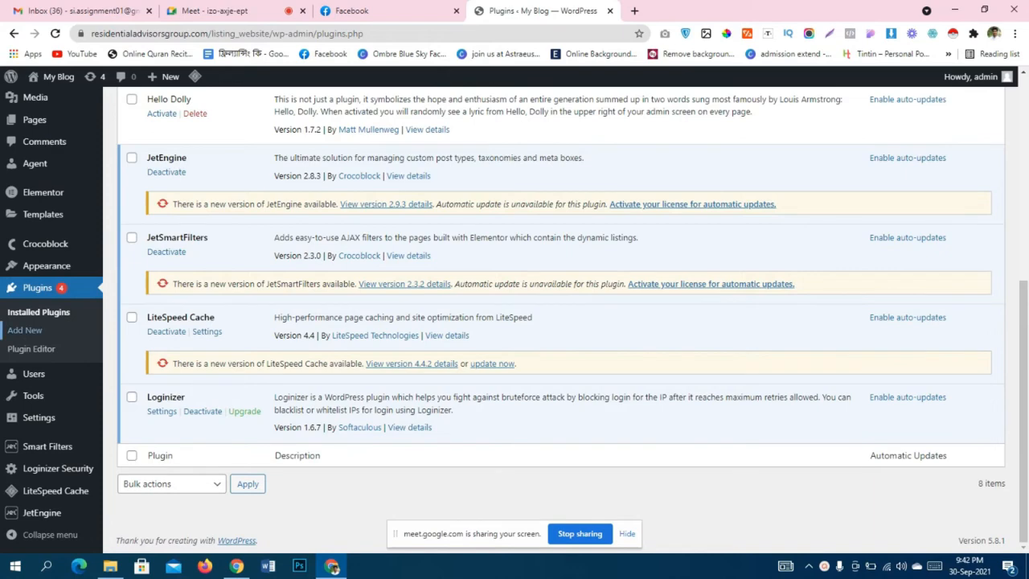
Visit the live site from the dashboard and review the agent entries on the All Agents page.
scroll(49, 338, up, 5)
mouse_move(37, 76)
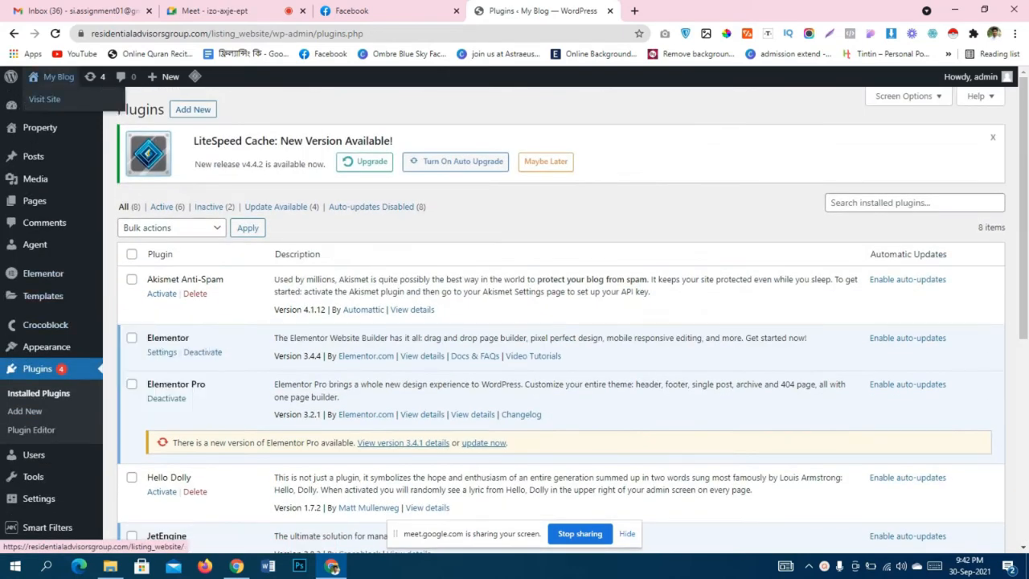
click(44, 99)
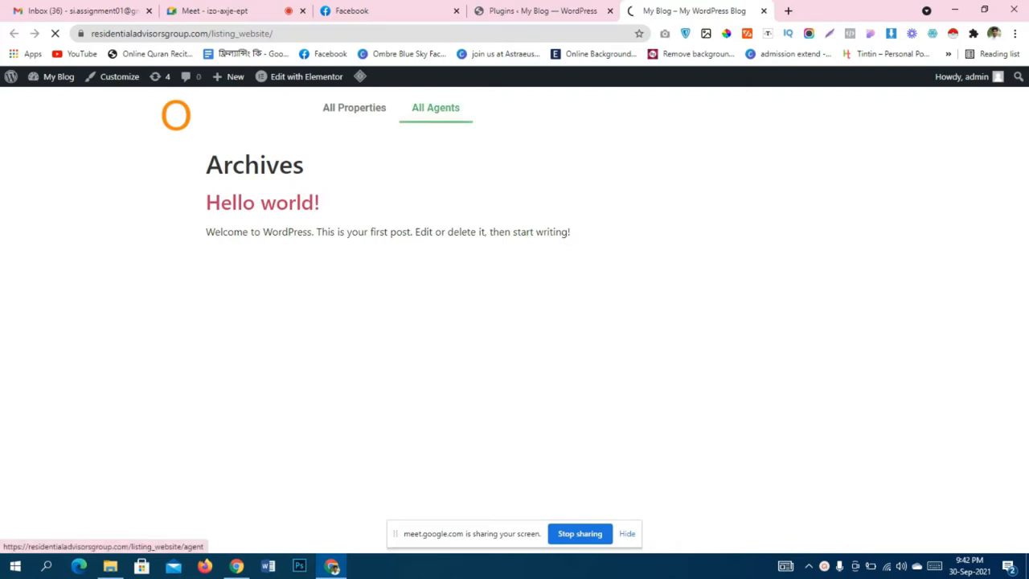
click(436, 108)
scroll(435, 107, down, 1)
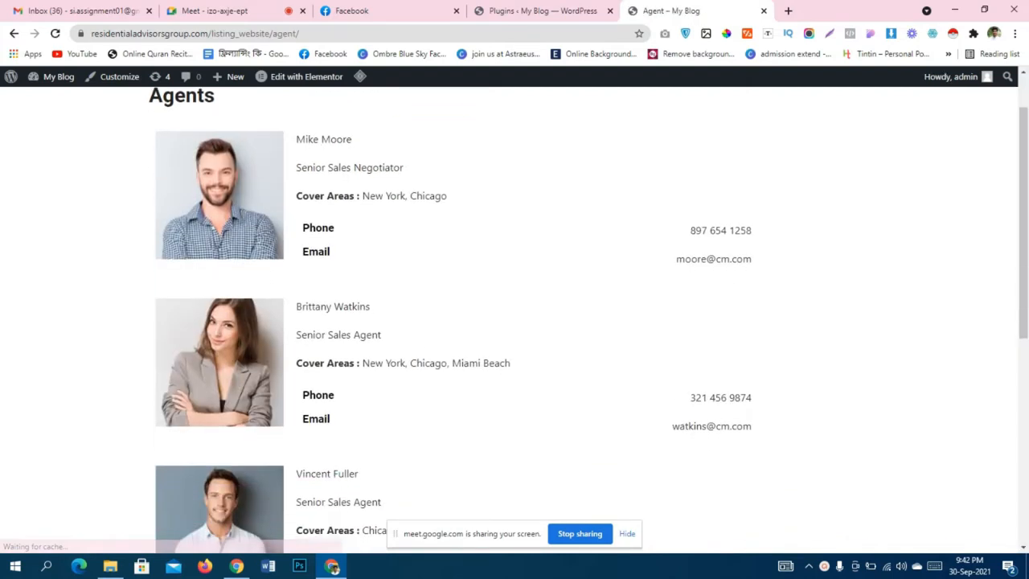
scroll(515, 322, up, 1)
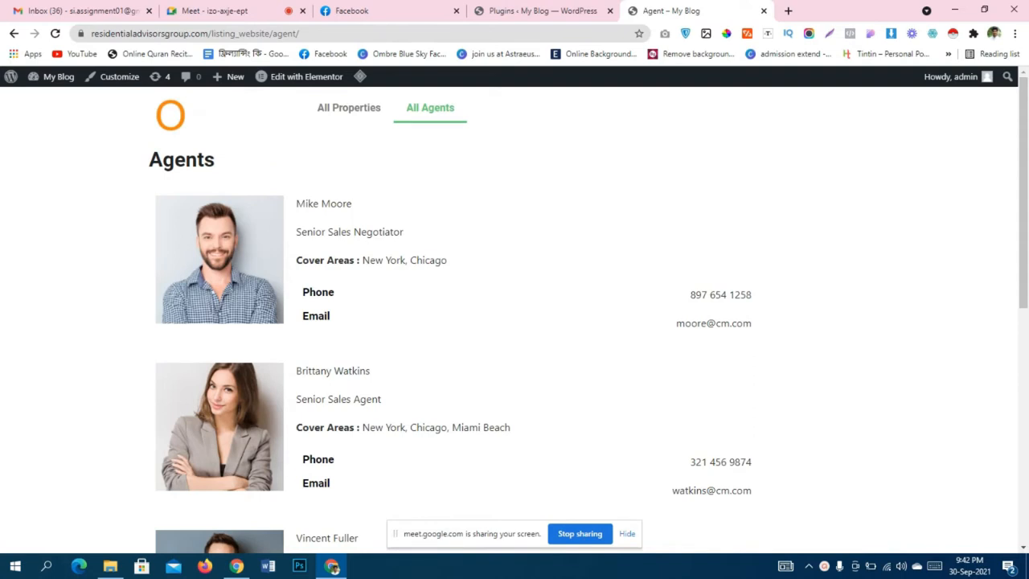
drag(297, 203, 352, 203)
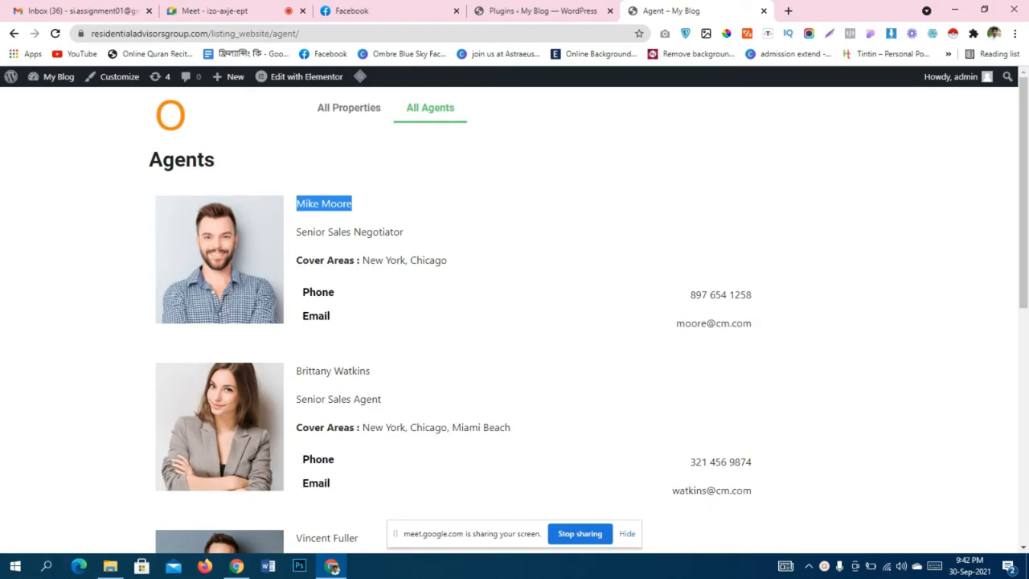
Return to the WordPress dashboard and open the Theme Builder template list in a new browser tab.
click(543, 11)
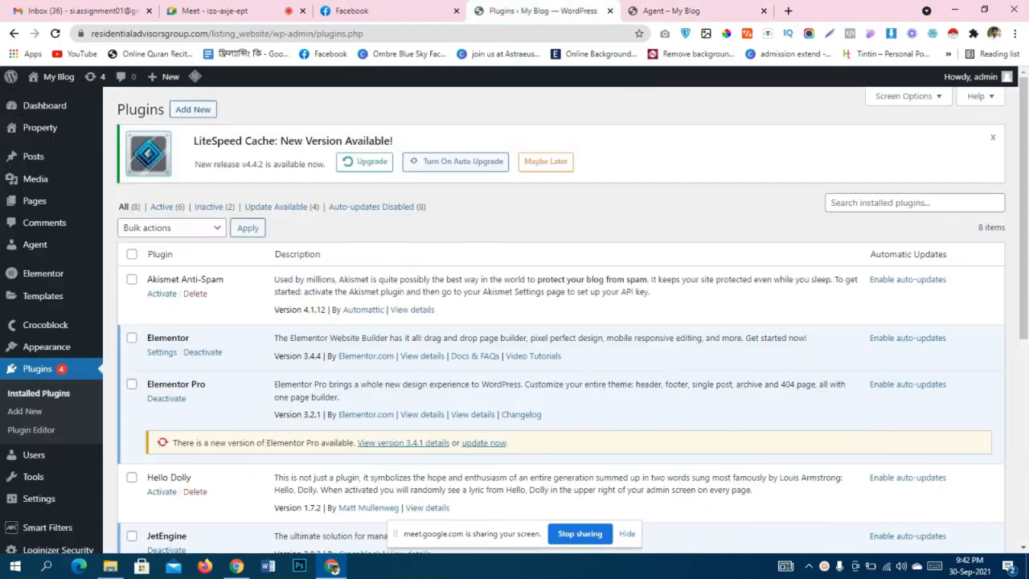
scroll(48, 347, down, 3)
scroll(48, 347, up, 2)
mouse_move(43, 296)
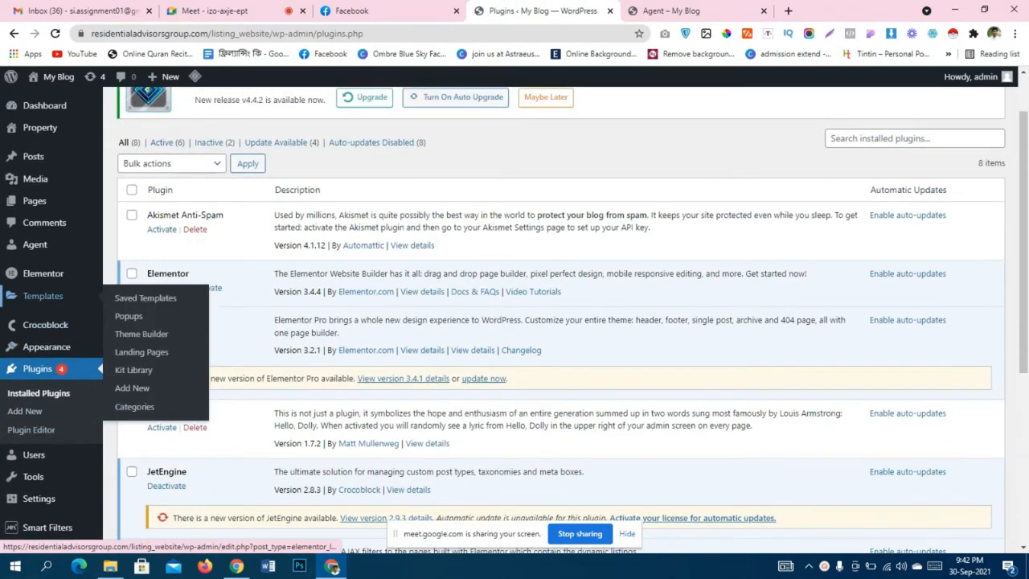
middle_click(142, 334)
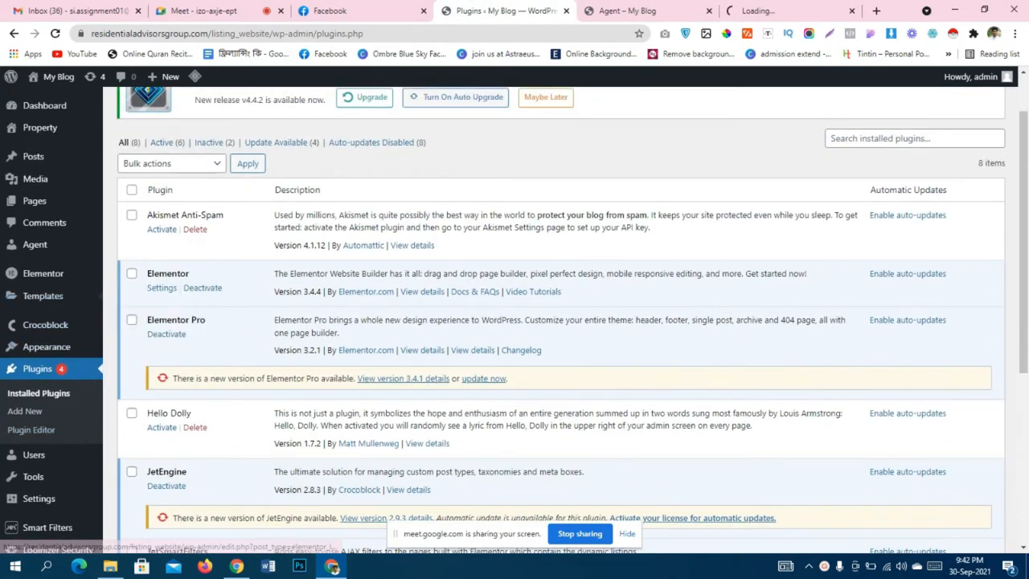
click(764, 11)
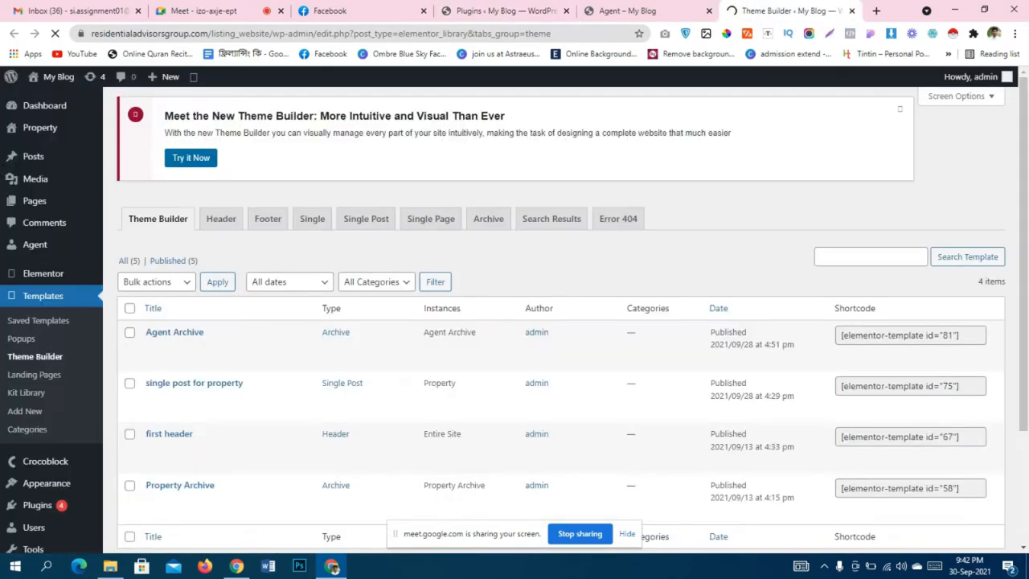
scroll(514, 322, down, 2)
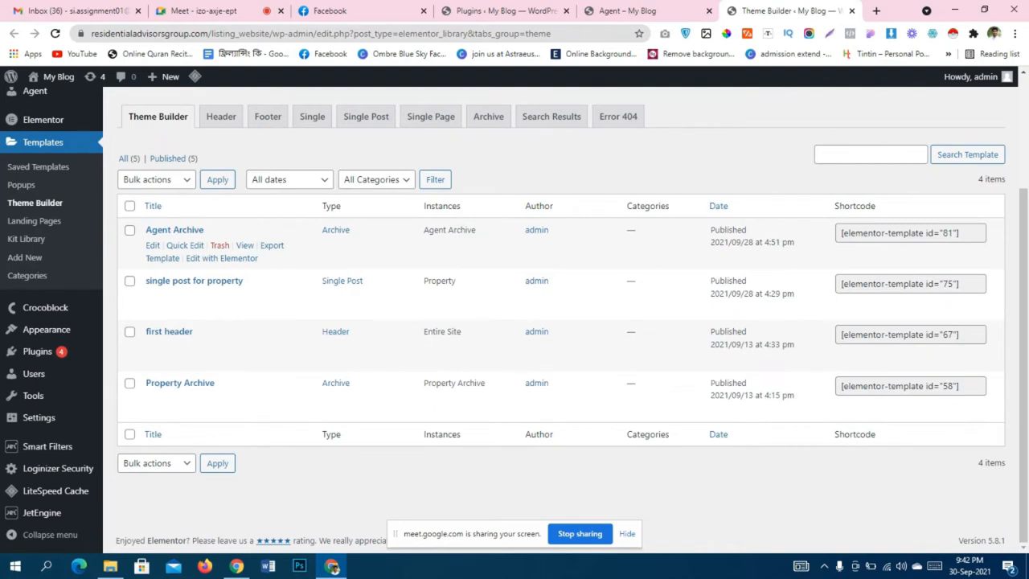
View the Agent Archive template in a separate browser tab, and close that tab after checking it.
middle_click(244, 245)
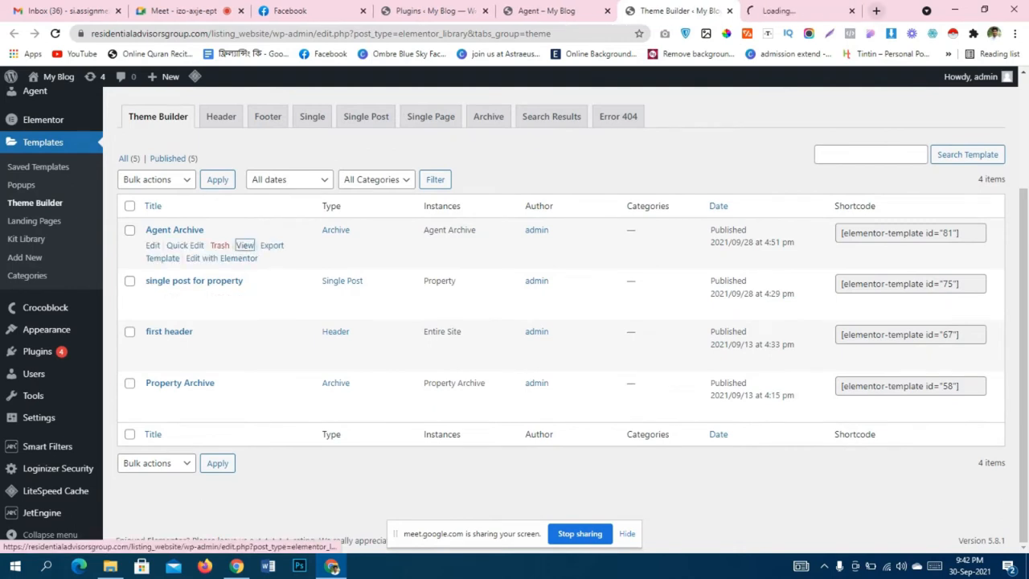
click(800, 10)
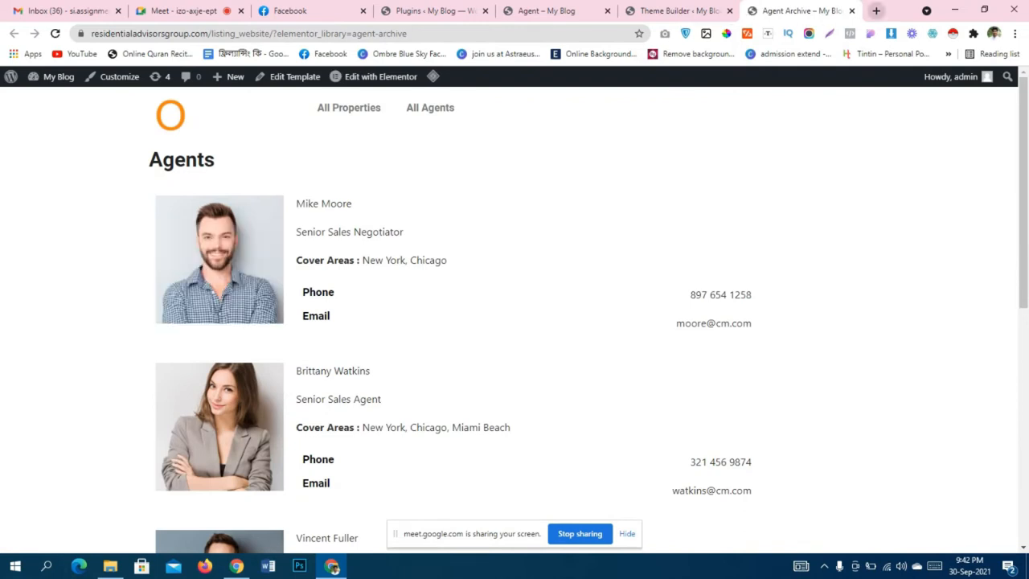
click(851, 10)
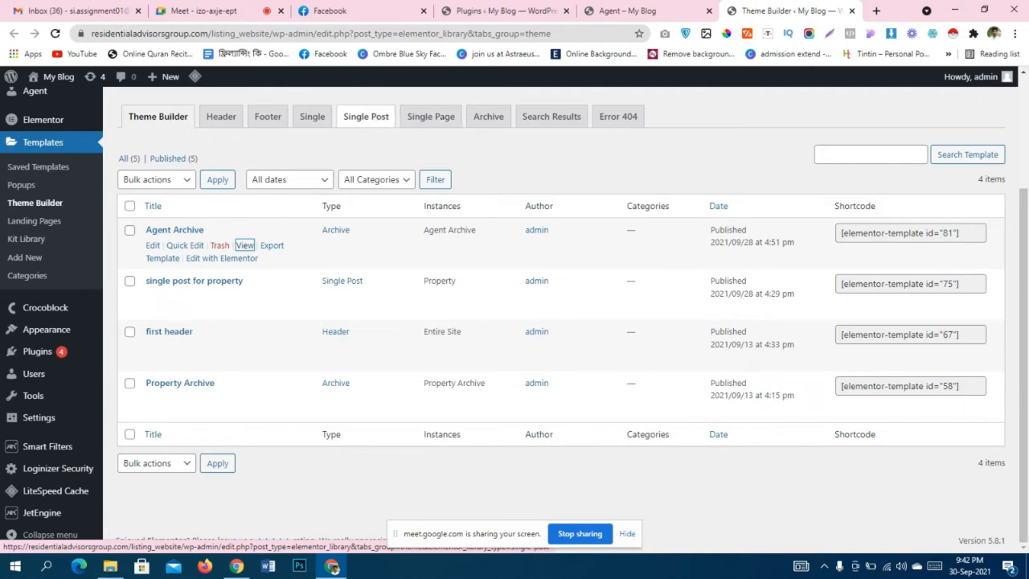
Create a Single Post template named "single post for agent", reusing the name of the existing property template.
click(366, 116)
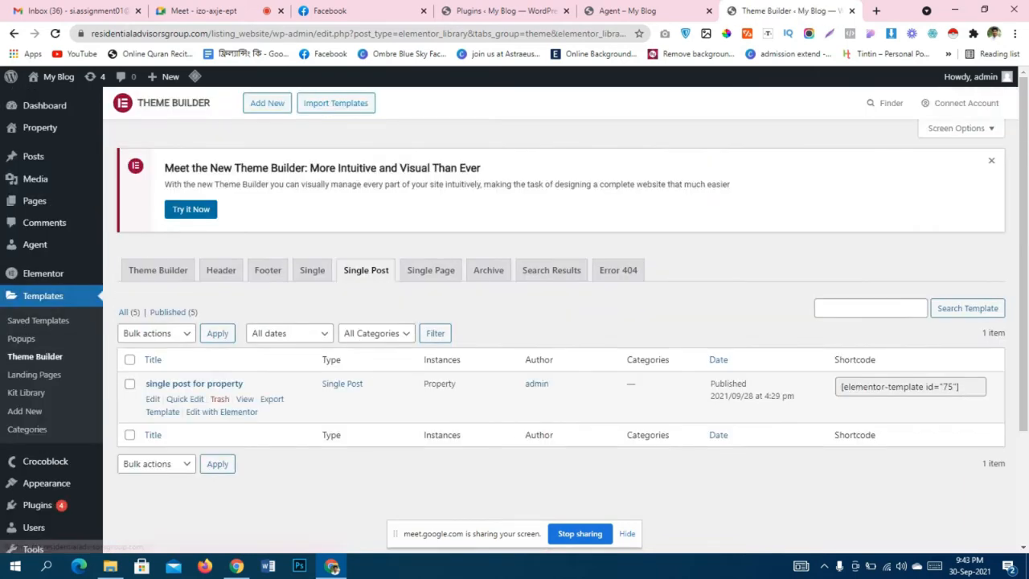
drag(244, 384, 145, 384)
key(ctrl+c)
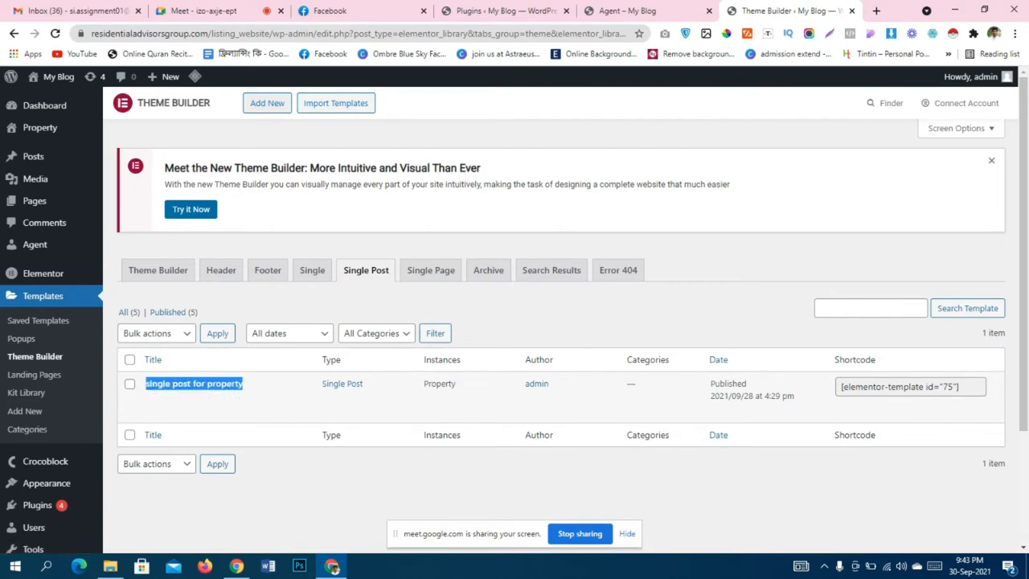
click(267, 103)
click(638, 366)
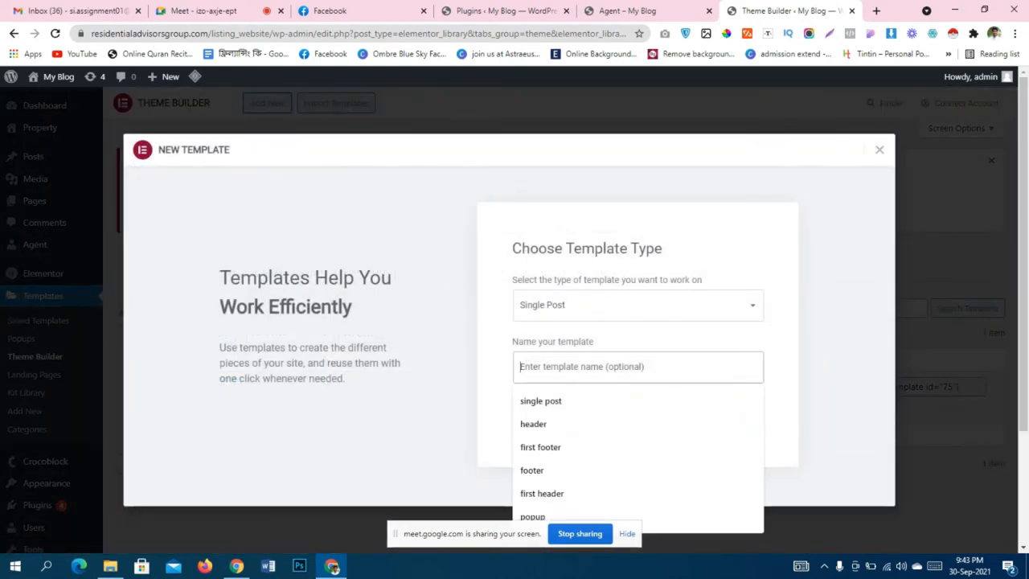
key(ctrl+v)
key(ctrl+shift+Left)
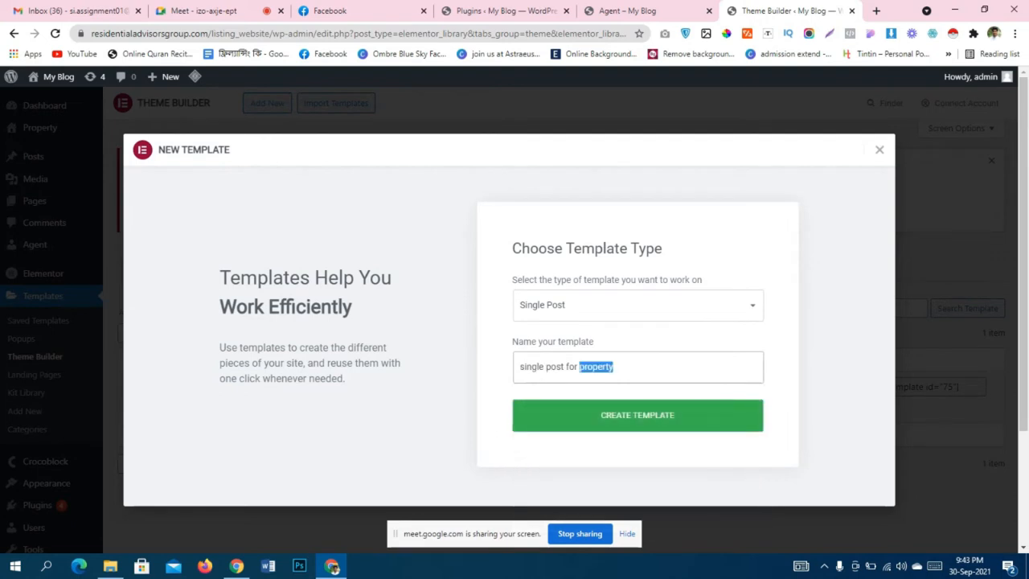
text(agen)
key(Return)
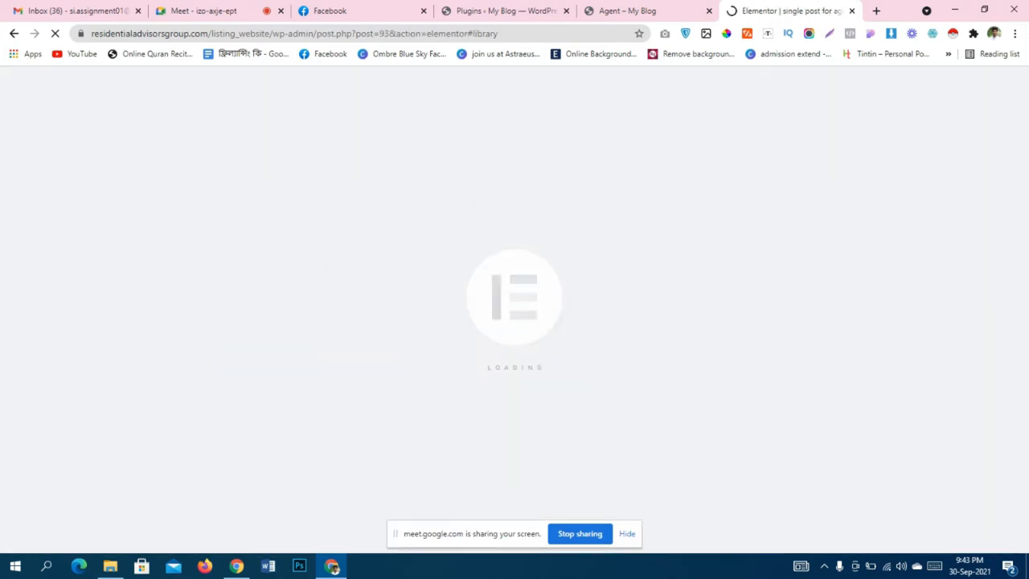
Open the Agent Listing from JetEngine's listing items in the Elementor editor and close the Navigator.
click(639, 12)
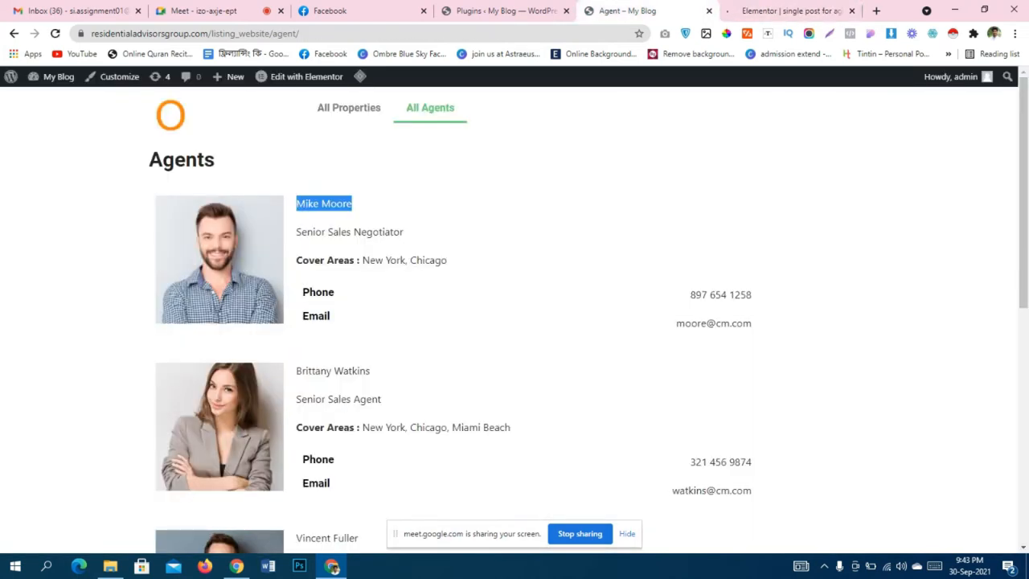
click(503, 11)
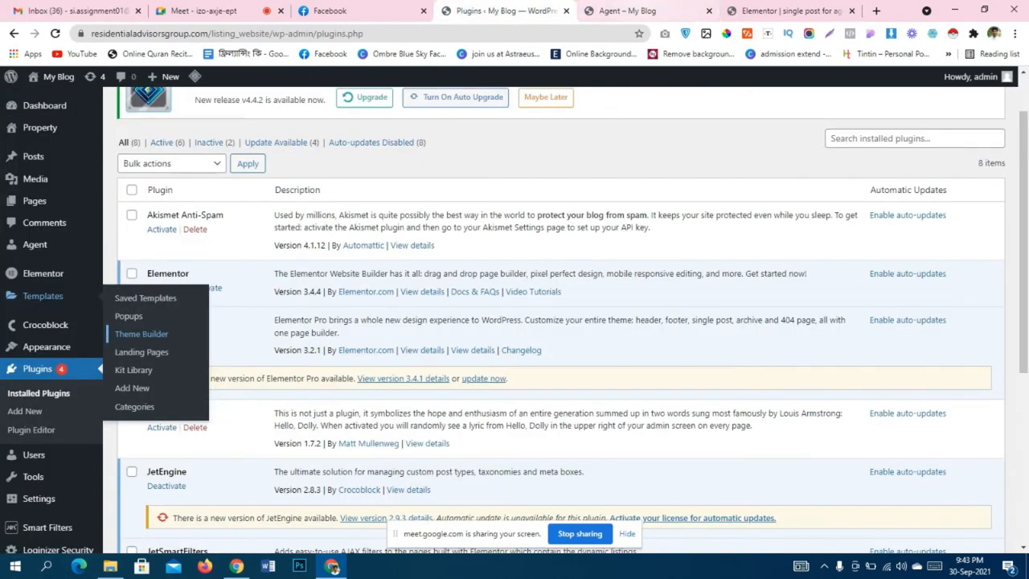
click(639, 11)
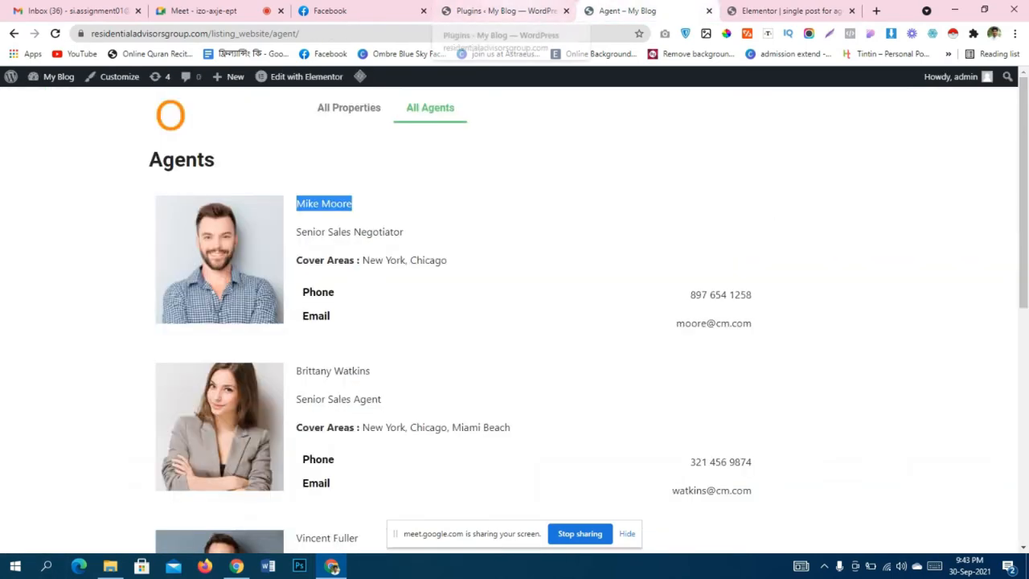
click(503, 11)
mouse_move(32, 477)
scroll(32, 477, up, 2)
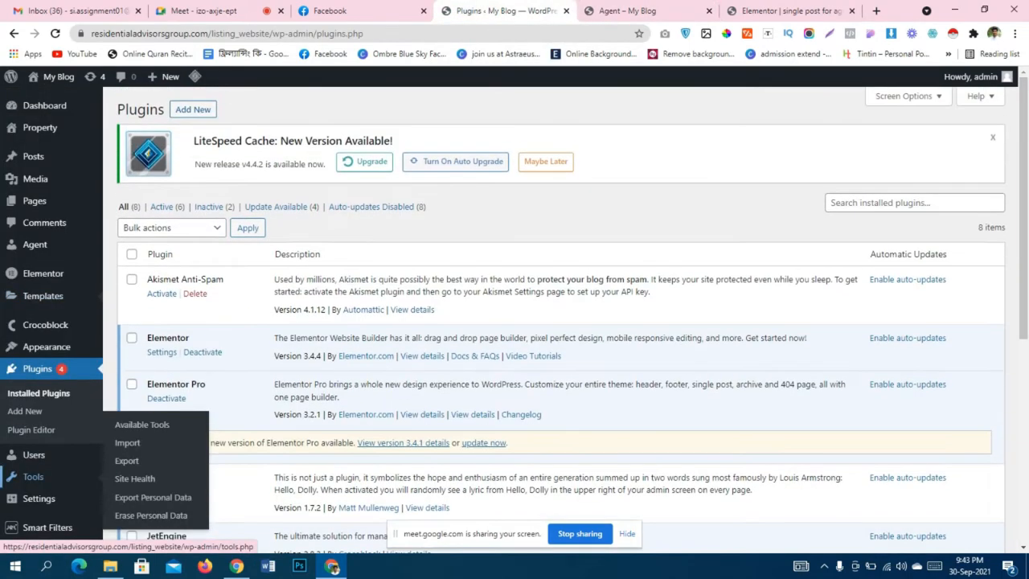
scroll(33, 477, down, 2)
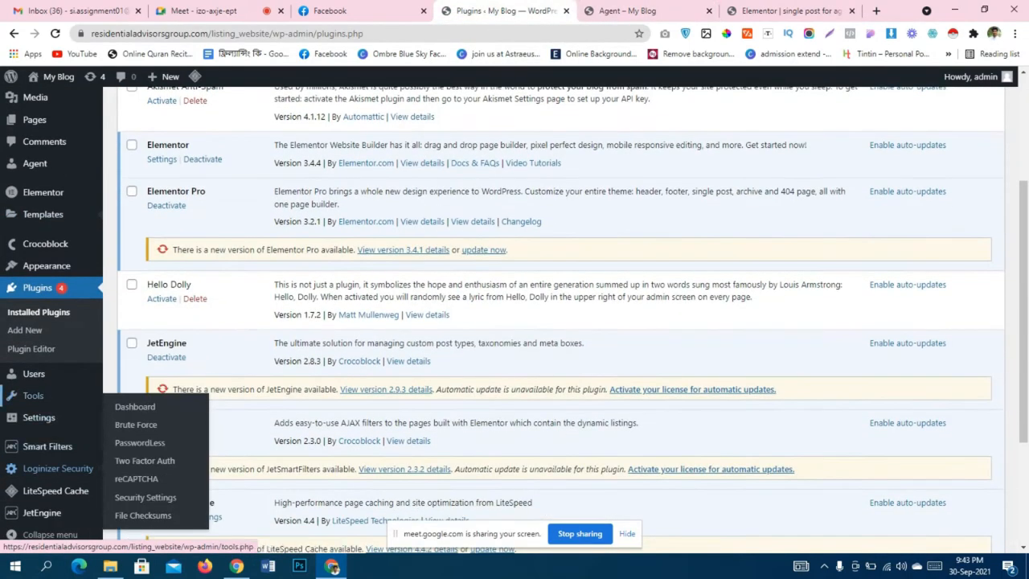
scroll(45, 483, down, 2)
mouse_move(42, 513)
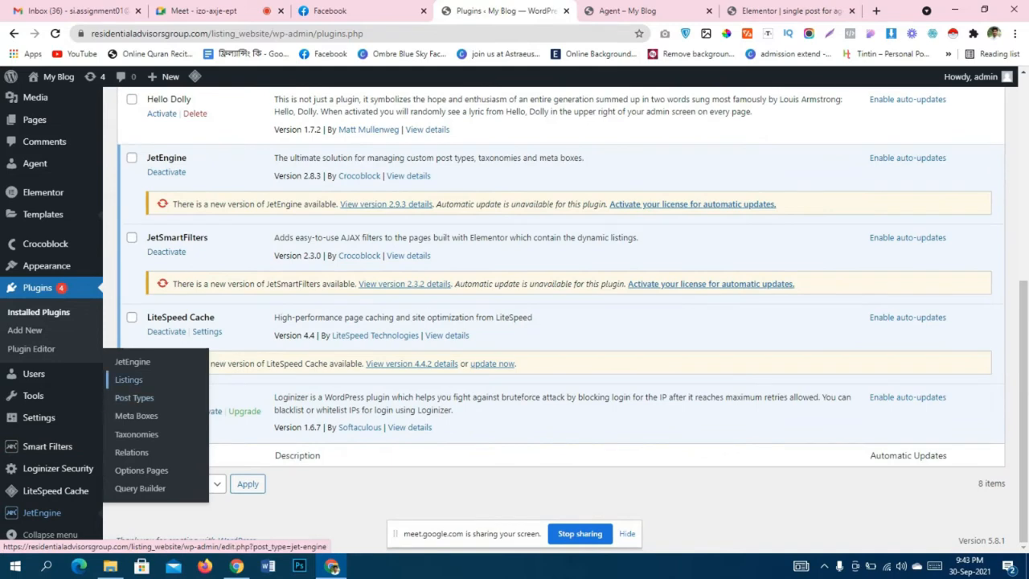
click(129, 380)
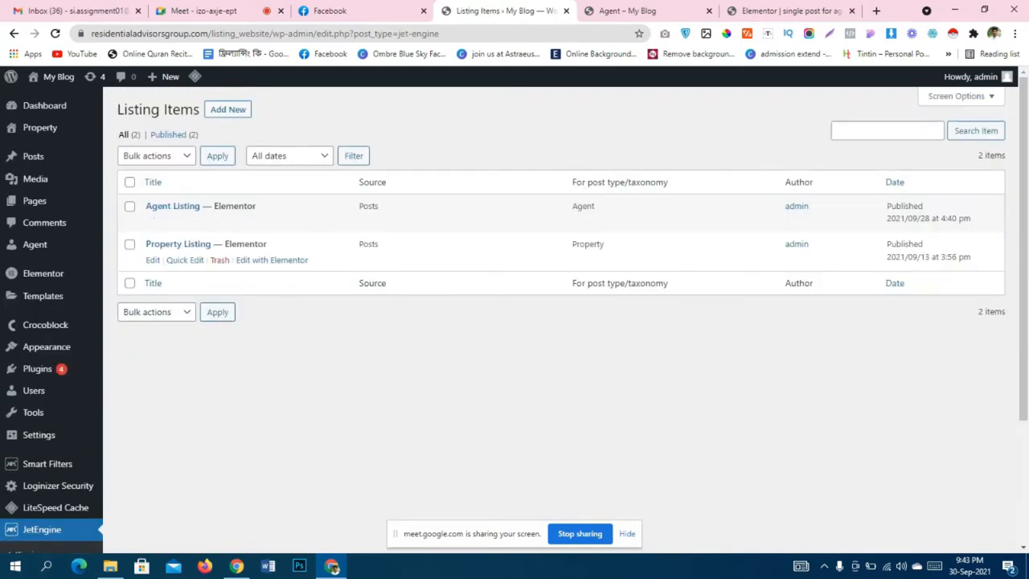
click(271, 221)
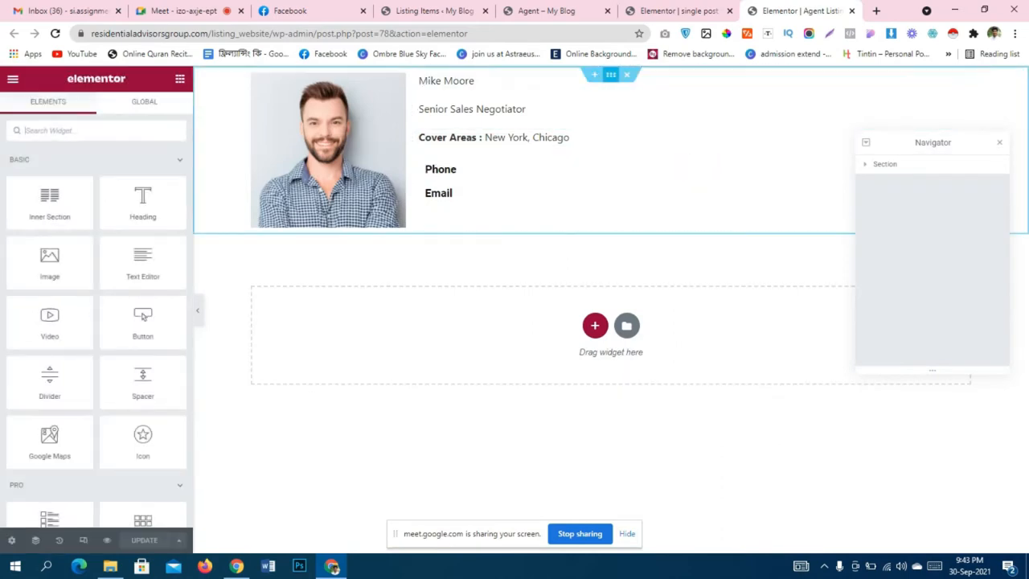
click(1000, 142)
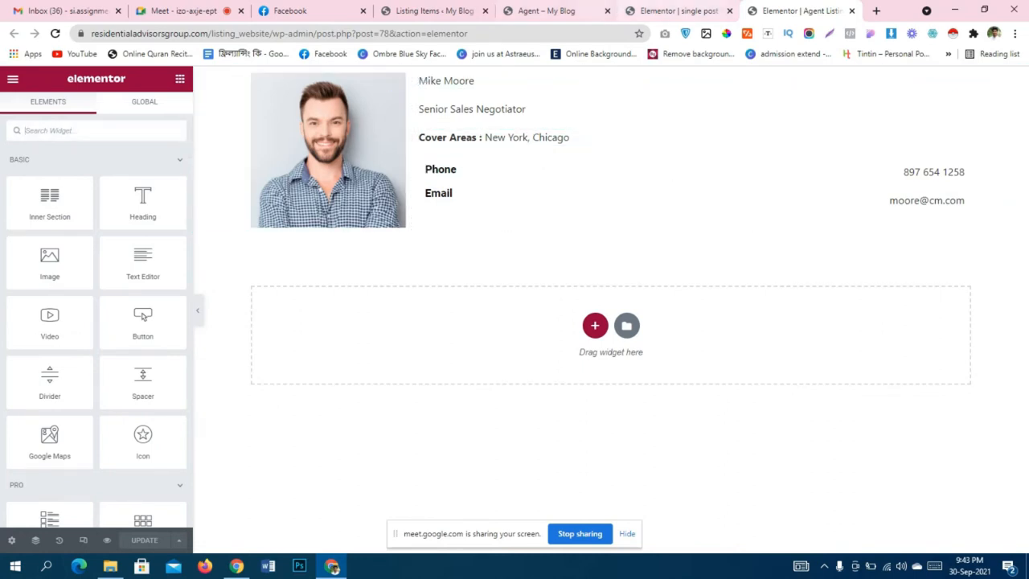
Find the dynamic widgets and add a Dynamic Link below the email row in the agent listing.
click(547, 11)
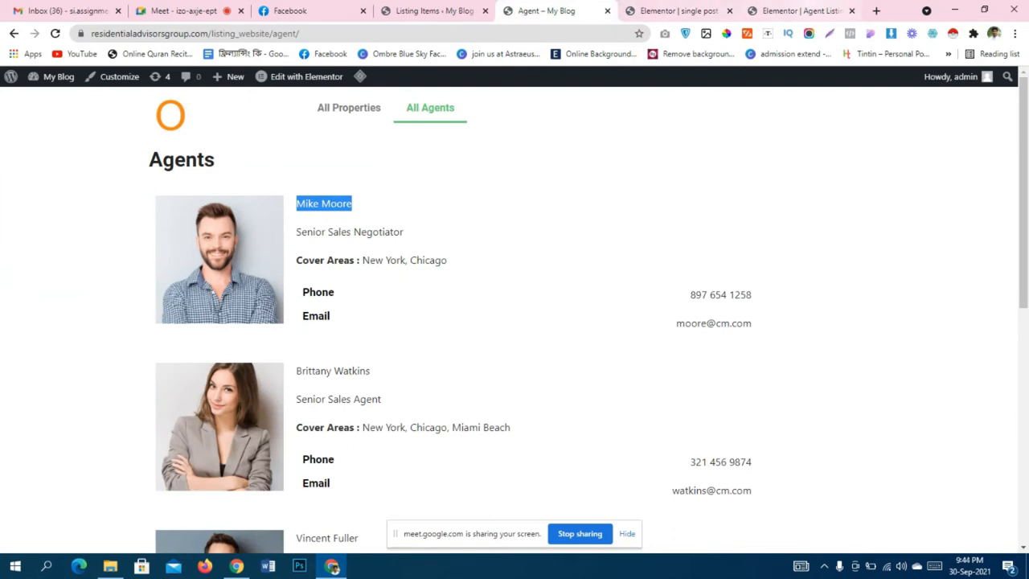
click(800, 11)
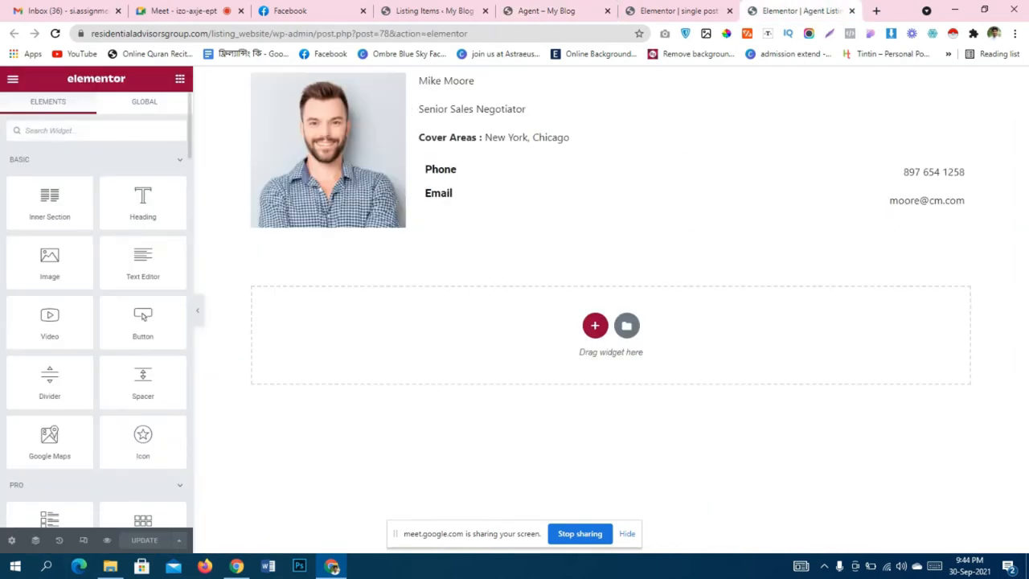
text(dyna)
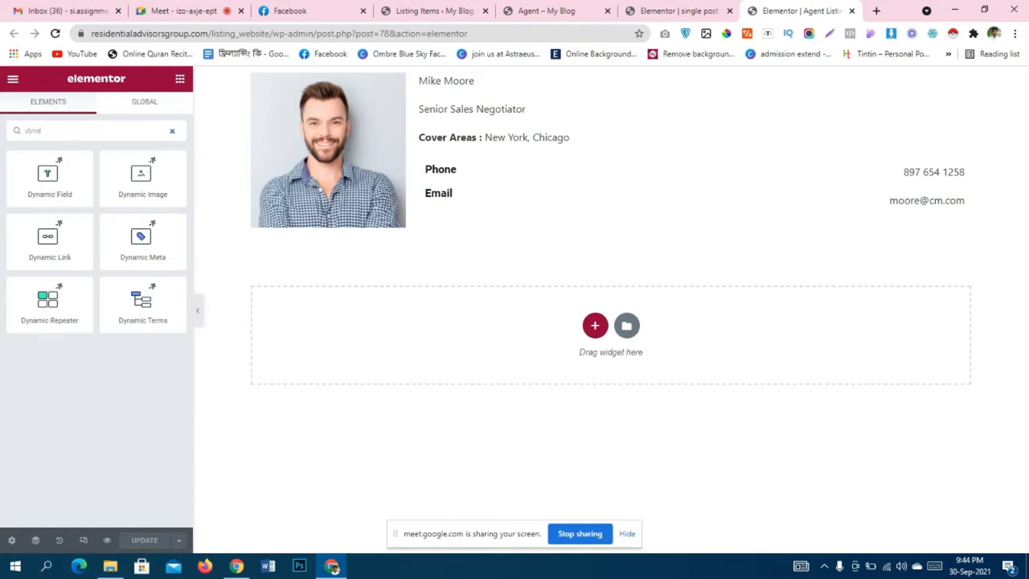
drag(49, 242, 603, 196)
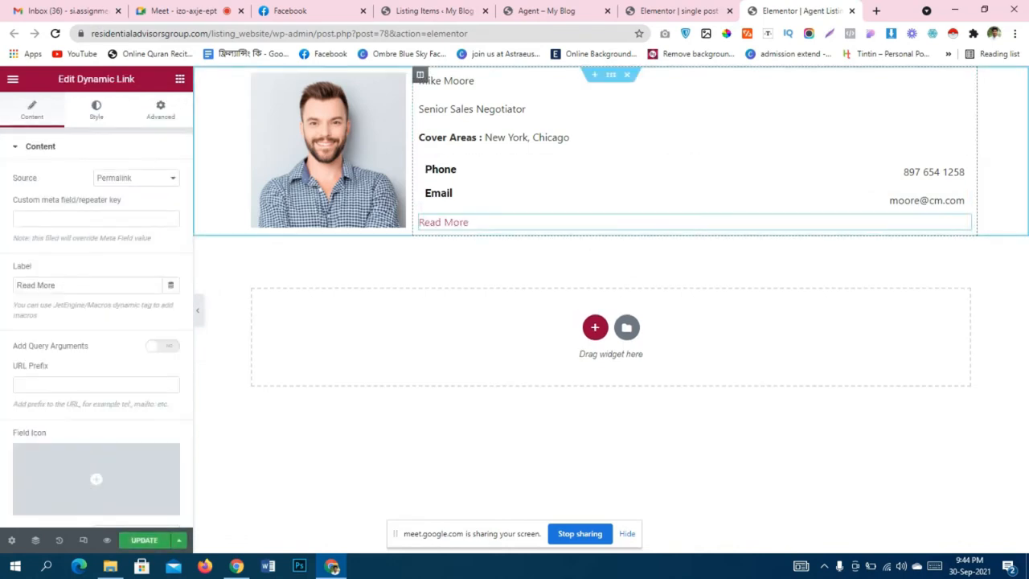
Set the dynamic link's label to "View Property".
drag(57, 286, 16, 286)
text(V)
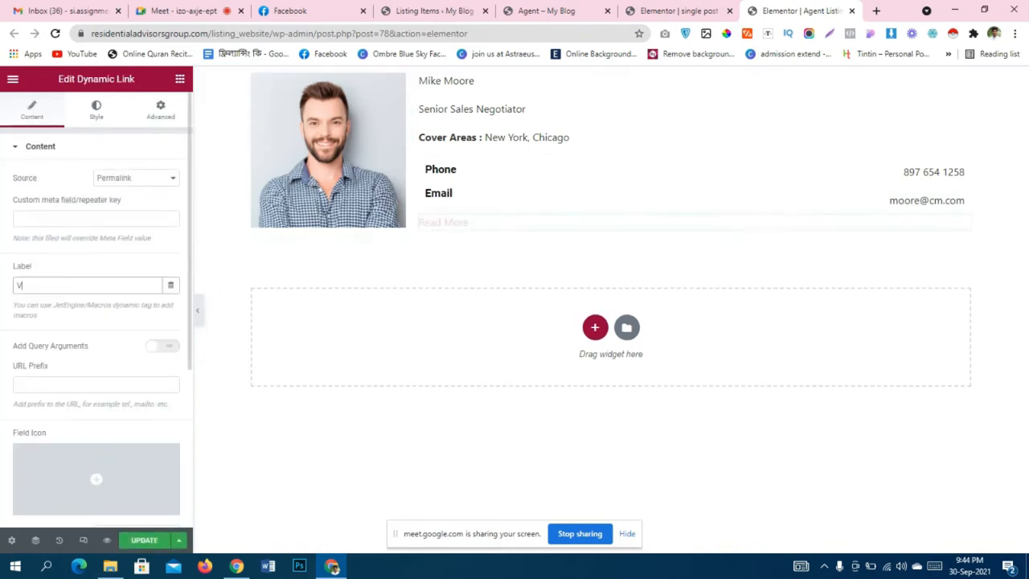
text(iew Property)
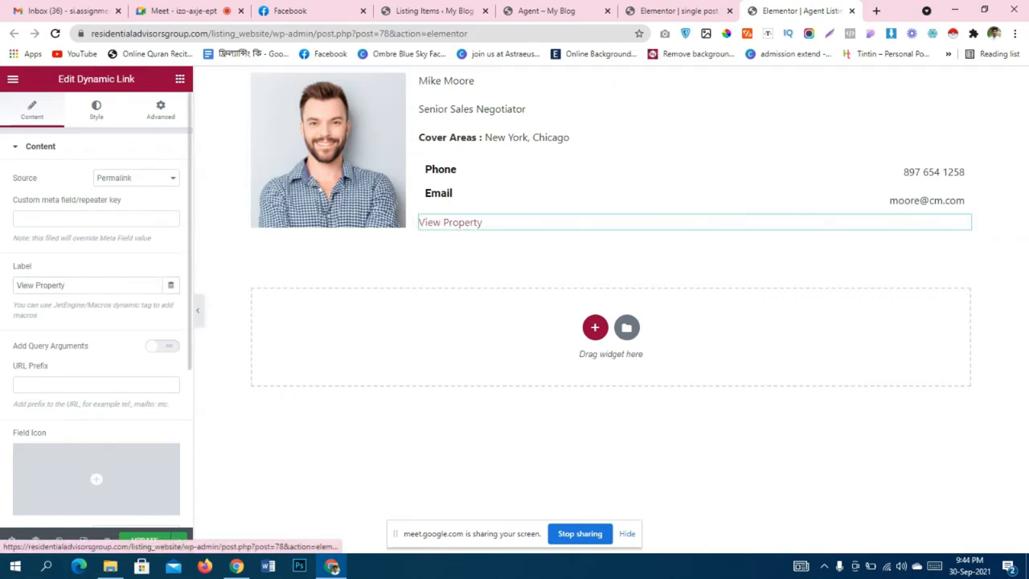
Set the alignment of the View Property dynamic link to End.
click(95, 110)
scroll(158, 335, down, 3)
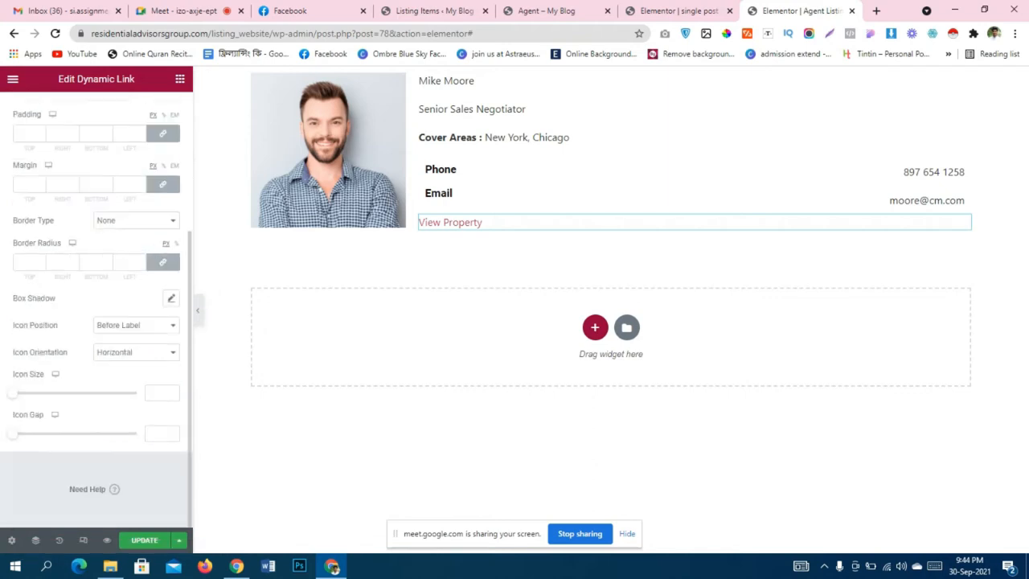
scroll(142, 328, up, 3)
scroll(141, 328, down, 3)
scroll(96, 321, up, 3)
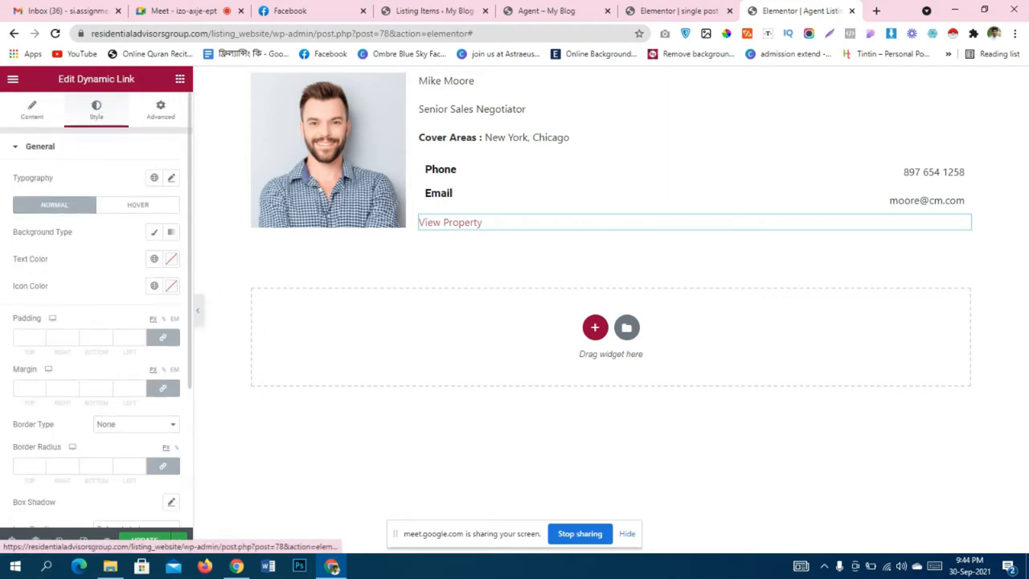
click(32, 110)
scroll(120, 362, down, 3)
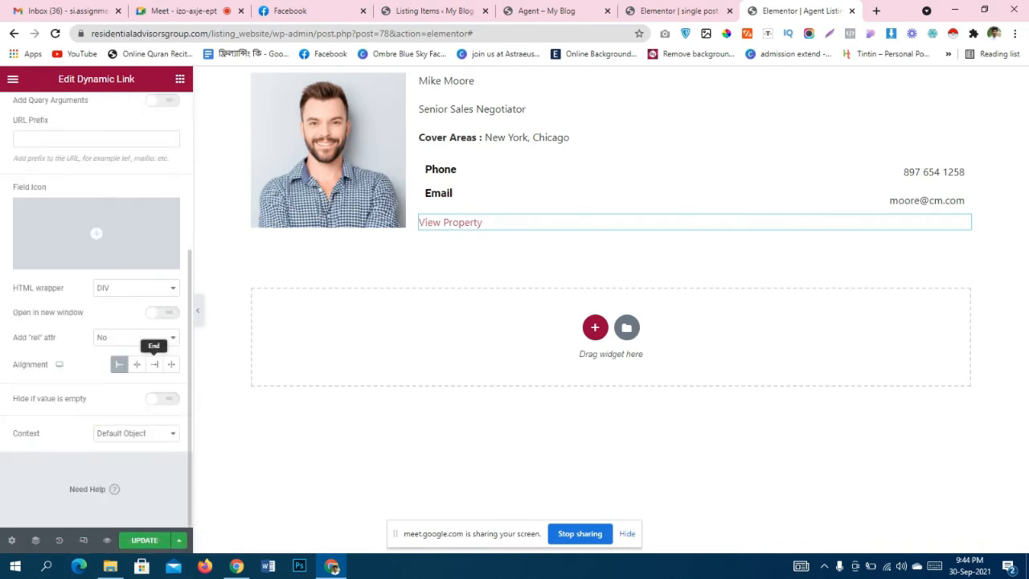
click(153, 365)
scroll(96, 309, up, 4)
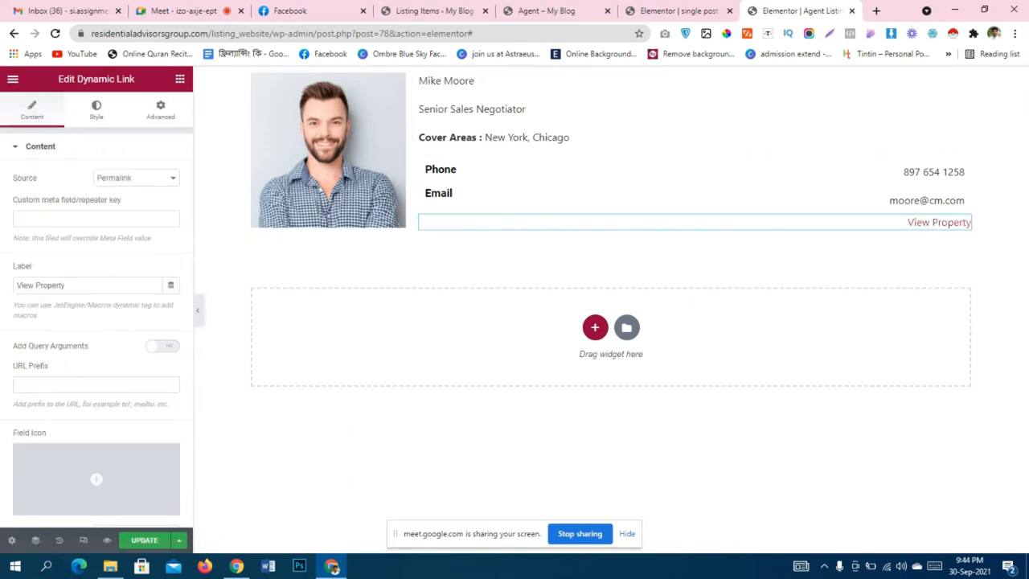
Set the View Property link's text color to black and update the agent listing.
click(97, 111)
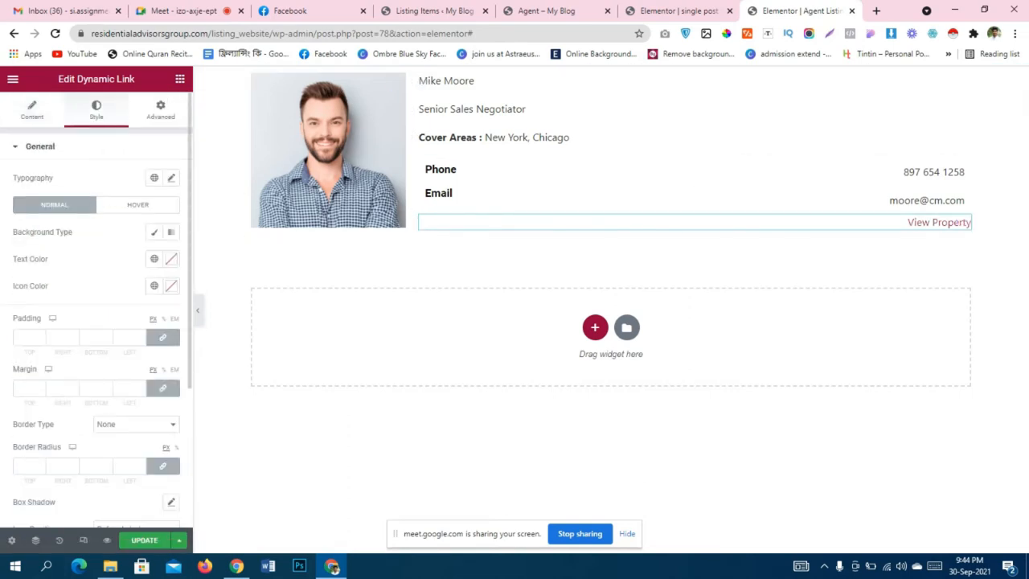
click(172, 259)
drag(84, 313, 23, 415)
click(171, 259)
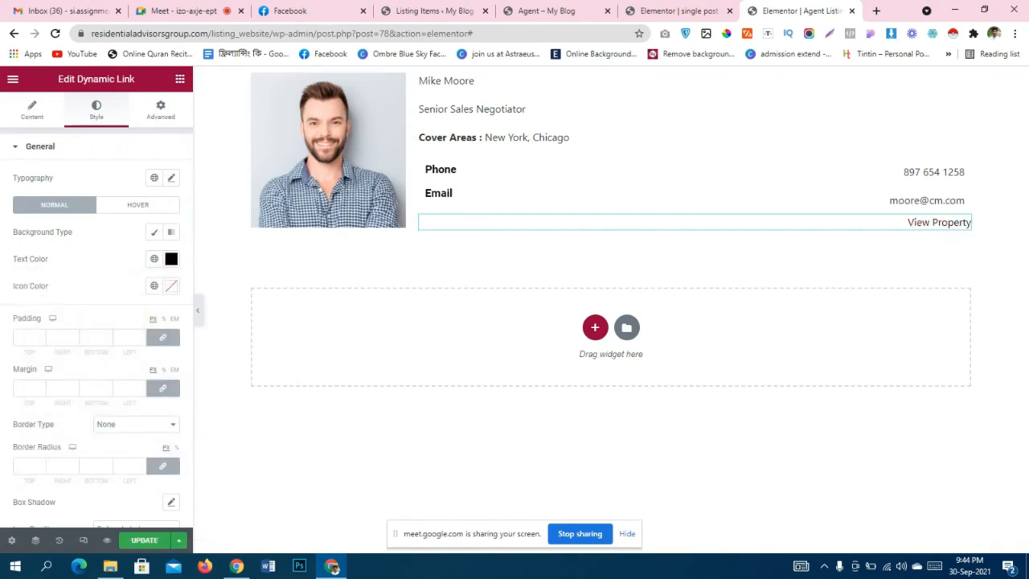
click(145, 541)
Copy the agent listing's section and paste it into the empty single post template, closing the template library.
right_click(610, 75)
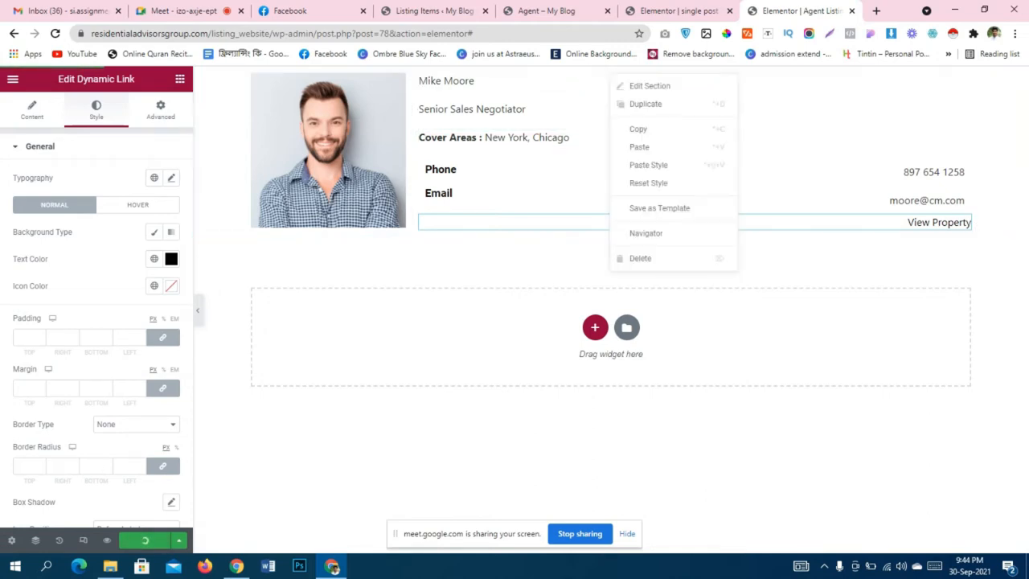
click(638, 129)
click(679, 11)
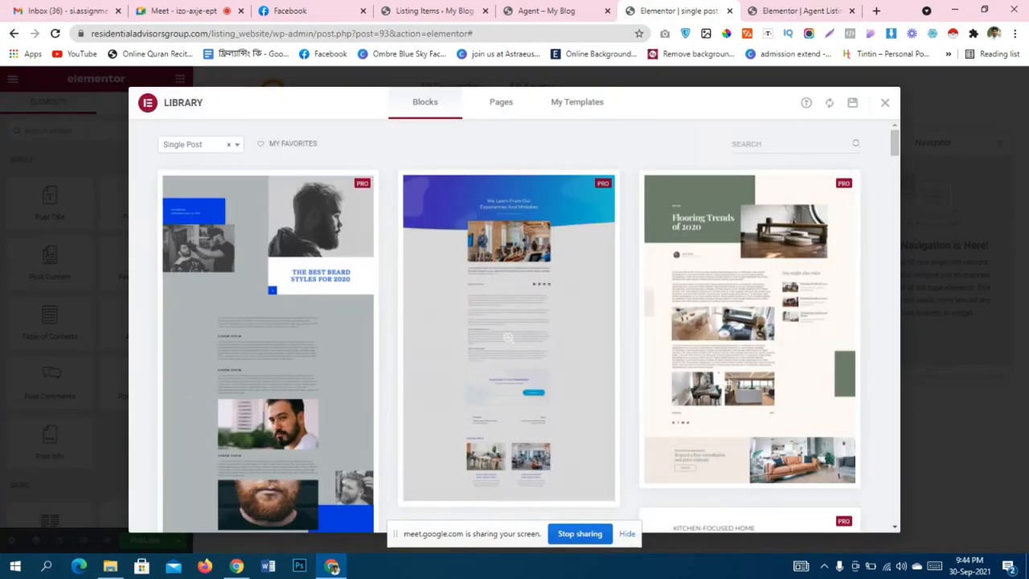
click(885, 103)
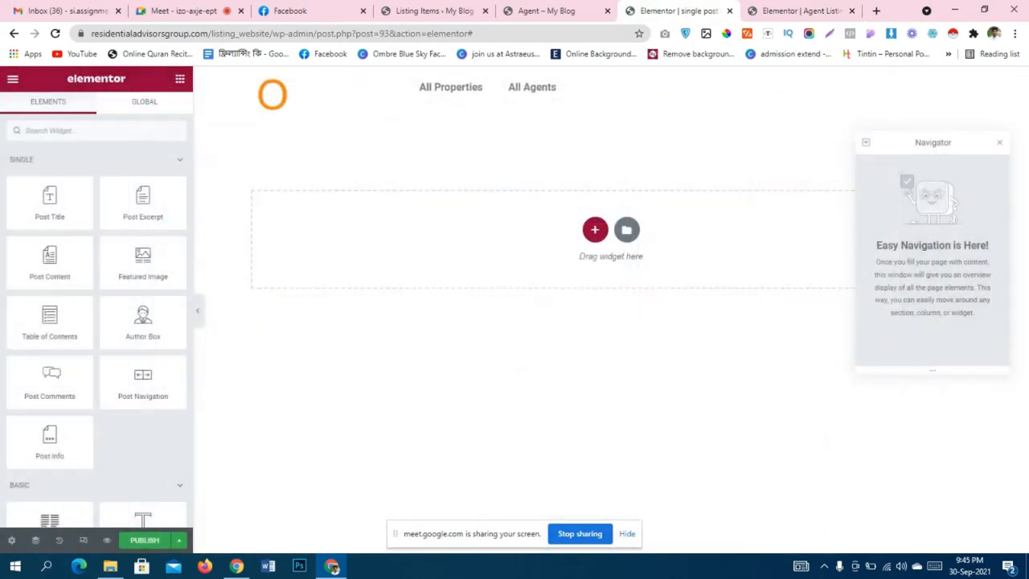
right_click(598, 226)
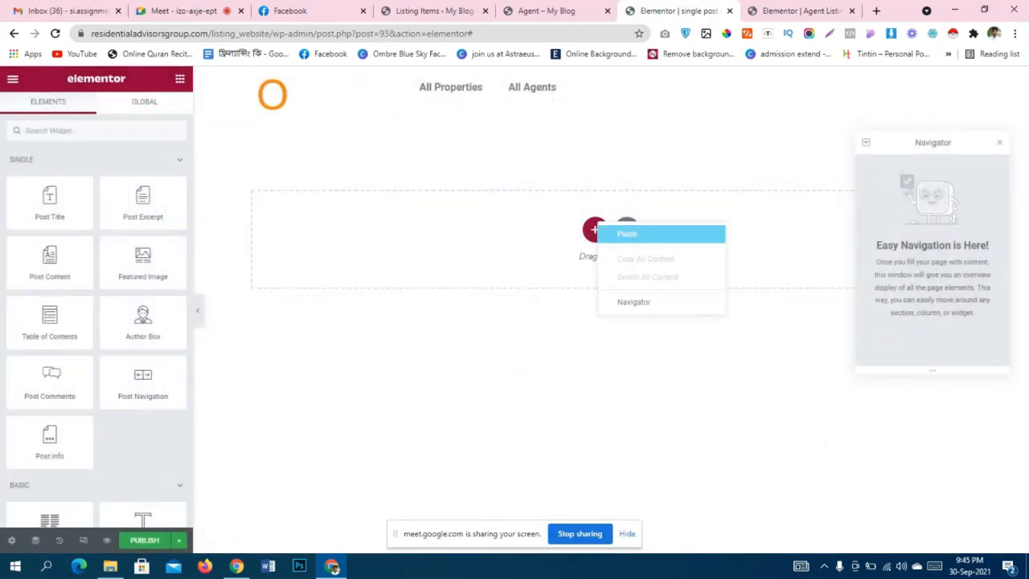
click(643, 234)
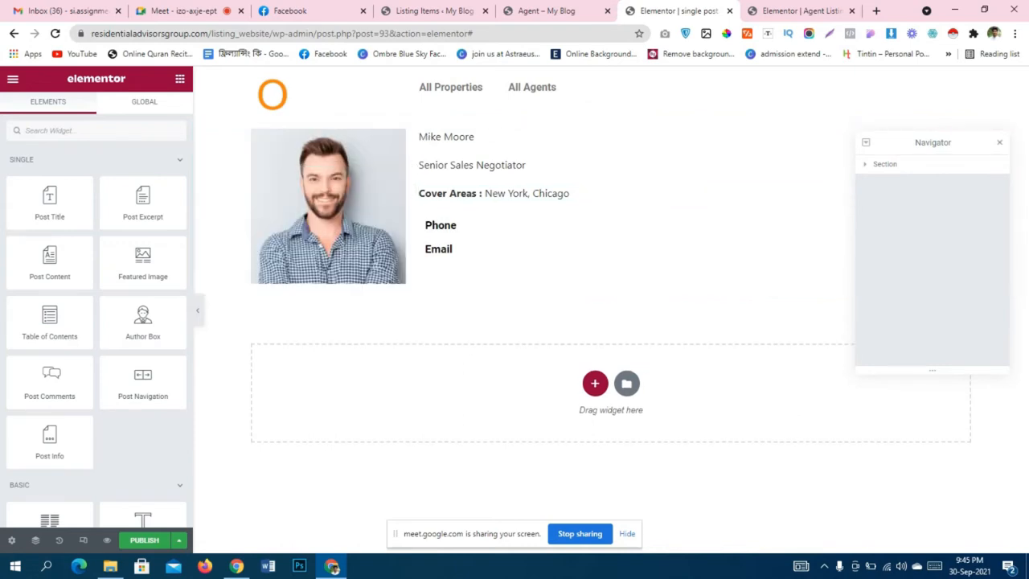
Delete the View Property link from the pasted section and set the Phone and Email label column's padding to 0.
click(1000, 142)
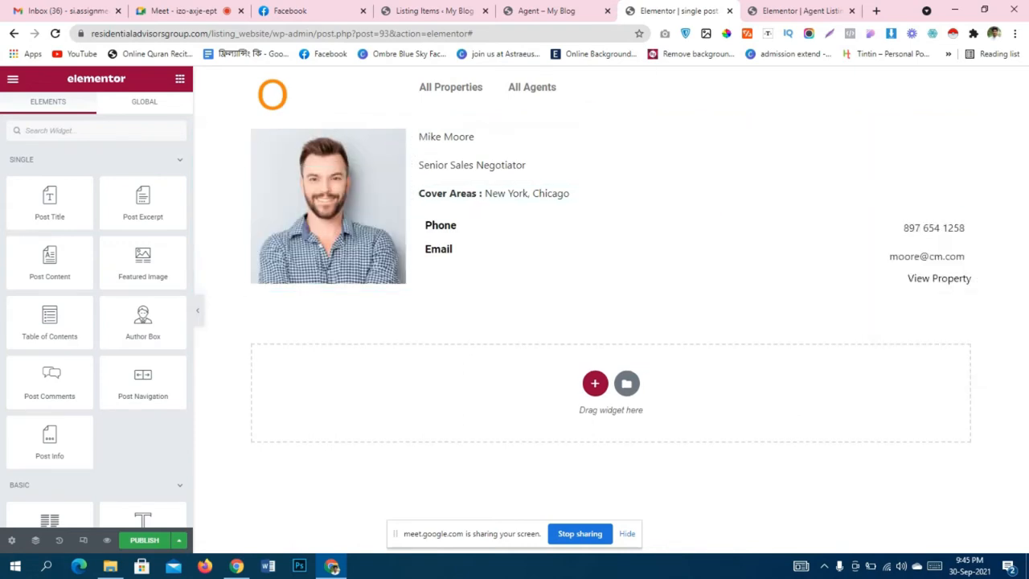
right_click(937, 282)
click(924, 467)
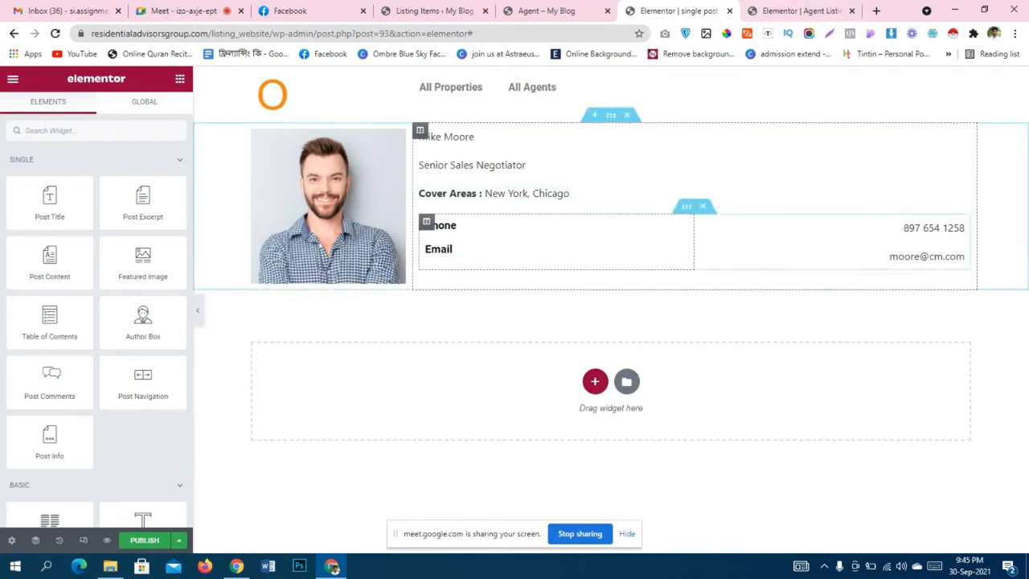
click(426, 221)
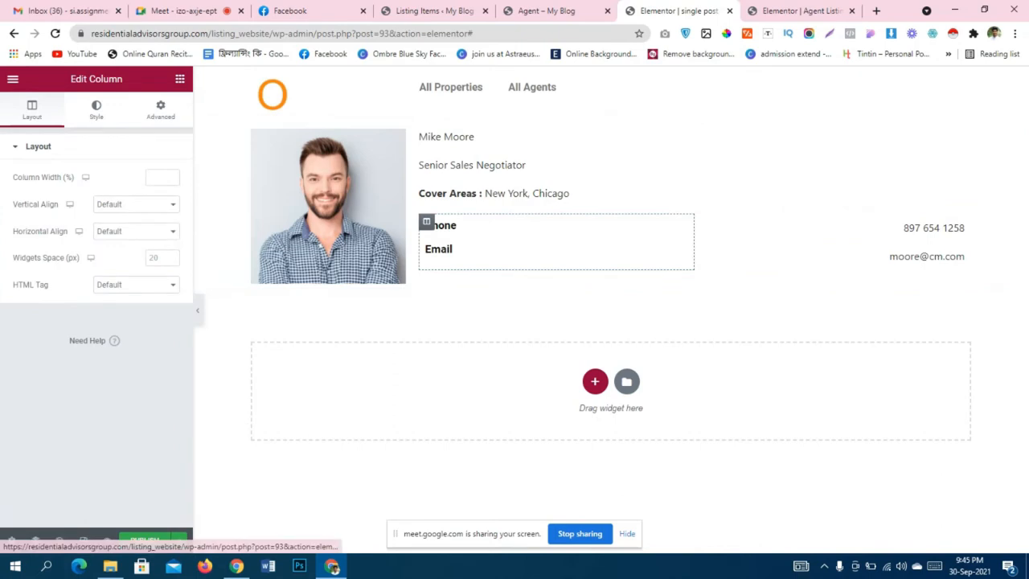
click(161, 111)
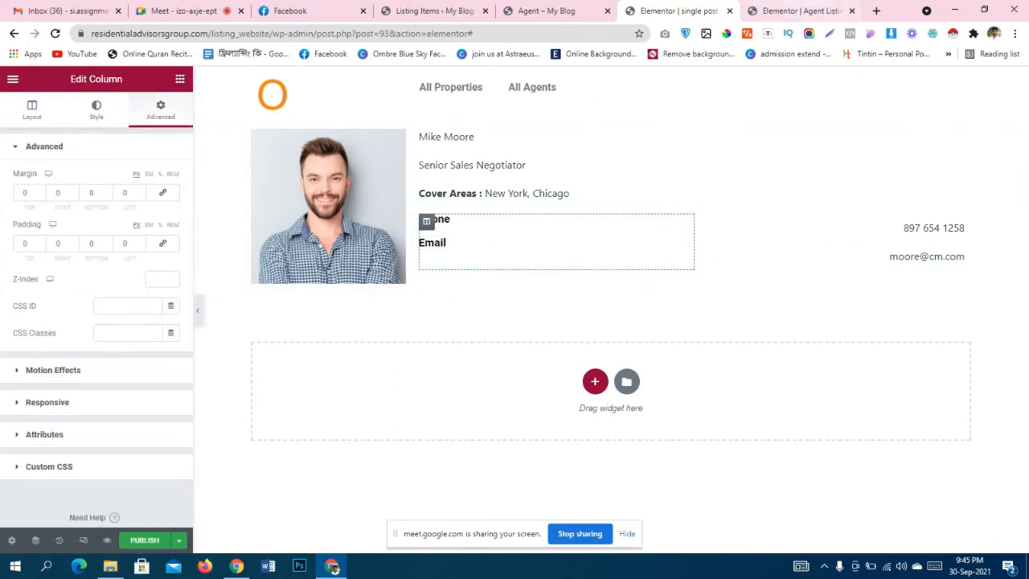
Compare the pasted section in the single post template with the original agent listing.
click(802, 11)
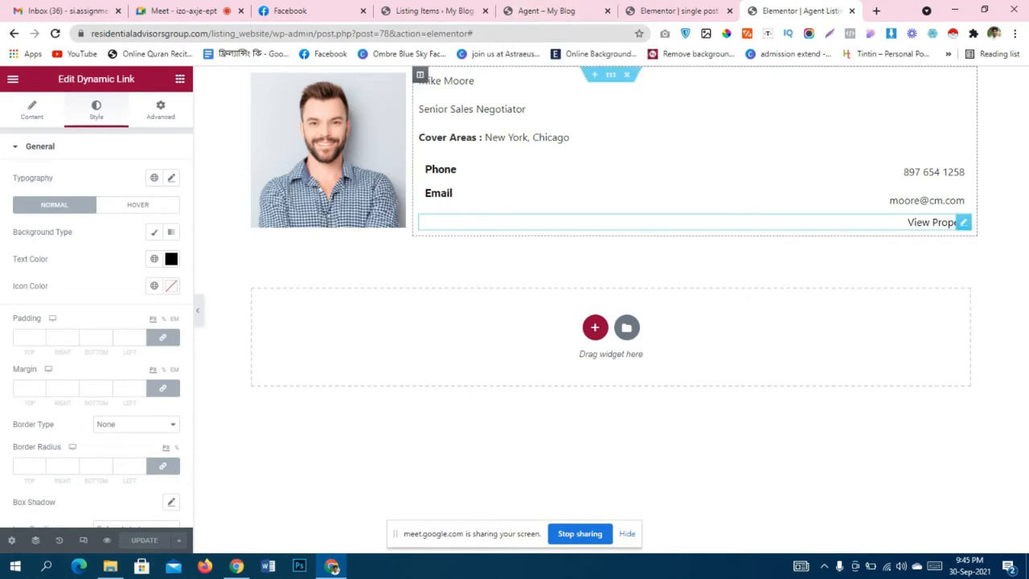
click(680, 11)
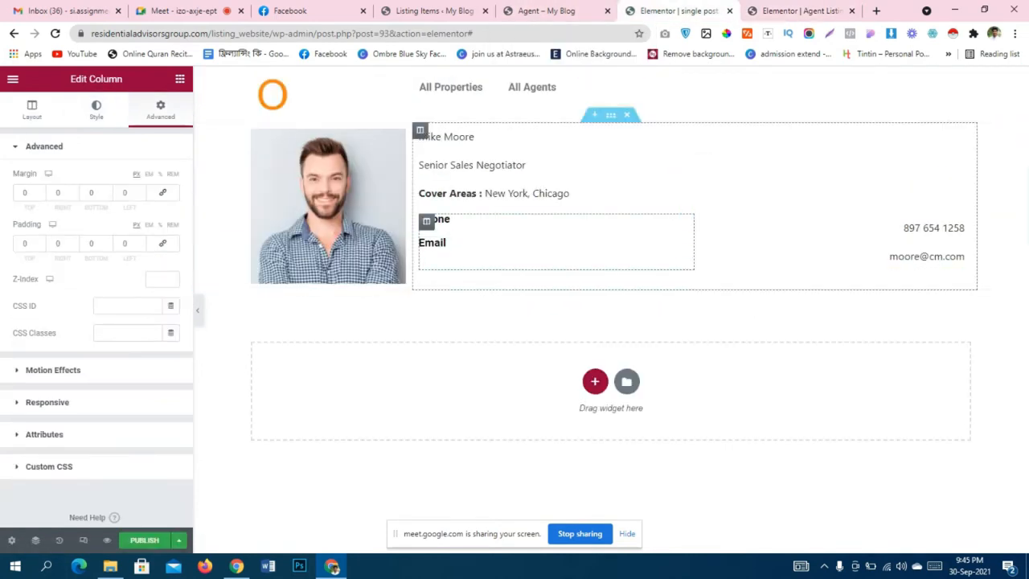
click(792, 10)
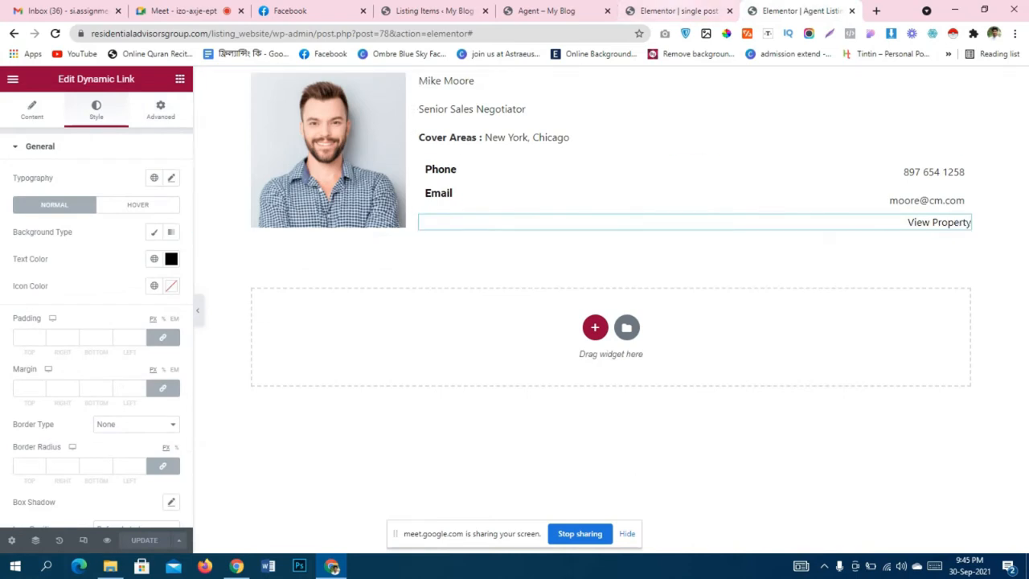
click(680, 10)
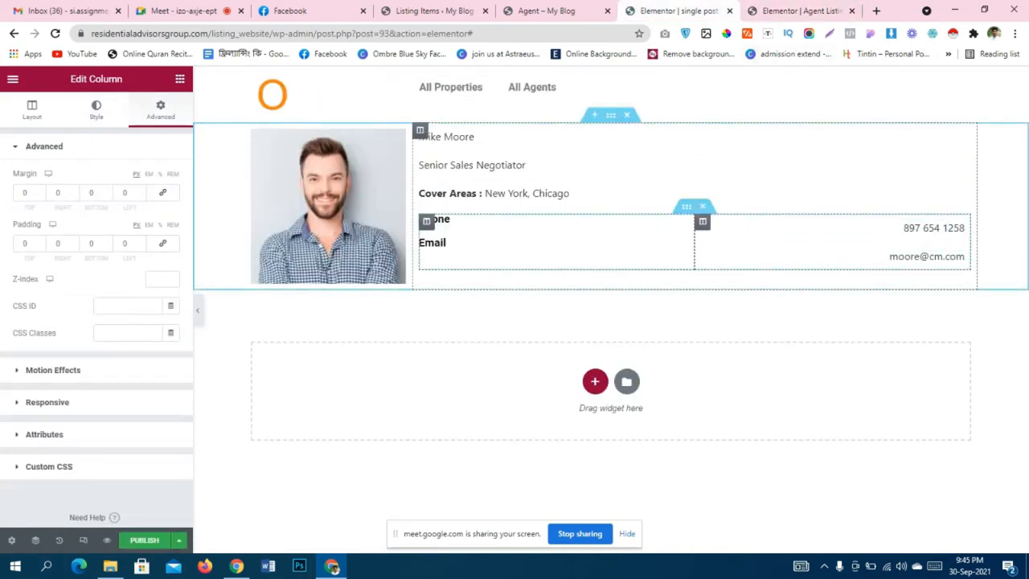
key(ctrl+Tab)
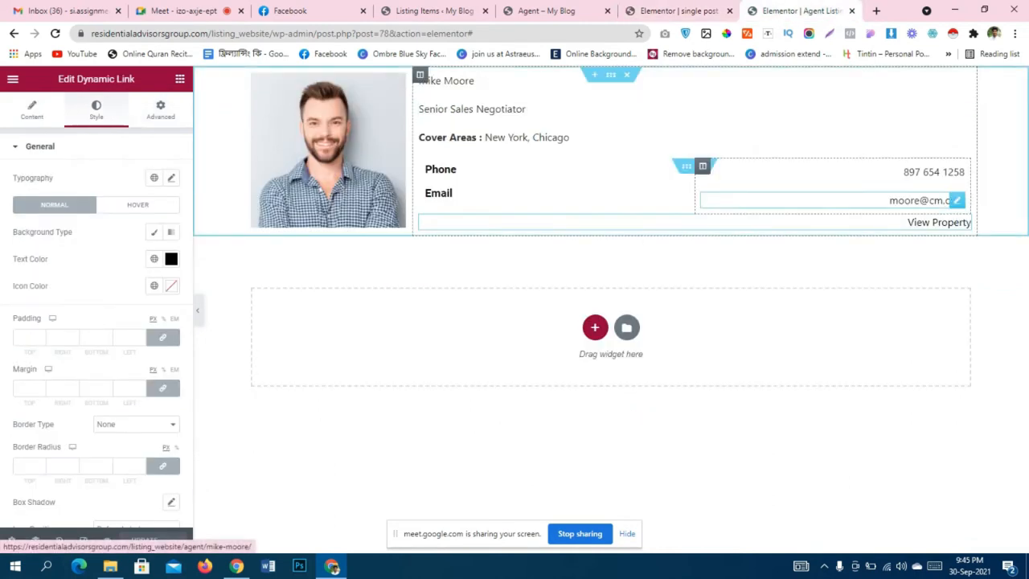
key(ctrl+shift+Tab)
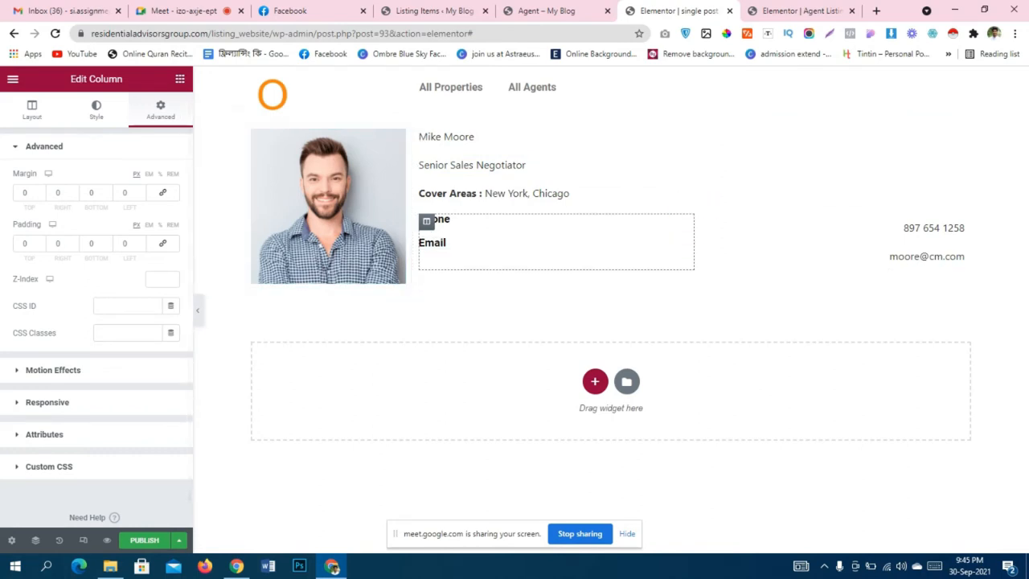
Find the dynamic widgets and add a Dynamic Field below the email row in the single post template.
click(180, 78)
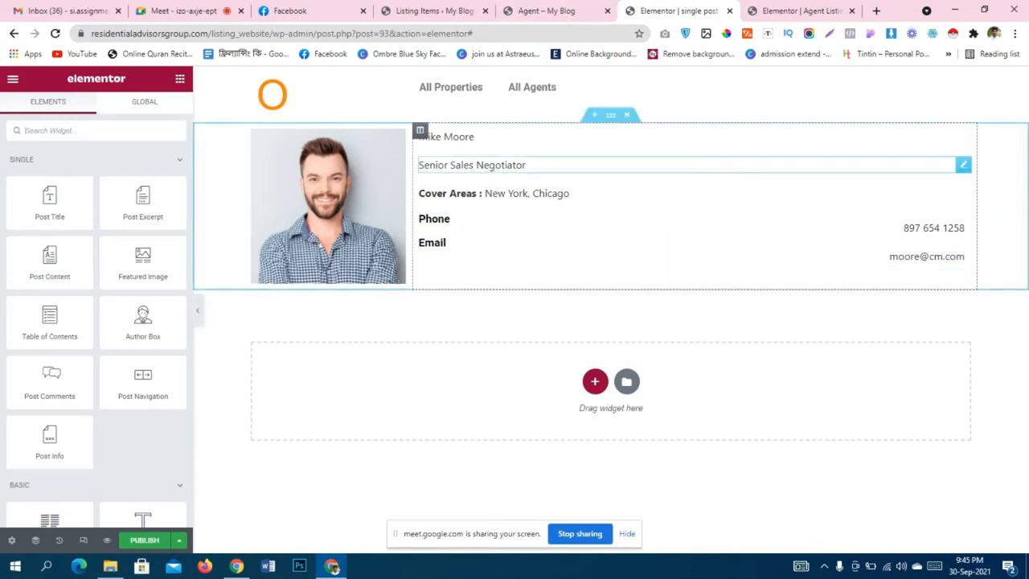
click(963, 164)
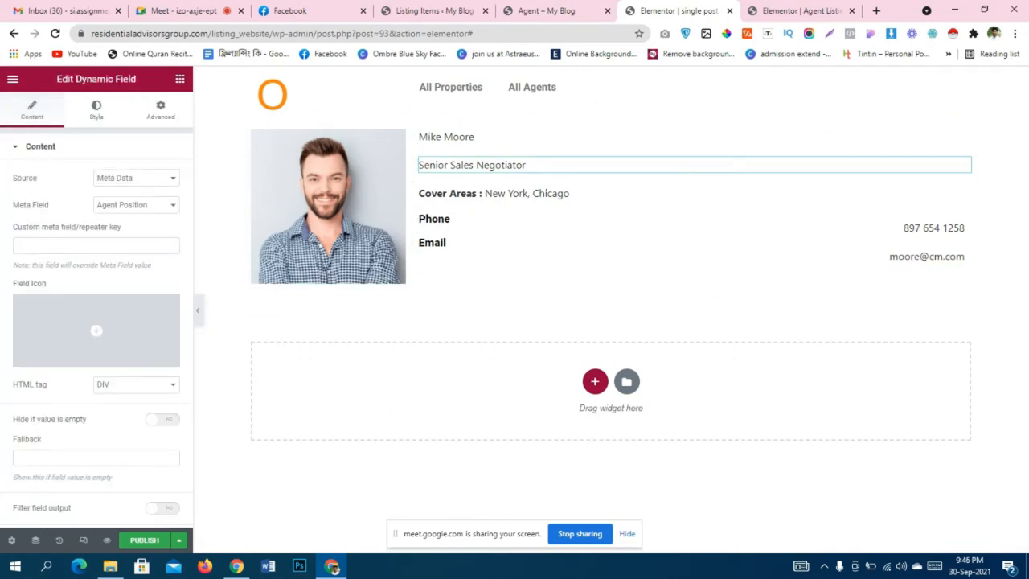
click(180, 79)
text(dyna)
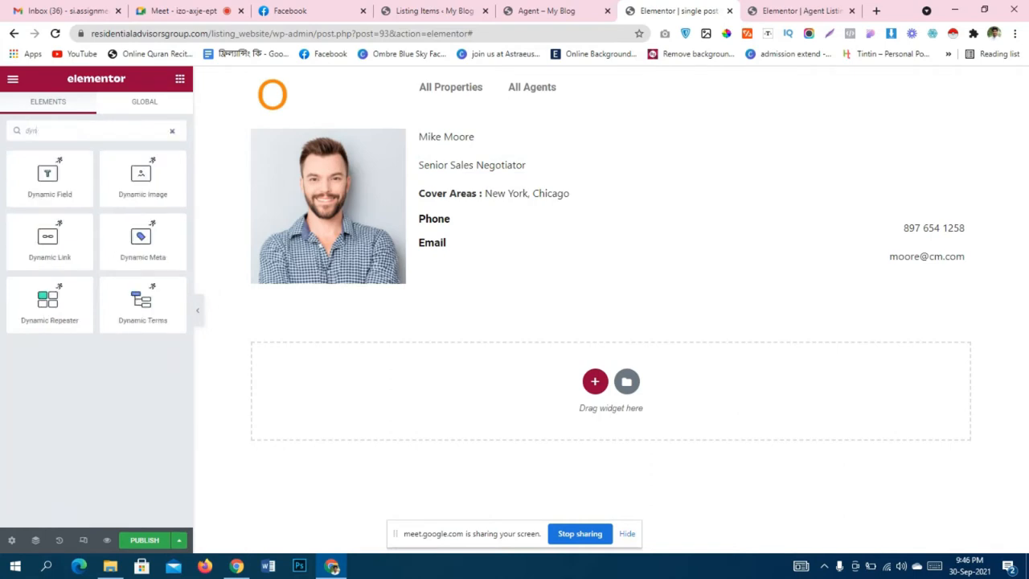
text(m)
drag(50, 177, 490, 265)
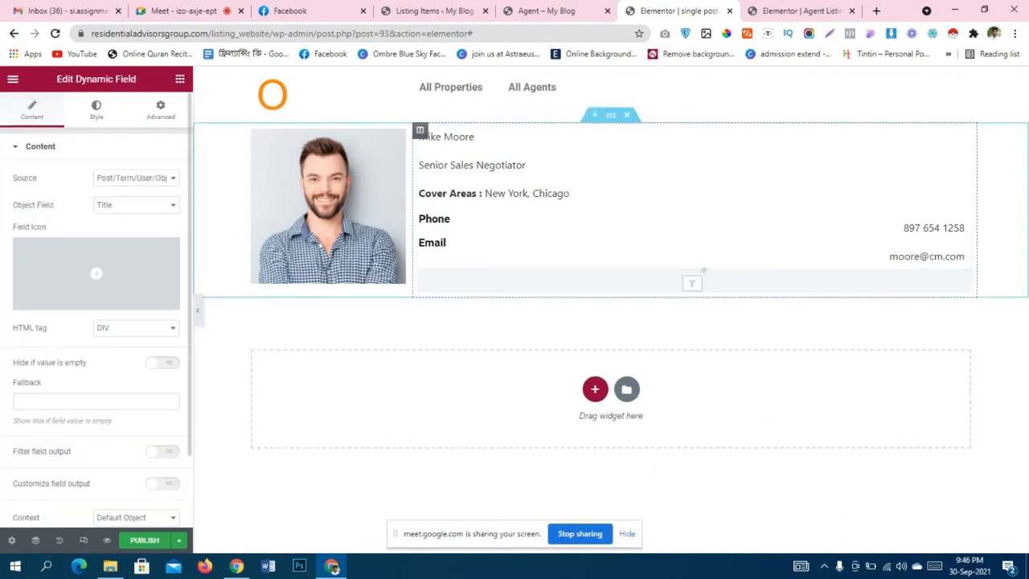
Set the new dynamic field's source to Meta Data and look through the available meta fields.
click(135, 204)
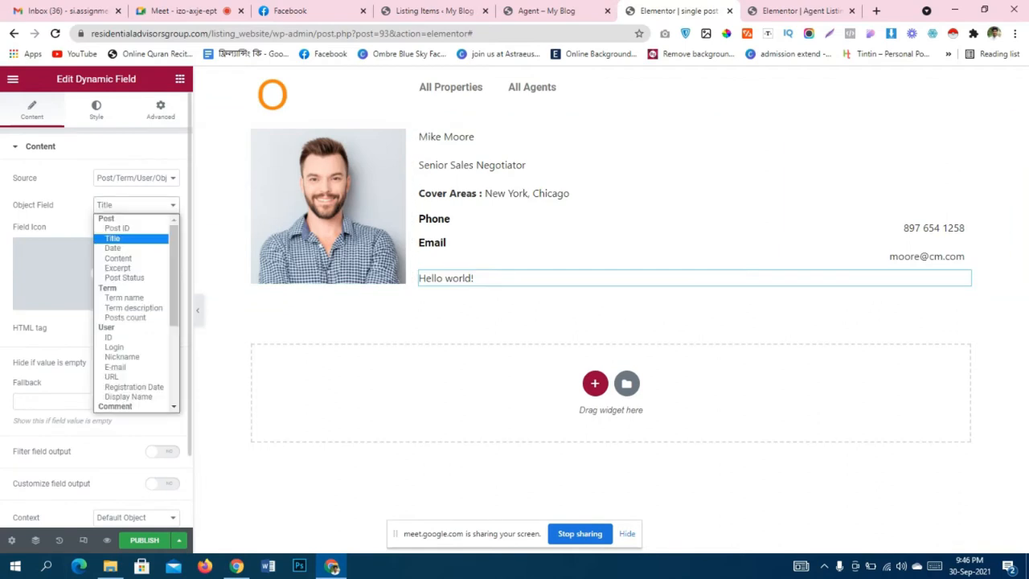
click(113, 238)
click(135, 178)
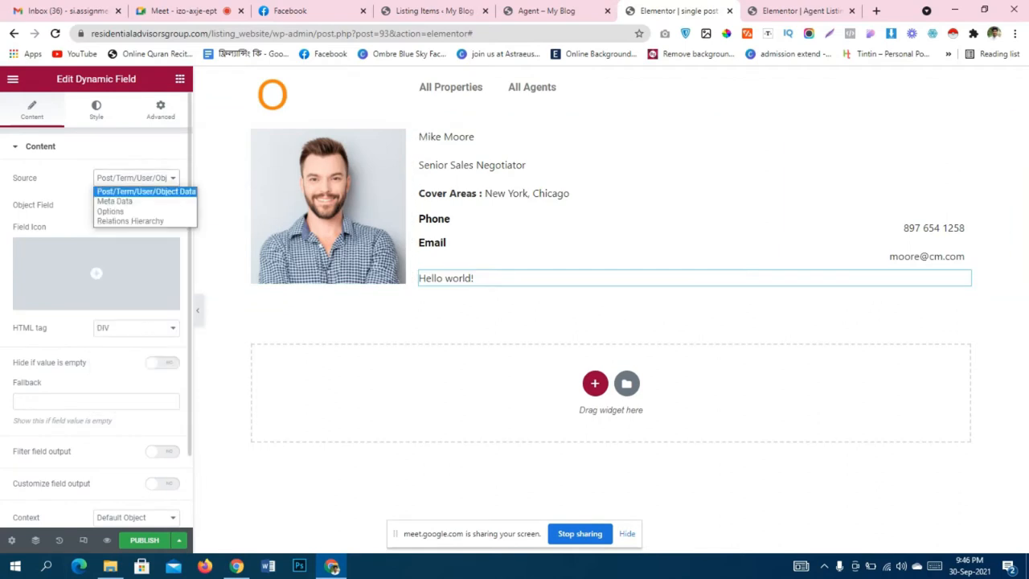
click(112, 199)
click(136, 205)
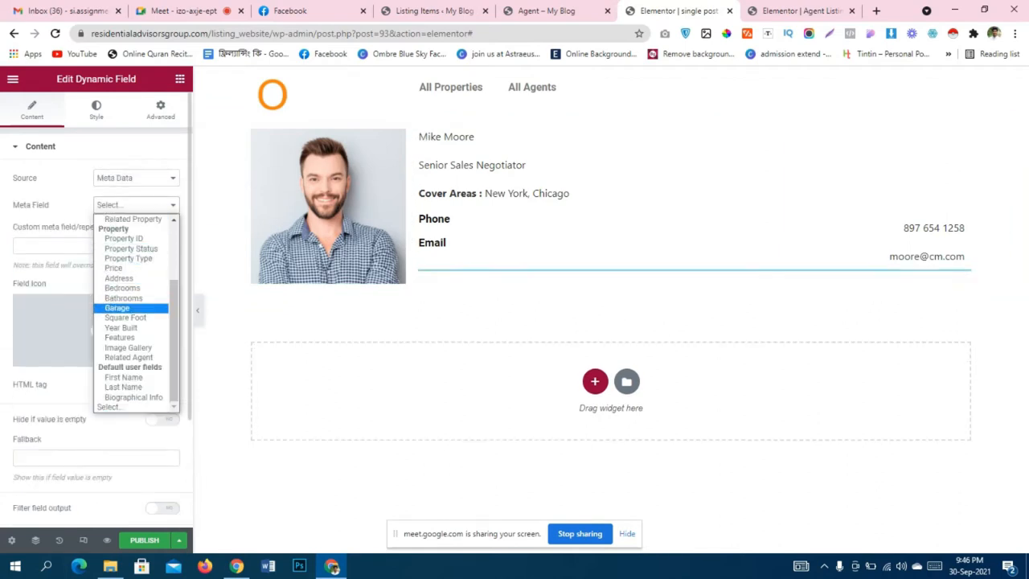
scroll(135, 314, up, 3)
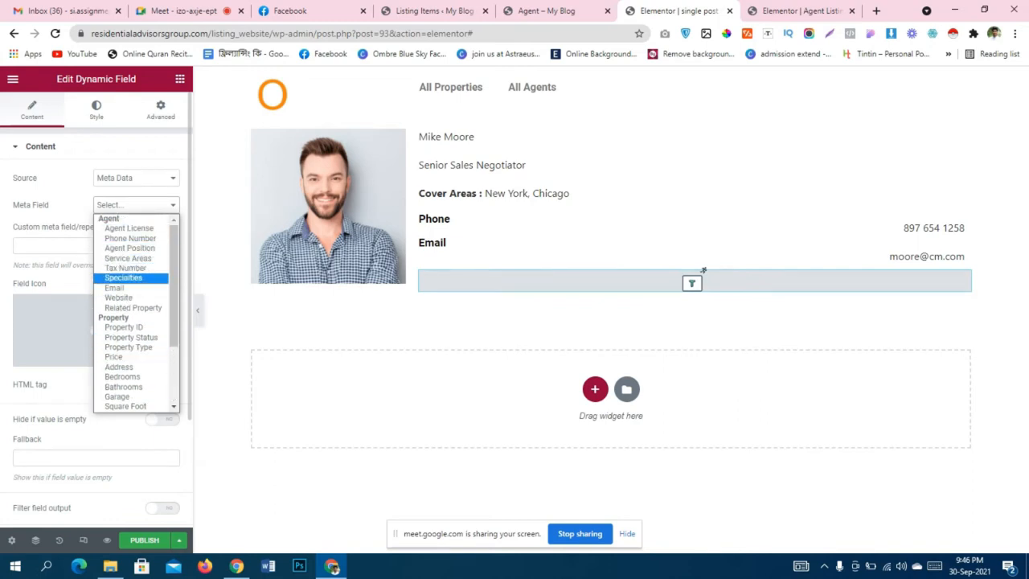
scroll(135, 314, down, 2)
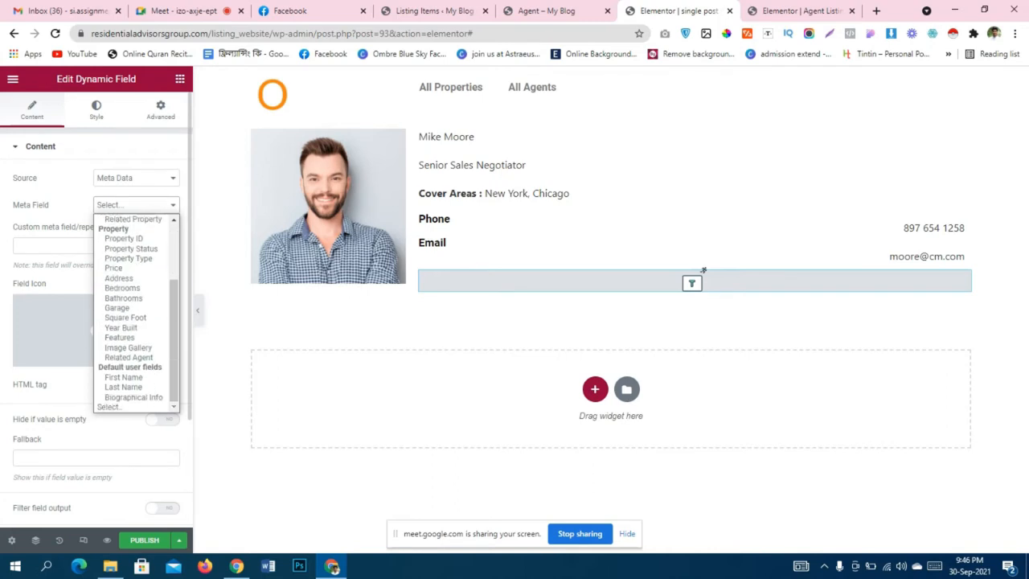
scroll(135, 314, up, 2)
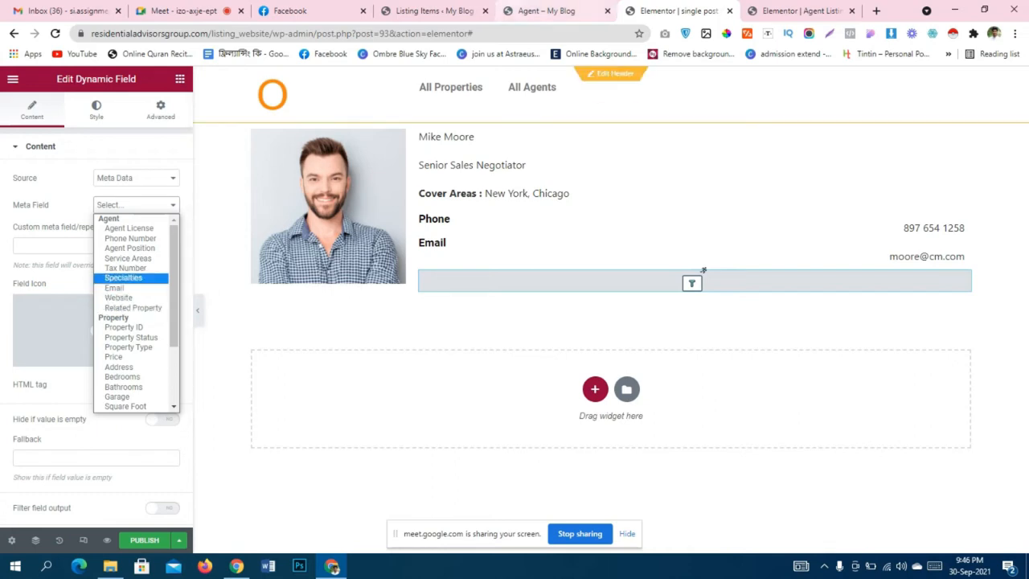
Open JetEngine's post types list in a new browser tab and open the Agent post type for editing.
click(434, 10)
scroll(514, 322, down, 2)
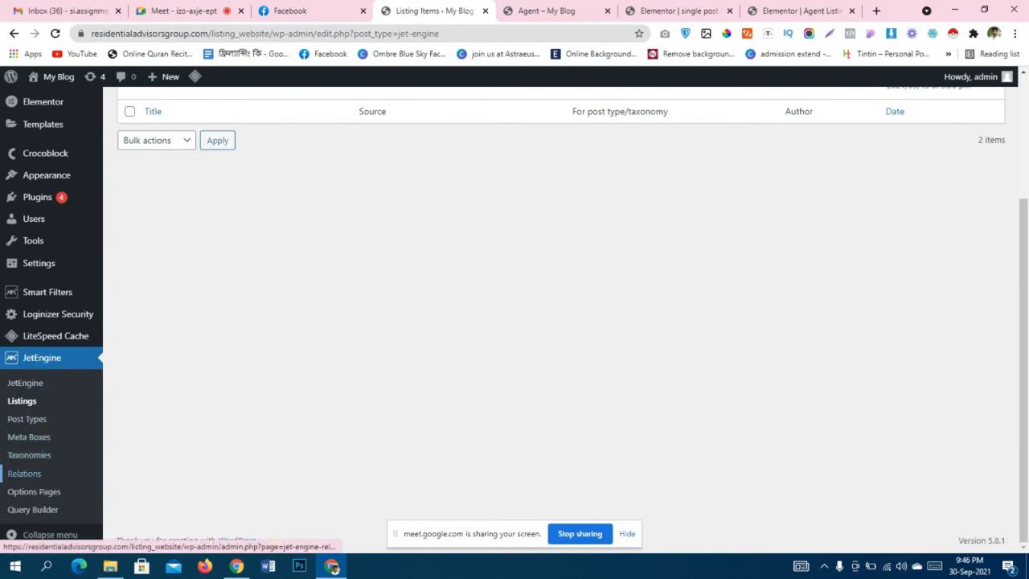
middle_click(26, 419)
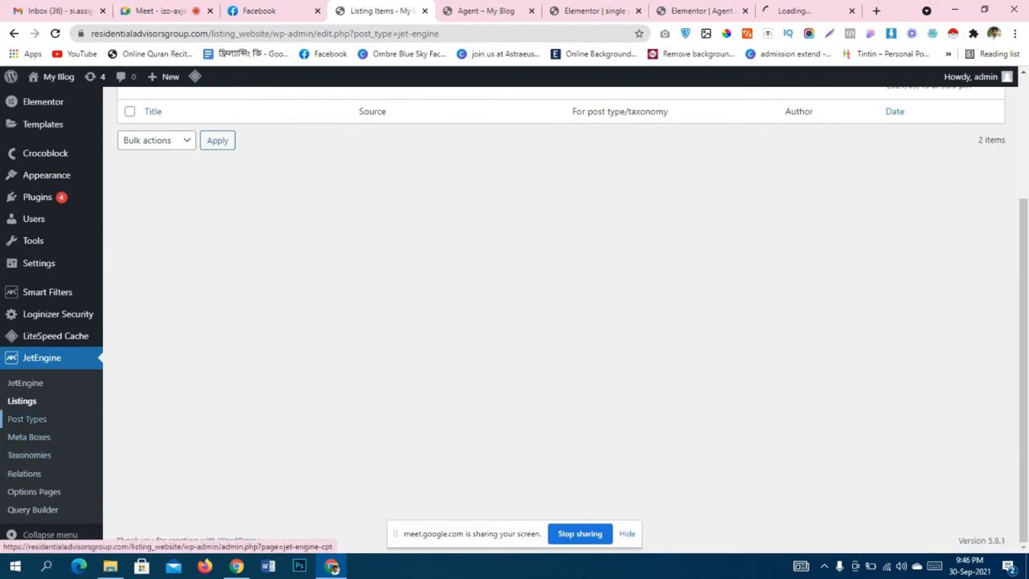
click(808, 11)
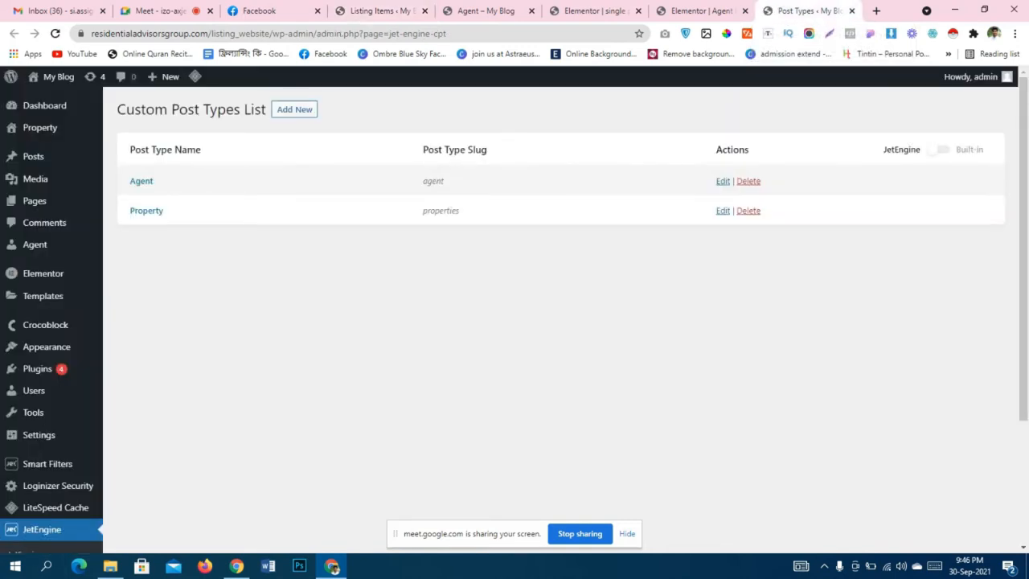
click(723, 181)
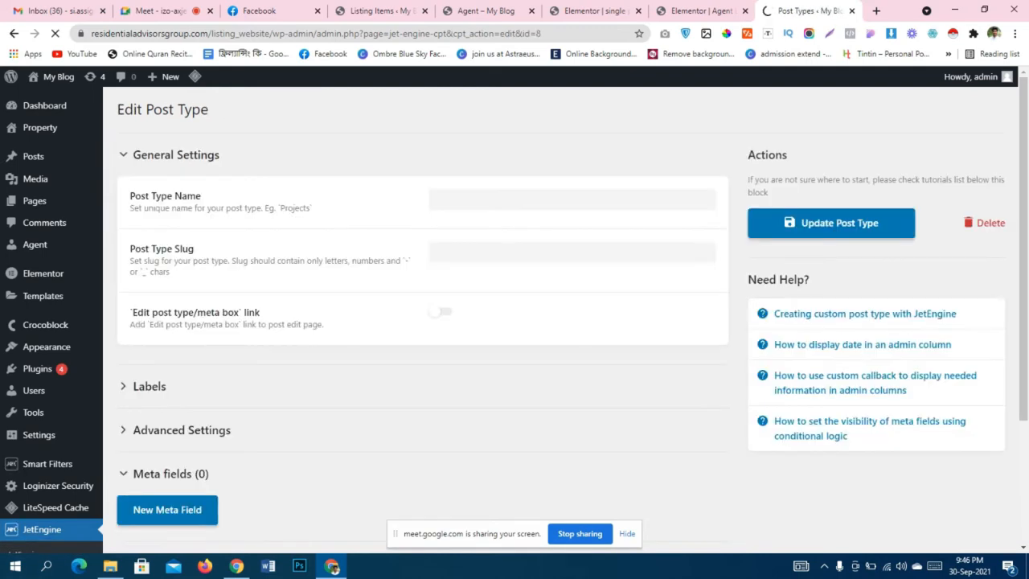
Add a new meta field labelled "Description" after the Website field of the Agent post type and generate its name/ID.
scroll(515, 313, down, 3)
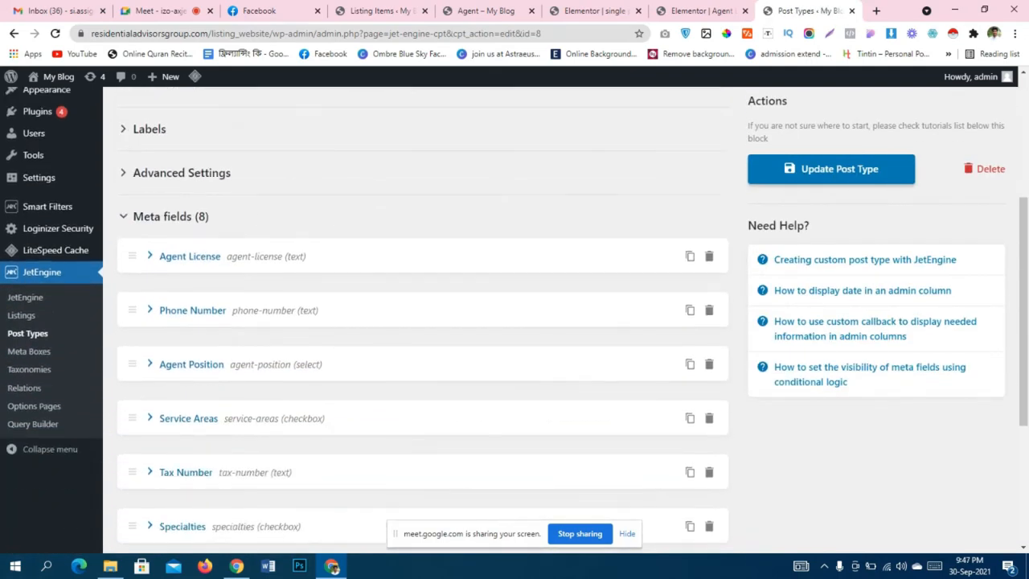
scroll(422, 322, down, 2)
scroll(422, 322, down, 2)
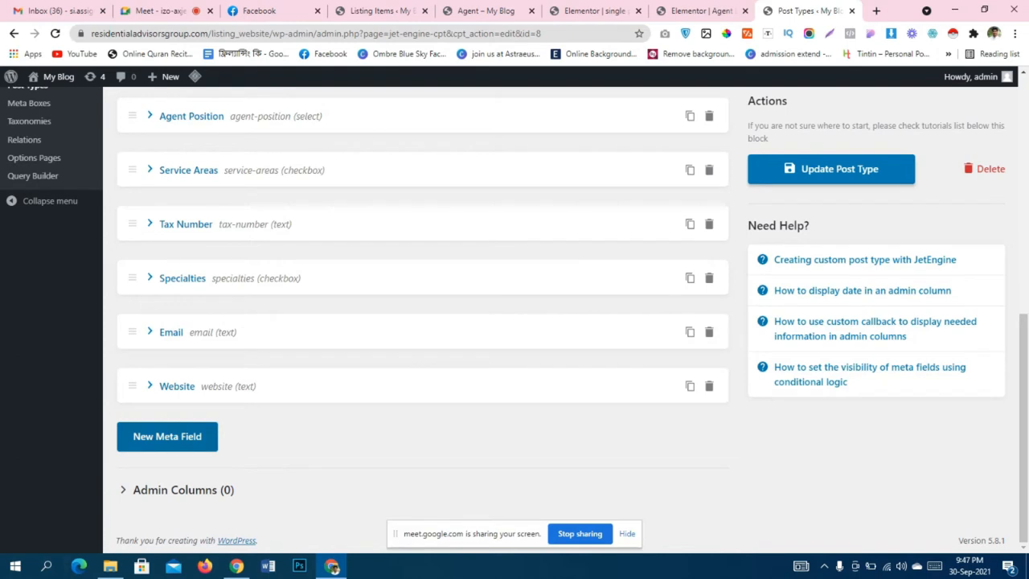
click(168, 436)
scroll(168, 436, down, 2)
click(572, 352)
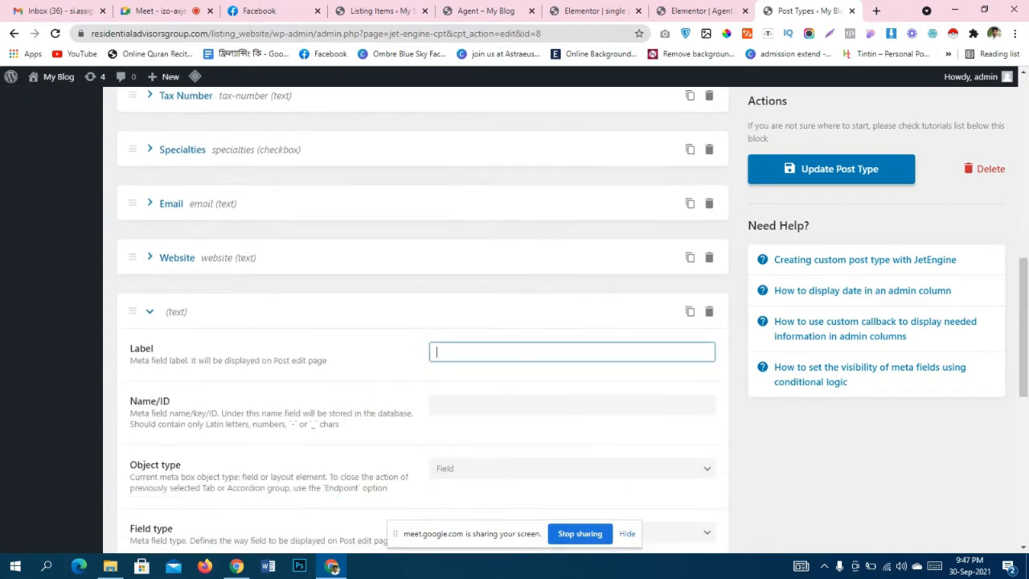
text(Description)
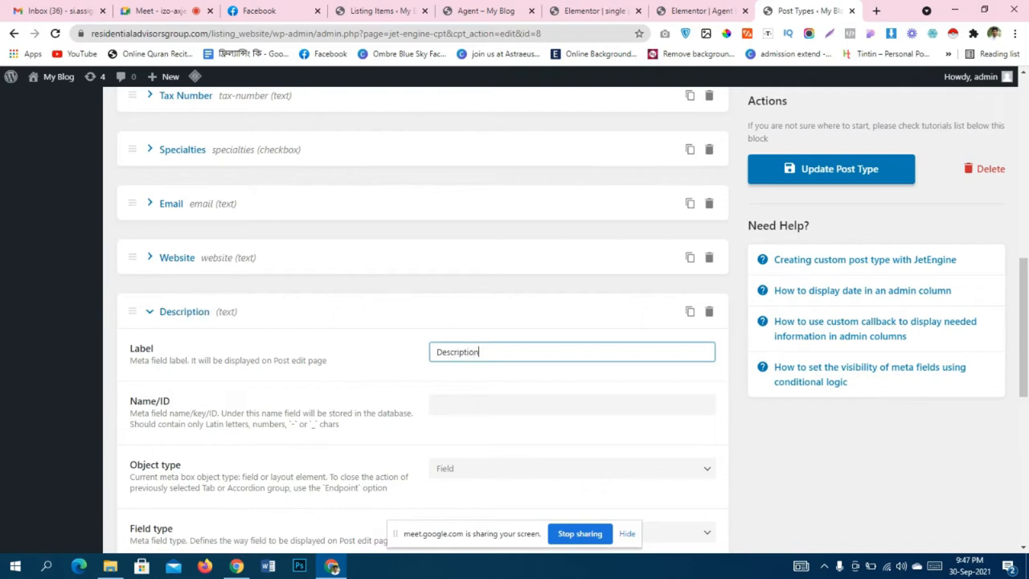
click(571, 405)
Try Textarea as the field type of the new Description meta field.
scroll(572, 405, down, 6)
scroll(572, 404, up, 2)
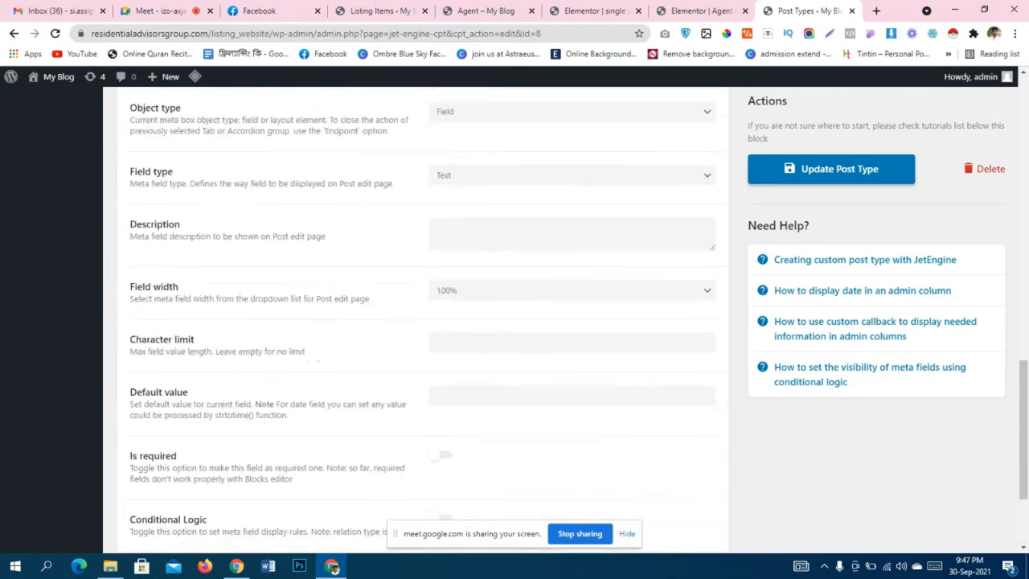
scroll(422, 322, up, 2)
click(572, 348)
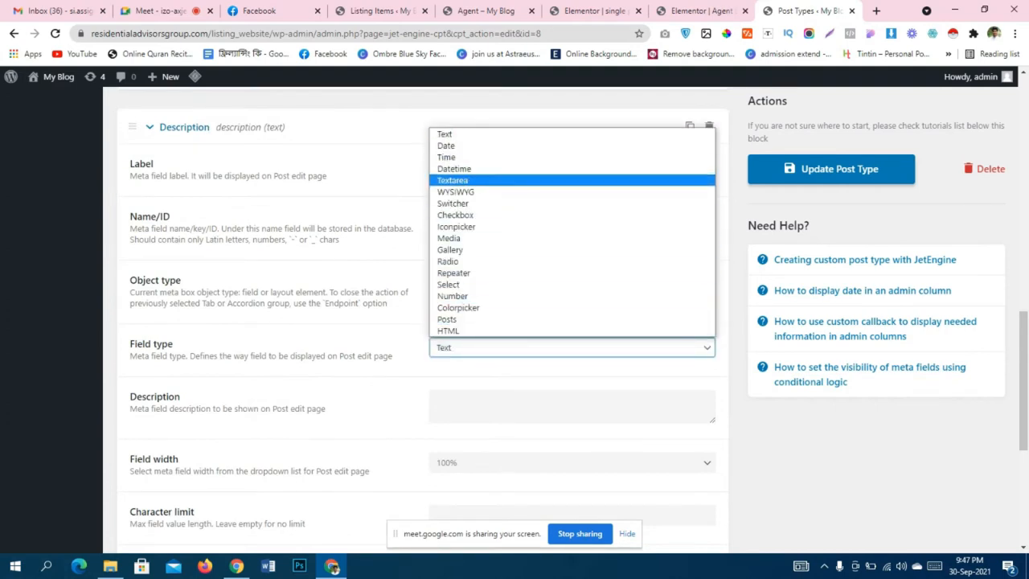
click(452, 180)
scroll(452, 241, down, 4)
scroll(515, 241, up, 3)
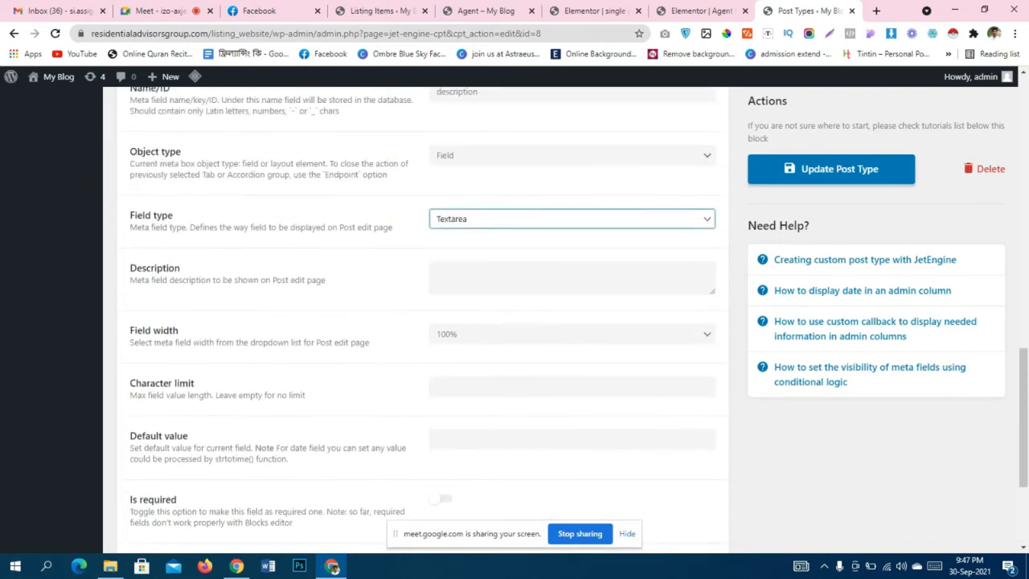
Set the Description meta field's type to Text and update the Agent post type.
click(572, 219)
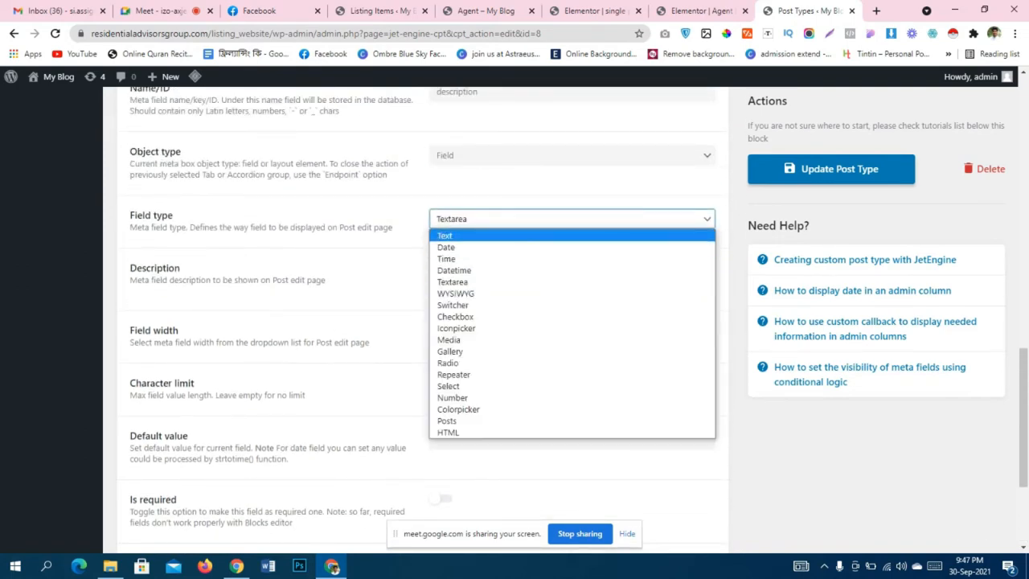
click(451, 236)
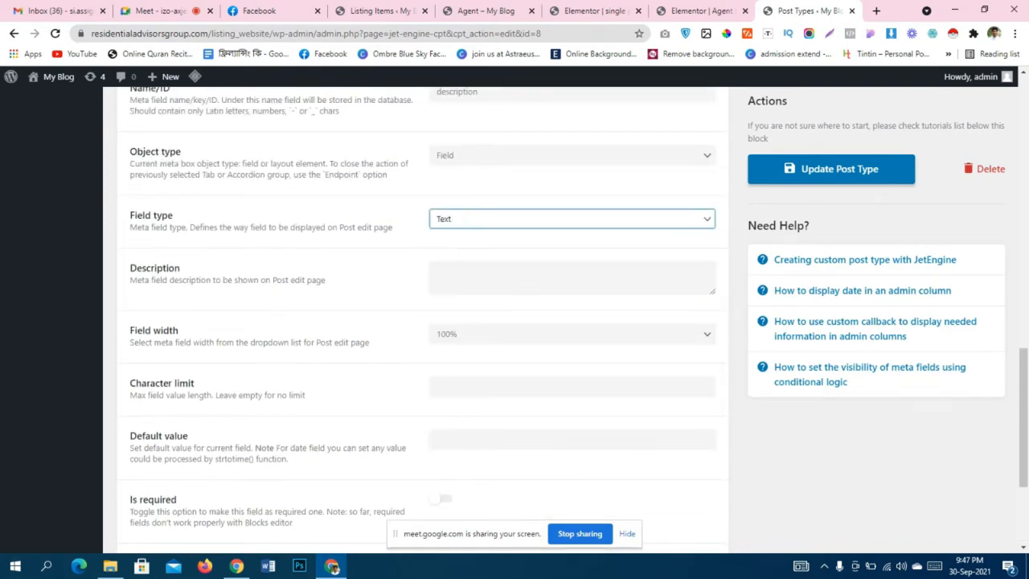
click(514, 219)
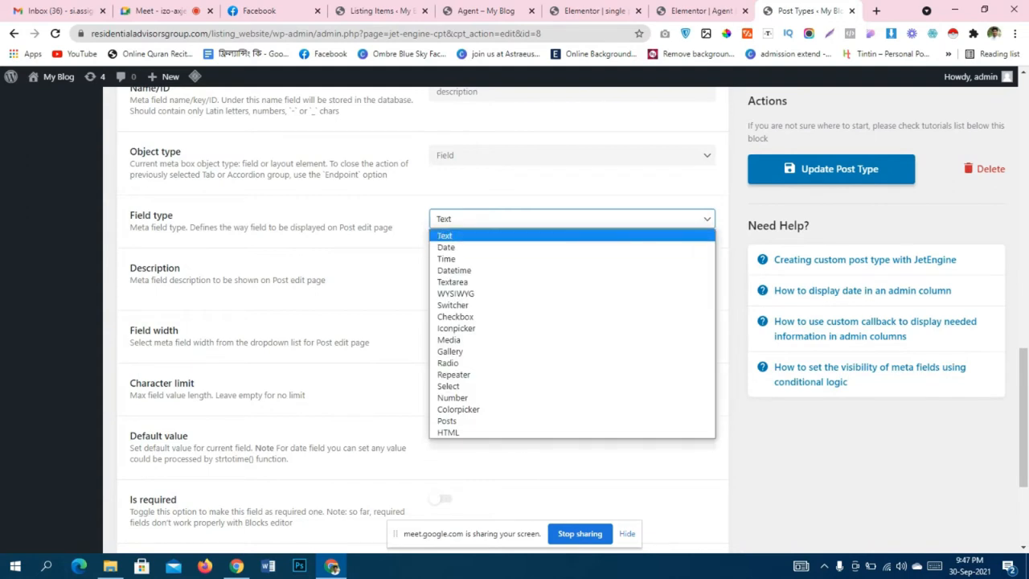
click(483, 236)
click(572, 218)
click(572, 218)
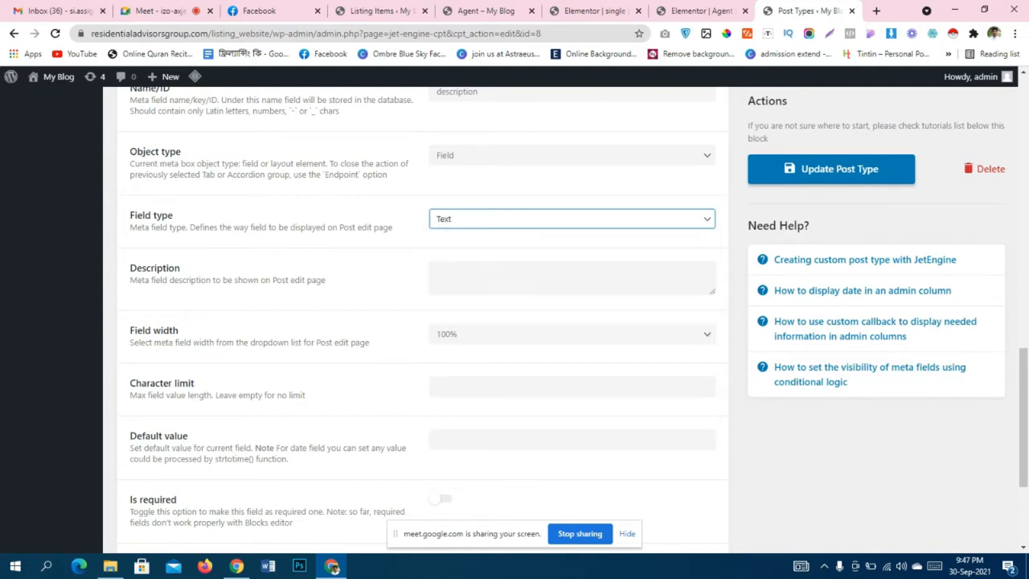
scroll(572, 321, down, 3)
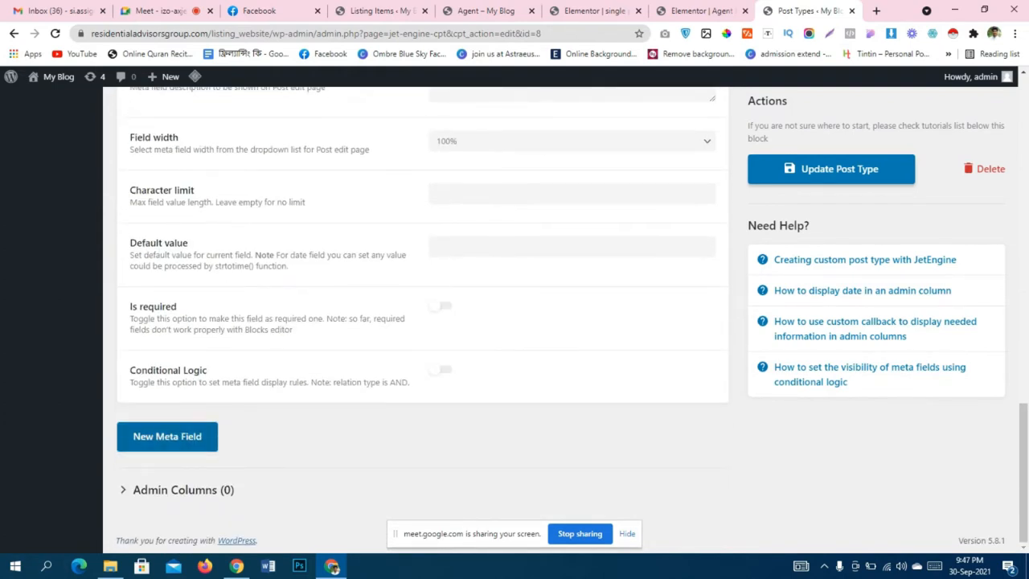
click(832, 168)
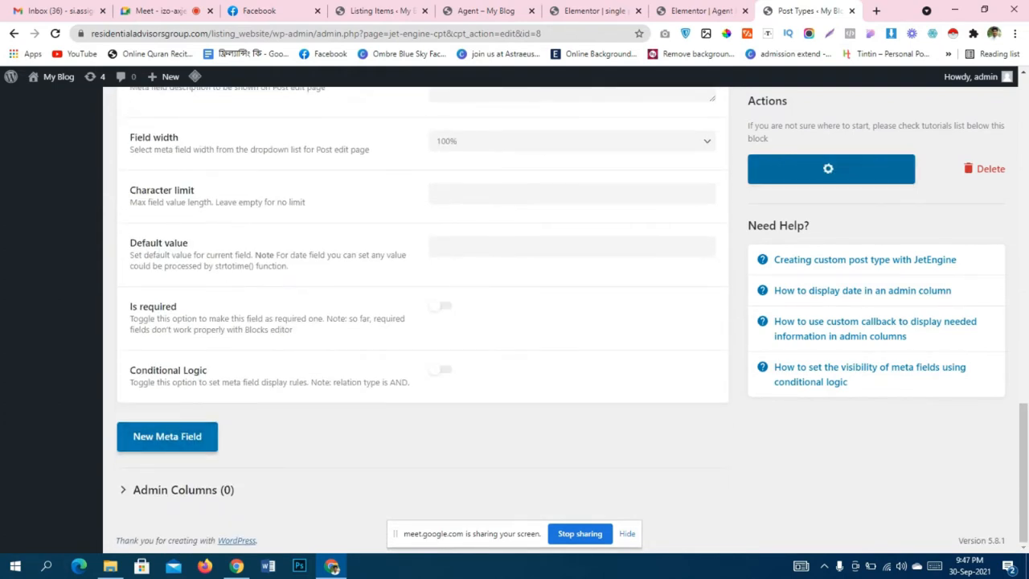
Bring up the list of agents in the WordPress dashboard and open the first agent for editing in a separate browser tab.
click(596, 10)
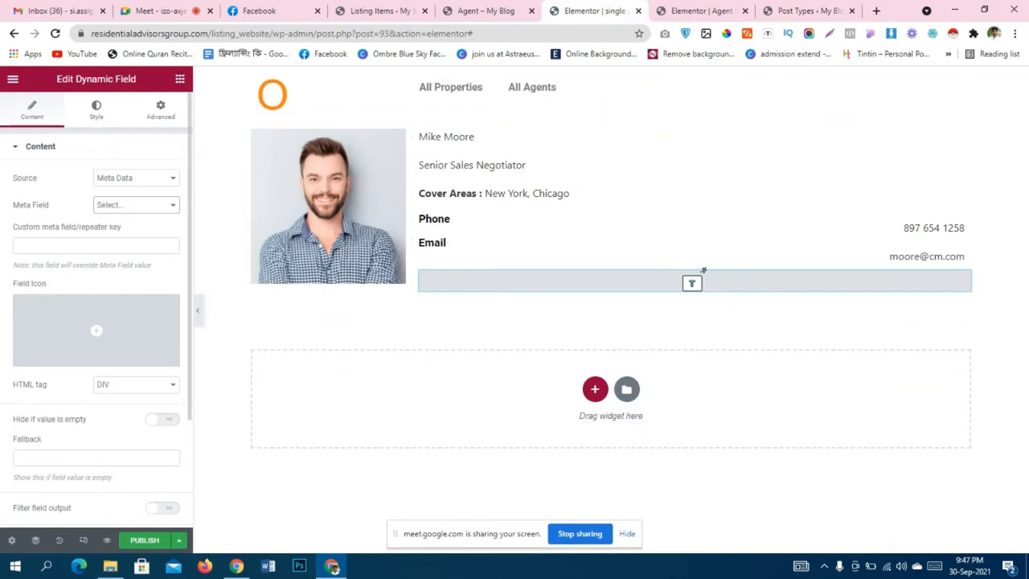
click(486, 11)
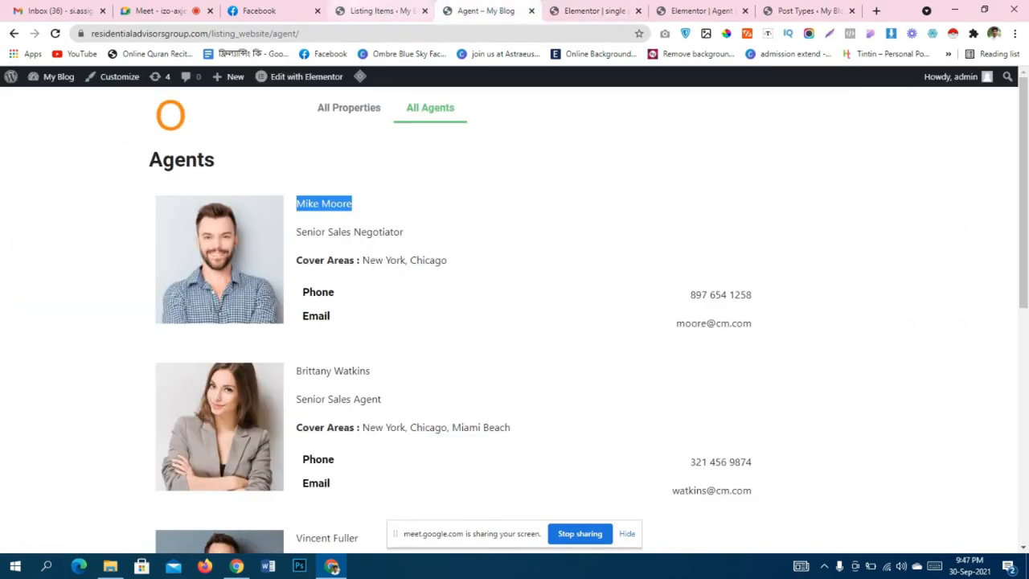
click(378, 11)
scroll(32, 419, up, 3)
mouse_move(35, 245)
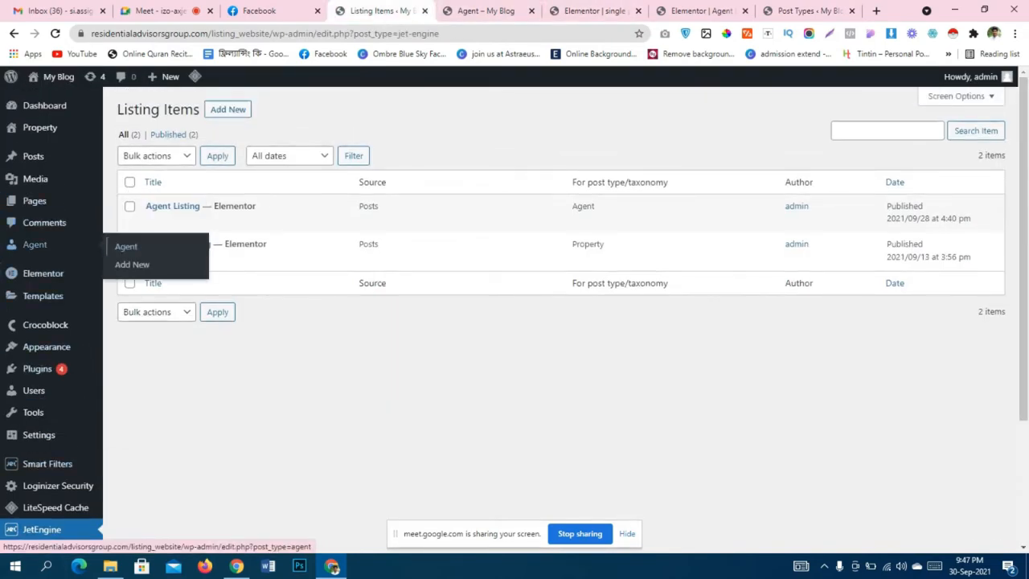
click(126, 247)
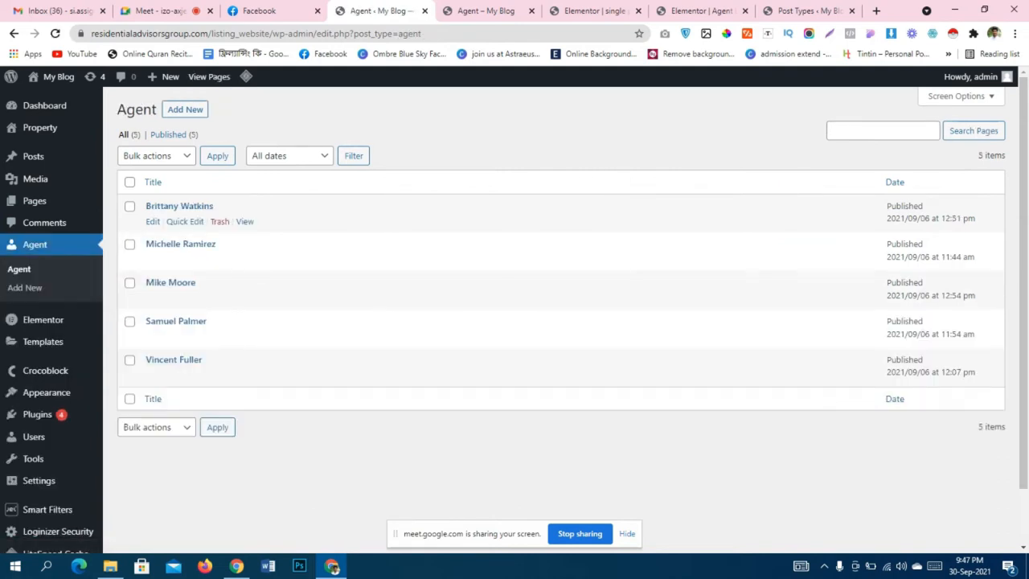
ctrl+click(153, 221)
click(811, 11)
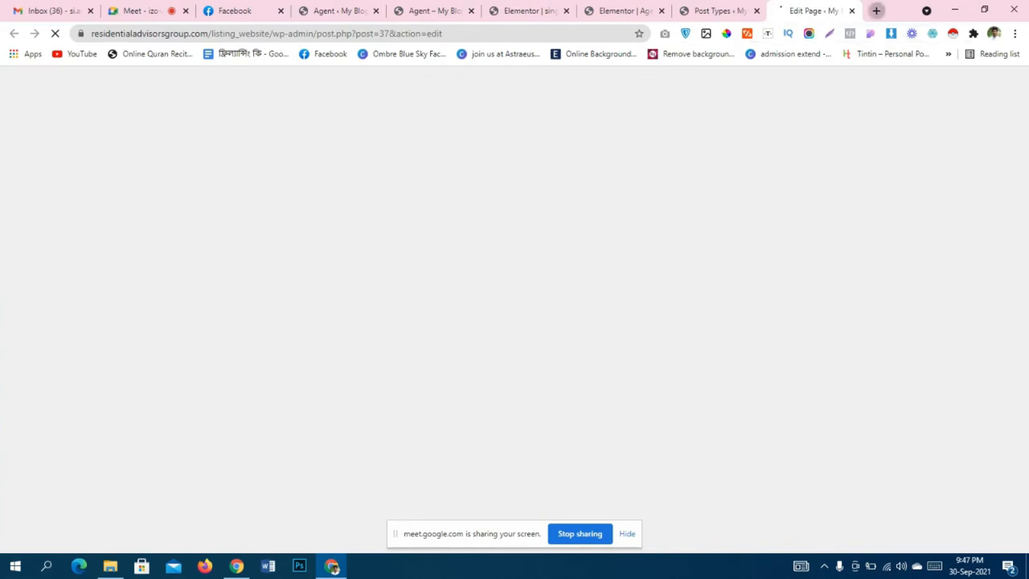
Search the web for "lorem" in a new browser tab and open the Lipsum generator site.
click(877, 11)
text(lorem)
key(Return)
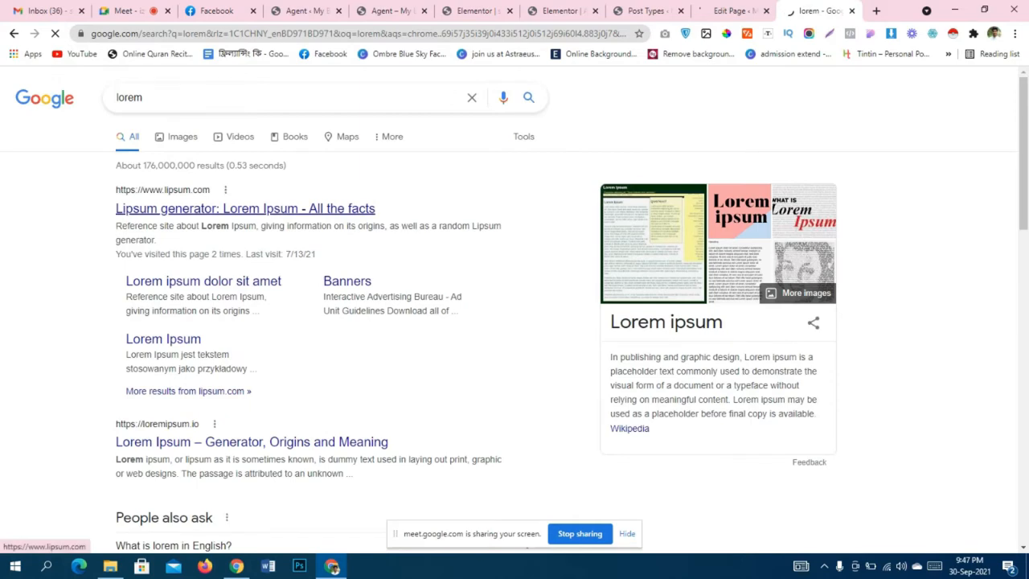
click(245, 208)
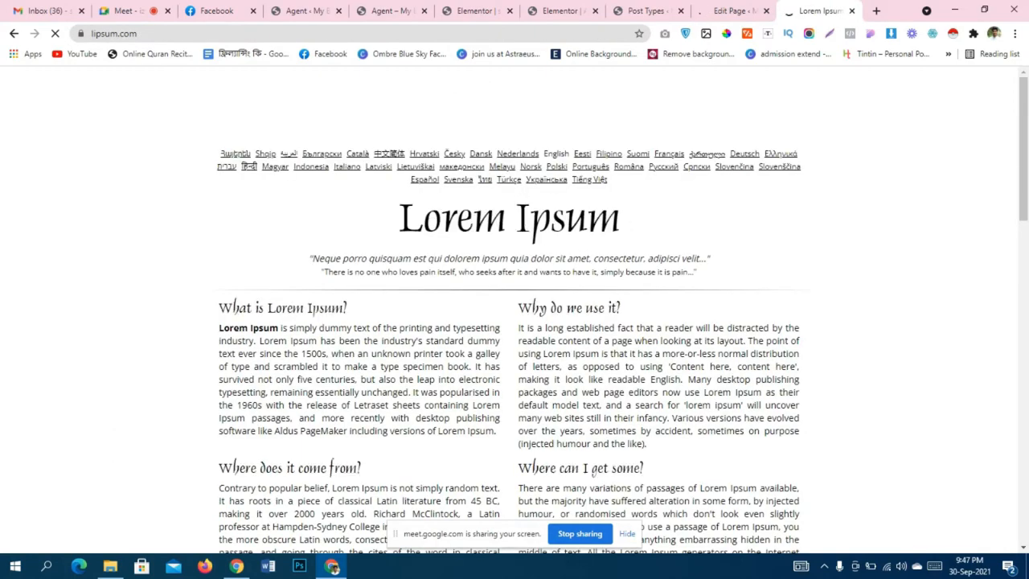
Copy the paragraph under "What is Lorem Ipsum?" and paste it into the browser's address bar as plain text.
drag(648, 444, 408, 406)
click(408, 406)
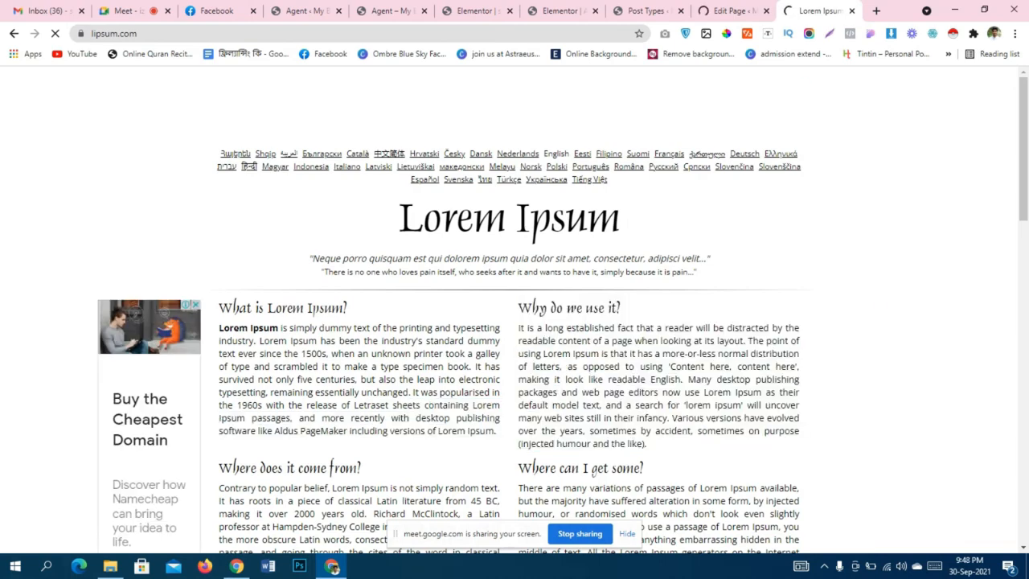
drag(648, 445, 366, 381)
click(366, 381)
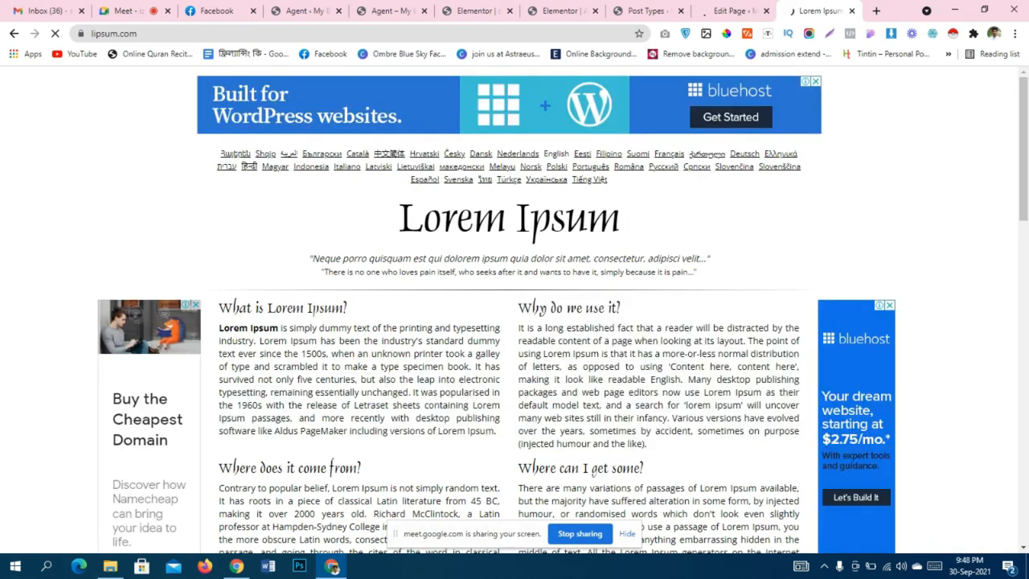
triple_click(366, 381)
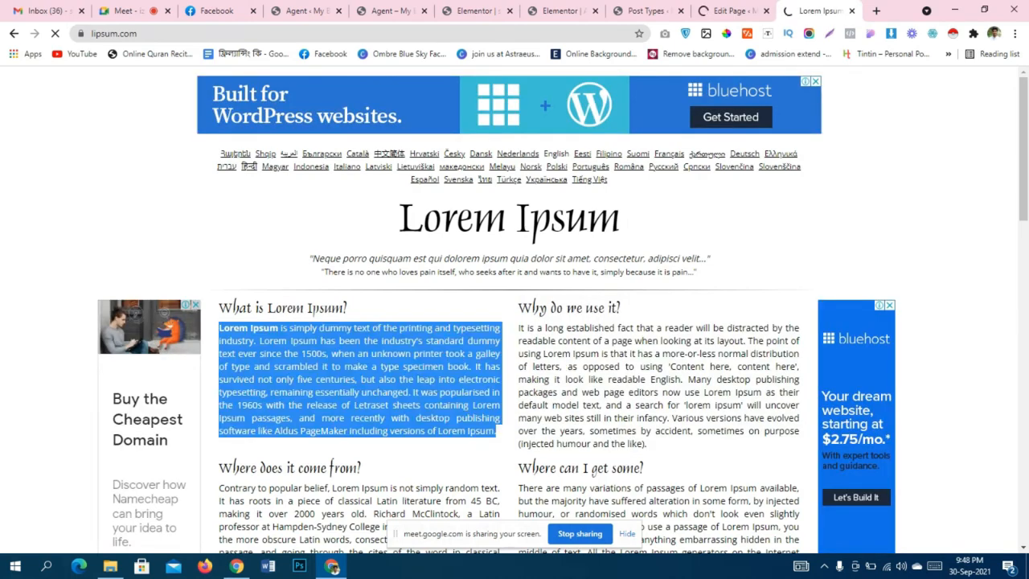
key(ctrl+c)
key(ctrl+l)
key(ctrl+v)
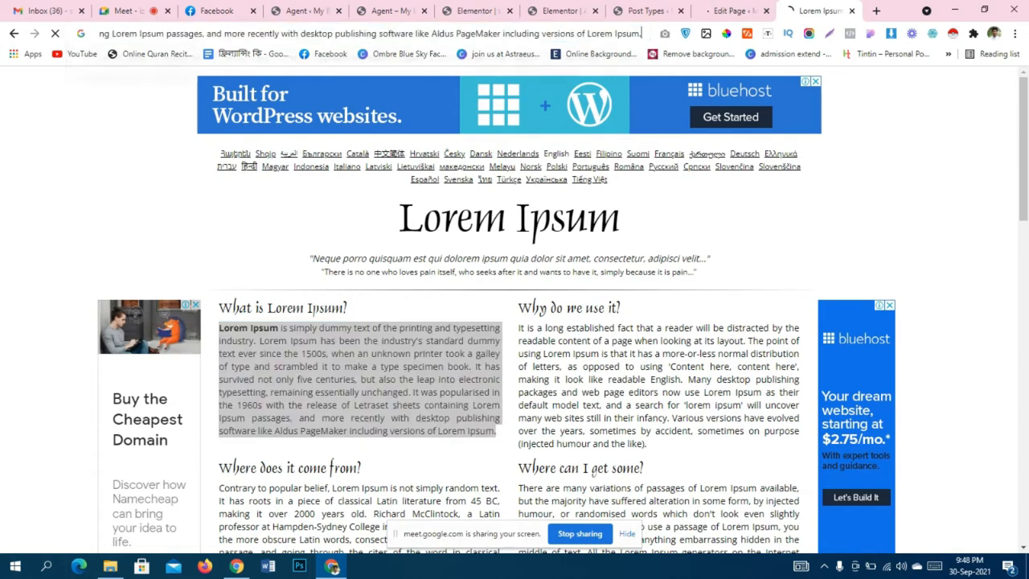
key(ctrl+a)
Paste the copied Lorem Ipsum paragraph into the agent's Description field and update the page.
key(ctrl+shift+Tab)
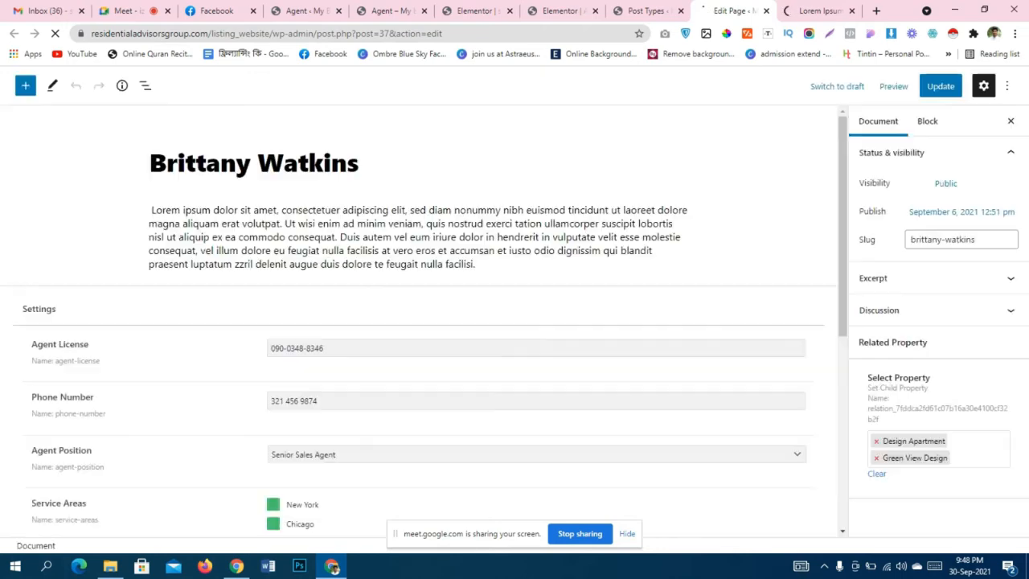
scroll(418, 322, down, 1)
scroll(419, 322, down, 4)
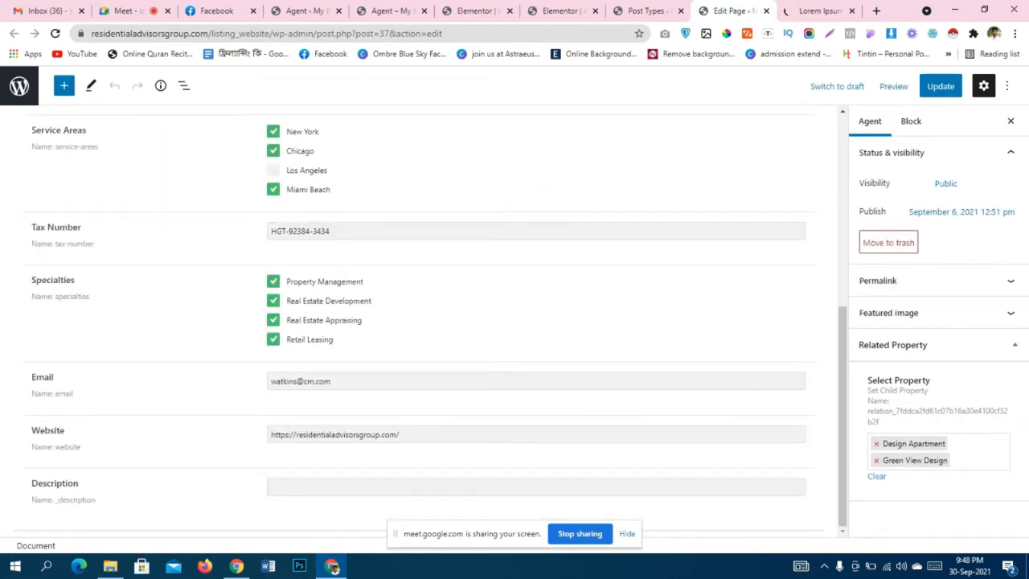
click(536, 488)
key(ctrl+v)
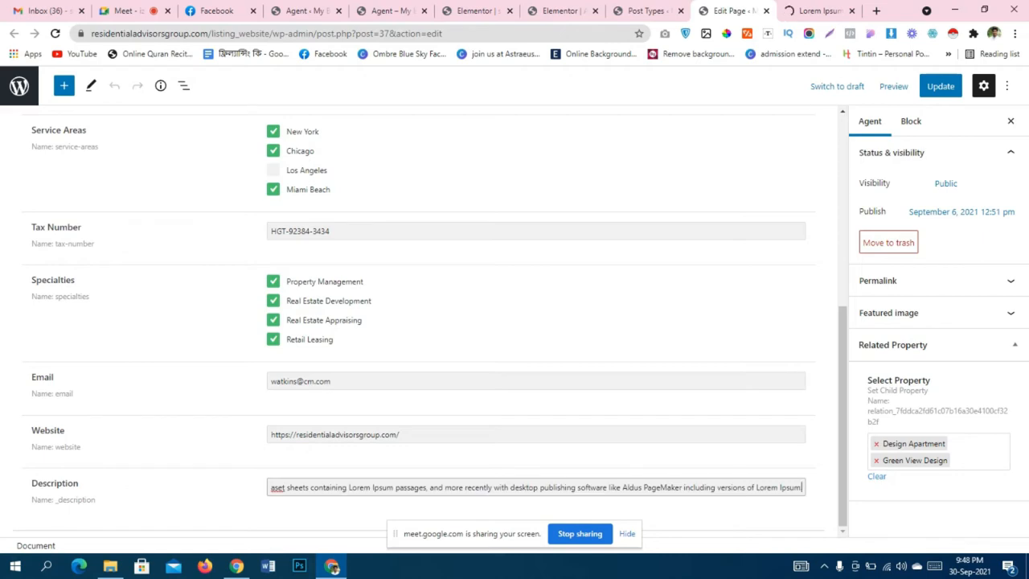
click(941, 86)
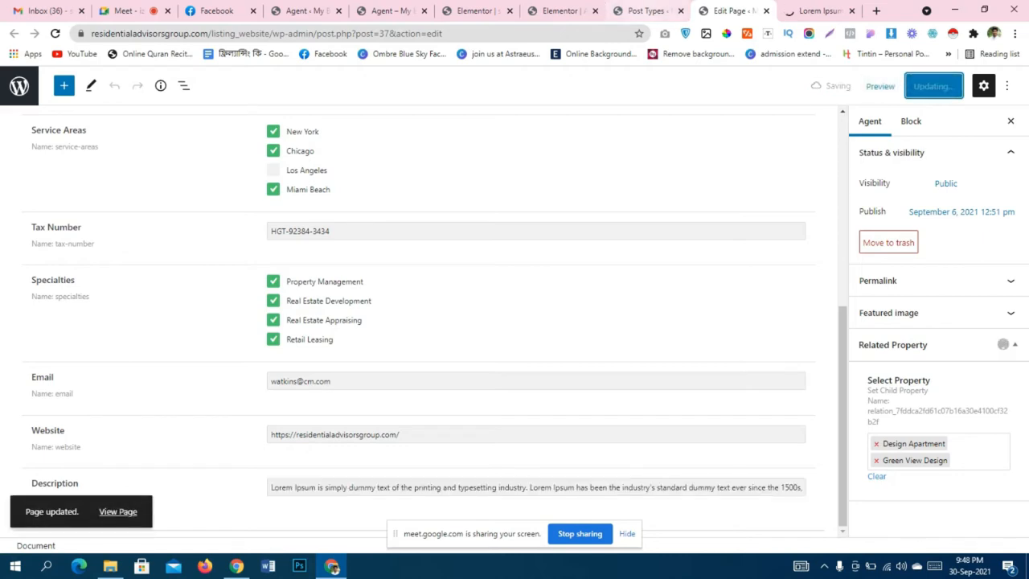
Close the browser tabs with the post type editor, the agent edit page and the Lorem Ipsum site.
click(648, 11)
click(563, 10)
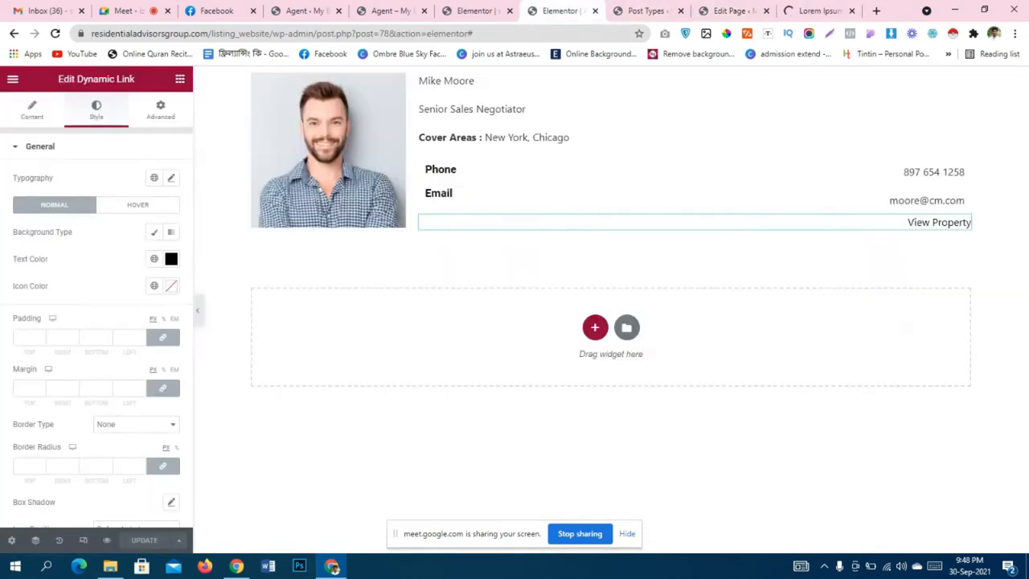
click(648, 11)
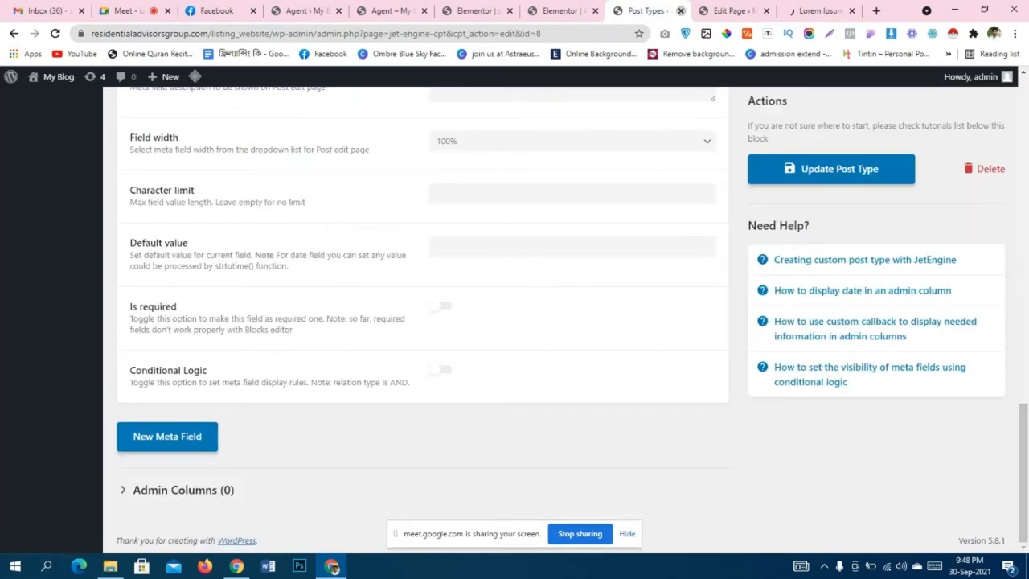
click(680, 10)
click(681, 11)
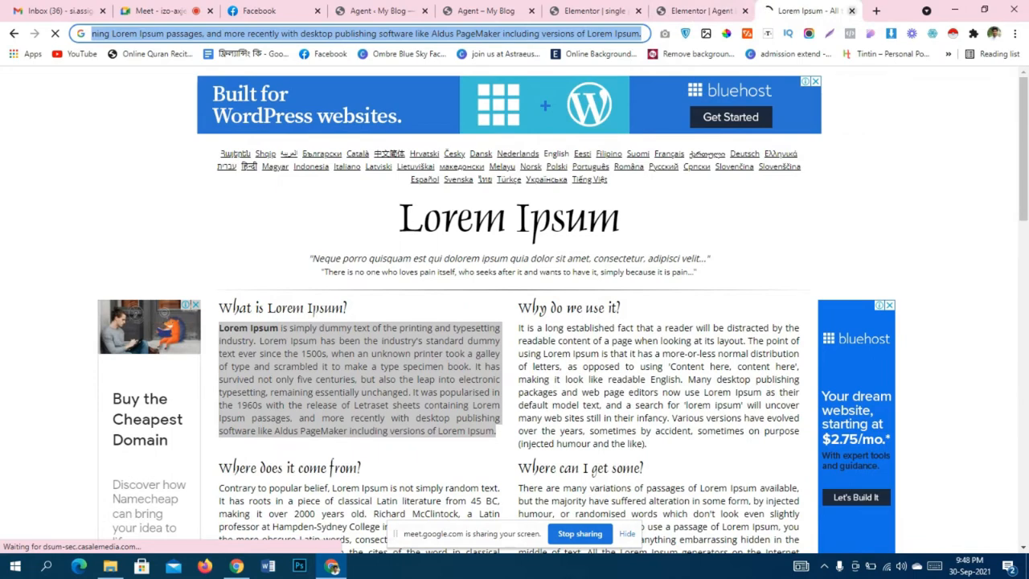
click(852, 11)
Add a display condition to the single post template that includes all Agent posts, and save the publish settings.
click(555, 10)
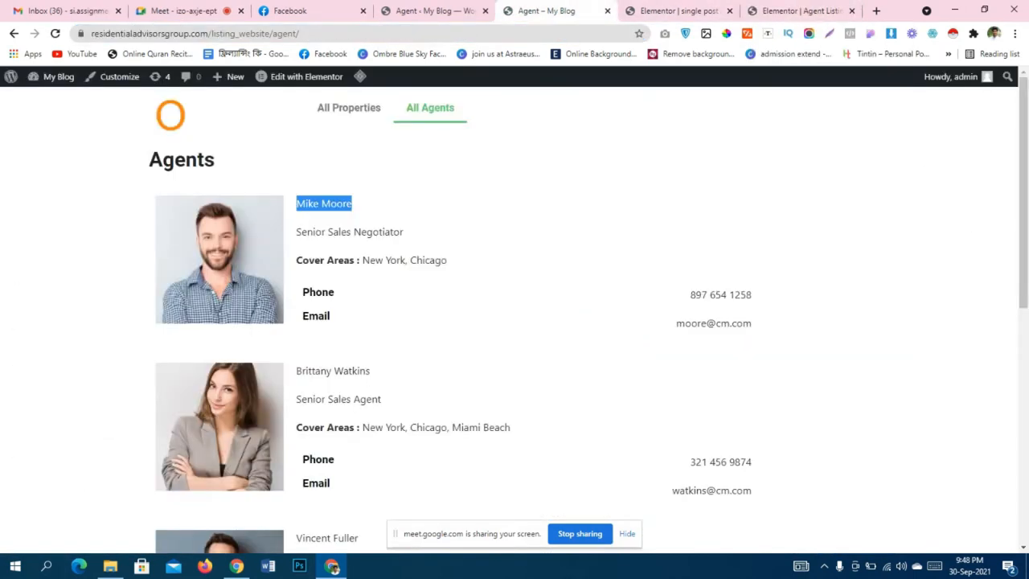
click(435, 10)
click(679, 11)
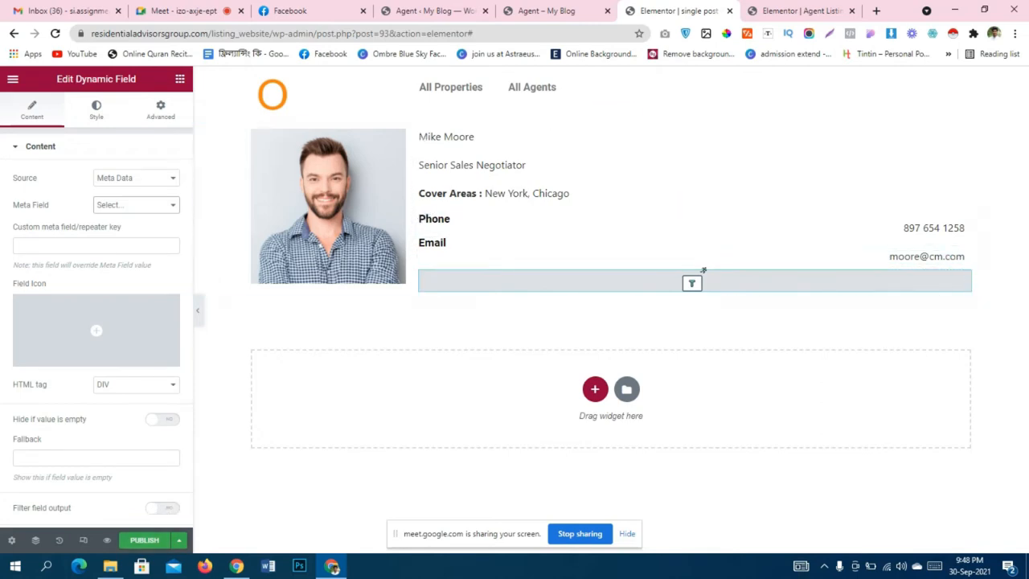
click(178, 540)
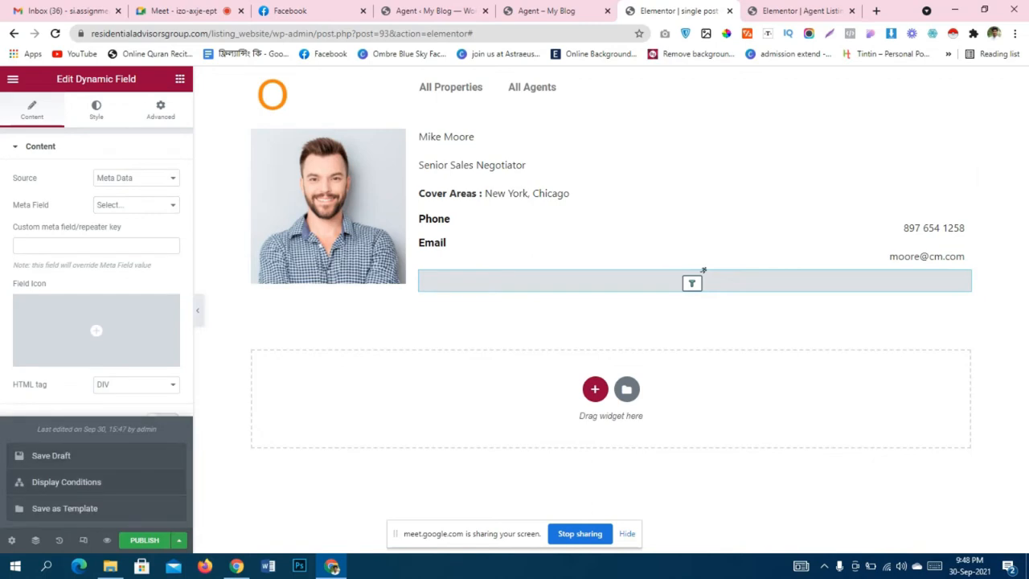
click(66, 482)
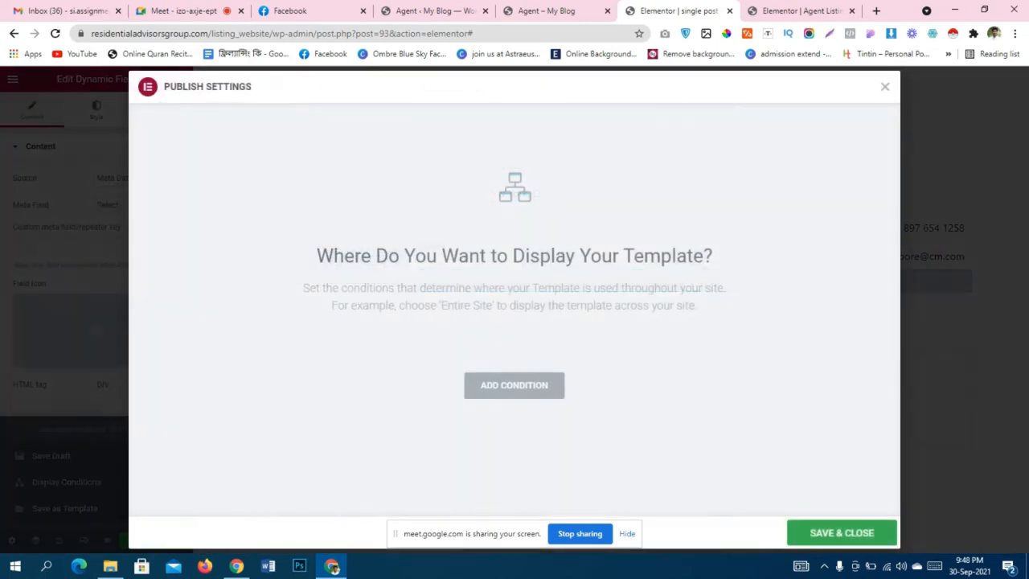
click(543, 359)
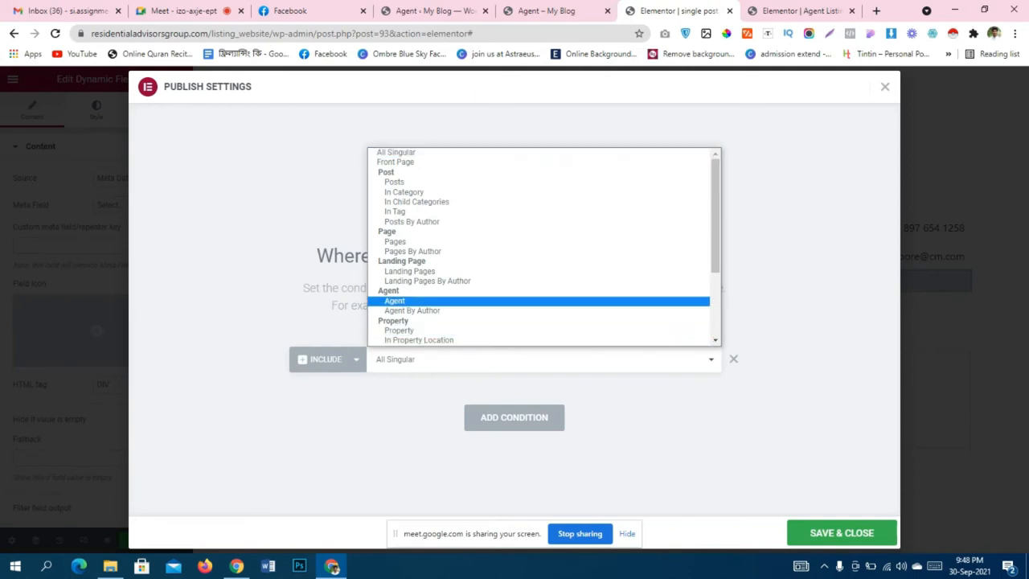
click(395, 300)
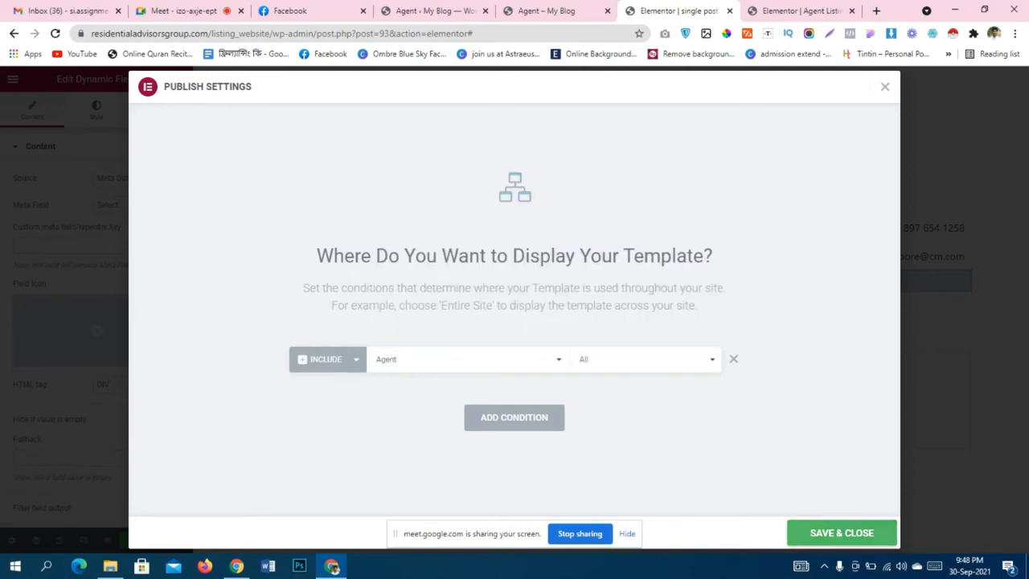
click(841, 533)
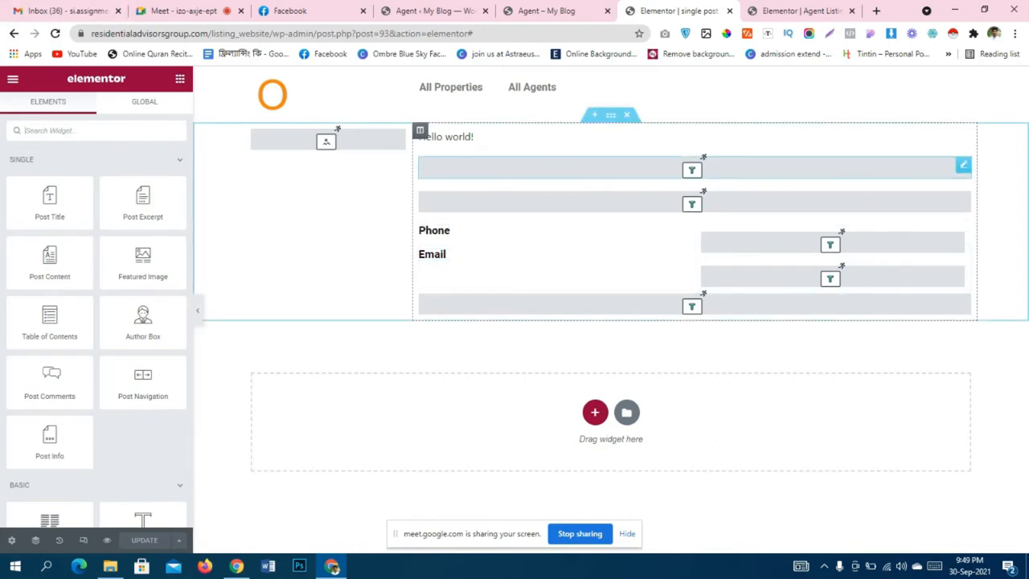
Set the template's dynamic content preview to Agent, apply the preview and update the template.
click(611, 168)
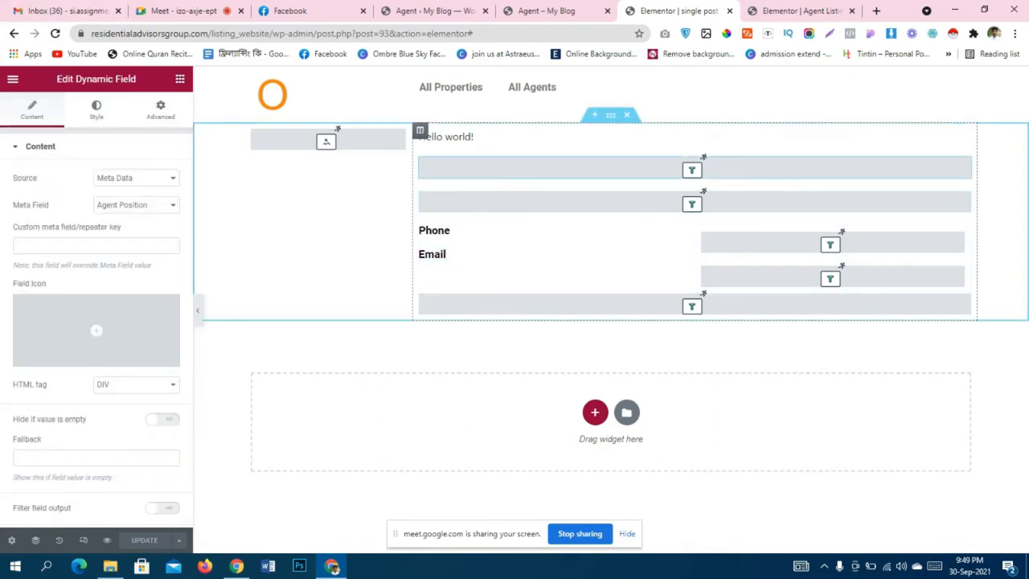
click(11, 540)
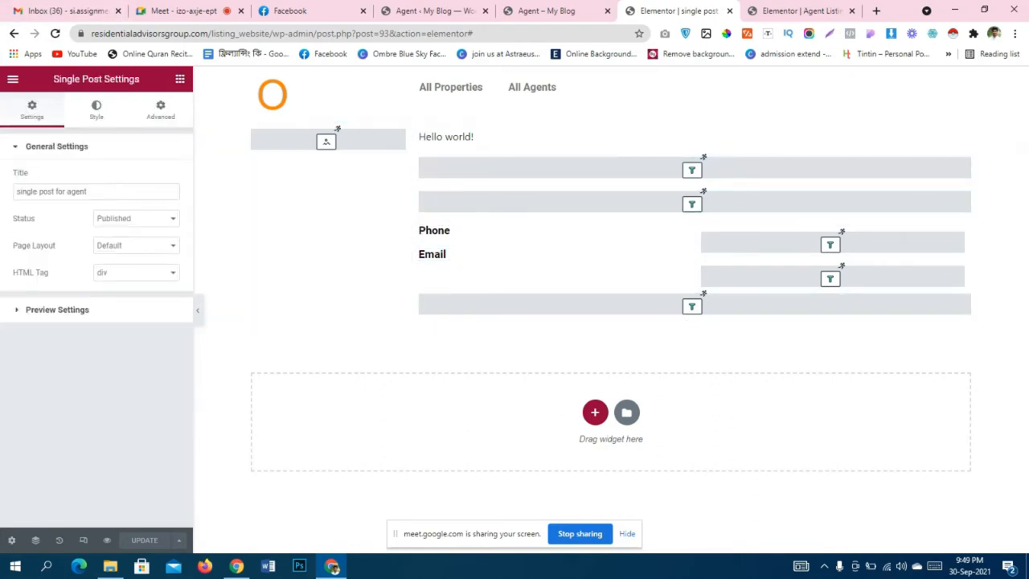
click(57, 310)
click(96, 225)
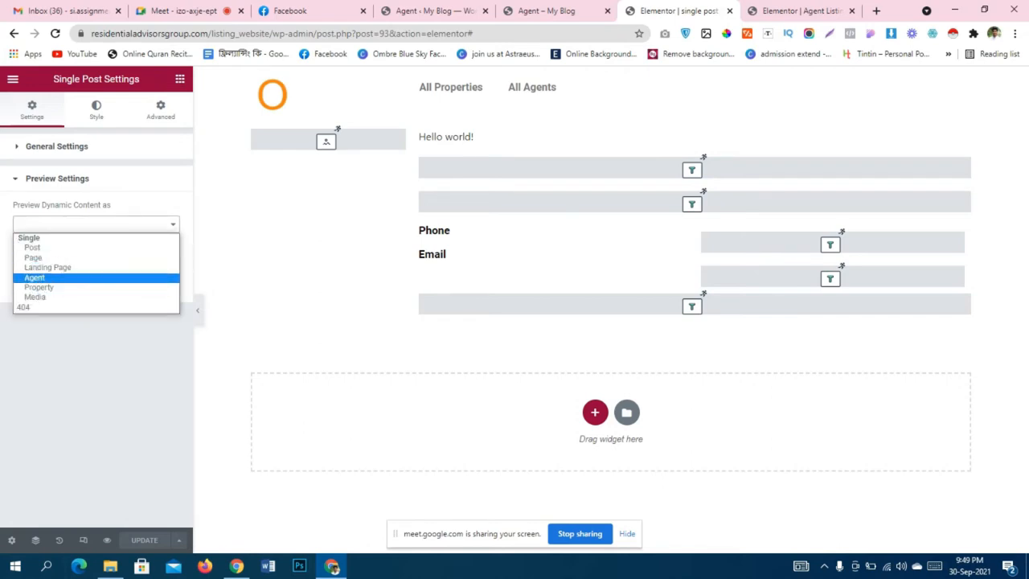
click(34, 277)
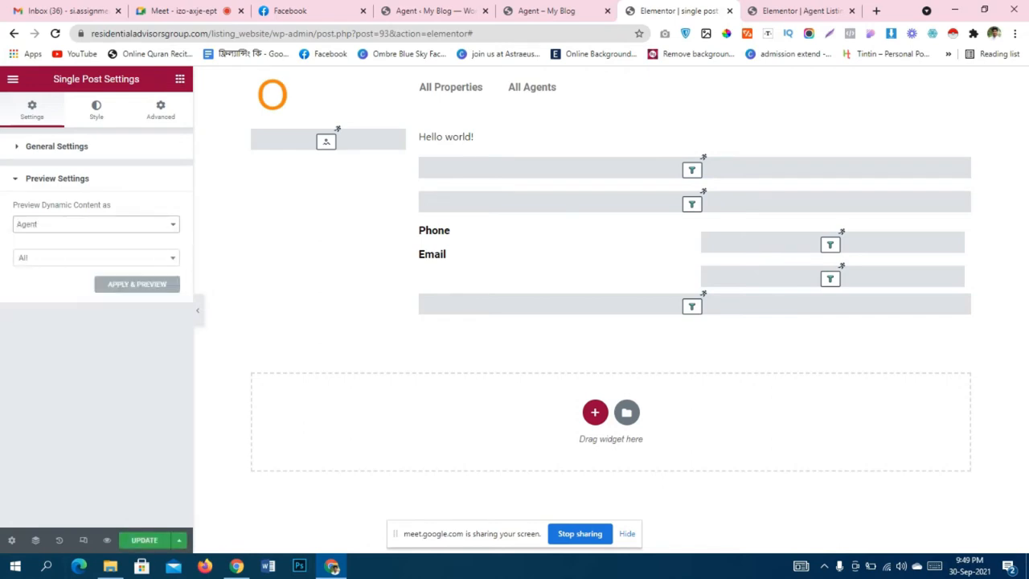
click(137, 284)
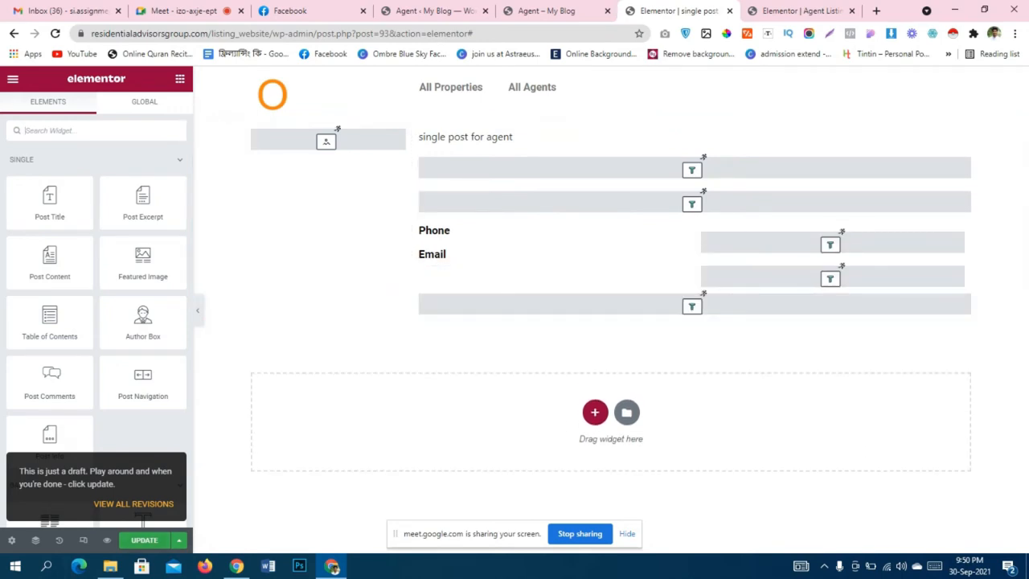
click(145, 540)
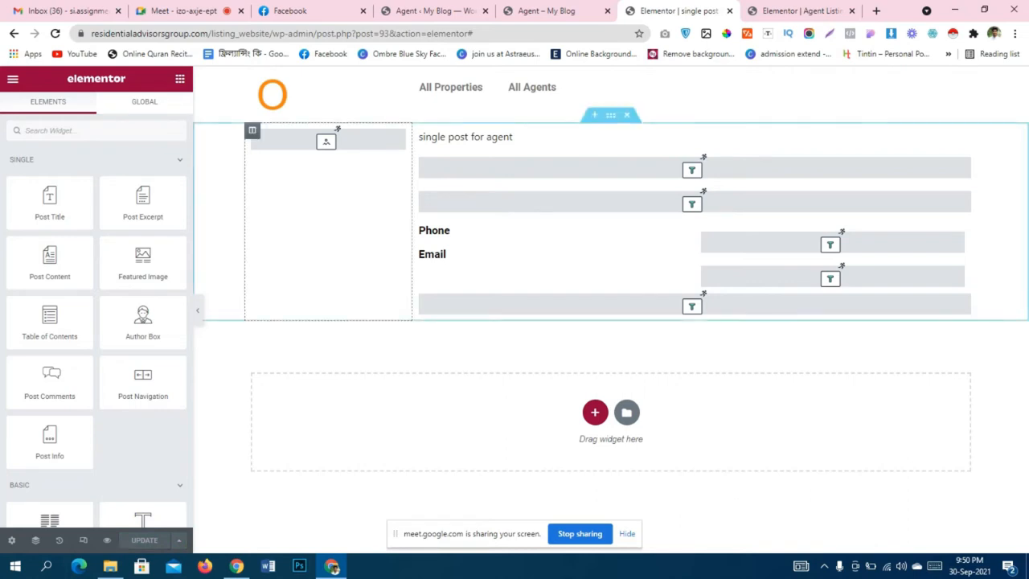
Pick the first agent from the site's Agents page as the specific preview post for the template and apply the preview.
click(398, 137)
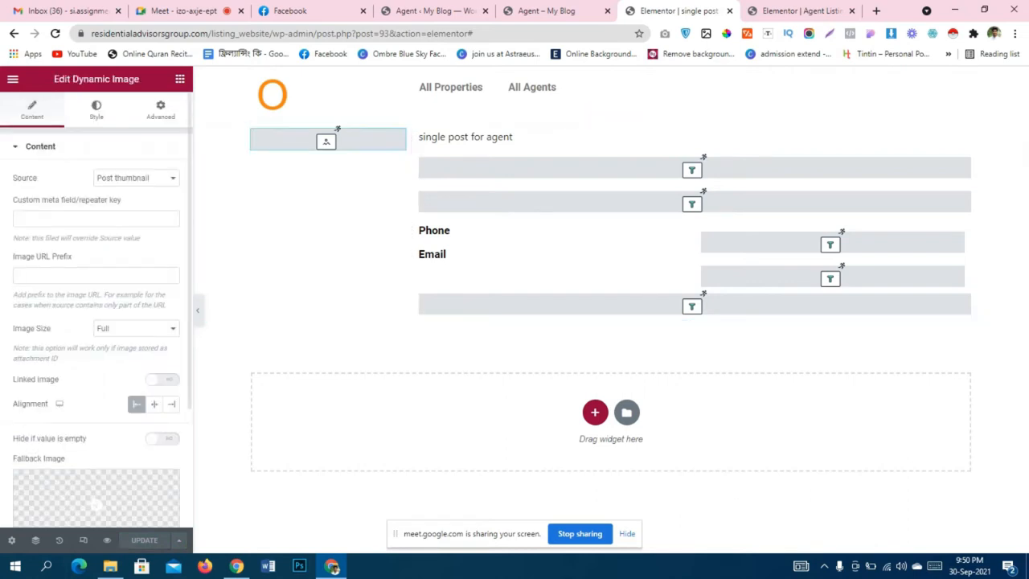
scroll(97, 322, down, 3)
click(11, 539)
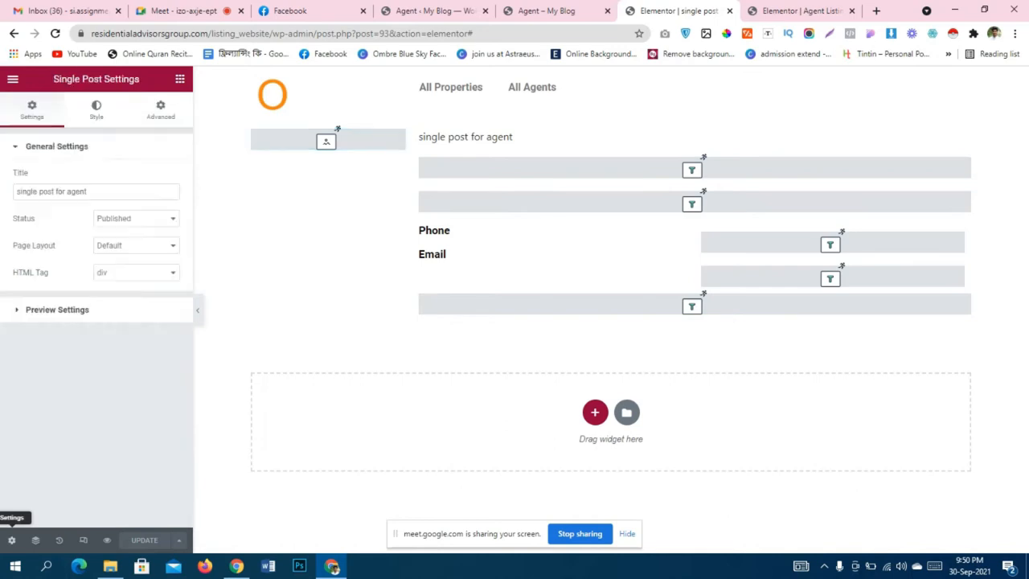
click(57, 310)
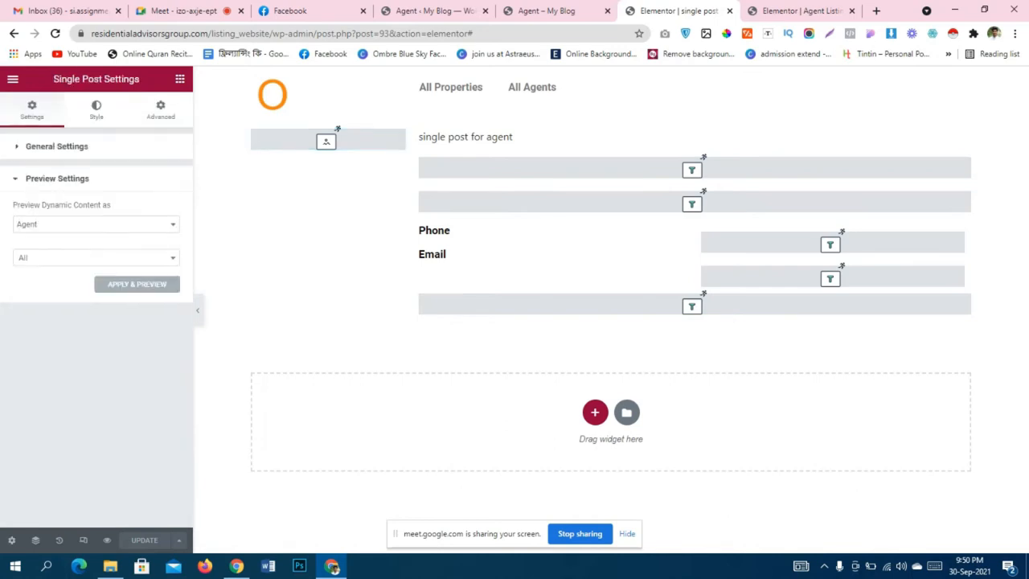
click(95, 258)
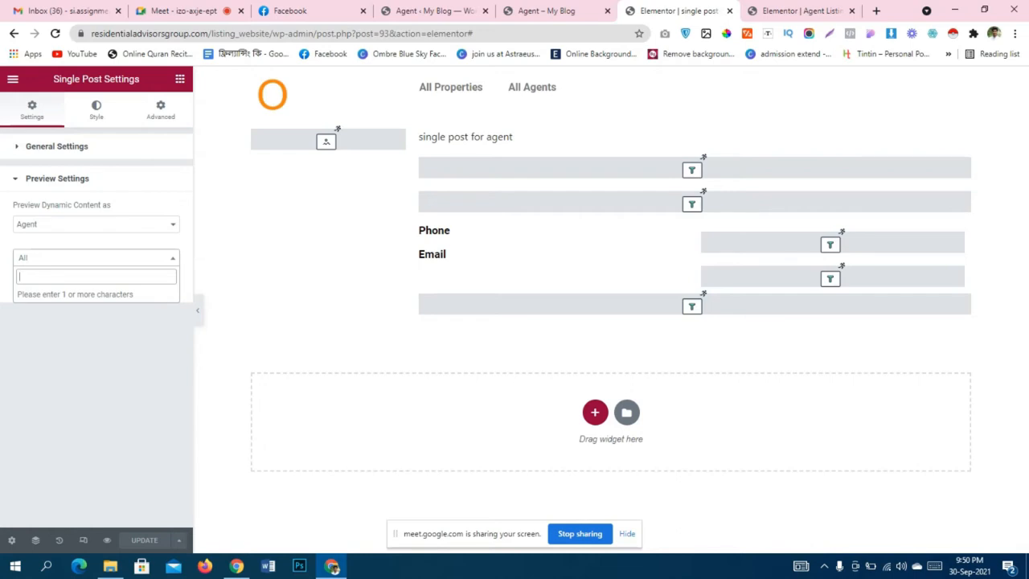
click(430, 11)
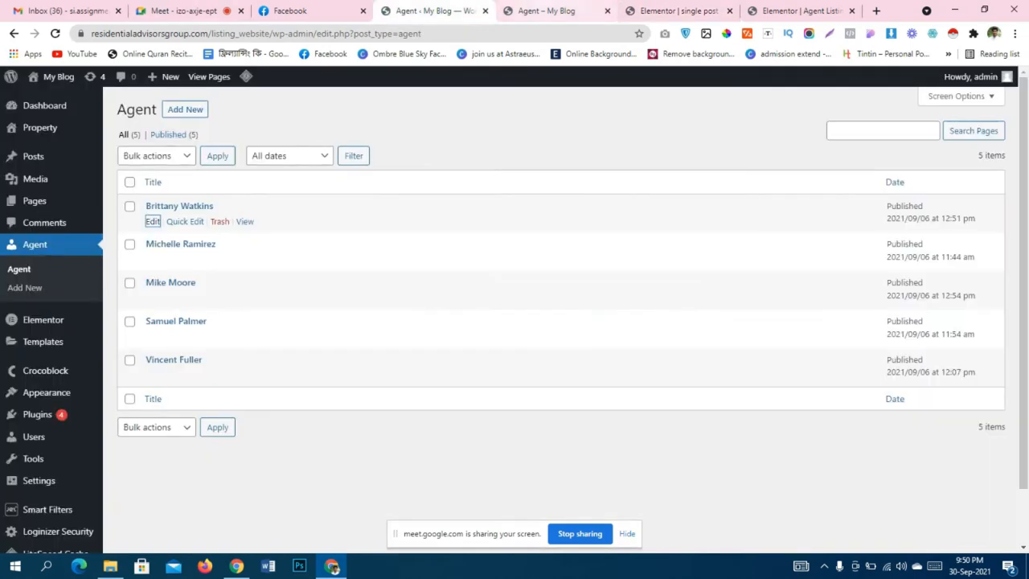
click(546, 11)
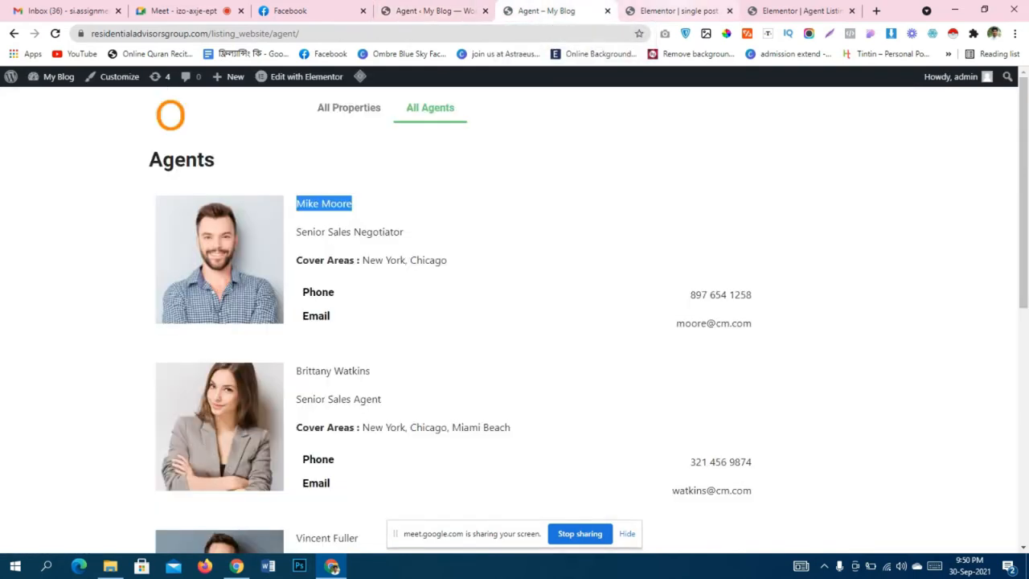
click(675, 11)
text(mil)
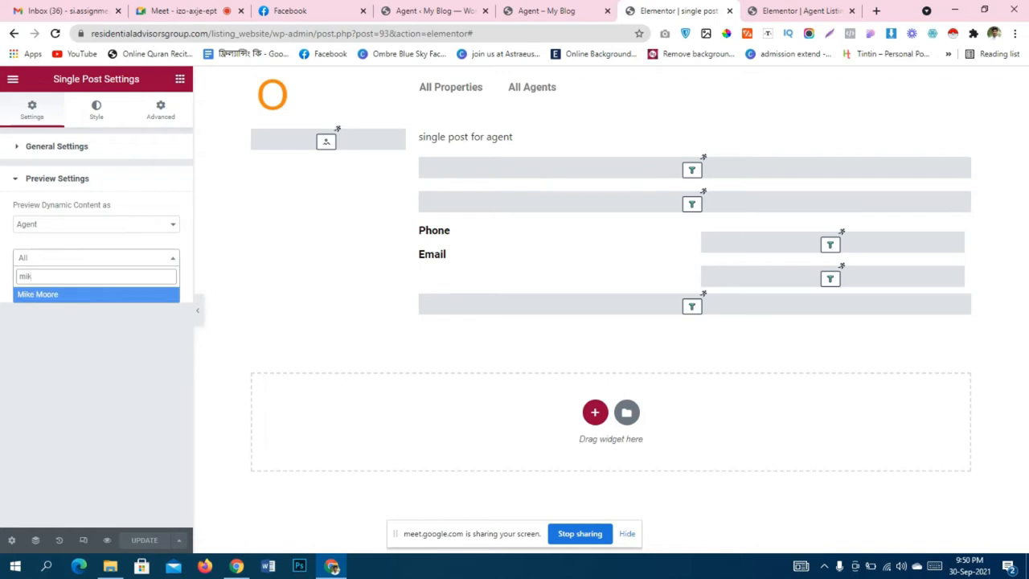
key(Return)
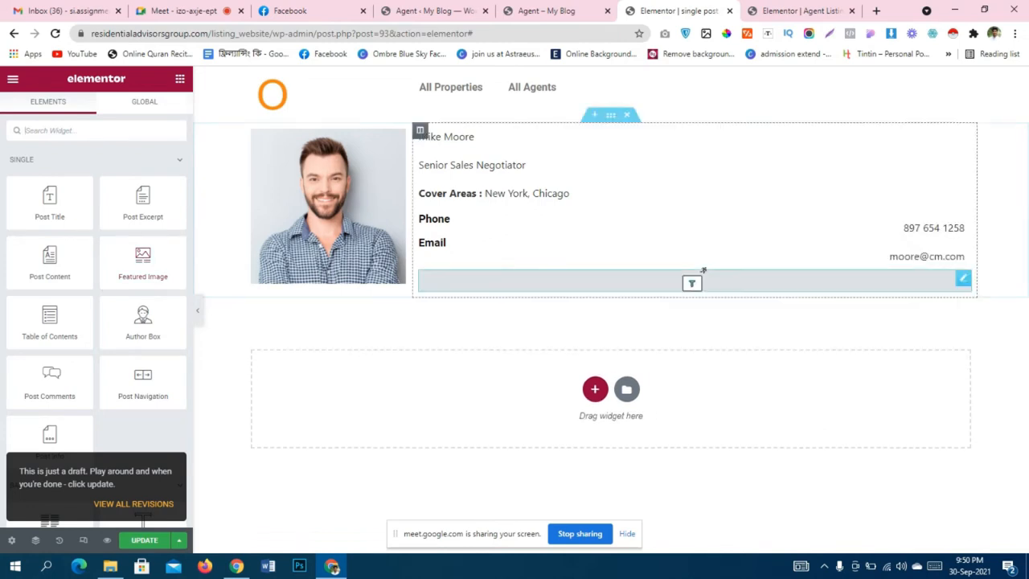
Set the meta field of the empty dynamic field below Email to the agent's Description.
click(694, 281)
click(136, 205)
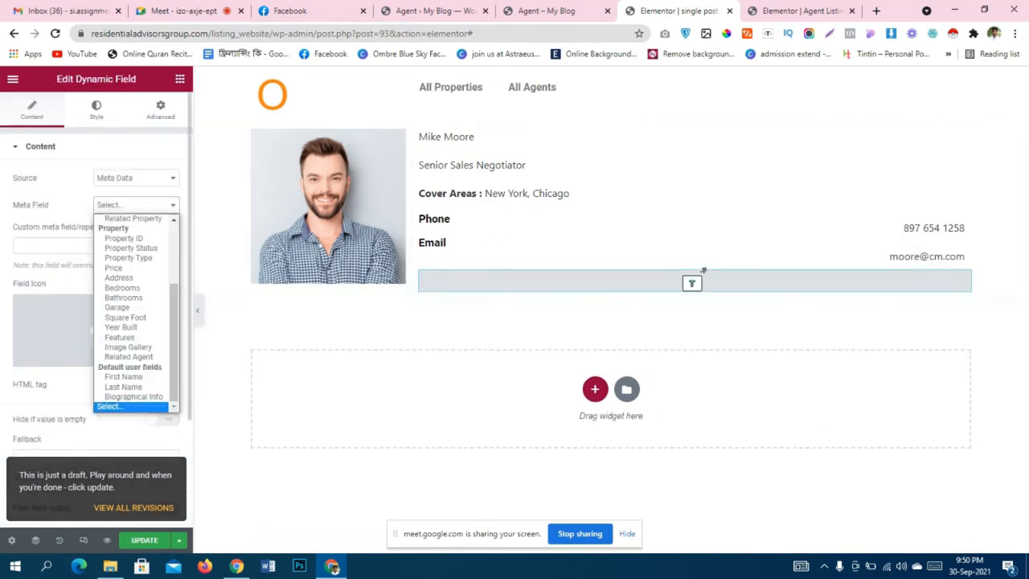
scroll(131, 303, up, 2)
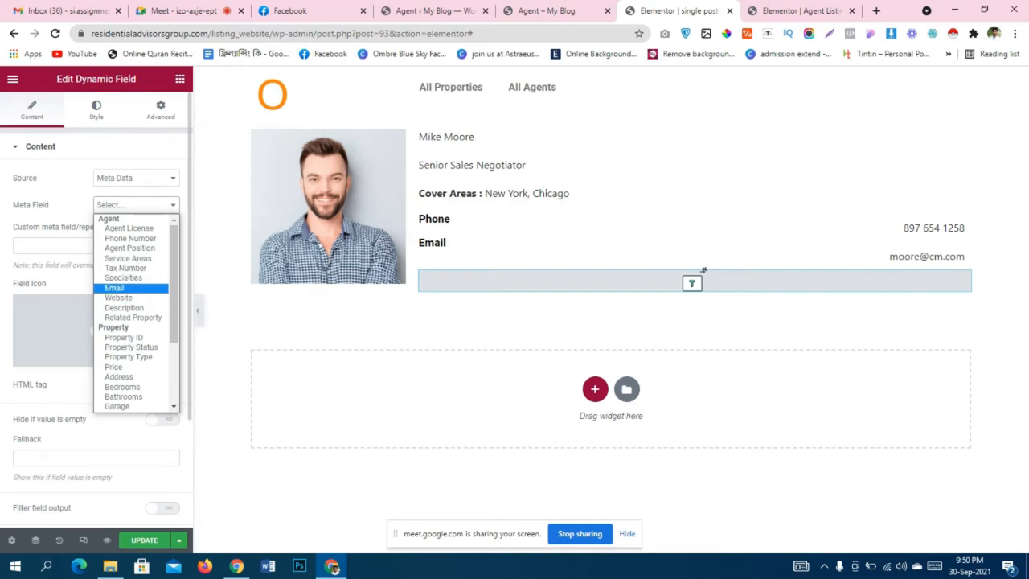
click(124, 308)
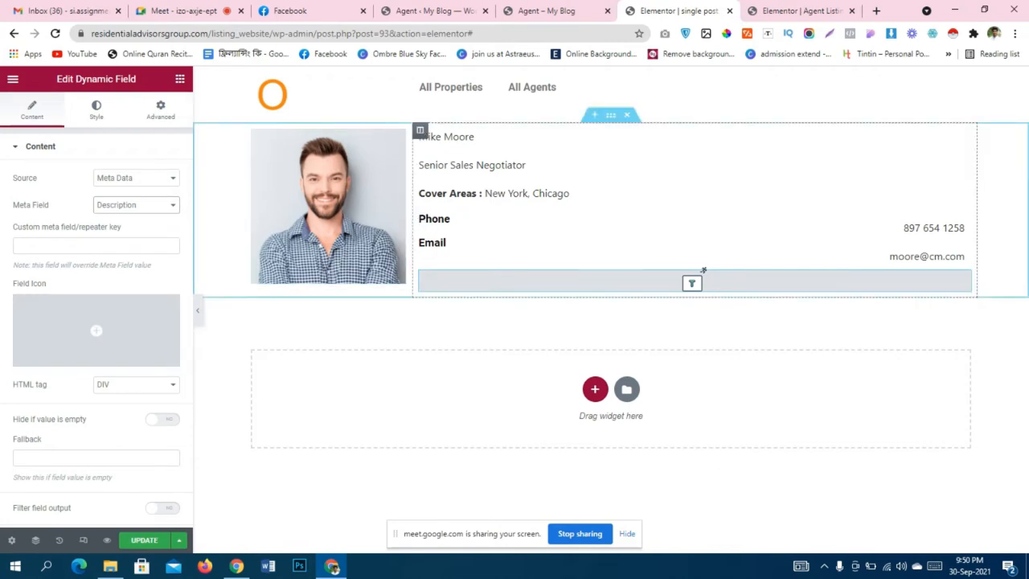
Customize the Description field's output with the format <b>BIO</b>%s and save the template.
scroll(96, 358, down, 3)
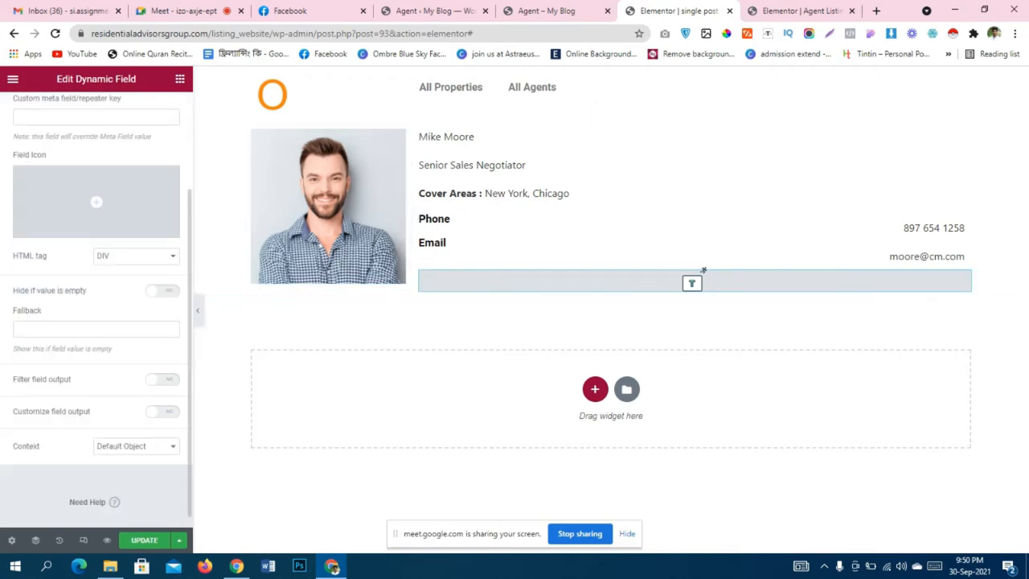
click(163, 411)
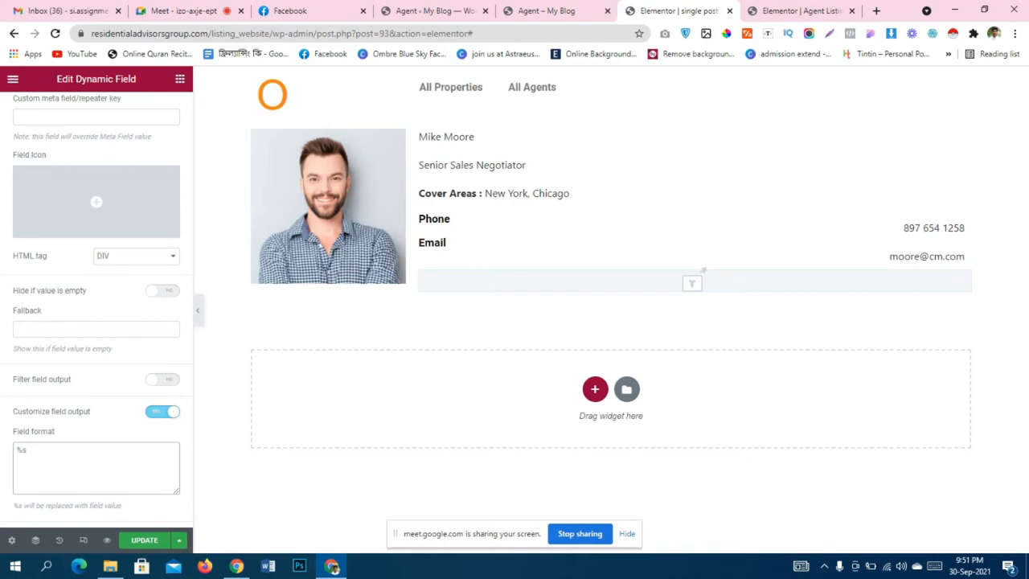
text(<b>BIO</b)
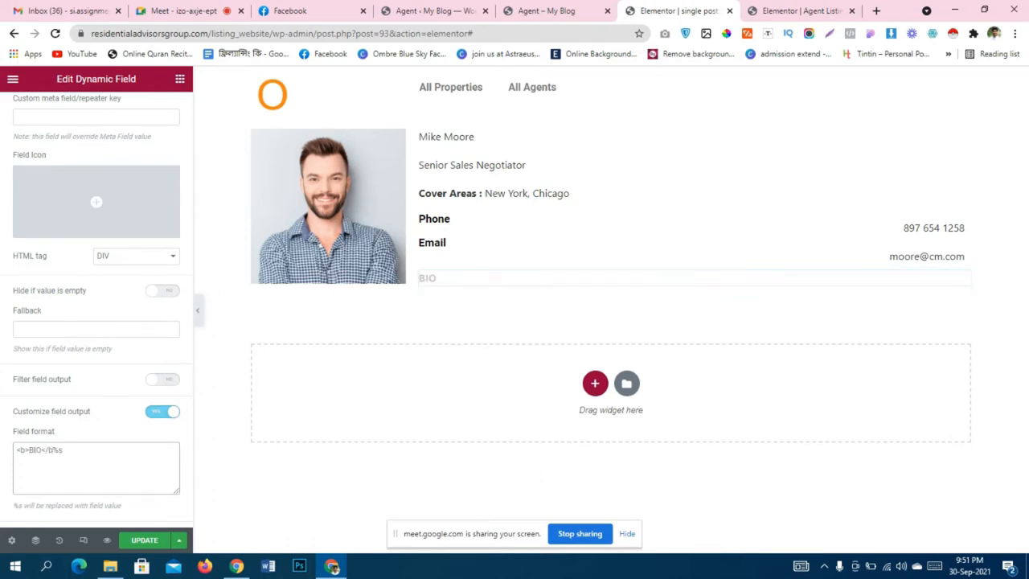
text(>)
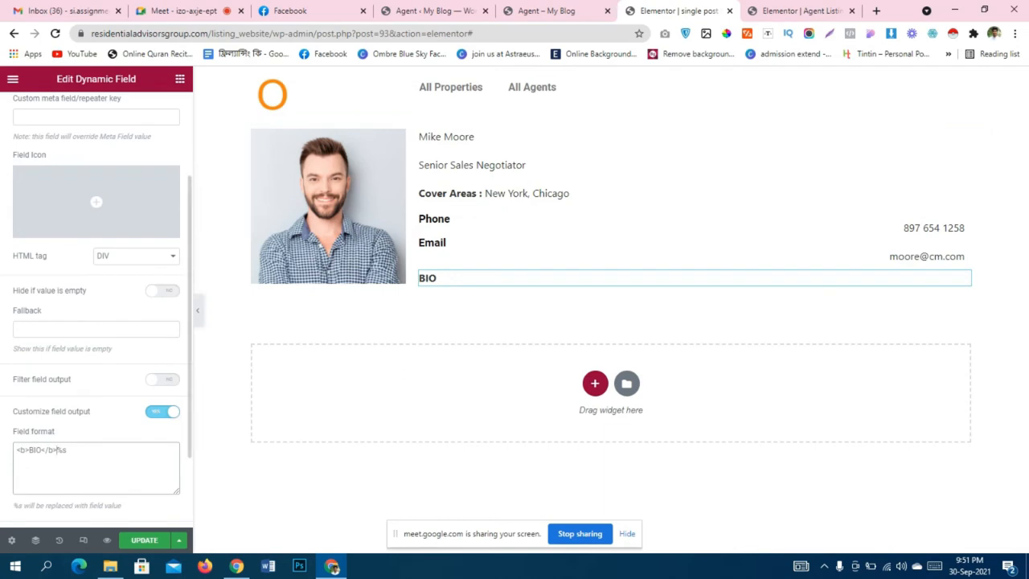
scroll(97, 321, up, 3)
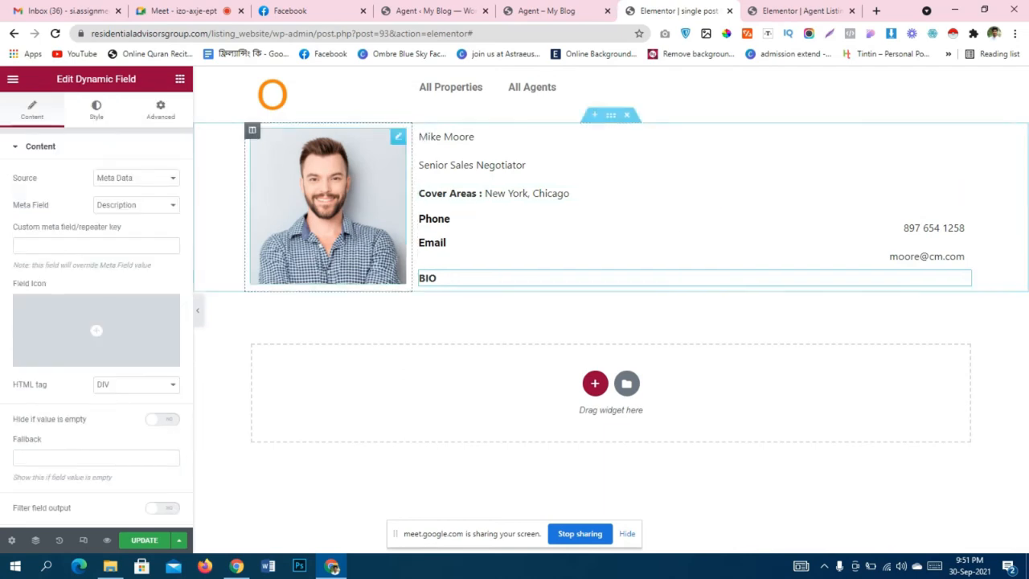
key(ctrl+s)
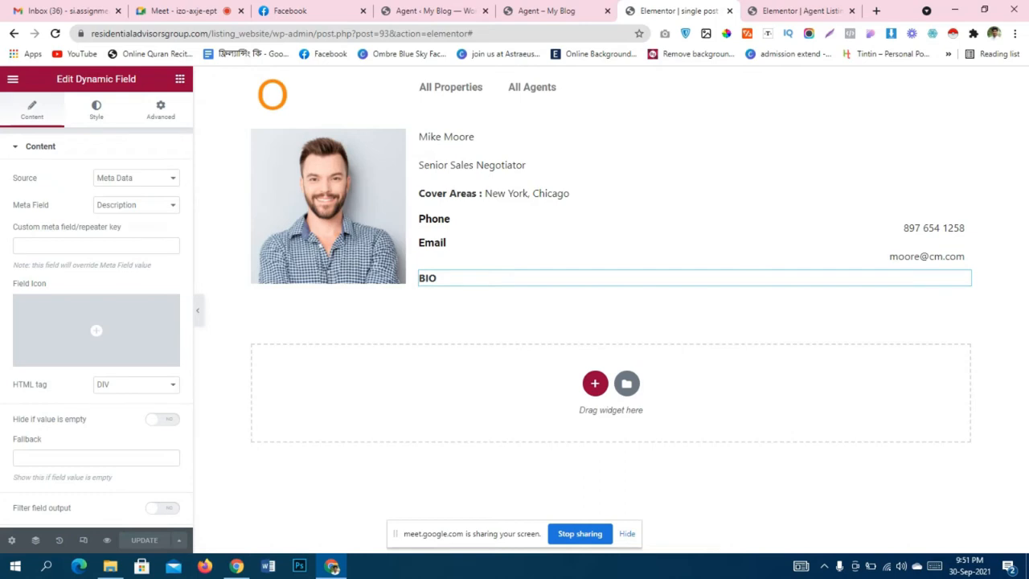
Open the first agent in the WordPress Agent list for editing in a new browser tab and switch to it.
click(431, 11)
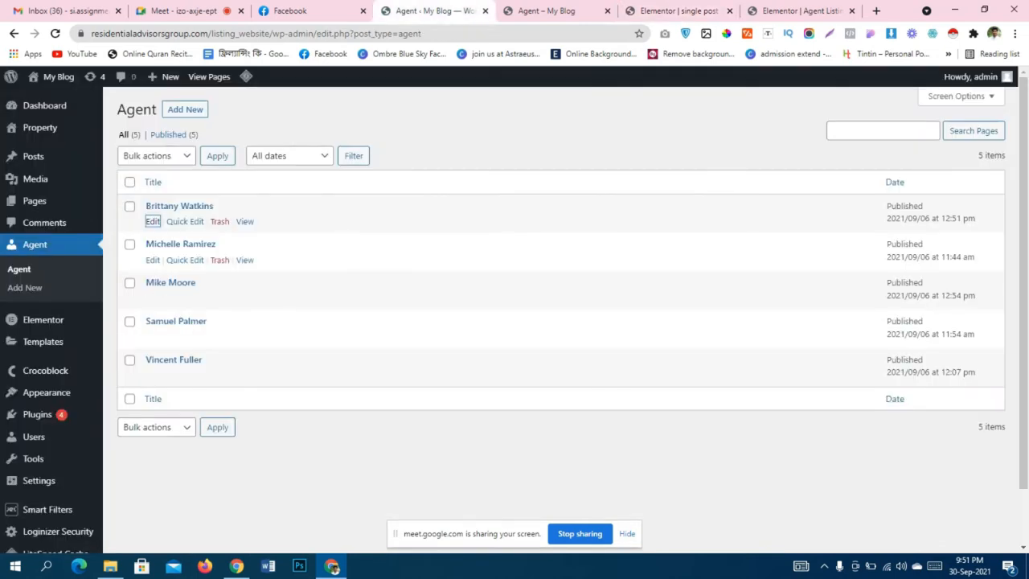
key(Tab)
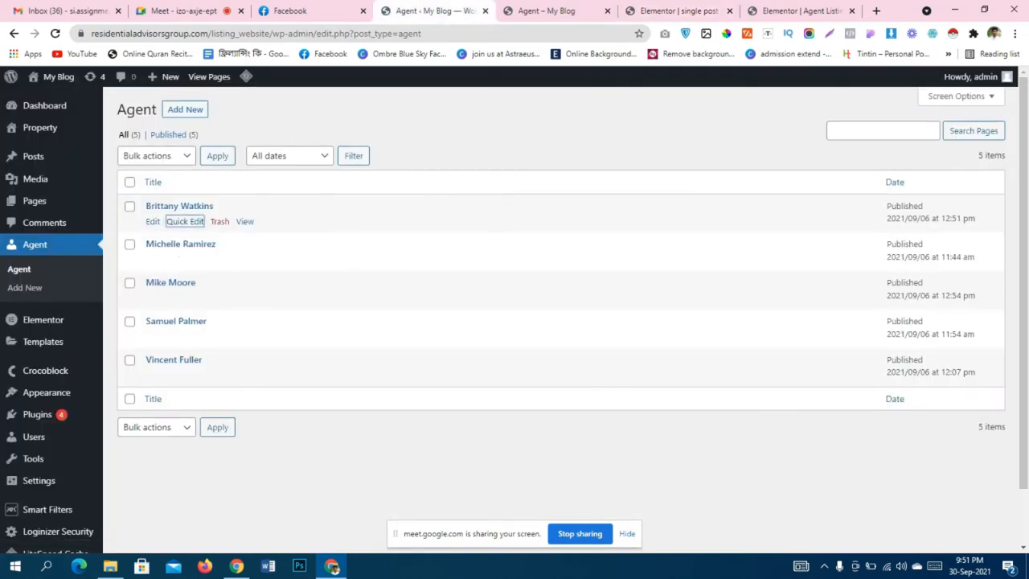
middle_click(153, 221)
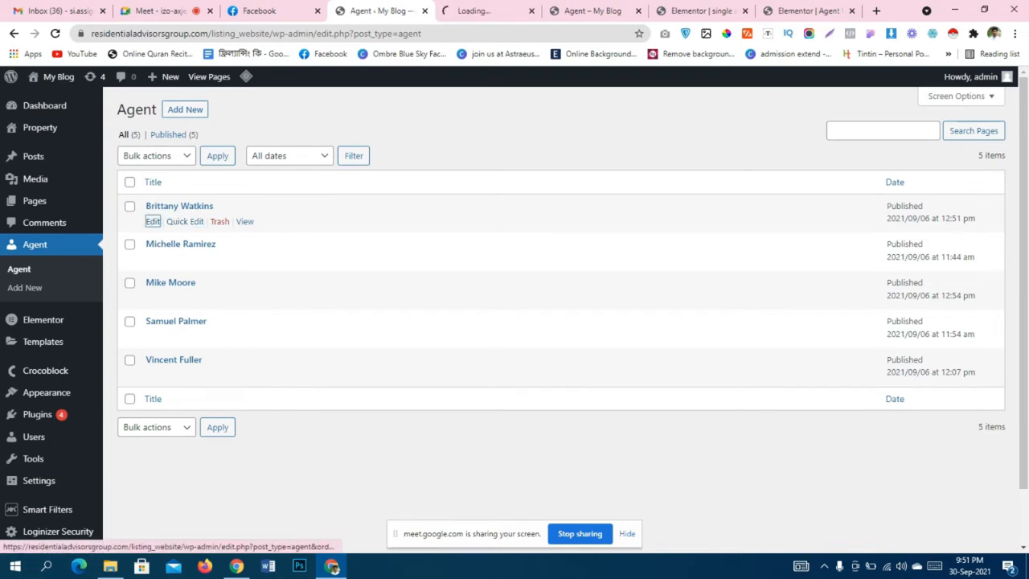
key(ctrl+Tab)
key(ctrl+Tab)
key(ctrl+Tab)
key(ctrl+Tab)
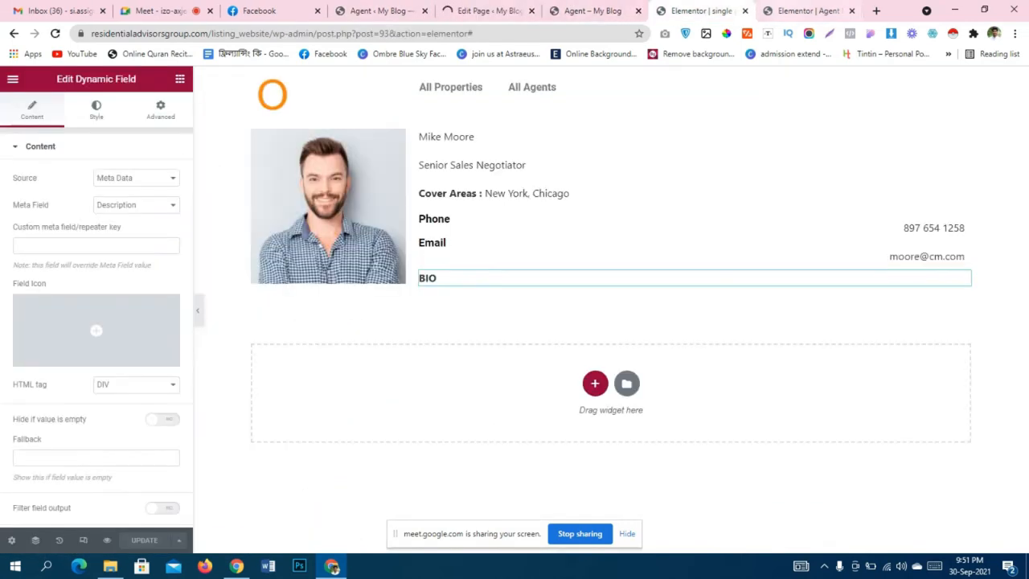
key(ctrl+5)
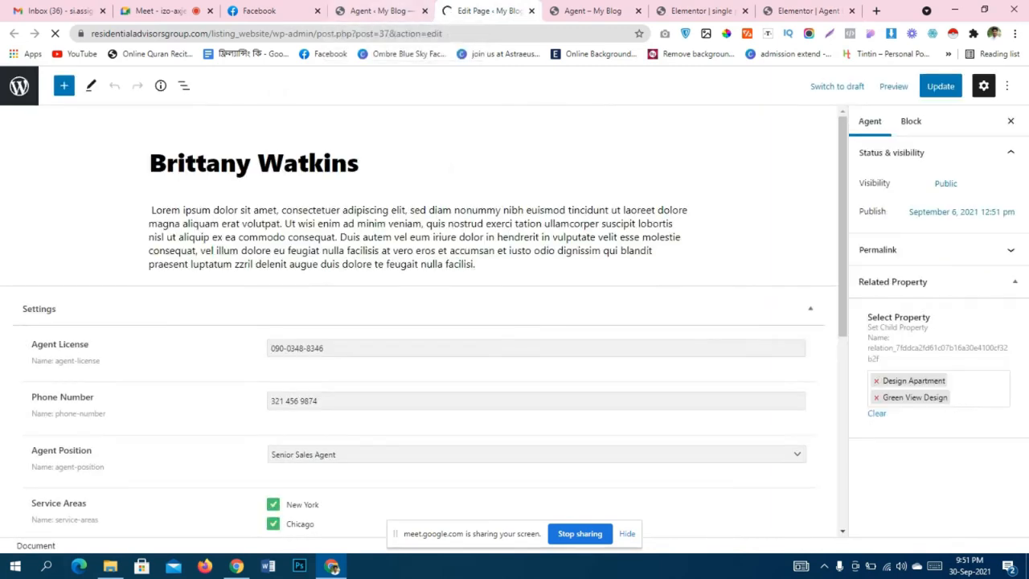
Switch to the single agent template in Elementor and set the BIO dynamic field's meta field to Biographical Info.
click(277, 225)
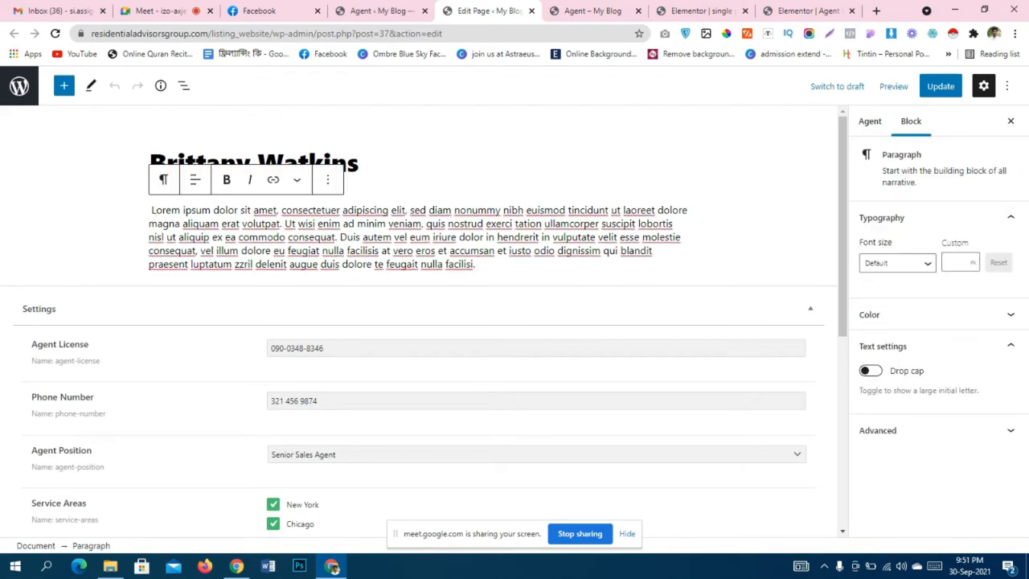
click(693, 11)
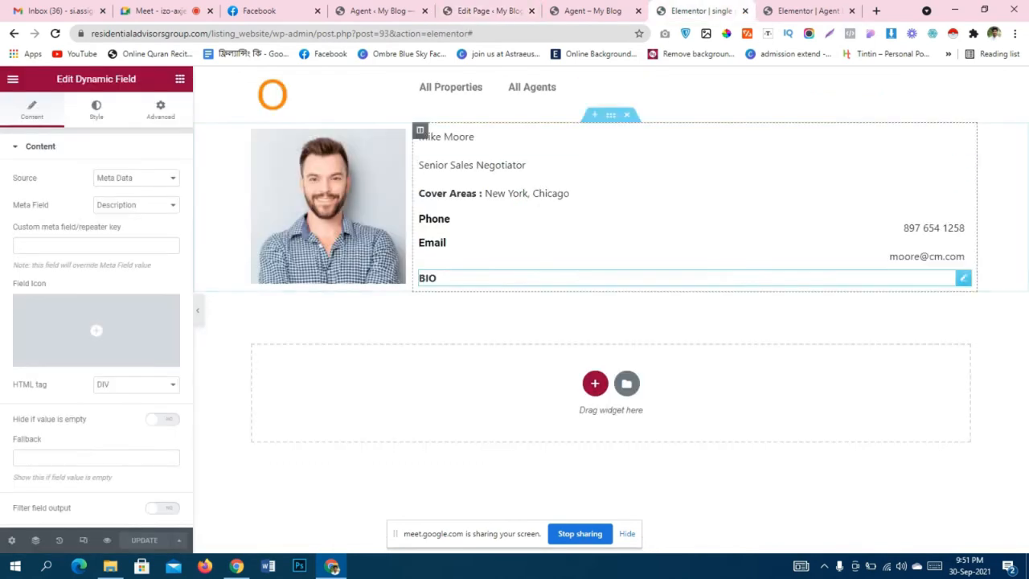
click(135, 205)
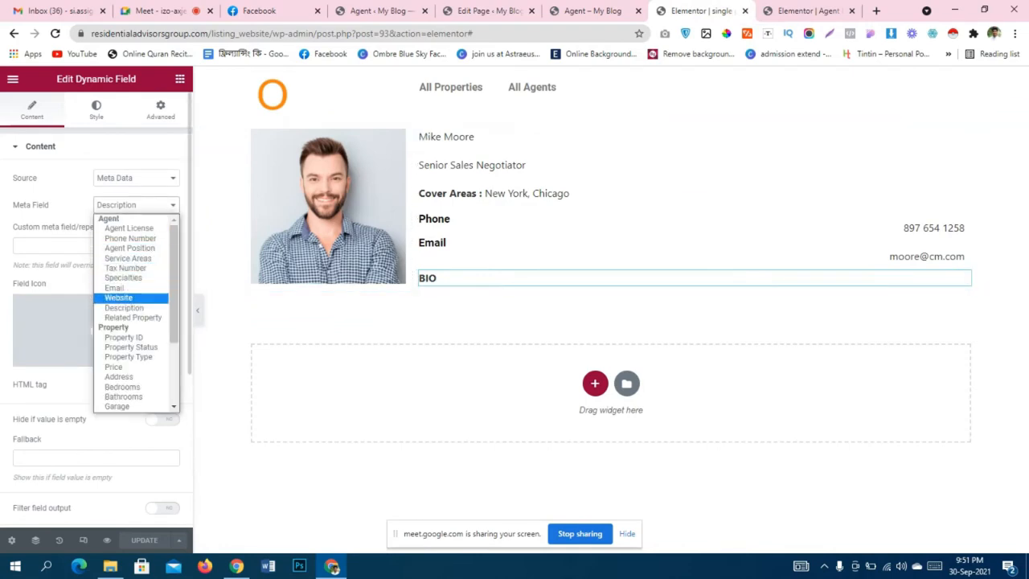
click(135, 179)
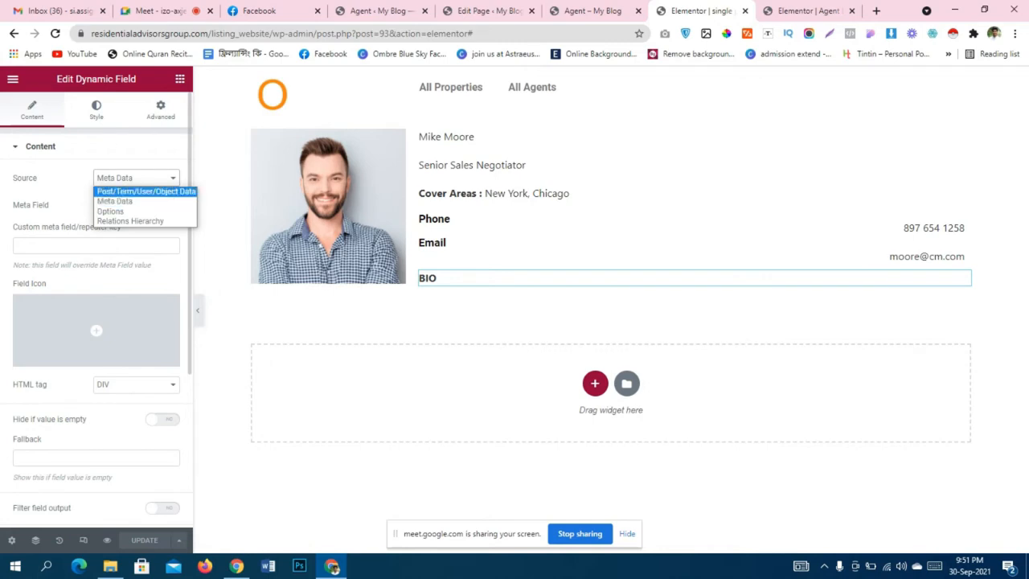
click(115, 201)
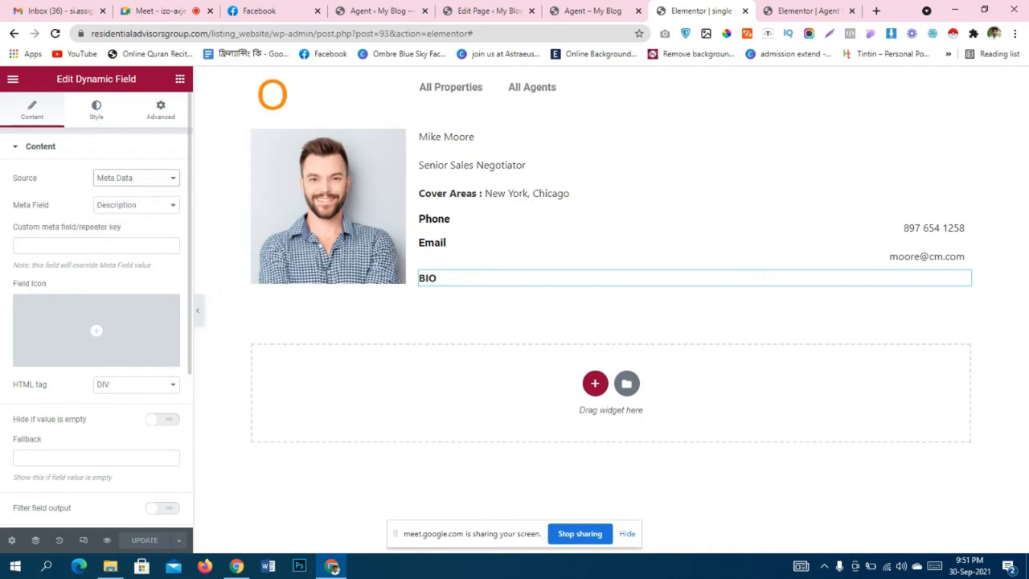
click(135, 205)
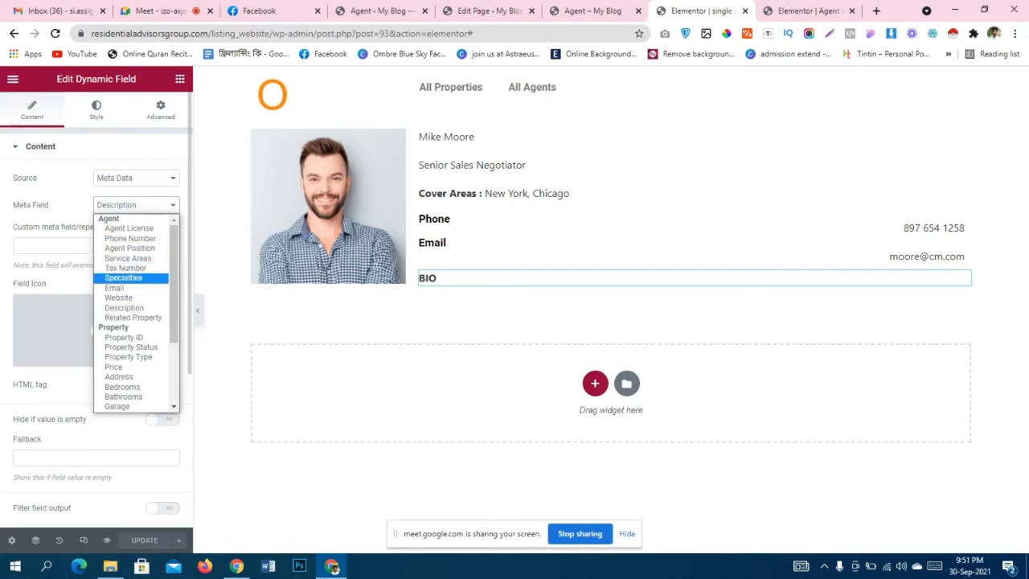
scroll(129, 267, down, 2)
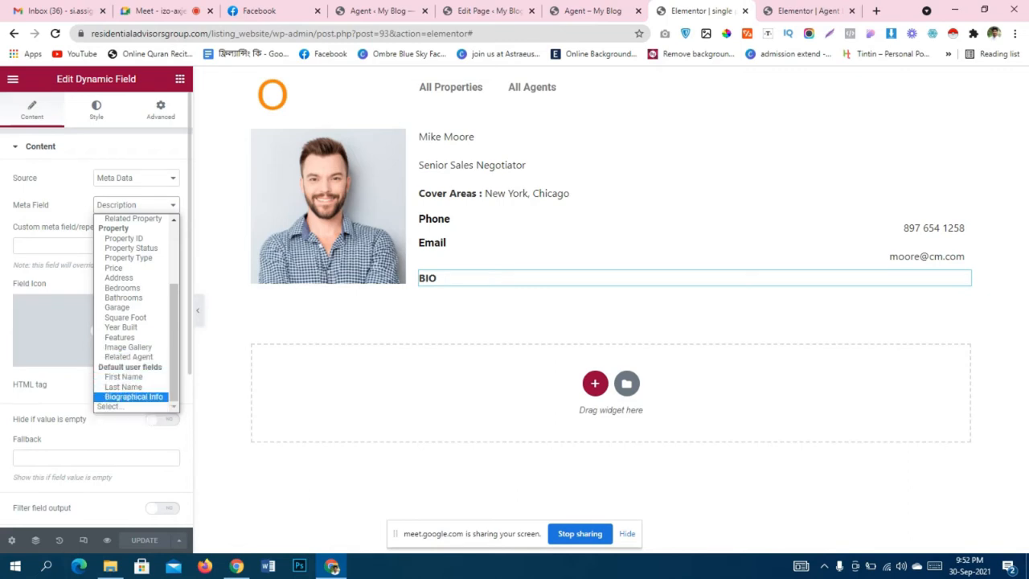
click(134, 397)
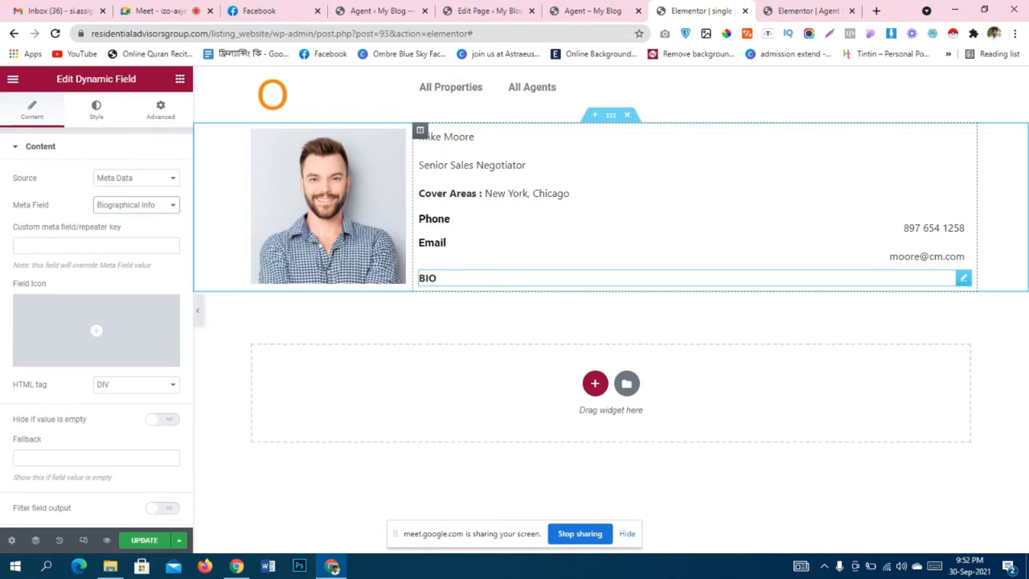
Return to the first agent's edit page, copy its entire body paragraph, and look over its Description field.
click(591, 10)
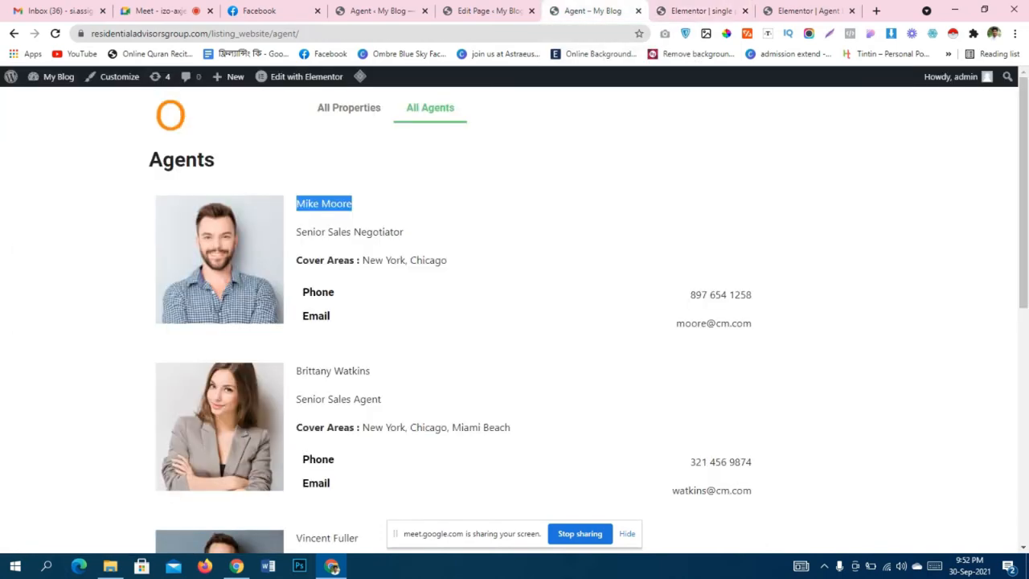
click(378, 10)
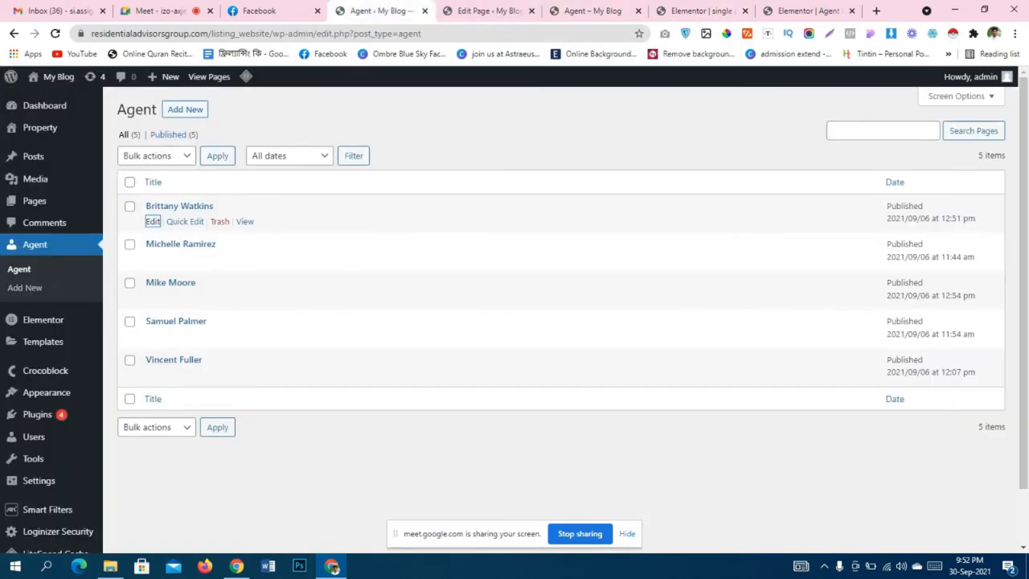
click(486, 11)
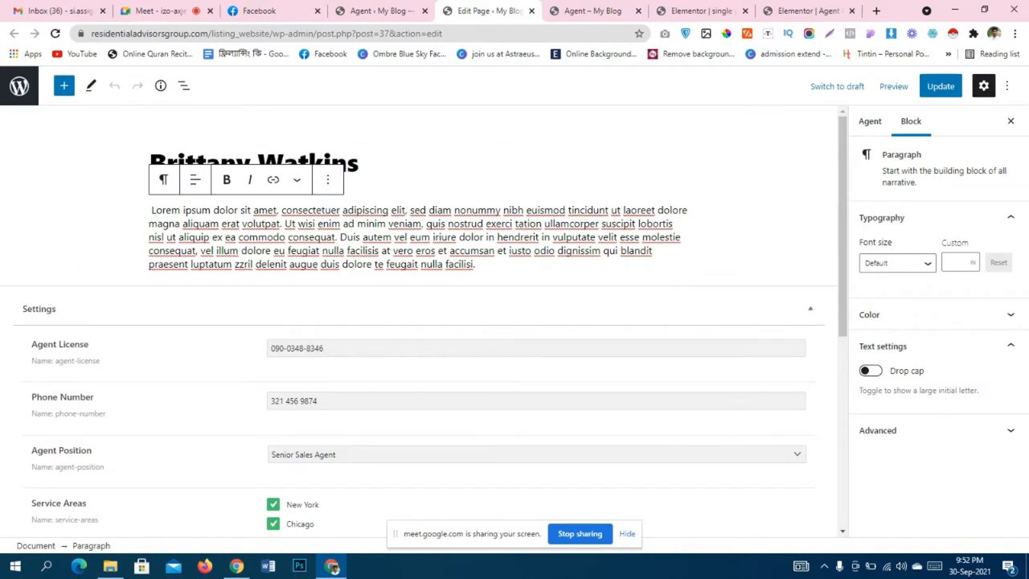
drag(152, 210, 482, 270)
right_click(455, 255)
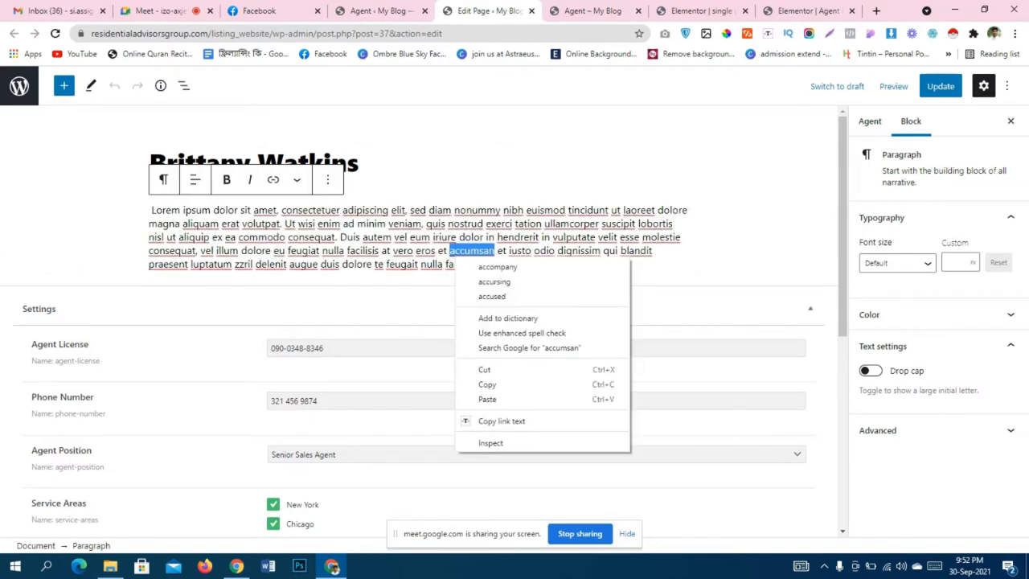
key(Escape)
key(ctrl+a)
right_click(508, 241)
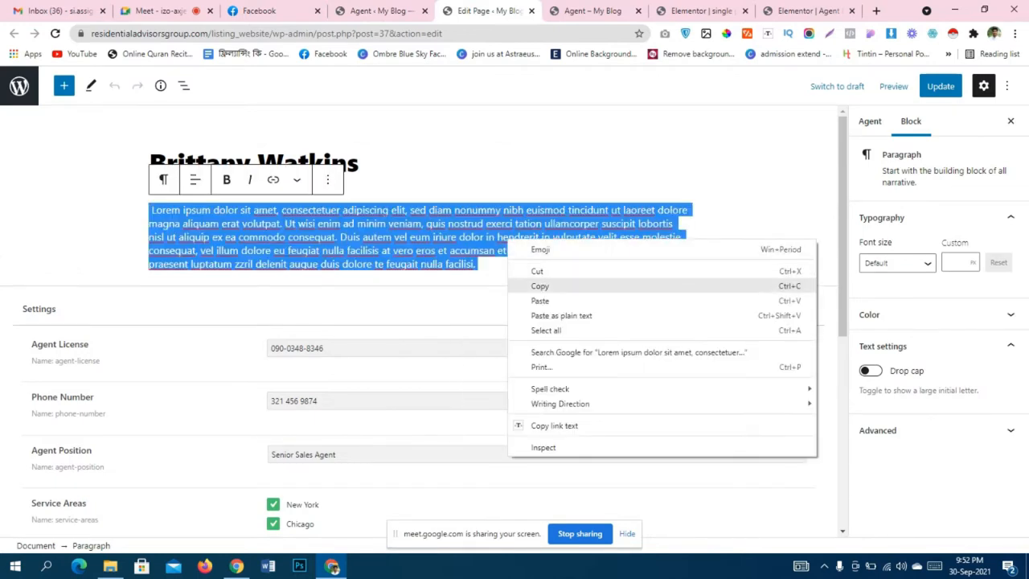
click(540, 287)
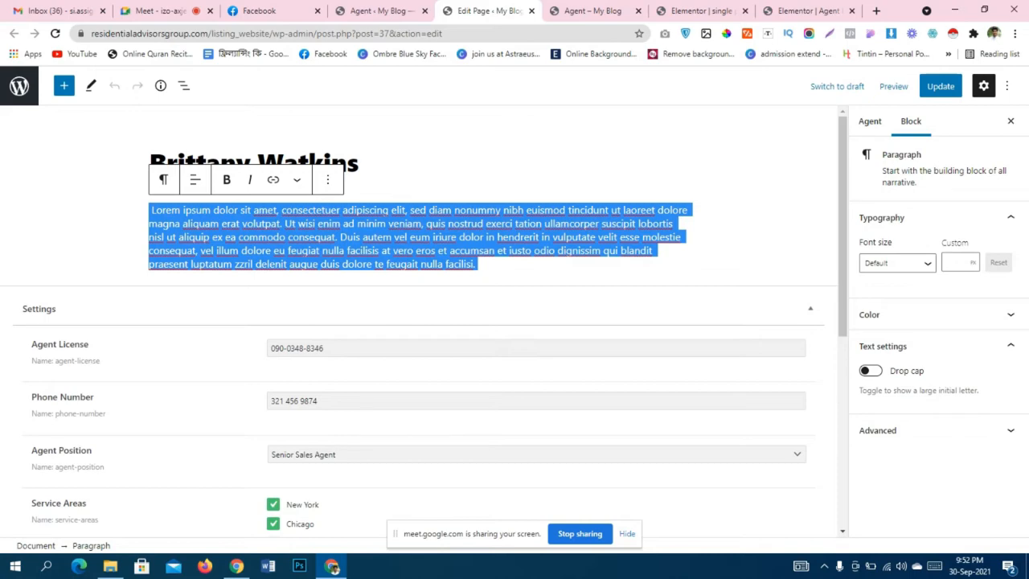
scroll(418, 321, down, 5)
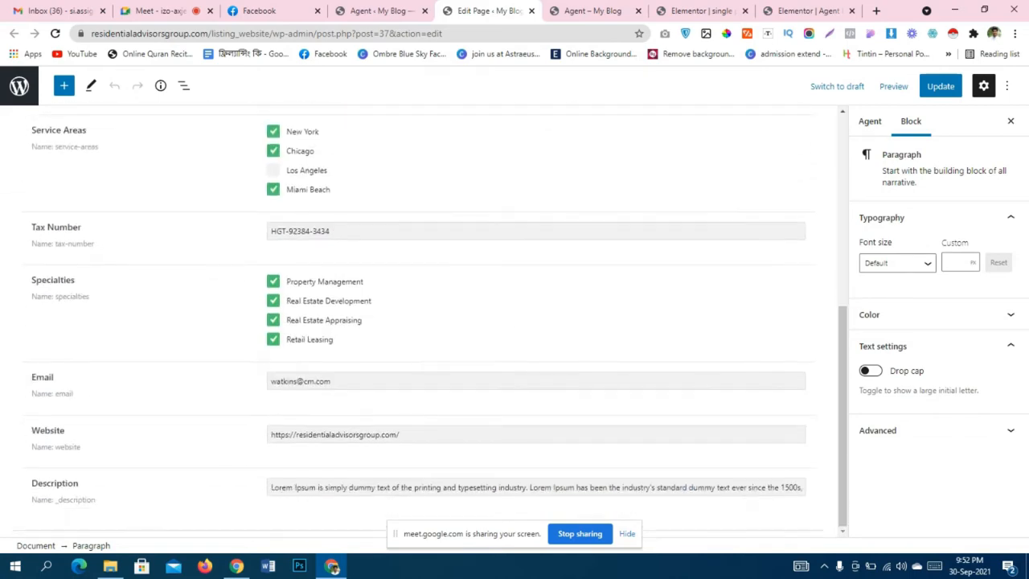
scroll(419, 321, up, 5)
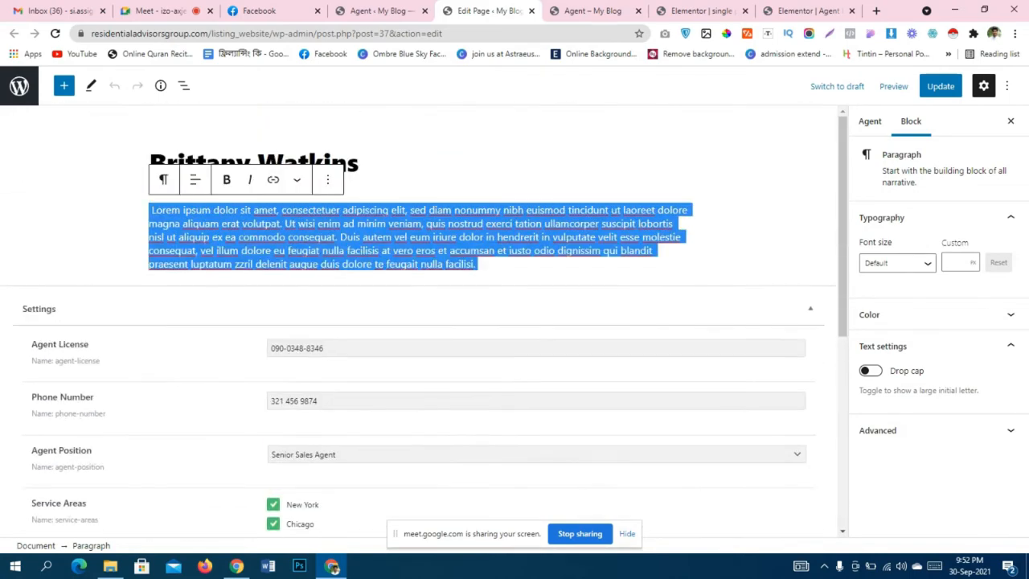
Open the second agent in the Agent list in a new tab, paste the copied paragraph into its Description, and update the page.
click(382, 11)
middle_click(152, 261)
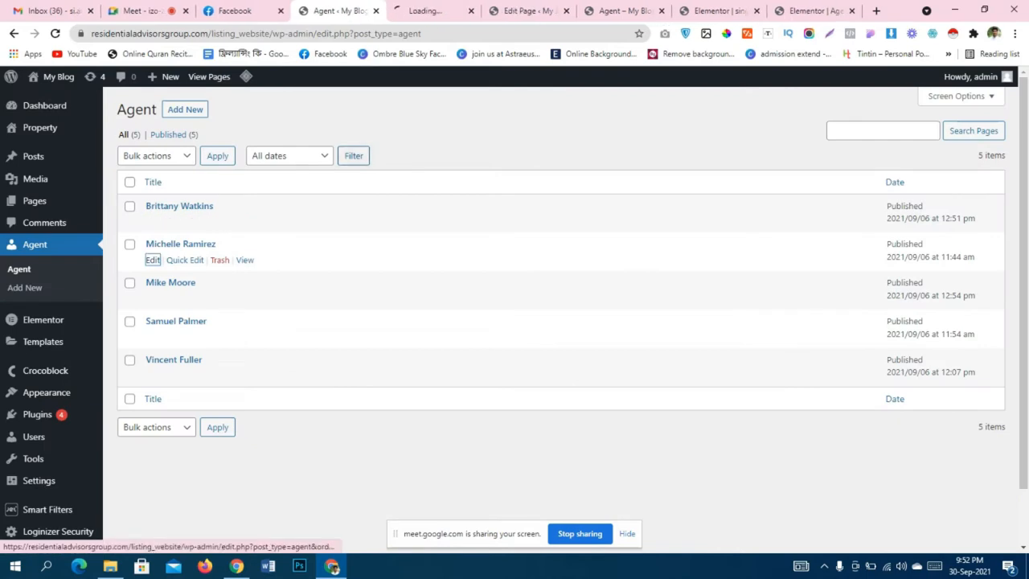
click(435, 11)
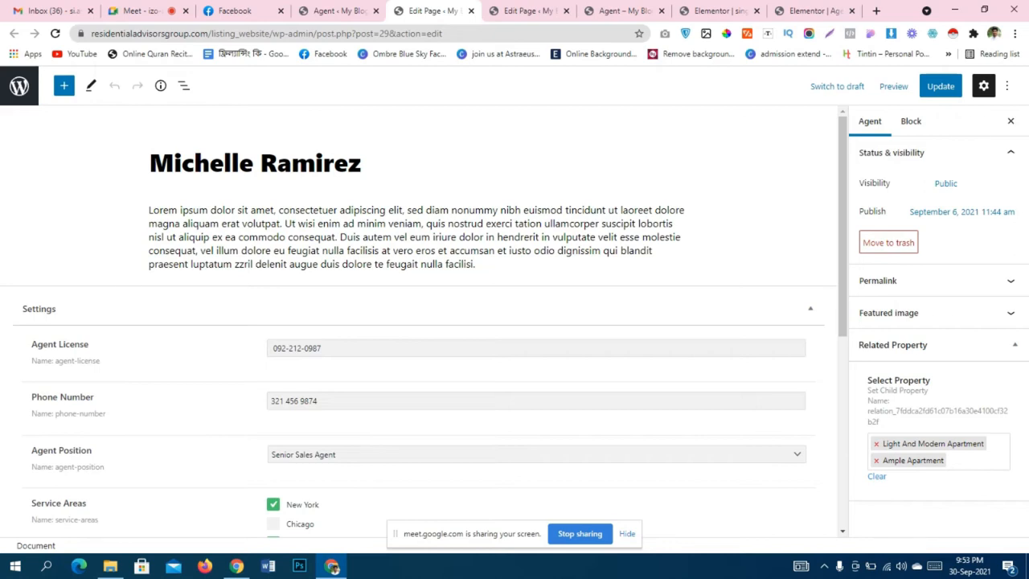
scroll(418, 321, down, 5)
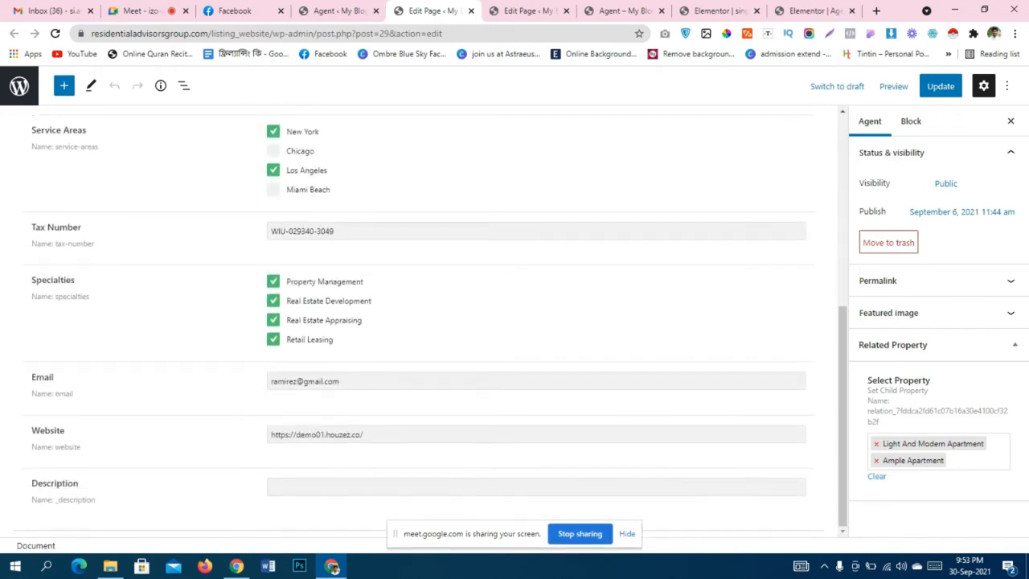
click(536, 486)
key(ctrl+v)
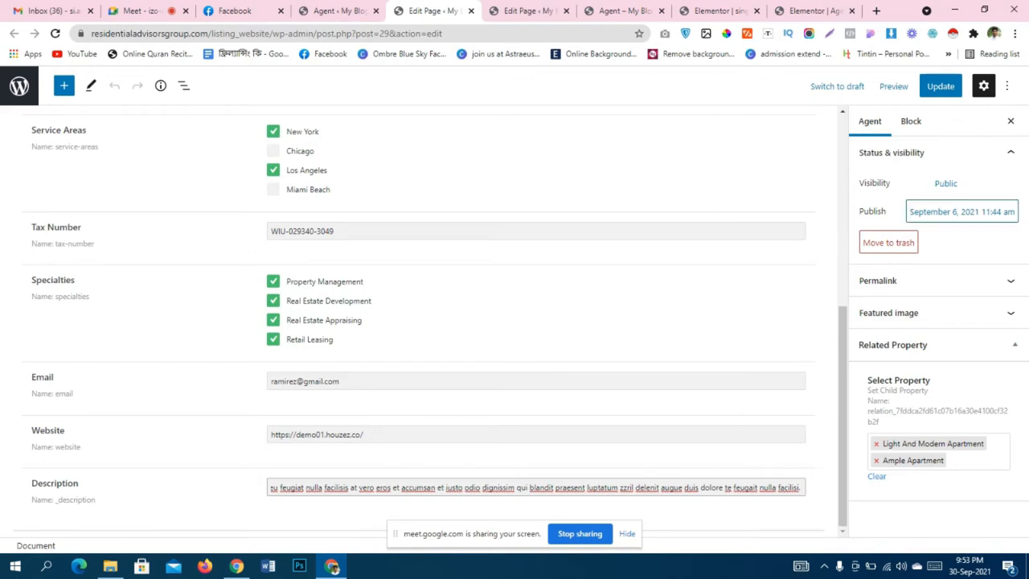
click(940, 86)
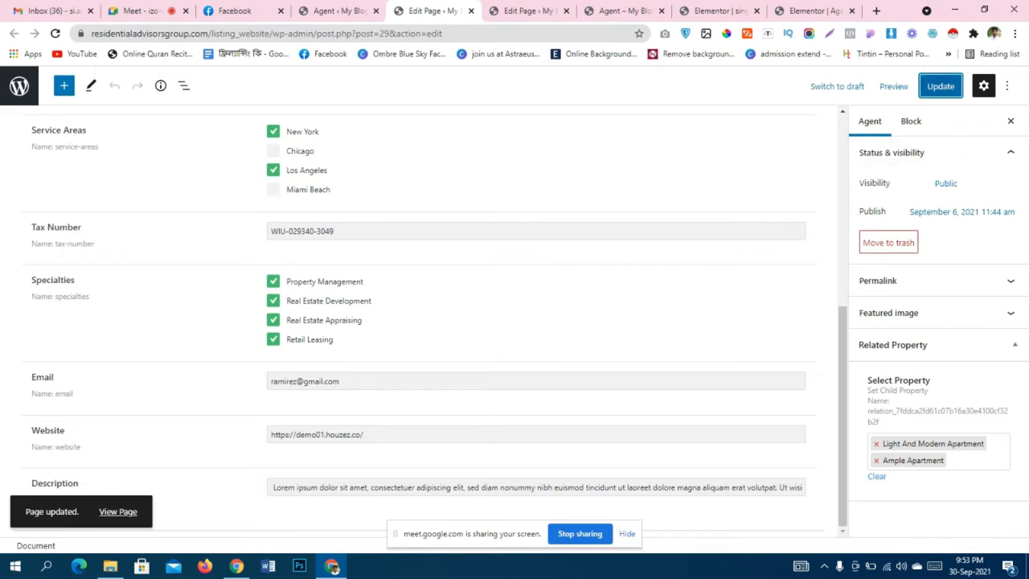
click(940, 86)
Open the third agent in the Agent list in a new tab, paste the copied paragraph into its Description, and update the page.
click(340, 12)
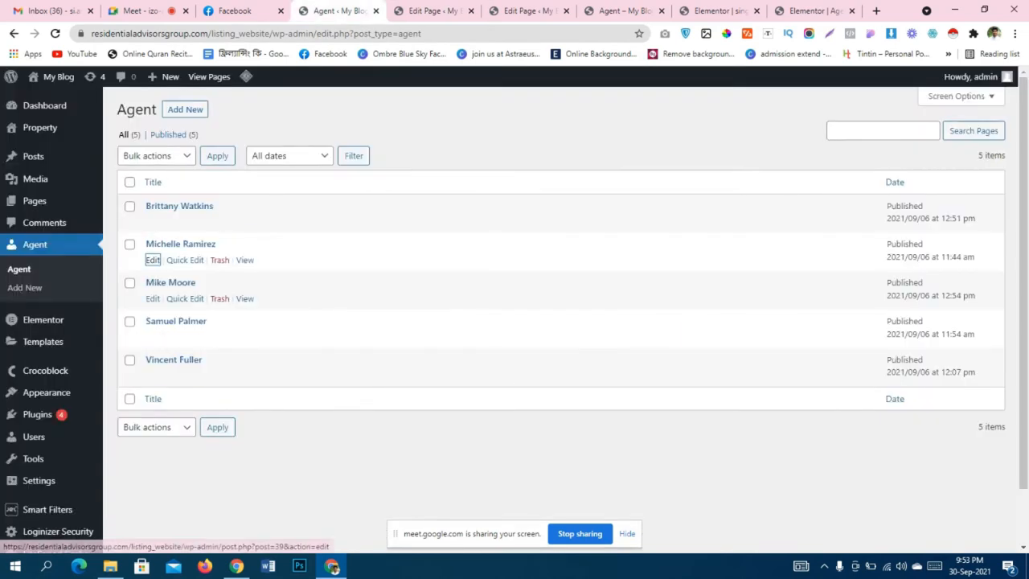
ctrl+click(153, 299)
click(474, 11)
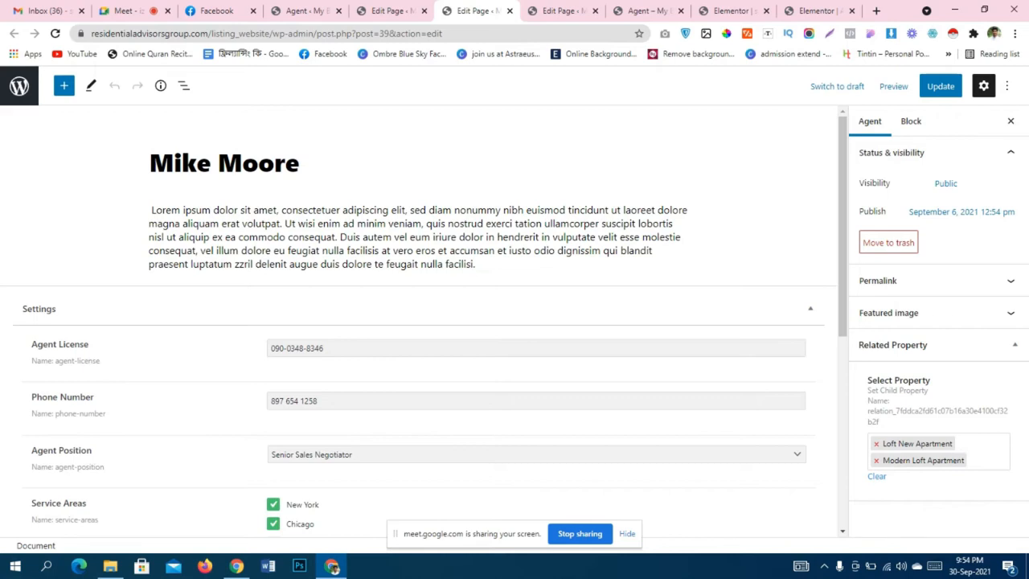
scroll(418, 322, down, 5)
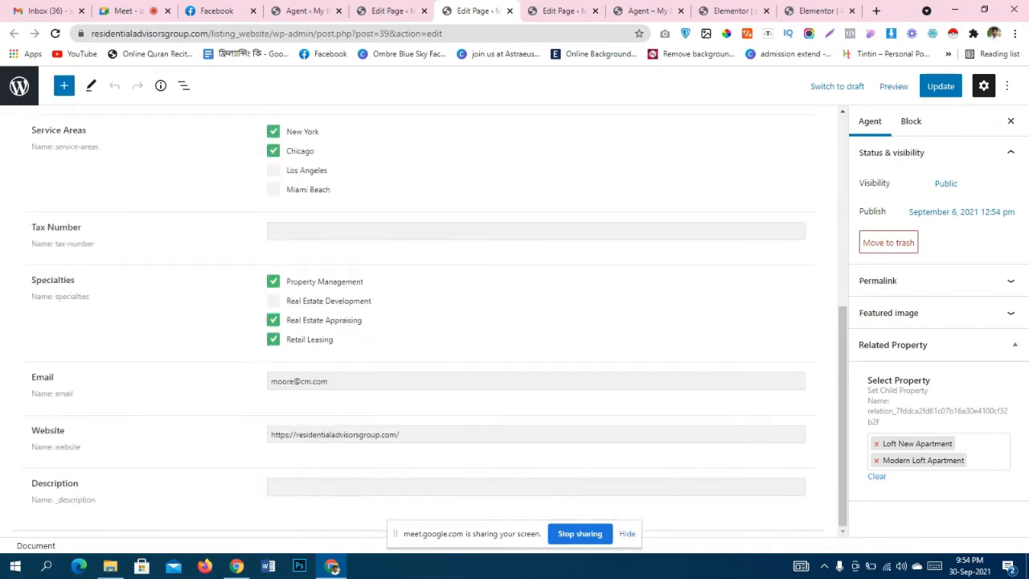
click(536, 487)
key(ctrl+v)
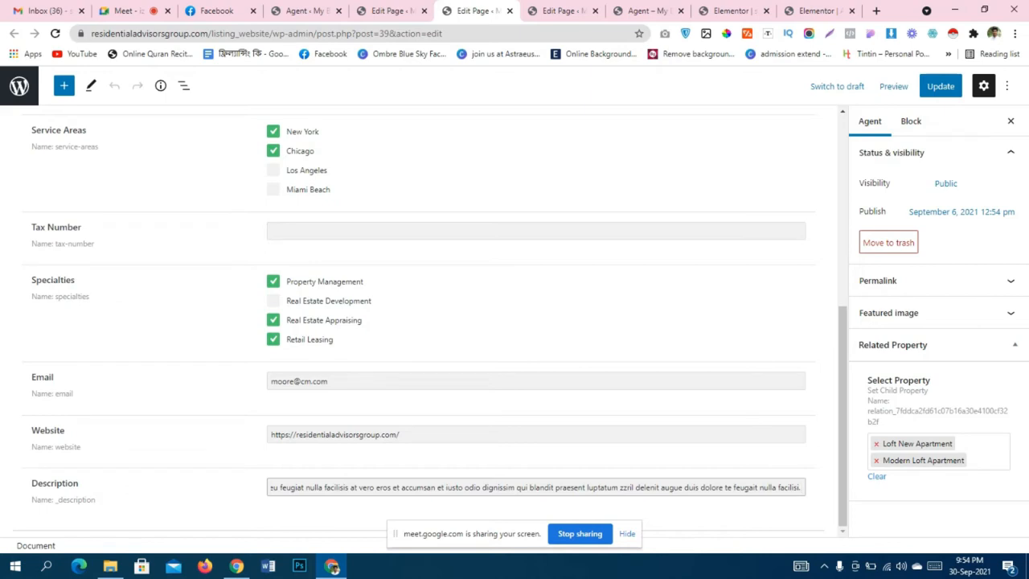
click(940, 86)
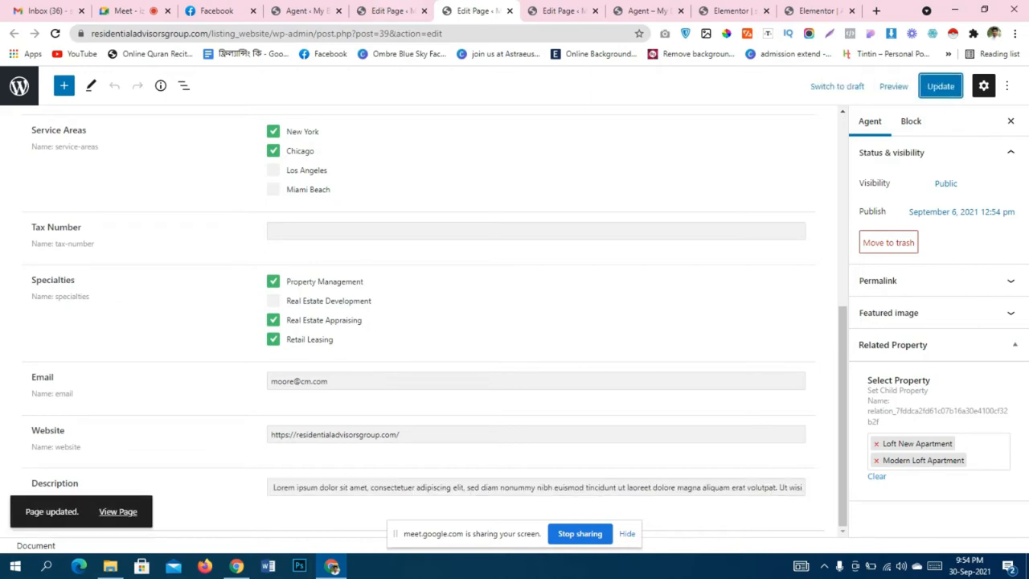
Open the fourth agent in the Agent list in a new tab, paste the copied paragraph into its Description, and update the page.
key(ctrl+shift+Tab)
key(ctrl+shift+Tab)
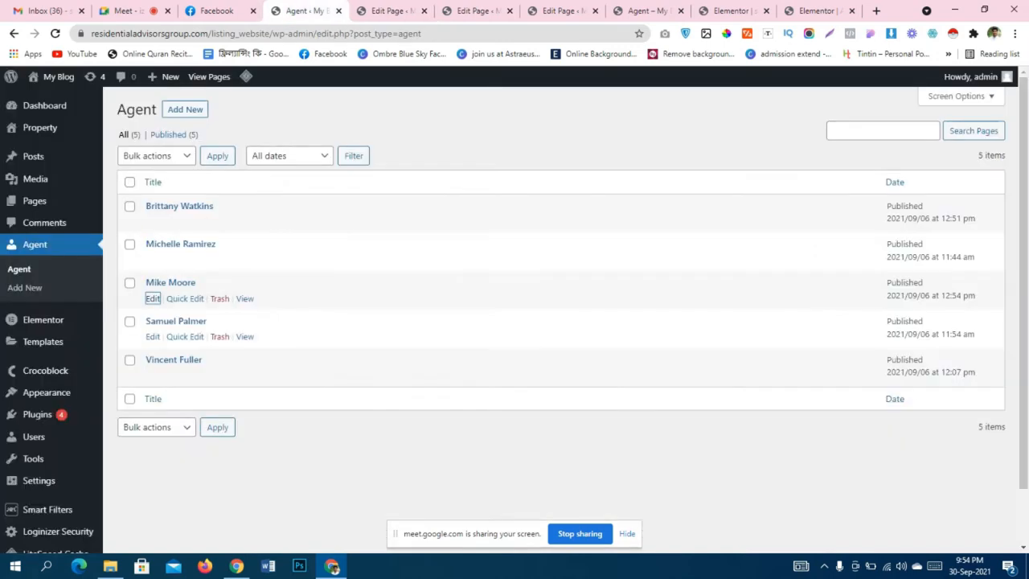
ctrl+click(152, 337)
click(511, 11)
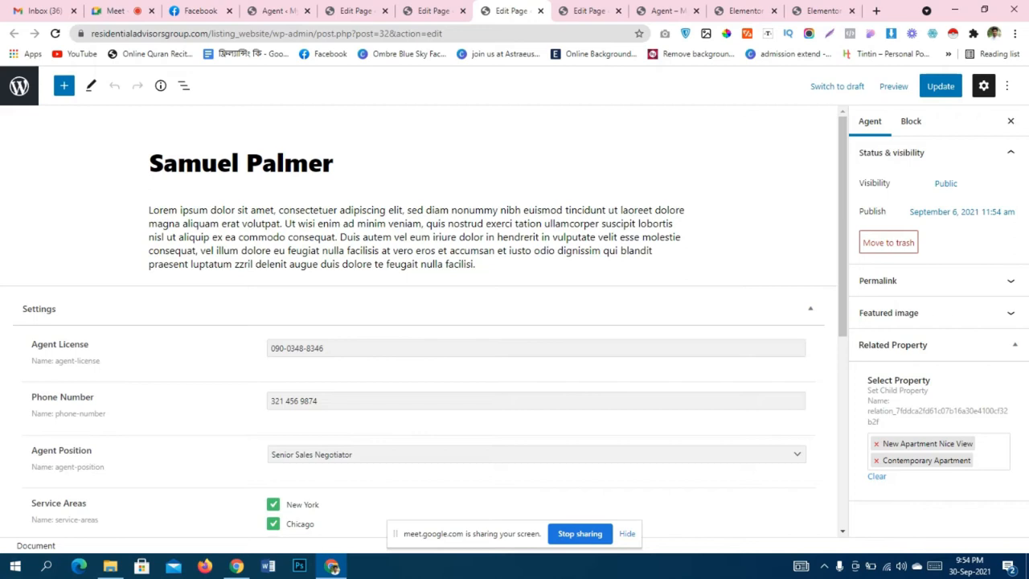
scroll(418, 322, down, 5)
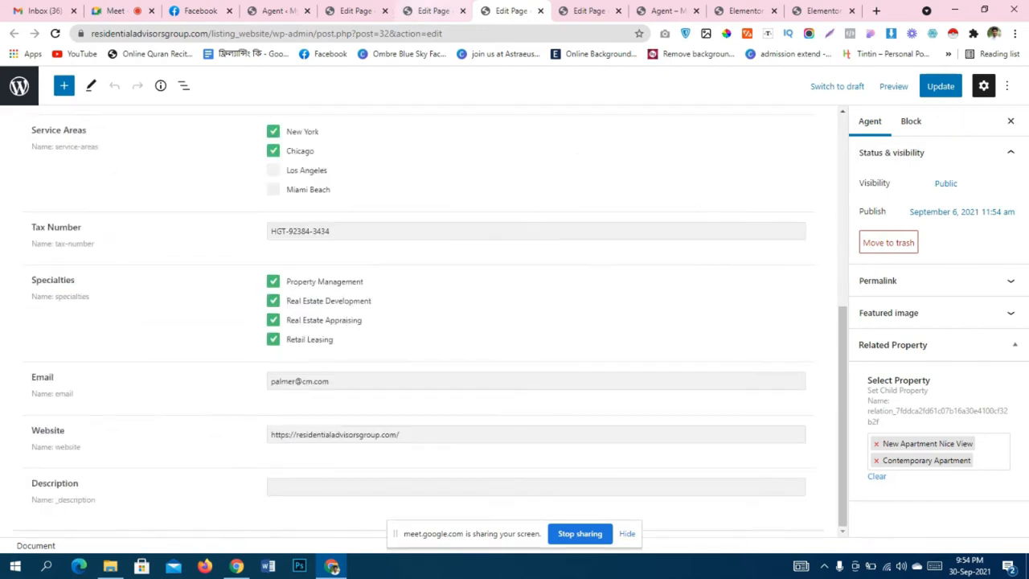
click(419, 487)
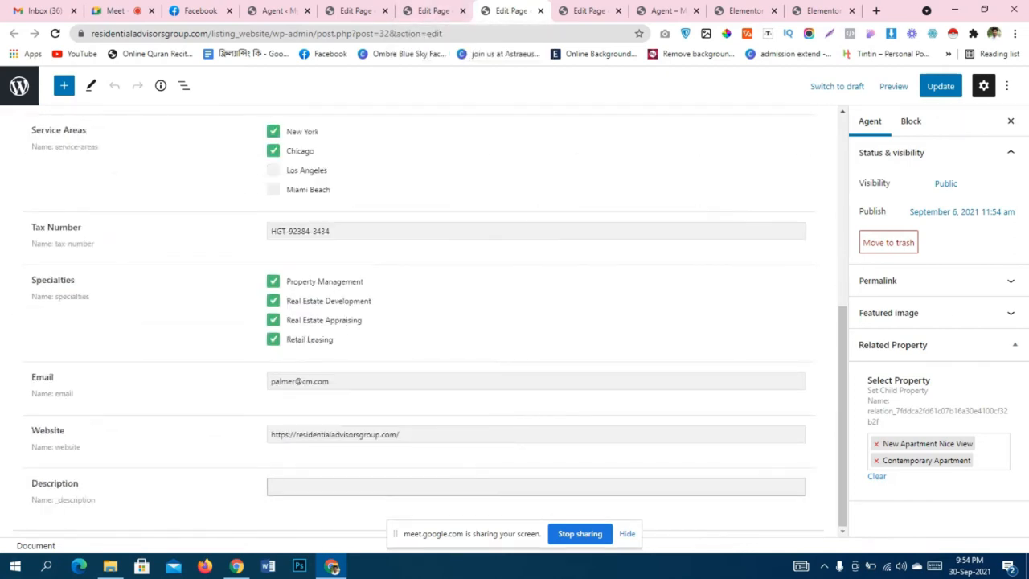
key(ctrl+v)
key(ctrl+s)
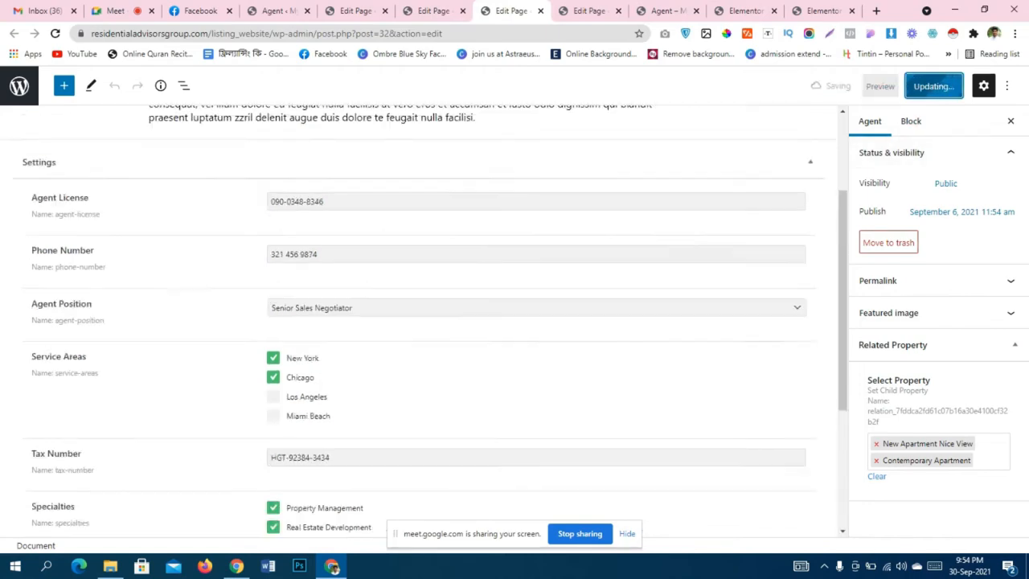
Check the edit pages of the second and third agents, including the Description field, and return to the single agent template in Elementor.
click(434, 10)
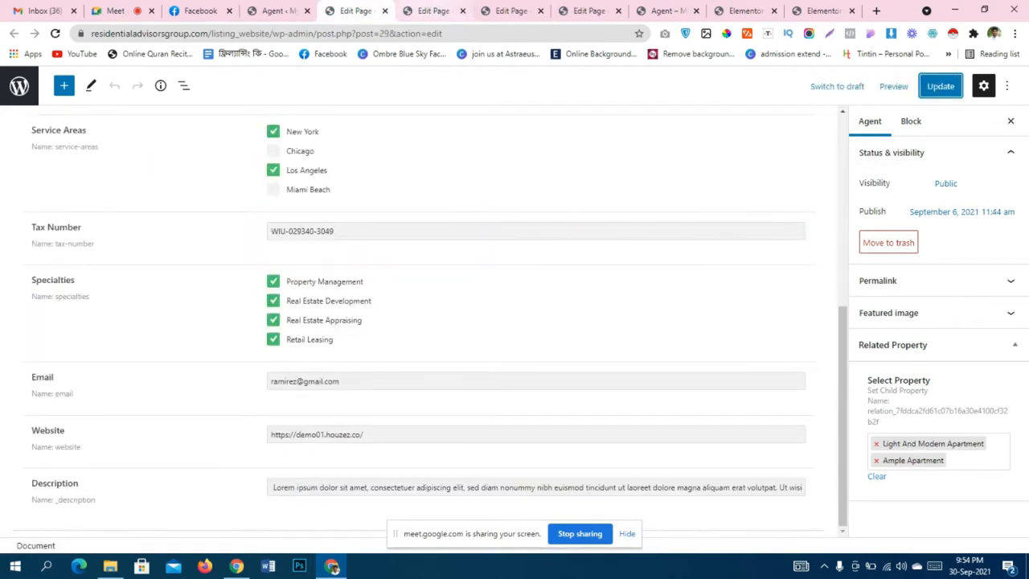
scroll(418, 321, up, 5)
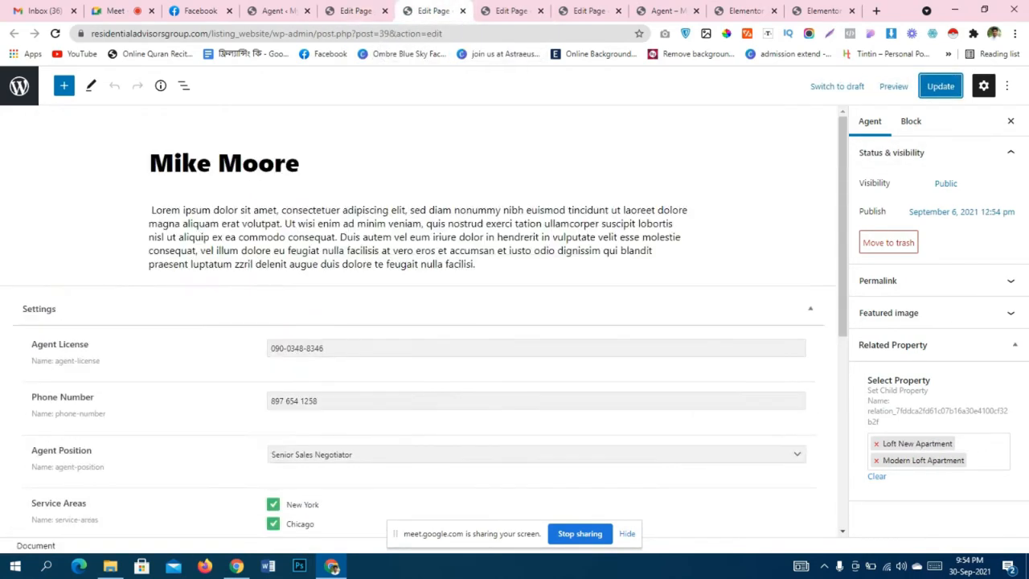
scroll(418, 322, down, 5)
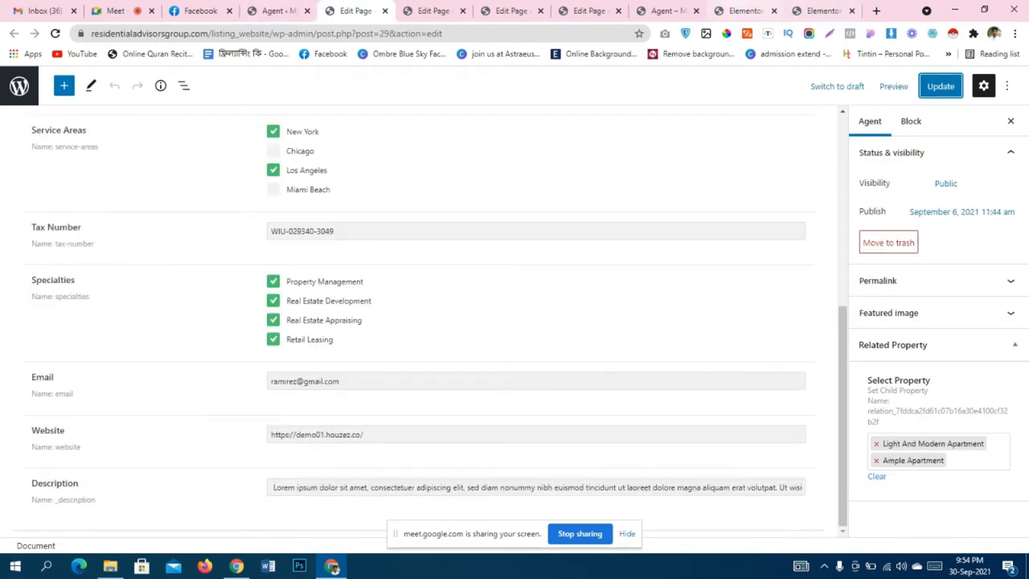
click(743, 10)
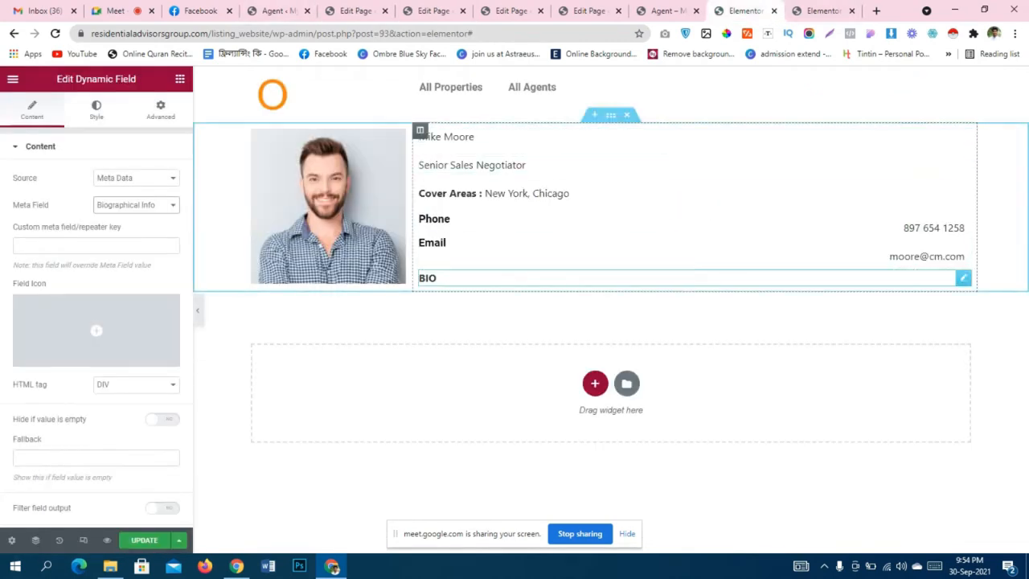
Set the BIO dynamic field's source to Post/Term/User/Object Data and its object field to Content.
click(135, 177)
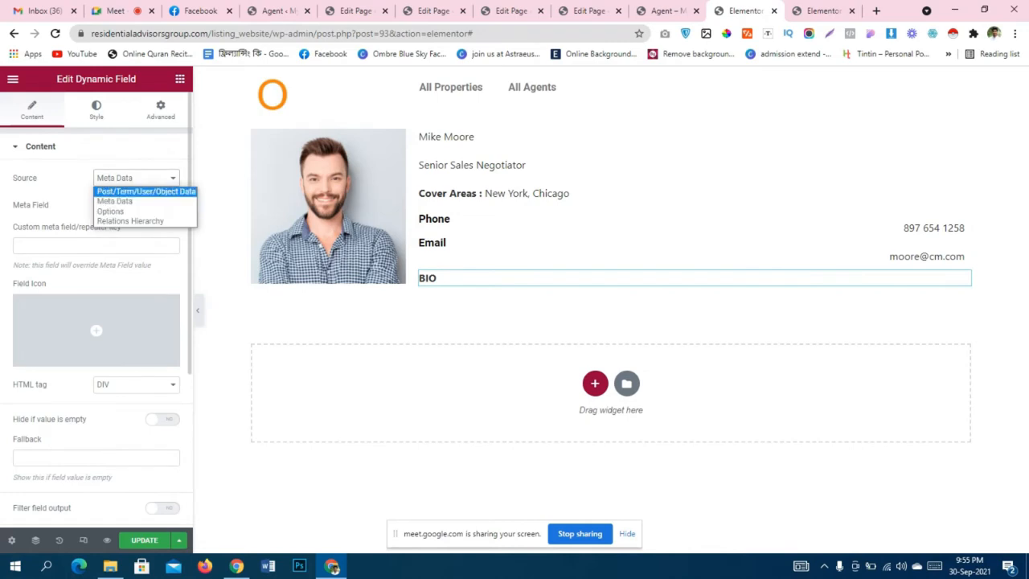
click(147, 191)
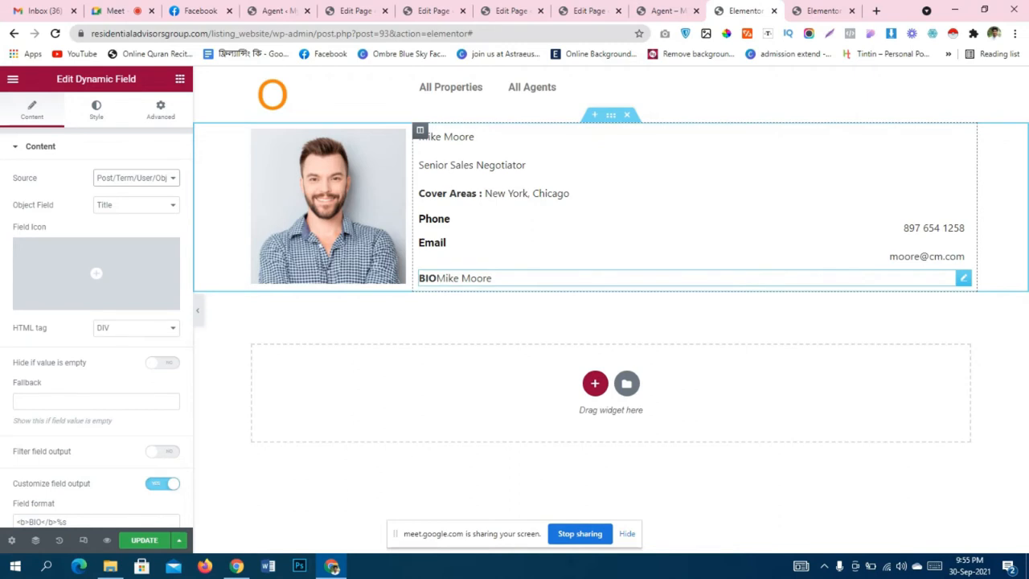
click(136, 205)
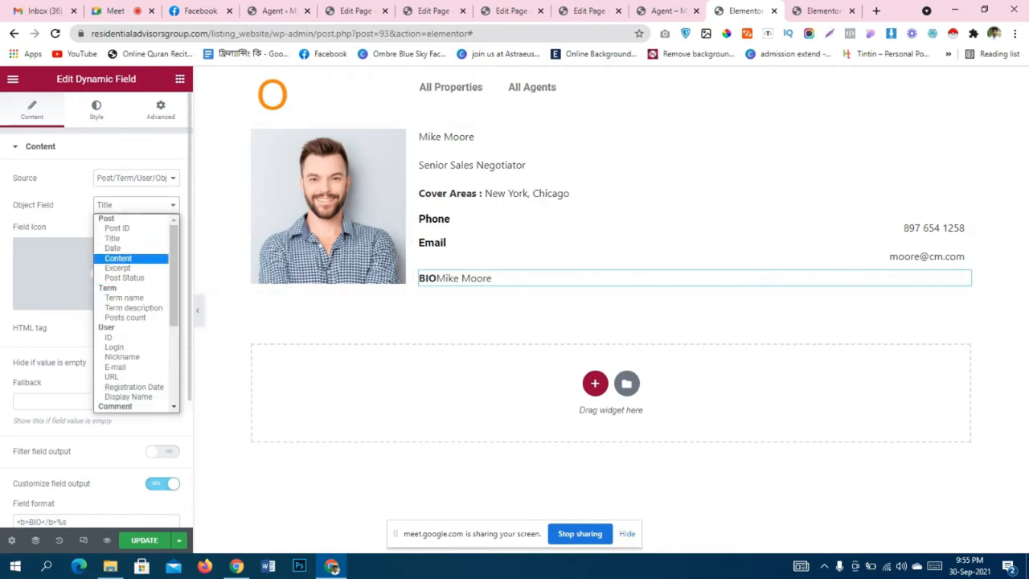
click(121, 259)
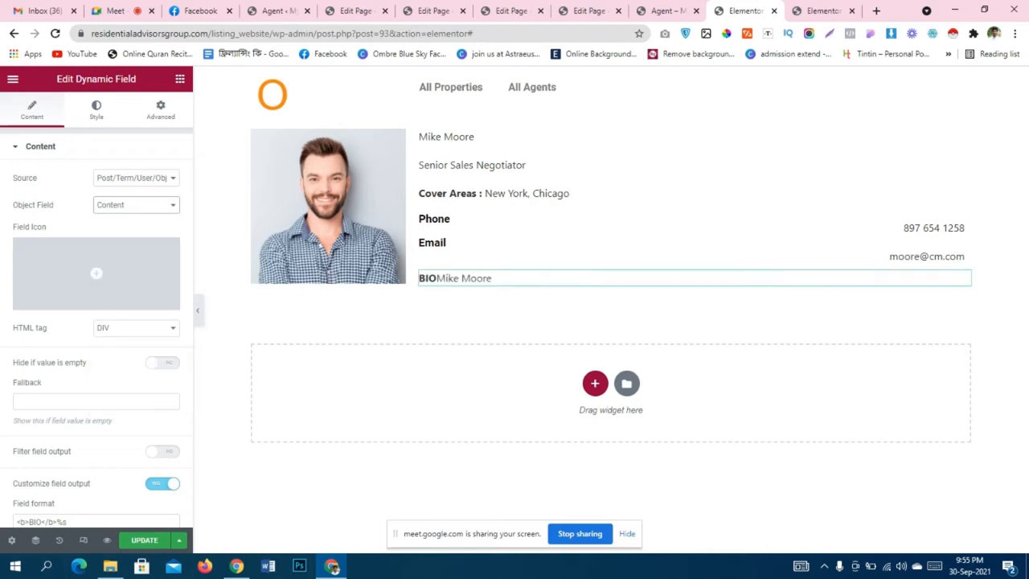
scroll(96, 322, down, 2)
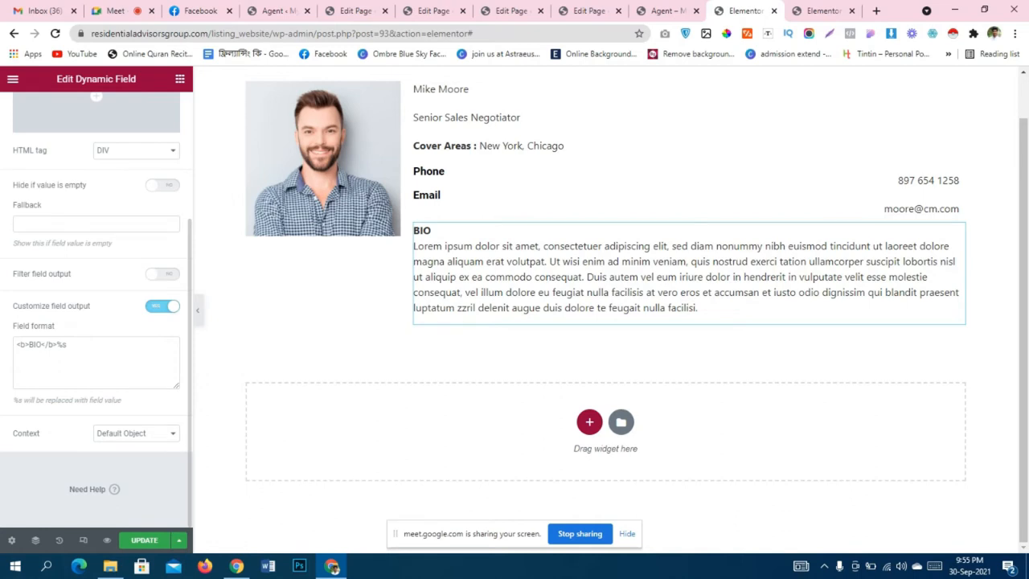
scroll(644, 281, up, 1)
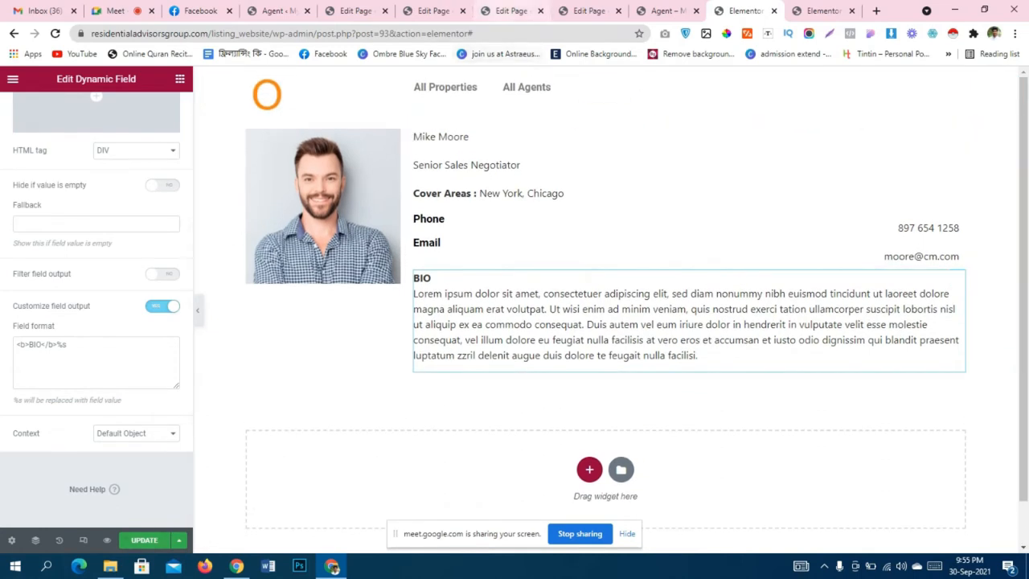
scroll(97, 322, up, 2)
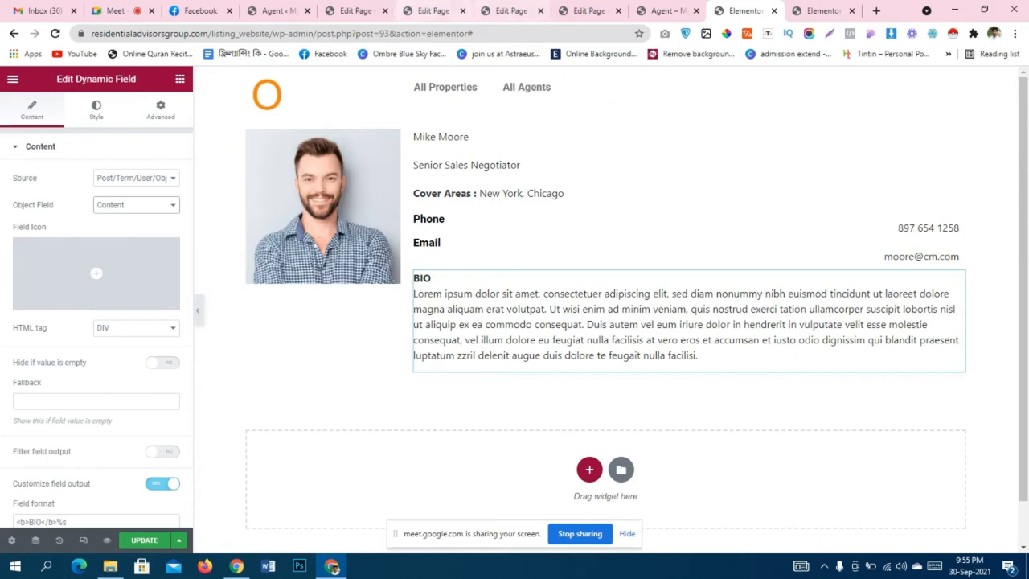
Check the description paragraph on the agent's edit page and return to the single agent template in Elementor.
click(434, 11)
click(483, 237)
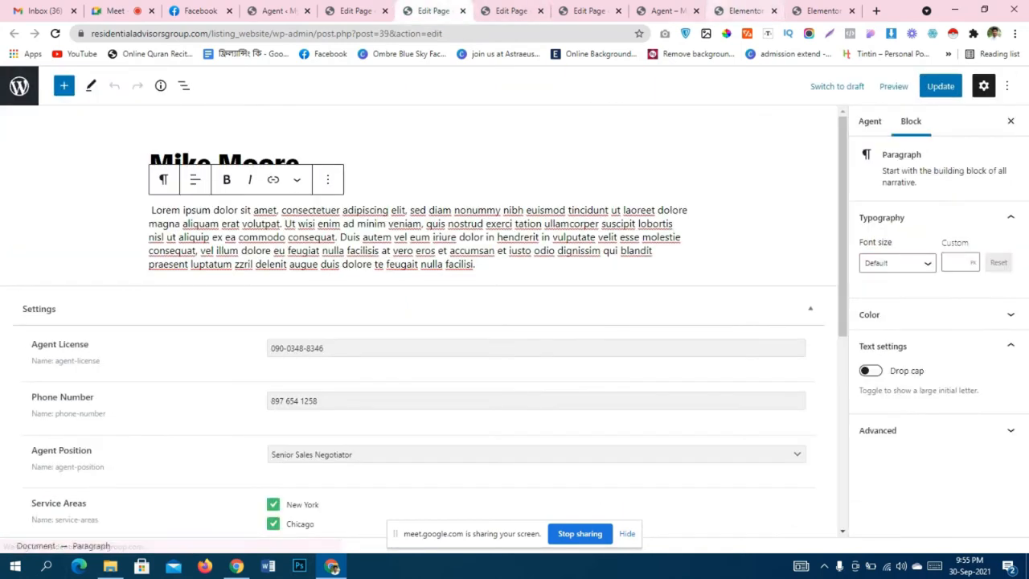
click(668, 11)
click(741, 11)
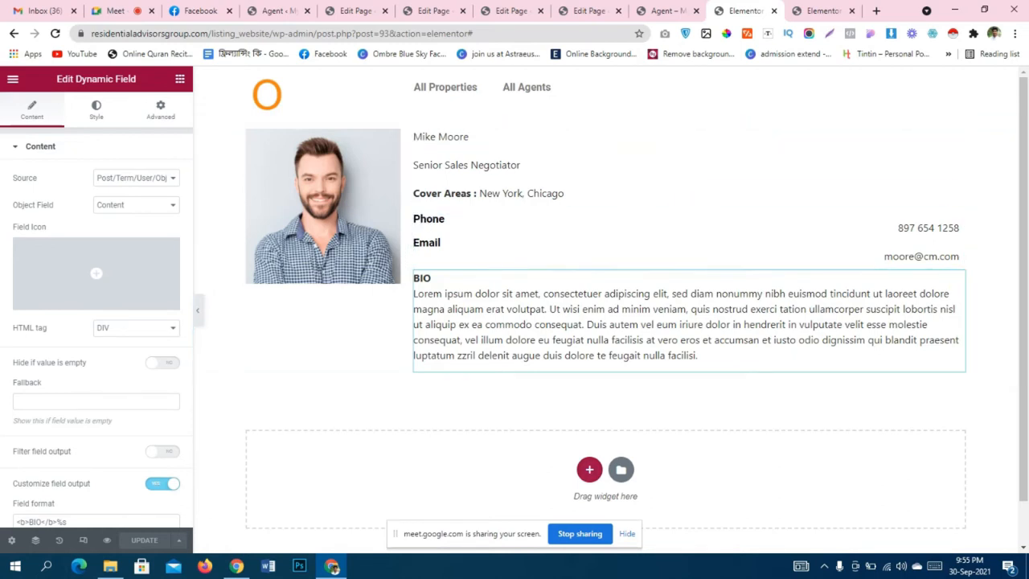
Add a single-column section below the agent details and place a Listing Grid widget in it.
click(589, 470)
click(431, 501)
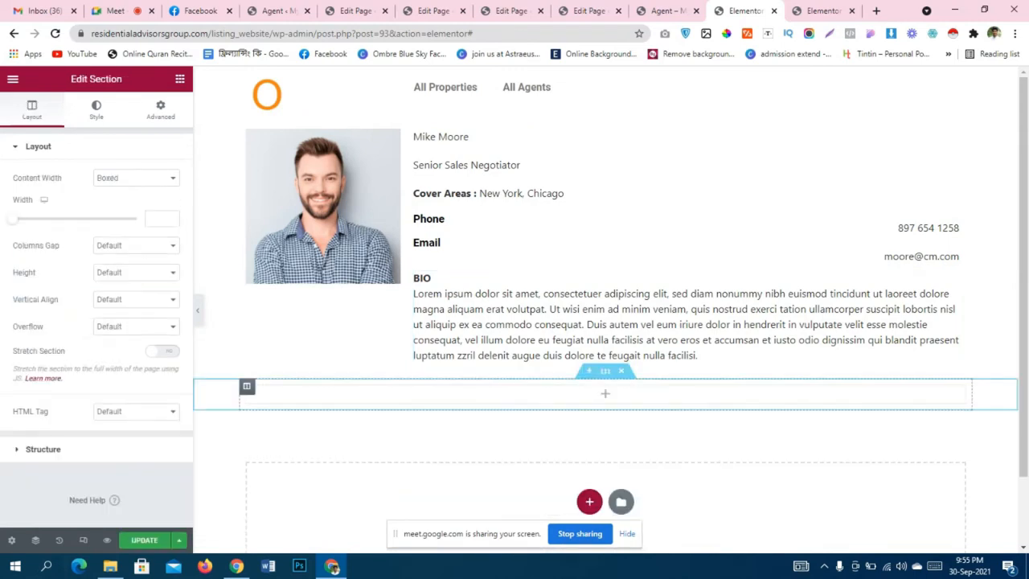
click(606, 394)
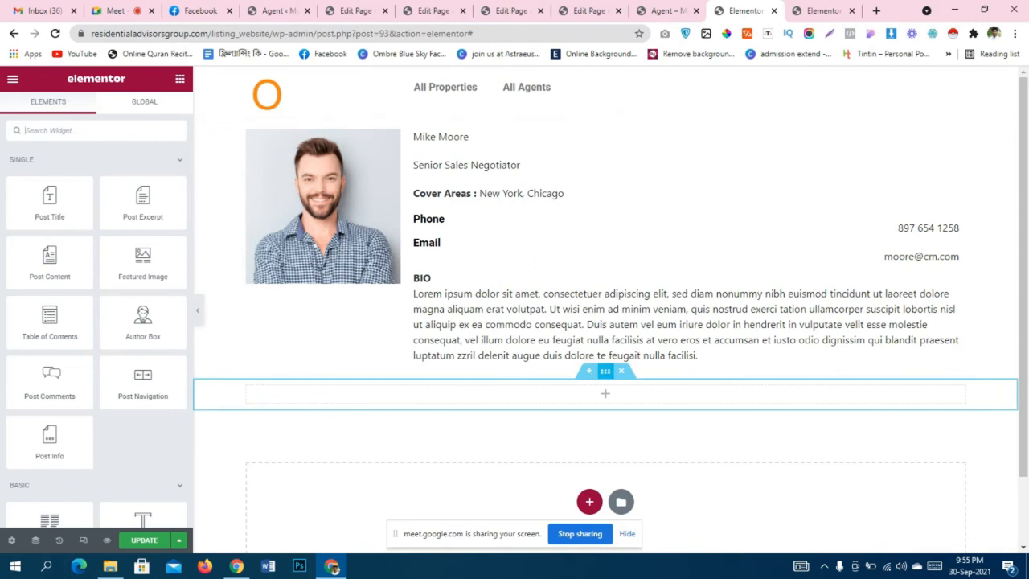
click(606, 371)
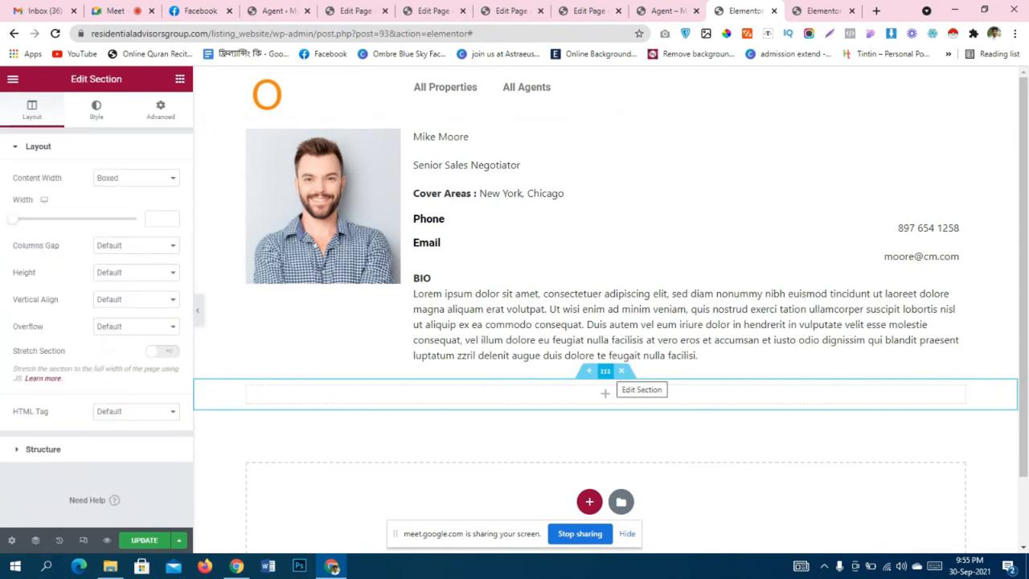
click(605, 393)
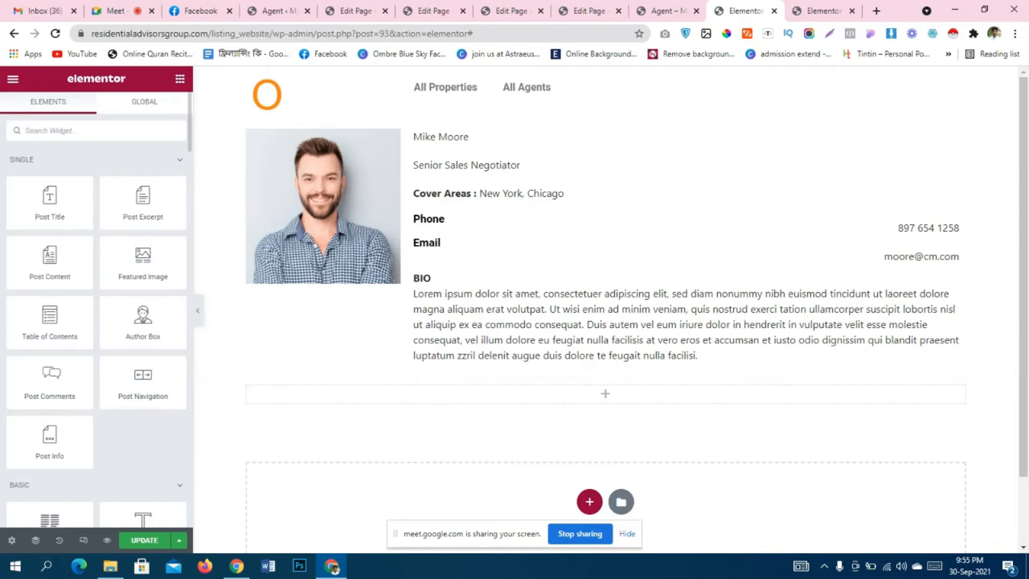
text(lis)
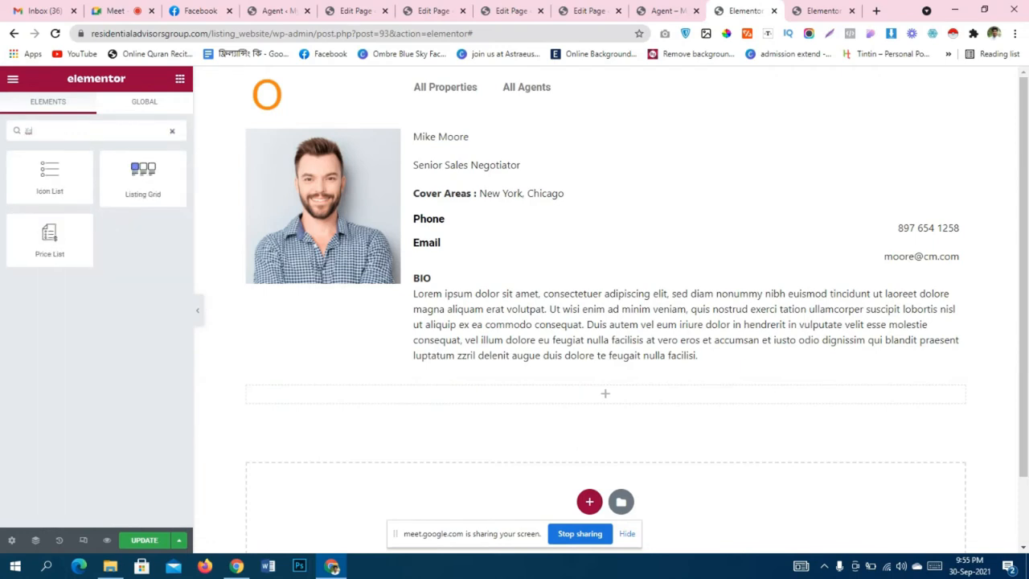
drag(143, 177, 606, 388)
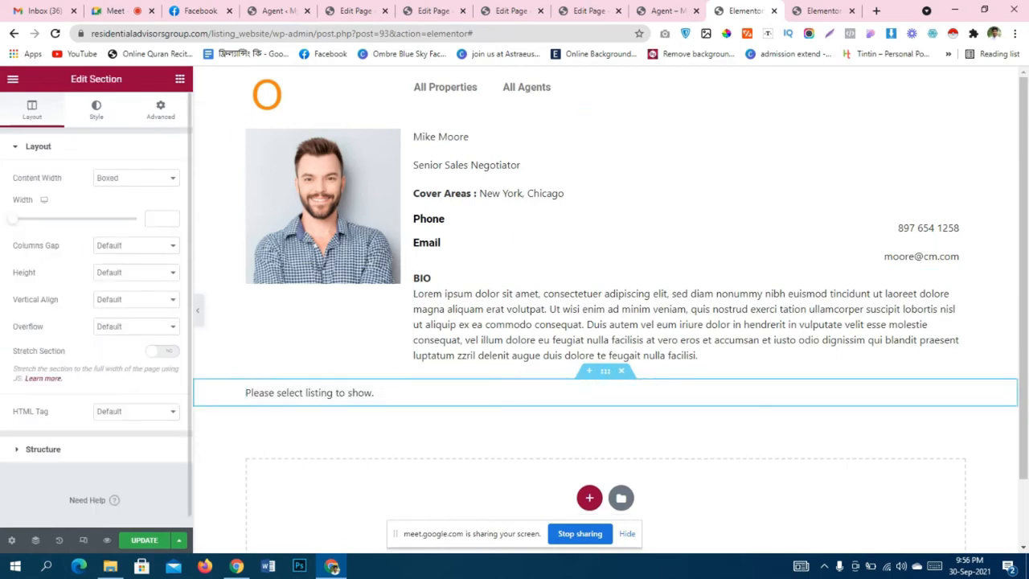
Set the Listing Grid section's padding to 50 px at the top and 500 px at the bottom.
click(160, 110)
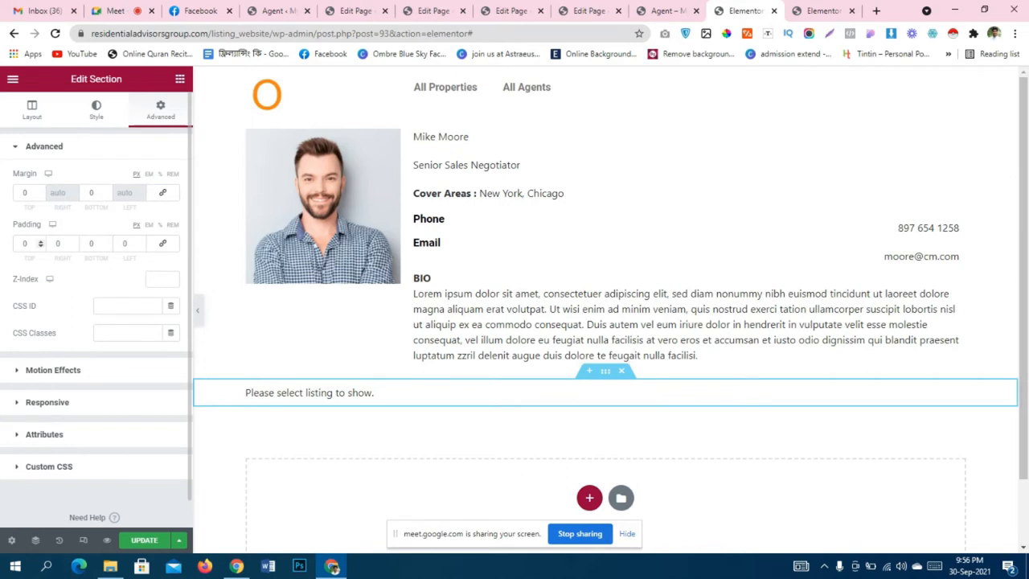
click(25, 243)
text(500)
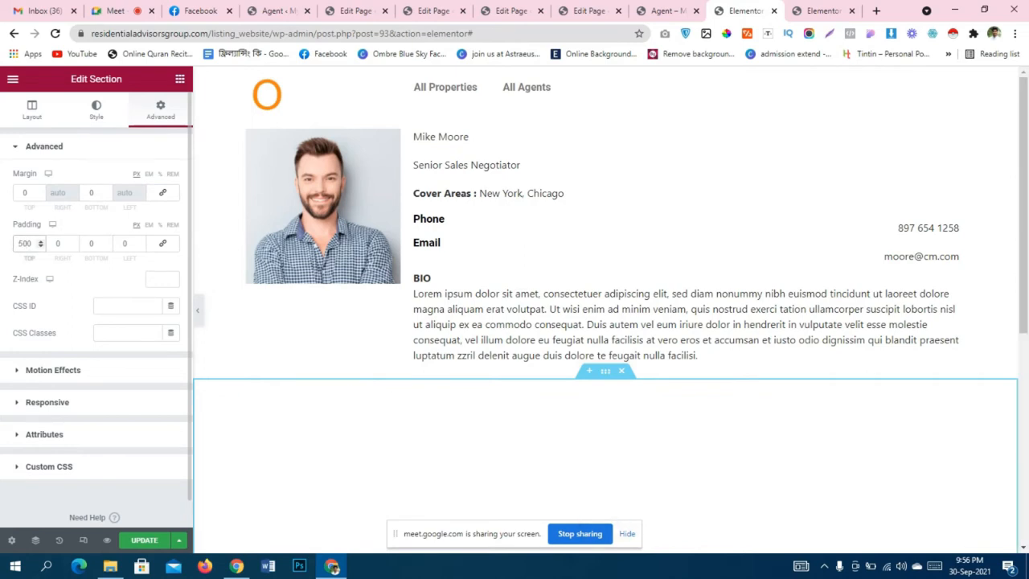
key(BackSpace)
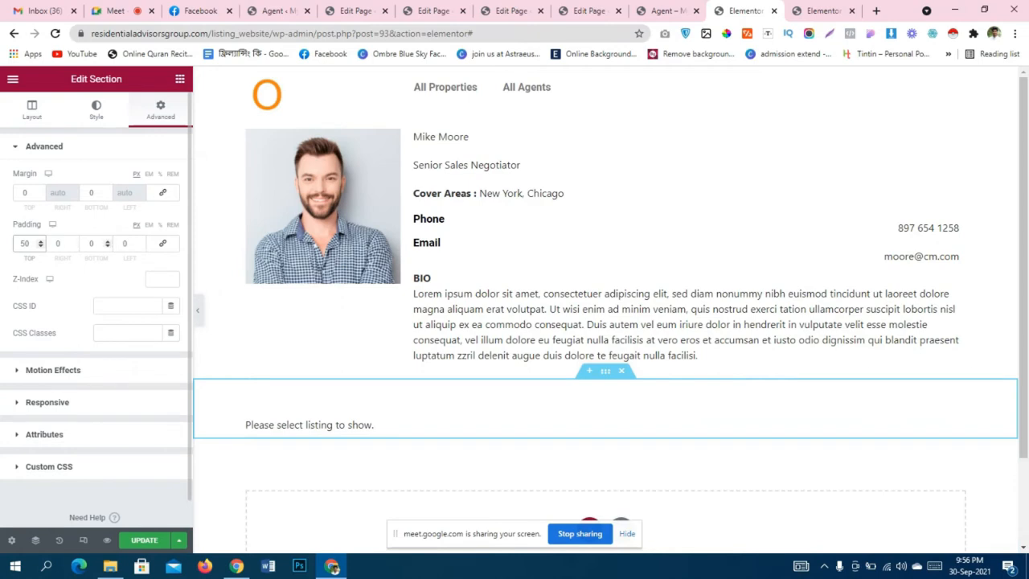
click(90, 244)
text(500)
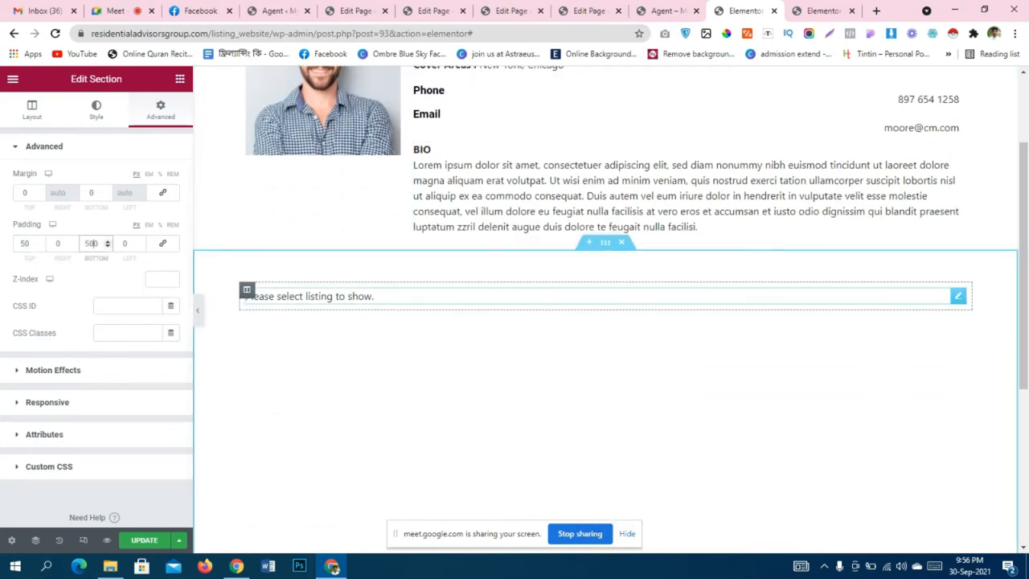
Choose Property Listing as the listing of the Listing Grid and review the property cards.
click(248, 297)
click(136, 178)
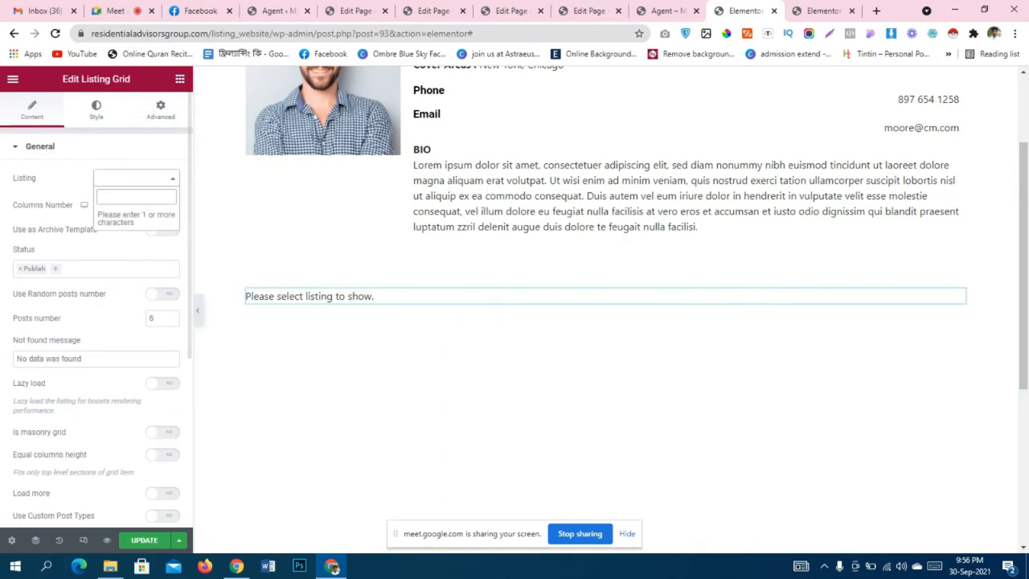
text(pro)
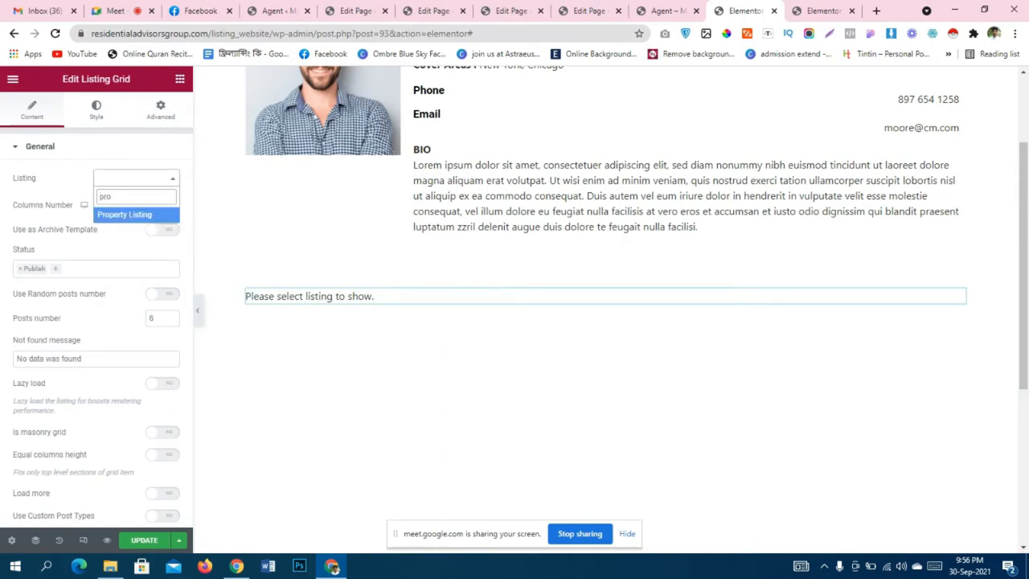
key(Return)
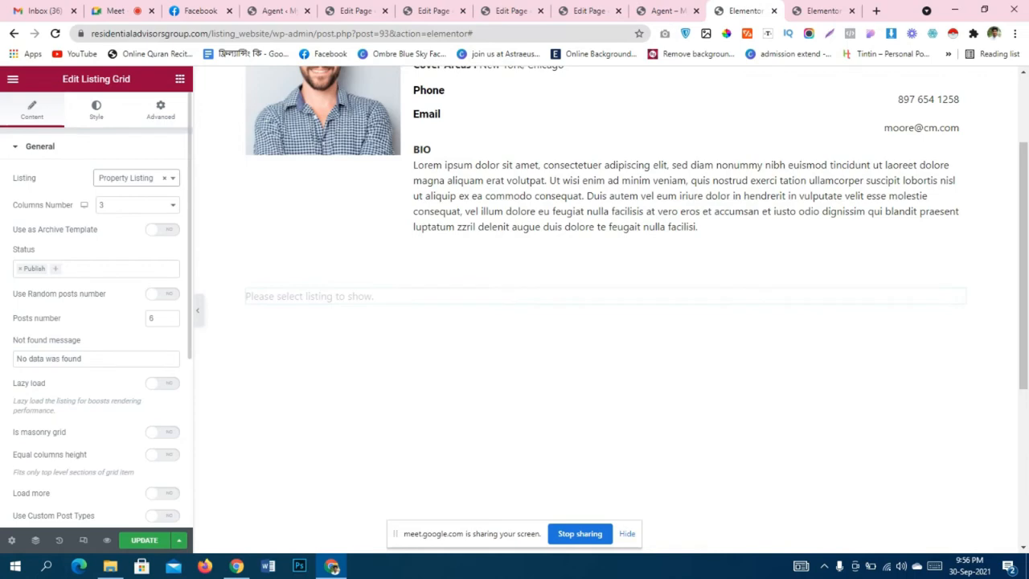
scroll(607, 304, down, 7)
scroll(606, 304, up, 4)
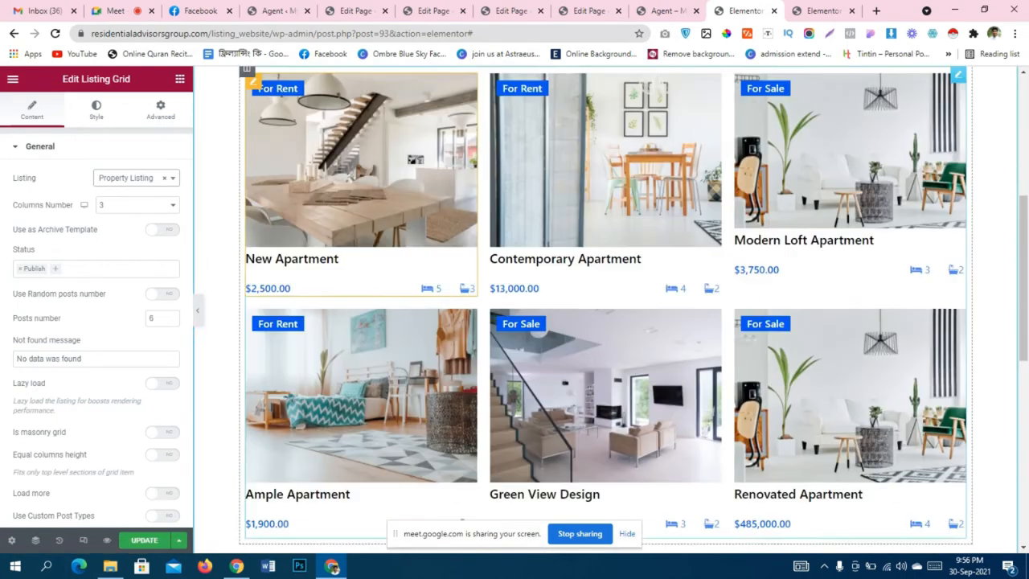
scroll(606, 309, up, 5)
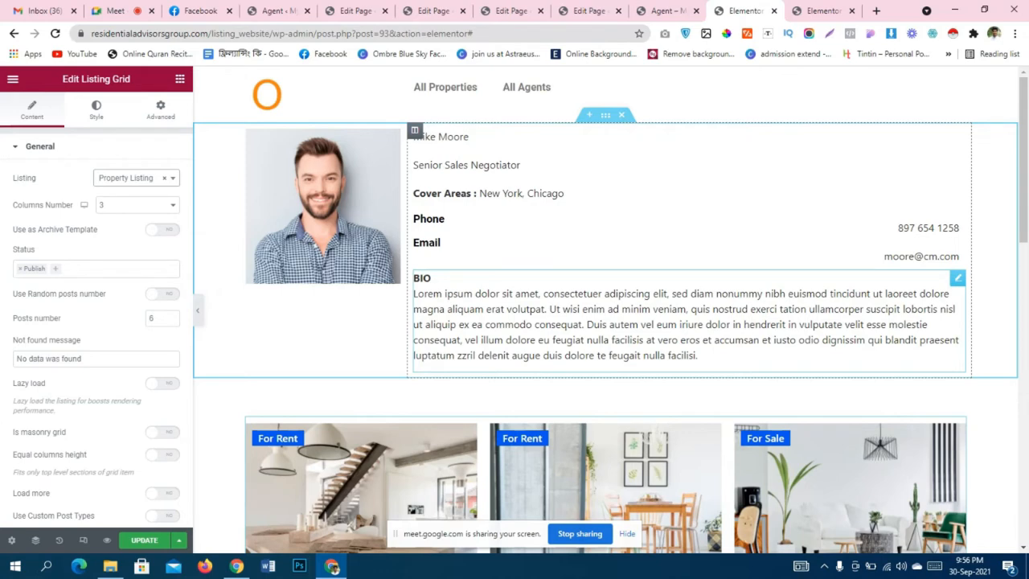
Enable lazy load and masonry grid for the property Listing Grid, leaving load more off.
scroll(97, 321, down, 3)
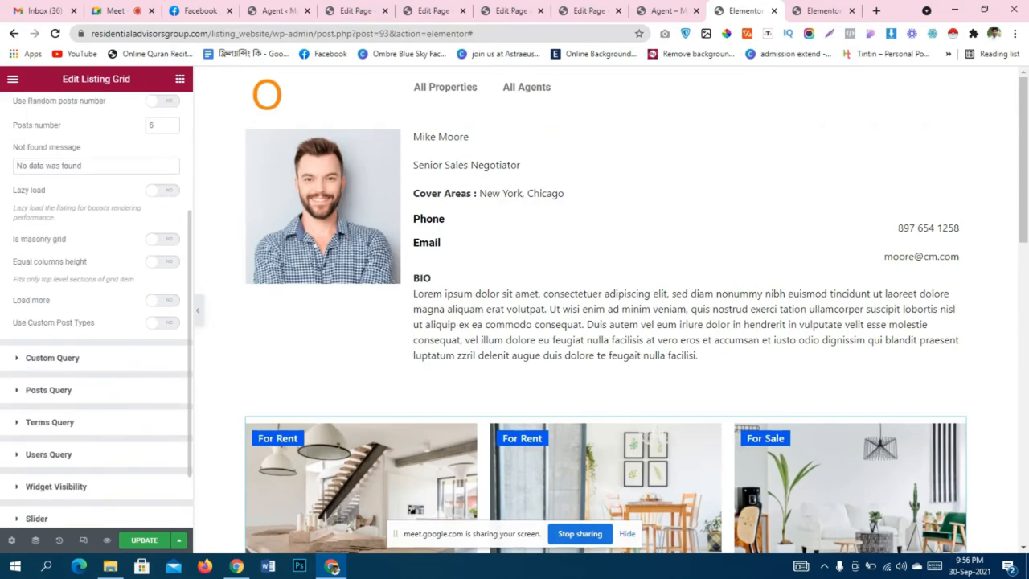
click(162, 191)
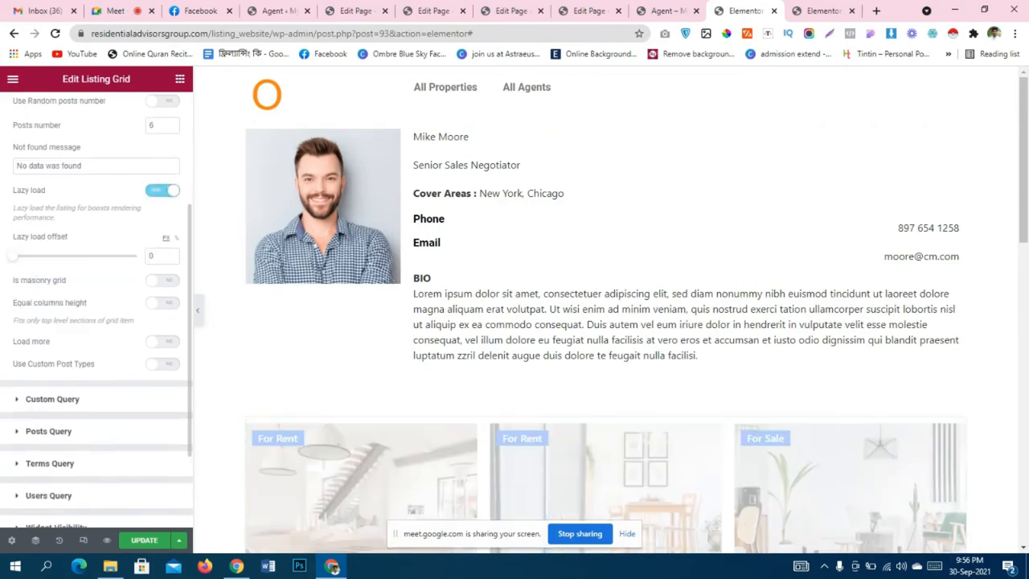
click(162, 303)
click(162, 281)
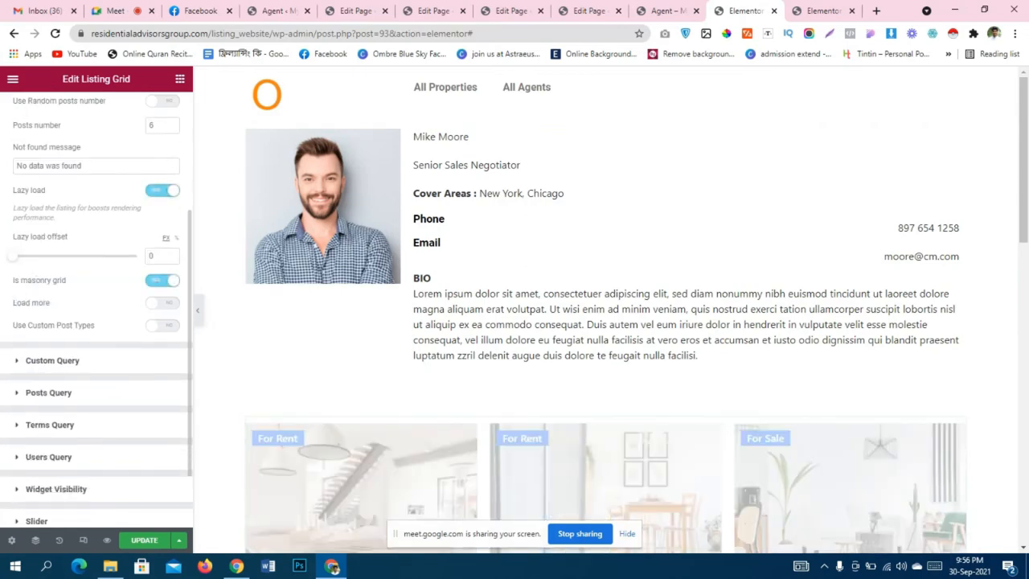
click(163, 303)
click(163, 303)
scroll(96, 322, down, 2)
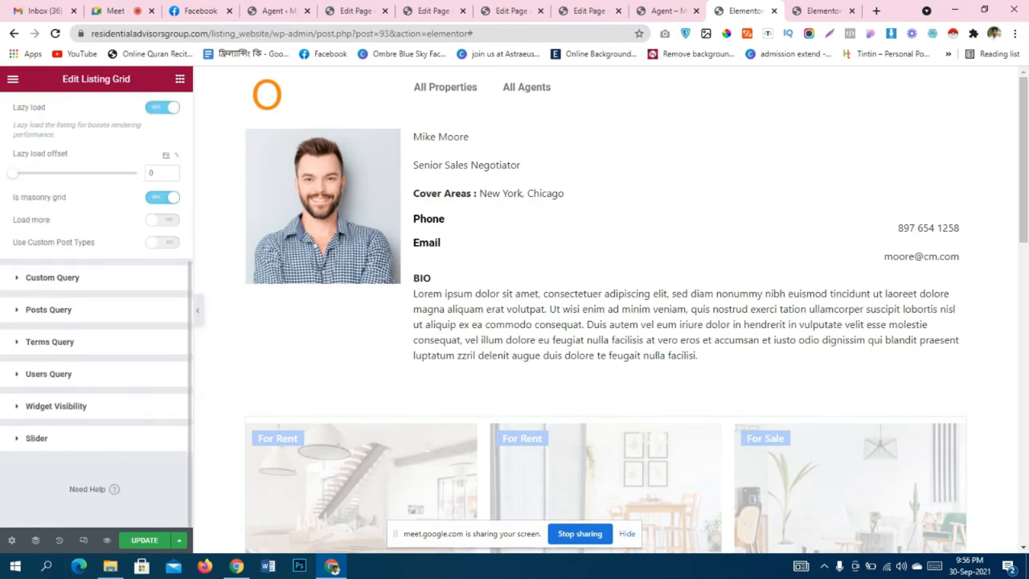
click(49, 342)
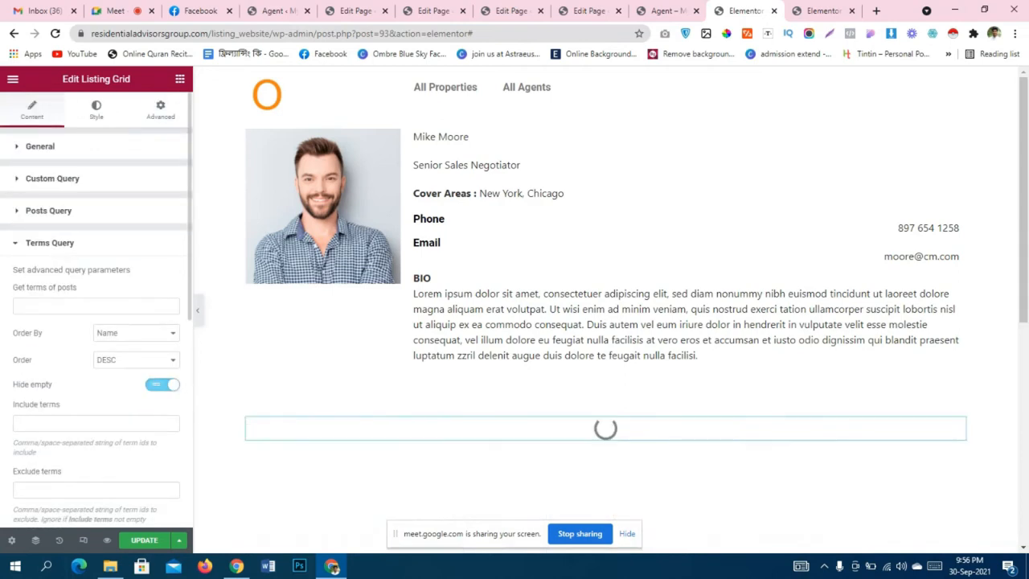
click(49, 211)
click(48, 211)
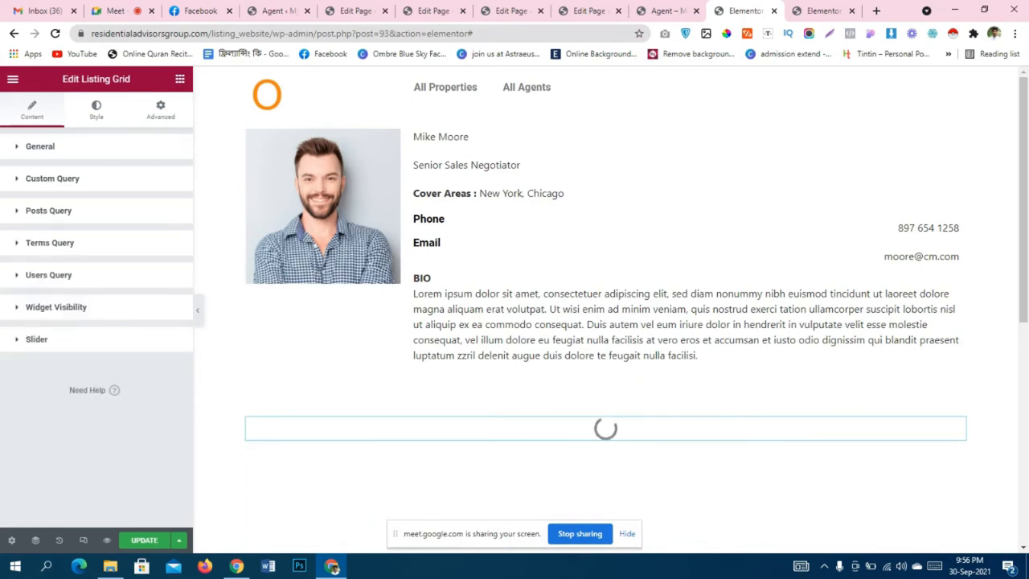
click(50, 243)
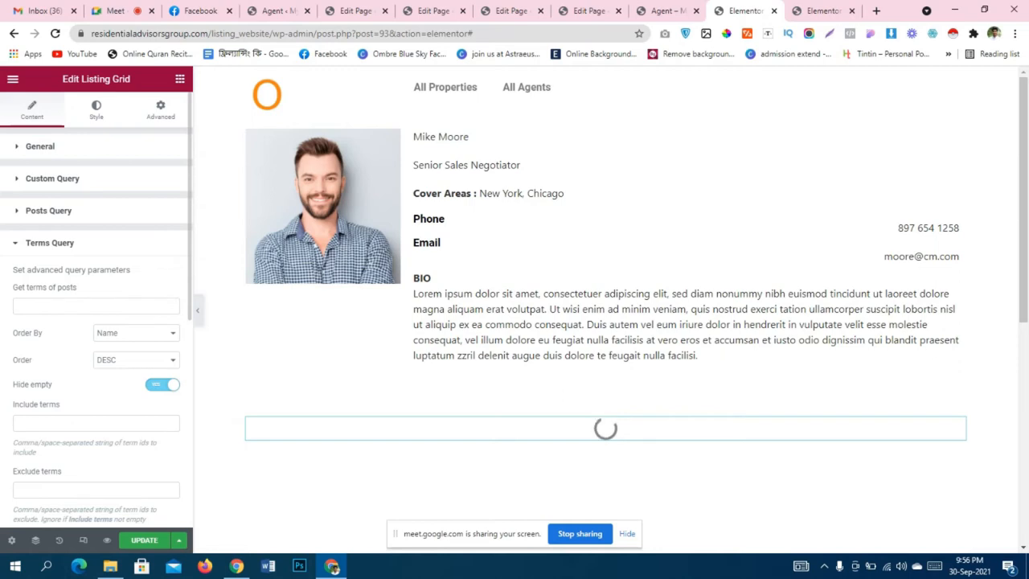
scroll(627, 338, down, 1)
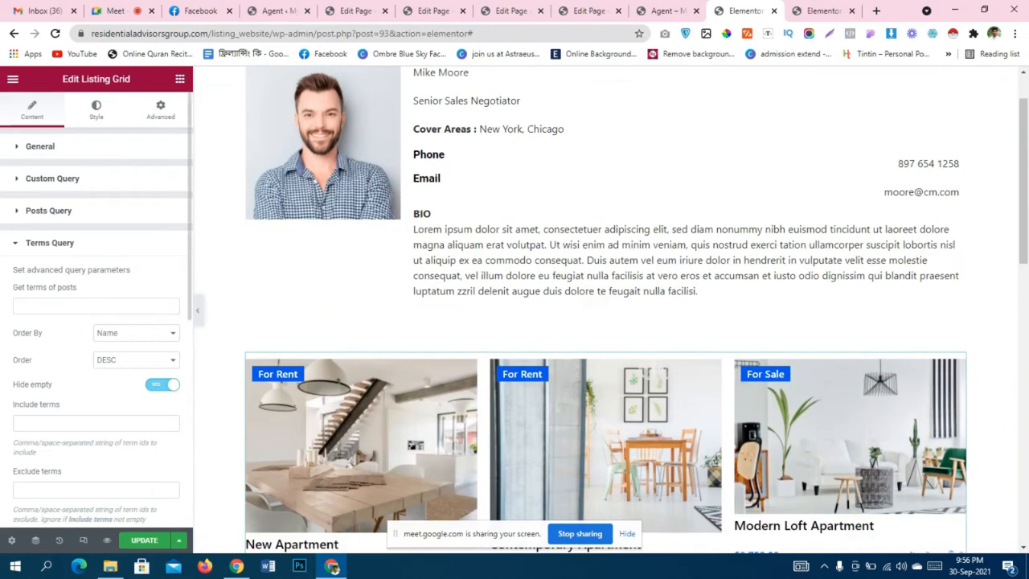
Add a Posts Query item of type Posts & Author Parameters to the Listing Grid.
click(48, 211)
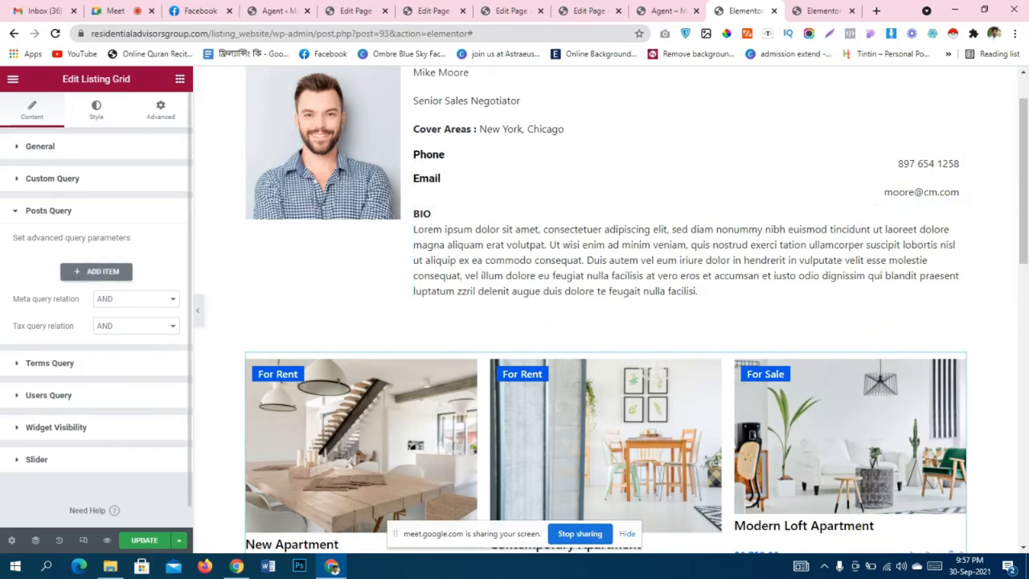
click(97, 271)
click(133, 310)
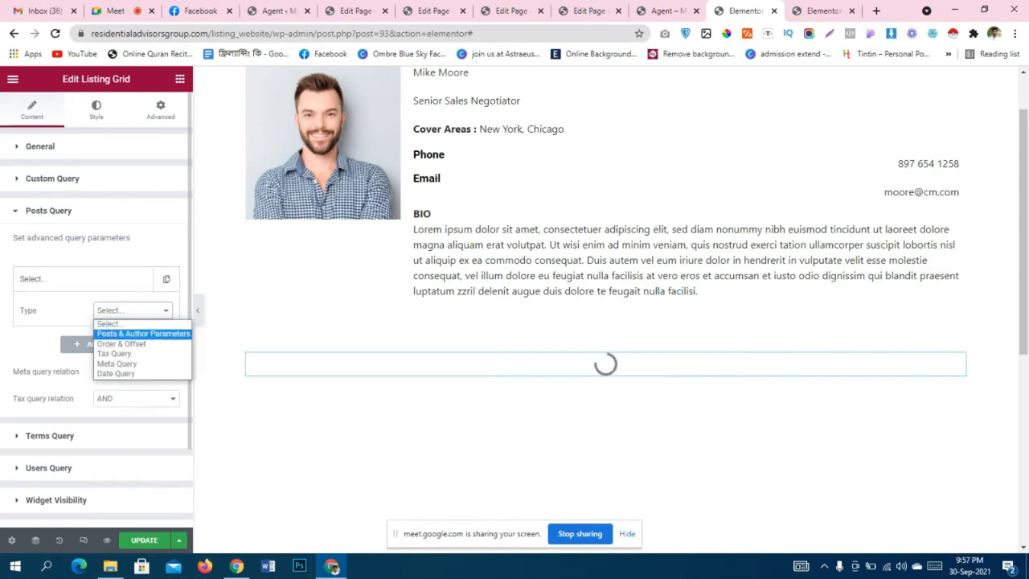
click(143, 333)
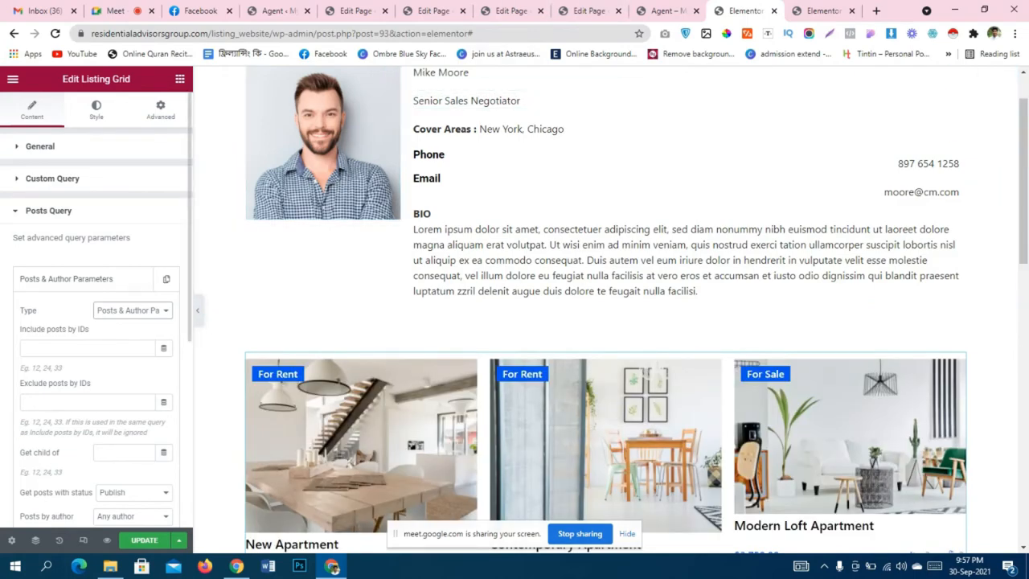
Go from the Agent list to the Property list and view the Ample Apartment page to examine its details.
click(432, 10)
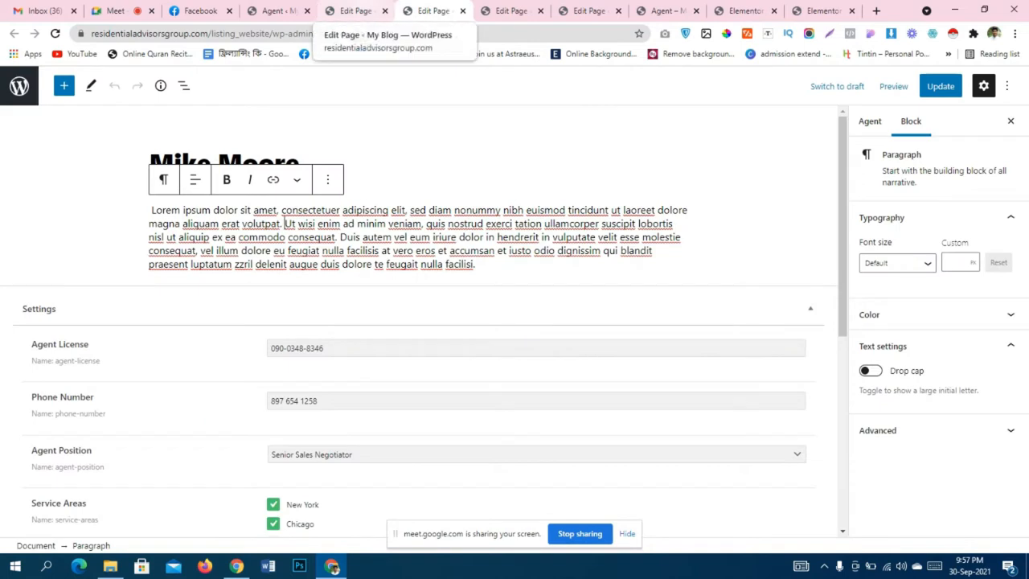
click(357, 10)
click(279, 11)
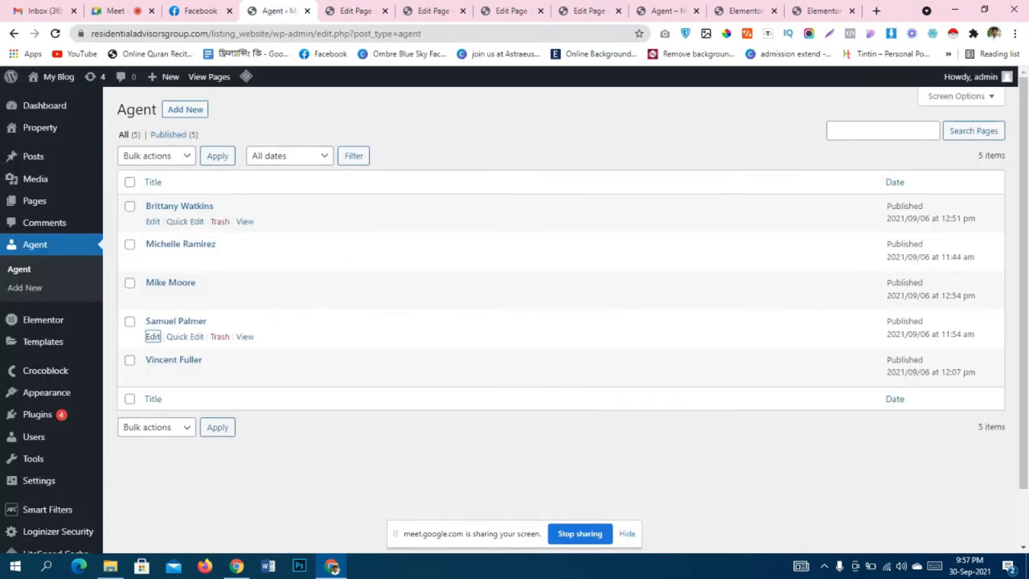
mouse_move(33, 156)
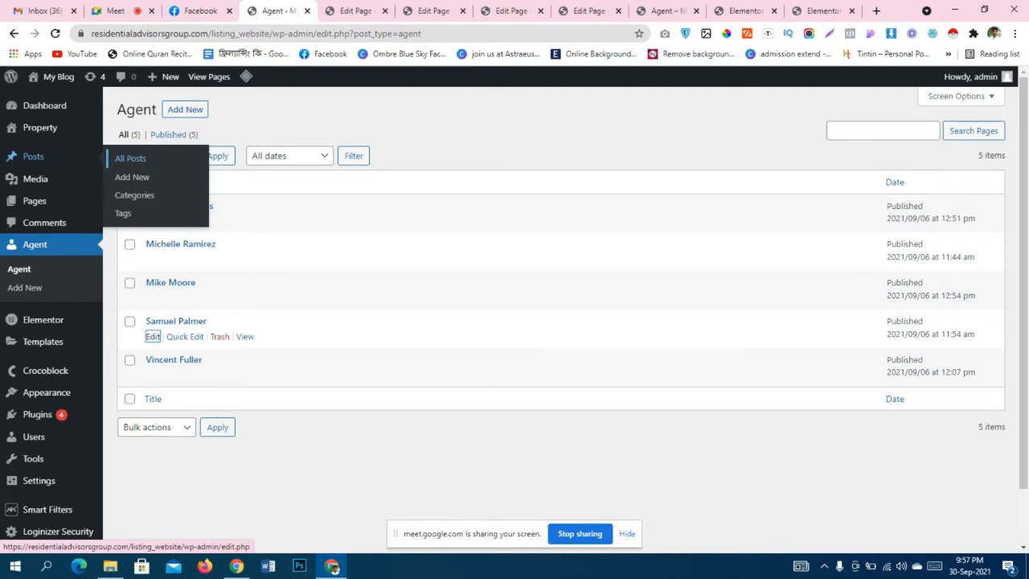
click(130, 130)
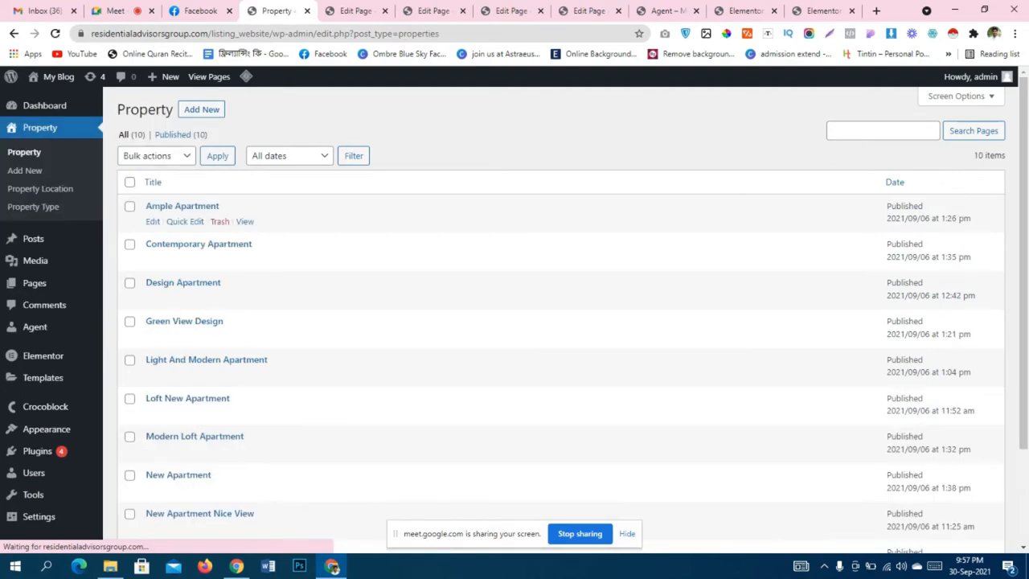
click(244, 221)
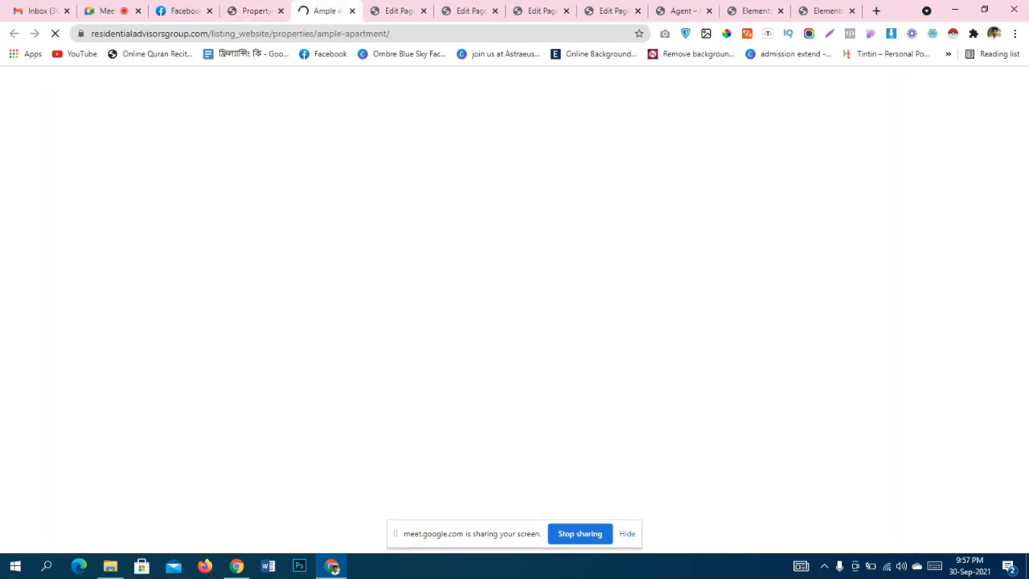
scroll(515, 322, down, 10)
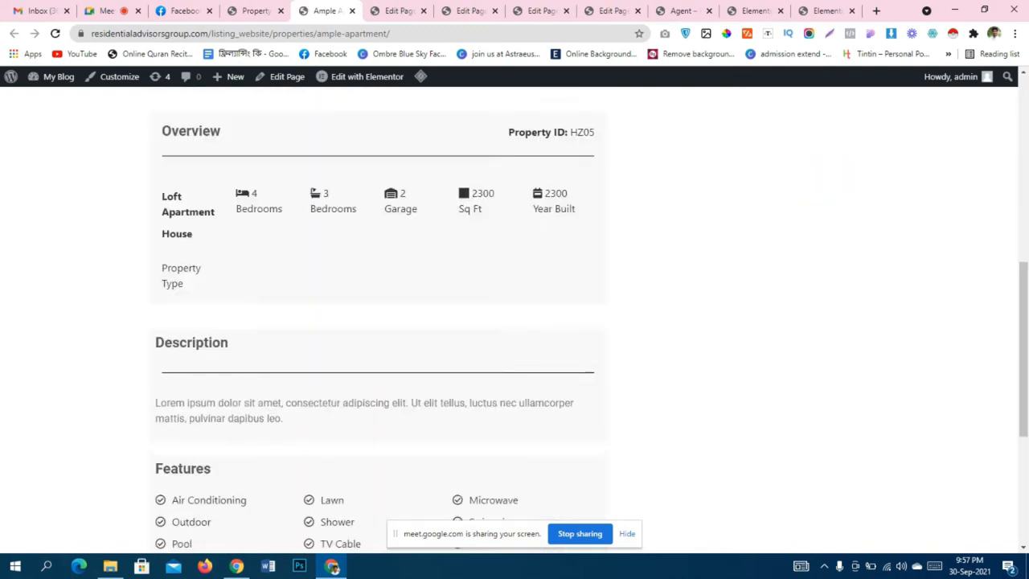
Open Ample Apartment for editing from the Property list and close the editing pages of the individual agents.
click(256, 12)
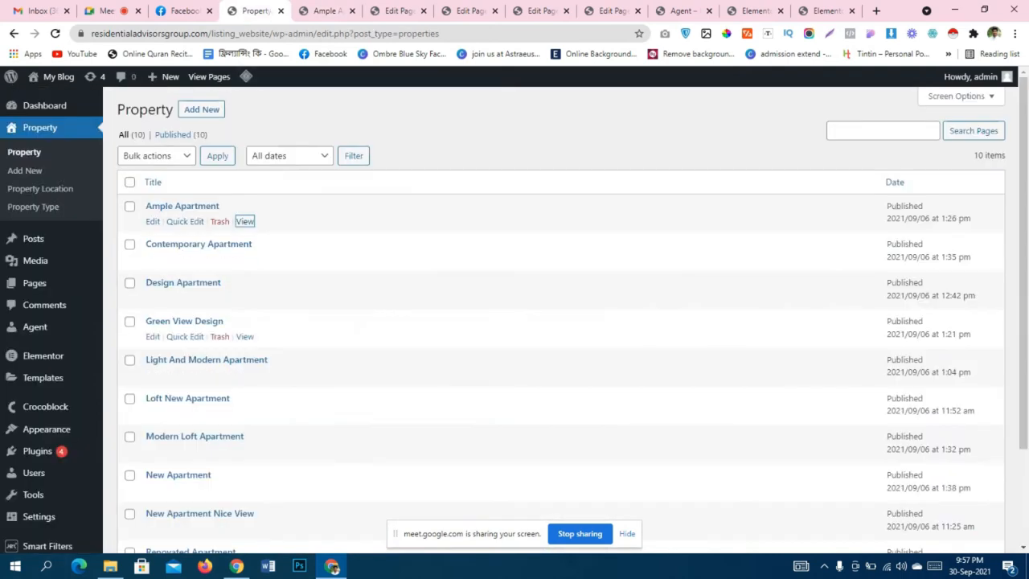
ctrl+click(153, 222)
click(372, 12)
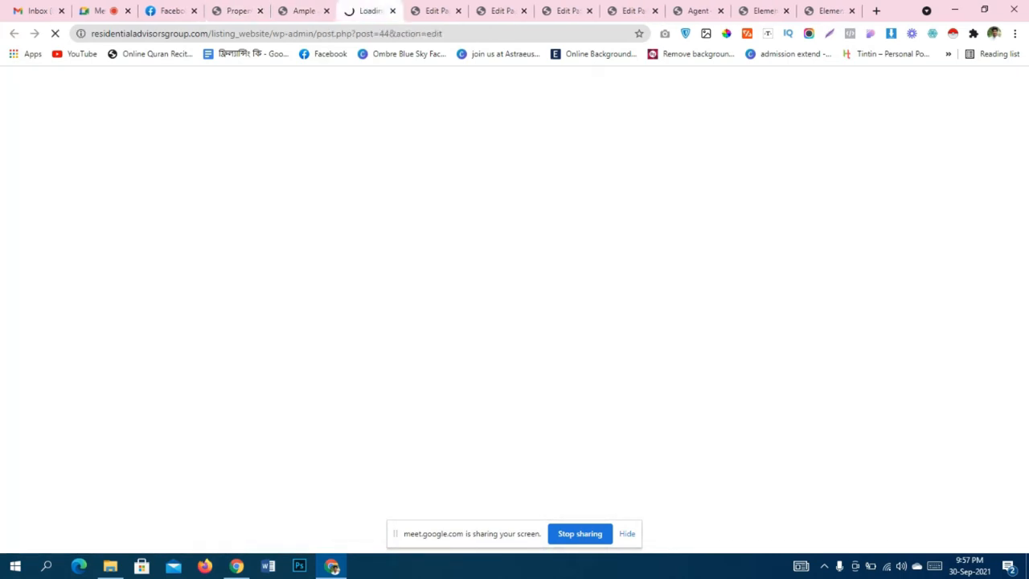
click(437, 11)
click(460, 11)
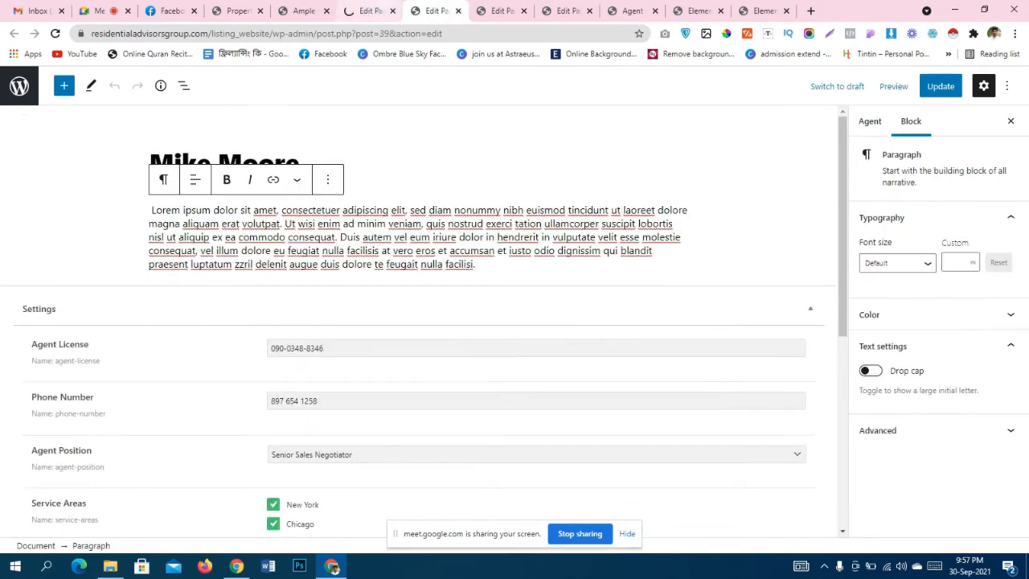
click(372, 11)
click(436, 11)
click(459, 11)
click(460, 11)
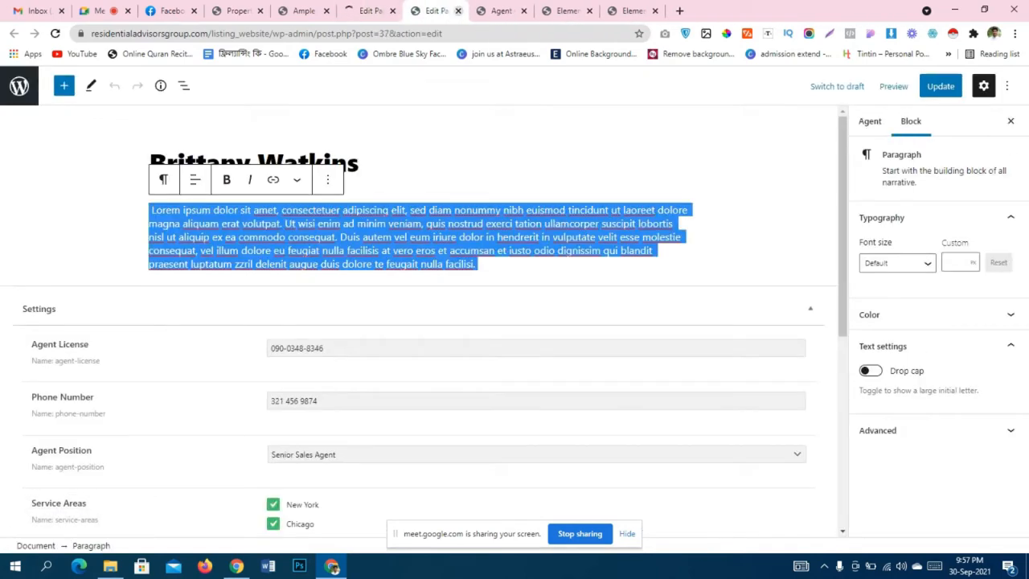
click(460, 11)
click(371, 11)
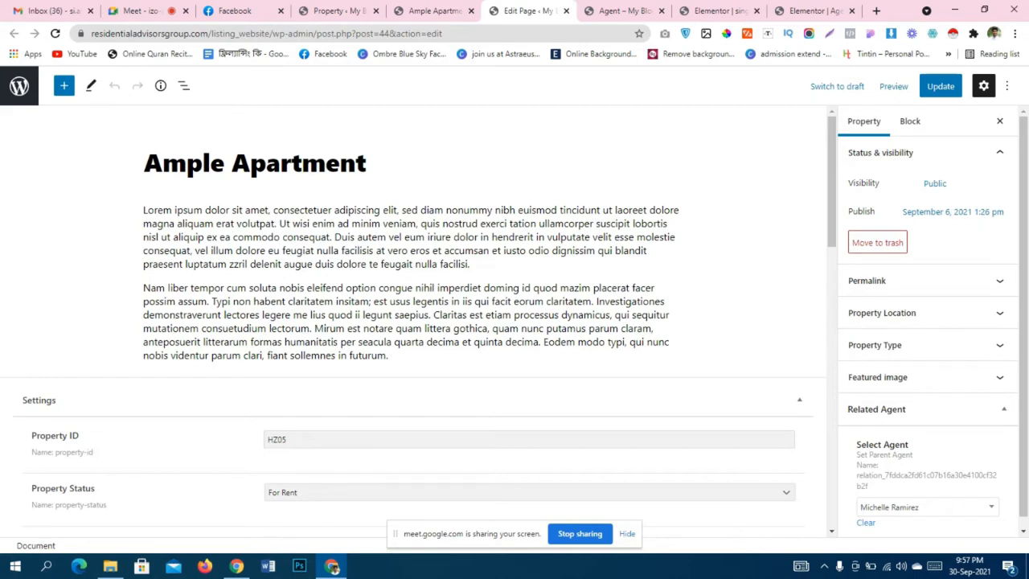
Examine Ample Apartment's property fields and its Related Agent setting.
scroll(414, 322, down, 10)
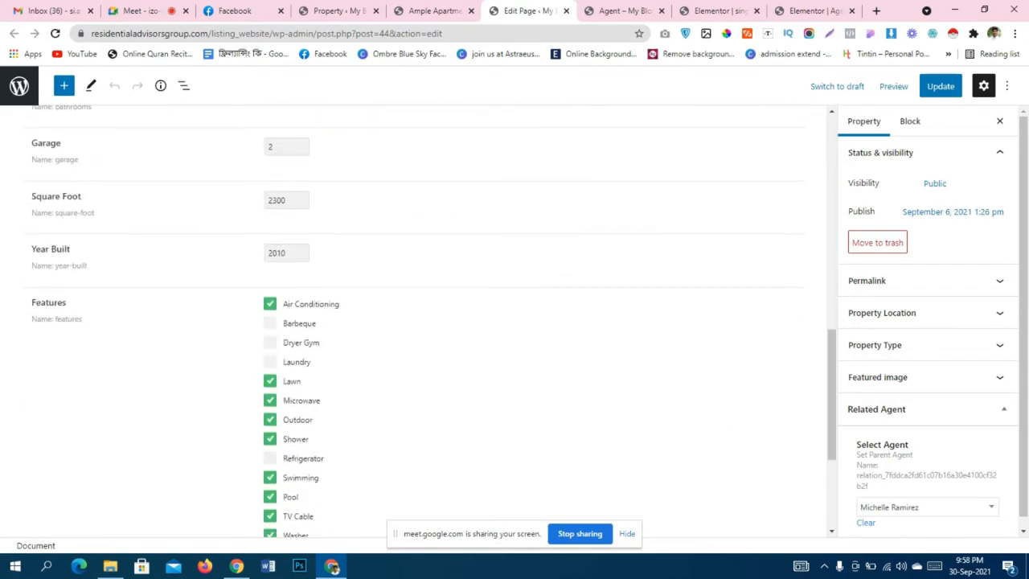
scroll(928, 308, down, 1)
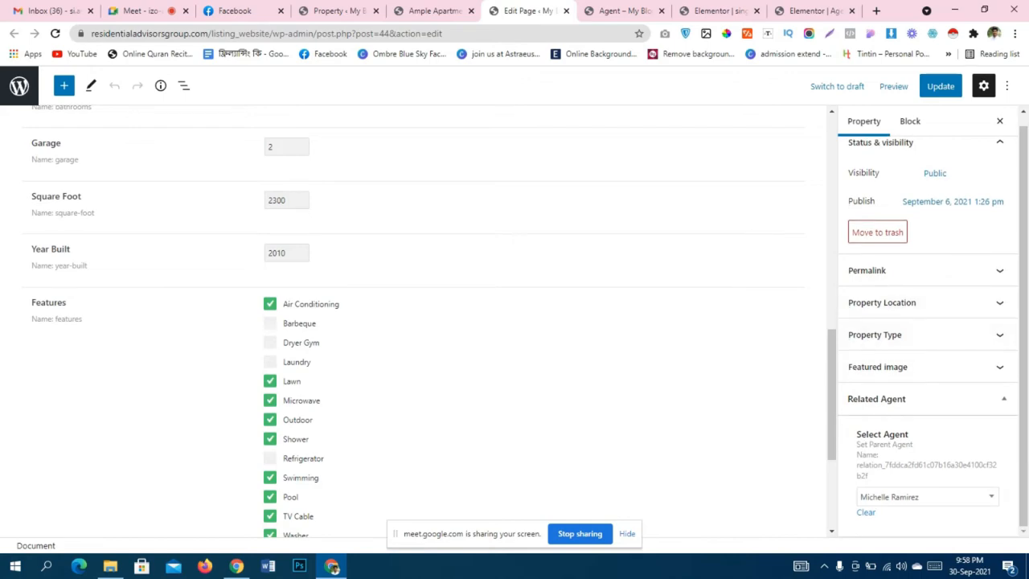
scroll(414, 322, up, 10)
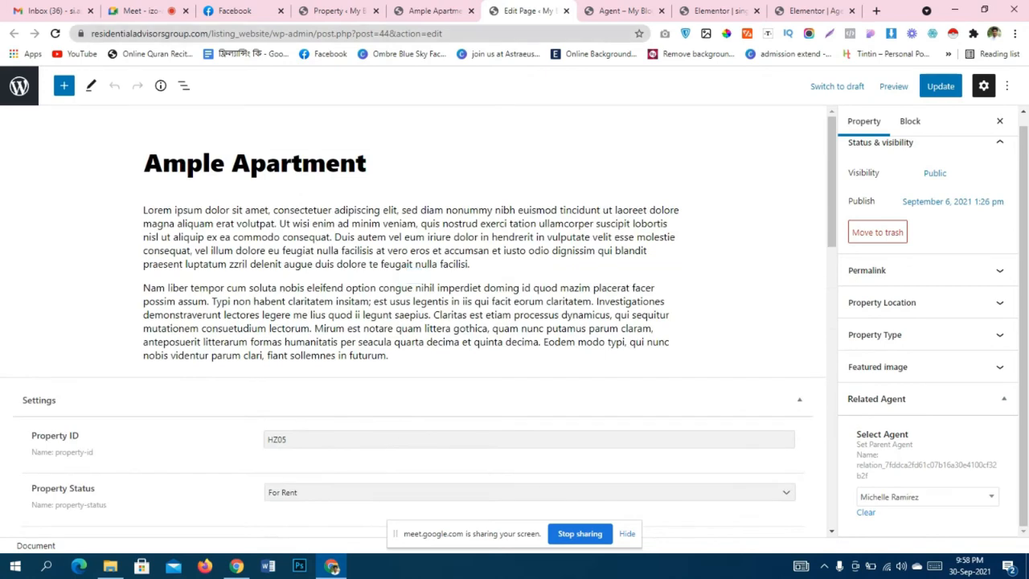
Highlight the post ID in Ample Apartment's edit address and examine it, resetting the page magnification.
double_click(414, 34)
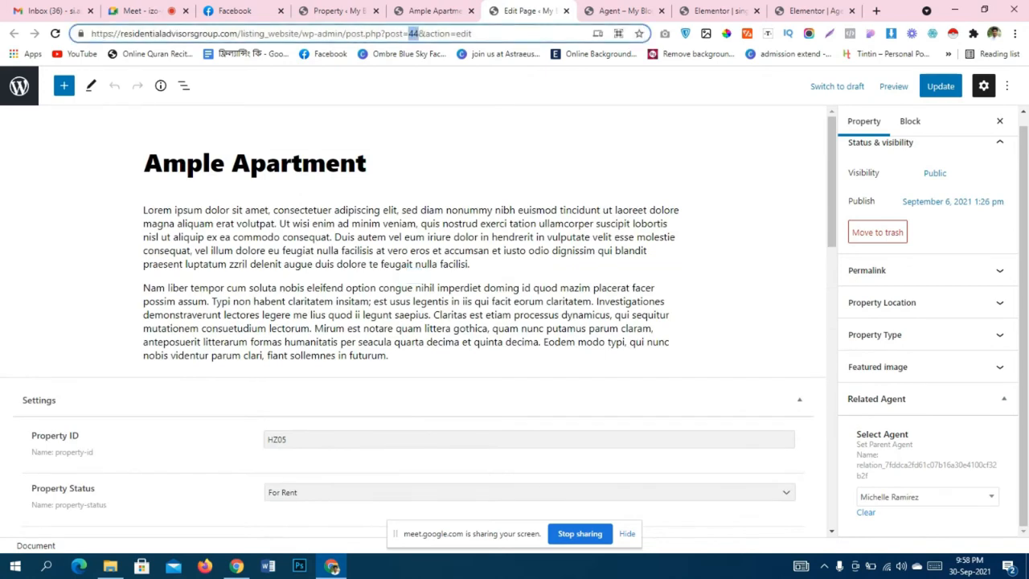
key(ctrl+plus)
key(ctrl+plus)
key(ctrl+plus)
key(ctrl+plus)
key(ctrl+plus)
key(ctrl+plus)
key(ctrl+plus)
key(ctrl+plus)
key(ctrl+plus)
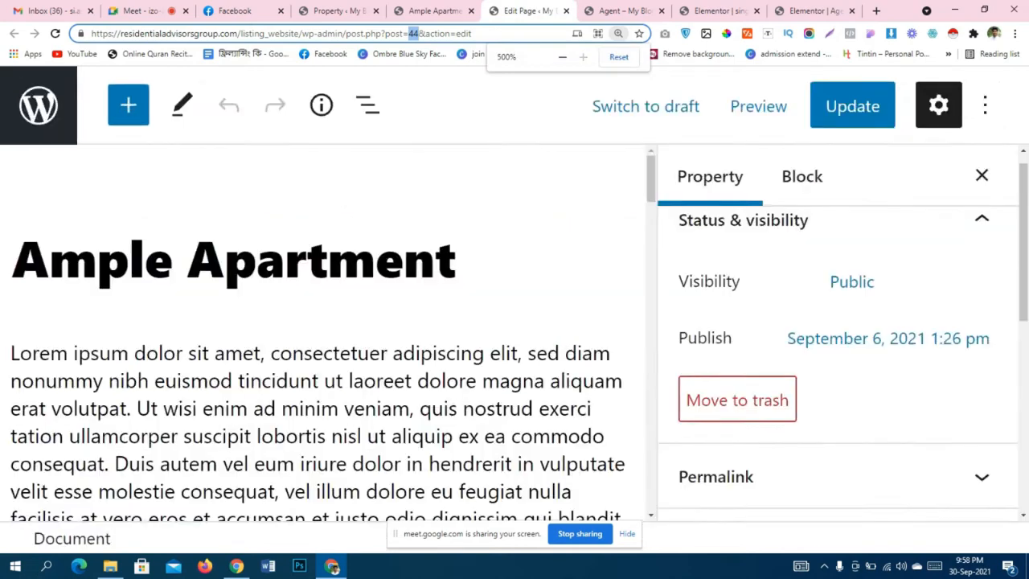
key(ctrl+minus)
key(ctrl+minus)
key(ctrl+minus)
key(ctrl+minus)
key(ctrl+minus)
key(ctrl+minus)
key(ctrl+minus)
key(ctrl+minus)
key(ctrl+minus)
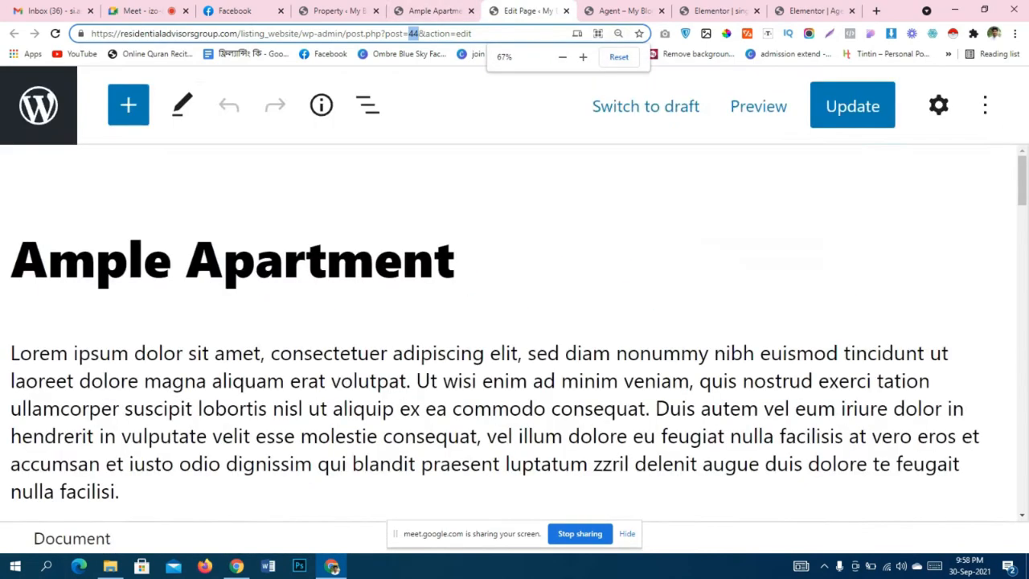
click(414, 33)
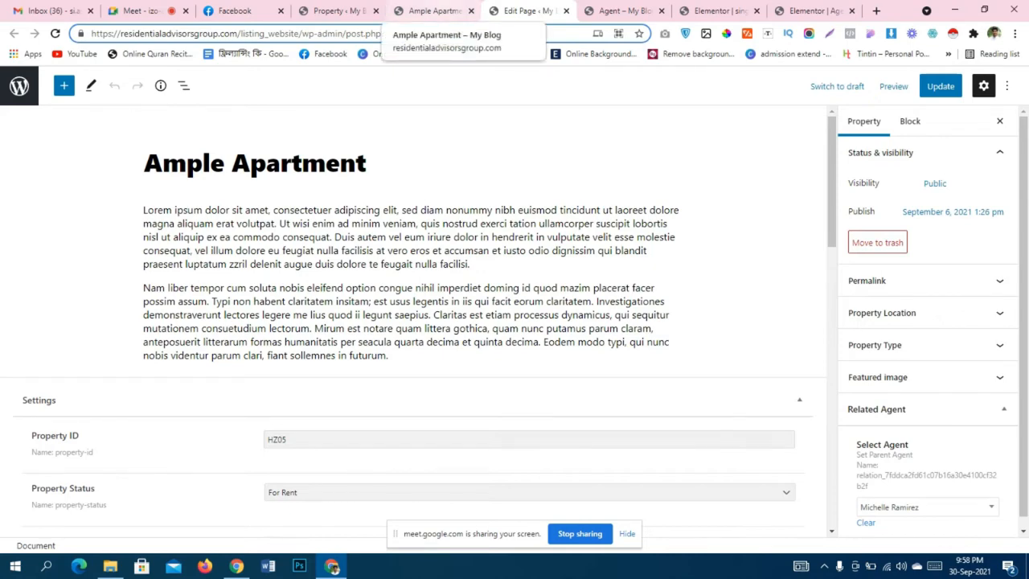
Return to the single agent template and set the Listing Grid query's Include posts by IDs to %related_children_from.
click(435, 11)
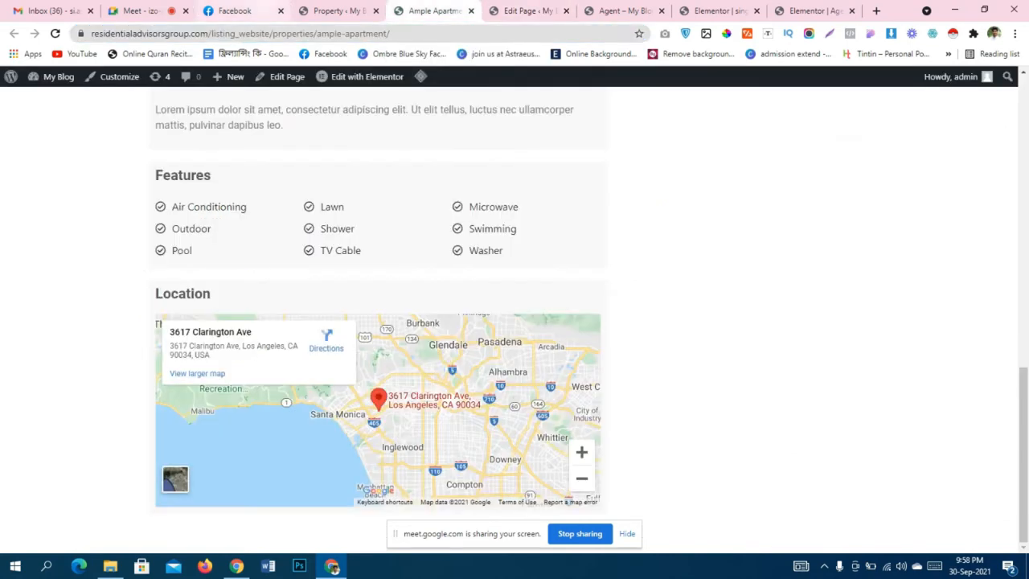
click(241, 11)
click(624, 11)
click(531, 11)
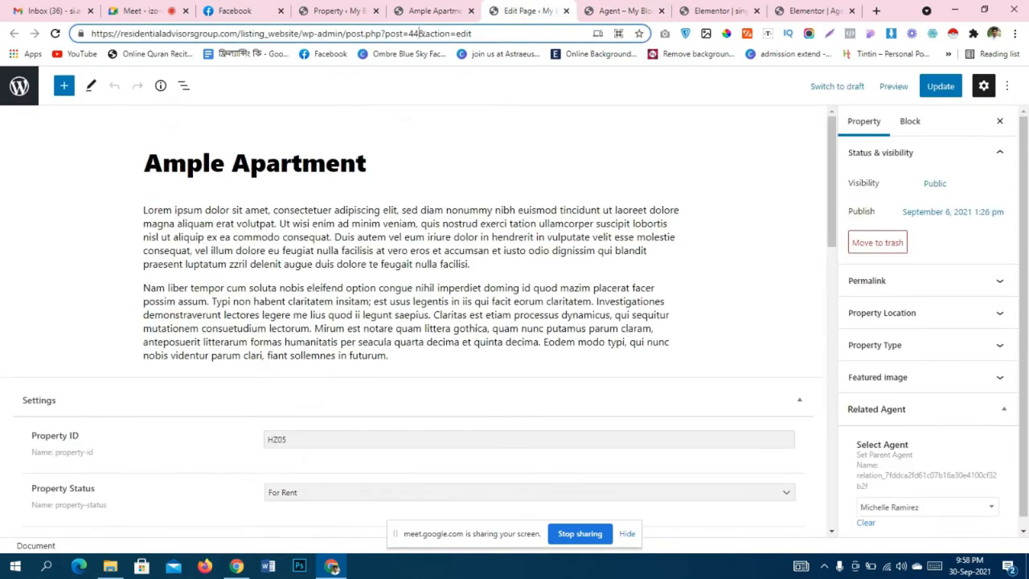
click(814, 11)
click(719, 11)
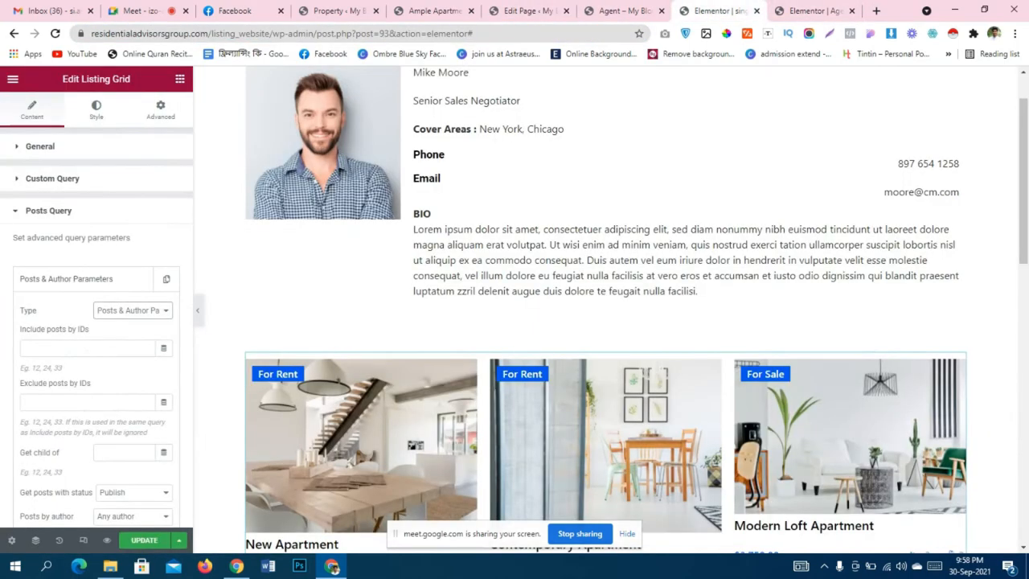
click(87, 349)
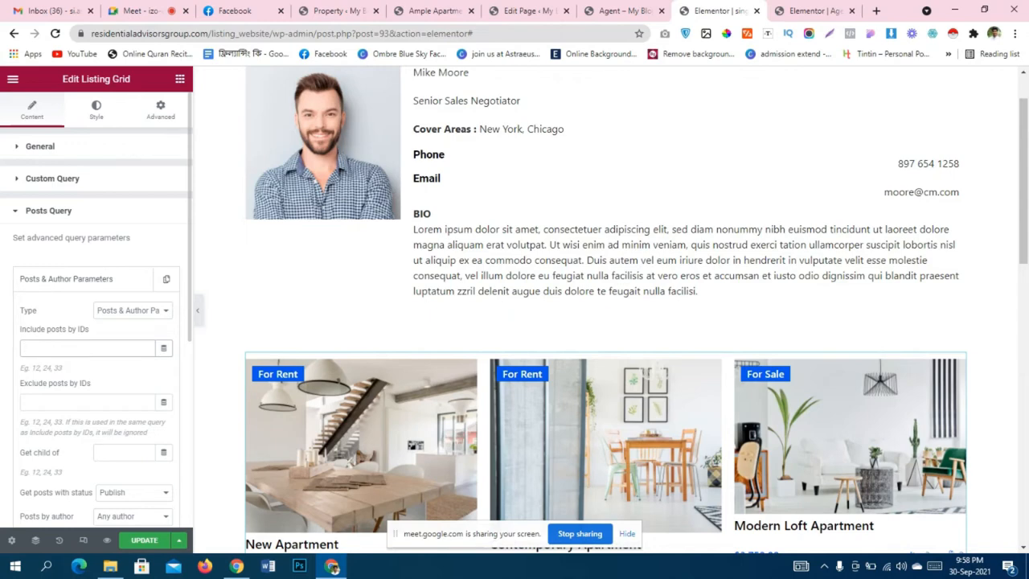
text(93)
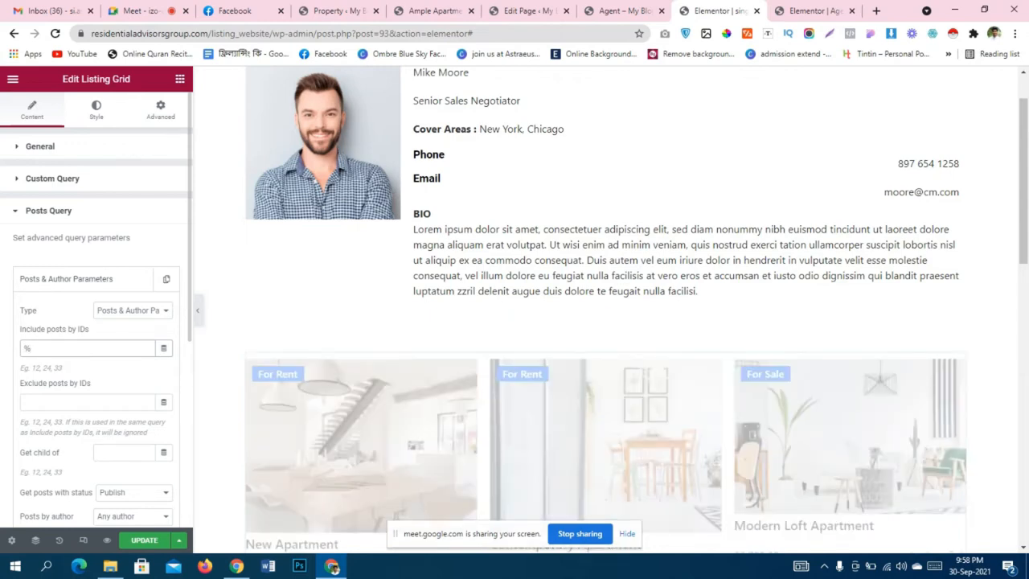
text(re)
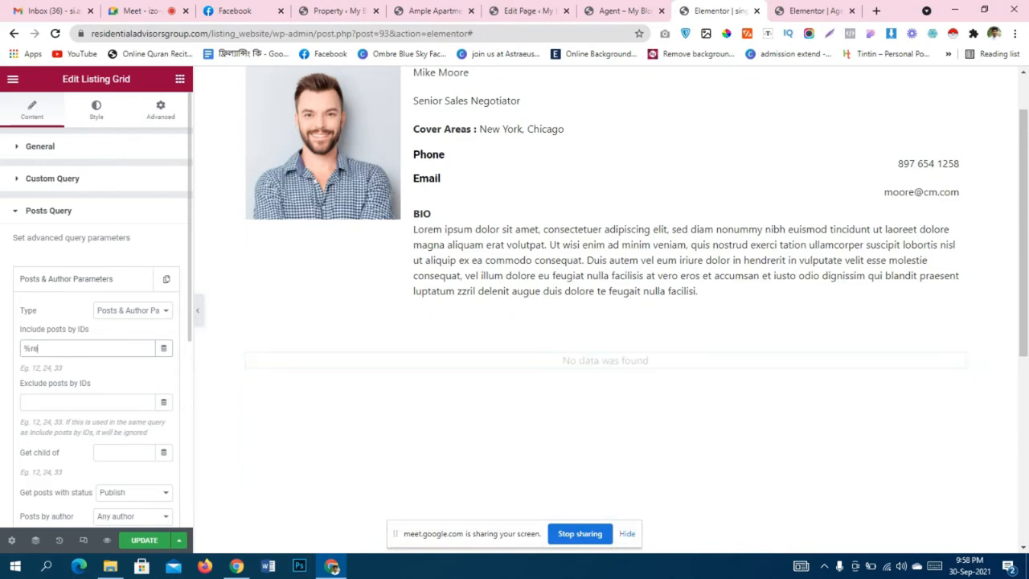
text(lated)
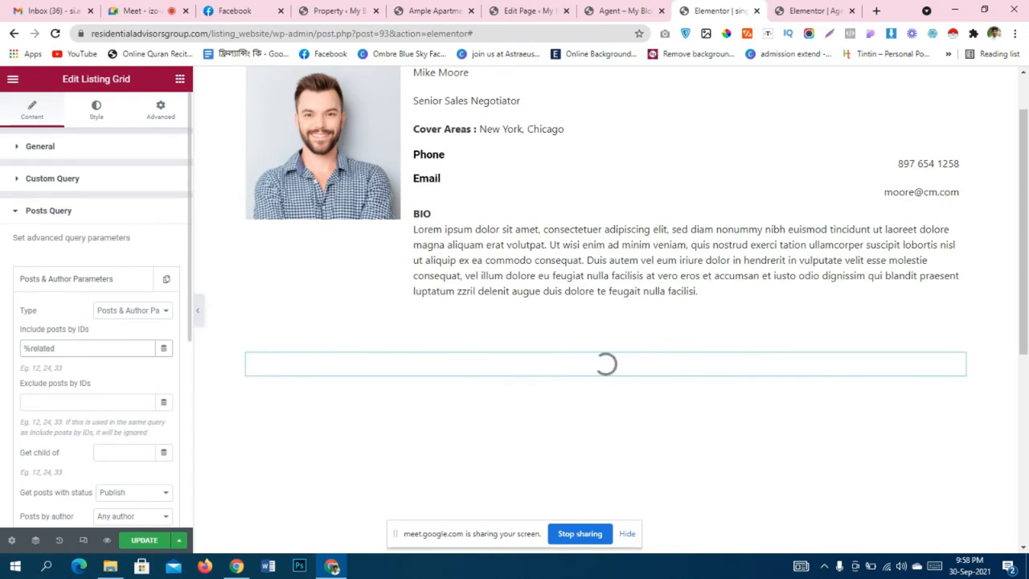
text(_c)
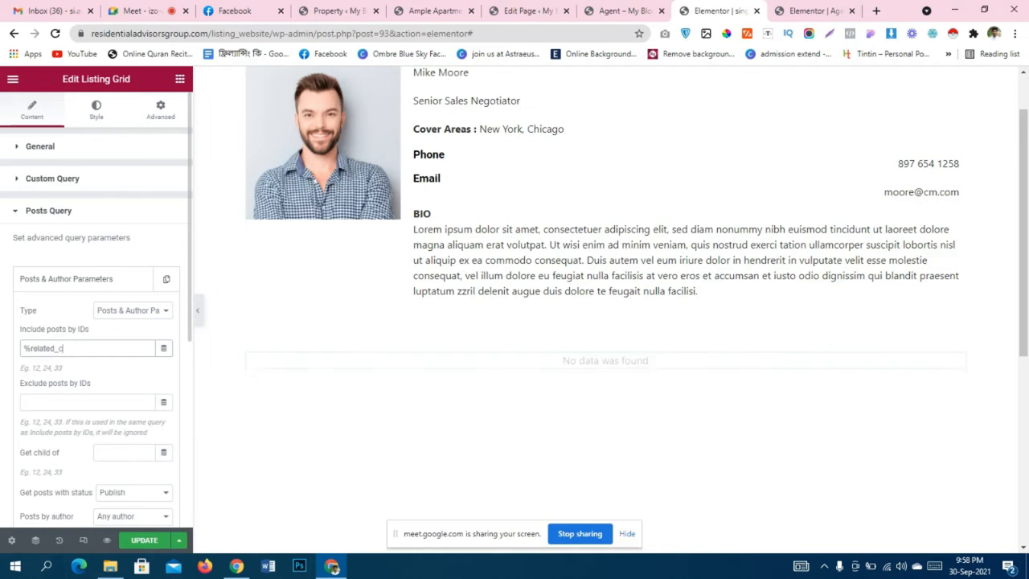
text(hildren)
text(_)
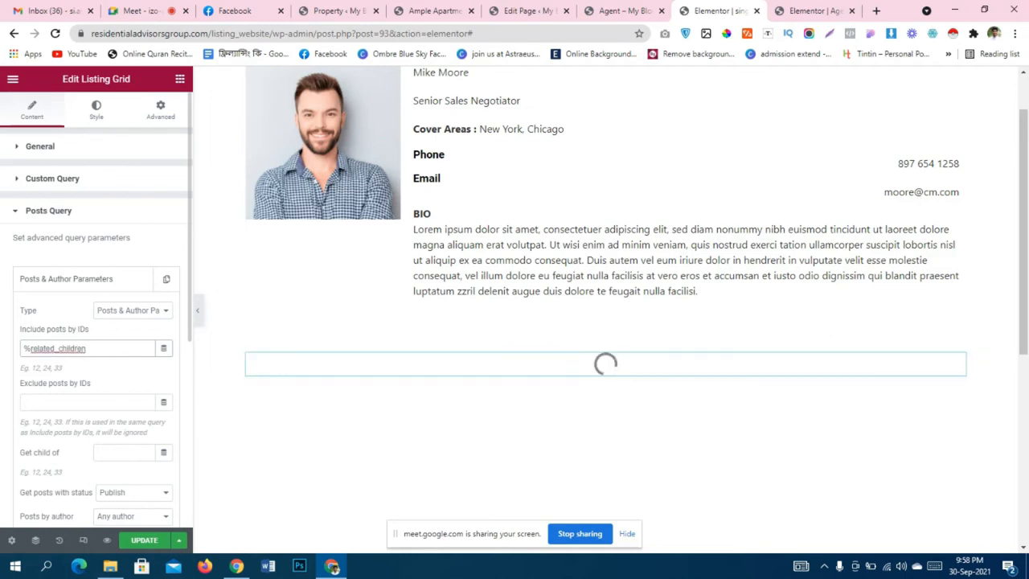
text(from)
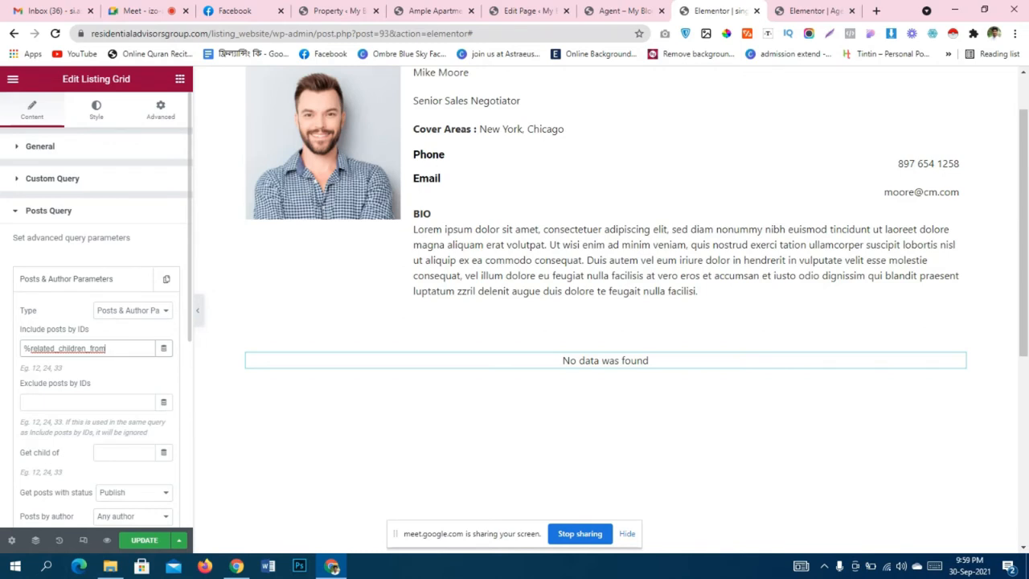
click(141, 11)
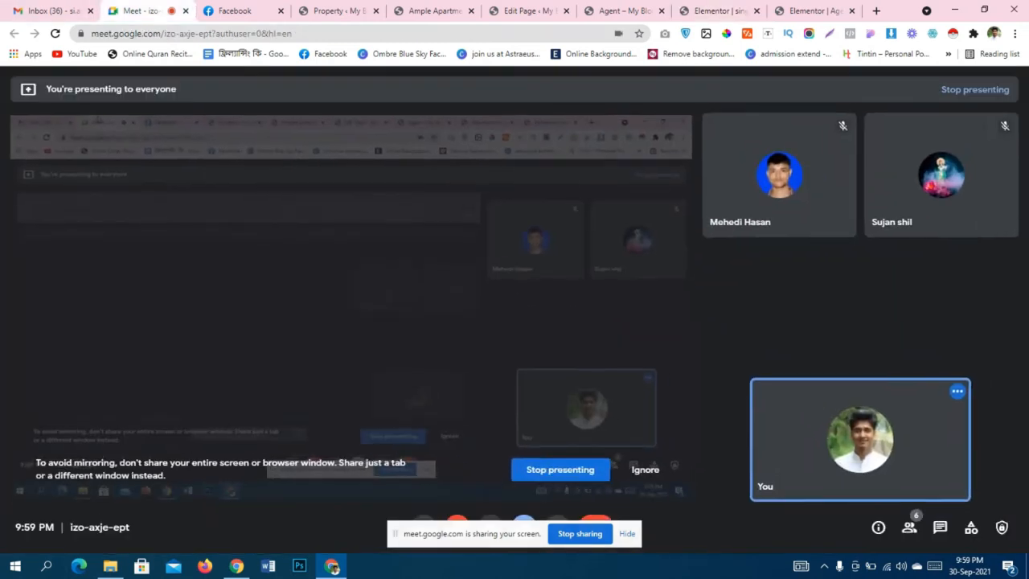
click(620, 11)
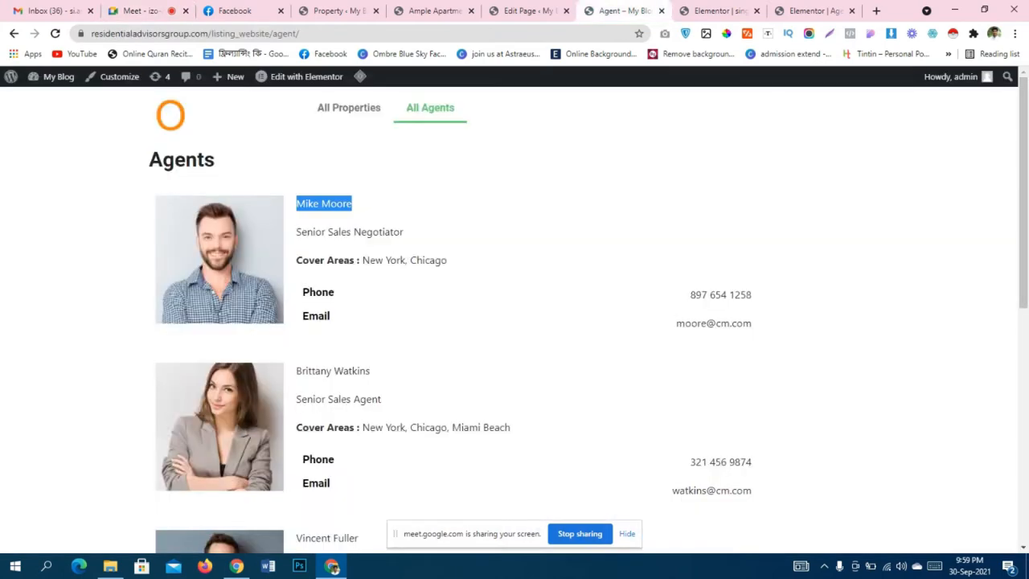
click(628, 534)
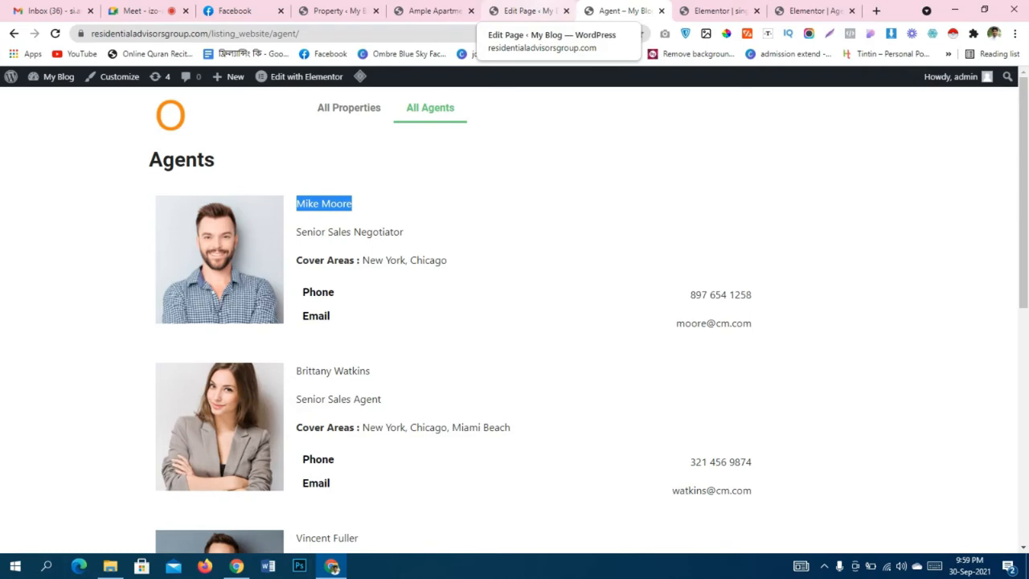
click(527, 11)
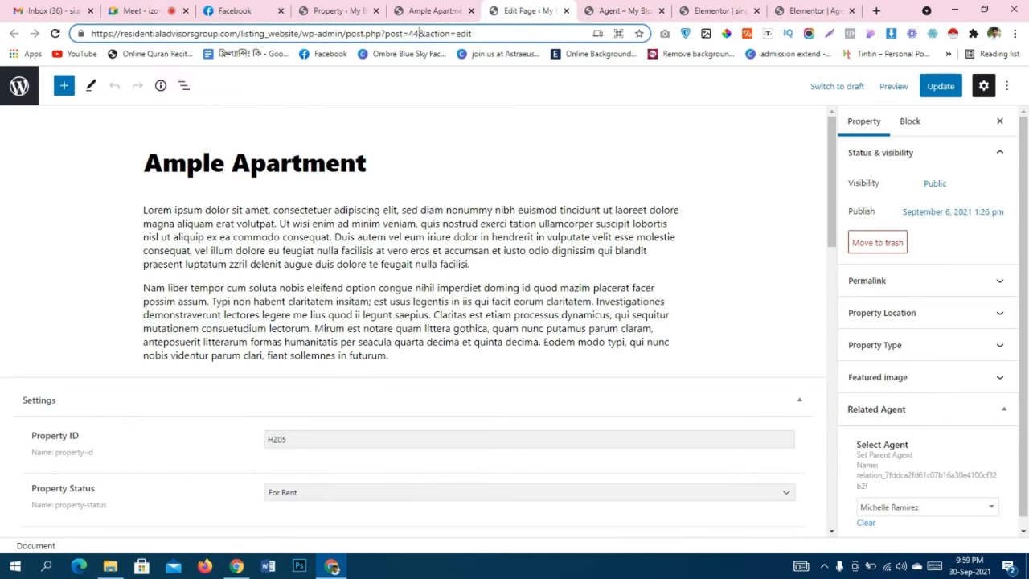
click(432, 10)
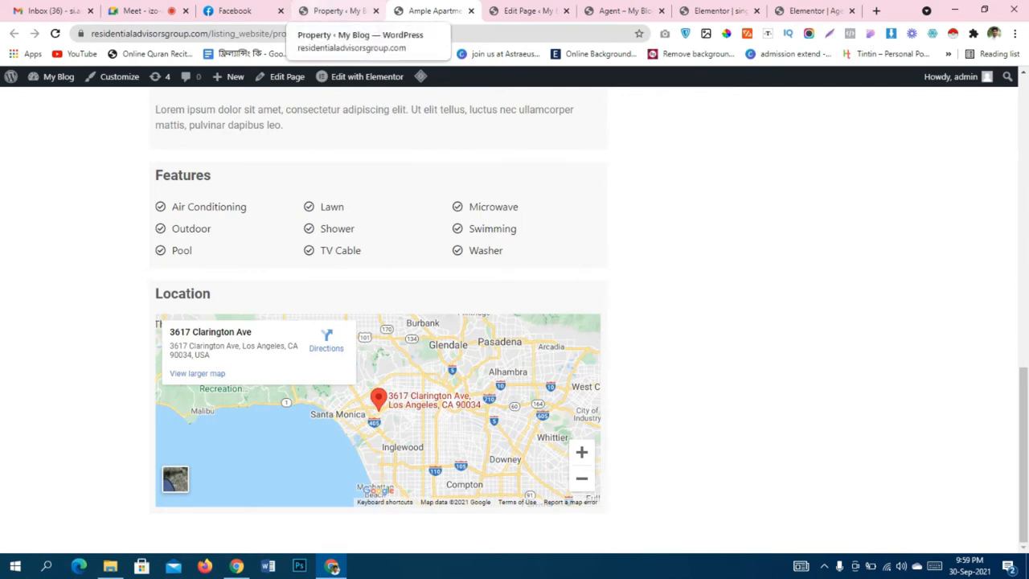
Return to the single agent template and append a | separator to the %related_children_from macro in Include posts by IDs.
click(712, 11)
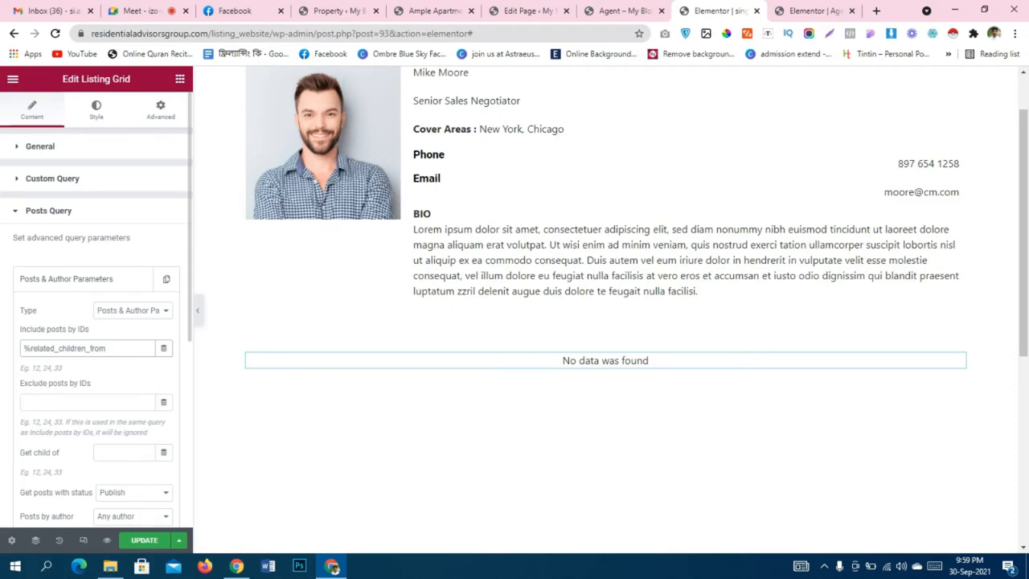
drag(107, 349, 22, 348)
click(67, 348)
text(|)
text(|)
Open JetEngine's listing items in the dashboard and copy the post type name Property from the Property Listing row.
click(339, 12)
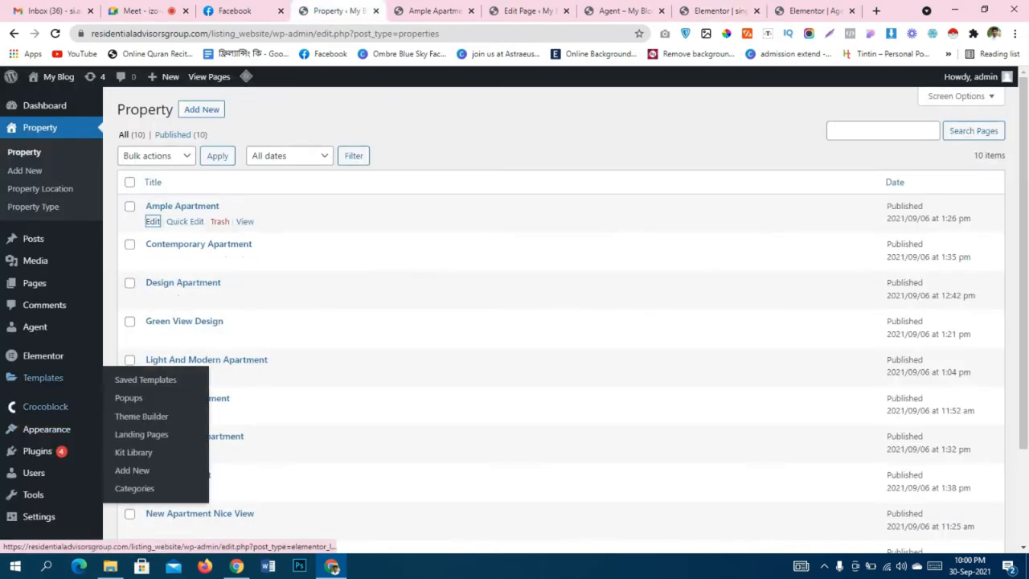
scroll(36, 410, down, 1)
scroll(37, 413, down, 1)
mouse_move(42, 489)
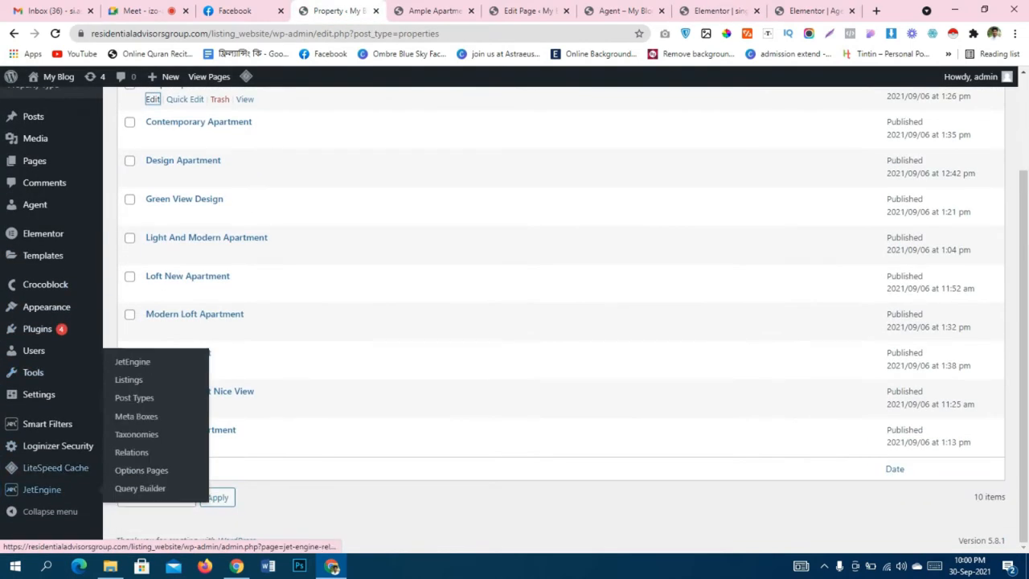
click(129, 380)
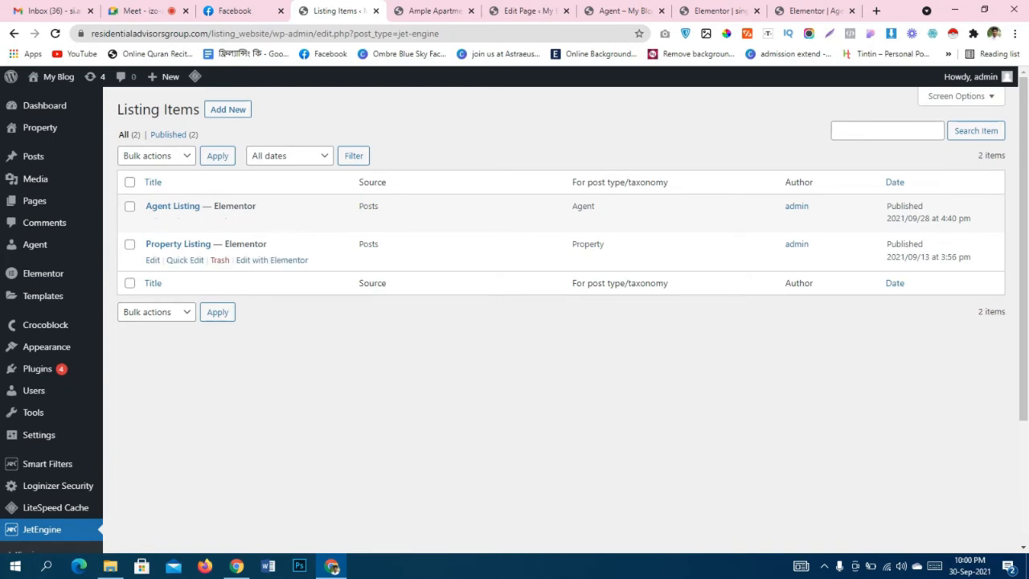
drag(571, 244, 605, 243)
key(ctrl+c)
Complete the template's Include posts by IDs macro as %related_children_from|Property%.
click(718, 10)
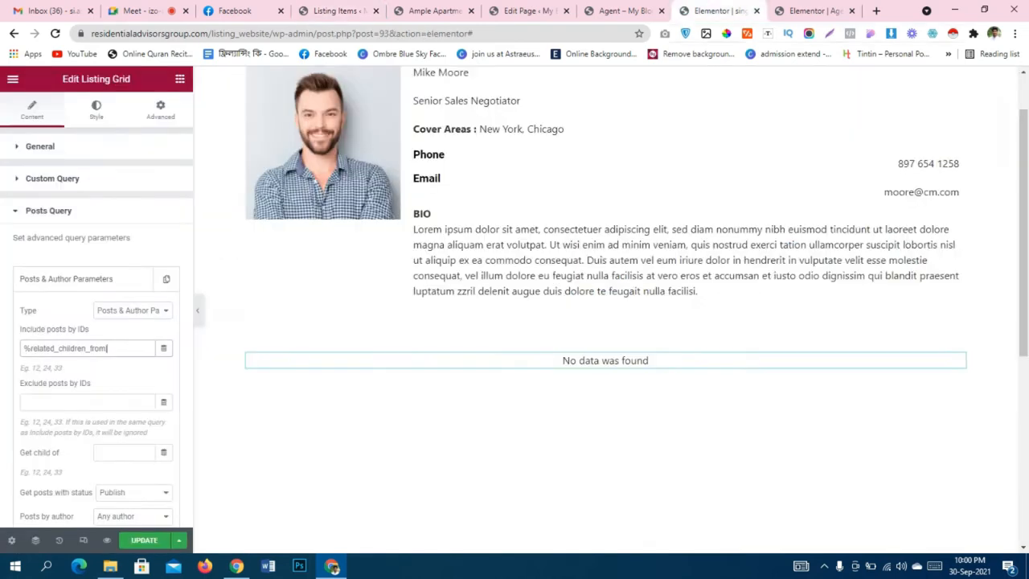
key(ctrl+v)
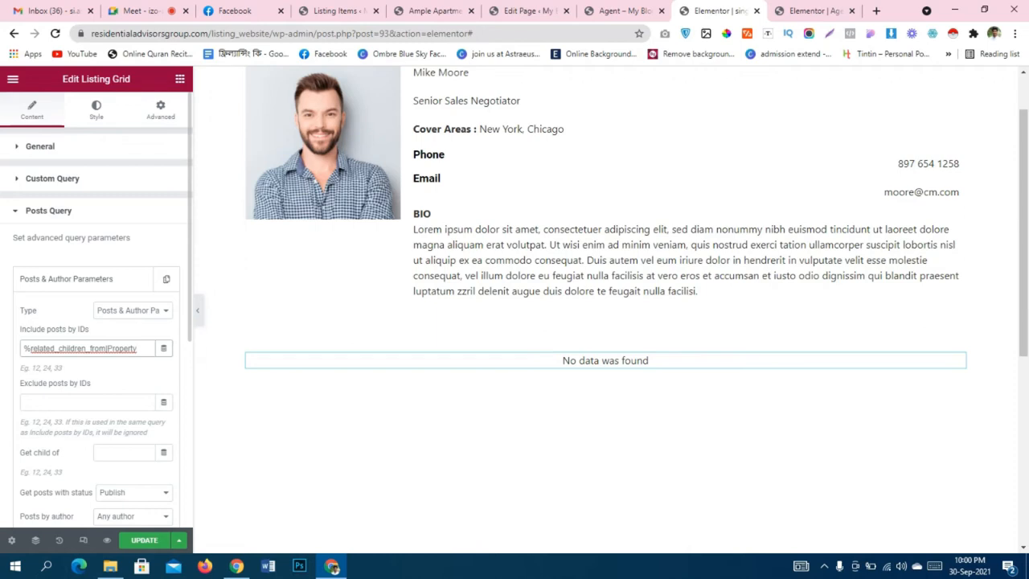
text(%)
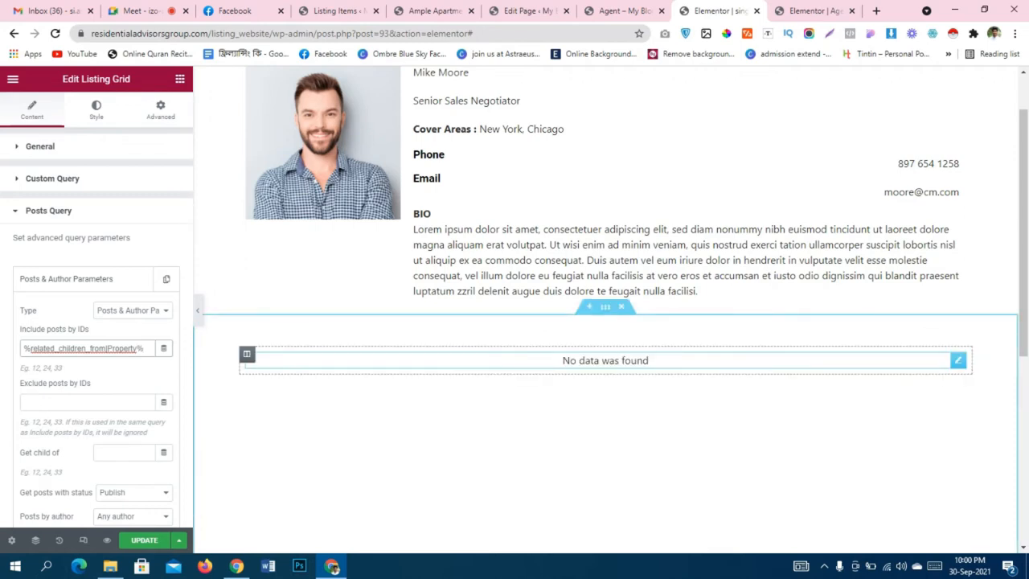
scroll(606, 322, down, 1)
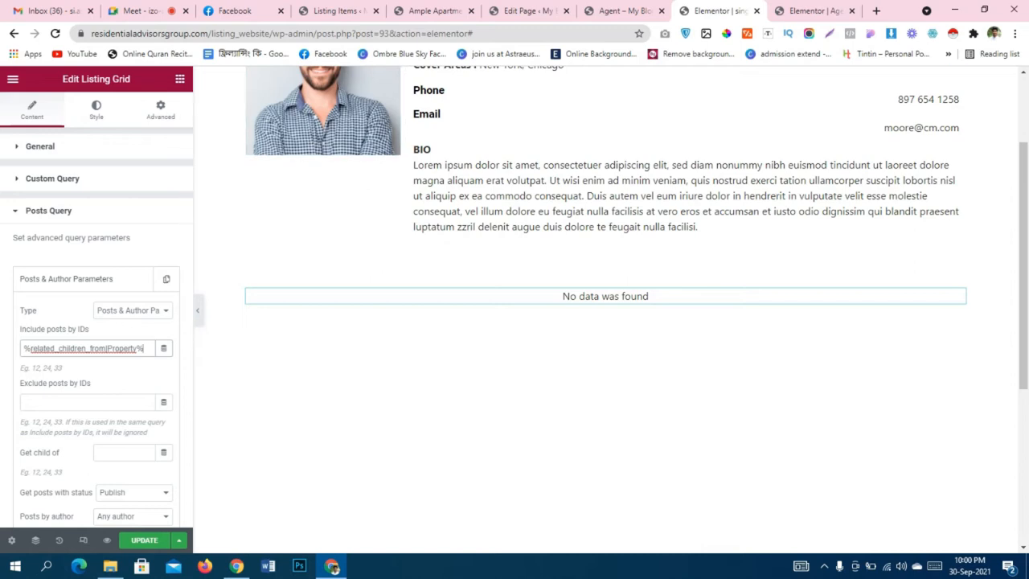
Look through JetEngine's listing items, custom taxonomies and post types in the dashboard.
click(435, 11)
click(338, 10)
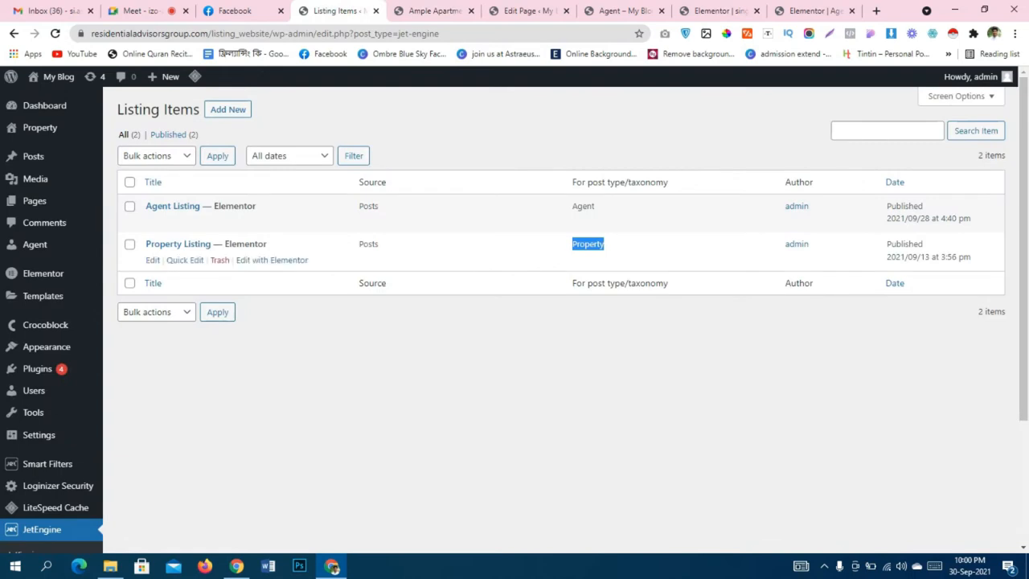
click(594, 248)
scroll(49, 402, down, 2)
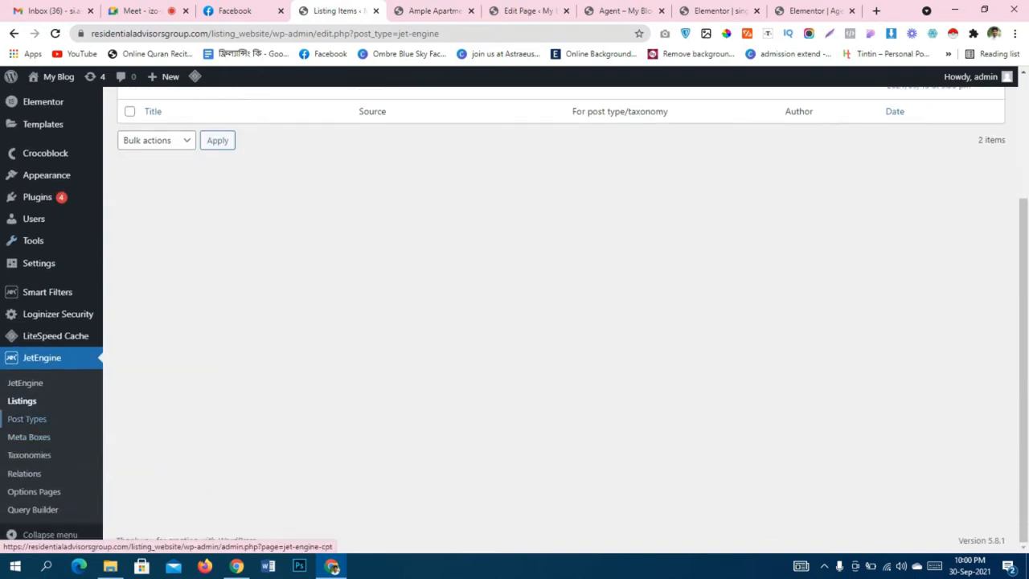
click(25, 383)
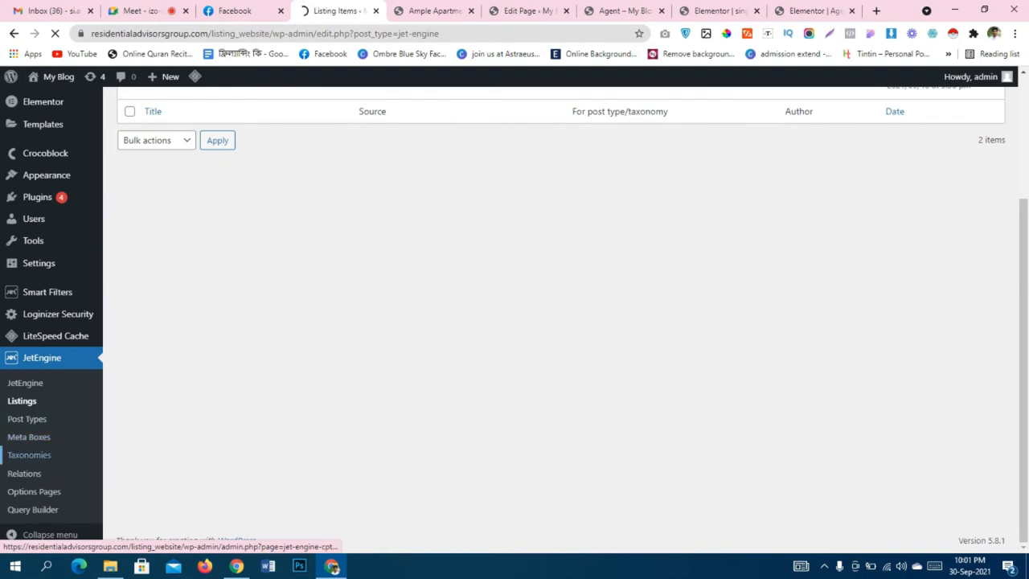
click(29, 455)
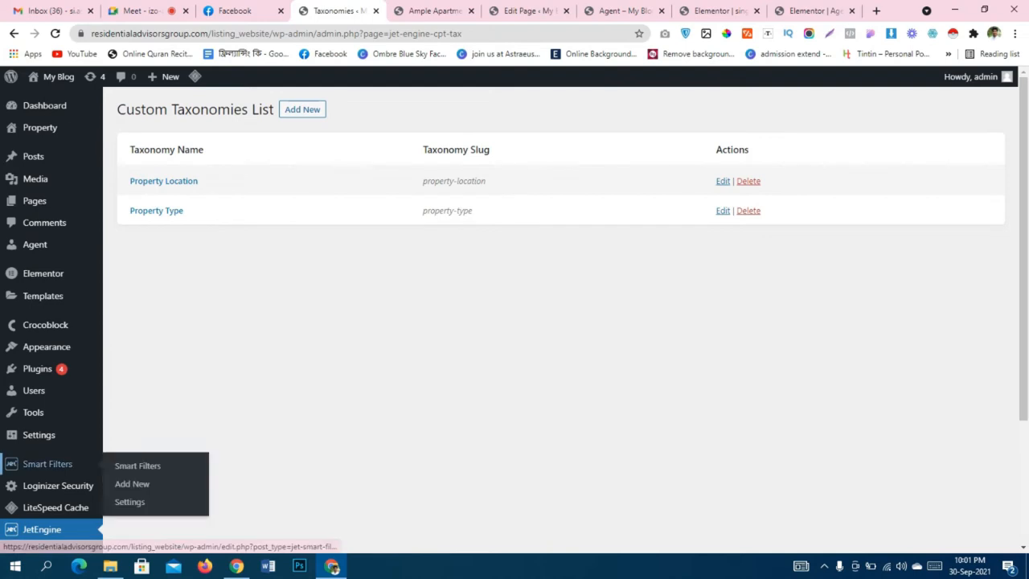
scroll(32, 450, down, 2)
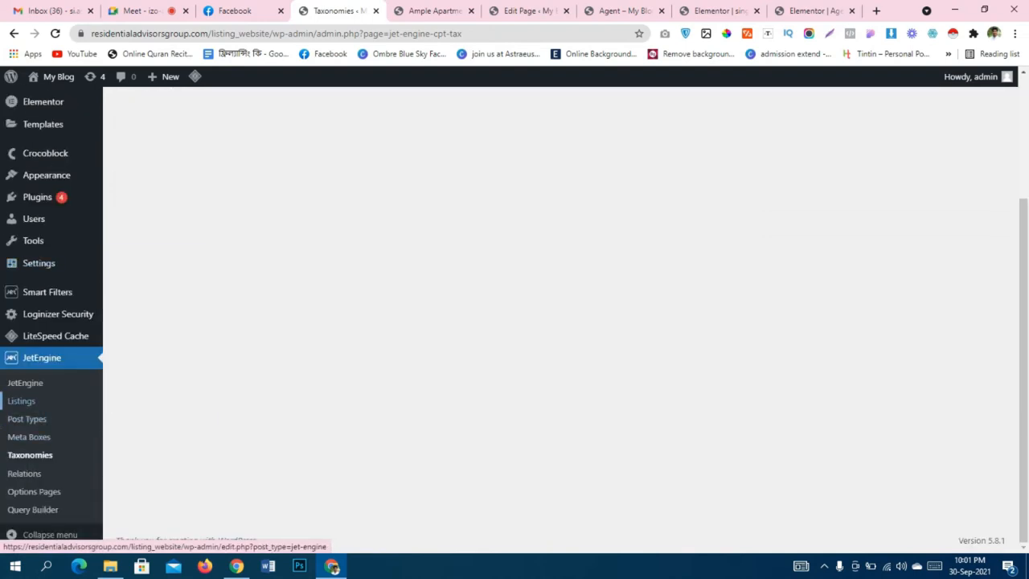
click(27, 419)
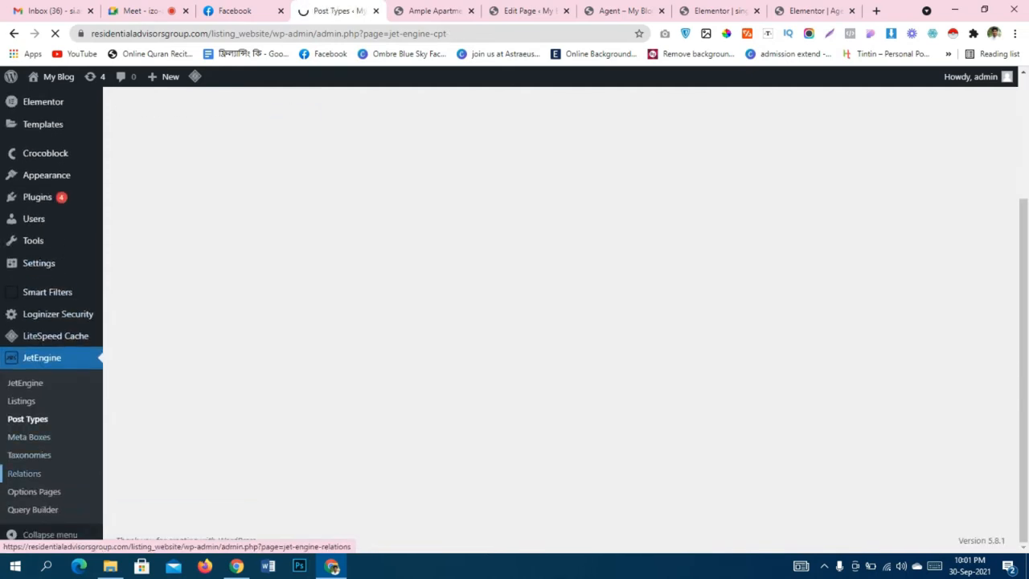
Open JetEngine's posts relations and start editing the Agent Property Relationship.
click(25, 473)
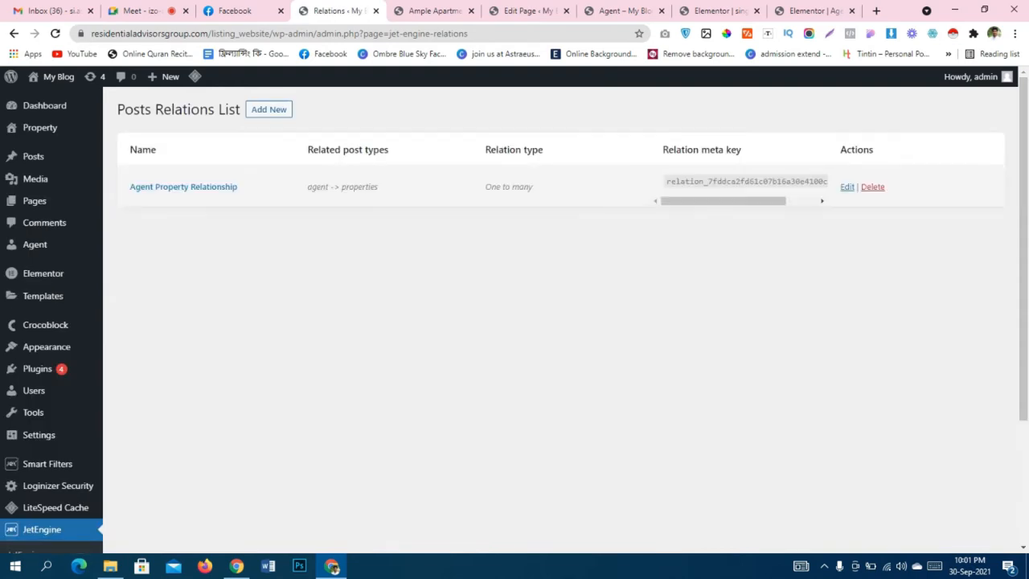
scroll(49, 466, down, 2)
scroll(50, 467, up, 2)
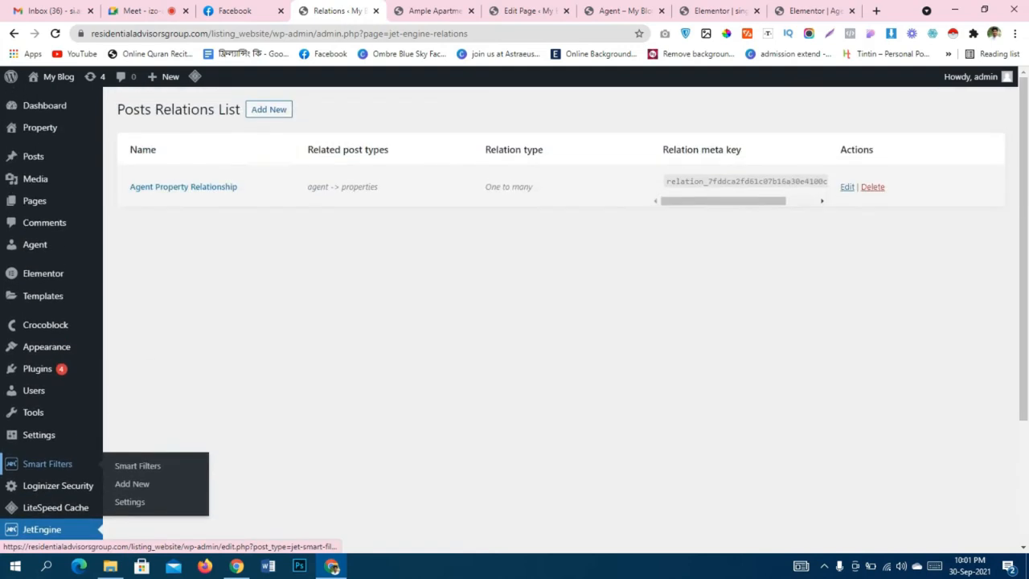
click(847, 186)
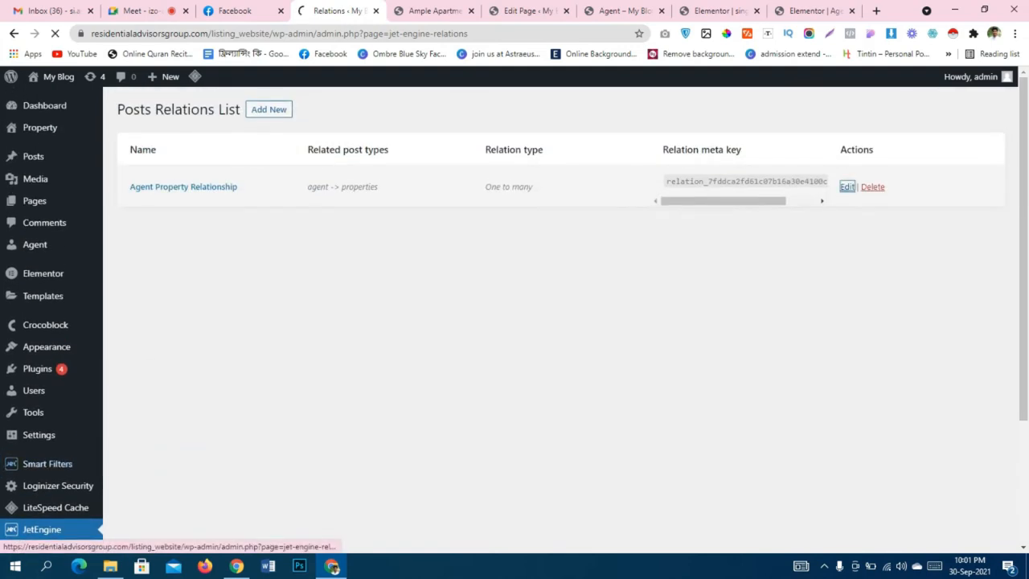
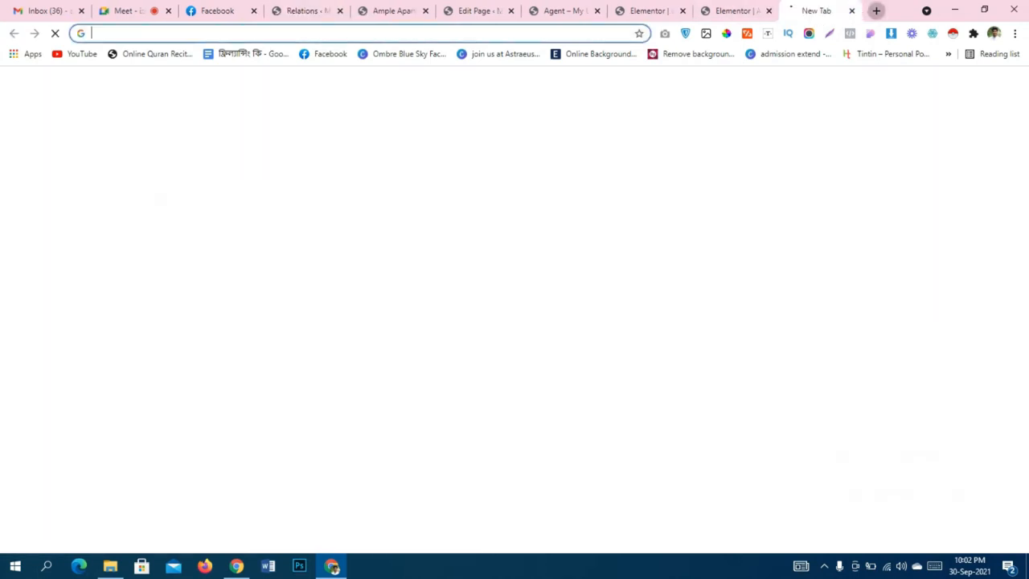
Look up jet engine macro in a new browser tab and open Crocoblock's JetEngine Macros Guide.
click(877, 10)
text(jet en)
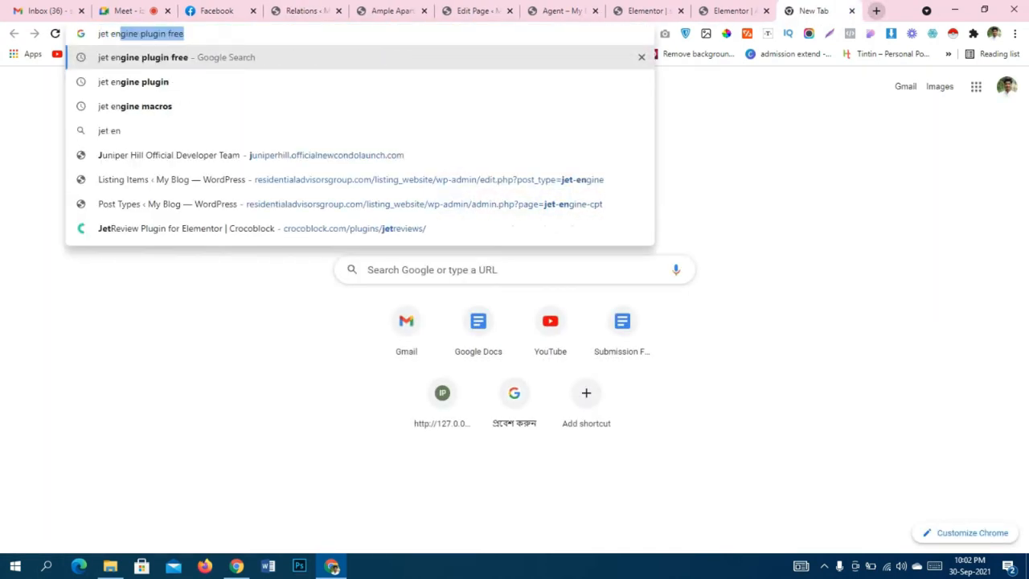
text(gine )
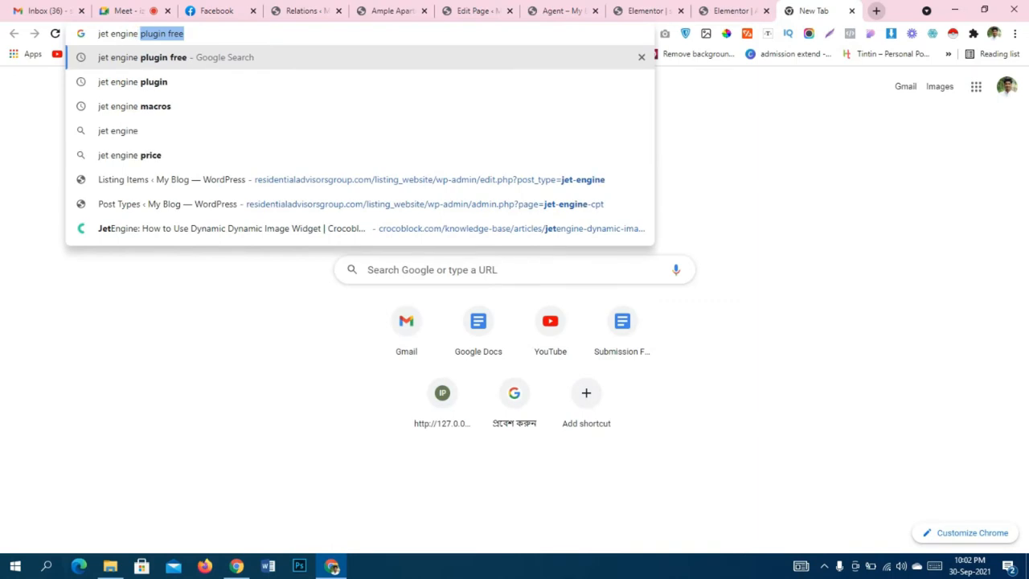
text(macro)
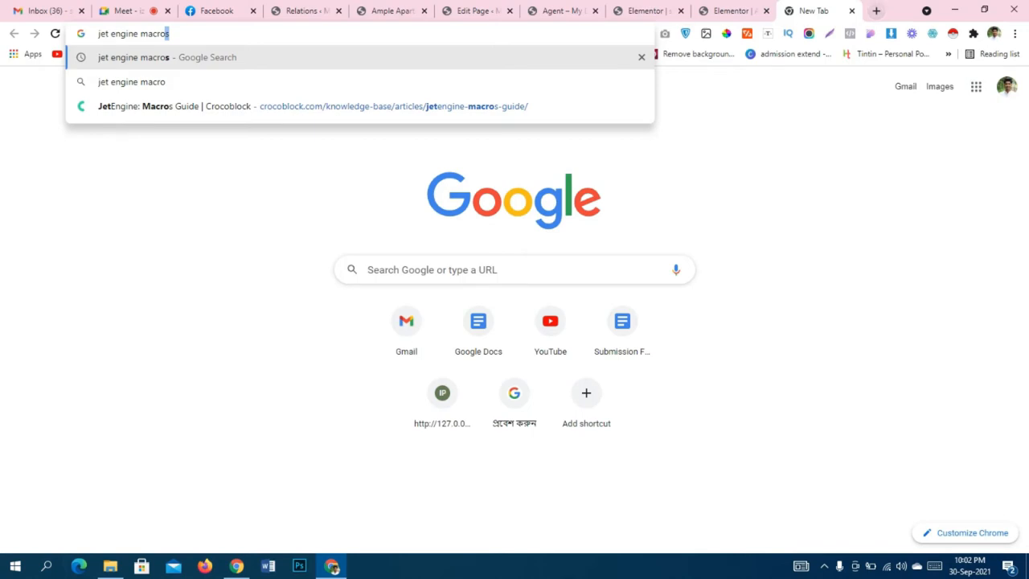
click(313, 105)
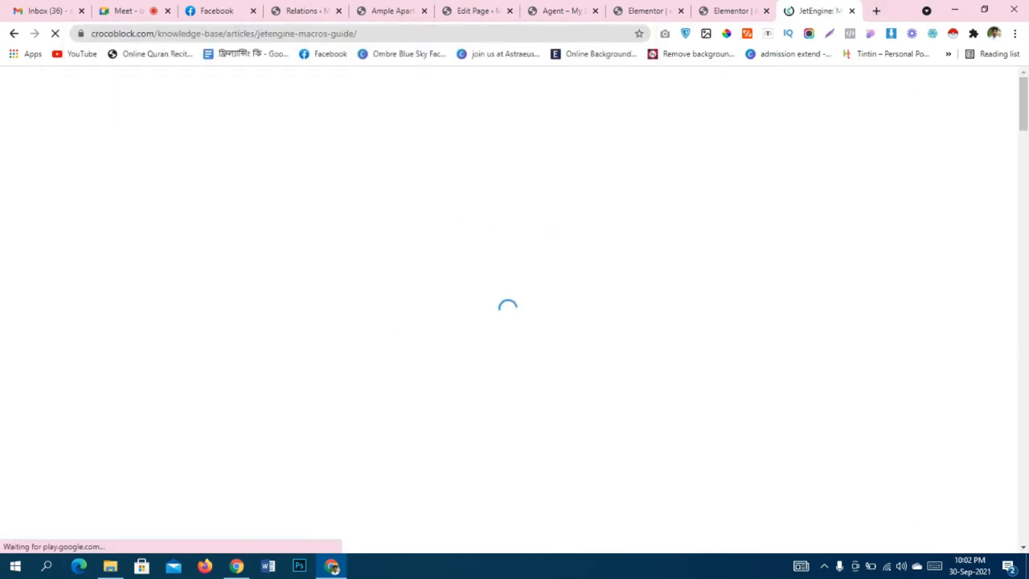
Find the Macros for Relations section of the guide and copy the macro %related_children_from|post-type-slug%.
scroll(506, 306, down, 10)
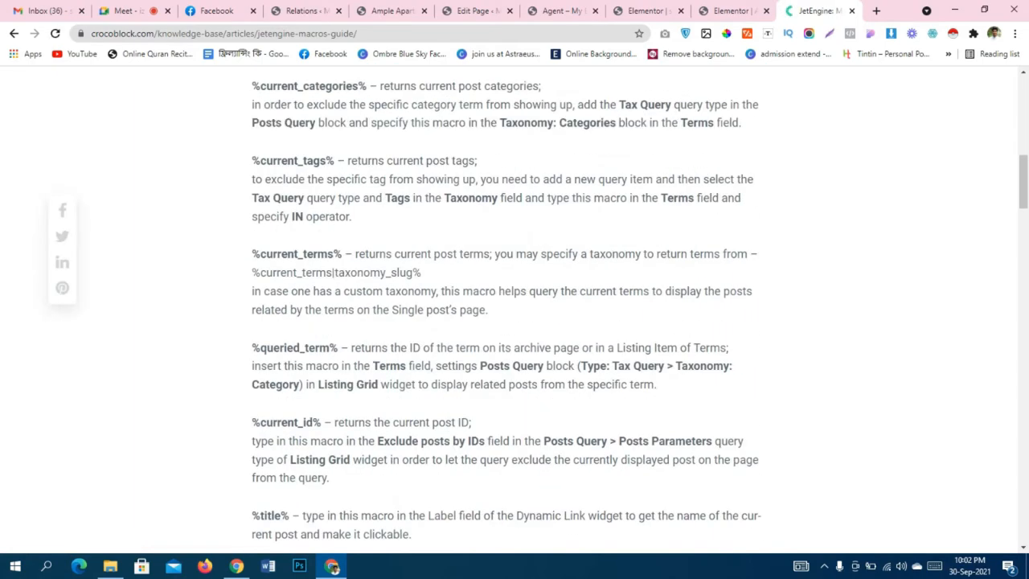
scroll(507, 305, down, 2)
scroll(507, 305, up, 3)
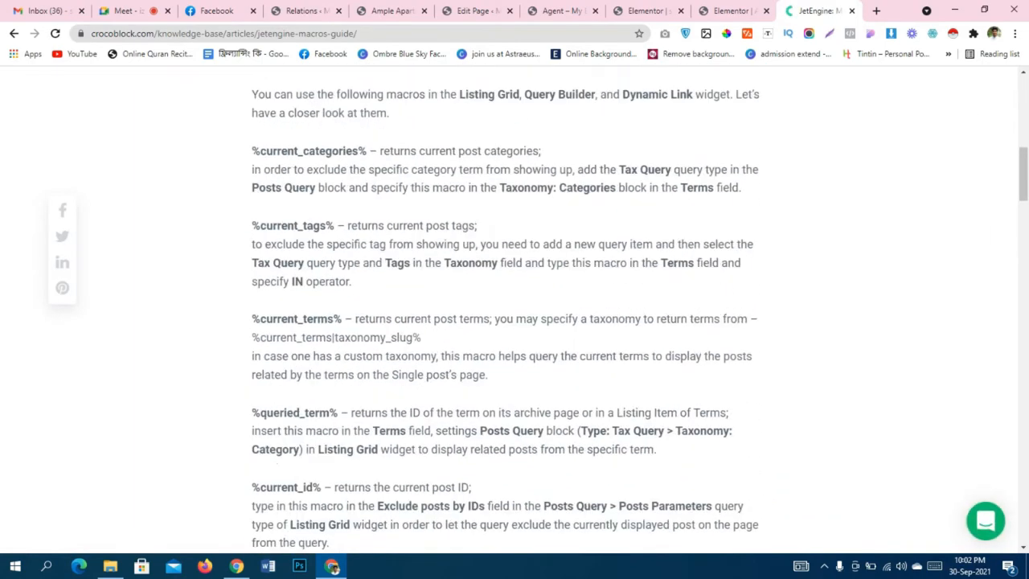
scroll(506, 306, up, 2)
scroll(506, 306, down, 2)
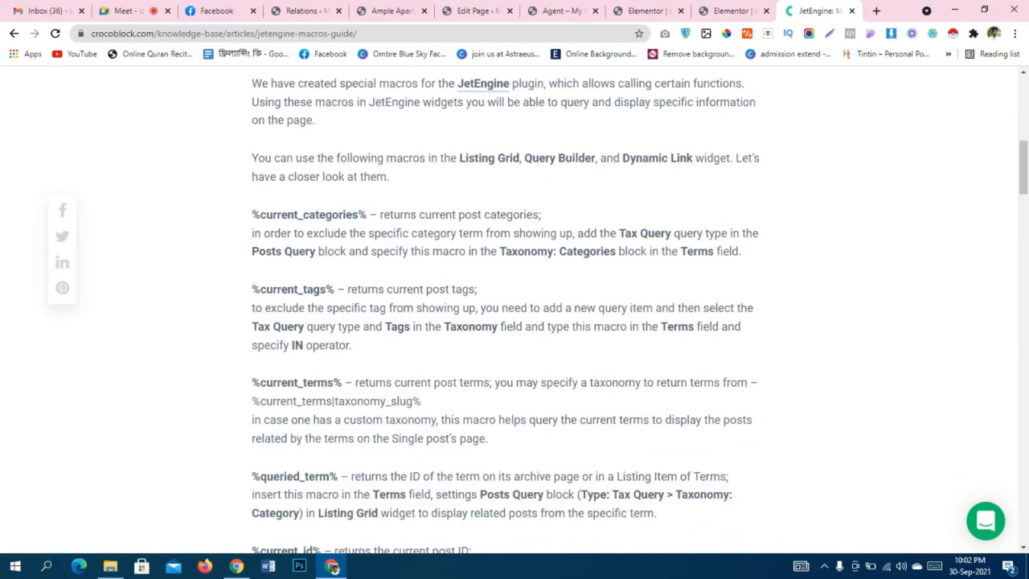
scroll(507, 305, down, 7)
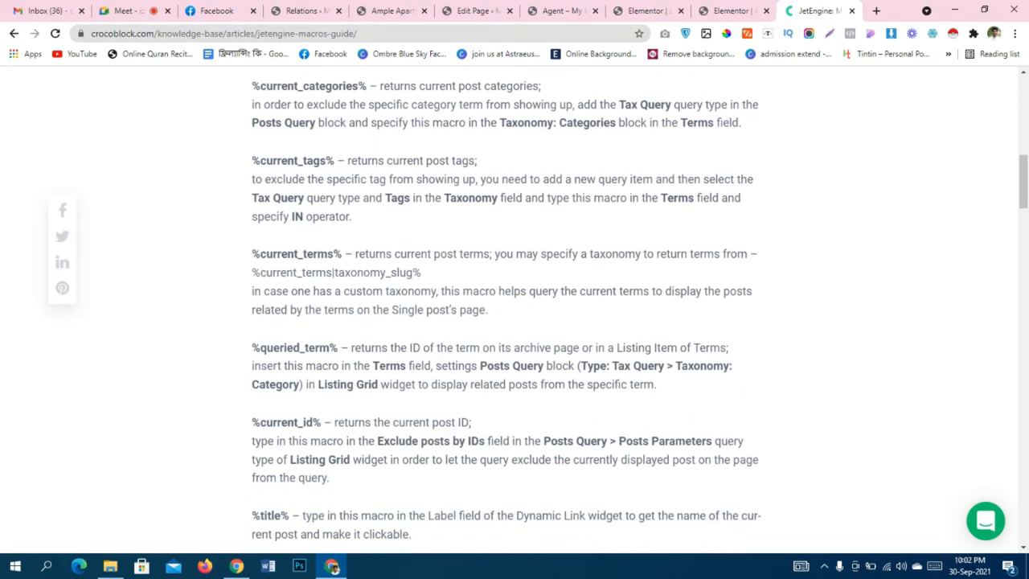
scroll(507, 306, down, 6)
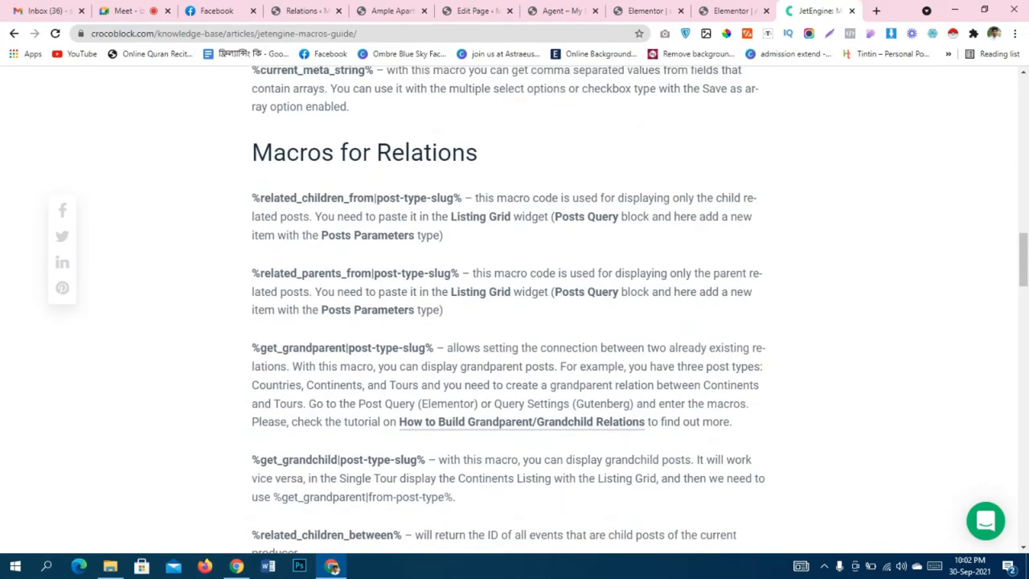
drag(252, 197, 462, 197)
key(ctrl+c)
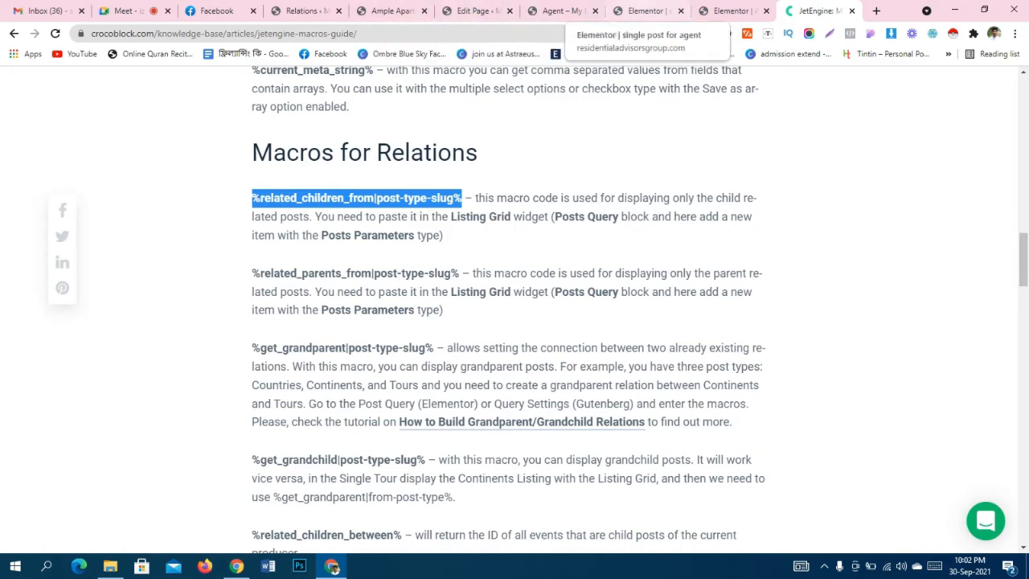
Switch to Google Meet, send ok in the in-call messages, and return to the macros guide.
click(728, 11)
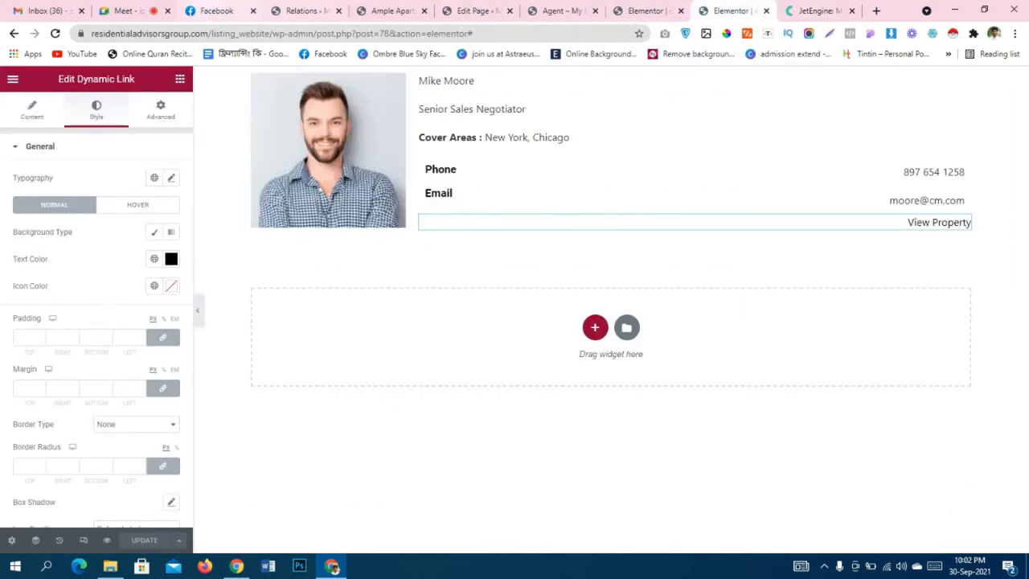
click(125, 10)
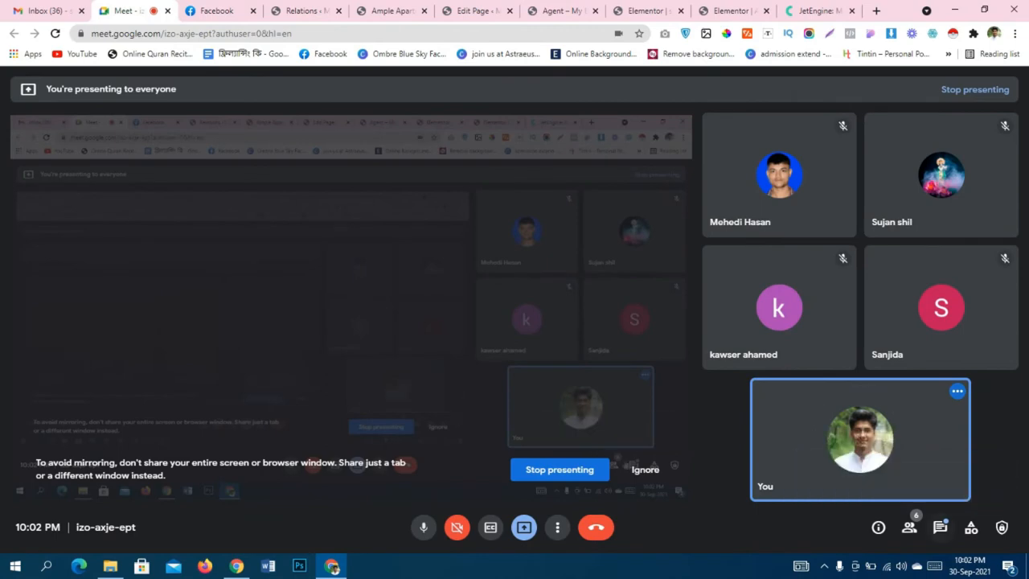
click(940, 527)
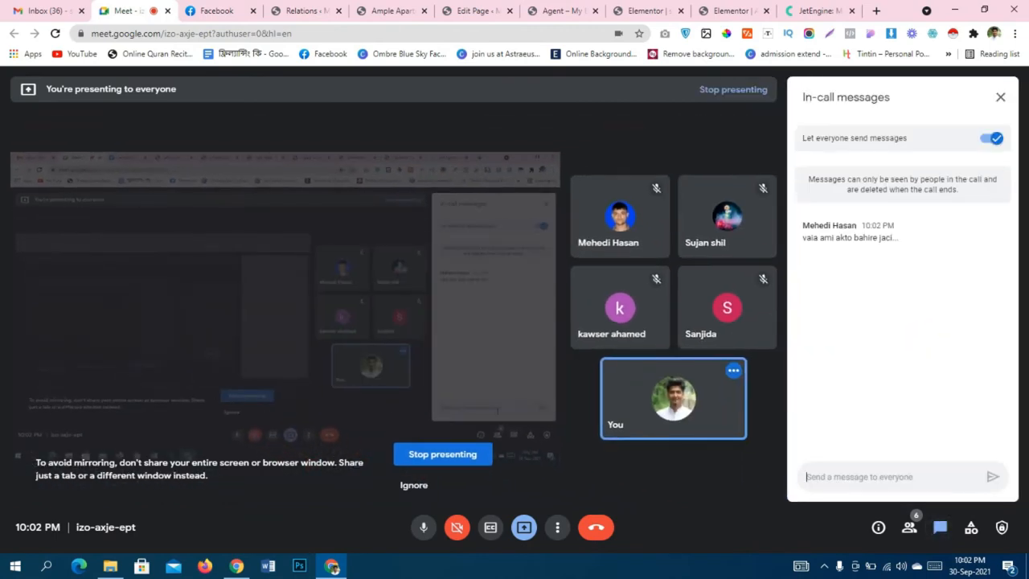
text(ok)
key(Return)
click(819, 11)
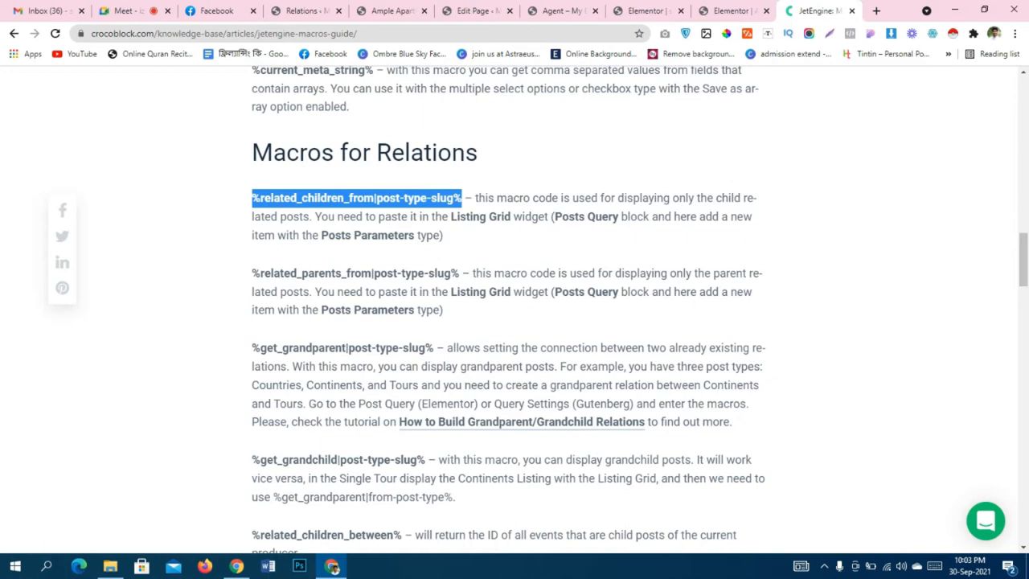
Replace the Listing Grid's Include posts by IDs value in the single agent template with %related_children_from|post-type-slug%.
click(643, 10)
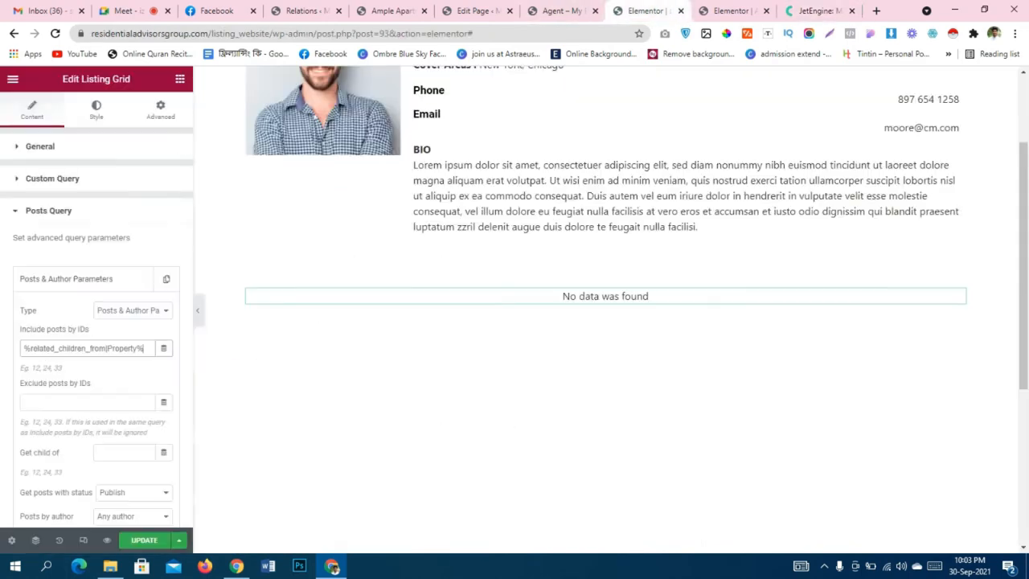
key(ctrl+a)
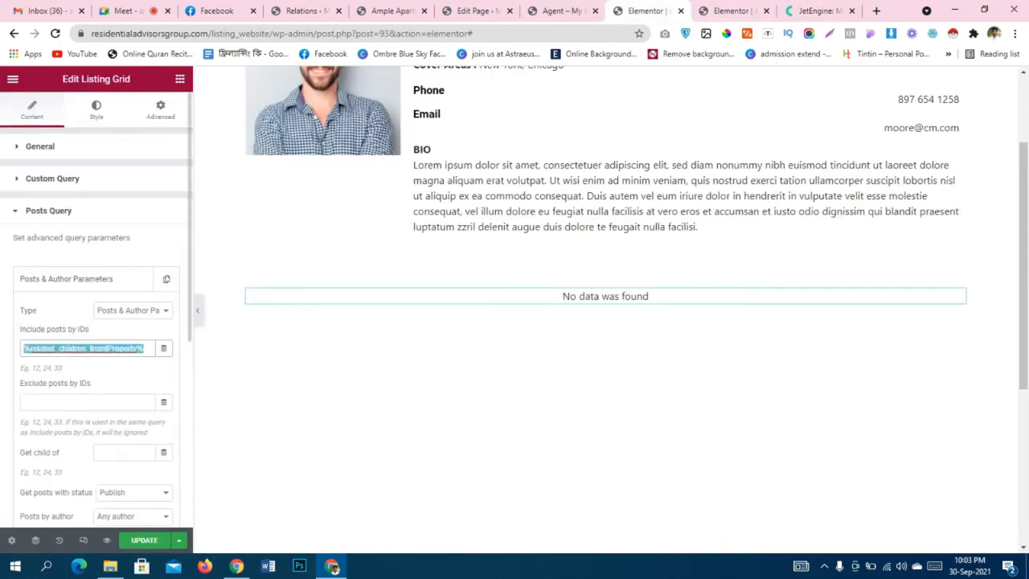
key(ctrl+v)
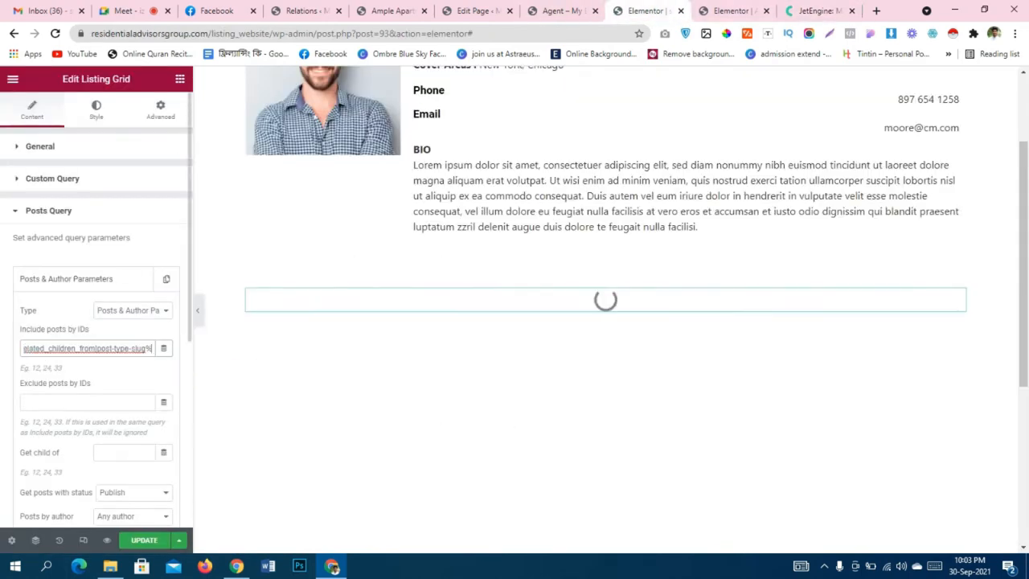
Open JetEngine's custom post types list in the WordPress admin and copy the Property post type's slug, properties.
click(567, 11)
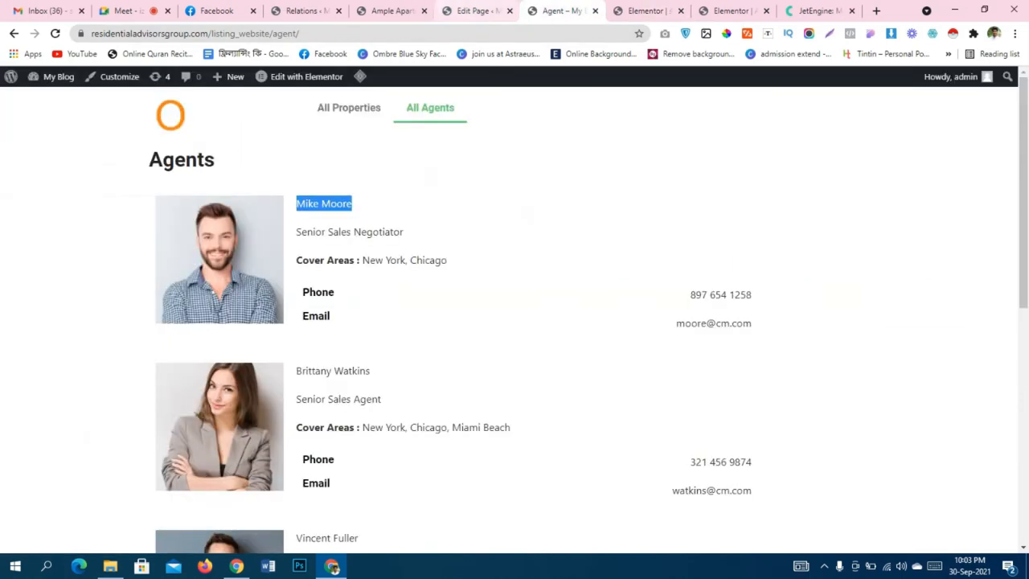
click(477, 11)
click(393, 10)
click(308, 10)
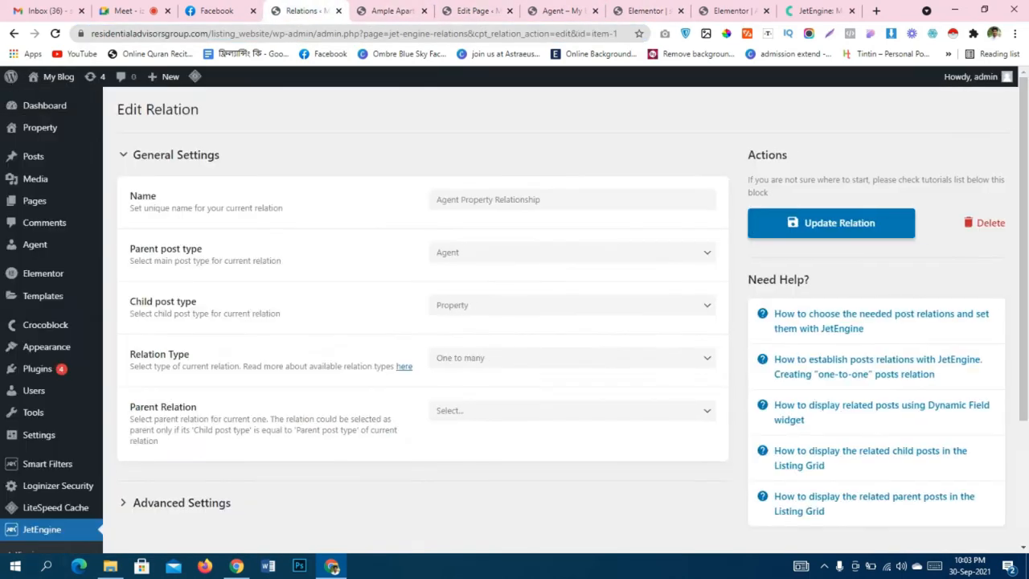
scroll(48, 386, down, 3)
click(20, 400)
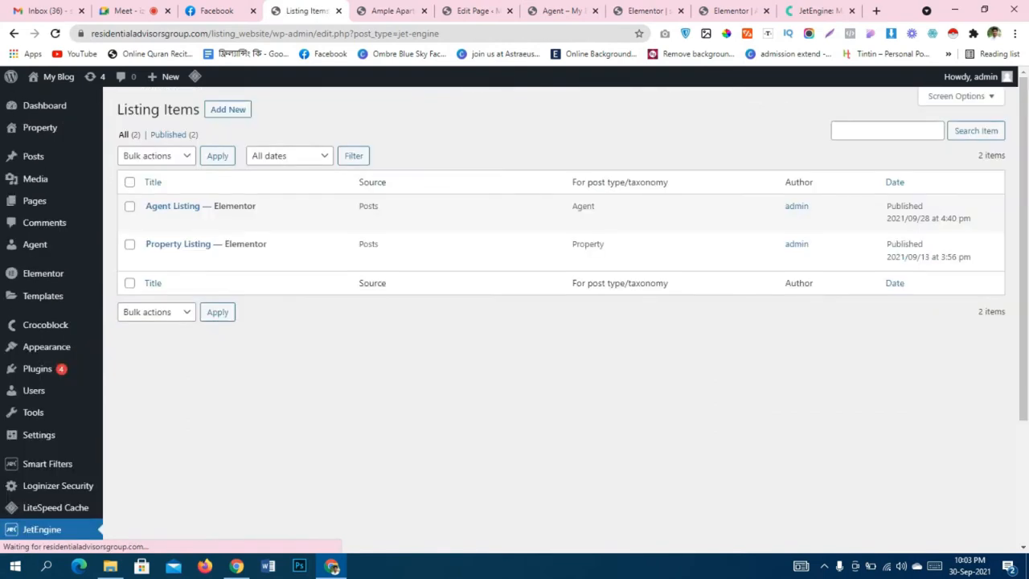
scroll(24, 401, down, 3)
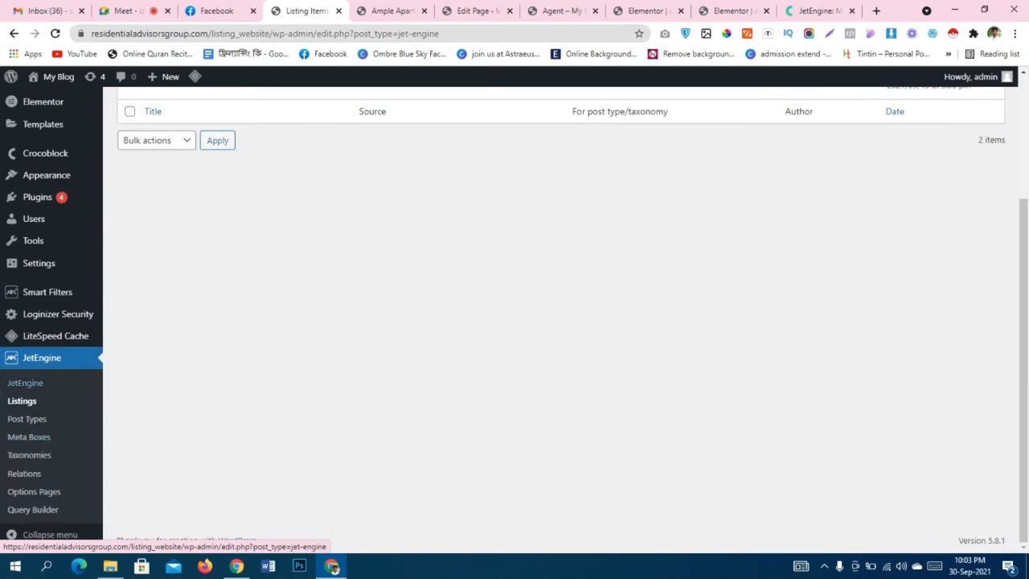
click(26, 418)
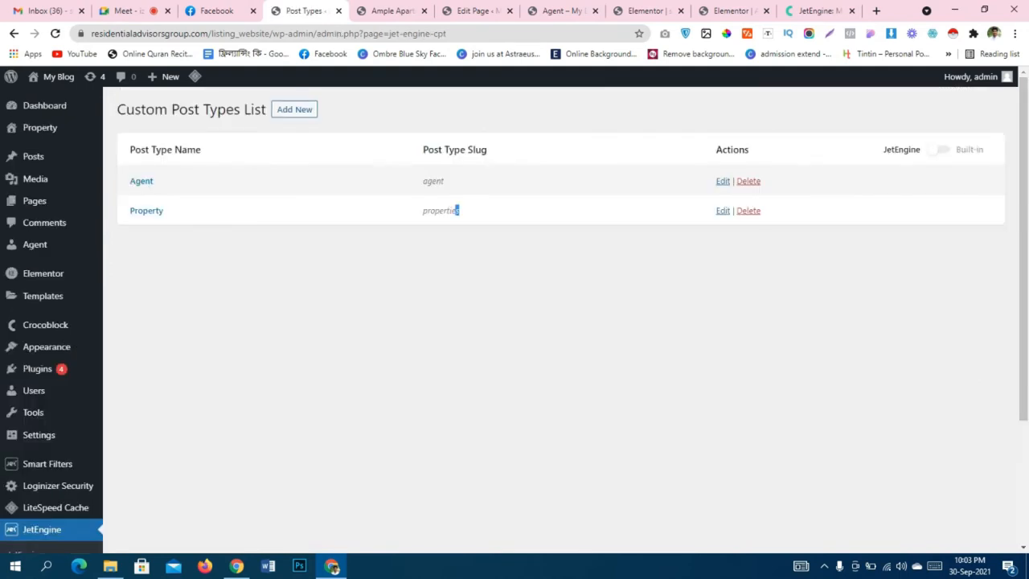
drag(458, 210, 424, 210)
key(ctrl+c)
Examine the %related_children_from|post-type-slug% entry in the macros guide, including its Posts Parameters instruction and the post-type-slug part.
click(825, 11)
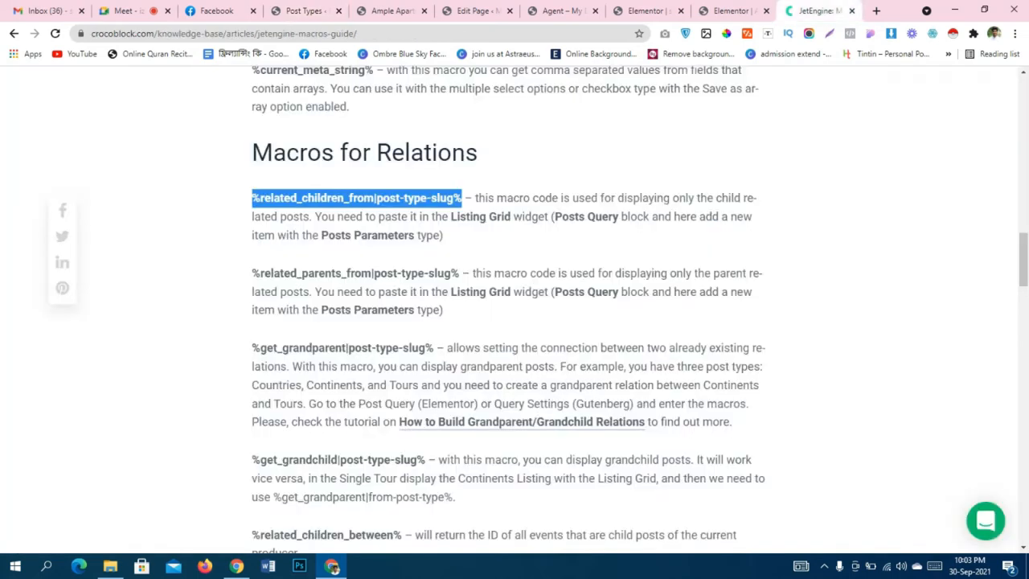
click(464, 199)
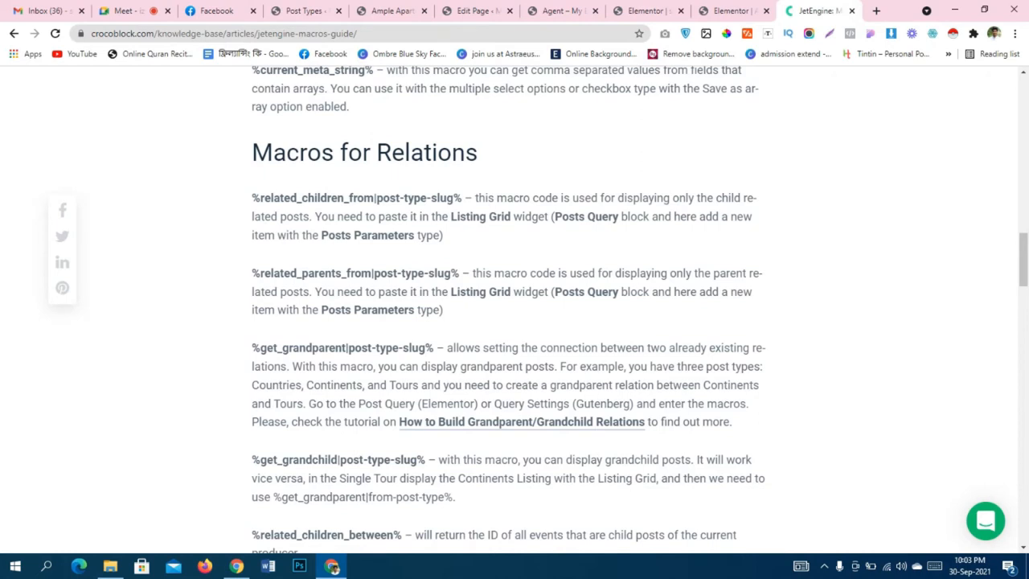
drag(328, 234, 421, 234)
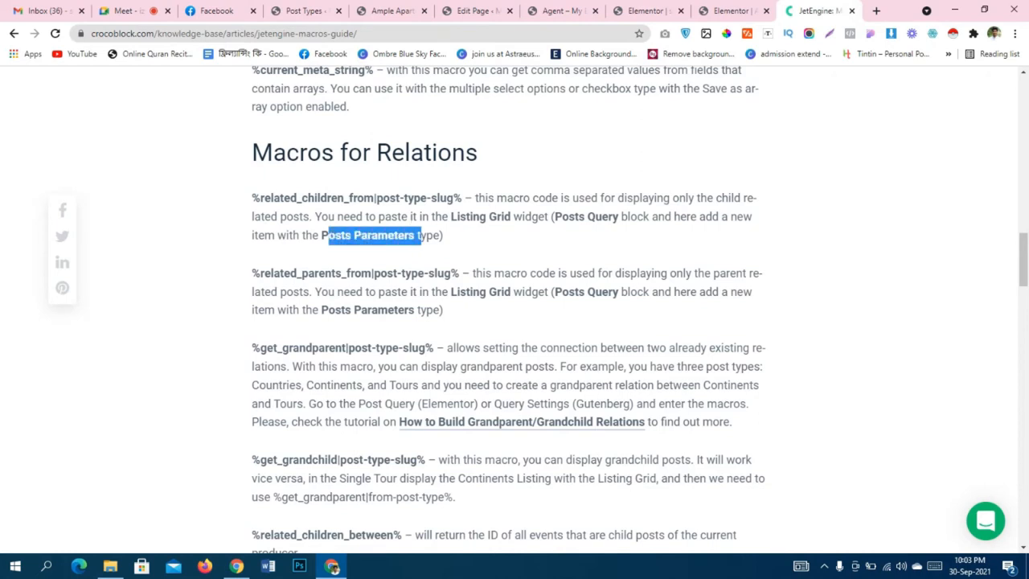
click(420, 236)
drag(377, 198, 463, 198)
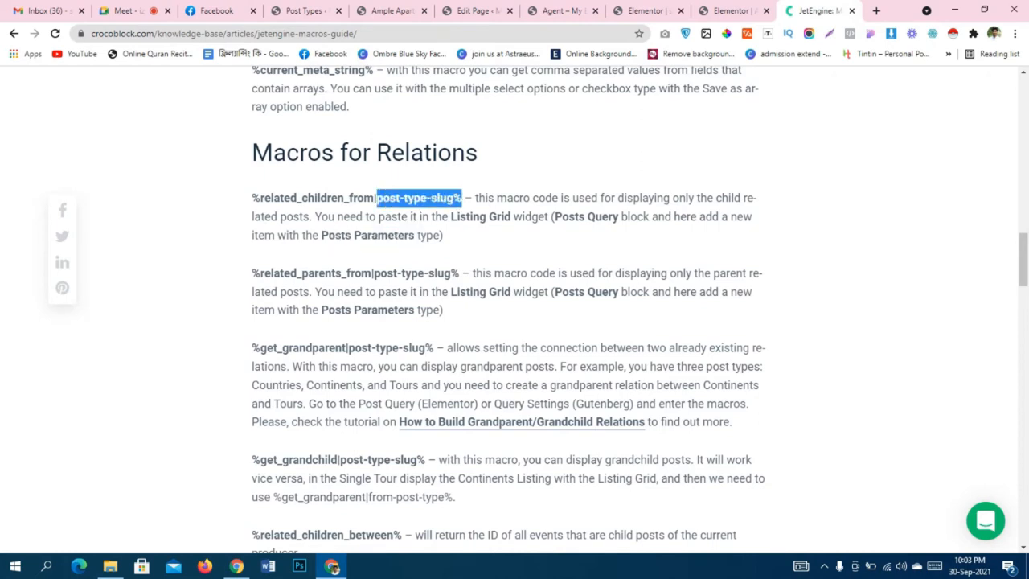
Recheck the Property post type's slug in the Custom Post Types List.
click(483, 10)
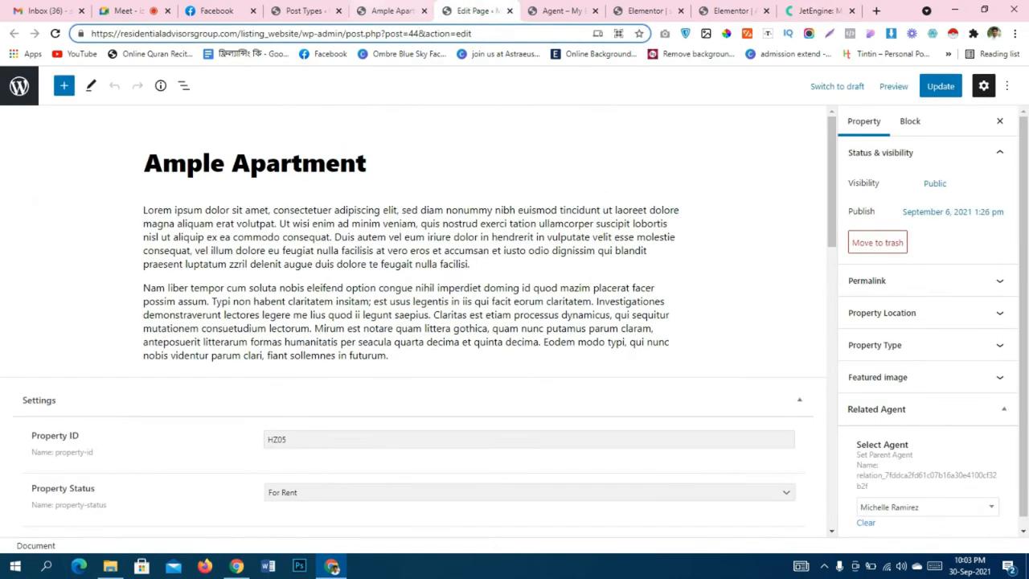
click(388, 10)
click(304, 10)
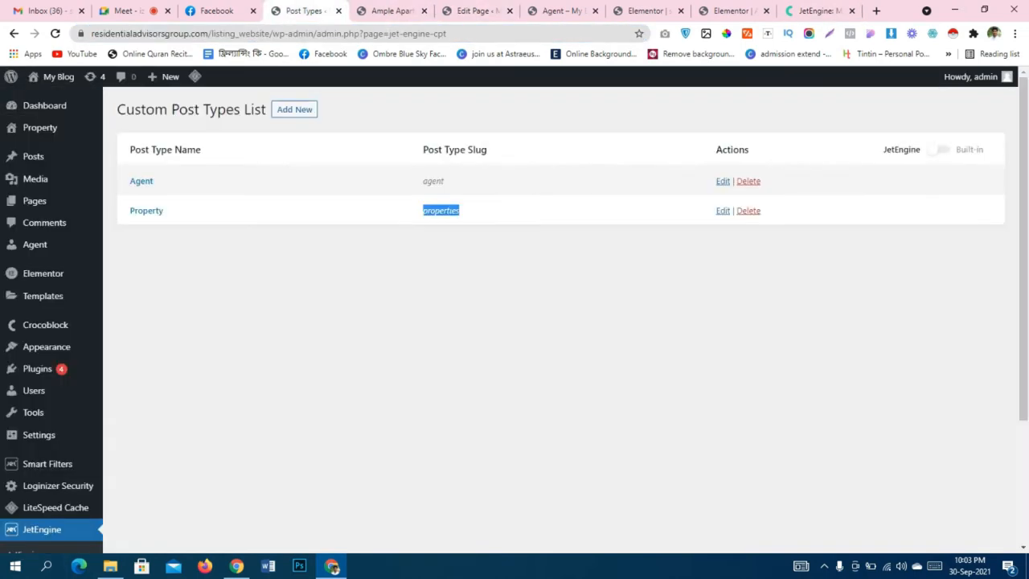
scroll(40, 475, down, 4)
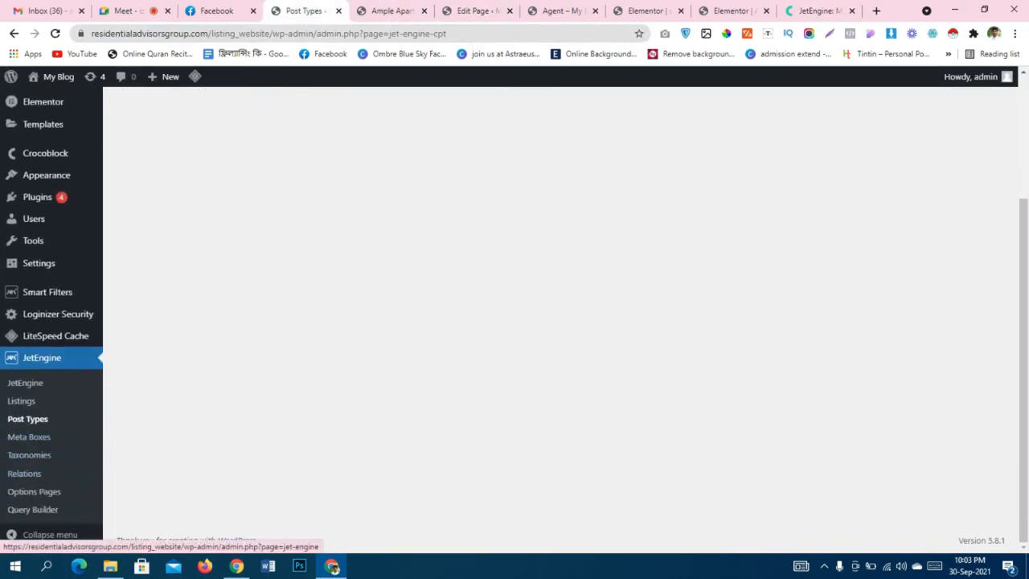
scroll(40, 402, up, 4)
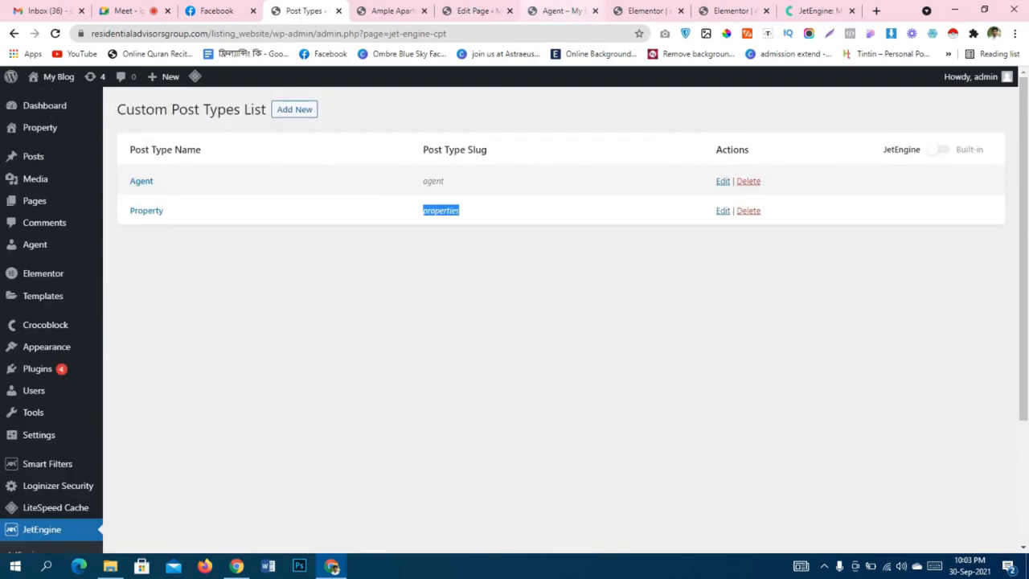
Close the Ample Apartment edit page, the agent listing editor and the macros guide, returning to the single agent template.
click(474, 10)
click(509, 11)
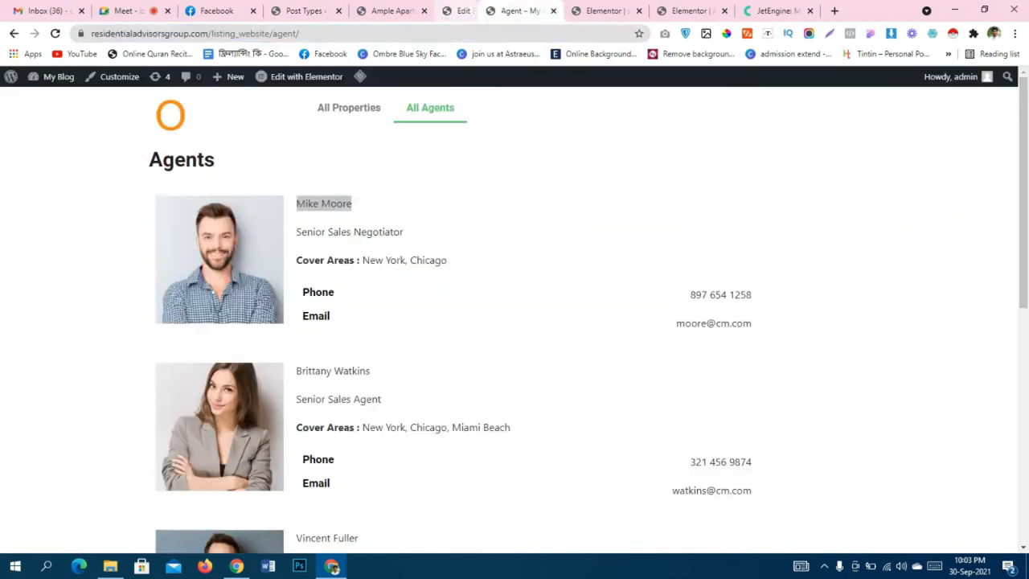
click(647, 10)
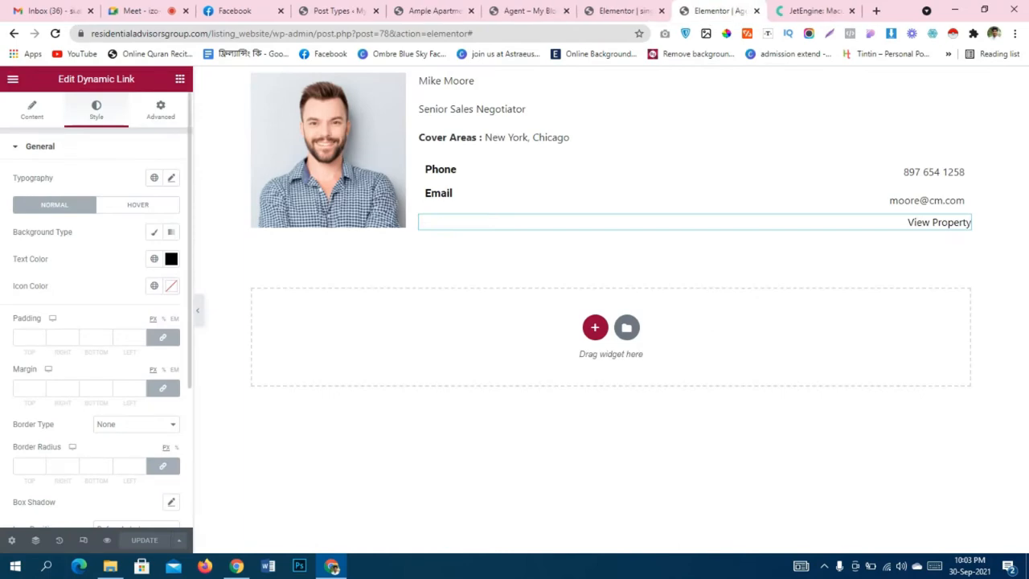
click(757, 10)
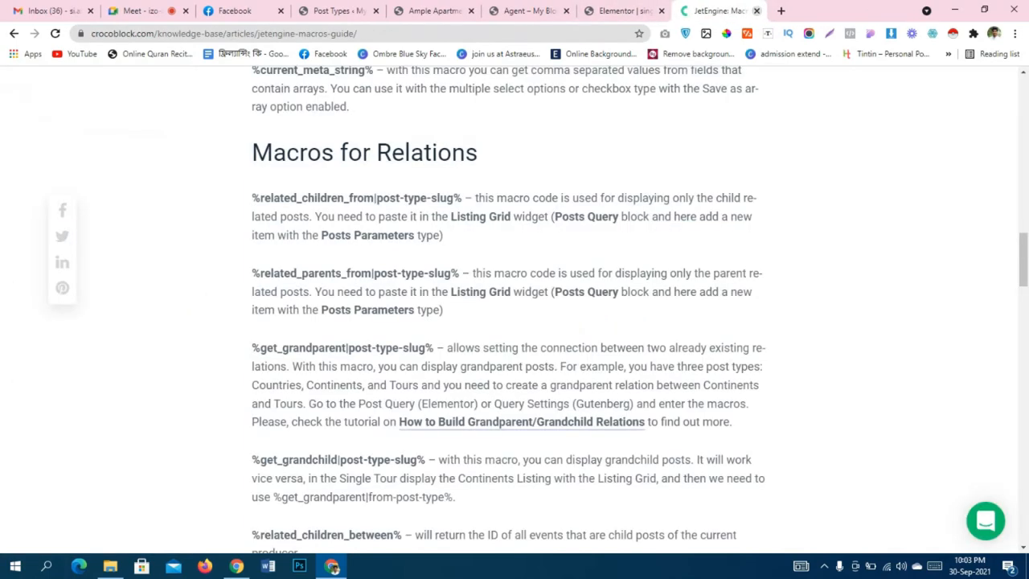
click(756, 11)
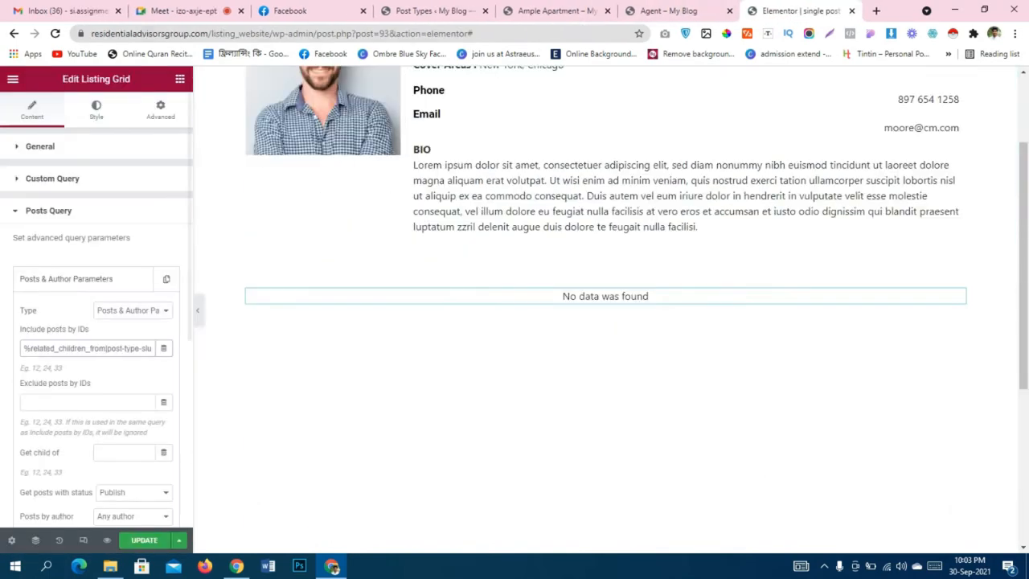
Replace post-type-slug with properties in the Listing Grid's Include posts by IDs macro, giving %related_children_from|properties%.
drag(107, 349, 147, 348)
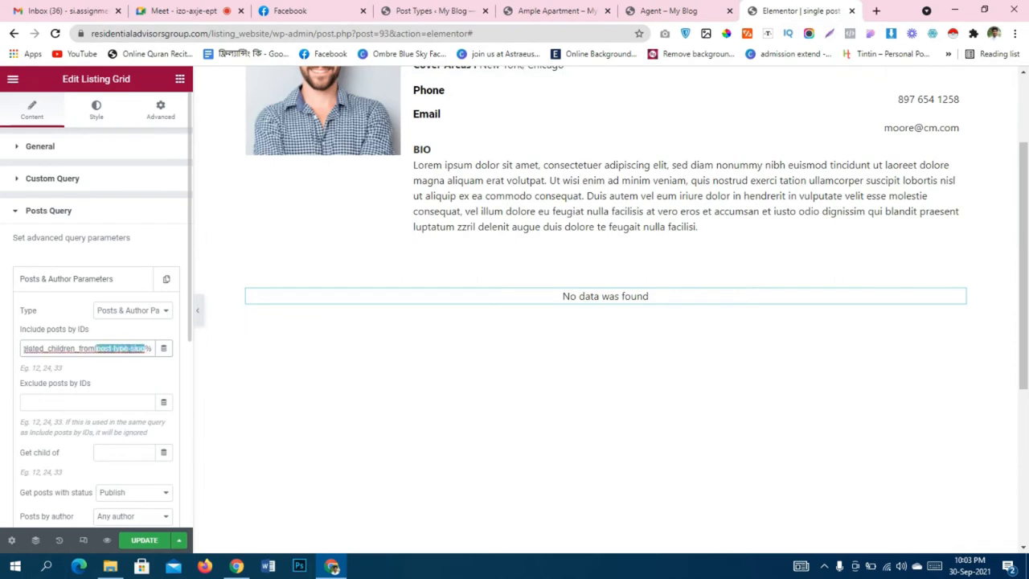
key(ctrl+v)
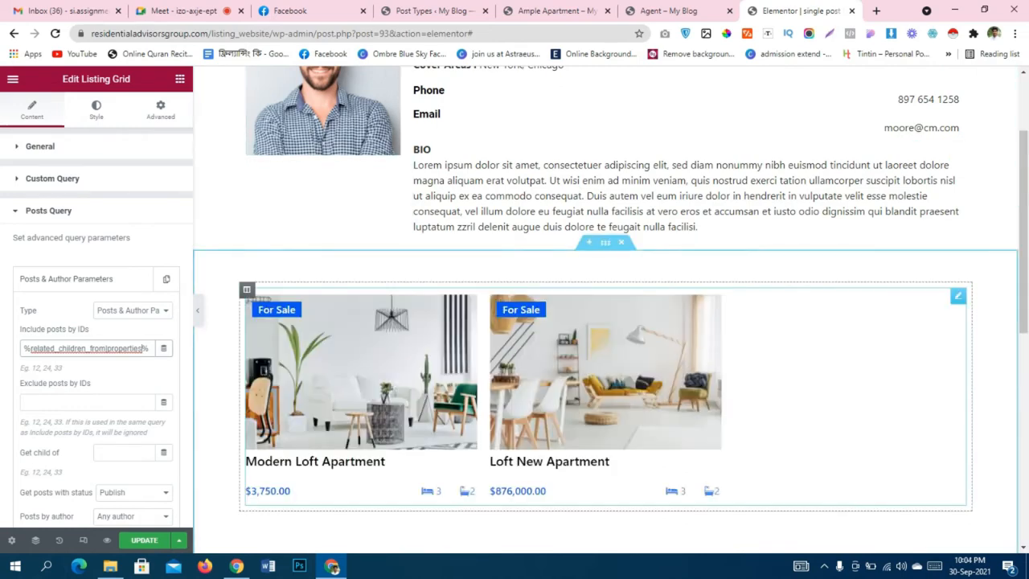
scroll(321, 338, down, 3)
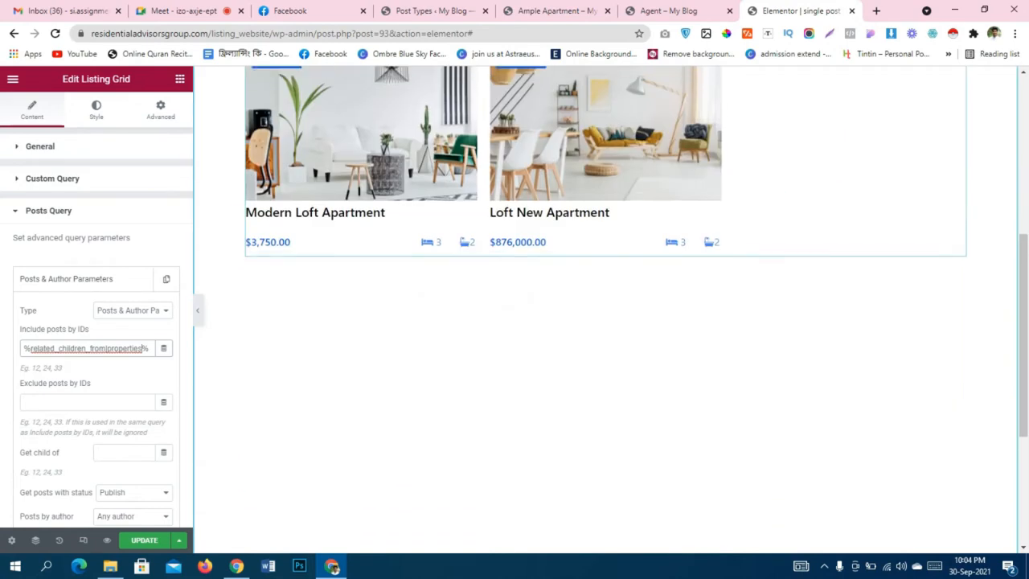
scroll(321, 338, up, 5)
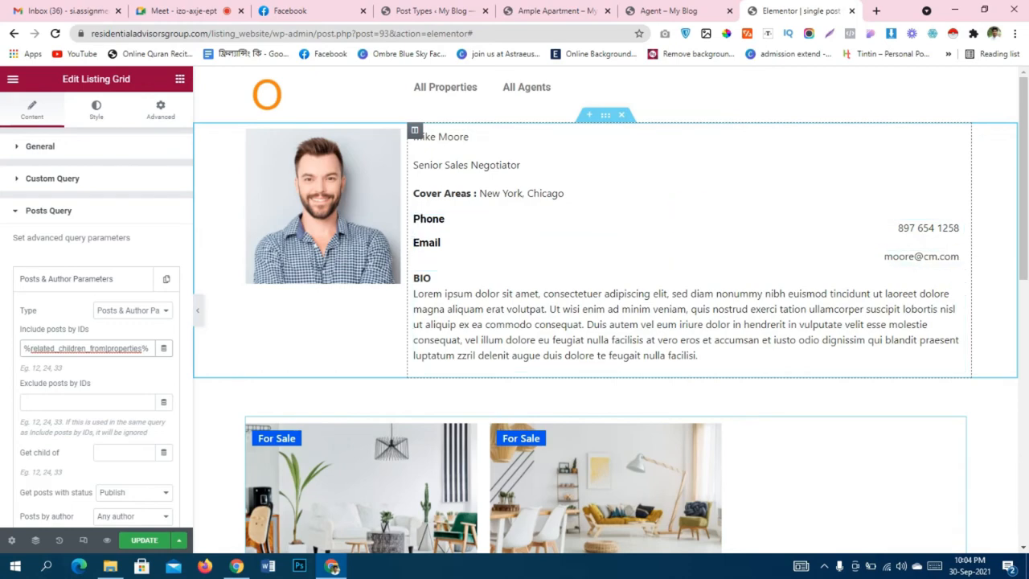
Examine the agent details, BIO and related property listings in the single agent template's preview.
scroll(611, 309, down, 2)
scroll(611, 309, up, 1)
scroll(611, 309, up, 1)
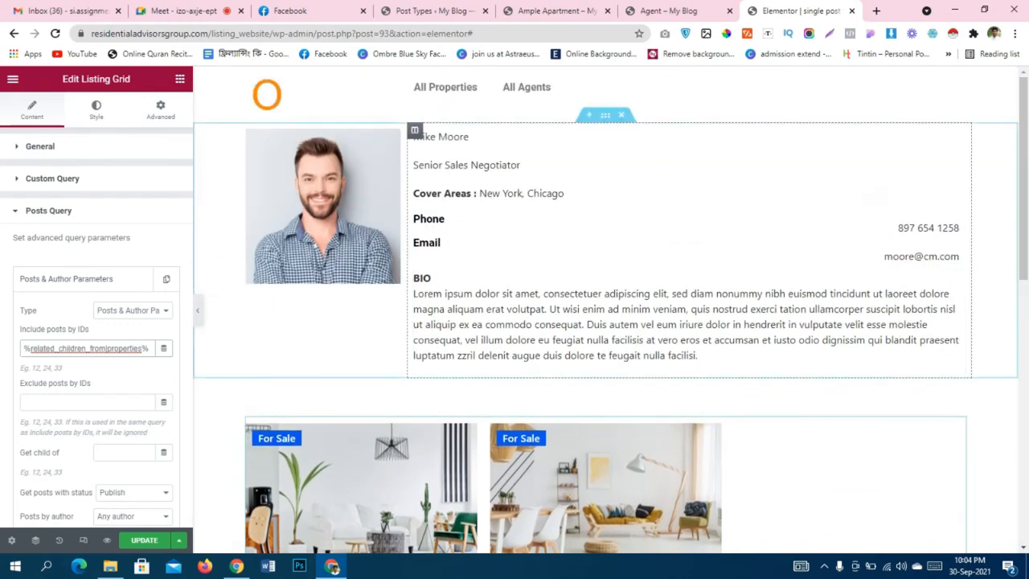
scroll(611, 309, down, 3)
scroll(612, 309, up, 1)
scroll(611, 309, up, 3)
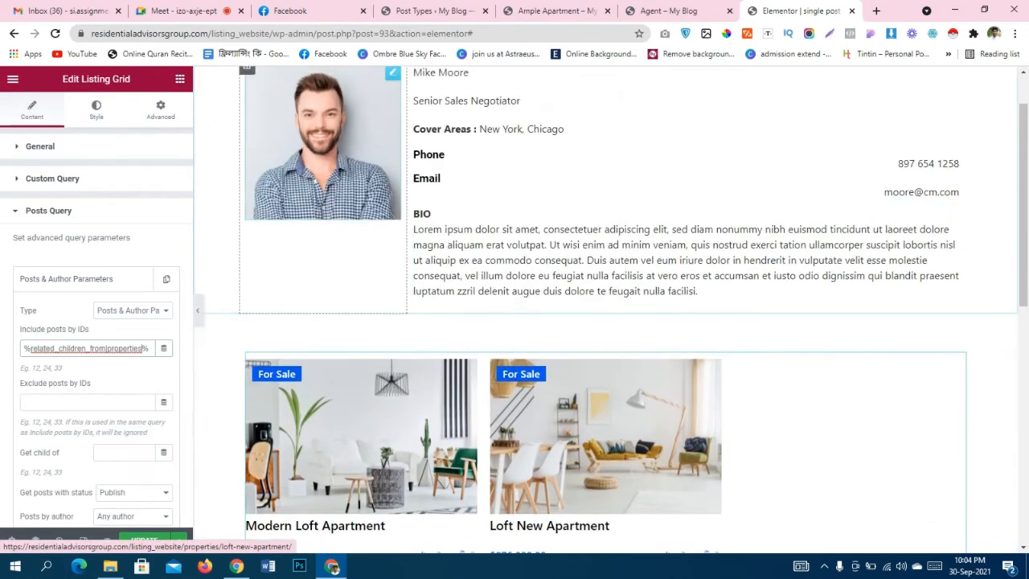
scroll(612, 309, down, 2)
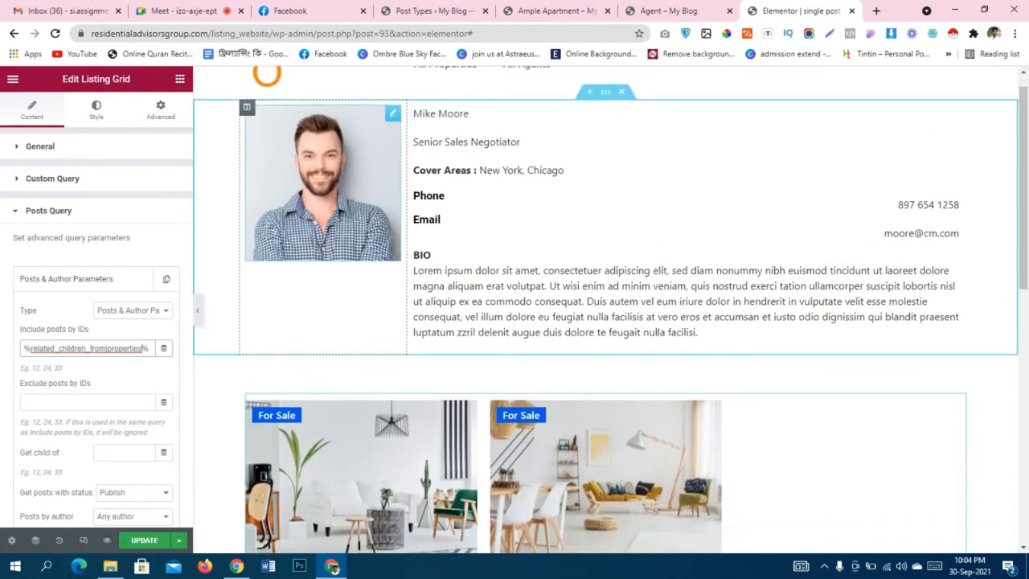
scroll(611, 308, up, 1)
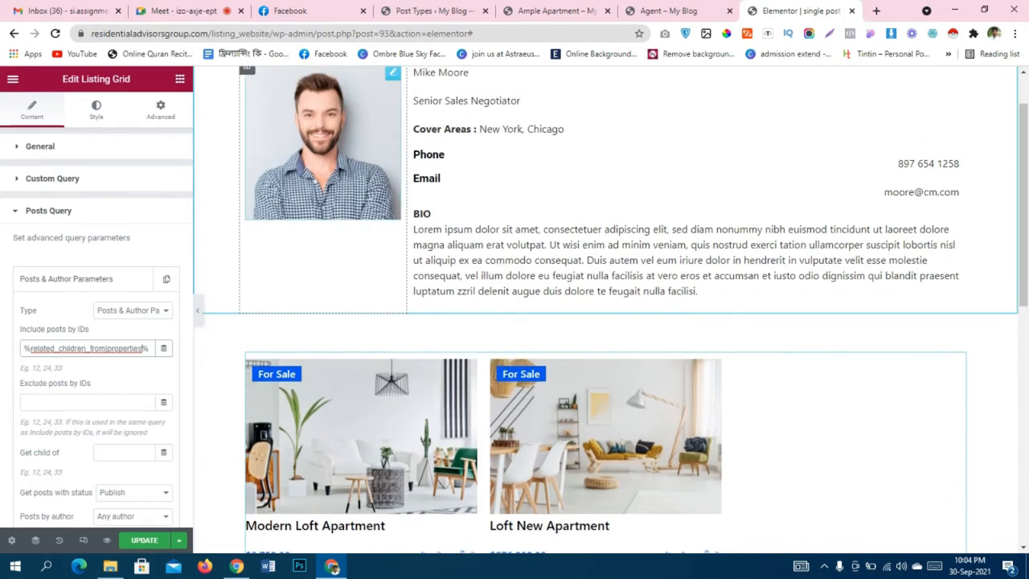
scroll(611, 308, down, 3)
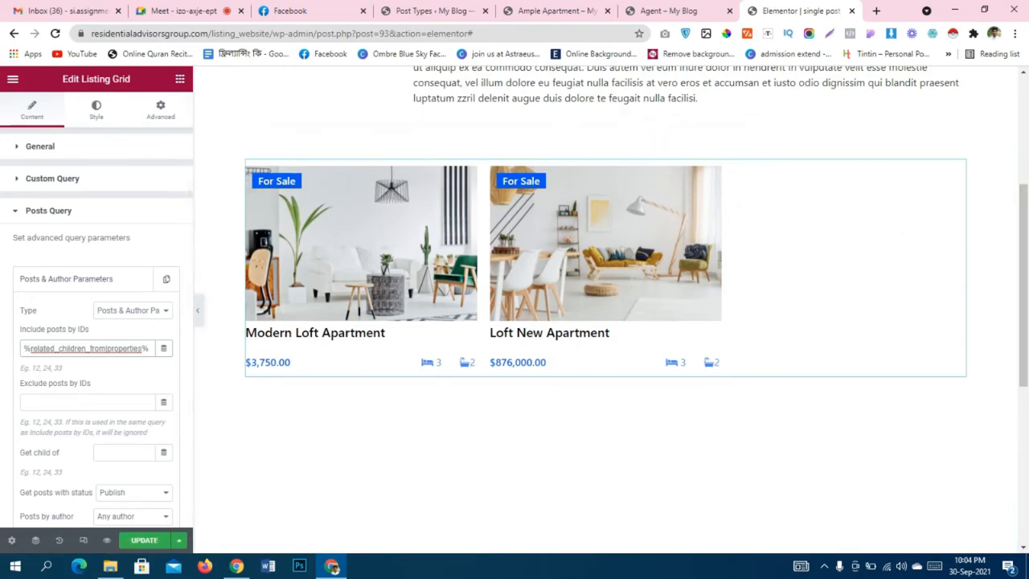
Search the widgets for lis and delete the Listing Grid from the section below the agent's BIO.
click(180, 79)
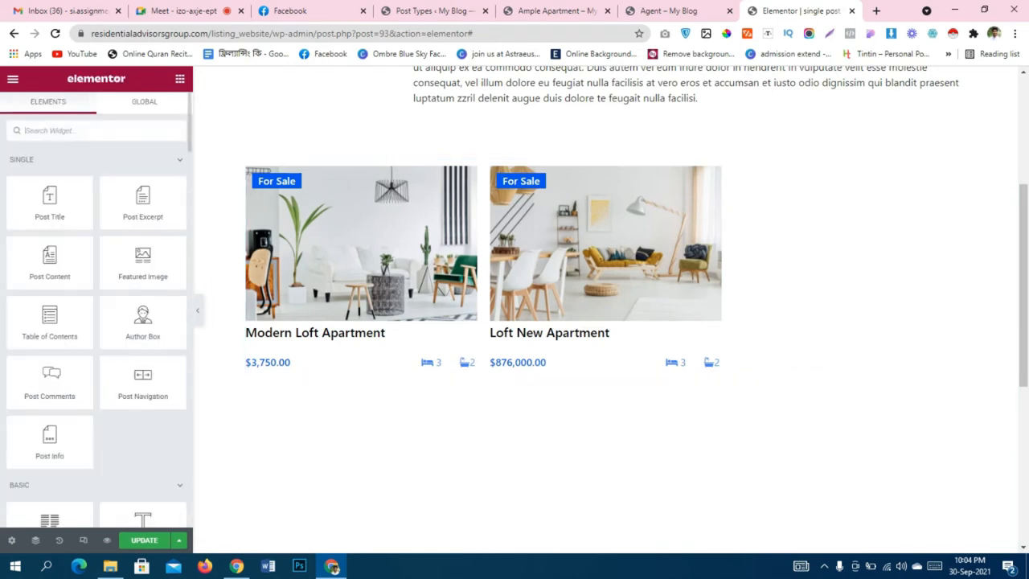
text(lis)
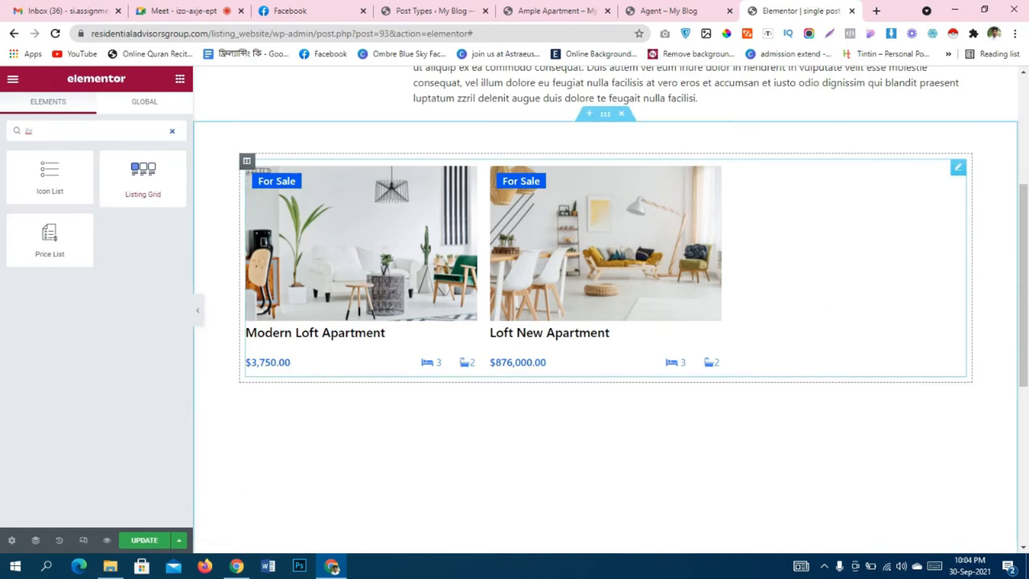
right_click(856, 222)
click(885, 402)
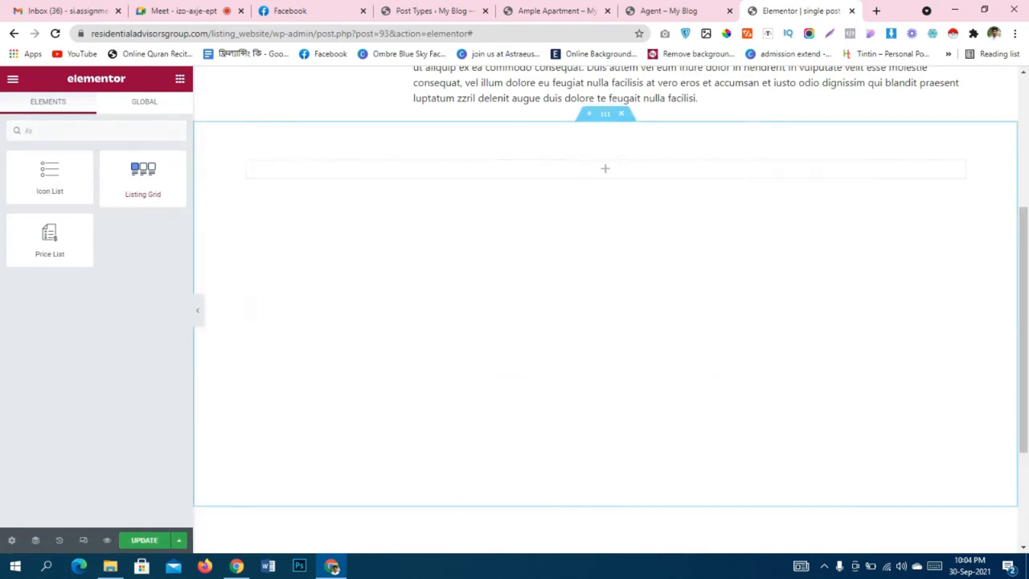
Set the bottom padding of the empty section below the agent's BIO to 50 px.
scroll(604, 322, up, 2)
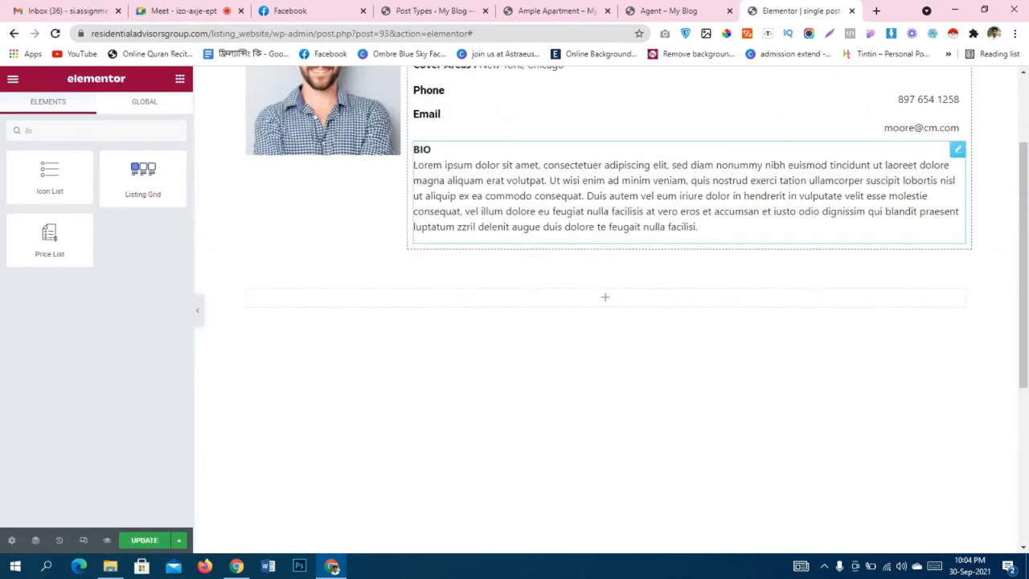
click(606, 242)
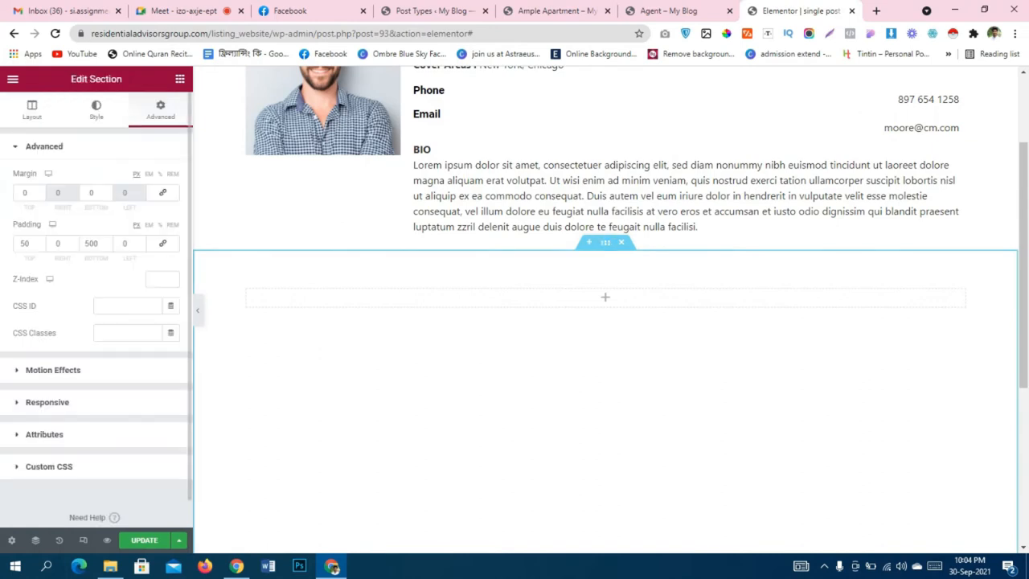
click(91, 243)
key(BackSpace)
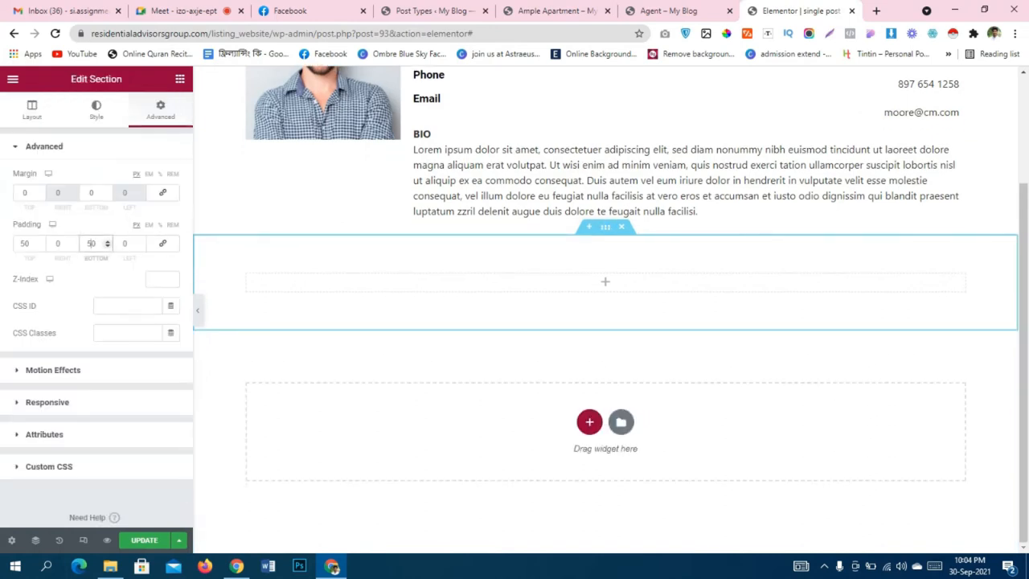
scroll(562, 281, up, 3)
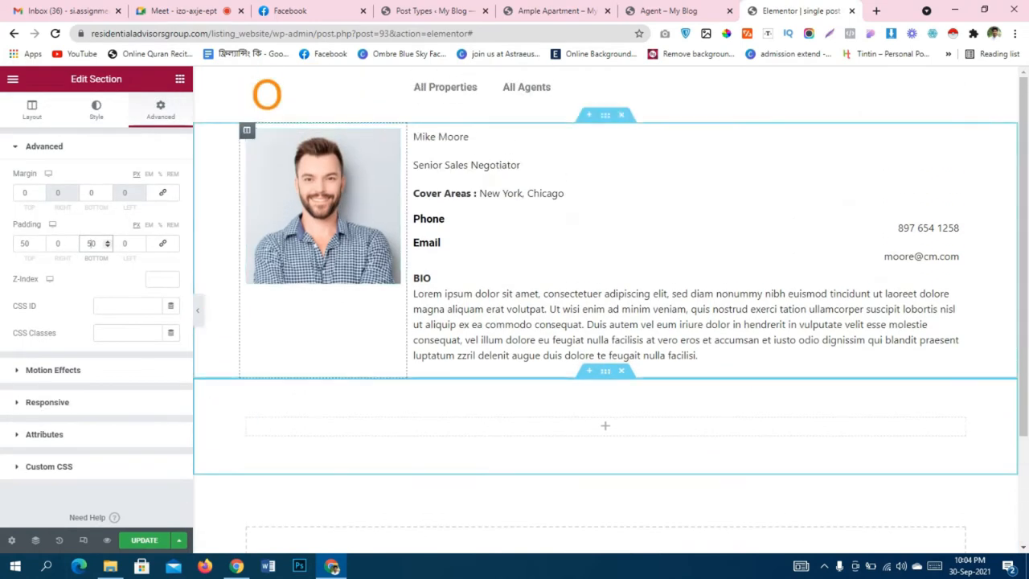
Add a Listing Grid widget to the empty section below the agent's bio.
scroll(434, 281, down, 1)
scroll(563, 322, down, 1)
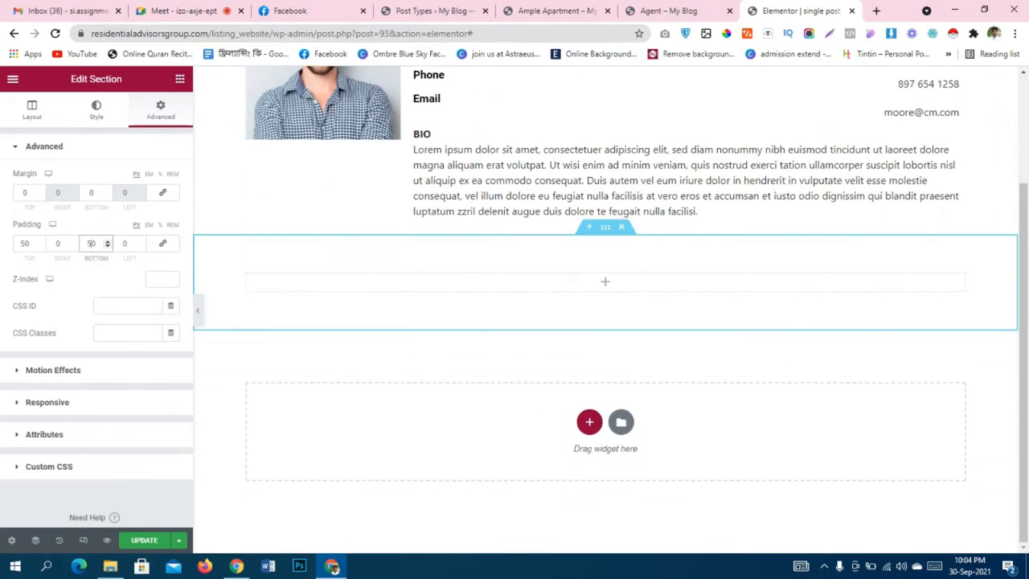
click(179, 79)
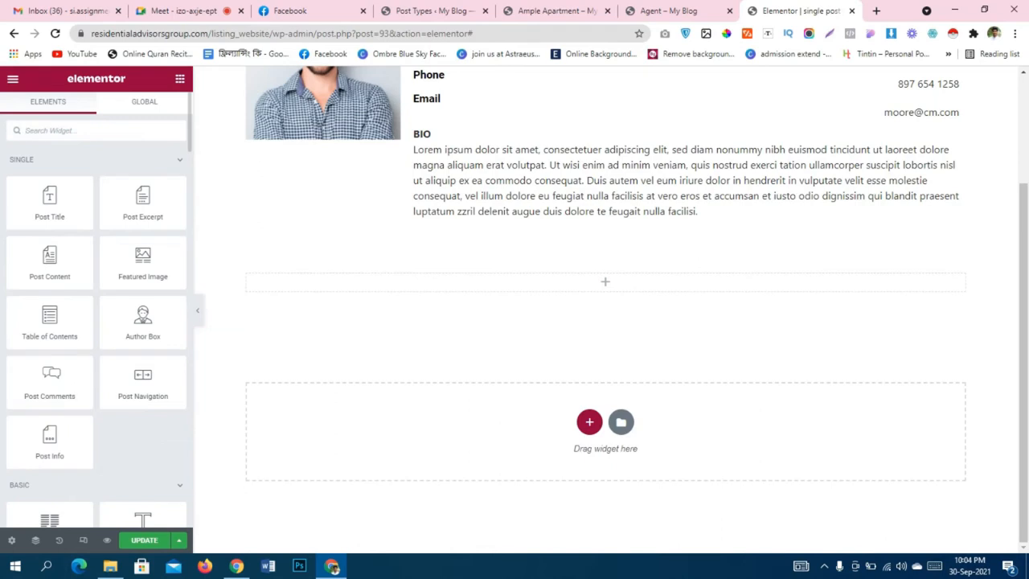
text(lis)
drag(143, 175, 551, 288)
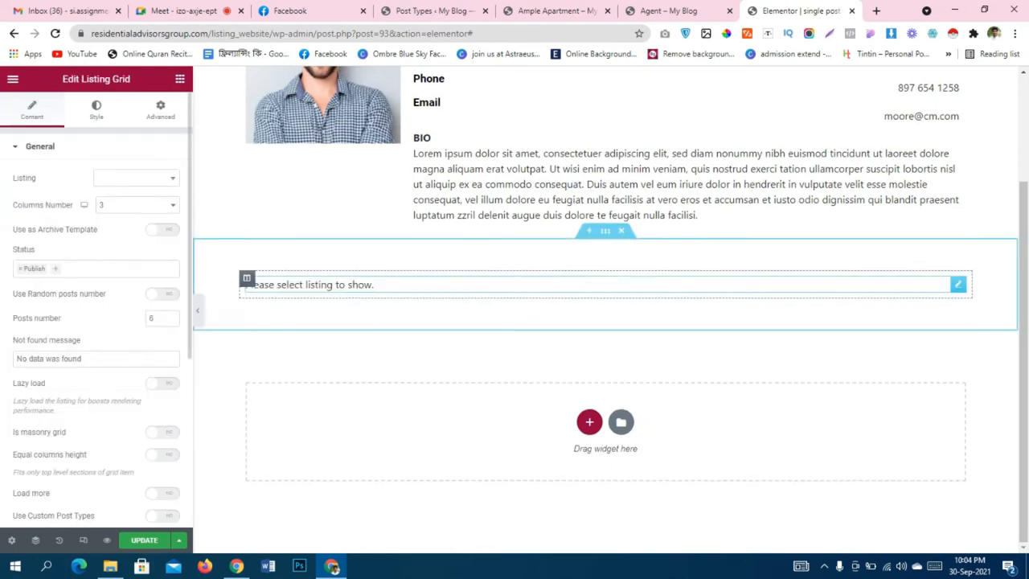
Set the Listing Grid's listing to Property Listing in its general settings.
click(41, 146)
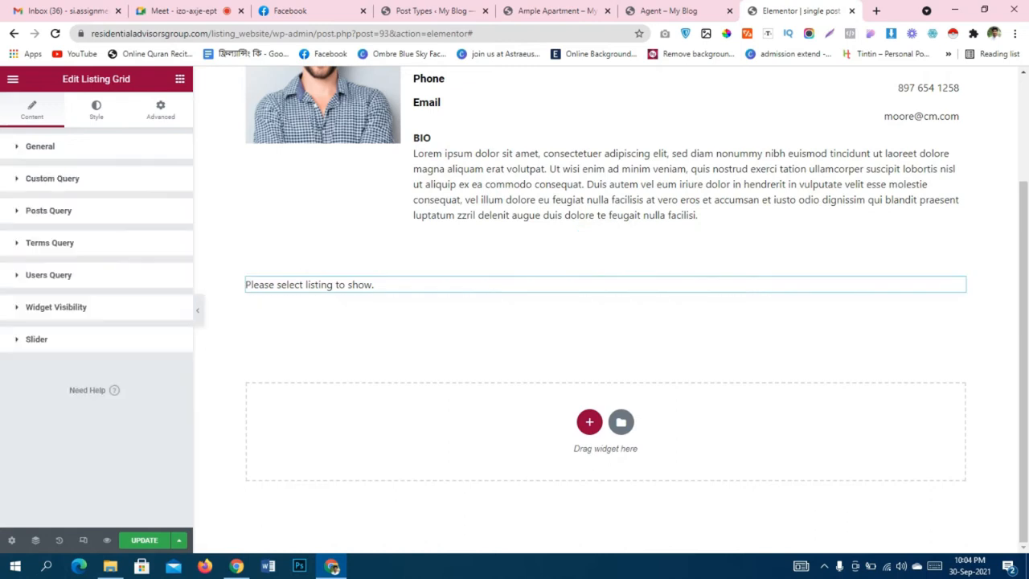
click(40, 146)
click(136, 178)
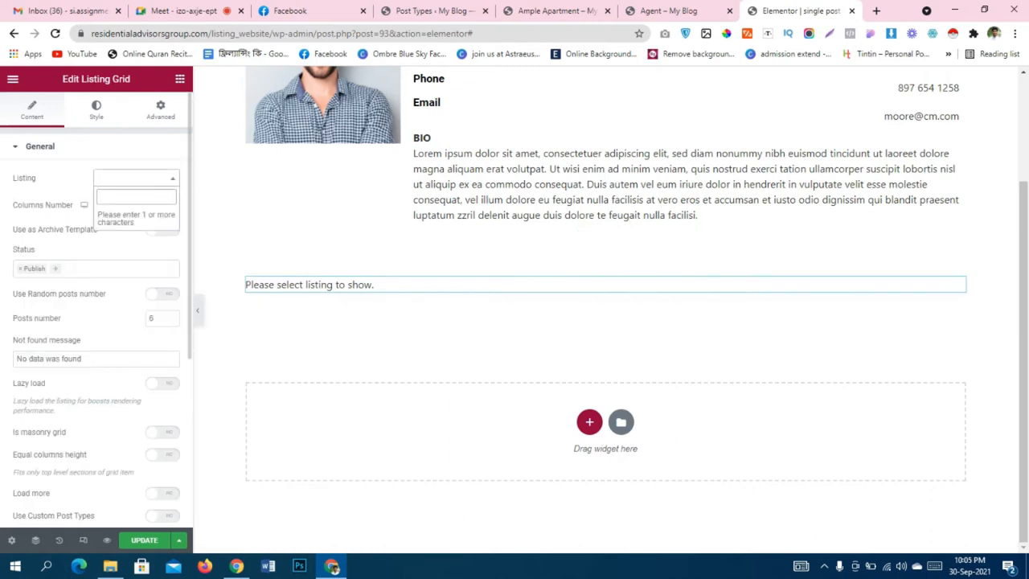
text(pro)
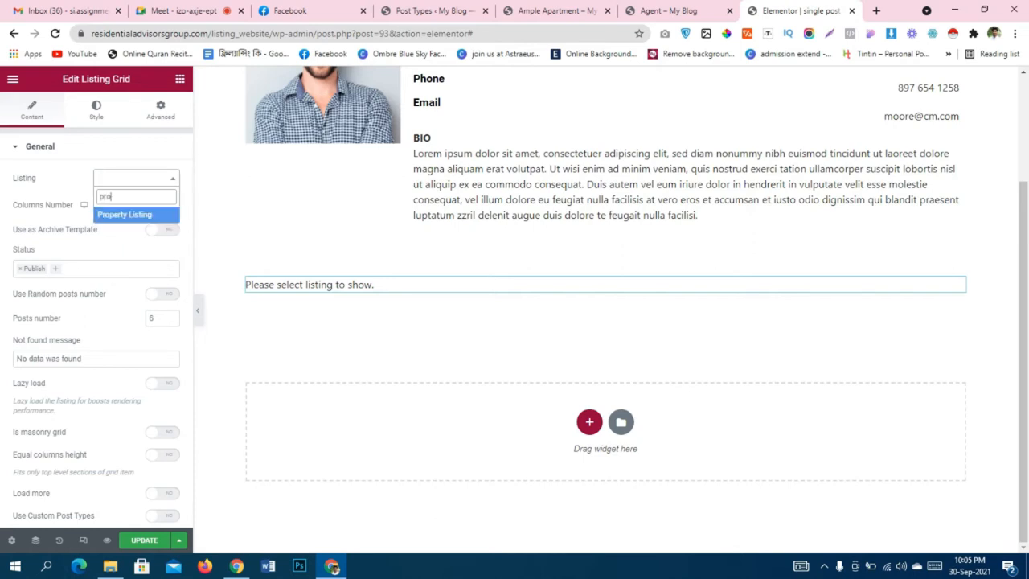
key(Return)
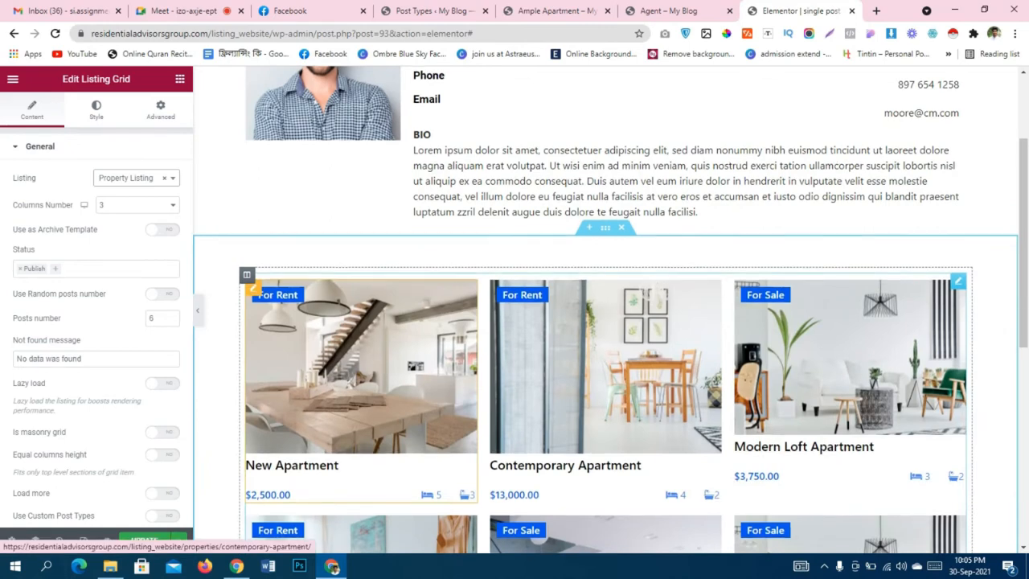
Add a Posts Query item to the Listing Grid with the type Posts & Author Parameters.
scroll(605, 362, up, 3)
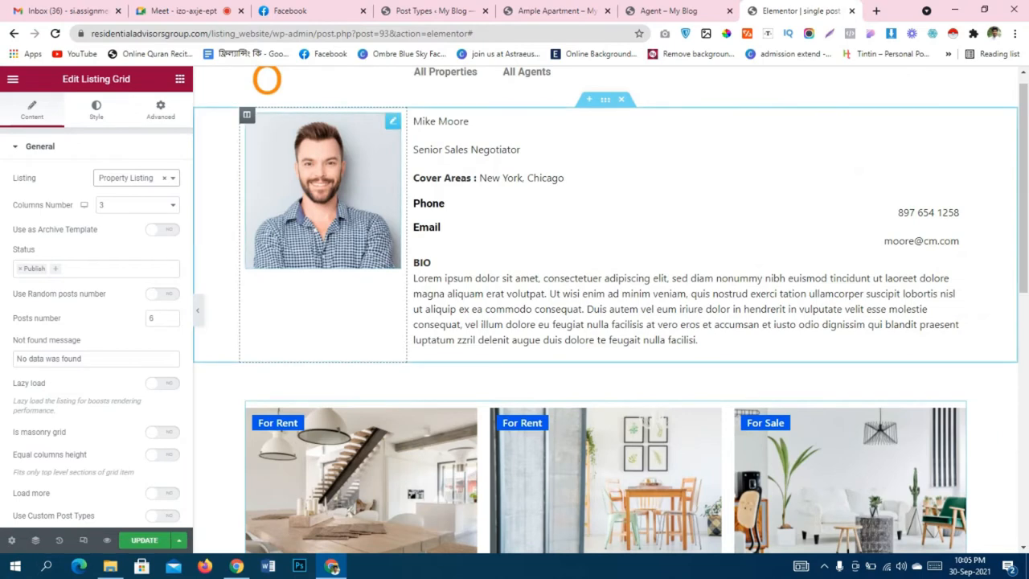
scroll(611, 225, down, 2)
scroll(611, 311, down, 1)
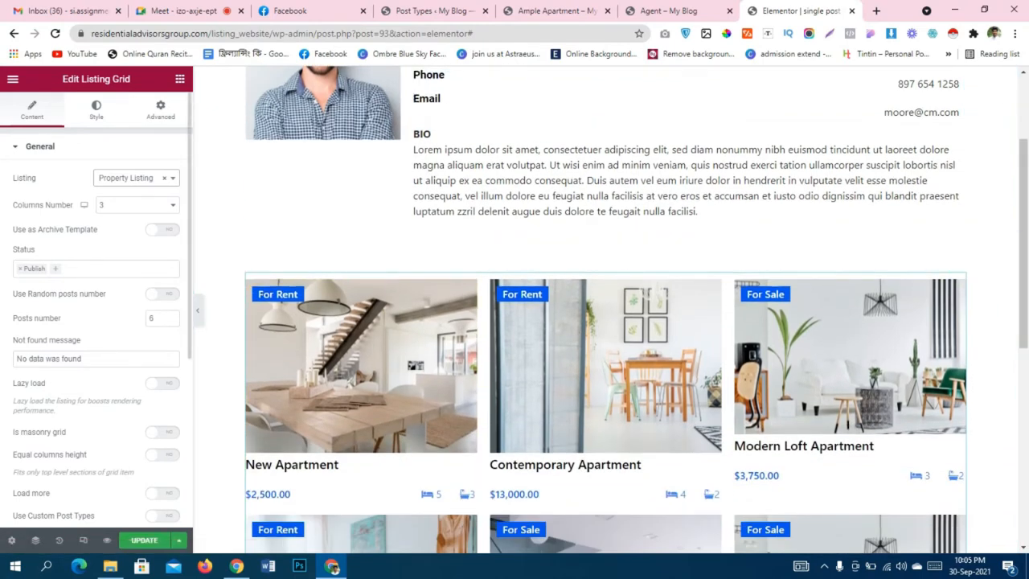
scroll(96, 322, down, 3)
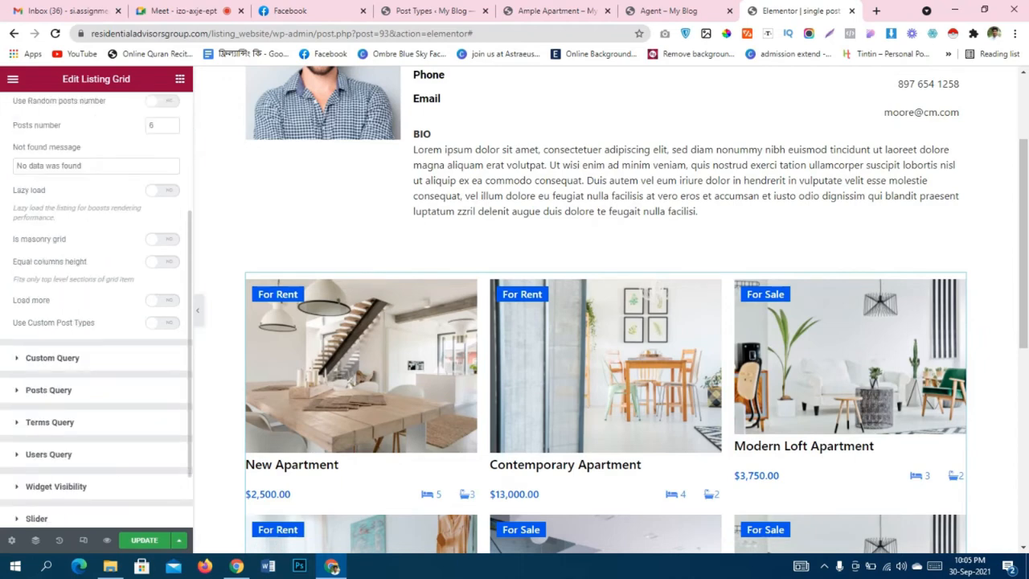
scroll(362, 322, down, 2)
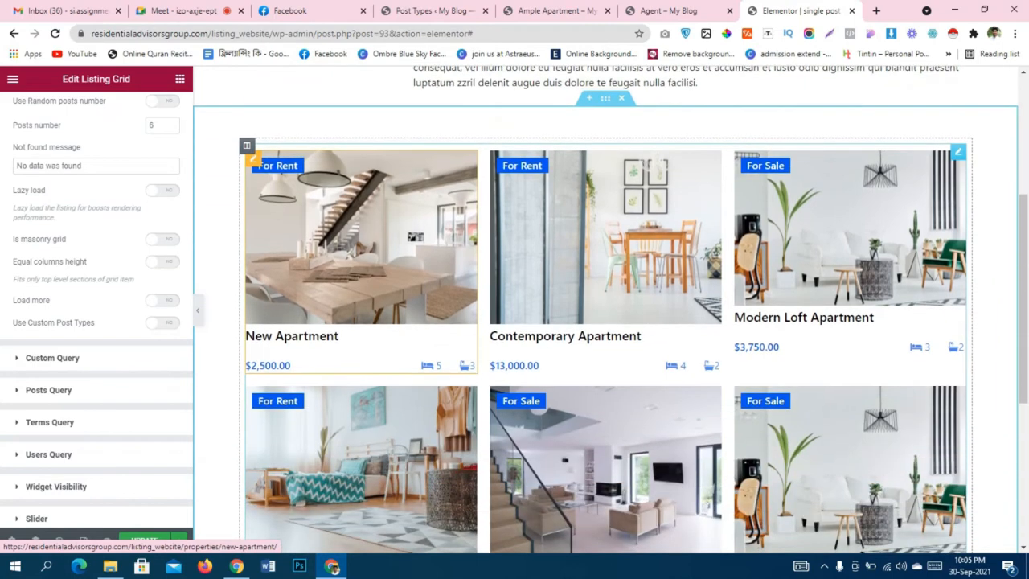
click(49, 390)
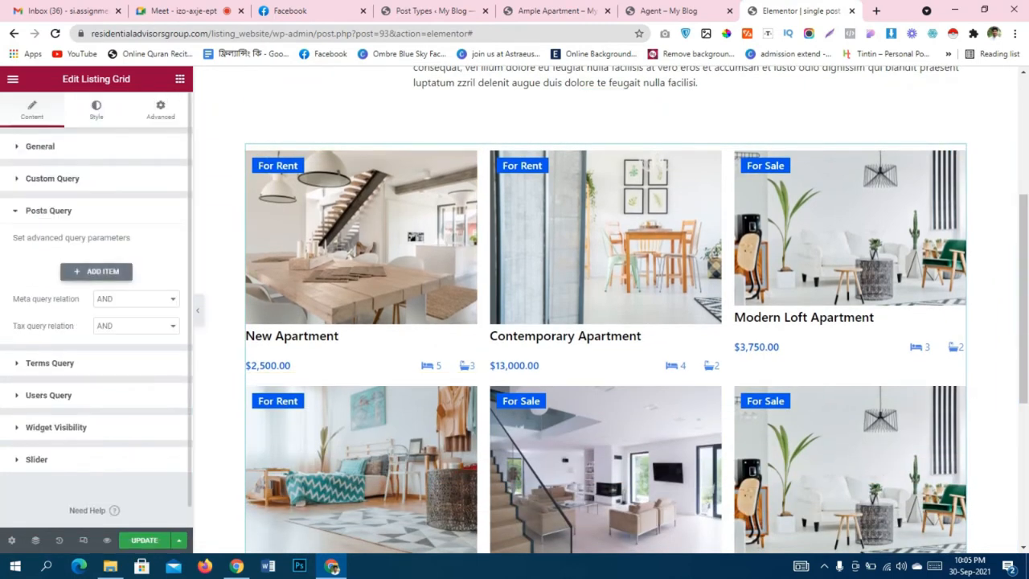
click(97, 271)
click(132, 310)
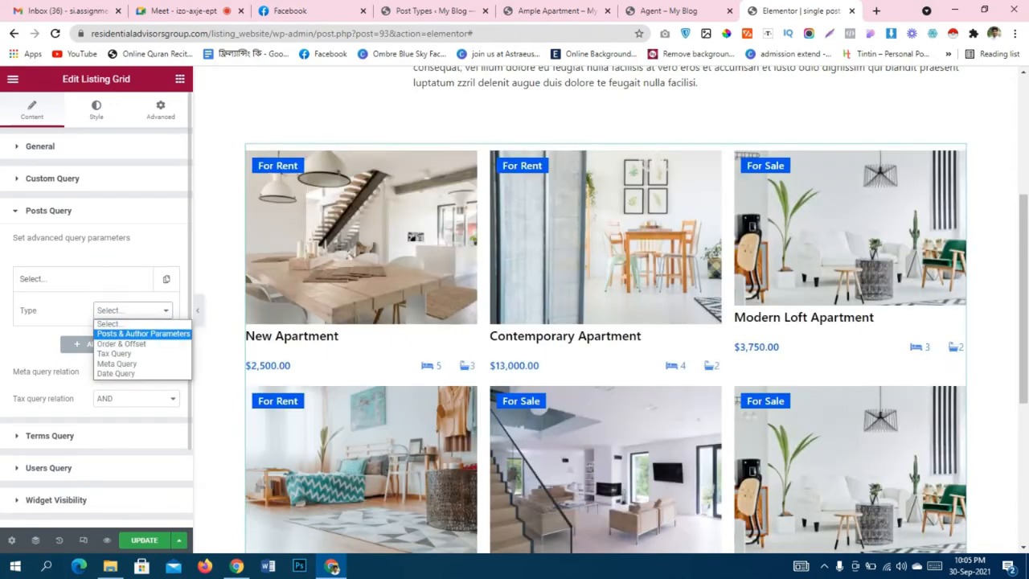
click(143, 333)
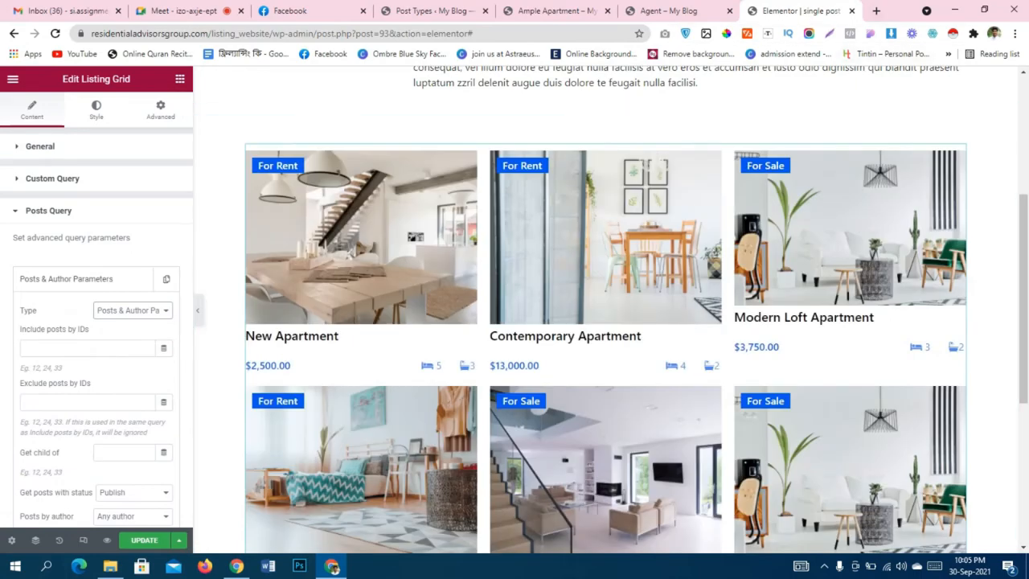
Open the Crocoblock JetEngine Macros Guide in a new browser tab.
click(876, 11)
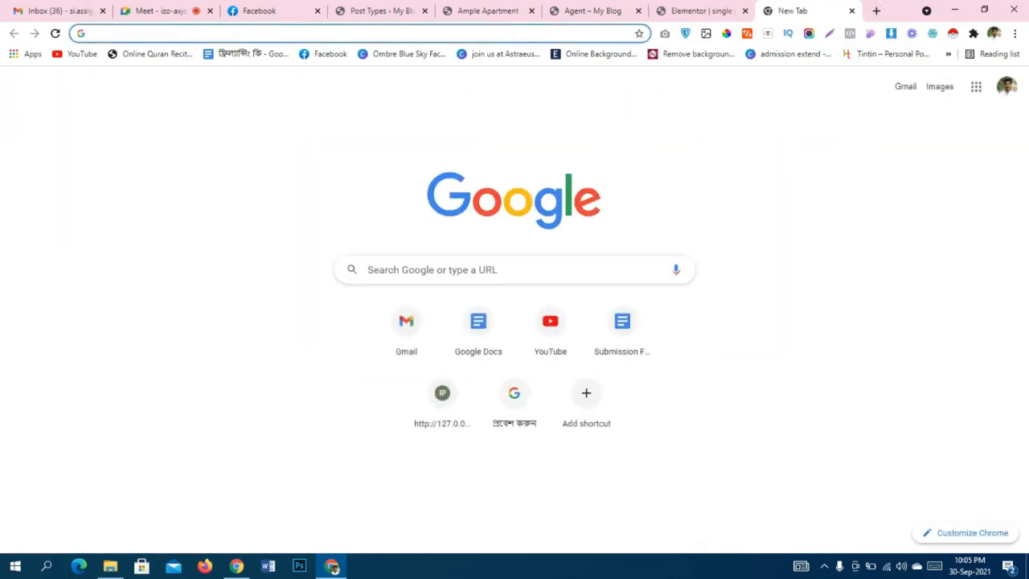
text(jet)
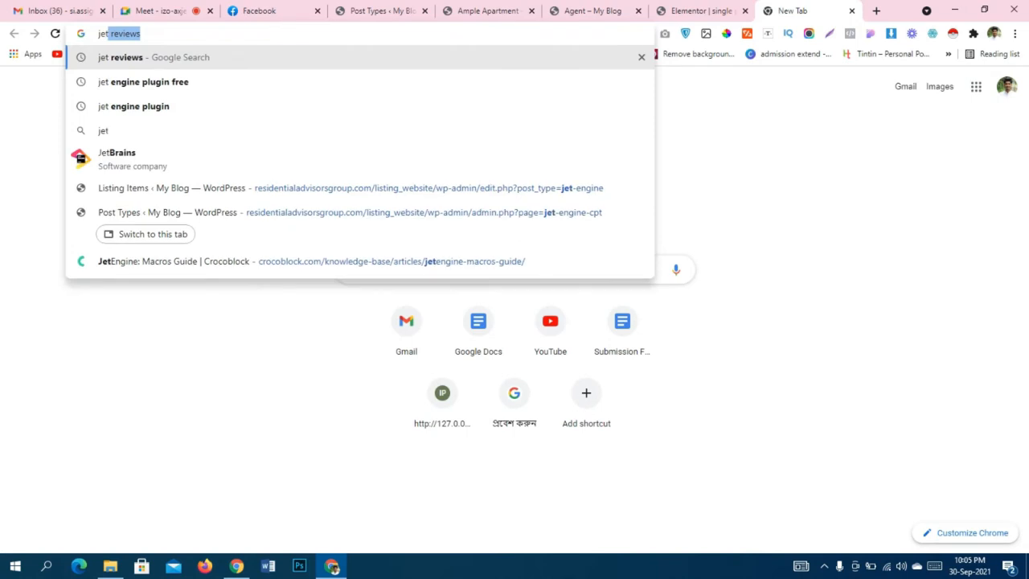
key(BackSpace)
key(BackSpace)
key(BackSpace)
key(BackSpace)
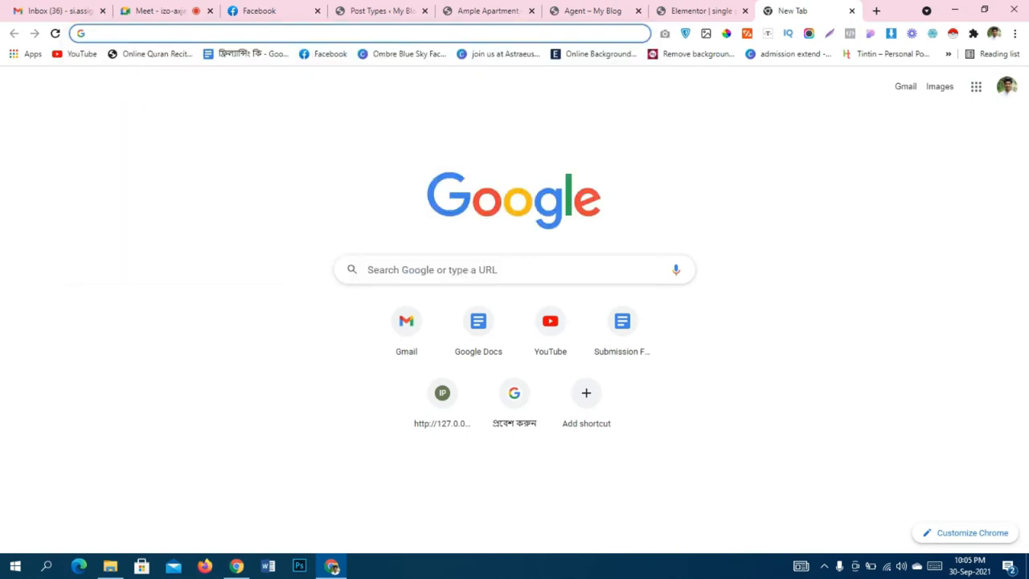
text(jet mac)
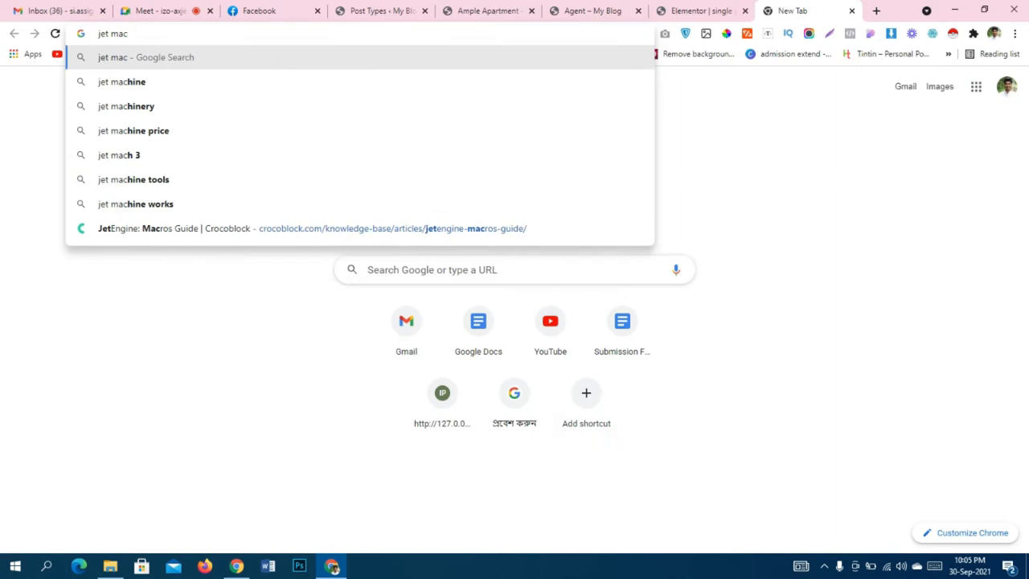
click(312, 228)
key(Return)
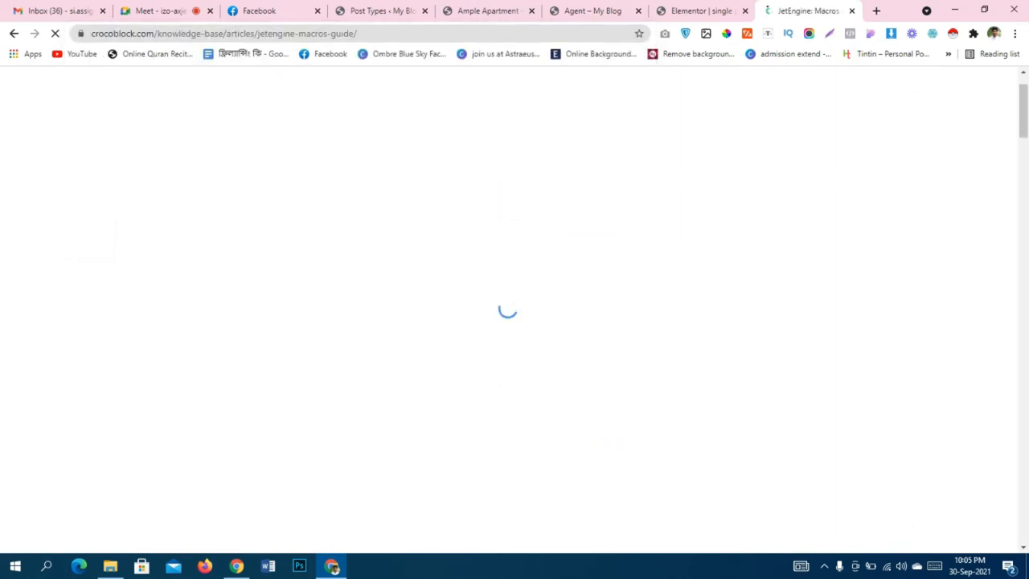
Copy the %related_children_from|post-type-slug% macro from the guide into the query item's Include posts by IDs in Elementor.
scroll(503, 180, down, 9)
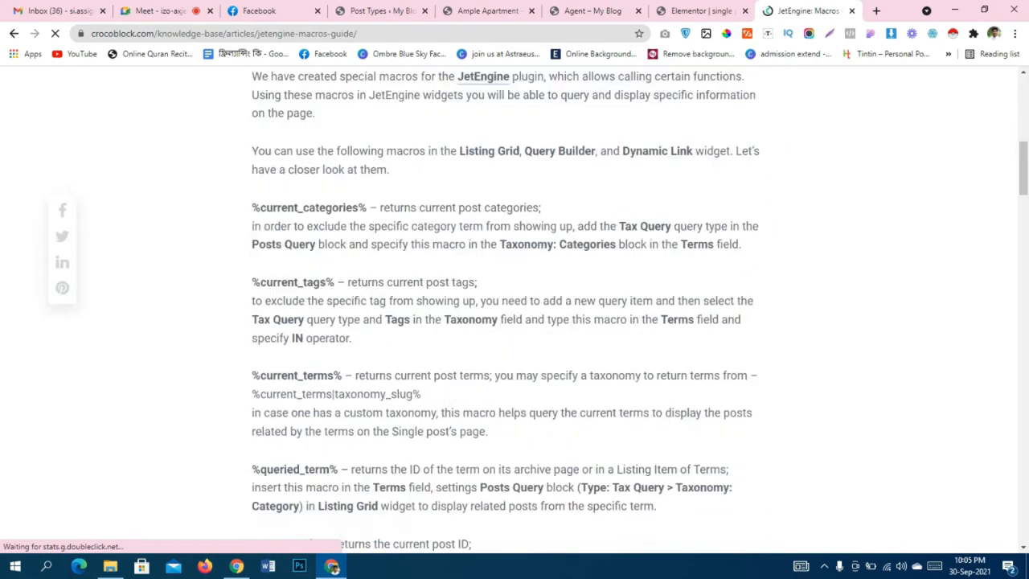
scroll(508, 305, down, 3)
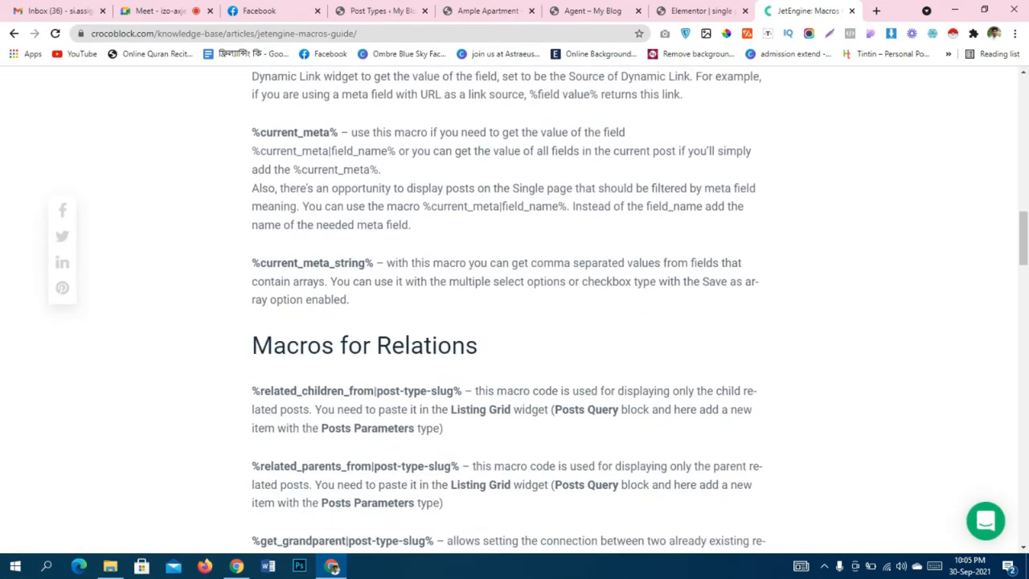
drag(251, 391, 463, 391)
key(ctrl+c)
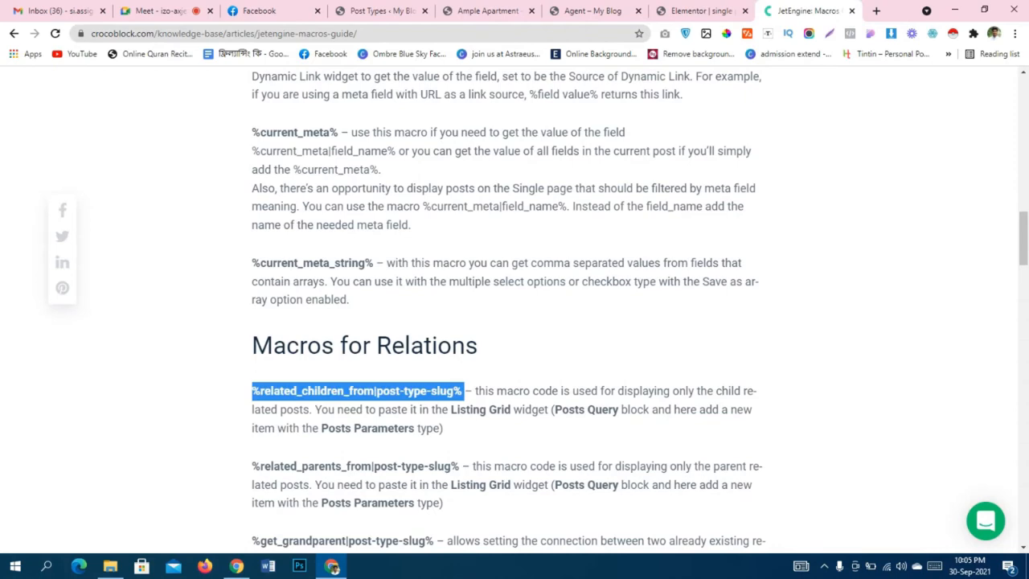
click(701, 11)
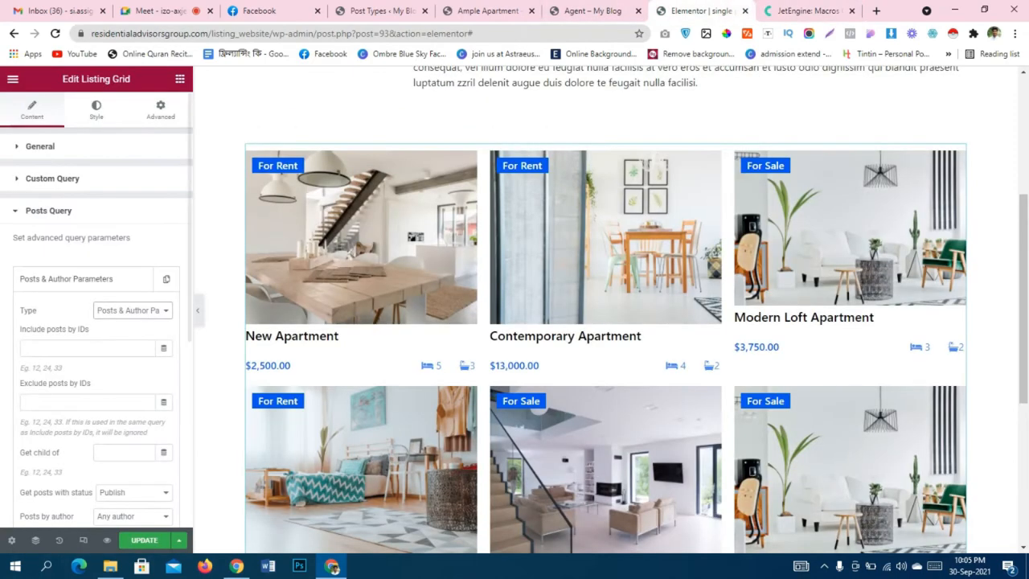
click(87, 348)
key(ctrl+v)
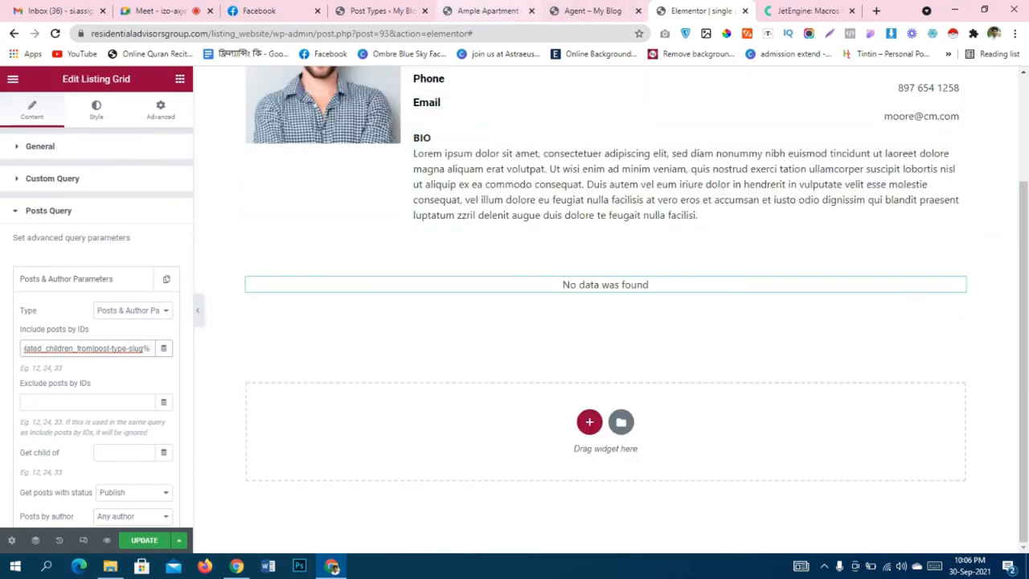
Replace post-type-slug in the macro with the Property post type's slug, properties, copied from JetEngine's custom post types list.
click(380, 11)
scroll(514, 320, down, 3)
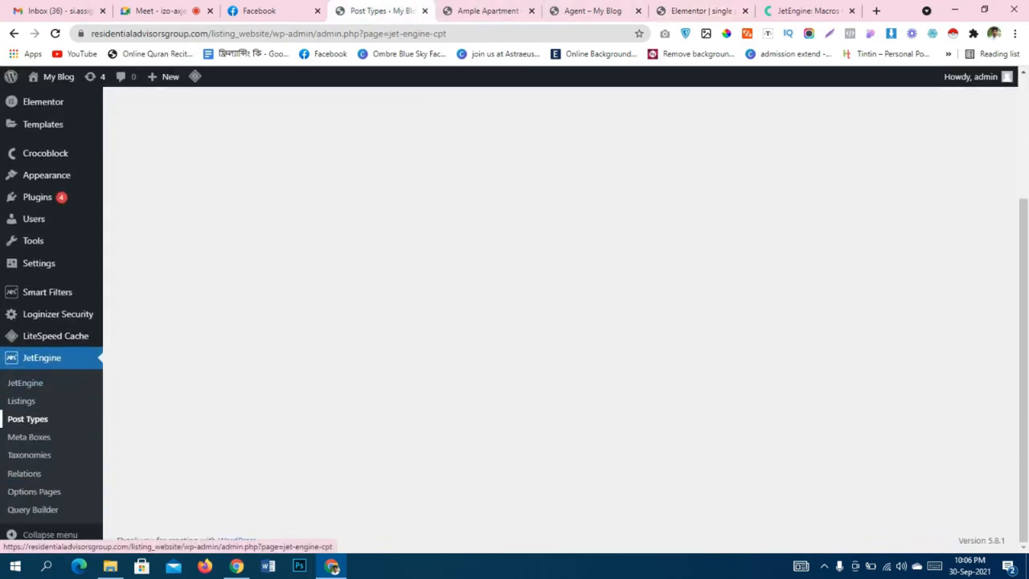
click(28, 419)
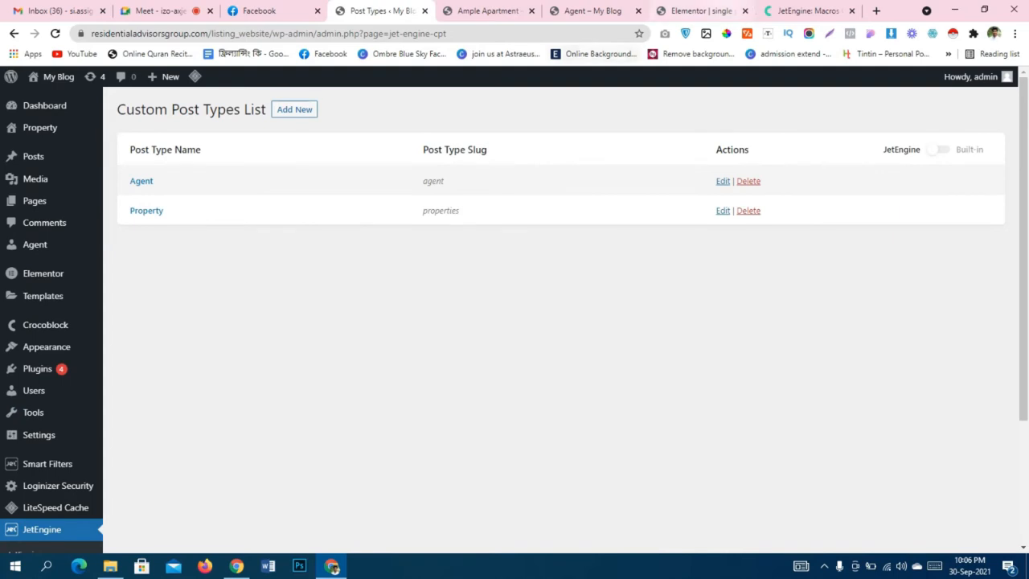
click(702, 11)
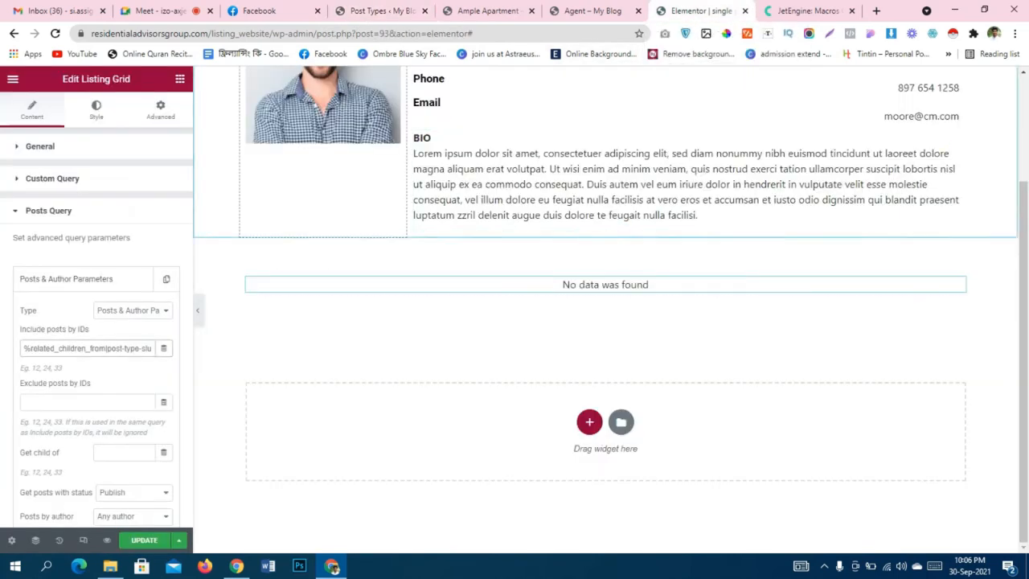
scroll(337, 201, up, 2)
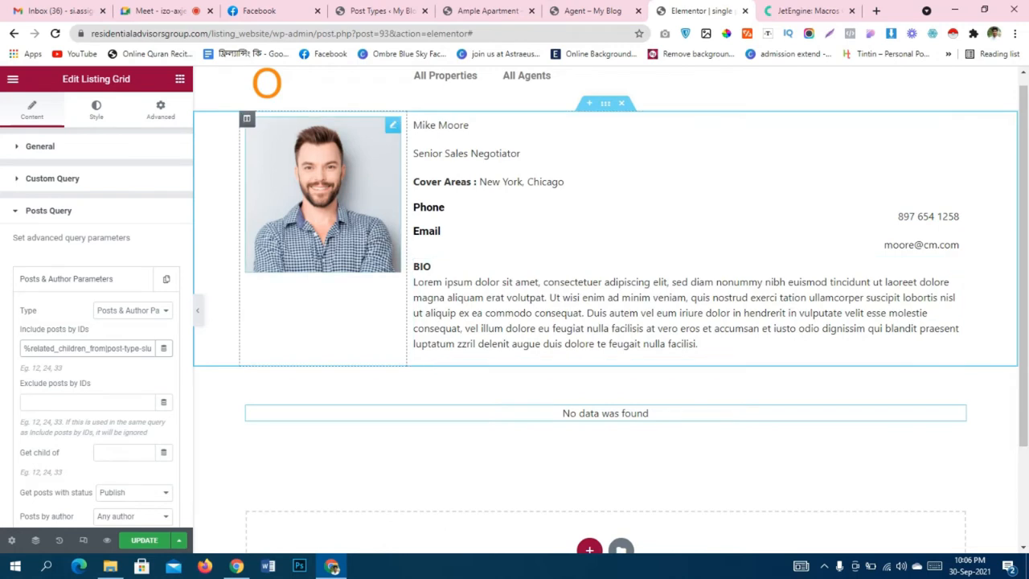
scroll(611, 306, down, 2)
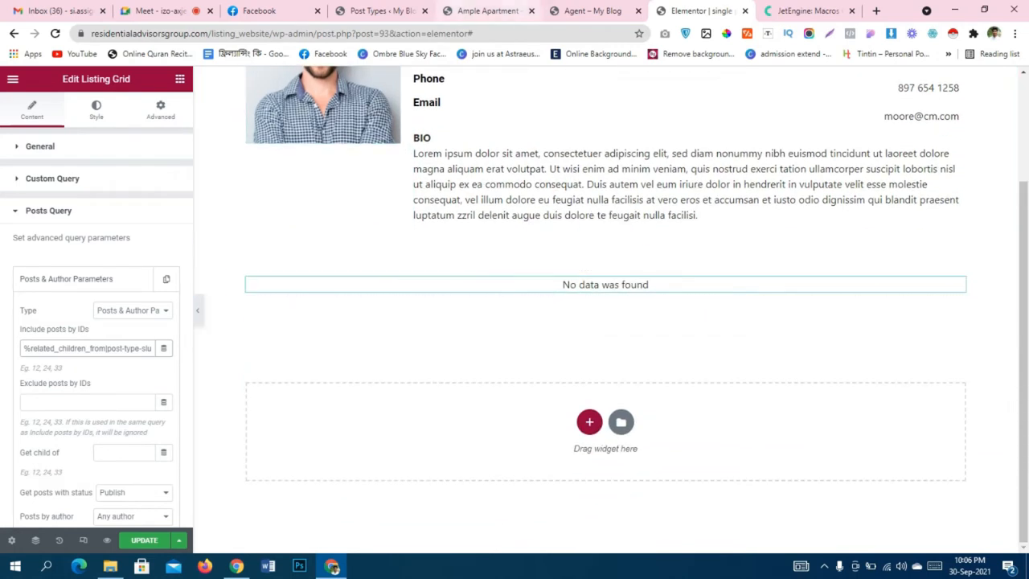
click(382, 10)
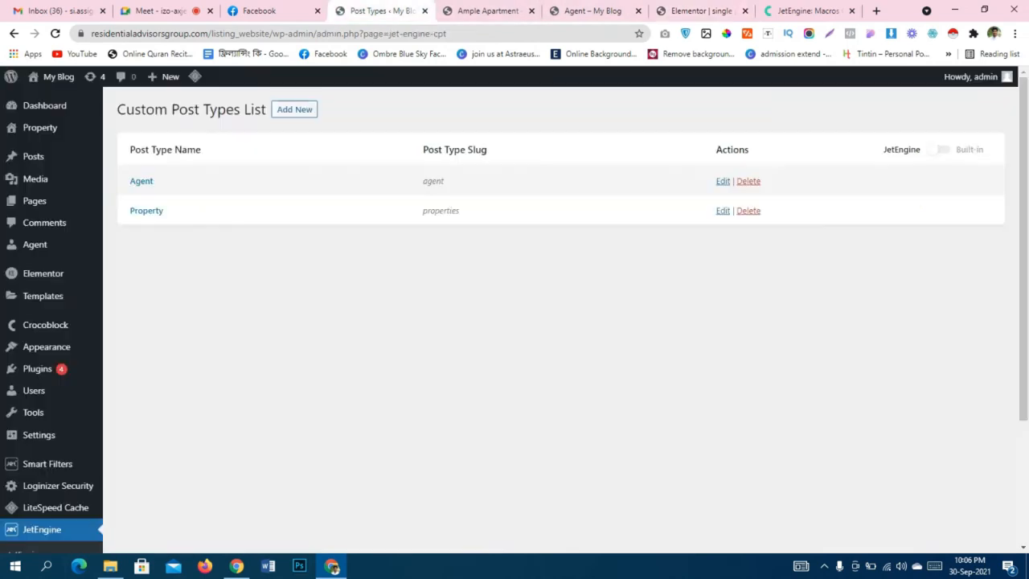
drag(422, 210, 459, 211)
key(ctrl+c)
click(696, 10)
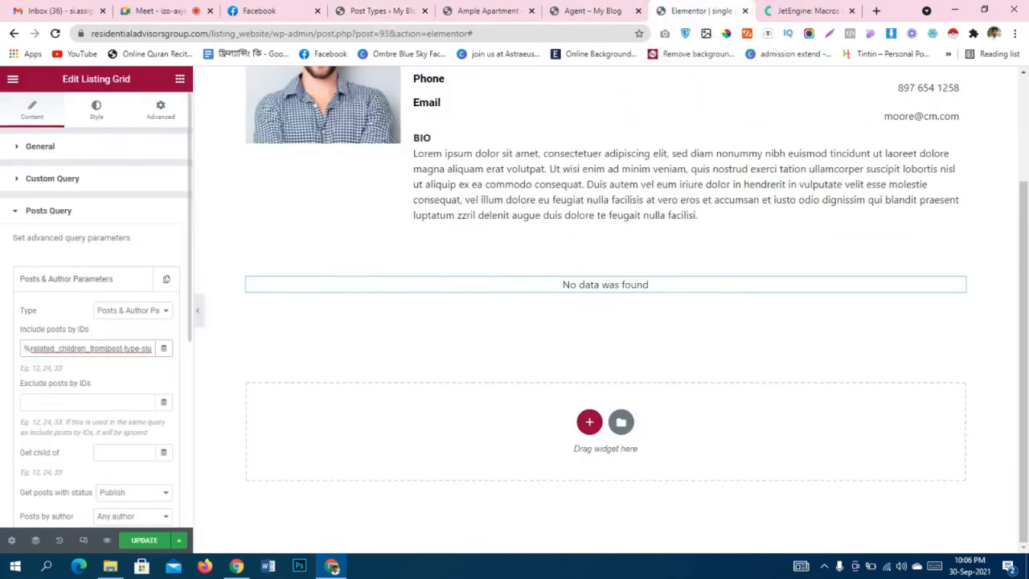
drag(106, 349, 151, 348)
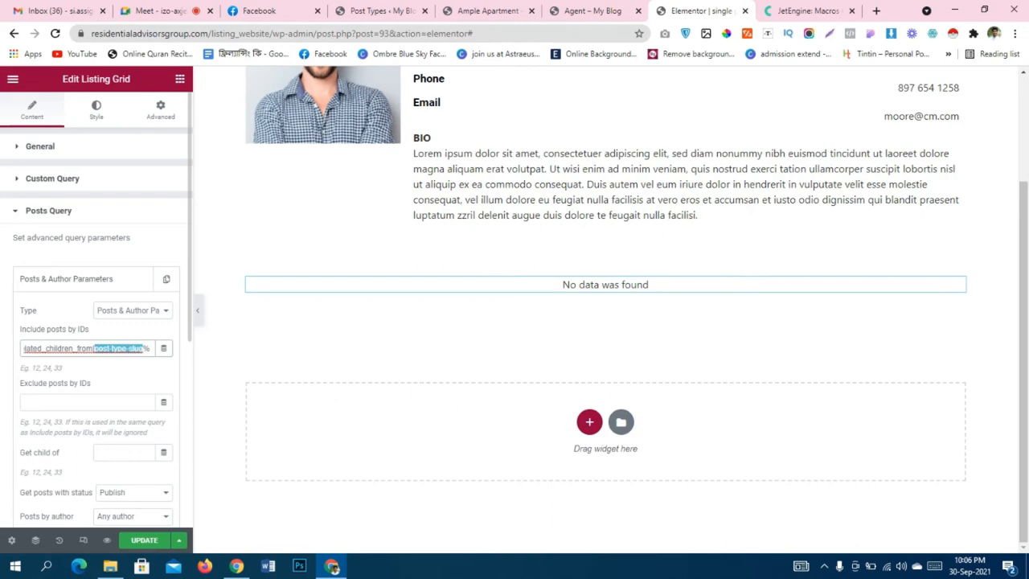
key(ctrl+v)
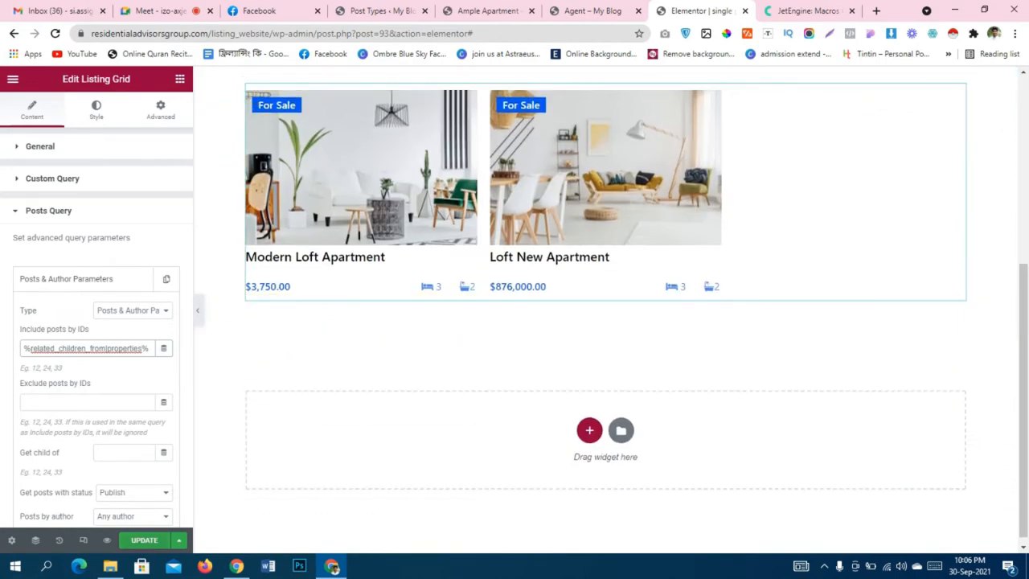
Update the single agent template and switch to the site's Agents page.
click(145, 541)
scroll(606, 321, up, 5)
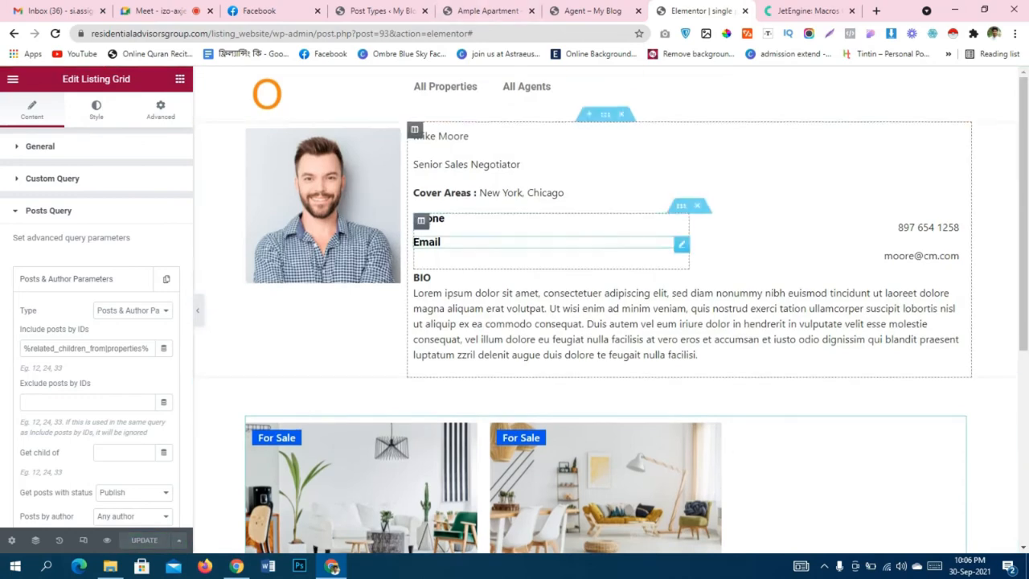
click(593, 11)
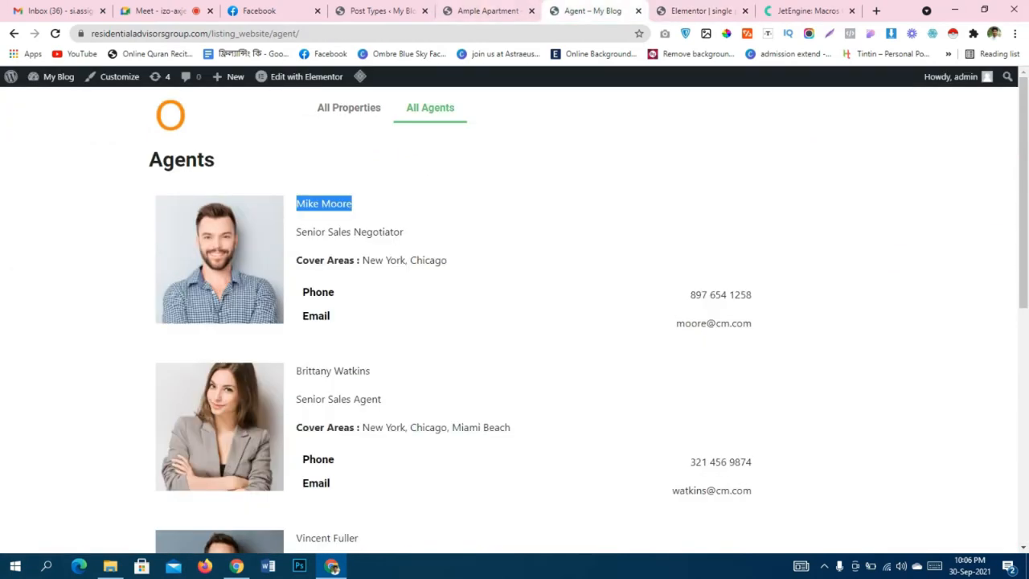
Reload the Agents page, check the related properties on the first agent's single page, and open the Loft New Apartment property.
click(55, 33)
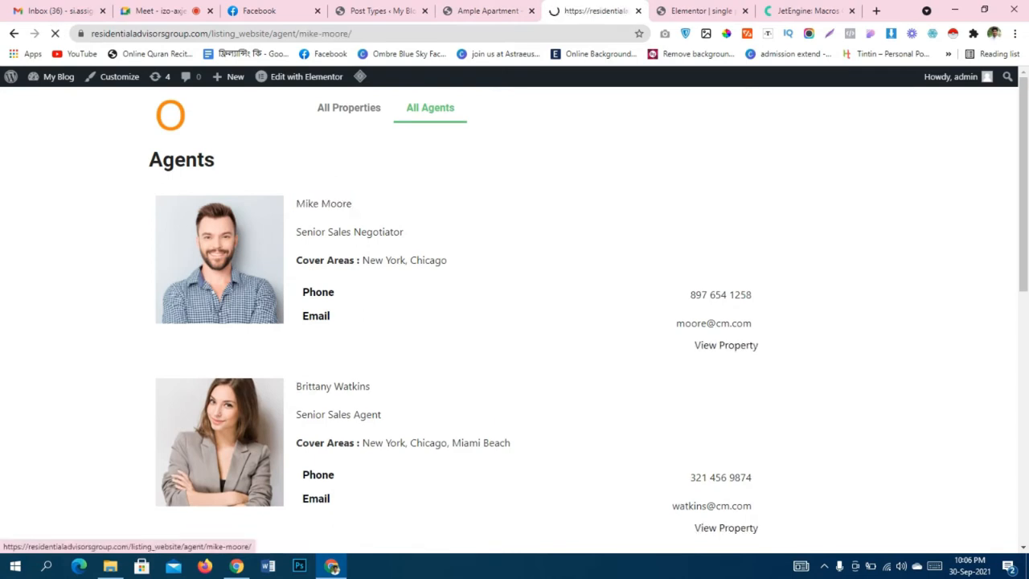
scroll(515, 320, down, 1)
scroll(514, 320, up, 2)
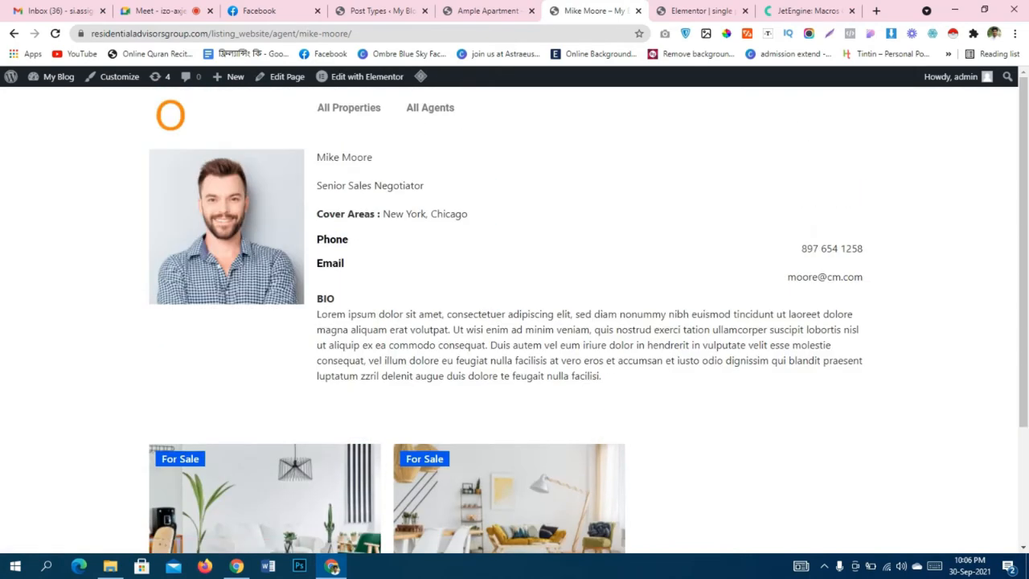
scroll(514, 321, down, 3)
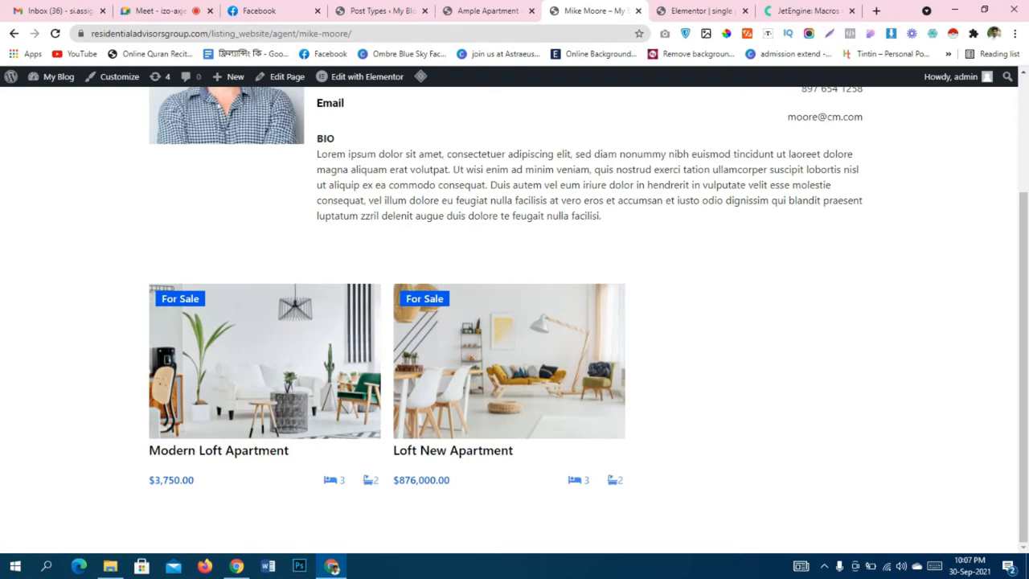
key(ctrl+r)
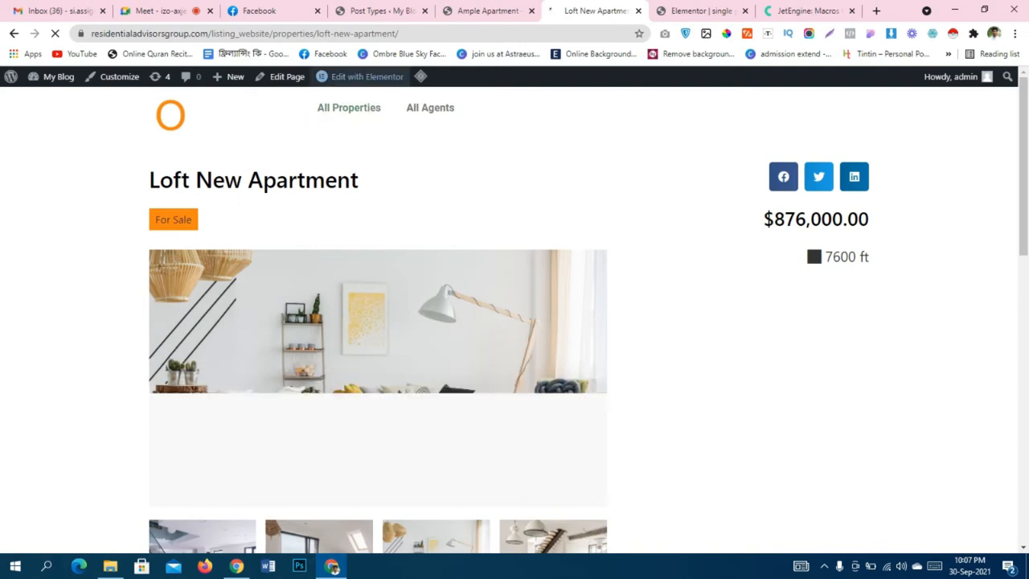
Switch to the Ample Apartment page's browser tab and open the site's WordPress dashboard from it.
click(382, 11)
scroll(515, 322, down, 3)
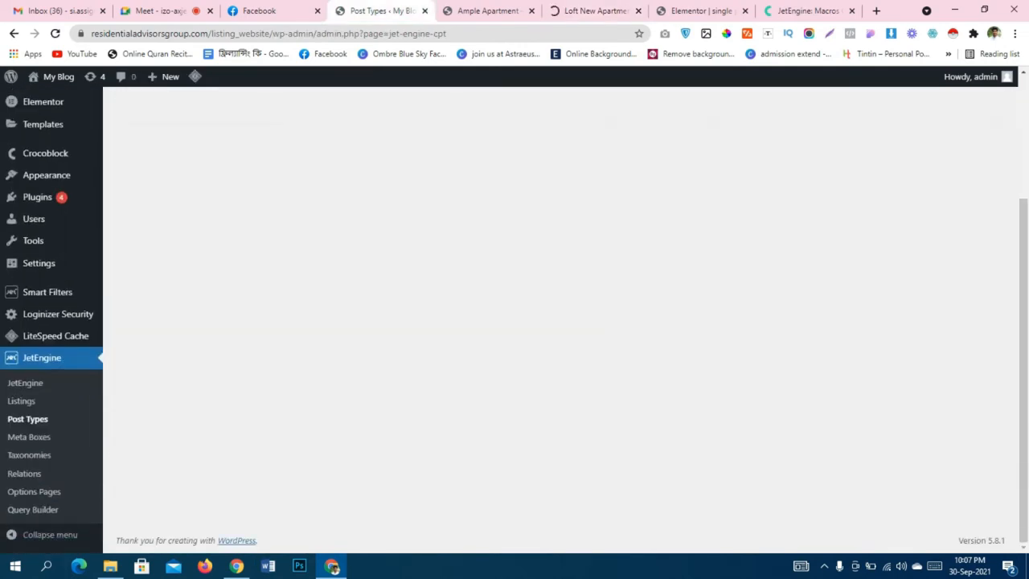
scroll(515, 321, up, 1)
scroll(515, 321, up, 2)
click(488, 11)
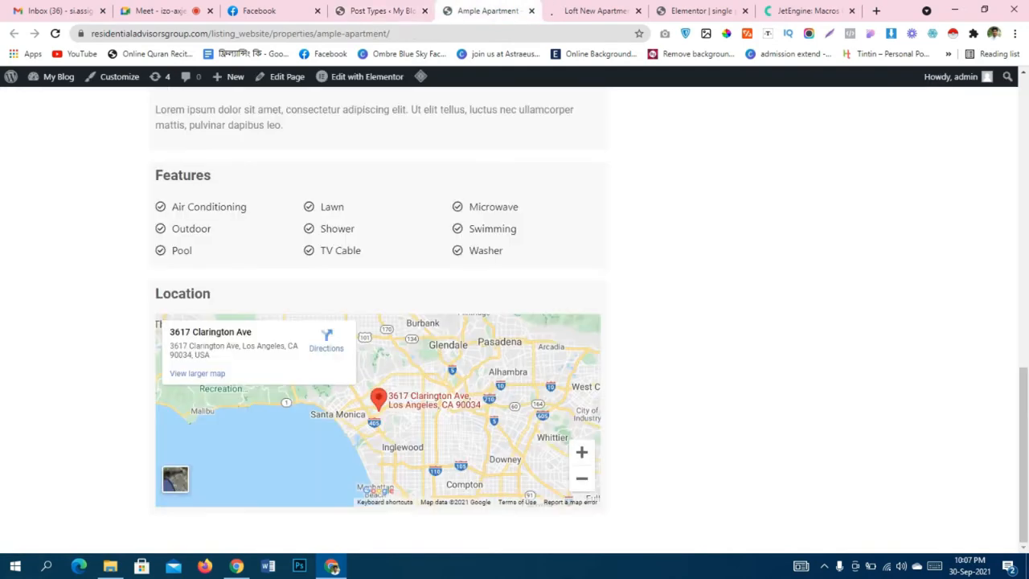
scroll(514, 322, up, 5)
scroll(378, 281, up, 3)
mouse_move(58, 76)
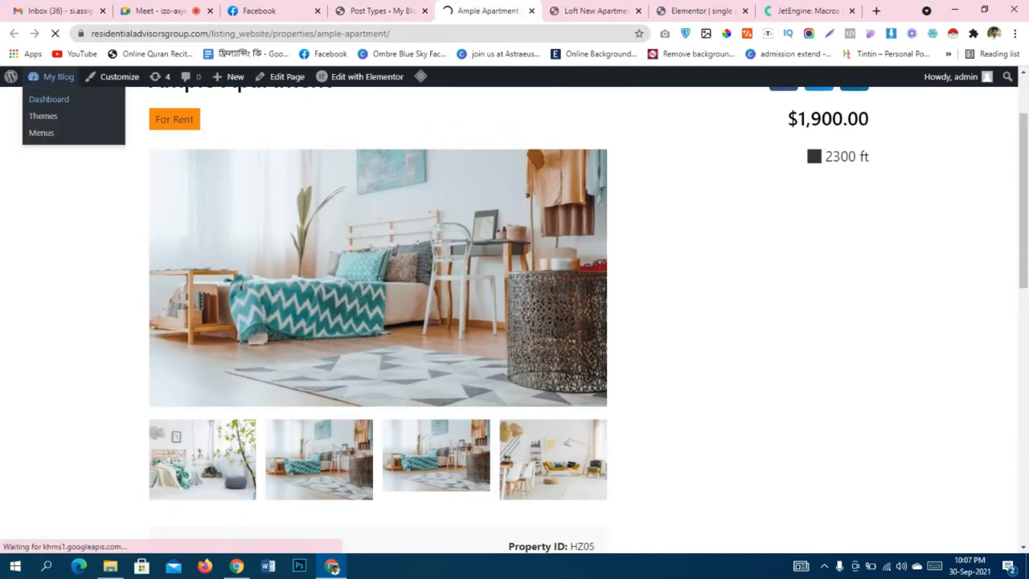
click(48, 99)
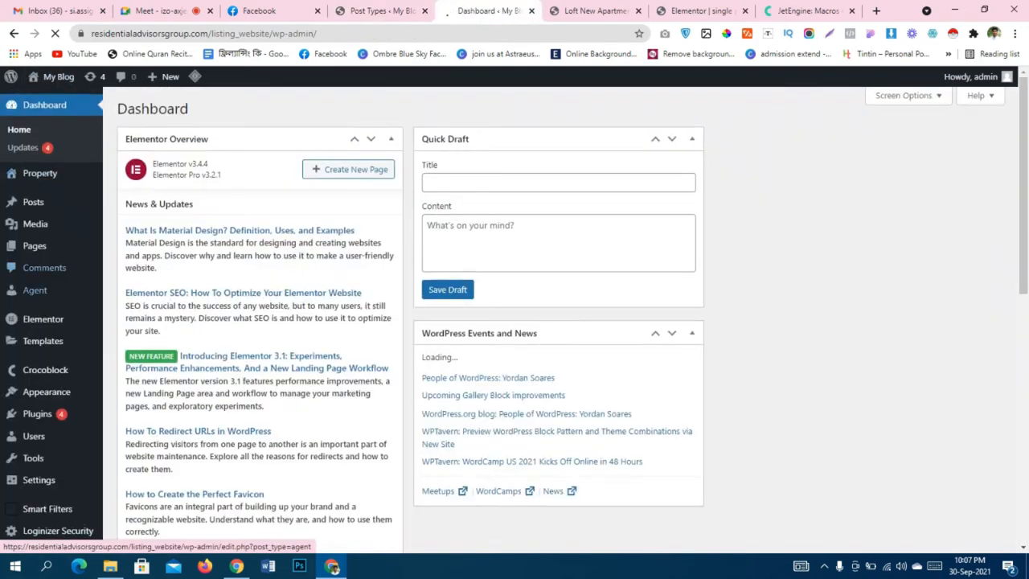
Open the "single post for property" template from the Theme Builder templates list for editing in Elementor.
scroll(515, 321, down, 4)
scroll(49, 340, up, 2)
scroll(48, 342, down, 2)
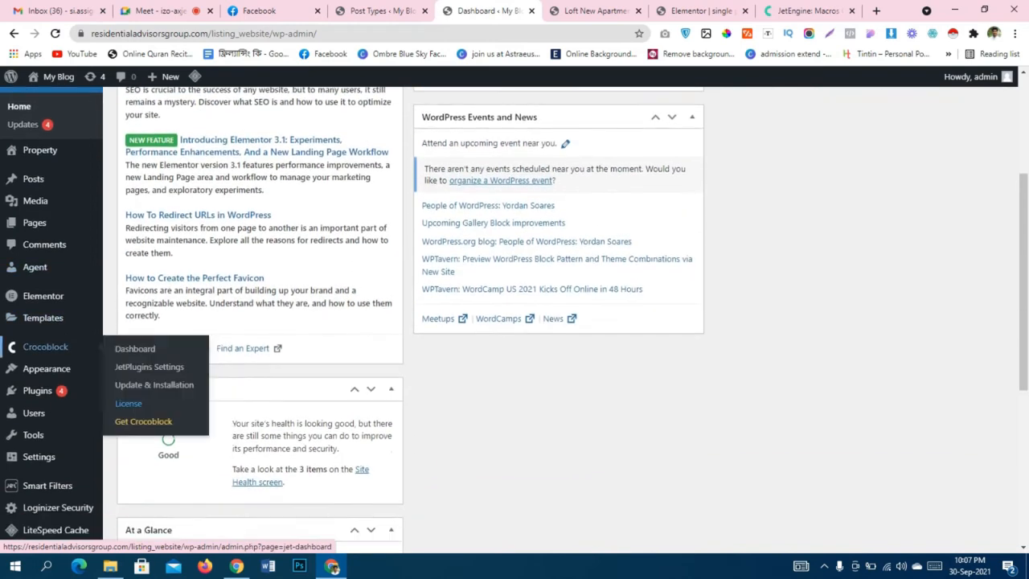
mouse_move(42, 279)
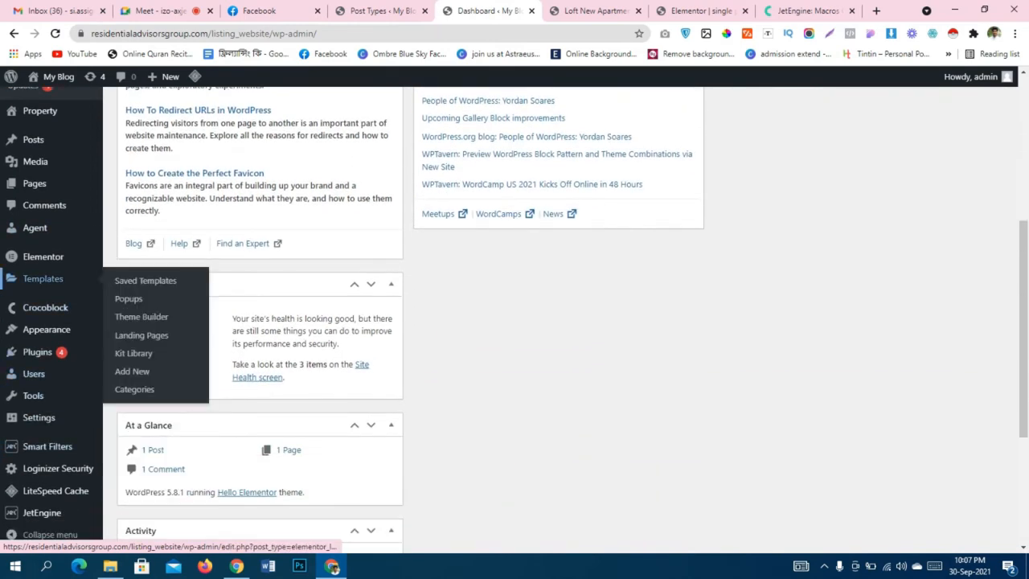
click(140, 316)
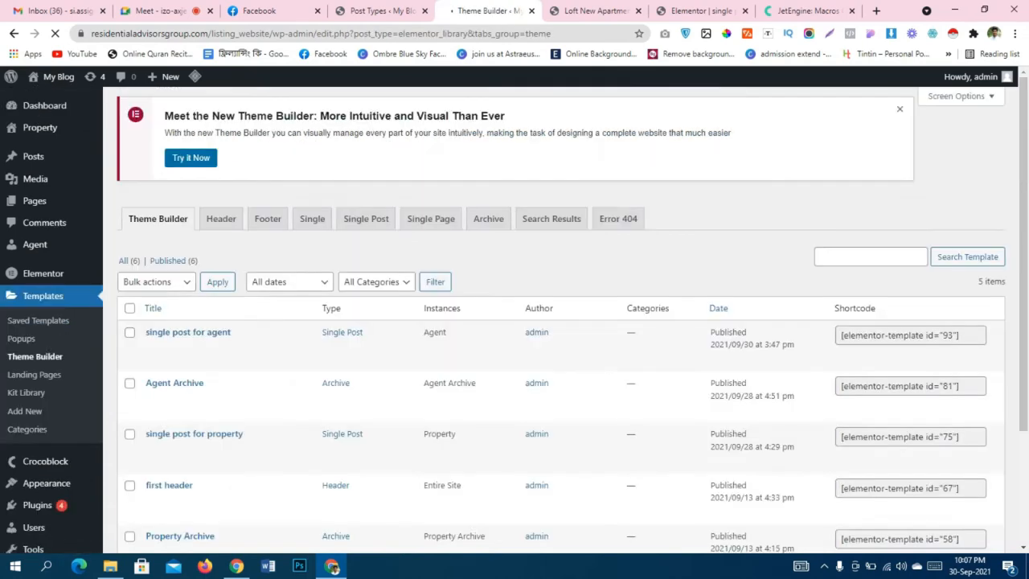
scroll(220, 228, down, 2)
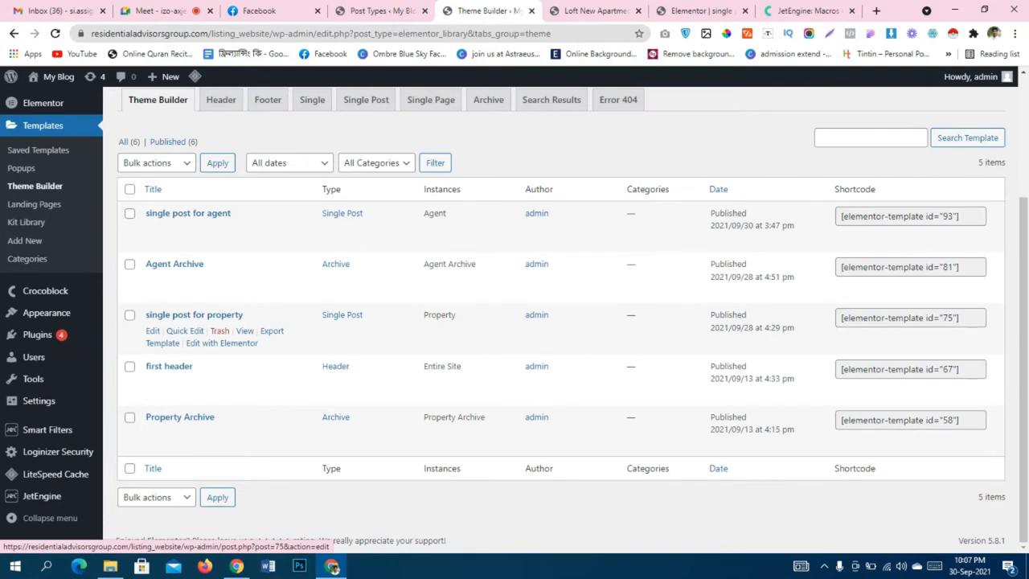
click(222, 343)
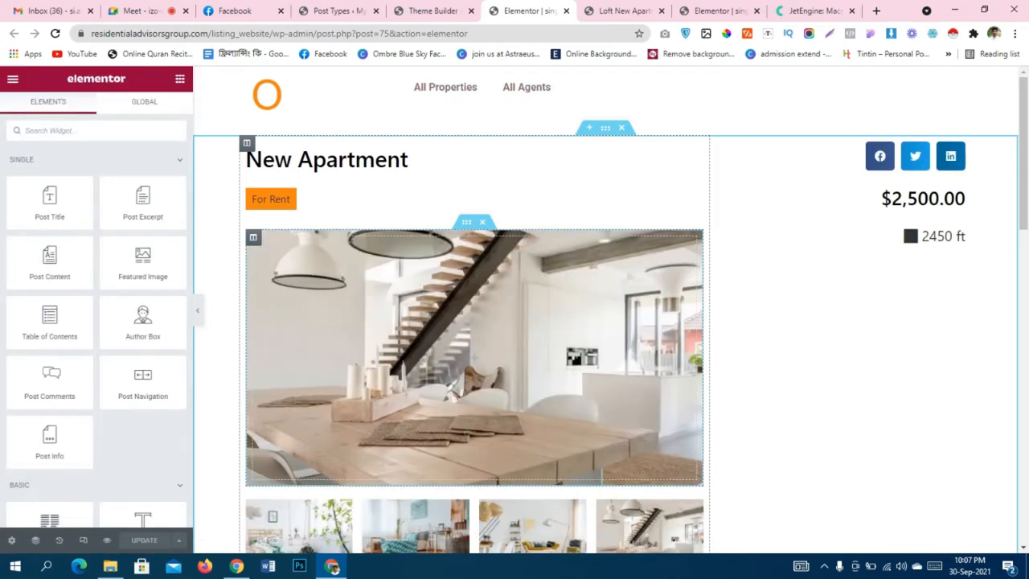
Add a Listing Grid widget below the area value in the property template's price column.
scroll(563, 346, down, 4)
scroll(563, 346, up, 4)
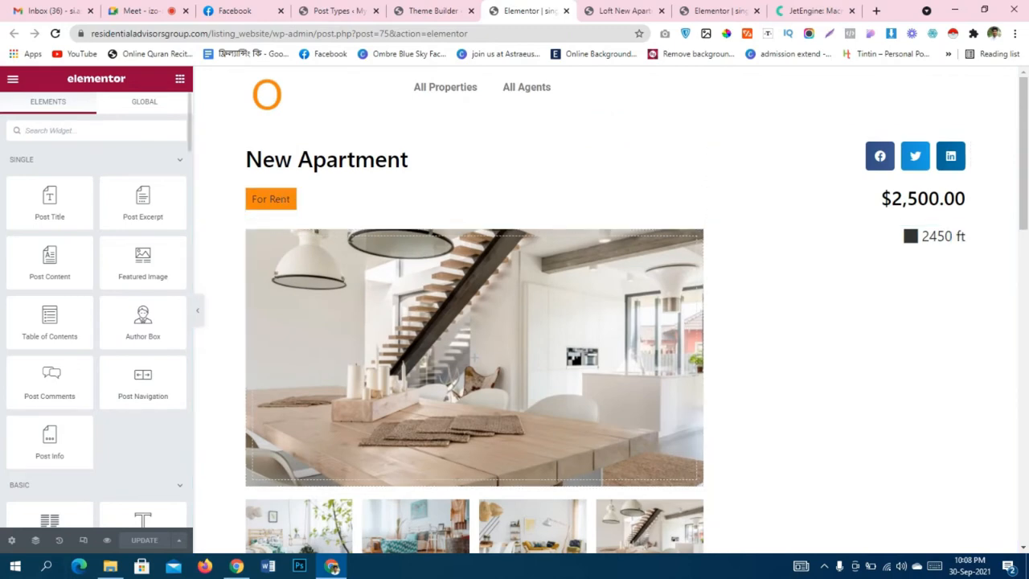
scroll(836, 346, down, 1)
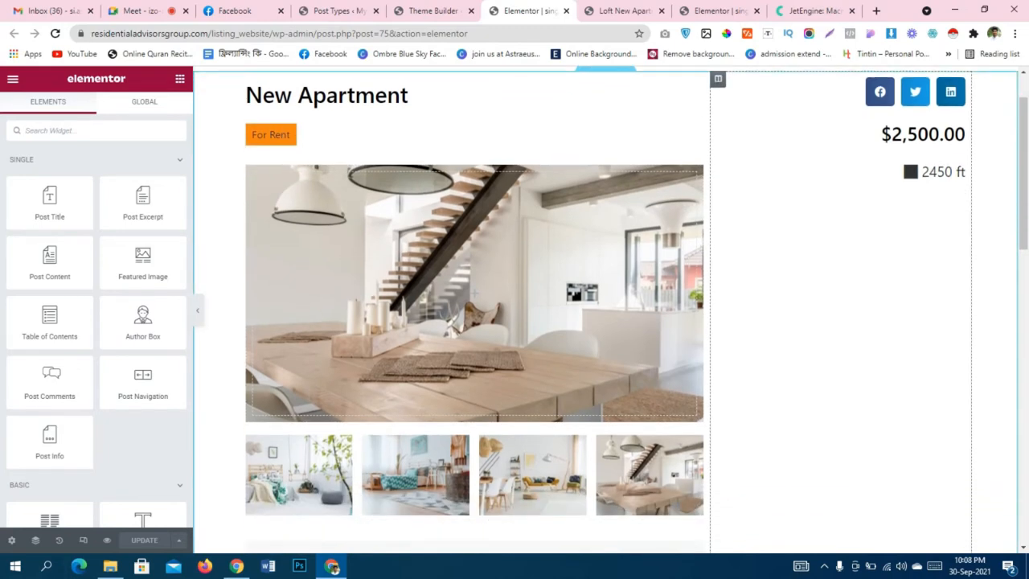
scroll(836, 346, up, 1)
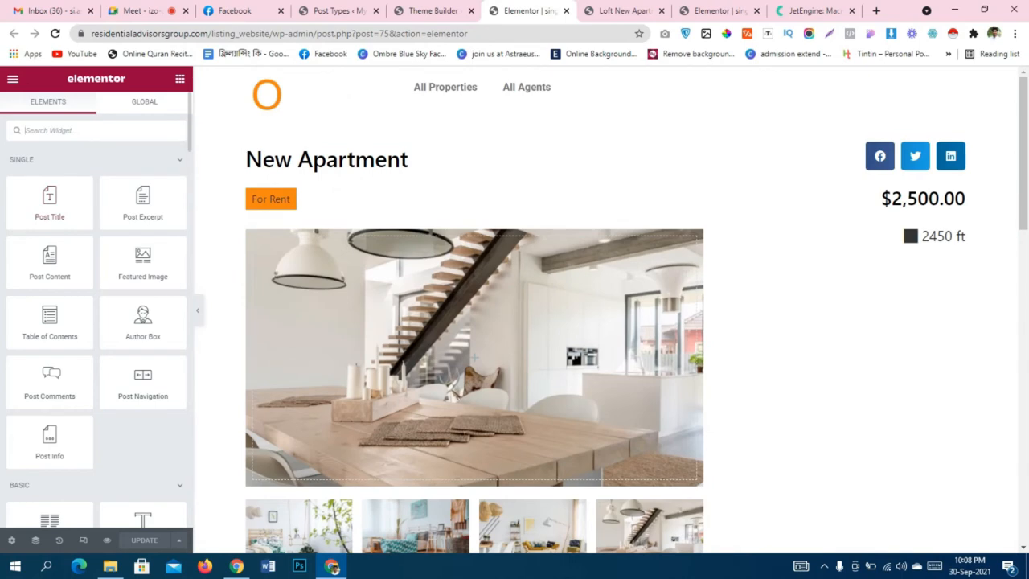
text(a)
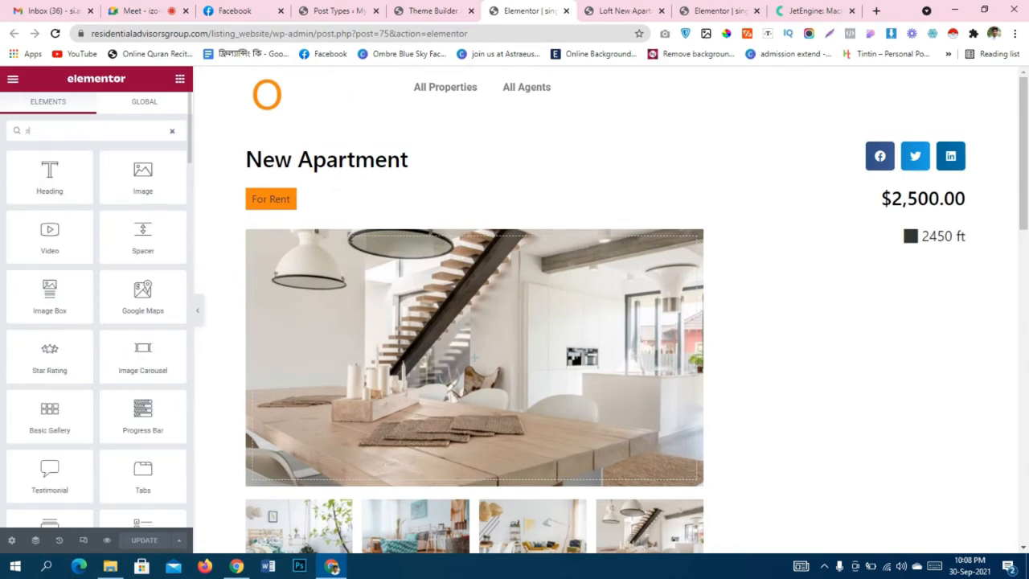
key(BackSpace)
text(list)
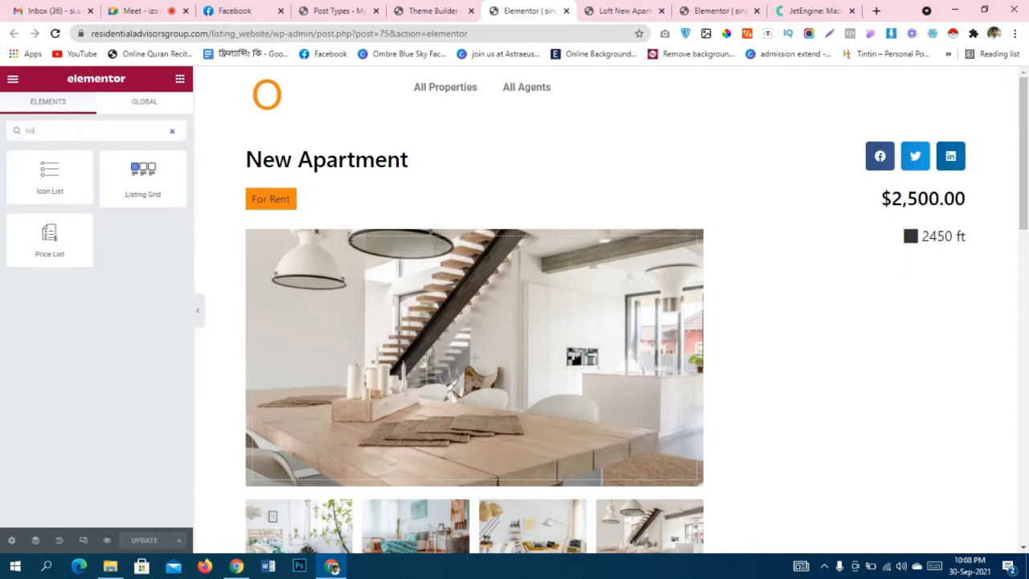
drag(143, 178, 866, 247)
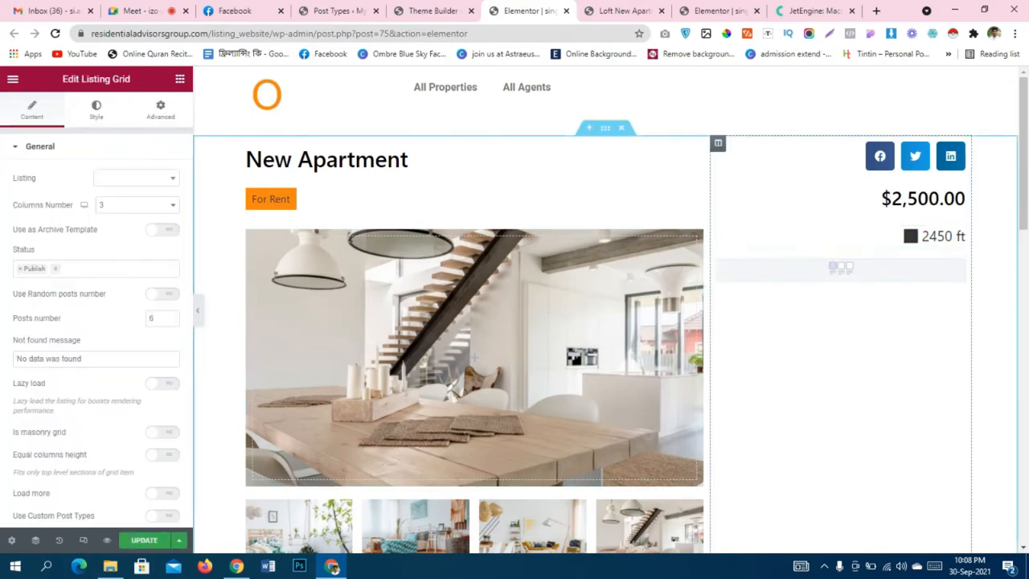
Set the Listing Grid's listing to Agent Listing.
click(136, 178)
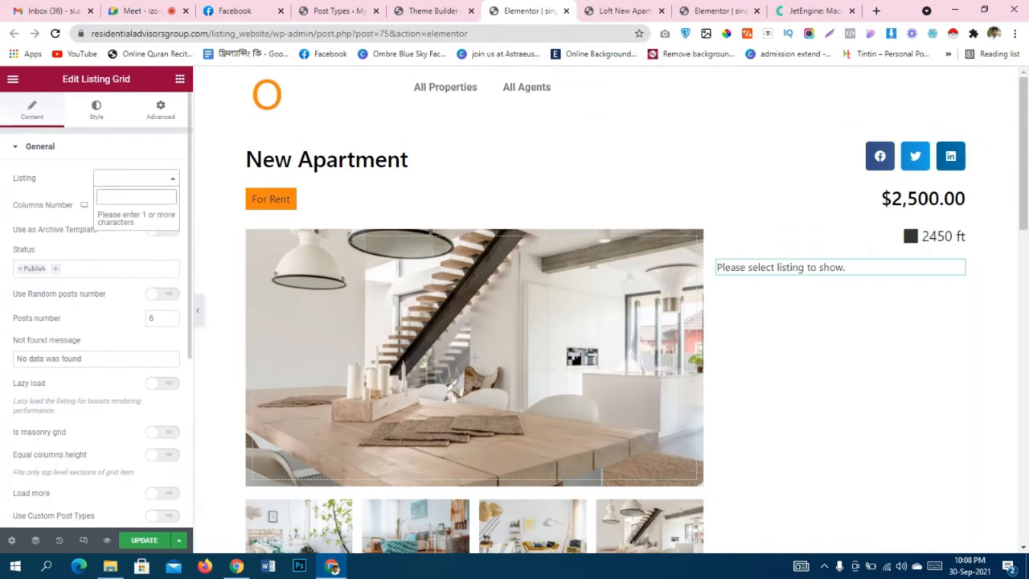
text(li)
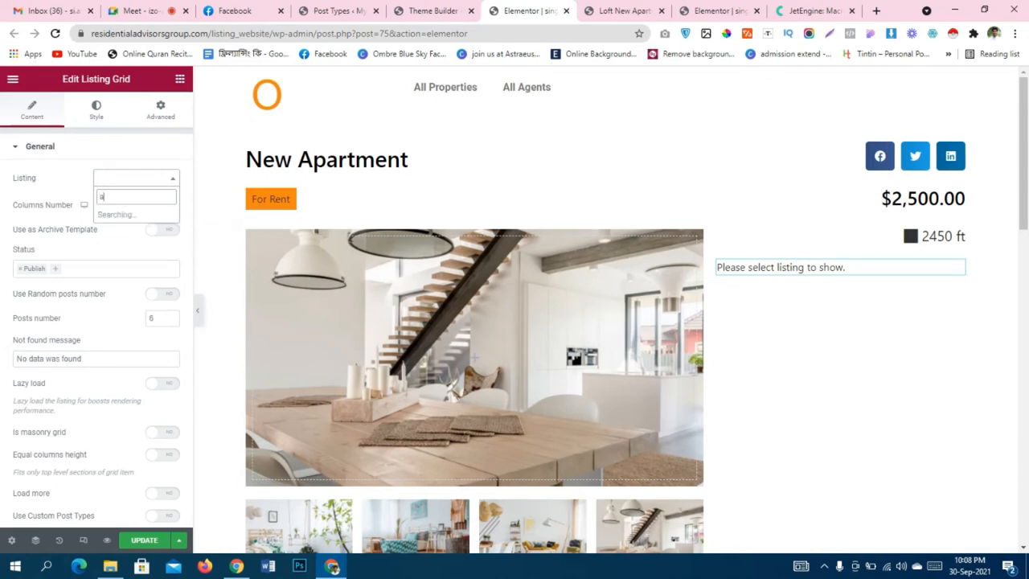
key(BackSpace)
key(BackSpace)
text(age)
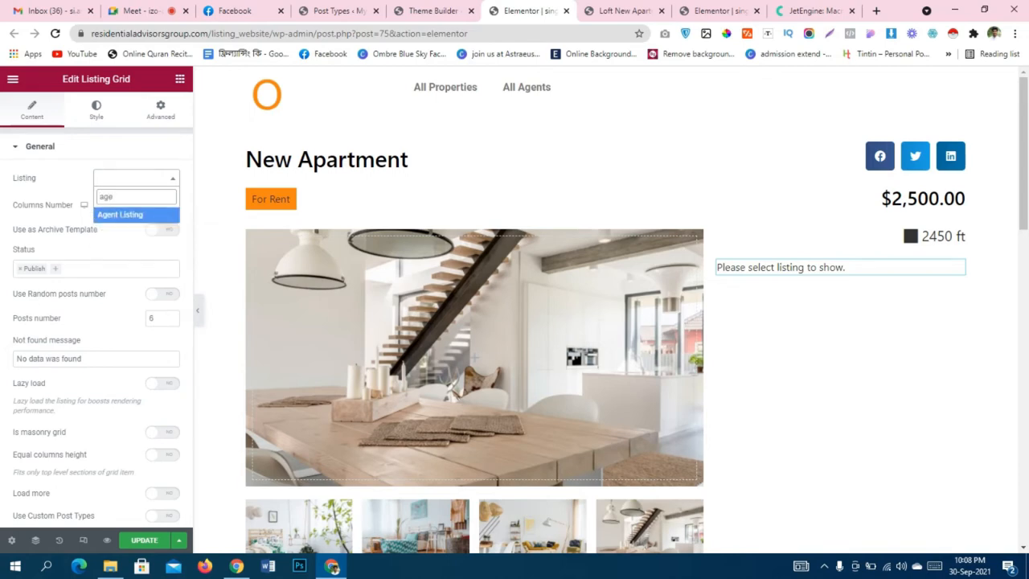
key(Return)
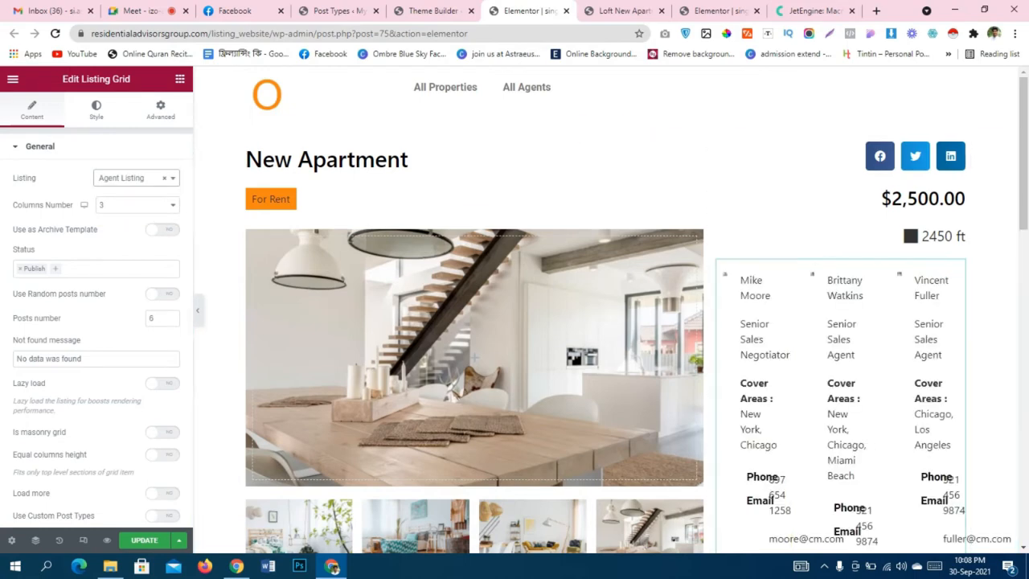
Set the Listing Grid's columns number to 1 and check how the agent cards fit in the price column.
click(138, 205)
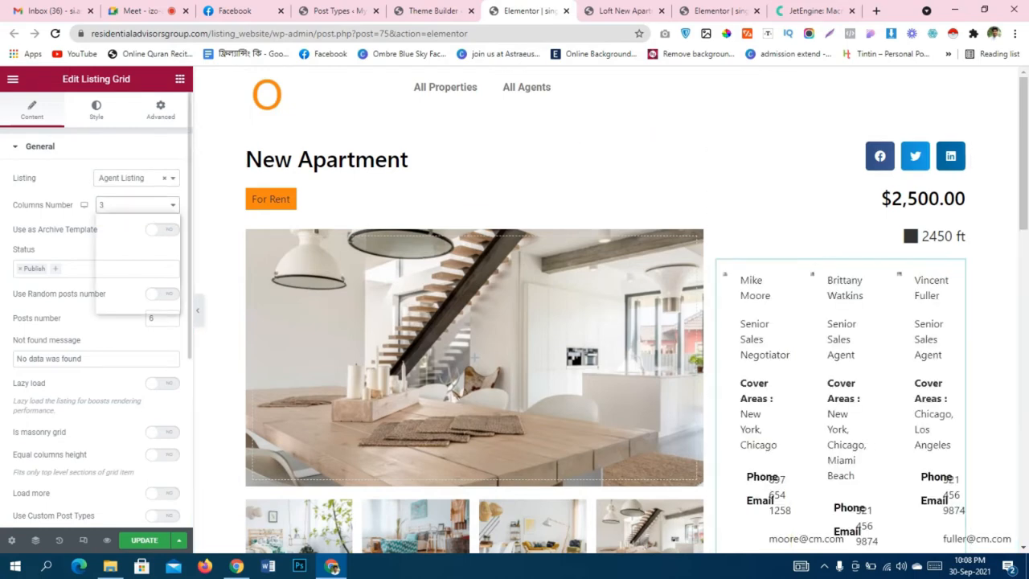
click(137, 219)
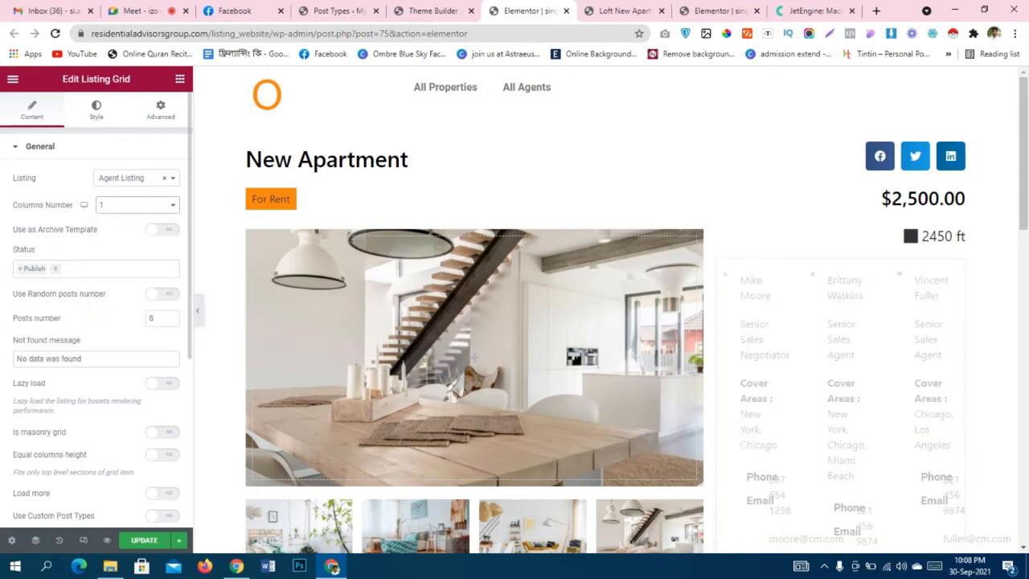
scroll(840, 338, down, 1)
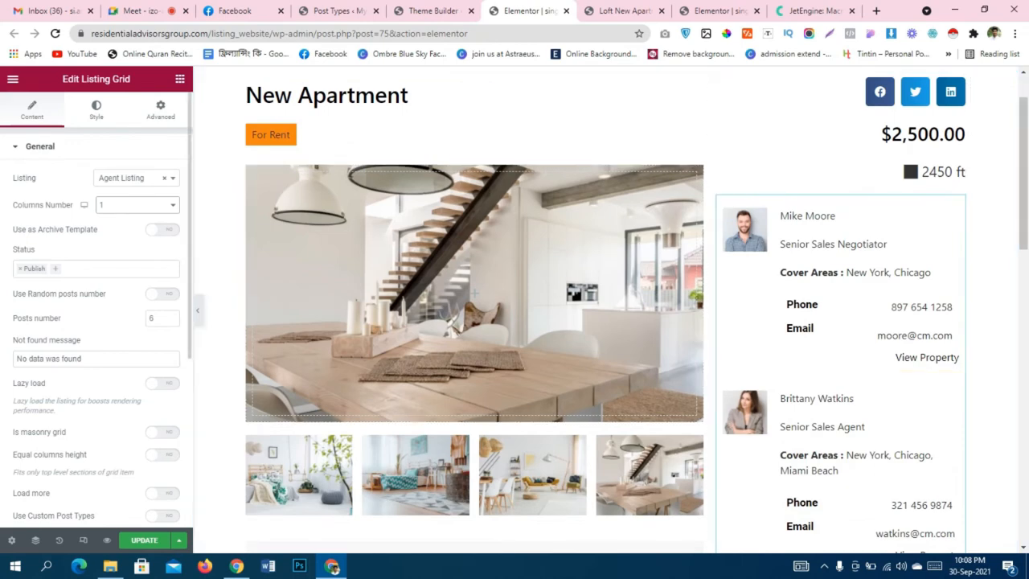
scroll(96, 306, down, 3)
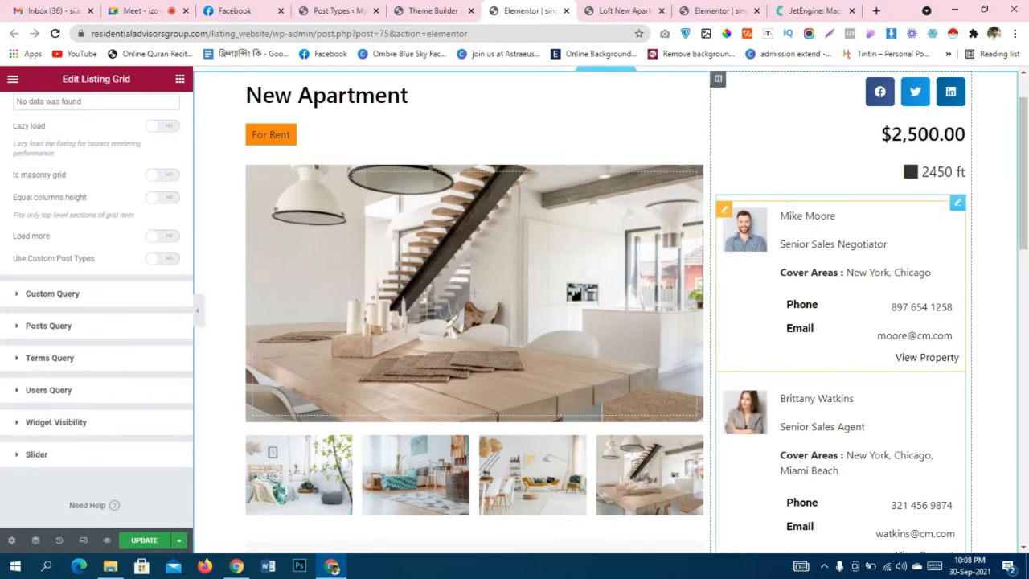
scroll(97, 311, down, 1)
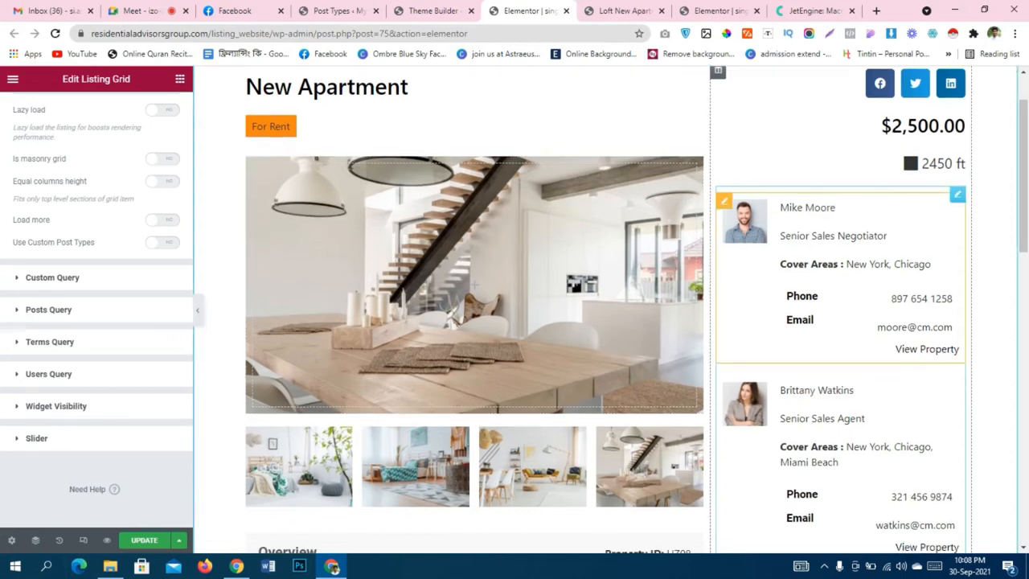
scroll(840, 346, down, 3)
scroll(841, 346, up, 4)
scroll(840, 346, down, 4)
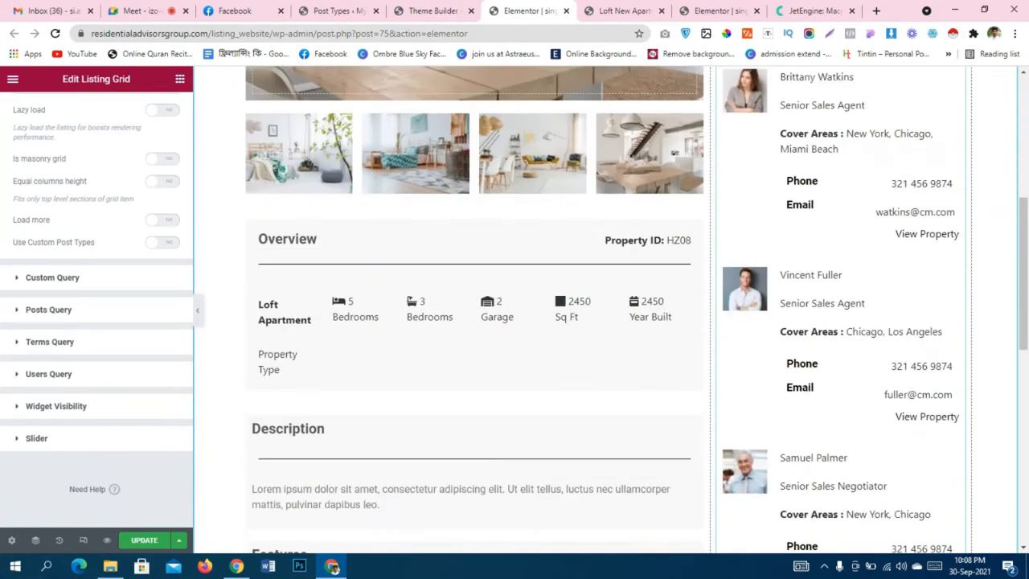
scroll(840, 346, up, 4)
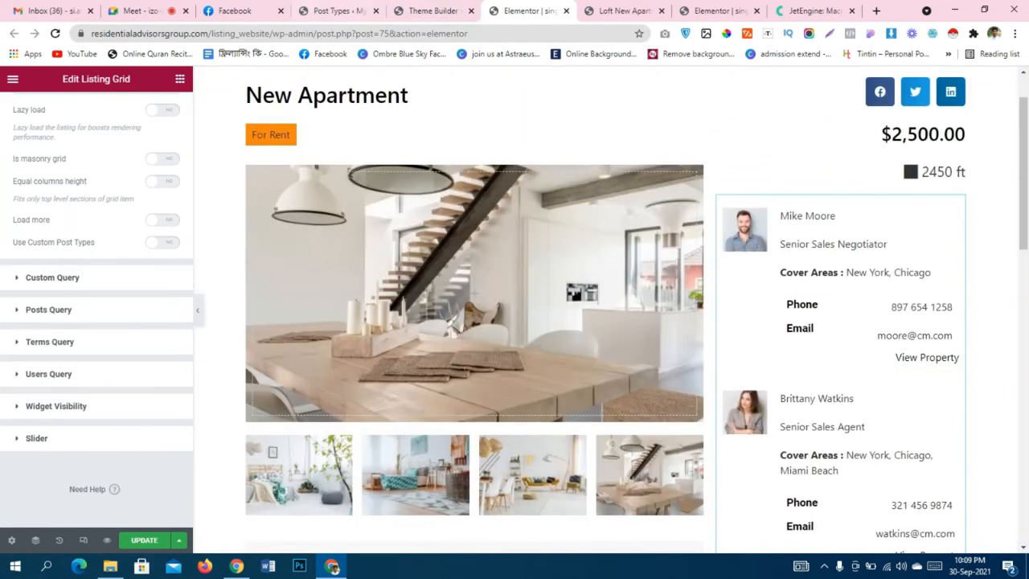
Open the live site in a new browser tab from the JetEngine post types page and view All Agents.
click(340, 11)
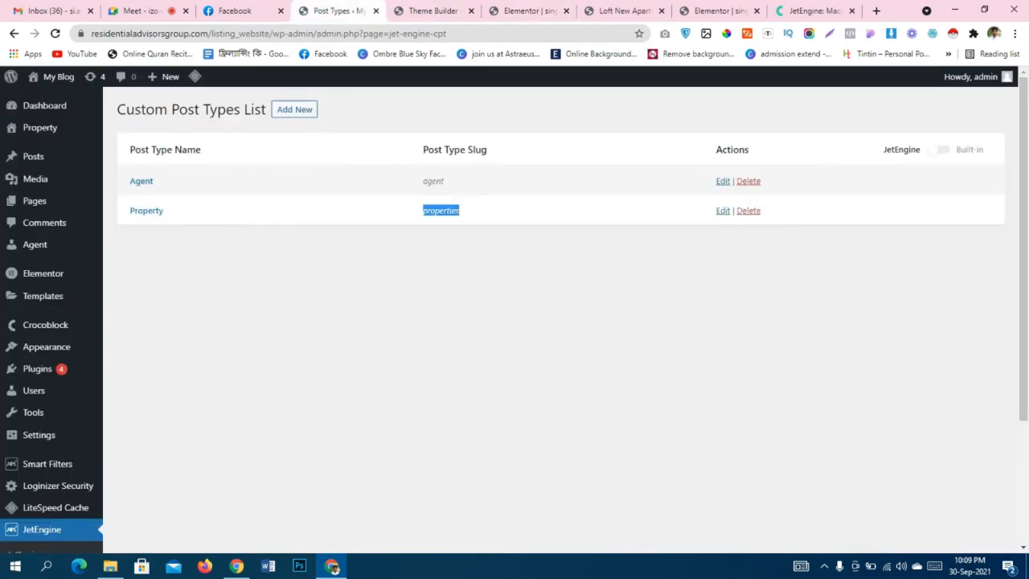
mouse_move(55, 76)
click(48, 100)
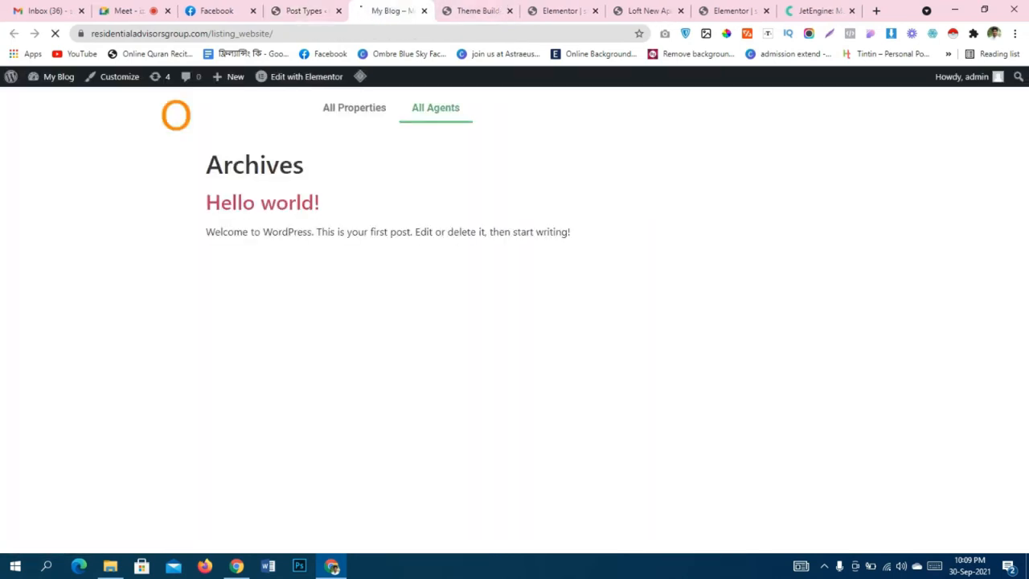
click(436, 108)
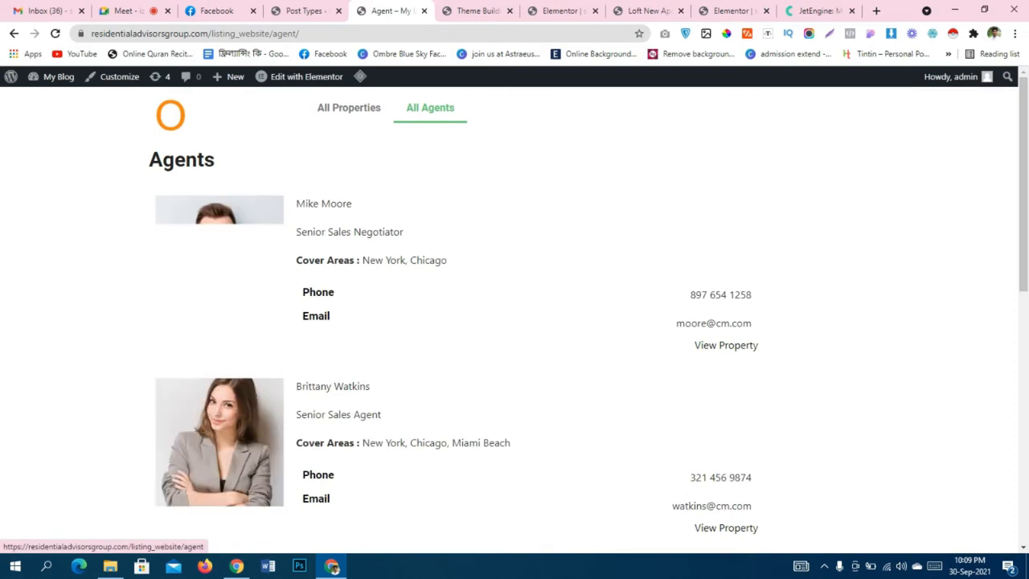
Return to the single property template in Elementor and delete the agent Listing Grid from the price column.
click(563, 11)
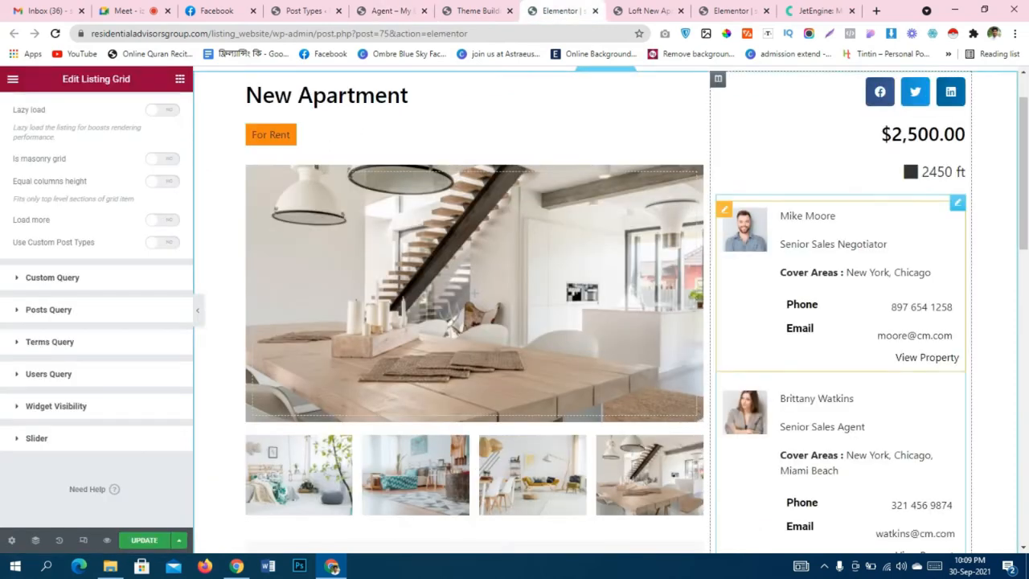
right_click(828, 233)
click(894, 411)
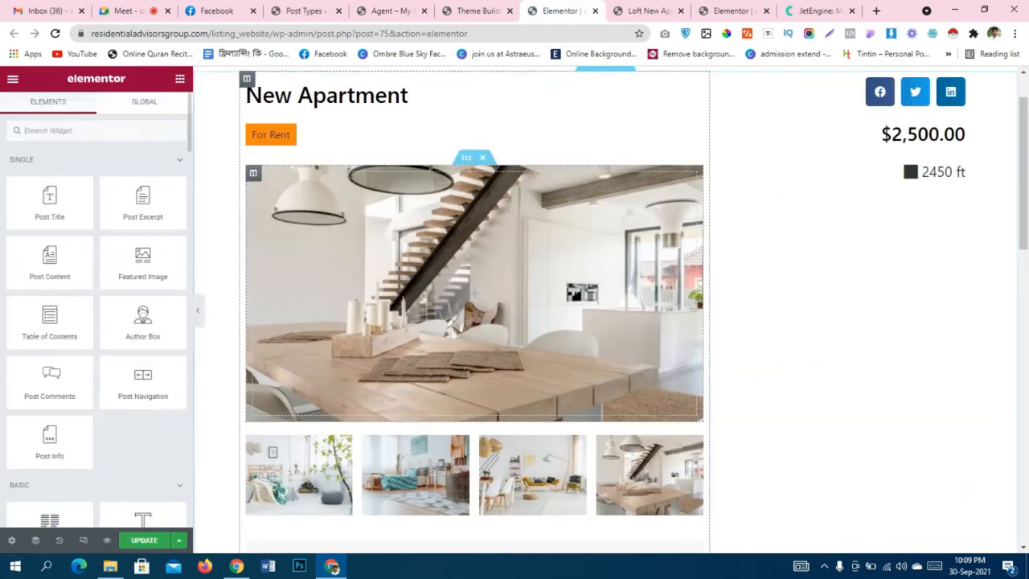
Save the single property template and review its page layout.
click(145, 540)
scroll(474, 241, up, 2)
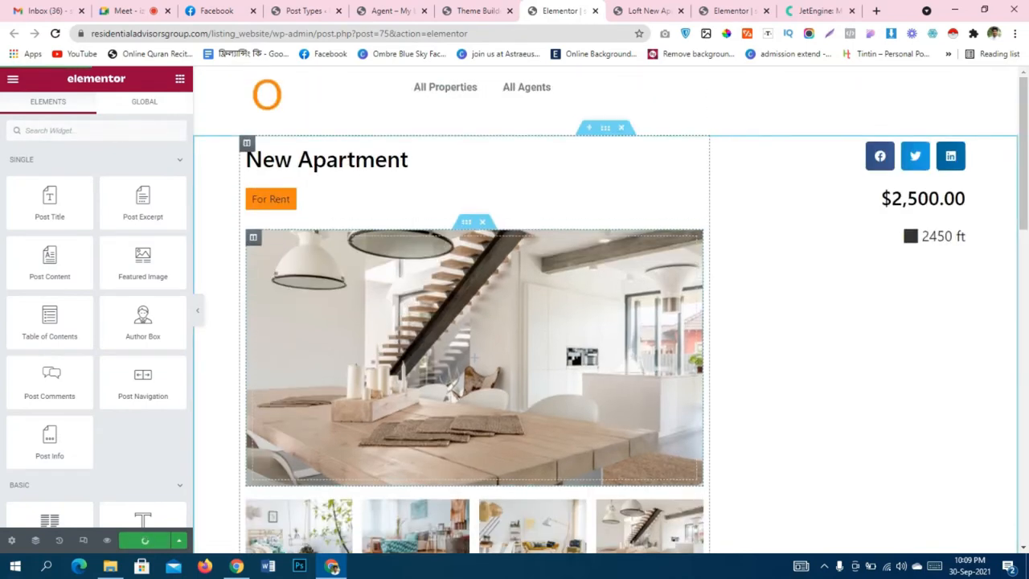
scroll(474, 241, down, 6)
scroll(474, 234, up, 7)
Open JetEngine's Listings page in a new browser tab from the Post Types page.
click(390, 11)
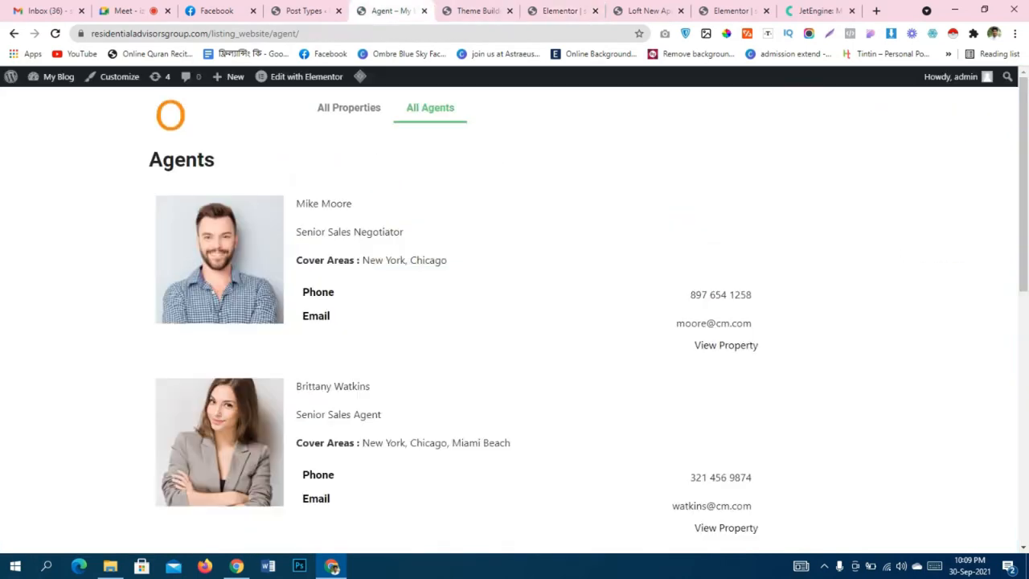
click(305, 10)
scroll(34, 362, down, 3)
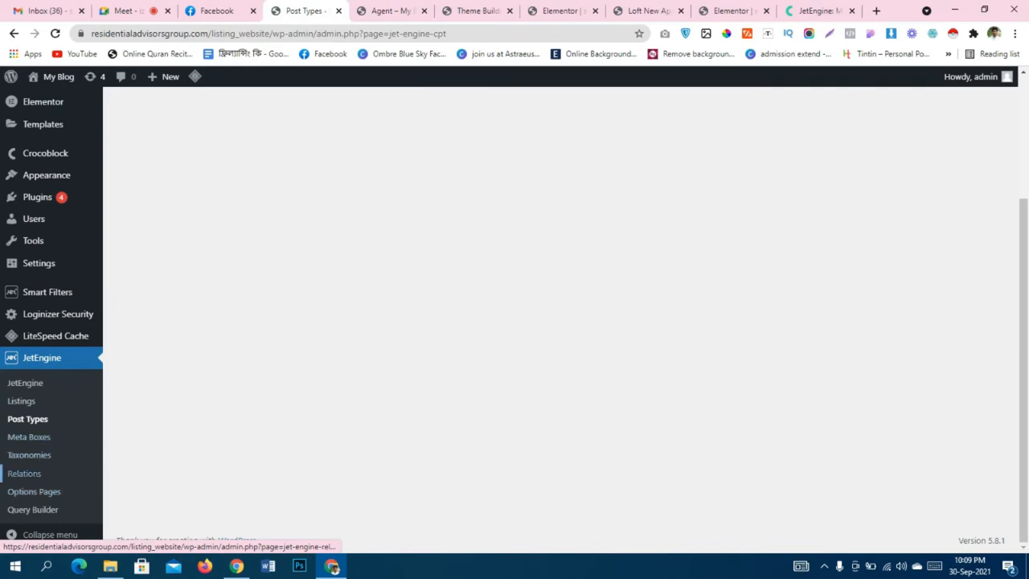
middle_click(22, 401)
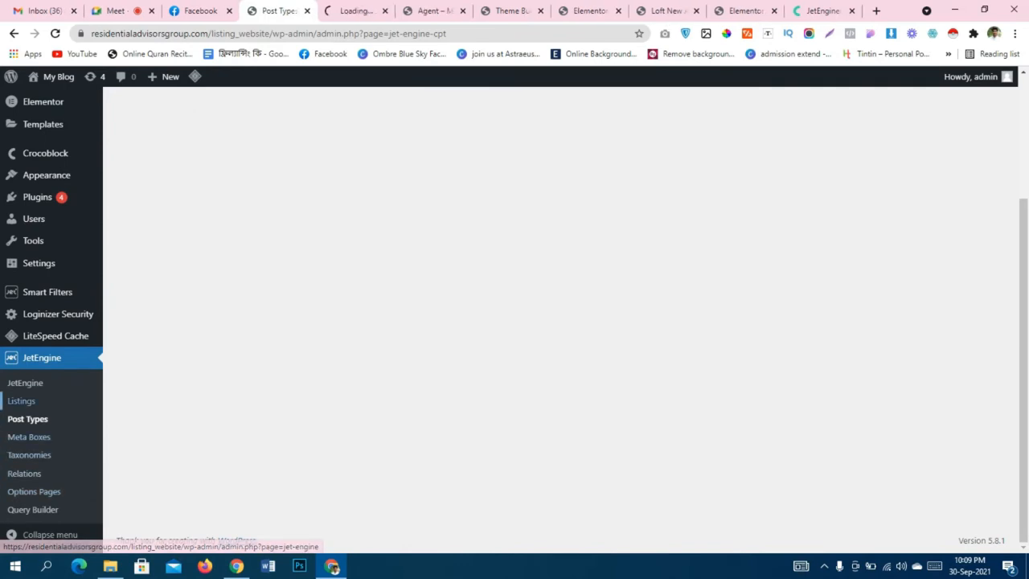
key(ctrl+Tab)
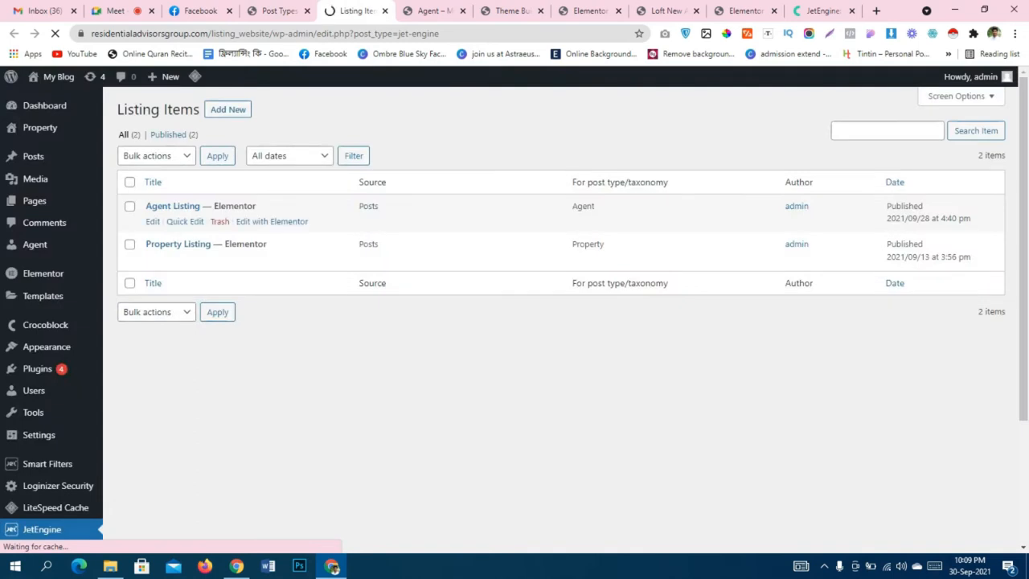
Create a listing item named Agent Quick Listing with source Posts, post type Agent and Elementor as the listing view.
click(229, 109)
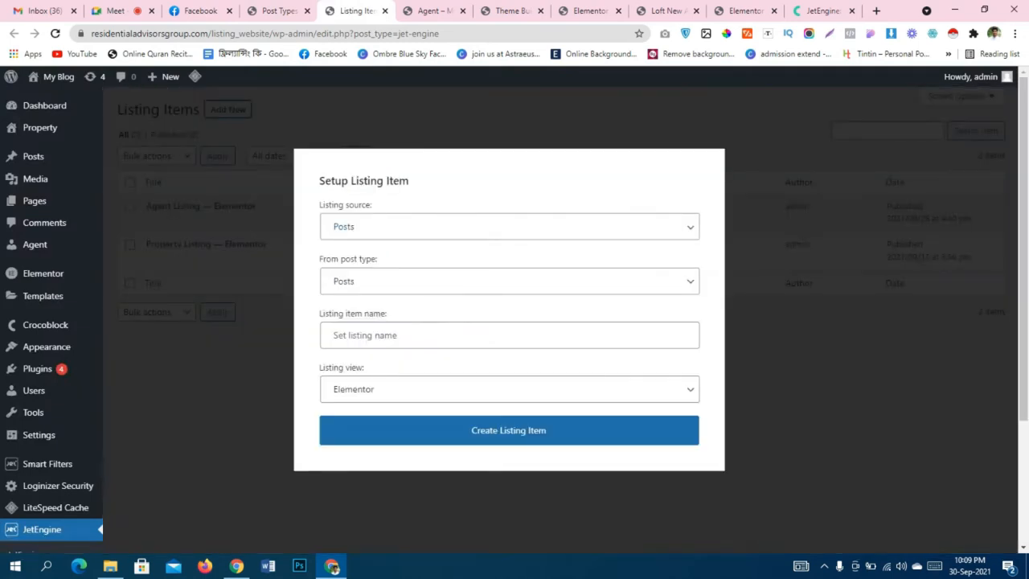
click(509, 282)
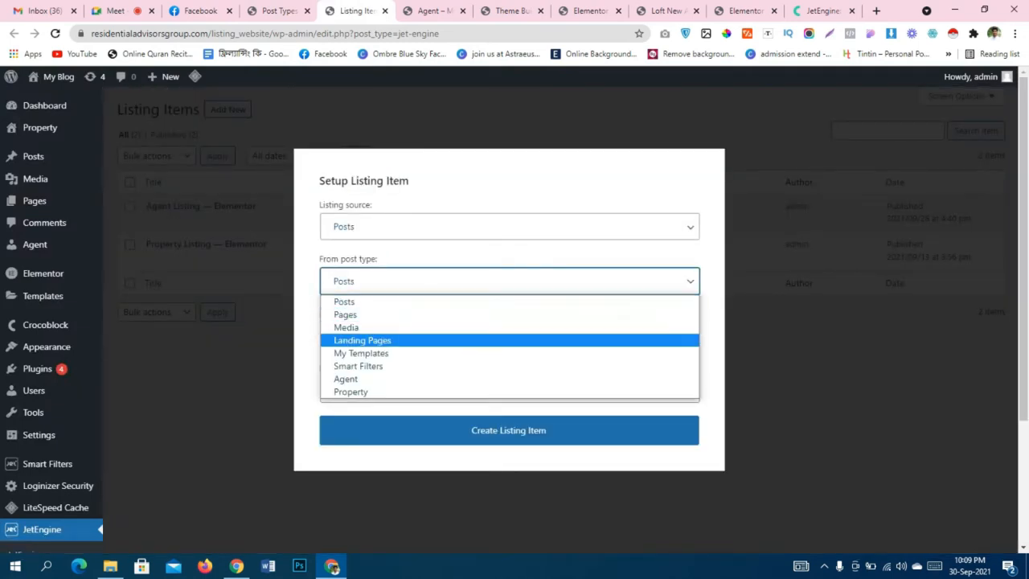
click(350, 379)
click(386, 336)
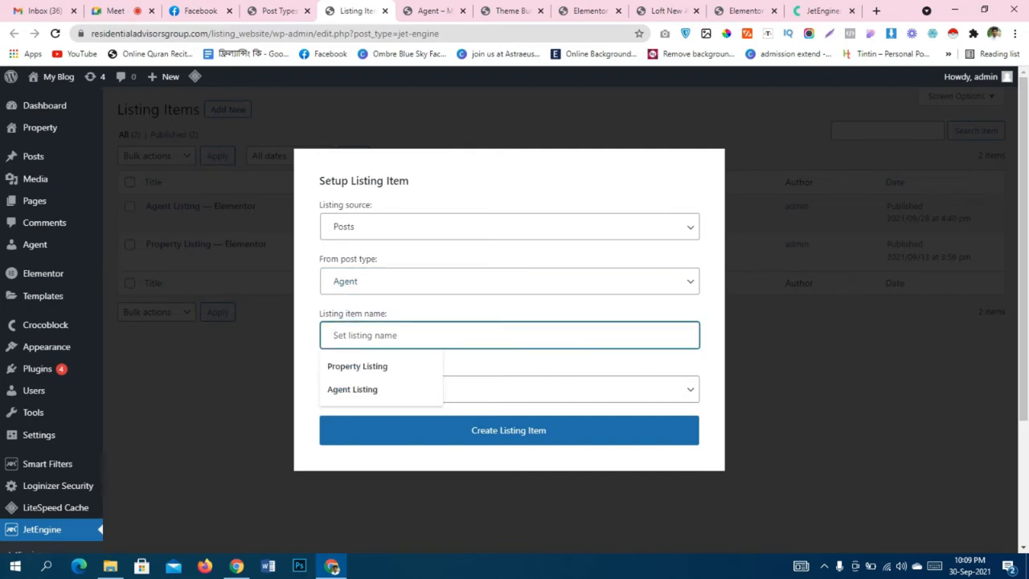
key(Return)
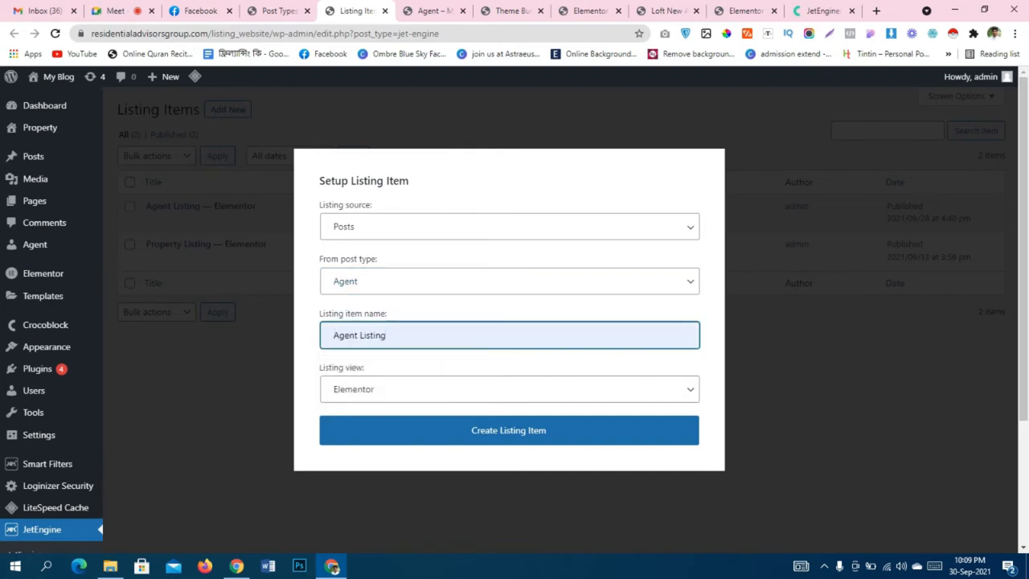
click(359, 335)
text(Quick)
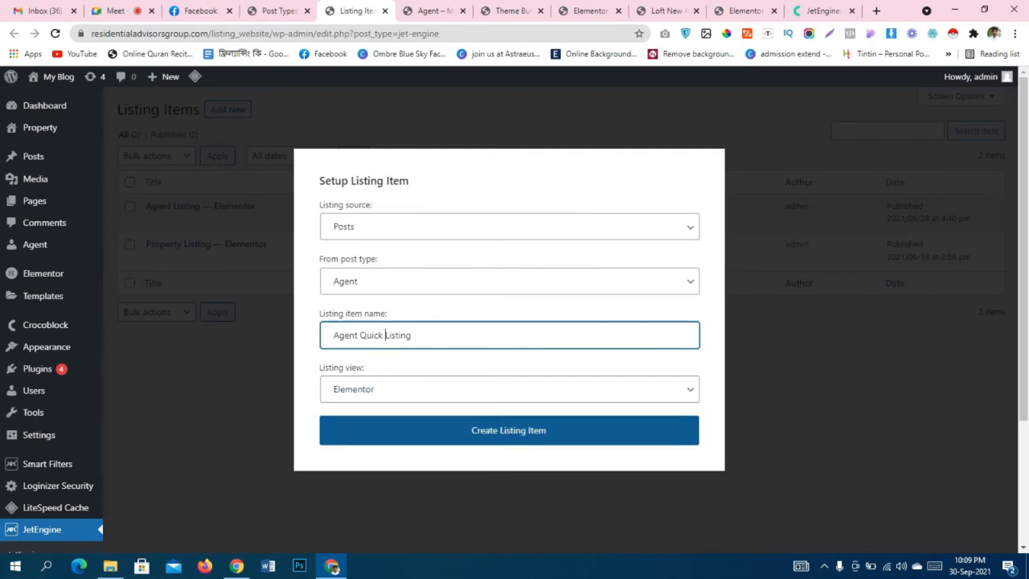
key(Tab)
key(Return)
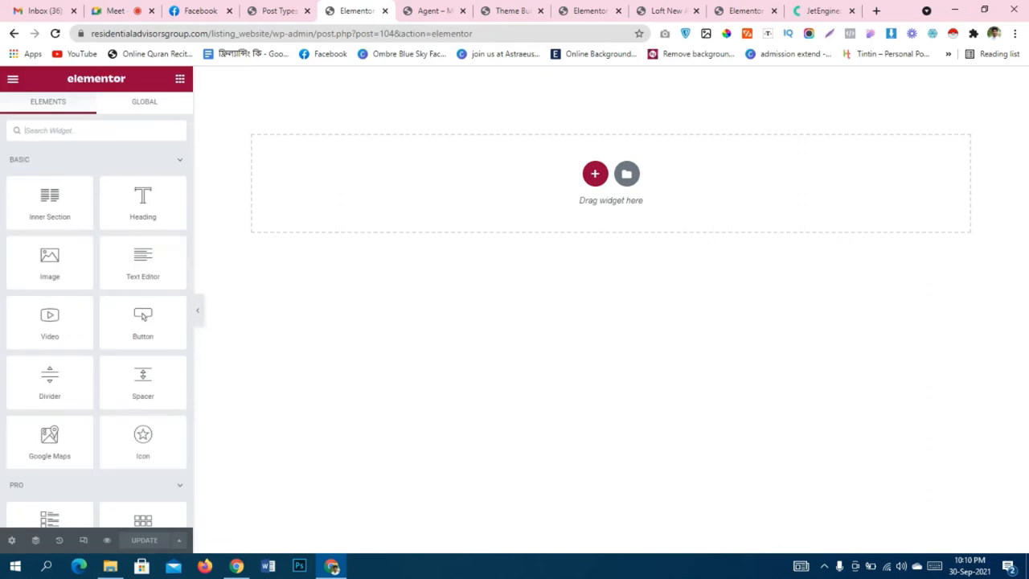
Set the listing item's preview width to 350 and save it.
click(11, 540)
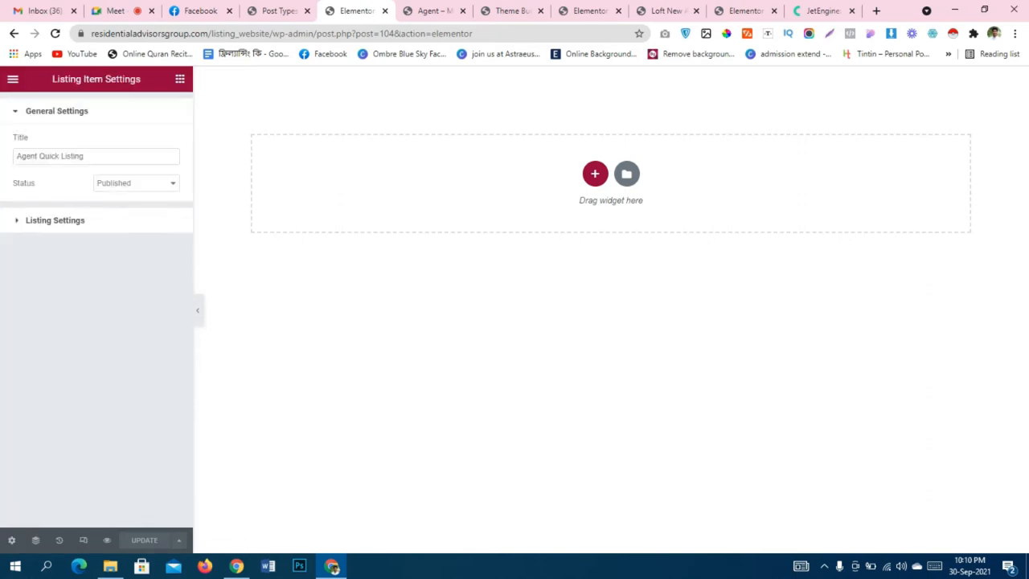
click(54, 220)
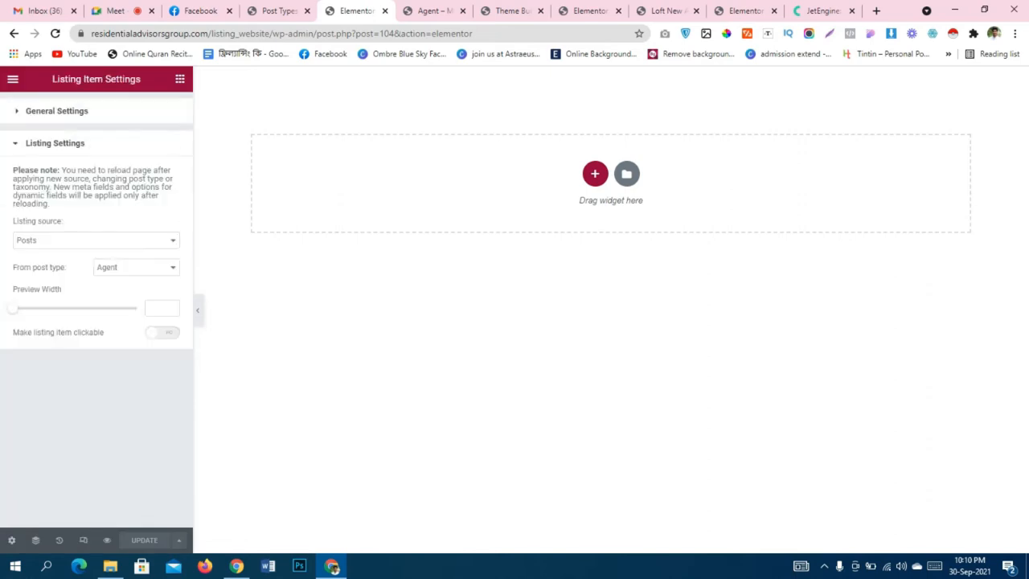
text(350)
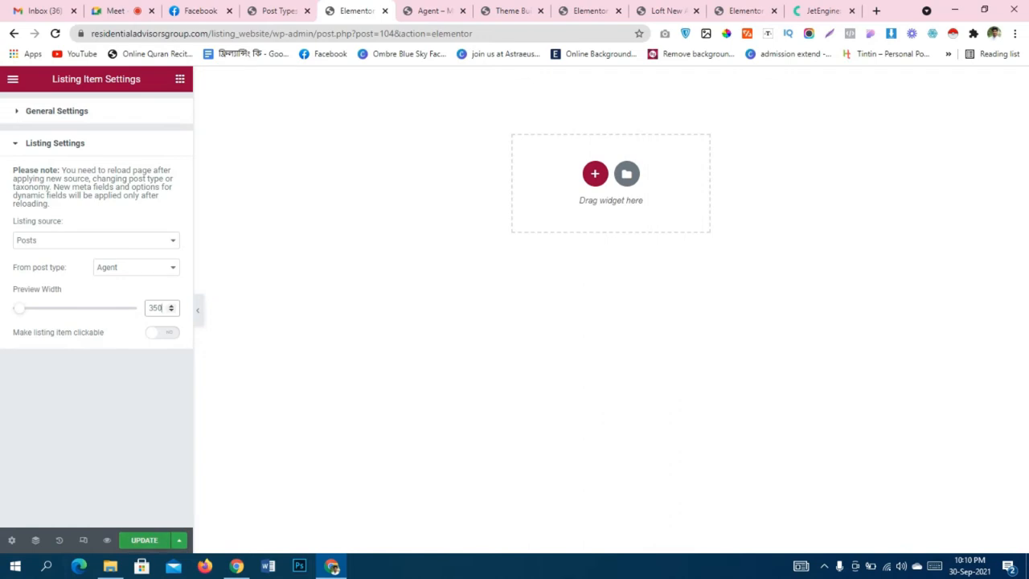
key(ctrl+s)
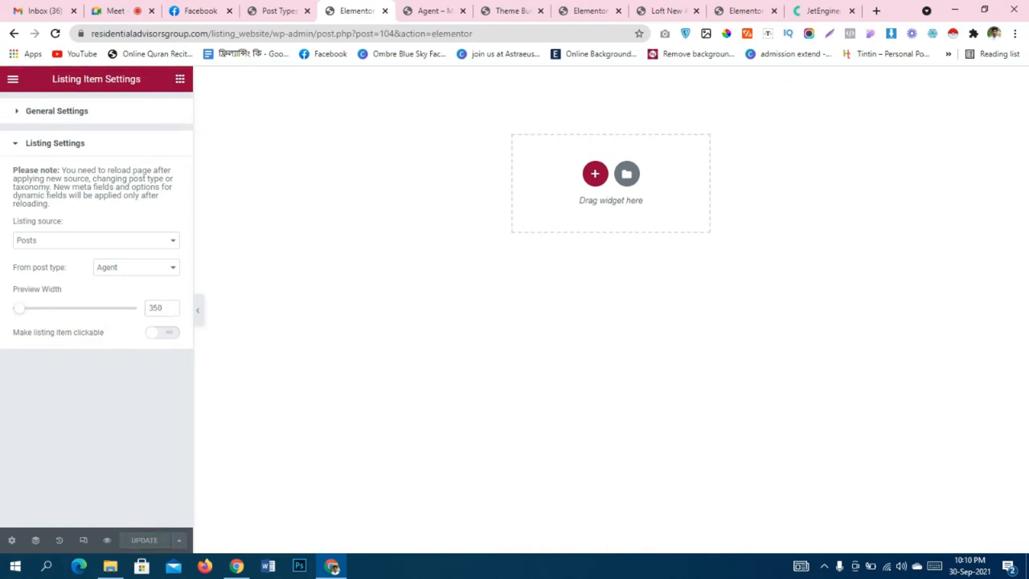
Add a Dynamic Image widget to the empty Agent Quick Listing layout.
click(180, 78)
click(145, 103)
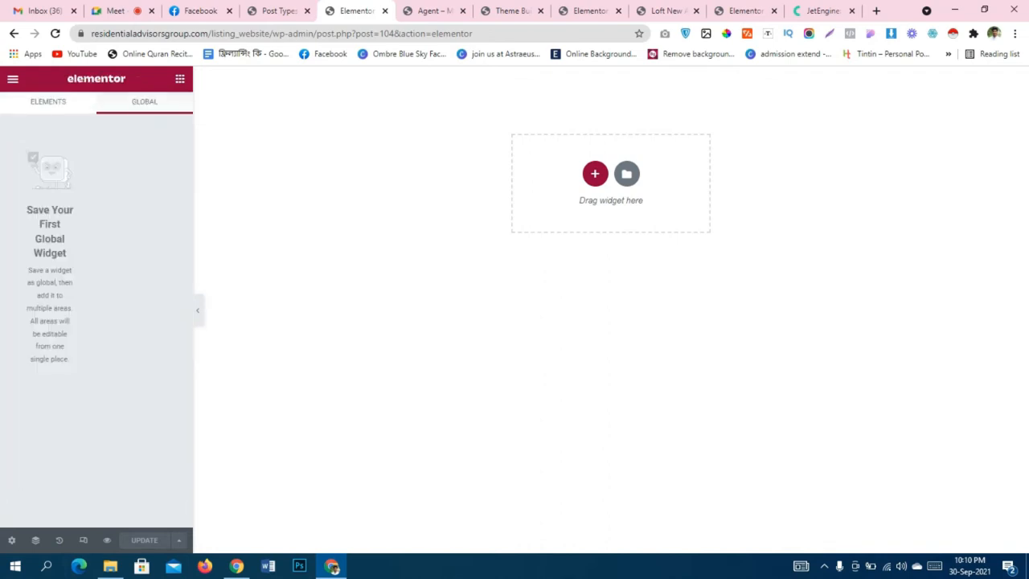
click(48, 102)
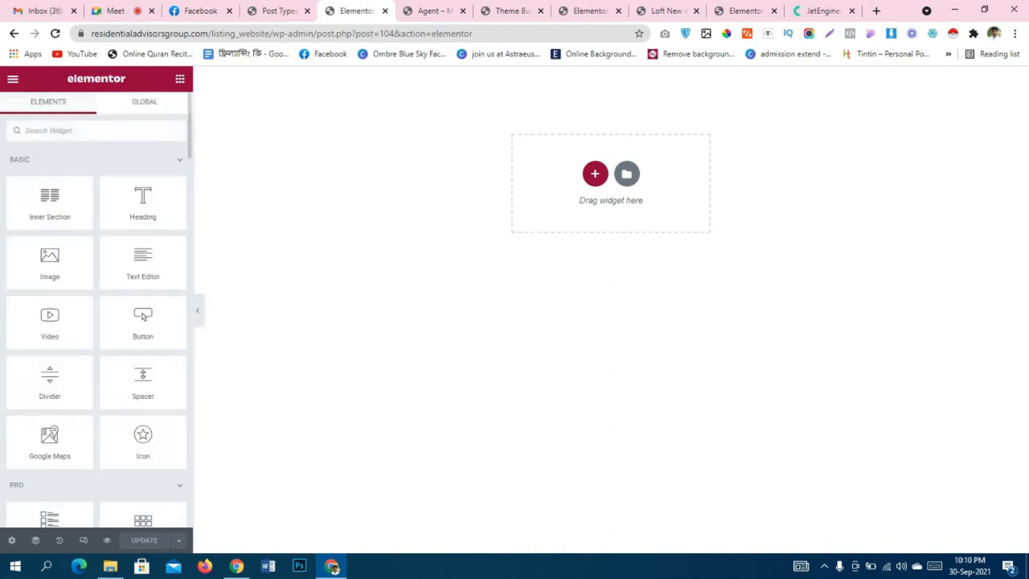
text(dyna)
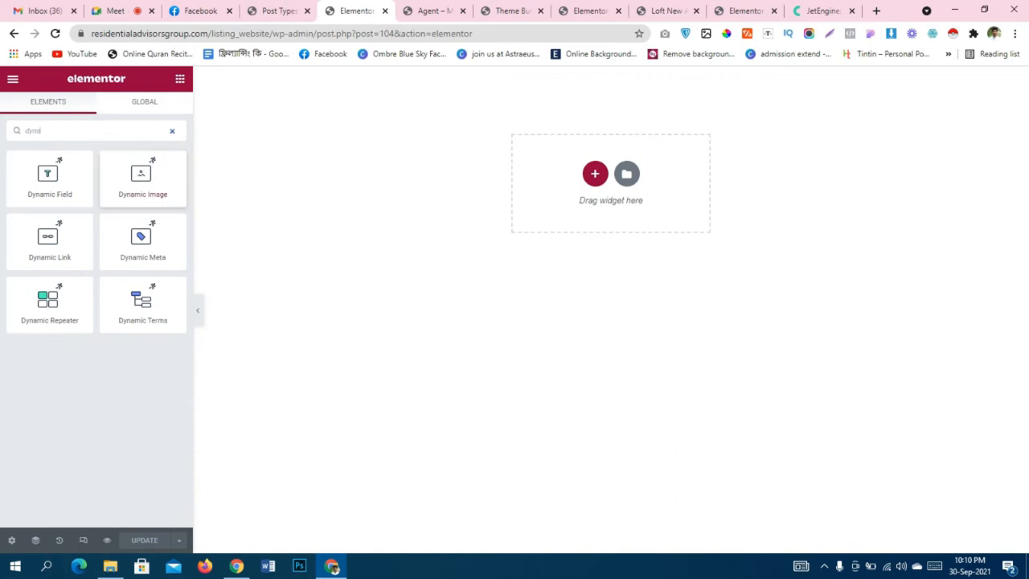
drag(144, 181, 596, 170)
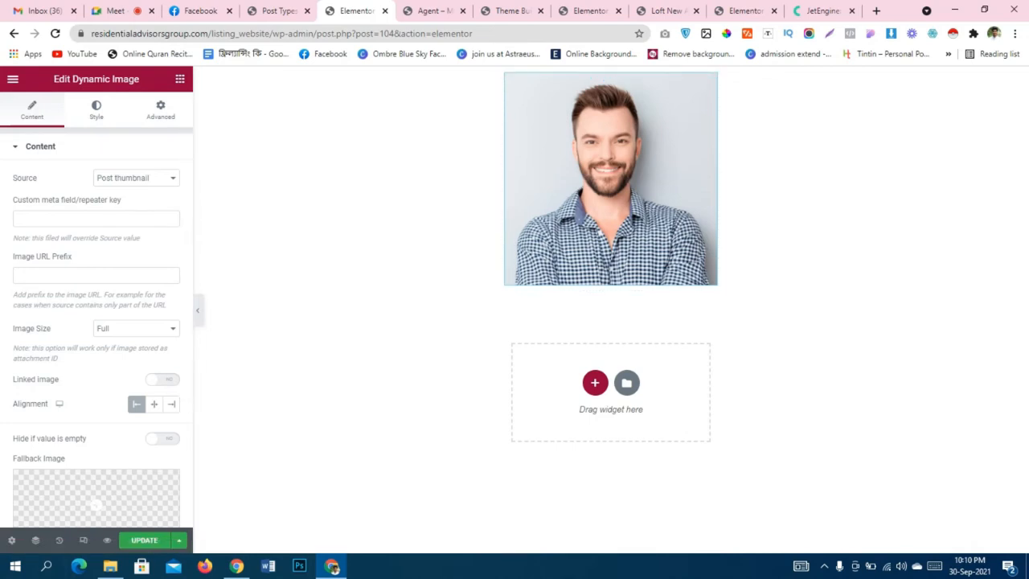
Add a two-column inner section below the agent image and place a Dynamic Field widget in its first column.
click(180, 79)
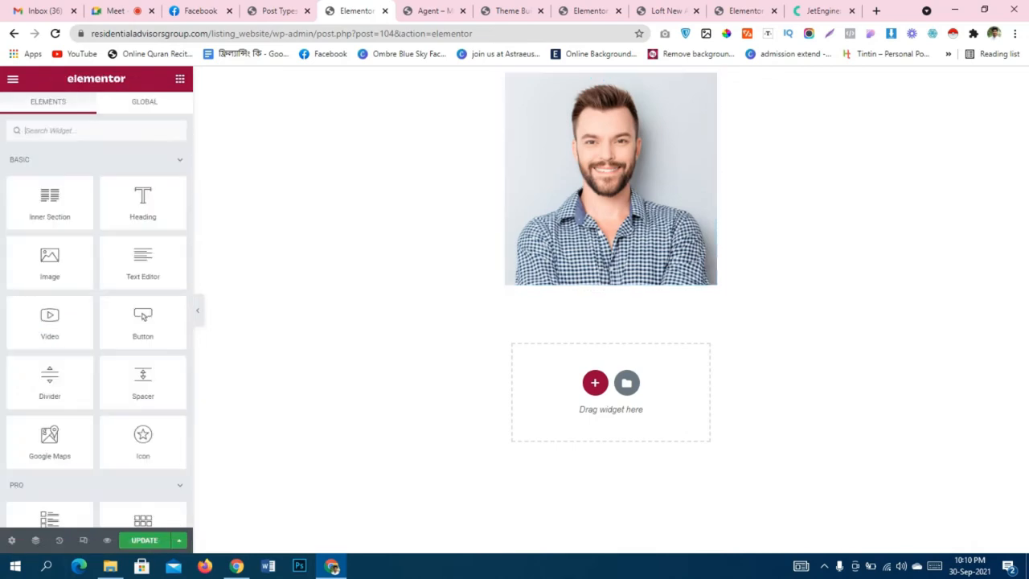
drag(50, 201, 621, 266)
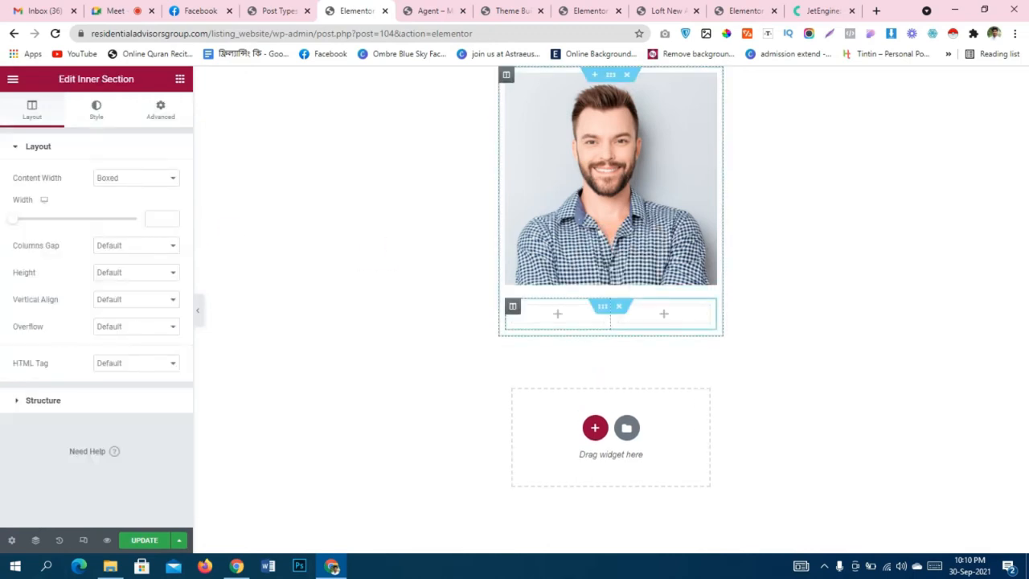
click(557, 314)
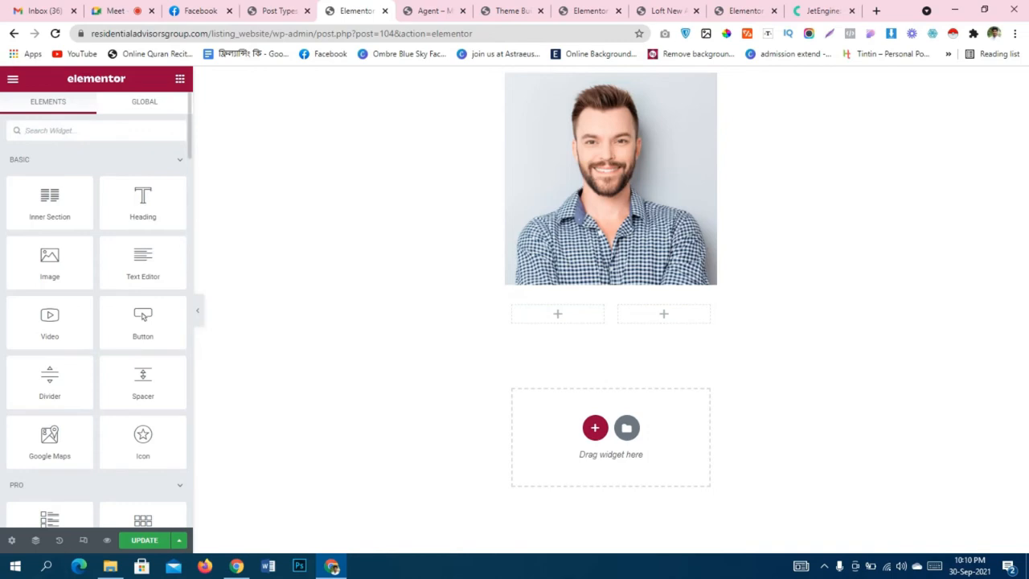
text(dyna)
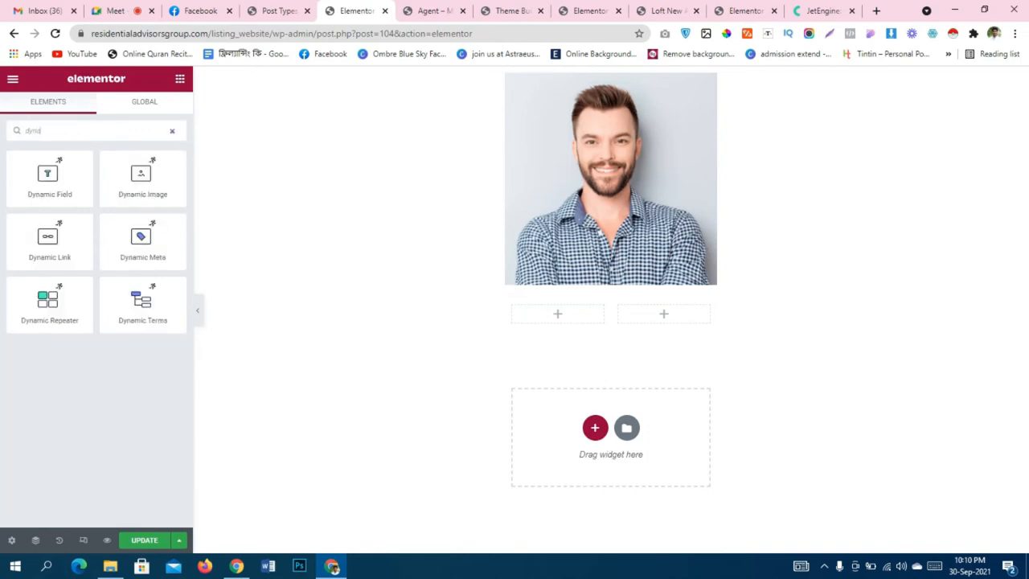
drag(50, 177, 563, 310)
click(135, 178)
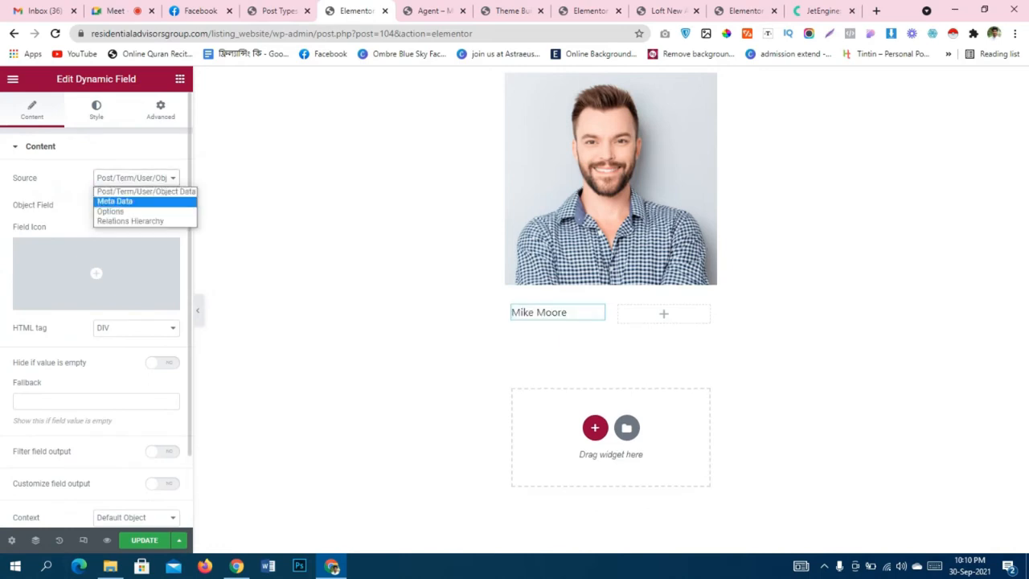
click(113, 200)
click(135, 204)
scroll(133, 322, up, 4)
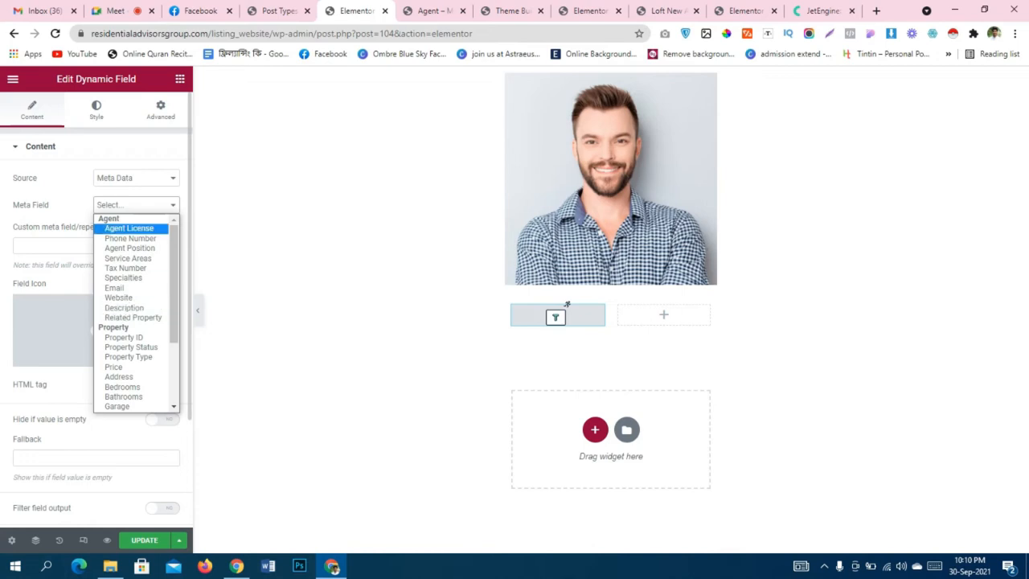
click(135, 178)
click(129, 190)
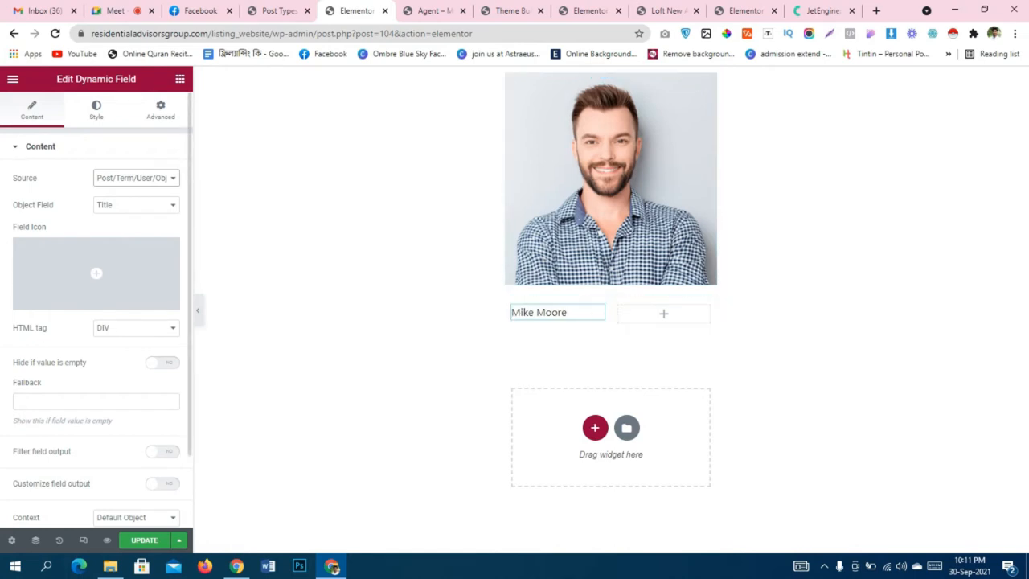
Add a Dynamic Field to the inner section's second column with source Meta Data and meta field Phone Number.
click(180, 79)
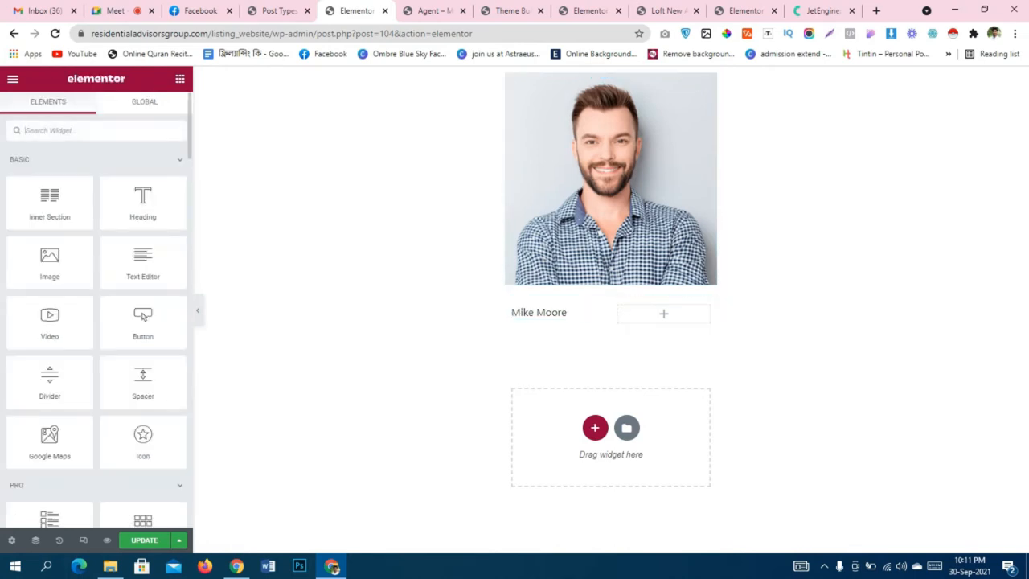
text(dyna)
drag(50, 179, 664, 315)
click(135, 178)
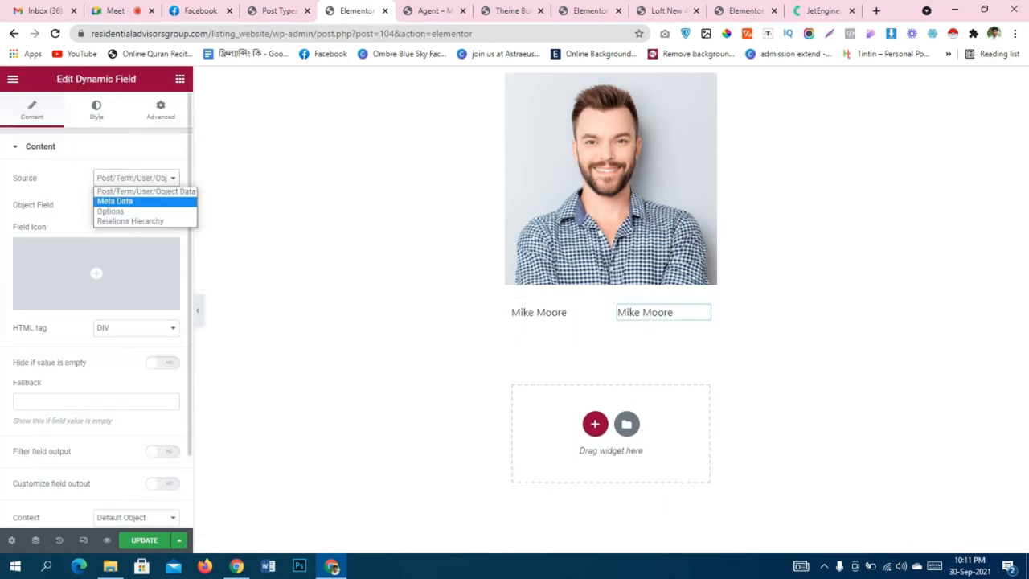
click(114, 201)
click(135, 205)
scroll(132, 305, up, 3)
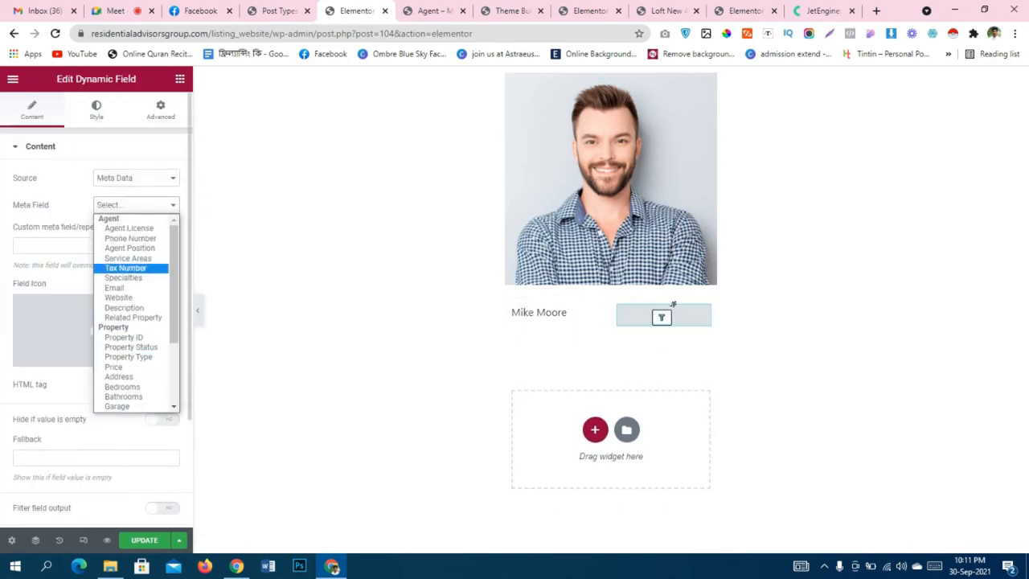
click(130, 238)
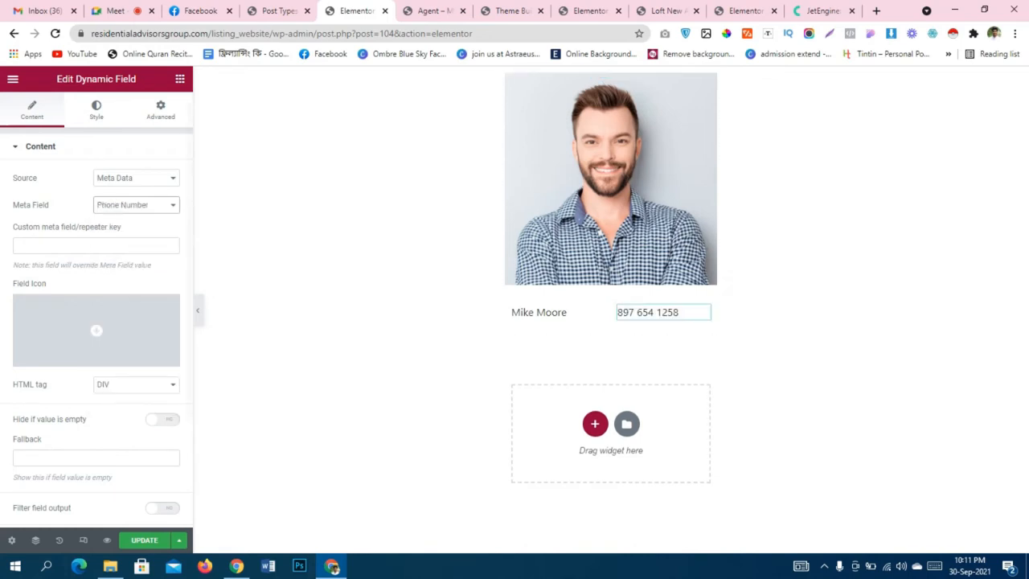
Enable customized output for the phone field and set its field format to "Phone: %s".
scroll(96, 314, down, 2)
click(162, 399)
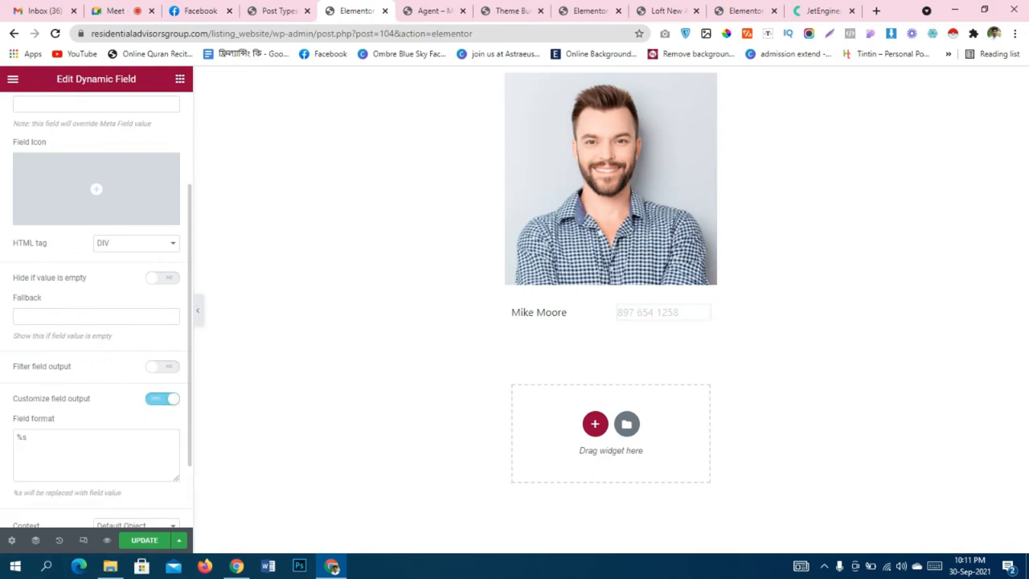
click(18, 438)
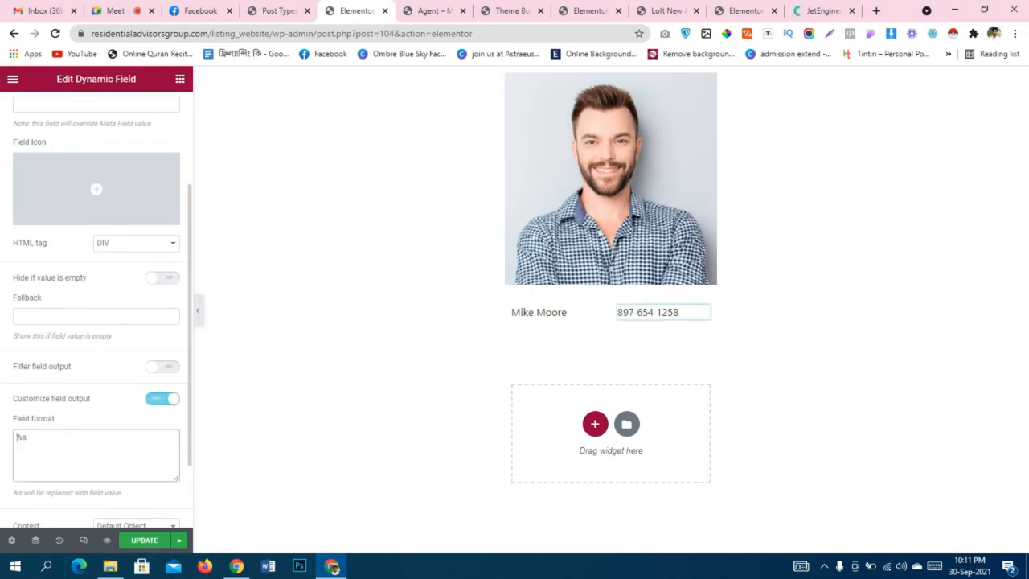
text(Phone)
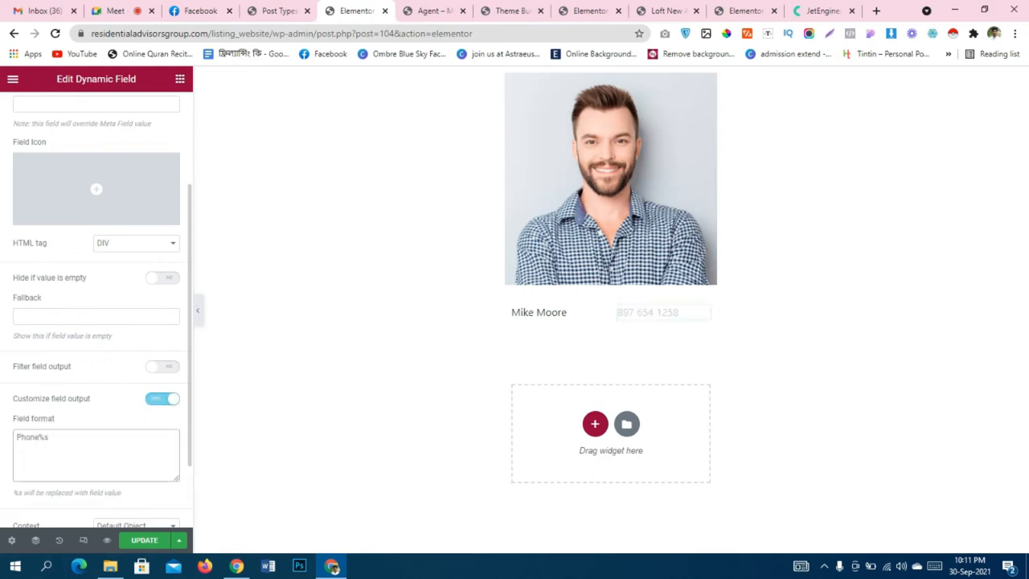
text(:)
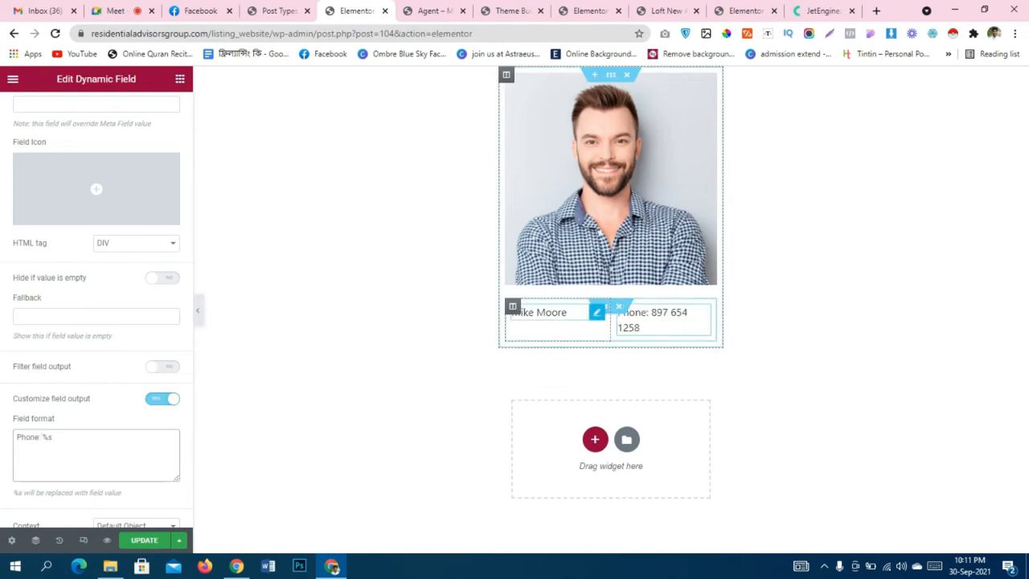
Set the padding of both inner section columns holding the agent's name and phone to 0.
click(513, 306)
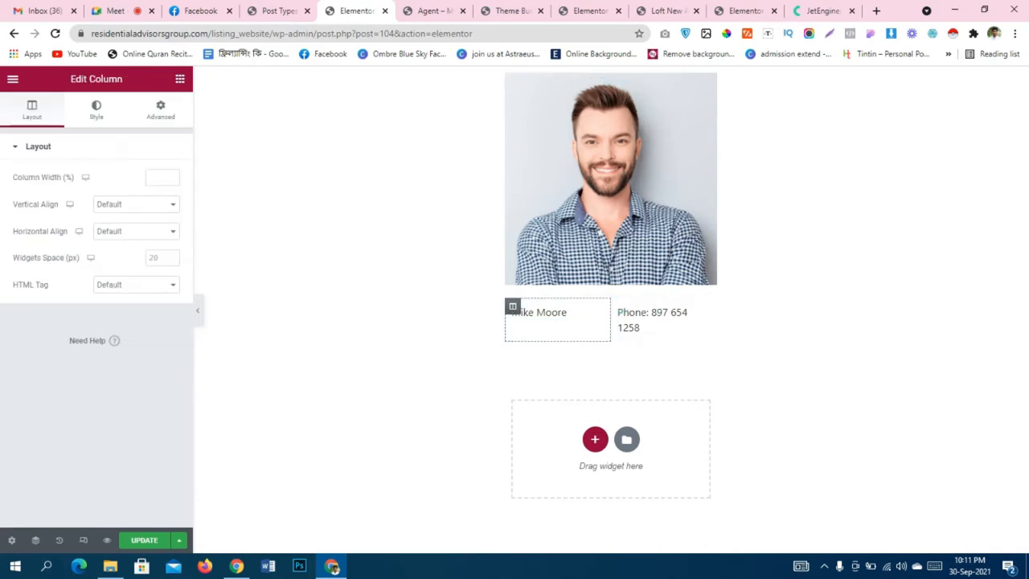
click(180, 79)
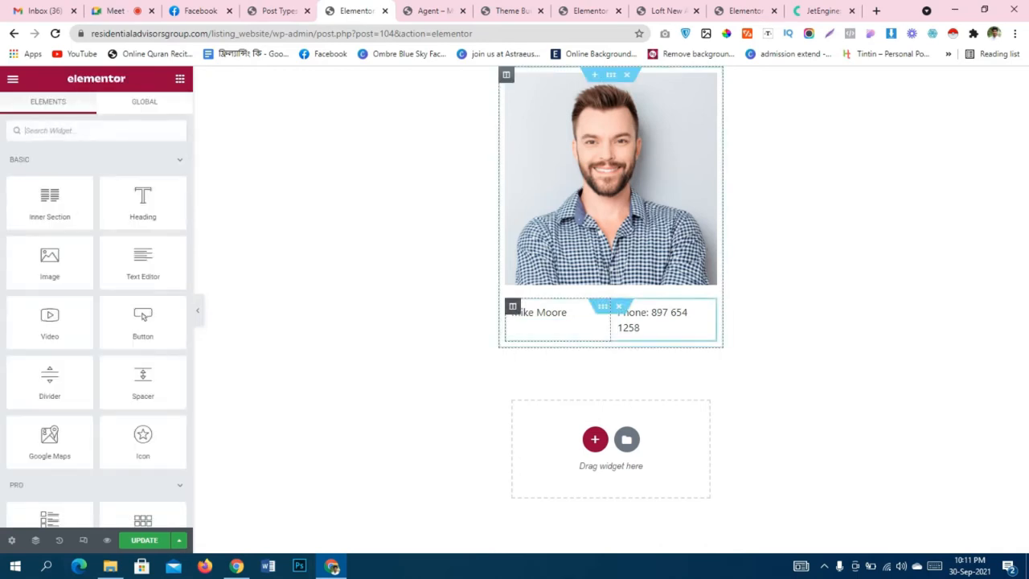
click(513, 306)
click(161, 110)
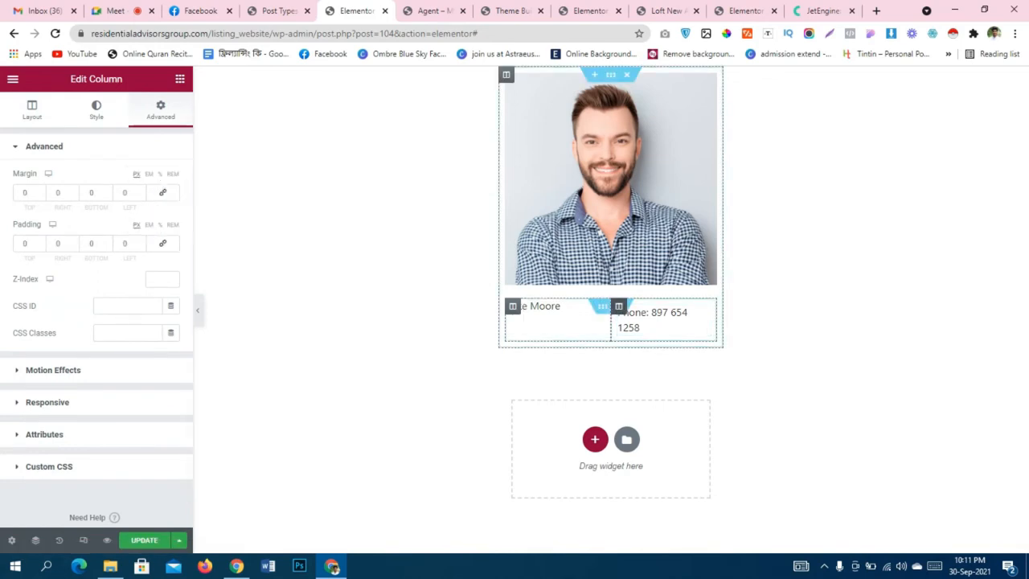
click(619, 307)
click(161, 110)
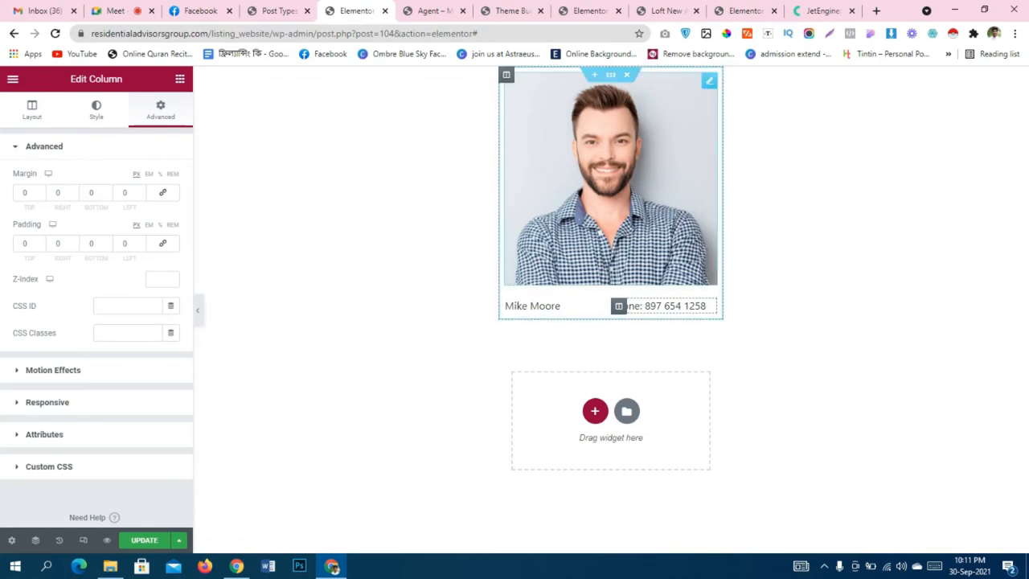
Search the widgets for "form" and add a Form widget directly below the agent image.
click(180, 79)
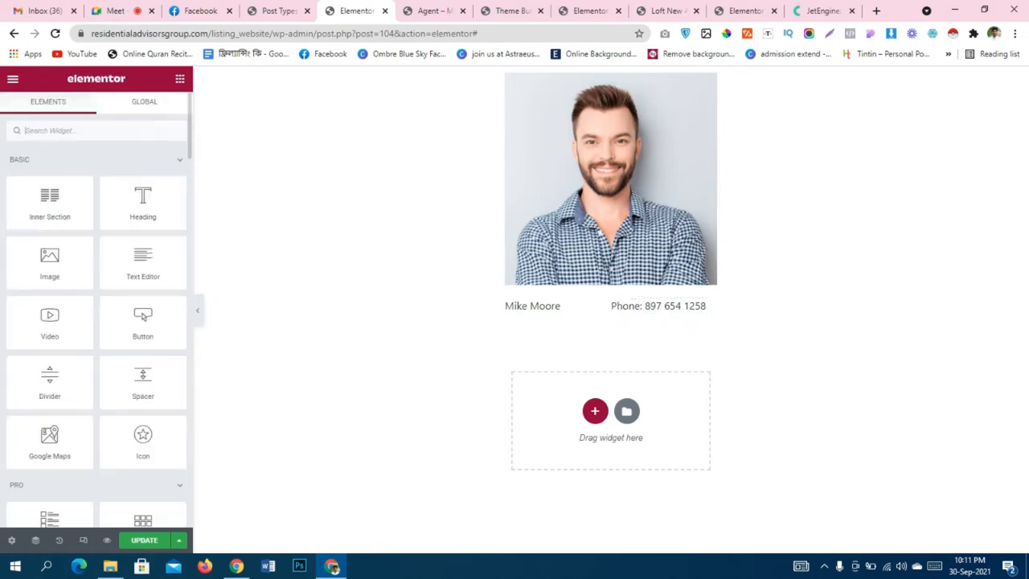
text(form)
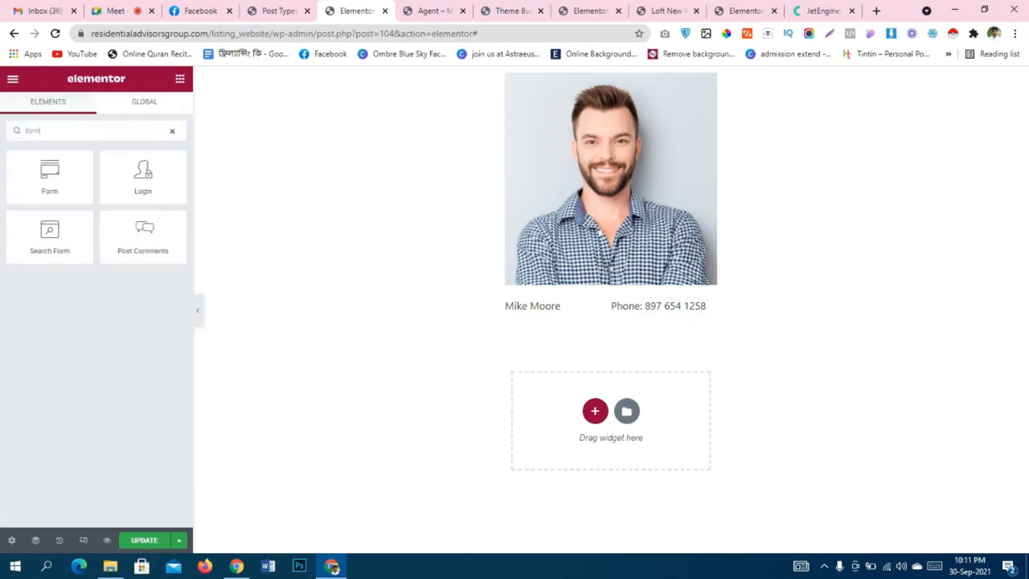
drag(49, 177, 608, 287)
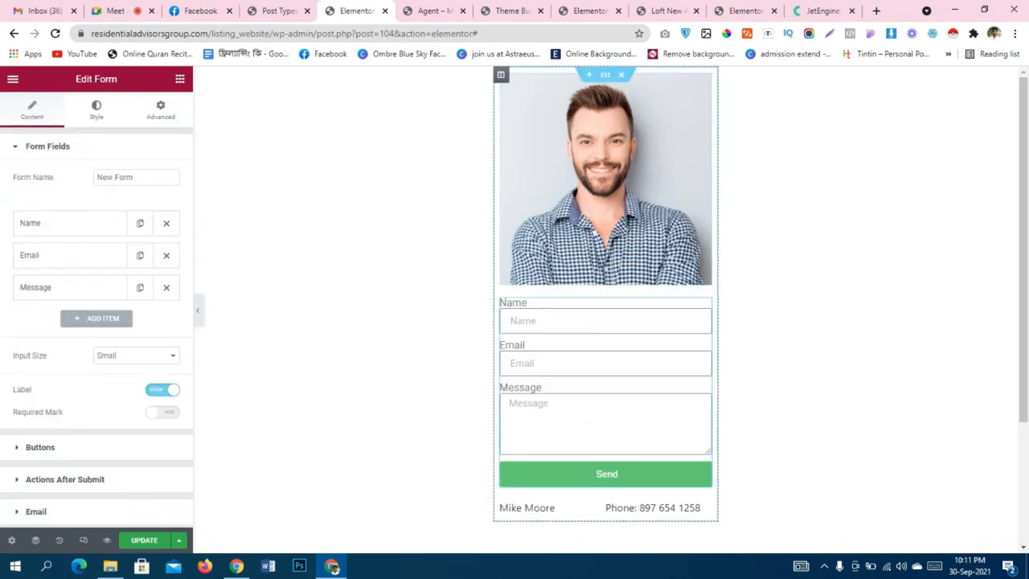
Open the Navigator and move the Inner Section above the Form in the column structure.
right_click(889, 308)
right_click(569, 387)
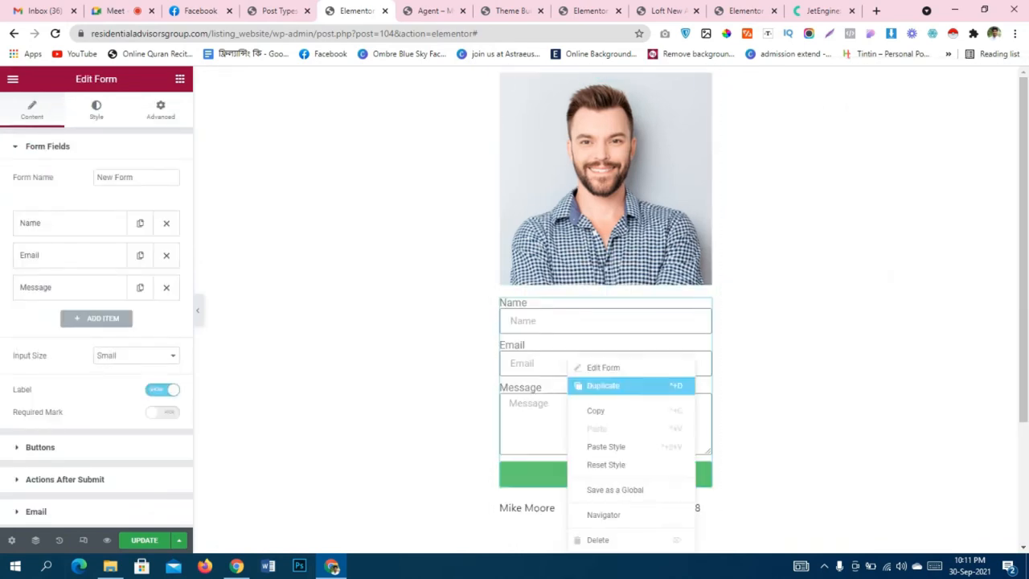
click(603, 514)
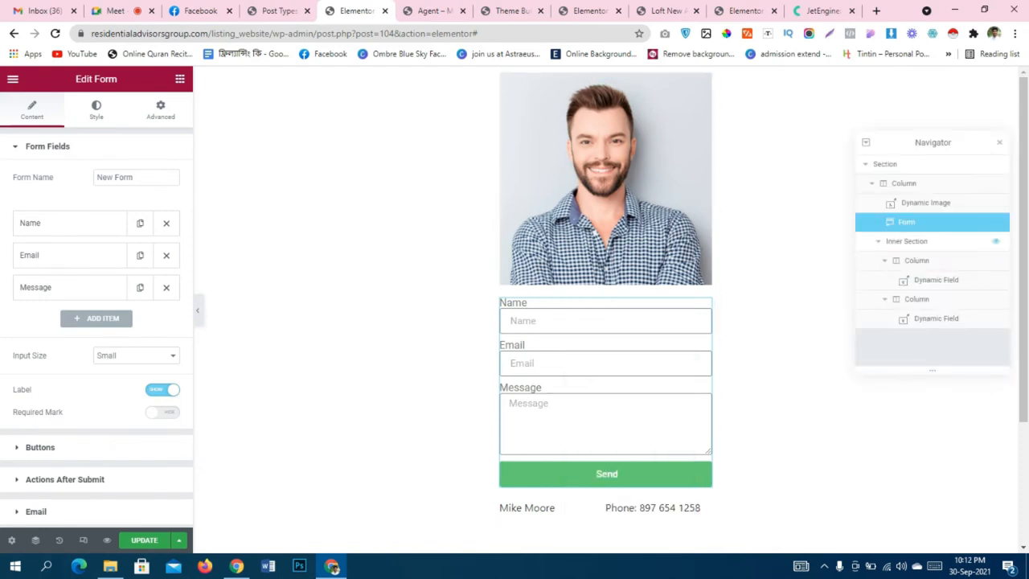
click(879, 242)
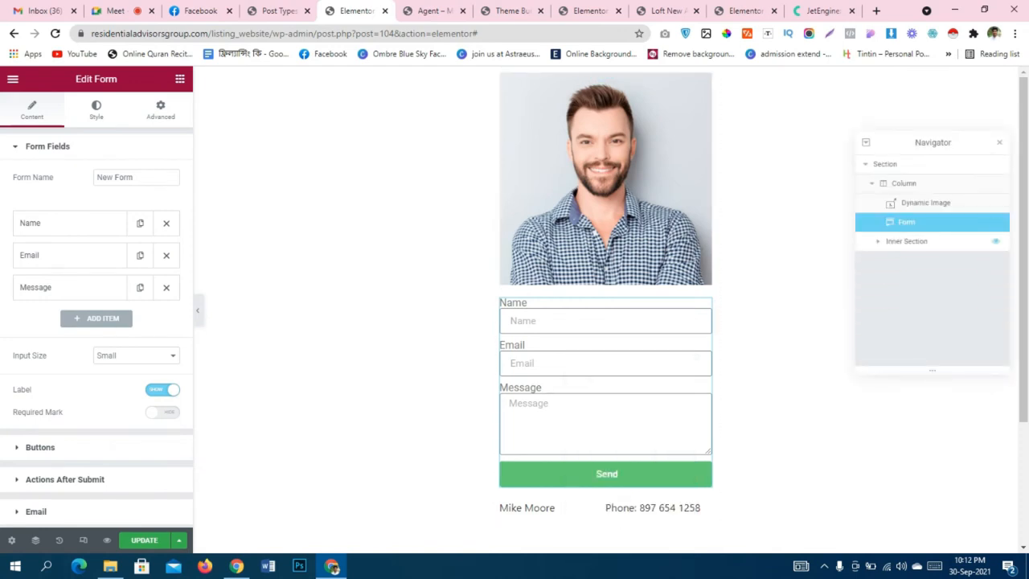
drag(907, 241, 908, 221)
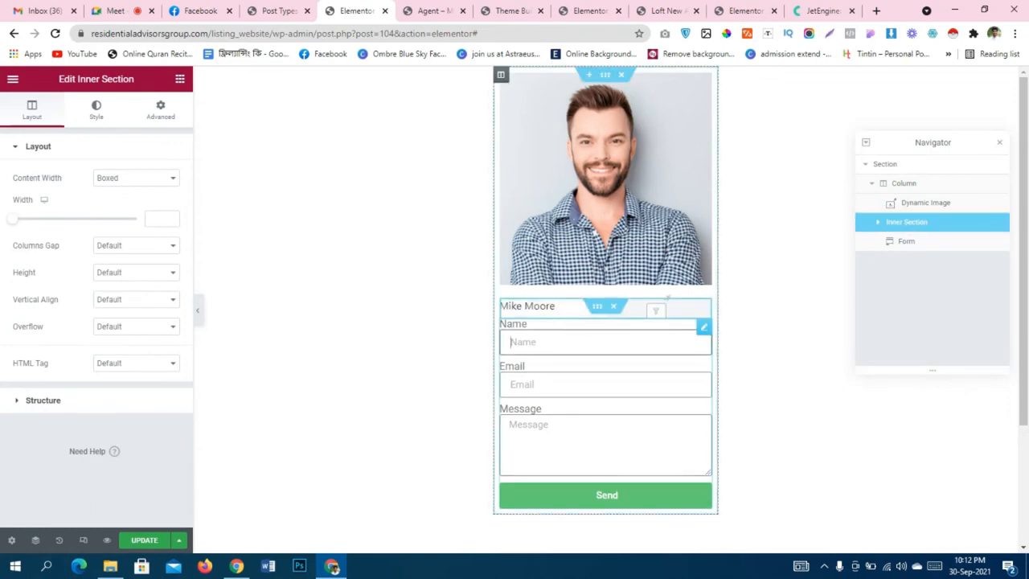
Add a form field of type Tel with the label and placeholder "Phone".
click(606, 341)
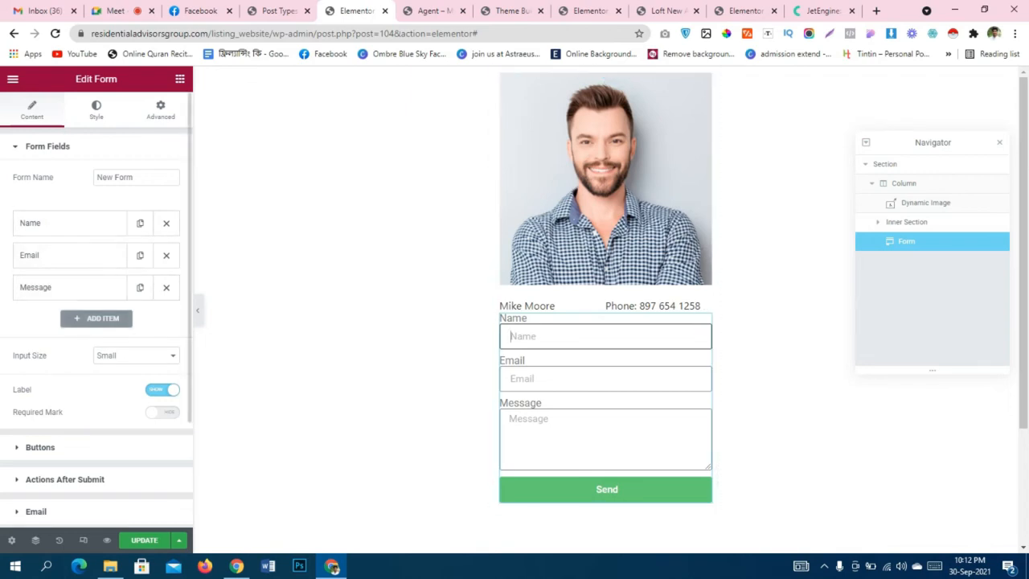
click(96, 318)
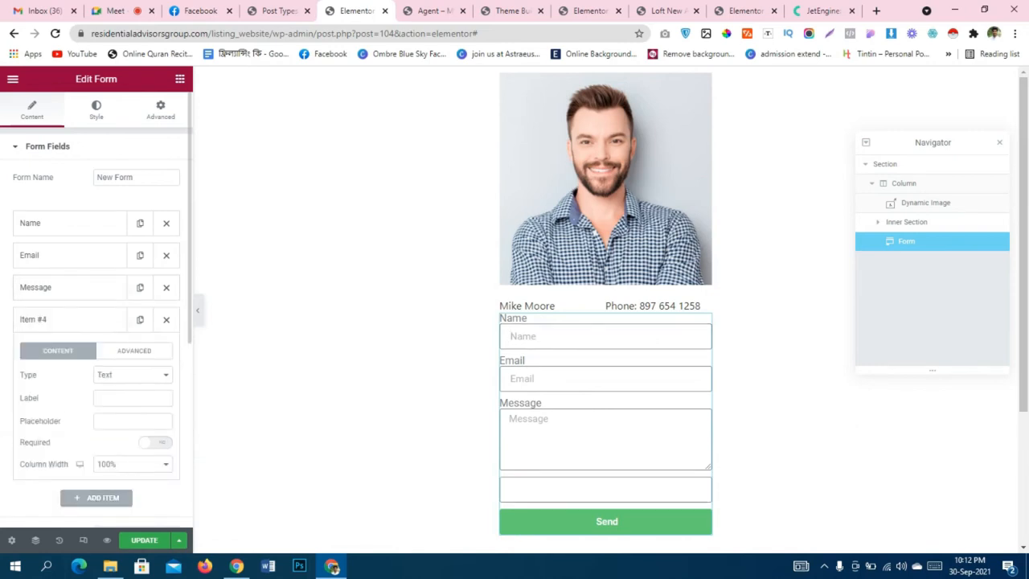
click(70, 320)
click(70, 319)
click(133, 374)
key(Return)
click(133, 398)
text(Phone)
key(ctrl+a)
key(ctrl+c)
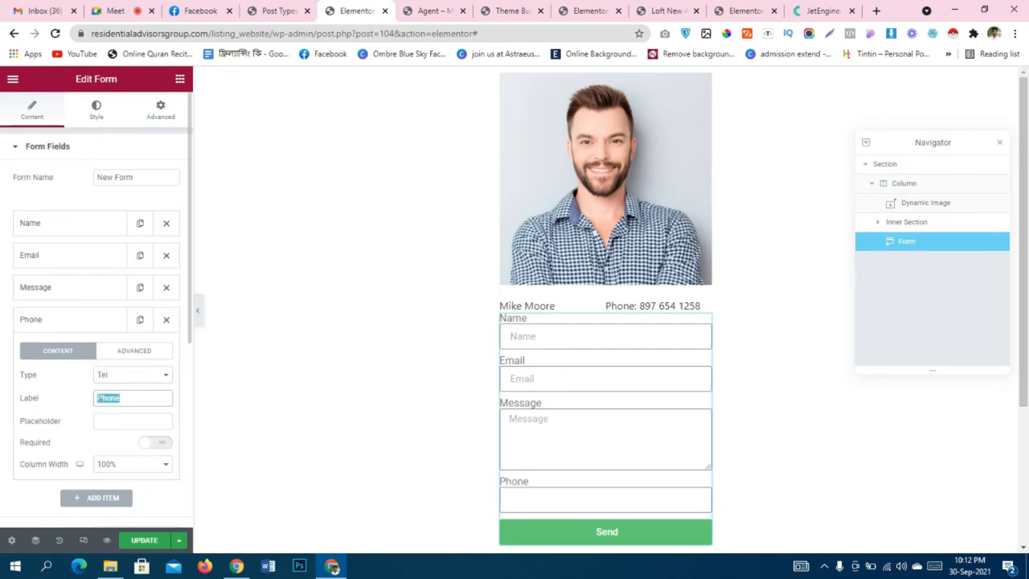
click(133, 421)
key(ctrl+v)
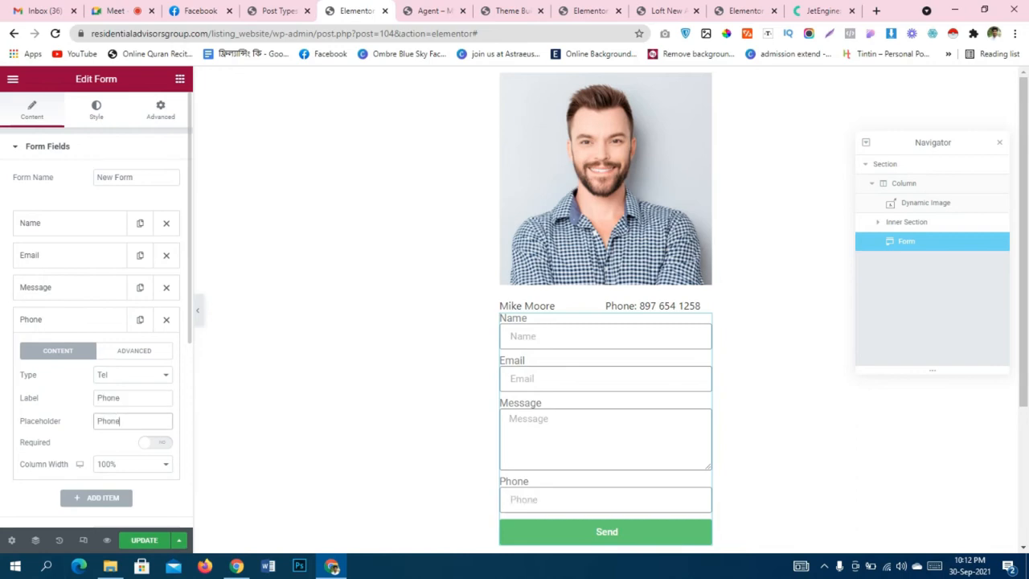
Set the Phone field's ID to "tel" and collapse its settings.
click(134, 351)
double_click(120, 398)
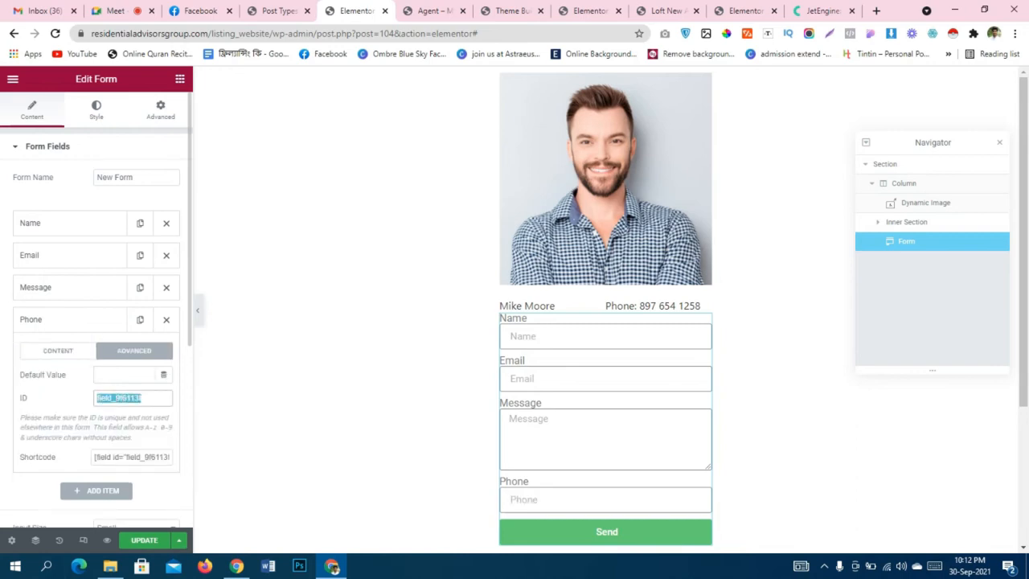
text(tel)
click(57, 351)
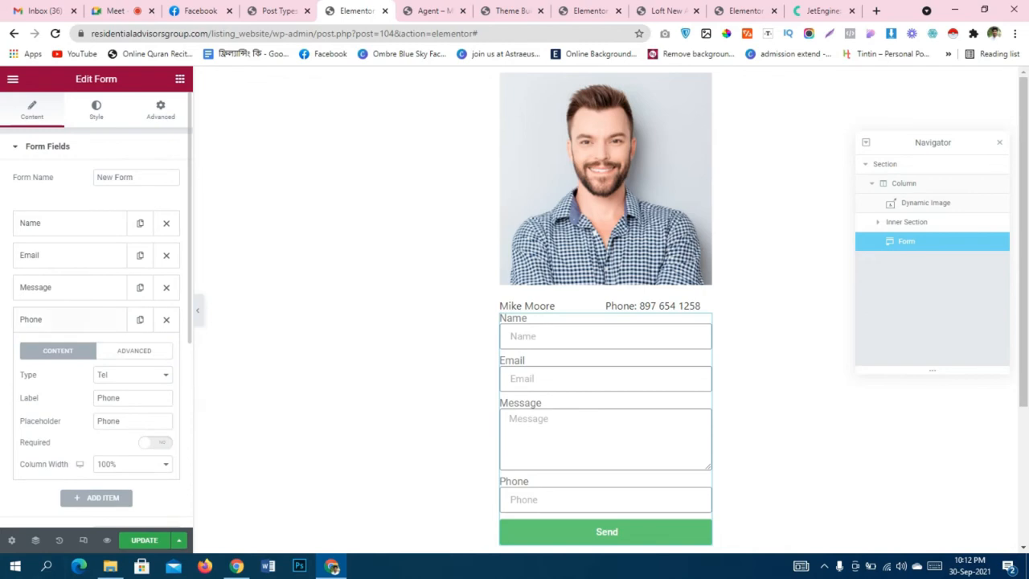
click(72, 320)
Add a fifth form field labelled "Enquiry Type".
click(96, 351)
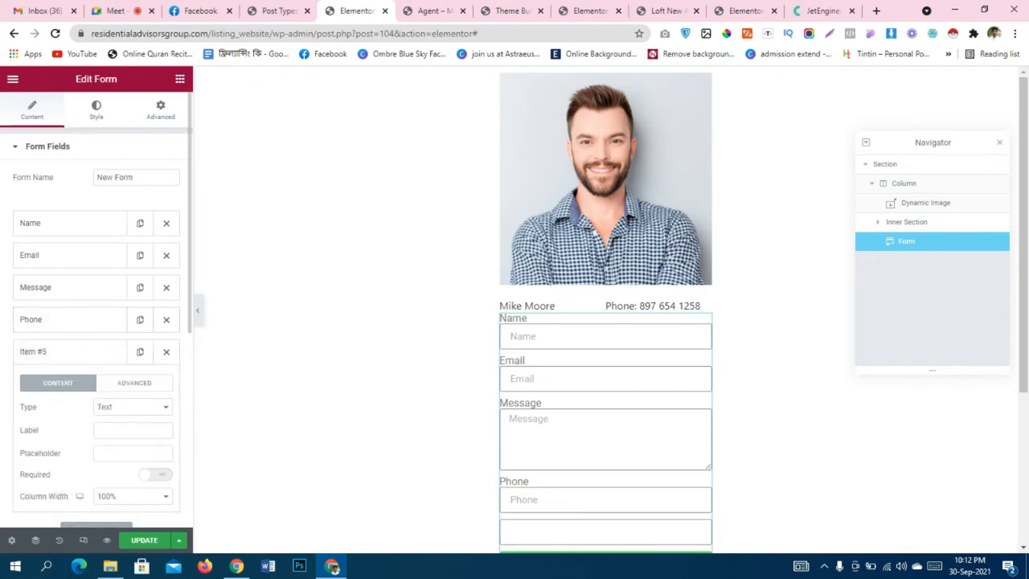
click(72, 351)
click(73, 352)
click(133, 430)
text(En)
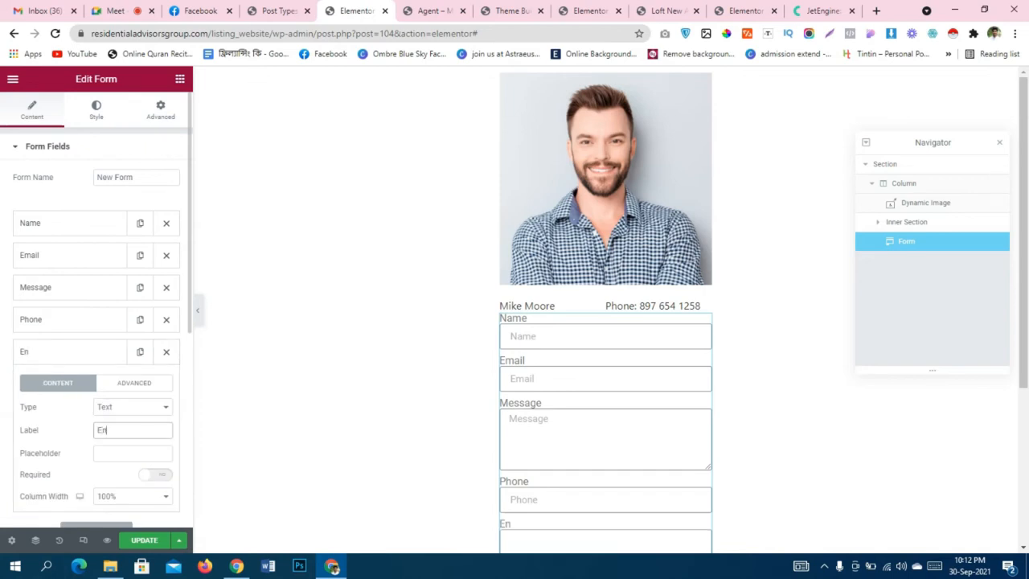
text(qury Type)
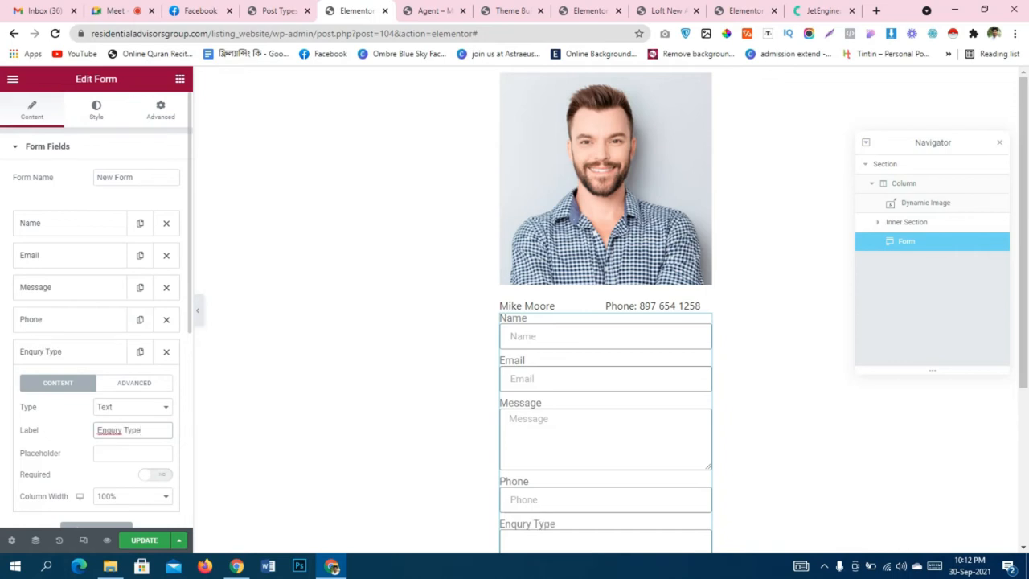
right_click(106, 431)
click(121, 278)
click(127, 454)
Change the Enquiry Type field's type to Select, keeping its label.
click(133, 407)
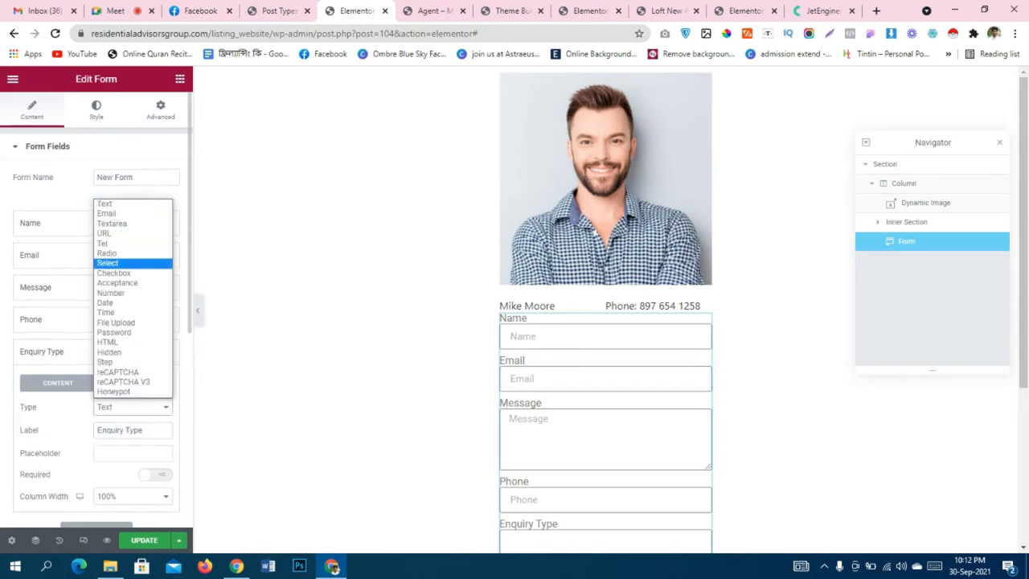
key(Return)
key(Tab)
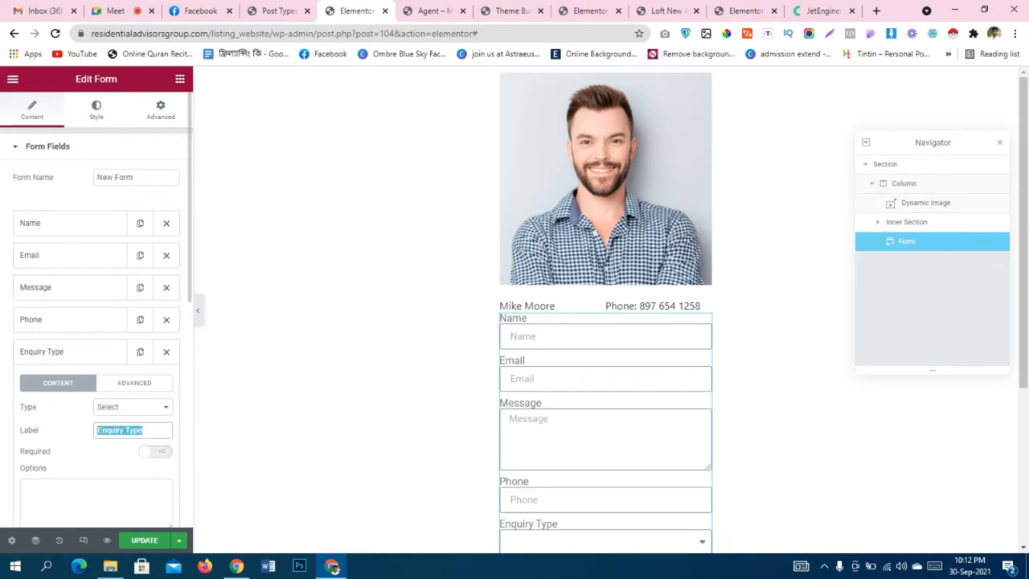
text(Phone)
key(ctrl+z)
Enter "I'm An Agent" as the first option of the Enquiry Type field, with a copied line below it.
scroll(96, 322, down, 3)
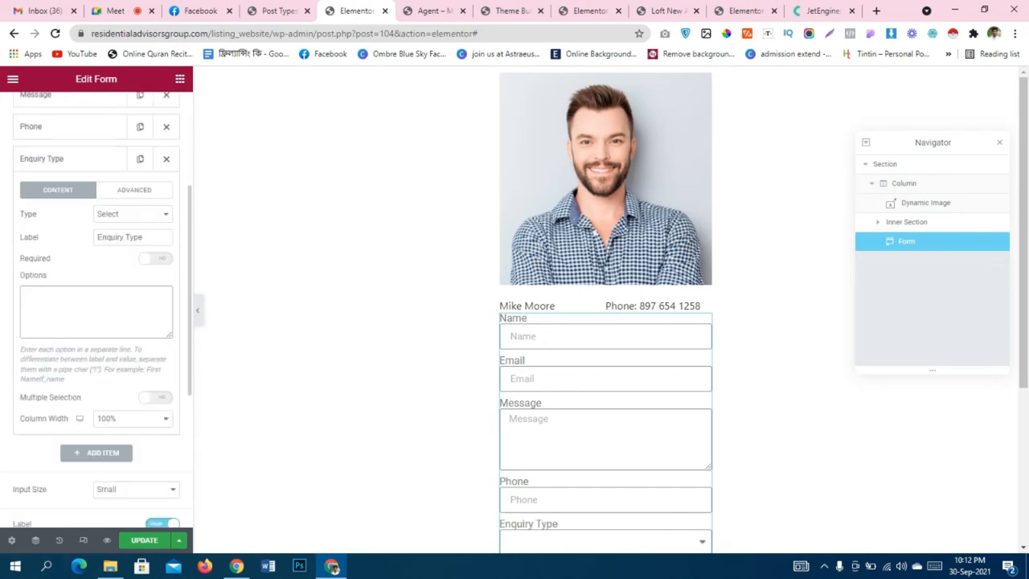
text('m A age)
text(nt)
key(Return)
key(ctrl+a)
key(ctrl+c)
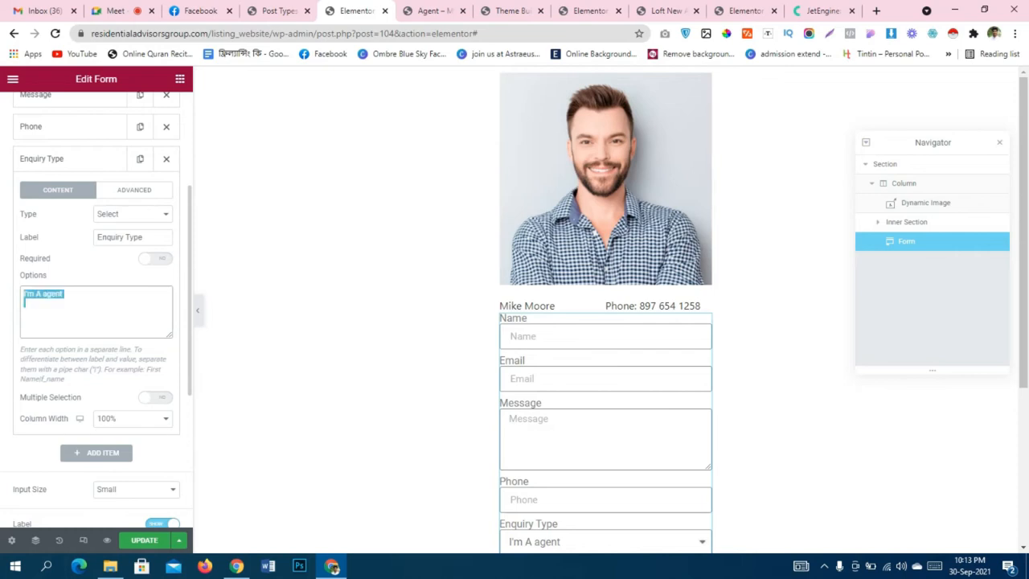
key(Right)
key(ctrl+v)
drag(63, 295, 37, 295)
text(An Agen)
Add the options "I'm A Broker" and "I'm a Salesperson" to the Enquiry Type field, correcting the spelling.
double_click(53, 303)
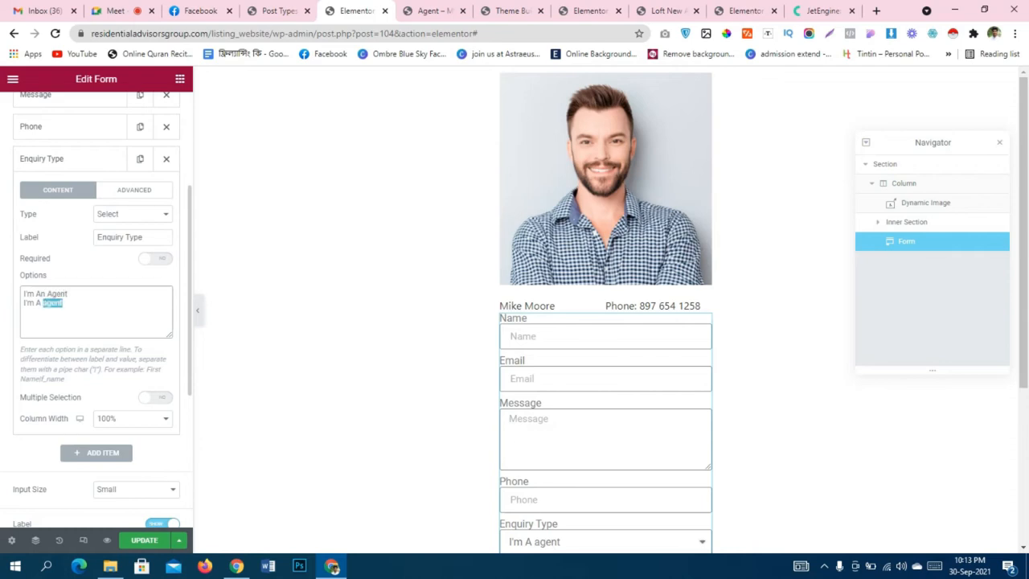
text(Broket)
key(Return)
key(ctrl+v)
key(BackSpace)
drag(35, 312, 63, 312)
text(a SelesPer)
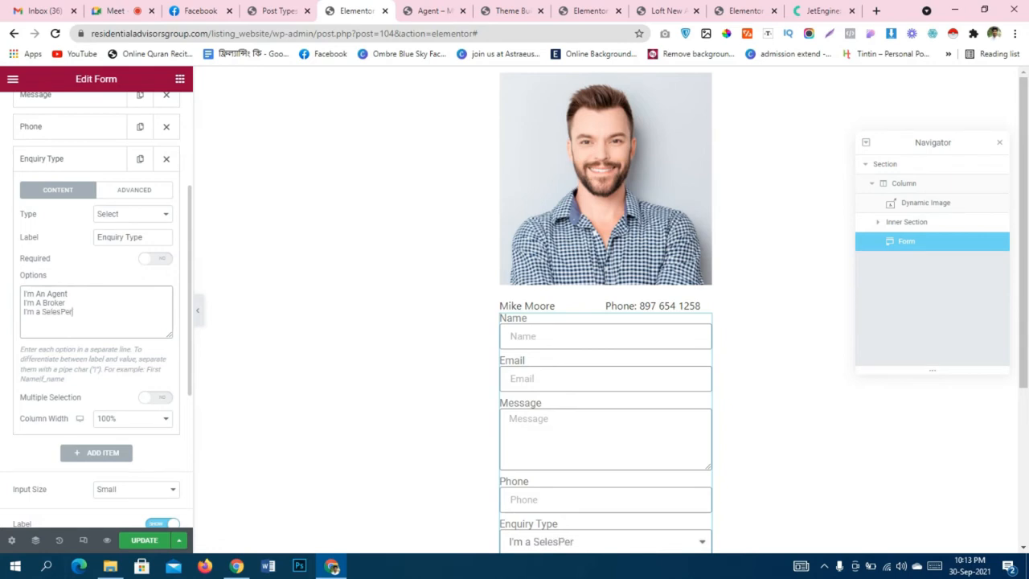
text(son)
right_click(71, 312)
click(120, 349)
Add "Others" on a new line as the last Enquiry Type option.
key(Return)
key(BackSpace)
key(BackSpace)
key(Return)
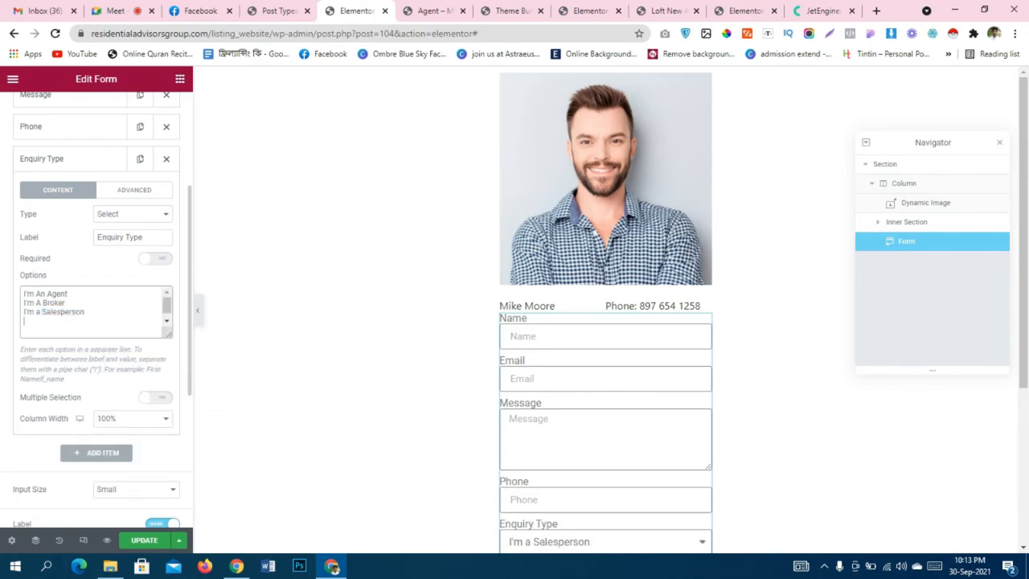
text(Others)
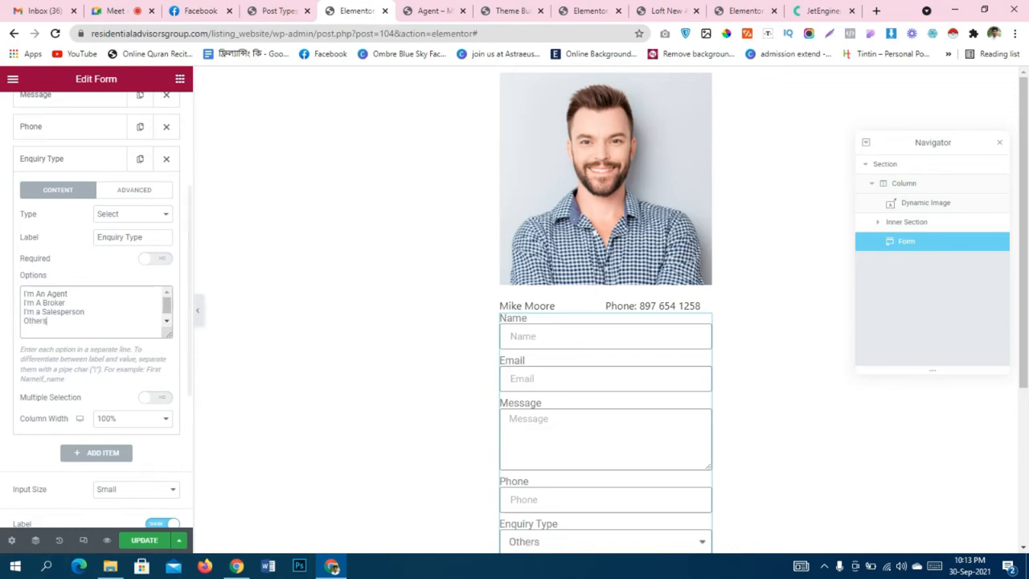
Collapse the Enquiry Type settings and reorder the form fields to Name, Phone, Email, Enquiry Type, Message.
scroll(606, 322, down, 2)
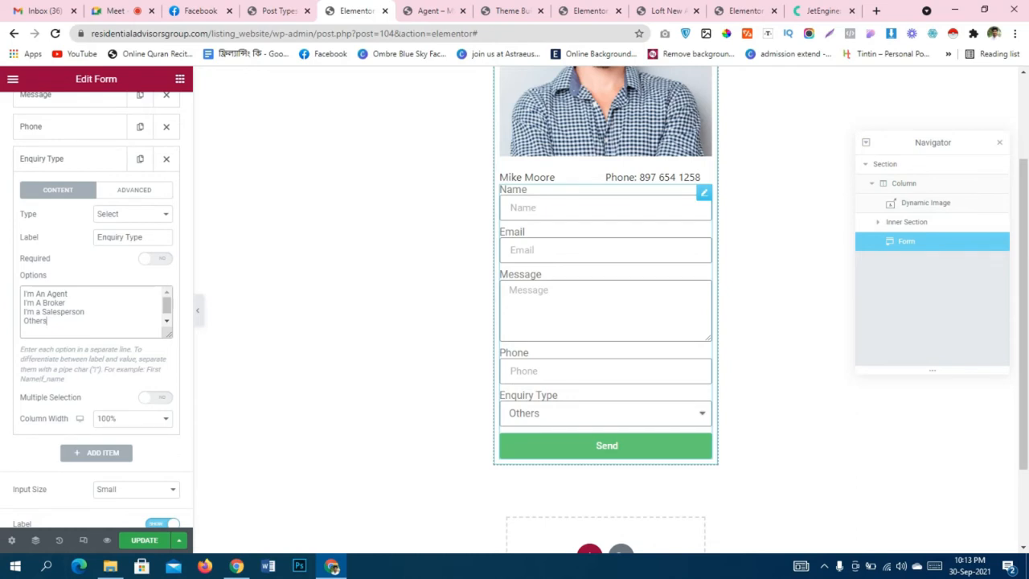
scroll(605, 306, up, 2)
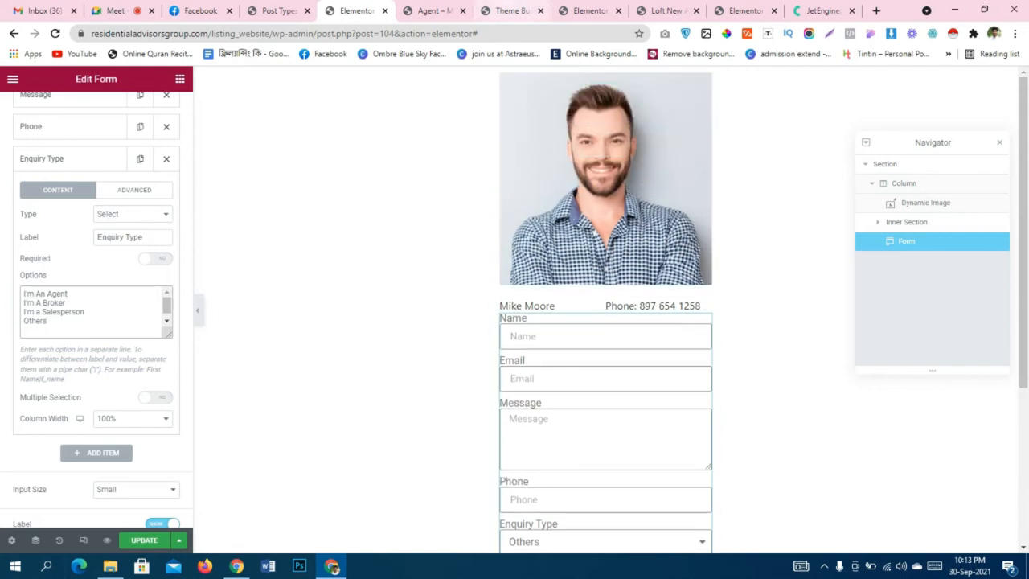
scroll(605, 322, down, 3)
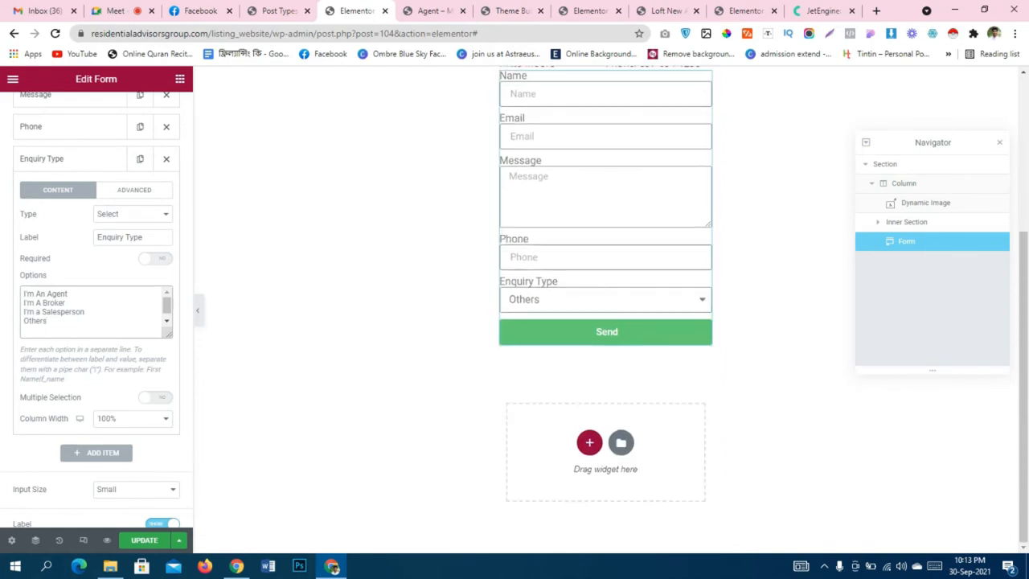
scroll(605, 322, up, 2)
scroll(606, 322, down, 1)
click(71, 159)
scroll(70, 169, up, 3)
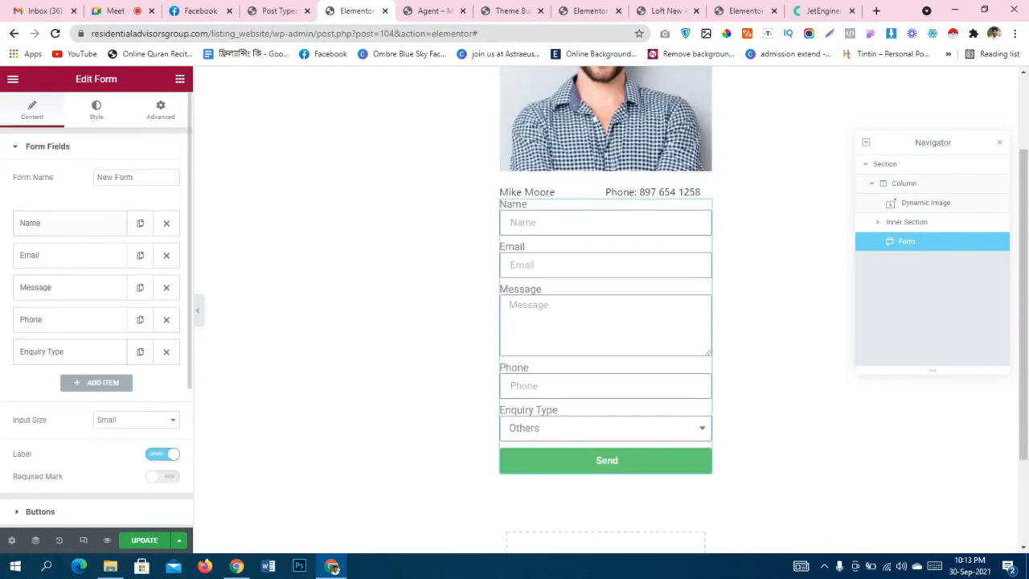
drag(49, 319, 48, 254)
drag(41, 351, 41, 319)
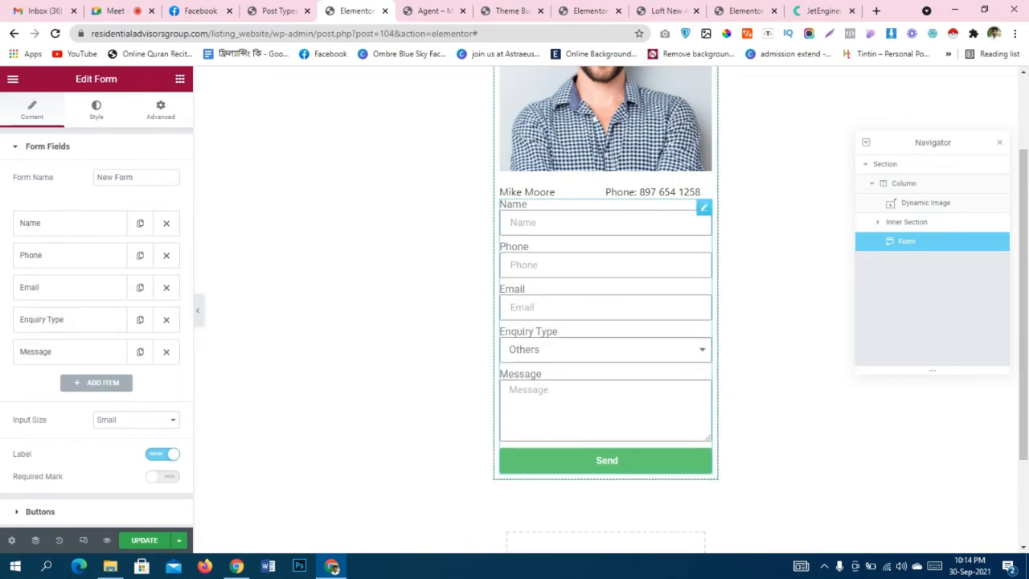
scroll(603, 306, up, 2)
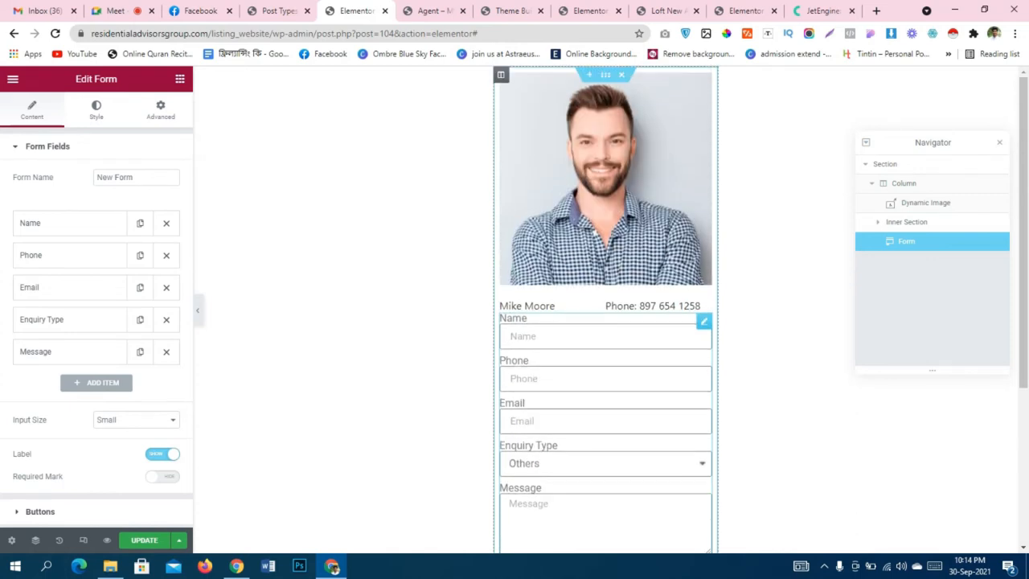
scroll(603, 306, down, 3)
scroll(97, 321, down, 3)
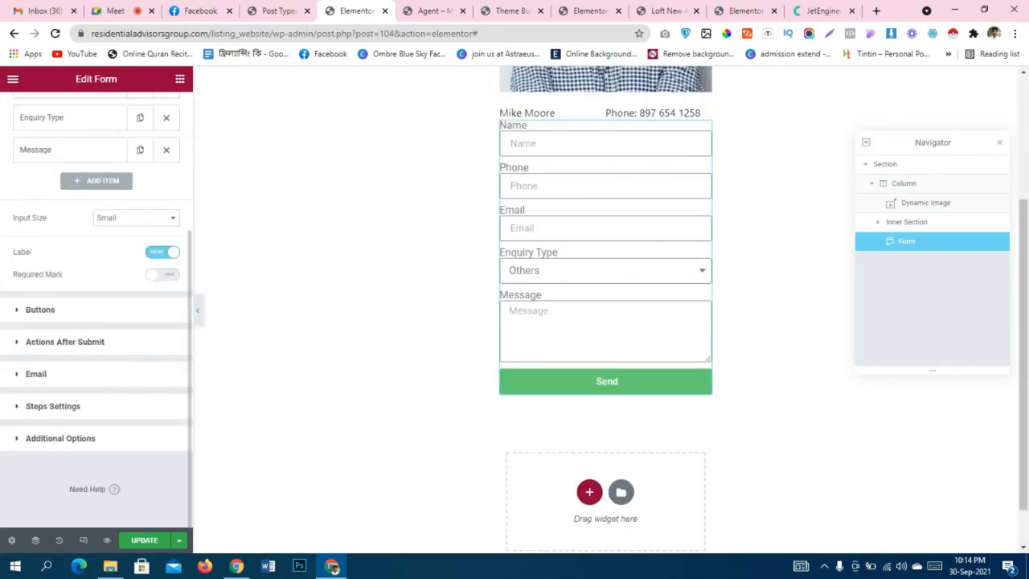
Add a sixth item to the form fields after Message and set its type to Hidden.
click(35, 374)
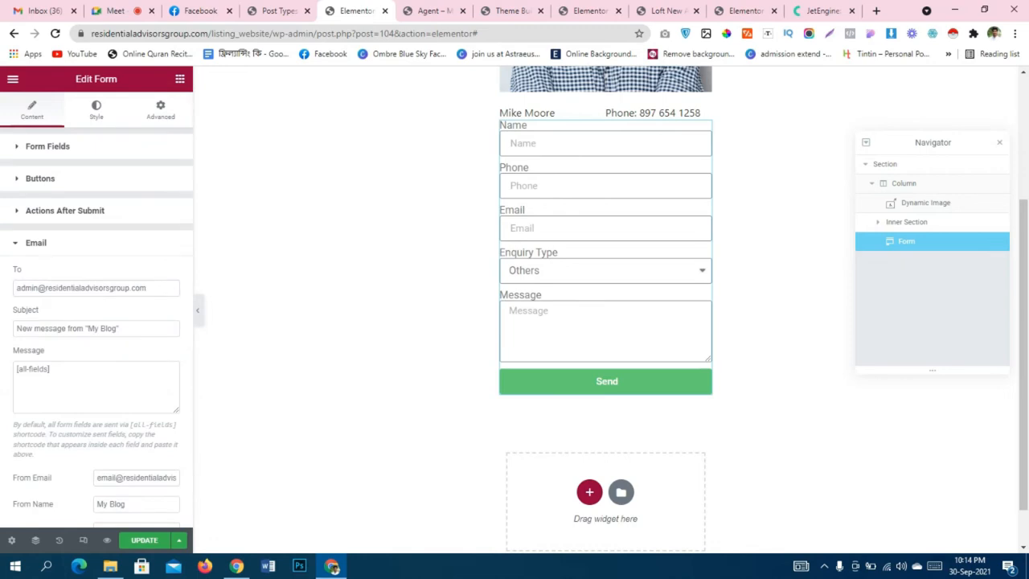
scroll(605, 305, up, 3)
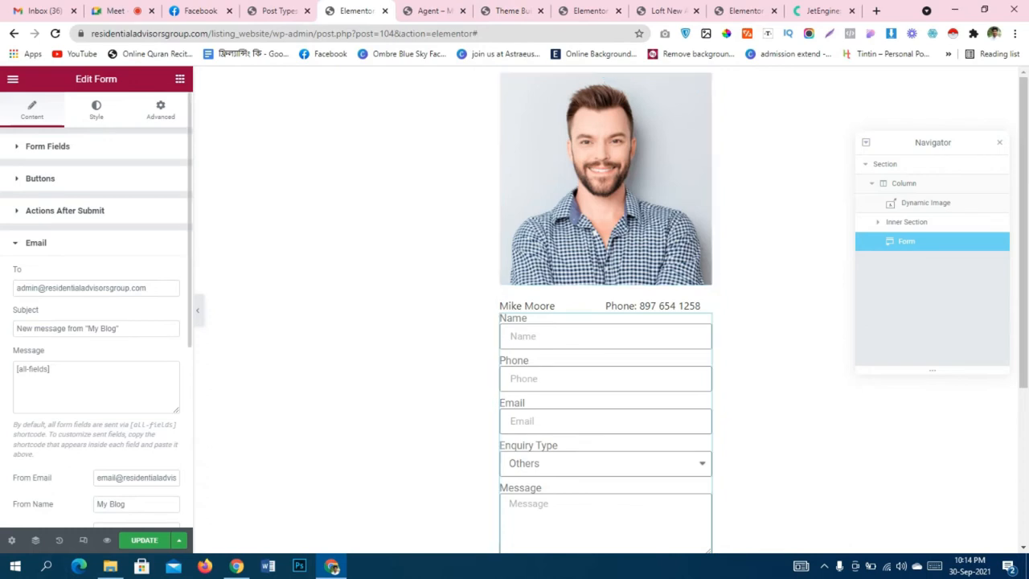
scroll(605, 305, down, 3)
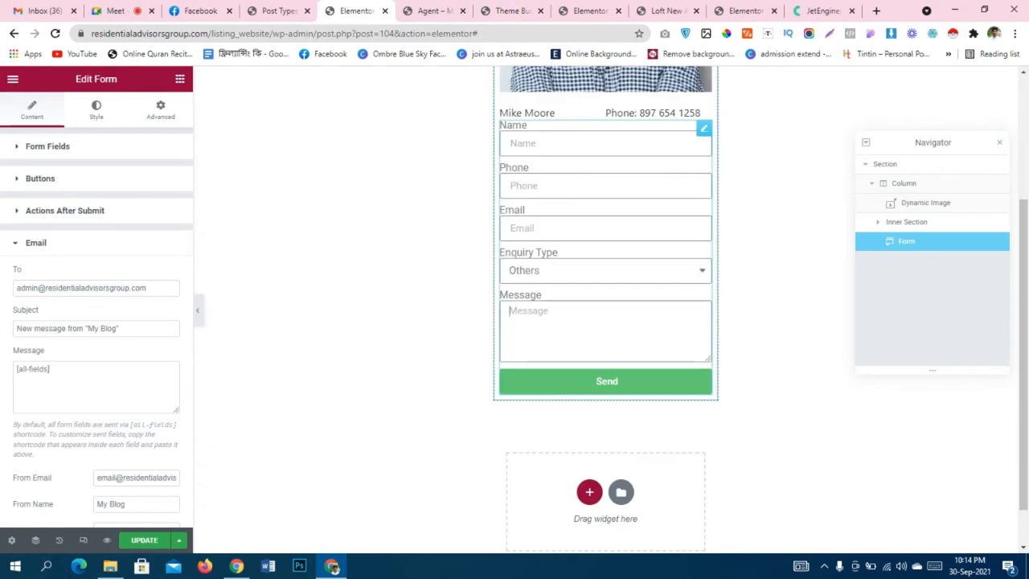
click(36, 243)
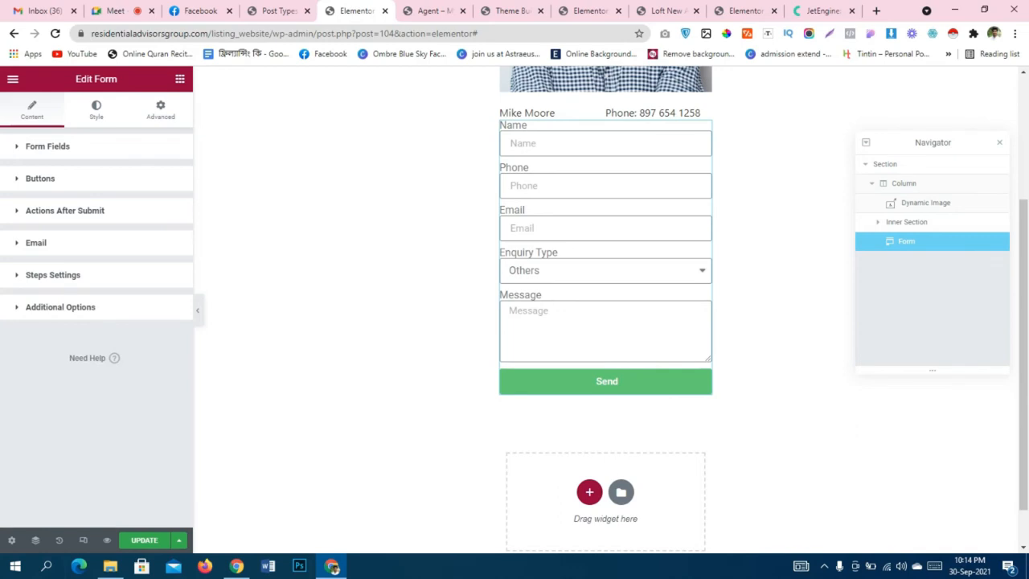
click(48, 147)
click(96, 383)
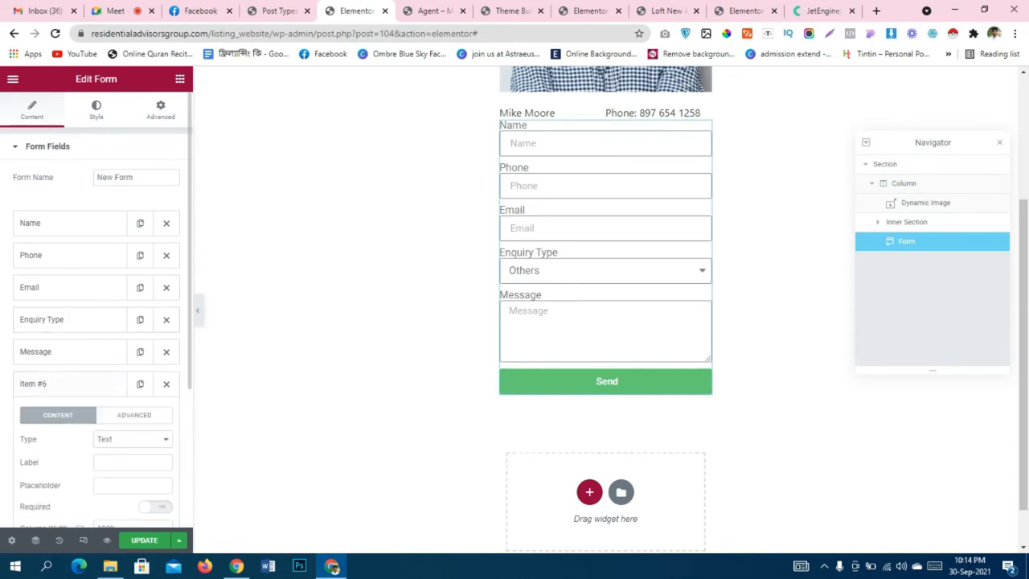
click(71, 385)
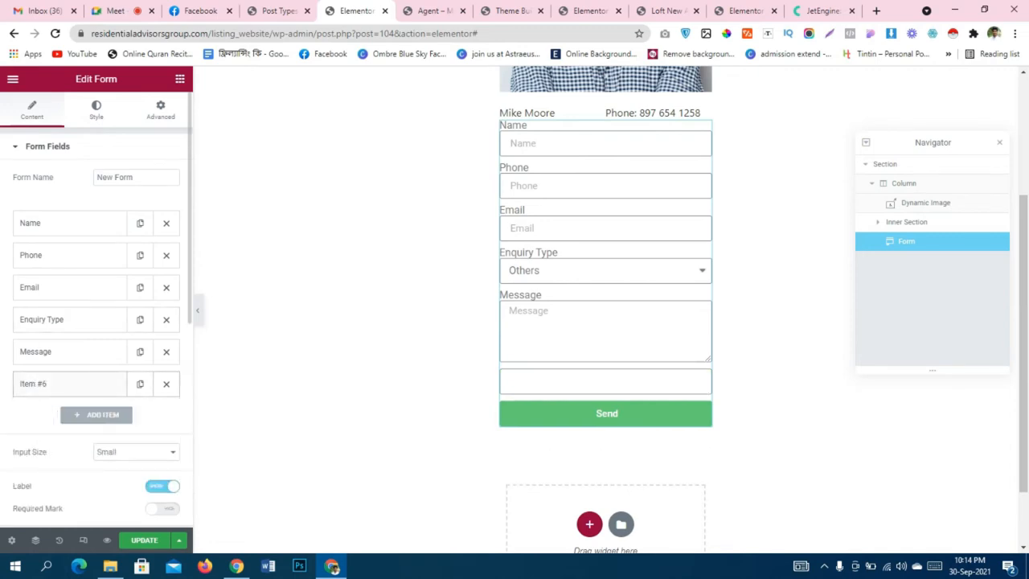
click(71, 385)
scroll(96, 402, down, 1)
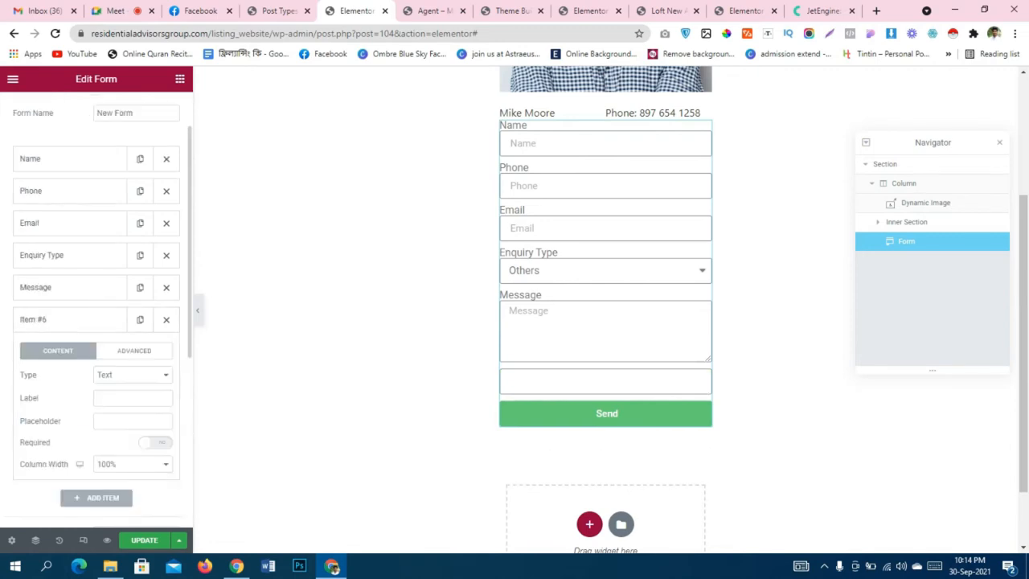
click(132, 374)
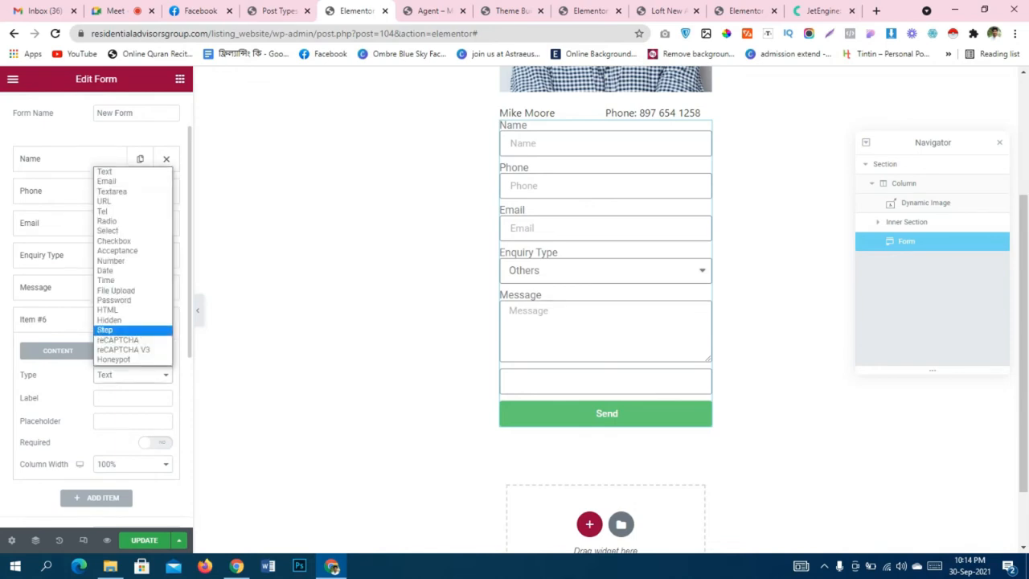
click(110, 320)
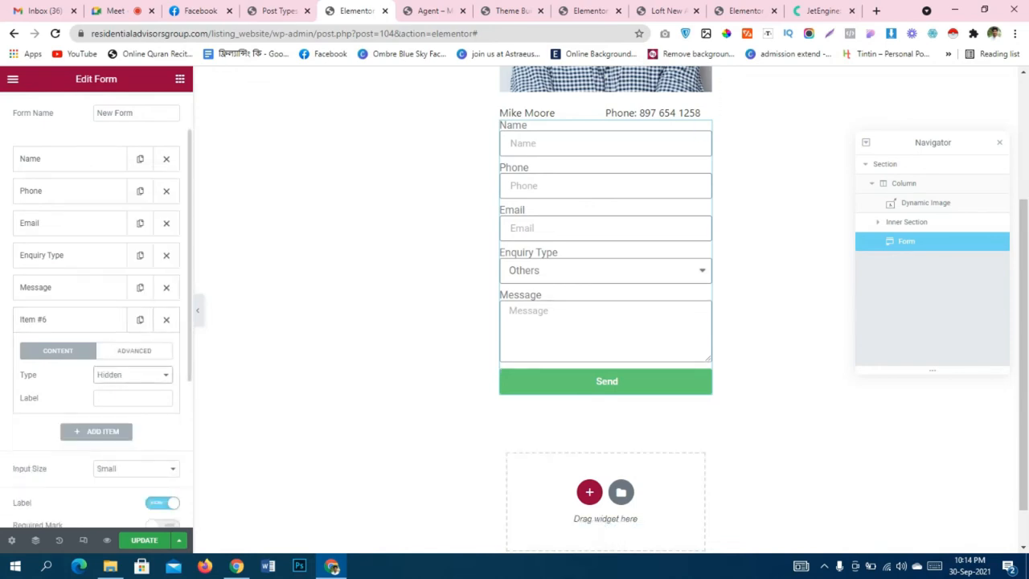
Label the hidden field "Agent Email" and set its ID to agent_email.
click(133, 398)
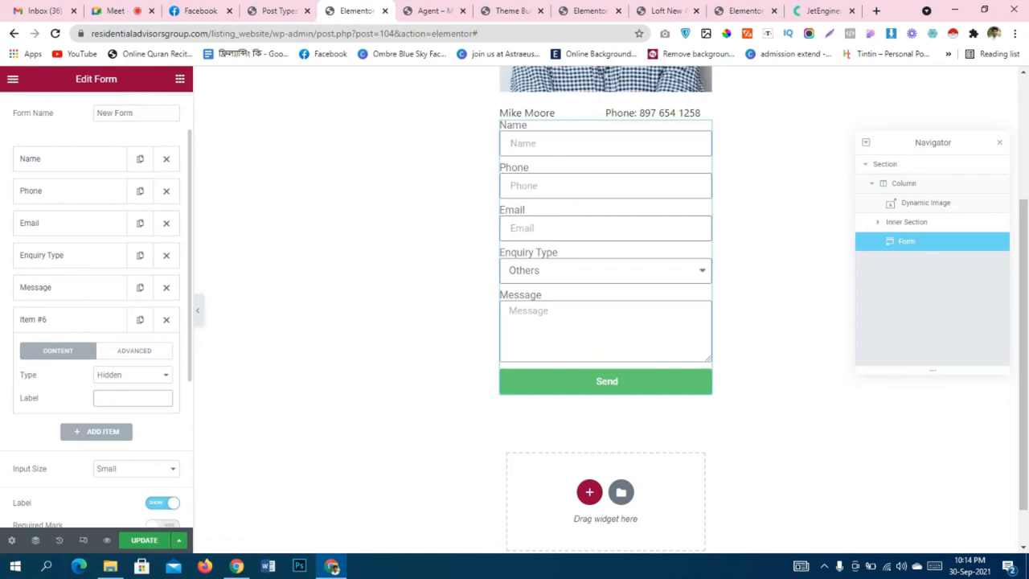
text(Agent Email)
click(134, 351)
double_click(120, 398)
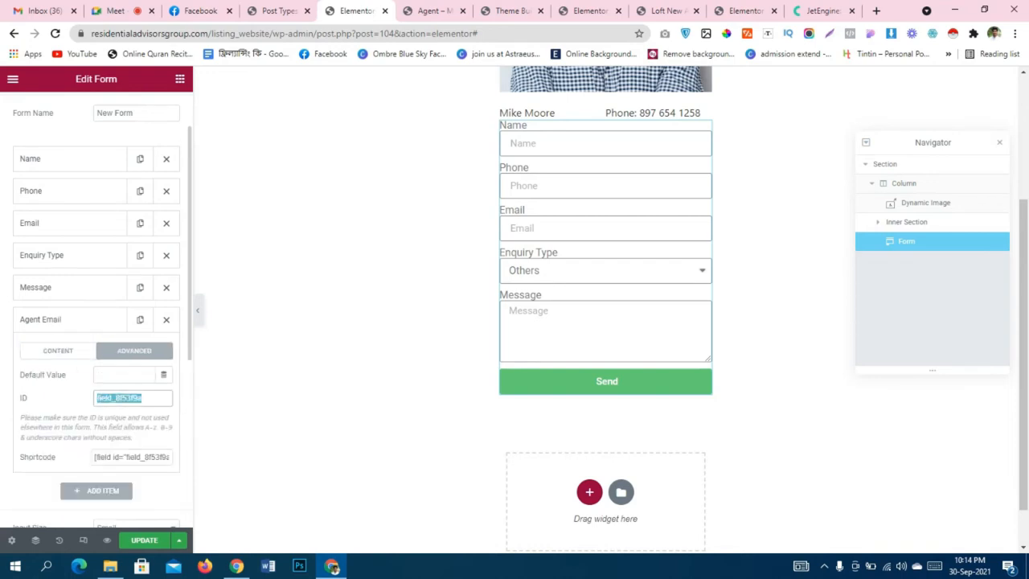
text(ag)
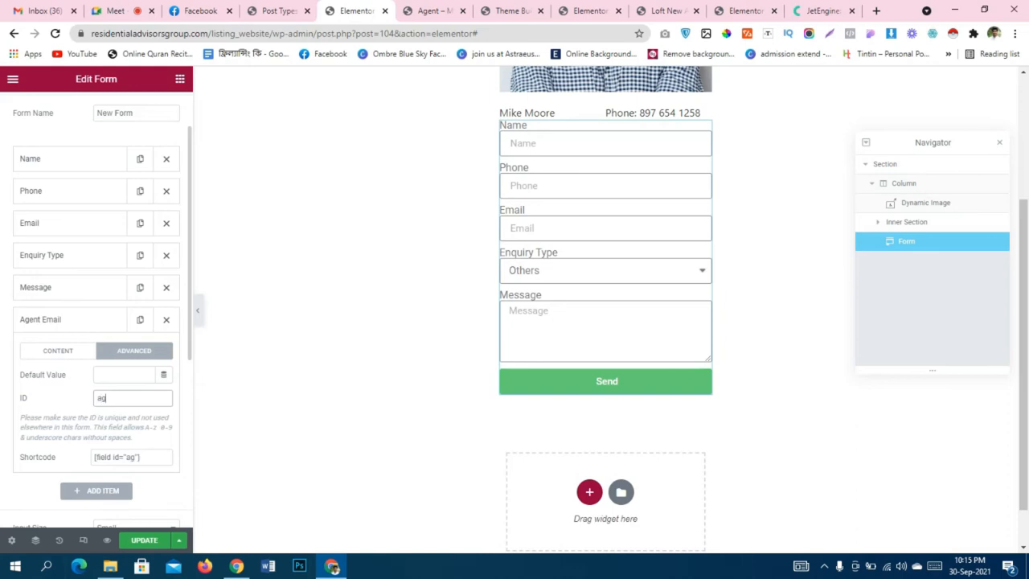
text(ent_email)
Copy the shortcode of the Agent Email field and collapse the field's settings.
click(132, 458)
click(58, 352)
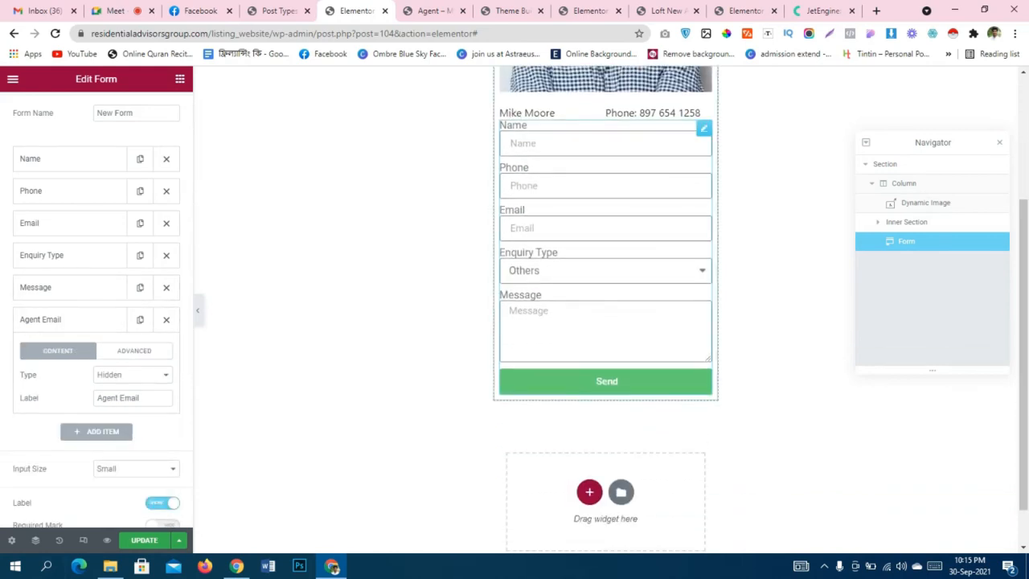
scroll(606, 281, up, 1)
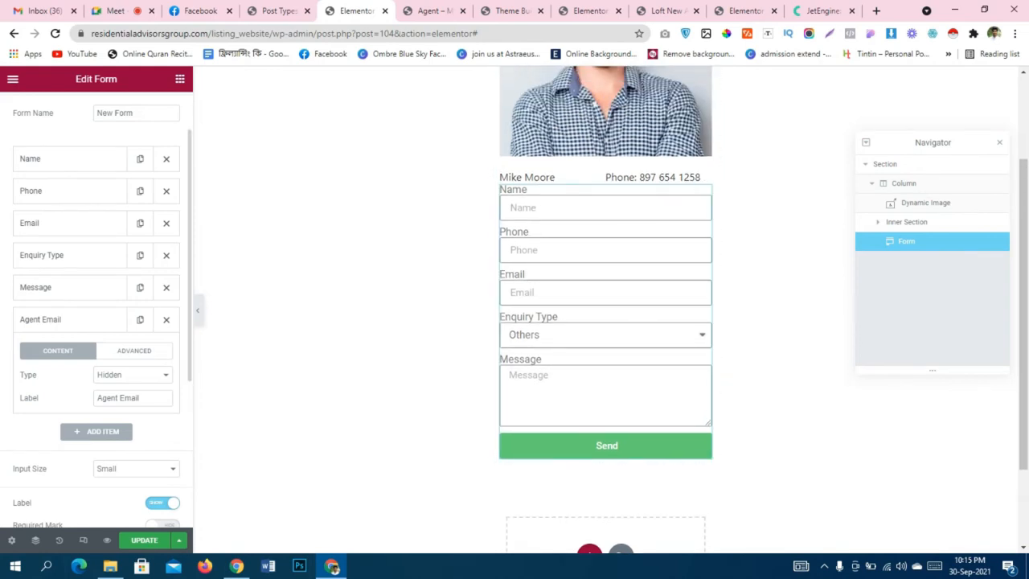
click(134, 352)
click(133, 458)
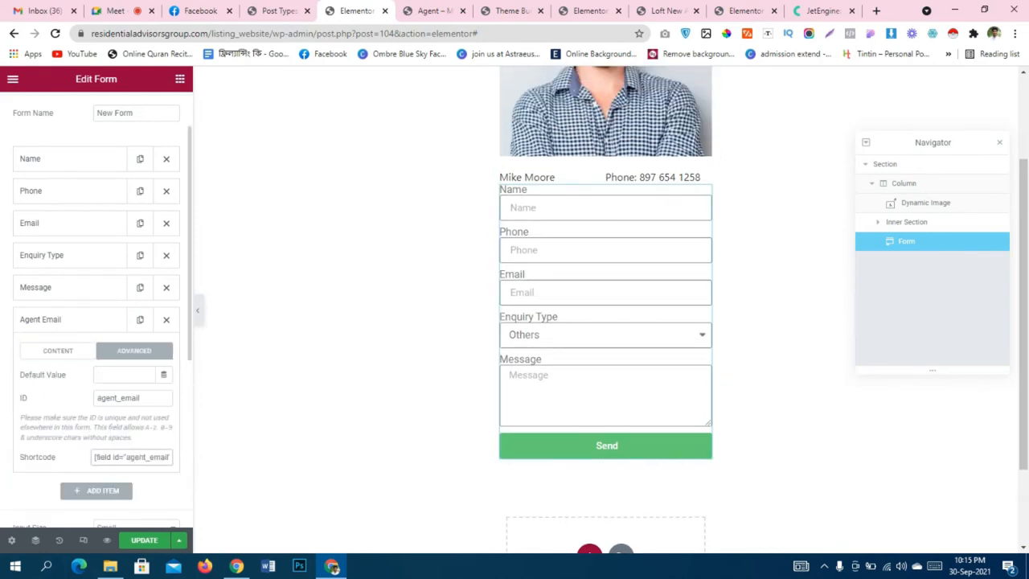
key(ctrl+a)
key(ctrl+c)
click(58, 351)
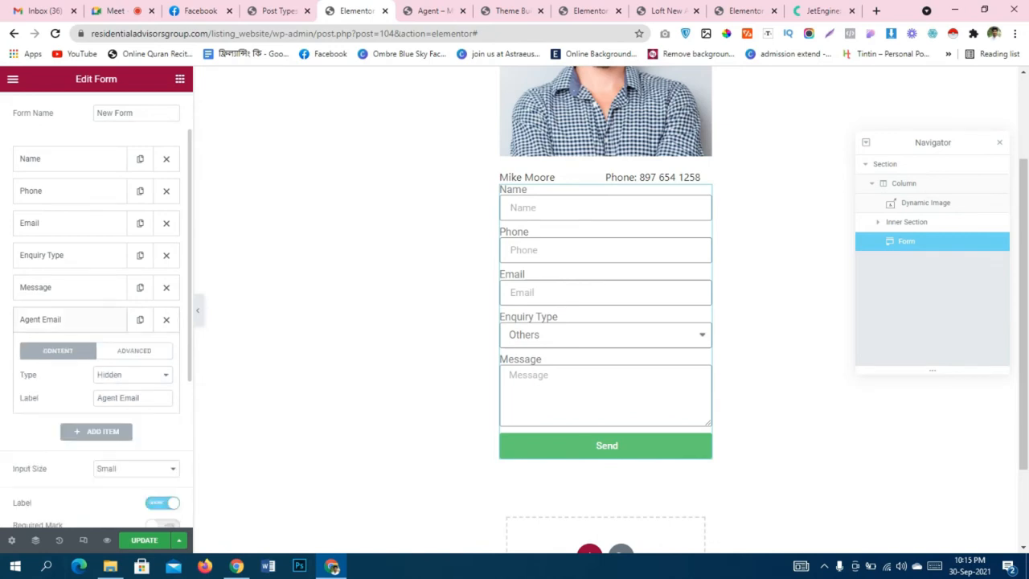
click(56, 320)
Replace the recipient in the form's email settings with the copied shortcode [field id="agent_email"].
scroll(64, 329, down, 3)
click(35, 374)
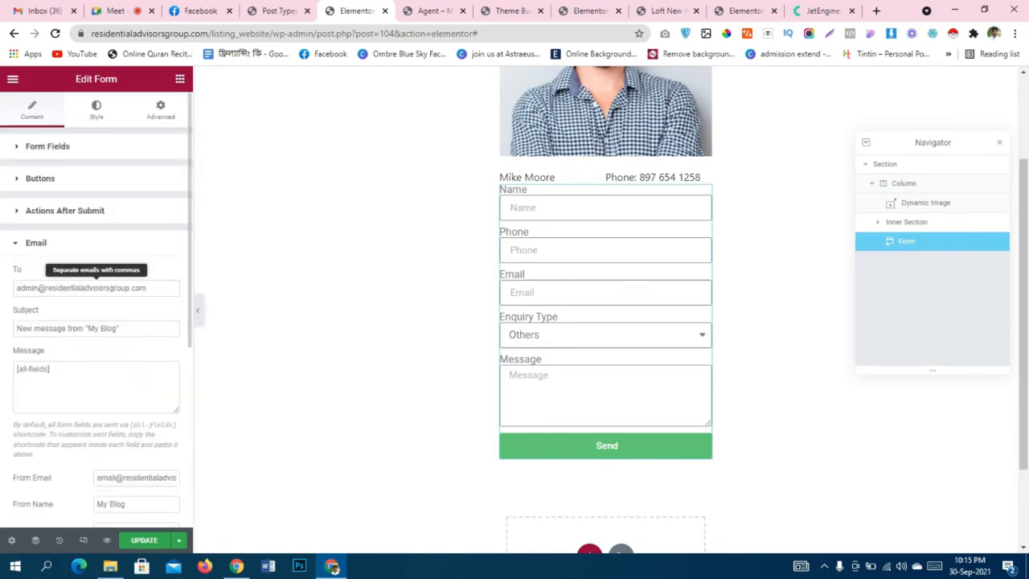
drag(150, 288, 9, 287)
key(ctrl+v)
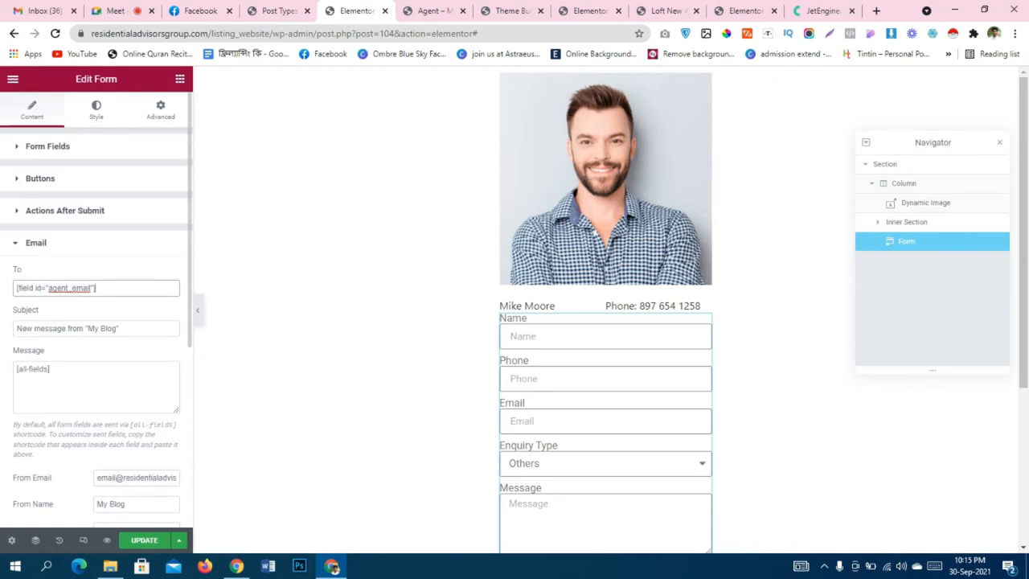
Set the Reply-To of the form's email to Email Field.
click(48, 243)
click(48, 243)
scroll(96, 321, down, 4)
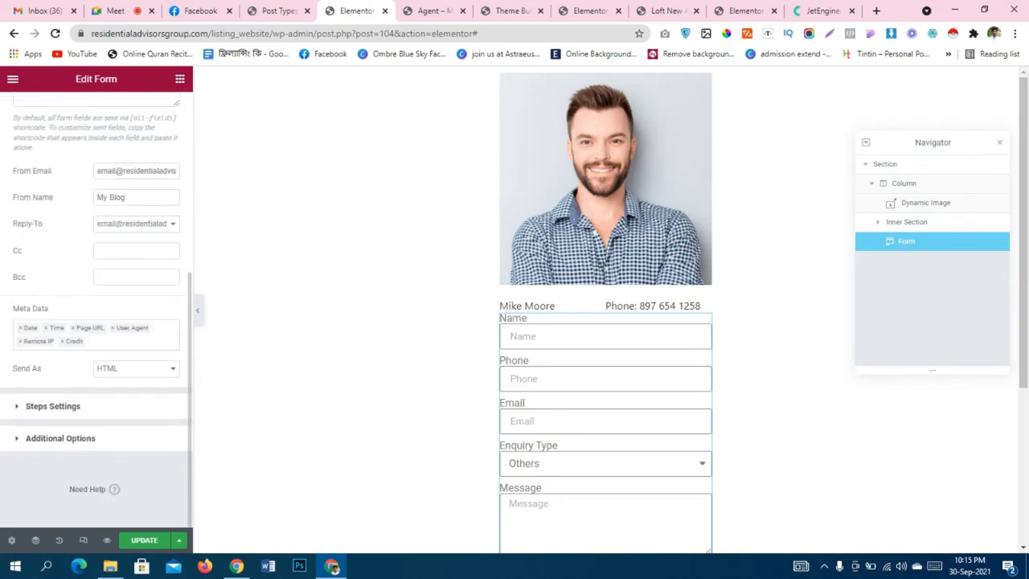
click(135, 224)
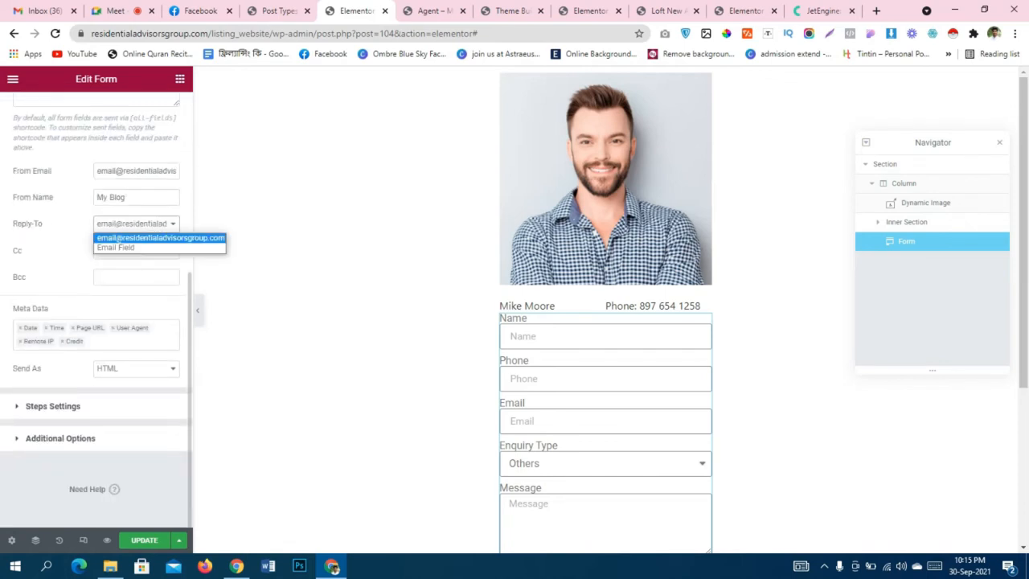
click(115, 247)
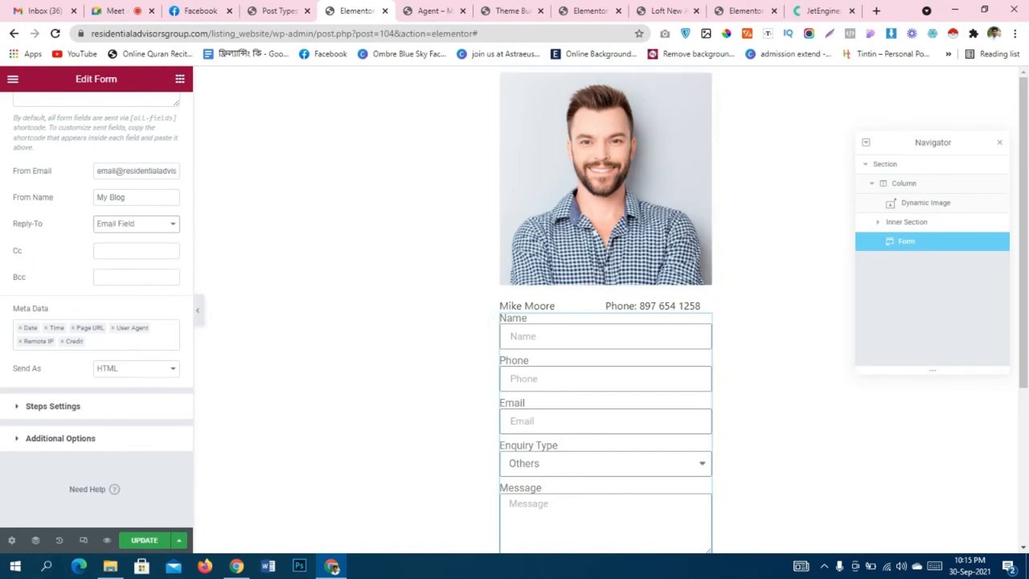
Look over the finished enquiry form and save the agent listing template.
scroll(605, 322, down, 3)
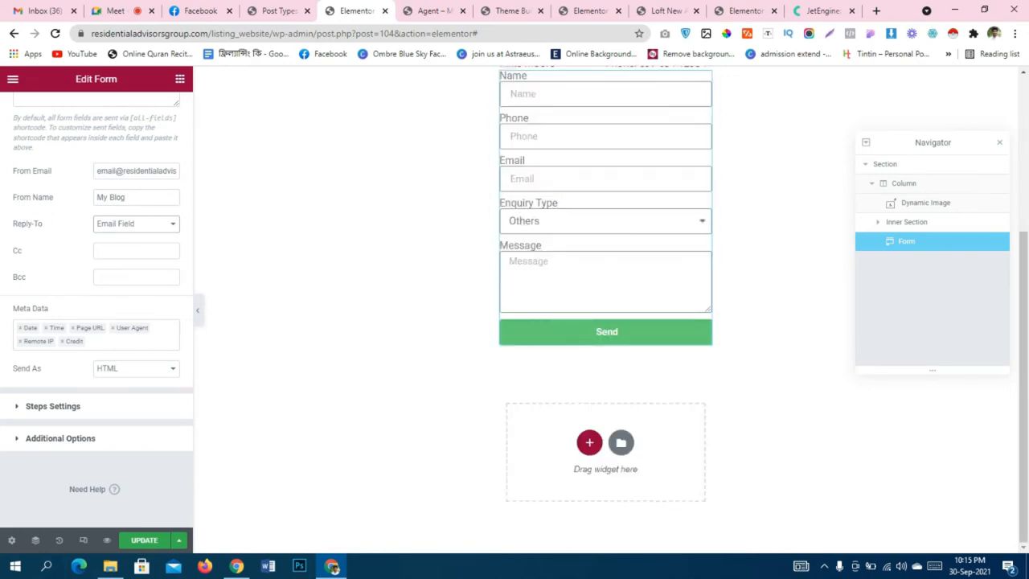
scroll(606, 306, up, 3)
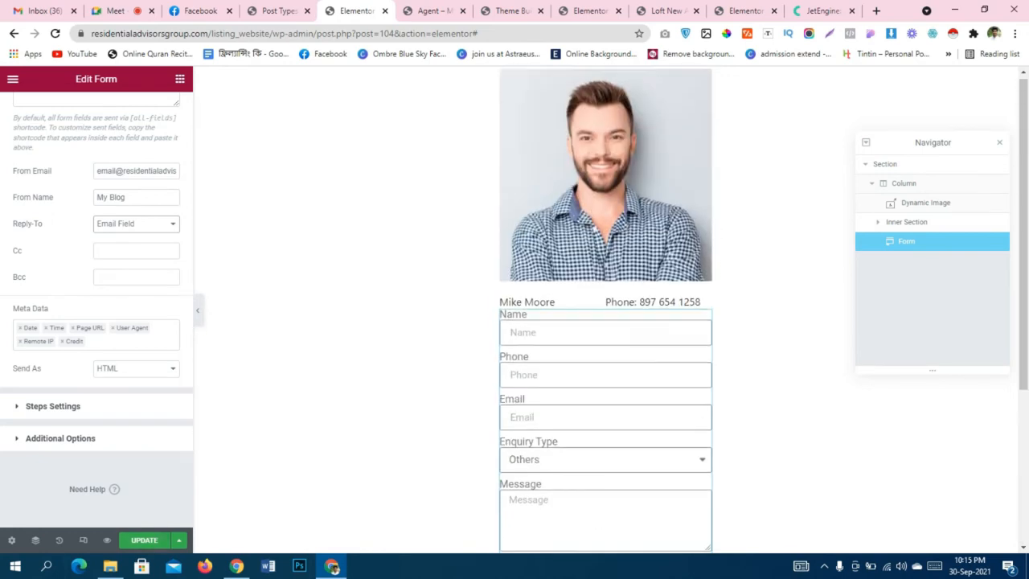
scroll(606, 306, down, 3)
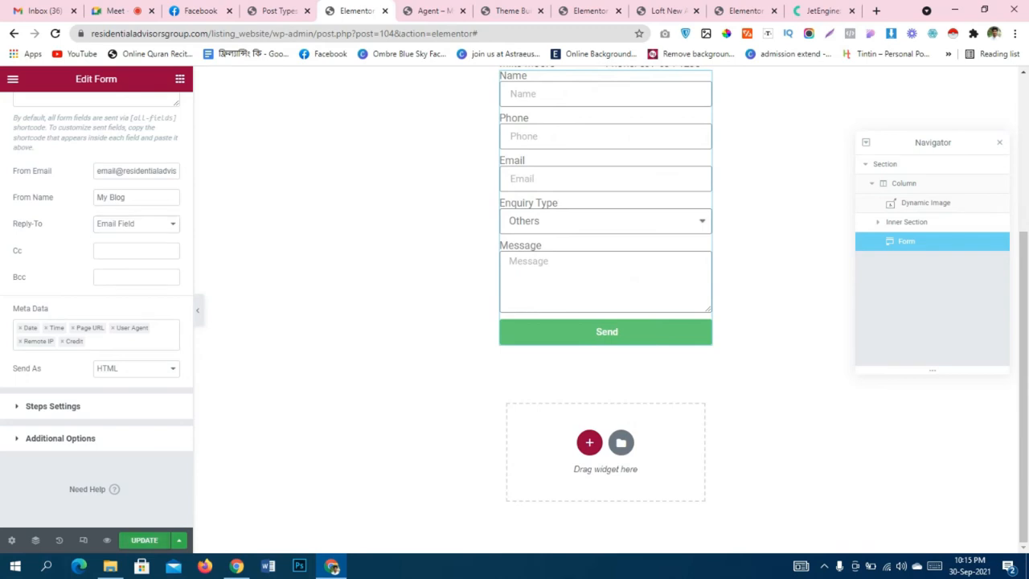
key(ctrl+s)
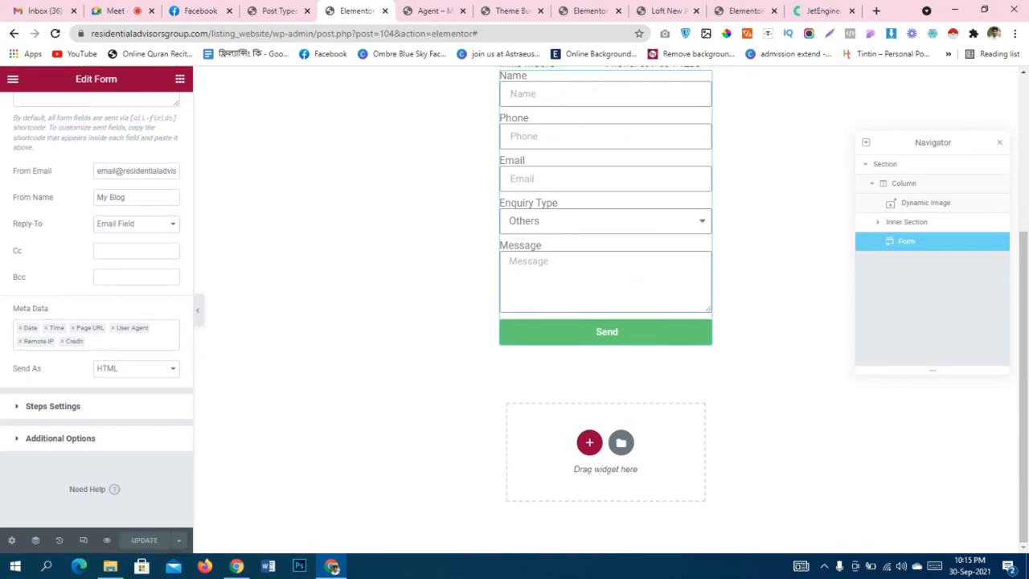
Switch to the single property template open in Elementor and close the Navigator.
click(515, 11)
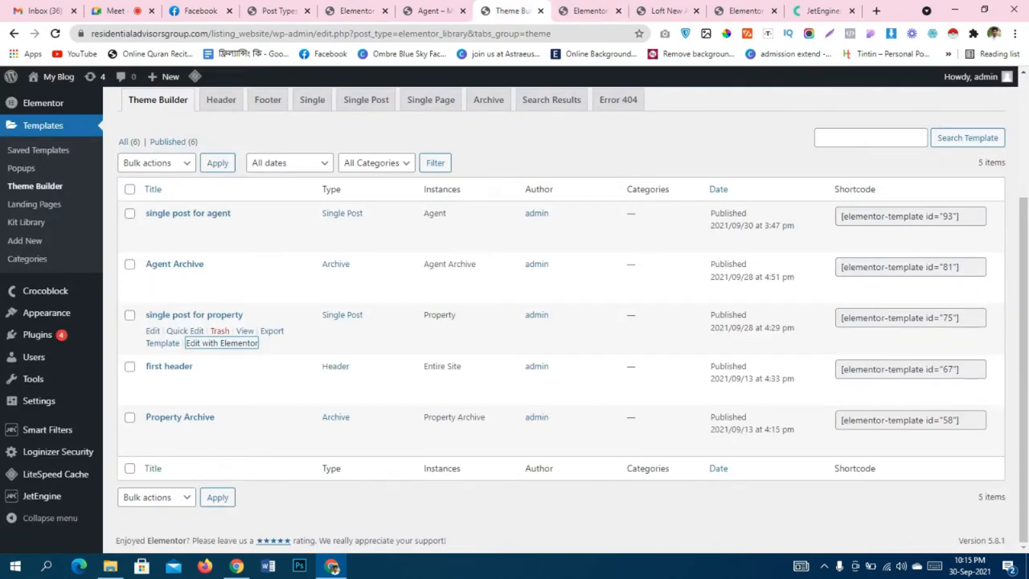
click(589, 10)
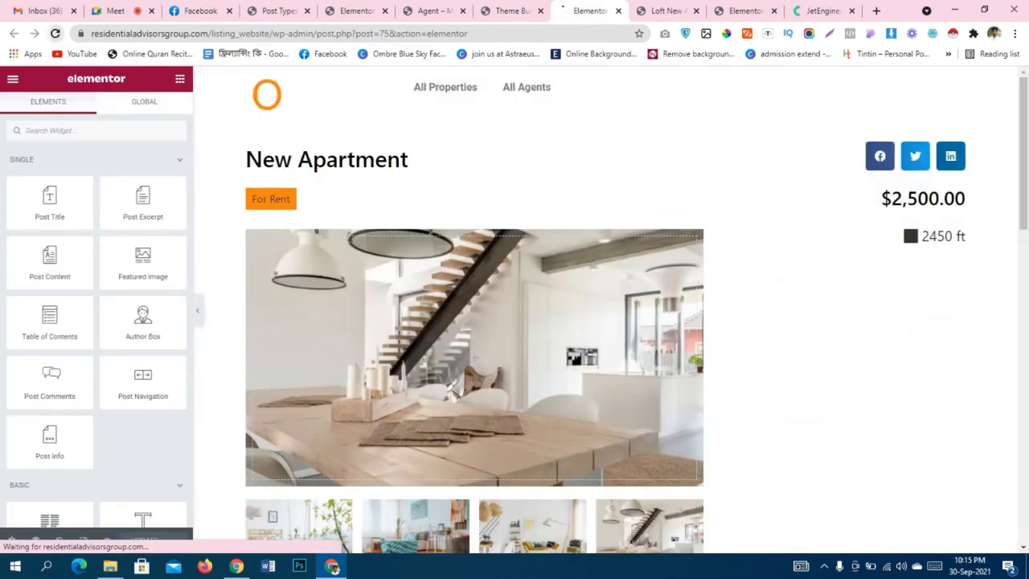
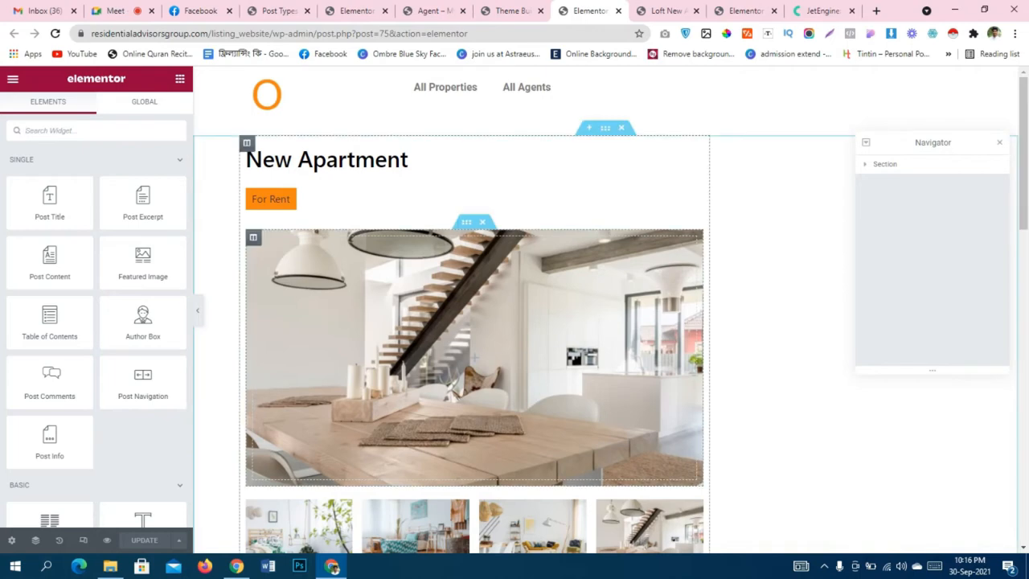
click(783, 236)
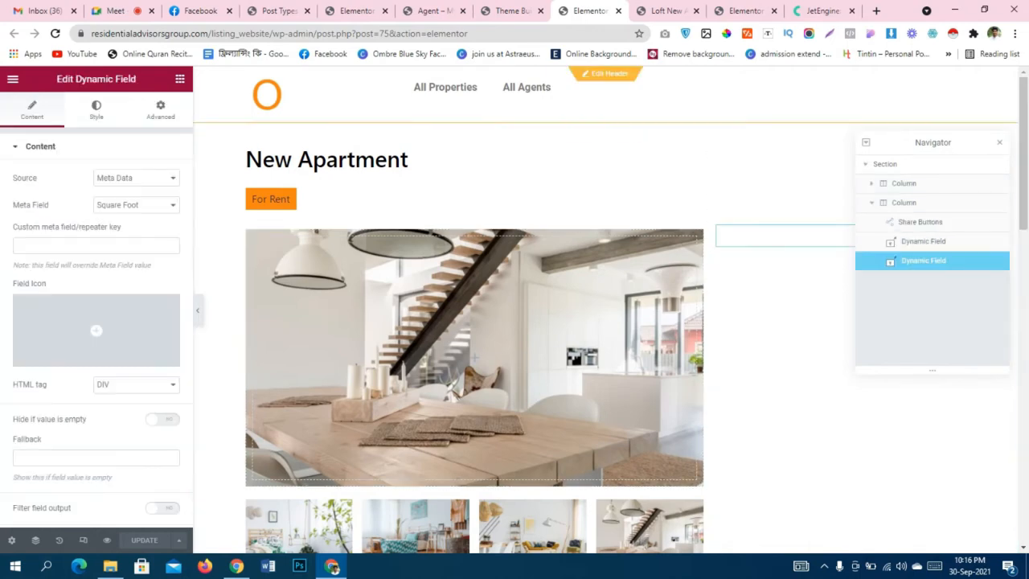
click(1000, 142)
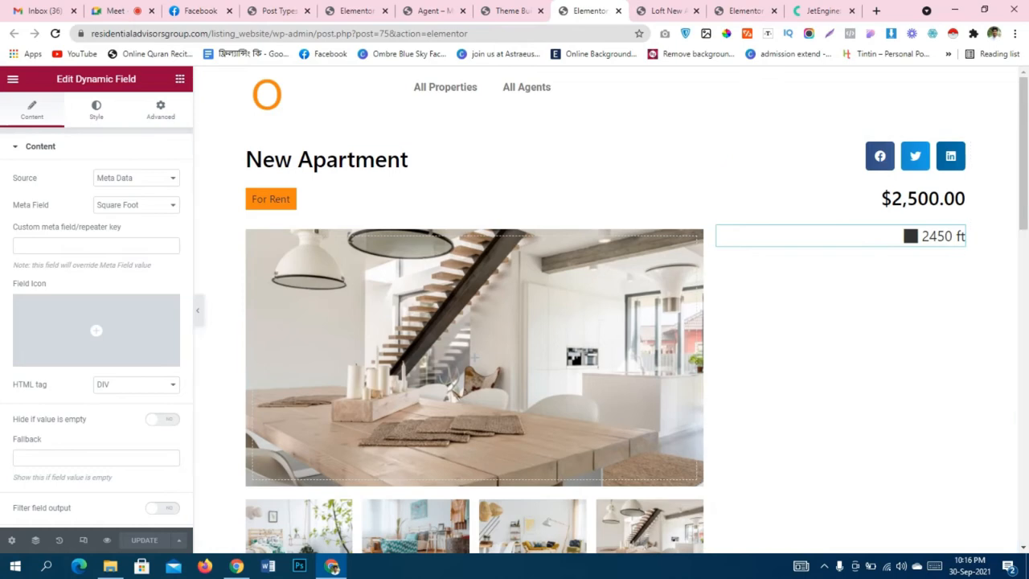
Add a Listing Grid widget below the square footage field in the property's price column.
click(180, 79)
text(lis)
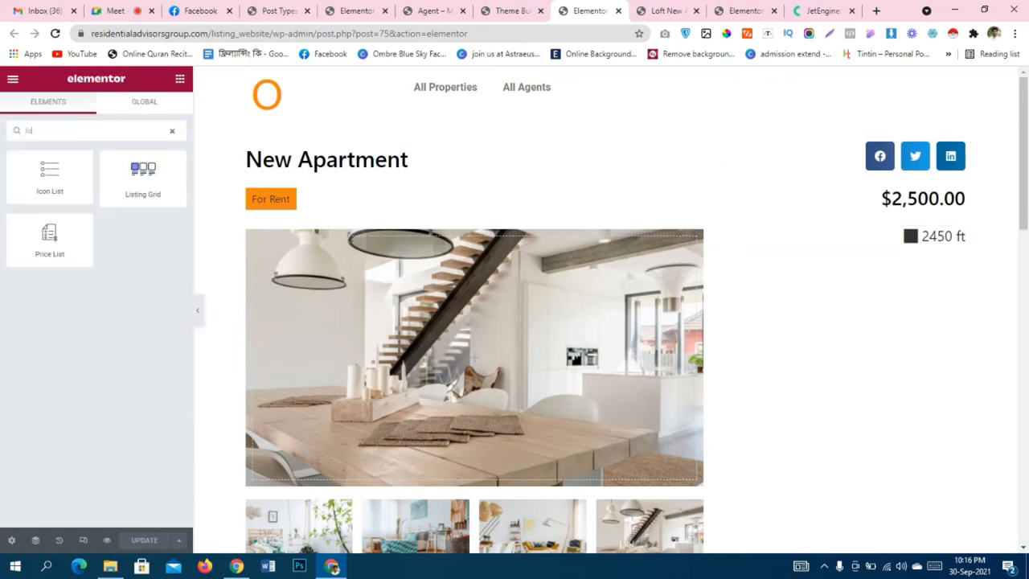
drag(143, 178, 933, 249)
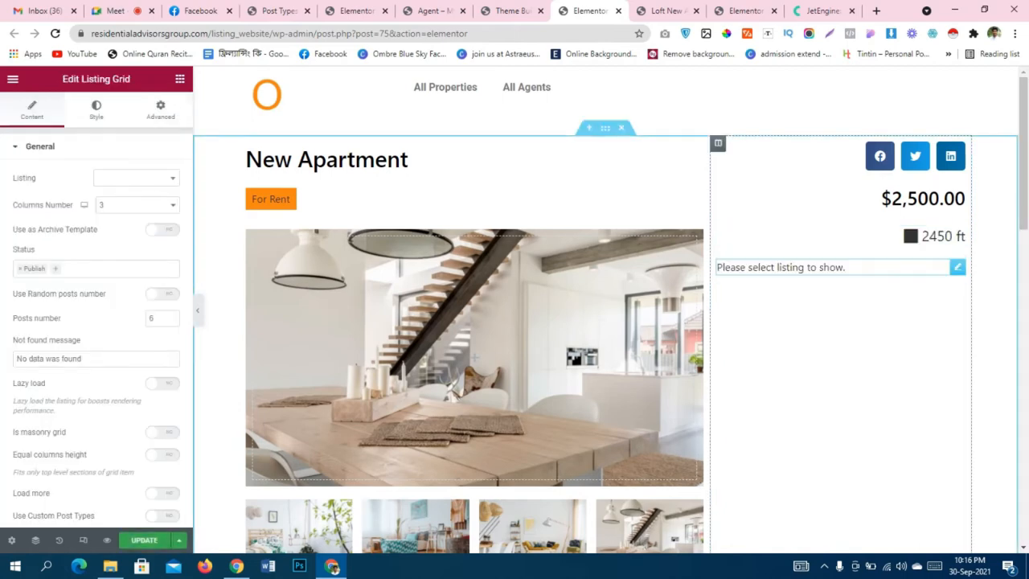
Set the grid's listing to Agent Quick Listing.
click(135, 178)
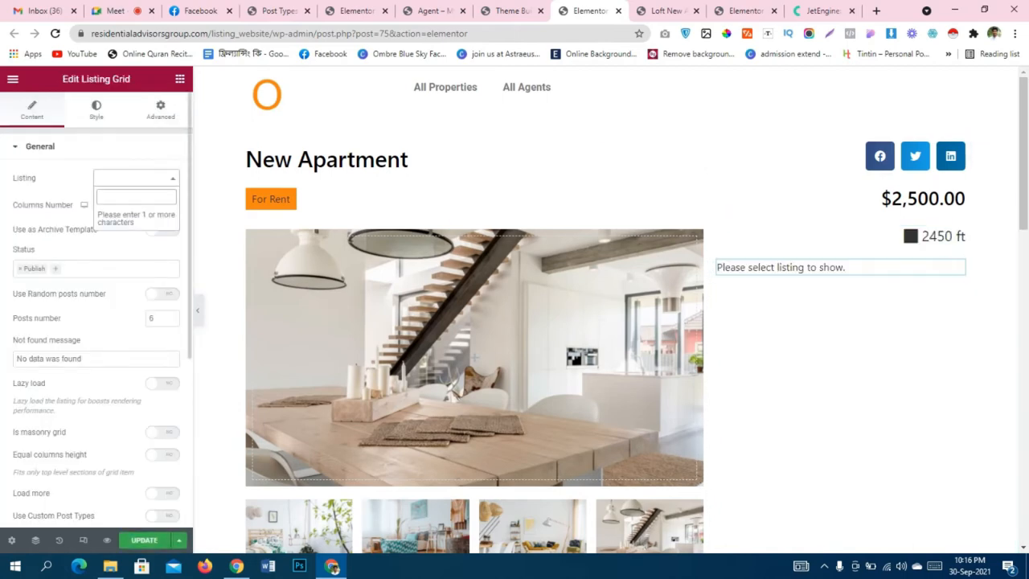
text(ag)
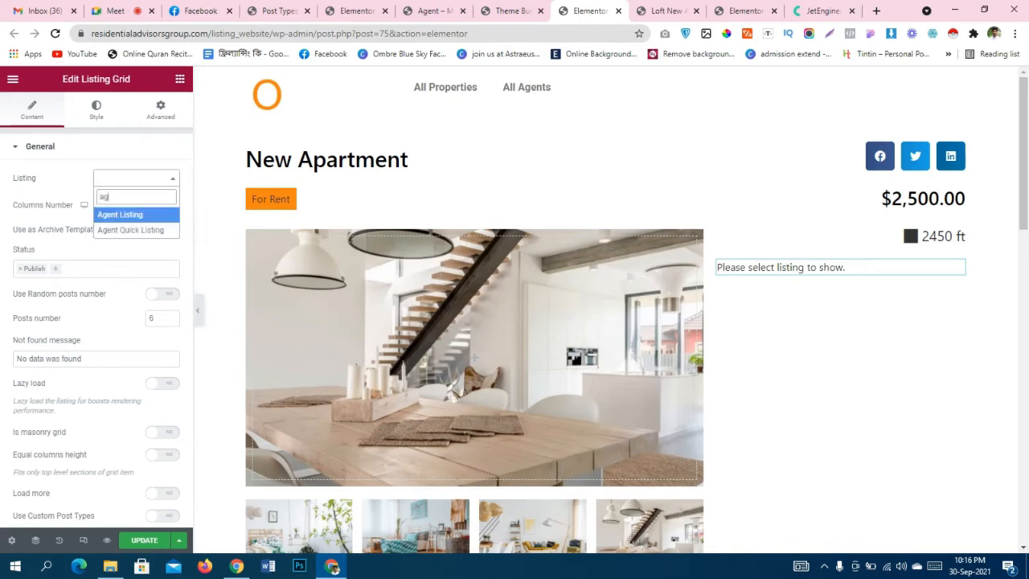
key(Down)
key(Return)
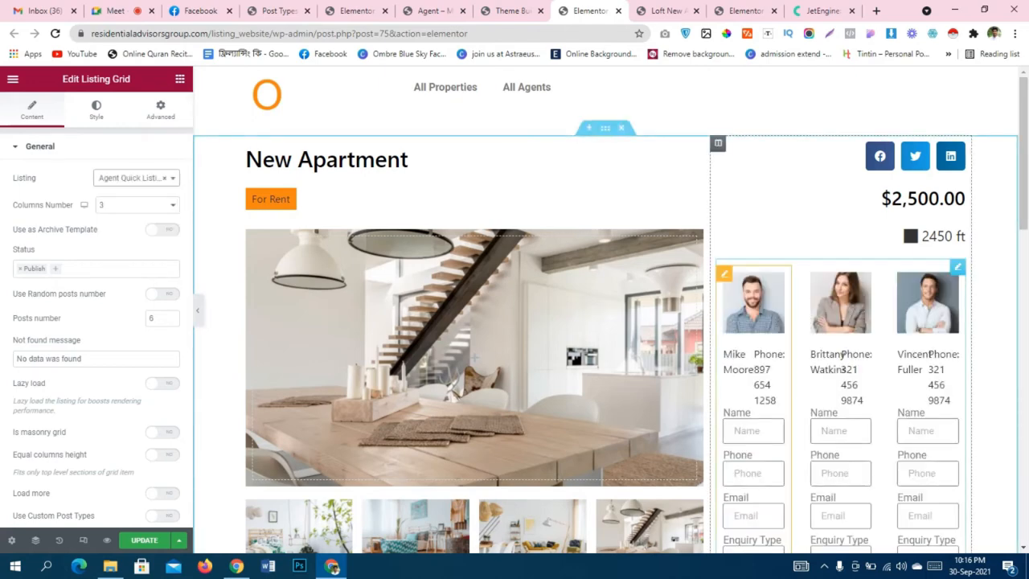
Set the agent listing grid to 1 column and 1 post, and look over the agent card in the property layout.
click(137, 205)
click(137, 219)
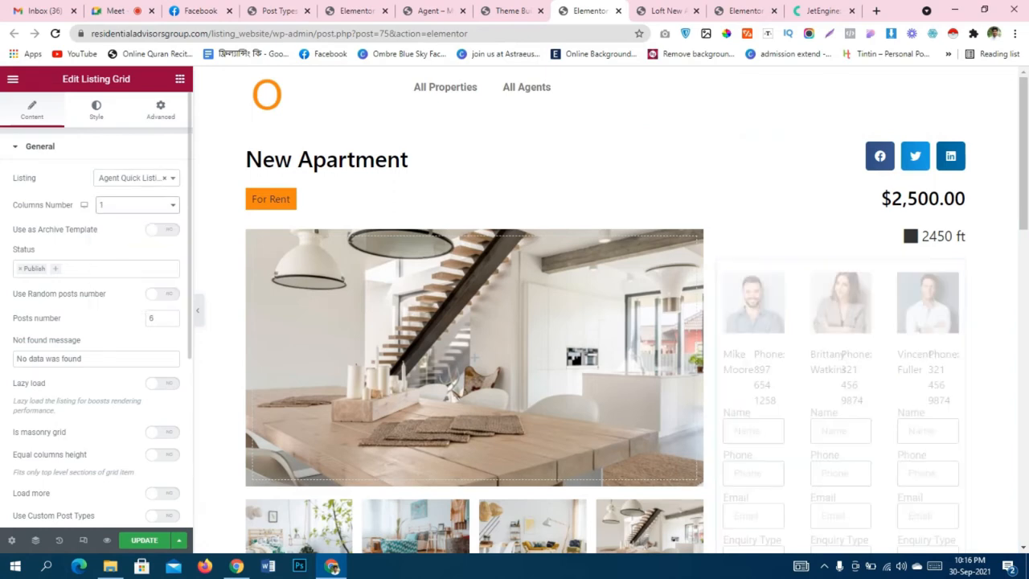
double_click(153, 319)
text(1)
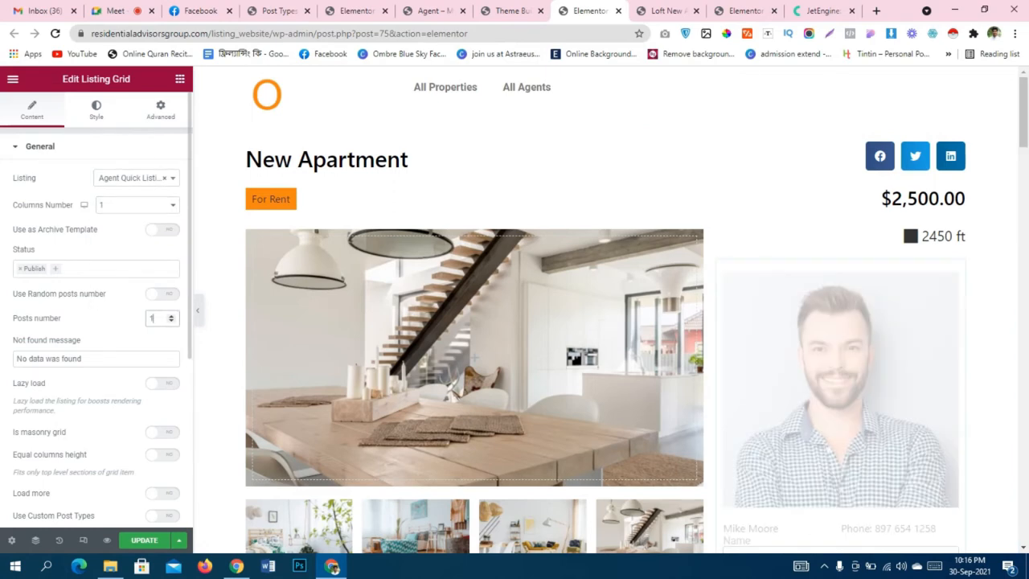
scroll(611, 310, down, 5)
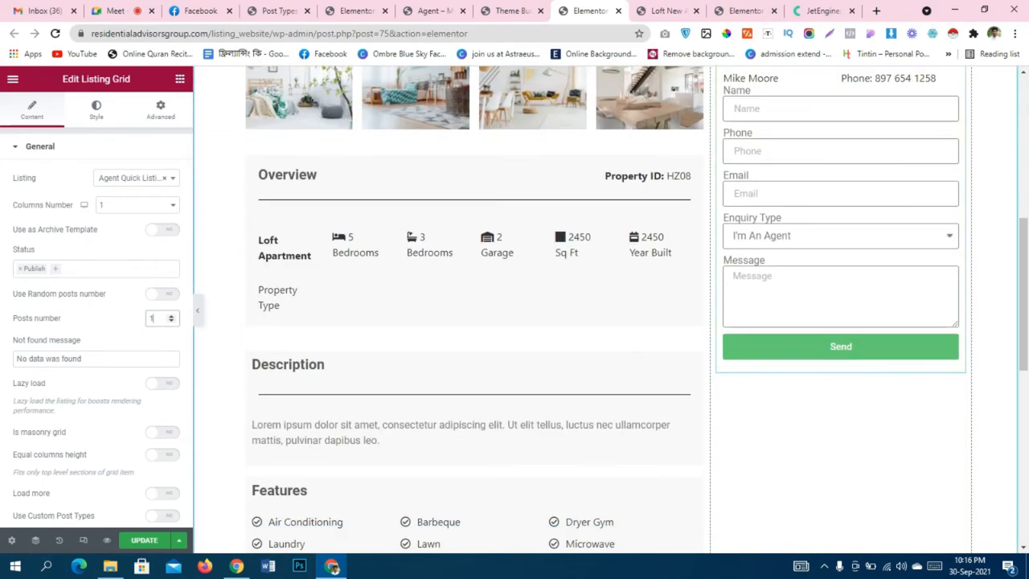
scroll(475, 241, up, 3)
scroll(474, 287, up, 3)
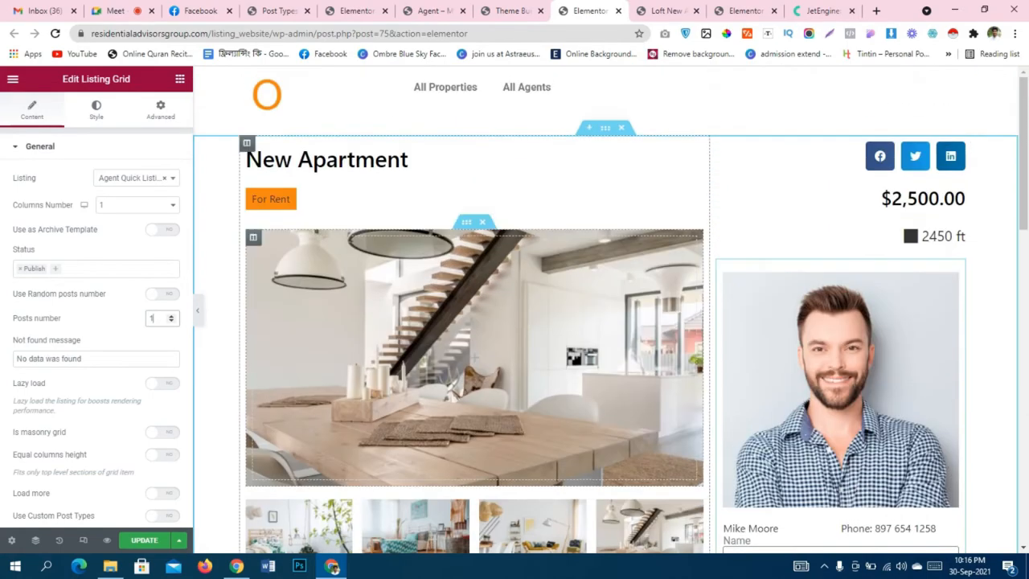
scroll(474, 287, down, 6)
scroll(475, 233, up, 3)
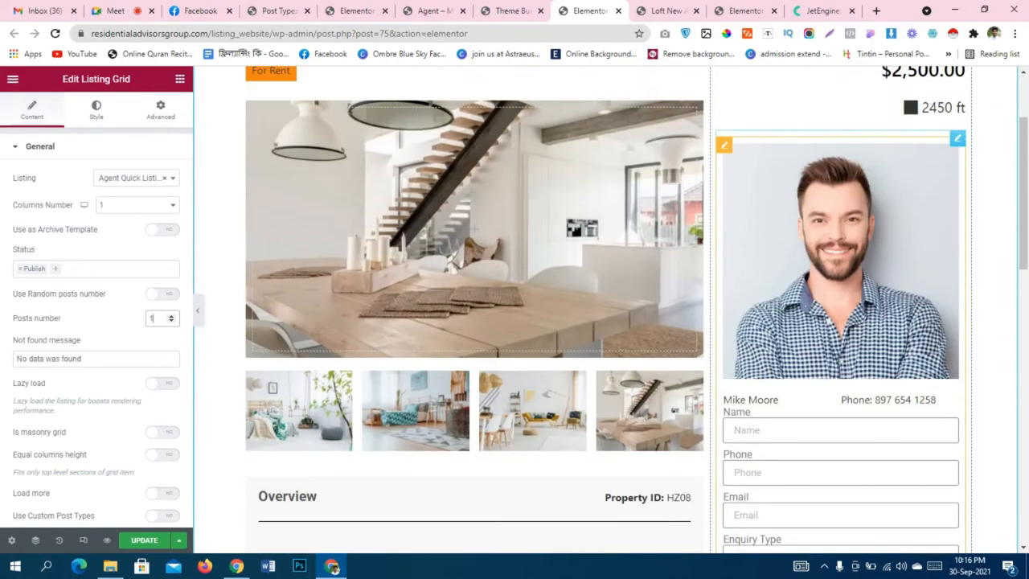
scroll(475, 233, up, 1)
scroll(474, 233, down, 1)
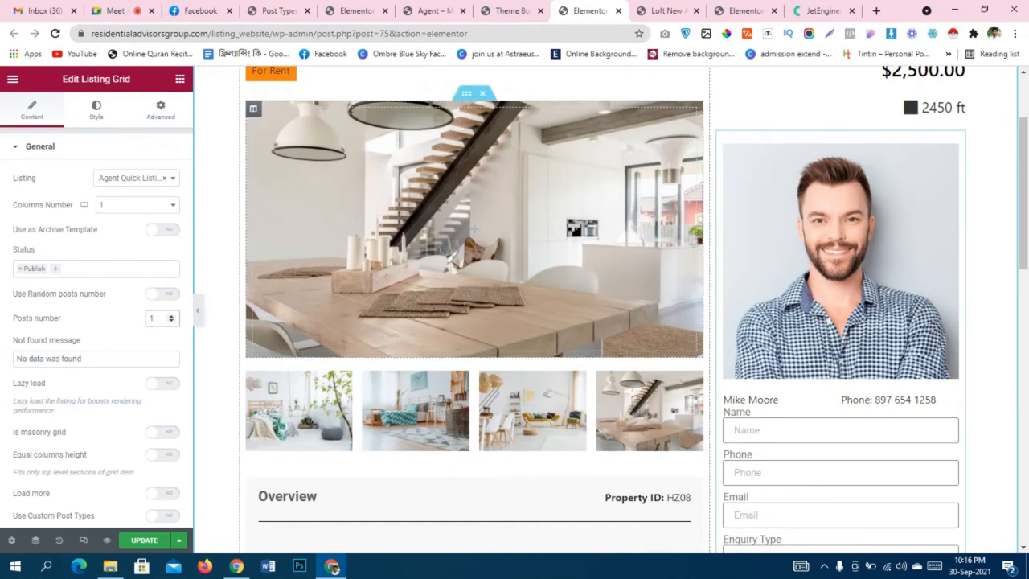
Copy the %related_parents_from|post-type-slug% macro from the JetEngine macros guide and return to the single property template.
click(820, 11)
scroll(508, 312, down, 1)
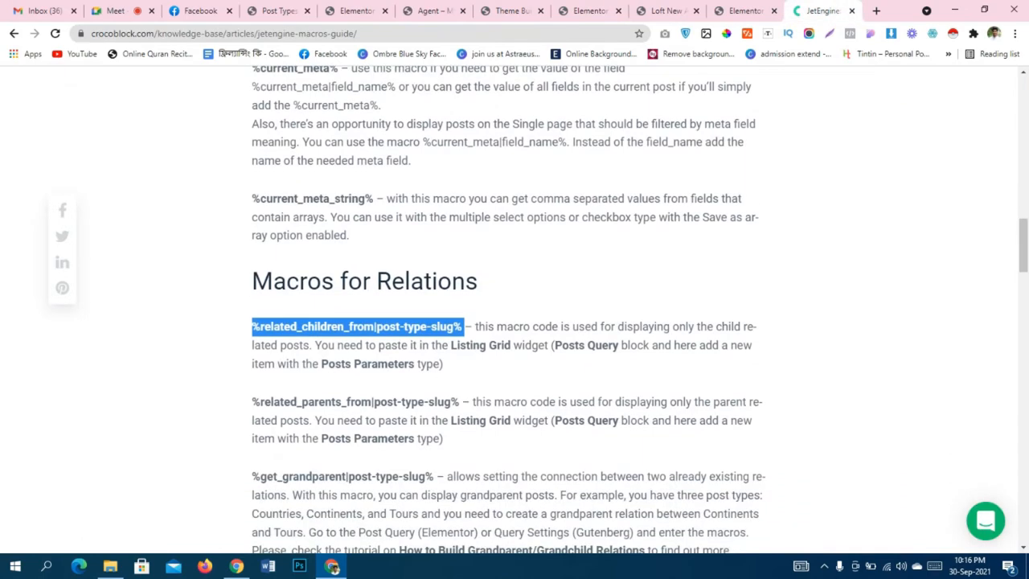
drag(252, 402, 460, 401)
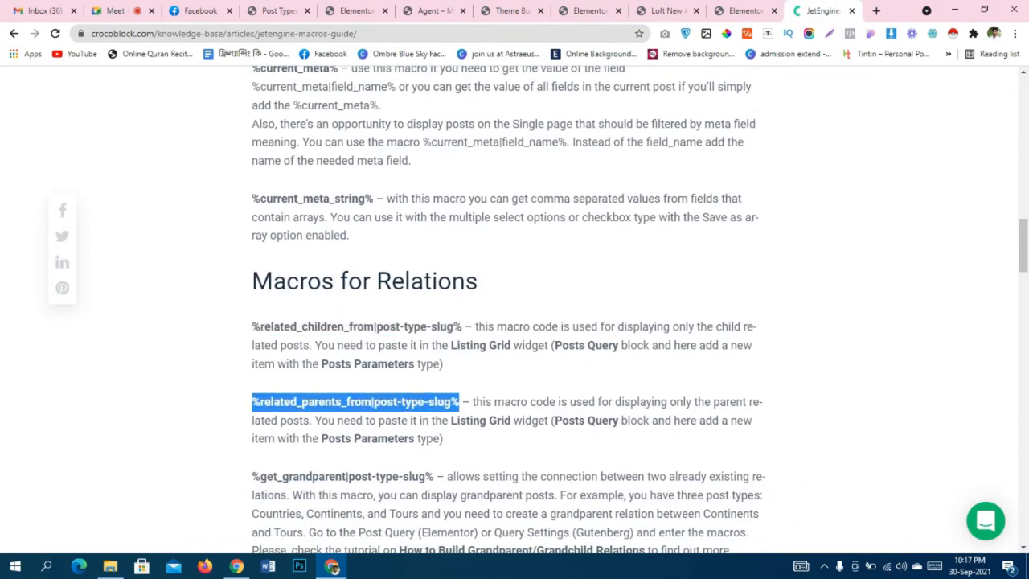
click(512, 11)
click(590, 11)
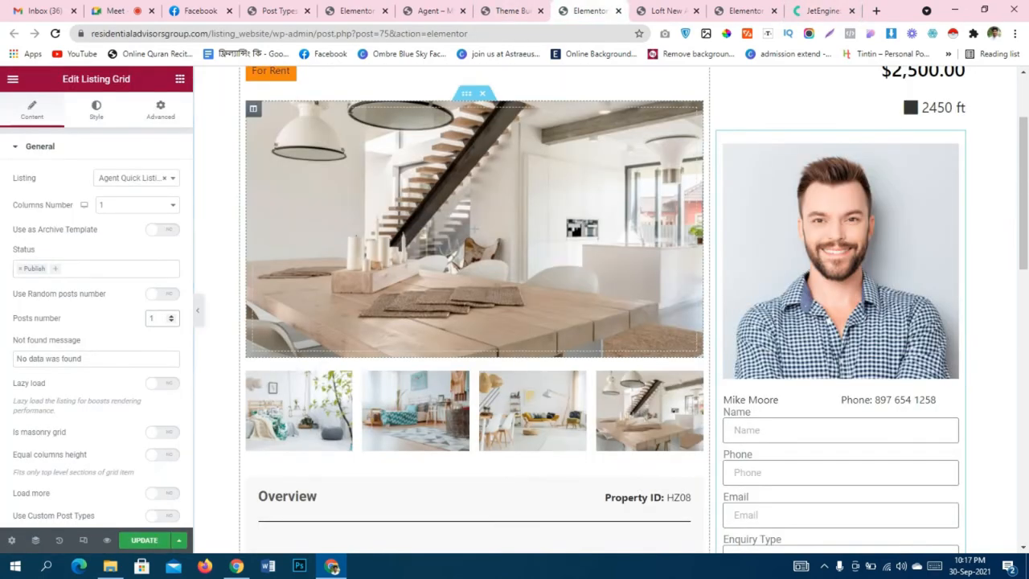
Add a Posts & Author Parameters item to the grid's posts query and paste the related parents macro as the included post IDs.
scroll(113, 345, down, 1)
scroll(97, 322, down, 3)
click(48, 310)
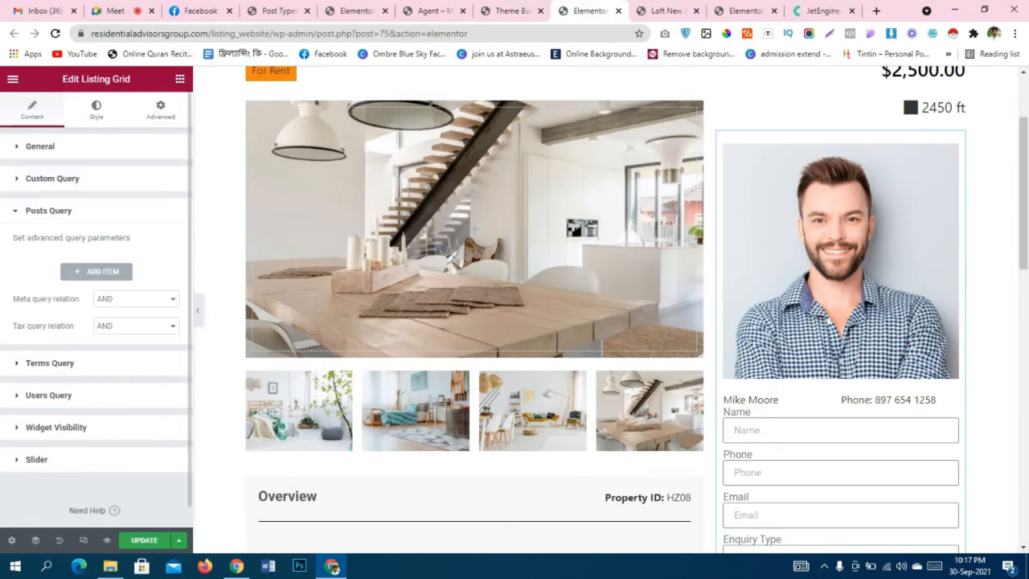
click(96, 271)
click(133, 310)
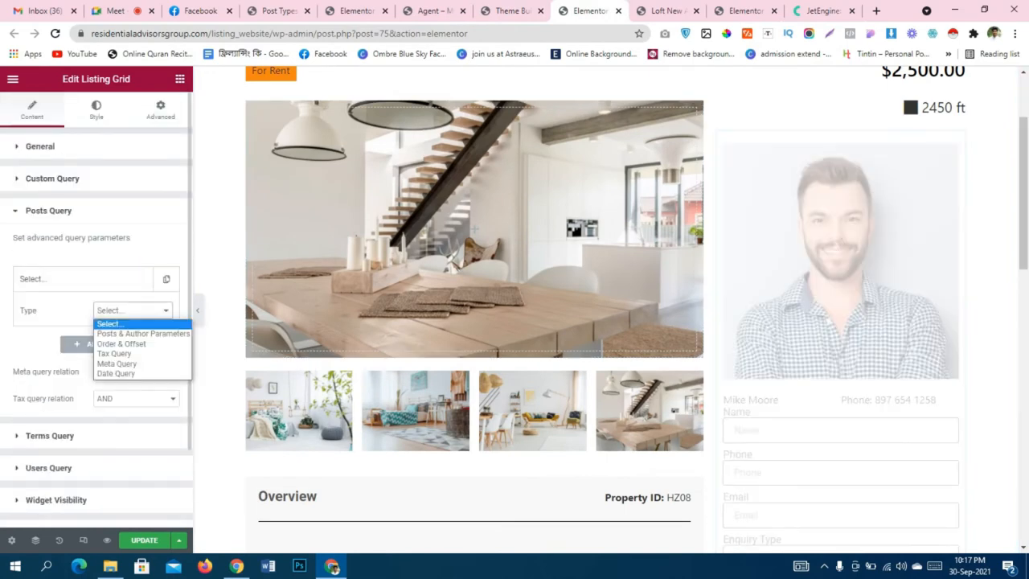
click(143, 333)
click(23, 348)
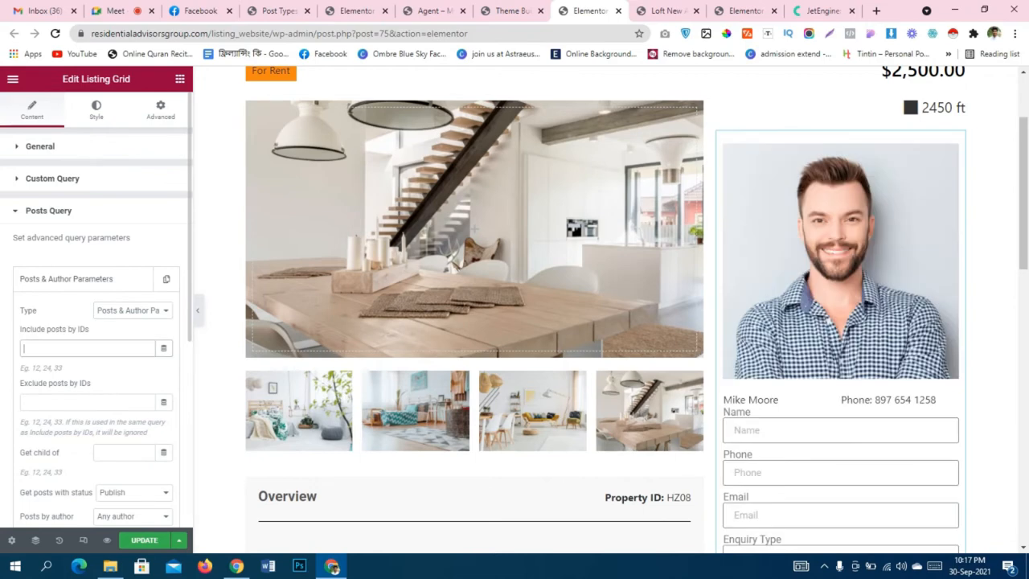
key(ctrl+v)
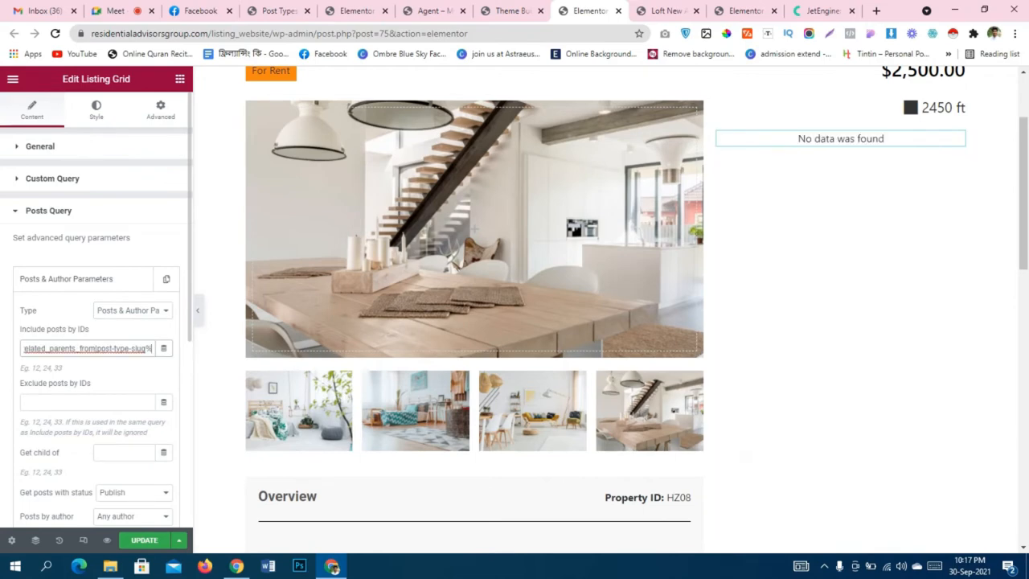
Copy the Agent post type's slug from JetEngine's Custom Post Types List.
click(356, 10)
click(279, 10)
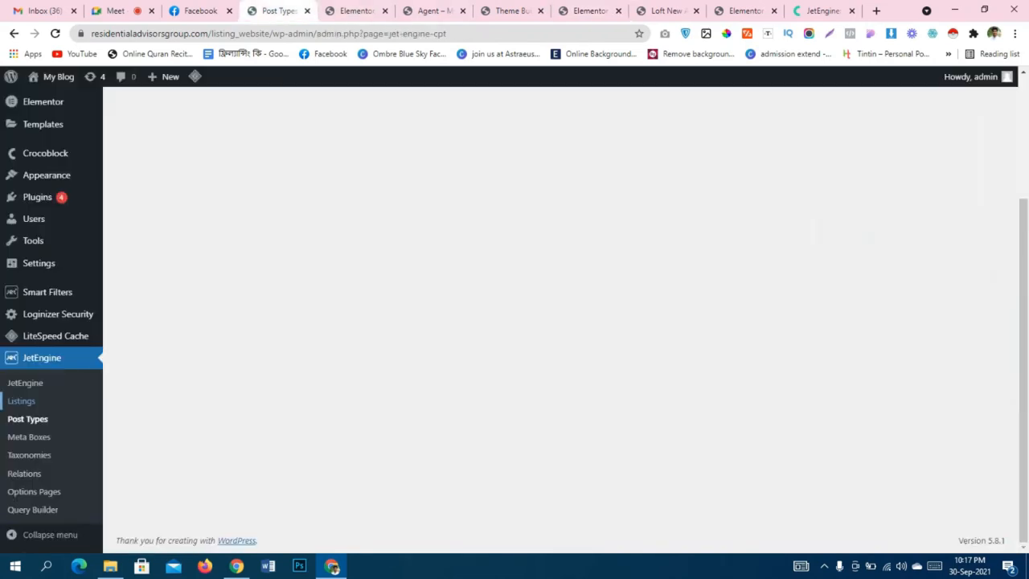
double_click(434, 181)
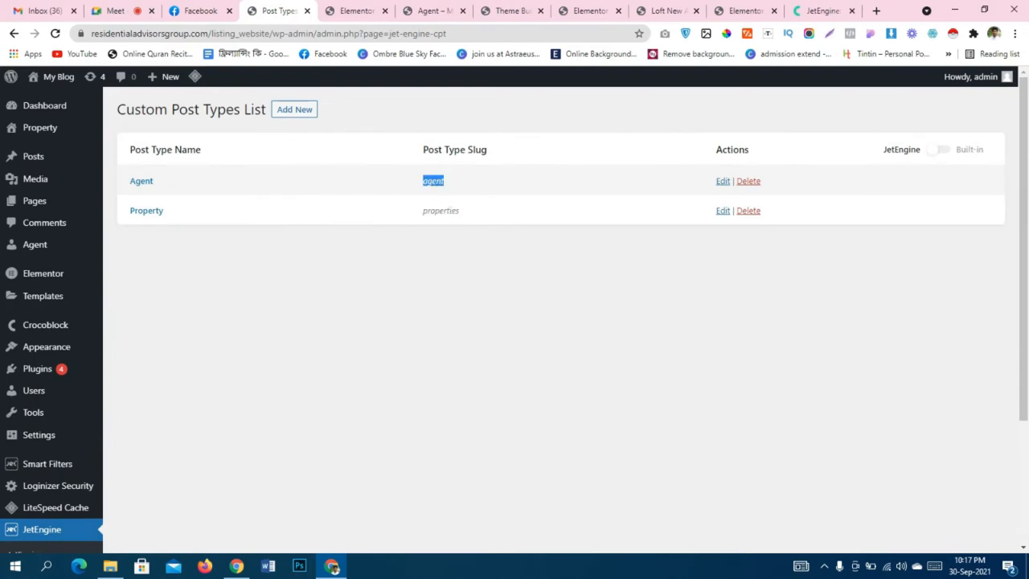
Close the single post for agent template in the browser and return to the single property template.
click(512, 10)
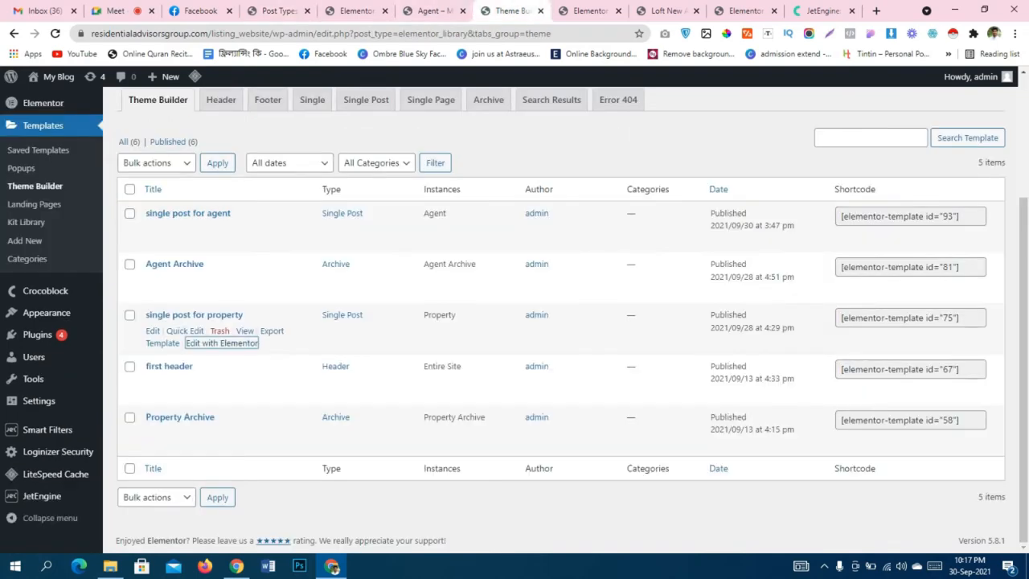
click(667, 10)
click(746, 11)
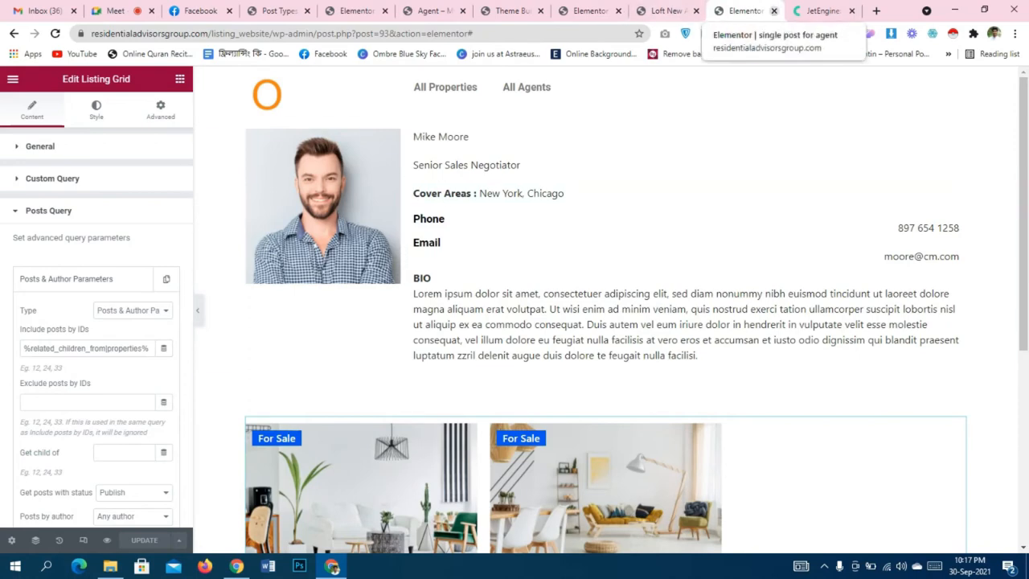
click(775, 11)
click(512, 11)
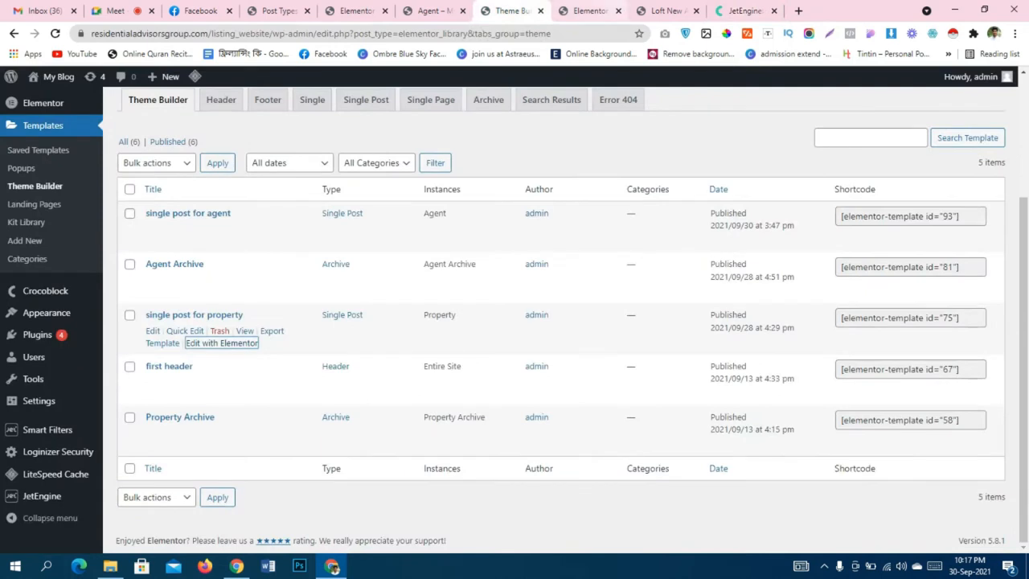
click(590, 11)
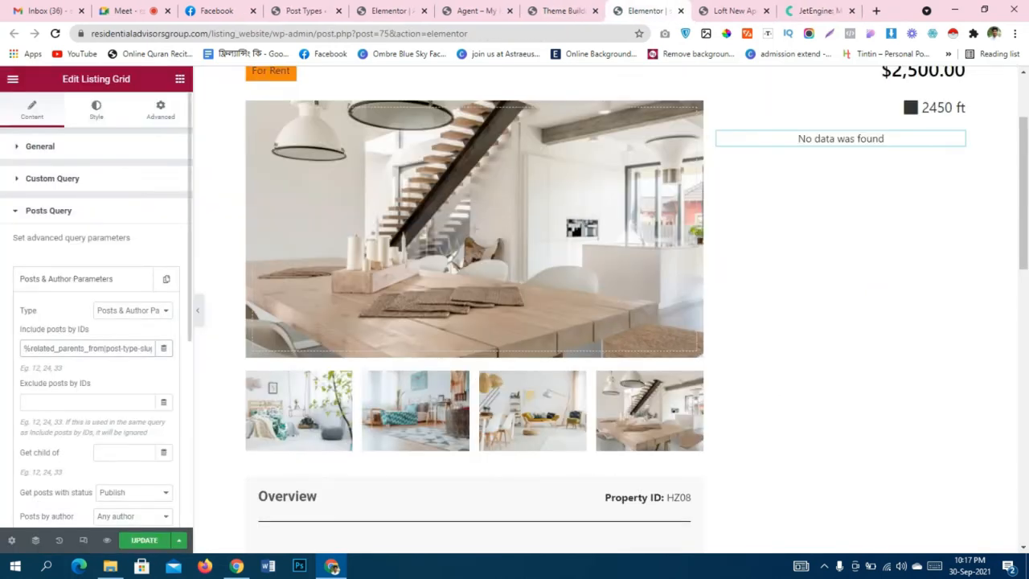
Replace the macro's slug placeholder with agent so the included post IDs read %related_parents_from|agent%.
drag(147, 348, 101, 348)
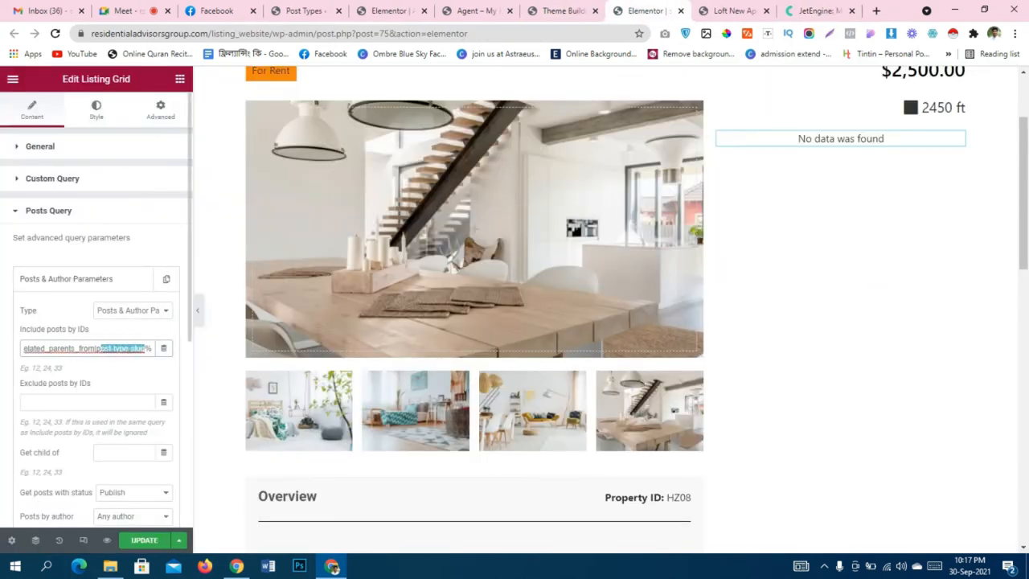
text(agent)
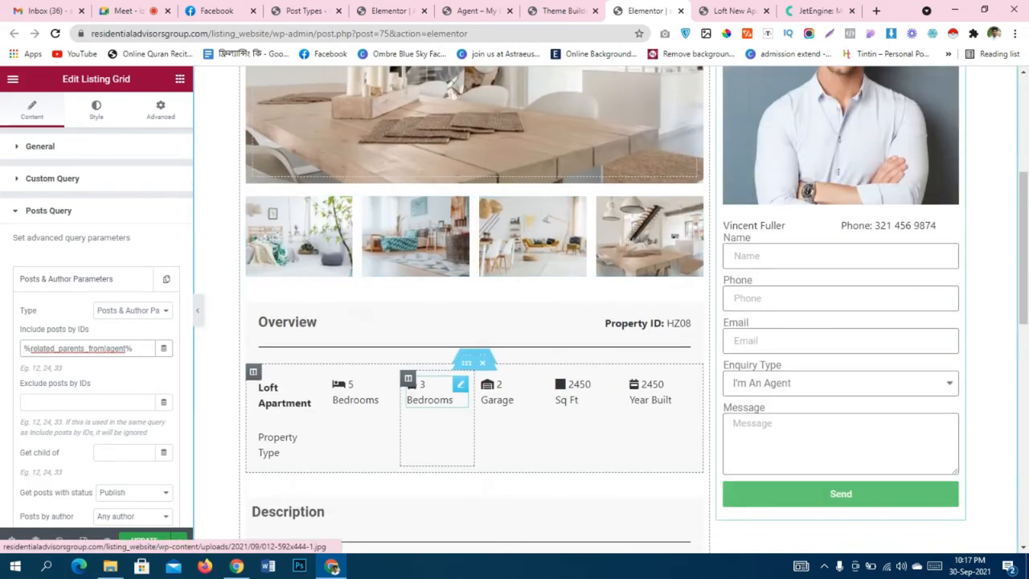
scroll(474, 321, down, 3)
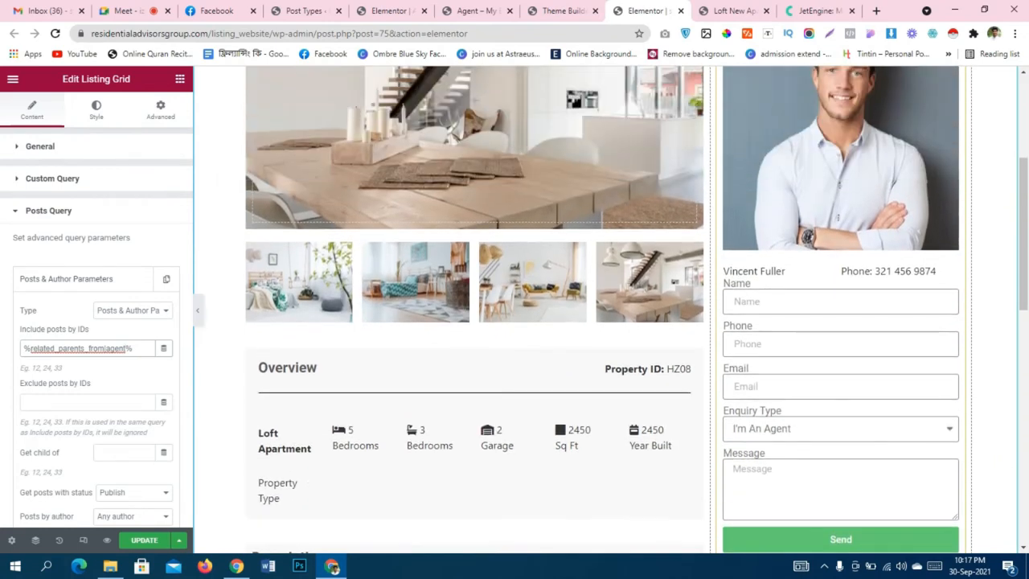
In the Agent Quick Listing template, unlink the name and phone section's margin and padding values, set its bottom margin to 20 px, and save.
click(474, 10)
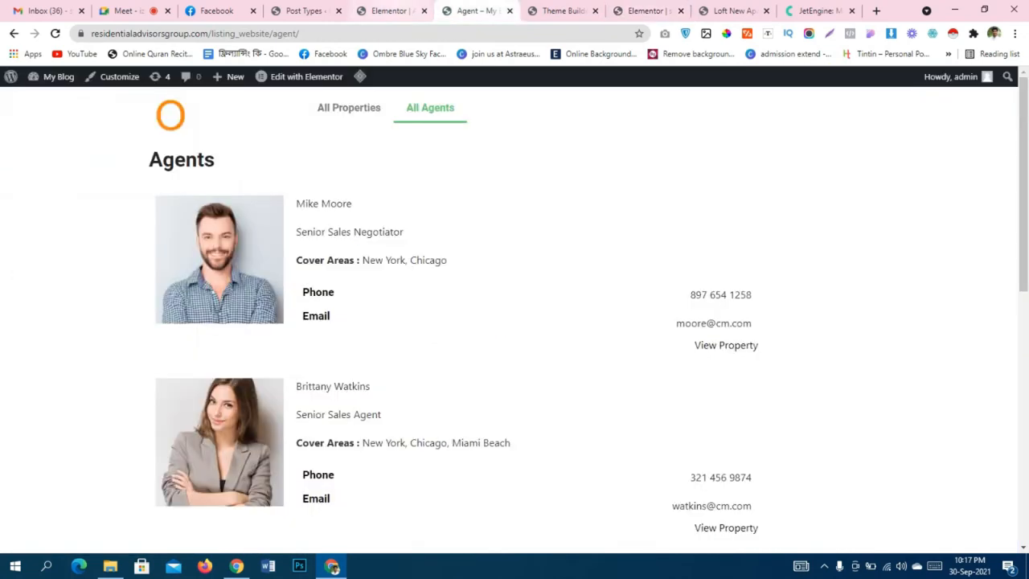
click(390, 10)
scroll(606, 310, up, 3)
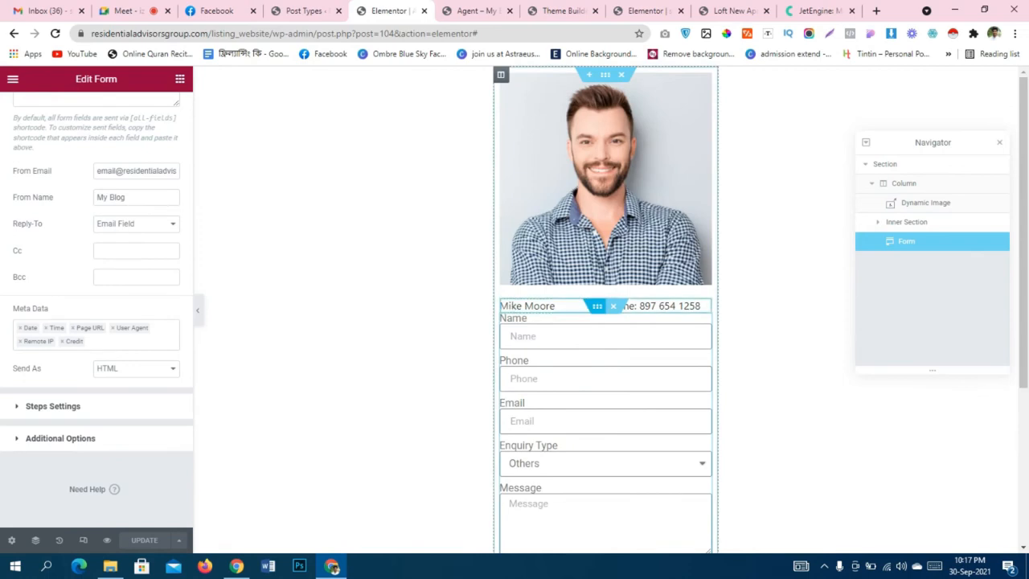
click(598, 306)
click(160, 110)
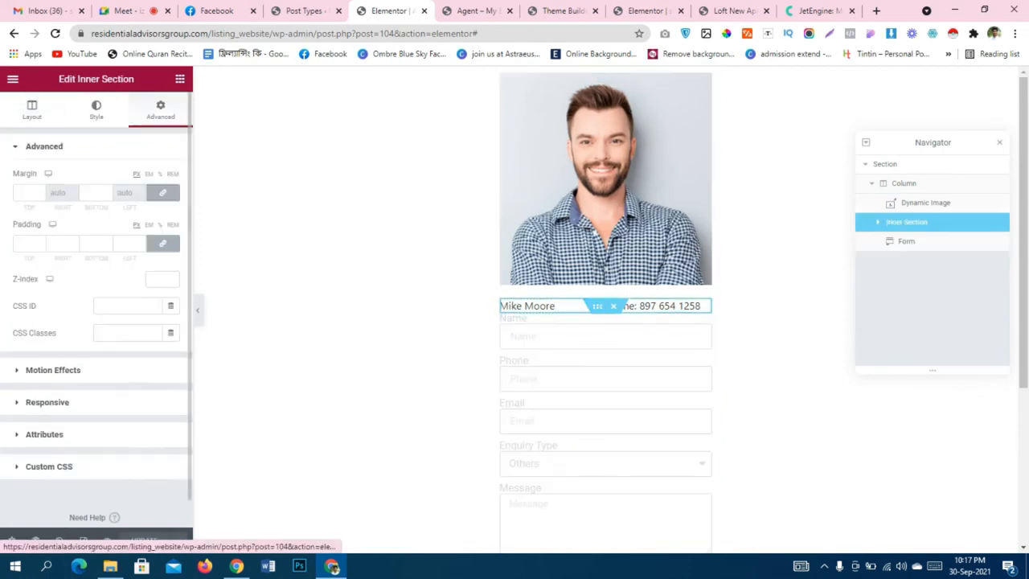
click(162, 243)
click(162, 193)
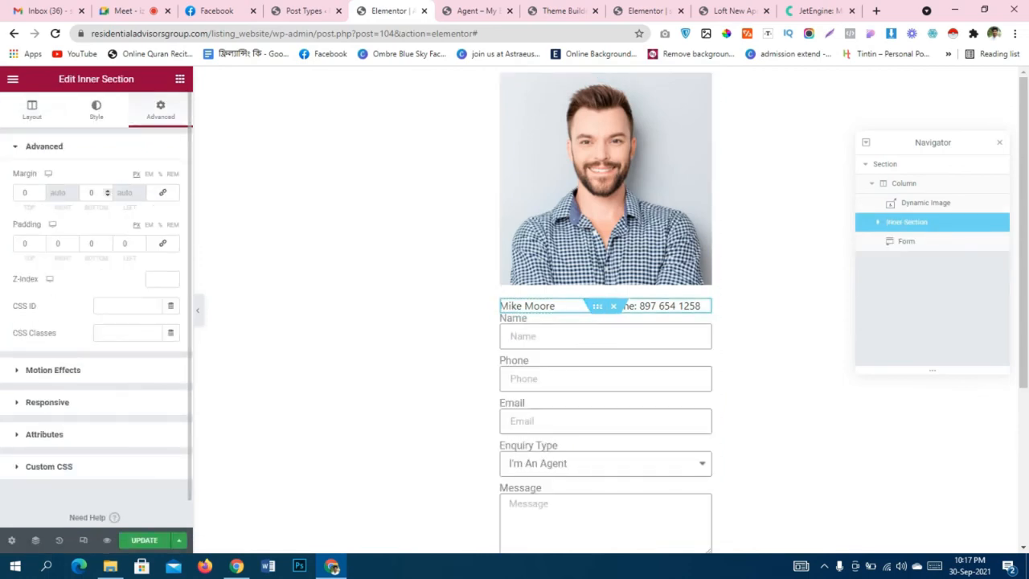
click(90, 192)
text(20)
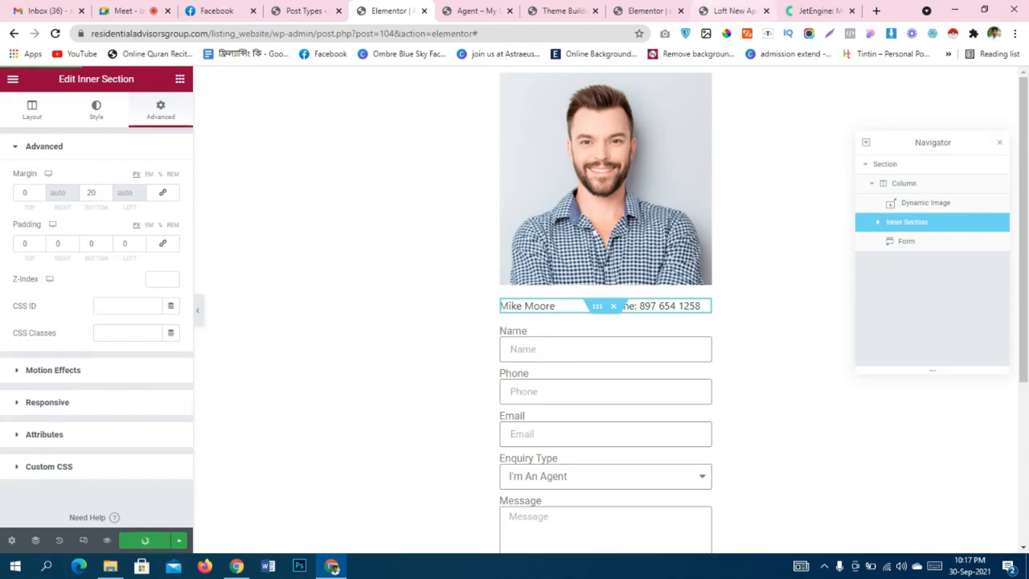
Return to the single property template and save it with the agent listing grid.
click(562, 10)
click(466, 11)
click(635, 11)
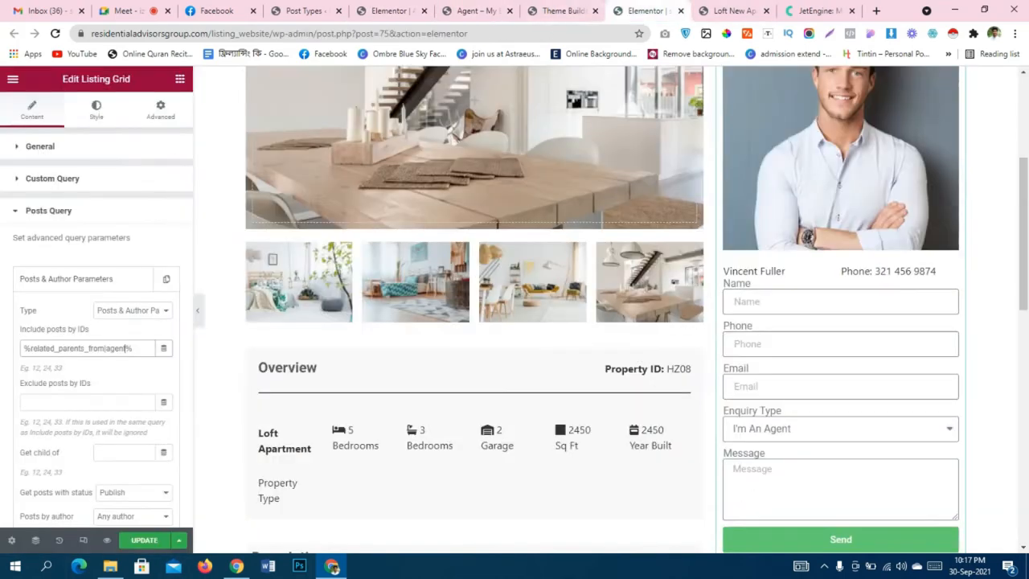
click(144, 540)
Examine the agent card and enquiry form beside the property details in the single property template.
scroll(450, 298, down, 10)
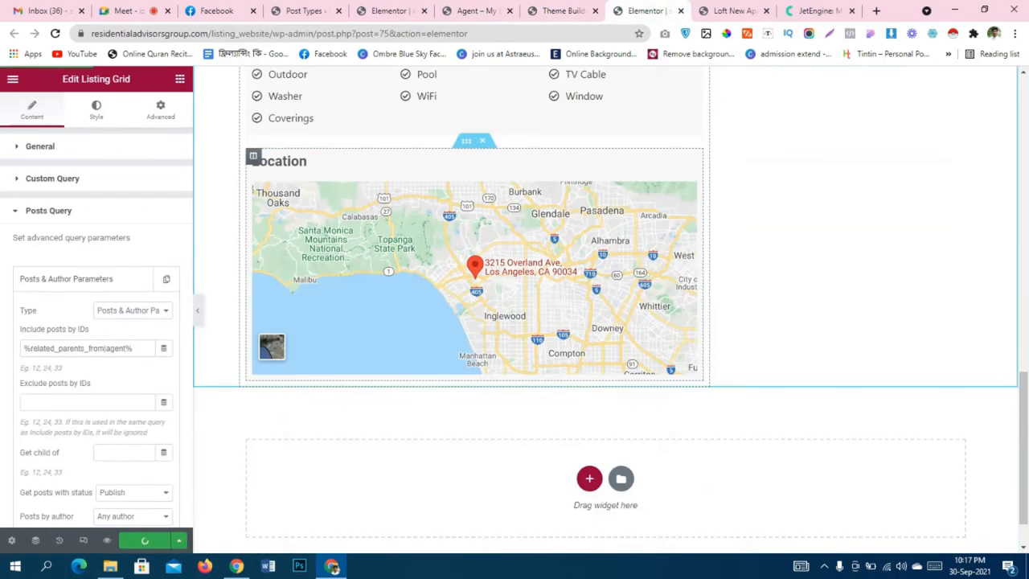
scroll(450, 298, up, 14)
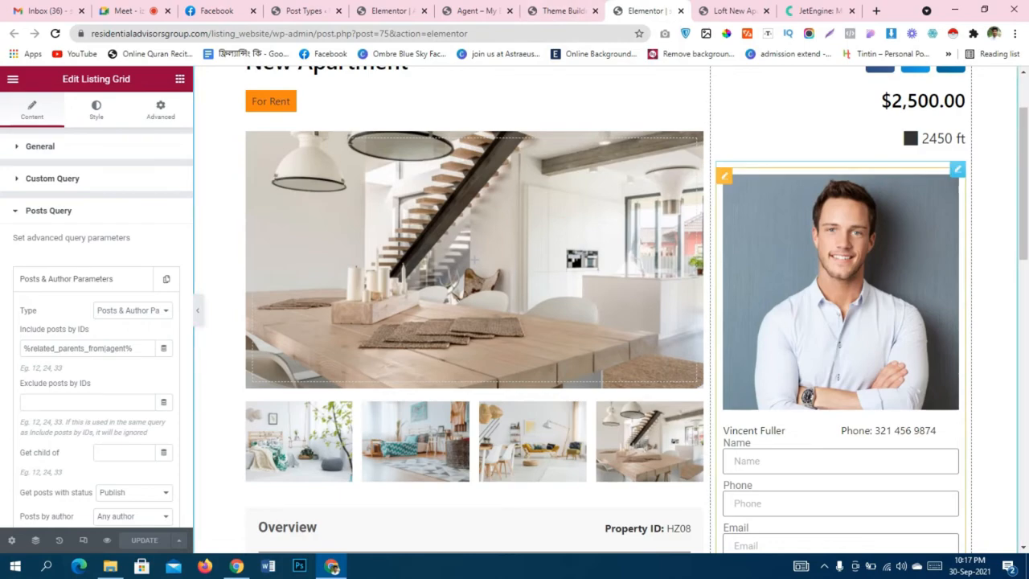
scroll(474, 260, down, 4)
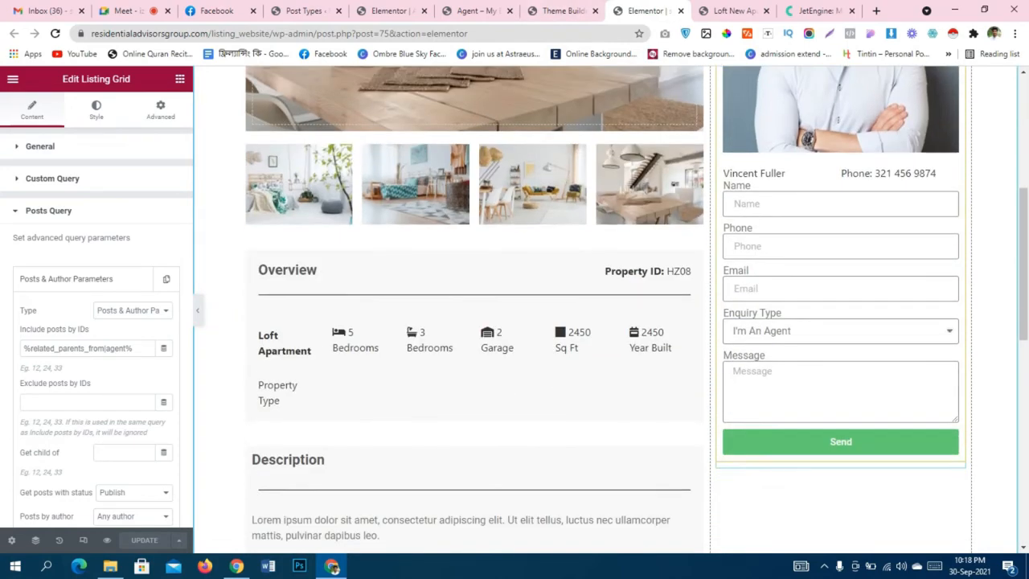
scroll(475, 357, down, 4)
scroll(475, 358, up, 9)
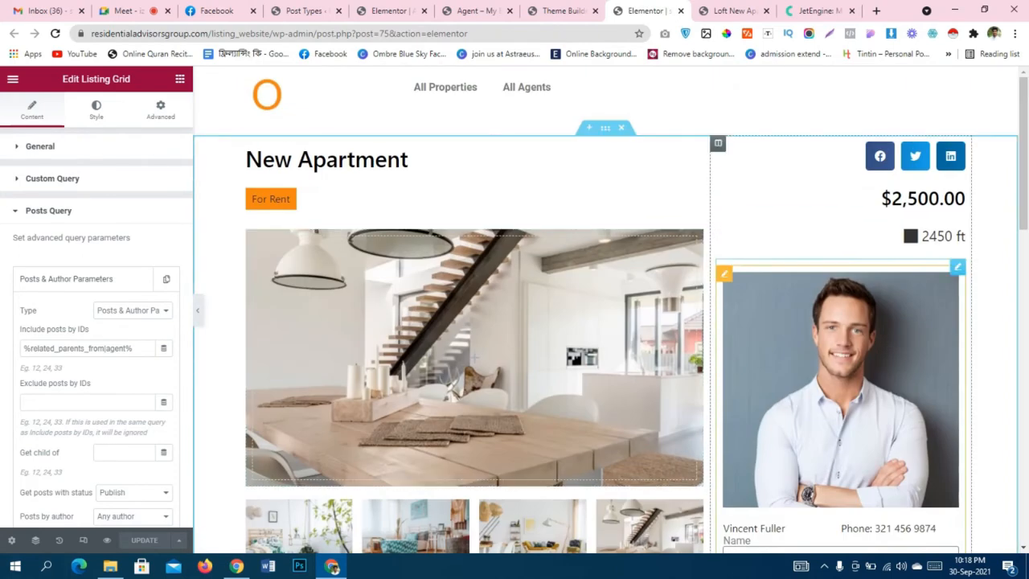
scroll(474, 358, down, 3)
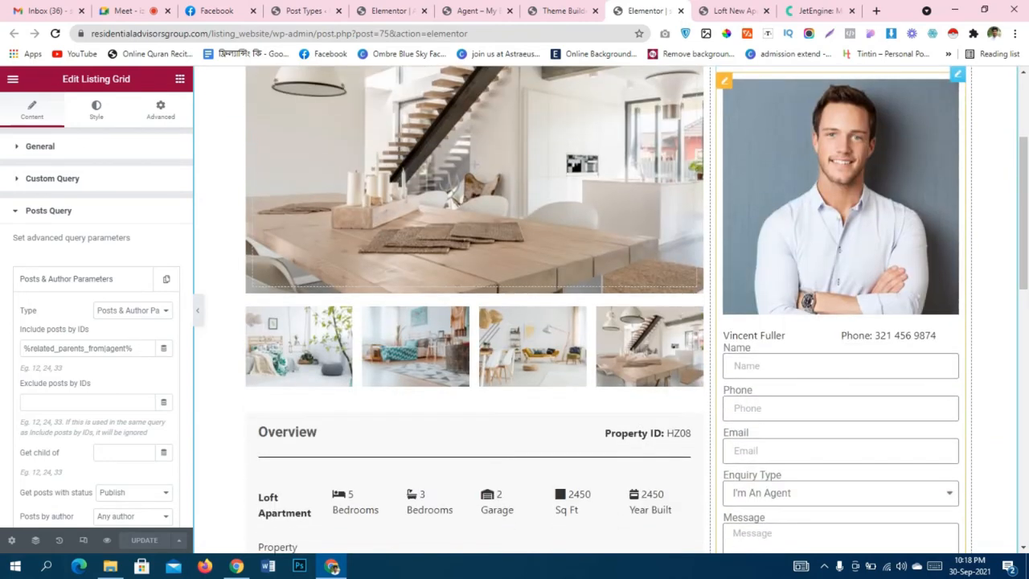
scroll(474, 358, up, 3)
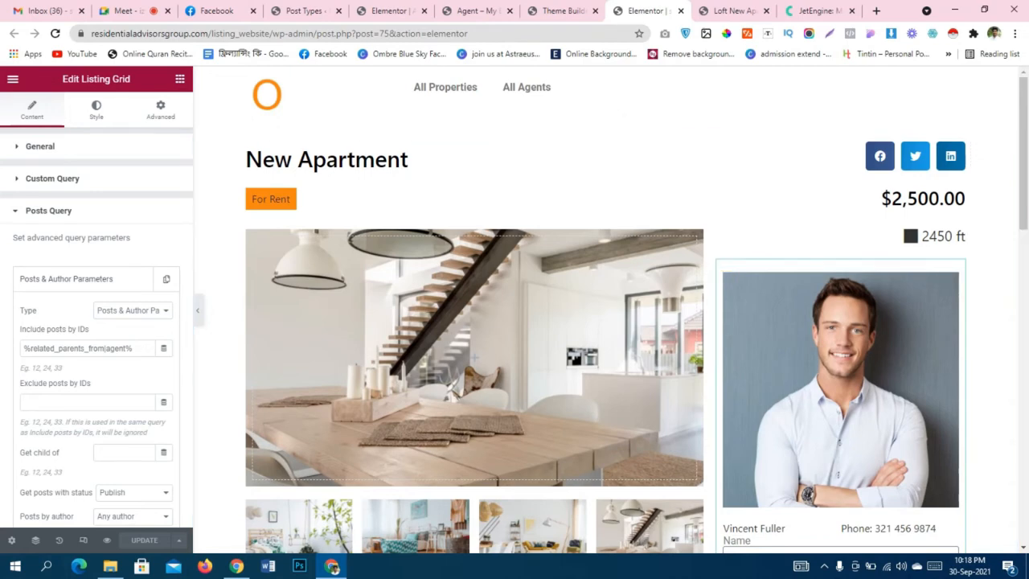
Review the agent post type slug, the Agent Quick Listing template's enquiry form and the related-parents macro in the JetEngine macros guide.
click(303, 10)
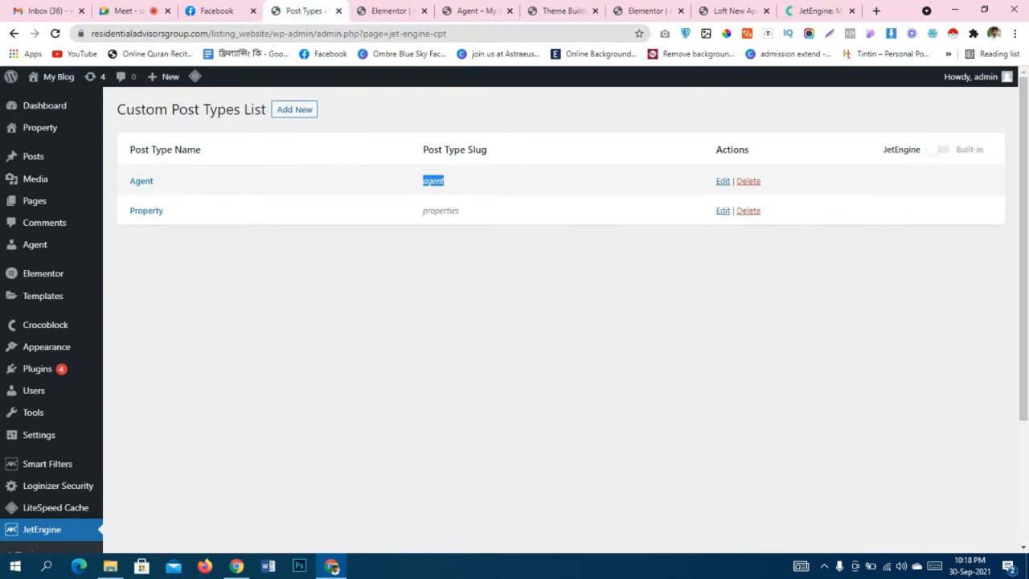
click(391, 10)
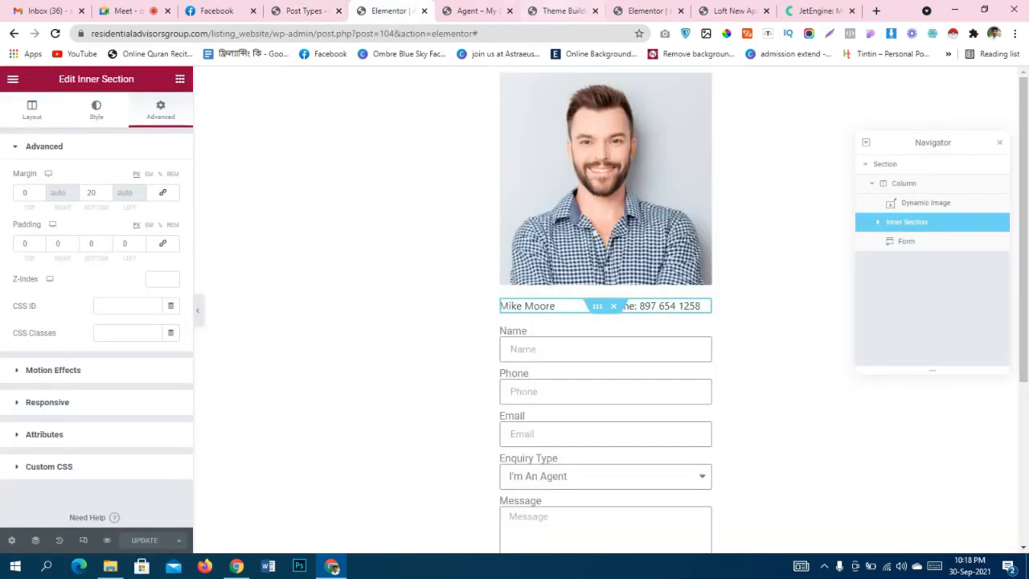
scroll(607, 242, down, 4)
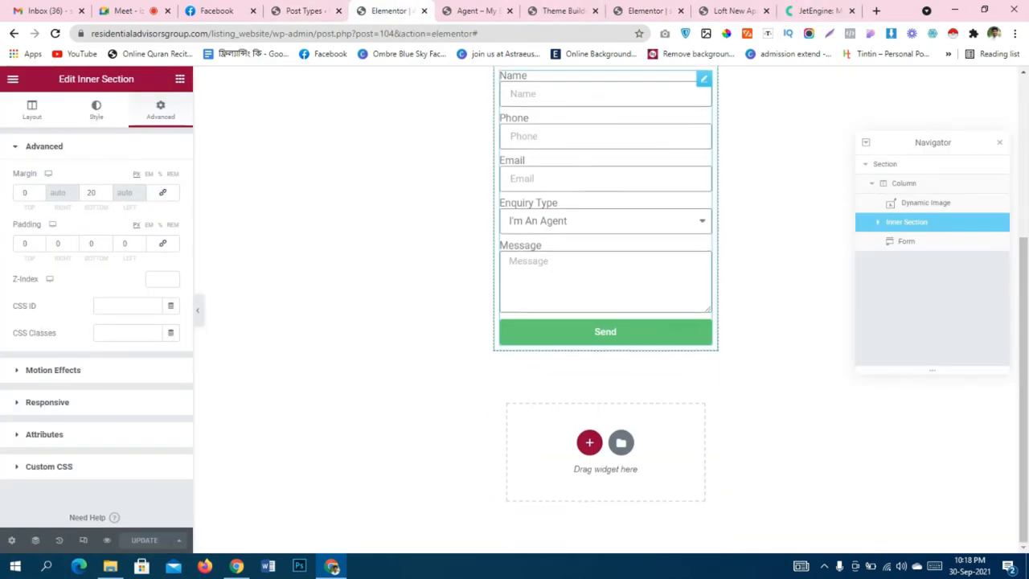
scroll(606, 241, up, 4)
click(728, 10)
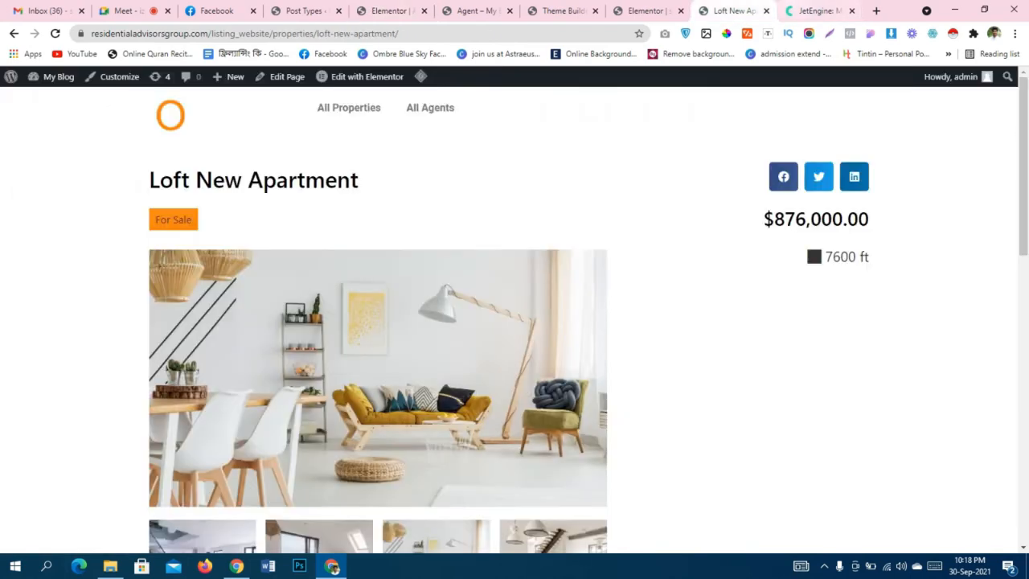
click(817, 11)
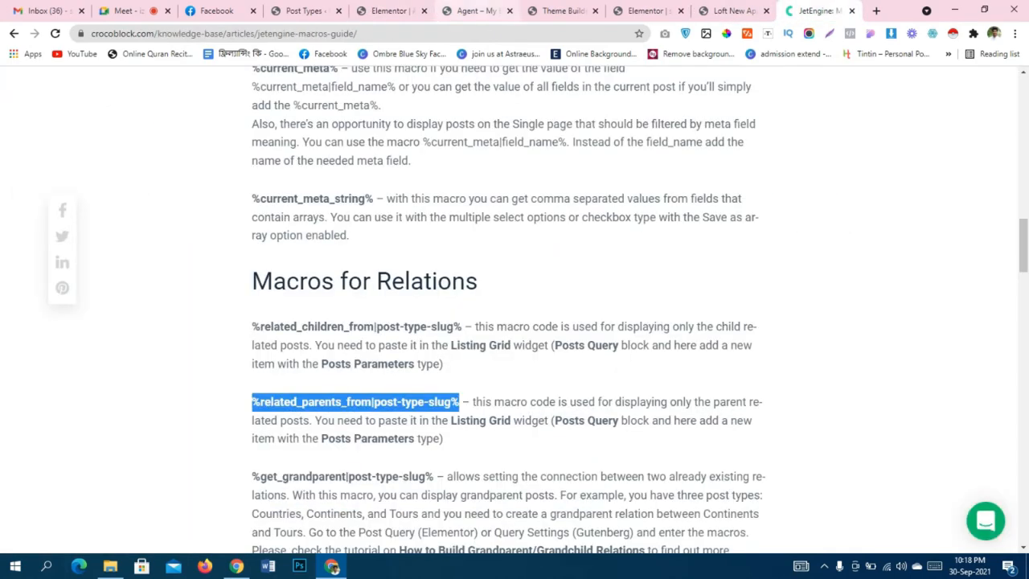
click(561, 10)
click(644, 11)
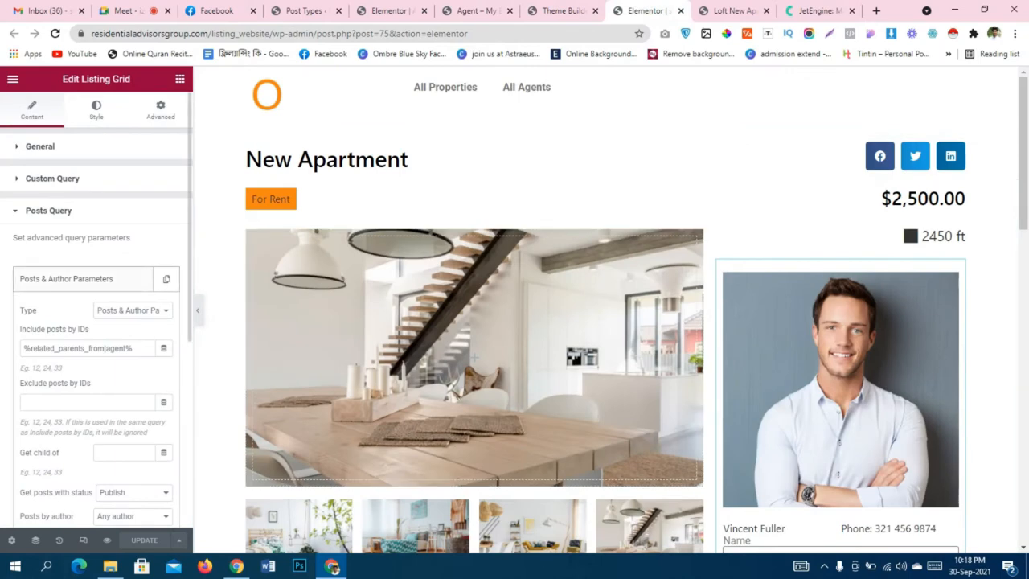
Check the listing grid's Posts & Author Parameters query against the agent slug, and inspect the enquiry form in the single property template.
click(133, 310)
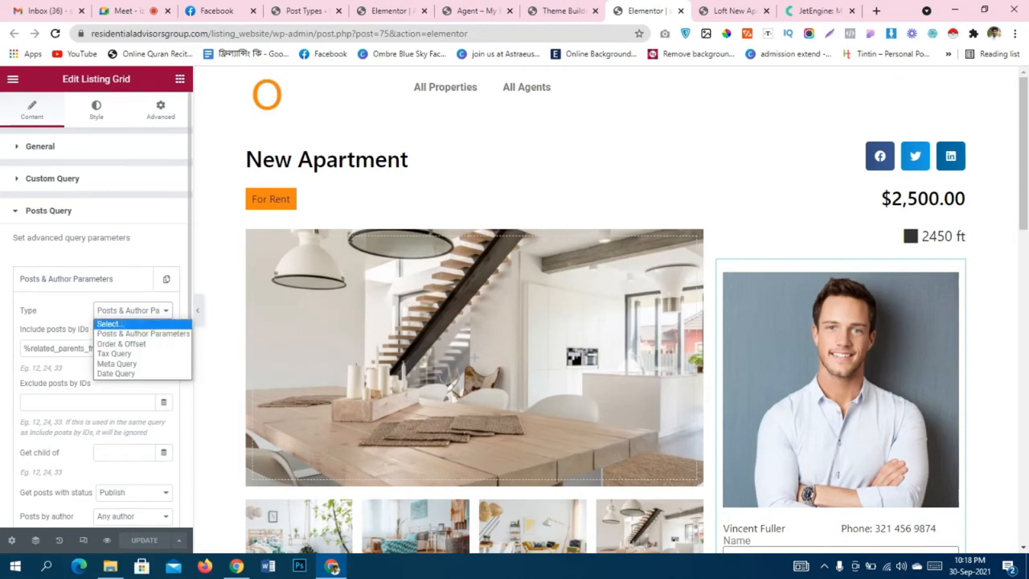
click(143, 334)
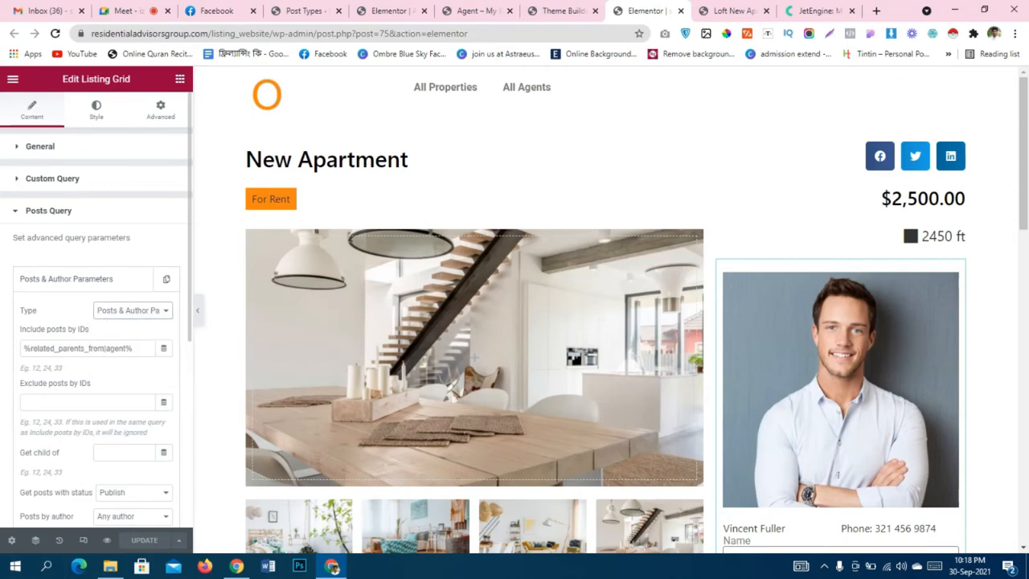
click(304, 11)
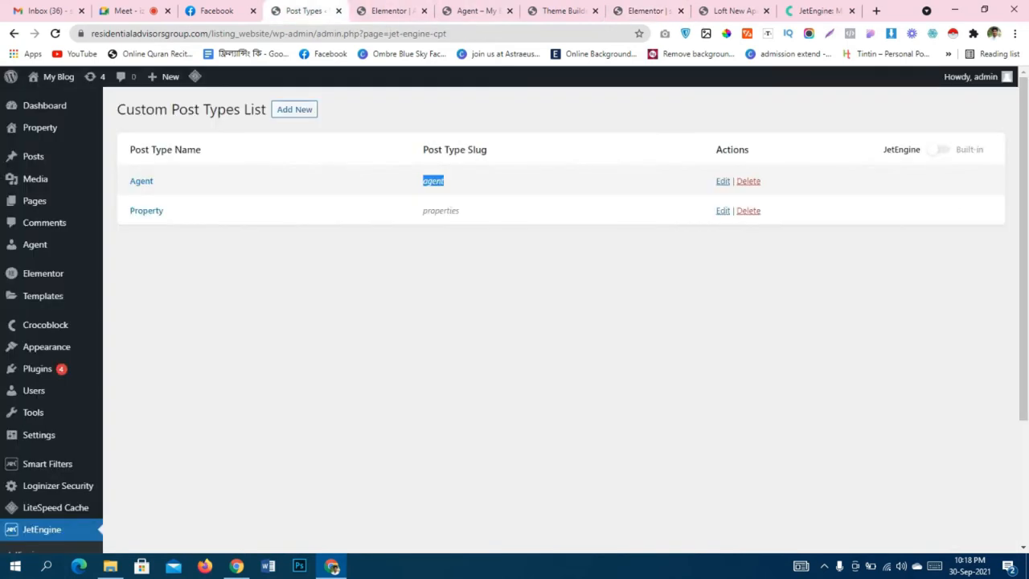
click(643, 10)
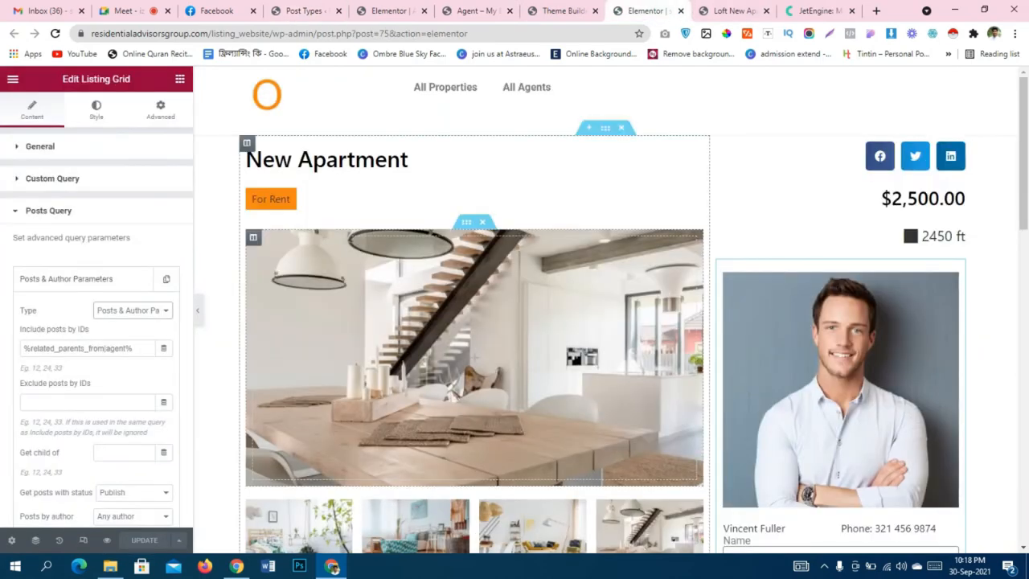
scroll(474, 321, down, 5)
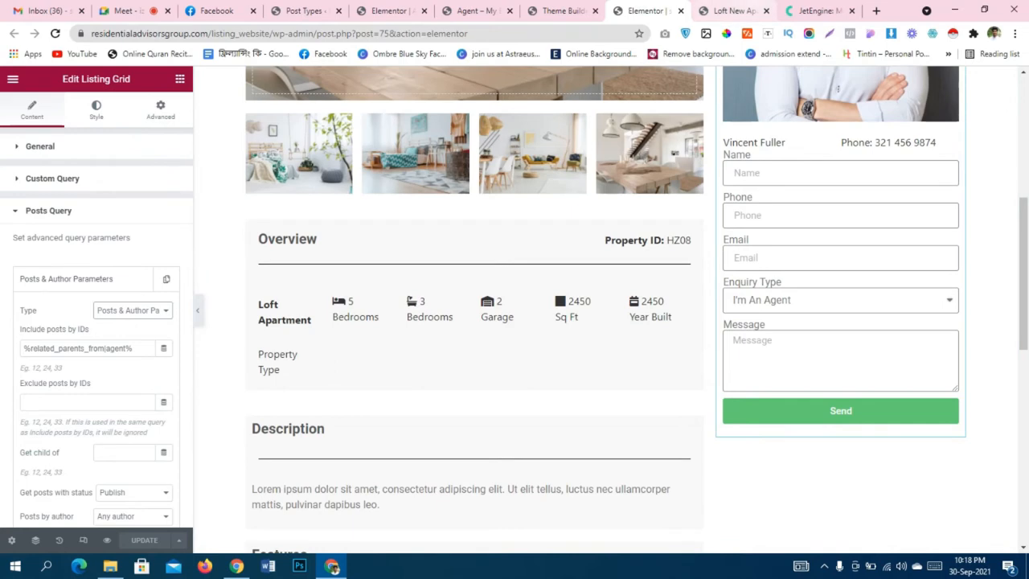
On the live site, go from the agents page to All Properties and view the New Apartment listing.
click(475, 10)
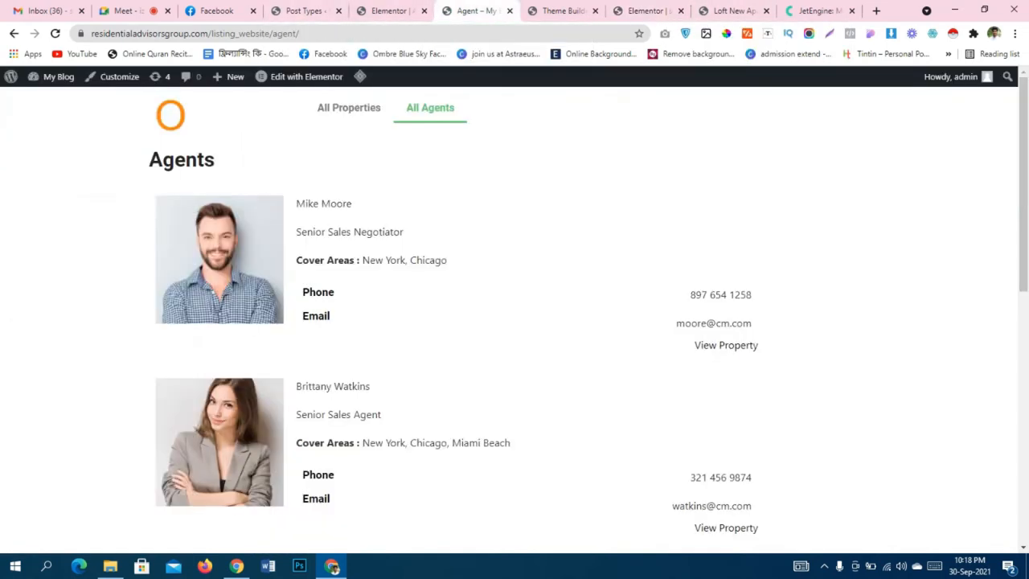
click(430, 108)
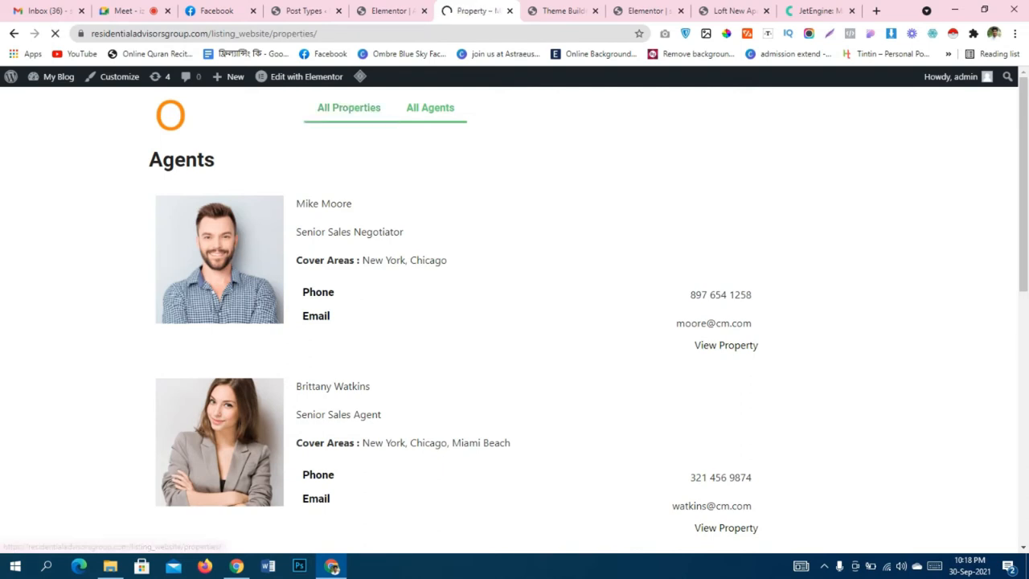
scroll(509, 320, down, 1)
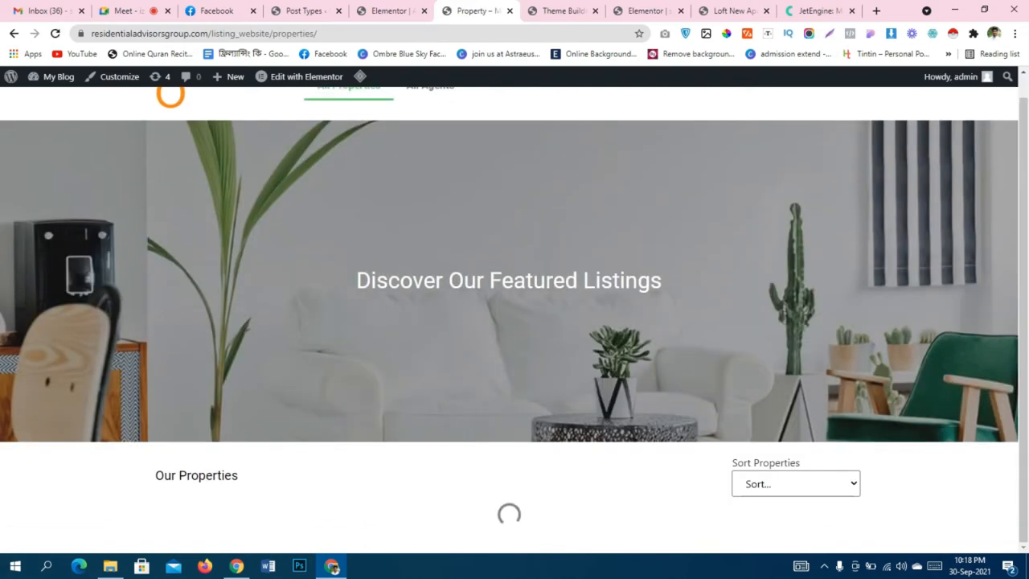
scroll(509, 320, down, 1)
scroll(509, 320, down, 5)
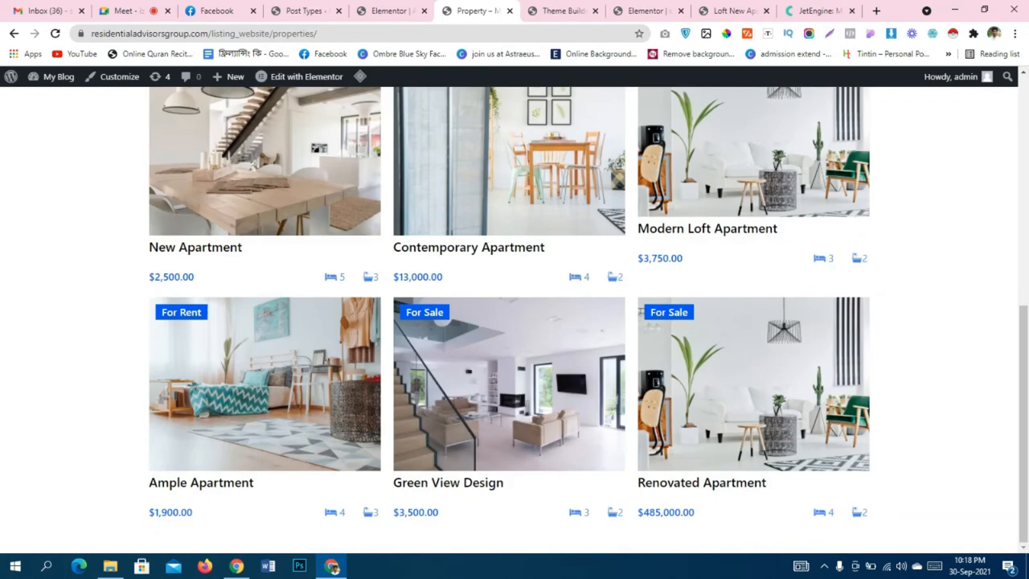
key(ctrl+r)
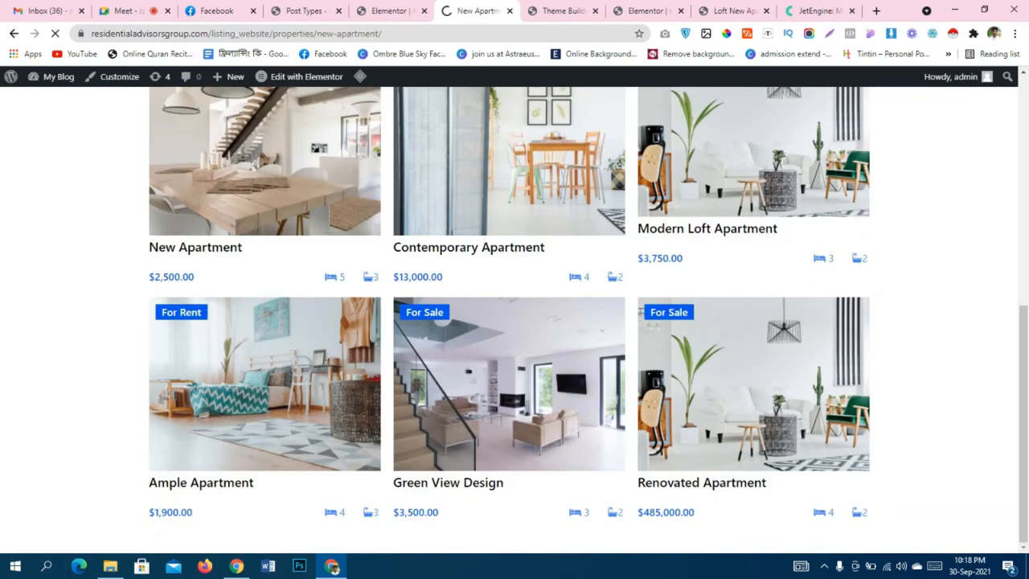
Examine the live New Apartment page, including its agent card, enquiry form, overview, features and location map.
scroll(509, 320, down, 4)
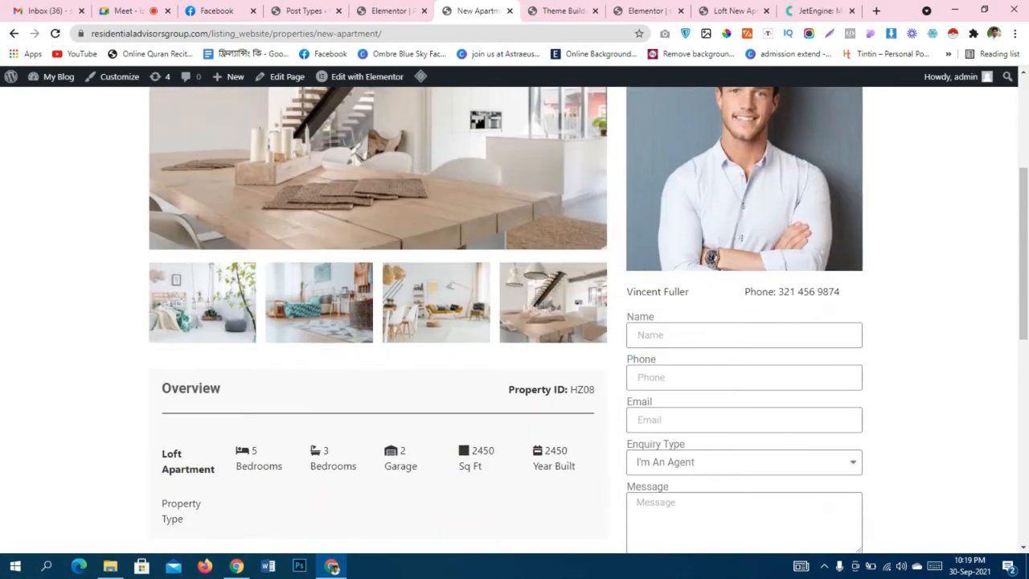
scroll(509, 320, up, 4)
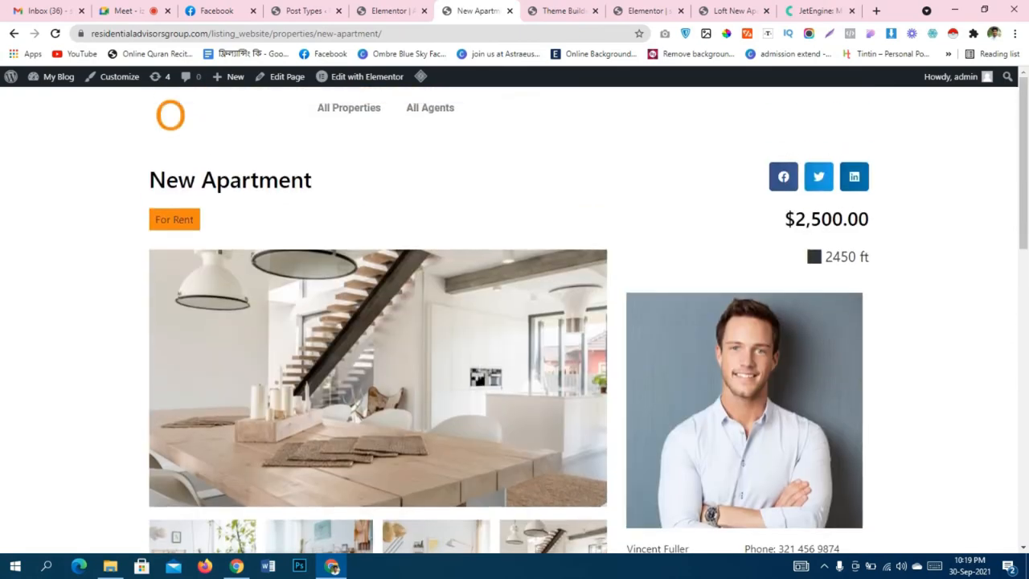
scroll(509, 320, down, 3)
scroll(509, 320, up, 3)
scroll(509, 320, down, 5)
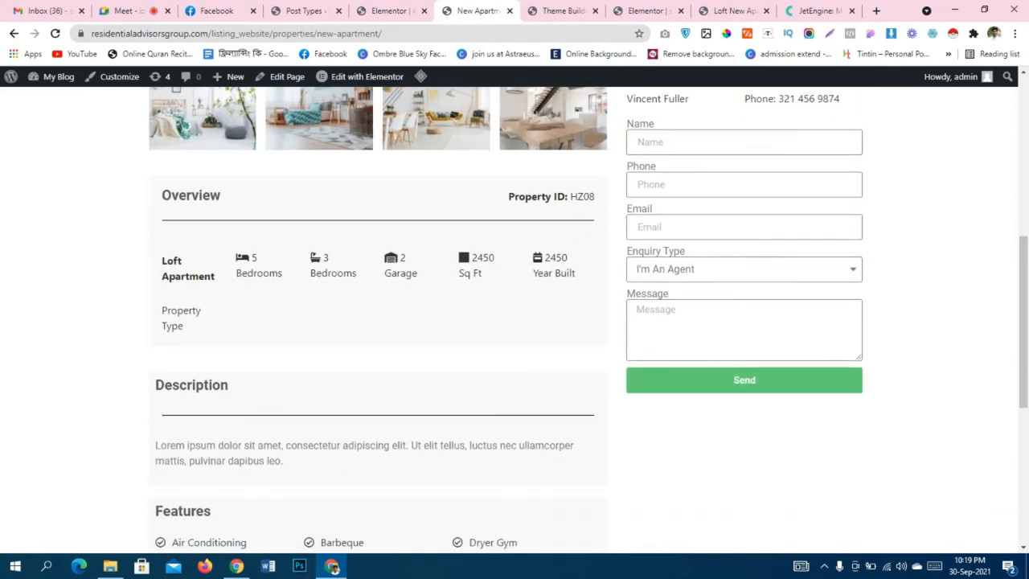
scroll(509, 320, up, 2)
scroll(510, 320, up, 4)
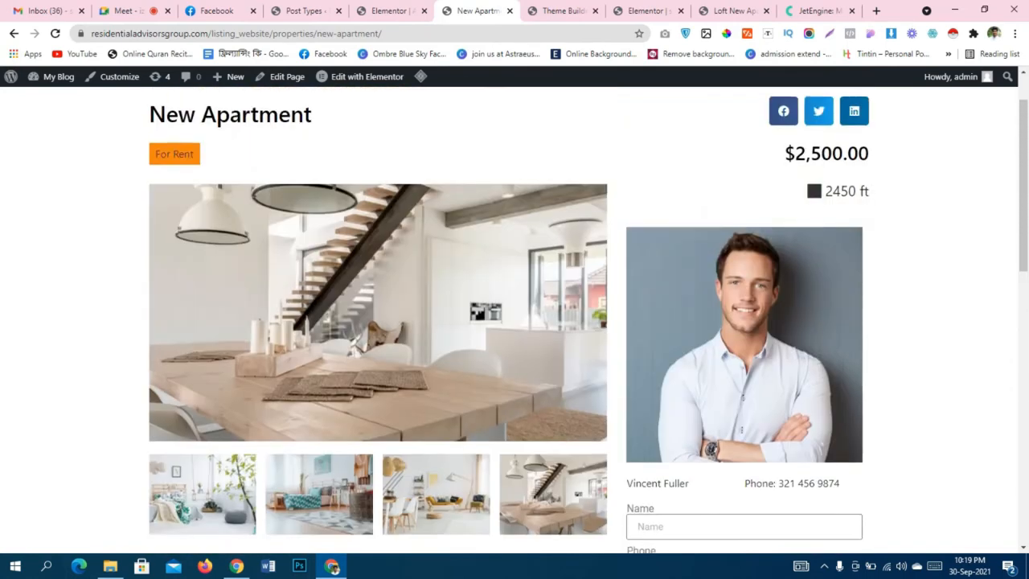
scroll(509, 321, down, 6)
scroll(509, 320, up, 2)
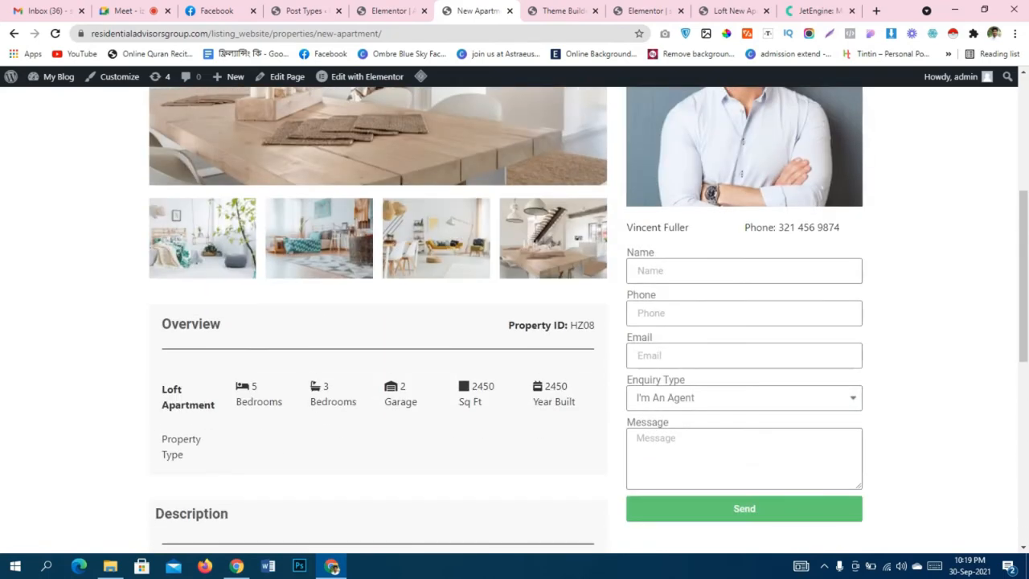
scroll(509, 320, down, 4)
scroll(509, 320, up, 6)
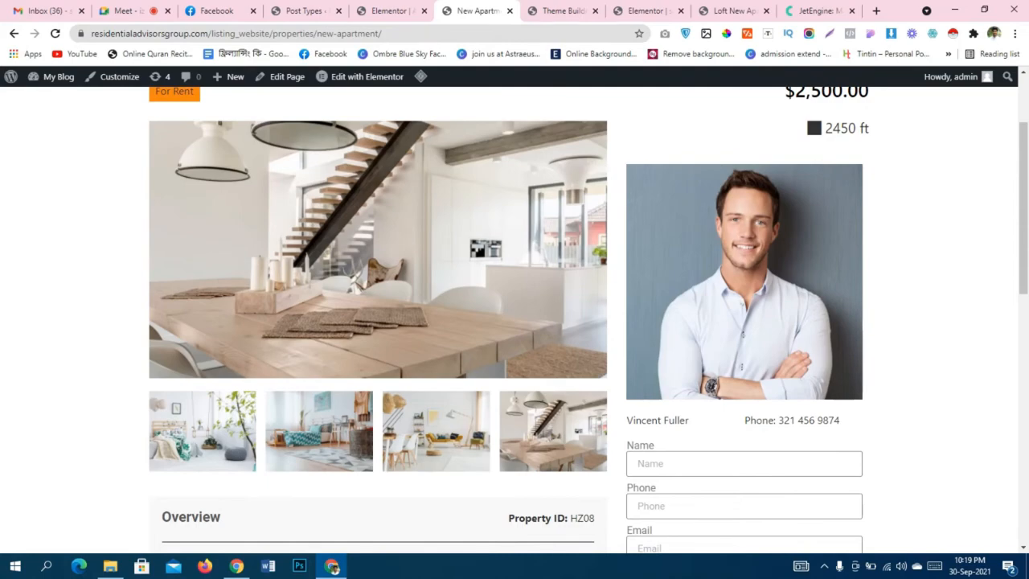
scroll(509, 320, down, 8)
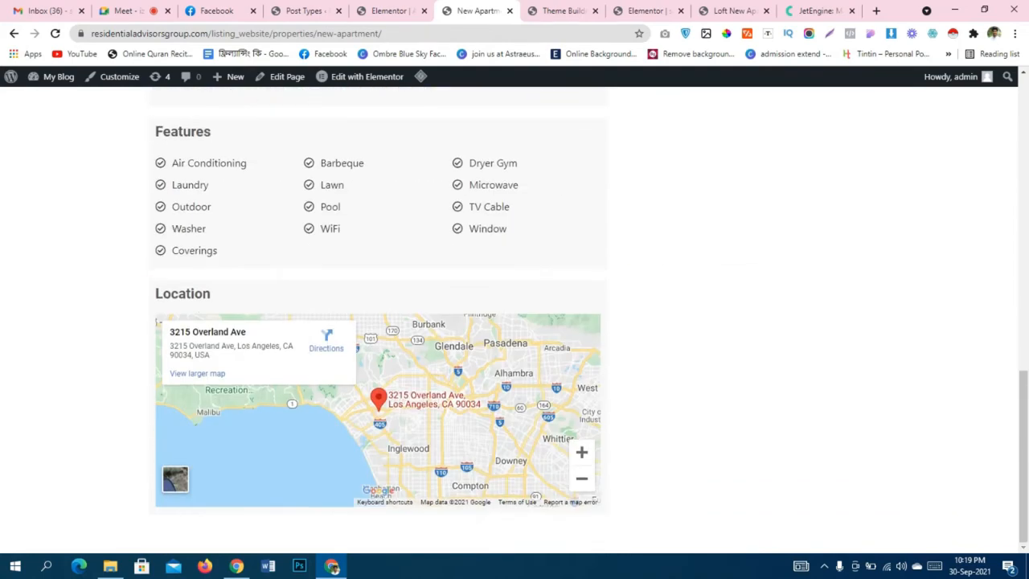
scroll(509, 321, up, 10)
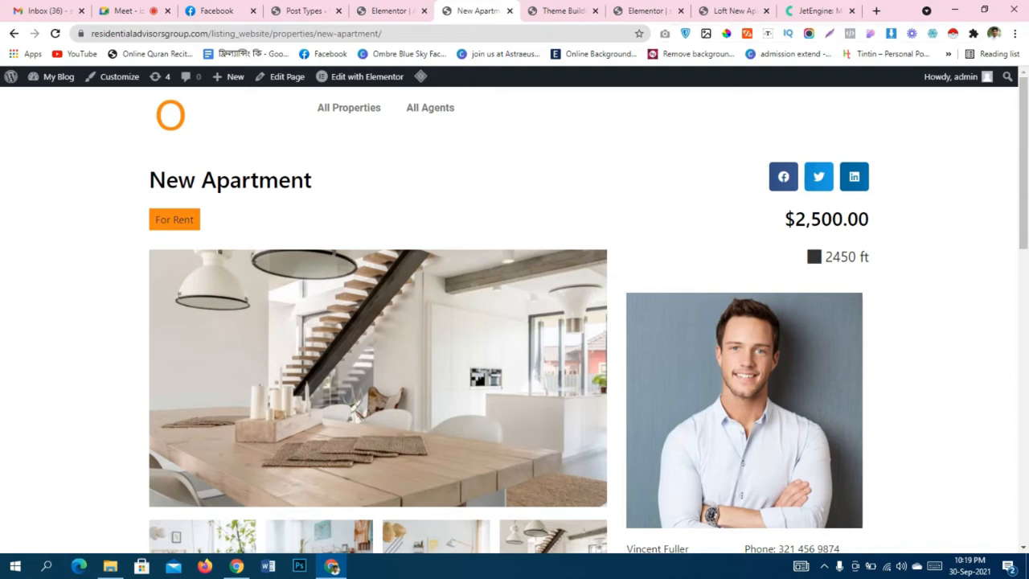
Return to the WordPress admin, add a new page titled Home and publish it.
click(390, 10)
click(218, 10)
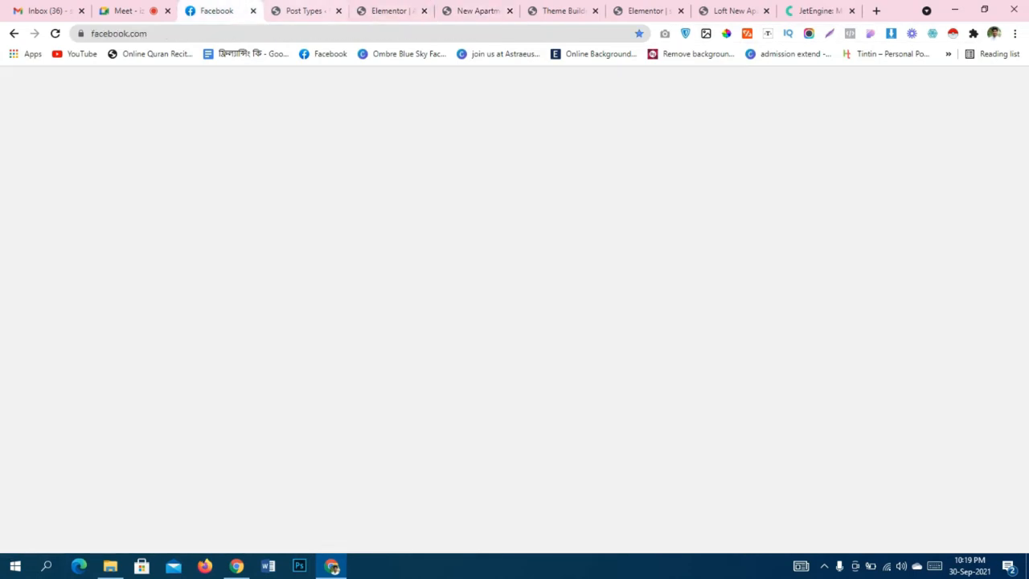
click(304, 11)
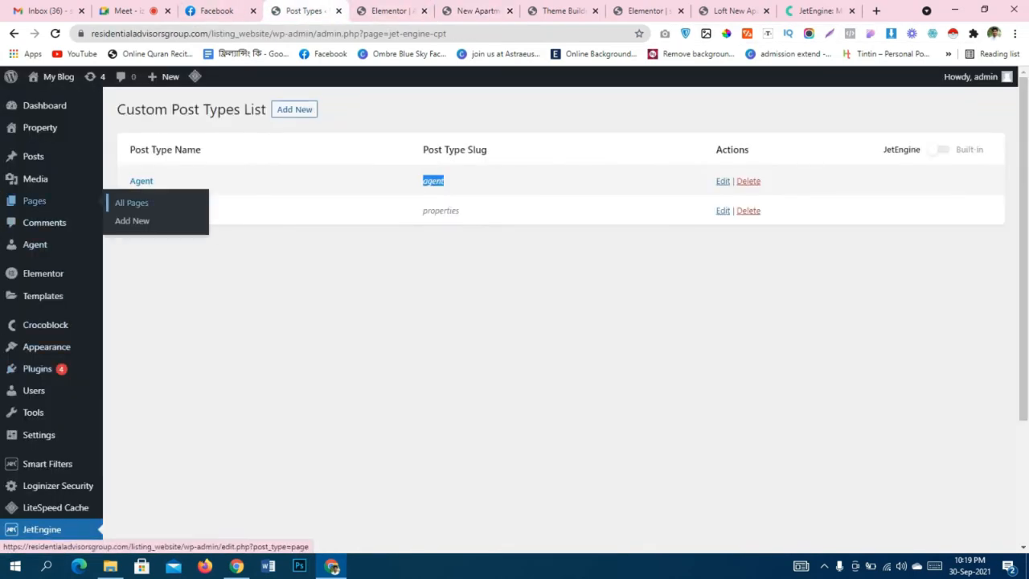
click(33, 200)
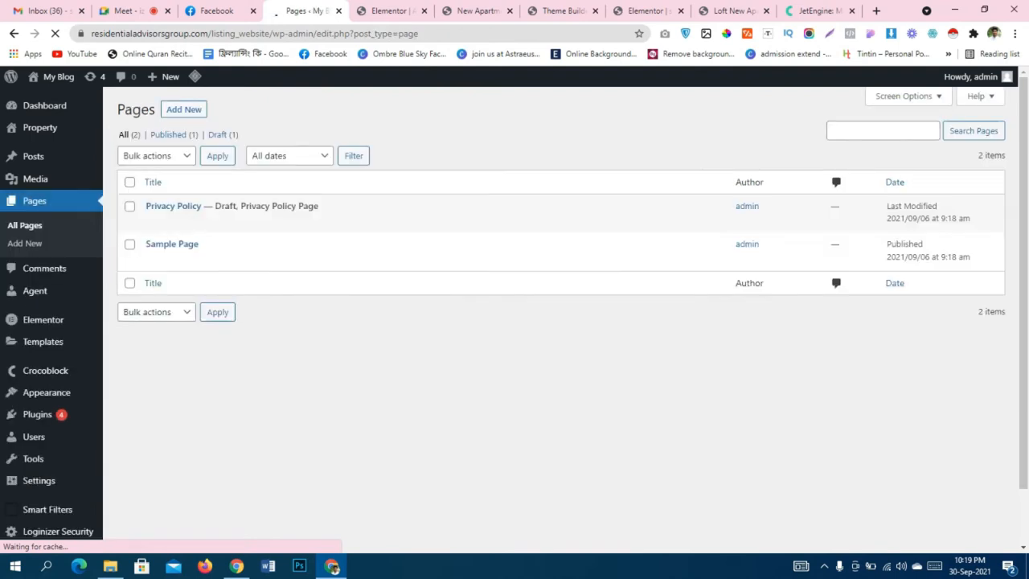
click(184, 110)
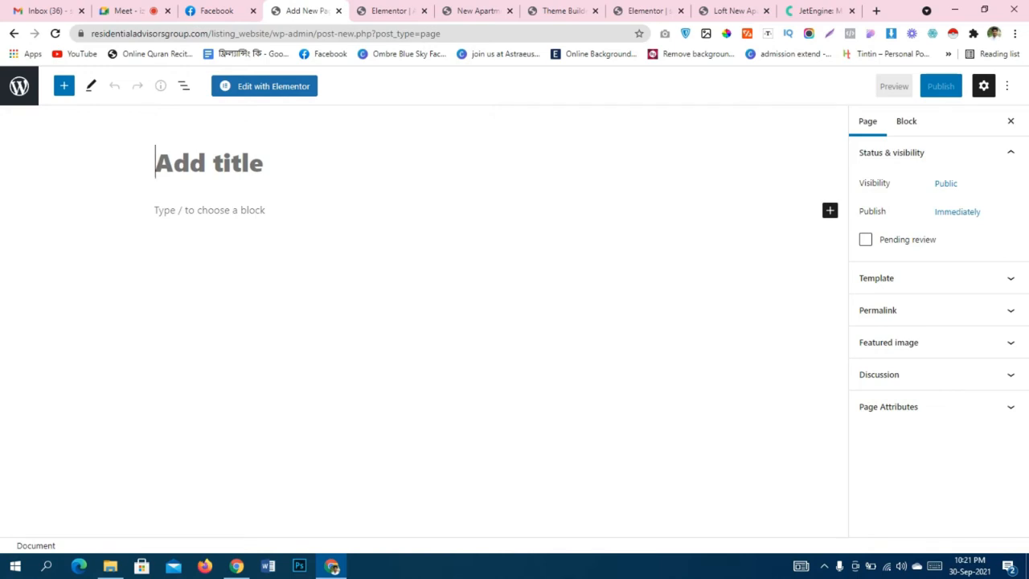
text(Home)
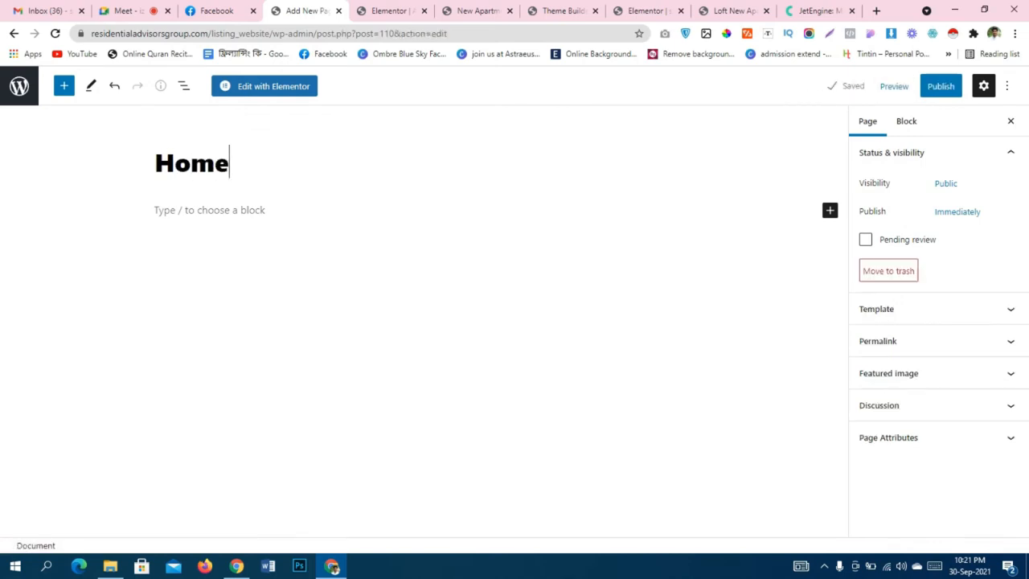
key(Return)
click(940, 86)
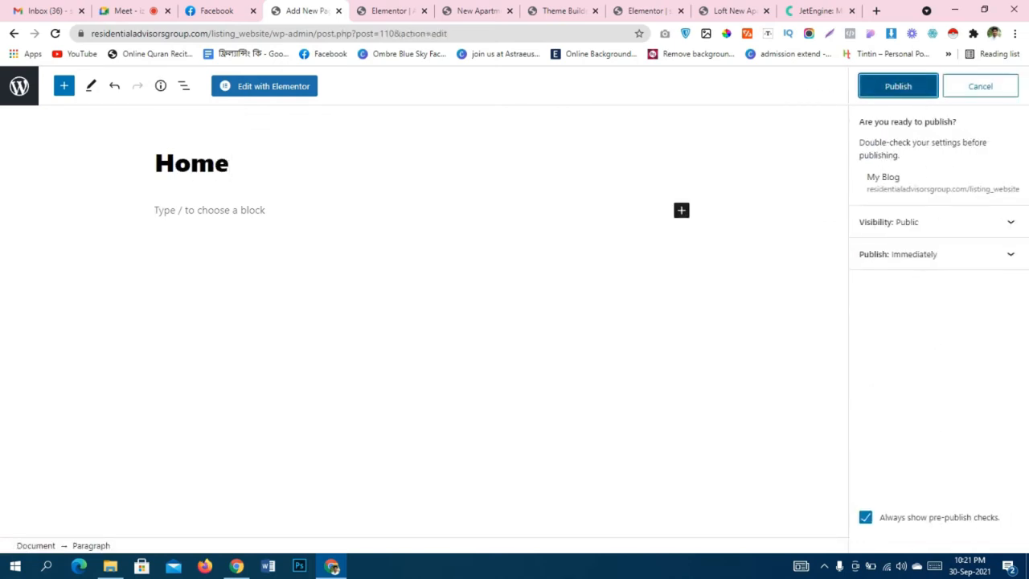
click(900, 86)
Edit the Home page with Elementor, hide its title and set the page layout to Elementor Full Width.
click(265, 87)
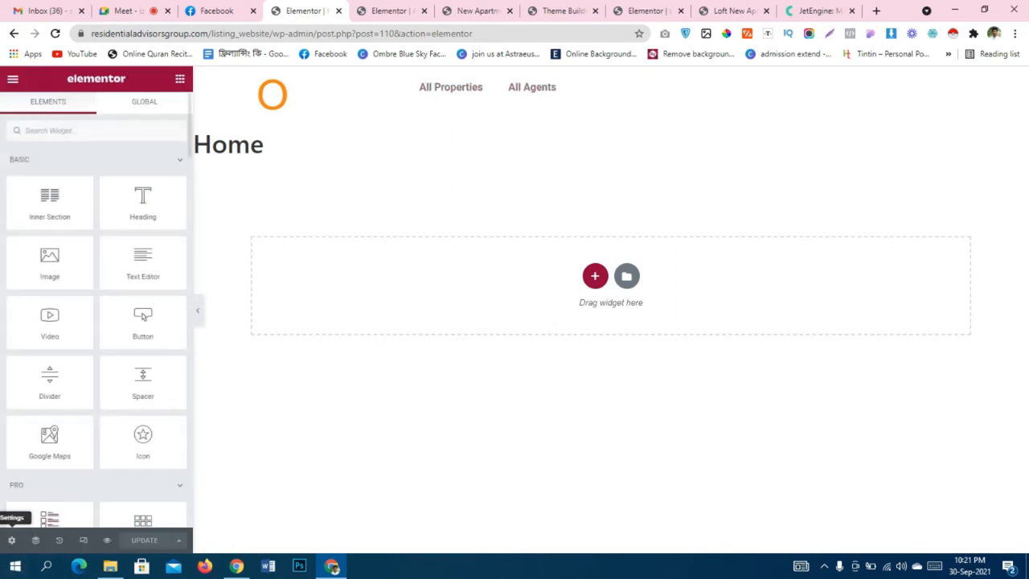
click(11, 540)
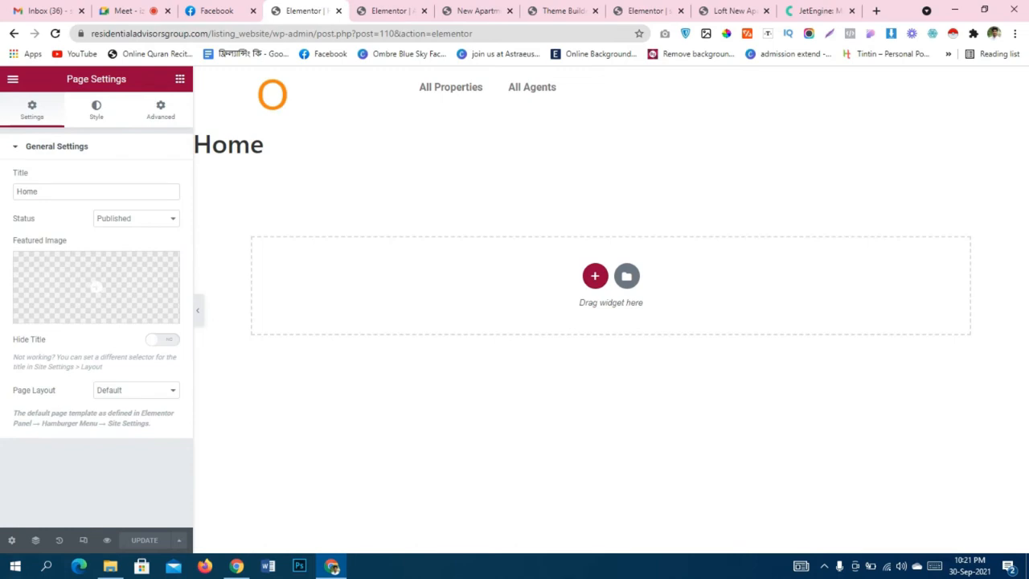
click(162, 339)
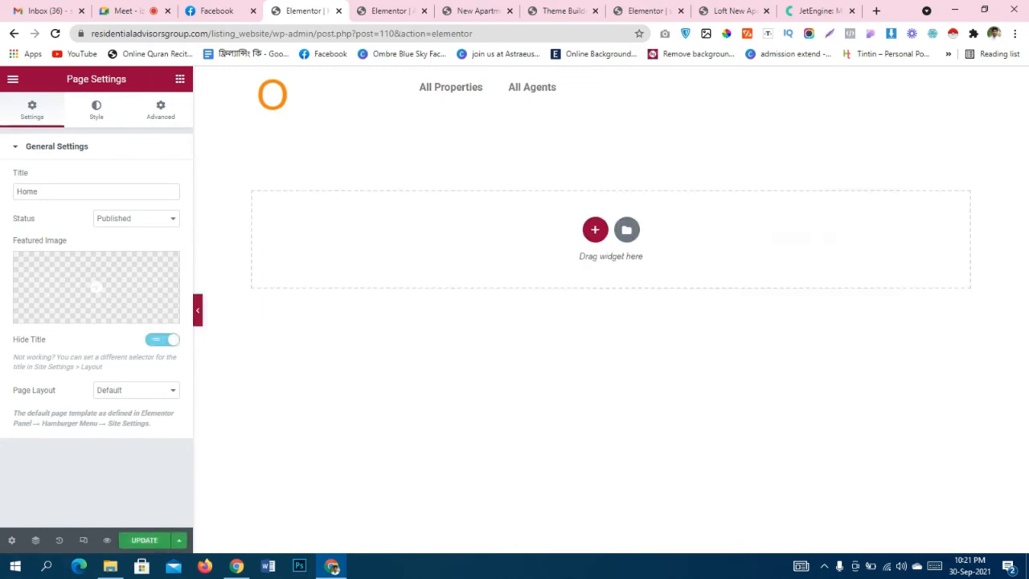
click(135, 390)
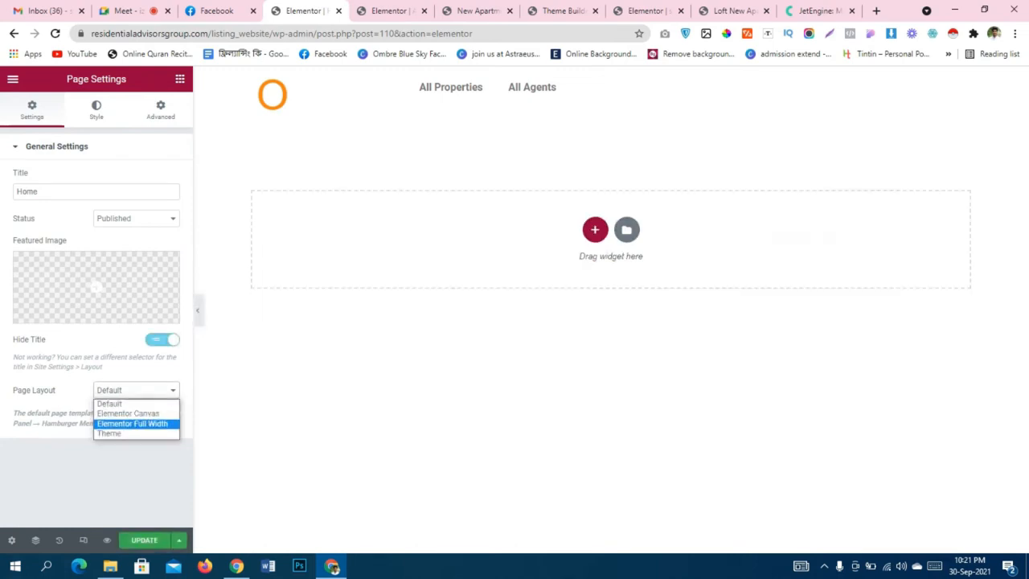
click(132, 424)
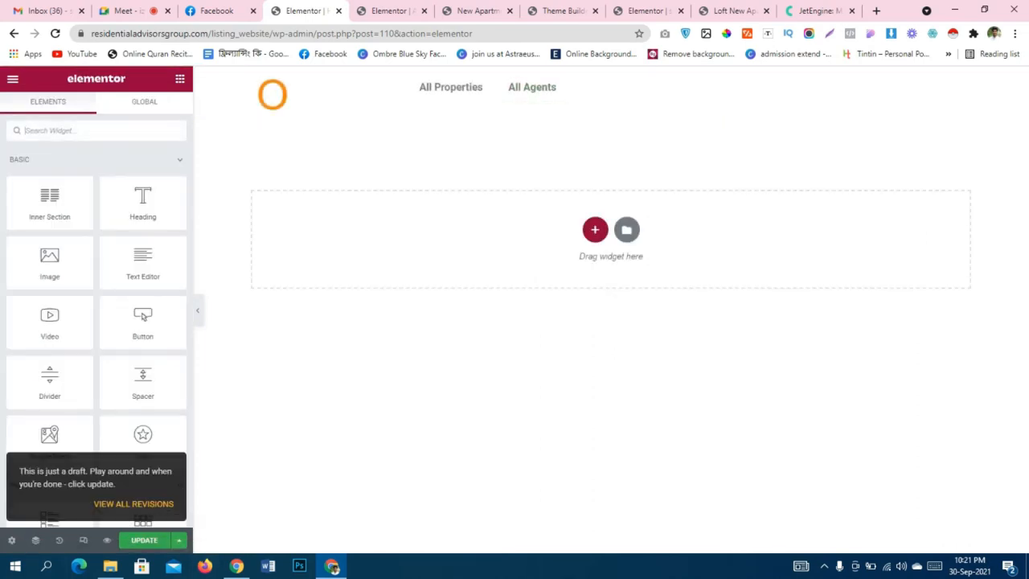
Save the Home page and add a single-column section with its height set to Min Height.
key(ctrl+s)
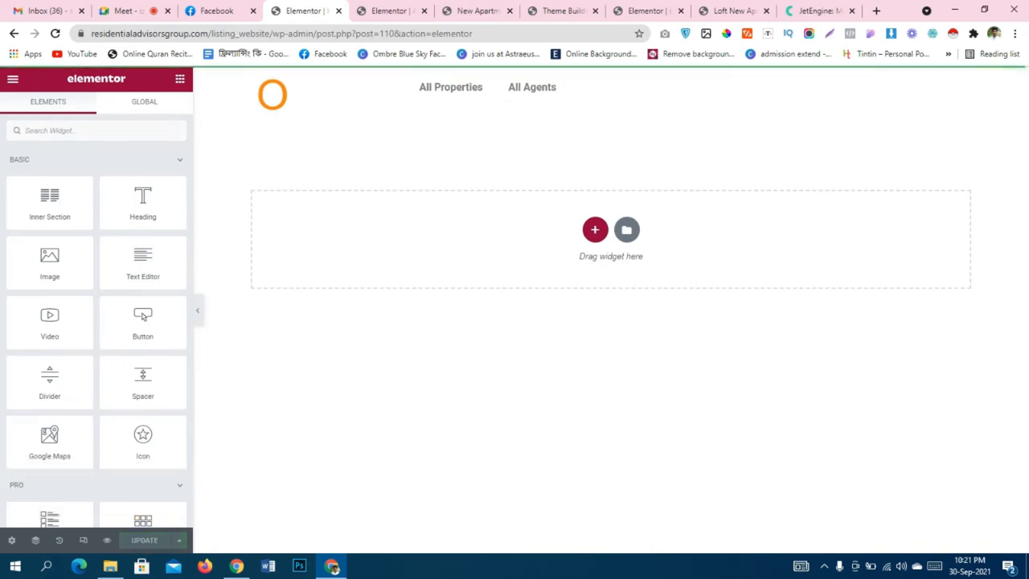
click(595, 230)
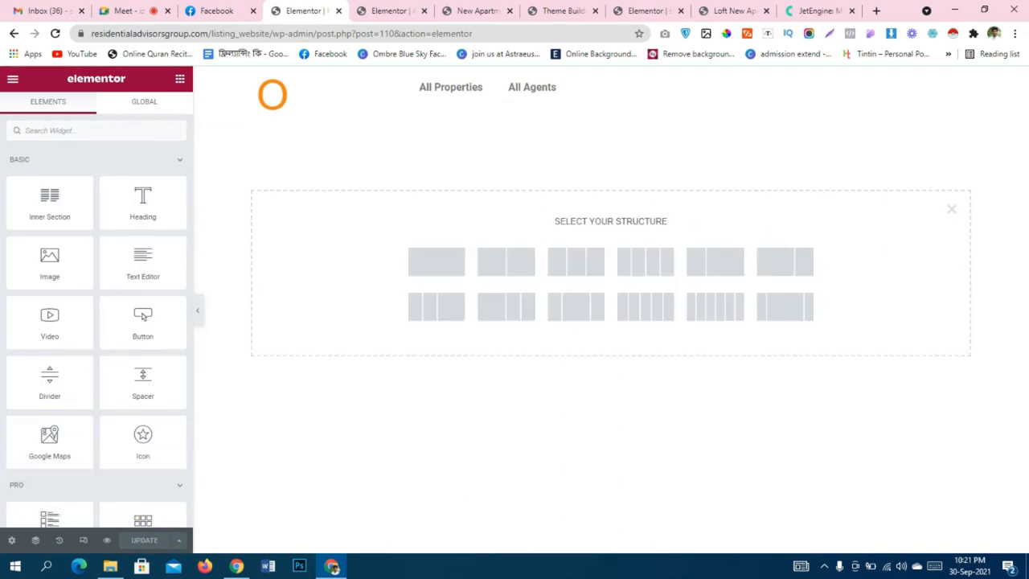
click(436, 261)
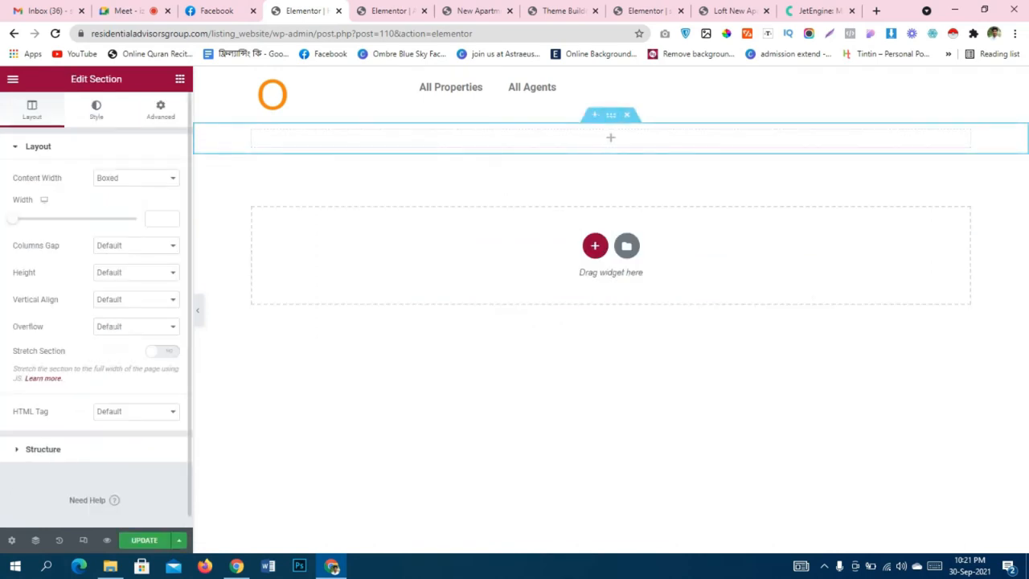
click(135, 272)
click(115, 306)
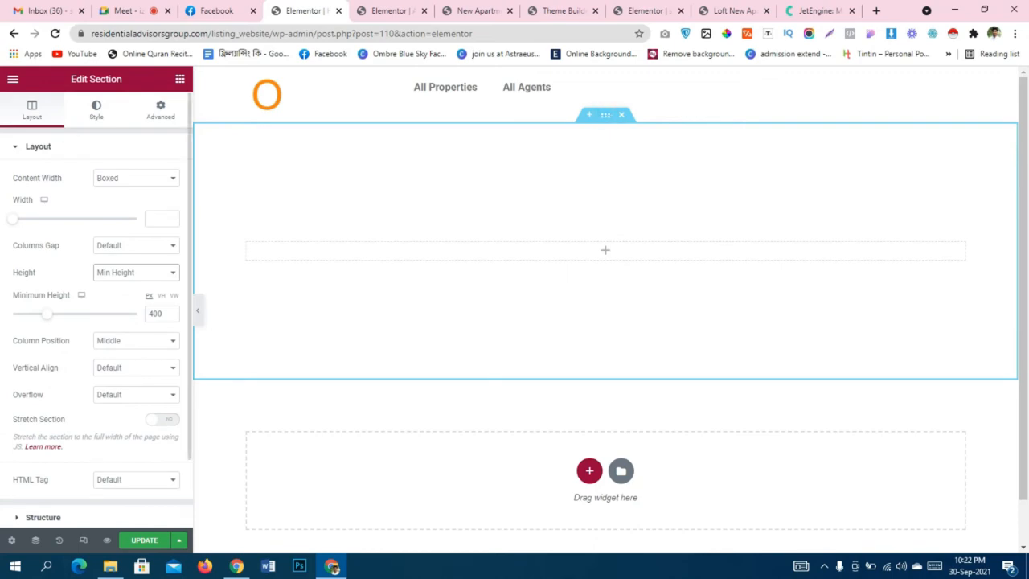
Set the living-room photo 045-592x444-1.jpg from the media library as the section's background image.
click(96, 110)
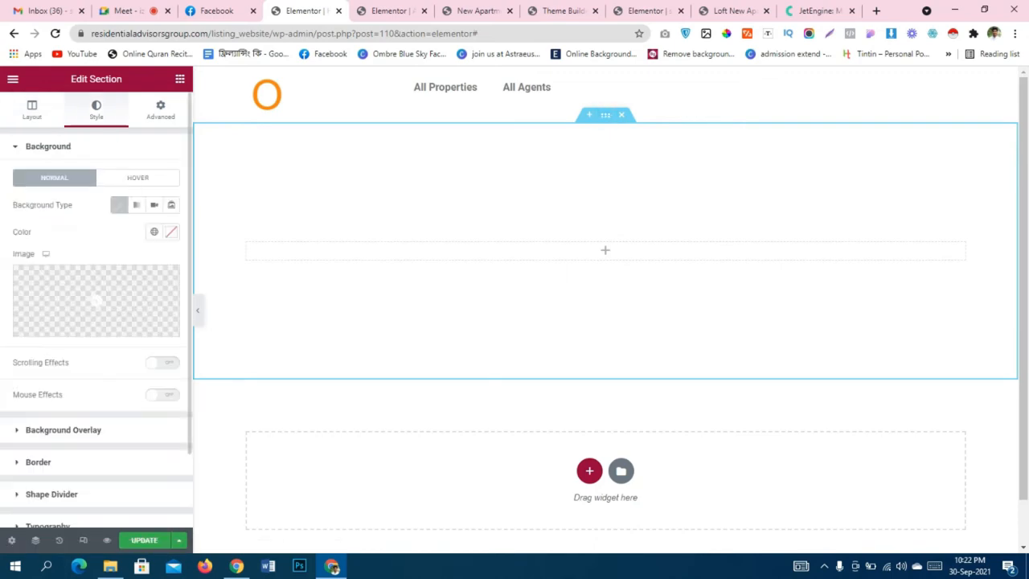
click(96, 302)
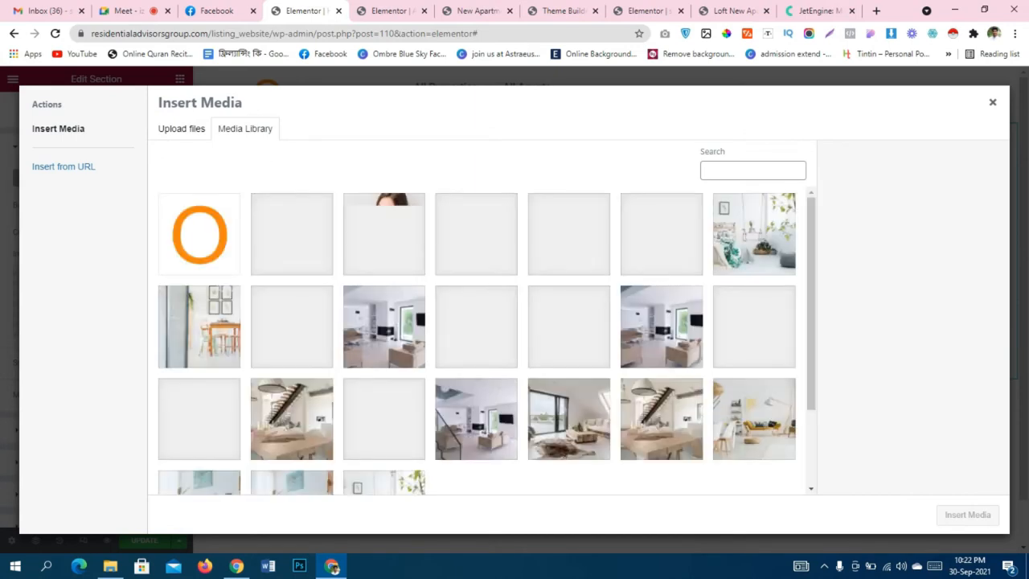
click(569, 418)
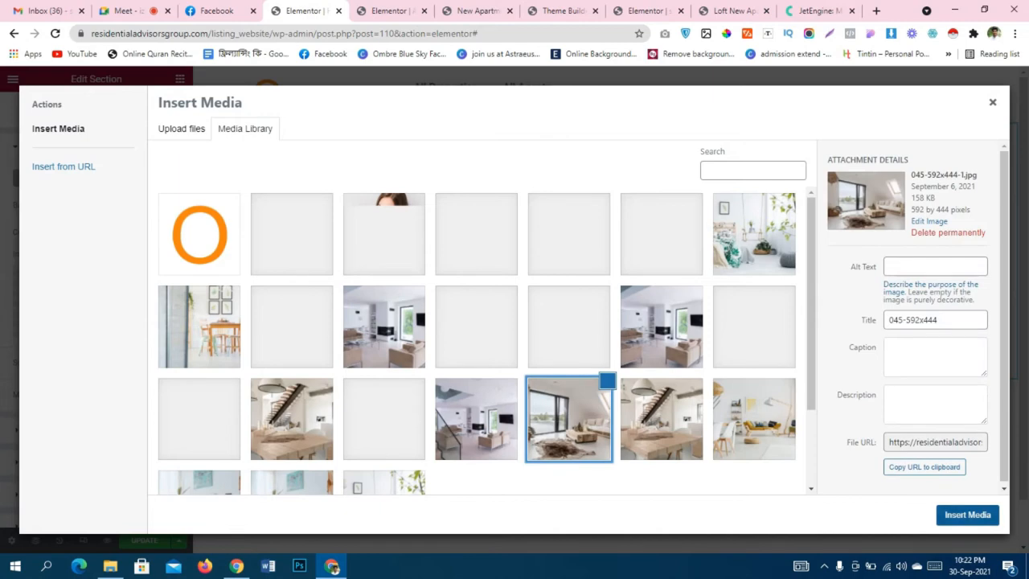
click(969, 515)
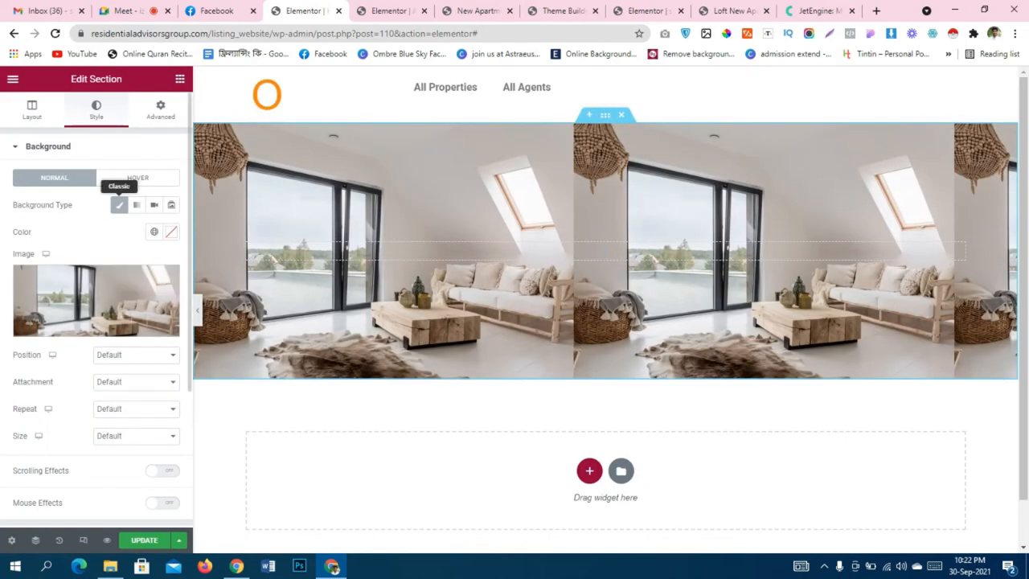
Set the section's minimum height to 600 px.
click(33, 110)
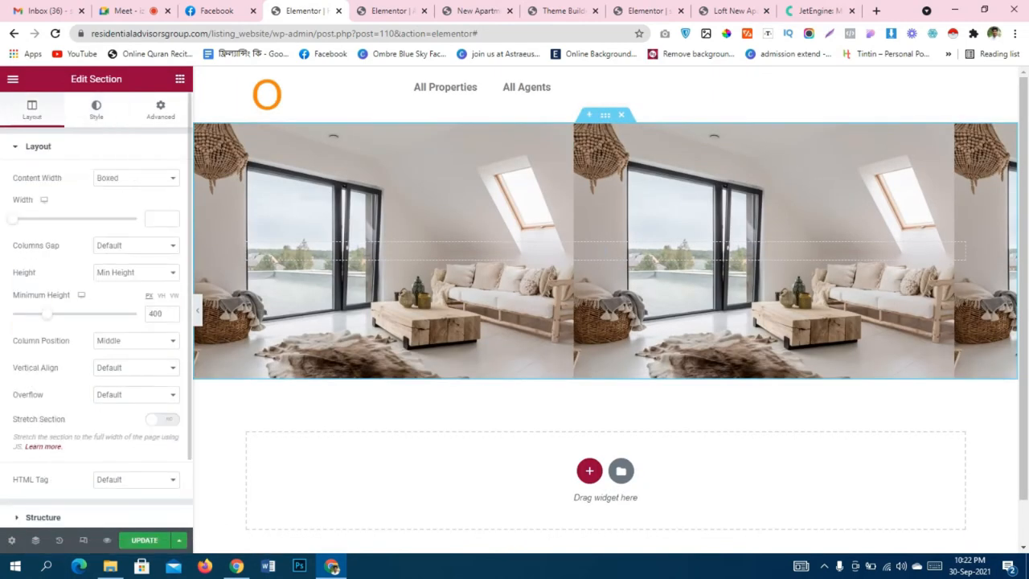
click(153, 313)
text(6)
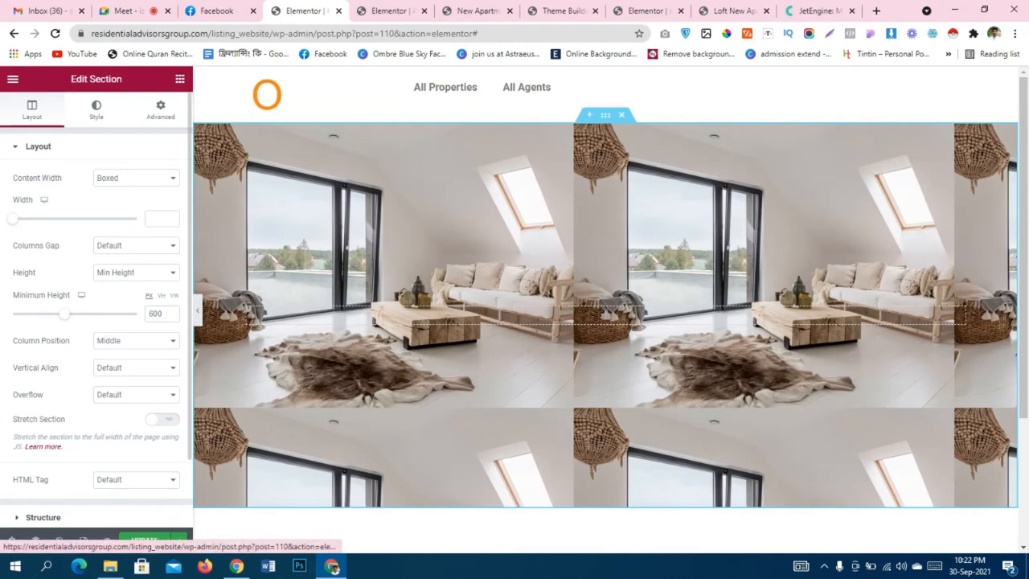
Set the section's background image to Center Center position, default attachment, No-repeat and Cover size.
click(96, 110)
scroll(96, 160, down, 1)
click(135, 291)
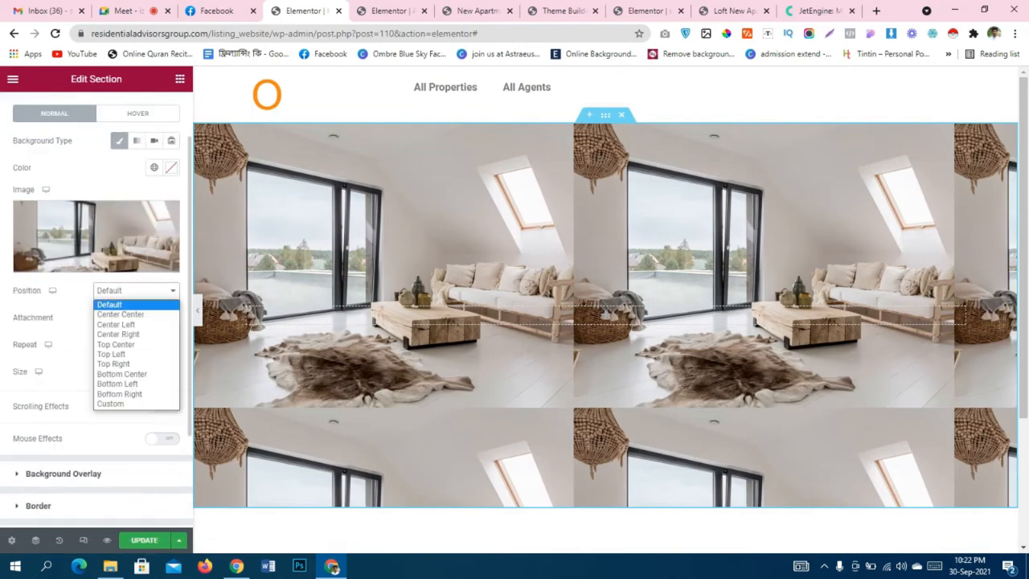
click(115, 313)
click(135, 317)
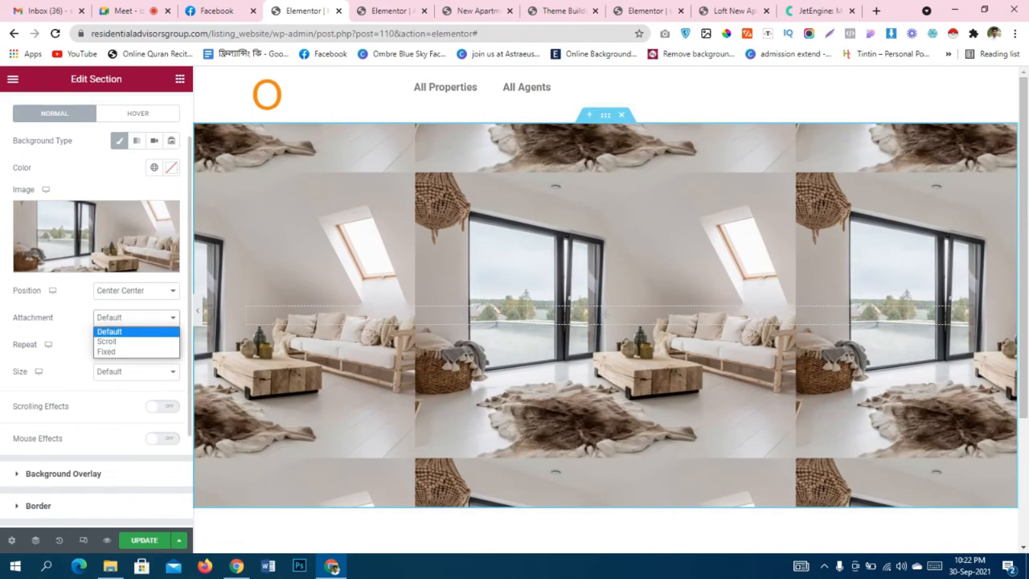
click(109, 331)
click(135, 344)
click(109, 363)
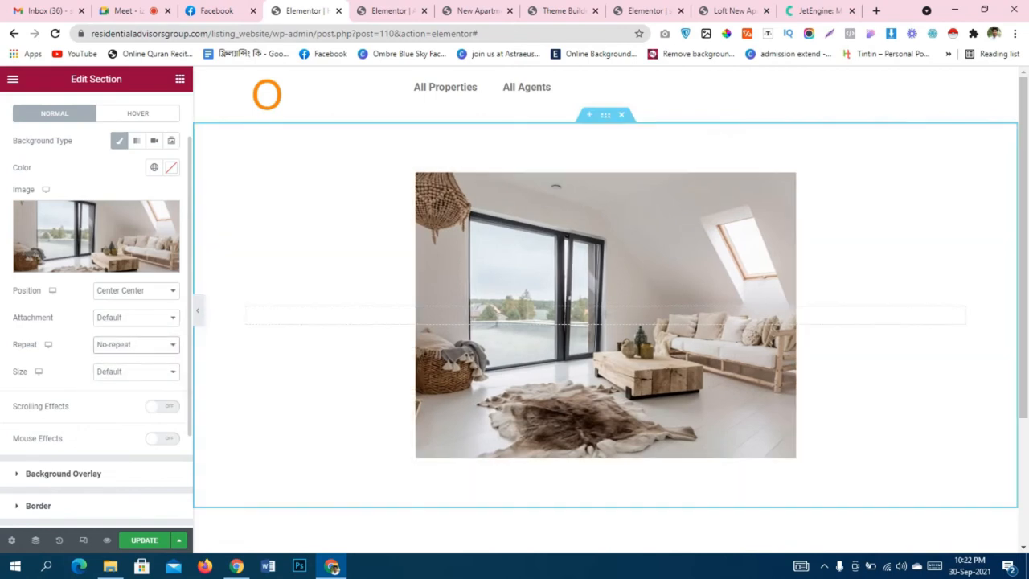
click(135, 372)
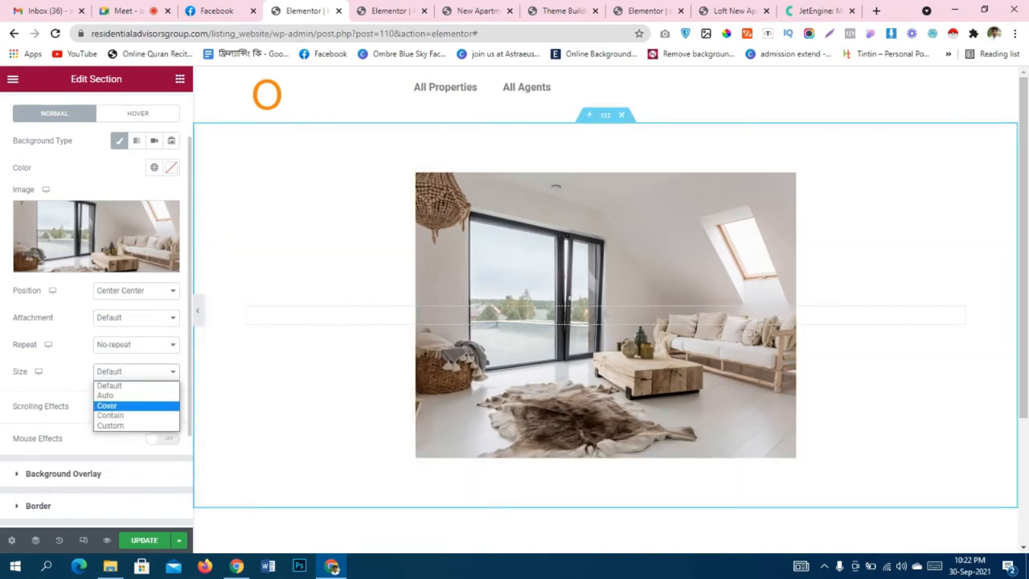
click(107, 406)
scroll(612, 306, down, 1)
scroll(606, 305, up, 1)
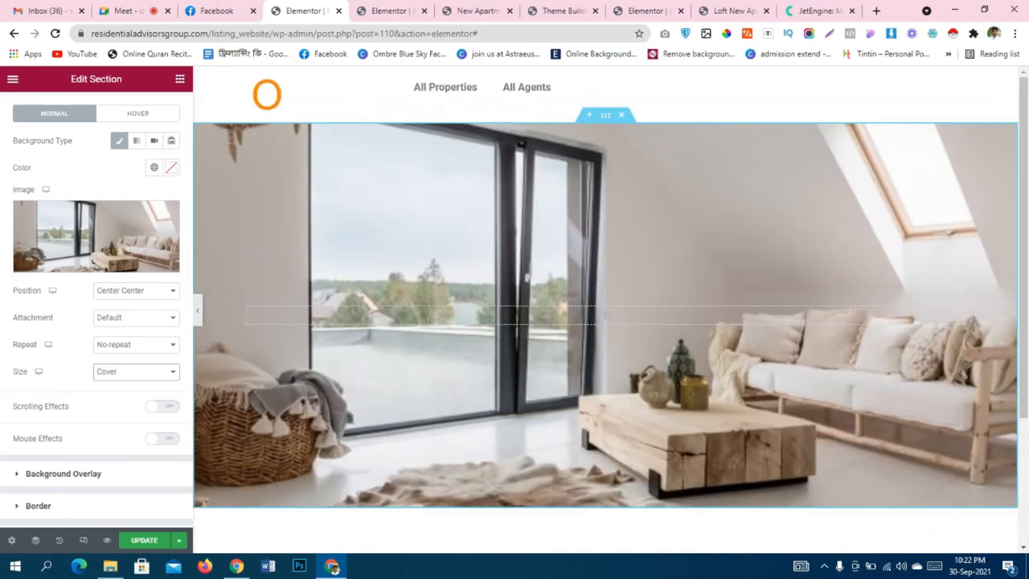
Add a classic background overlay in a near-black colour to the section.
scroll(97, 322, down, 2)
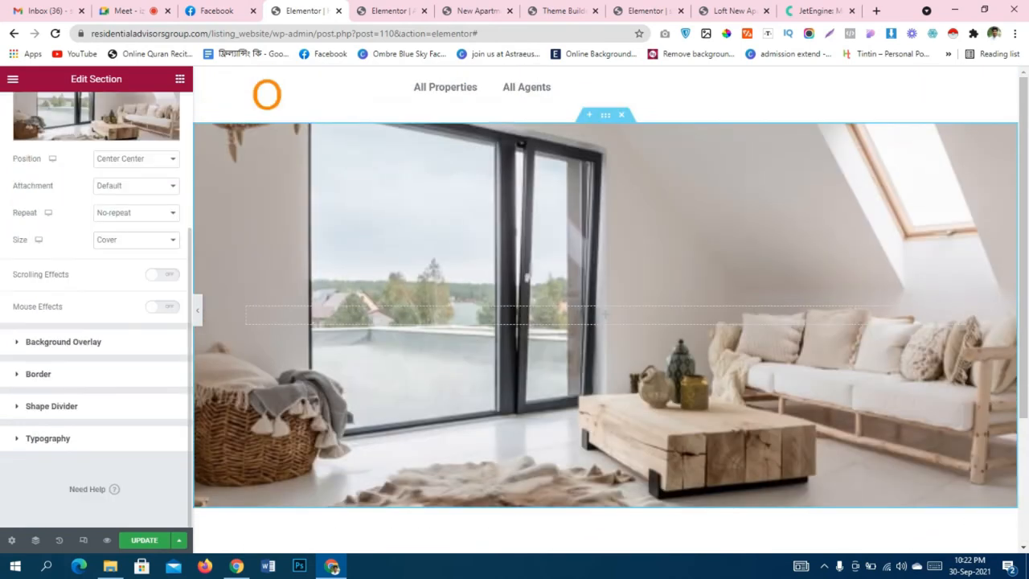
click(63, 343)
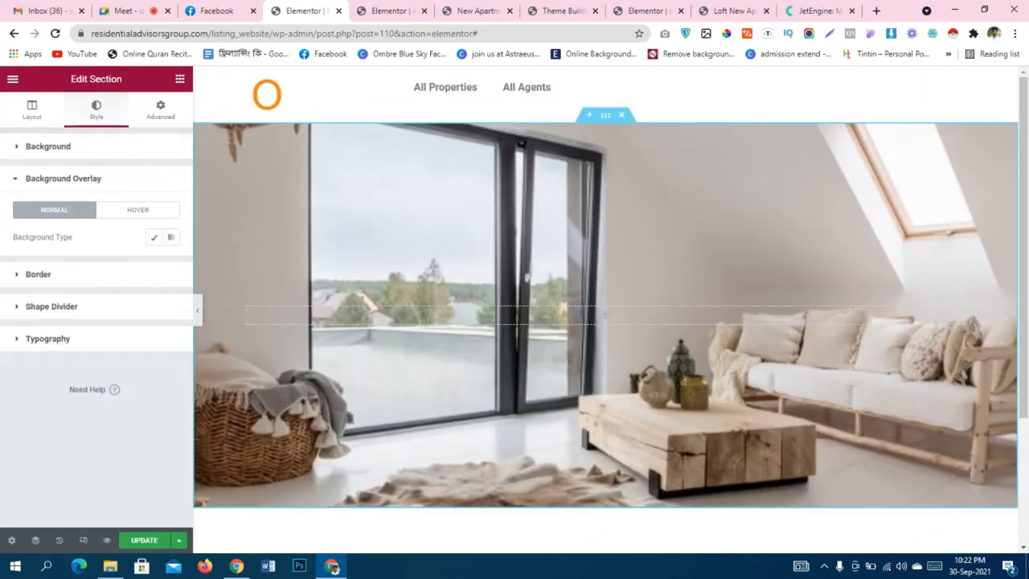
click(153, 237)
click(172, 264)
click(79, 350)
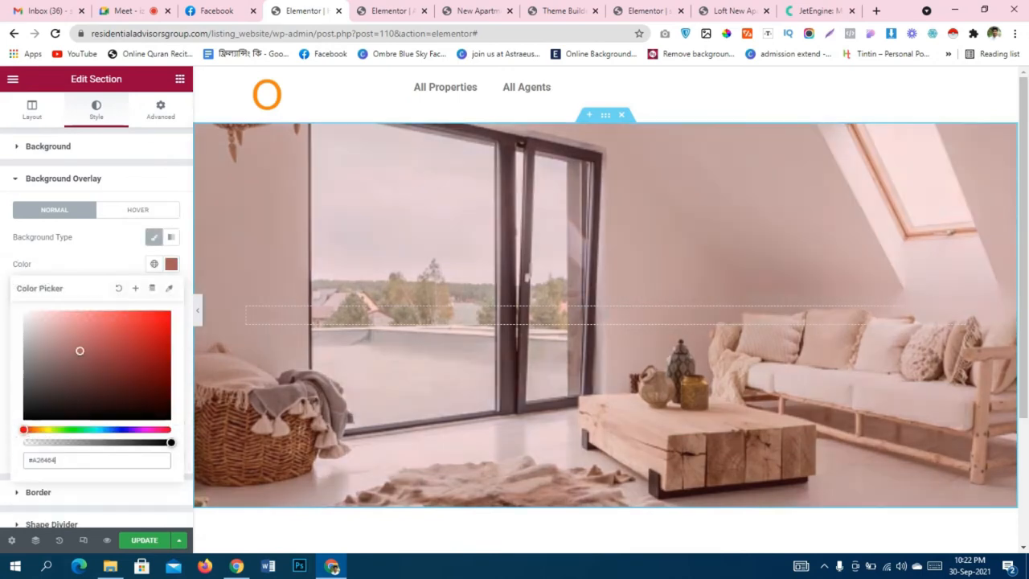
click(32, 418)
click(81, 263)
click(38, 492)
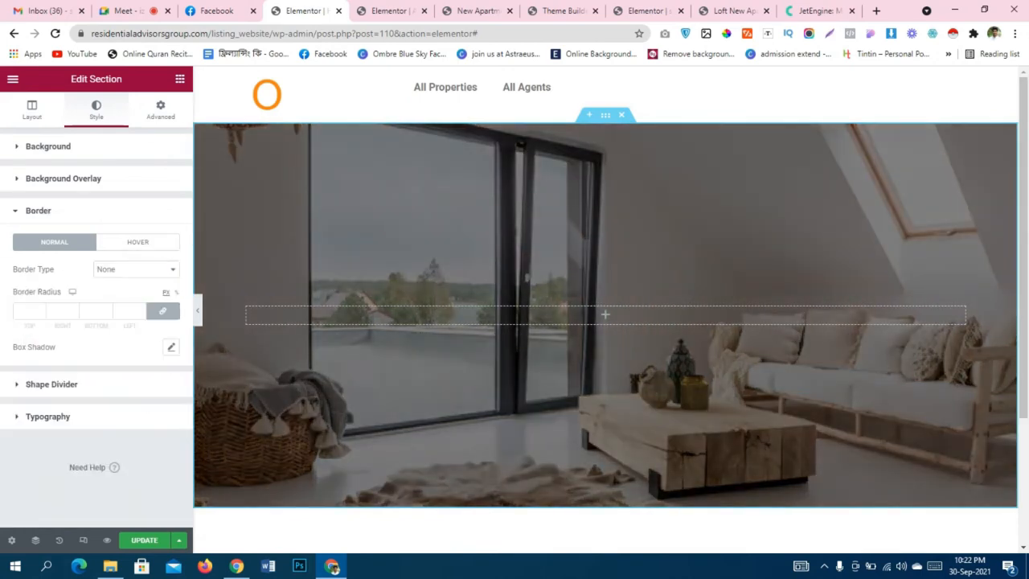
Add a Heading widget inside the section with the title "Find Your Dream House".
click(605, 315)
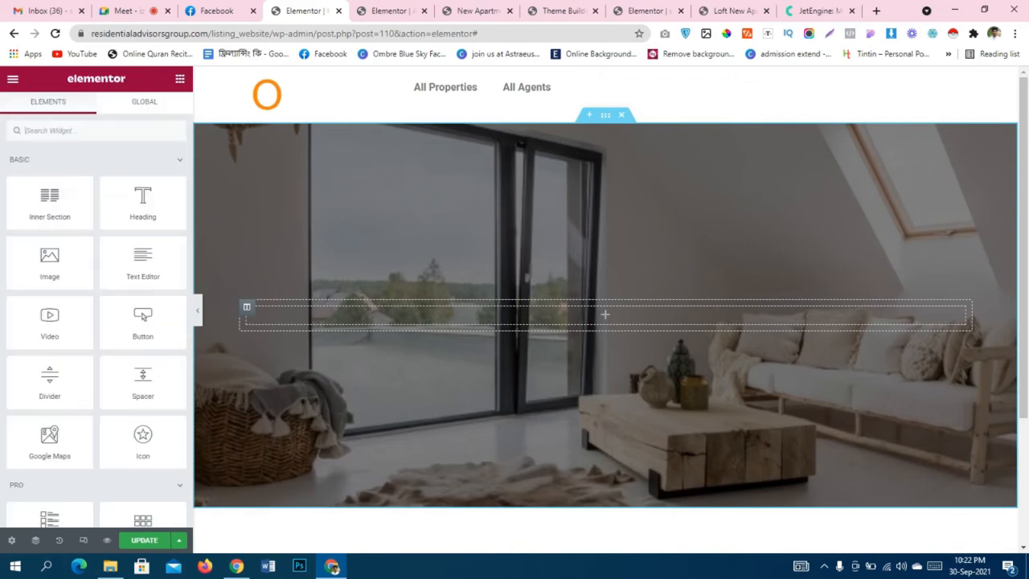
drag(143, 208, 563, 315)
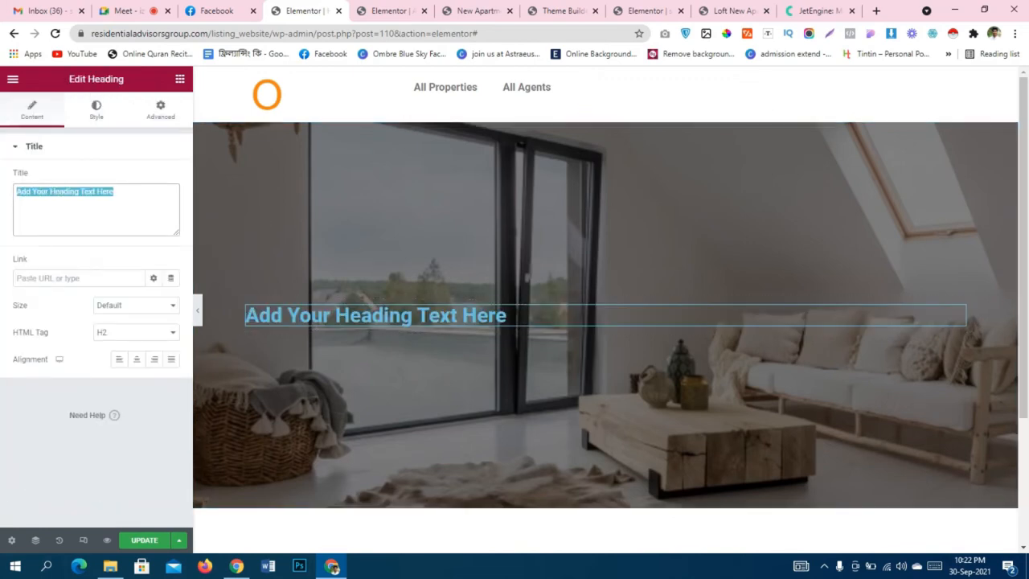
text(F)
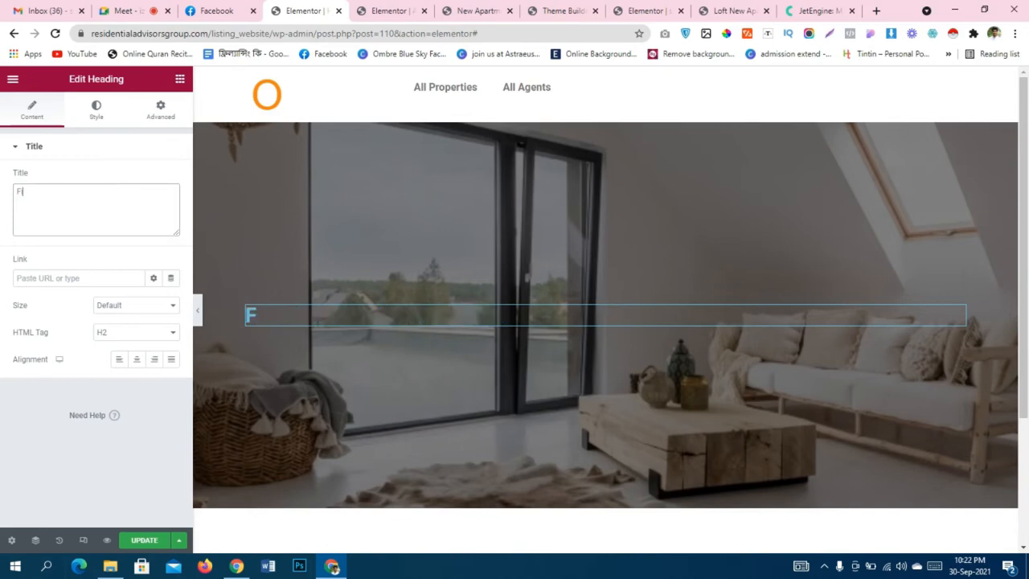
text(ind Yo)
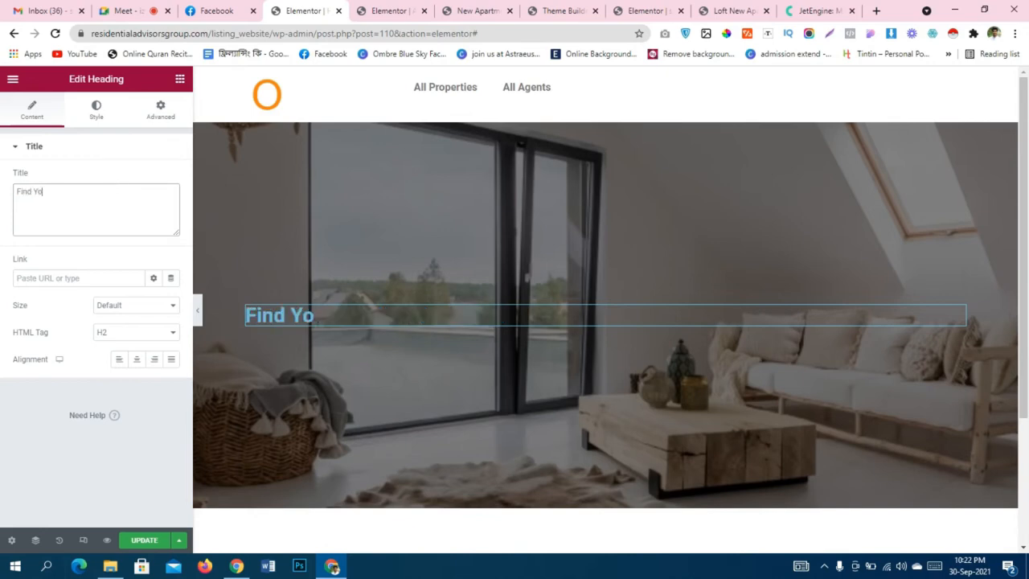
text(ur Dream House)
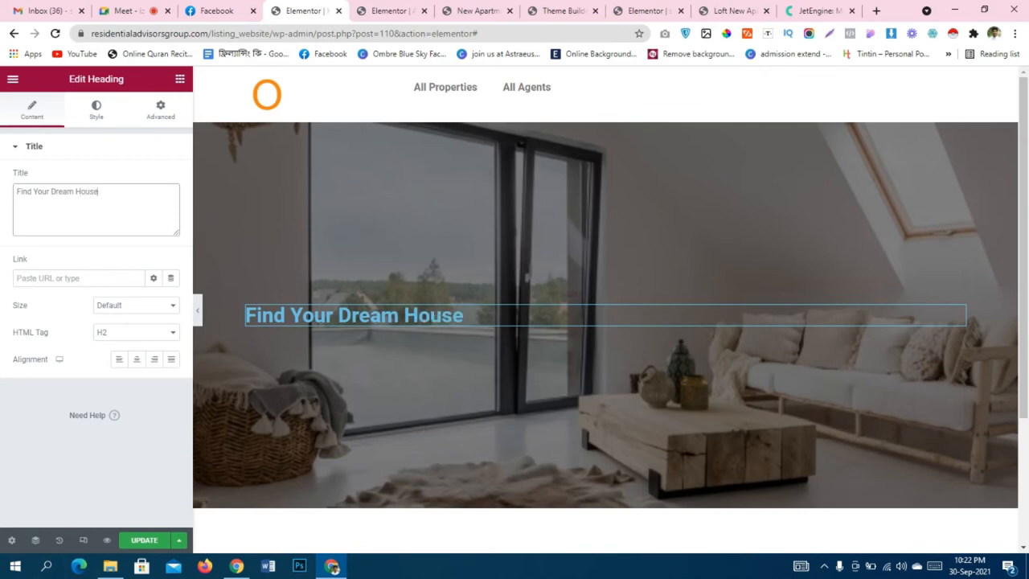
Set the heading's text colour to white (fff).
click(96, 110)
click(171, 178)
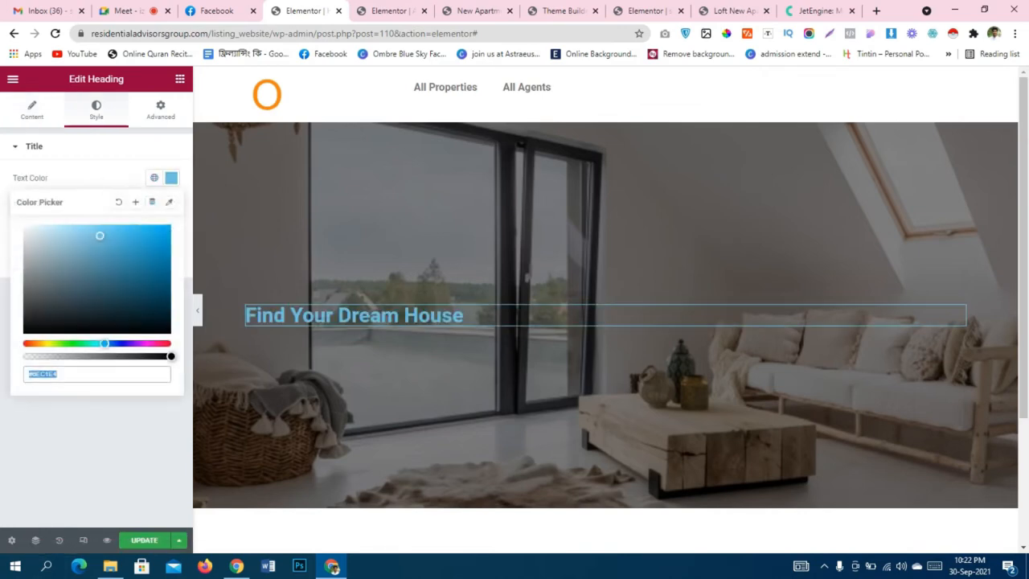
text(fff)
key(Return)
Set the heading's typography to weight 500 with Uppercase transform.
click(172, 205)
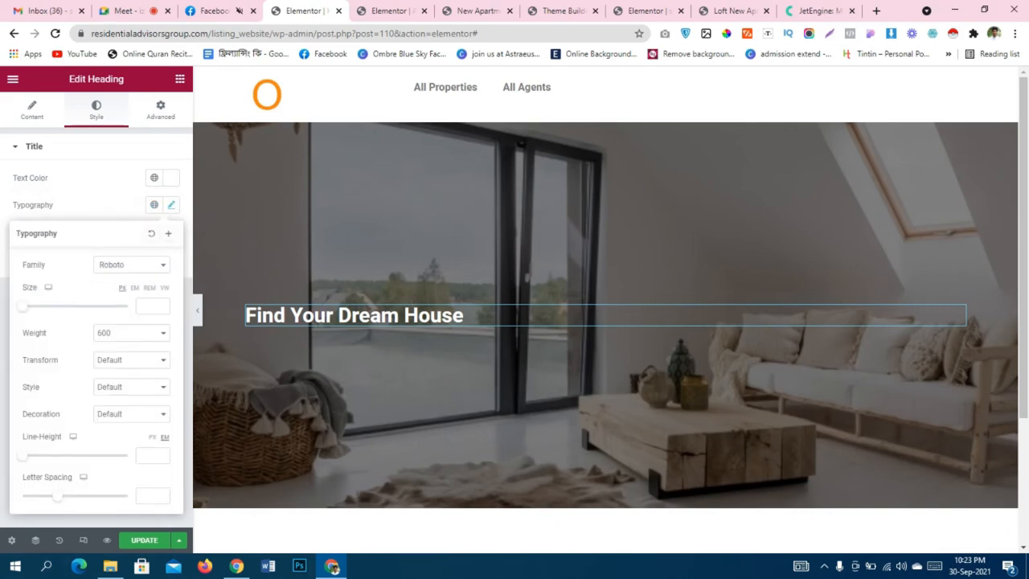
click(131, 333)
click(131, 387)
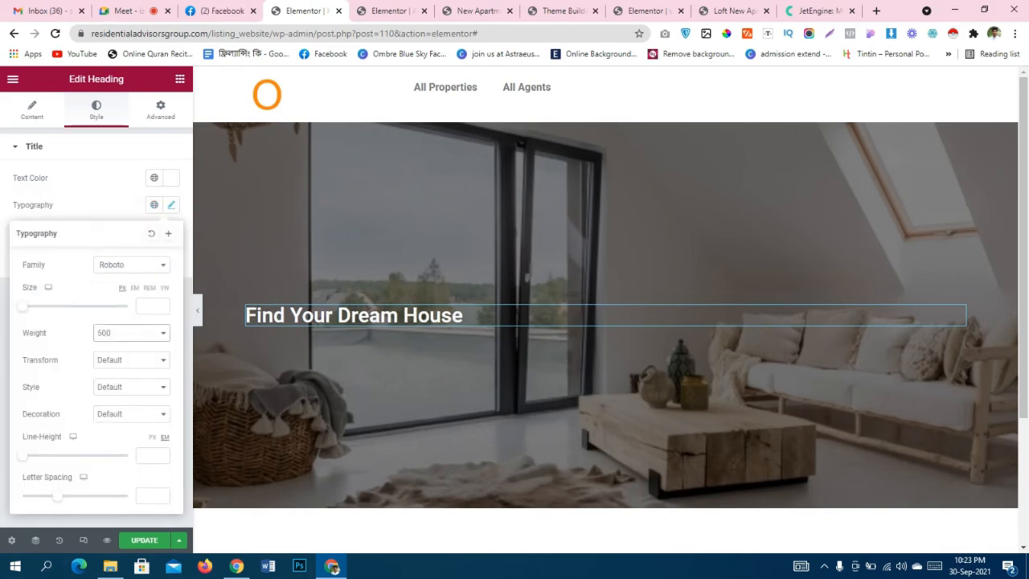
click(131, 359)
click(121, 377)
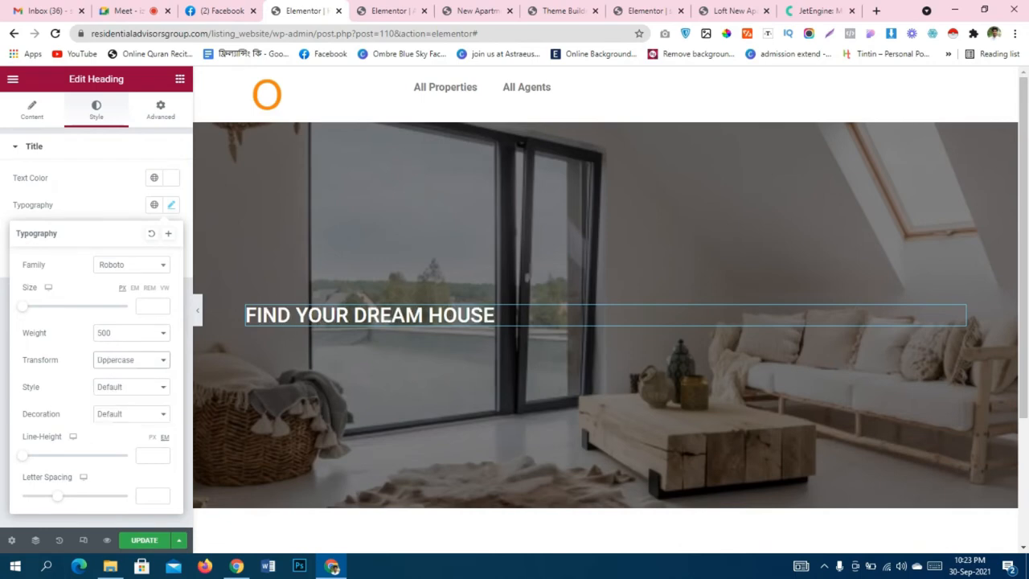
click(171, 205)
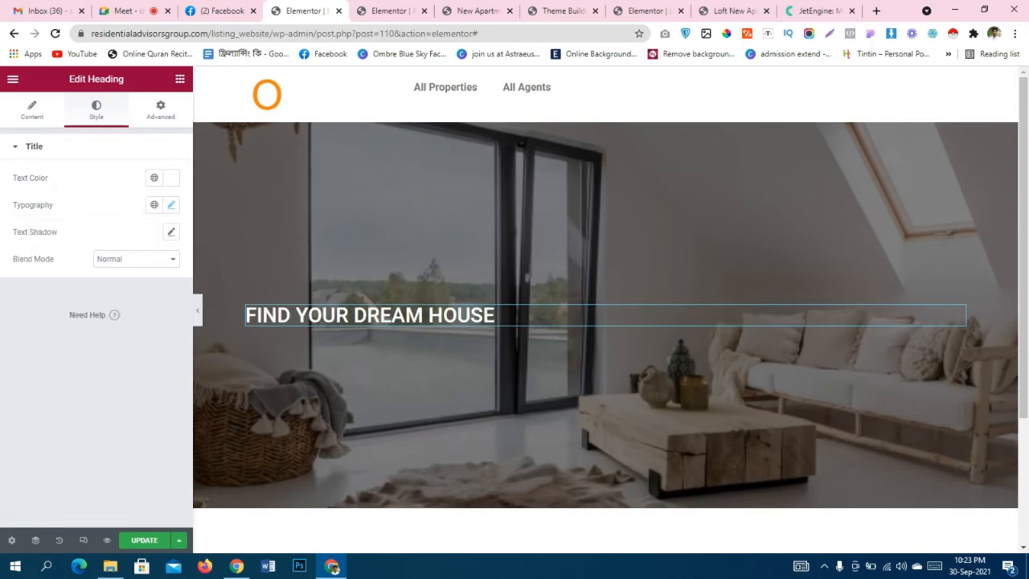
Align the heading to the center of the section.
click(172, 205)
click(33, 111)
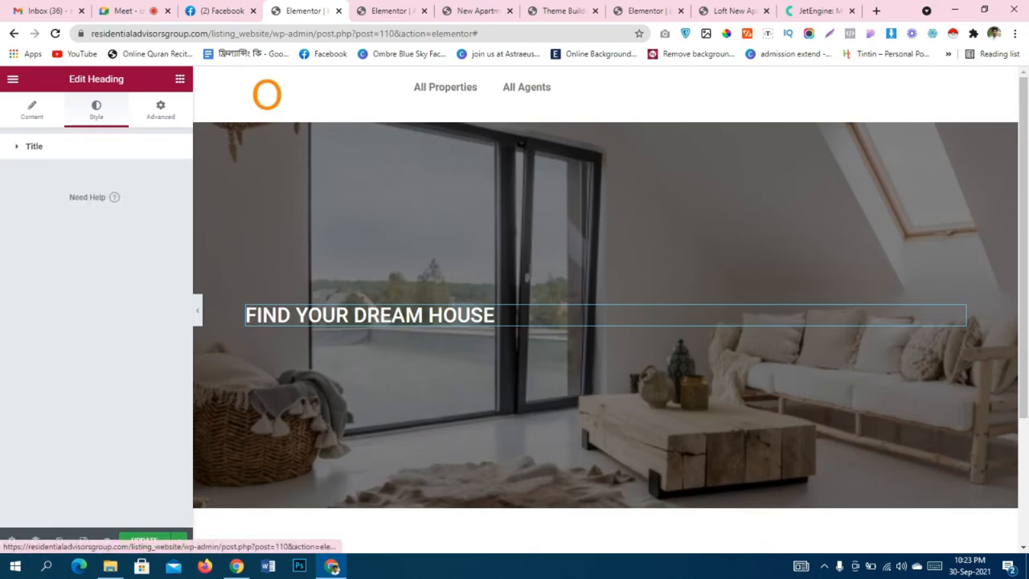
click(137, 359)
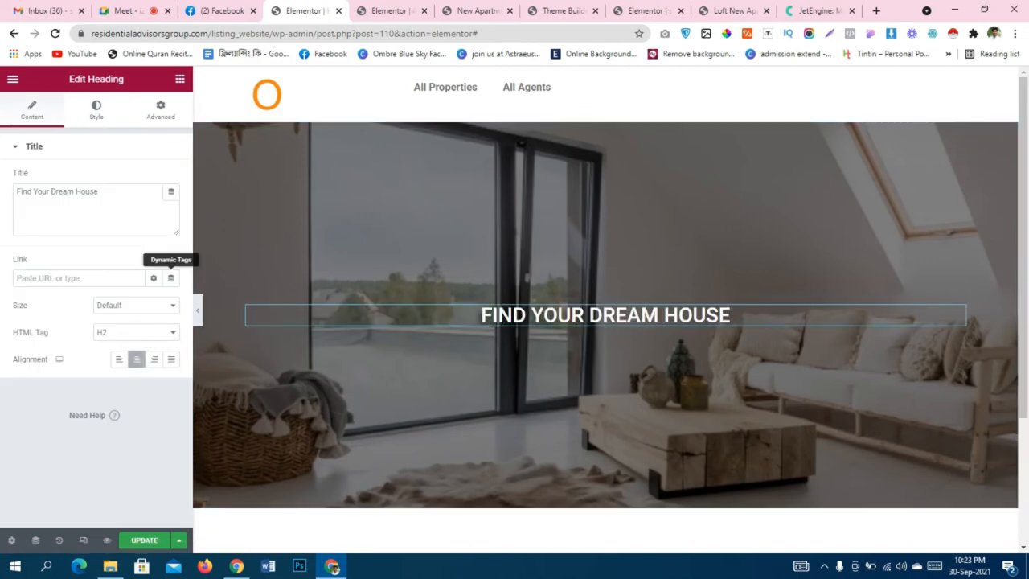
Set the font size of the hero heading "Find Your Dream House" to 50 px.
click(97, 110)
click(171, 205)
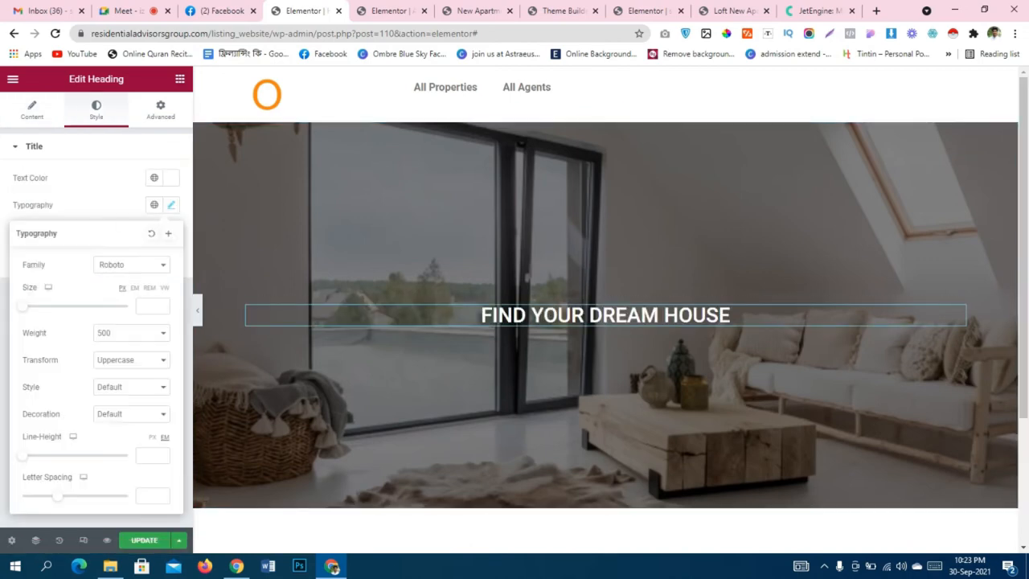
drag(22, 306, 50, 306)
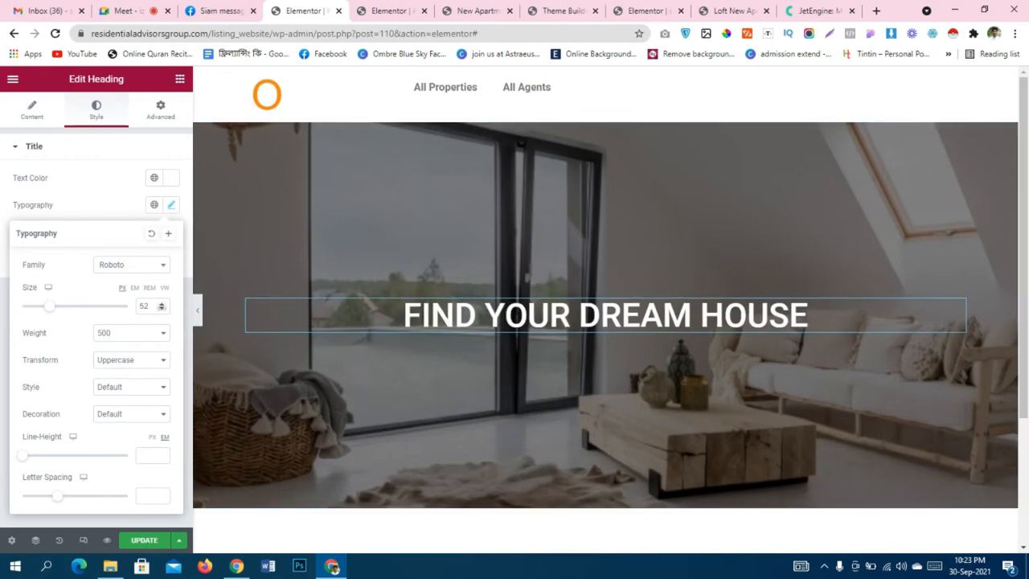
click(162, 308)
click(161, 309)
Set the hero heading's font weight to 300 and update the page.
click(143, 333)
click(129, 377)
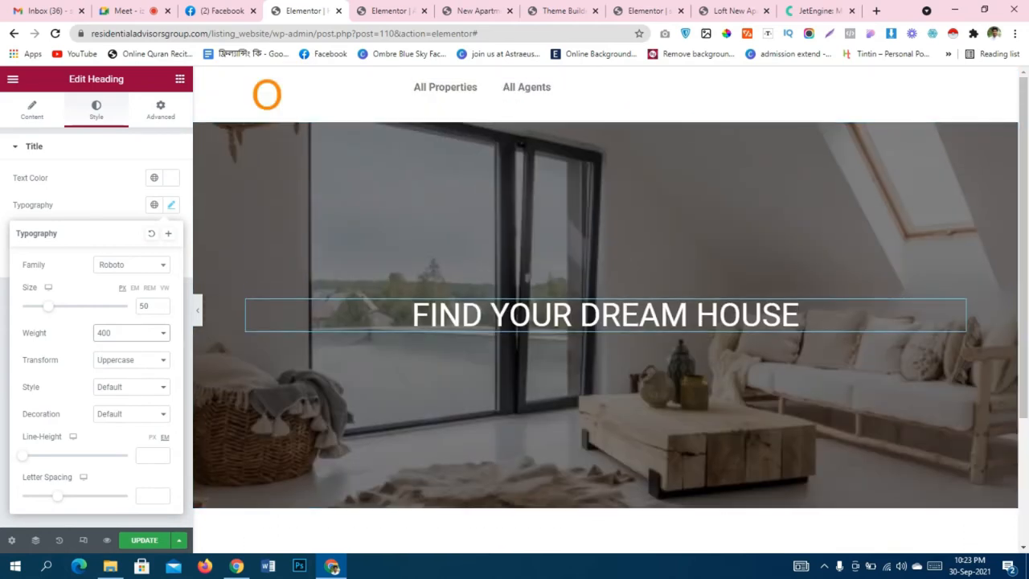
click(131, 333)
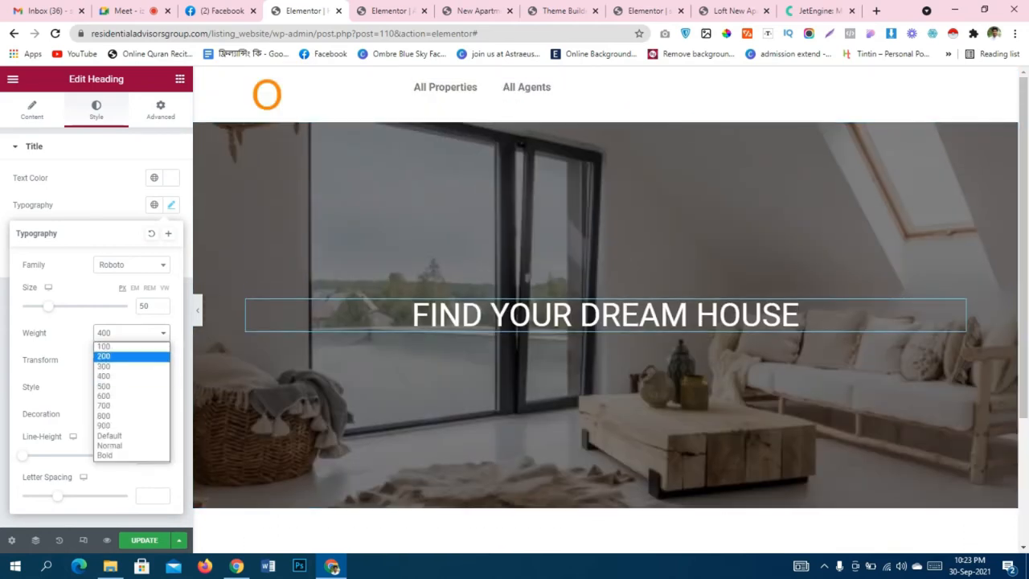
click(103, 366)
scroll(605, 306, down, 2)
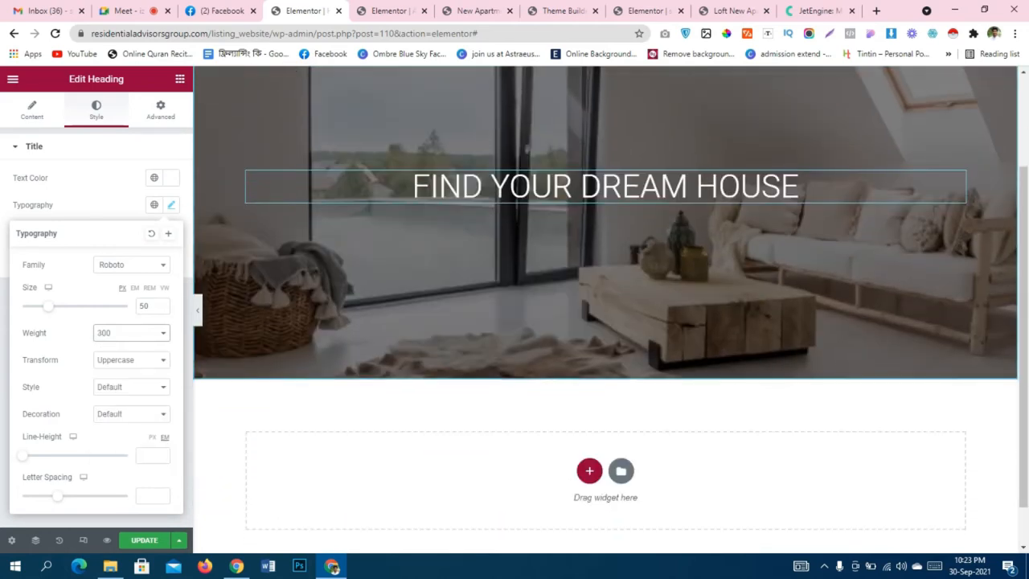
click(145, 539)
scroll(605, 306, up, 2)
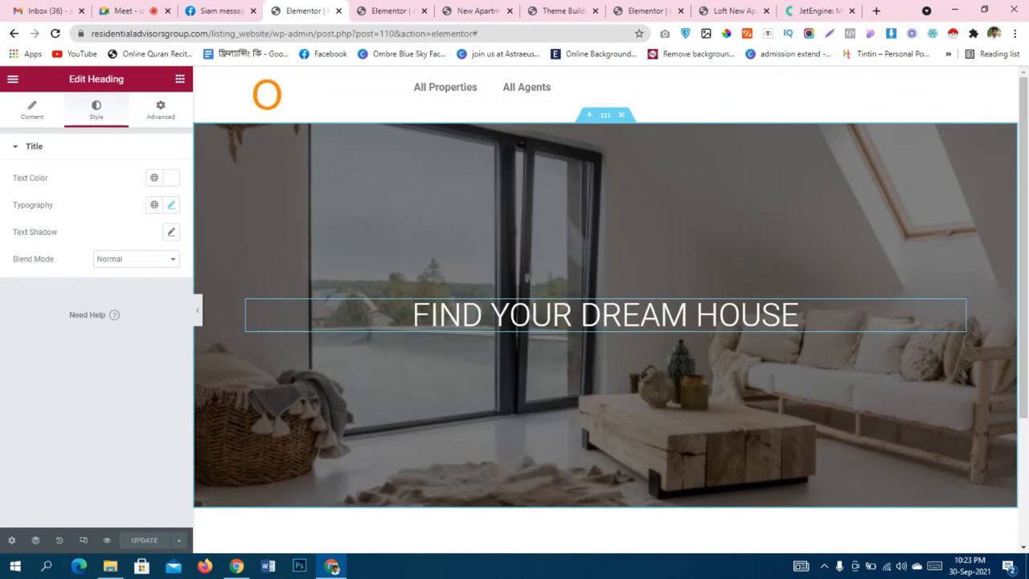
Add a single-column section below the hero and paste a copy of the hero heading into it.
scroll(605, 306, down, 3)
click(589, 421)
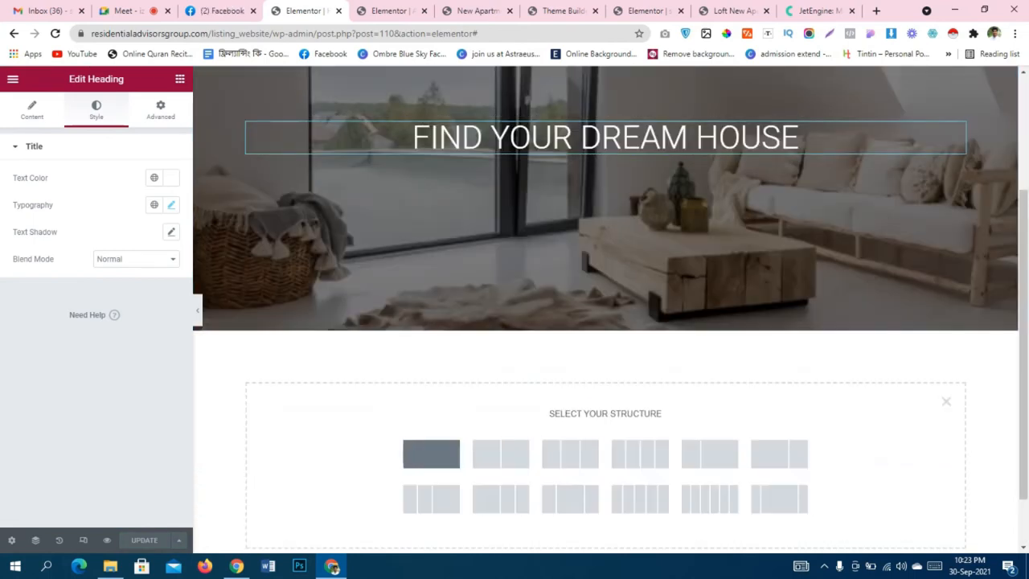
click(431, 454)
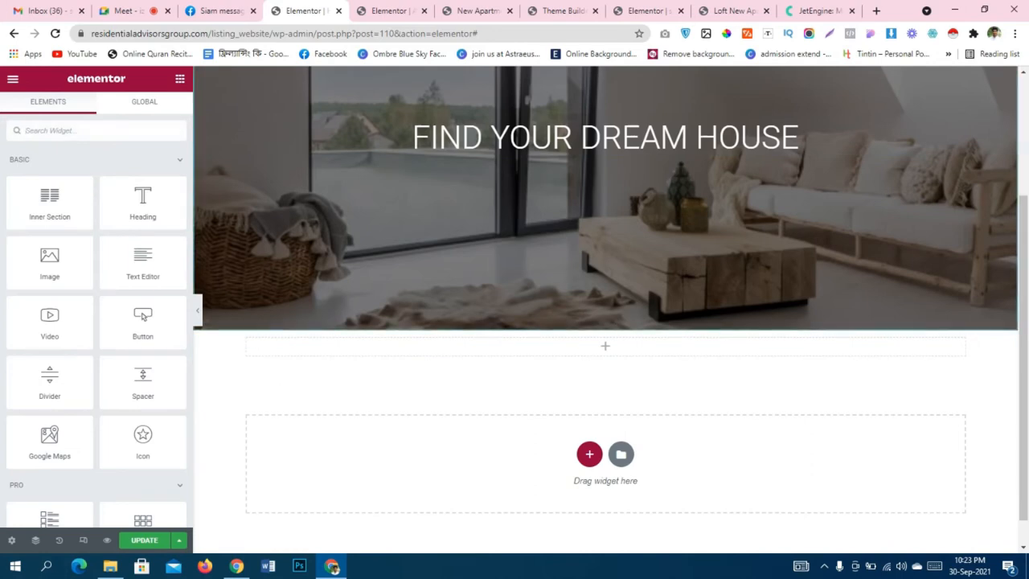
right_click(756, 133)
click(780, 182)
right_click(604, 347)
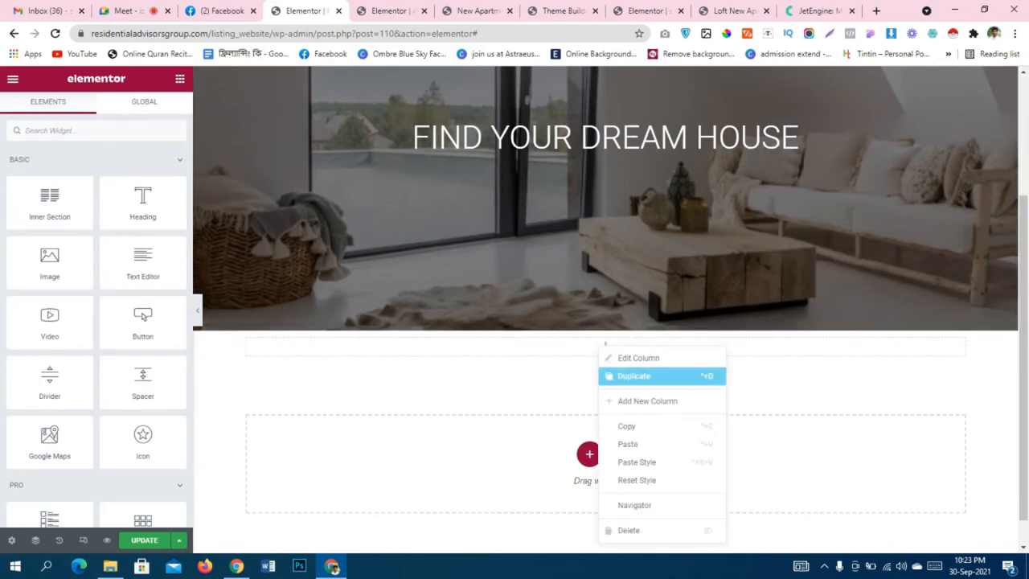
click(627, 444)
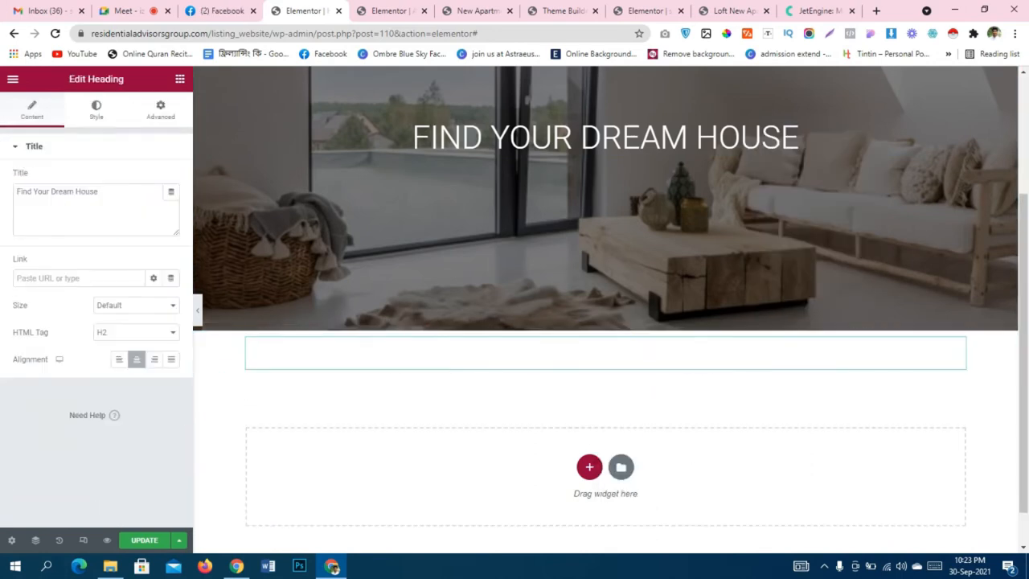
Set the copied heading's text colour to black.
click(96, 110)
click(170, 178)
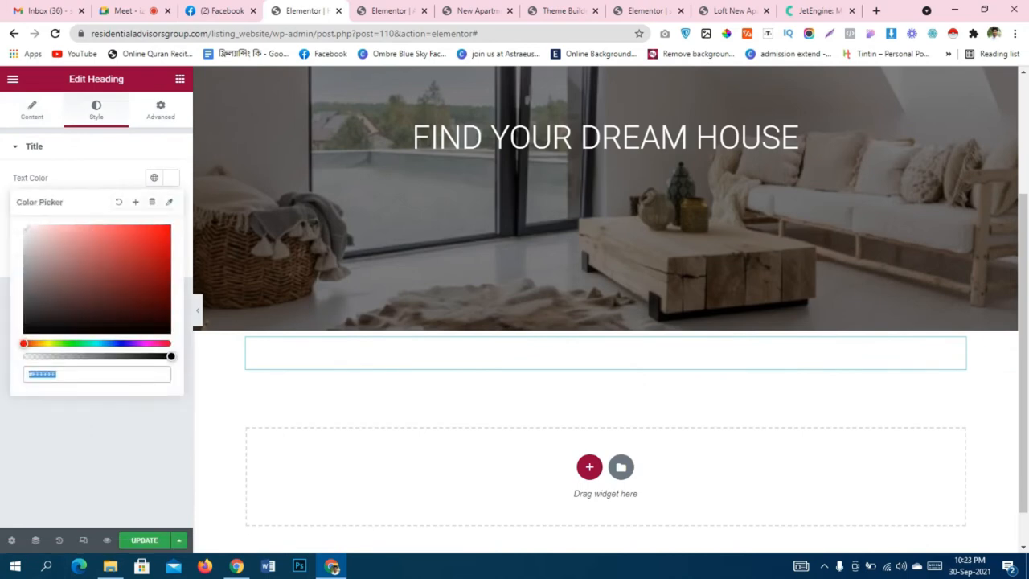
click(24, 332)
key(Escape)
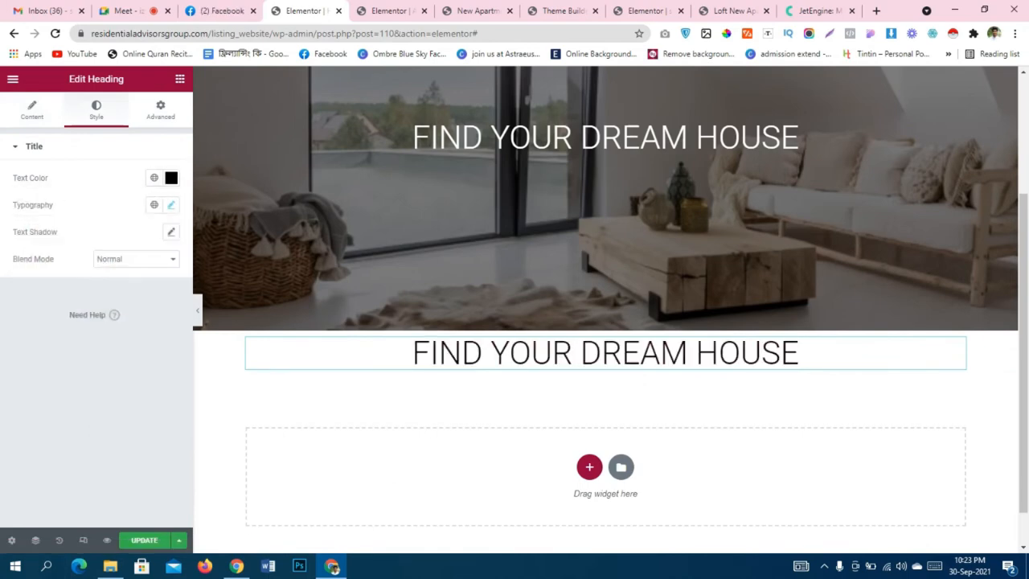
Set the copied heading's typography to size 30 px and weight 600.
click(170, 205)
drag(49, 307, 39, 307)
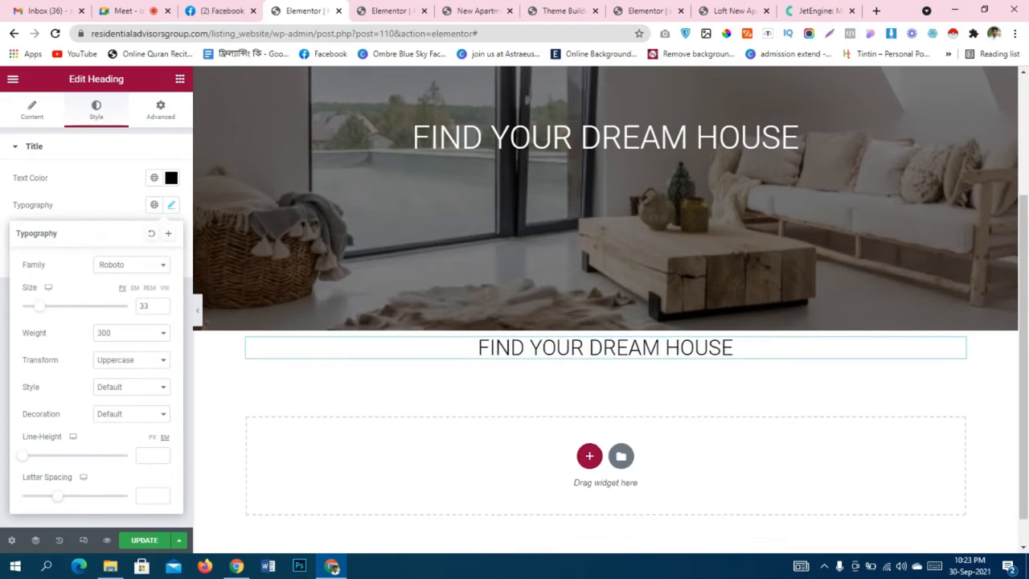
click(162, 304)
click(162, 303)
click(161, 303)
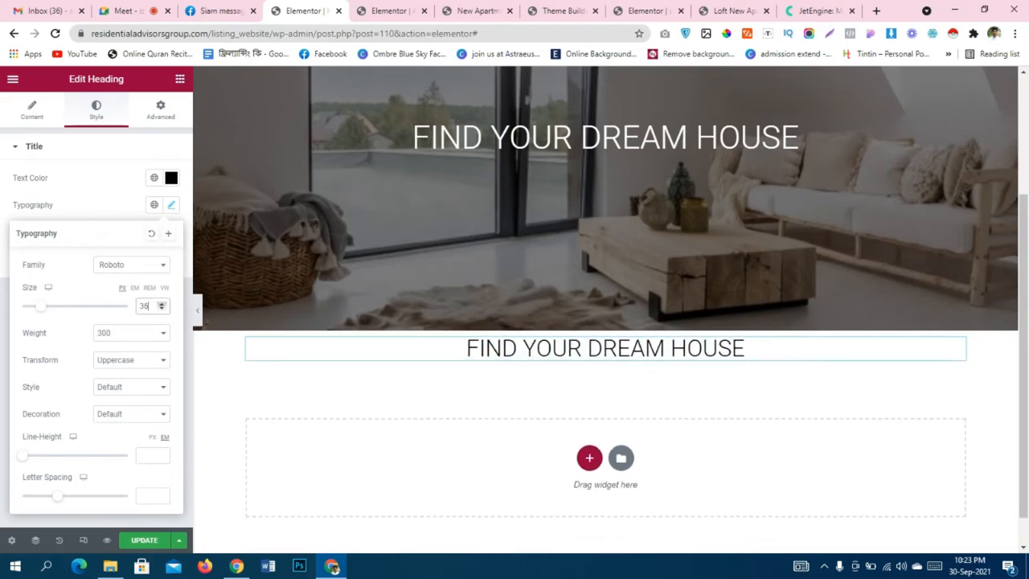
click(161, 309)
click(161, 309)
click(162, 309)
click(161, 309)
click(162, 309)
click(161, 308)
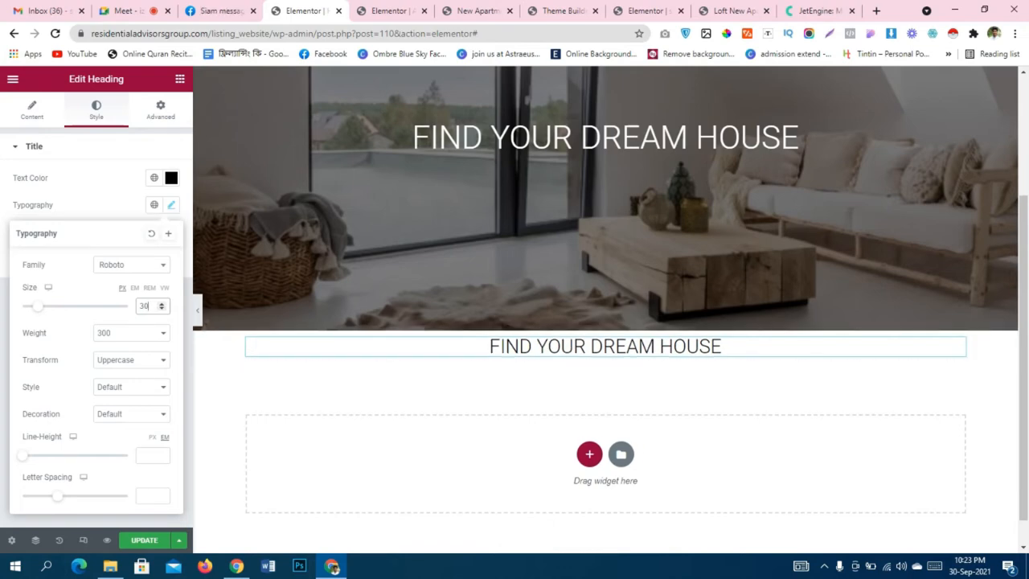
click(131, 333)
click(129, 399)
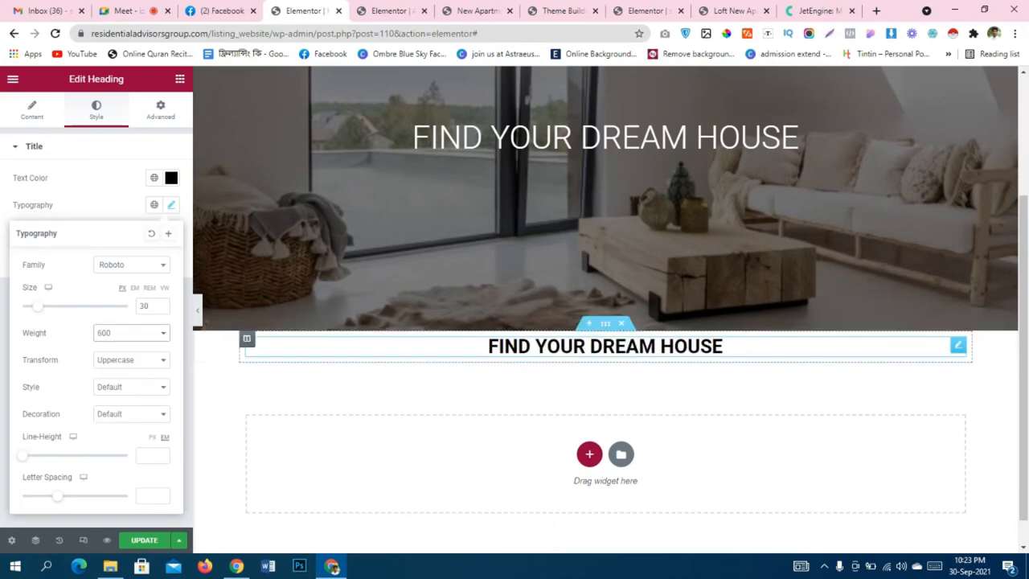
Set the new section's top and bottom padding to 100 px each.
click(606, 322)
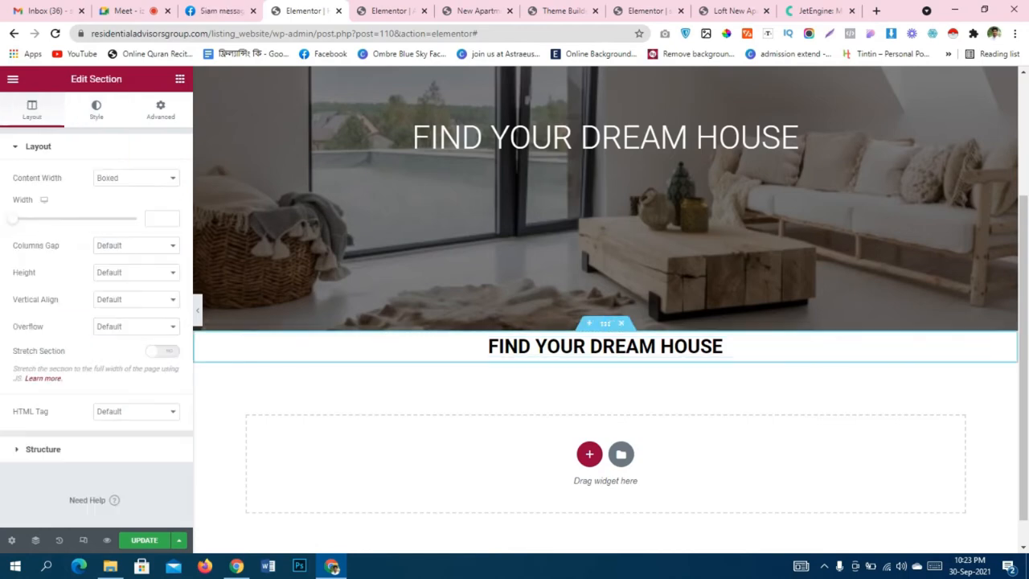
click(160, 110)
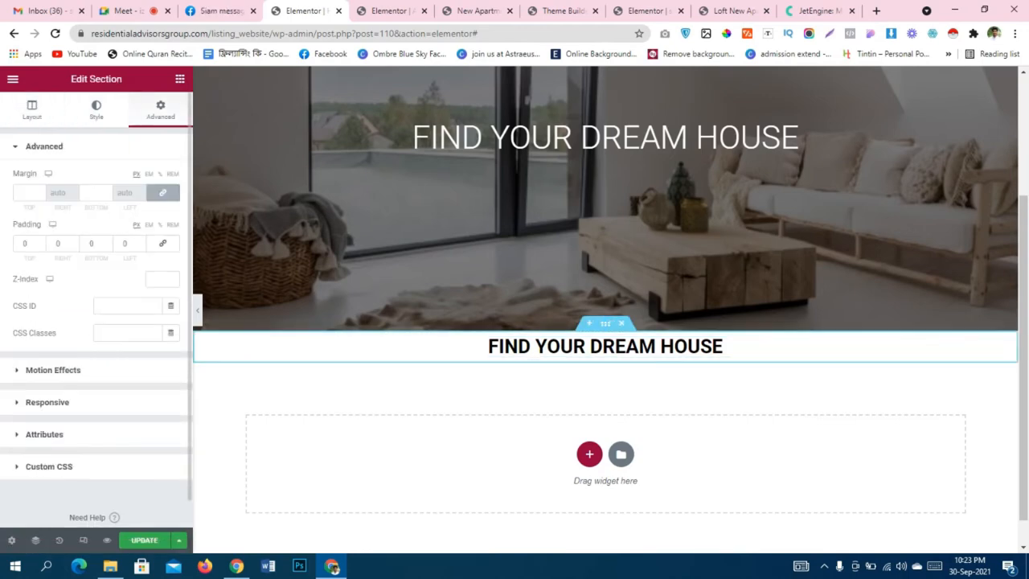
click(24, 243)
text(500)
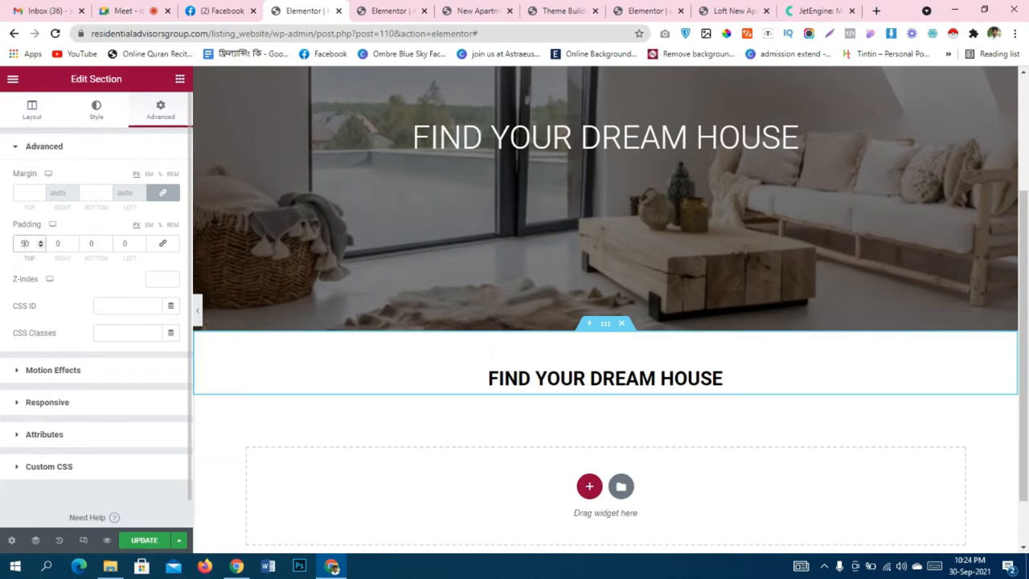
key(BackSpace)
key(BackSpace)
key(BackSpace)
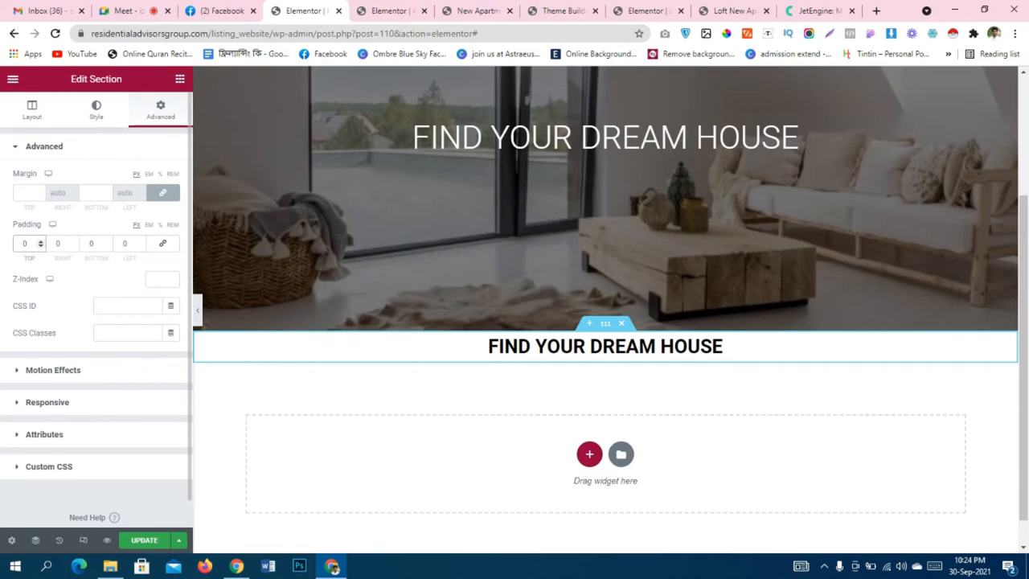
text(100)
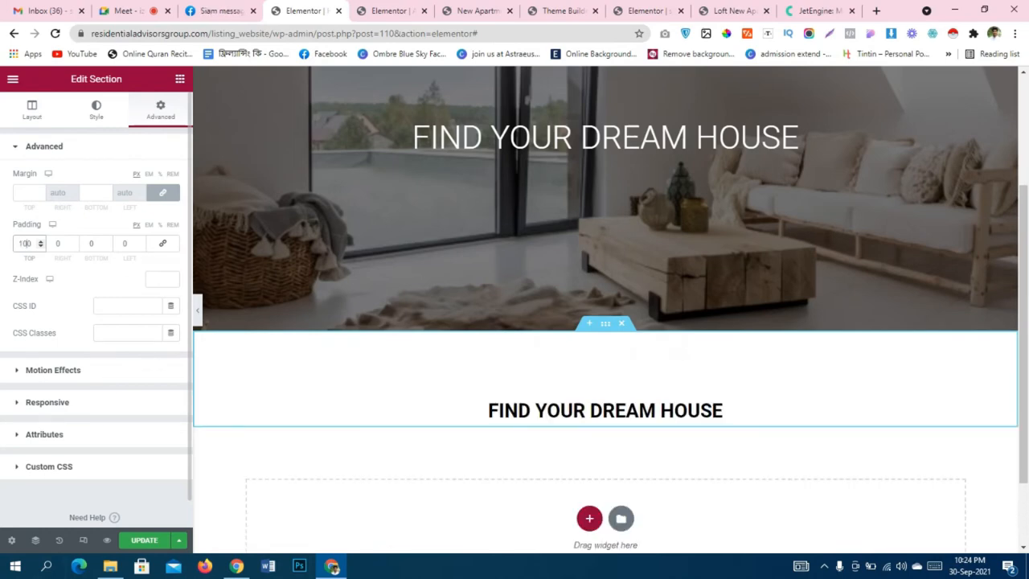
click(91, 243)
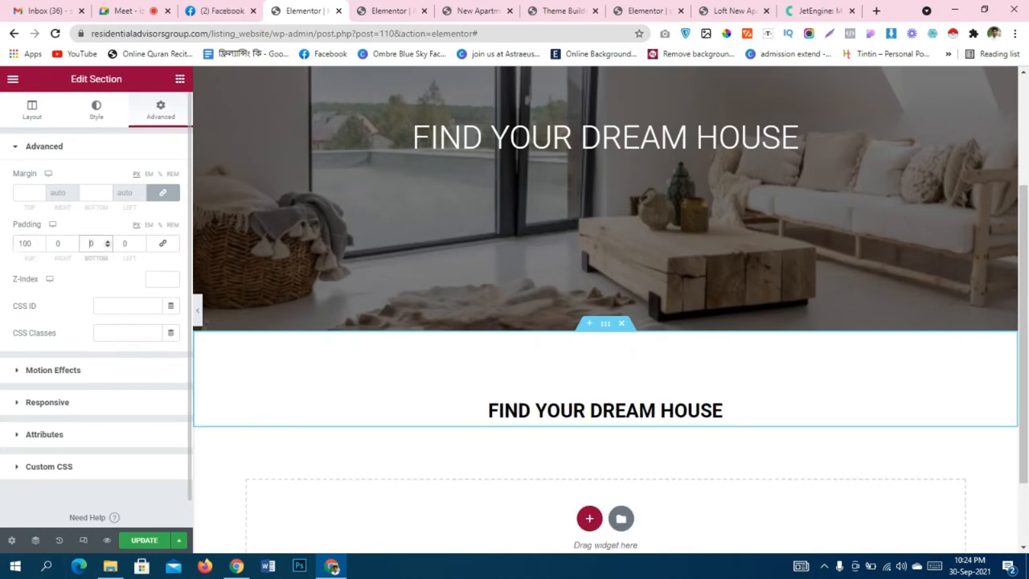
text(100)
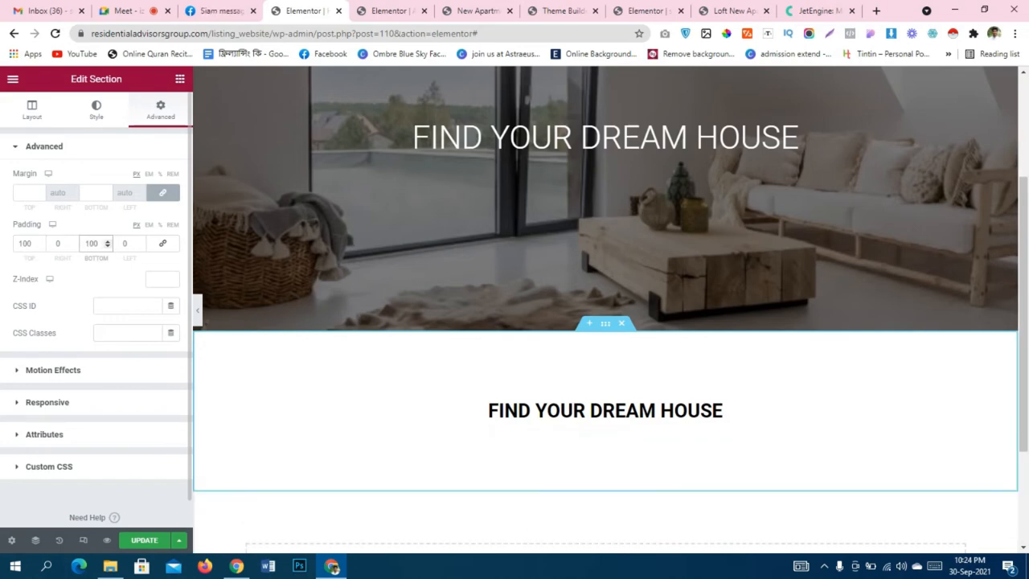
Add a listing grid widget below the heading in the new section.
click(723, 411)
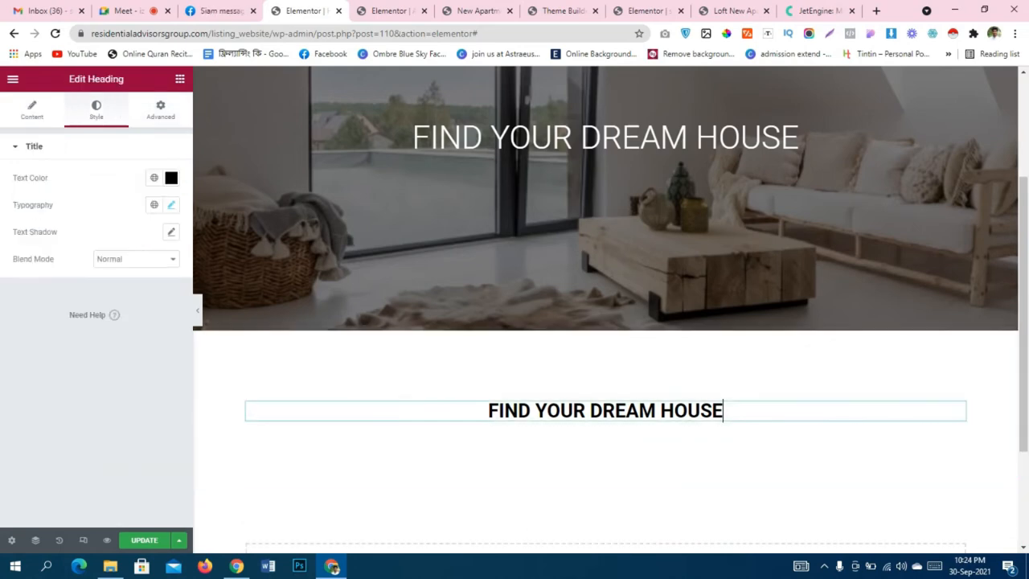
click(181, 79)
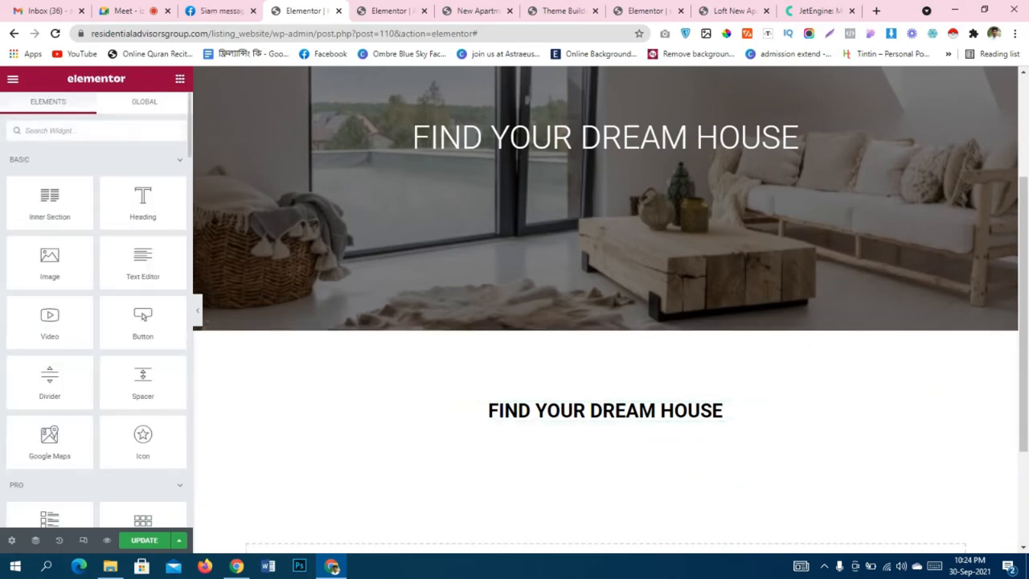
text(li)
drag(143, 177, 515, 418)
Replace the title of the heading above the listing widget with "Discover Your".
click(723, 410)
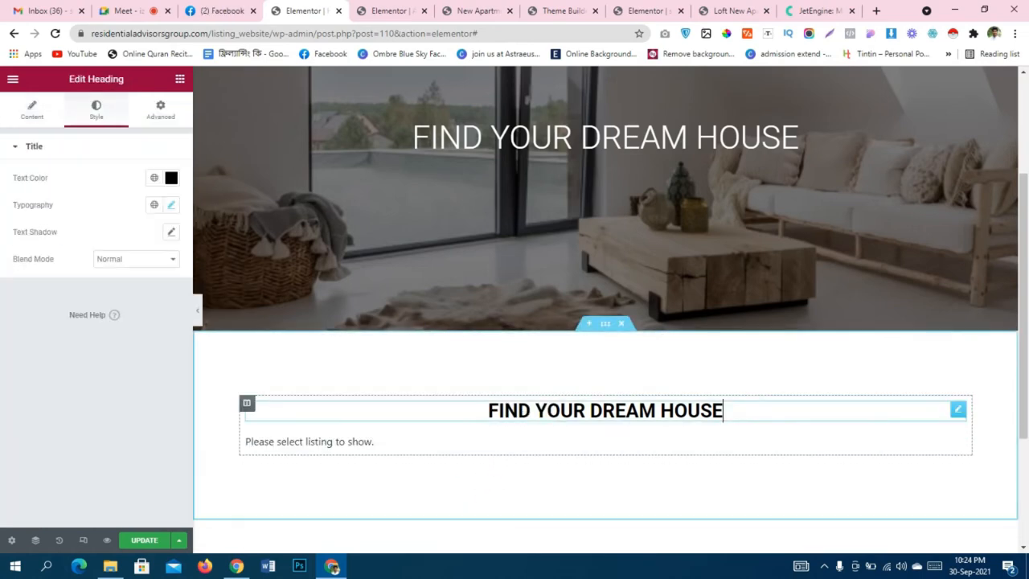
click(33, 110)
triple_click(65, 193)
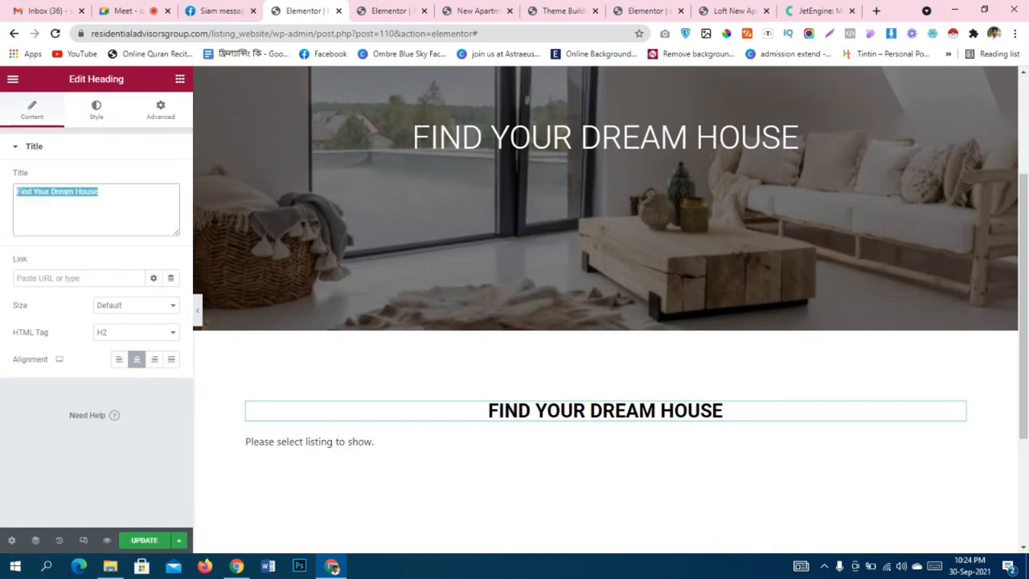
text(Discuve)
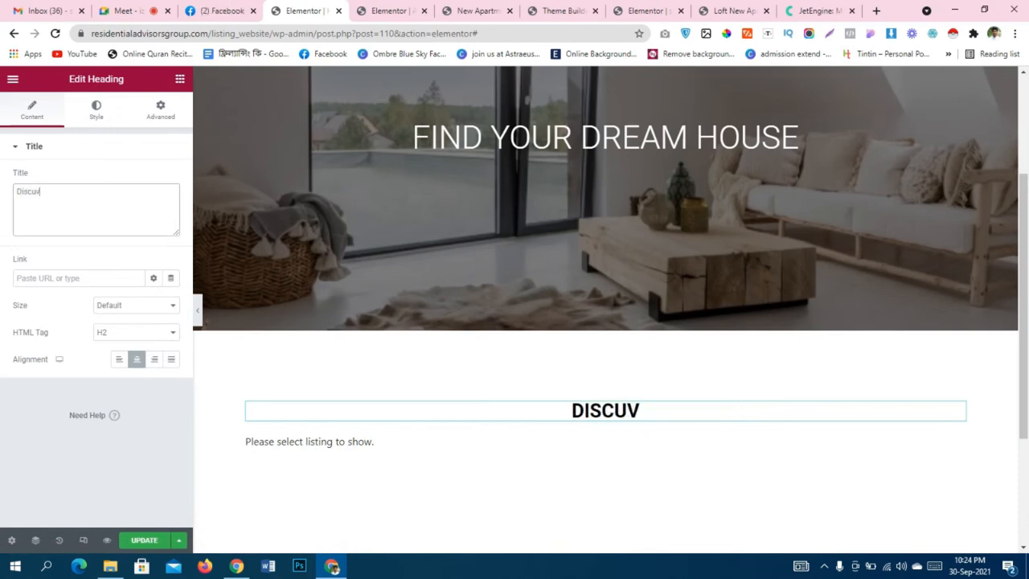
key(BackSpace)
key(BackSpace)
key(BackSpace)
key(BackSpace)
text(co)
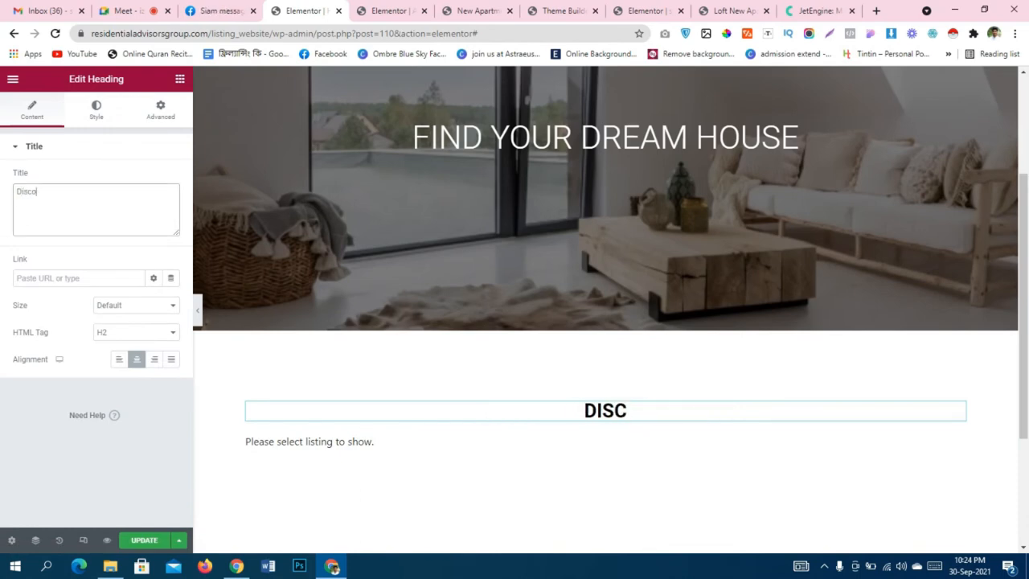
text(ver)
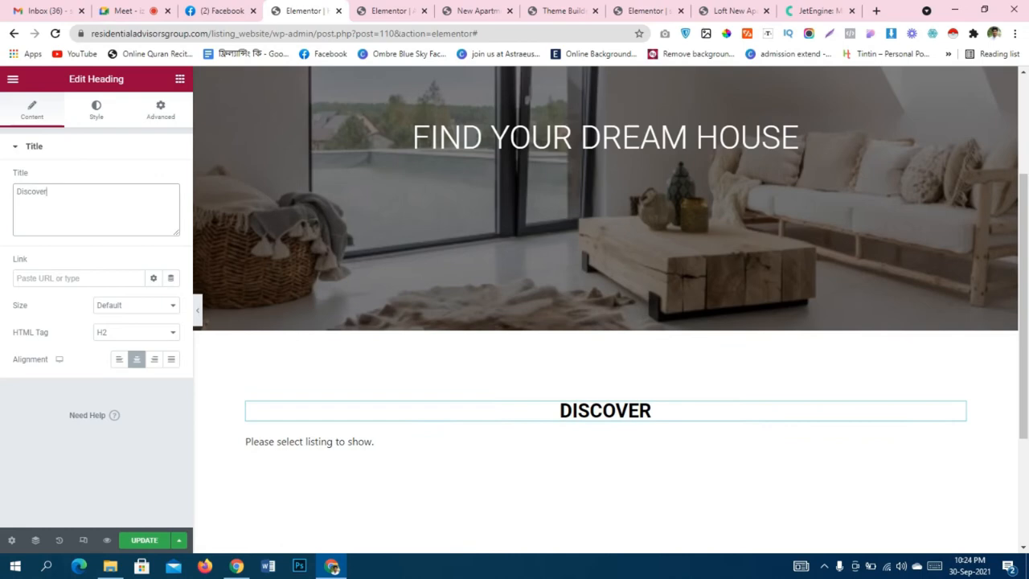
text( Your)
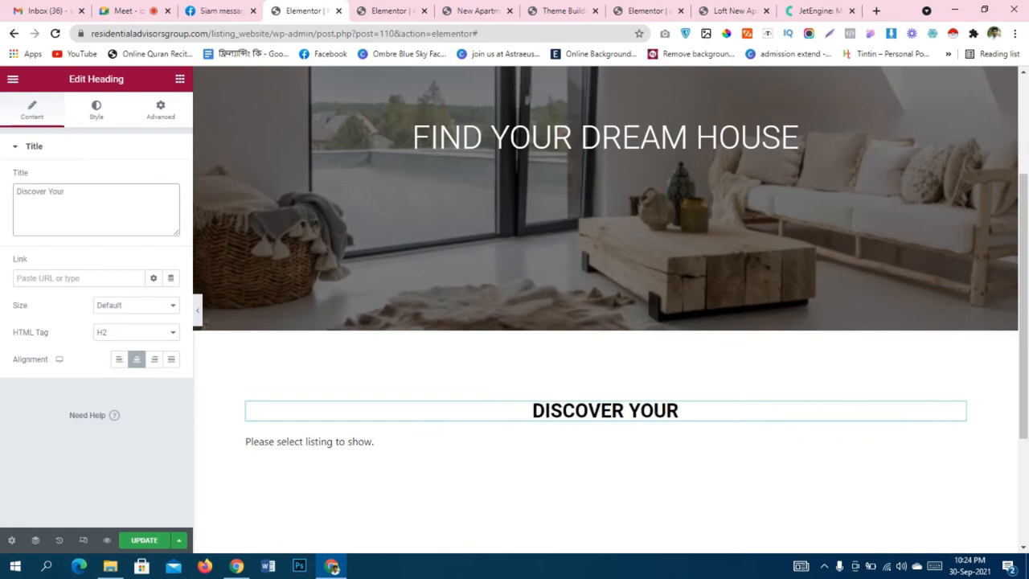
Complete the section heading as "Discover Your House" and add a centre-aligned text block with the placeholder text directly beneath it.
text( House)
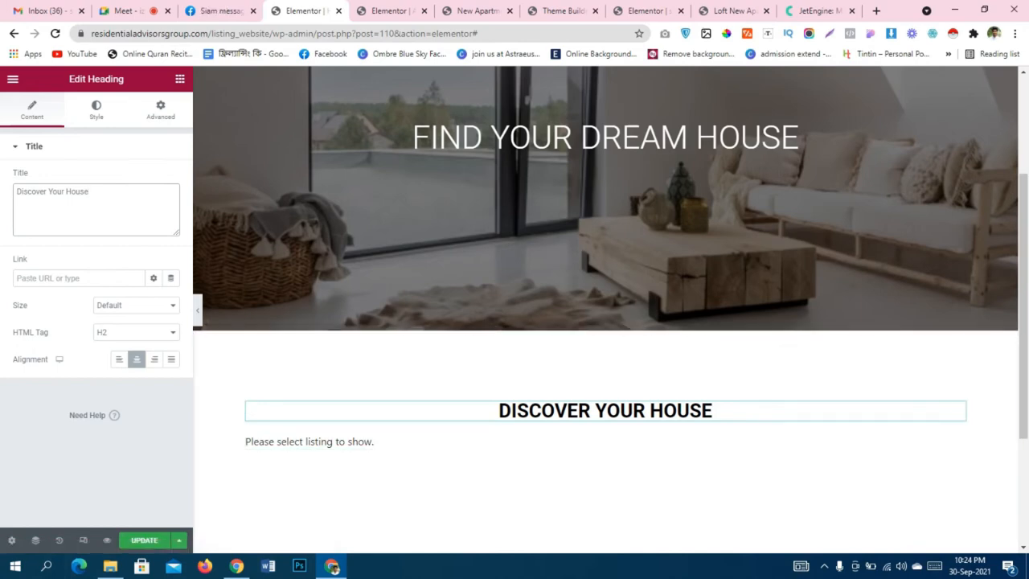
click(179, 79)
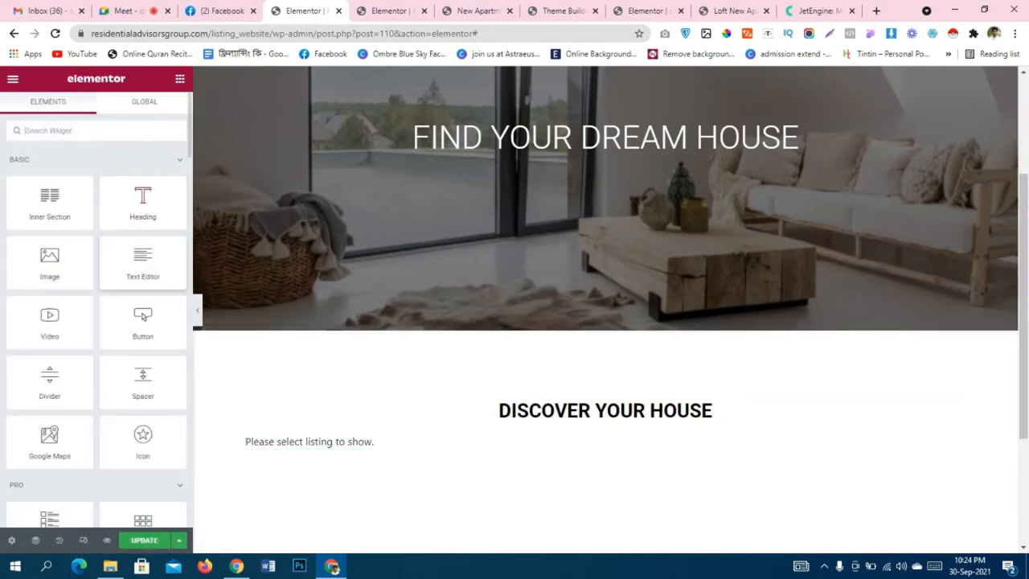
drag(143, 262, 595, 422)
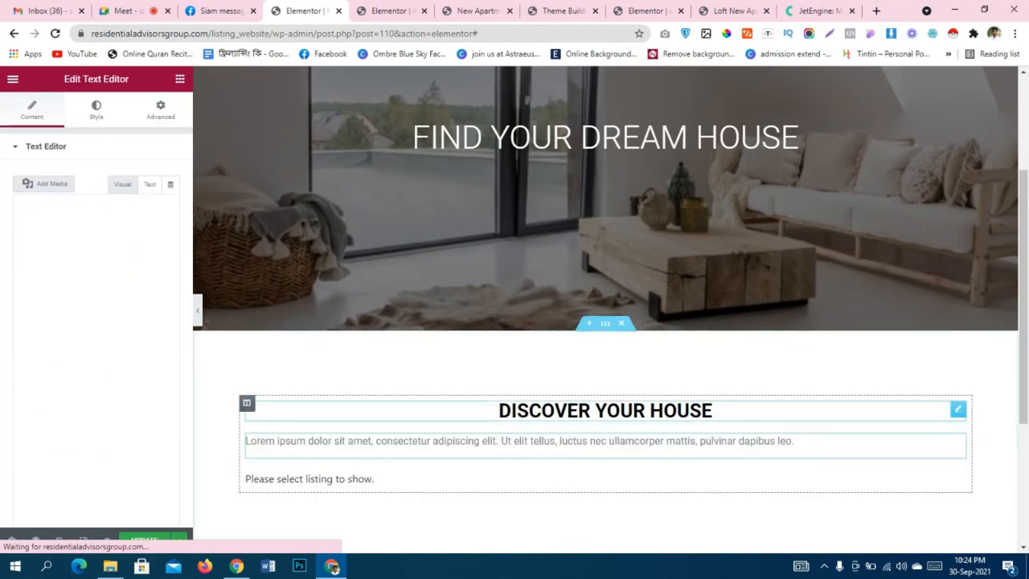
click(96, 110)
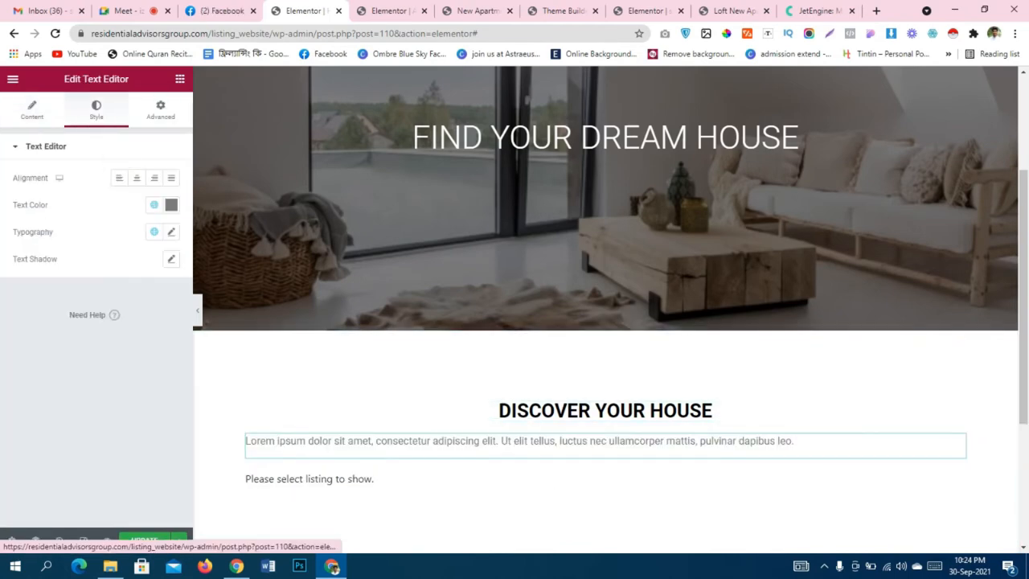
click(137, 178)
Set the listing grid under the text block to use Property Listing and update the page.
scroll(605, 308, down, 3)
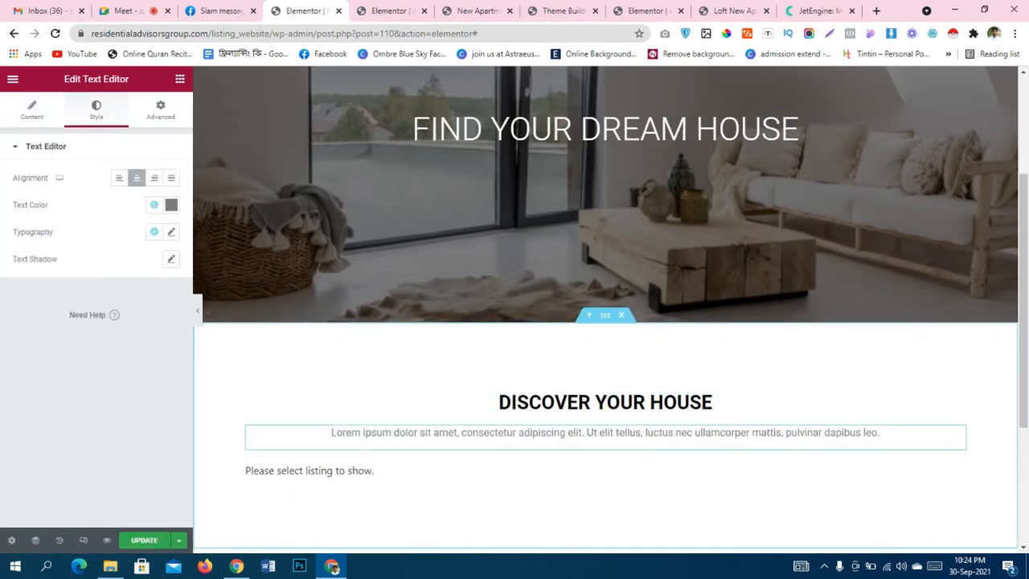
click(418, 252)
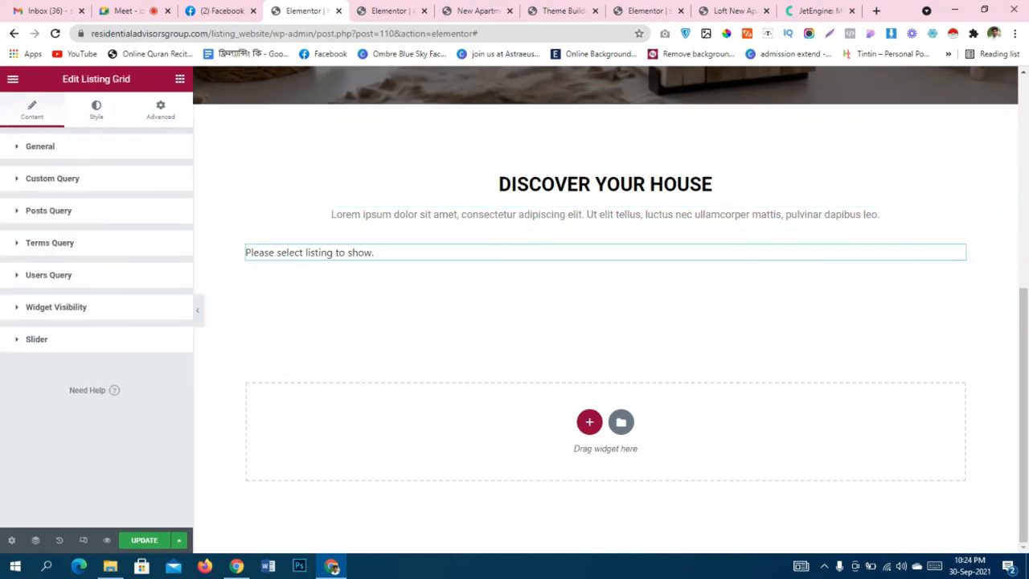
click(40, 147)
click(135, 178)
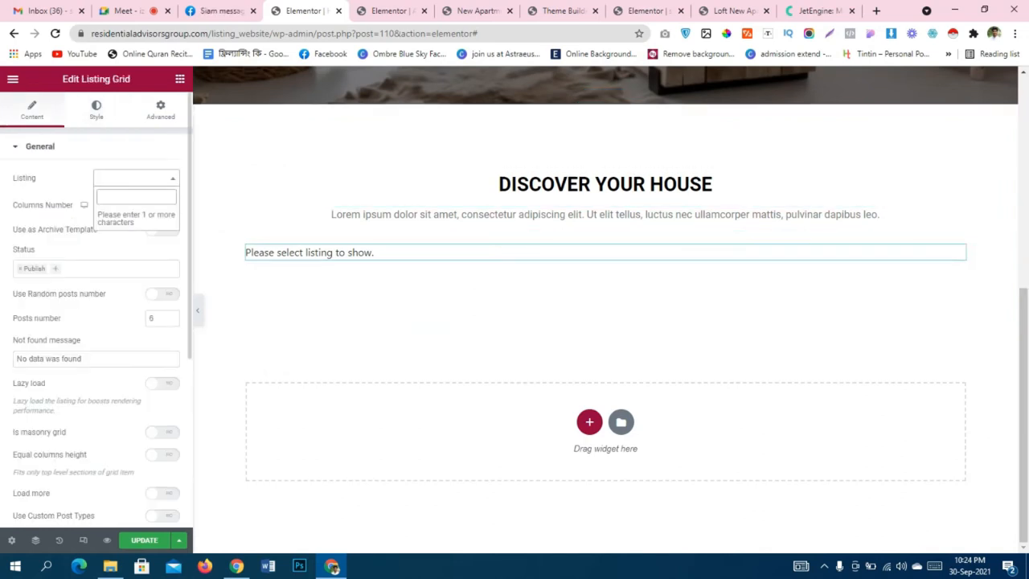
text(pr)
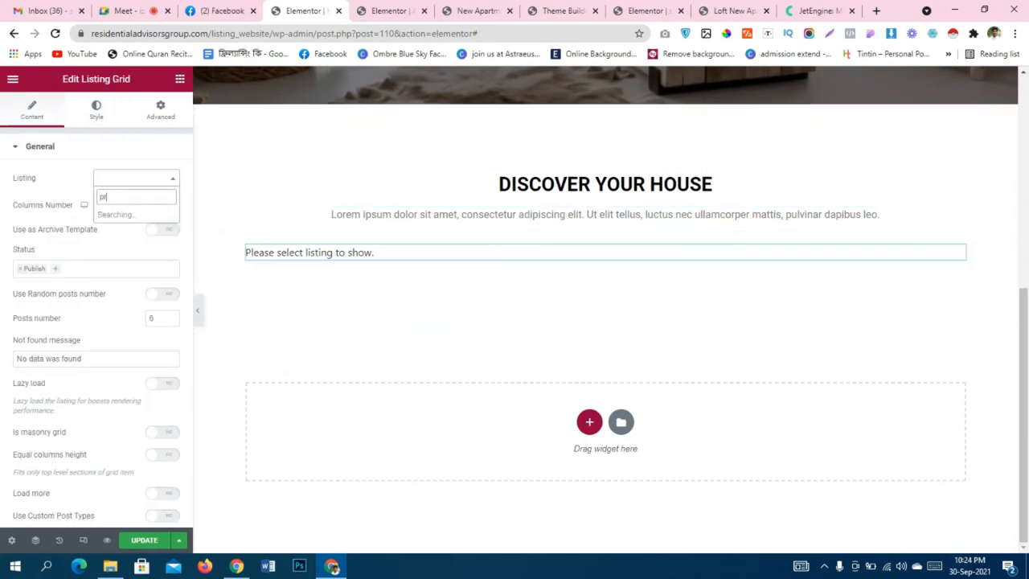
text(o)
key(Return)
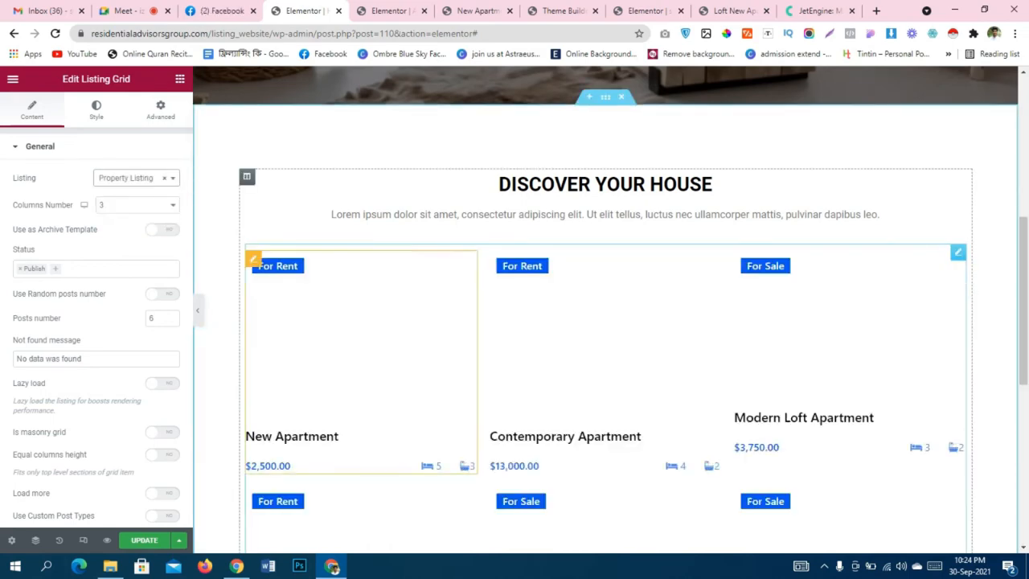
scroll(362, 346, down, 5)
scroll(361, 345, up, 5)
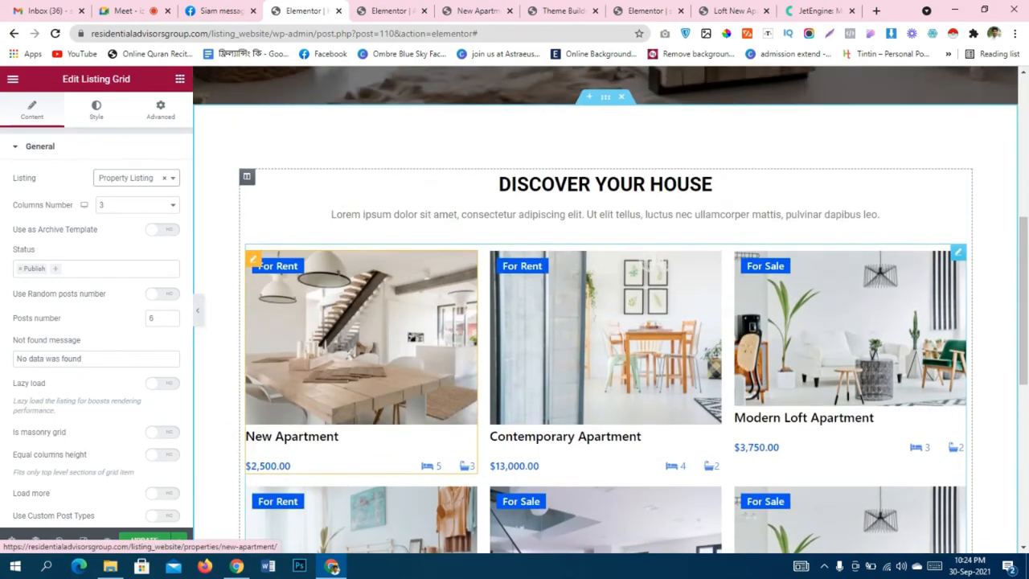
scroll(362, 346, down, 5)
click(145, 540)
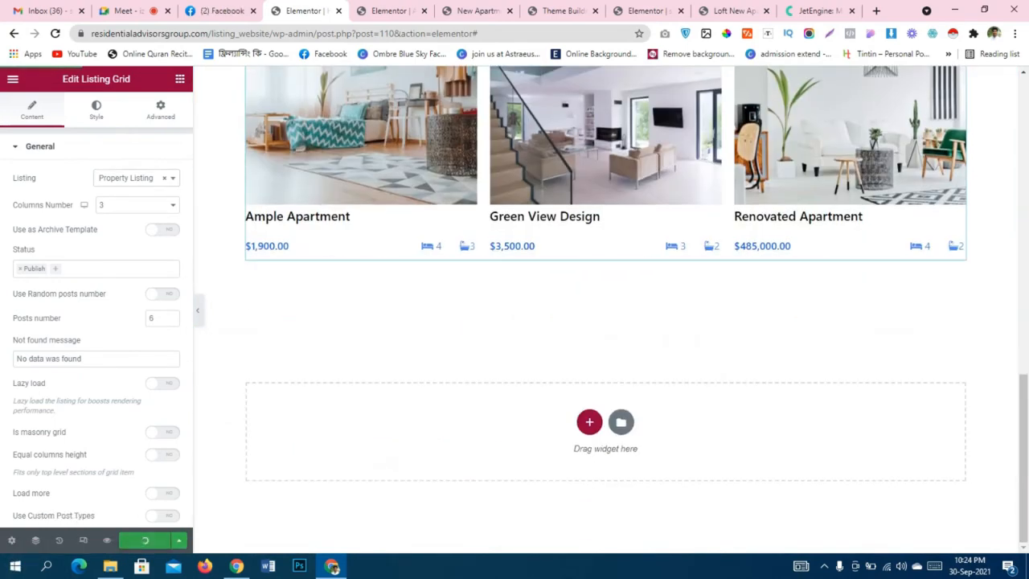
Open the site header for editing, align its navigation menu to the centre, and update the header.
scroll(362, 322, up, 5)
scroll(362, 322, up, 6)
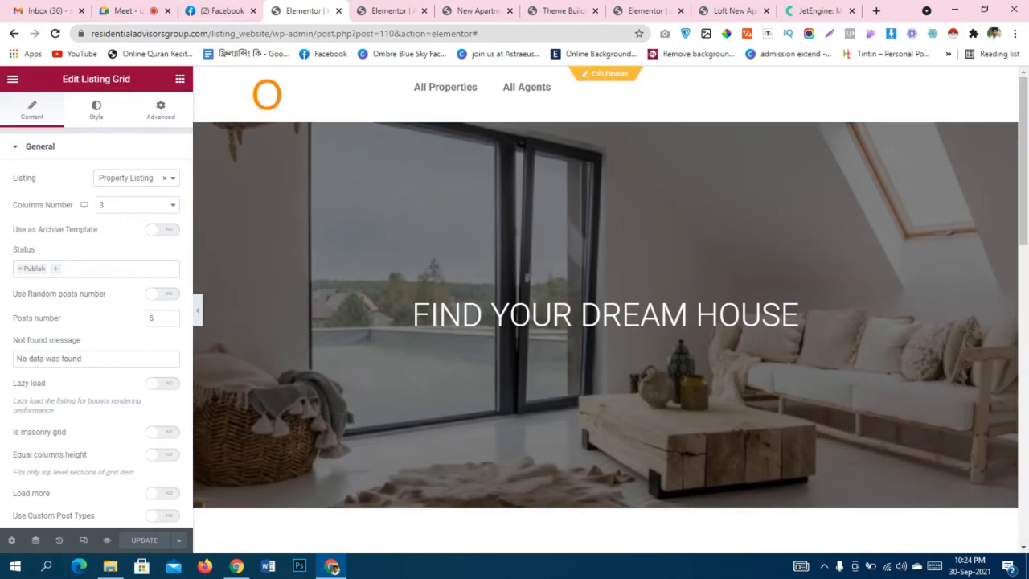
click(607, 74)
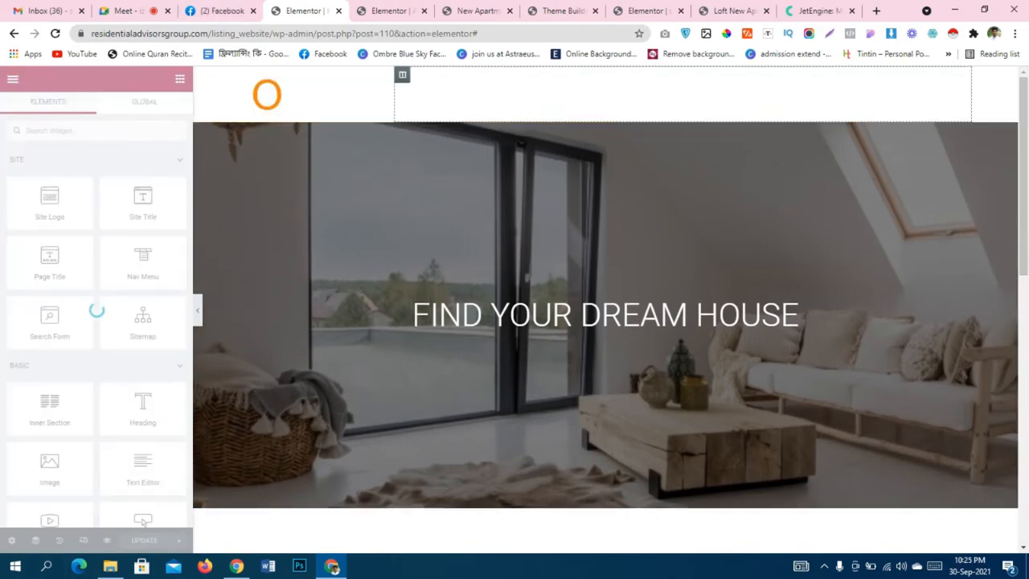
click(527, 87)
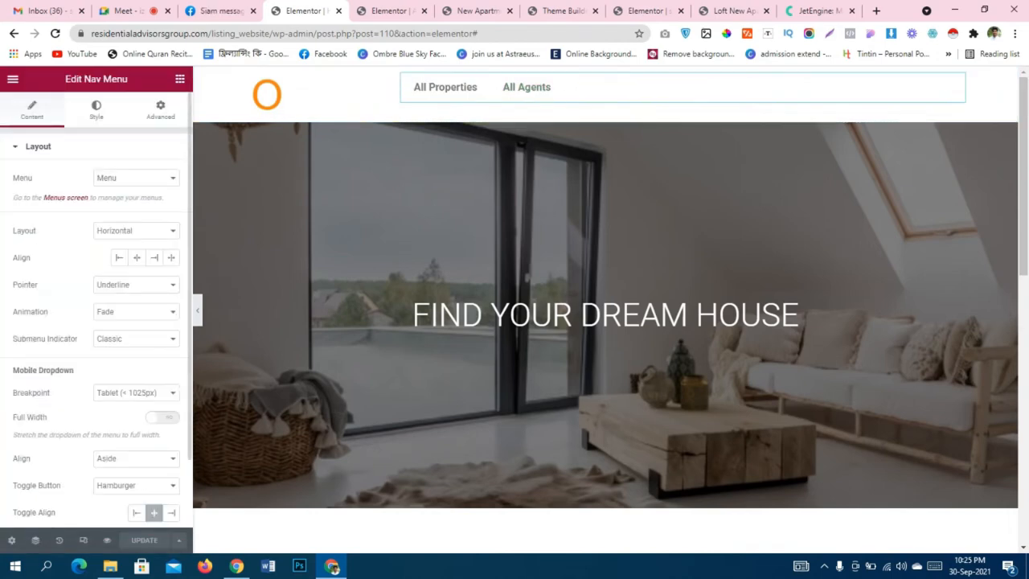
click(137, 257)
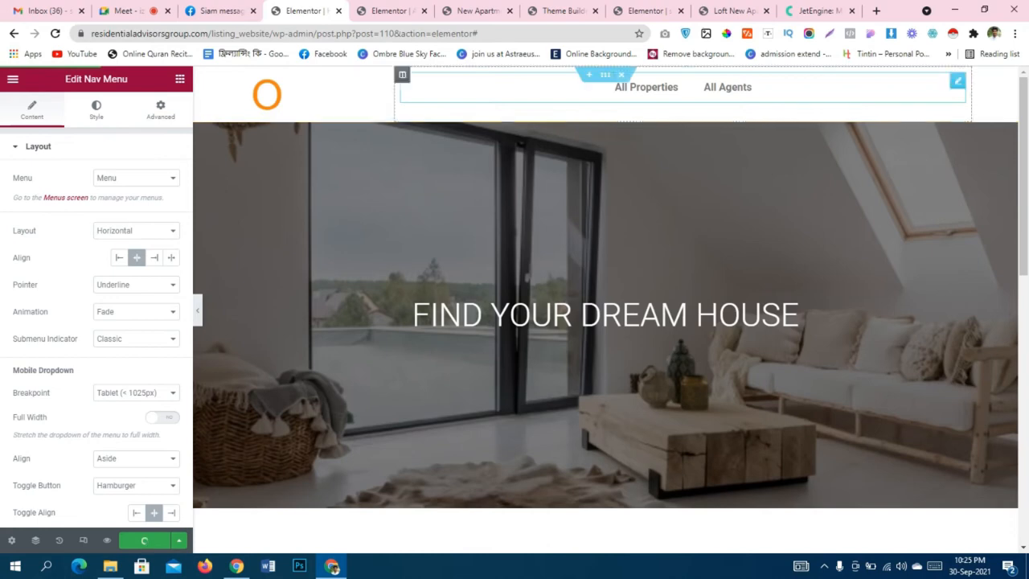
Set the header section's vertical alignment to Middle, keeping the default height, and update the header.
click(606, 75)
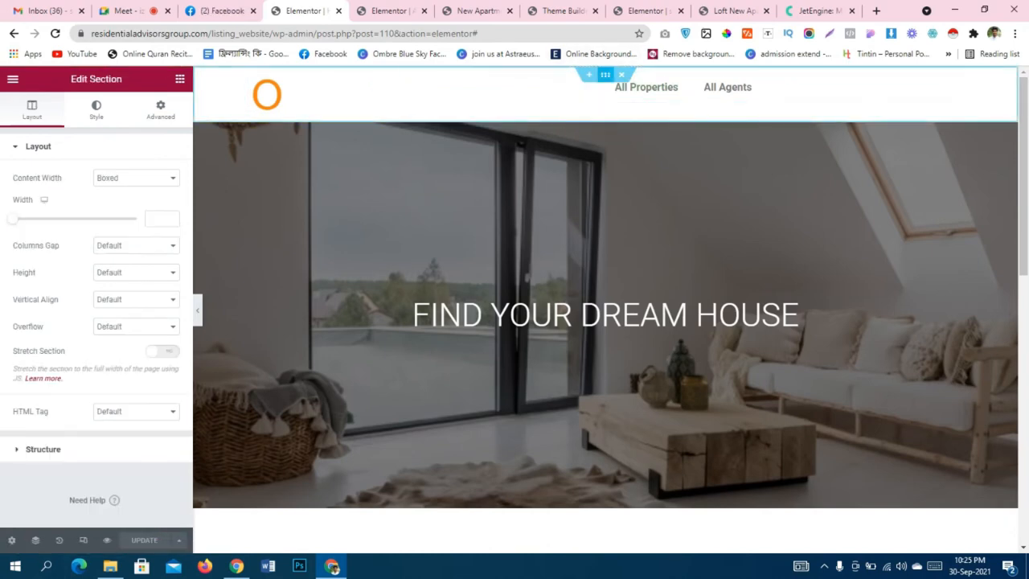
click(136, 273)
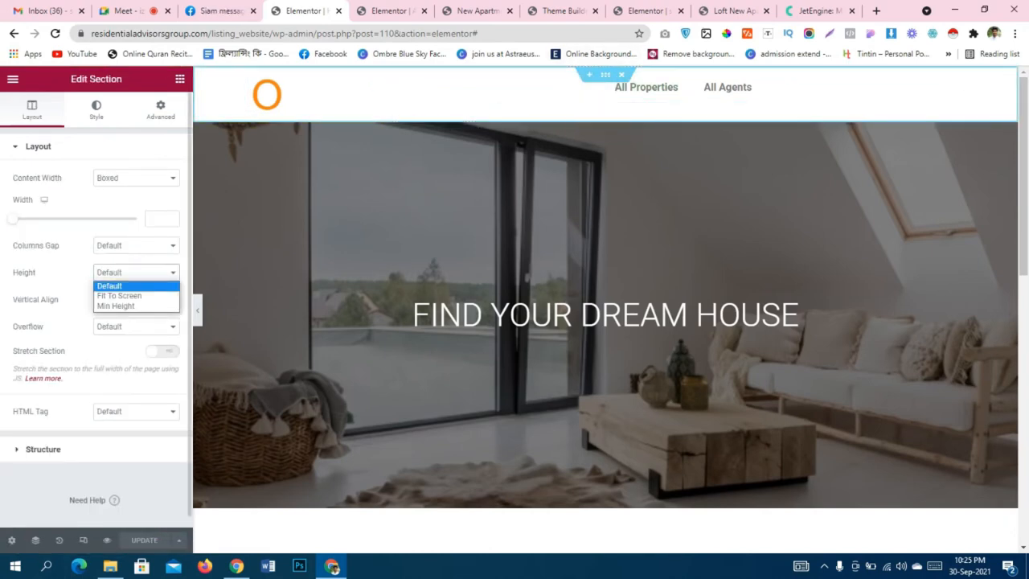
click(109, 285)
click(136, 299)
click(113, 333)
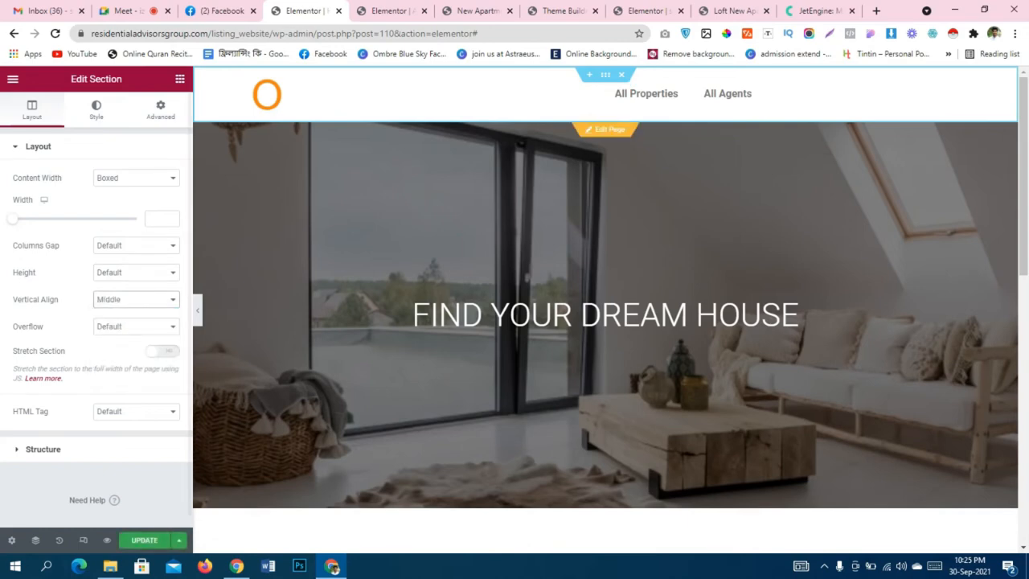
click(145, 540)
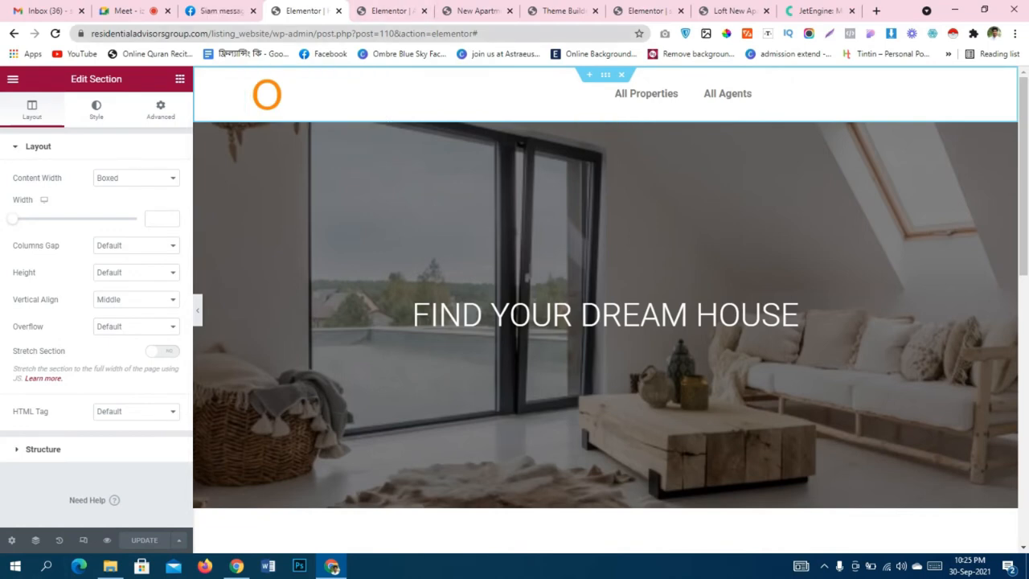
Leave the page editor for the WordPress admin dashboard and open the Reading settings.
drag(319, 34, 485, 34)
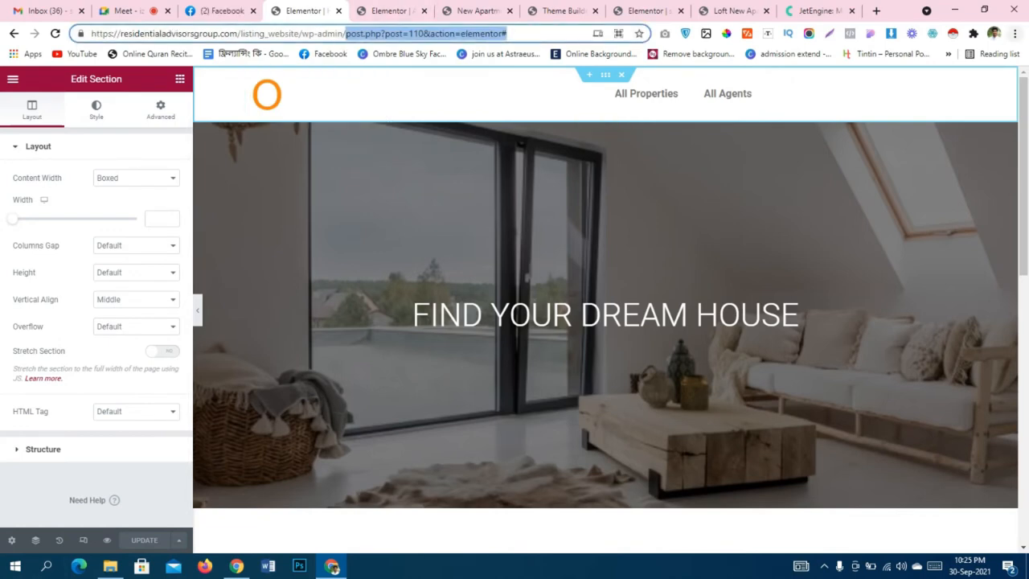
key(BackSpace)
key(Return)
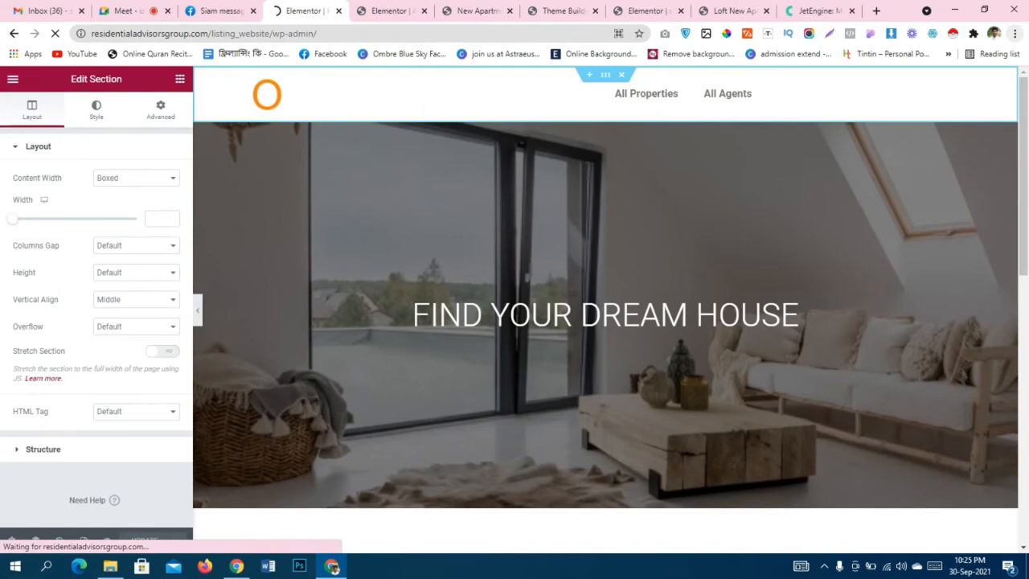
scroll(53, 483, down, 7)
scroll(53, 482, up, 2)
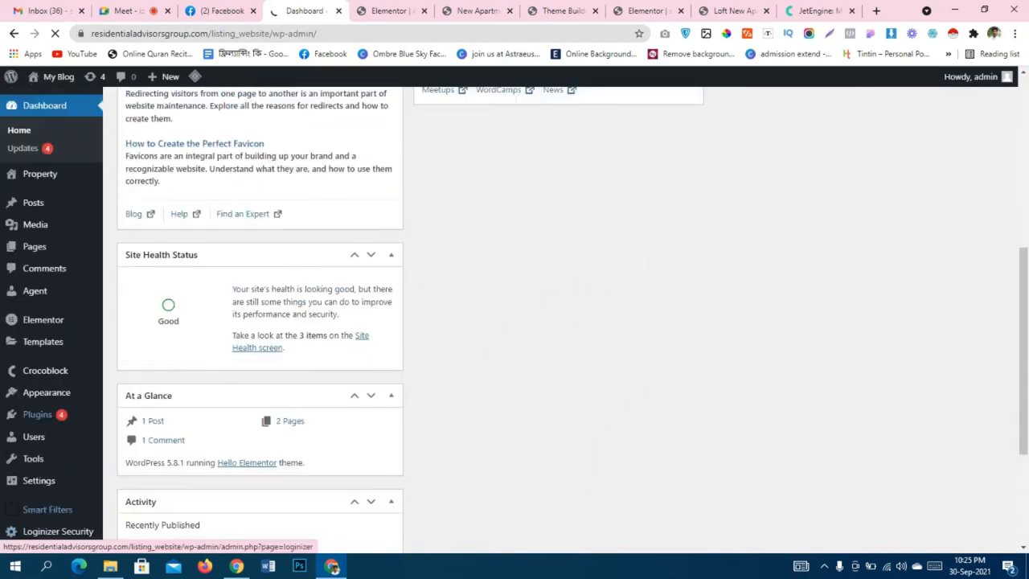
scroll(57, 531, down, 2)
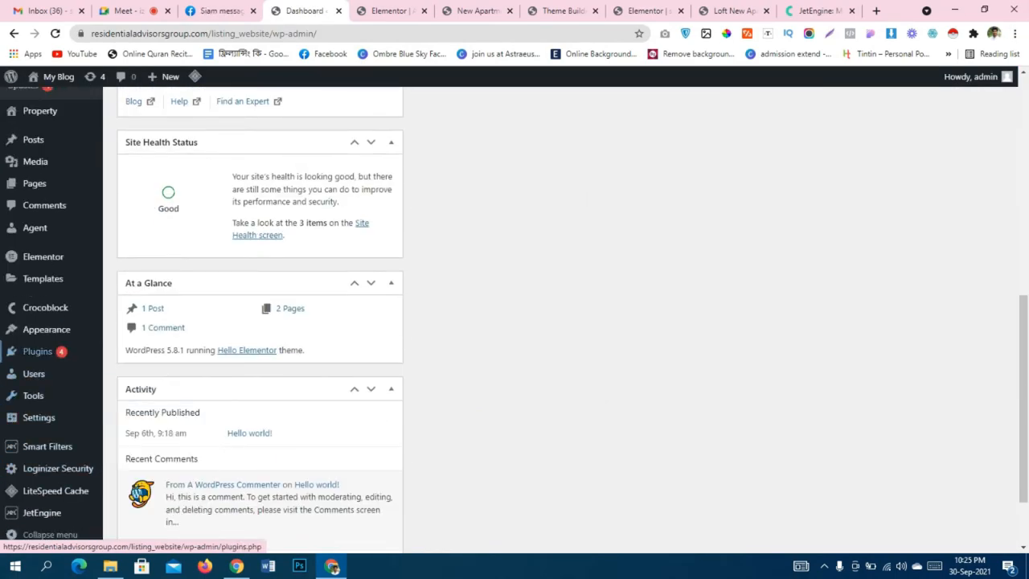
mouse_move(38, 417)
click(130, 425)
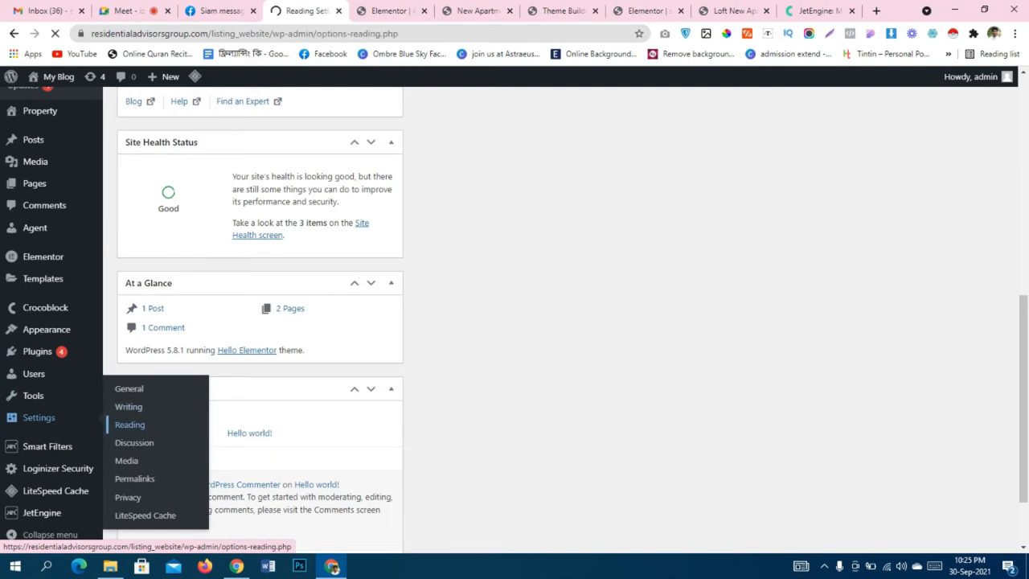
Make the site's homepage display a static page, choose Home as the homepage, and save the changes.
click(264, 164)
click(356, 196)
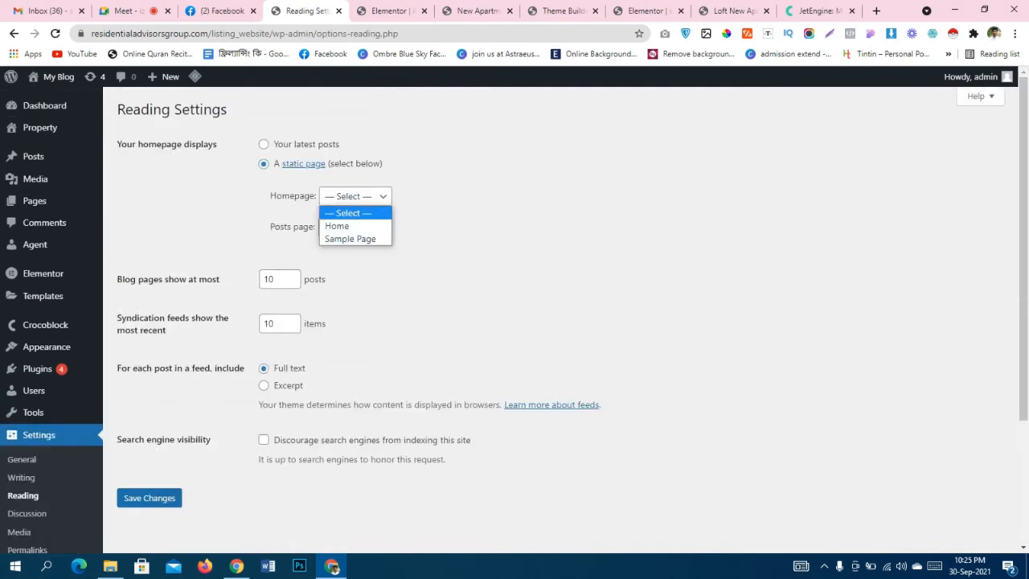
click(338, 226)
click(150, 497)
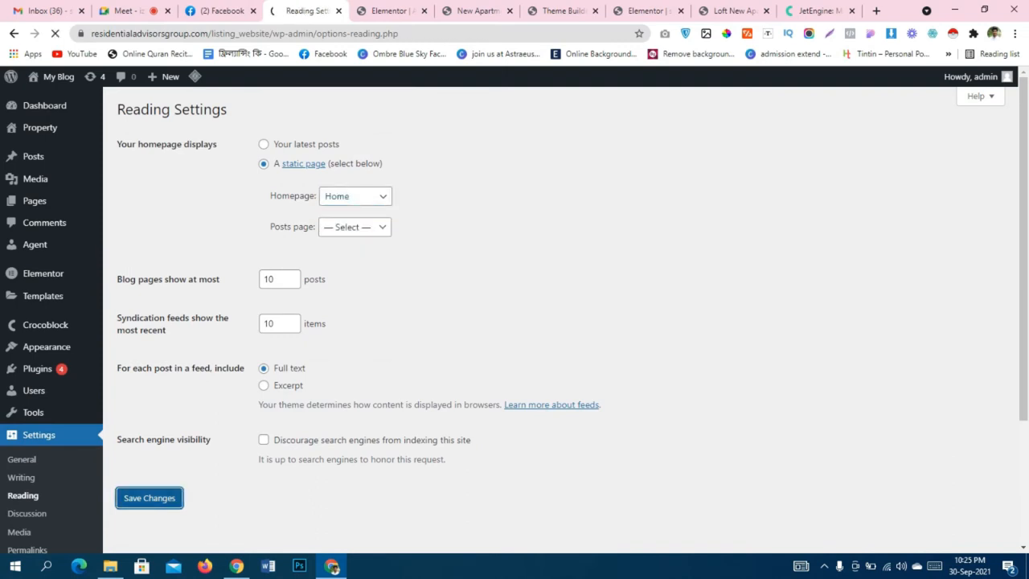
Visit the live site in a new tab and review the homepage's header, hero banner and property listing grid.
mouse_move(56, 76)
click(44, 99)
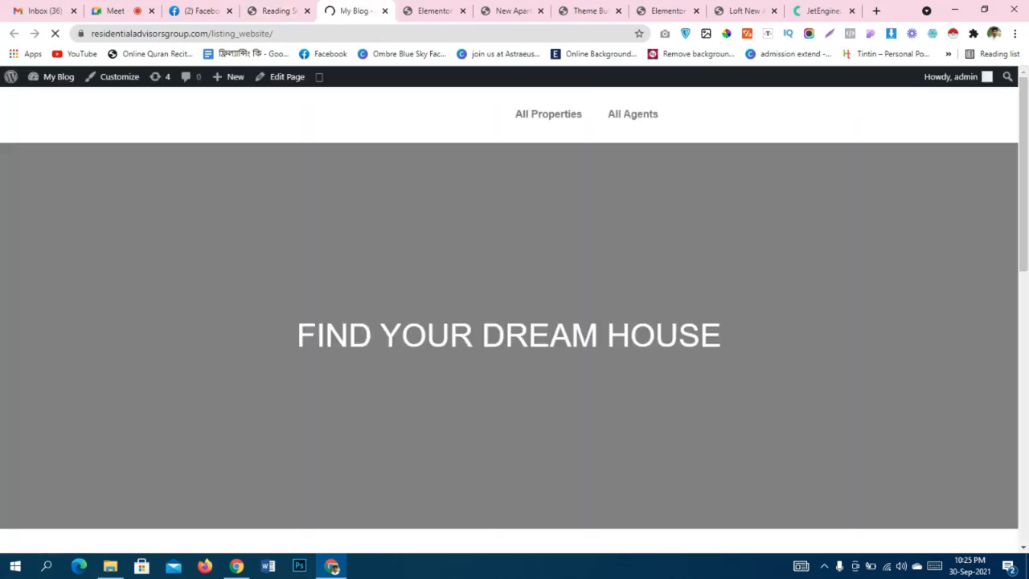
scroll(514, 322, down, 8)
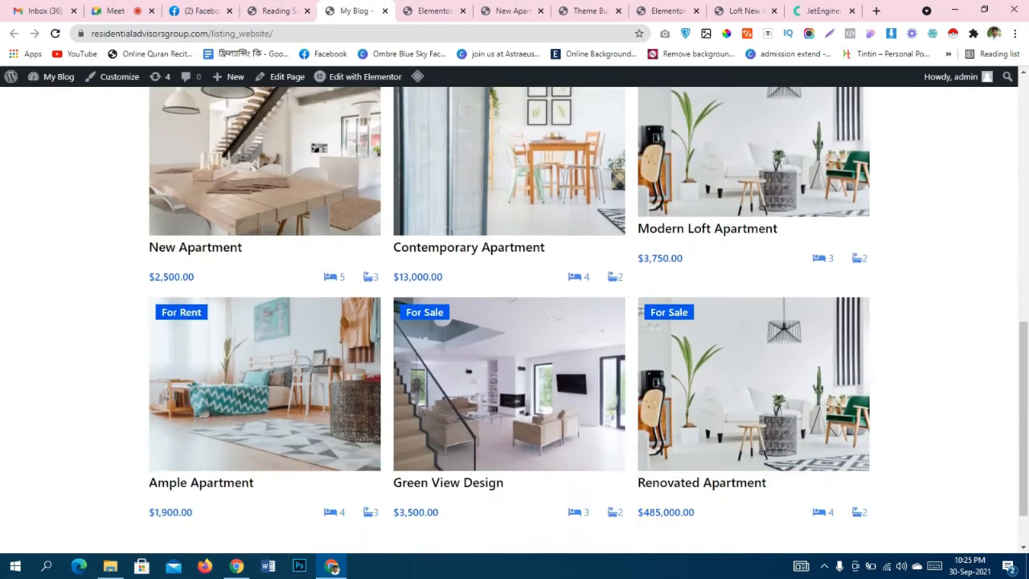
scroll(514, 322, up, 10)
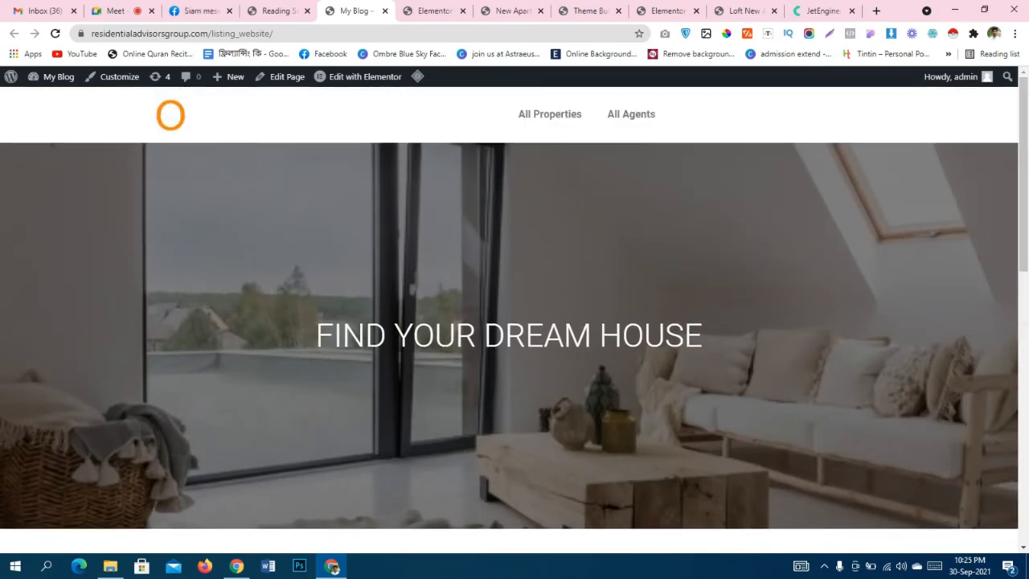
scroll(754, 337, down, 10)
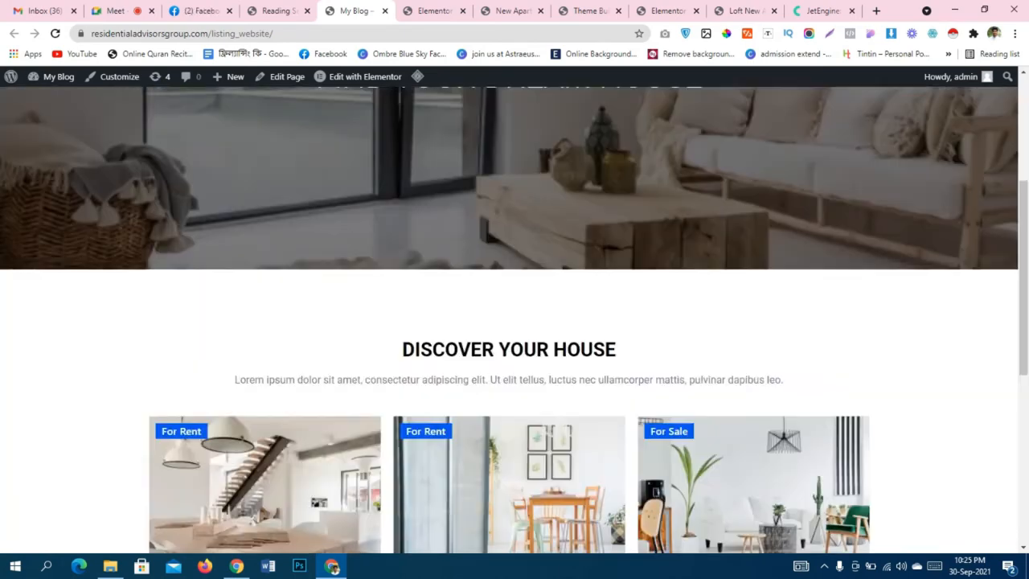
scroll(754, 337, up, 2)
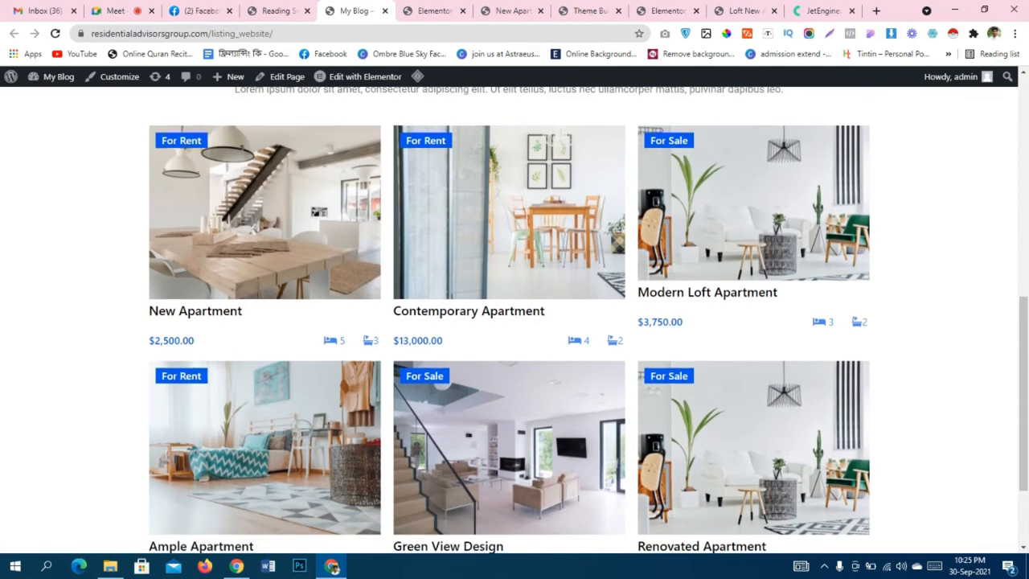
scroll(509, 310, down, 2)
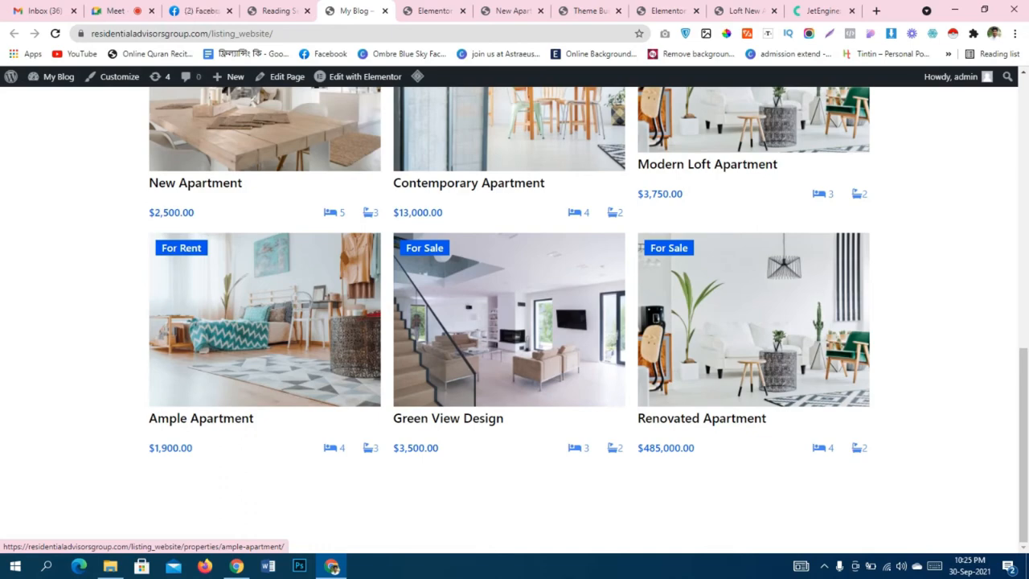
scroll(265, 322, up, 10)
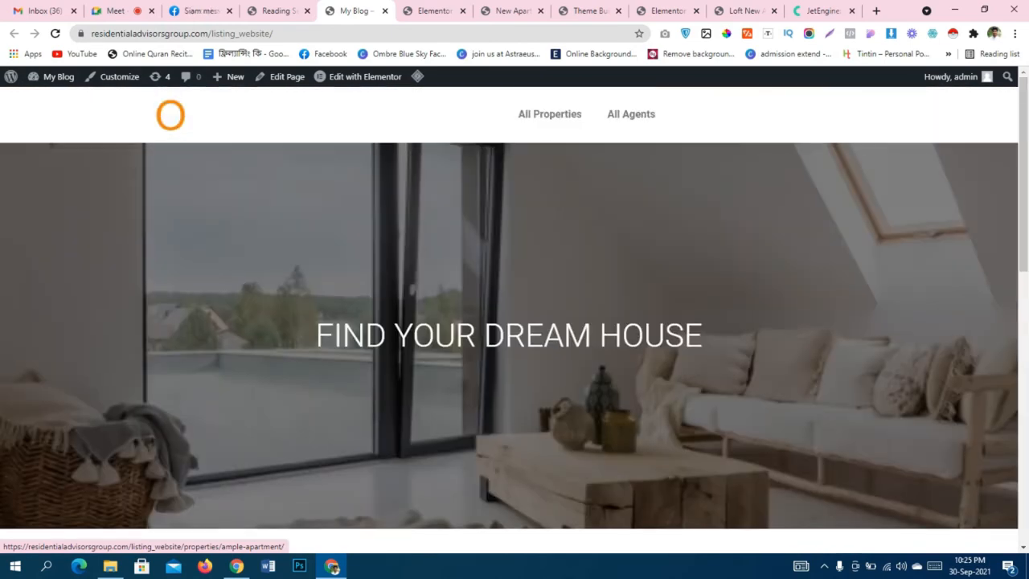
Switch to the already open Loft New Apartment property page and examine its single-property layout.
click(434, 11)
click(590, 10)
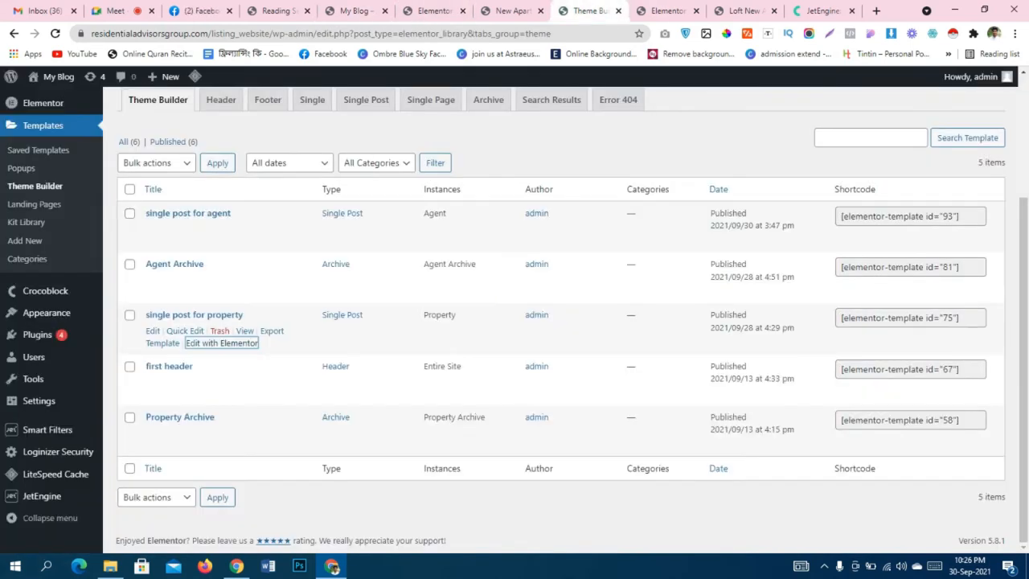
key(ctrl+Tab)
key(ctrl+Tab)
scroll(515, 322, down, 1)
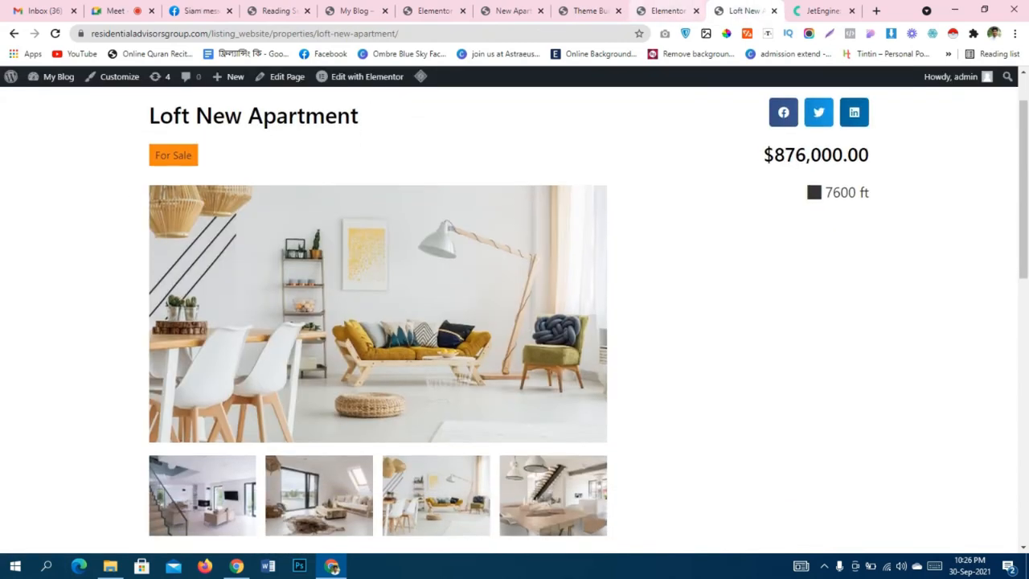
Switch to the single property template's editor and clear the dynamic background image from the inner section holding the main property photo.
key(ctrl+shift+Tab)
key(ctrl+shift+Tab)
key(ctrl+Tab)
scroll(475, 241, up, 6)
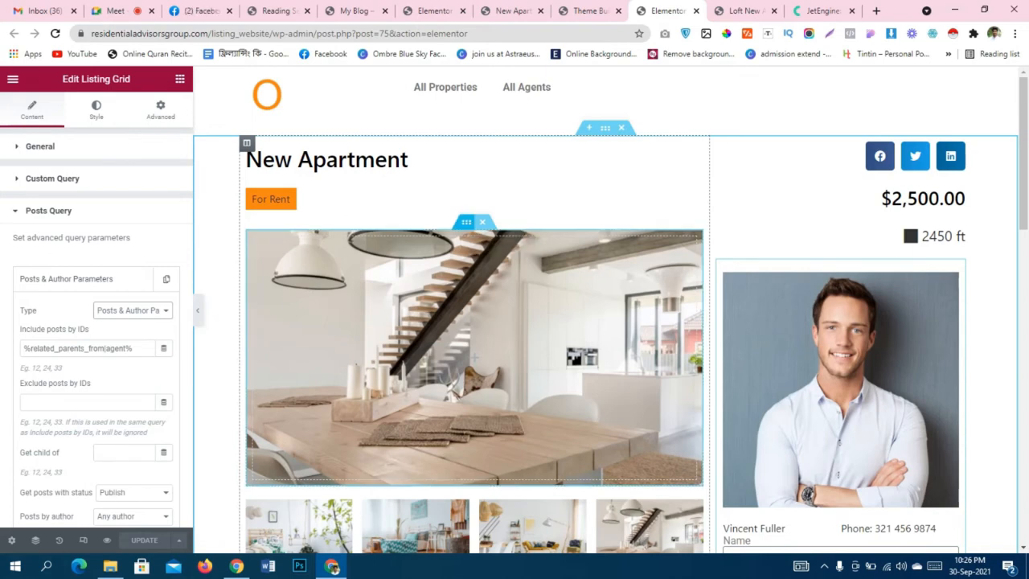
click(467, 222)
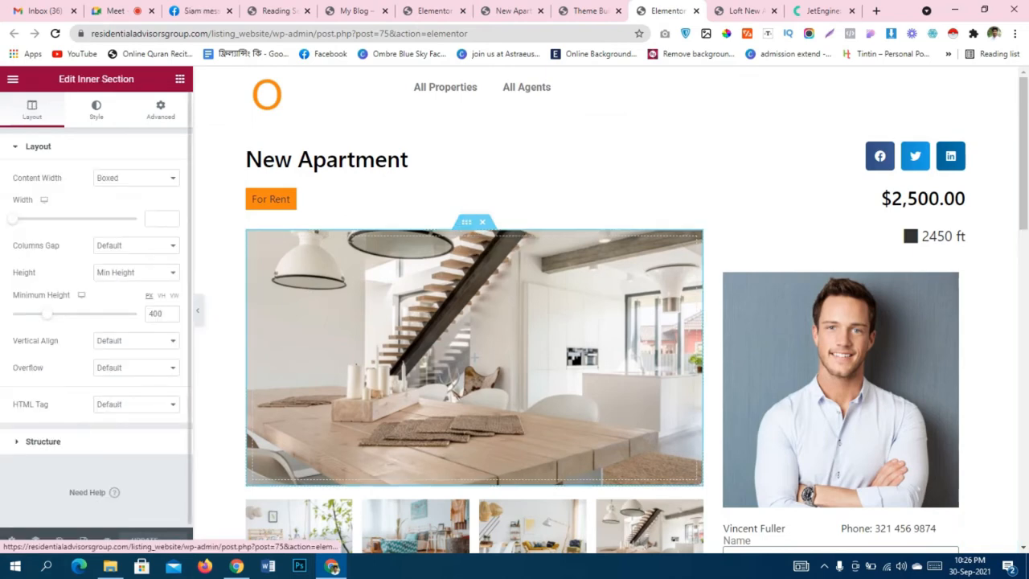
click(96, 110)
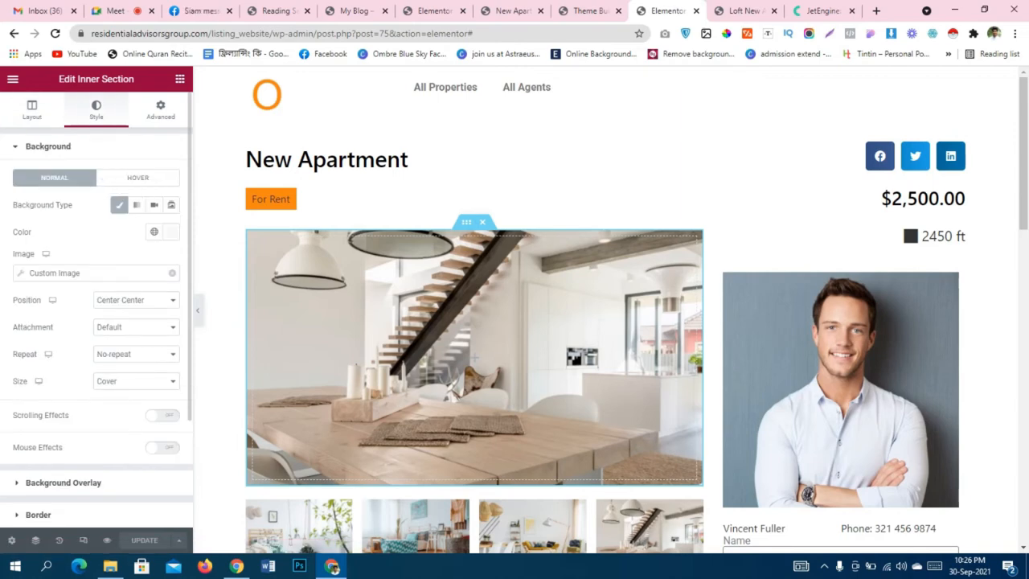
click(171, 273)
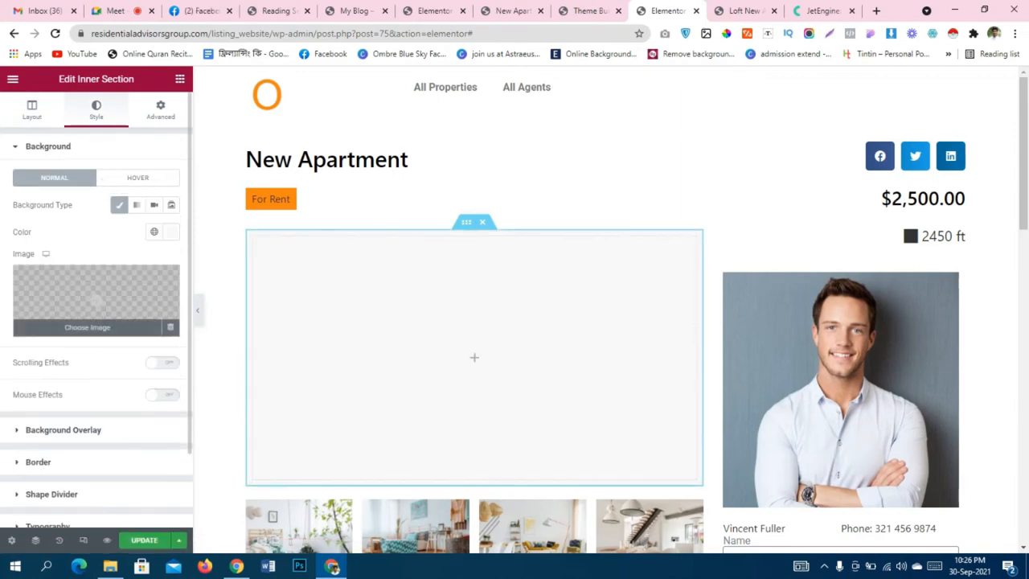
Give the inner section a dynamic JetEngine Custom Image background using the Post thumbnail field, and update the template.
click(171, 328)
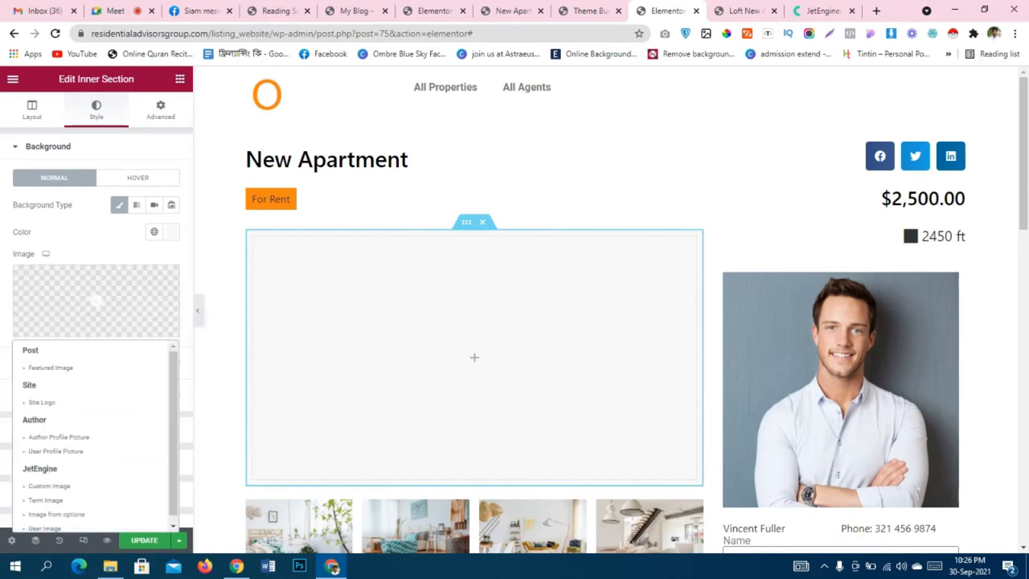
scroll(56, 443, down, 1)
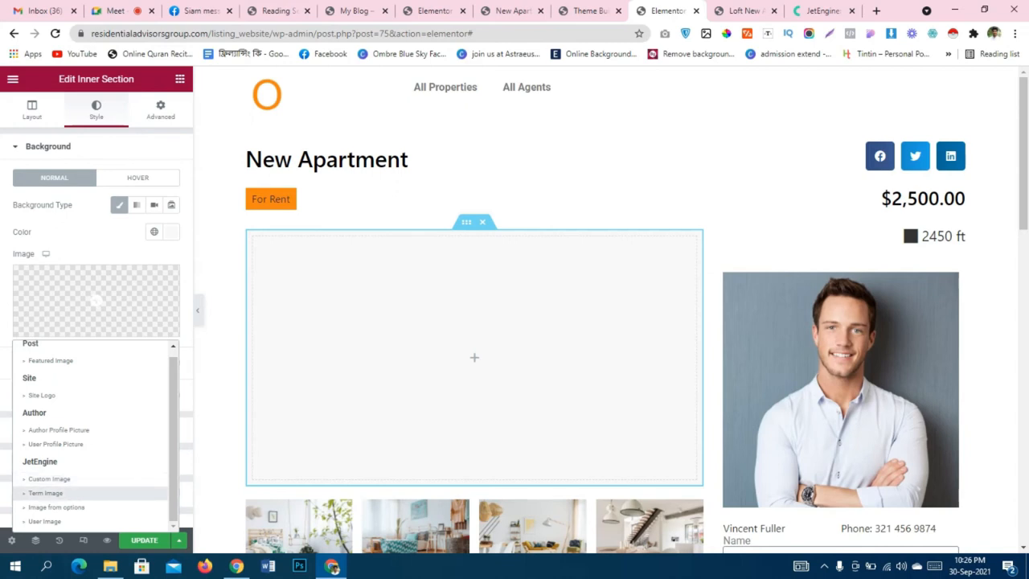
click(49, 478)
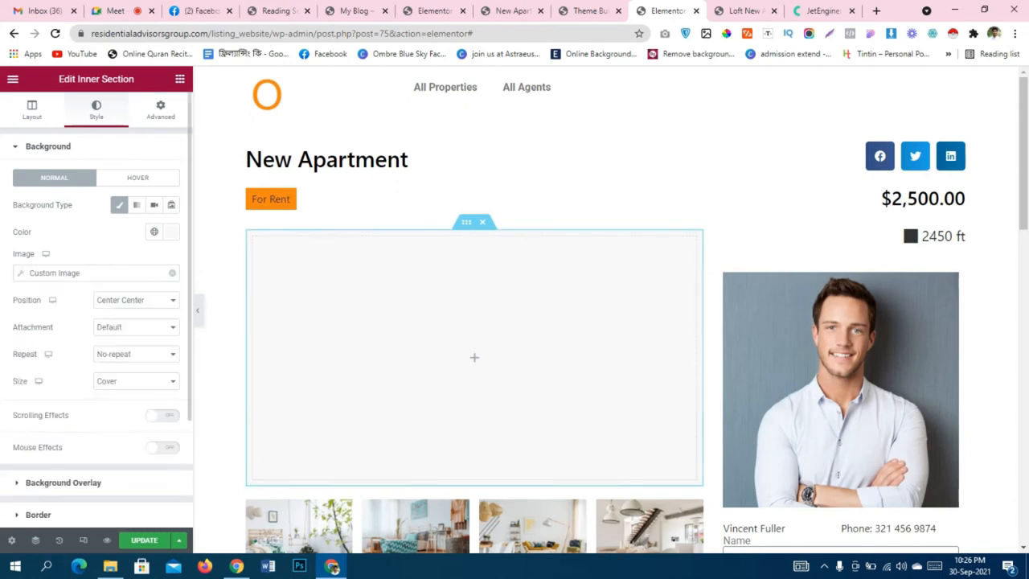
click(55, 273)
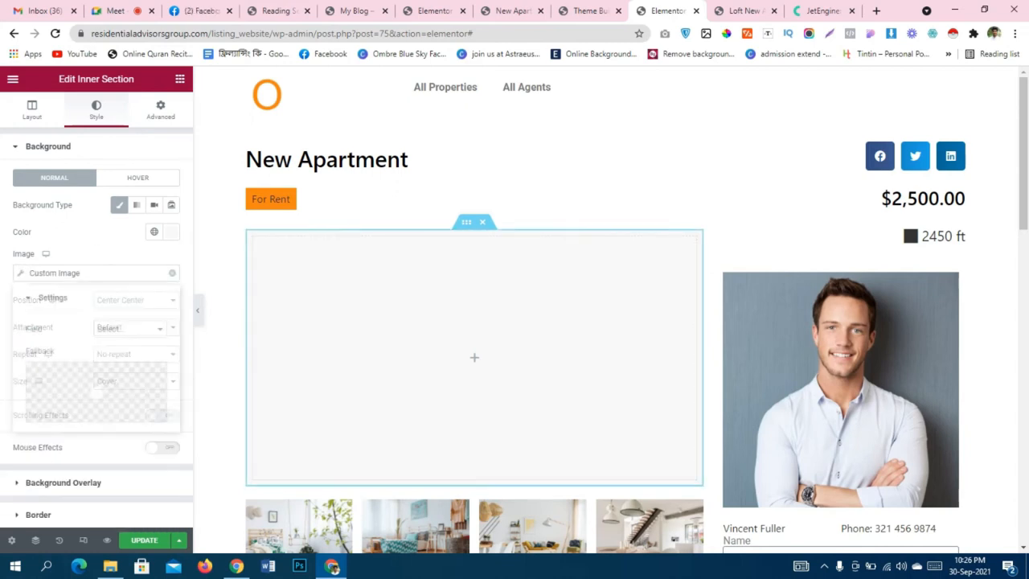
click(130, 329)
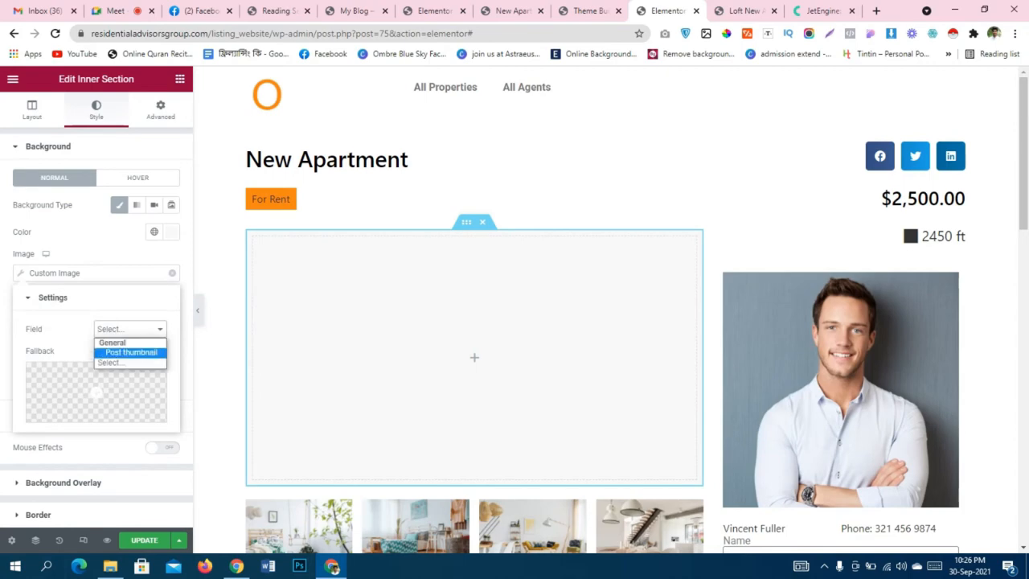
click(131, 352)
scroll(97, 362, down, 2)
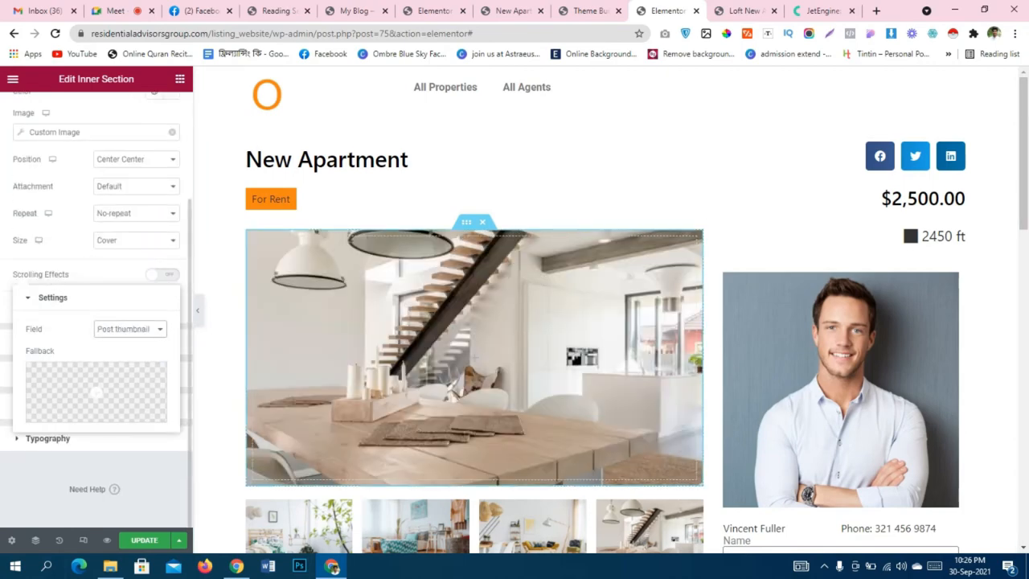
click(96, 470)
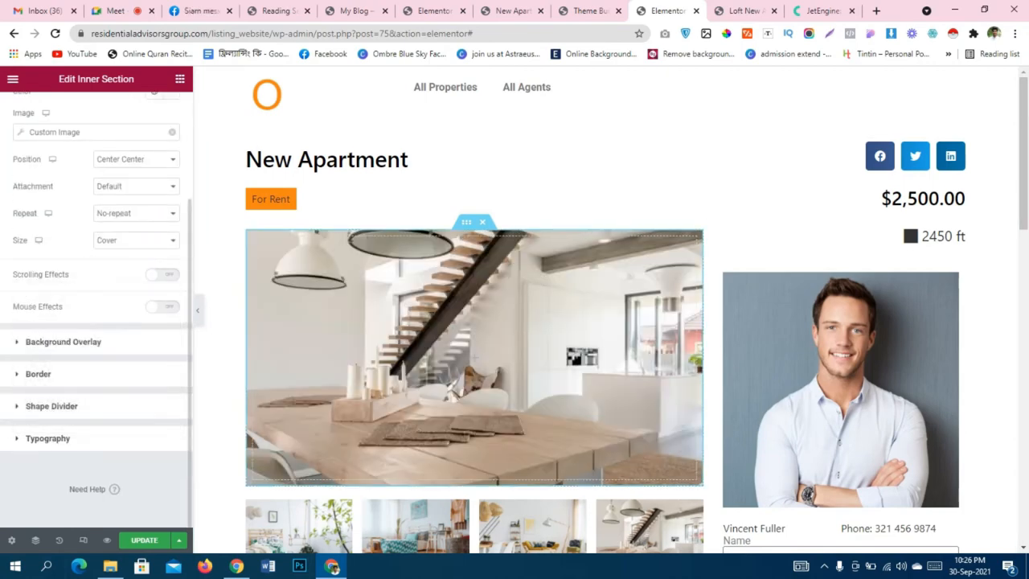
scroll(475, 358, down, 4)
scroll(475, 358, up, 4)
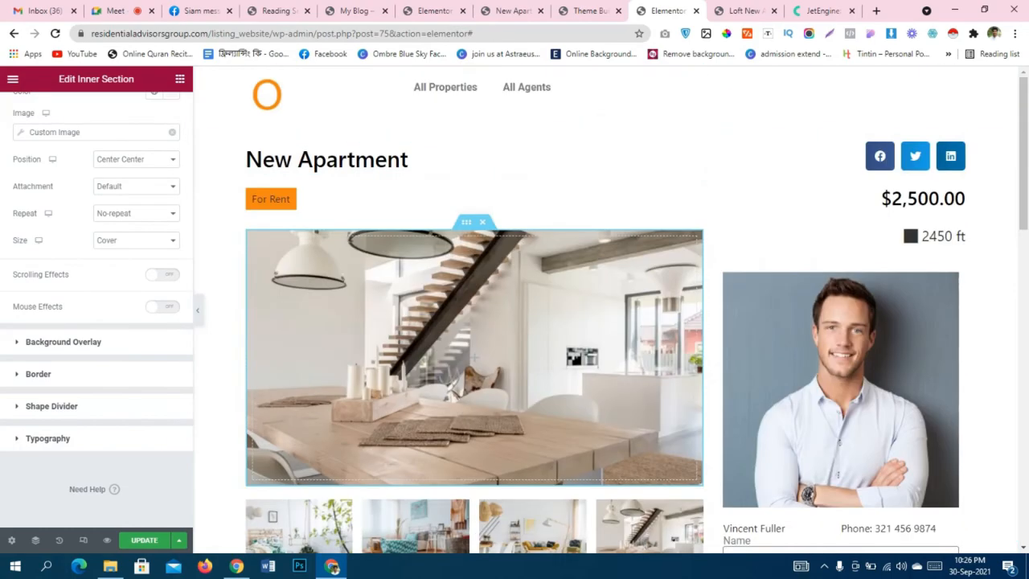
key(ctrl+s)
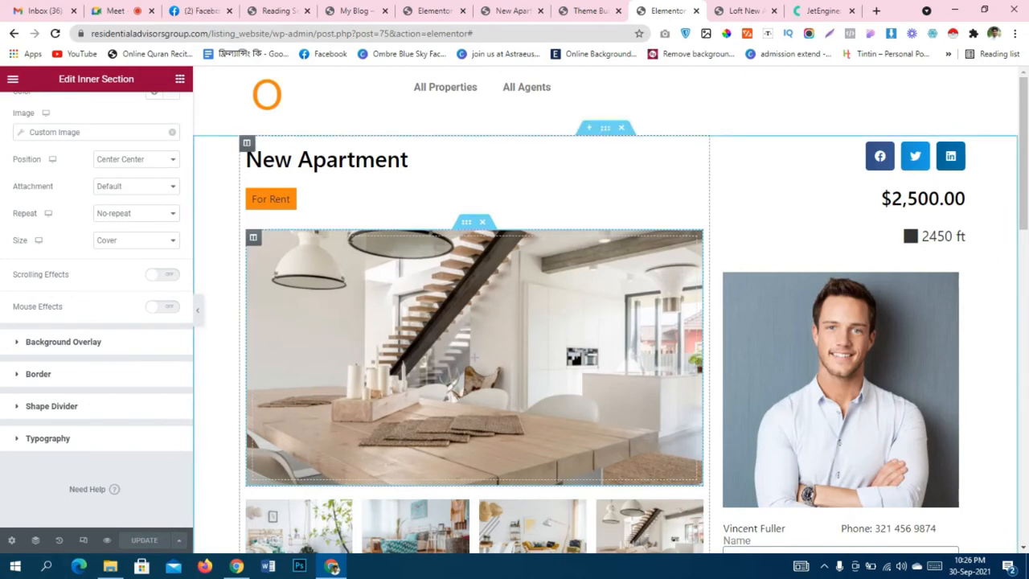
Examine the template's overview and description sections, the live New Apartment page, and the homepage's property listing grid.
scroll(475, 358, down, 5)
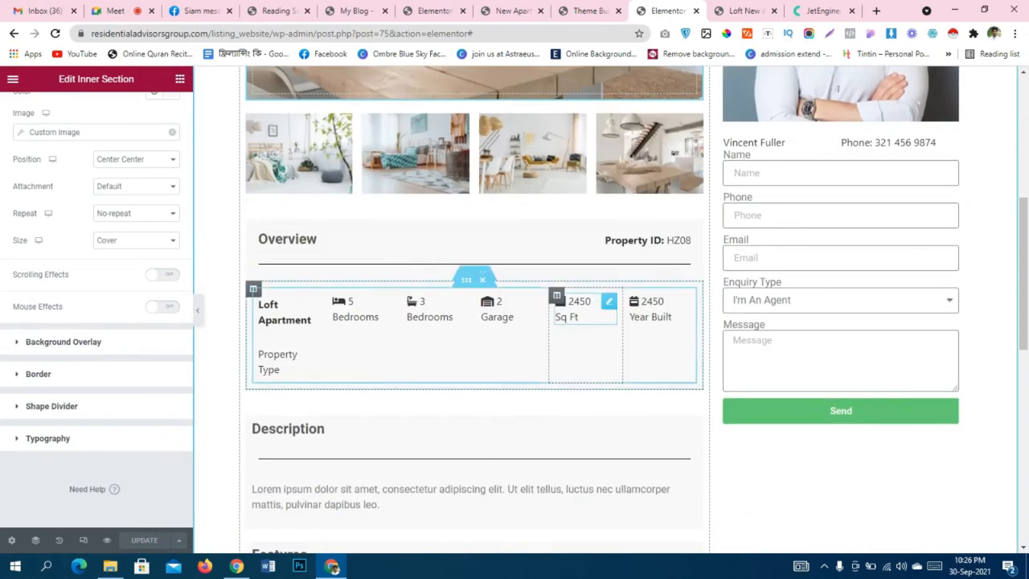
scroll(508, 346, down, 4)
click(591, 11)
click(513, 11)
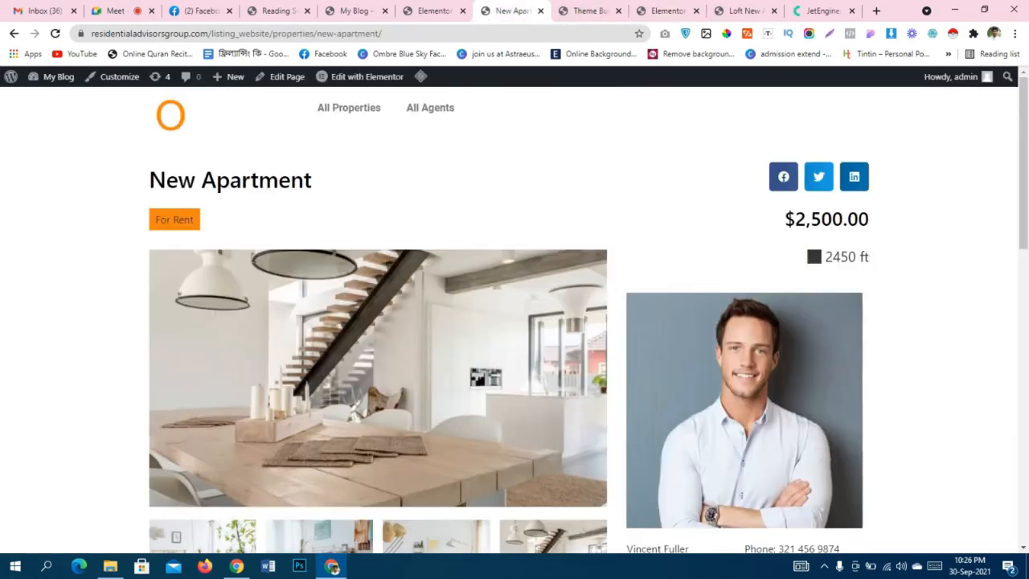
scroll(508, 322, down, 5)
click(435, 11)
click(356, 11)
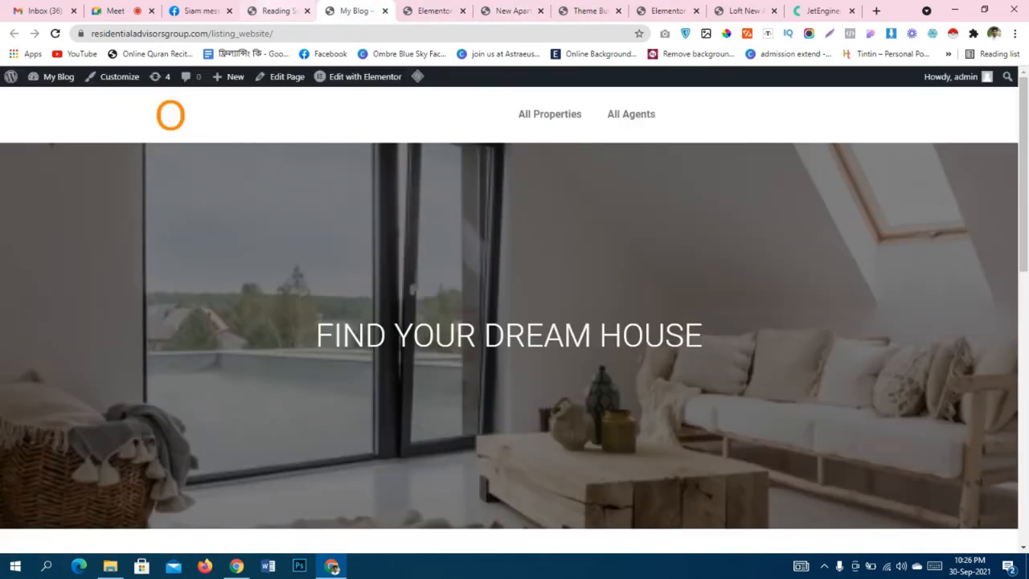
scroll(508, 321, down, 5)
scroll(508, 321, down, 3)
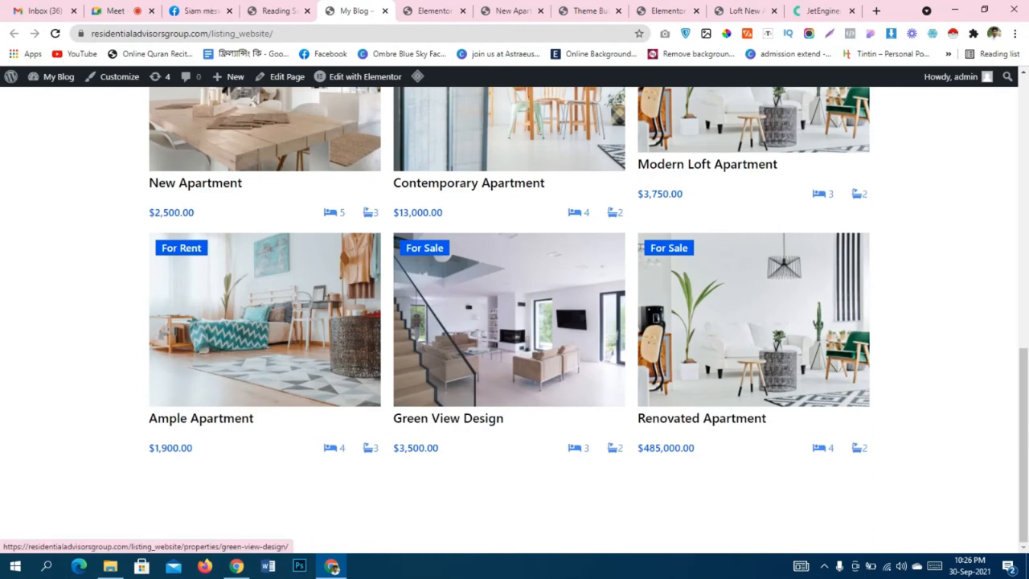
scroll(509, 515, up, 3)
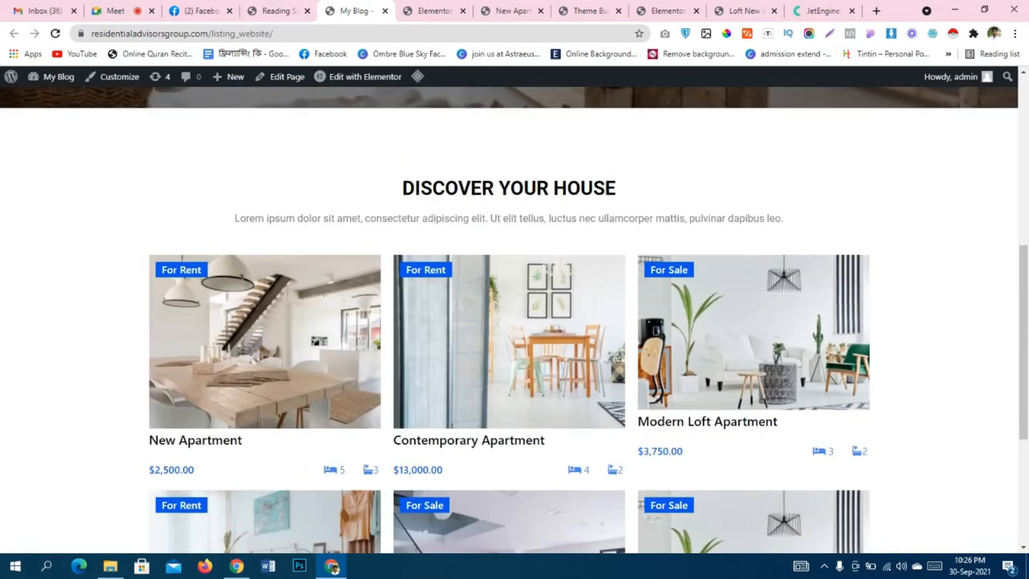
Switch to the JetEngine macros guide tab and search the web there for "font awesome 4".
click(824, 11)
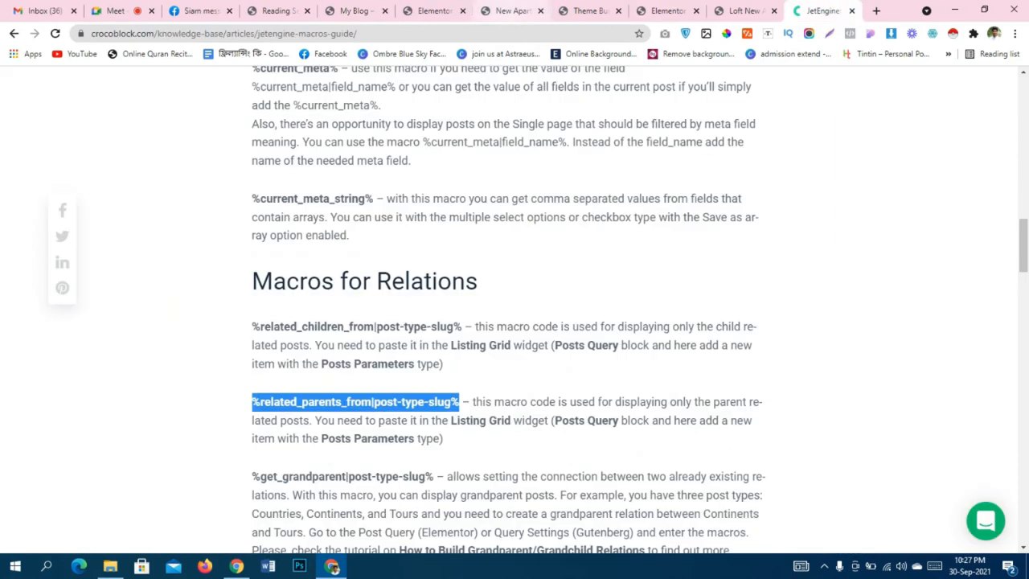
click(386, 33)
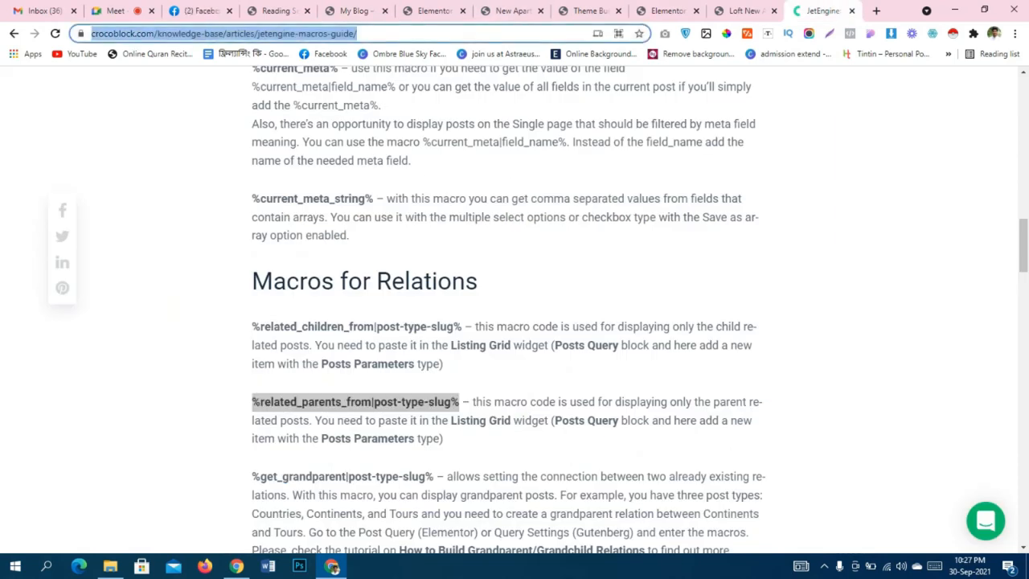
text(for)
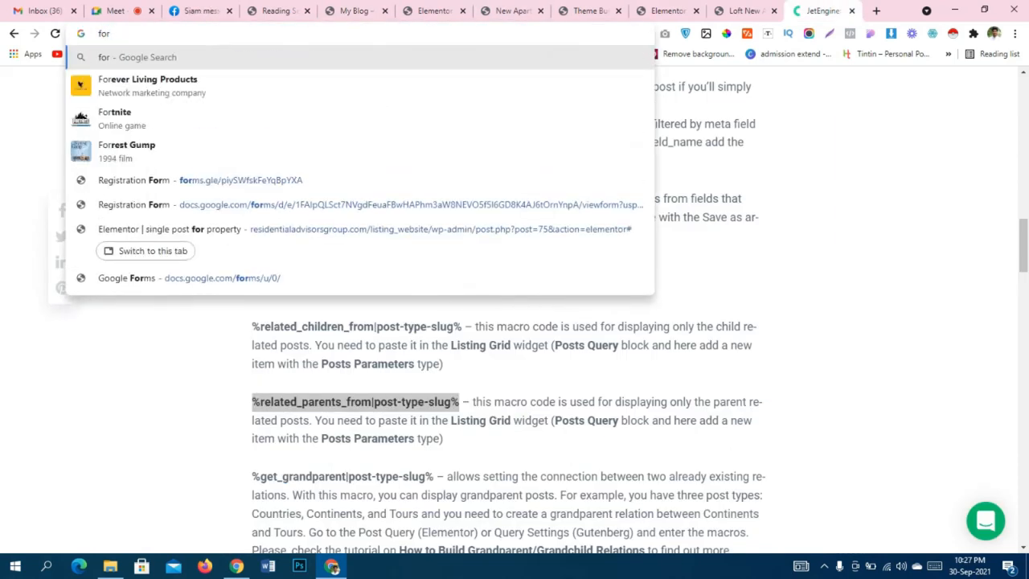
text(nt awes)
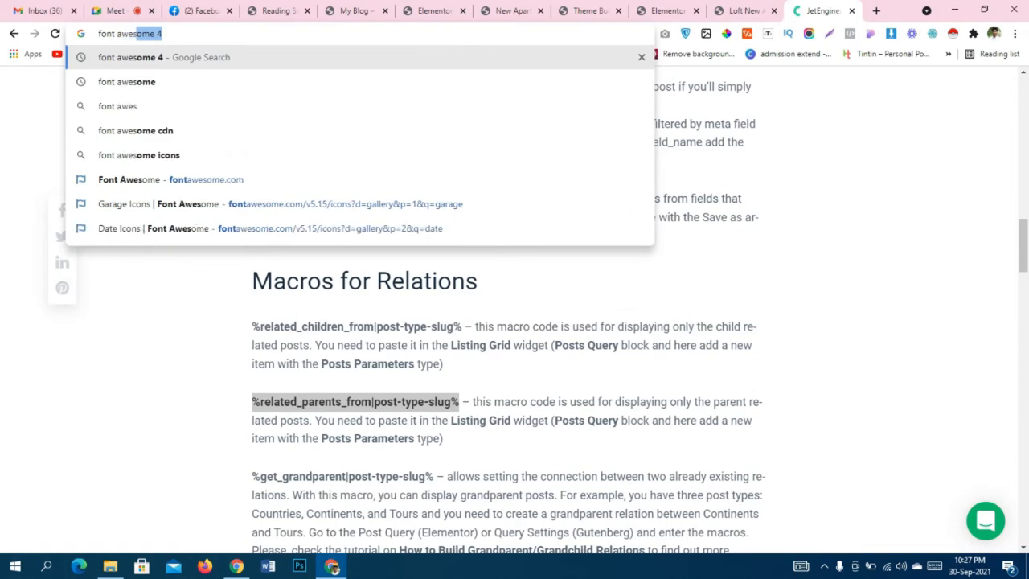
key(Return)
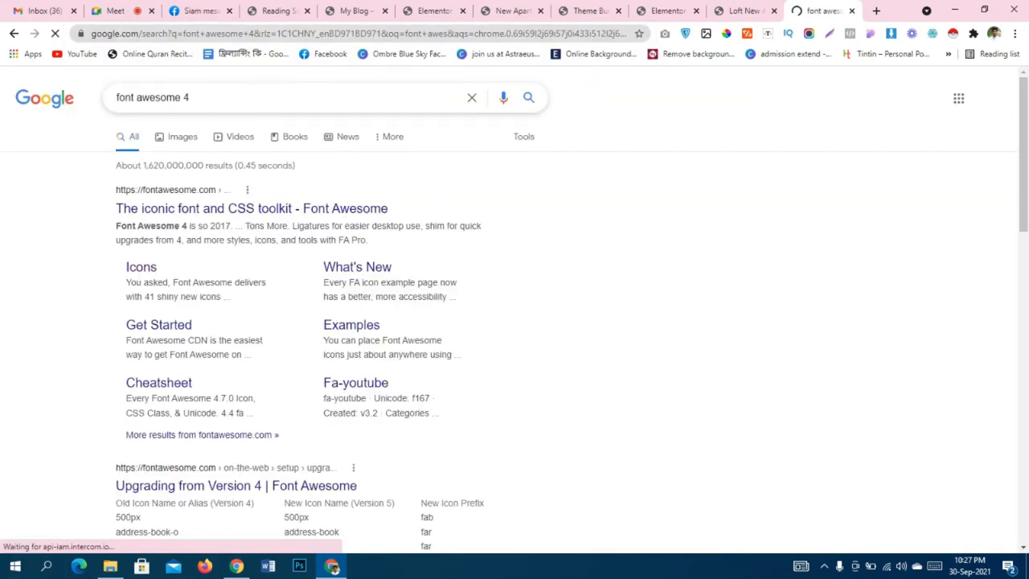
Search the web for "font awesome", look over the Font Awesome home page, and return to the search results.
double_click(187, 97)
key(BackSpace)
key(Return)
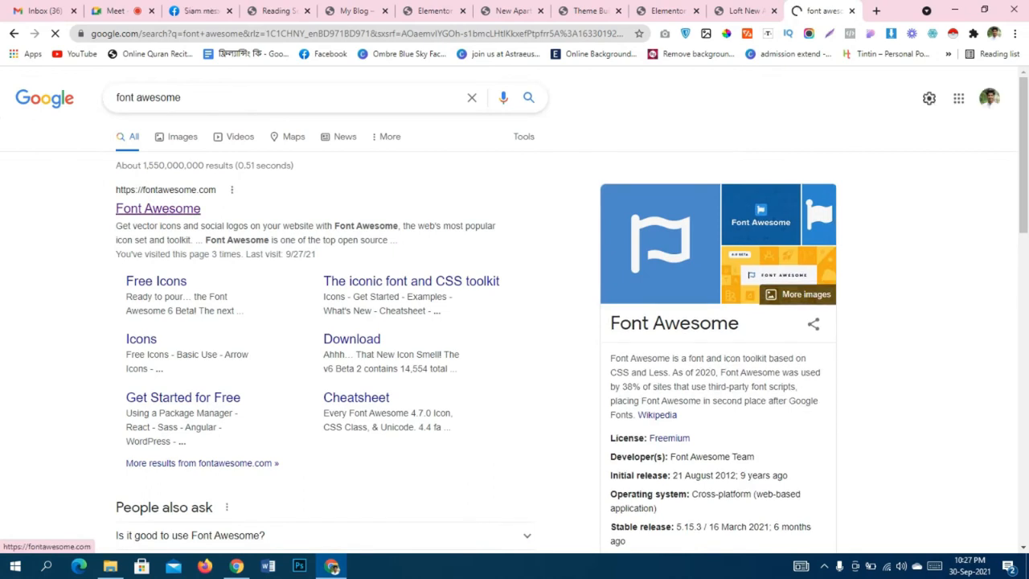
click(157, 208)
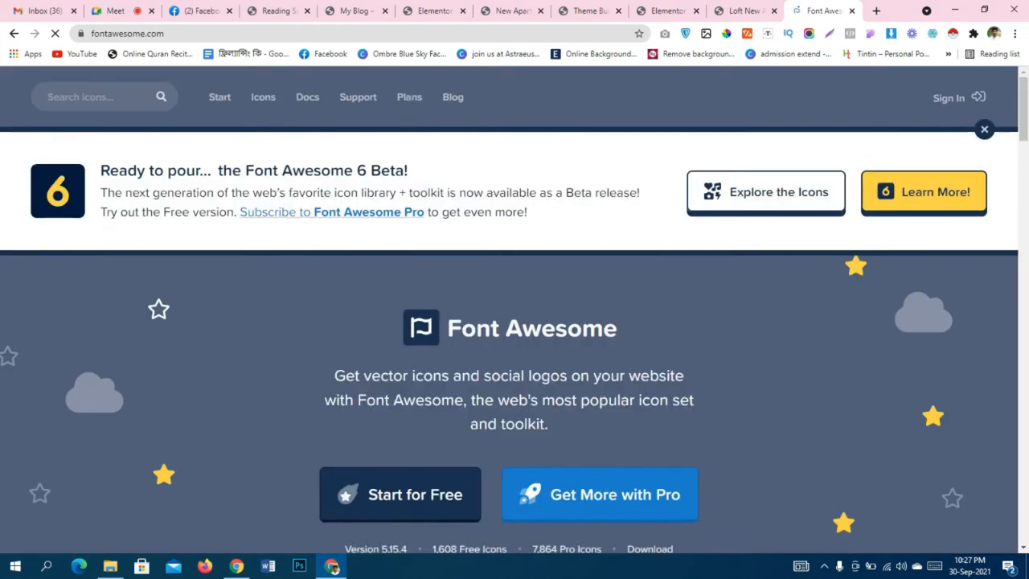
scroll(514, 322, down, 4)
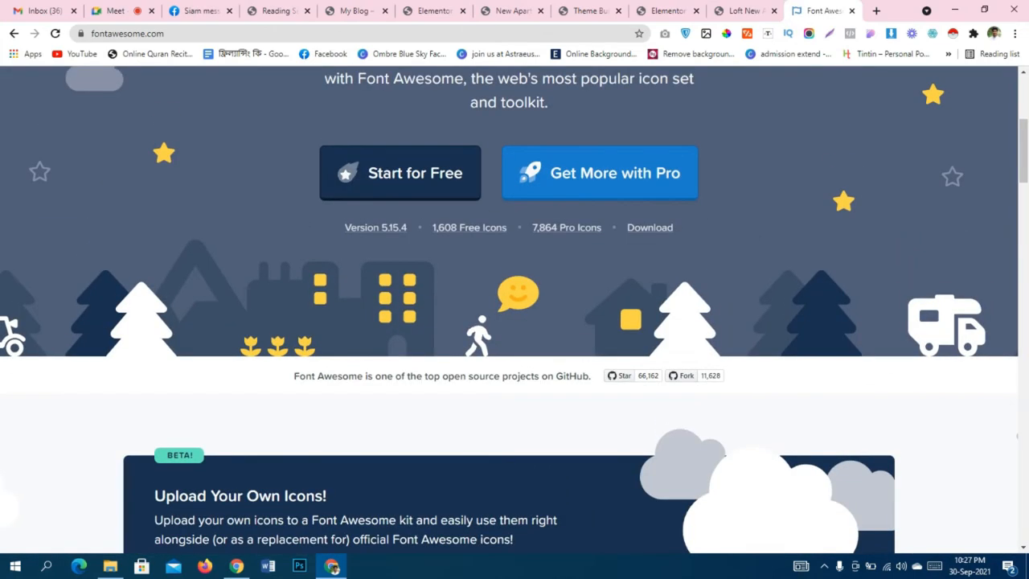
scroll(515, 322, up, 4)
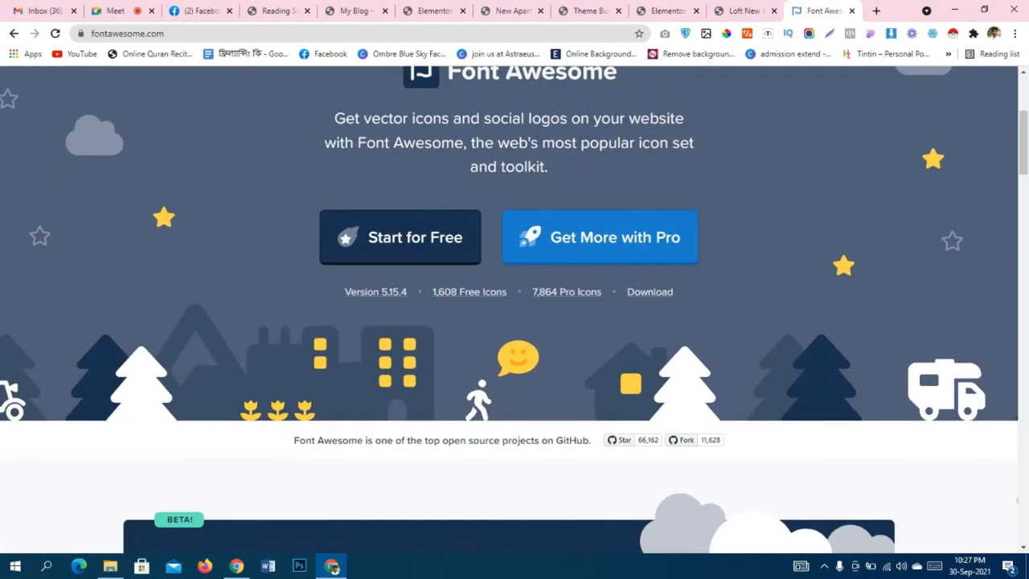
click(14, 34)
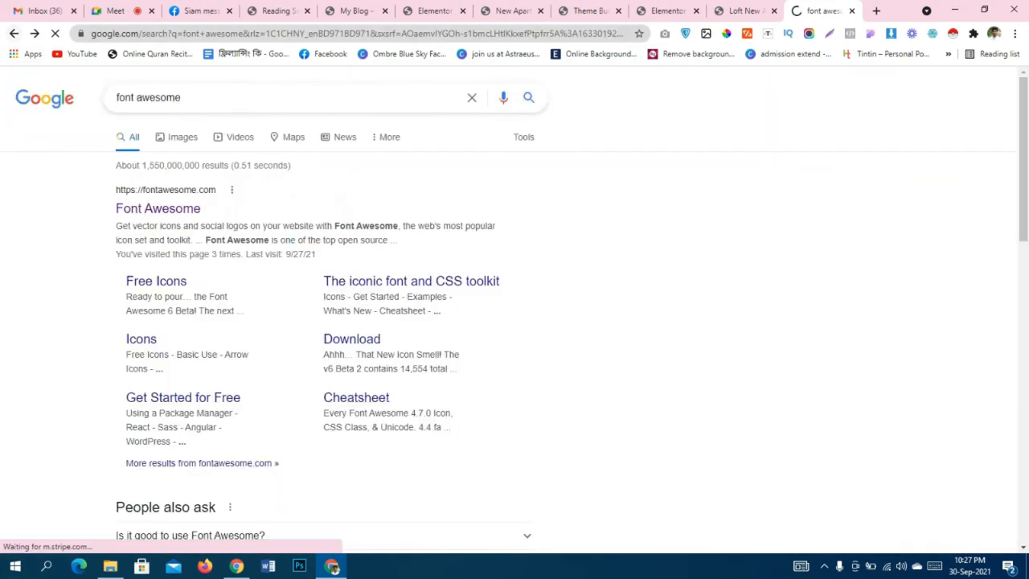
Search the web again for "font awesome 4" and open the Font Awesome 4.7 icons page from the results.
click(233, 98)
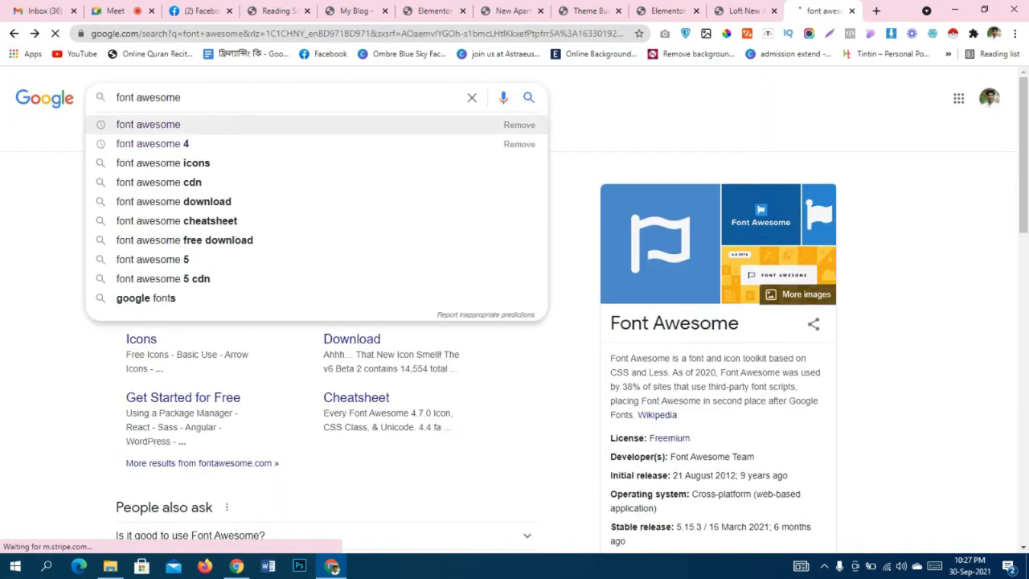
click(185, 144)
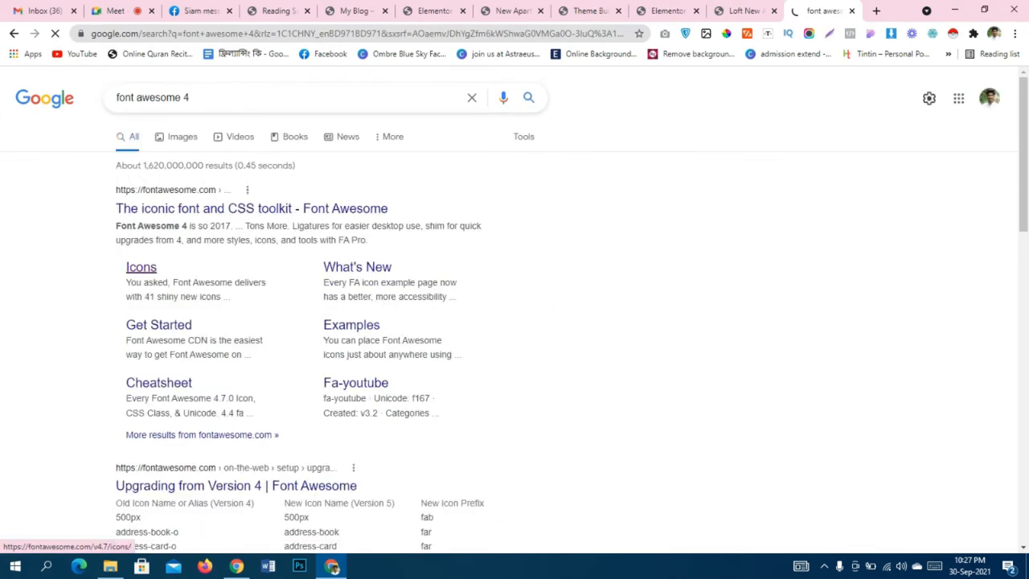
scroll(351, 322, down, 4)
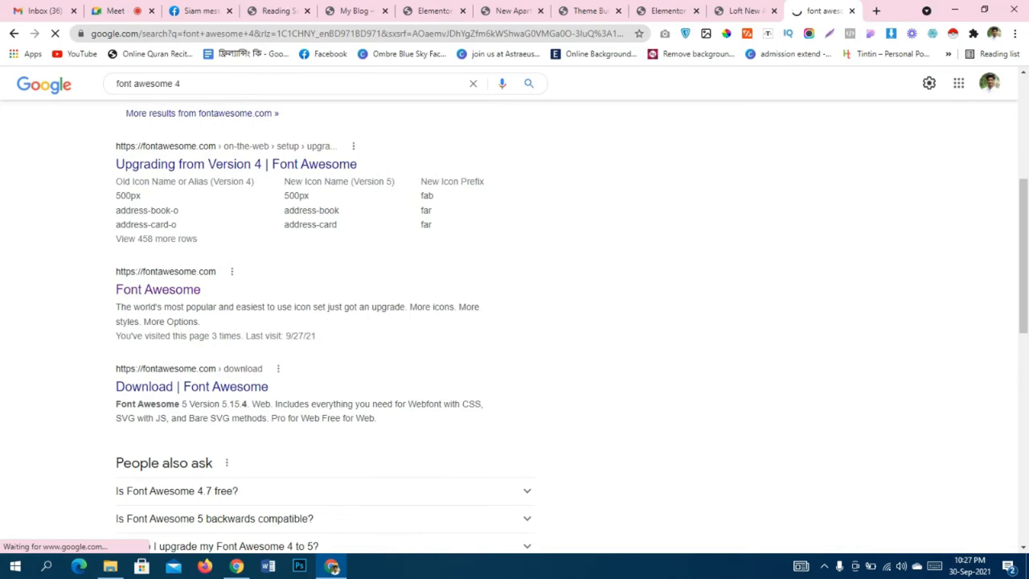
scroll(321, 322, down, 2)
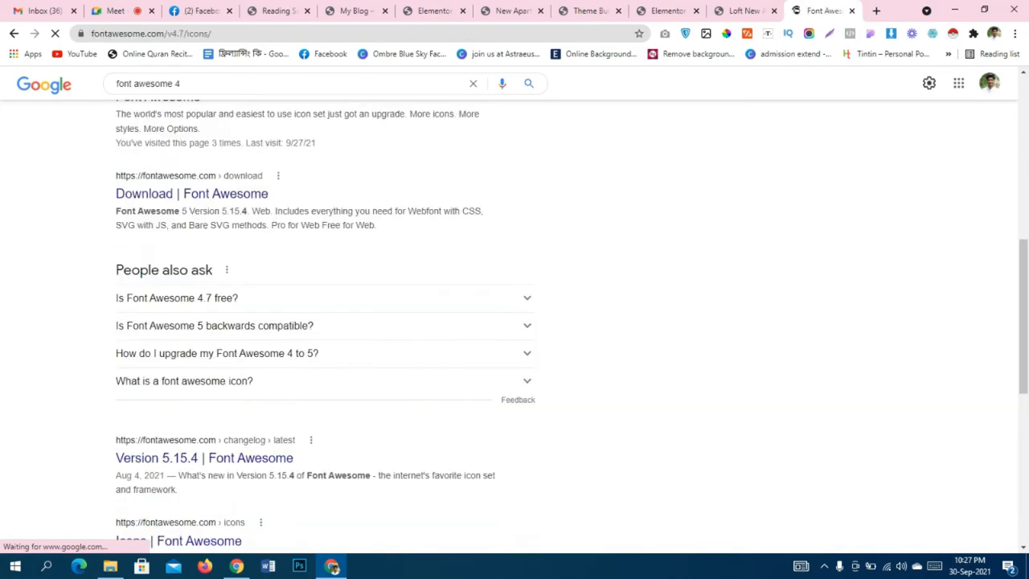
scroll(515, 322, down, 3)
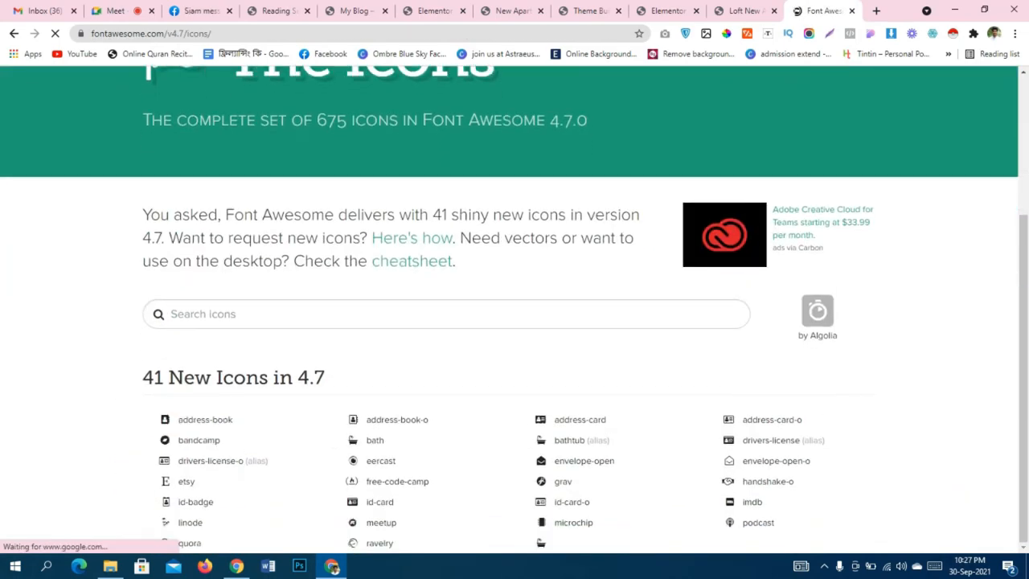
Search the Font Awesome 4.7 icons for "bed" and open the bed icon's page.
click(322, 314)
text(bed)
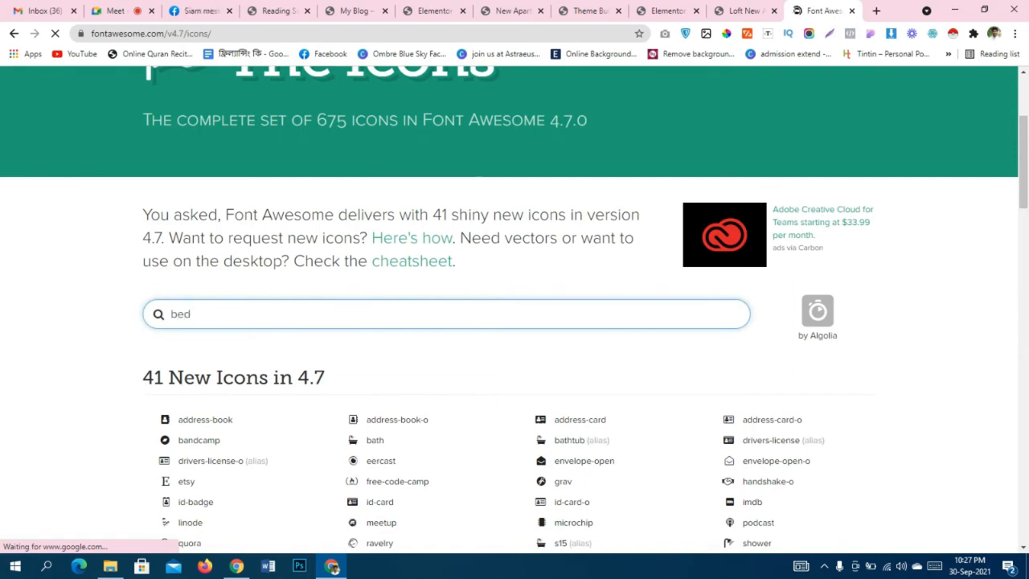
scroll(261, 153, down, 1)
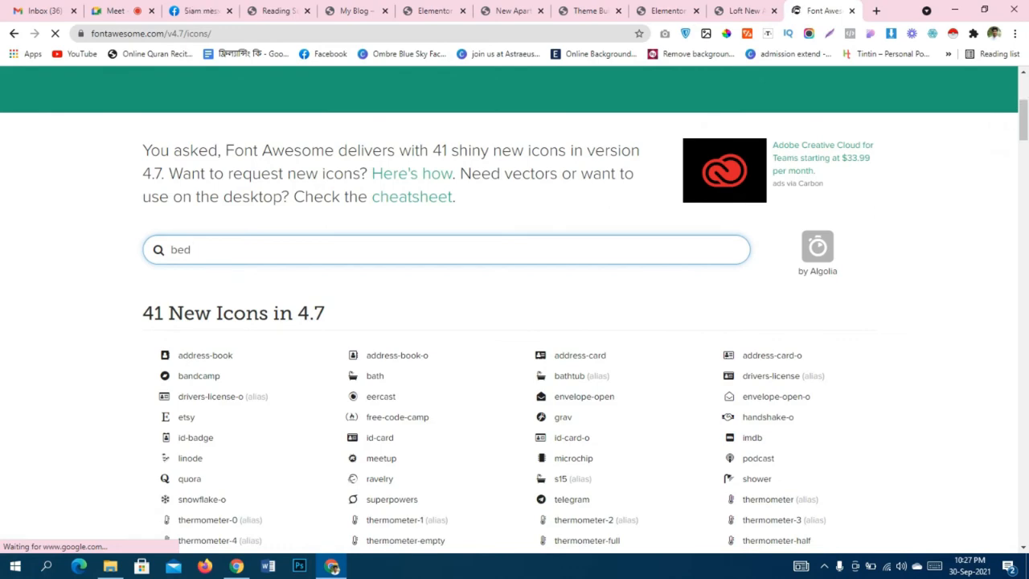
scroll(515, 322, down, 5)
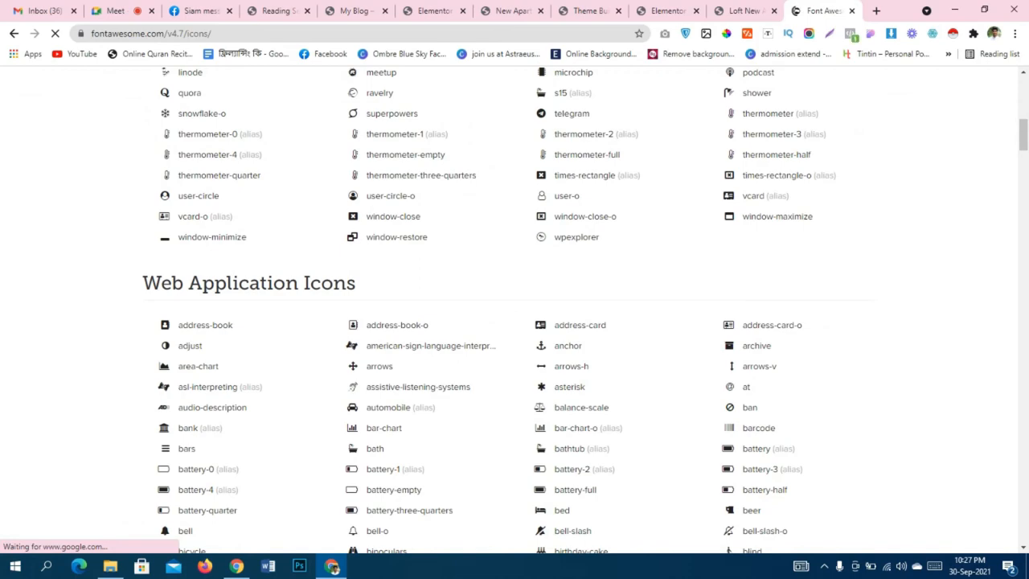
text(bed)
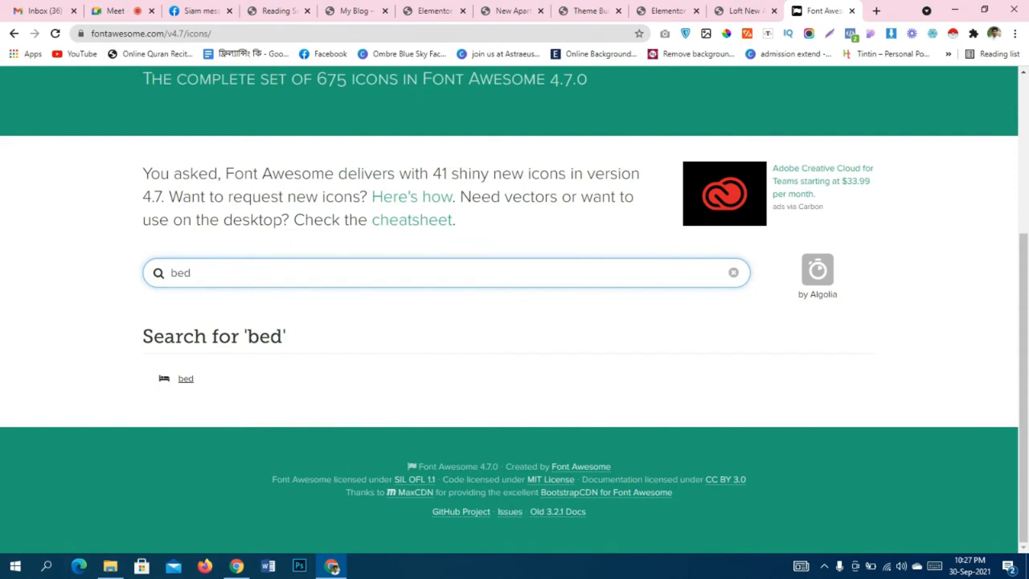
click(187, 379)
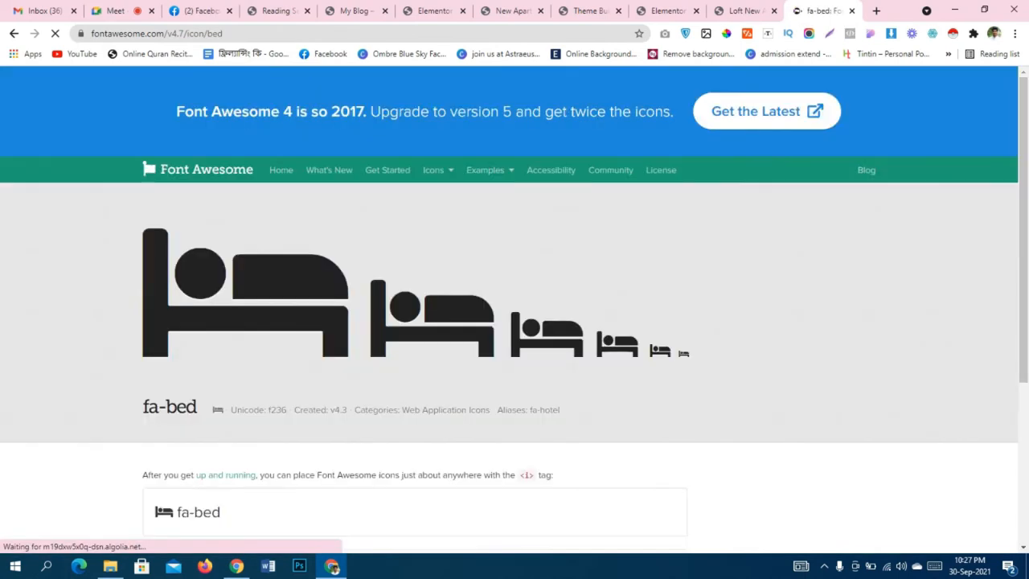
Copy the fa-bed icon's HTML tag from its page.
scroll(515, 309, down, 3)
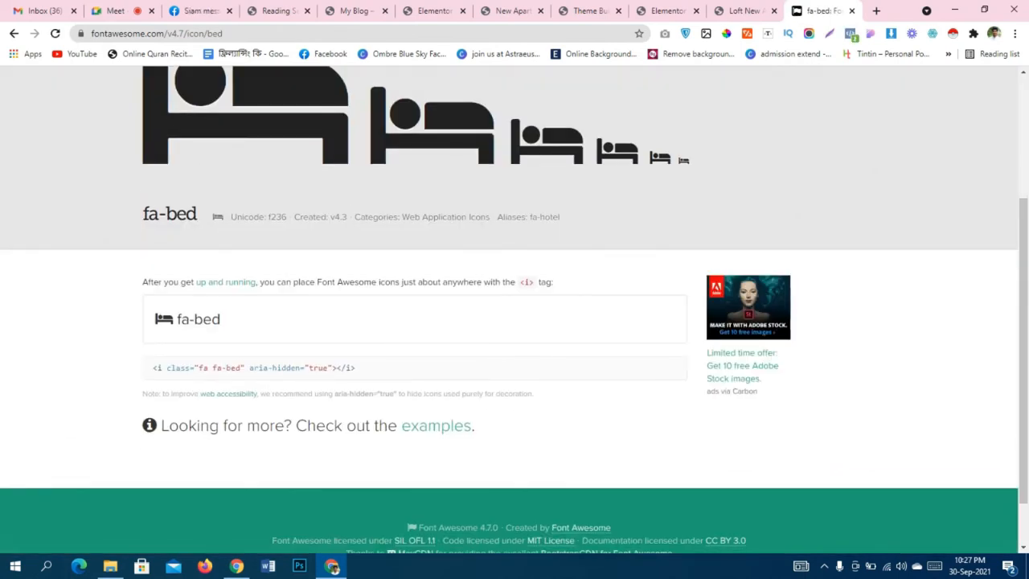
triple_click(253, 369)
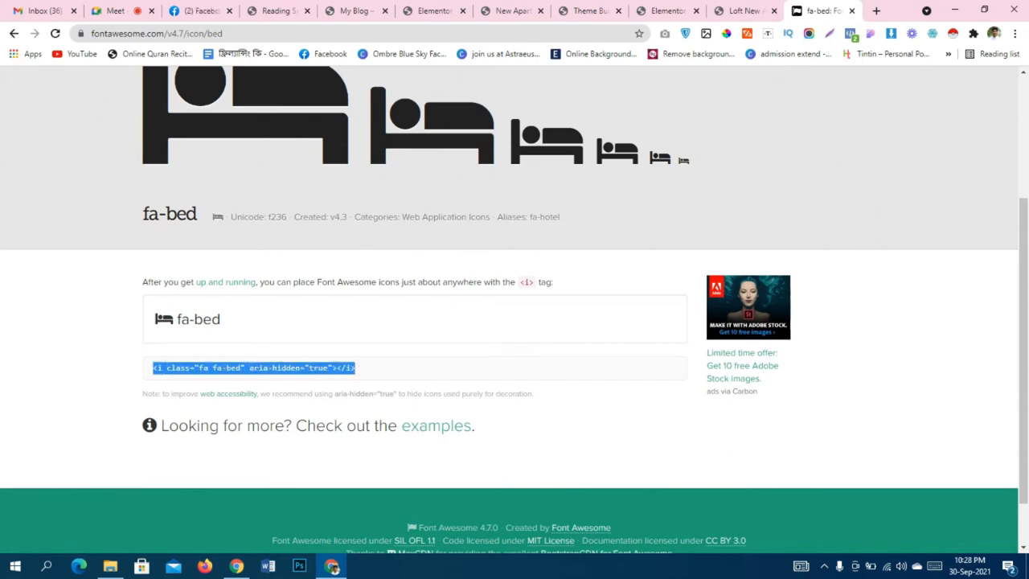
right_click(338, 366)
click(357, 374)
Return to the single property template and examine the custom output format of the Garage dynamic field in the overview.
click(667, 10)
click(591, 11)
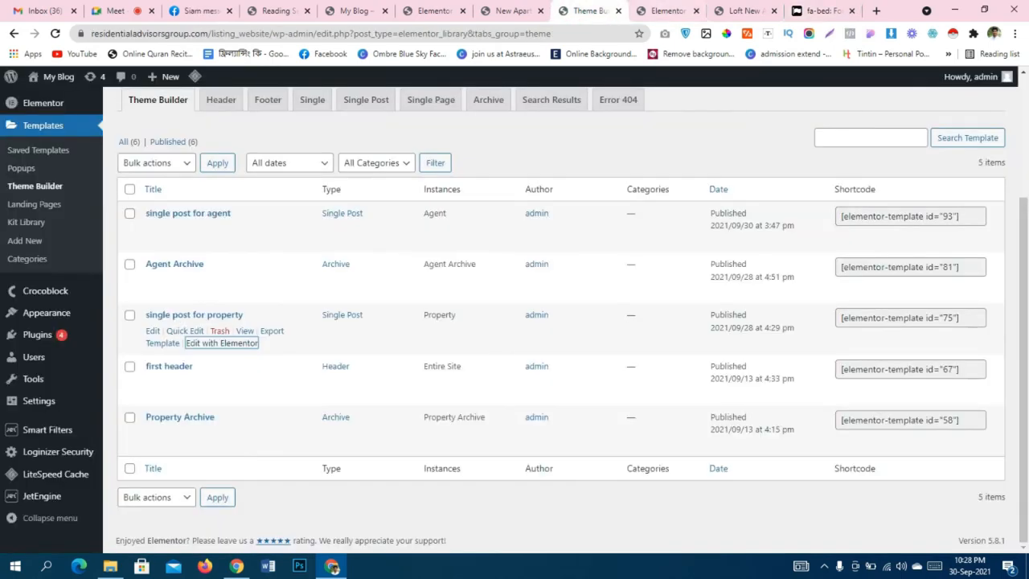
click(667, 11)
scroll(483, 241, up, 3)
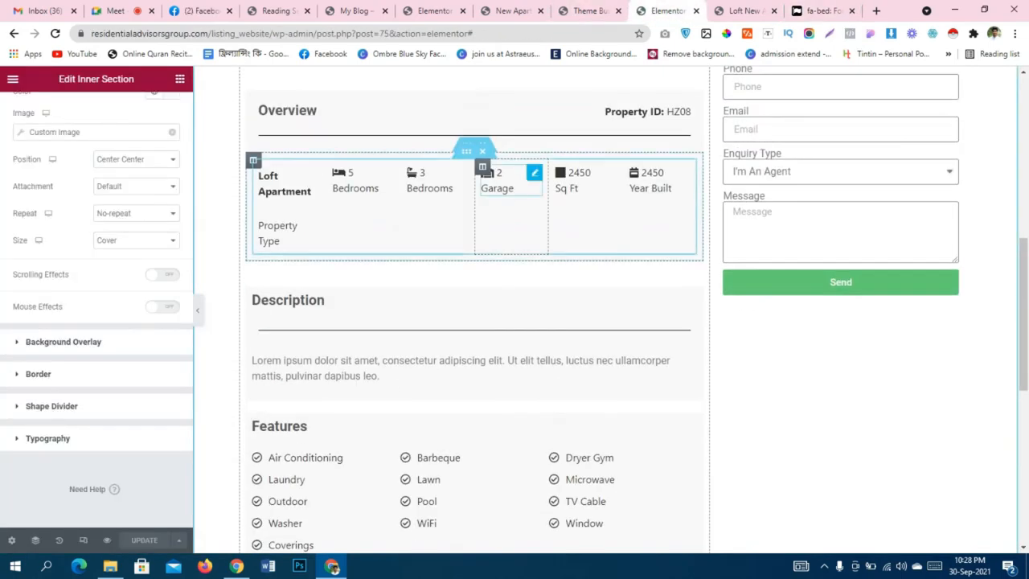
click(497, 182)
scroll(97, 322, down, 3)
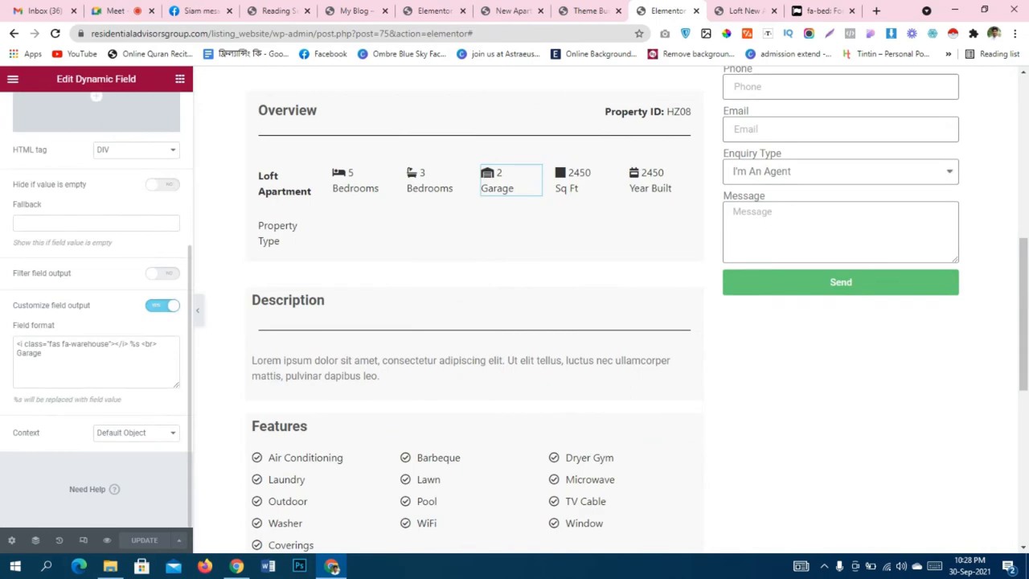
scroll(438, 217, down, 1)
scroll(439, 217, up, 3)
Look over the agent listing template, the live New Apartment page, the fa-bed page and the whole single property template.
click(434, 10)
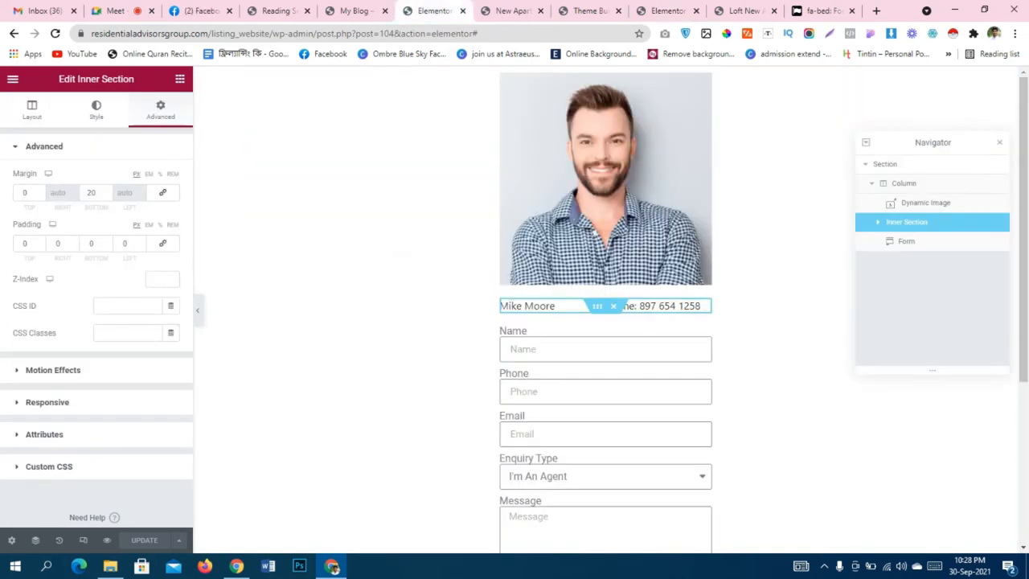
click(508, 10)
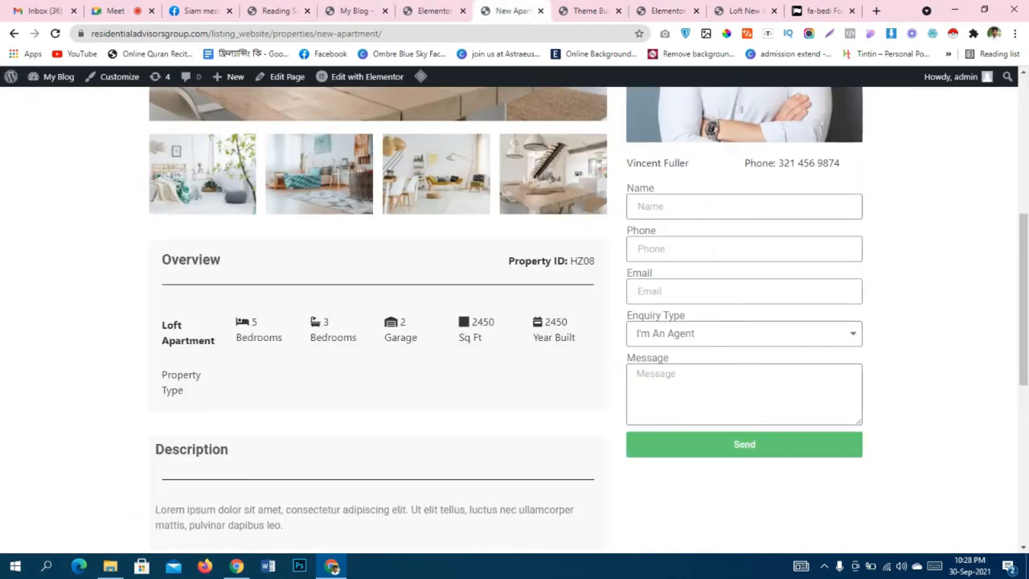
scroll(507, 242, up, 4)
click(666, 10)
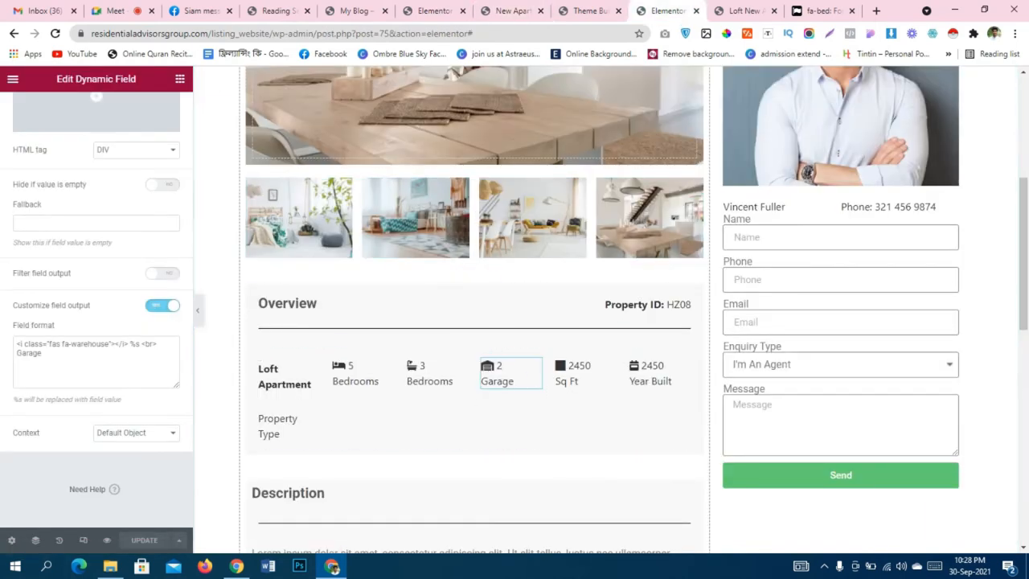
click(828, 10)
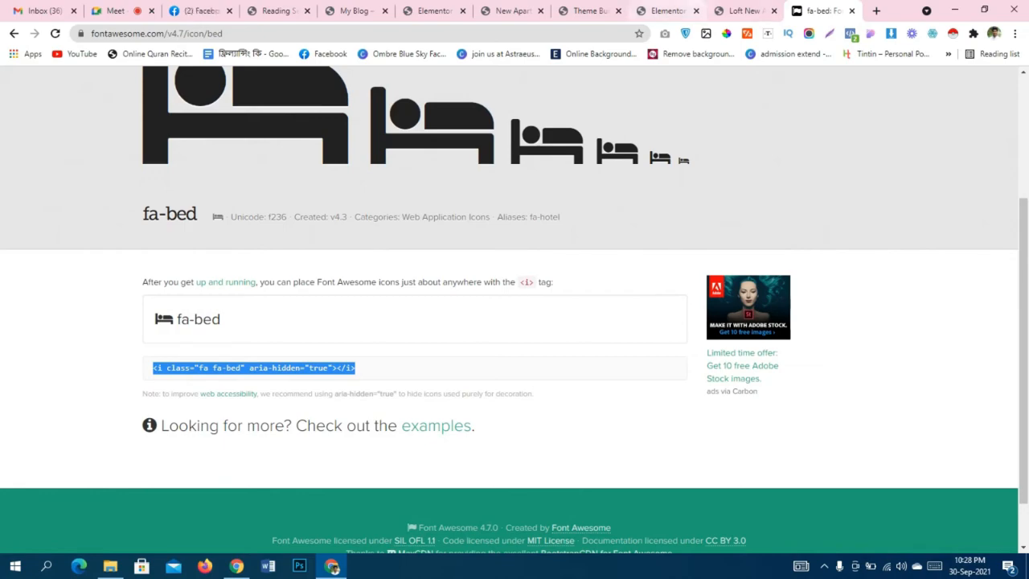
click(669, 10)
scroll(612, 241, up, 4)
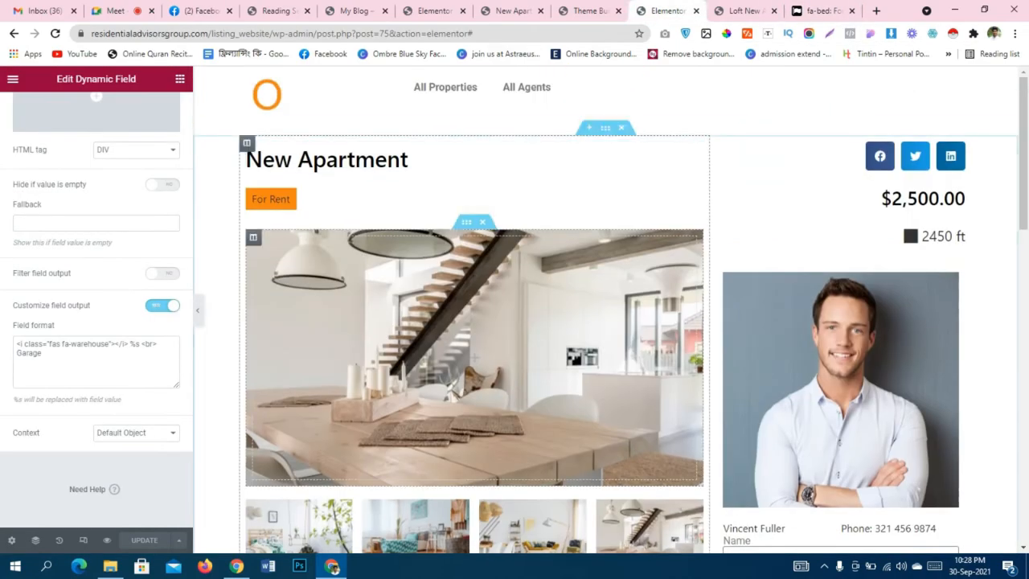
scroll(840, 321, down, 10)
scroll(474, 358, up, 10)
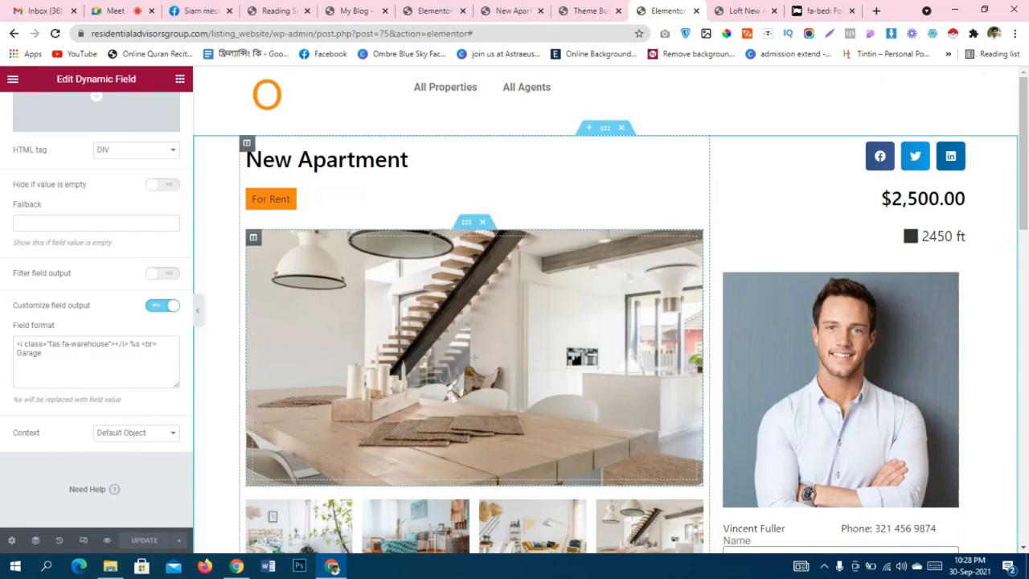
Close the Loft New Apartment, fa-bed, New Apartment, Theme Builder and single property template tabs.
click(744, 10)
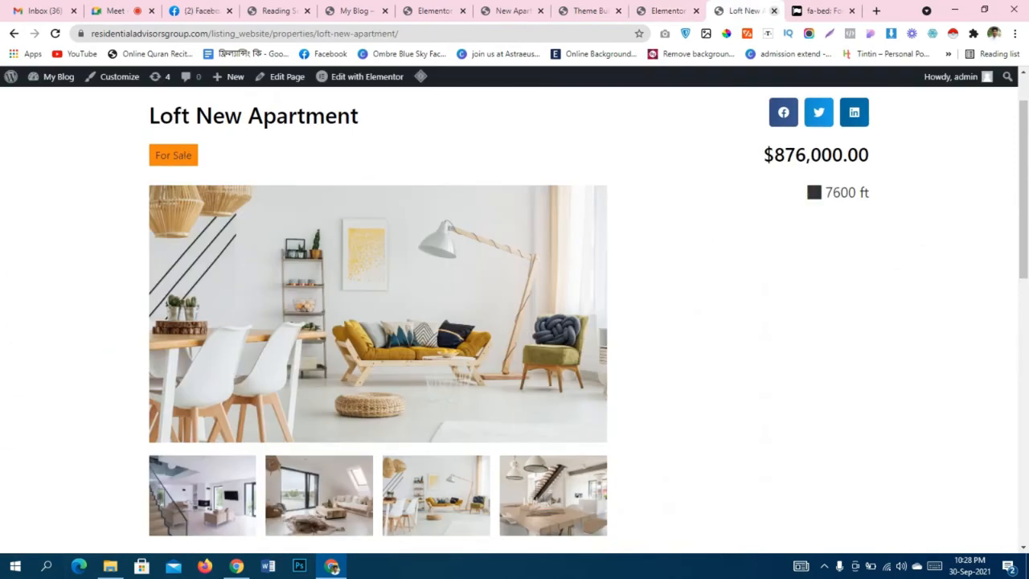
click(774, 11)
click(775, 11)
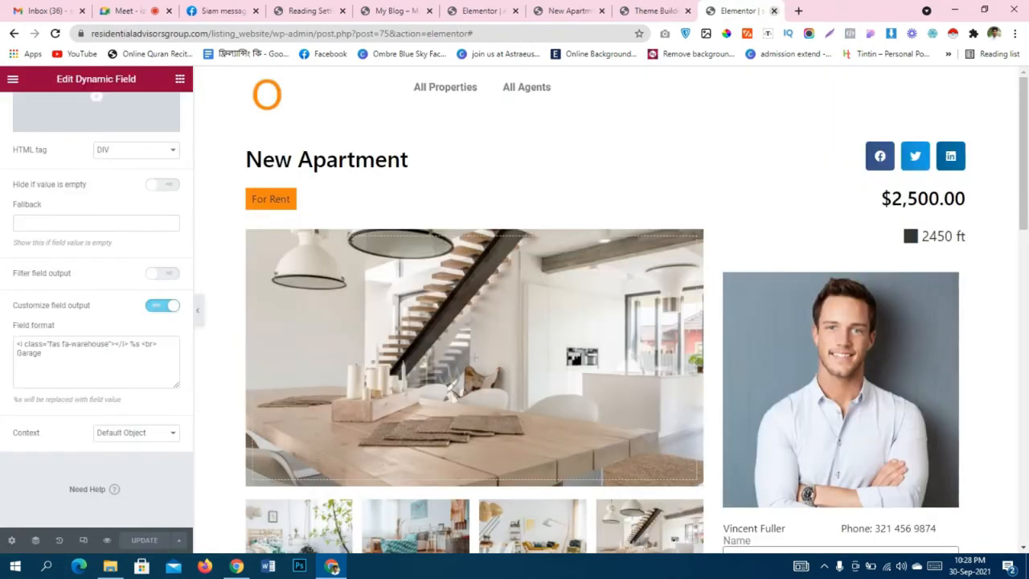
scroll(603, 310, down, 3)
click(621, 11)
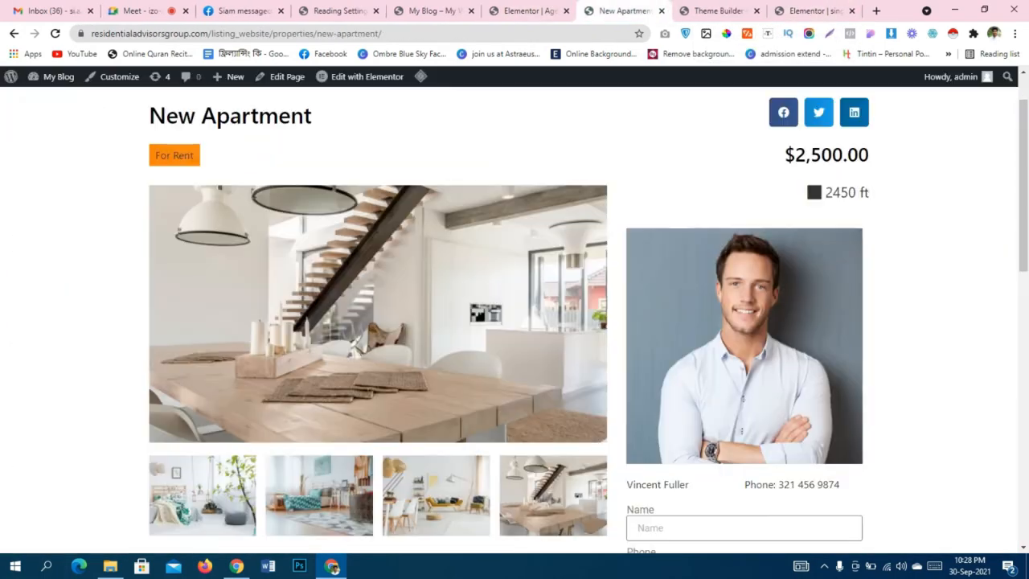
click(661, 10)
click(661, 11)
click(661, 11)
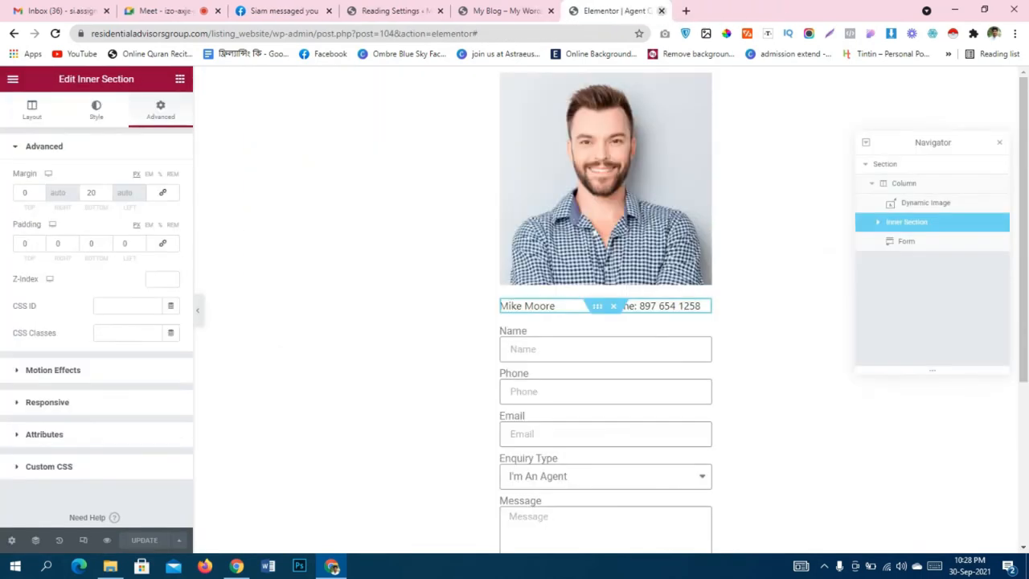
Switch from the homepage to the WordPress admin and look through the list of installed plugins.
click(502, 10)
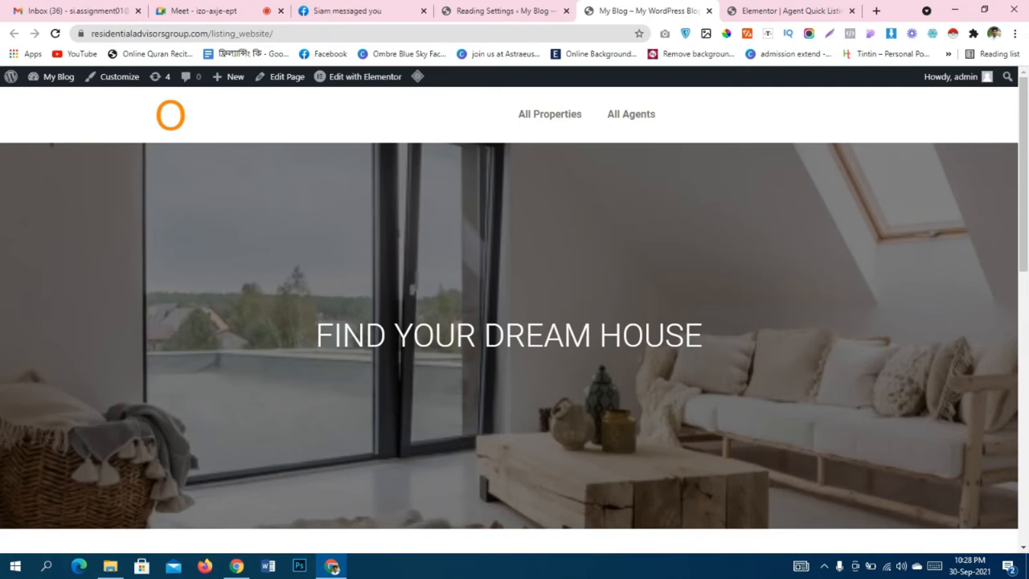
click(505, 12)
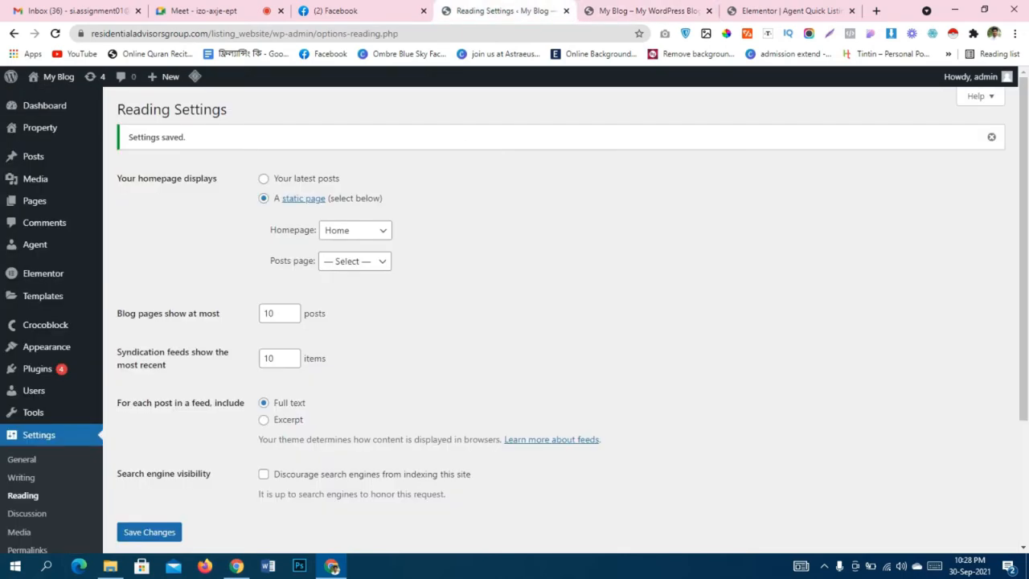
scroll(514, 320, down, 3)
scroll(514, 320, up, 2)
mouse_move(38, 326)
click(145, 327)
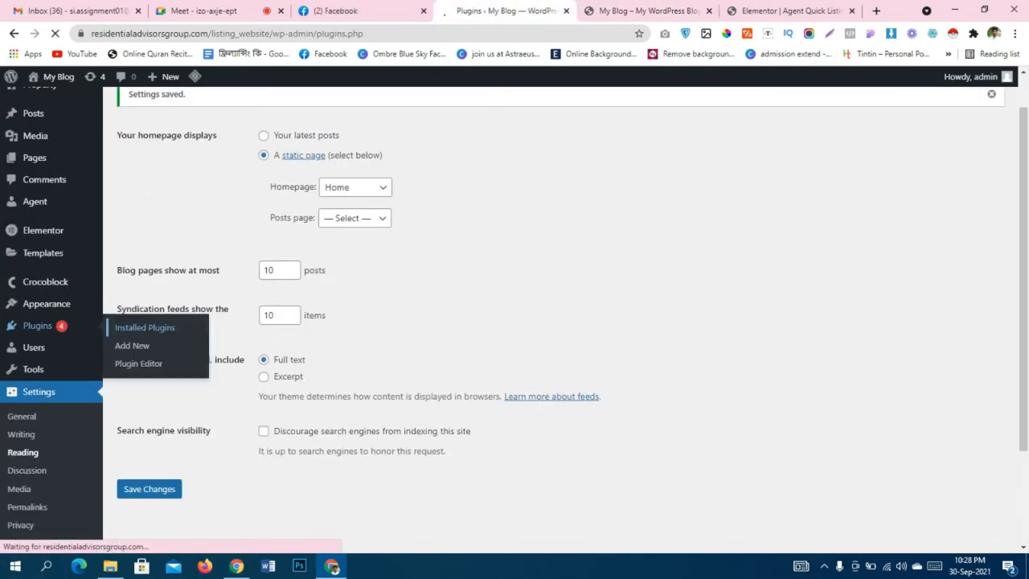
scroll(514, 322, down, 10)
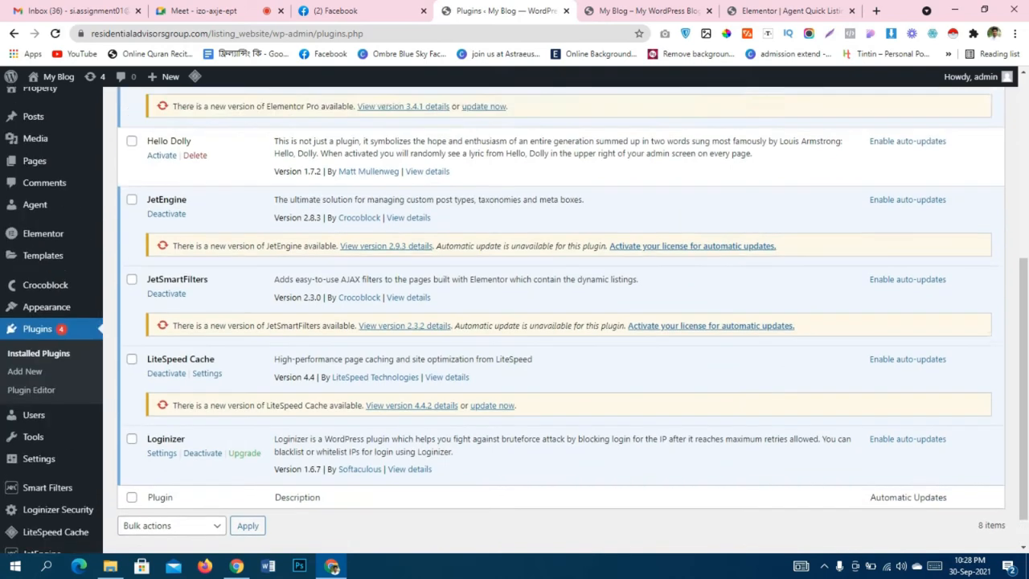
scroll(515, 320, up, 1)
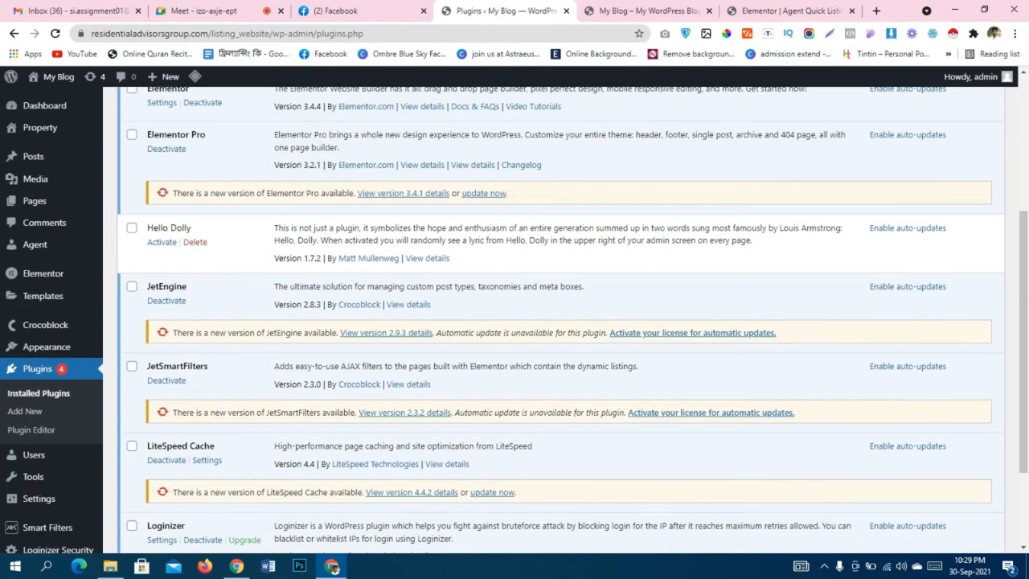
scroll(514, 321, up, 3)
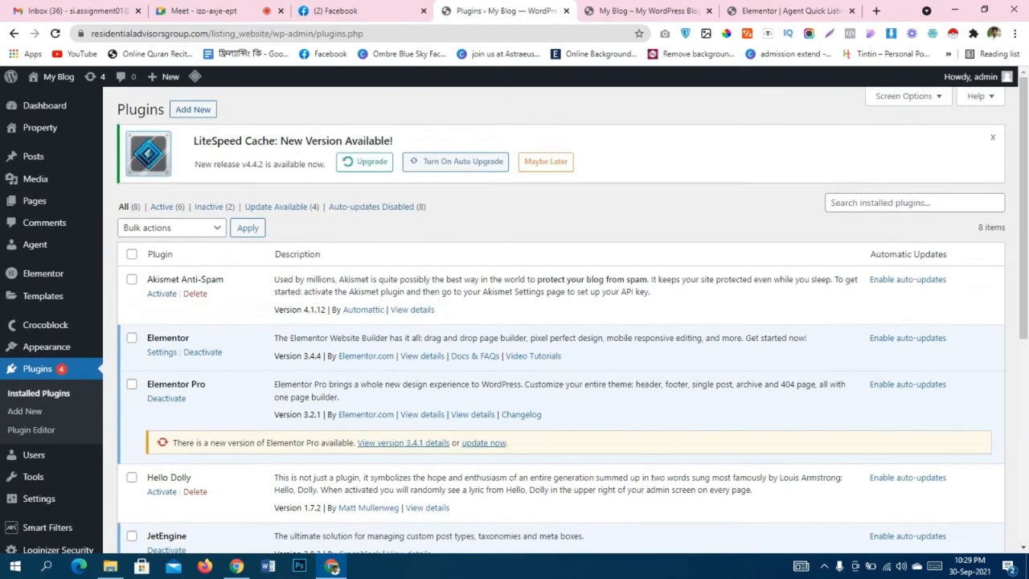
Upload the plugin file jet-search-v2.1.13.zip from the Downloads folder, install it and activate it.
click(193, 109)
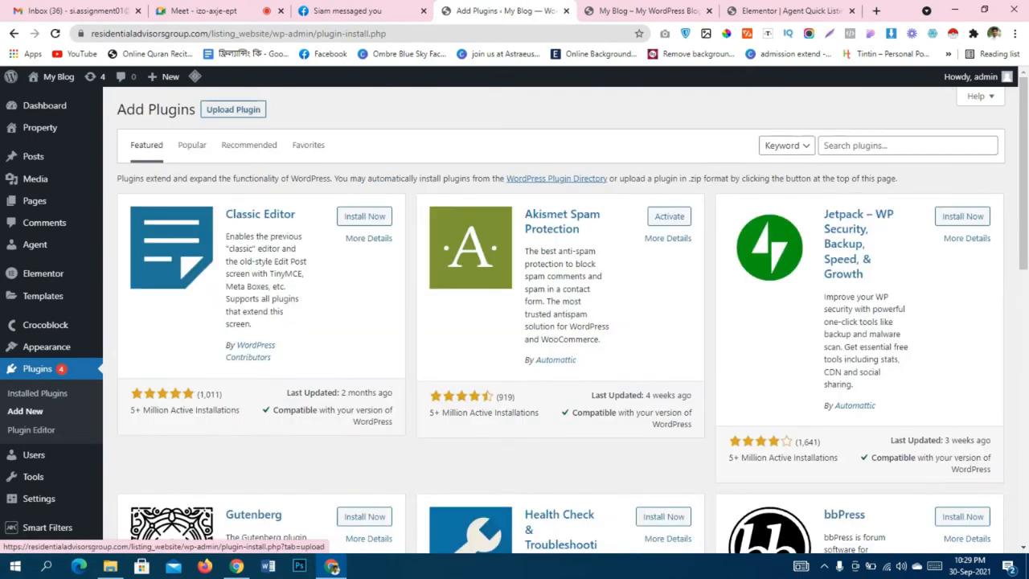
click(233, 109)
click(477, 226)
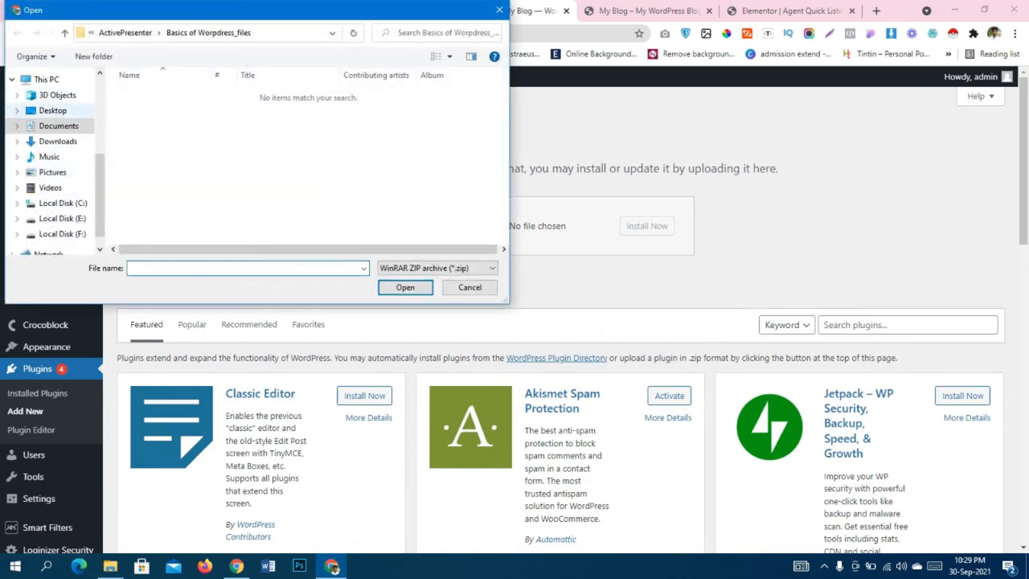
click(59, 126)
click(58, 141)
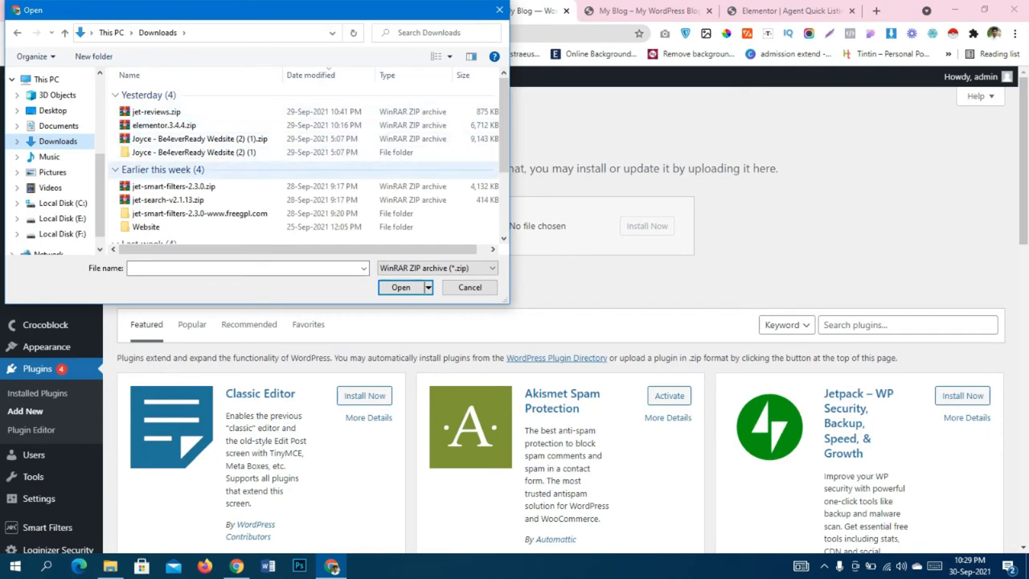
click(169, 199)
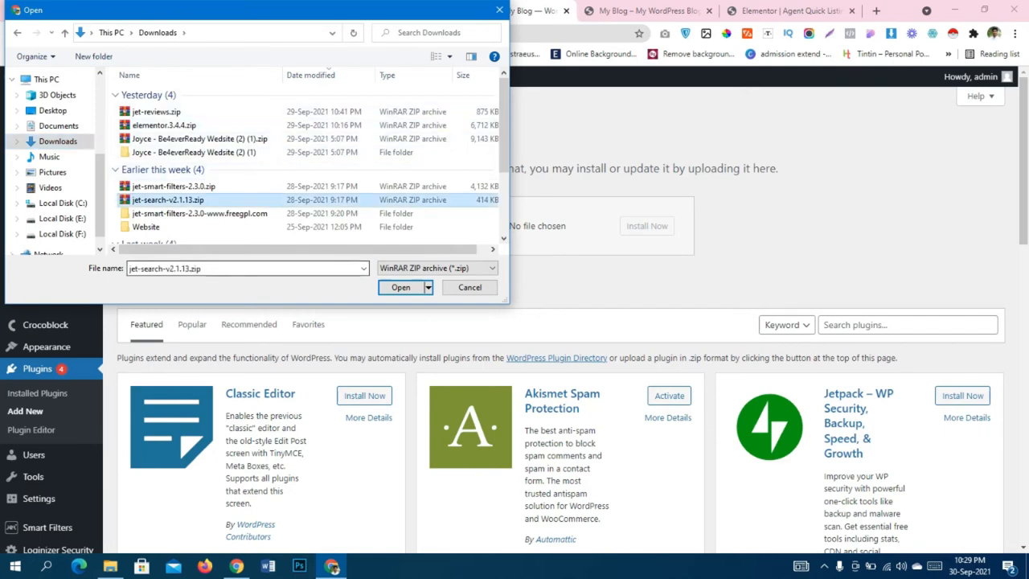
double_click(169, 199)
click(646, 226)
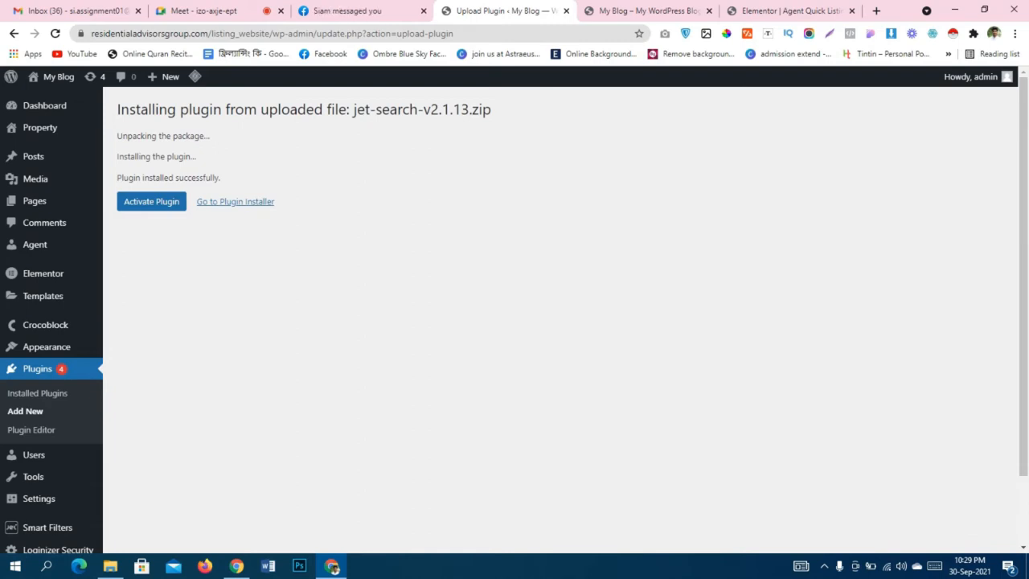
click(151, 201)
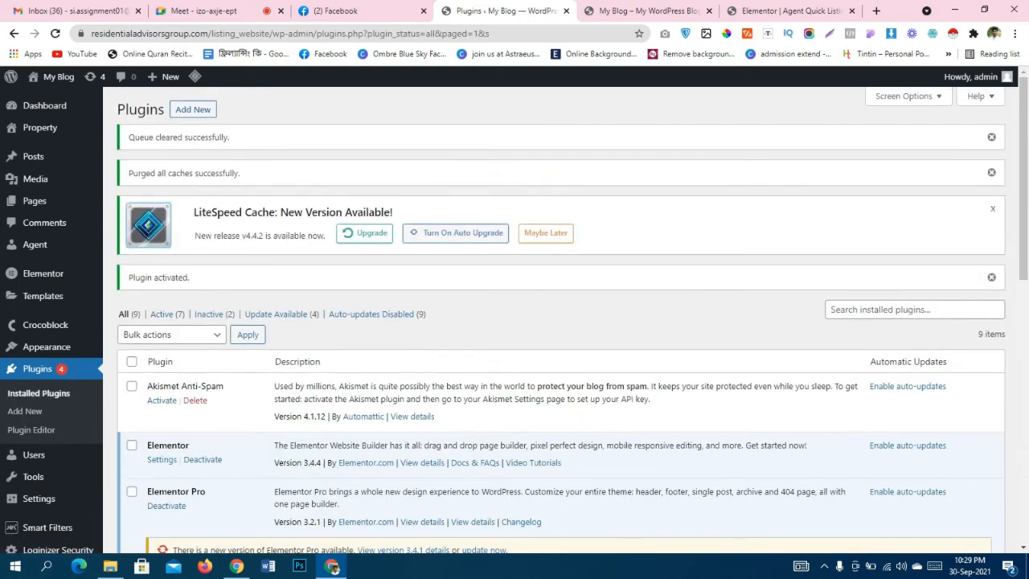
Look down the installed plugins list and open Crocoblock's JetPlugins Settings page.
scroll(515, 322, down, 3)
scroll(39, 417, down, 2)
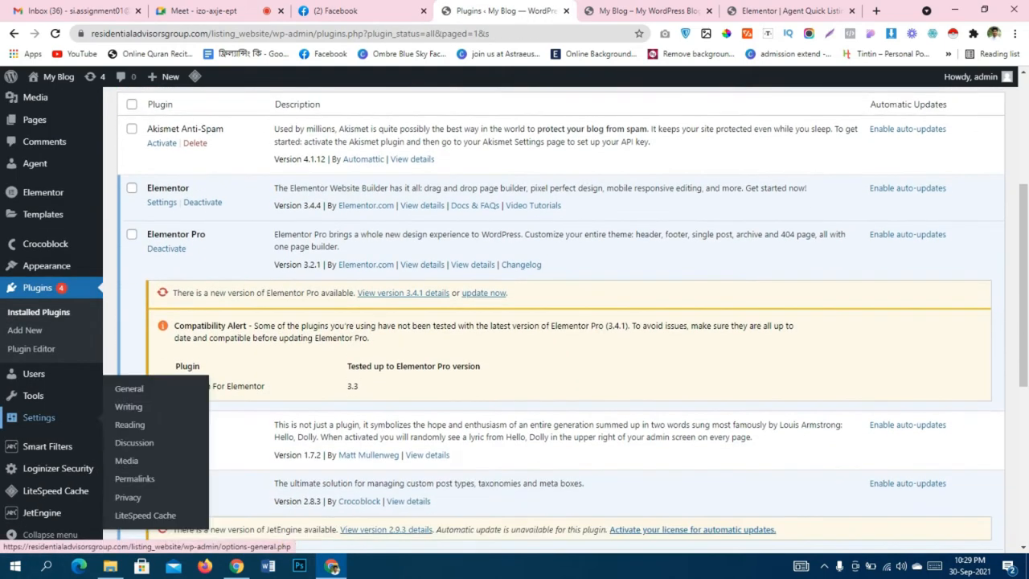
mouse_move(72, 468)
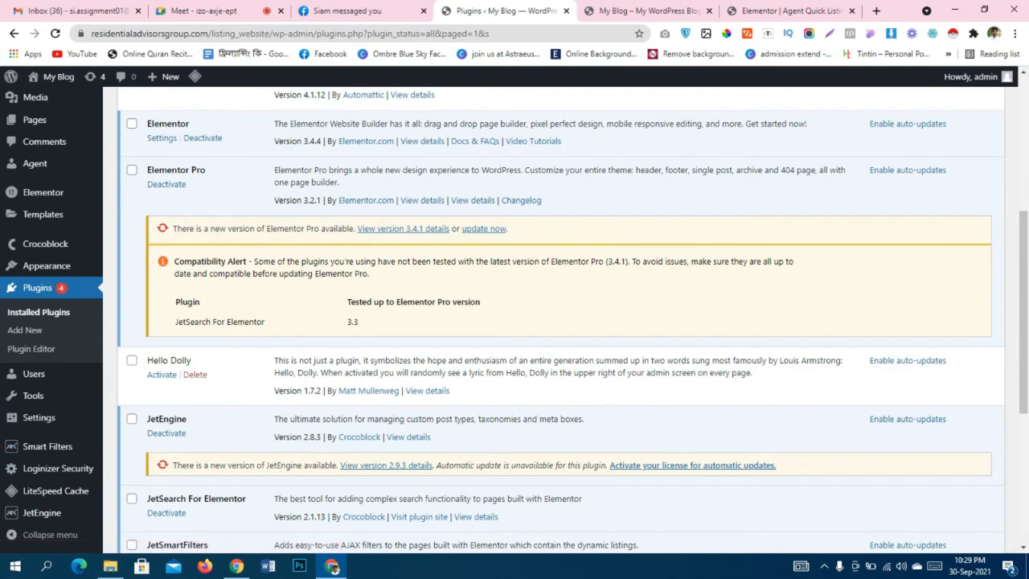
mouse_move(46, 244)
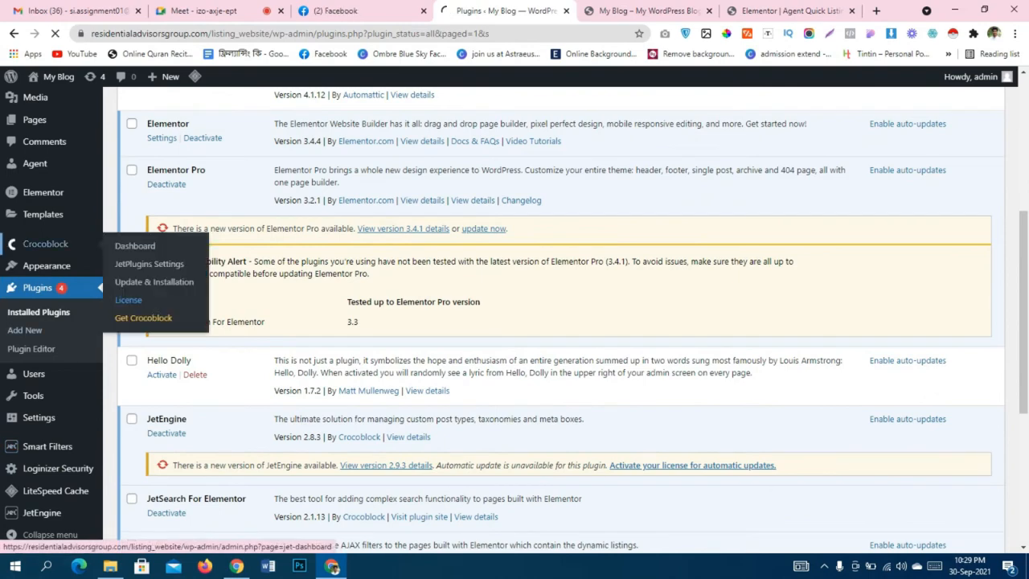
click(149, 264)
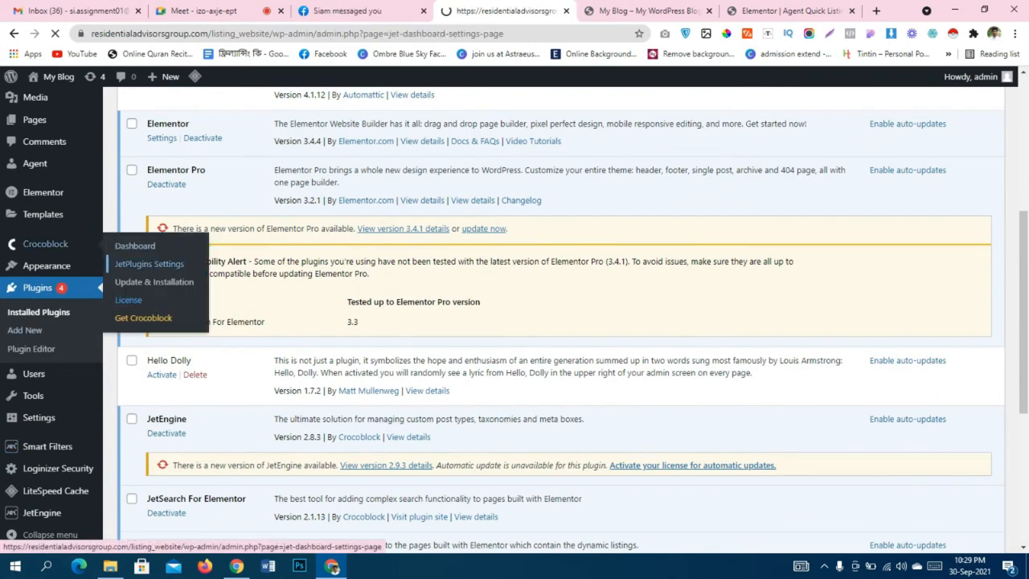
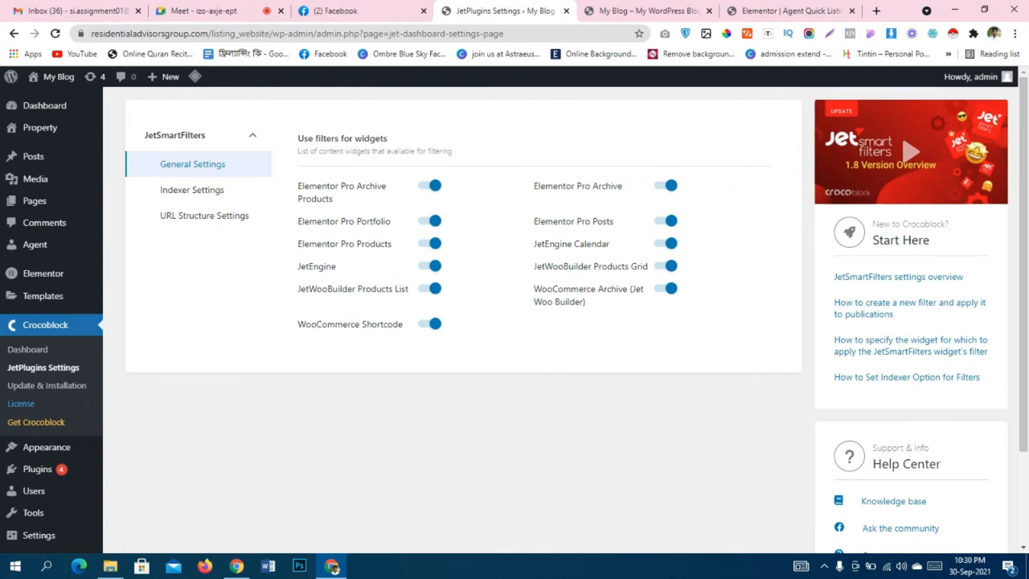
Disable filters for Elementor Pro Portfolio, Elementor Pro Archive Products, Elementor Pro Products, JetWooBuilder Products List and WooCommerce Shortcode.
click(430, 221)
click(430, 186)
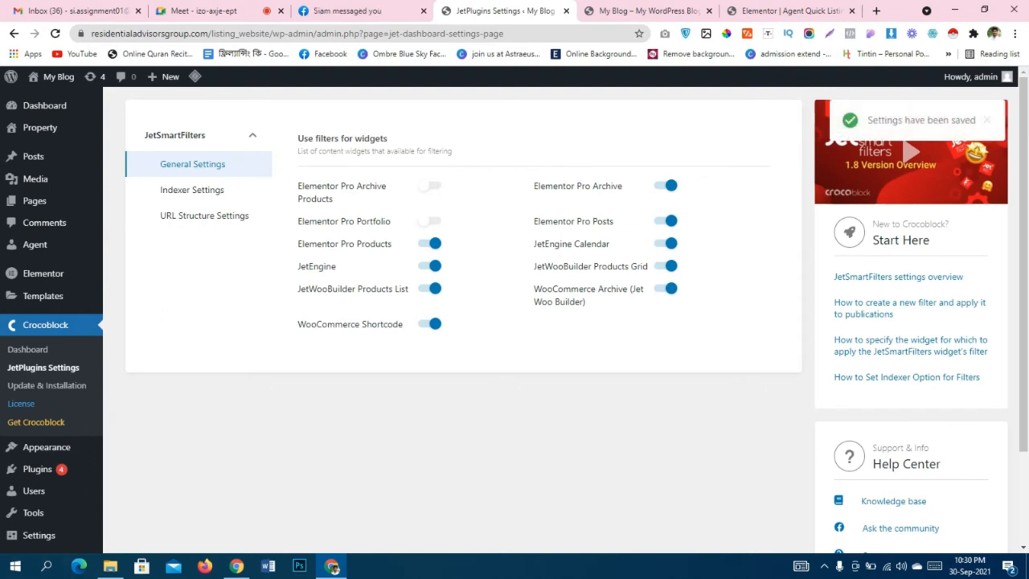
click(430, 244)
click(431, 289)
click(430, 325)
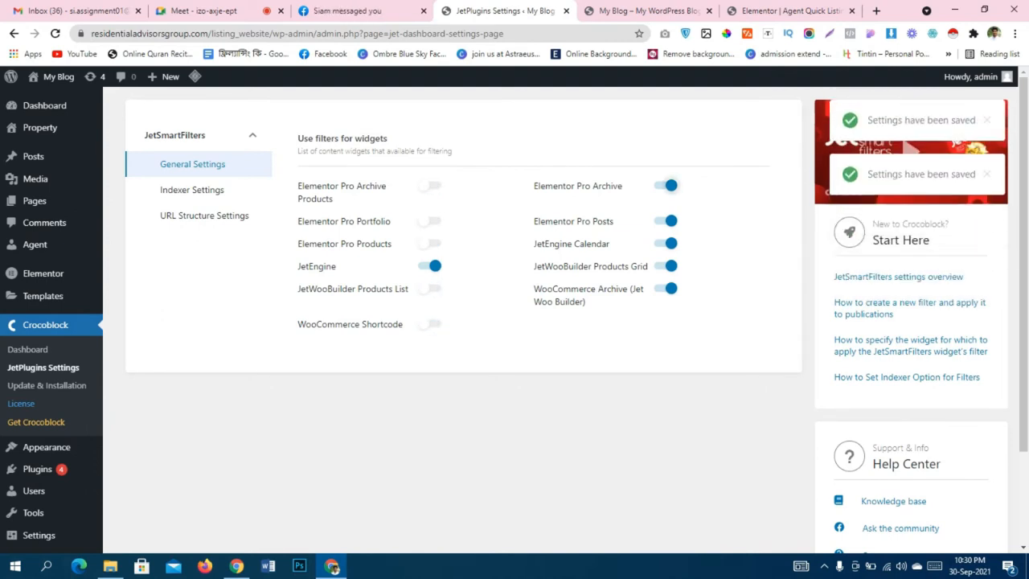
Disable filters for JetEngine Calendar, JetWooBuilder Products Grid and WooCommerce Archive, leaving Elementor Pro Archive enabled.
click(665, 186)
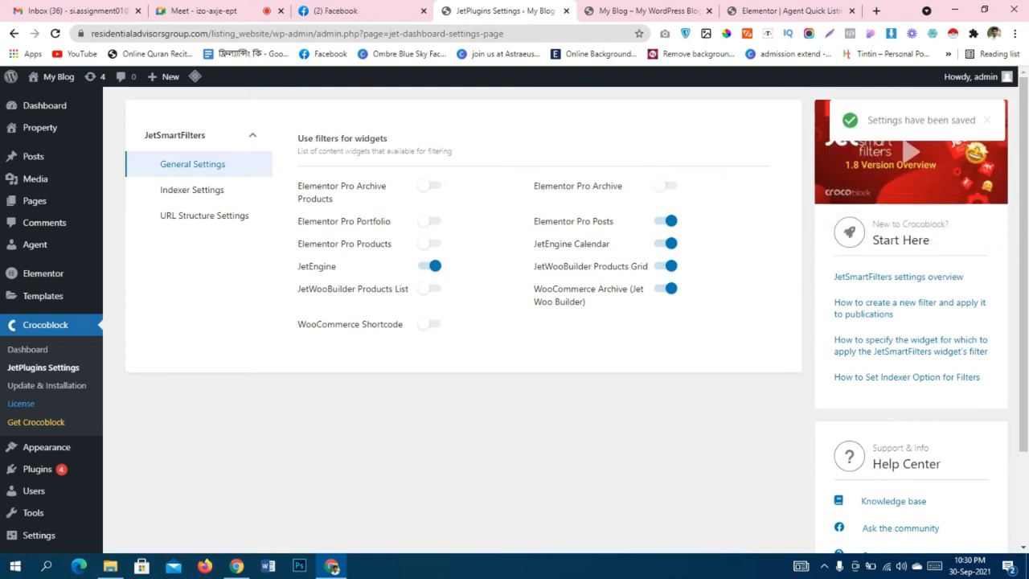
click(666, 243)
click(666, 243)
click(666, 185)
click(666, 287)
click(666, 265)
click(666, 243)
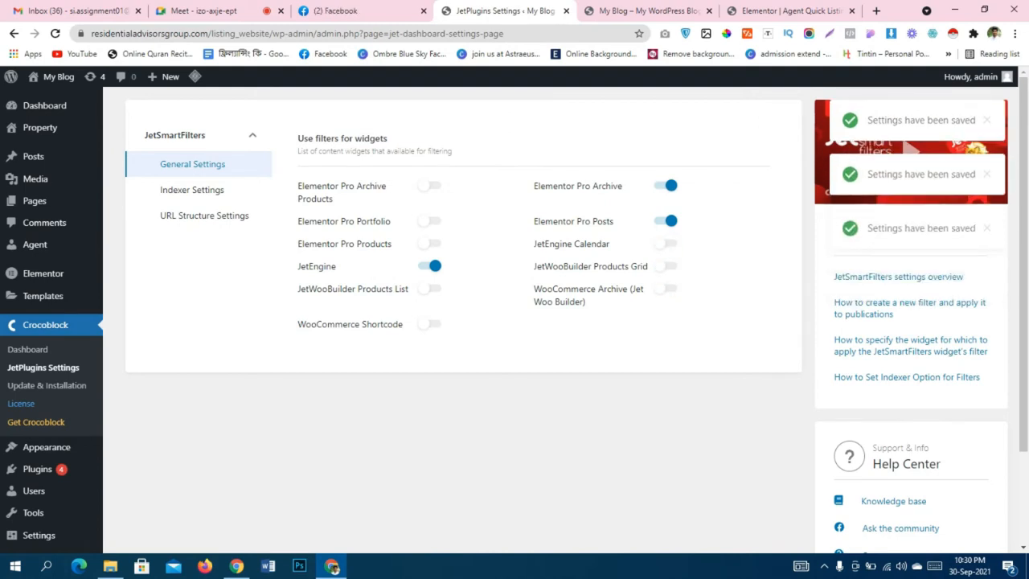
Review the JetEngine and Elementor Pro Posts entries in the list of widgets available for filtering.
drag(297, 266, 336, 266)
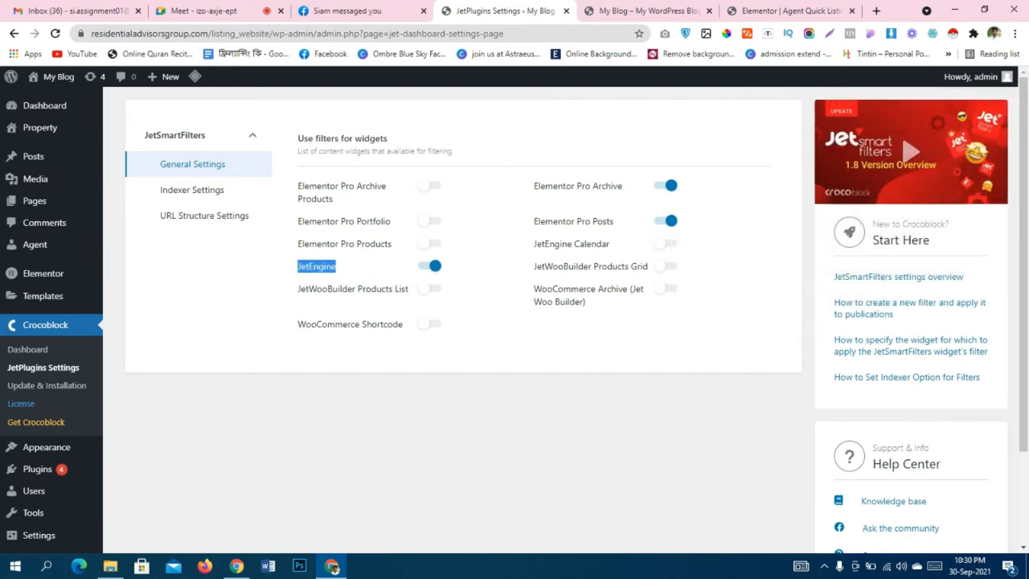
click(341, 268)
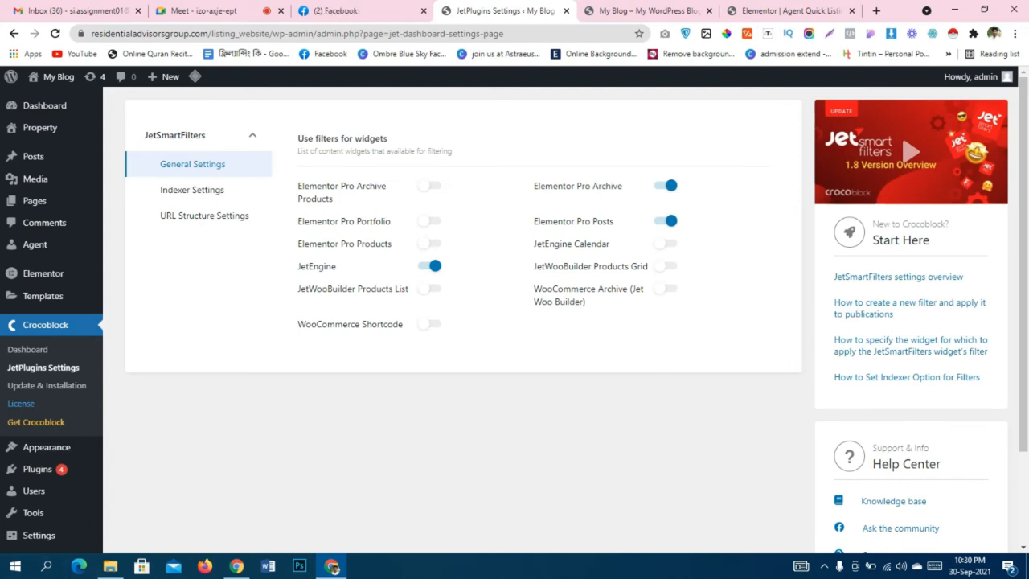
drag(539, 221, 614, 221)
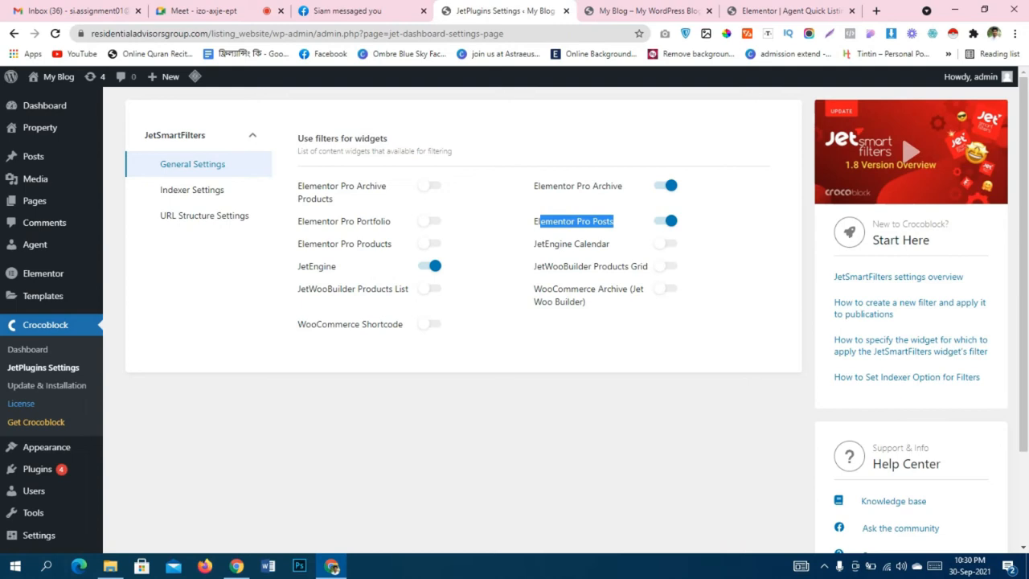
click(624, 238)
scroll(624, 238, down, 2)
scroll(624, 238, up, 2)
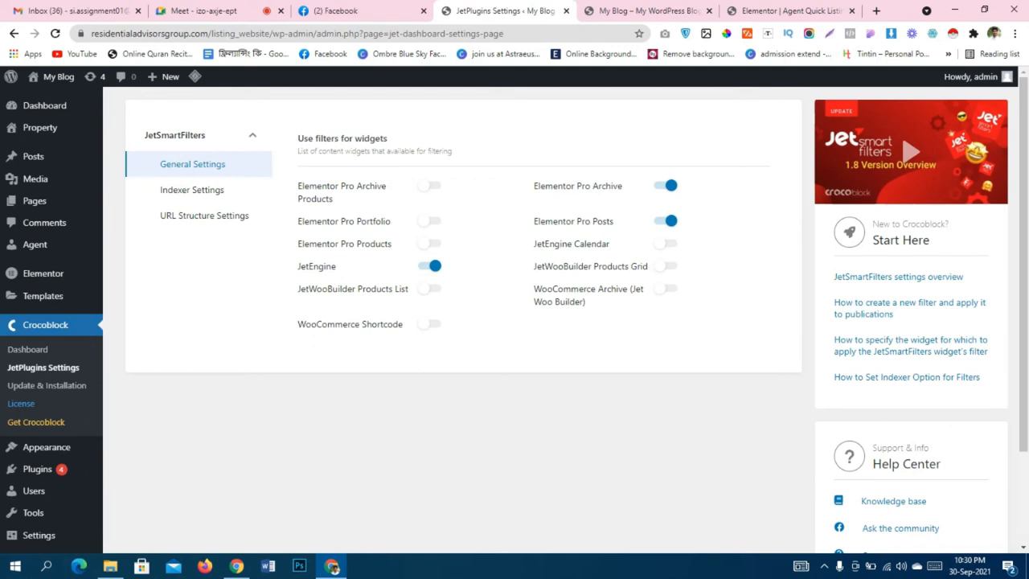
Open the Smart Filters list in the WordPress admin.
scroll(48, 330, down, 2)
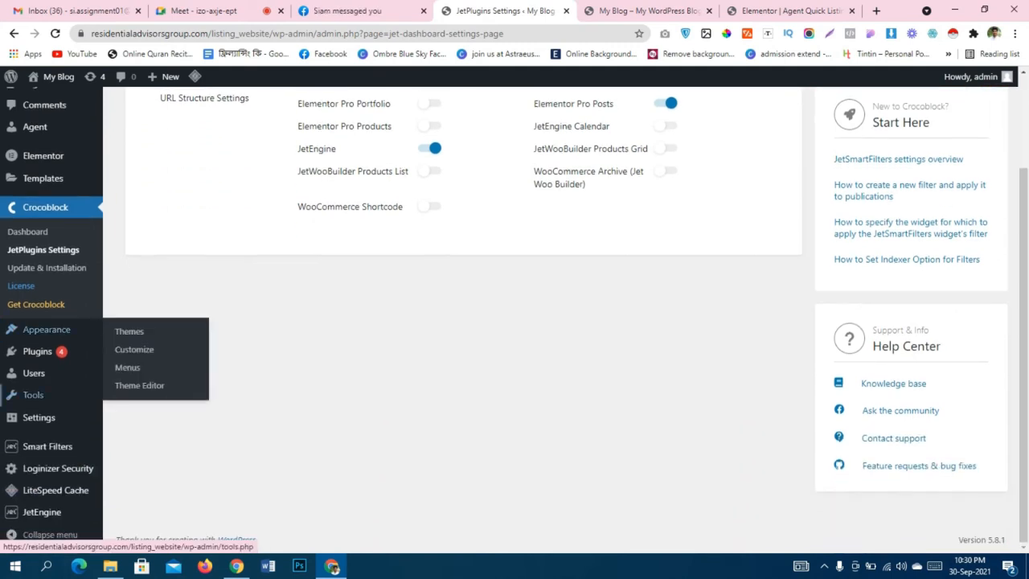
scroll(40, 322, up, 2)
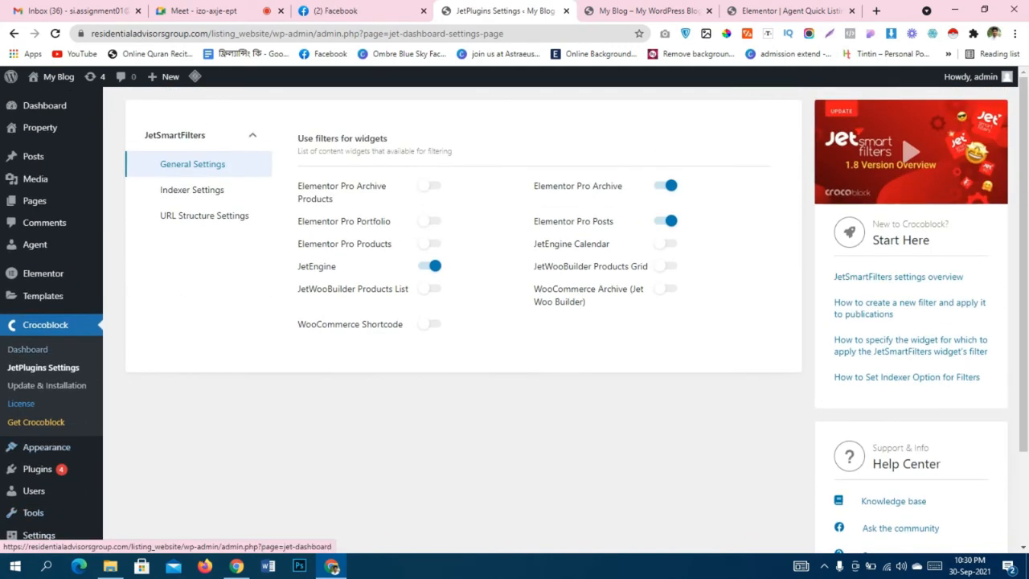
scroll(41, 241, down, 2)
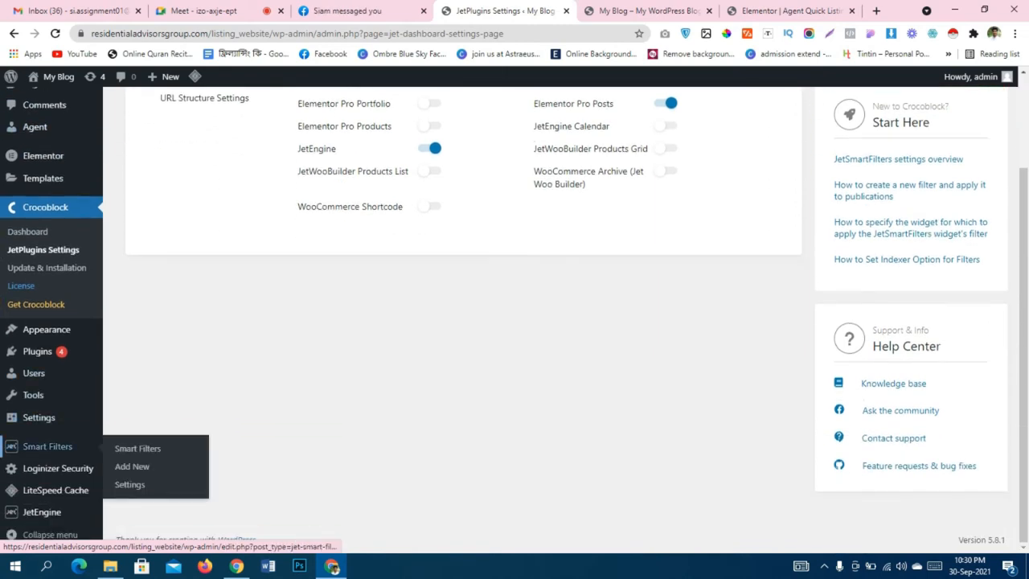
click(48, 447)
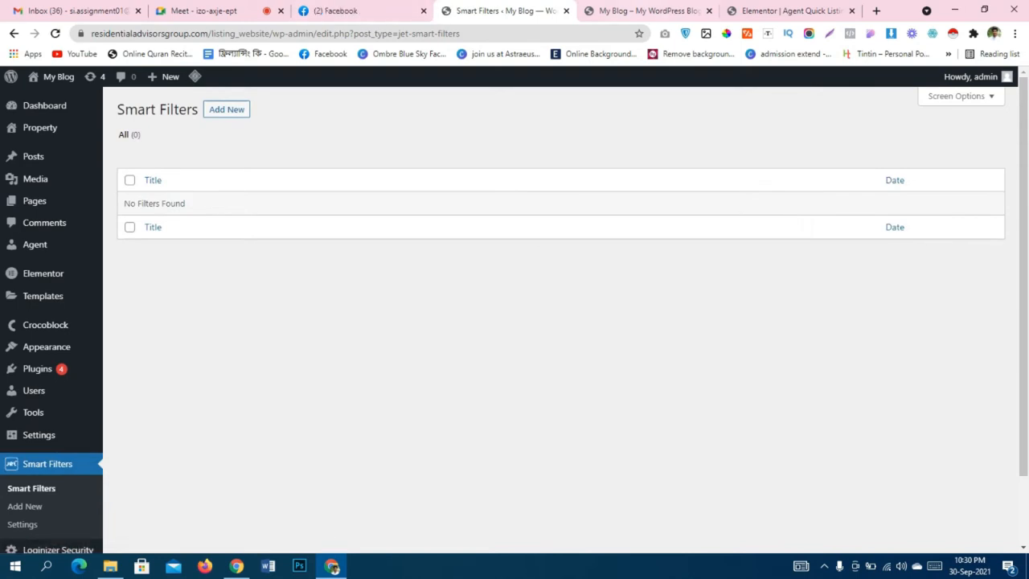
Look over the live homepage and return to the Smart Filters list.
click(643, 10)
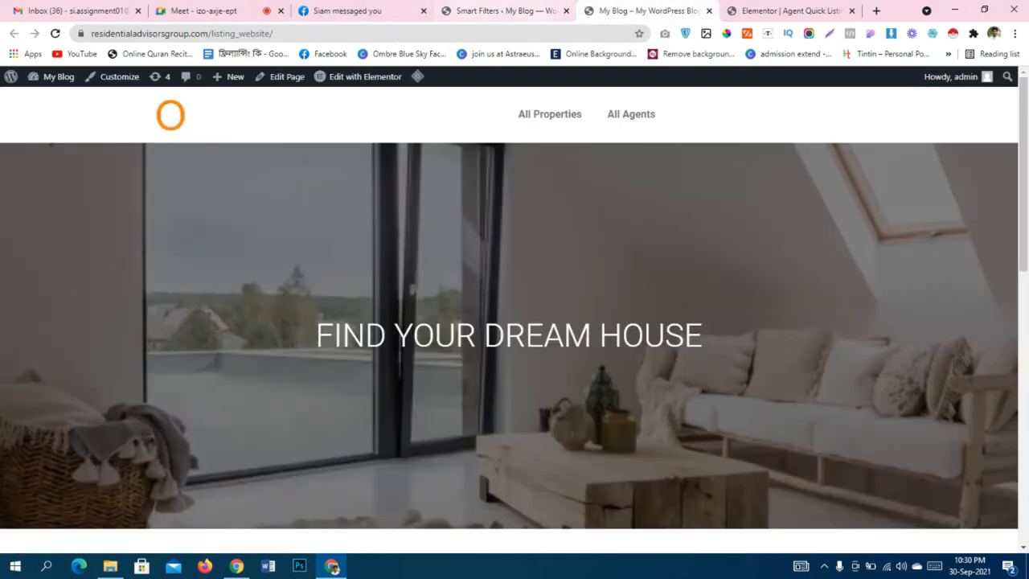
scroll(514, 322, down, 4)
scroll(515, 322, up, 4)
click(505, 10)
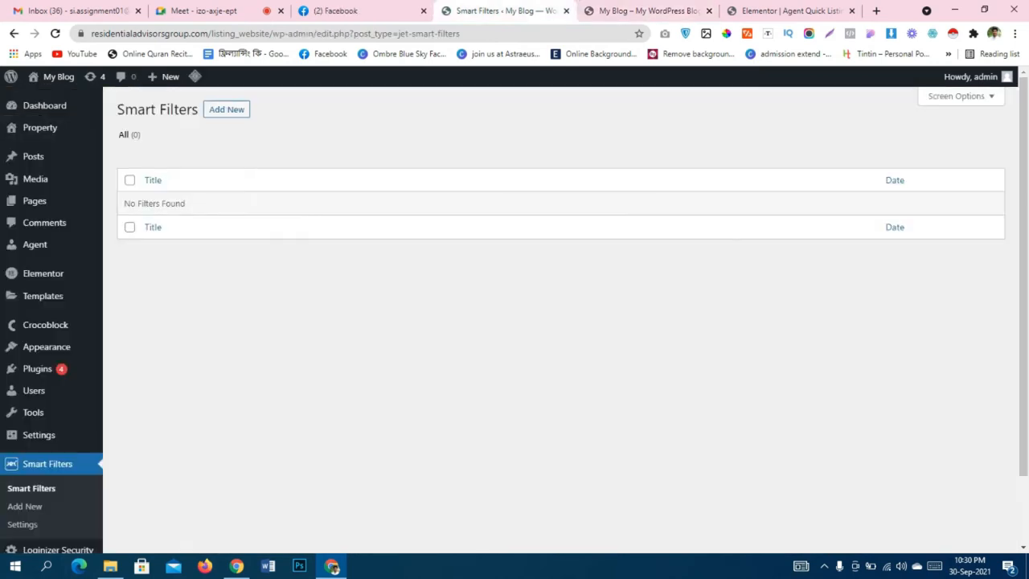
Add a new smart filter titled "Property Search".
click(226, 110)
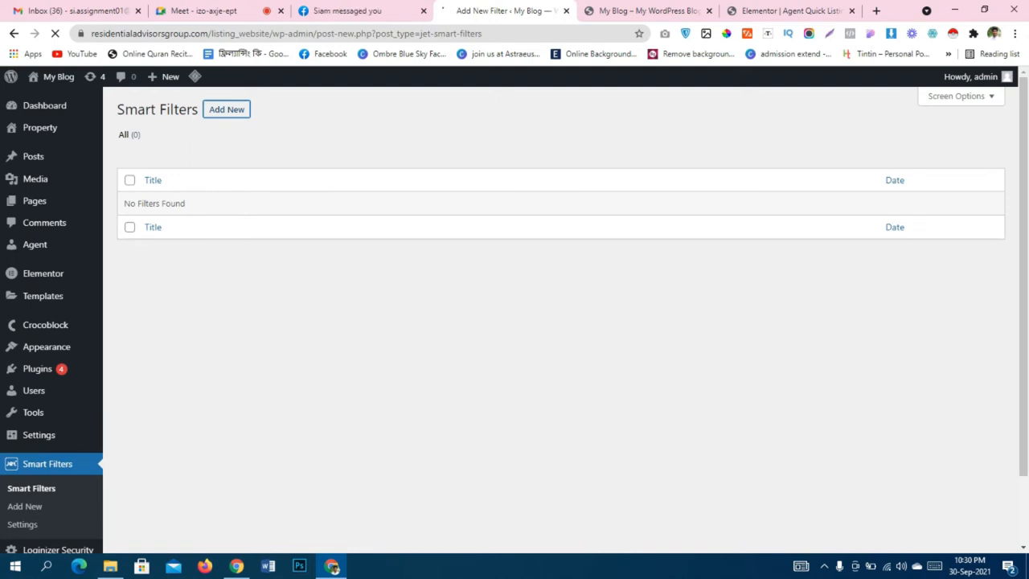
text(Property)
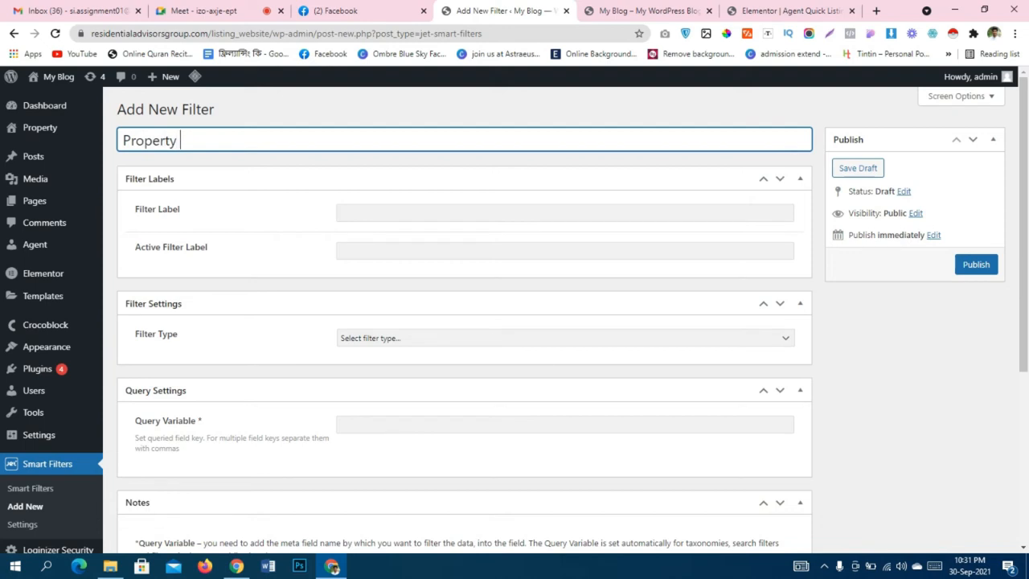
text( Search)
Copy the filter's title into both its Filter Label and Active Filter Label as "Property Search".
key(ctrl+a)
key(ctrl+c)
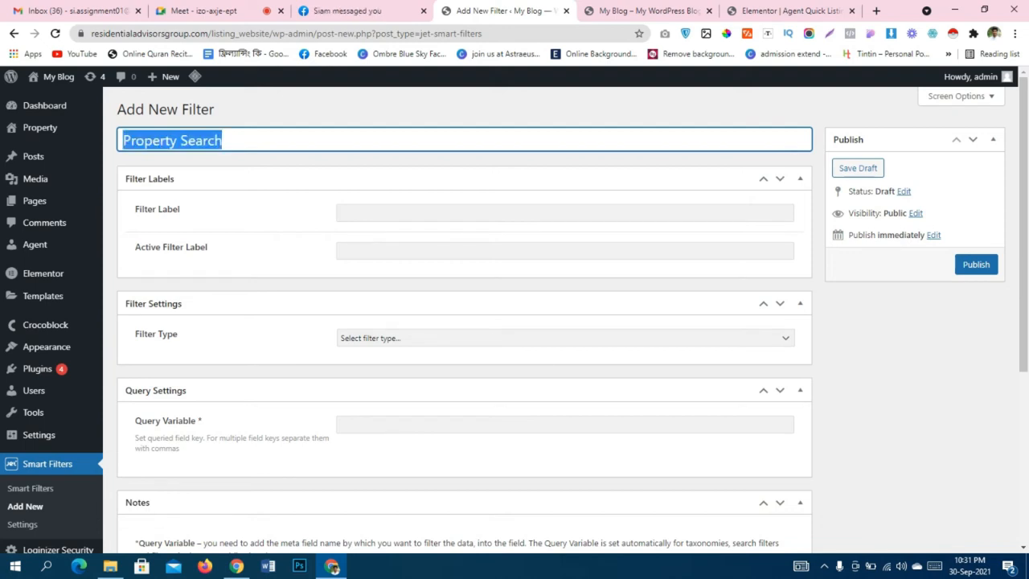
click(450, 213)
key(ctrl+v)
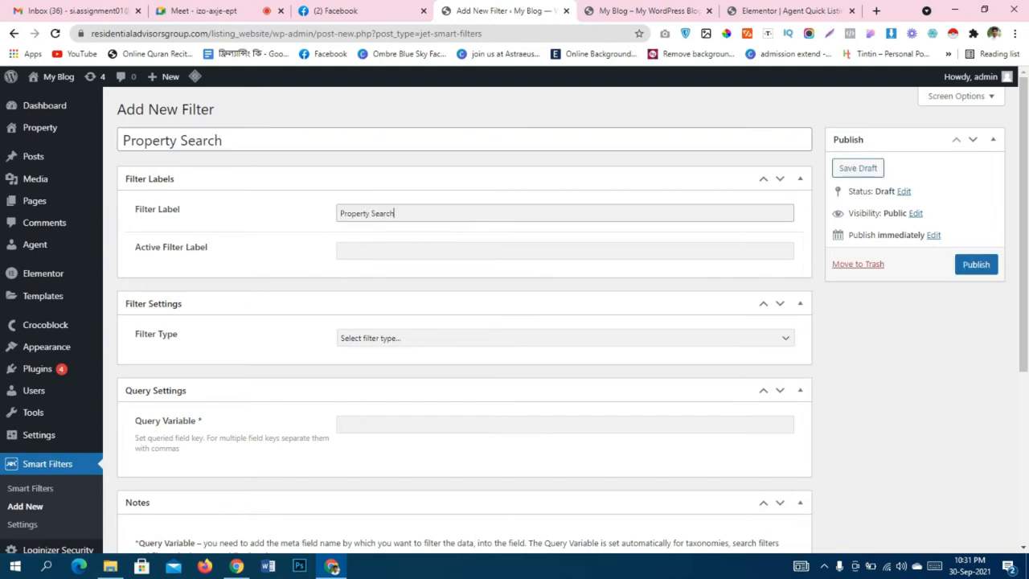
key(Tab)
key(ctrl+v)
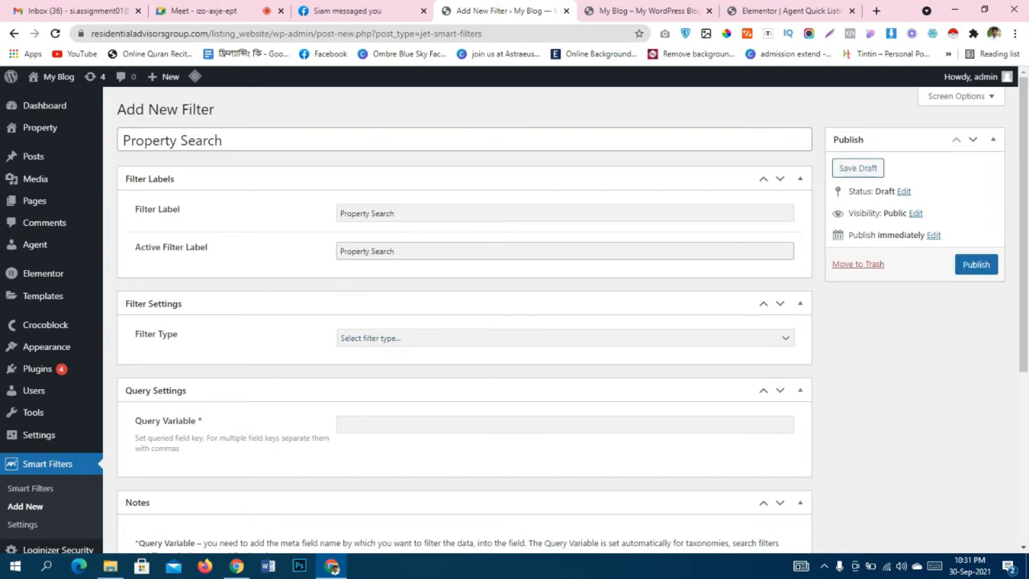
Set the filter type to Search and its placeholder to "Search Your Property...".
scroll(514, 321, down, 1)
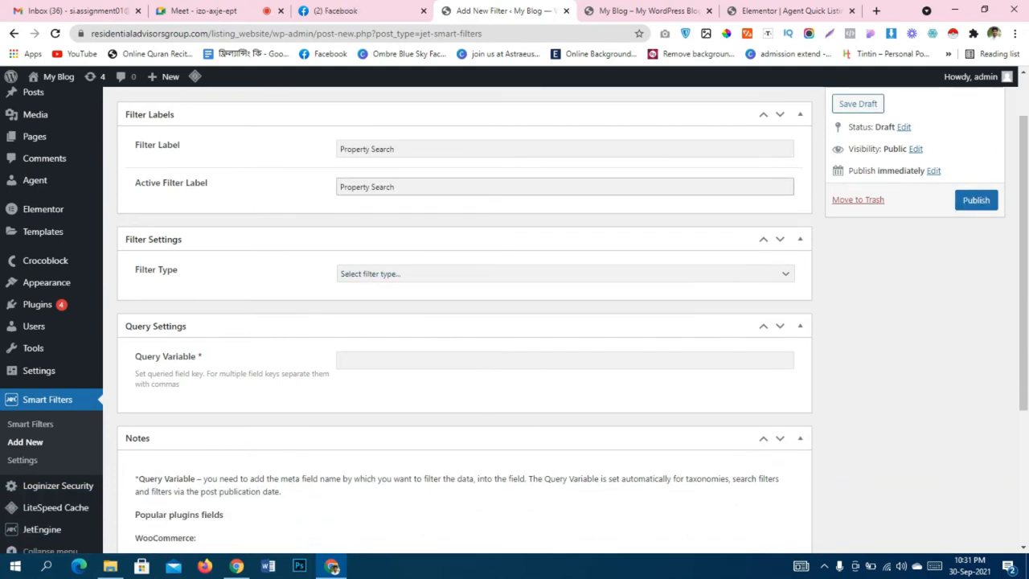
click(565, 275)
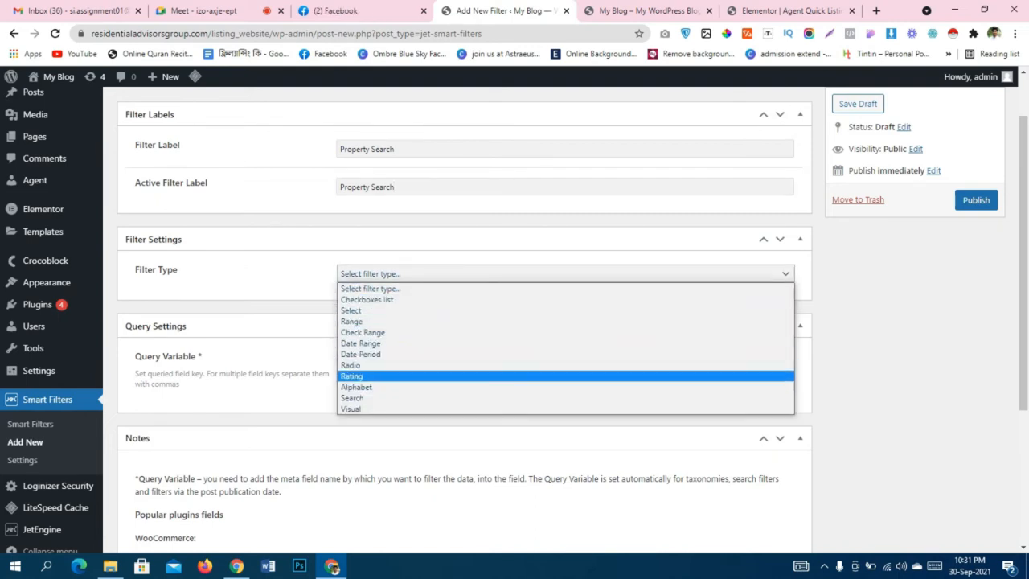
click(354, 398)
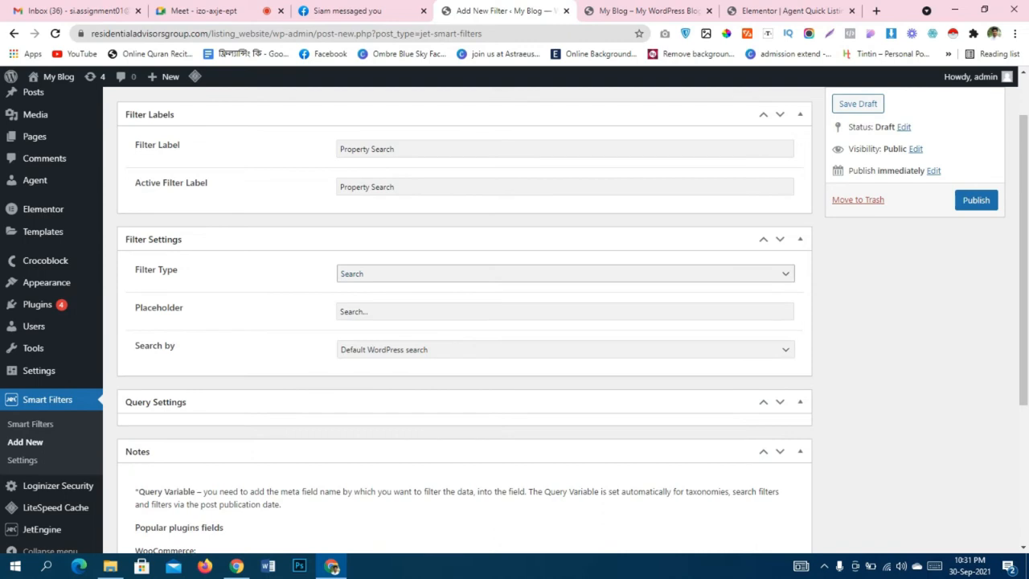
click(371, 312)
click(363, 311)
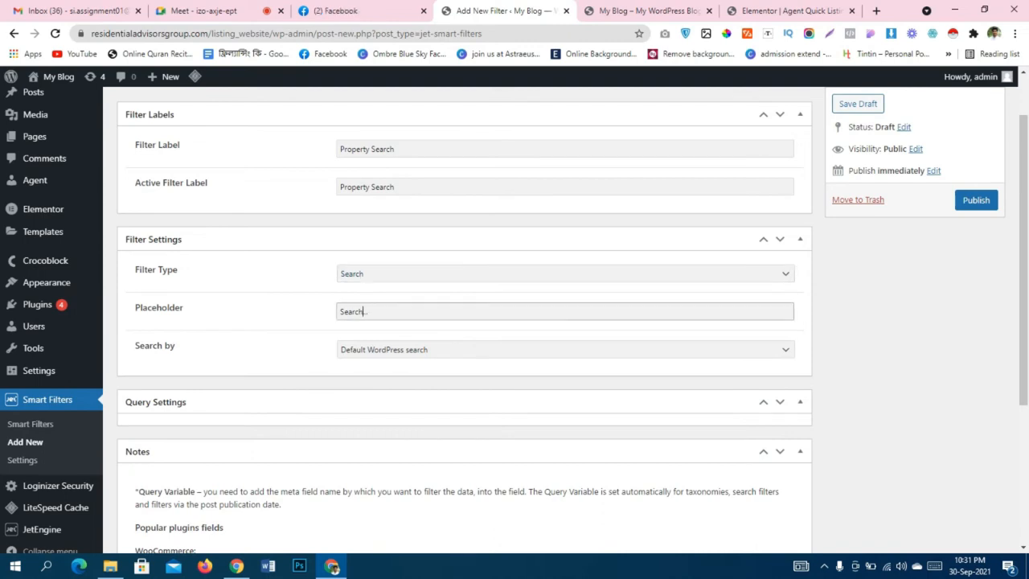
text(Your Property)
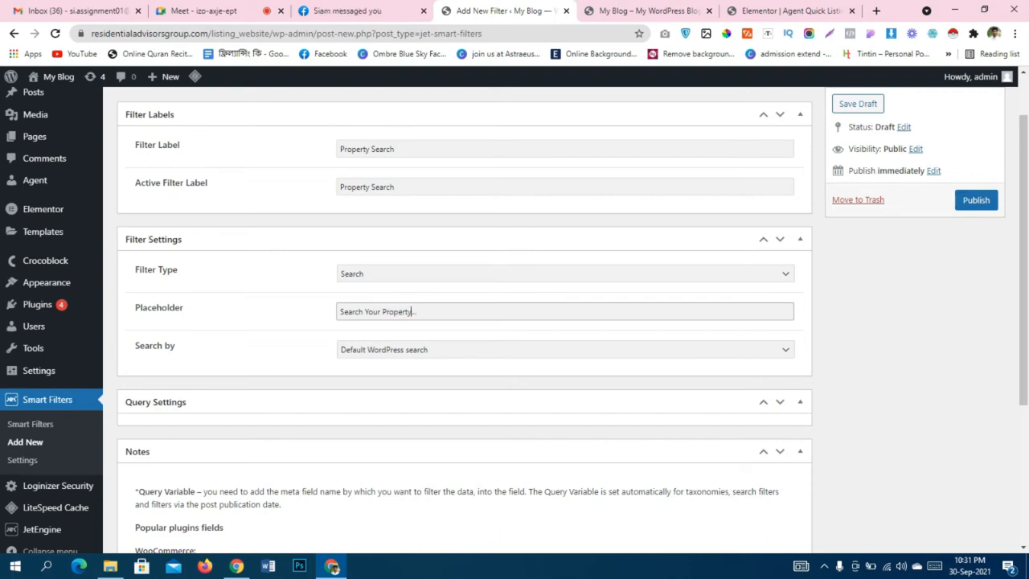
Check the remaining filter settings and notes, and publish the Property Search filter.
scroll(514, 322, down, 3)
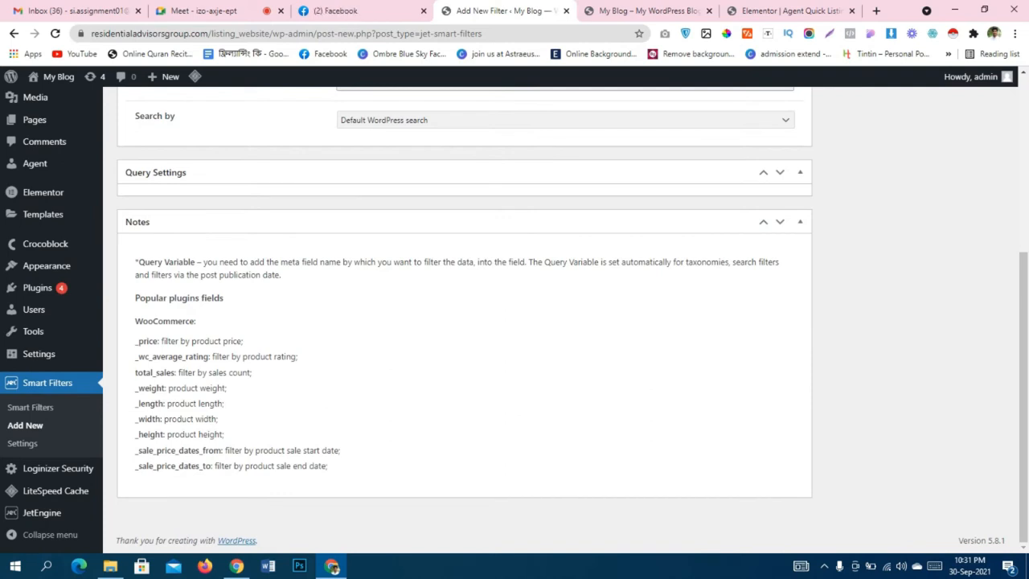
scroll(514, 322, up, 4)
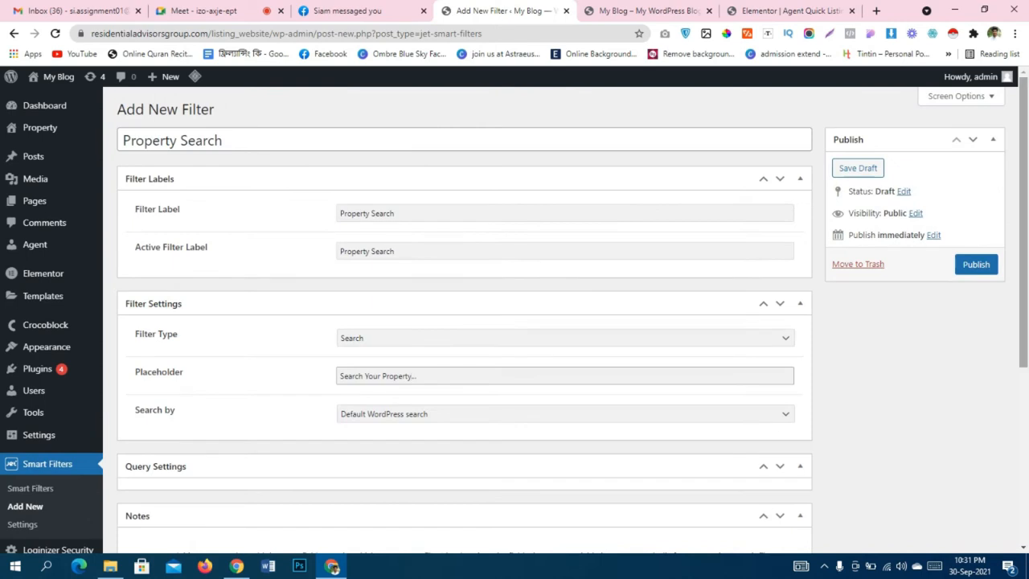
click(976, 264)
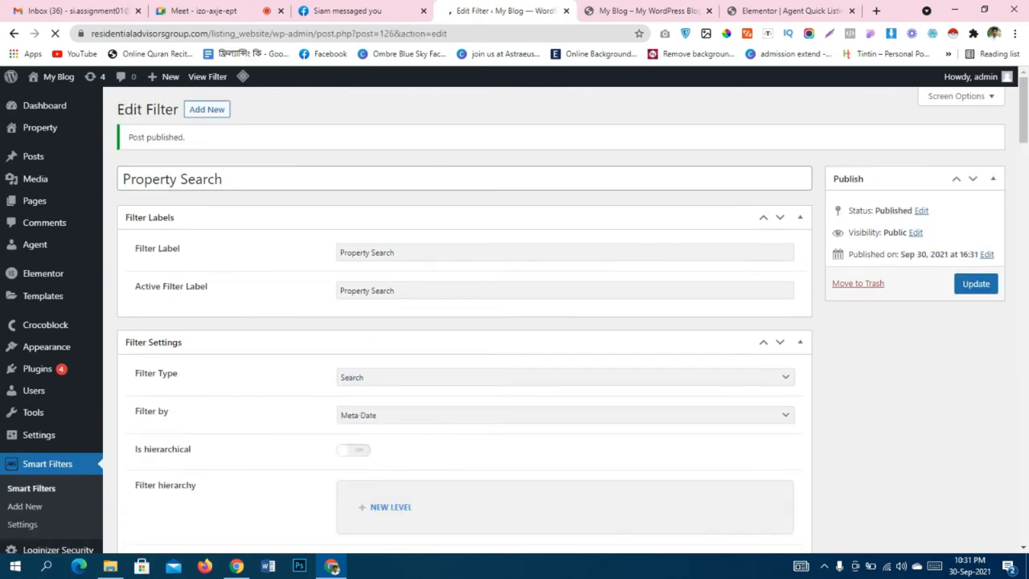
Switch to the live homepage and open it for editing with Elementor.
key(ctrl+Tab)
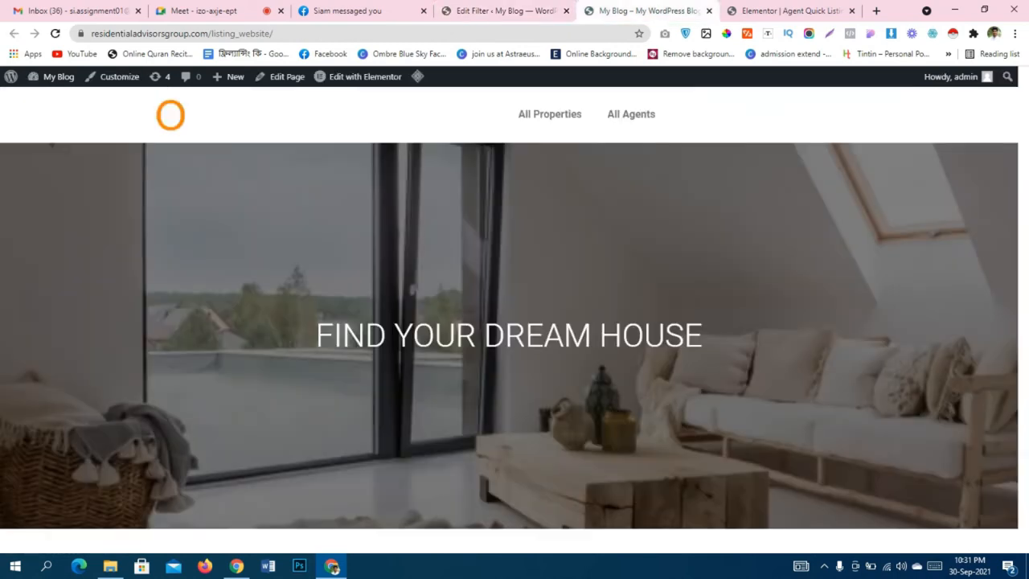
mouse_move(362, 76)
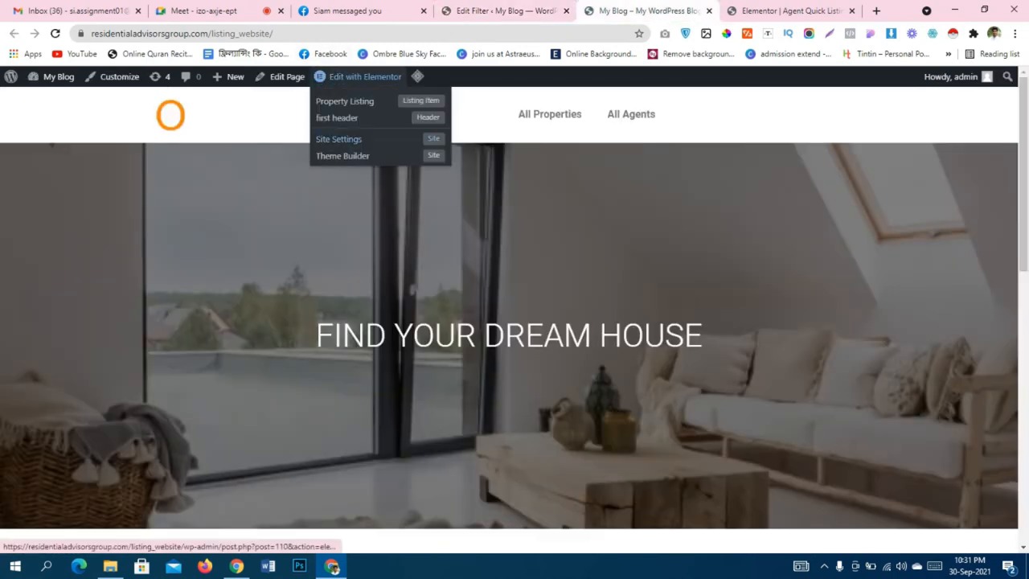
click(364, 77)
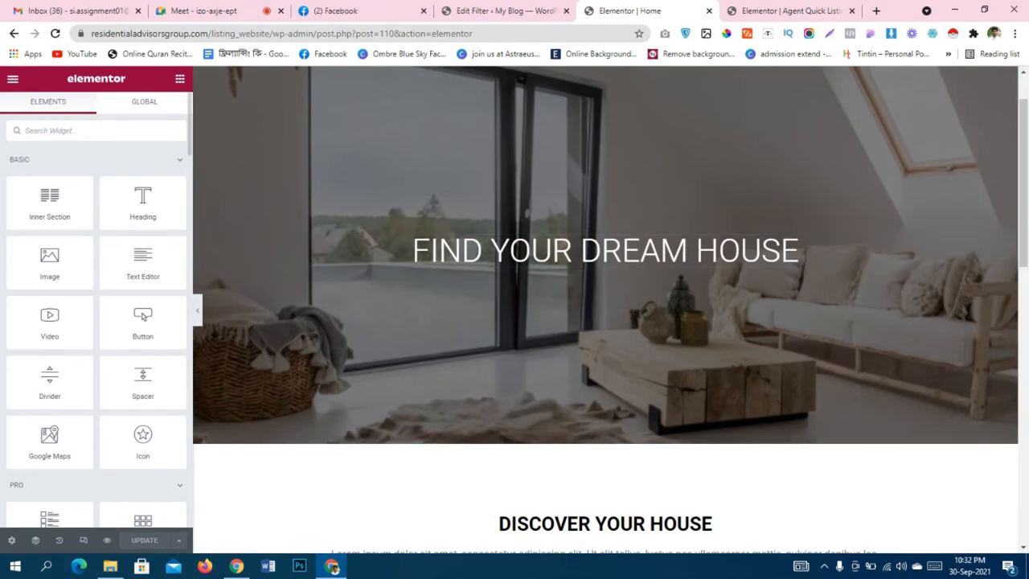
Add a Search Filter widget below the FIND YOUR DREAM HOUSE heading in the hero section.
text(user)
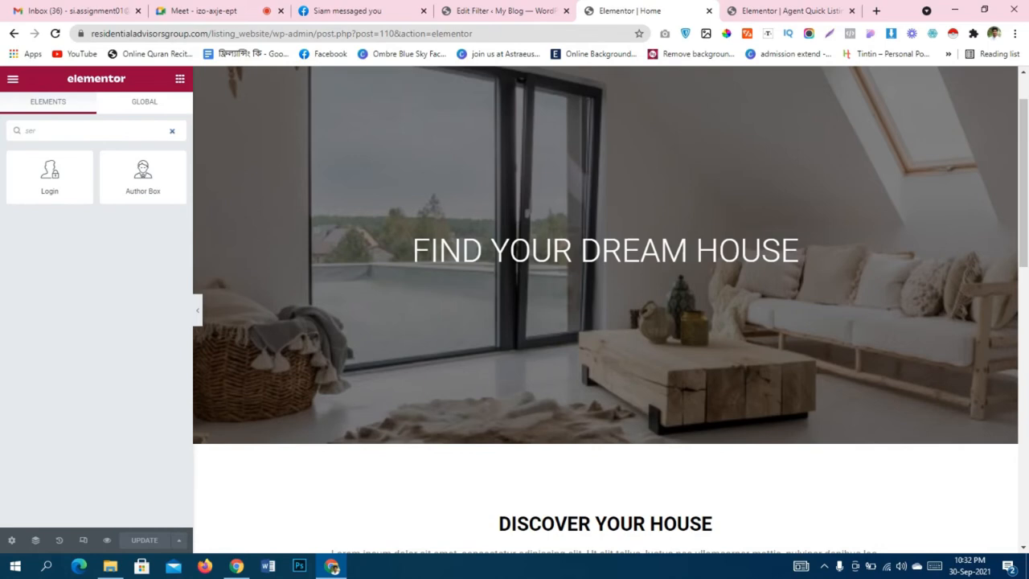
key(ctrl+a)
text(sea)
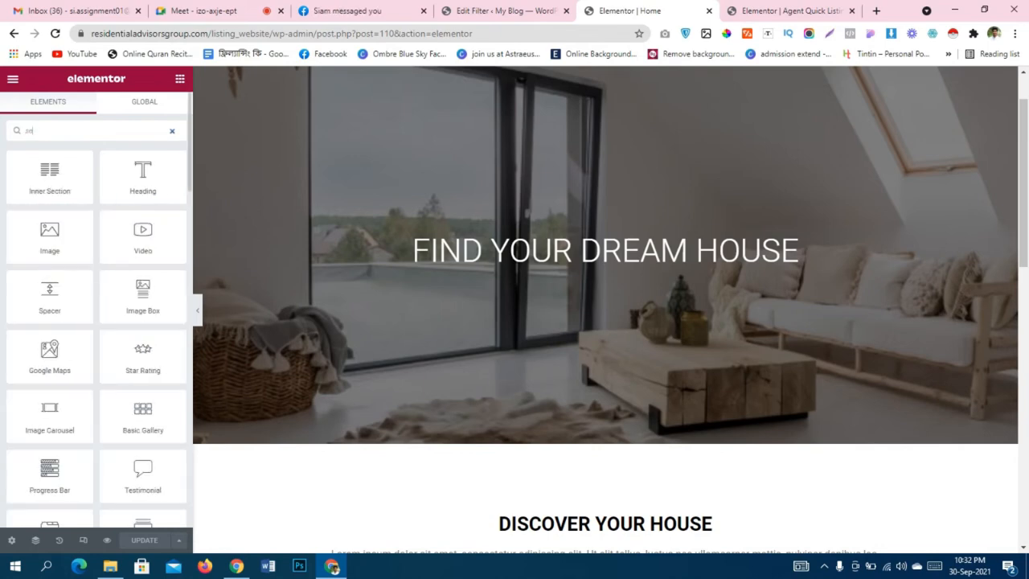
text(r)
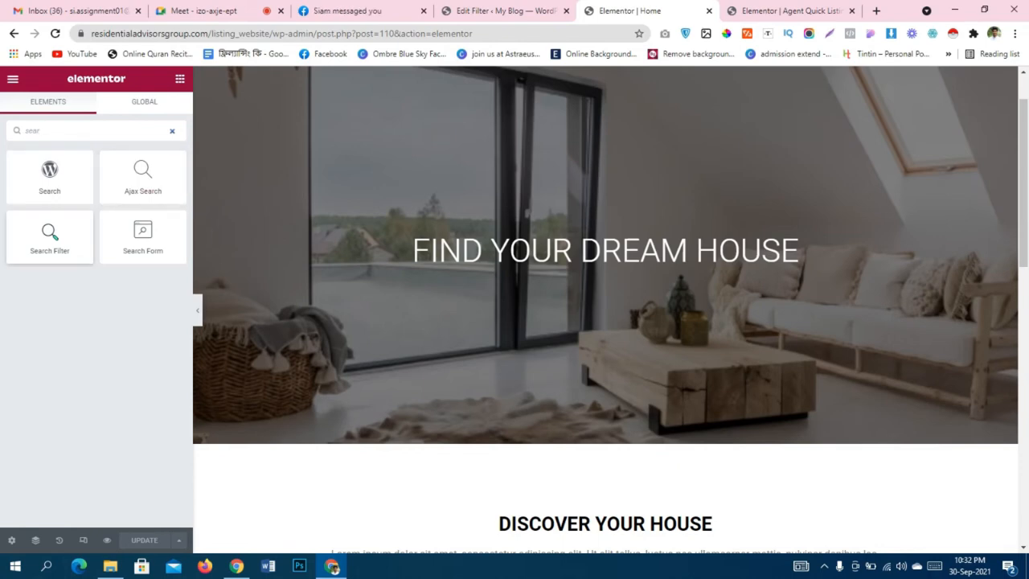
drag(50, 237, 510, 271)
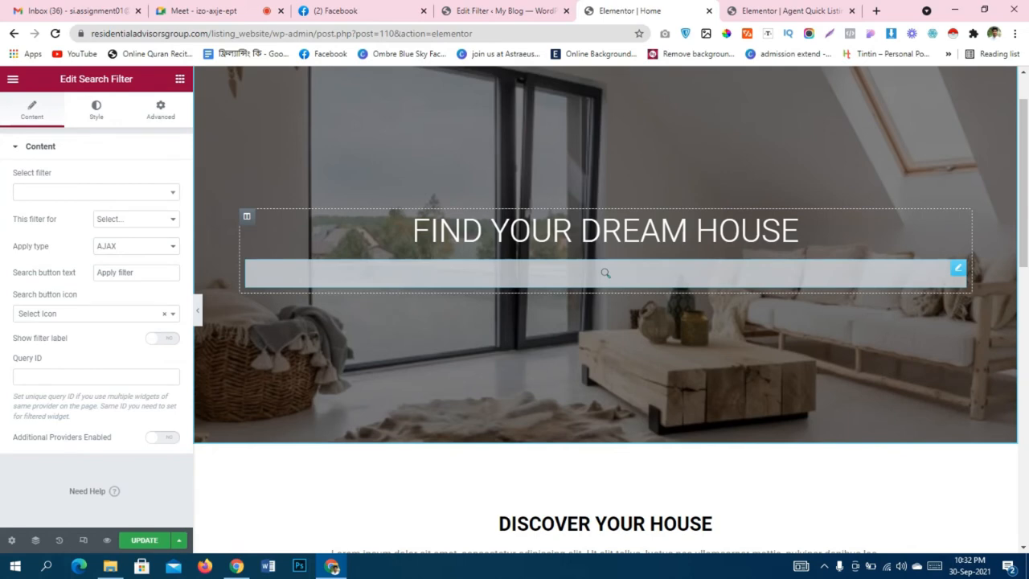
Add an Ajax Search widget below the hero heading and delete the Search Filter widget beneath it.
click(180, 79)
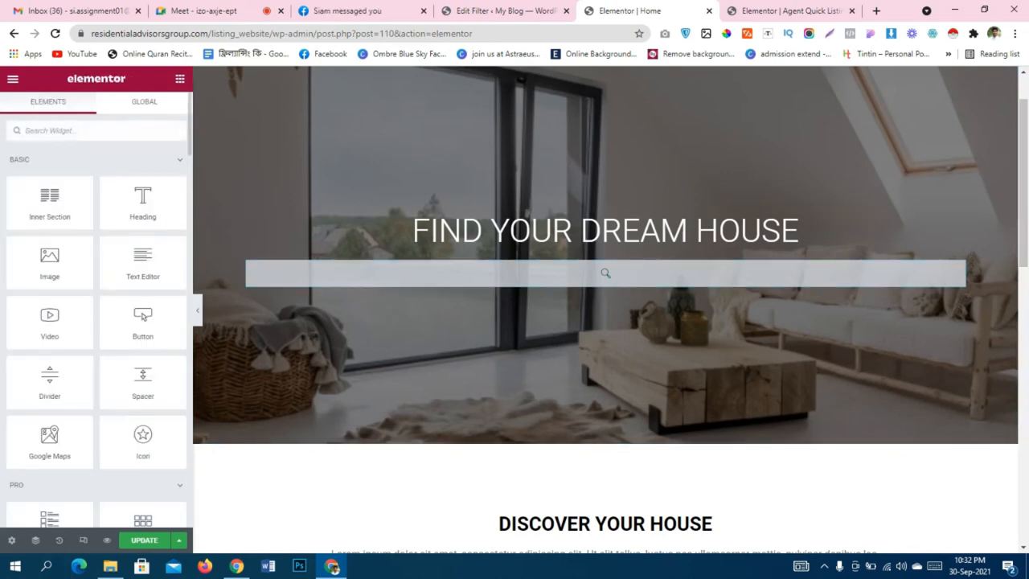
text(aj)
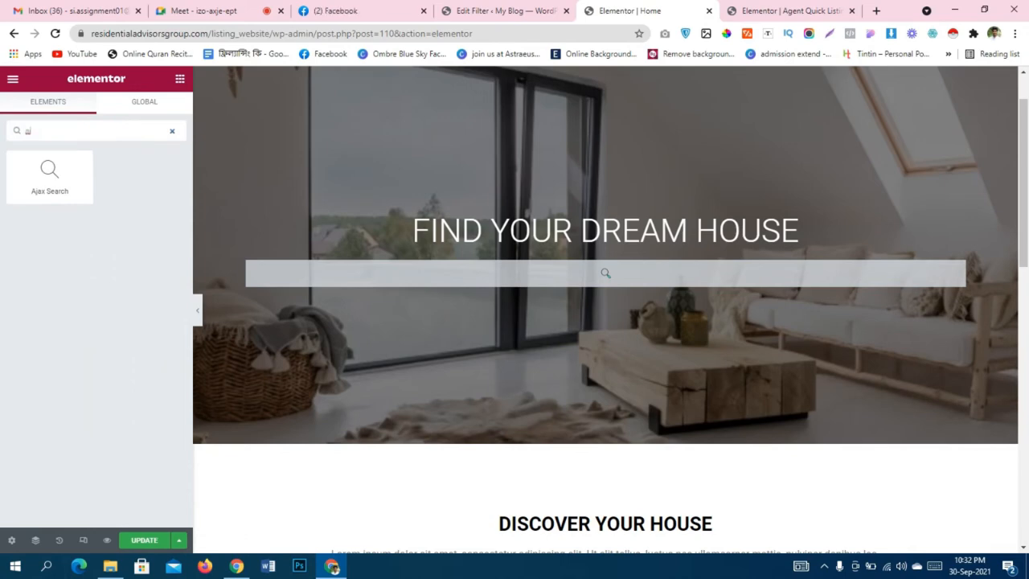
drag(49, 173, 468, 275)
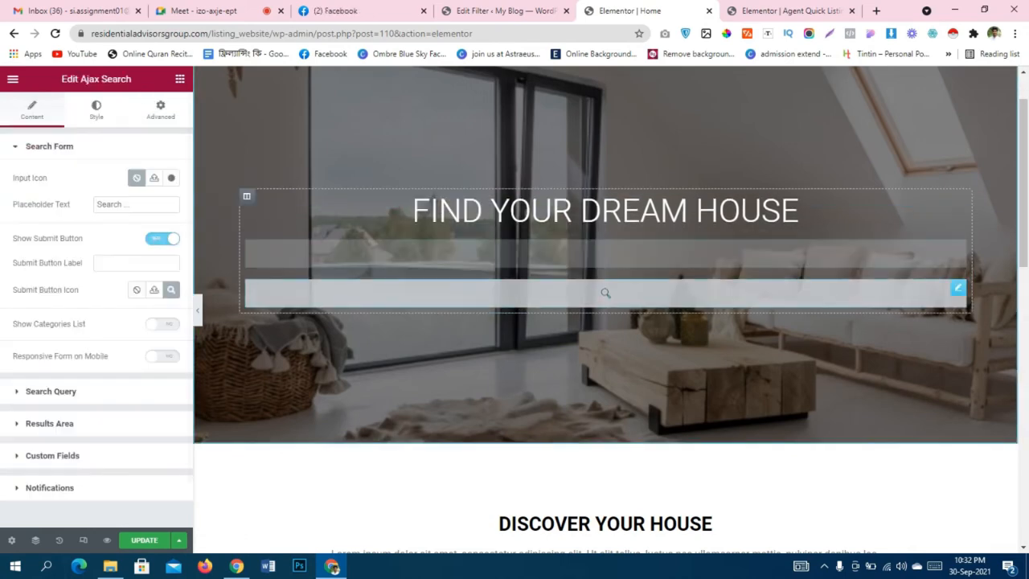
right_click(466, 298)
click(495, 479)
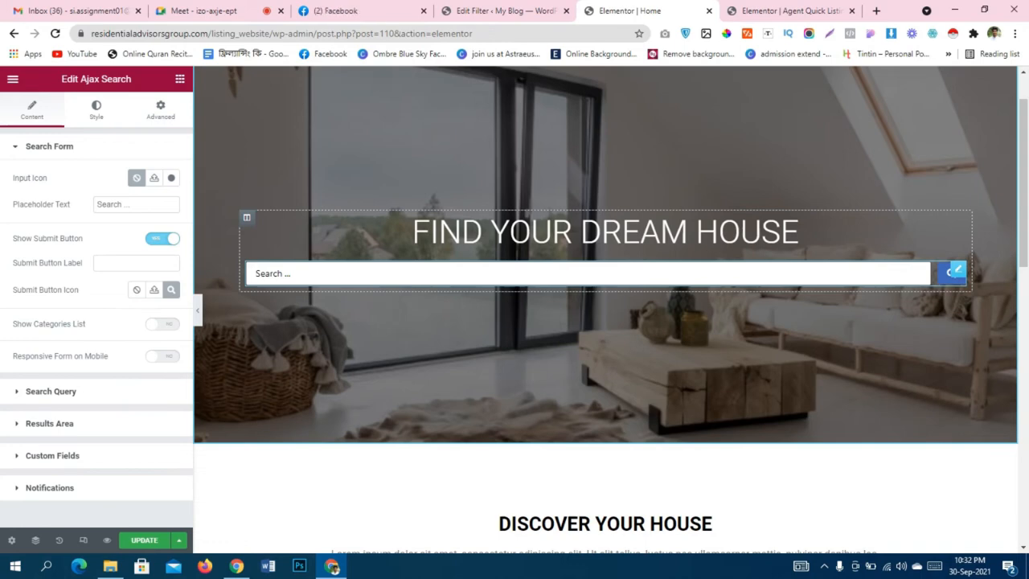
Update the homepage with the Ajax Search widget and open its preview.
scroll(606, 309, down, 2)
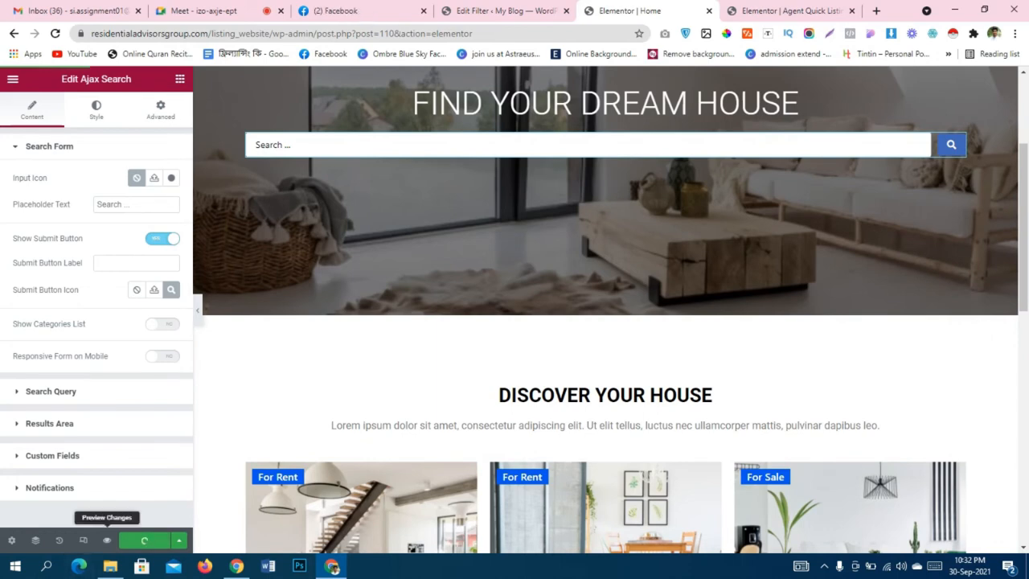
click(107, 539)
click(550, 11)
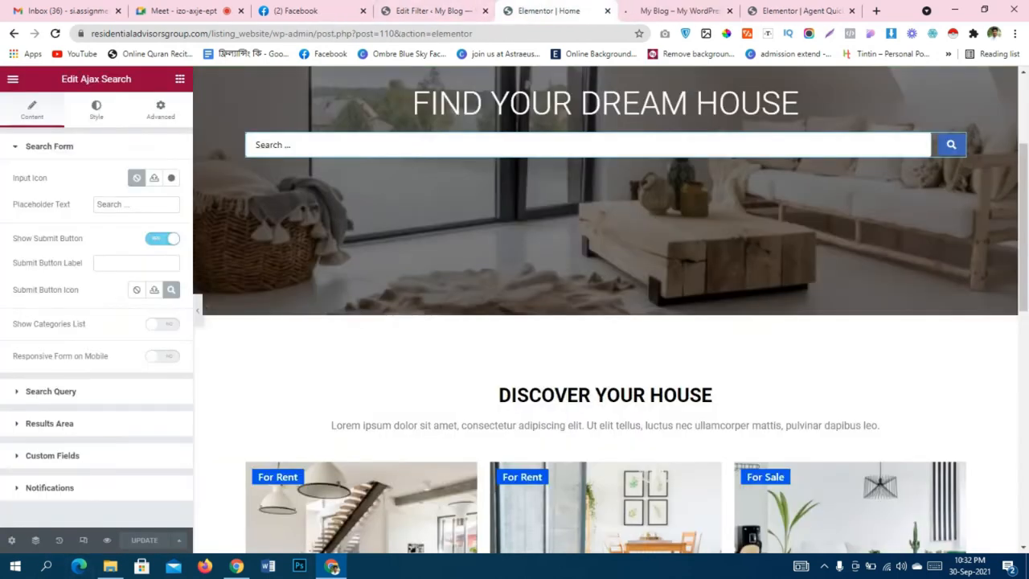
click(678, 11)
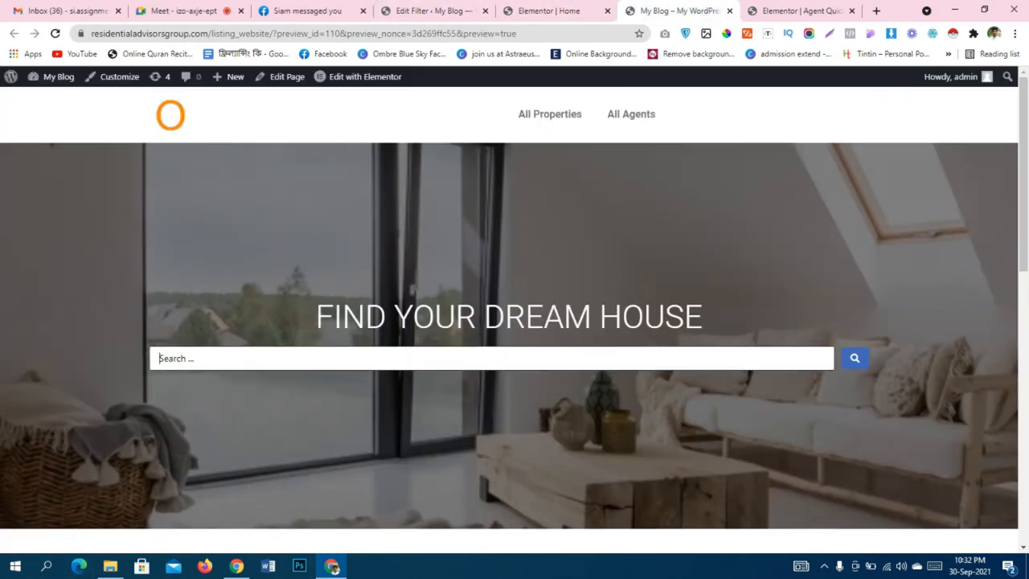
Search the homepage preview for "new" and look through the listed results.
text(new)
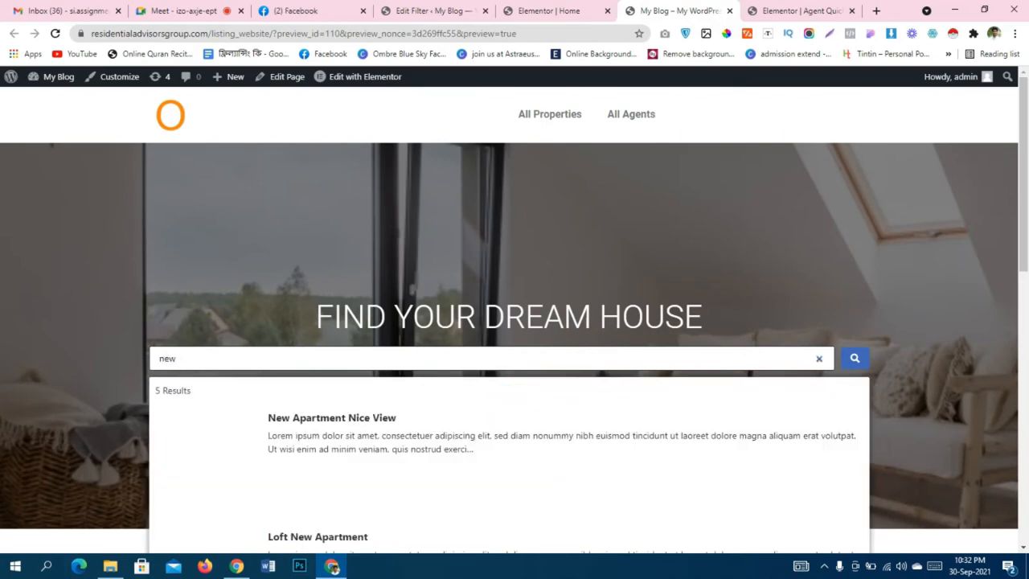
scroll(510, 320, down, 1)
scroll(509, 326, down, 2)
scroll(510, 328, down, 5)
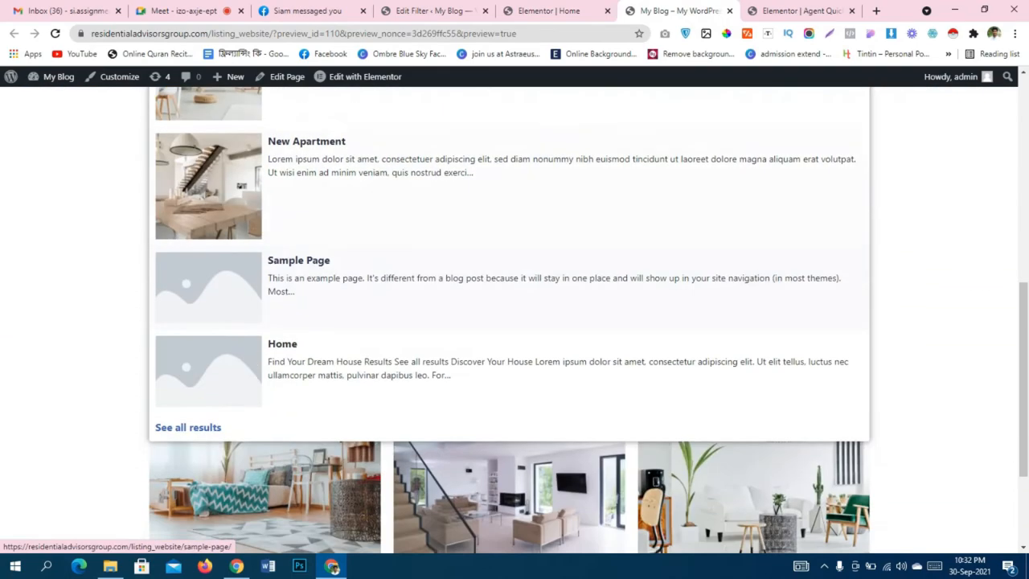
scroll(510, 328, up, 5)
scroll(510, 354, down, 4)
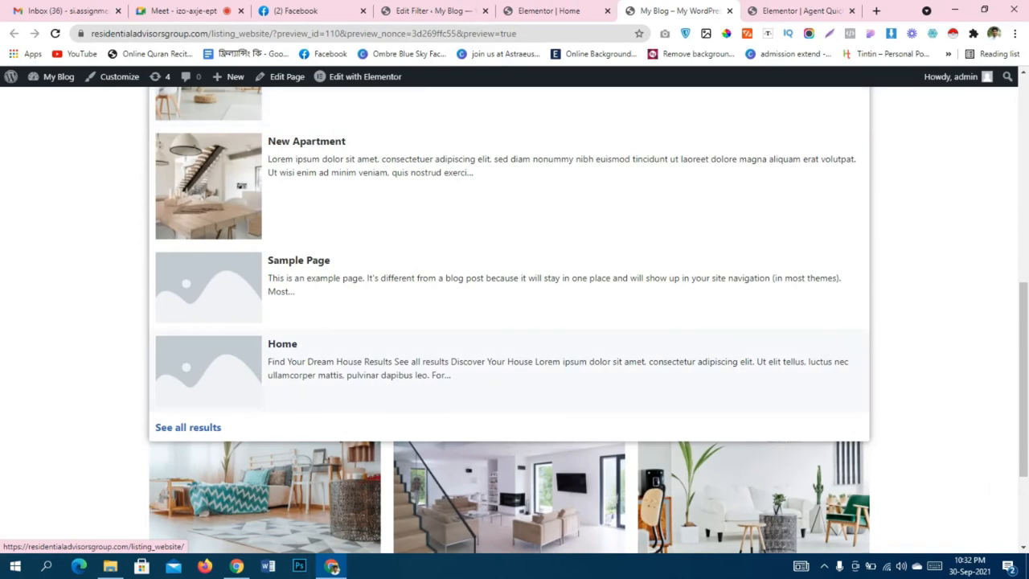
scroll(510, 370, up, 1)
scroll(510, 369, up, 2)
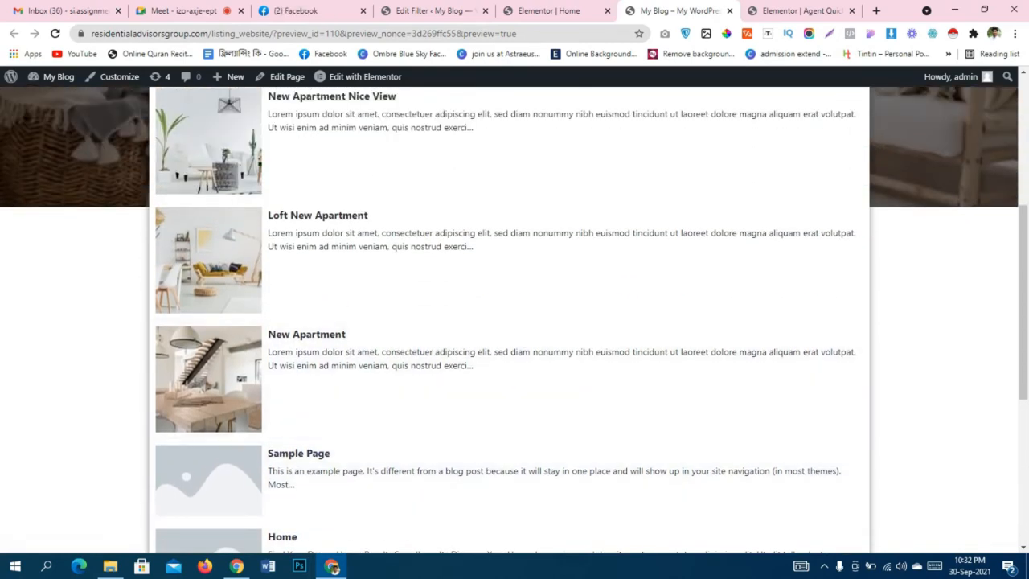
click(933, 338)
scroll(509, 322, up, 4)
Return to the homepage editor and enable Responsive Form on Mobile for the Ajax Search widget.
click(555, 12)
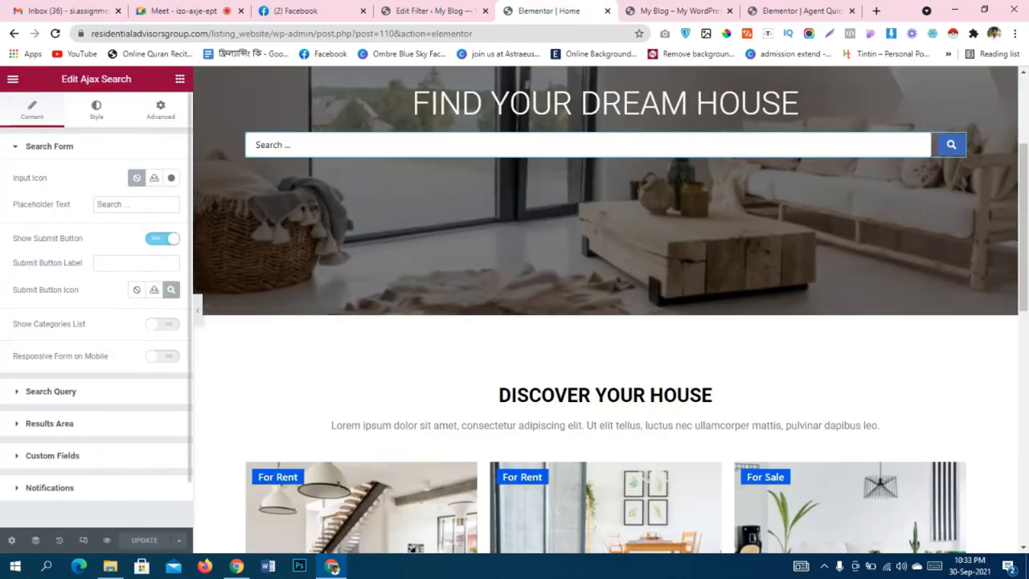
scroll(96, 305, down, 1)
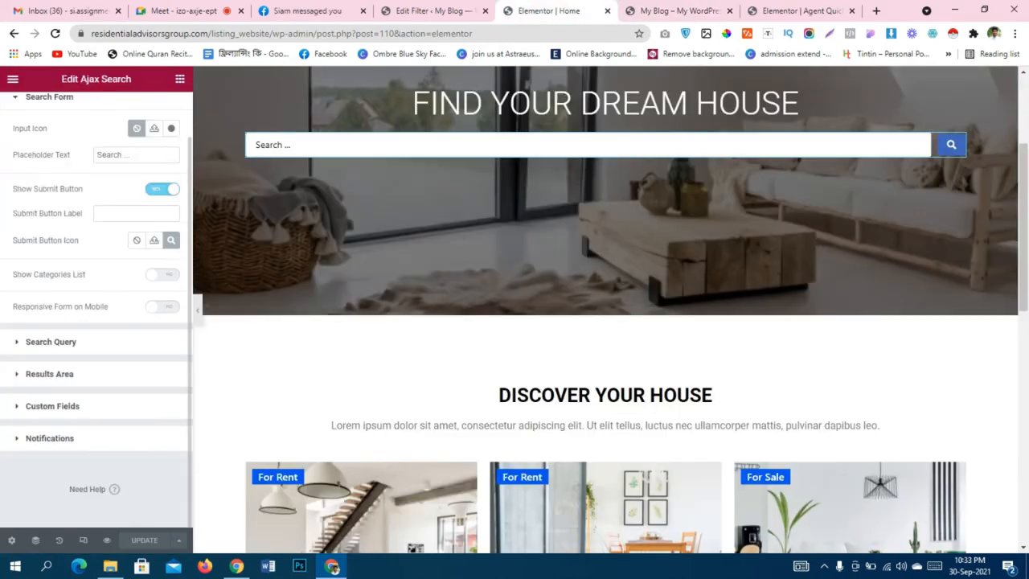
drag(78, 307, 73, 343)
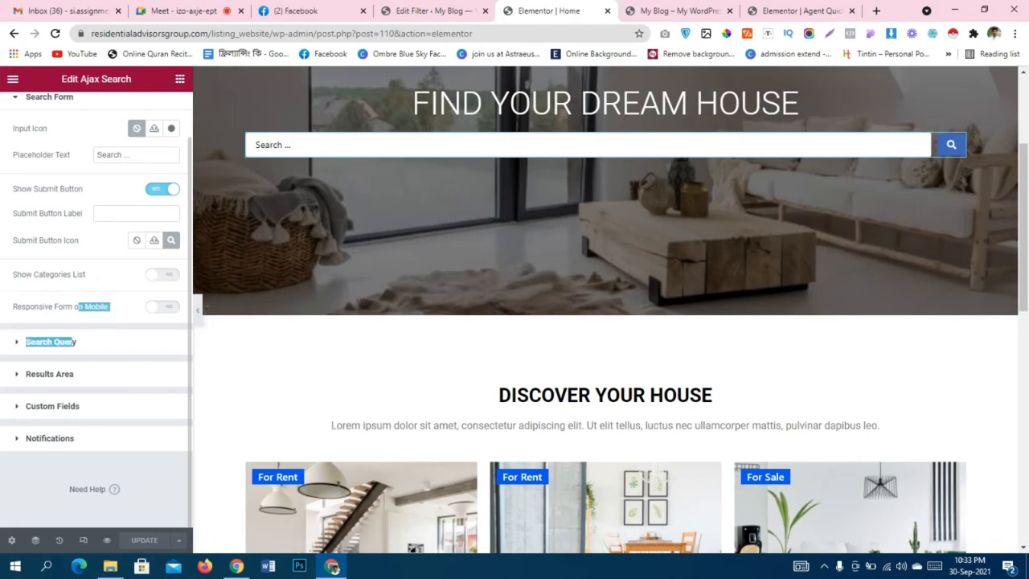
click(162, 306)
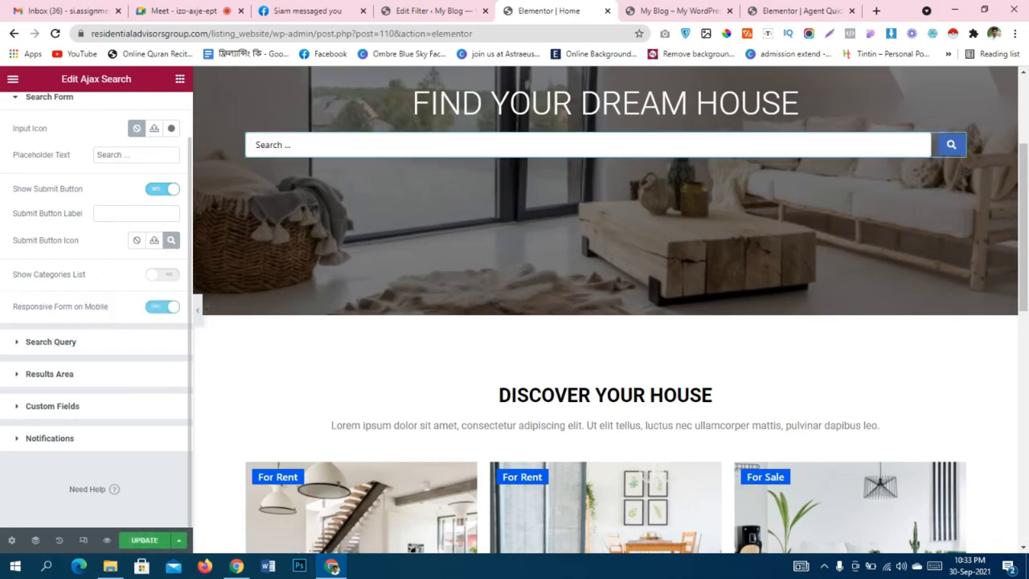
Review the Ajax Search widget's Search Query and Results Area settings.
click(51, 342)
scroll(80, 342, down, 2)
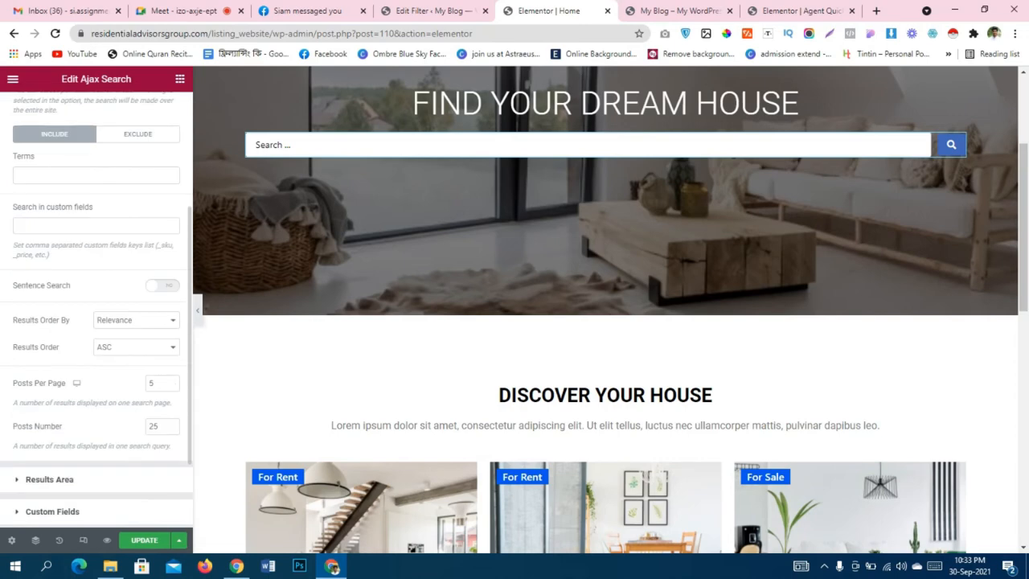
scroll(97, 310, down, 3)
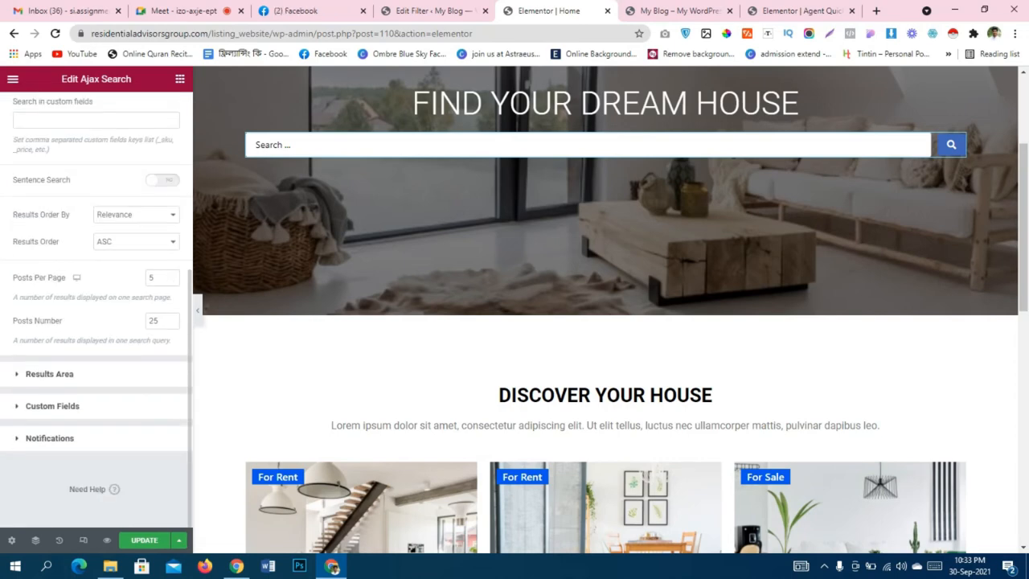
click(49, 374)
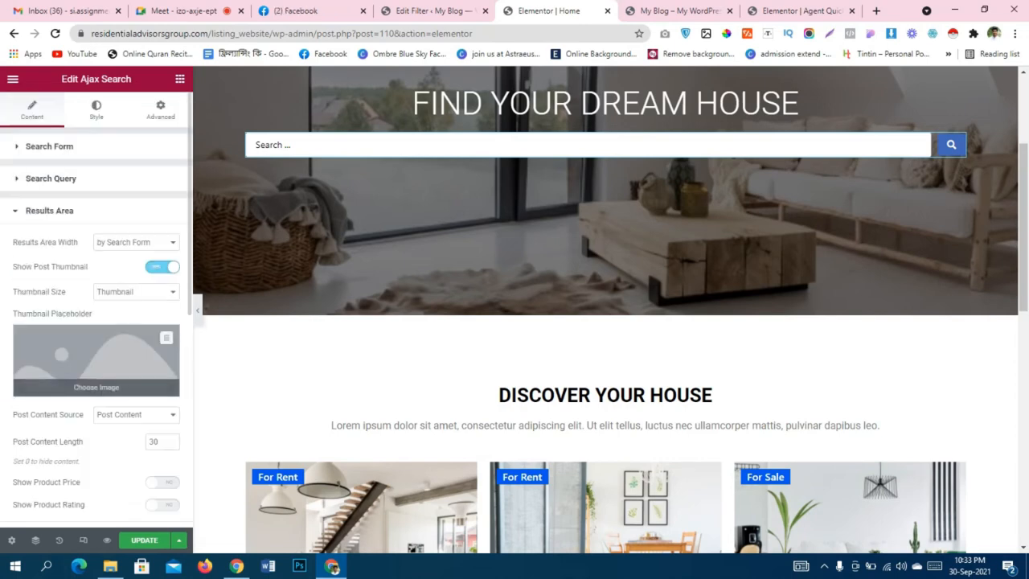
scroll(96, 321, down, 5)
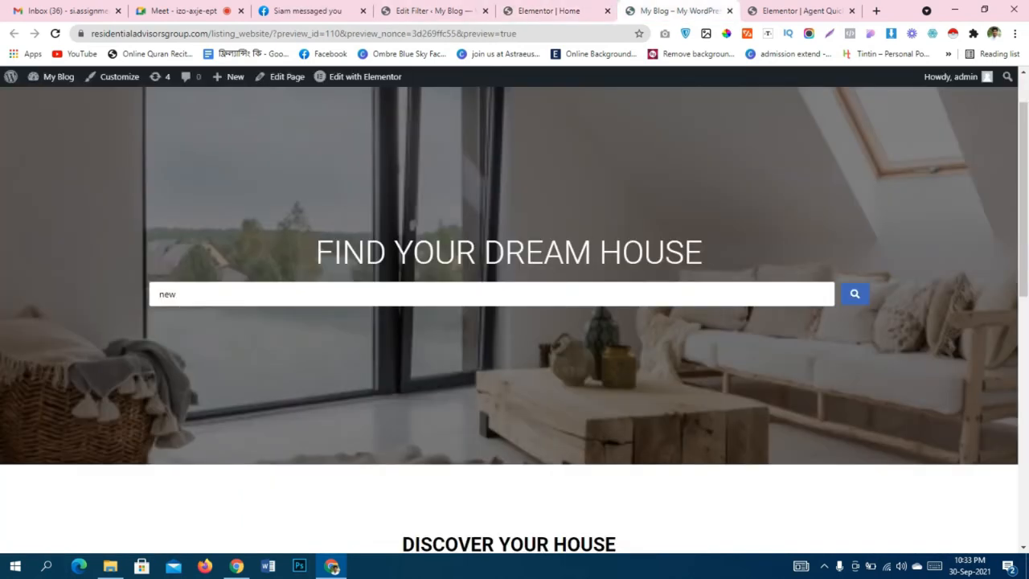
Reopen the "new" search results in the homepage preview and check which pages and properties they include.
key(ctrl+Tab)
click(178, 294)
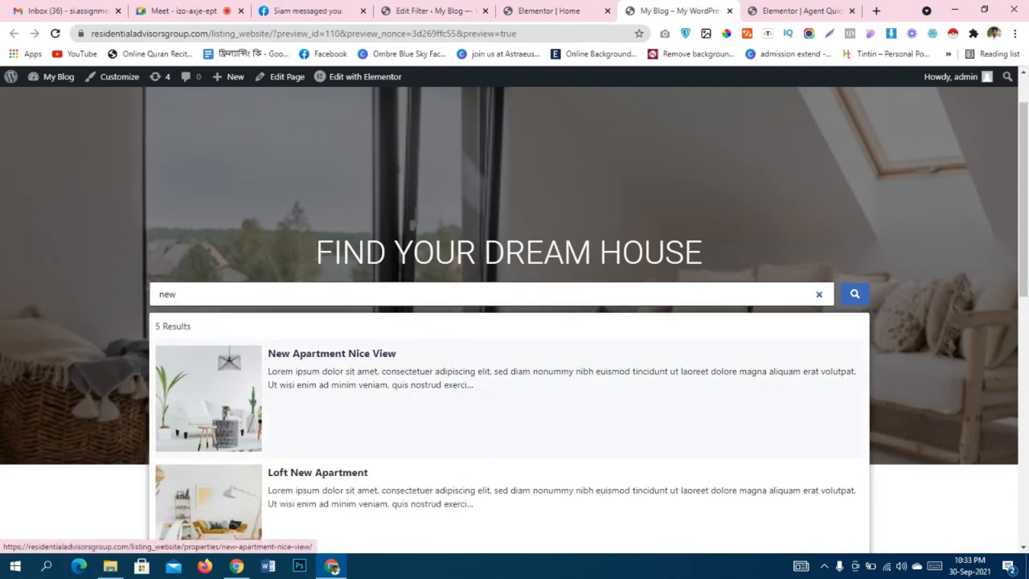
scroll(514, 361, down, 1)
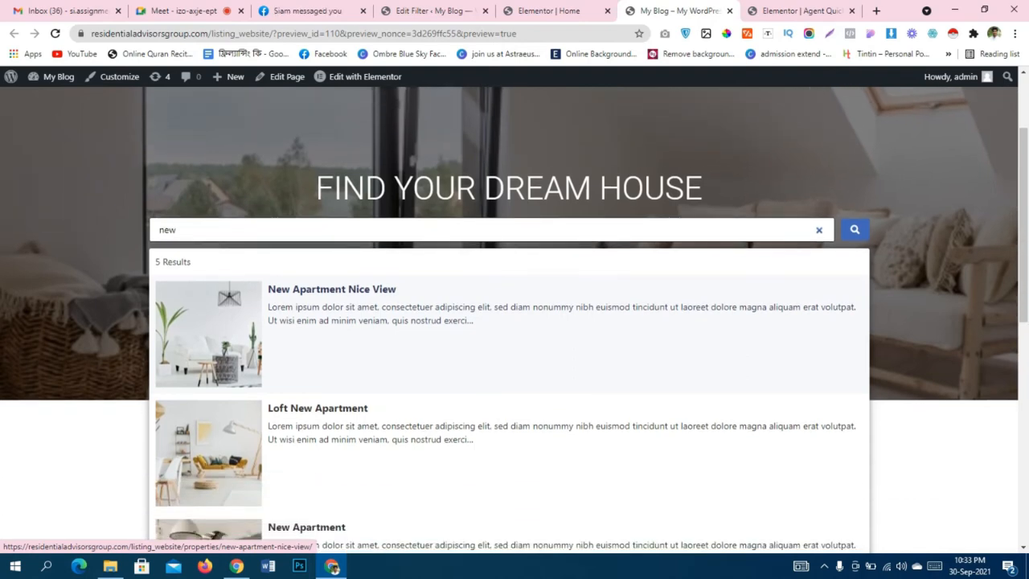
click(550, 11)
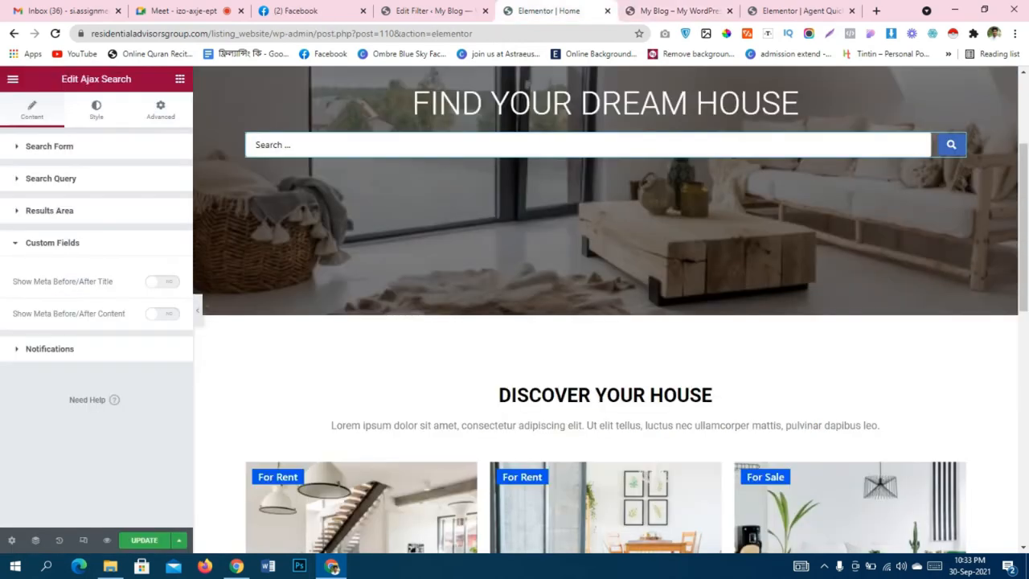
click(434, 11)
key(ctrl+Tab)
key(ctrl+Tab)
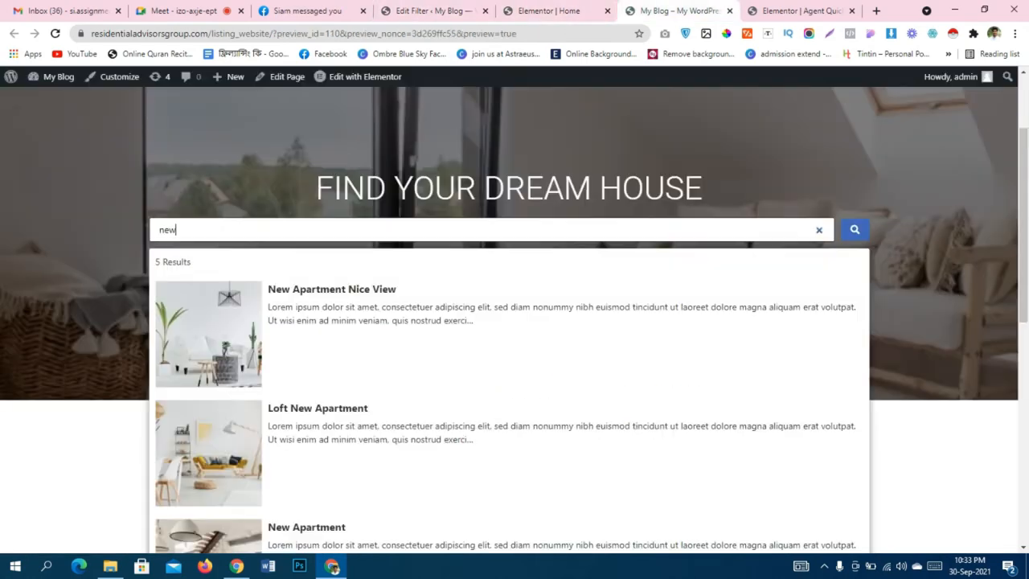
scroll(506, 321, down, 4)
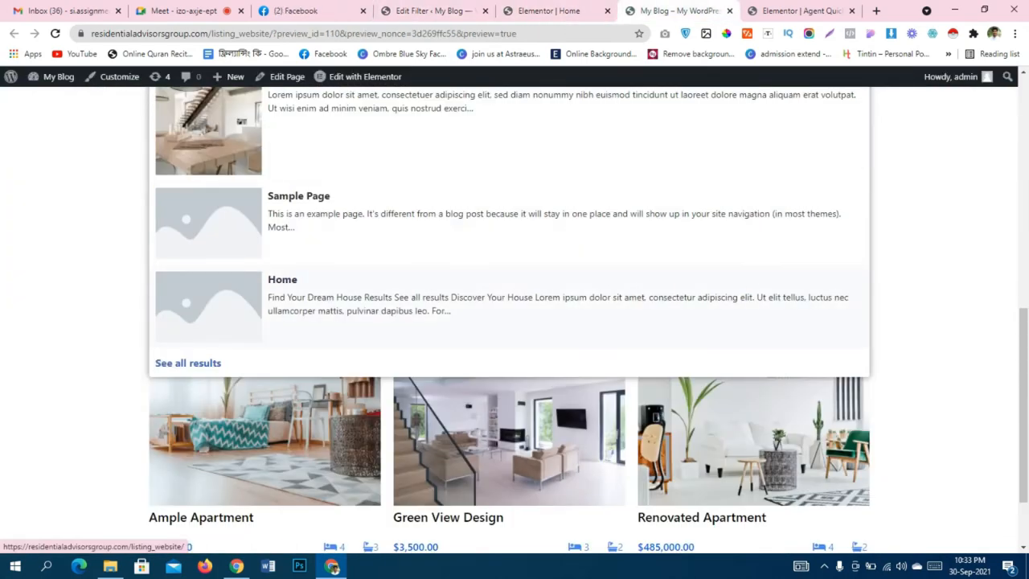
scroll(507, 322, up, 1)
scroll(507, 322, up, 1)
Open the JetSmartFilters general settings and turn off filters for the Elementor Pro Archive widget.
click(450, 11)
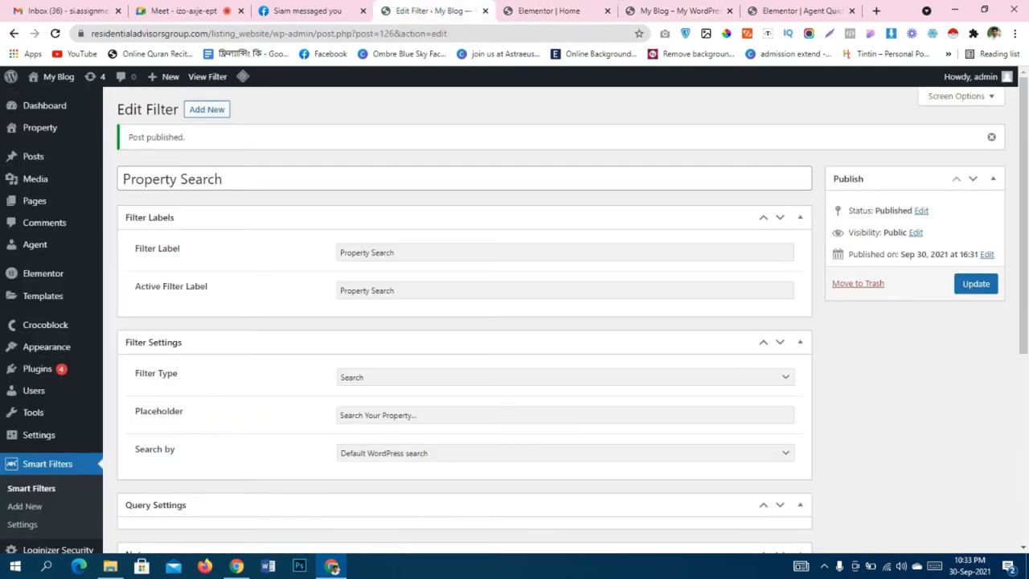
scroll(48, 402, down, 5)
scroll(48, 322, up, 1)
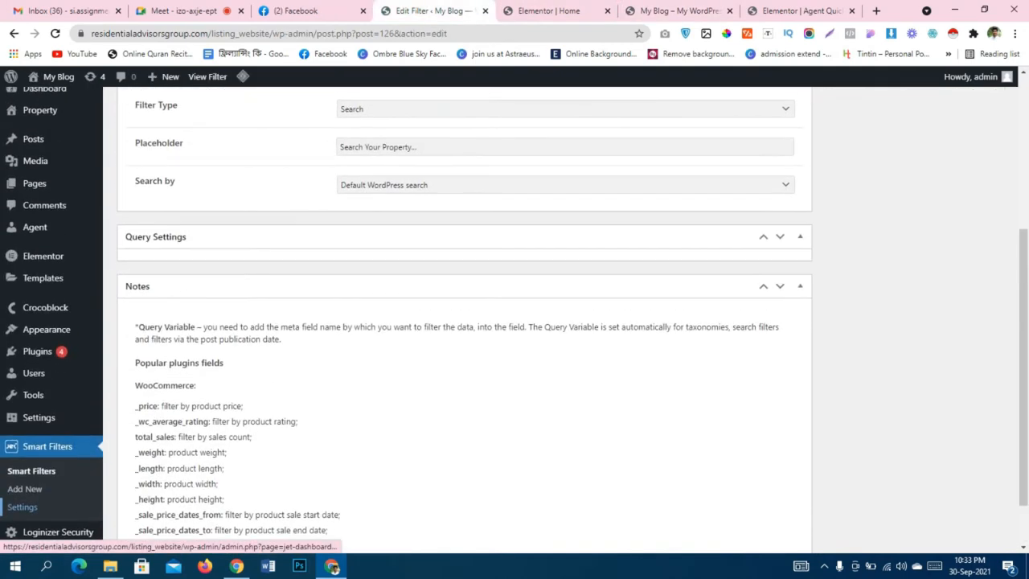
click(149, 327)
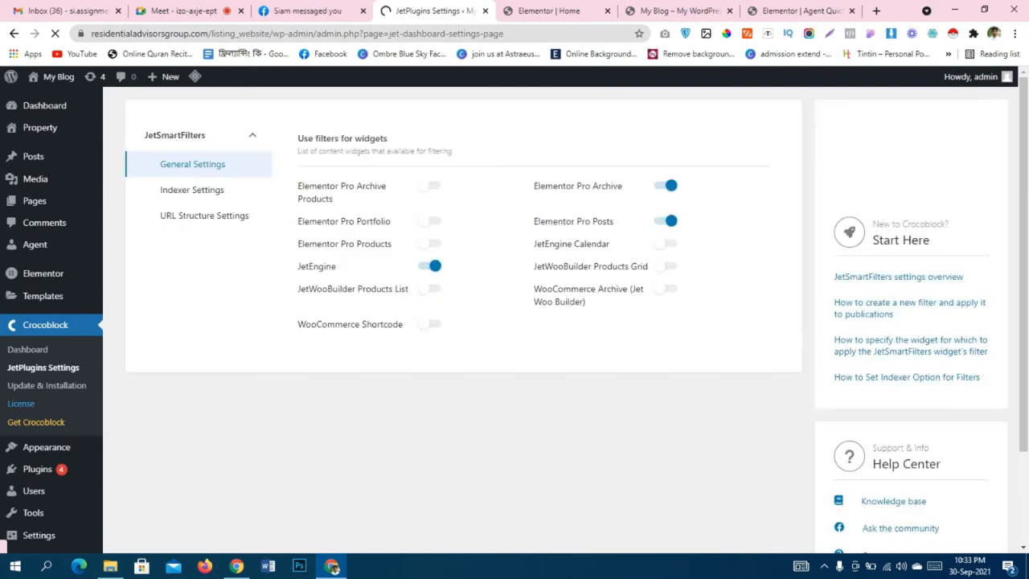
click(667, 185)
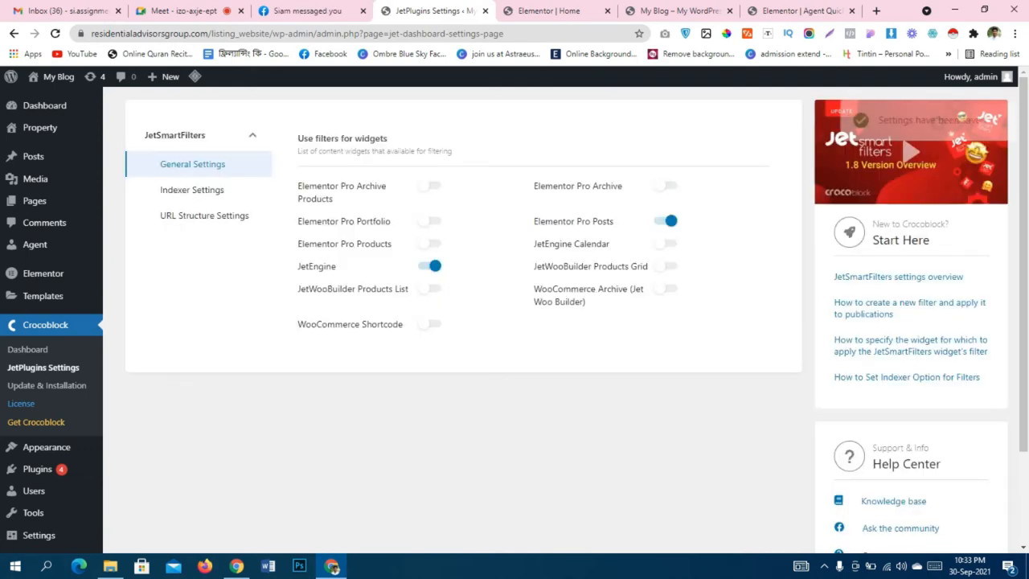
Update the homepage in Elementor again and reload its preview.
click(534, 11)
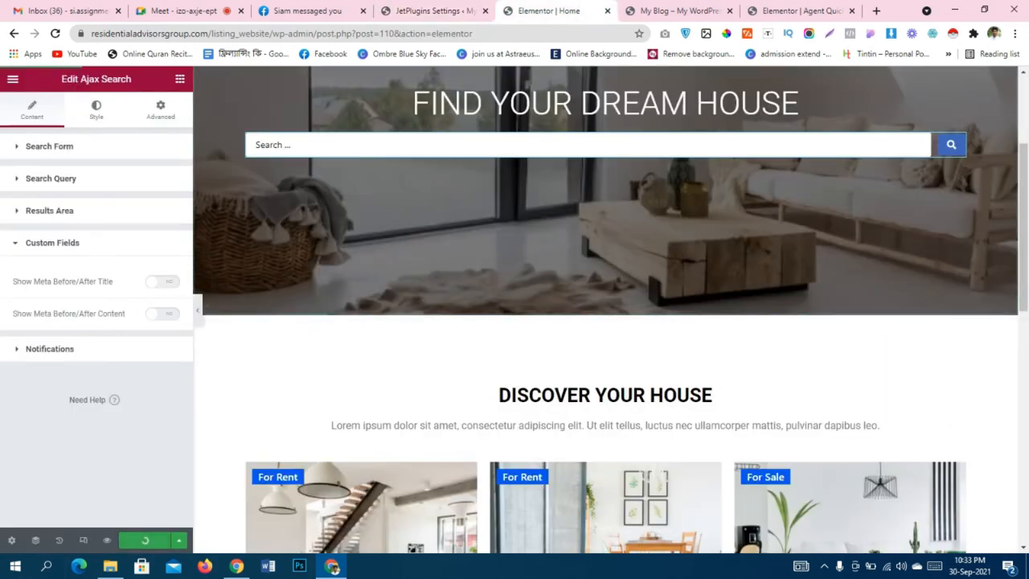
click(679, 11)
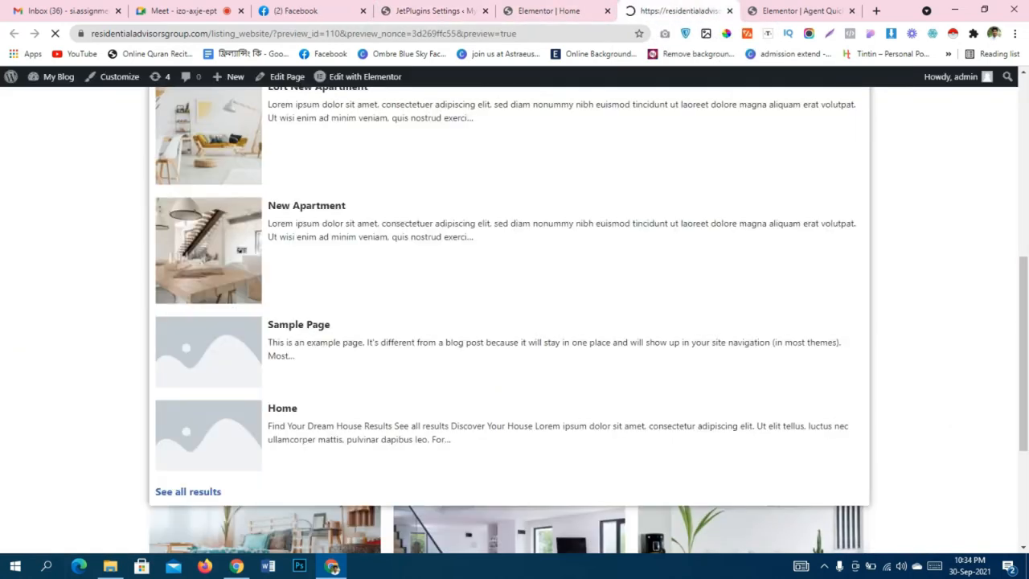
click(55, 33)
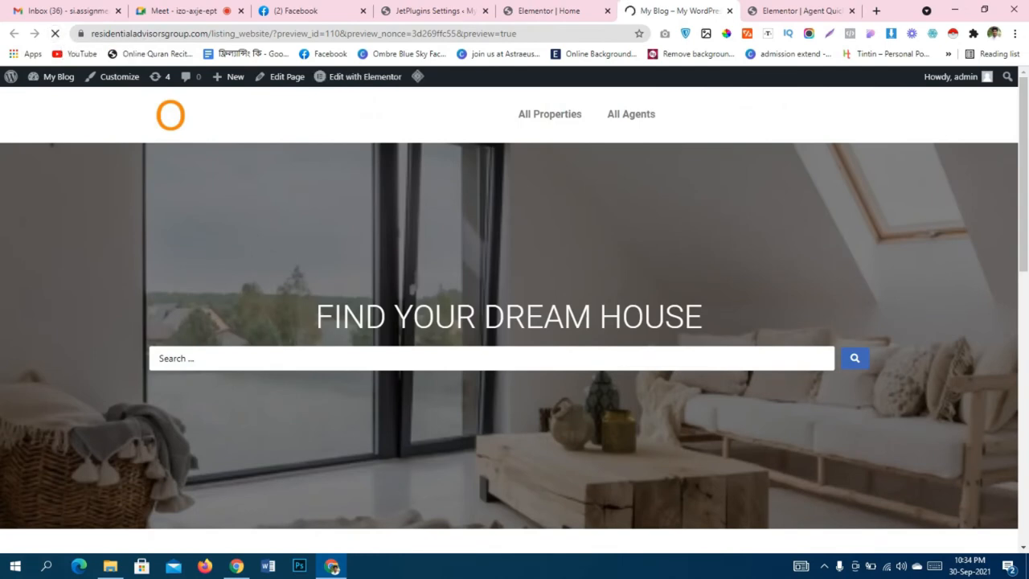
Search the homepage preview for "new" and check which pages and properties the results include.
click(322, 357)
text(new)
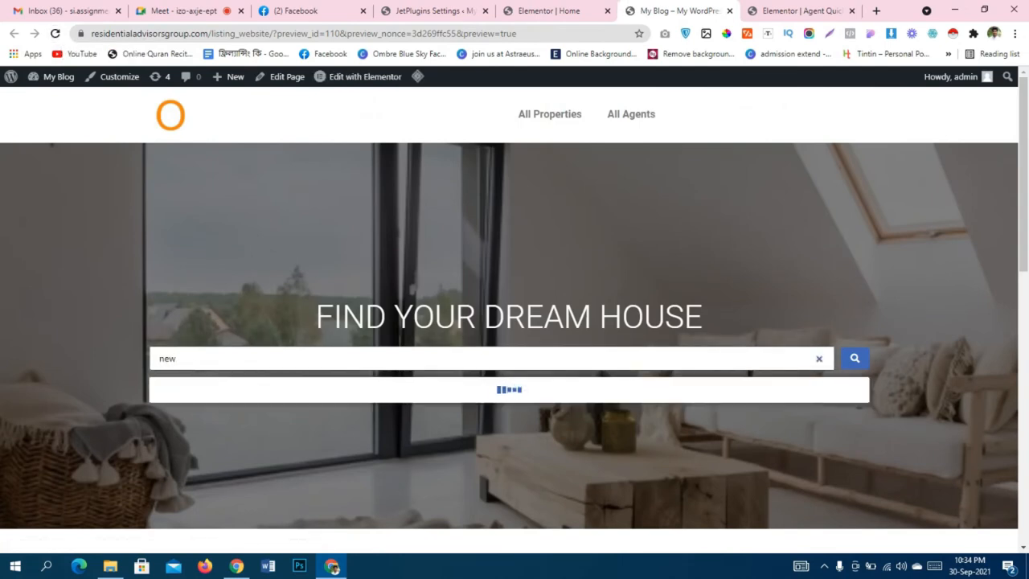
scroll(515, 321, down, 5)
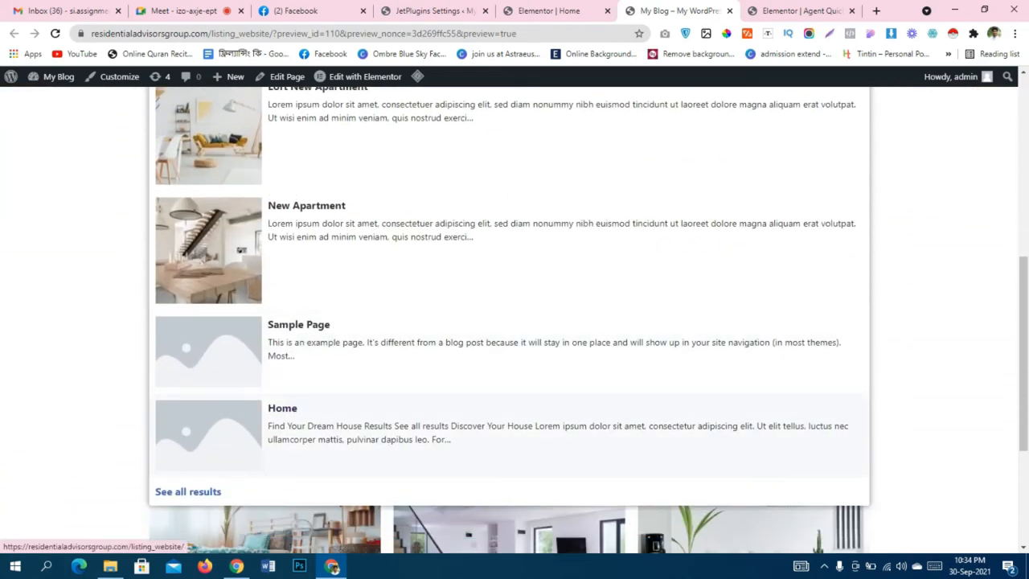
scroll(515, 386, up, 2)
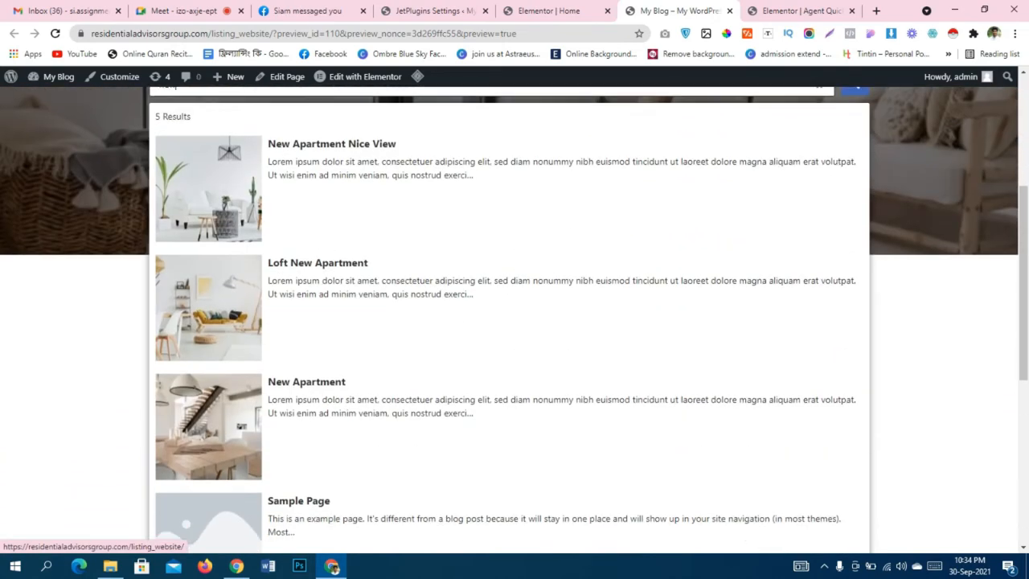
scroll(514, 386, down, 2)
scroll(515, 386, up, 4)
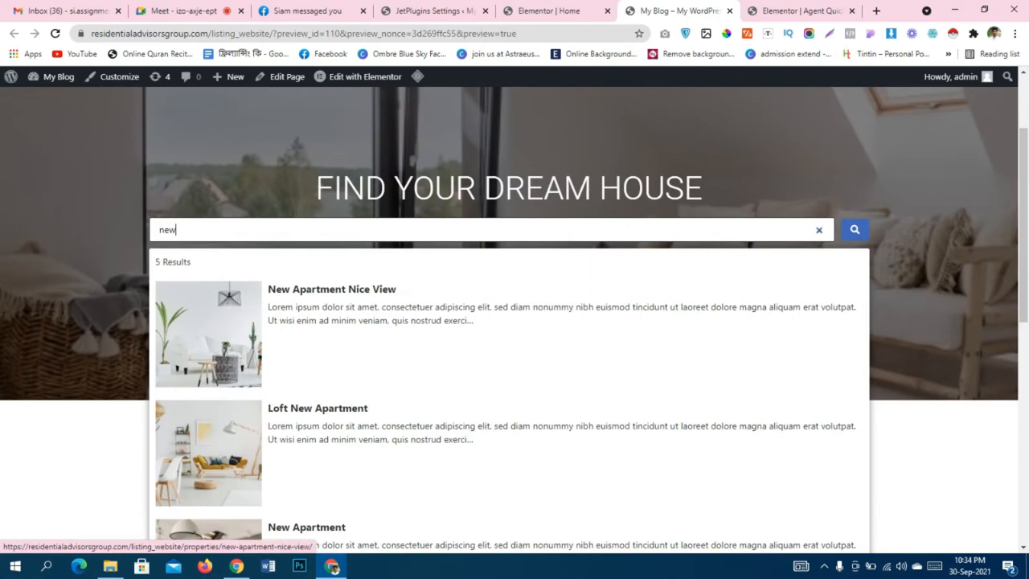
Limit the Ajax Search widget's query source to Property and update the homepage.
click(549, 10)
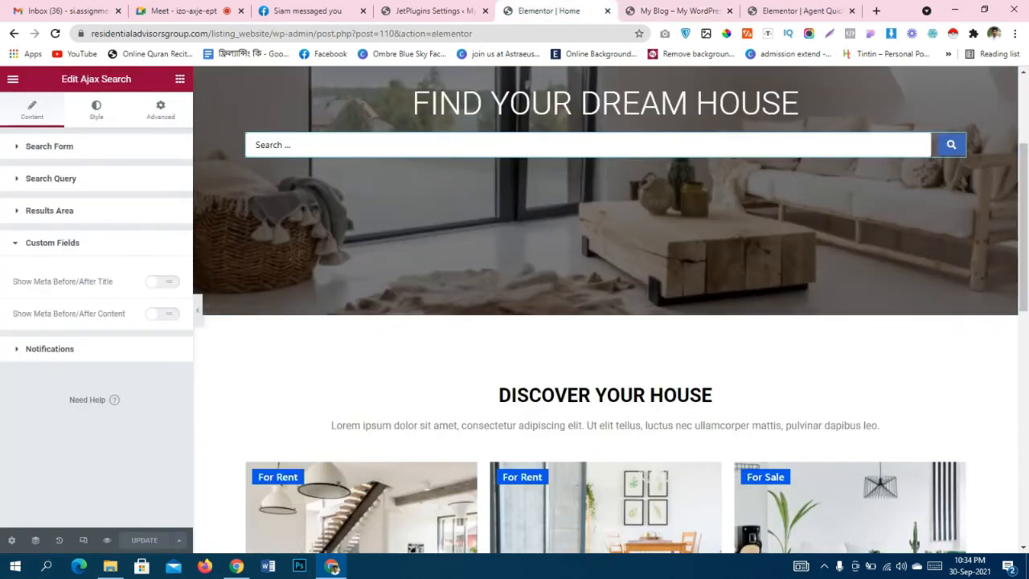
click(51, 178)
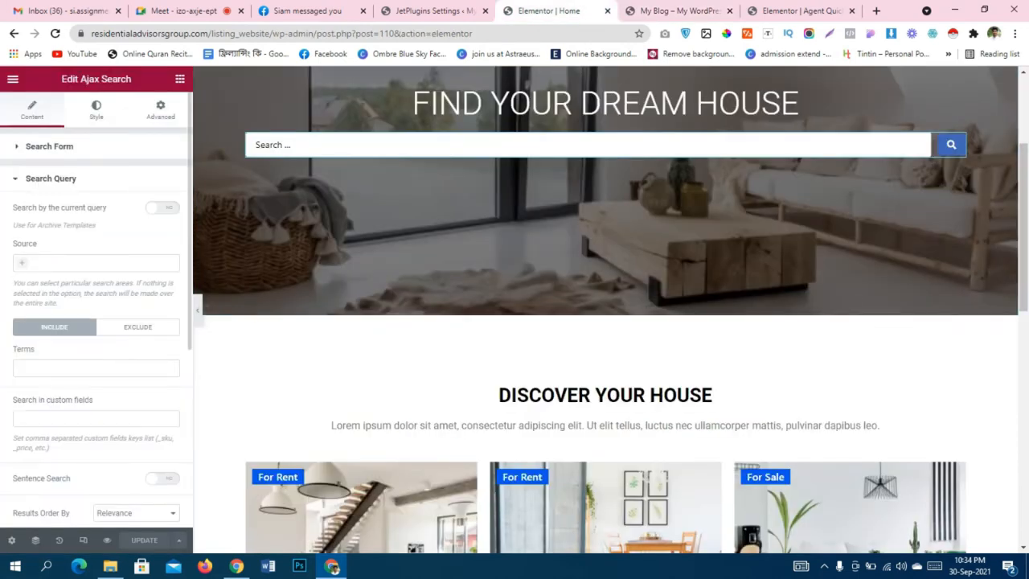
click(162, 207)
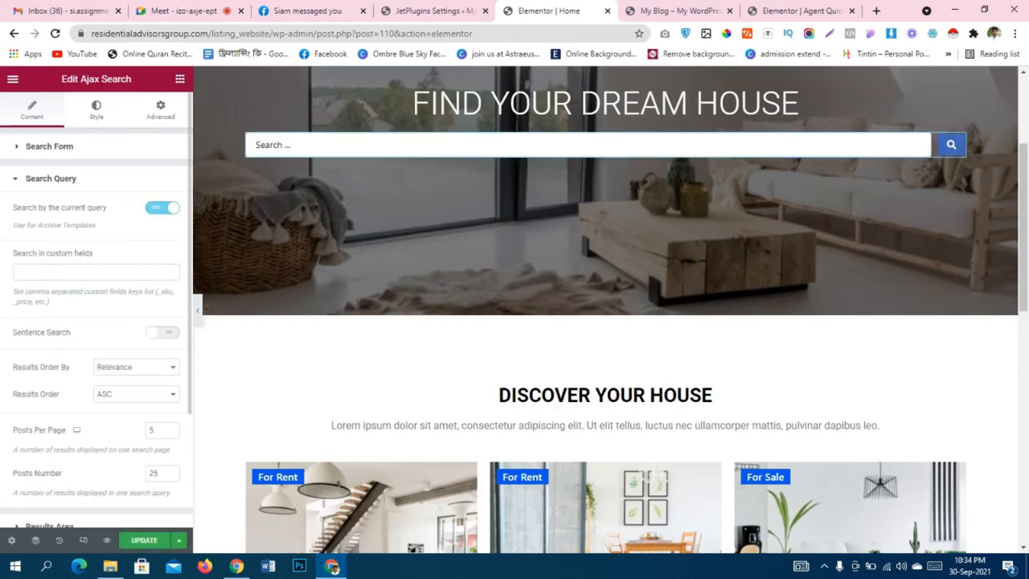
click(163, 207)
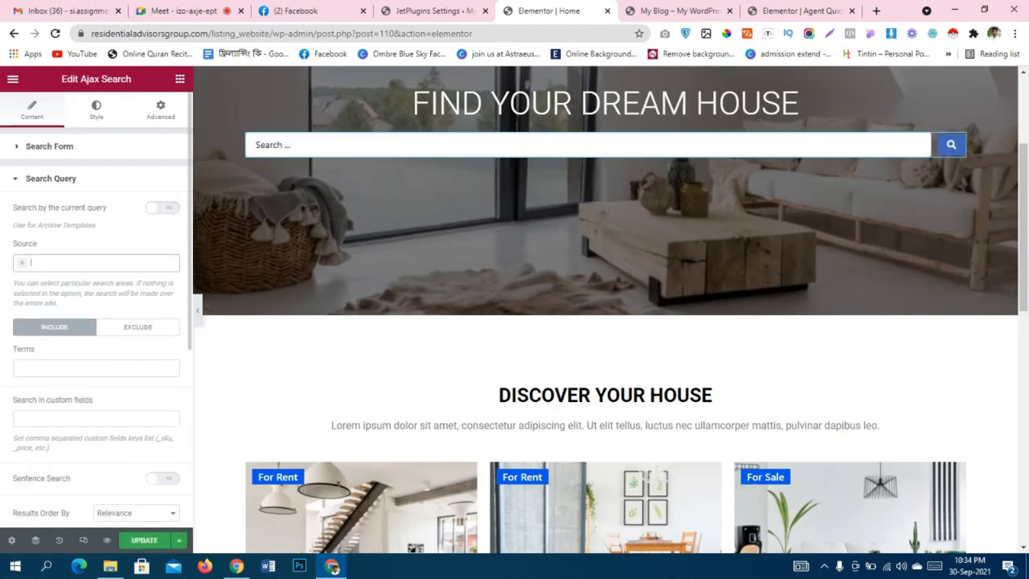
click(96, 262)
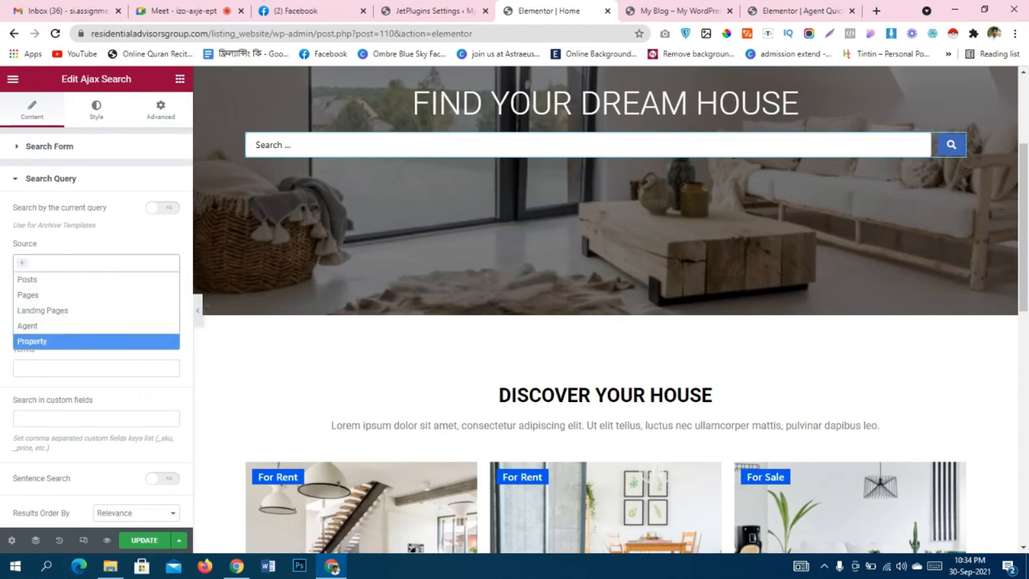
click(32, 341)
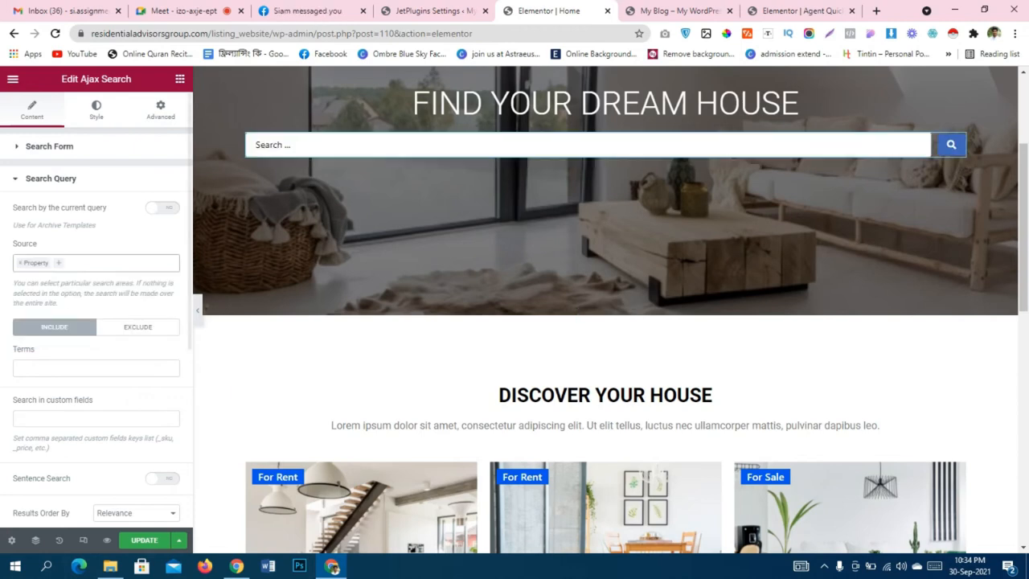
click(145, 541)
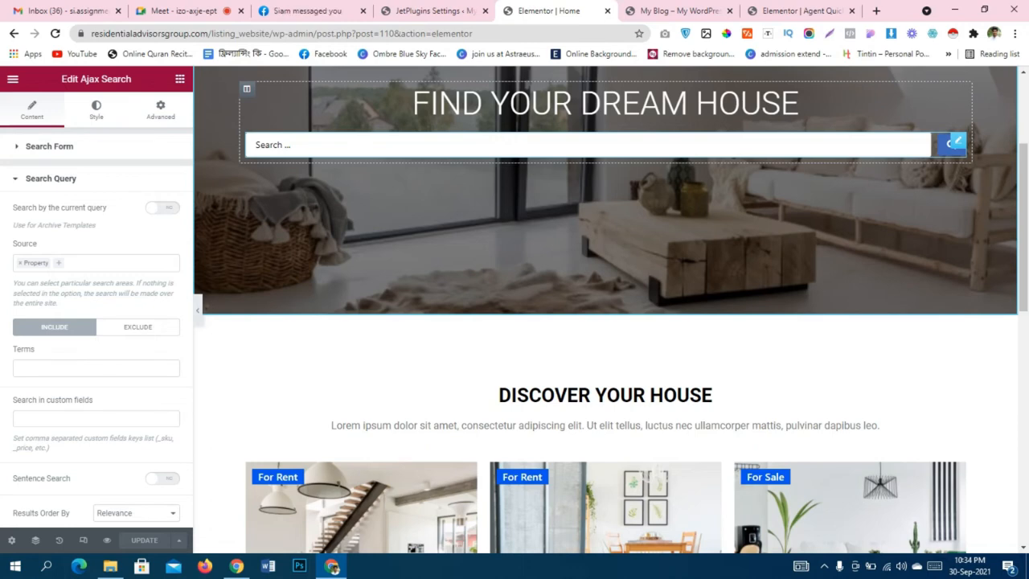
Turn filters on for the Elementor Pro Archive widget in the JetSmartFilters general settings, and return to the homepage editor.
click(435, 11)
click(666, 186)
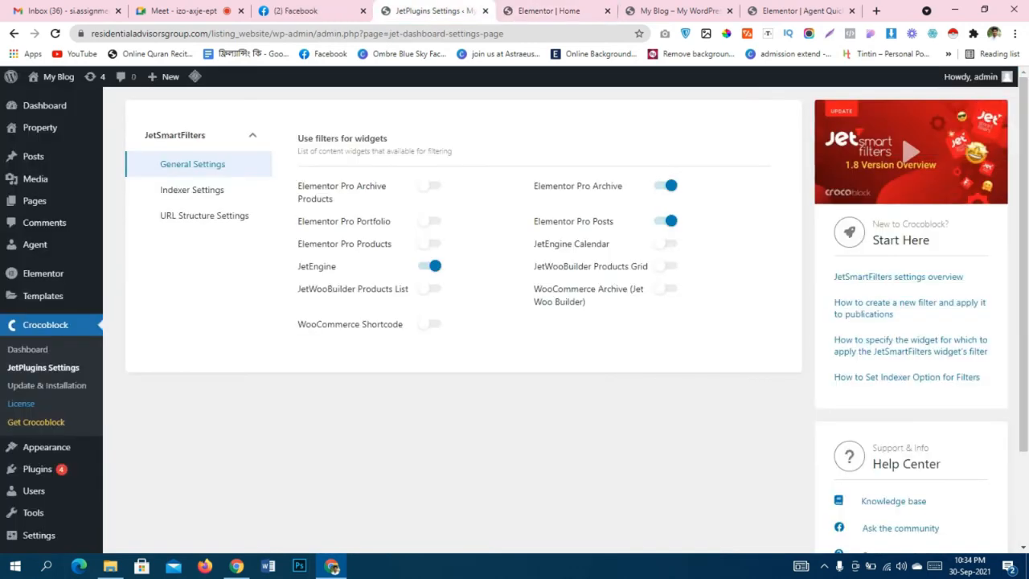
click(549, 11)
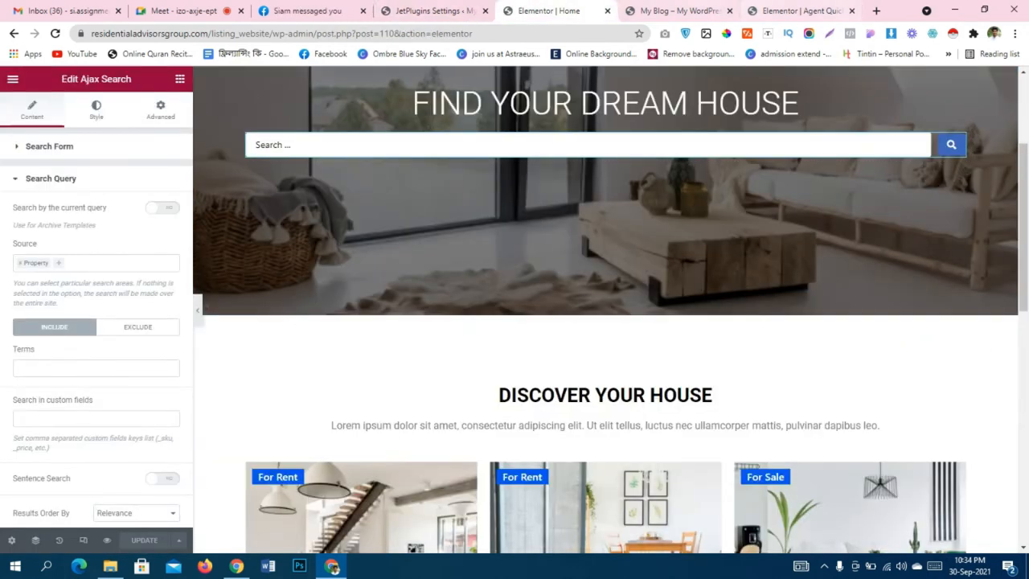
Reload the homepage preview, search for "new" and check which items the results include.
click(679, 11)
click(56, 34)
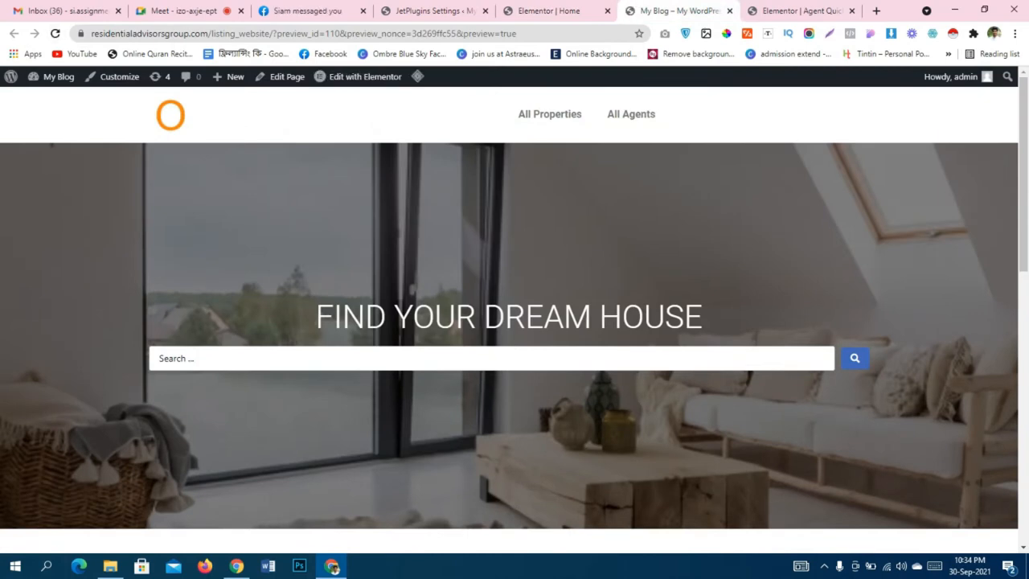
scroll(509, 306, down, 1)
click(492, 294)
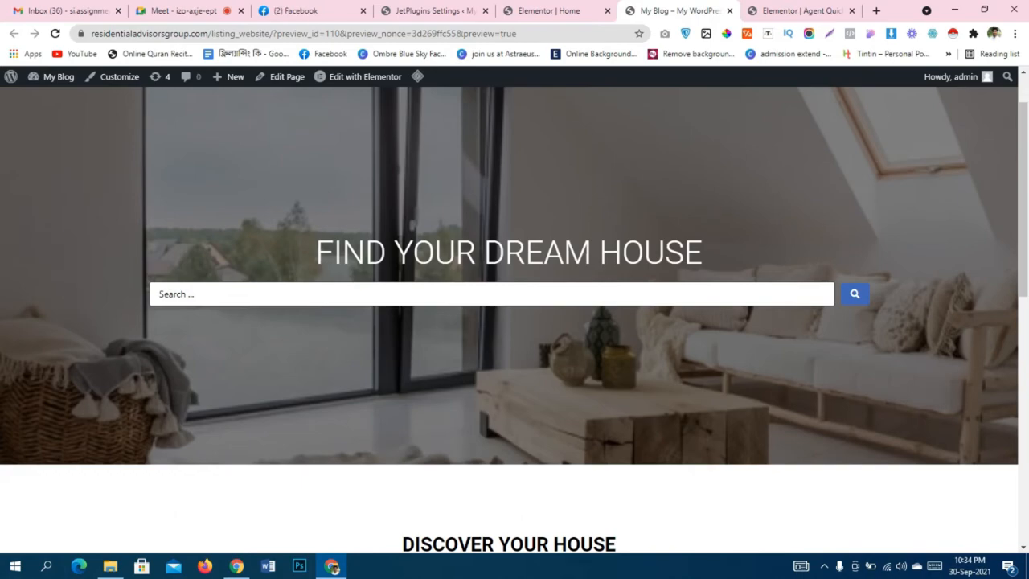
text(new)
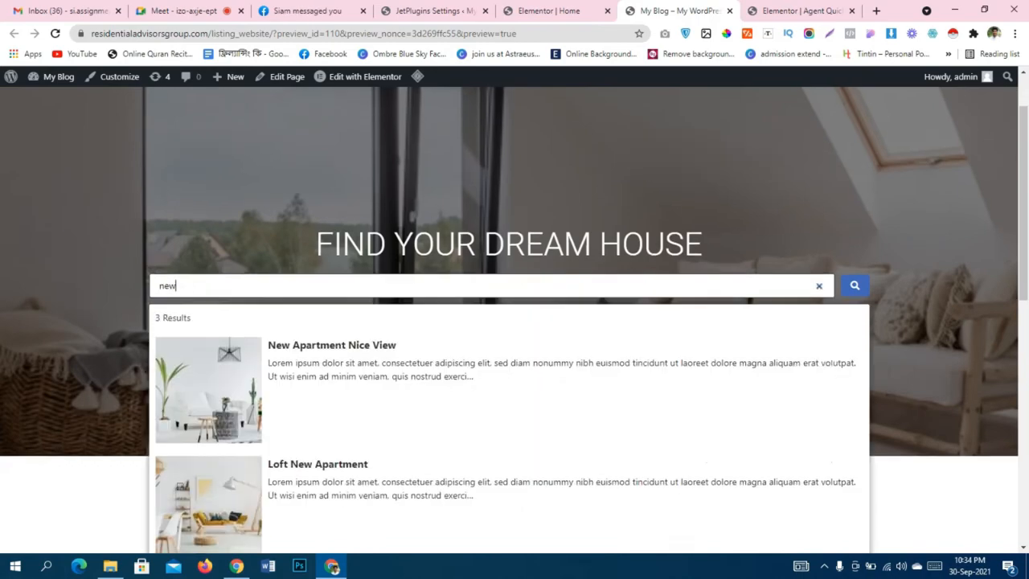
scroll(515, 321, down, 5)
scroll(299, 320, up, 5)
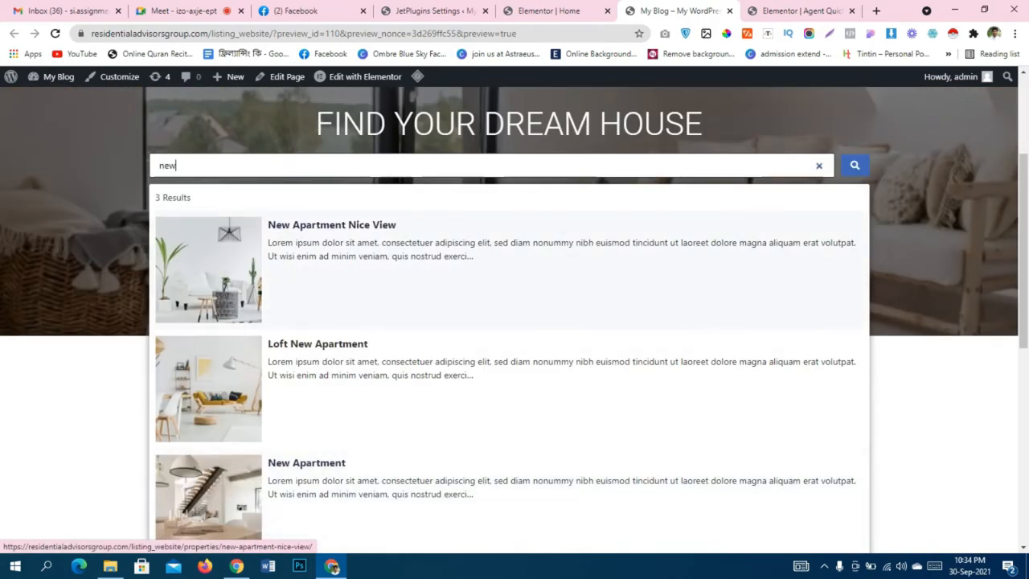
click(112, 394)
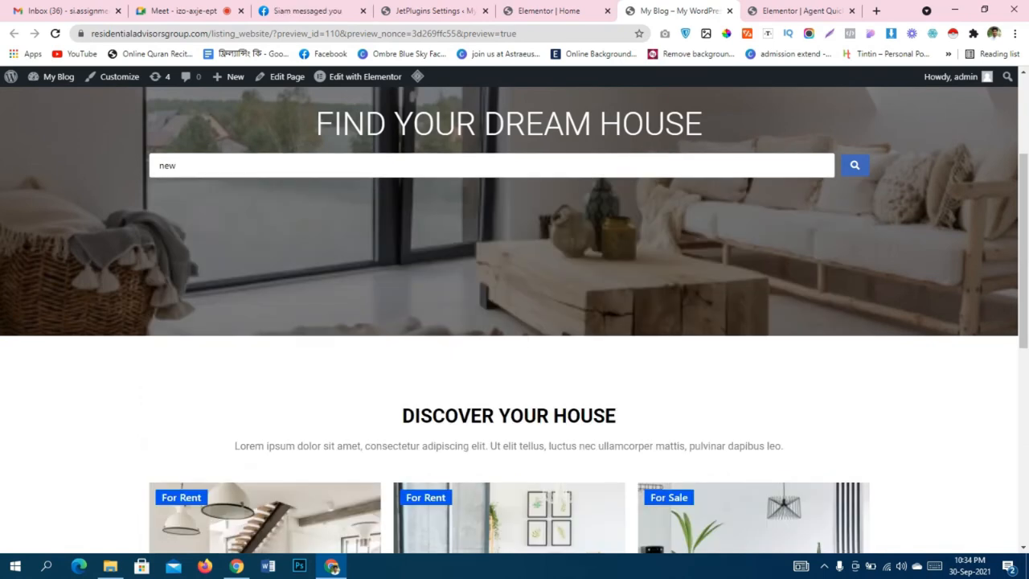
click(258, 165)
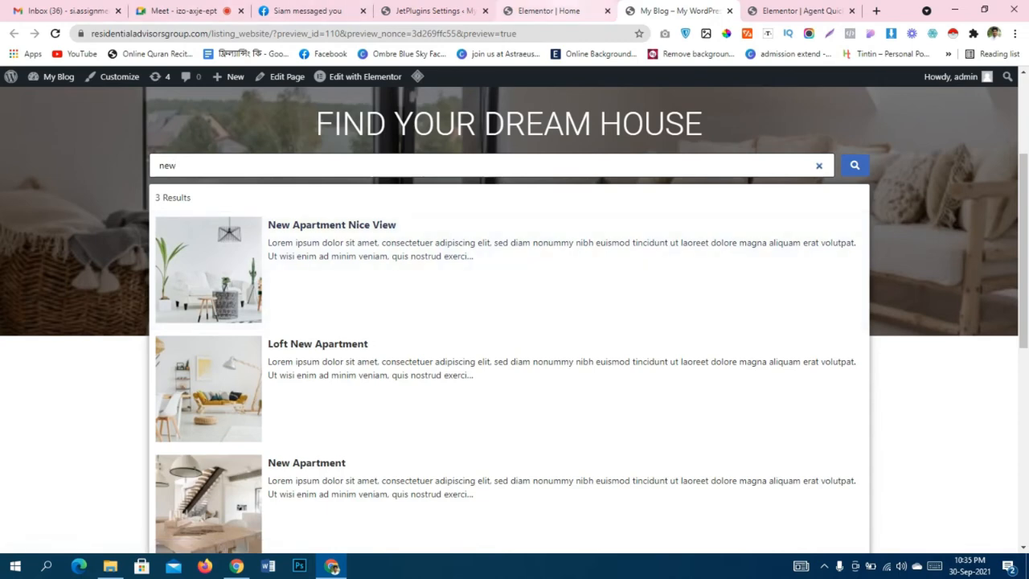
Examine the Ajax Search widget's Custom Fields options for showing meta before or after the title and content.
click(549, 11)
scroll(606, 322, down, 3)
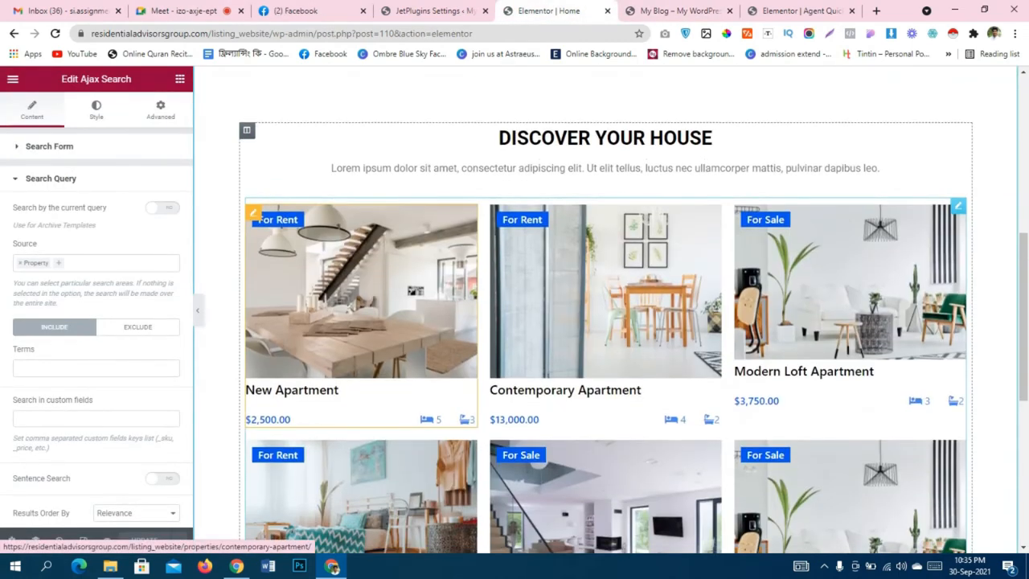
scroll(97, 321, down, 4)
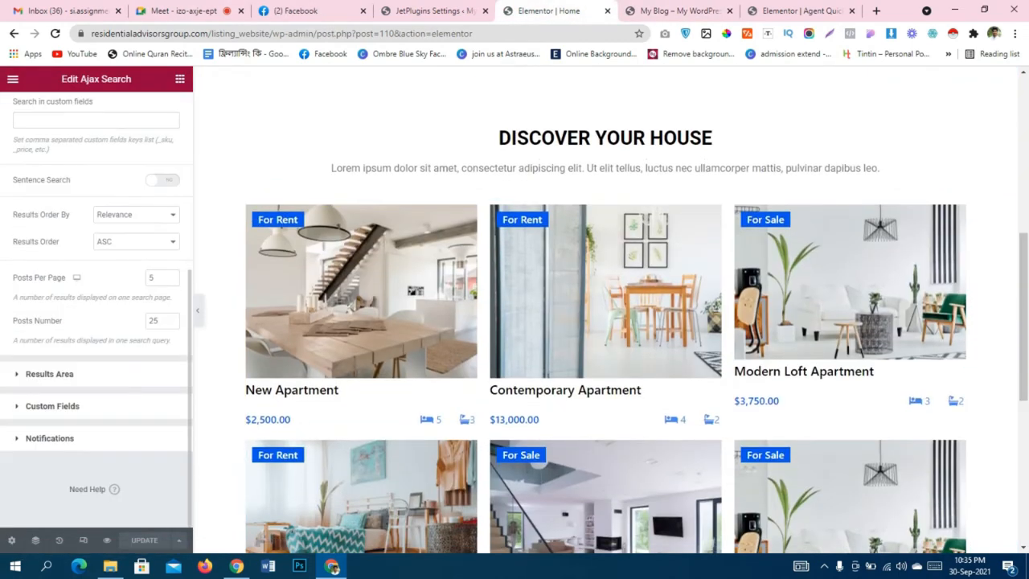
click(52, 407)
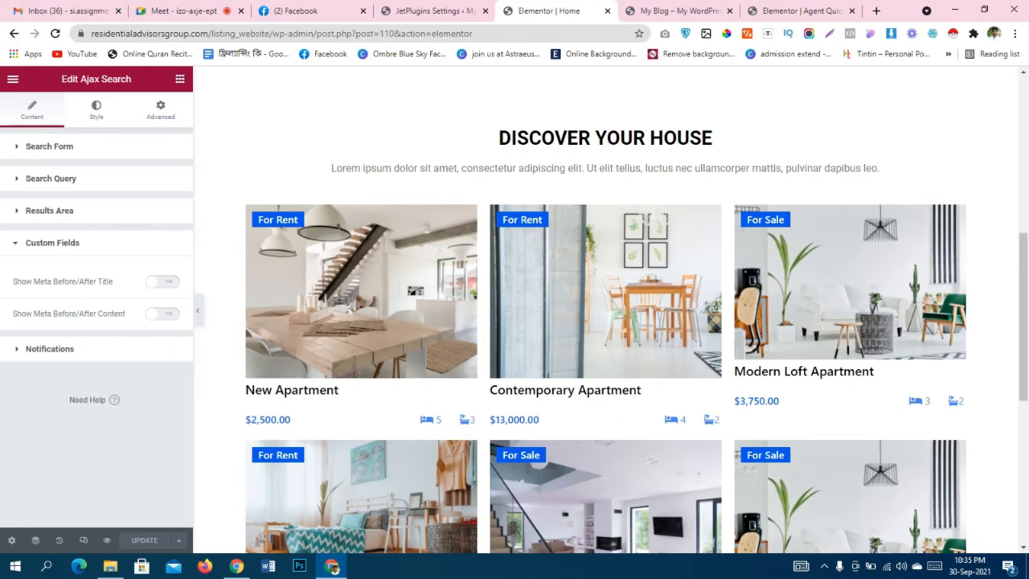
click(163, 282)
click(162, 282)
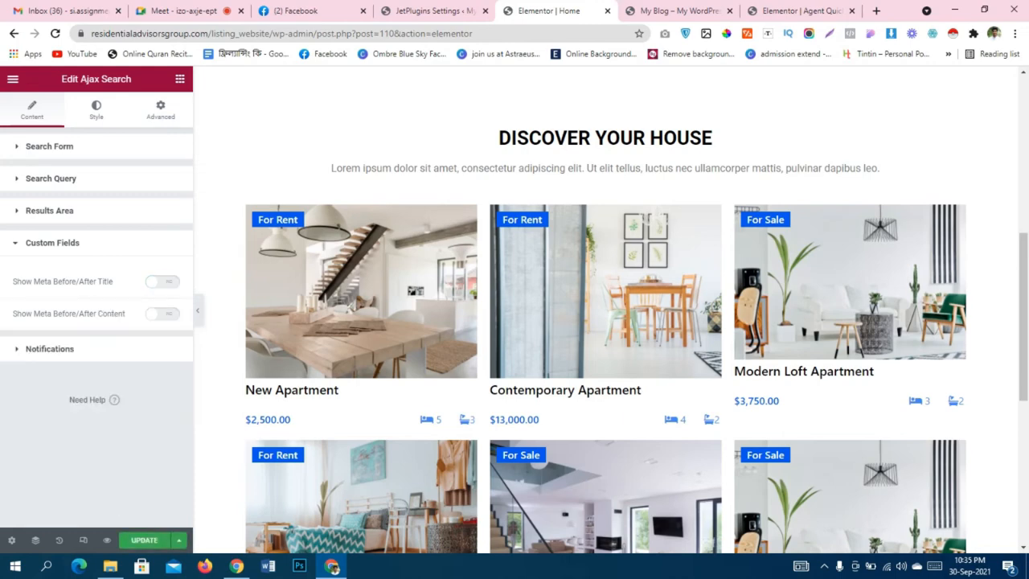
click(163, 281)
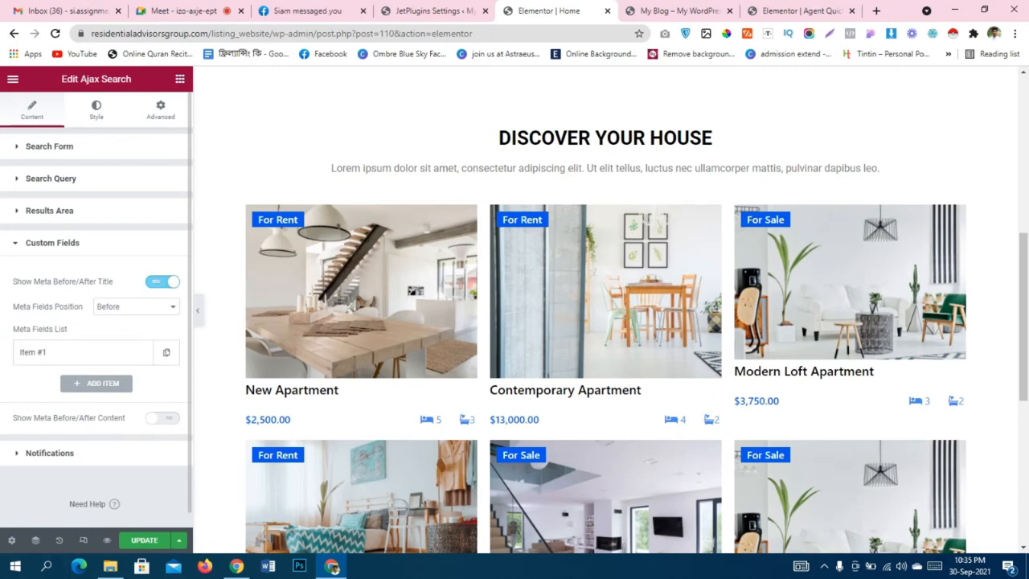
click(163, 282)
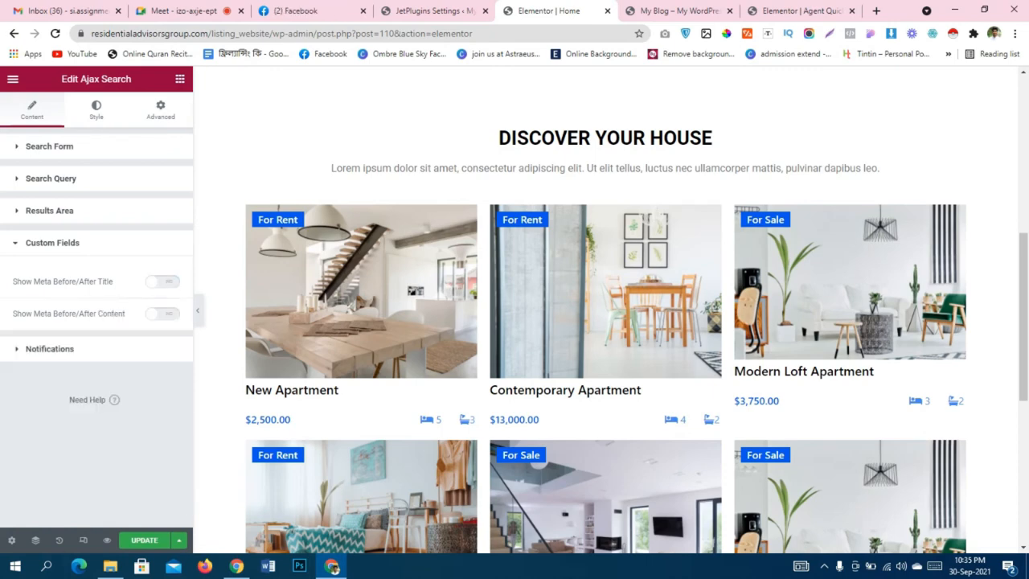
click(163, 281)
click(136, 306)
click(137, 306)
click(162, 282)
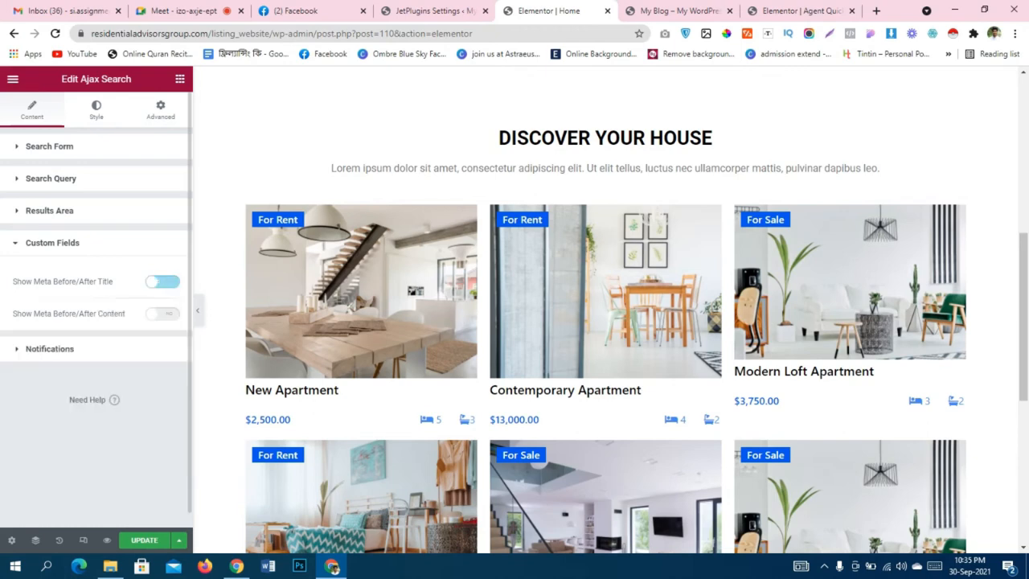
click(163, 314)
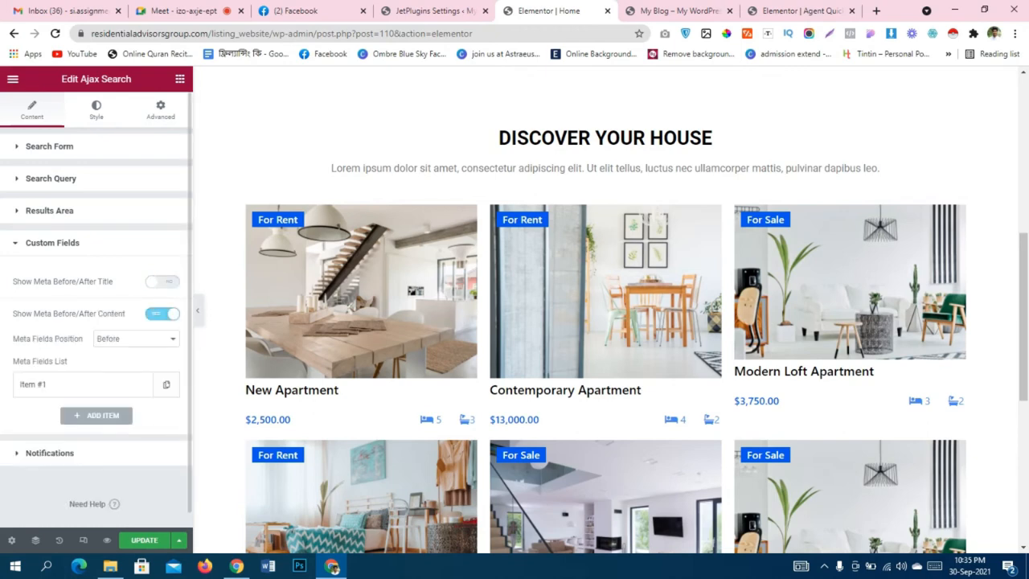
click(163, 314)
Enable meta fields for the search result titles, set their position to After and expand the first meta field item.
click(163, 281)
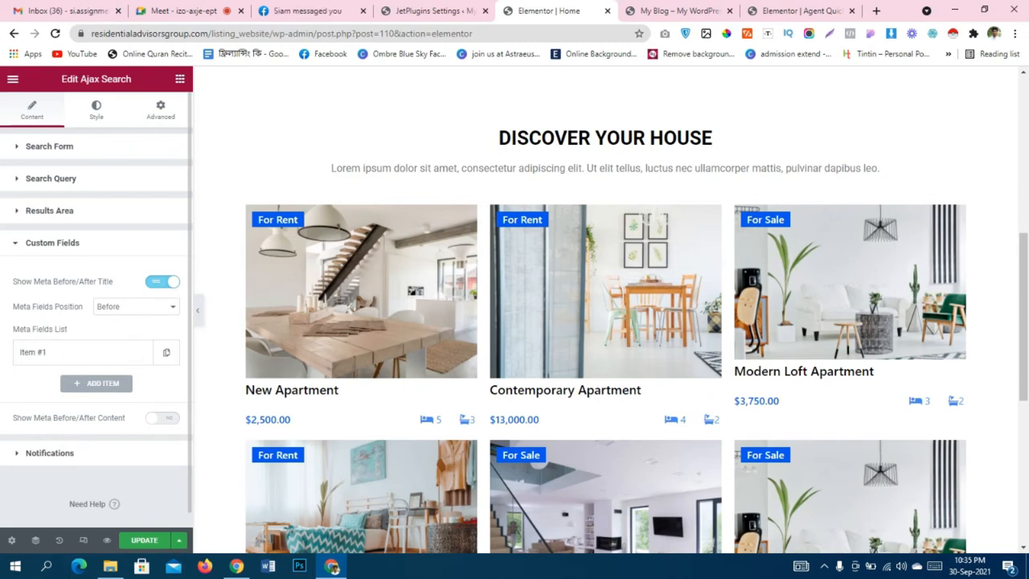
click(136, 306)
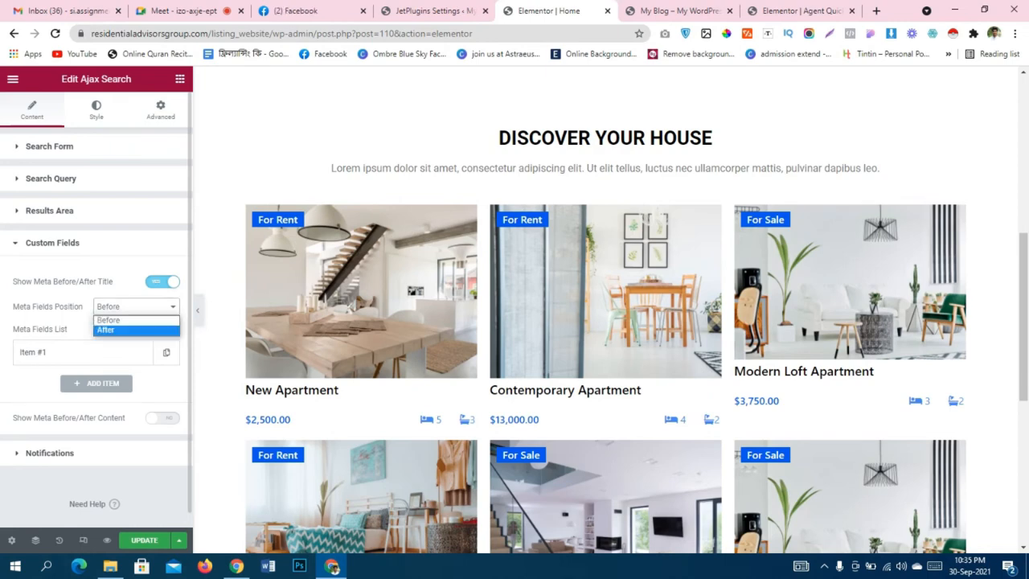
click(121, 329)
click(83, 352)
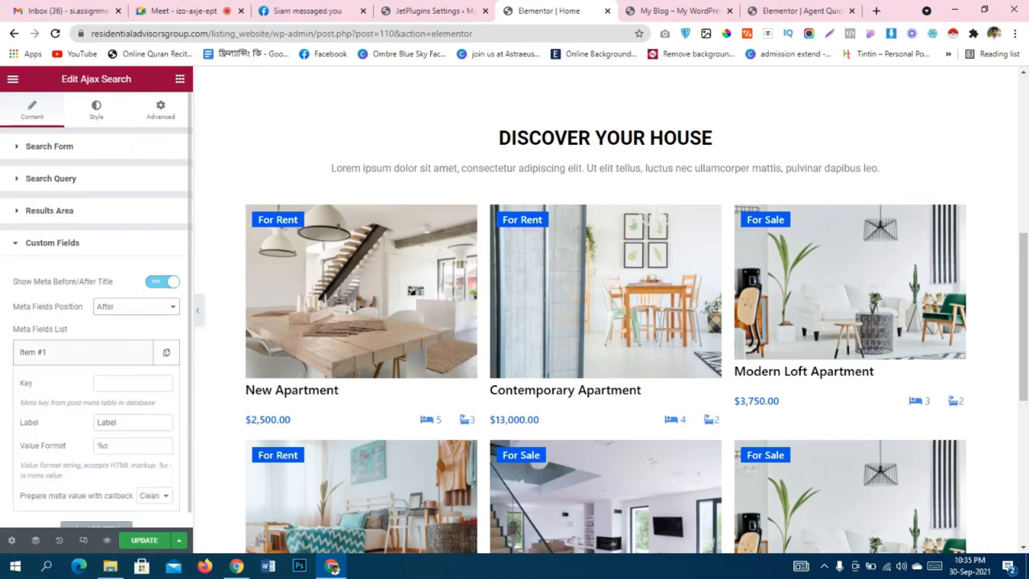
Leave the meta item's key empty and open JetEngine's custom post types list in the WordPress dashboard.
scroll(88, 354, down, 2)
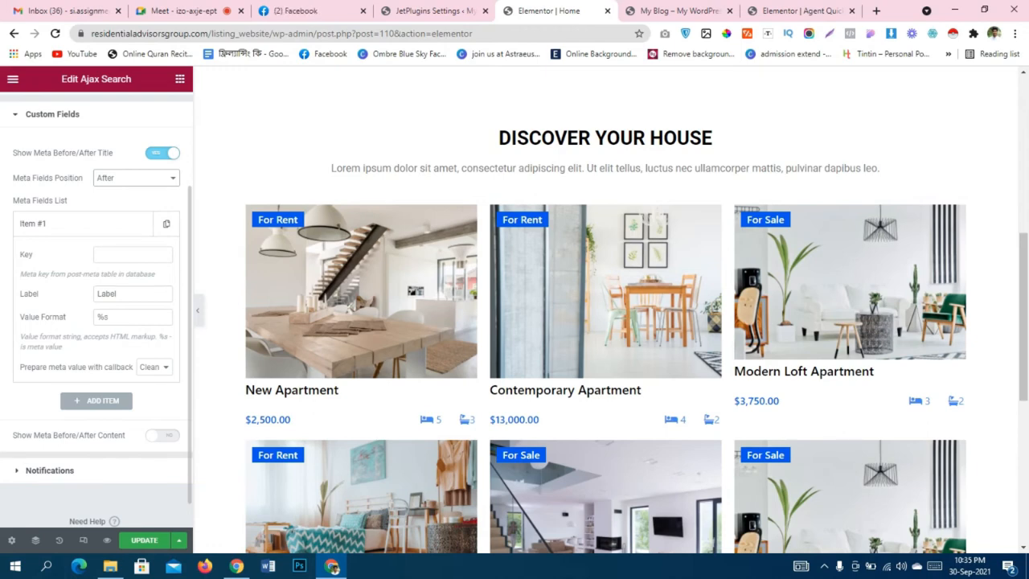
click(128, 255)
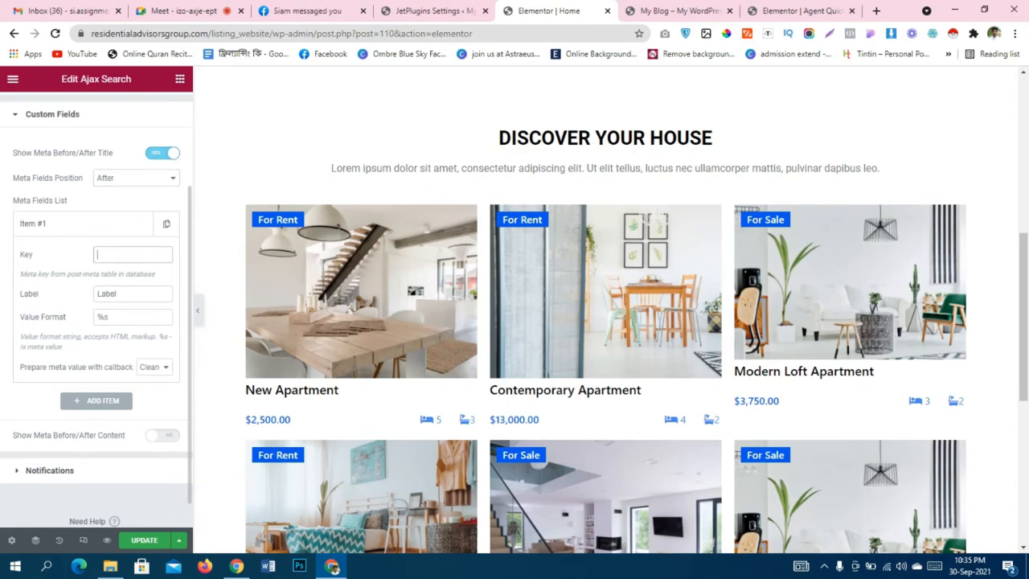
key(Tab)
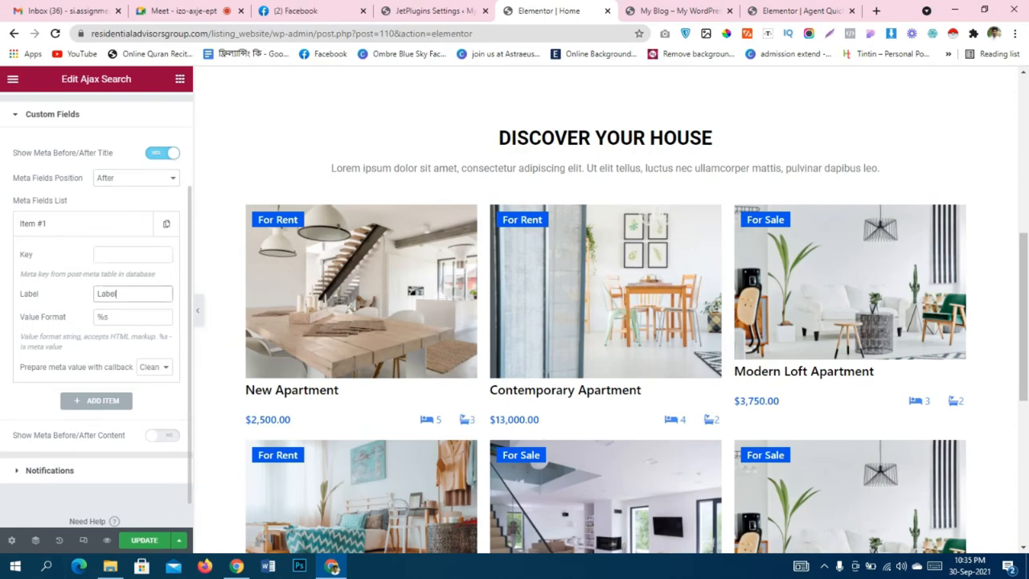
click(133, 254)
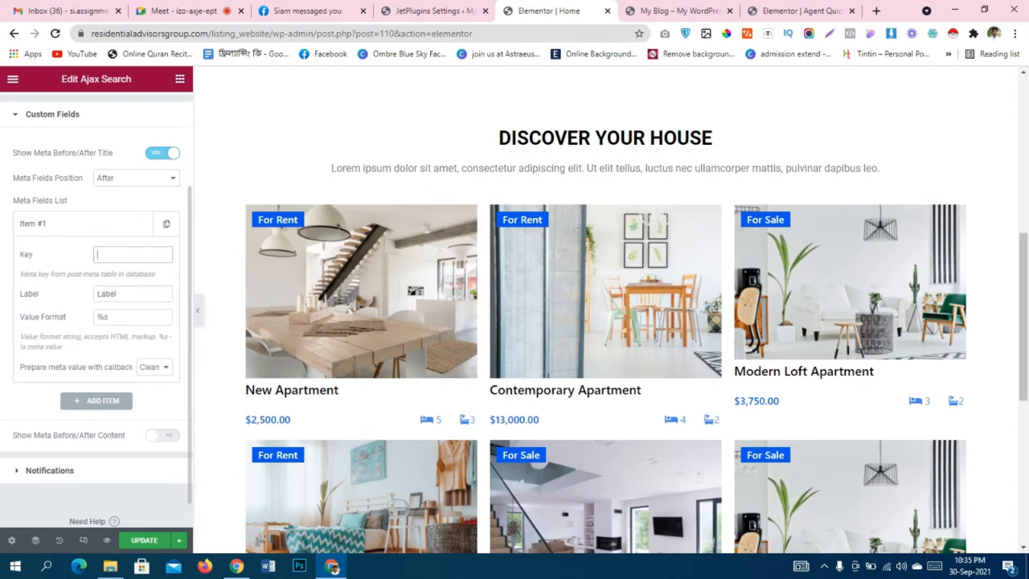
click(434, 11)
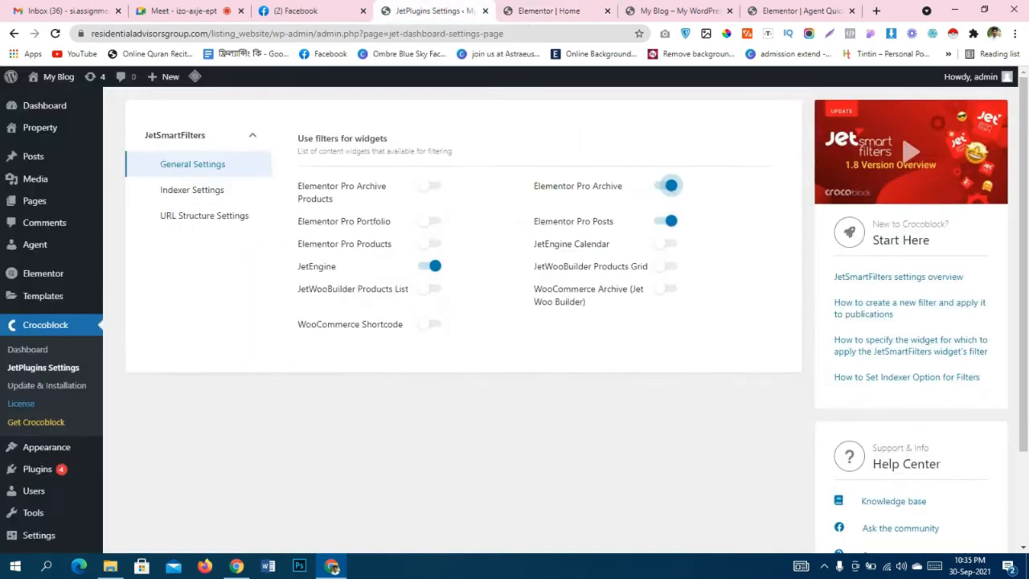
scroll(515, 319, down, 2)
scroll(514, 318, up, 2)
scroll(514, 318, down, 2)
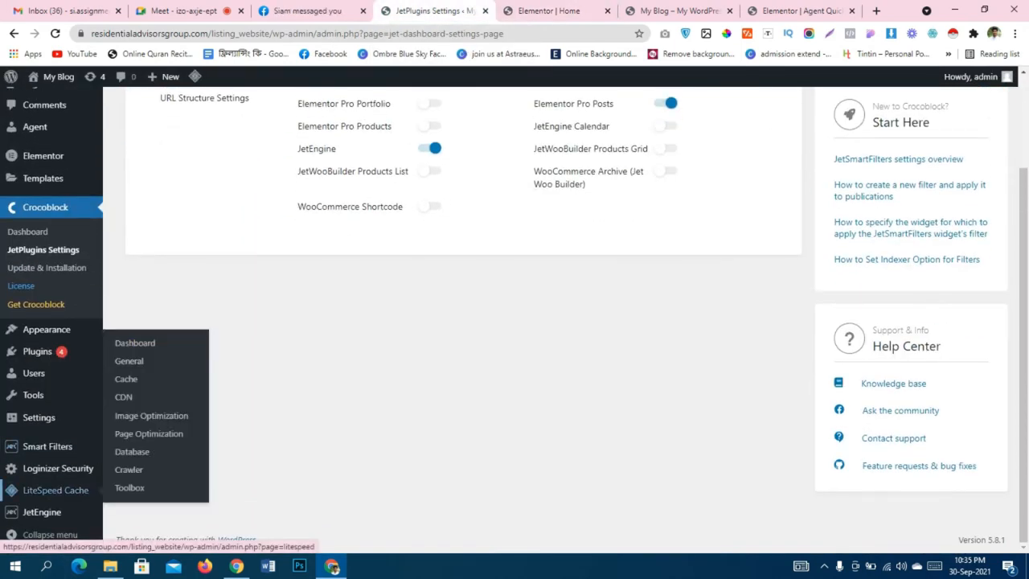
mouse_move(42, 511)
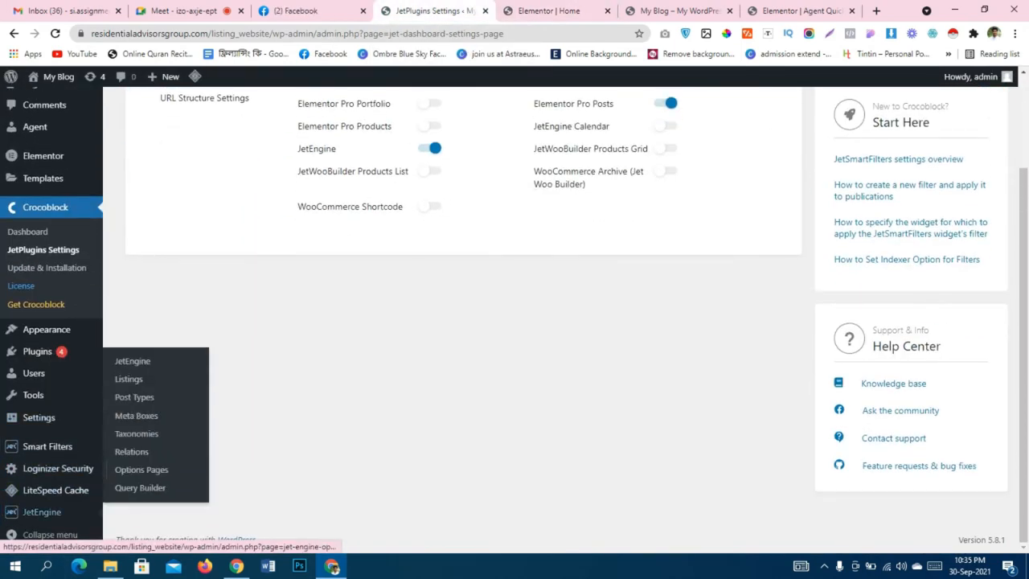
click(133, 396)
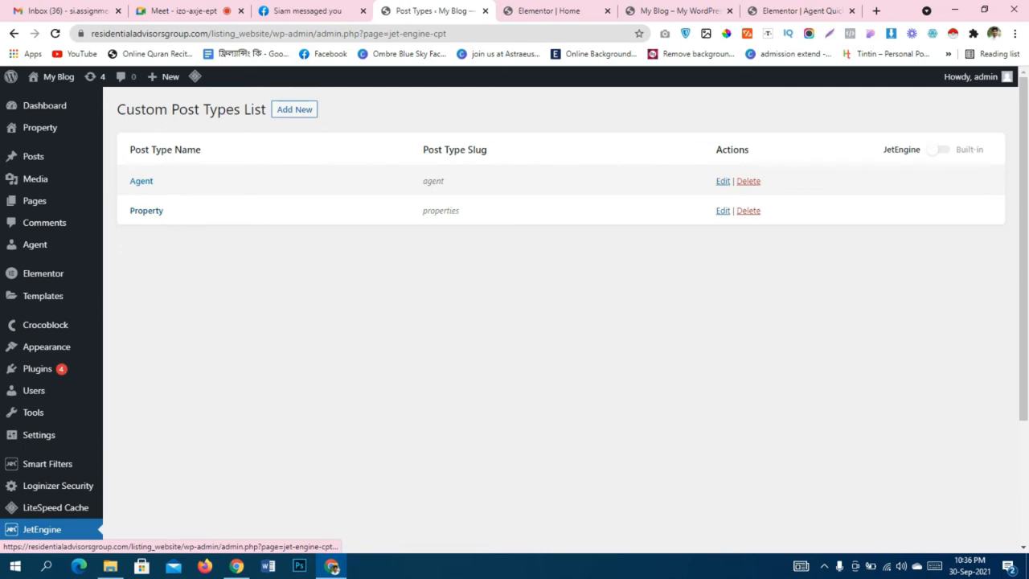
Open the Property post type for editing and copy the Name/ID of its Price meta field.
click(722, 211)
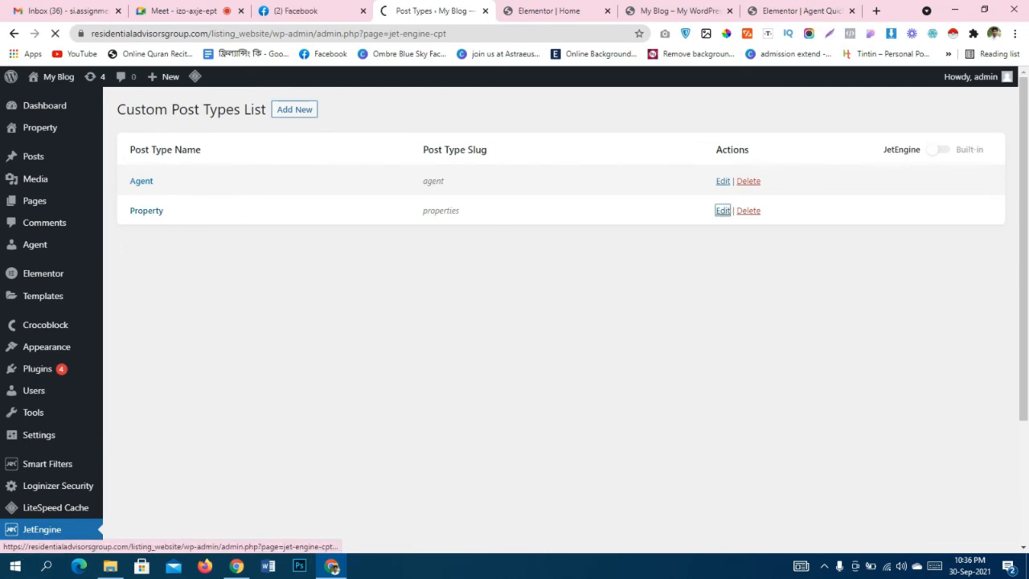
scroll(560, 319, down, 1)
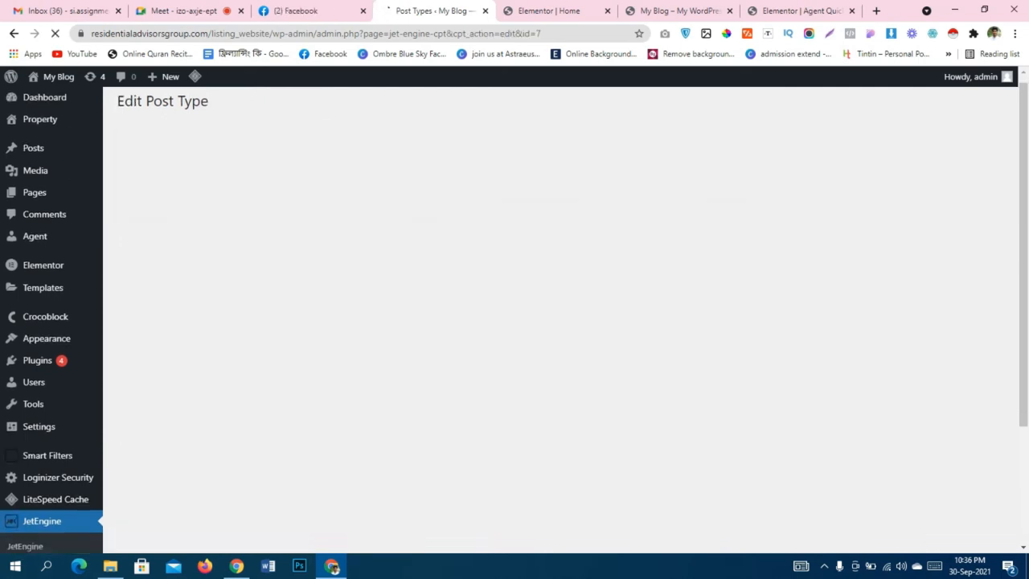
scroll(515, 322, down, 2)
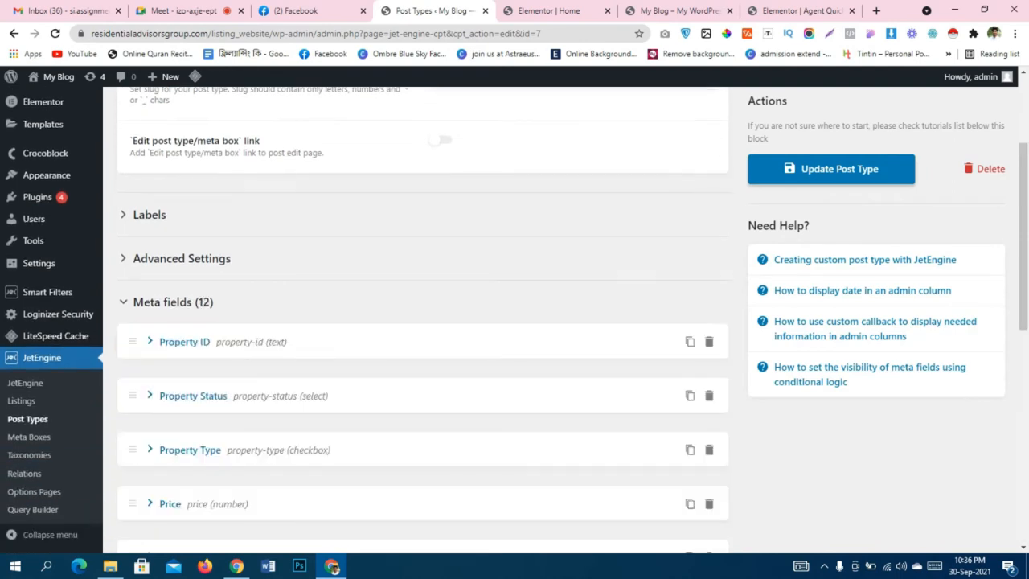
scroll(423, 322, down, 3)
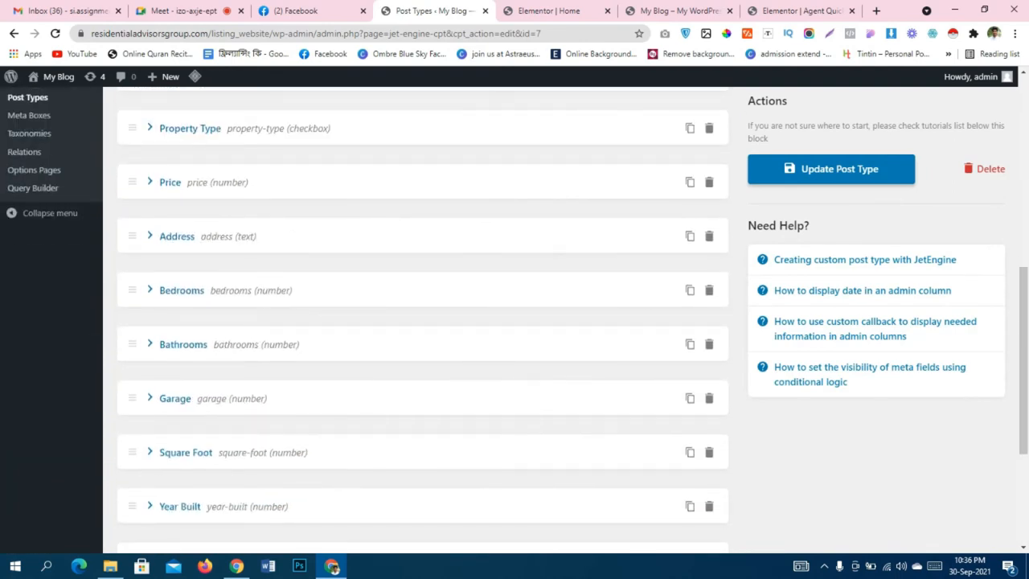
click(170, 182)
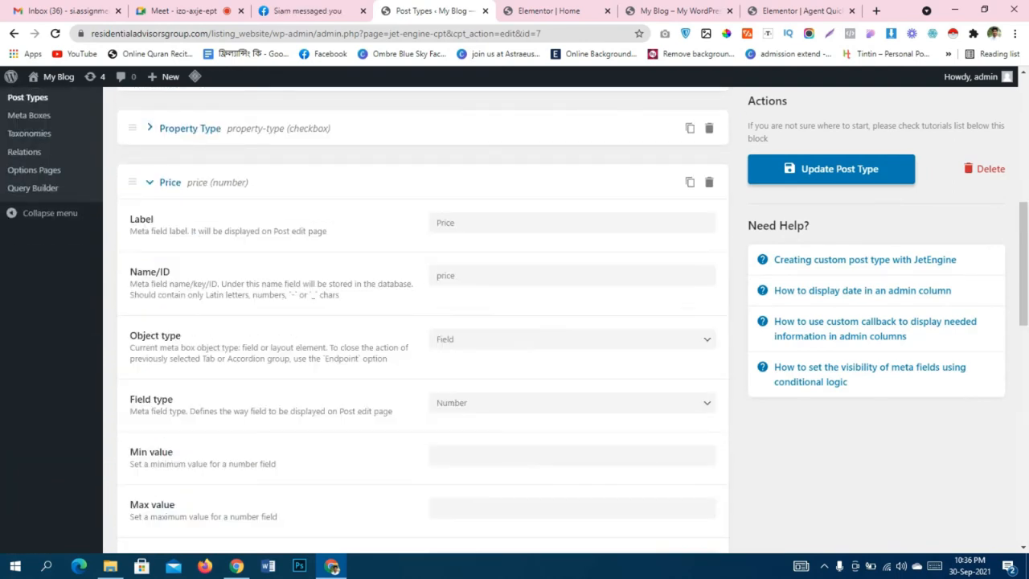
double_click(452, 276)
key(ctrl+c)
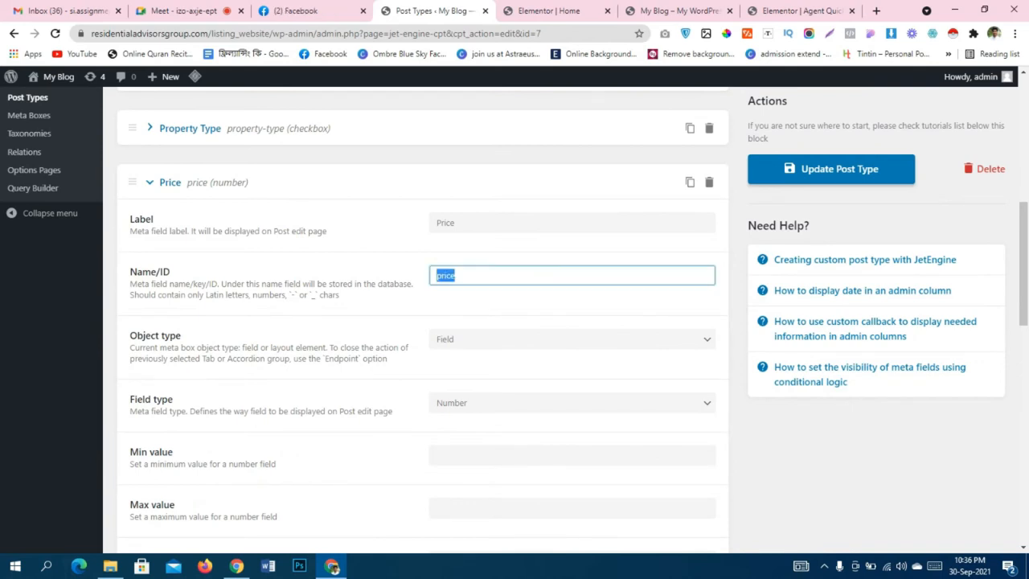
In the homepage's Ajax Search widget, set the first meta field's key to "price" and label to "Price", and update the page.
key(ctrl+Tab)
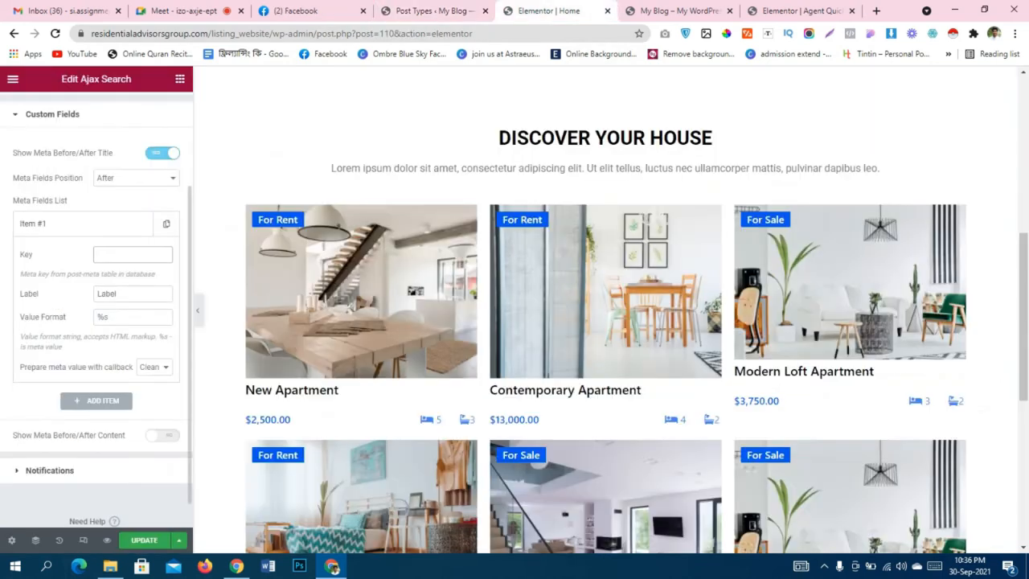
key(ctrl+v)
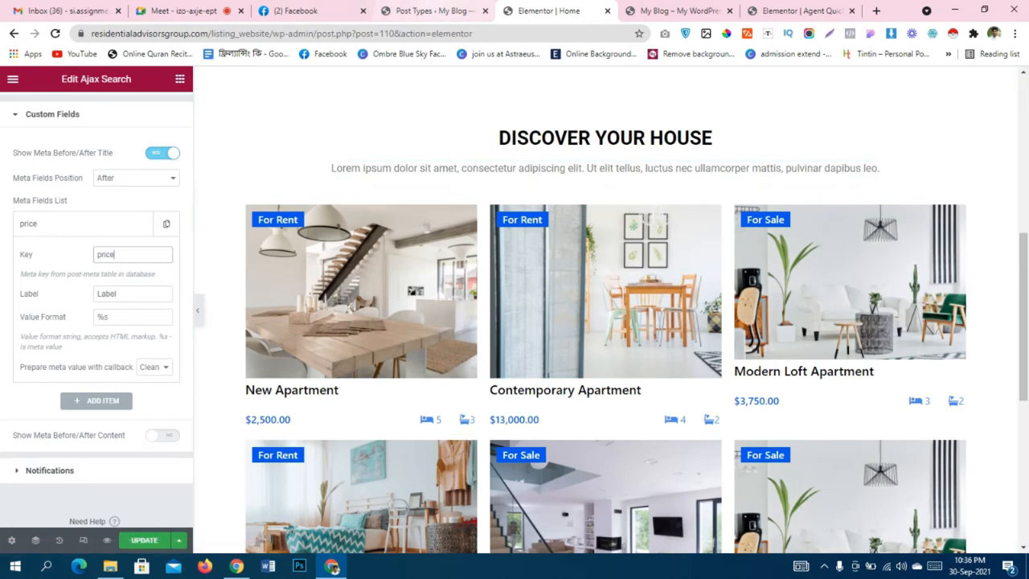
key(Tab)
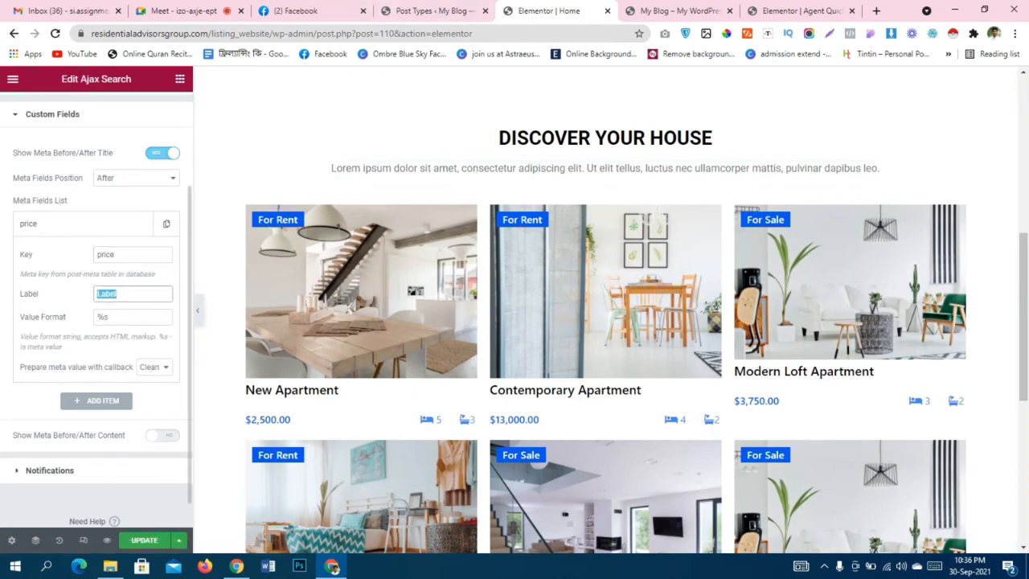
key(ctrl+v)
key(BackSpace)
text(P)
click(145, 539)
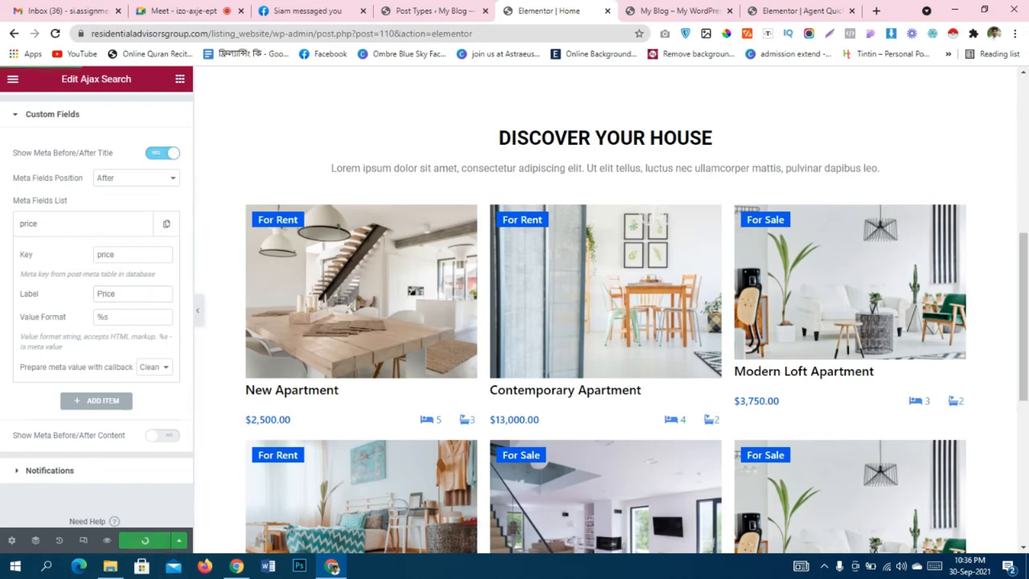
Reload the homepage preview and search for "new" to check how price meta is displayed under the result titles.
click(680, 10)
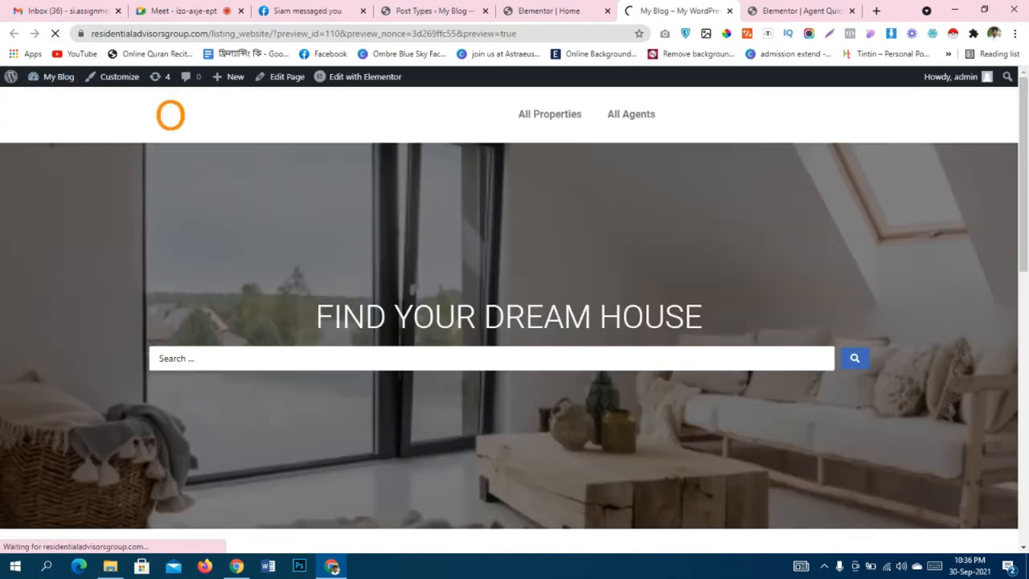
text(new)
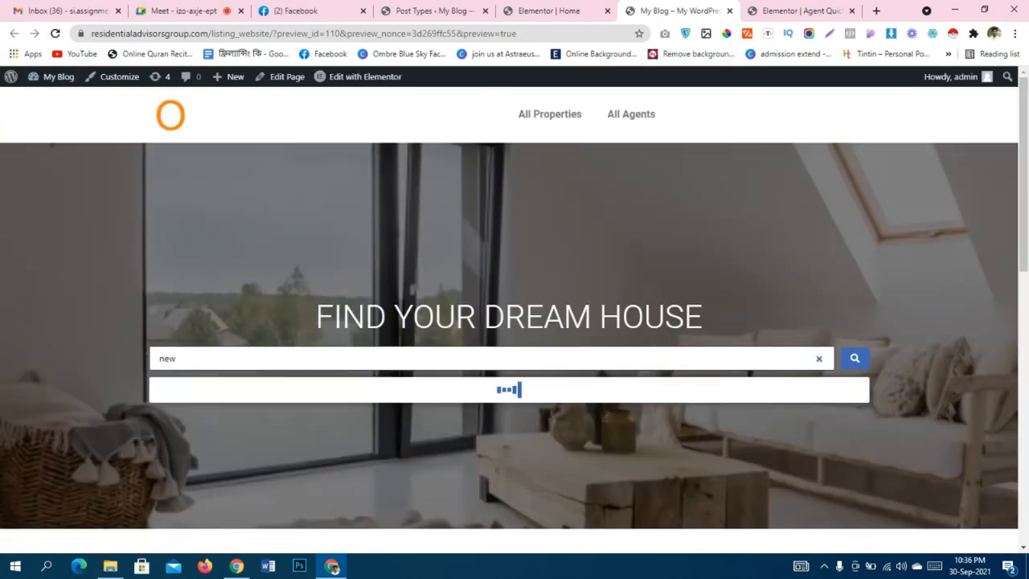
scroll(514, 322, down, 2)
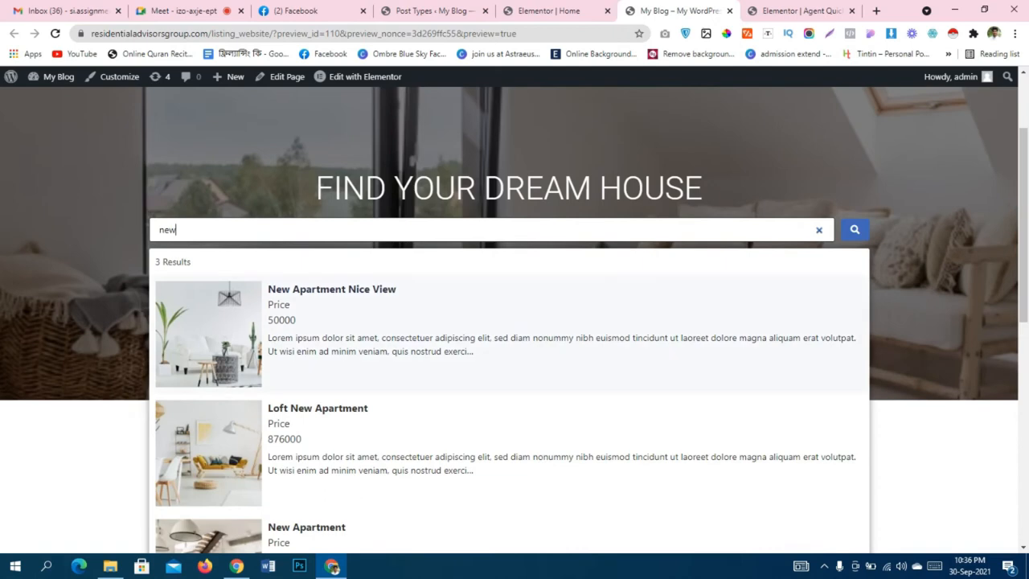
Clear the label of the price meta field in the Ajax Search widget and update the page.
click(549, 10)
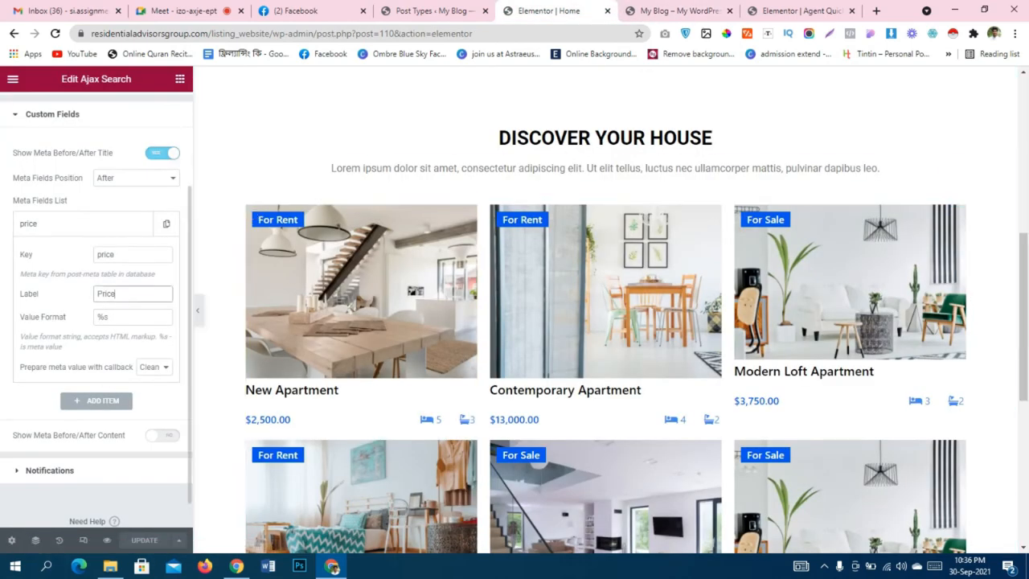
double_click(107, 294)
click(680, 10)
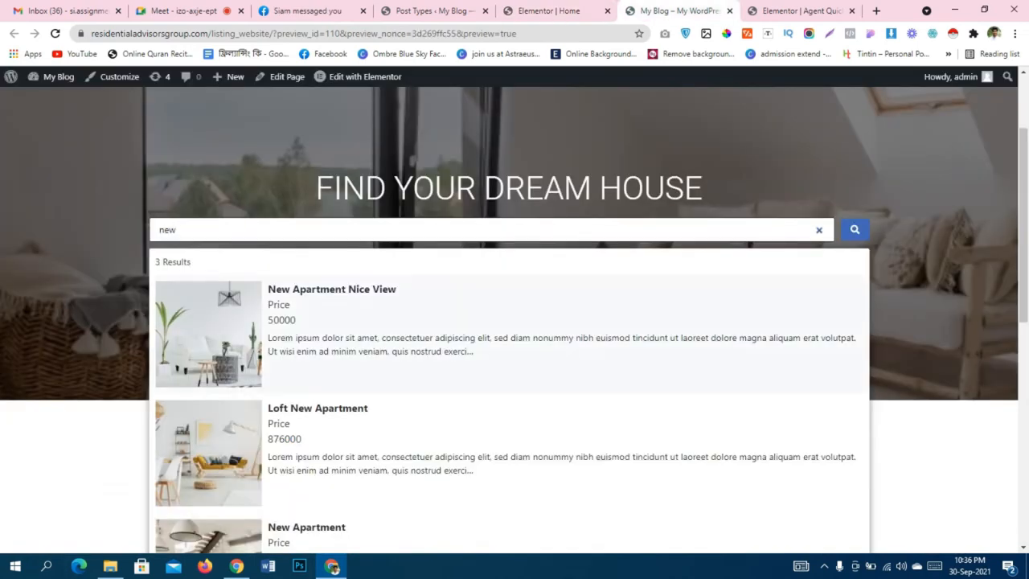
click(549, 11)
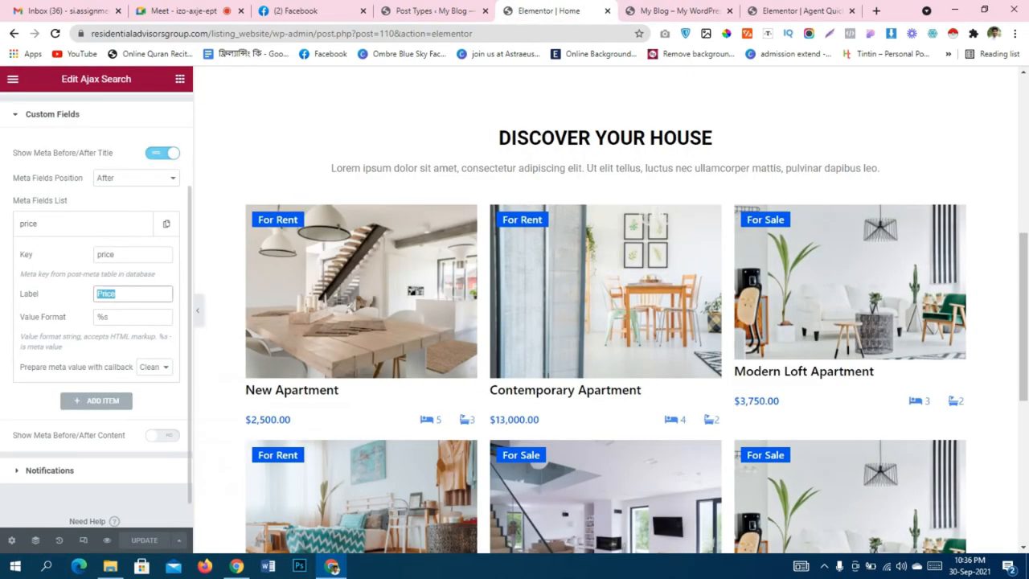
key(BackSpace)
click(144, 541)
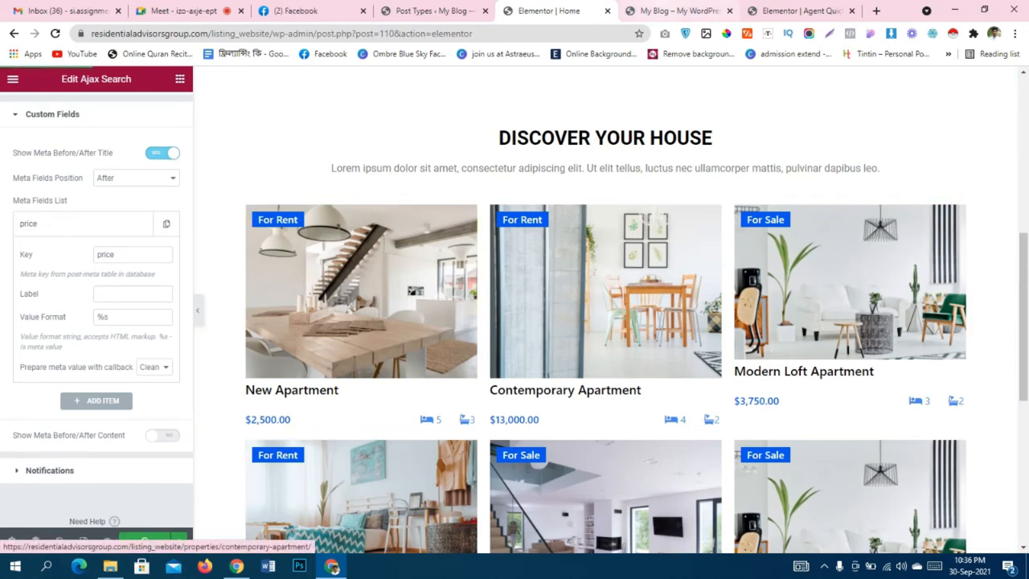
Reload the homepage preview and search for "new" again to check the price meta without a label.
click(679, 10)
key(F5)
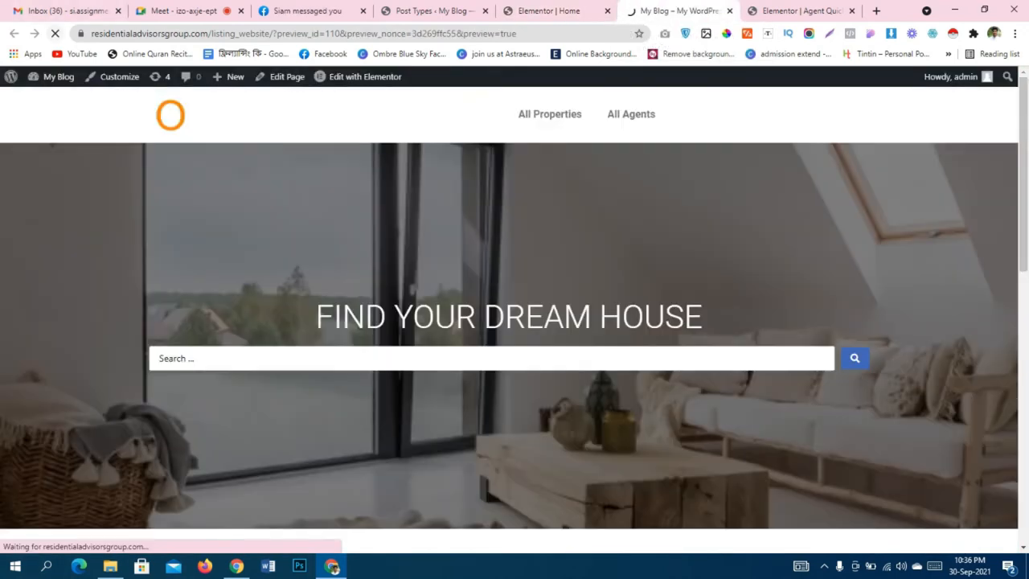
text(new)
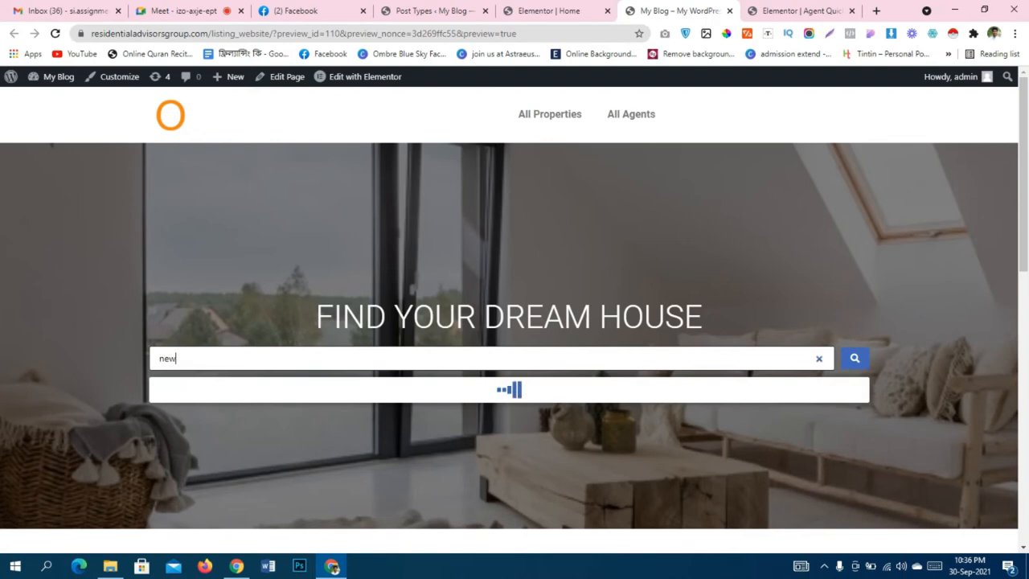
scroll(515, 338, down, 2)
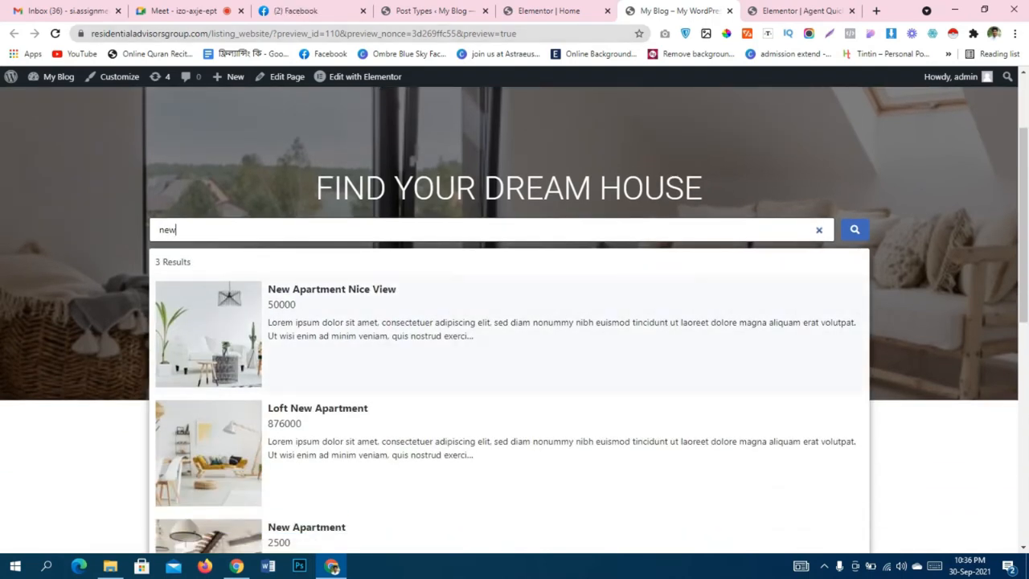
Set the price meta field's value format to "Price :%s", keeping the label empty, and save the page.
click(550, 11)
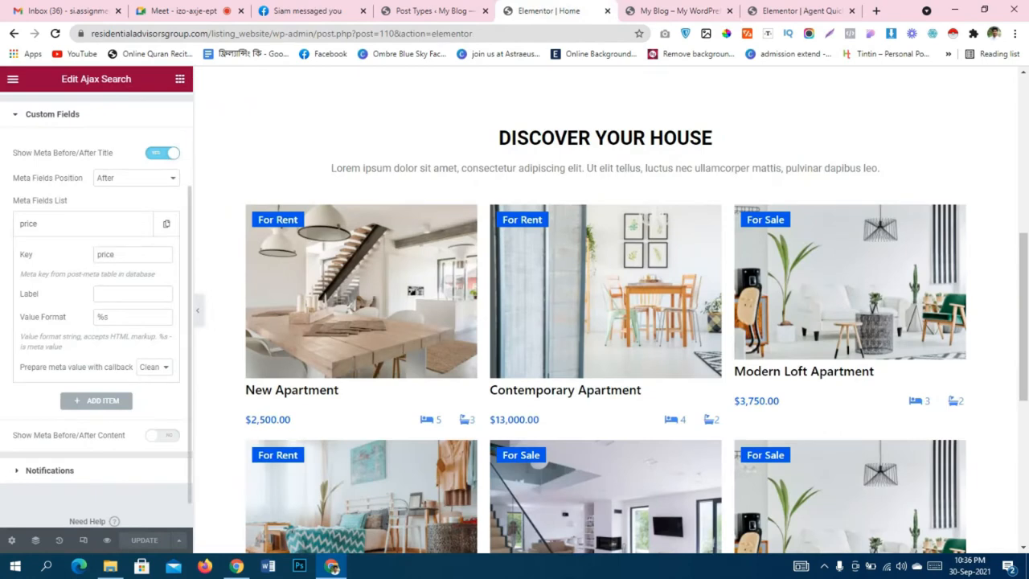
click(132, 294)
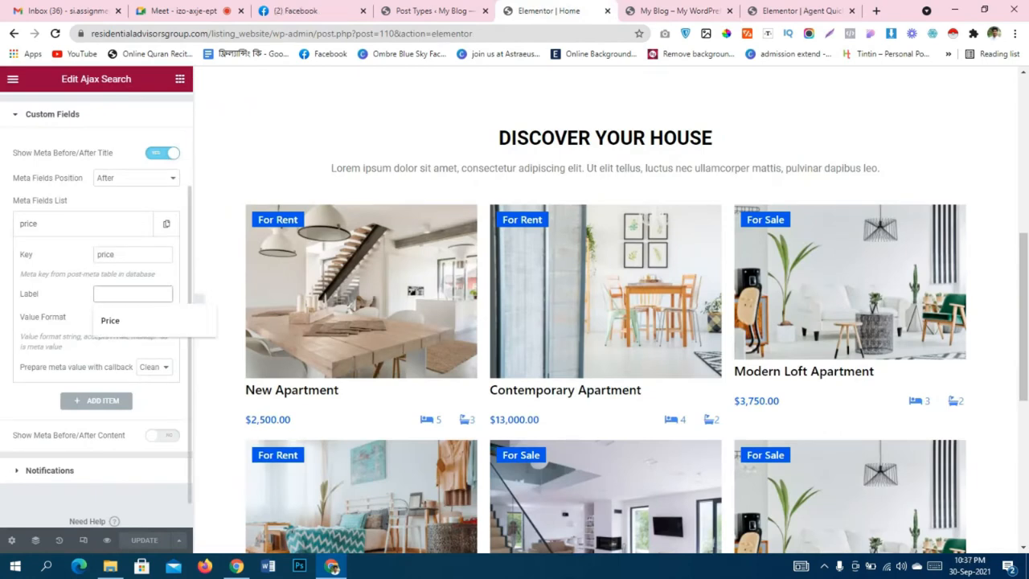
click(121, 321)
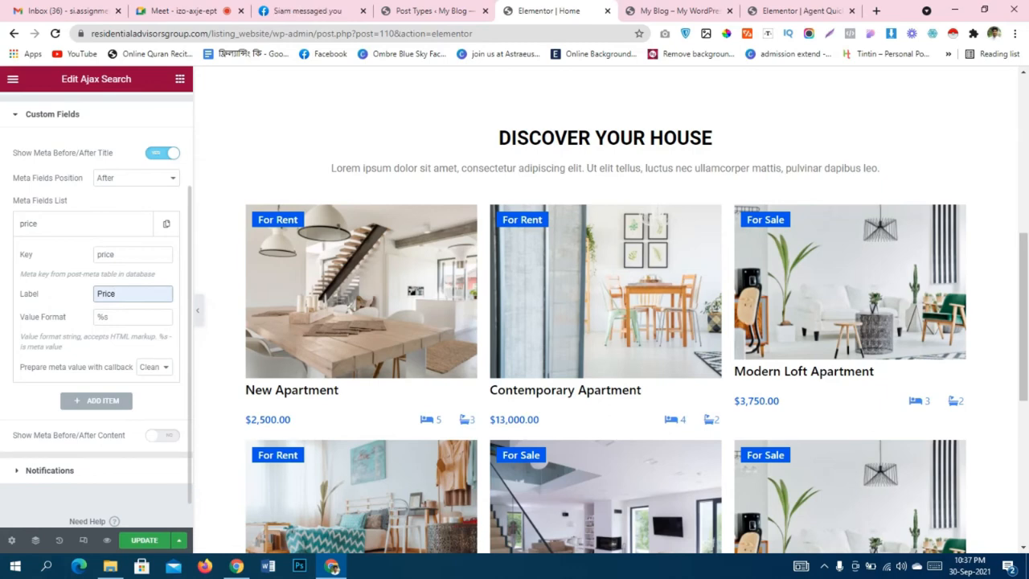
key(ctrl+a)
key(ctrl+x)
click(115, 317)
key(ctrl+v)
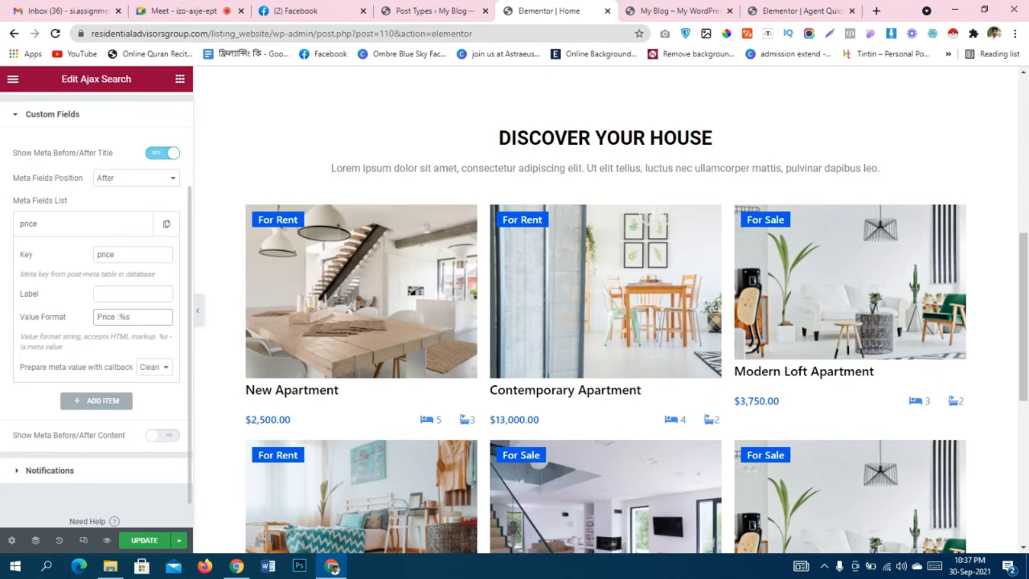
key(ctrl+s)
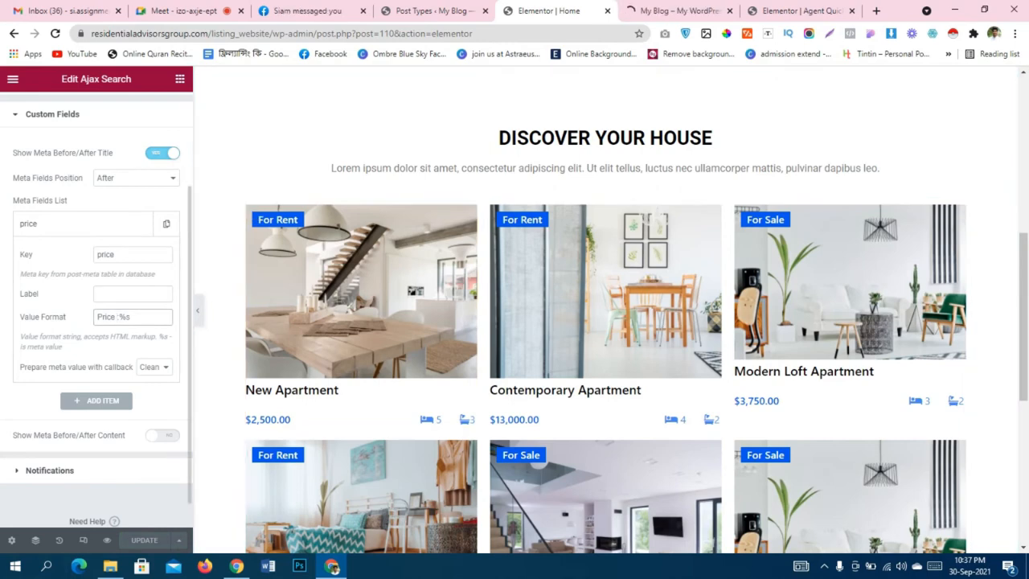
Correct the spacing around the colon so the value format reads "Price: %s", and save the page.
key(BackSpace)
key(BackSpace)
text(:)
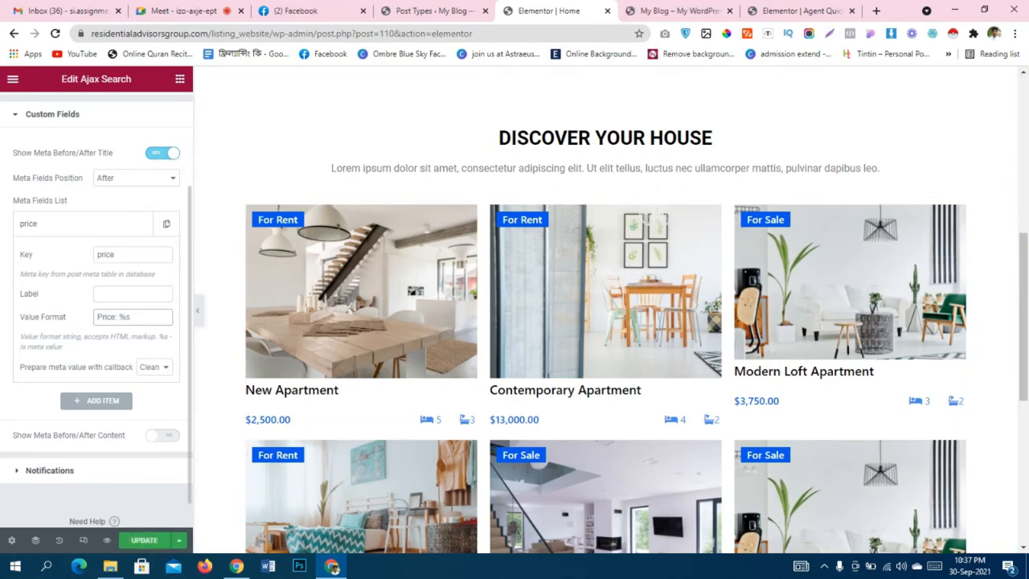
key(ctrl+s)
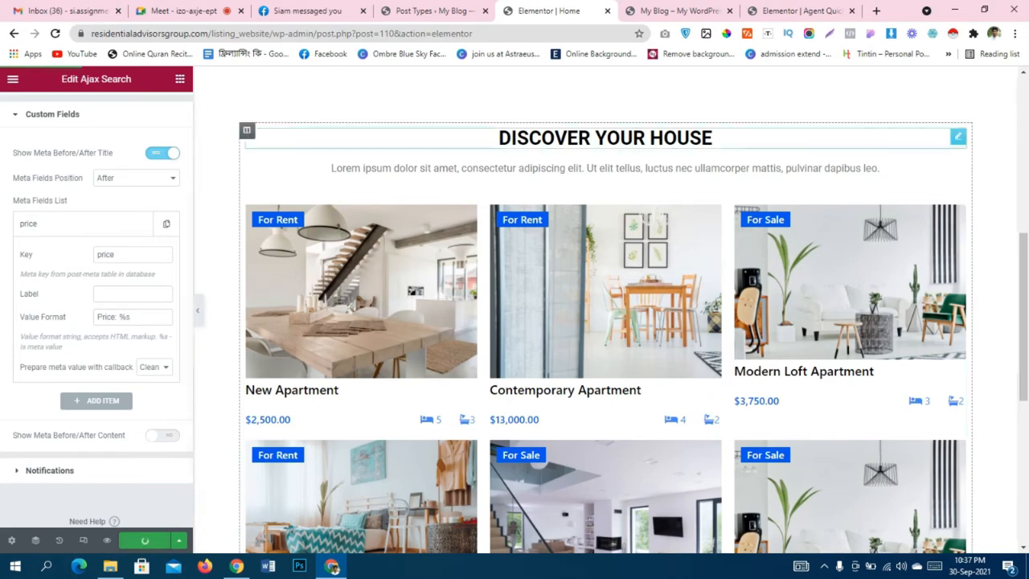
Search for "ew" in the reloaded homepage preview to check the reformatted price meta in the results.
click(697, 12)
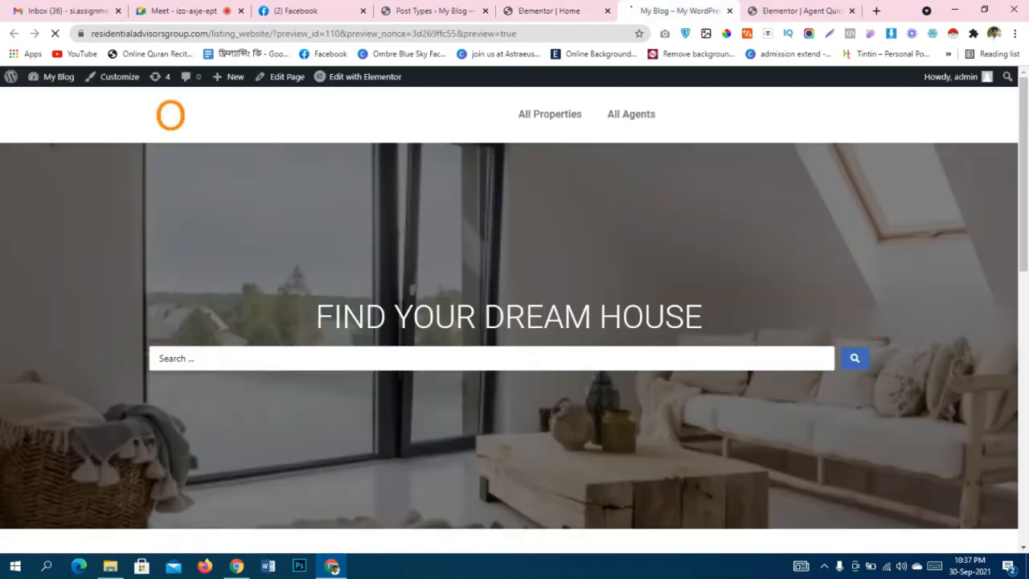
click(161, 359)
text(ew)
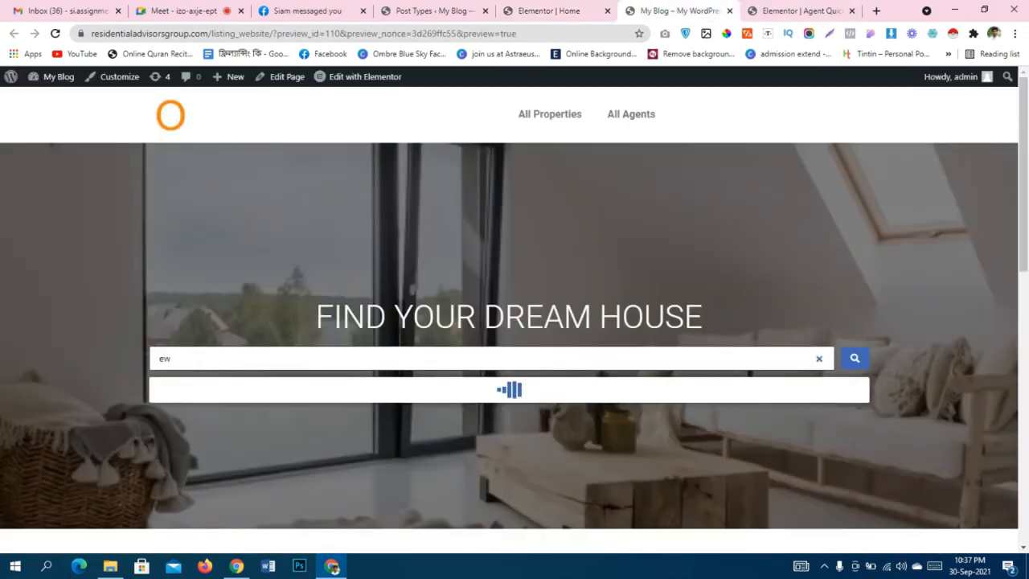
scroll(514, 337, down, 2)
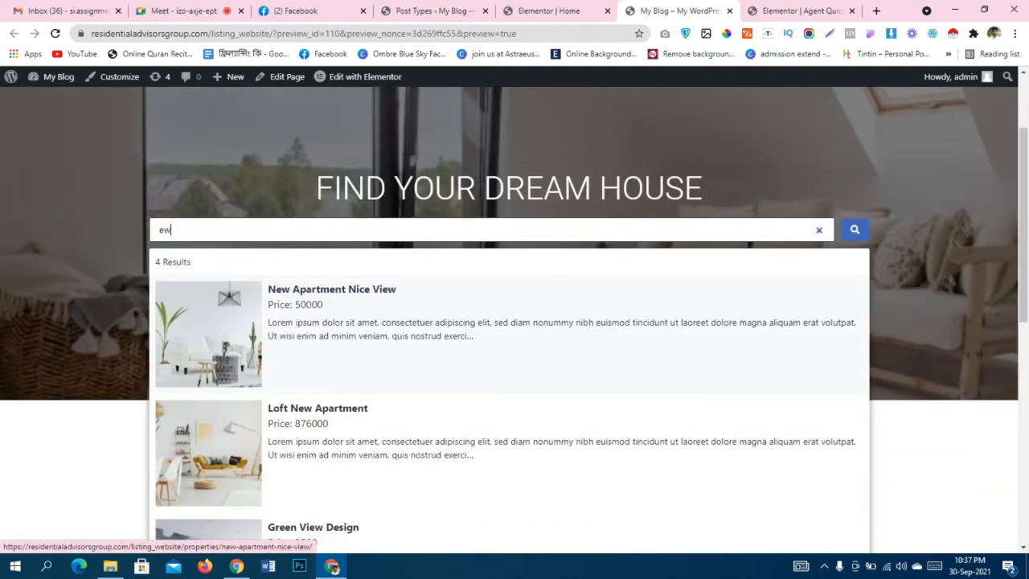
Add a second item to the Ajax Search widget's meta fields list, keeping the meta fields position as After.
click(549, 12)
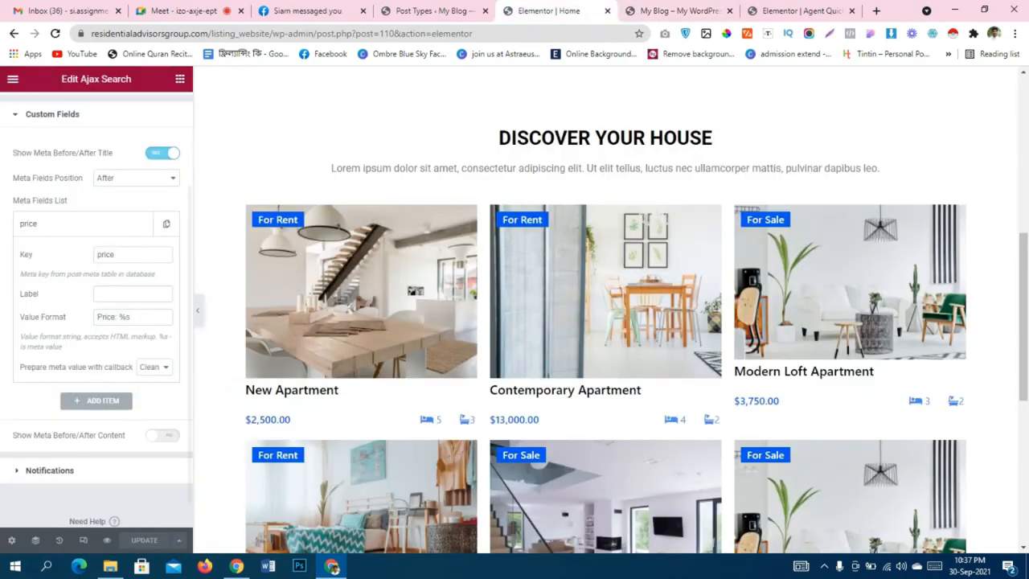
click(80, 224)
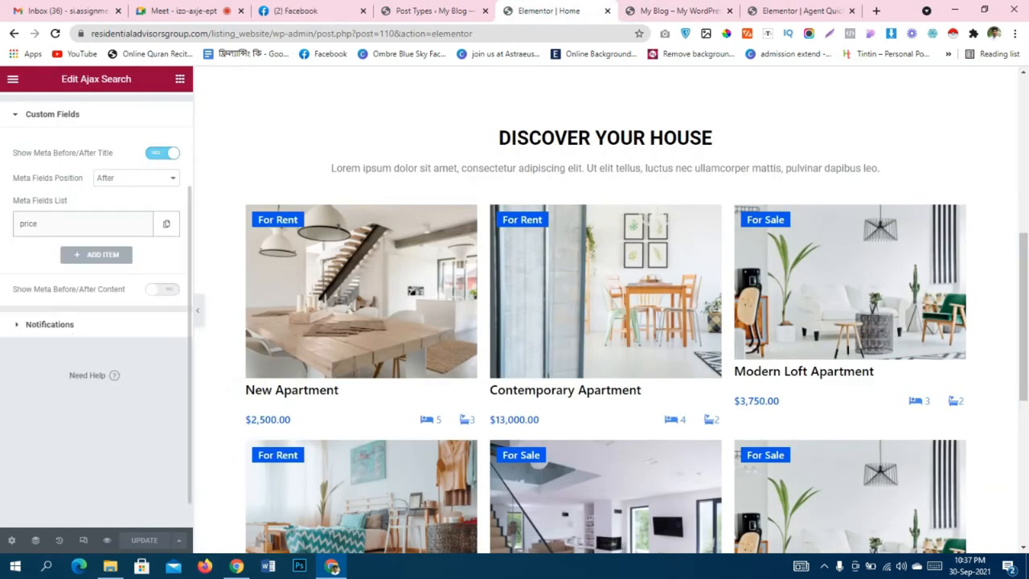
click(97, 254)
click(136, 292)
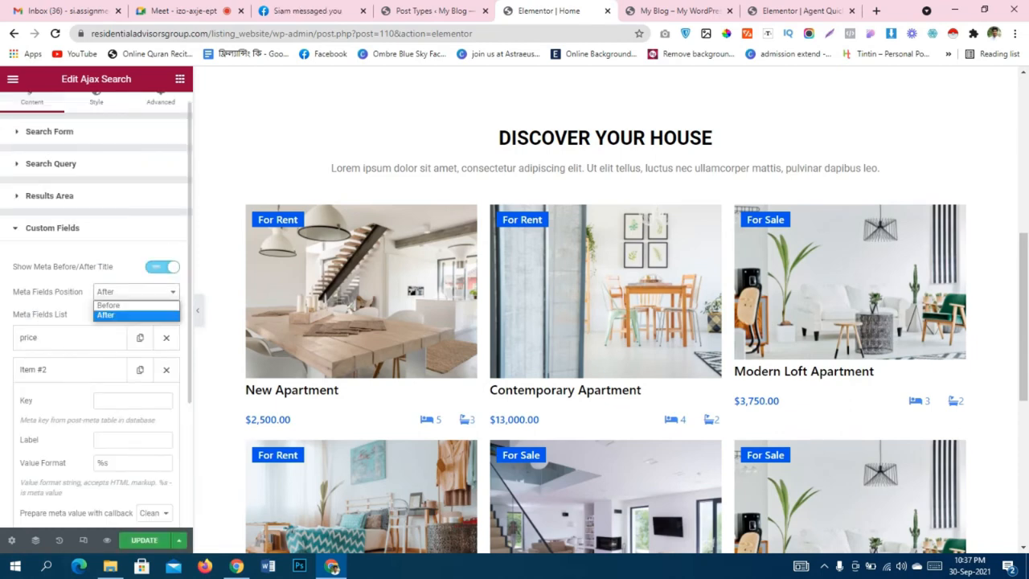
click(121, 316)
scroll(97, 338, down, 2)
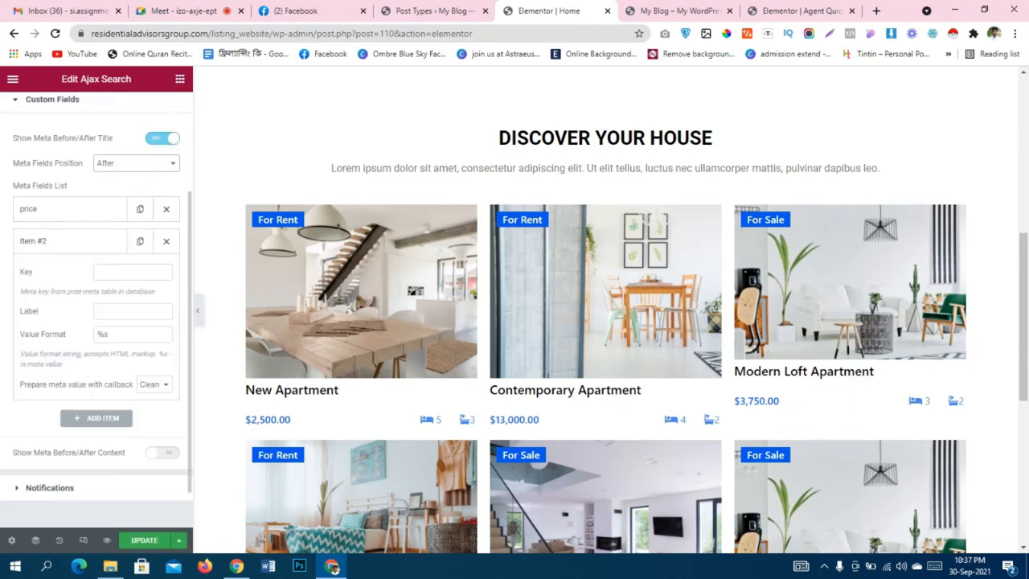
Copy the Name/ID of the Bedrooms meta field from the property post type settings.
click(434, 11)
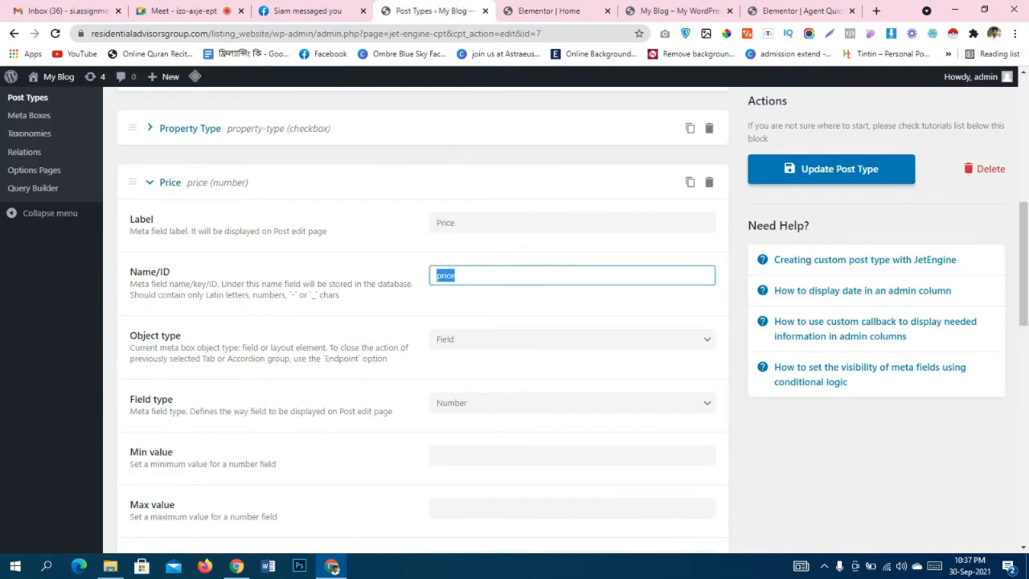
click(573, 304)
click(170, 182)
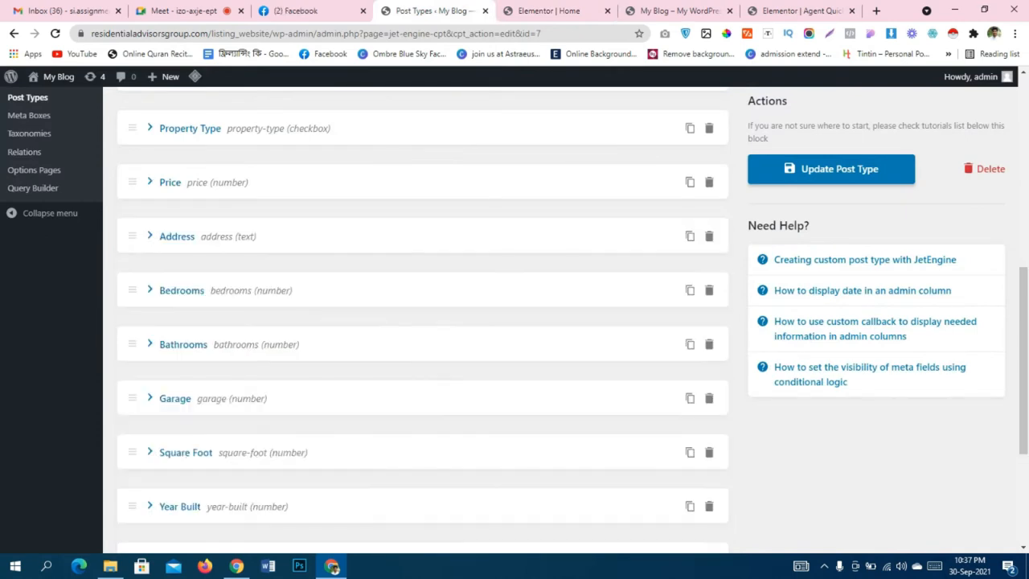
click(182, 290)
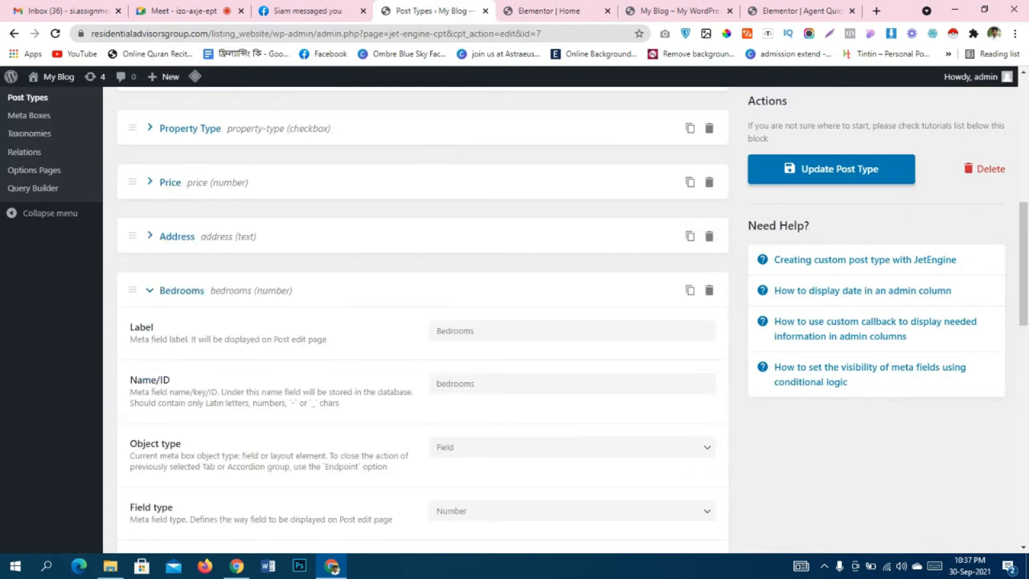
double_click(455, 383)
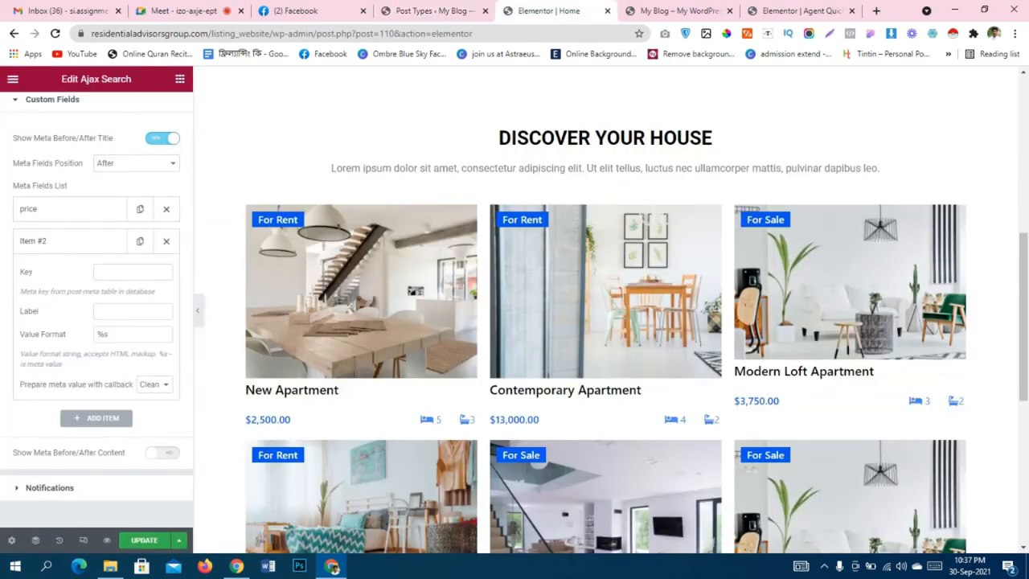
Give the new Ajax Search meta item the key "bedrooms" and the label "Bedrooms", and update the page.
click(563, 11)
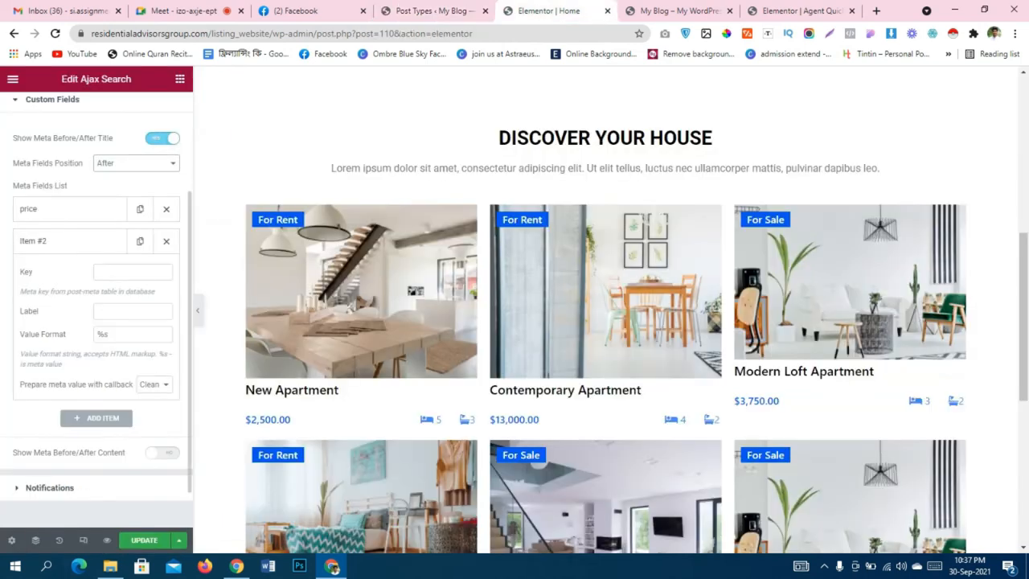
click(132, 272)
key(ctrl+v)
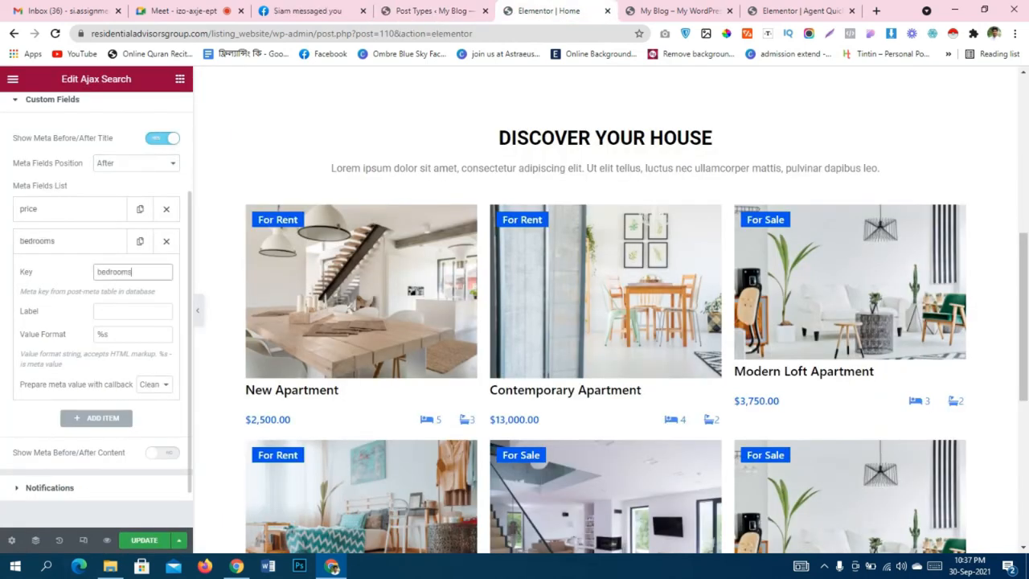
click(132, 311)
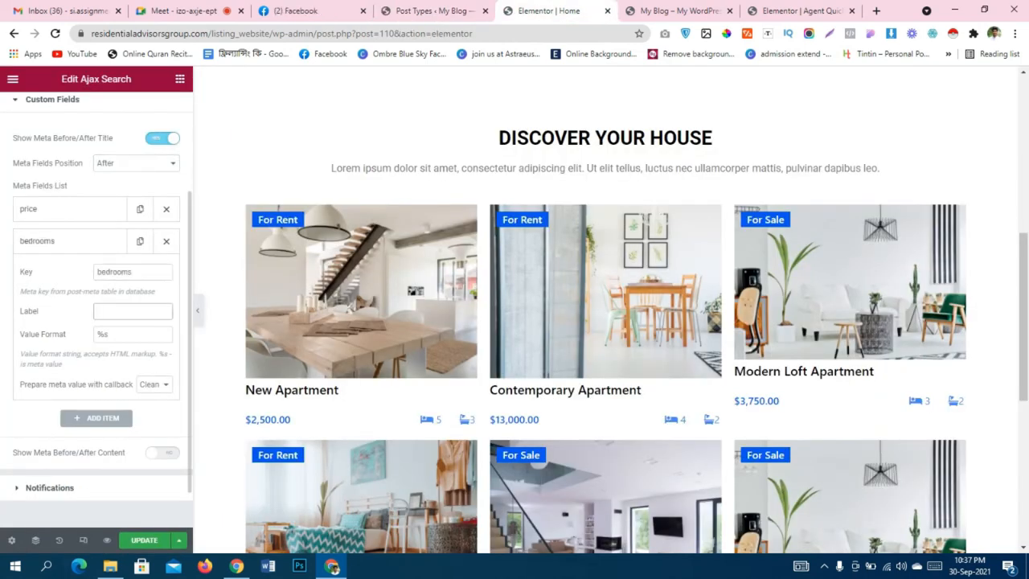
key(ctrl+v)
drag(103, 311, 96, 311)
text(B)
click(145, 540)
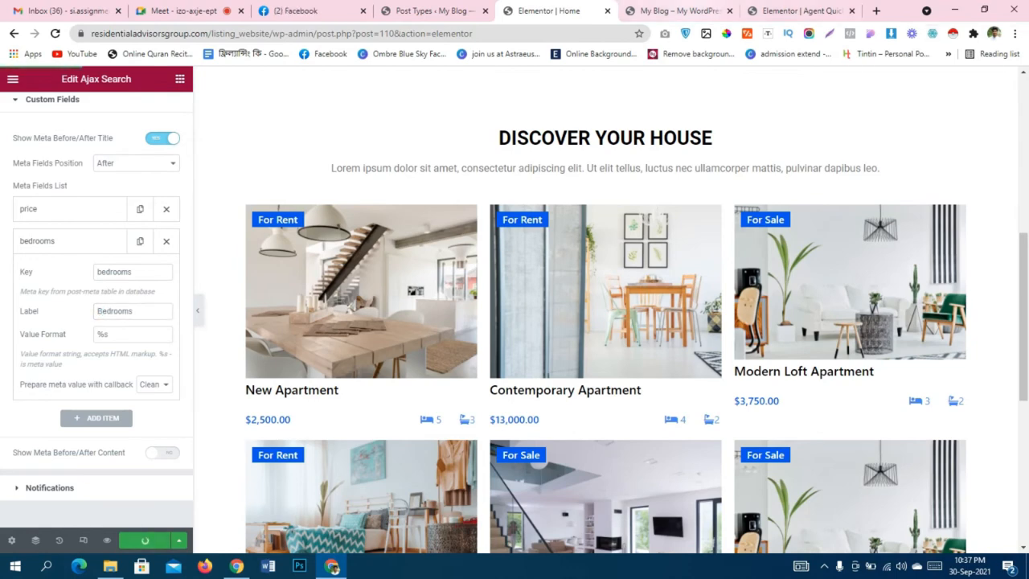
Reload the homepage preview and search for "new" to check the bedrooms meta in the results.
click(676, 11)
key(ctrl+r)
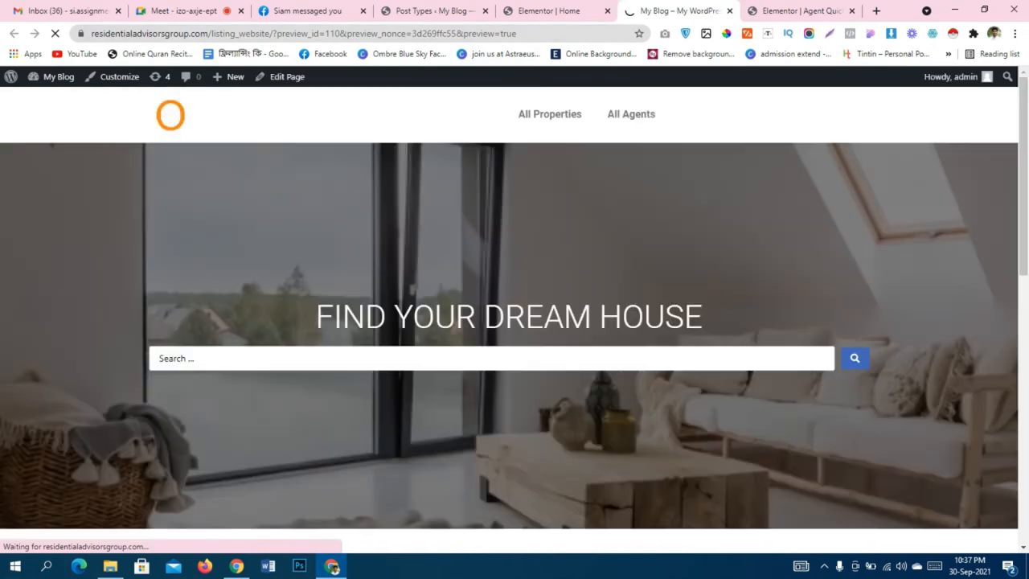
click(241, 359)
text(new)
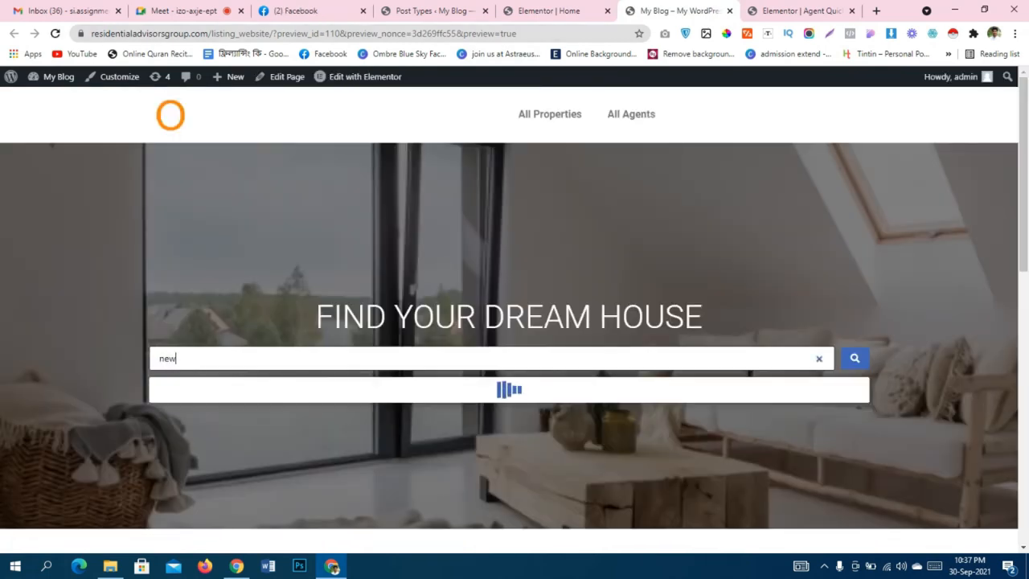
scroll(514, 321, down, 2)
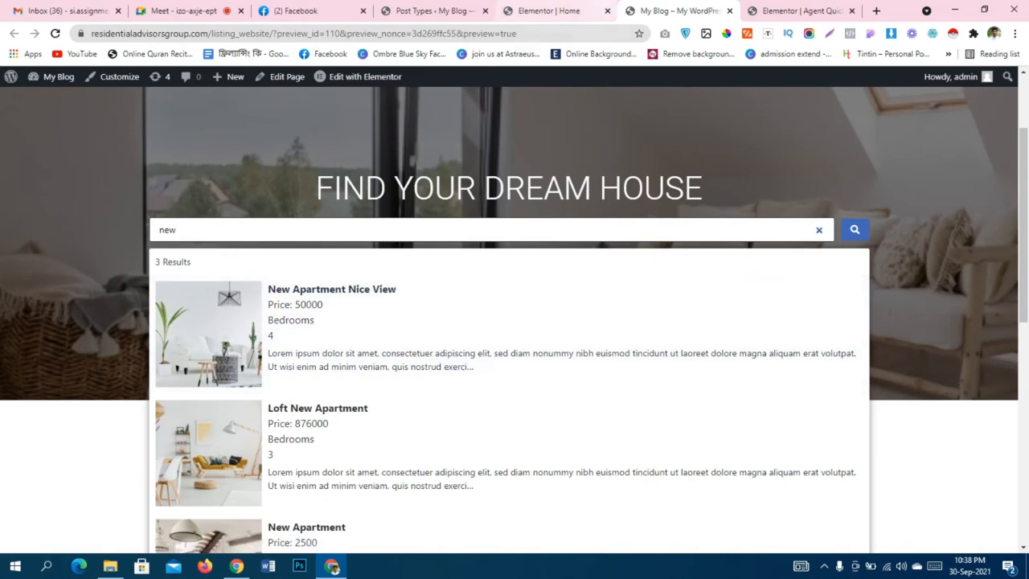
Clear the bedrooms item's label and put the field name with a colon before %s in its value format.
click(547, 11)
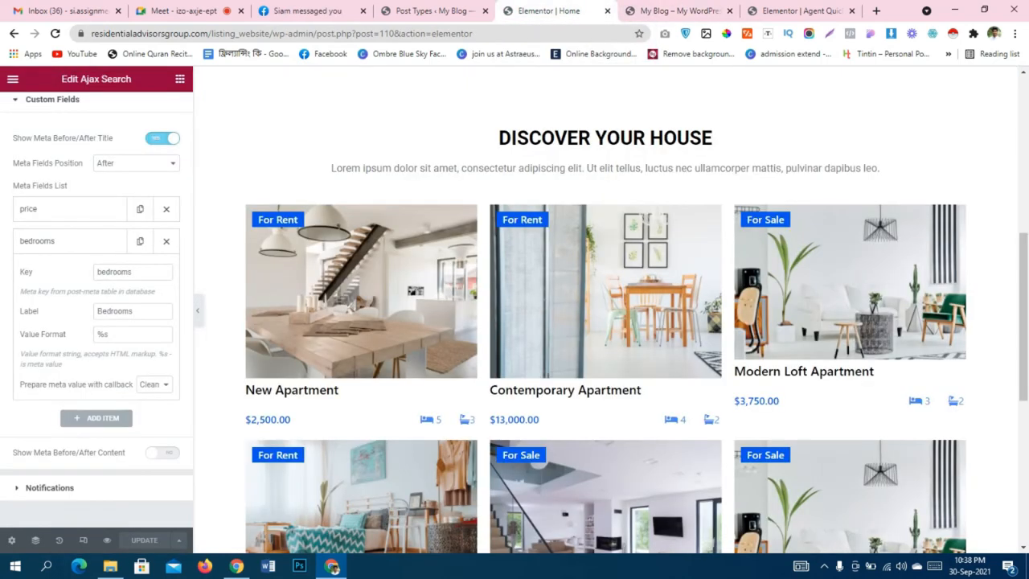
click(145, 311)
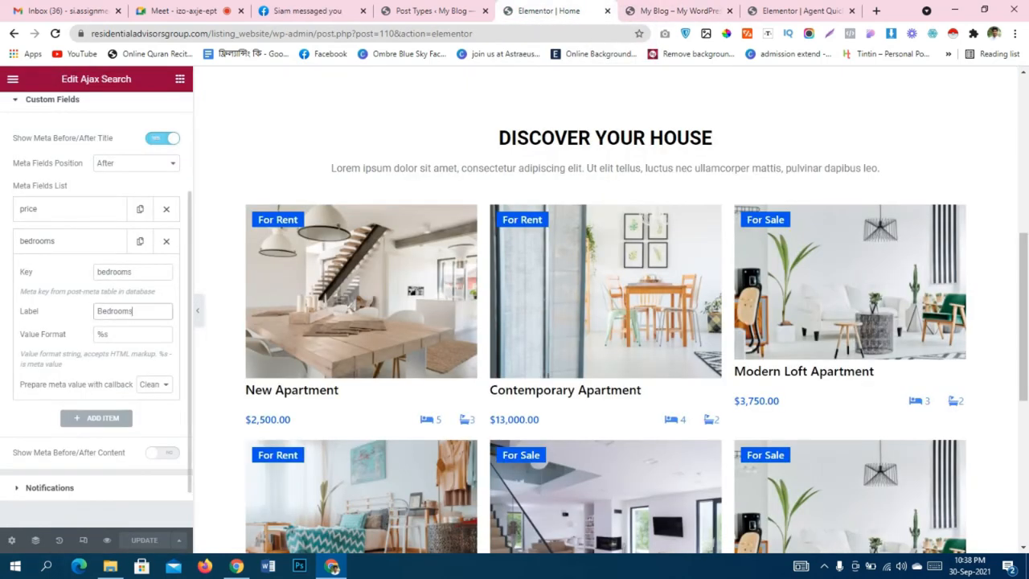
key(ctrl+a)
key(BackSpace)
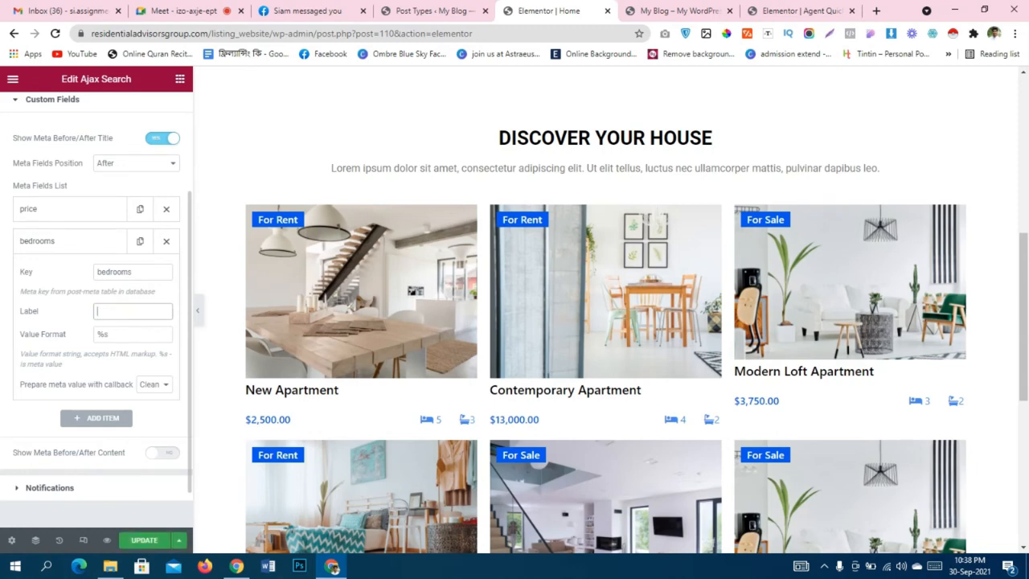
click(98, 335)
key(ctrl+v)
text(:)
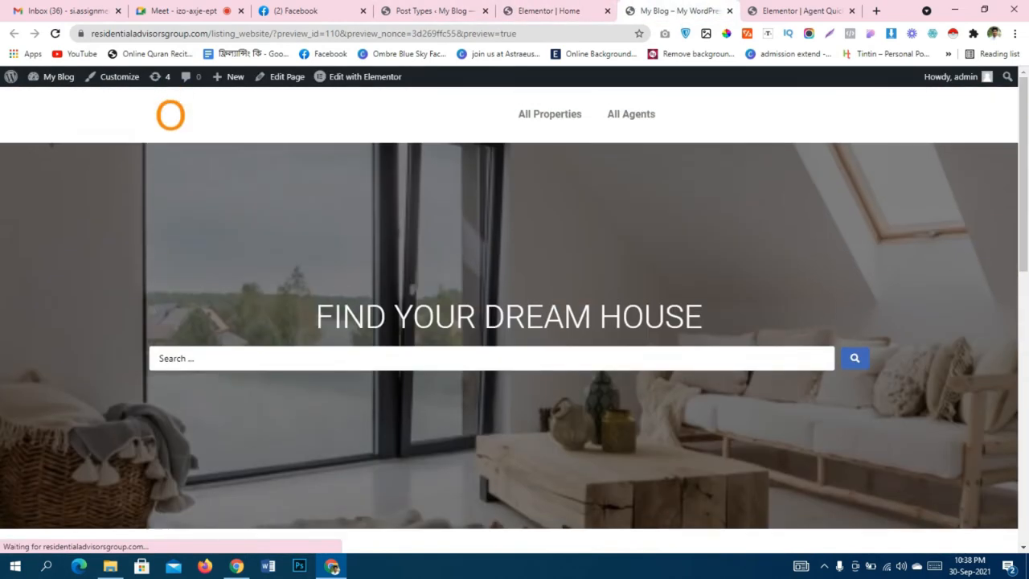
Review the homepage preview from the hero search down through the property listing grid.
scroll(754, 434, down, 4)
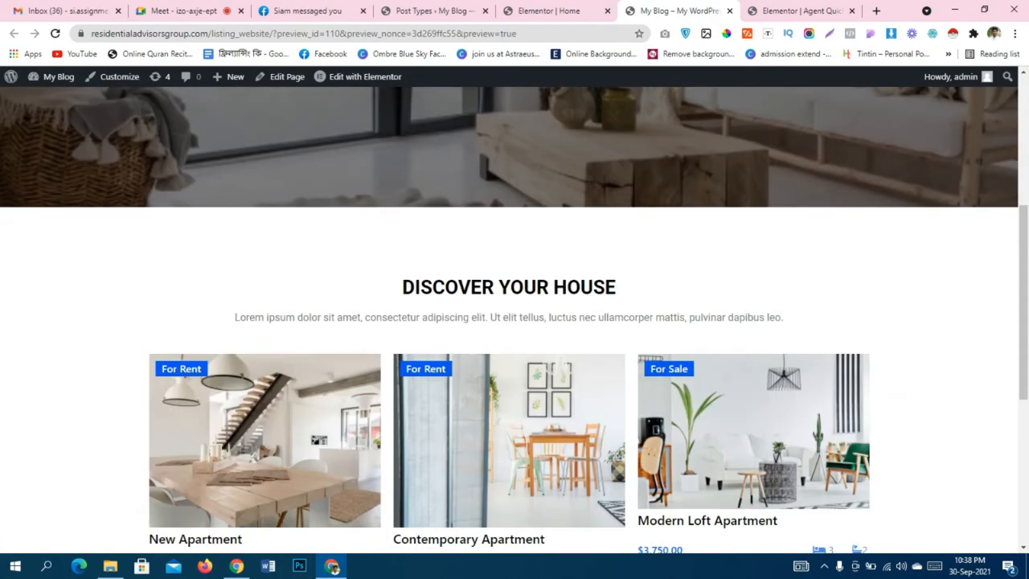
scroll(753, 434, down, 4)
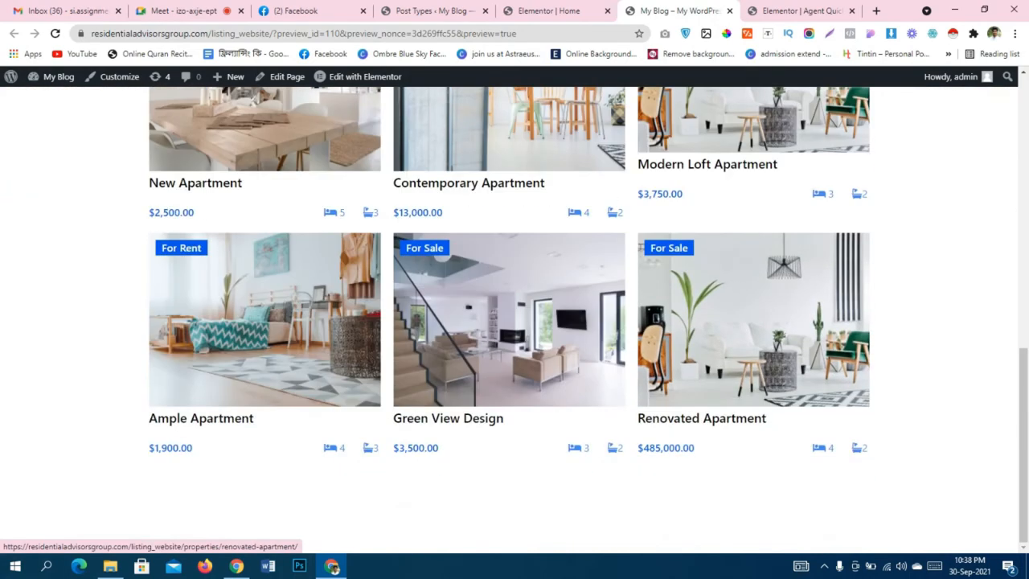
scroll(753, 434, up, 8)
scroll(754, 434, down, 7)
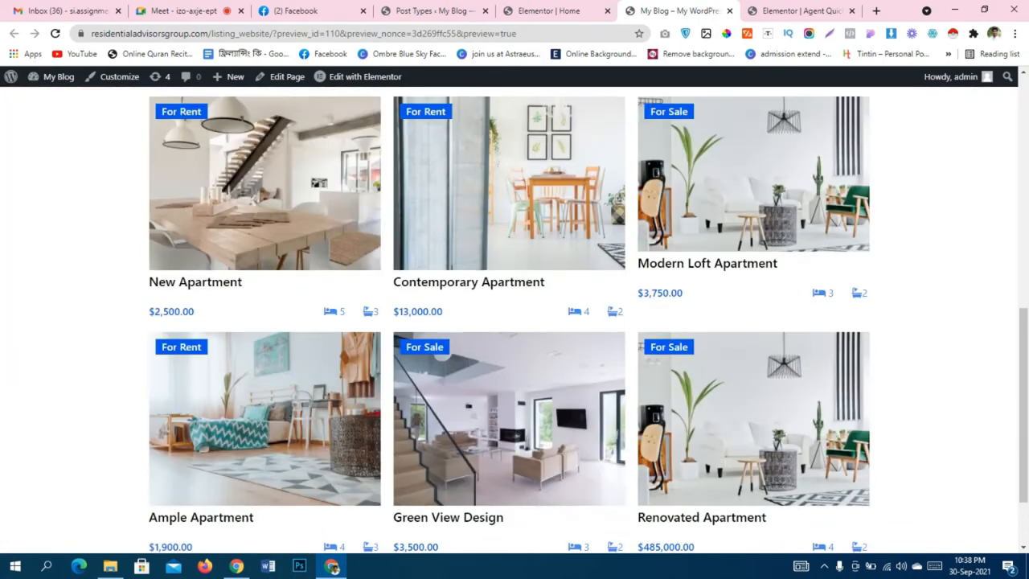
scroll(753, 435, up, 3)
scroll(754, 435, up, 5)
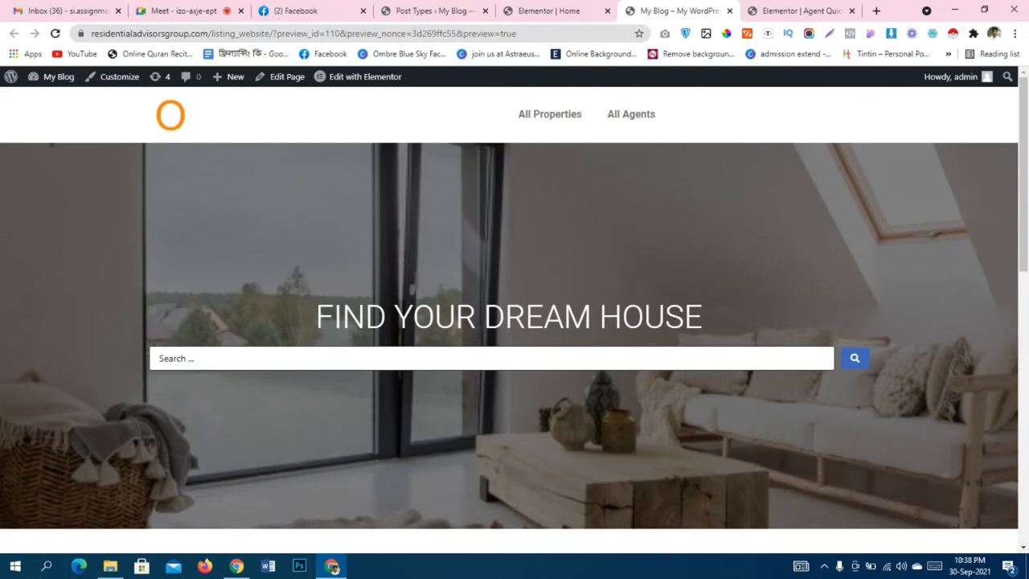
scroll(515, 322, down, 3)
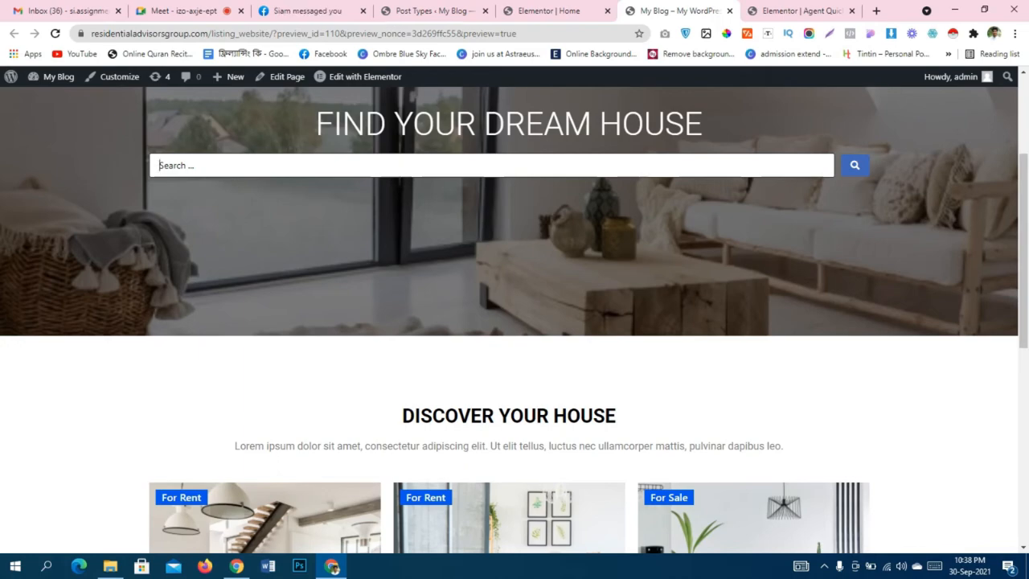
scroll(515, 321, down, 4)
scroll(515, 322, up, 5)
Open the Smart Filters list in the WordPress admin and start a new filter.
click(434, 11)
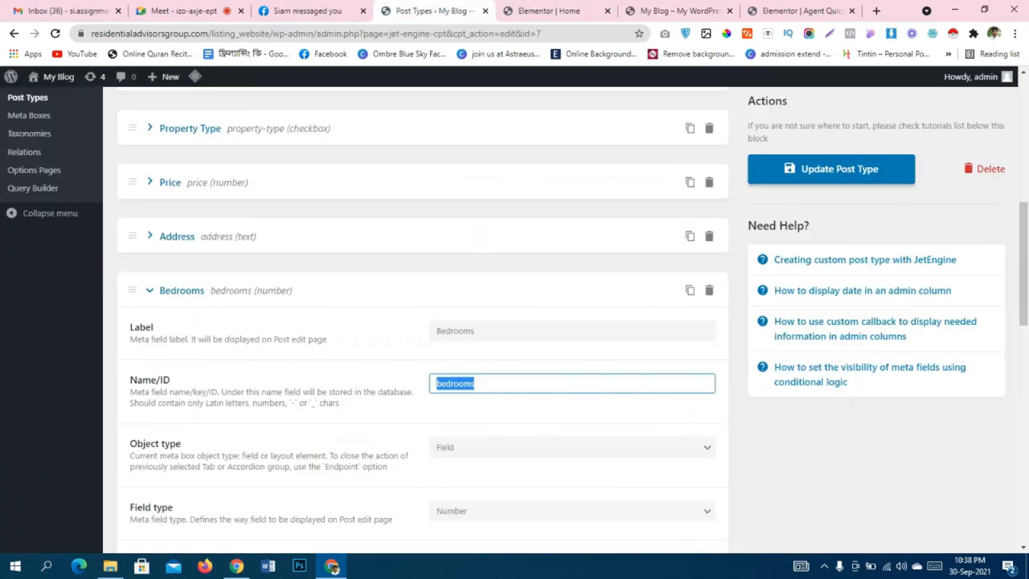
scroll(423, 322, down, 4)
scroll(423, 322, up, 8)
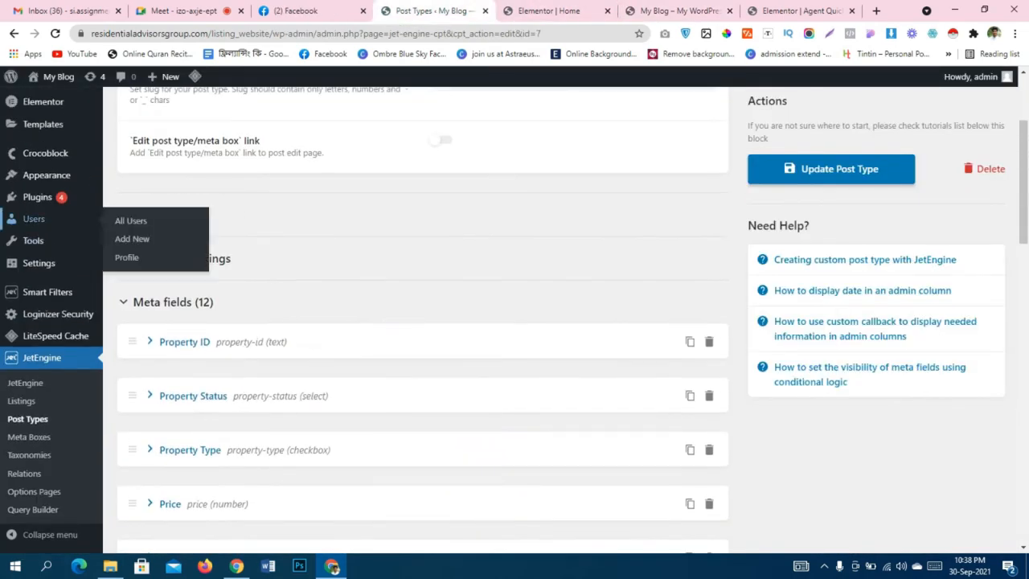
click(48, 291)
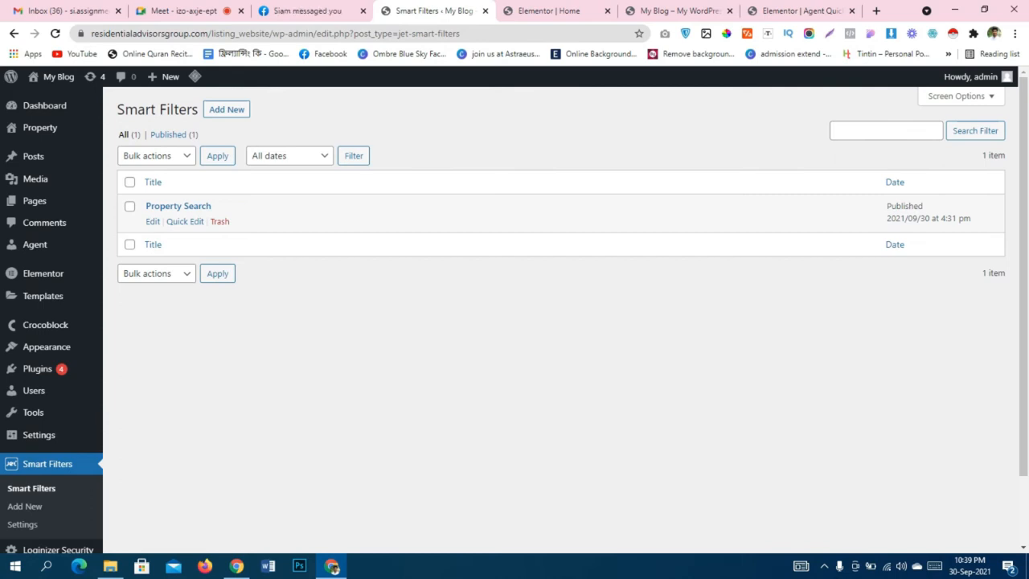
click(227, 110)
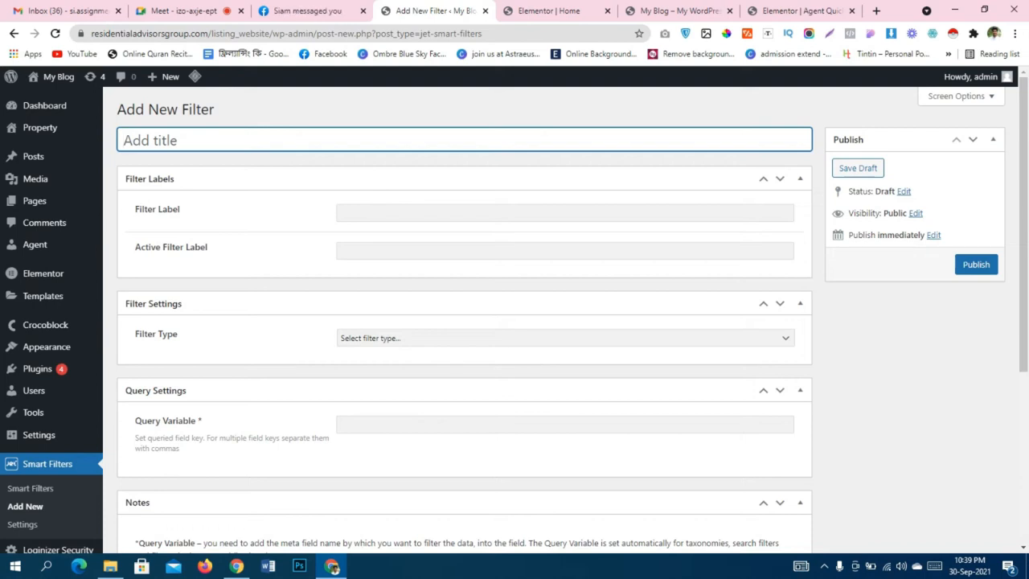
Title the new filter "Property Hierarchy", correcting the misspelled second word.
text(Prope)
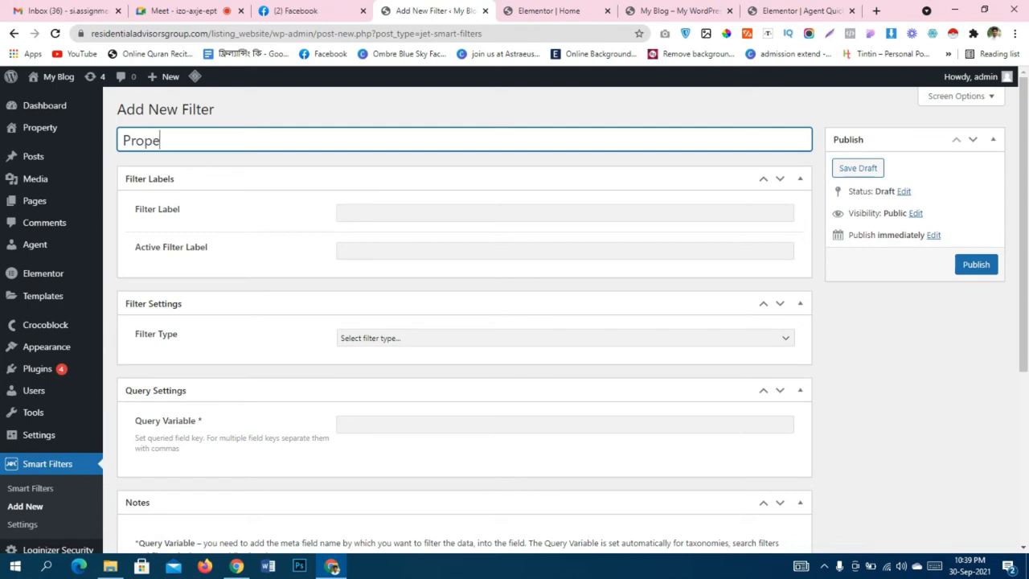
text(rty Hirei)
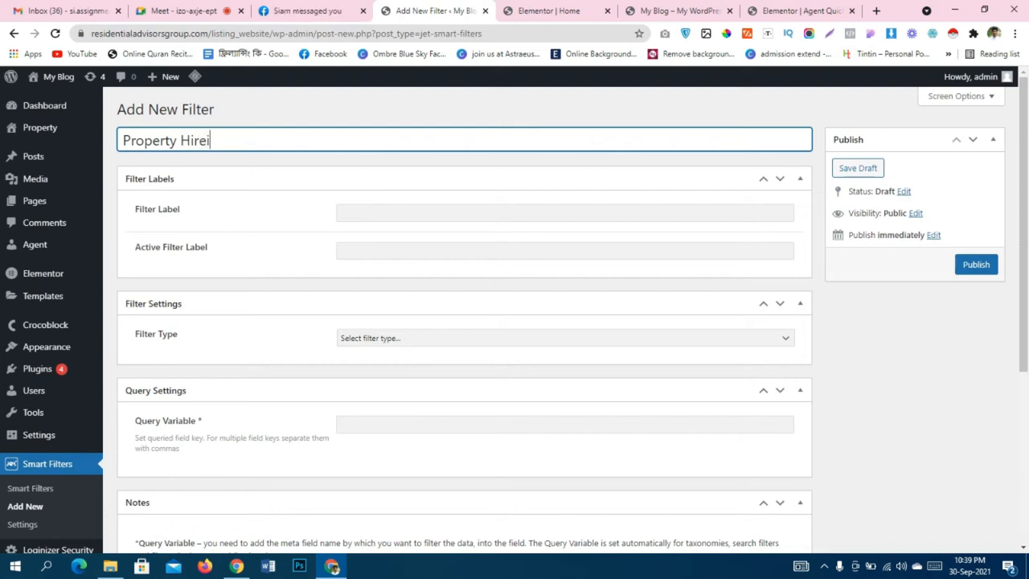
text(chy)
click(402, 109)
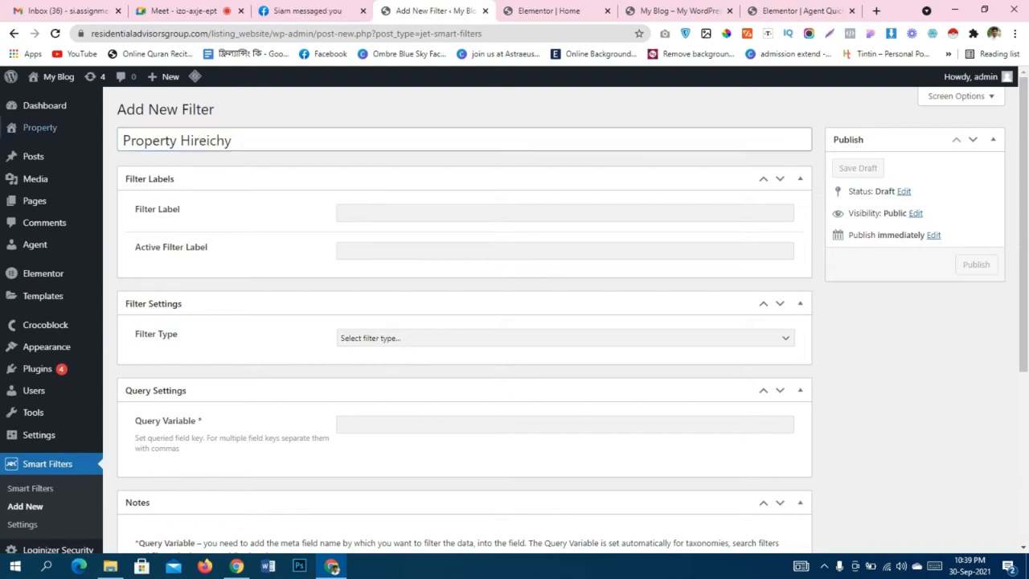
mouse_move(40, 128)
click(208, 141)
right_click(208, 141)
click(250, 152)
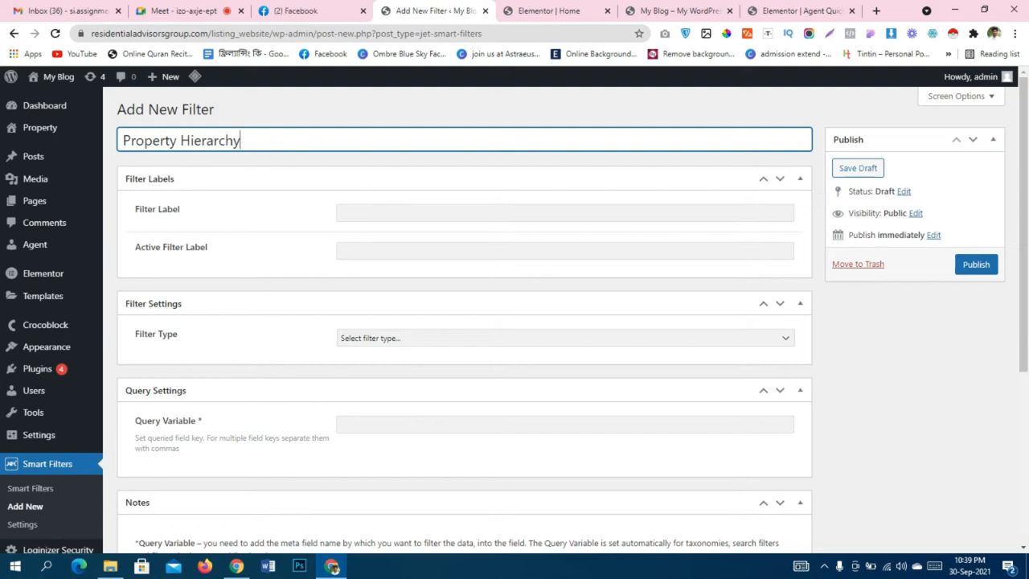
Set both the filter label and the active filter label to "Hierarchy", copied from the title.
click(410, 213)
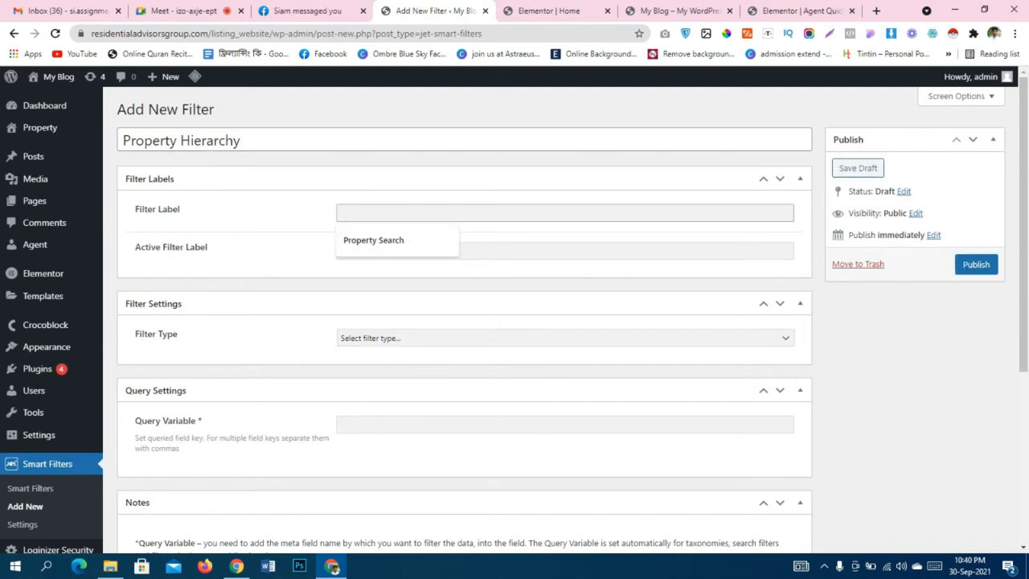
double_click(210, 141)
key(ctrl+c)
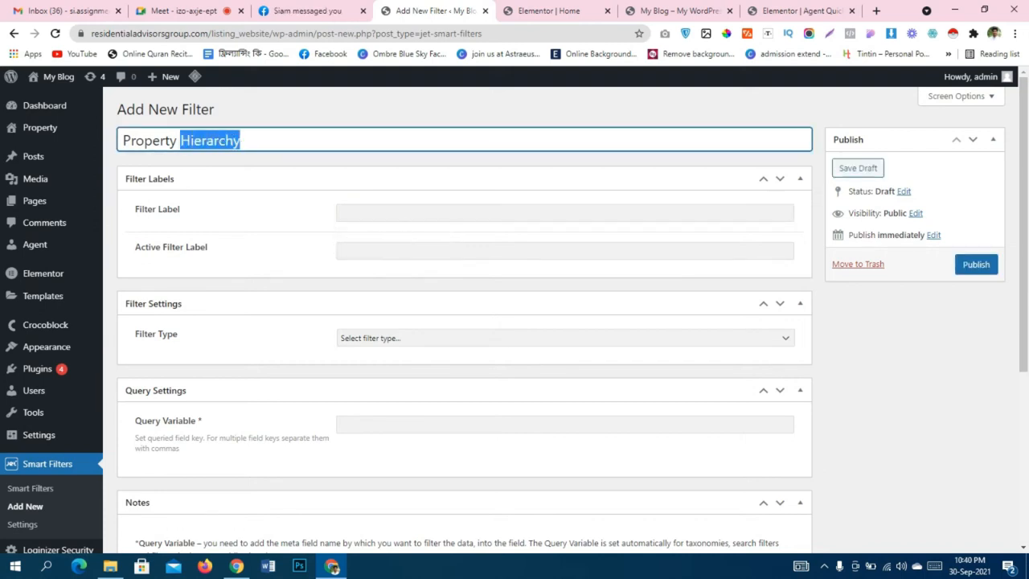
click(410, 213)
key(ctrl+v)
click(410, 251)
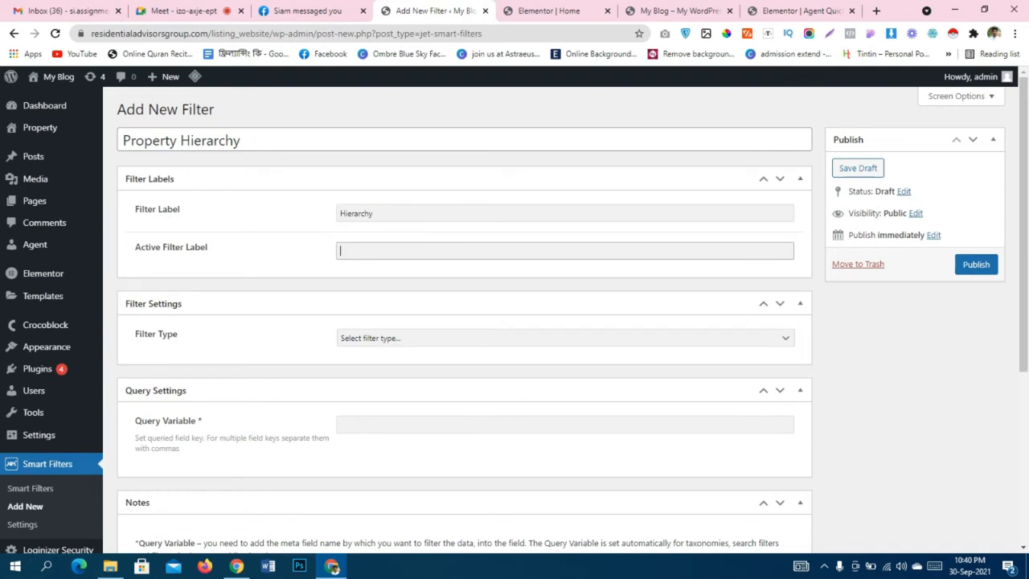
key(ctrl+v)
click(450, 285)
Set the filter type to Select and make the filter hierarchical.
scroll(450, 286, down, 2)
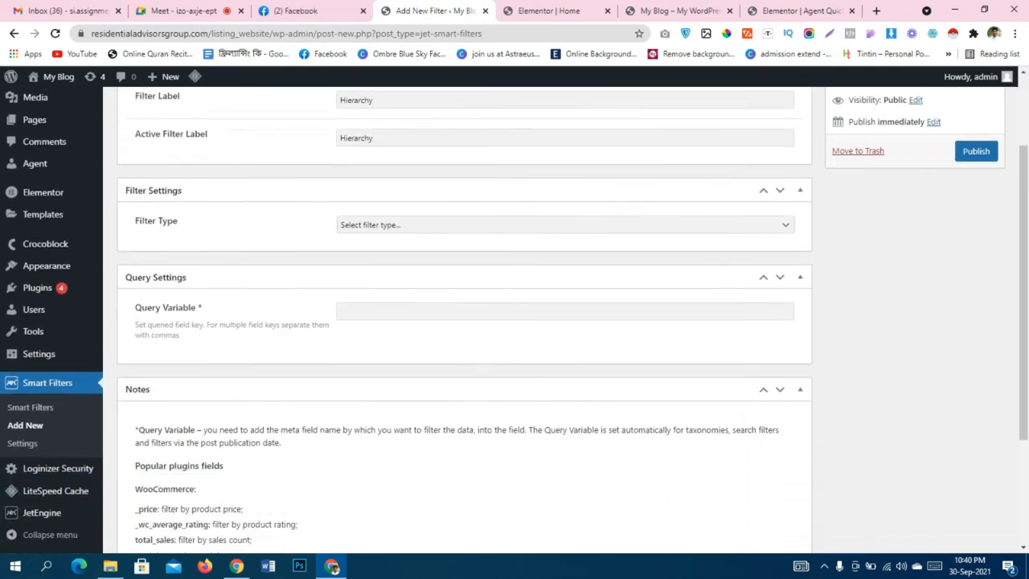
click(450, 209)
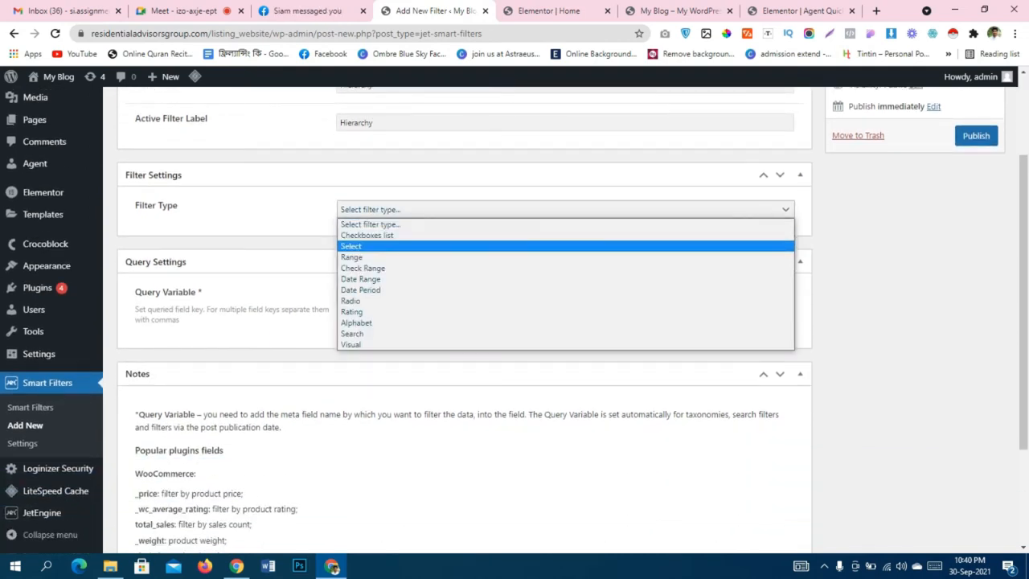
click(351, 246)
scroll(465, 322, down, 1)
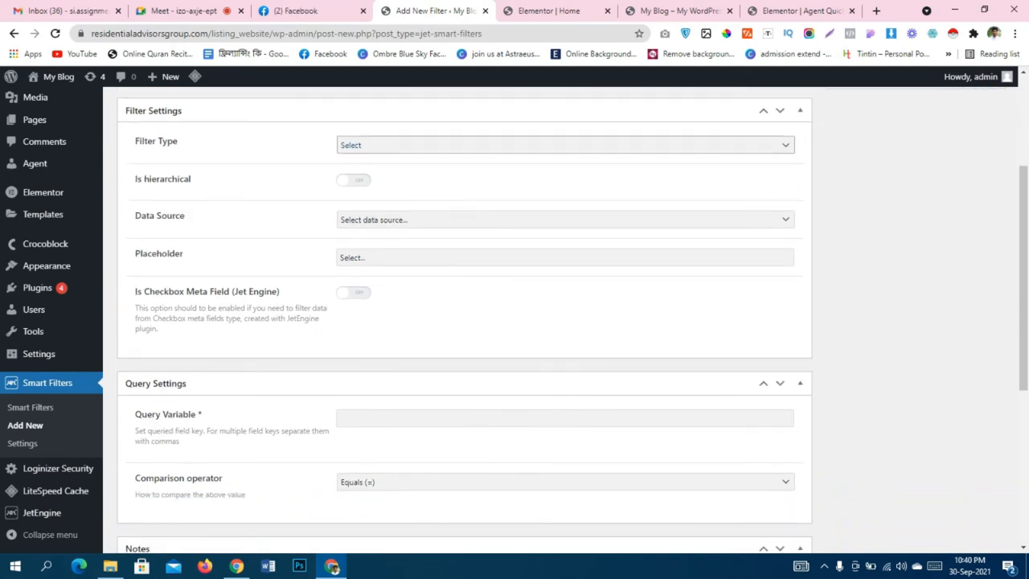
click(354, 179)
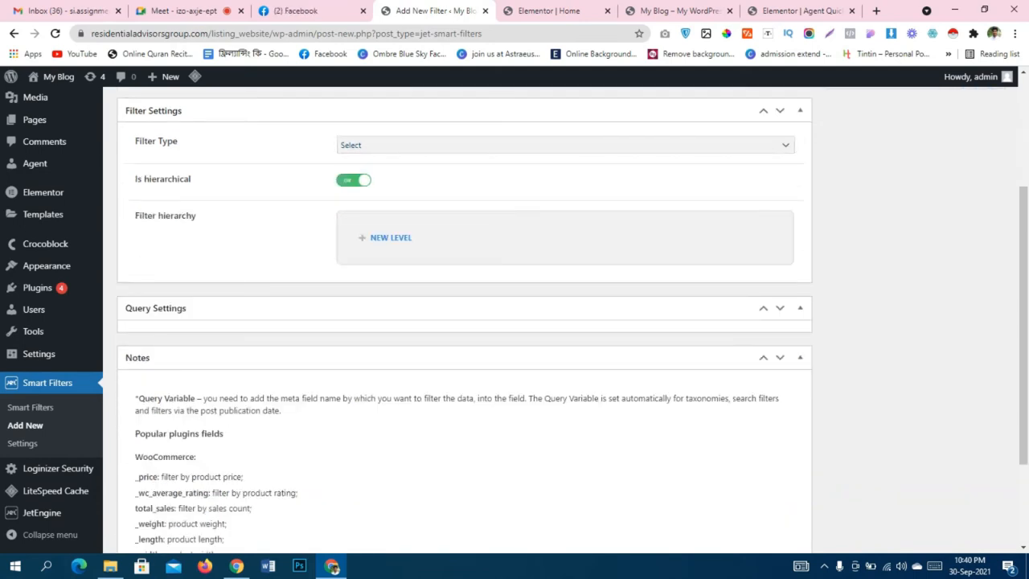
Add a first filter hierarchy level labelled "Property Type" with the placeholder "Any...".
scroll(464, 322, up, 3)
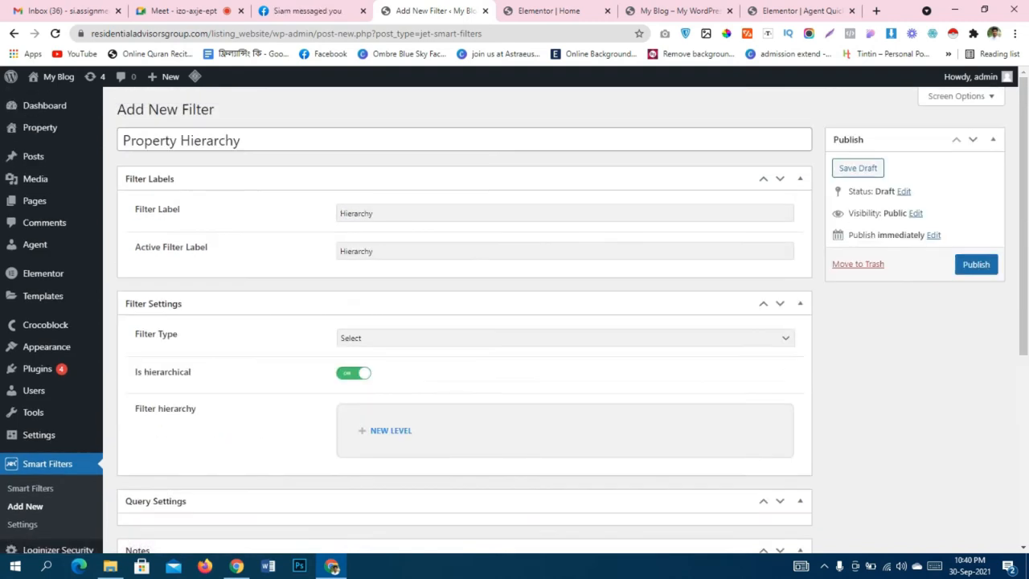
scroll(465, 322, down, 3)
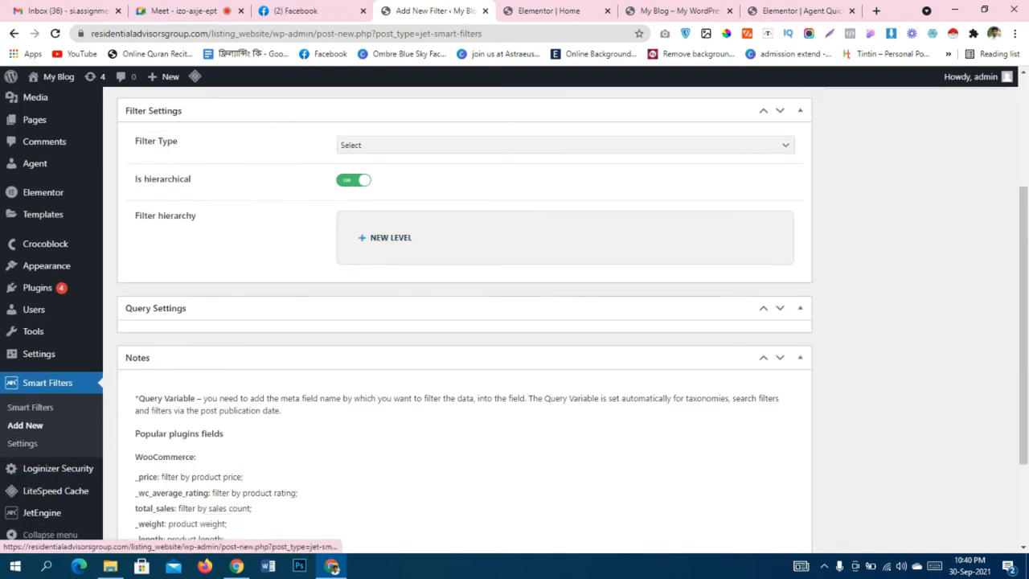
click(390, 237)
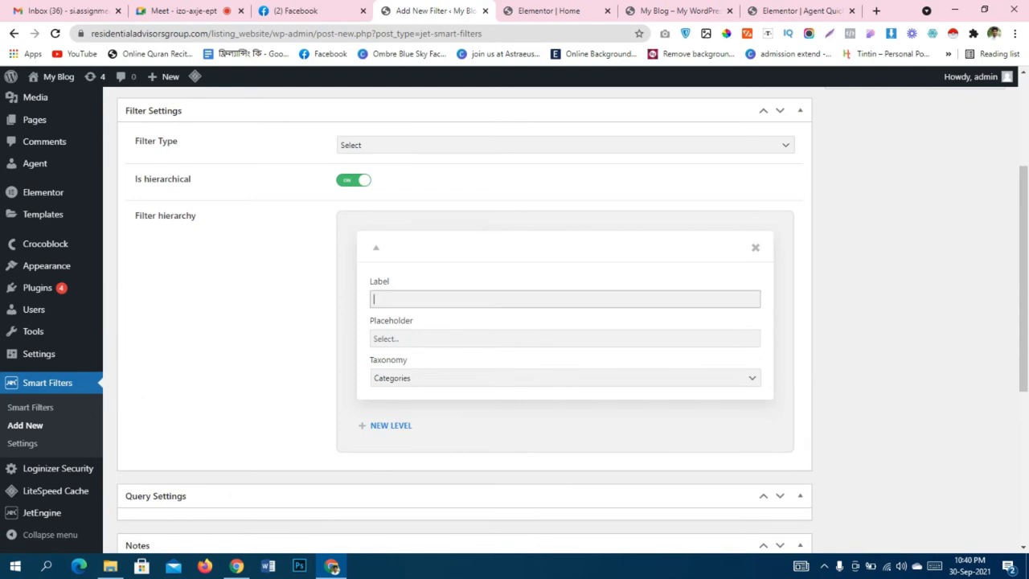
text(Property Type)
click(225, 321)
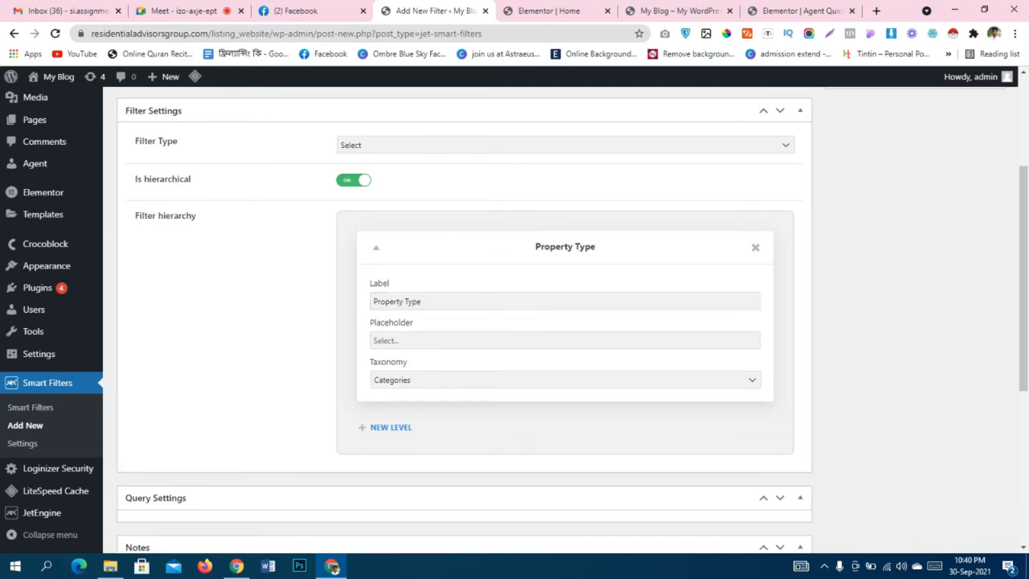
click(450, 340)
text(Any)
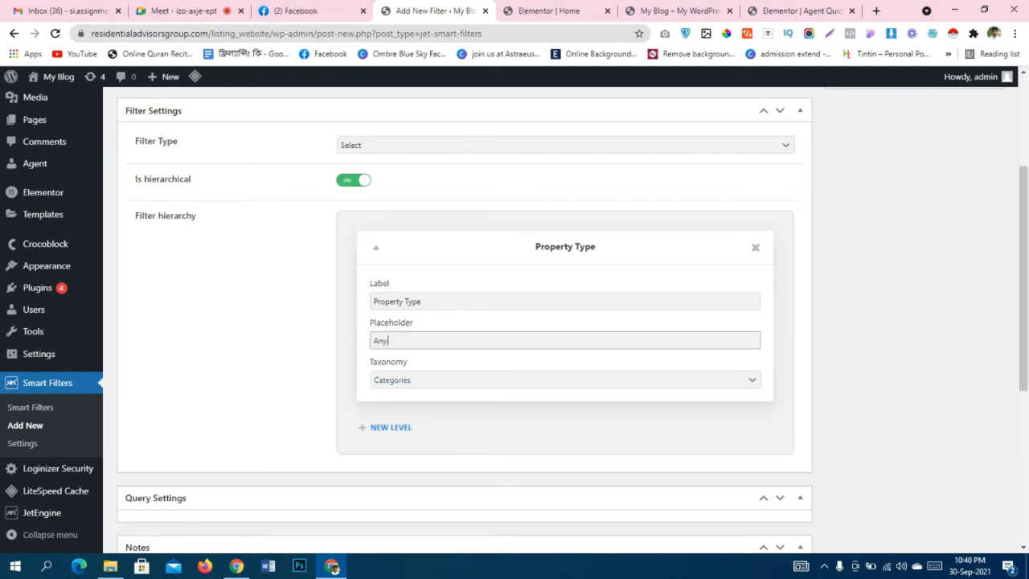
text(...)
Set the first hierarchy level's taxonomy to Property Type.
click(515, 379)
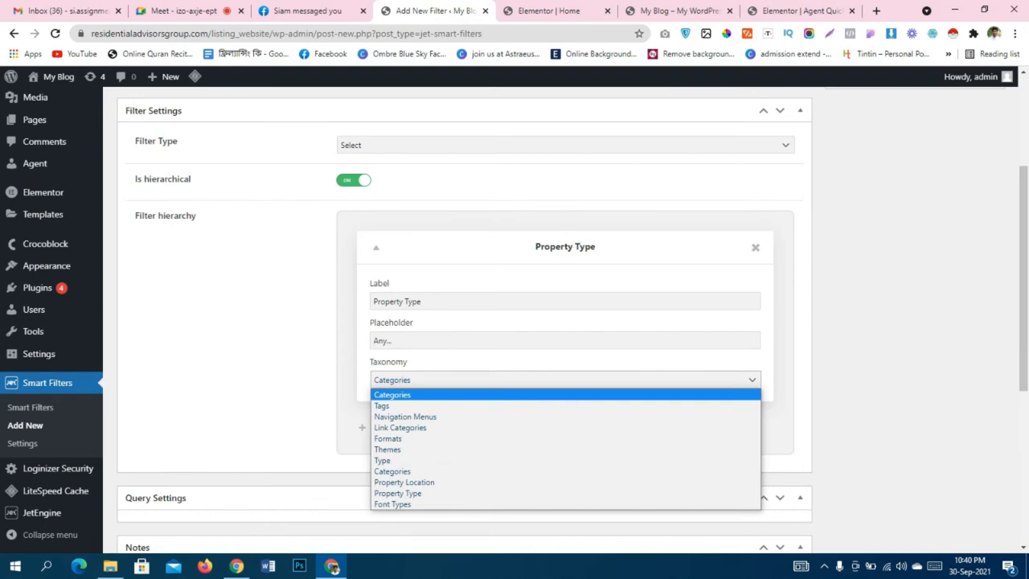
key(Down)
key(Down)
key(Down)
key(Down)
key(Down)
key(Down)
key(Down)
key(Down)
key(Down)
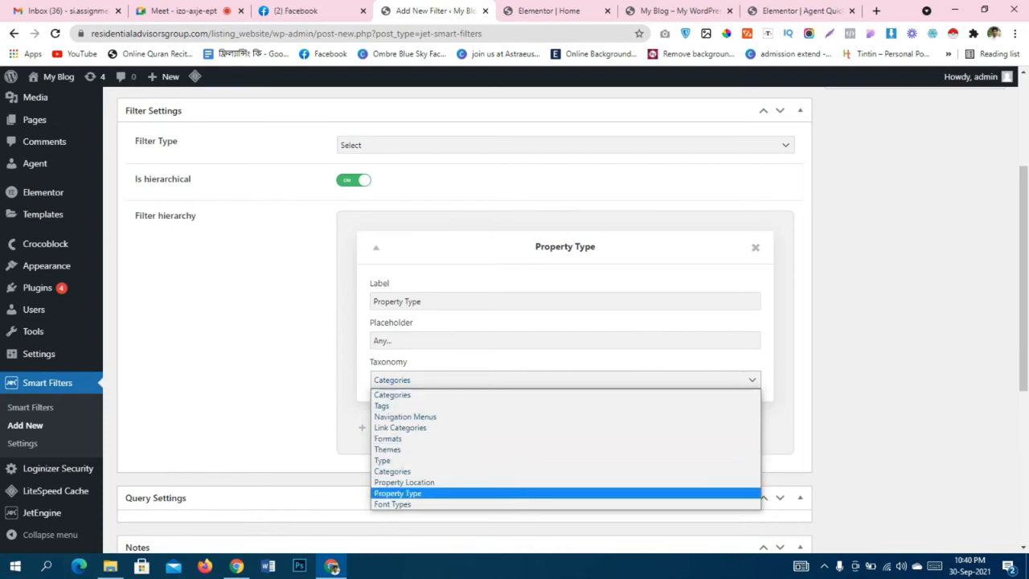
key(Return)
Add a second hierarchy level and label it "Property Location", adapting the first level's label.
scroll(515, 322, down, 3)
scroll(515, 321, up, 2)
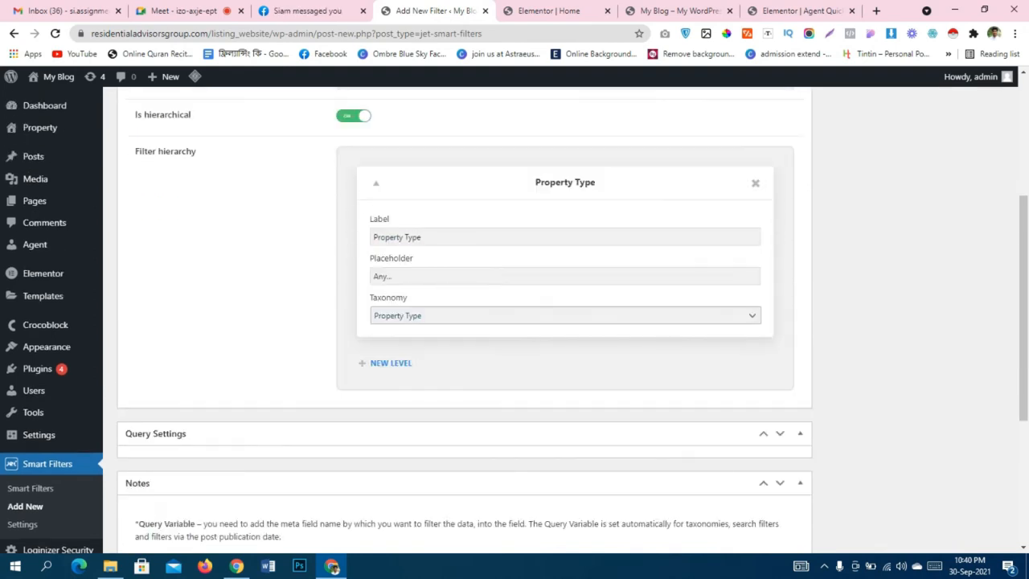
click(390, 363)
scroll(391, 363, up, 1)
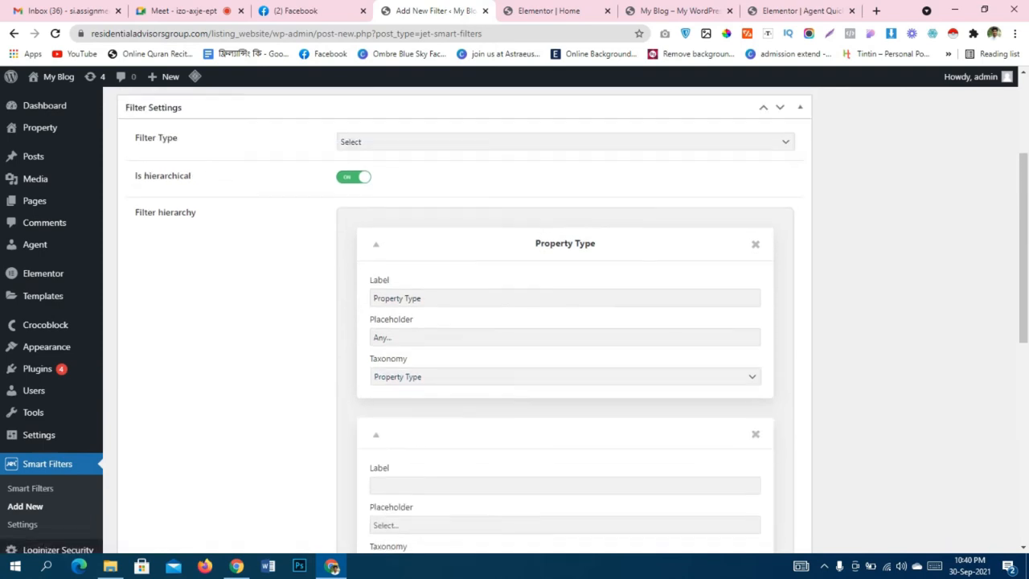
scroll(450, 305, down, 1)
drag(426, 237, 370, 238)
key(ctrl+c)
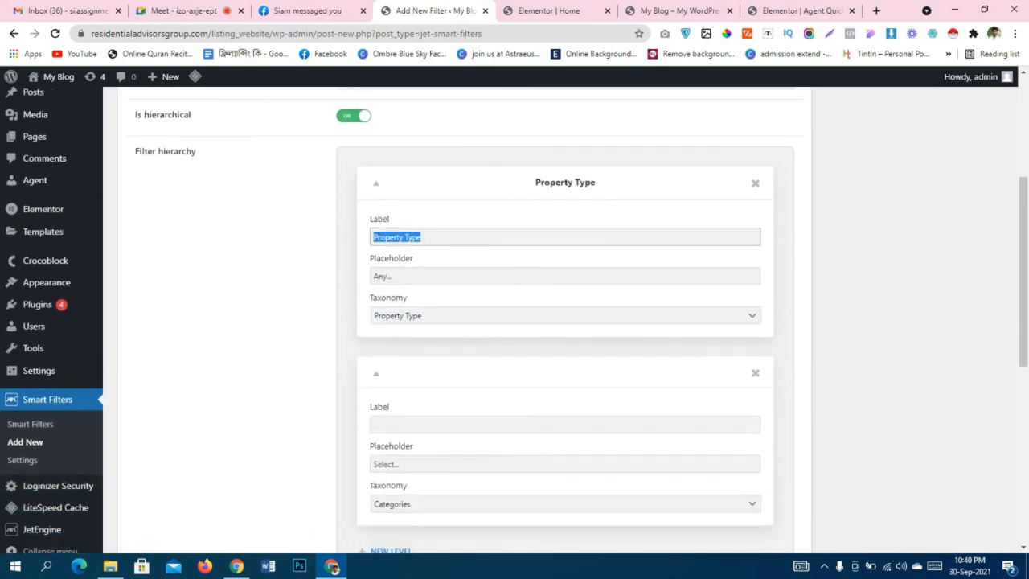
scroll(451, 322, down, 3)
click(434, 231)
key(ctrl+v)
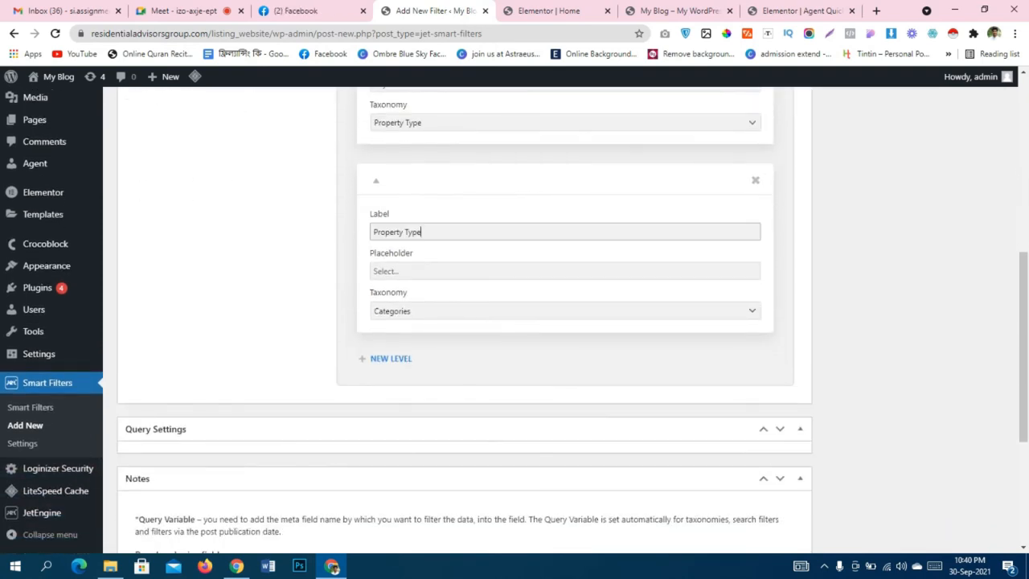
key(shift+Left)
key(shift+Left)
key(shift+Left)
key(shift+Left)
key(BackSpace)
text(Location)
Give the second hierarchy level the first level's placeholder "Any..." and the Property Location taxonomy.
scroll(565, 321, up, 2)
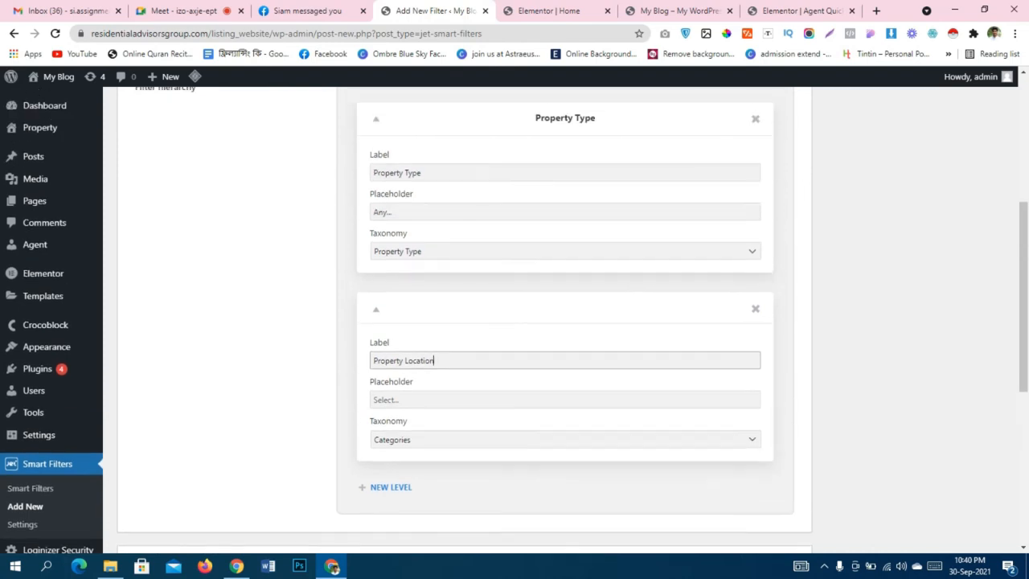
click(392, 211)
key(ctrl+a)
key(ctrl+c)
scroll(566, 321, down, 2)
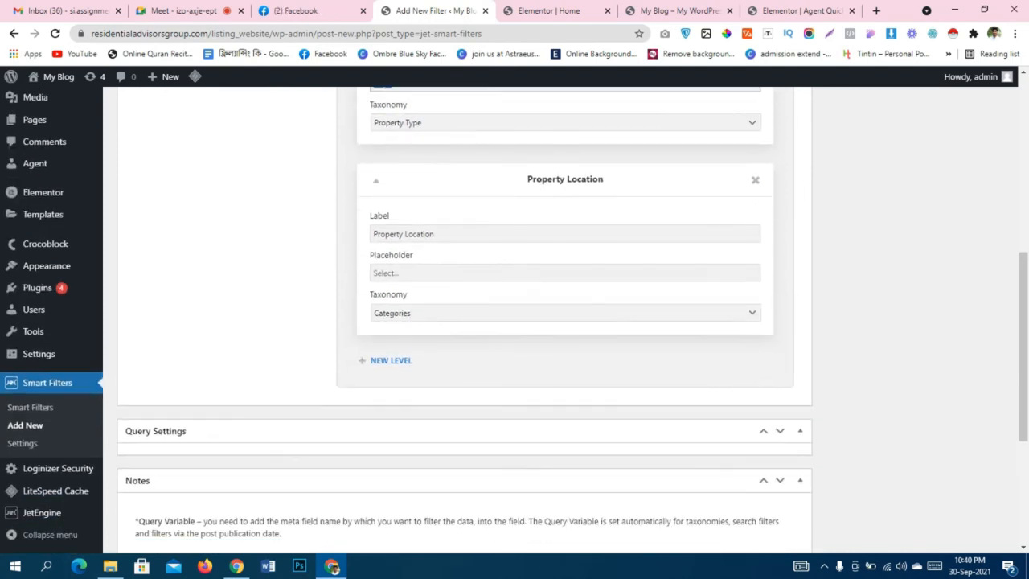
click(451, 273)
key(ctrl+v)
scroll(563, 273, down, 2)
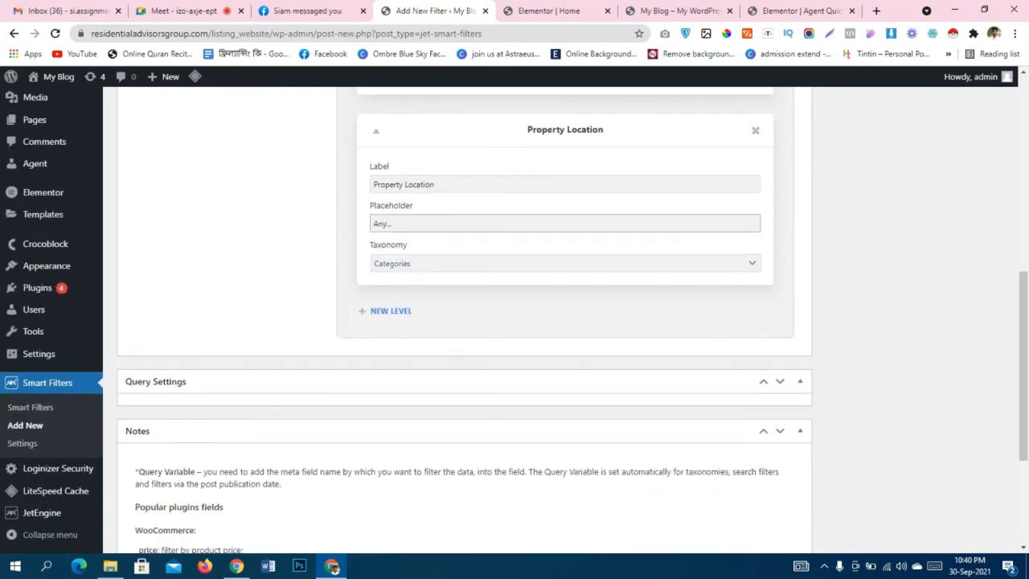
click(563, 248)
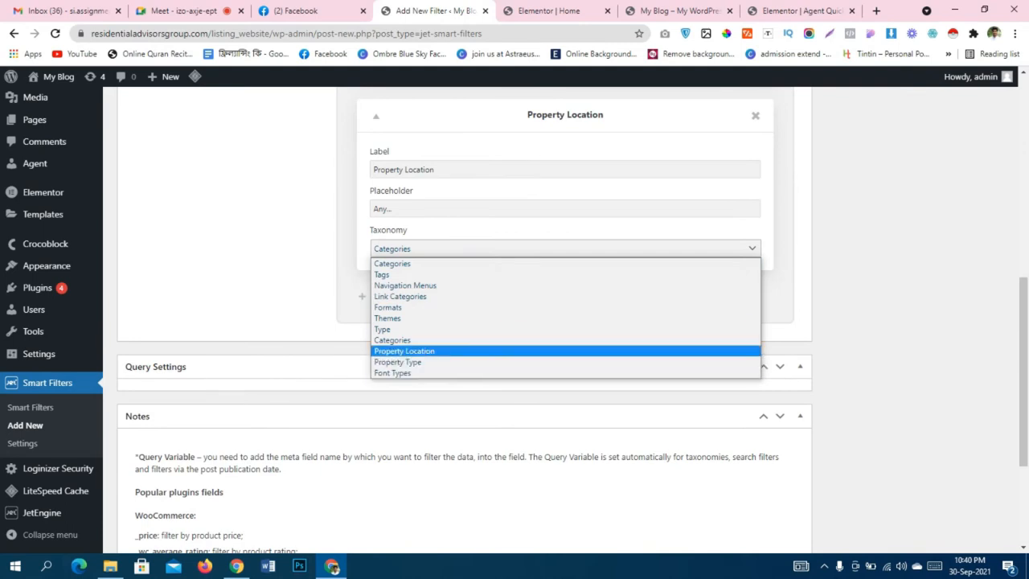
click(418, 352)
Check through the Property Hierarchy filter's settings and publish the filter.
scroll(482, 322, down, 2)
scroll(483, 322, up, 3)
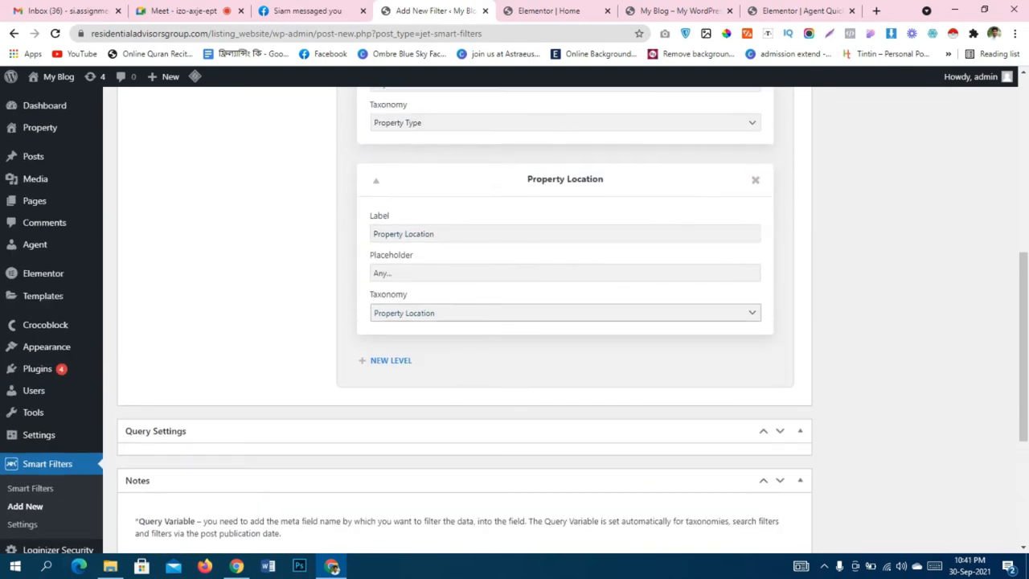
scroll(464, 322, down, 3)
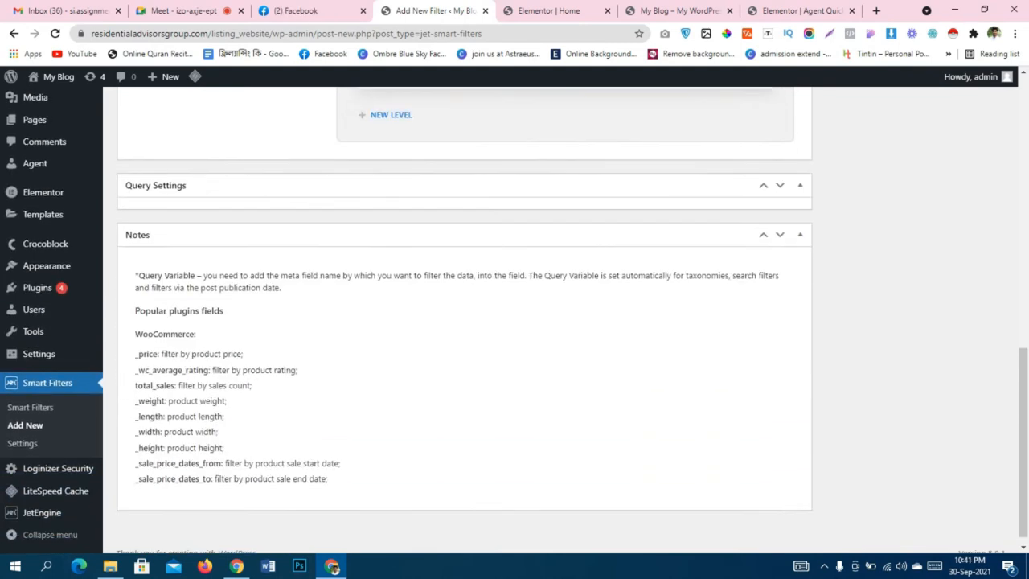
scroll(464, 322, up, 10)
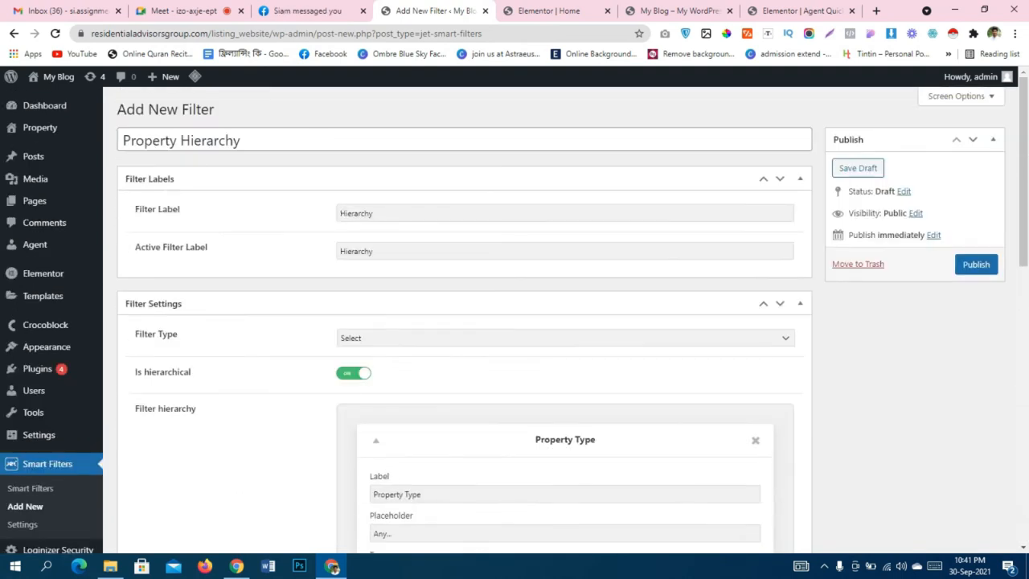
click(976, 265)
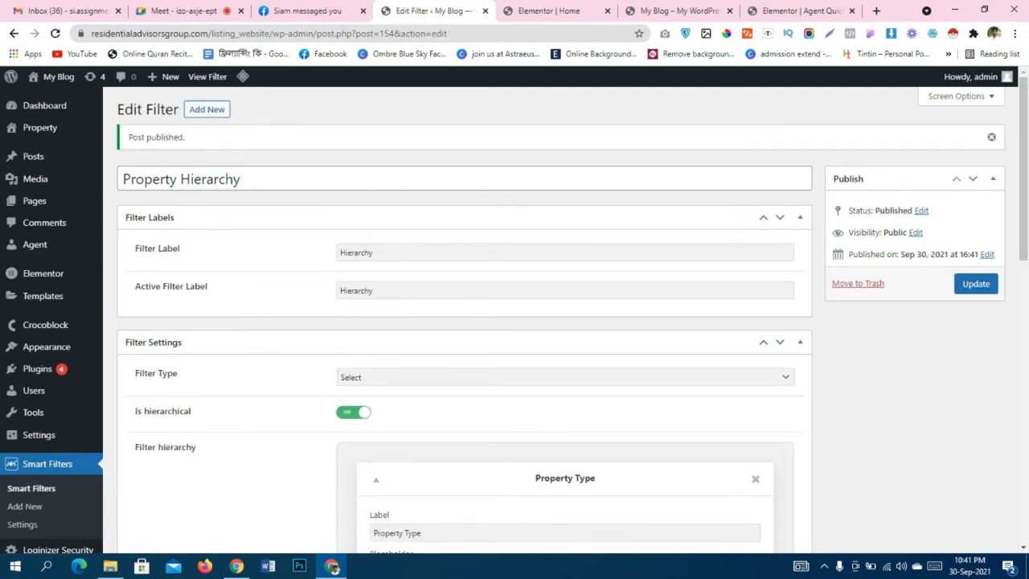
Start another new smart filter and title it "Property Price".
click(207, 109)
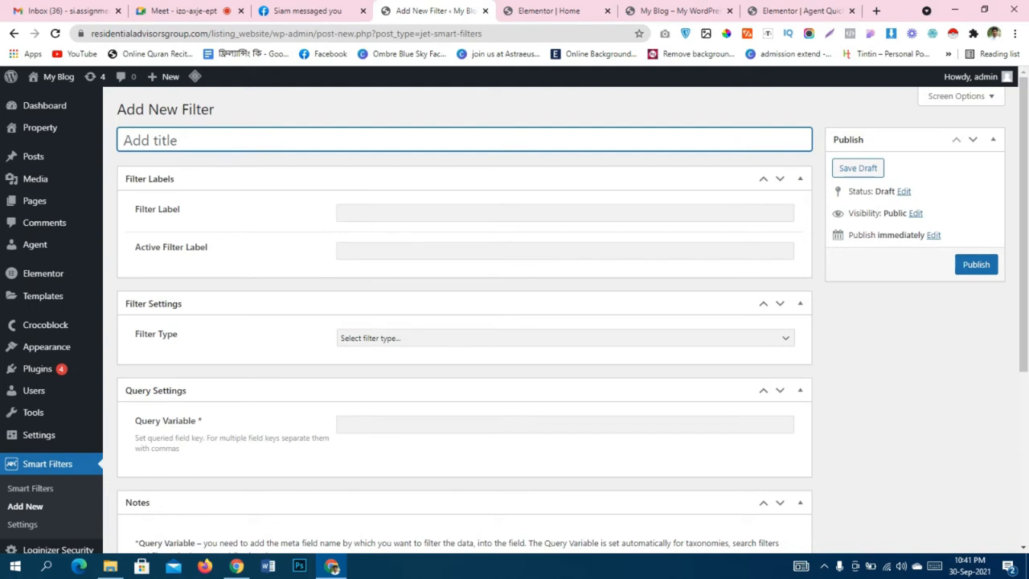
text(Prope)
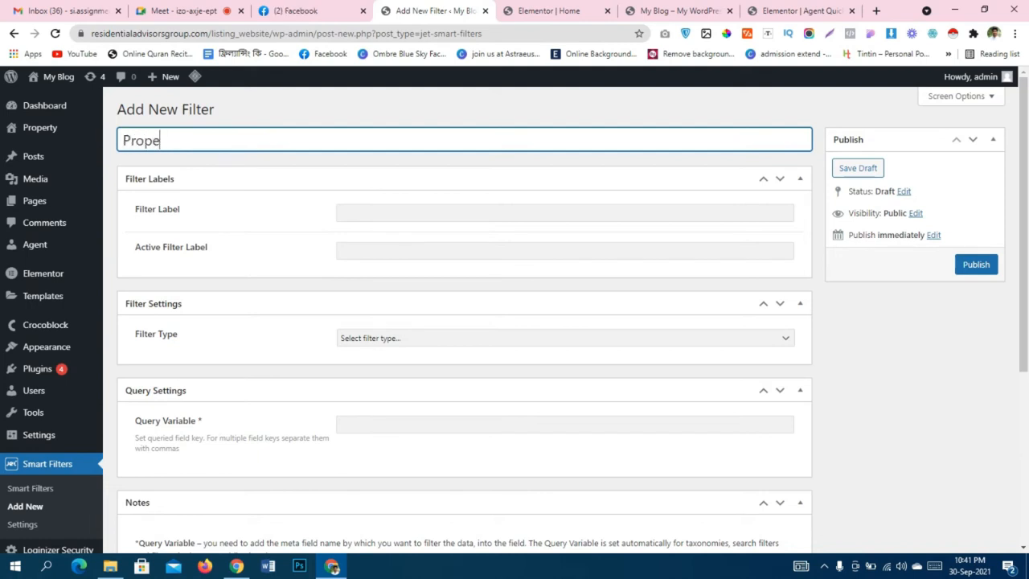
text(rty Price)
Copy the title "Property Price" into both the filter label and the active filter label.
key(ctrl+a)
key(ctrl+c)
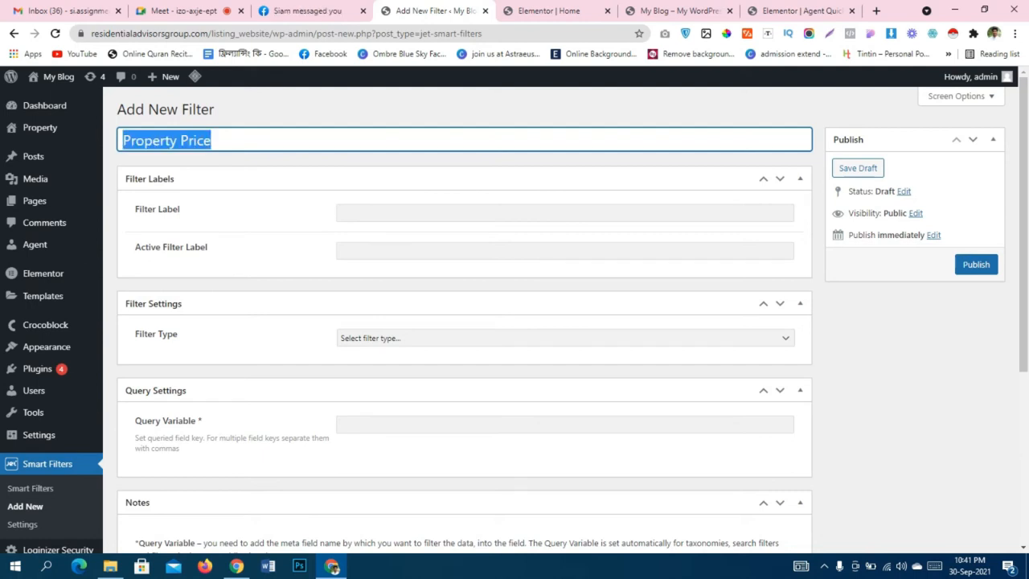
click(483, 213)
key(ctrl+v)
click(483, 251)
key(ctrl+v)
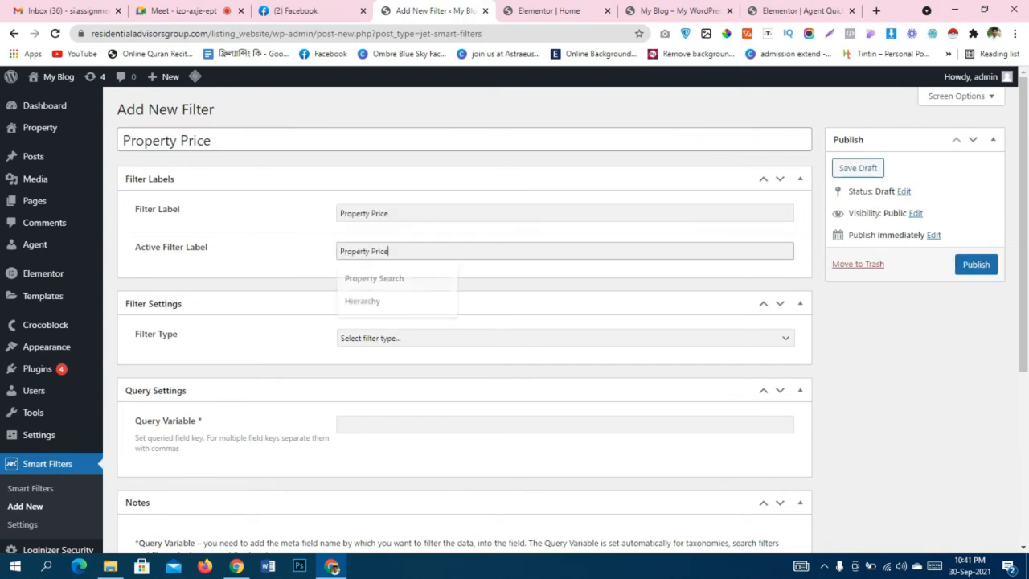
Set the Property Price filter's type to Range and open its values prefix for editing.
scroll(482, 265, down, 2)
click(482, 209)
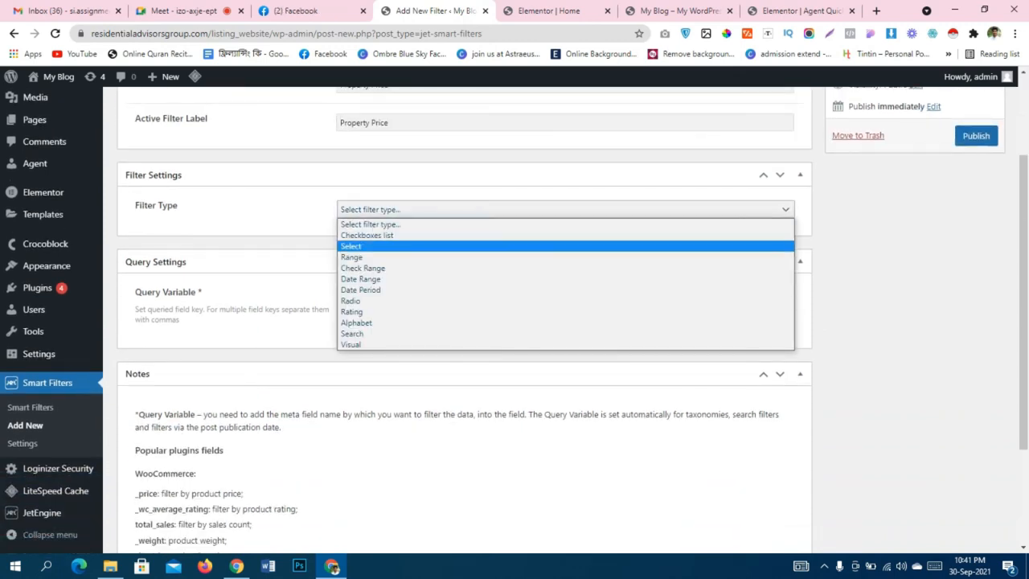
click(352, 257)
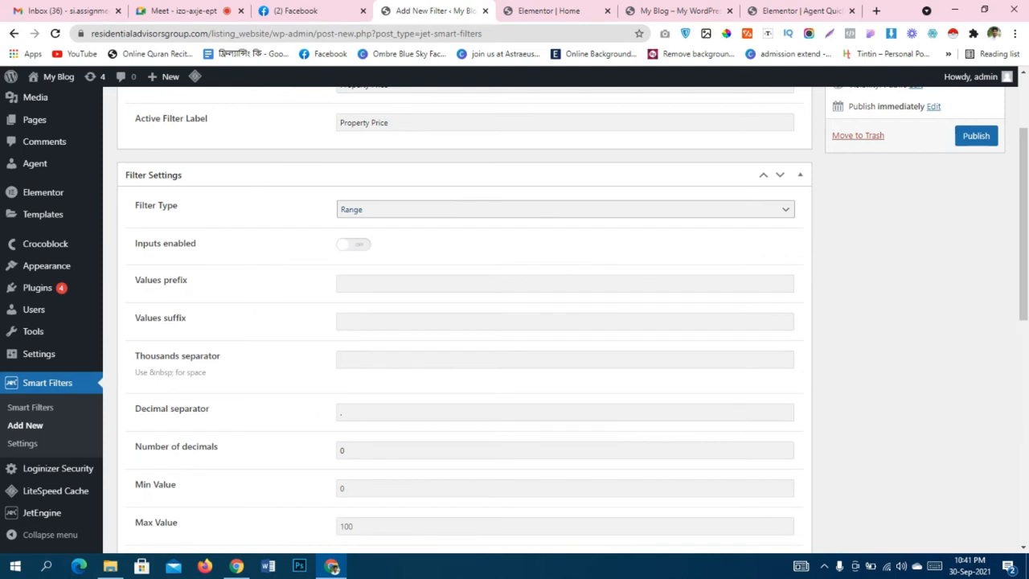
scroll(464, 321, down, 1)
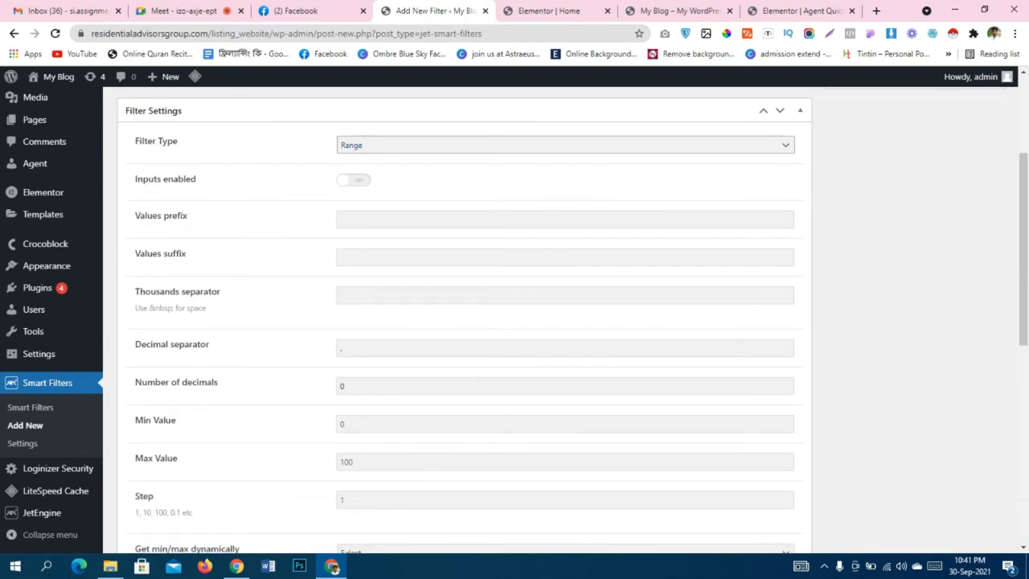
click(465, 220)
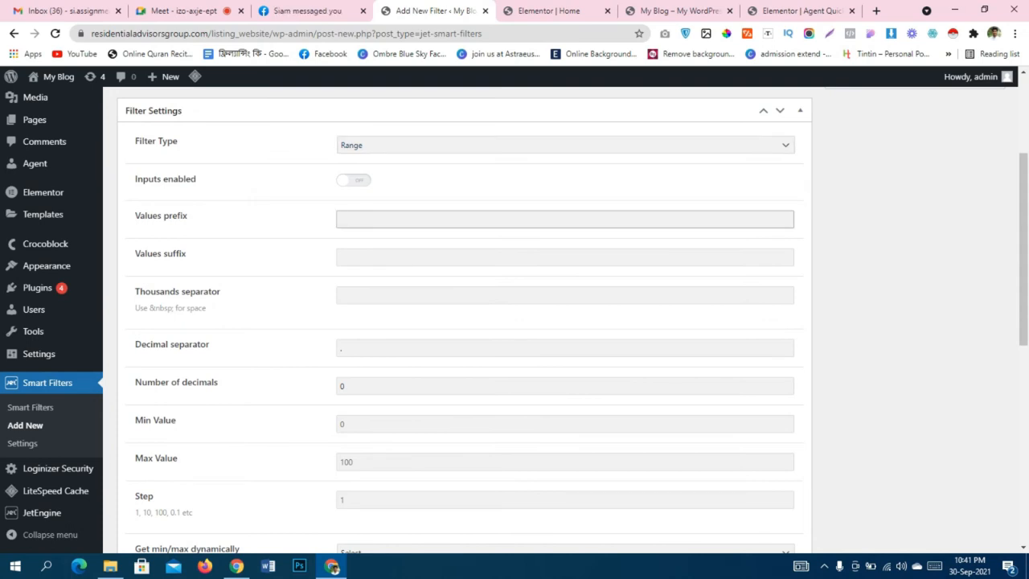
Set the range filter's values prefix to $ and its thousands separator to a comma.
text($)
click(341, 295)
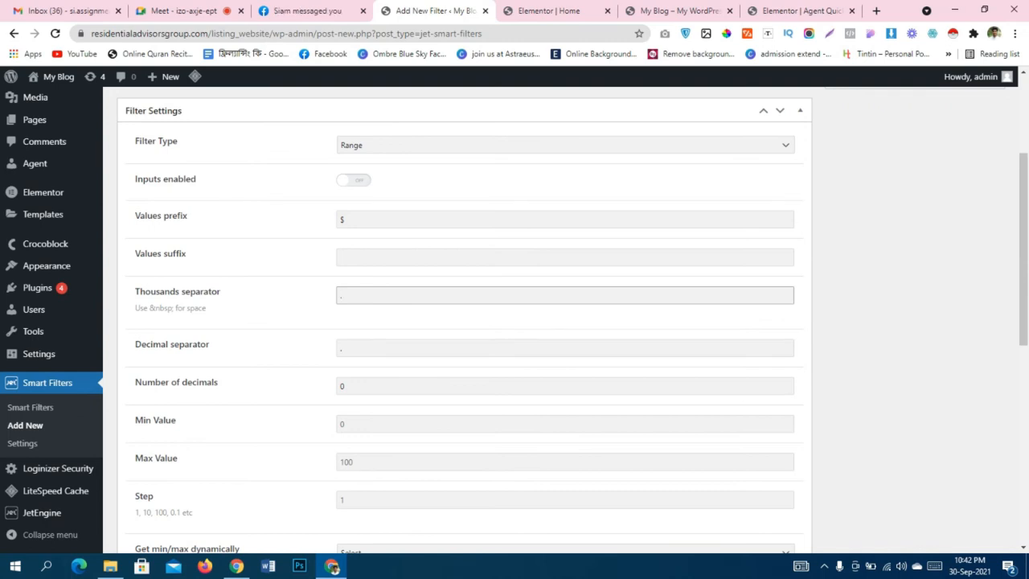
text(,)
Set the range filter's minimum value to 250000, maximum value to 2000000 and step to 100.
scroll(515, 322, down, 3)
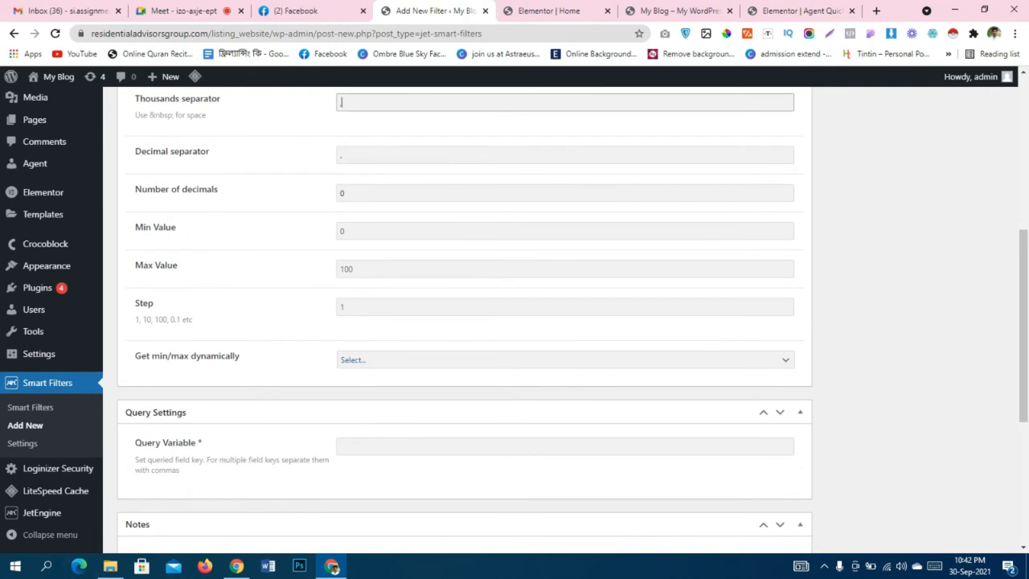
scroll(514, 321, down, 3)
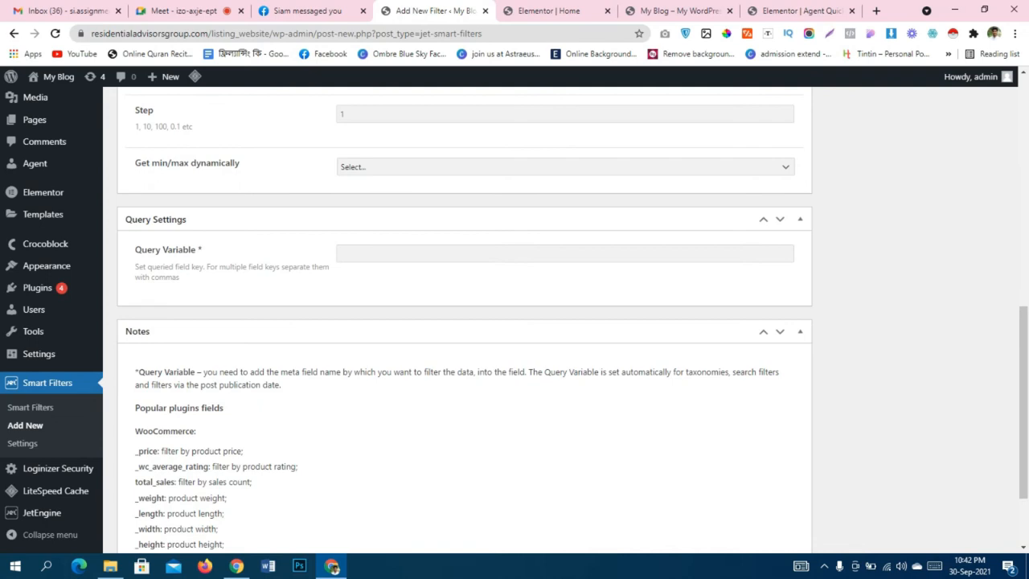
scroll(515, 322, up, 2)
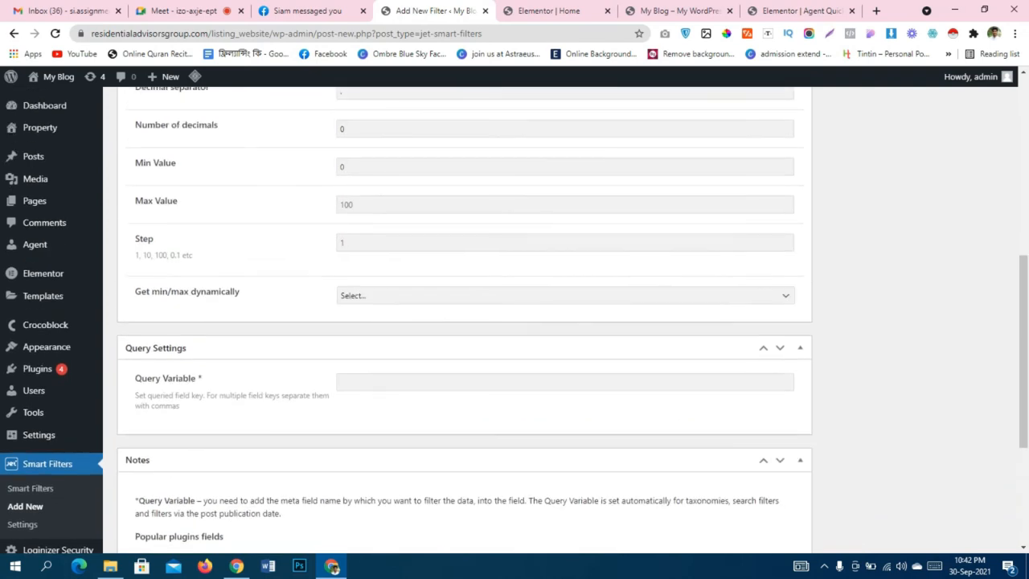
click(341, 167)
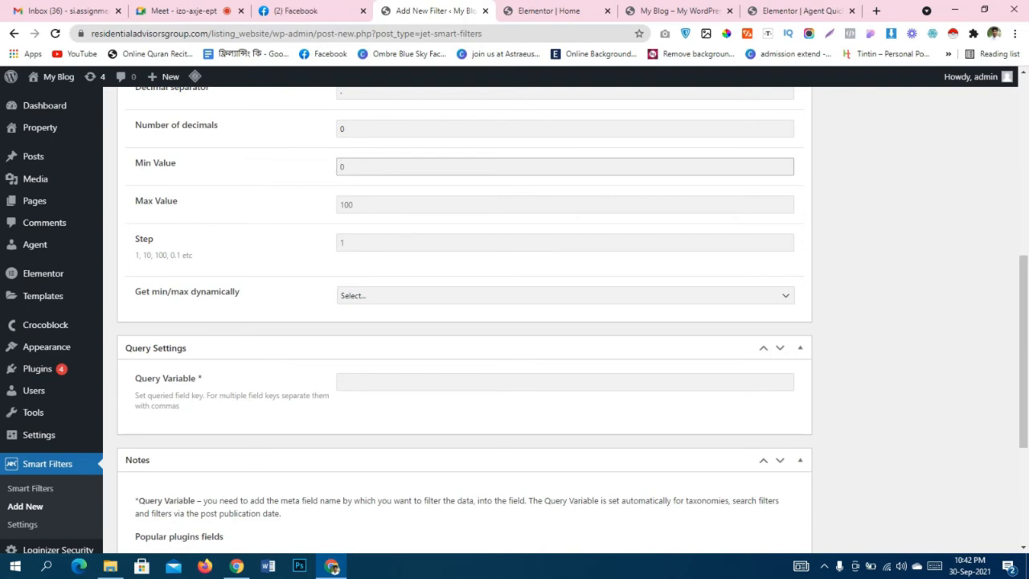
text(250000)
click(341, 205)
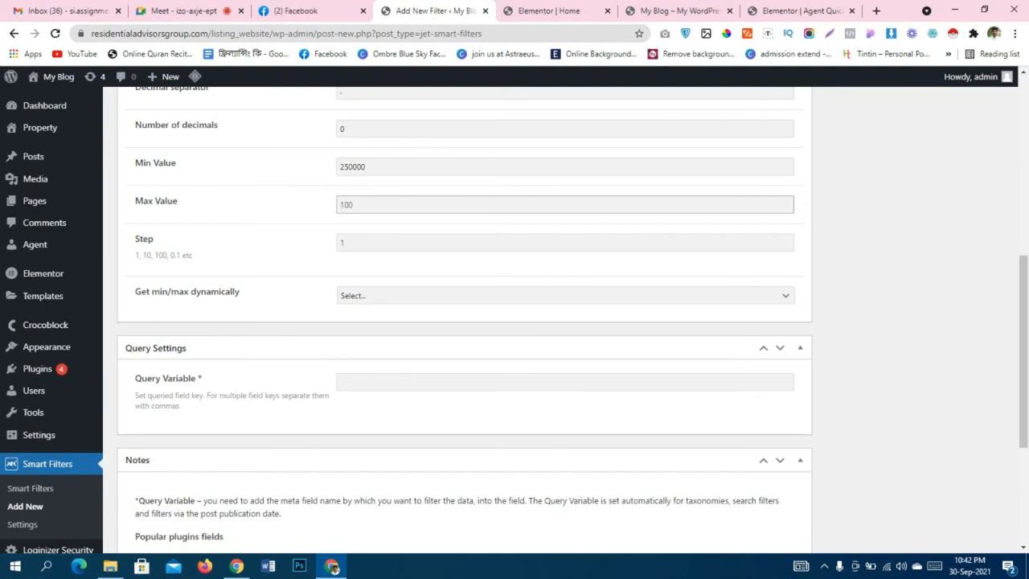
text(2000000)
click(354, 243)
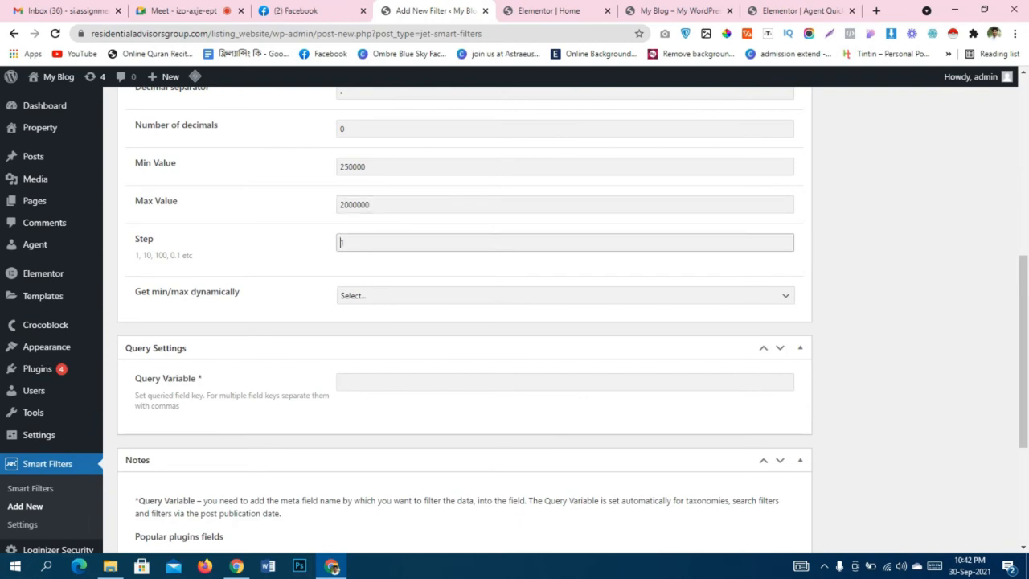
text(100)
scroll(515, 321, down, 1)
scroll(514, 322, down, 2)
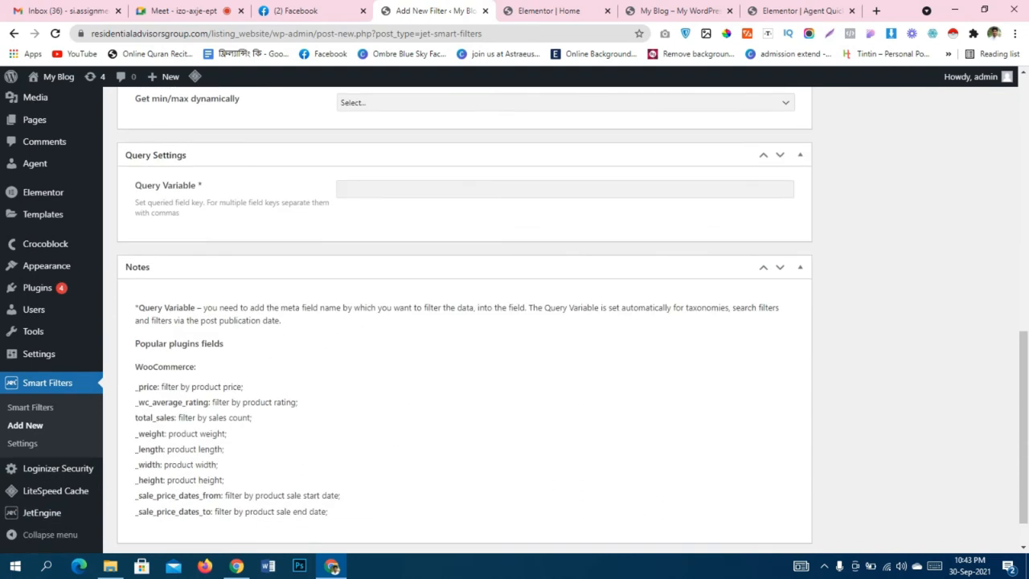
scroll(515, 321, up, 1)
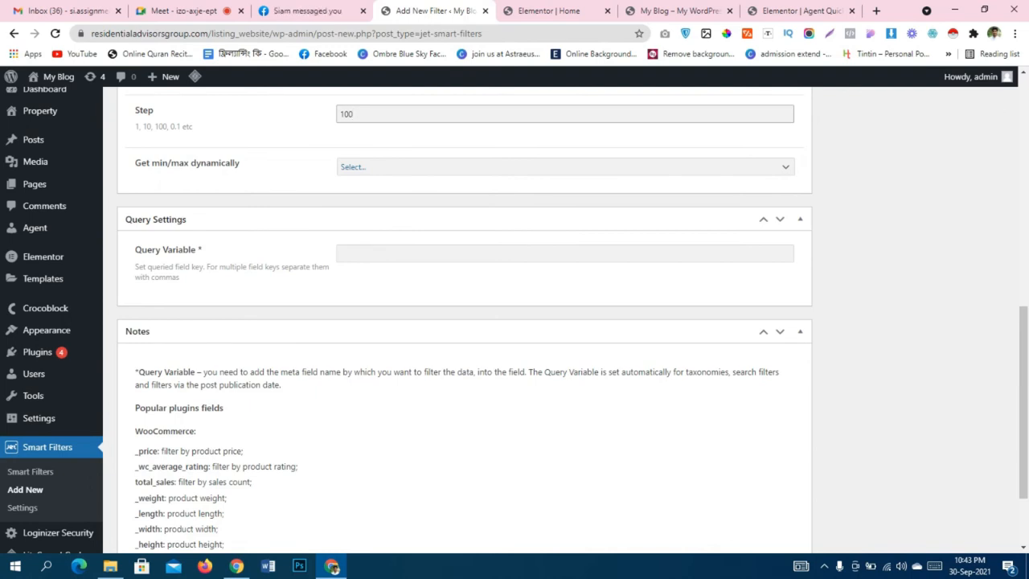
scroll(514, 322, down, 3)
scroll(515, 322, up, 2)
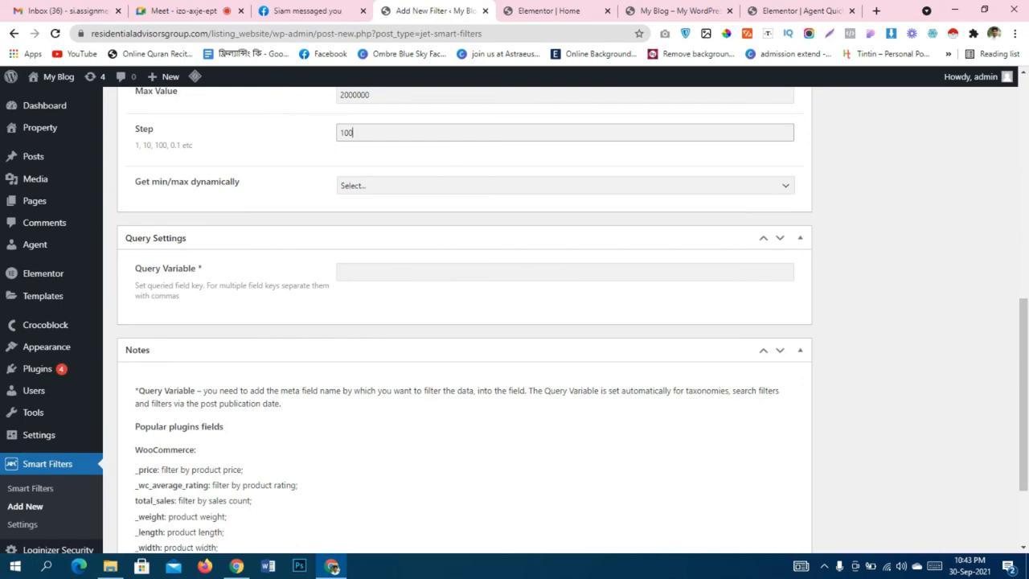
scroll(465, 322, up, 3)
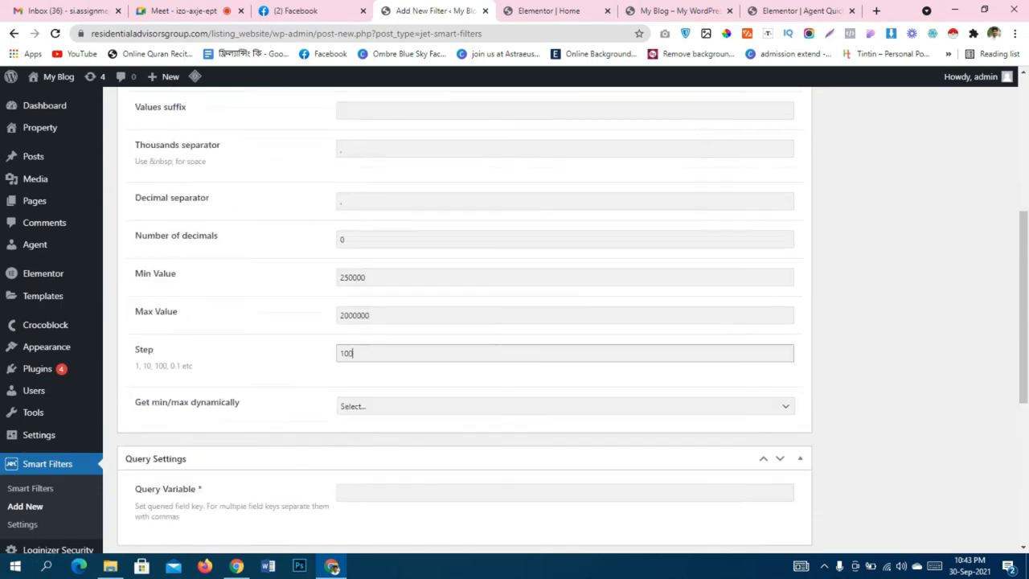
Load the site's wp-admin dashboard in the browser tab that holds the agent template editor.
click(554, 11)
click(679, 11)
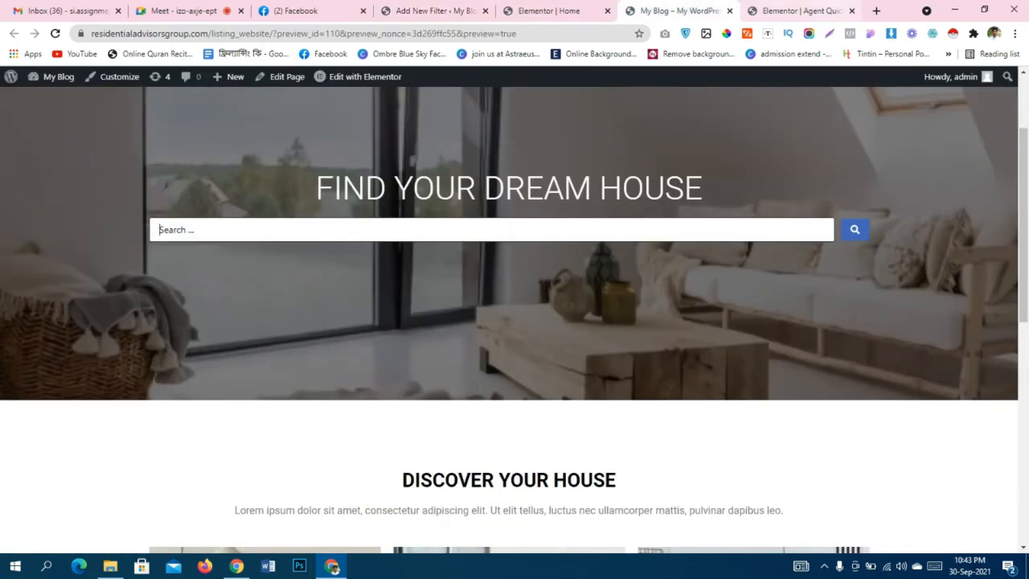
click(800, 10)
scroll(96, 310, down, 1)
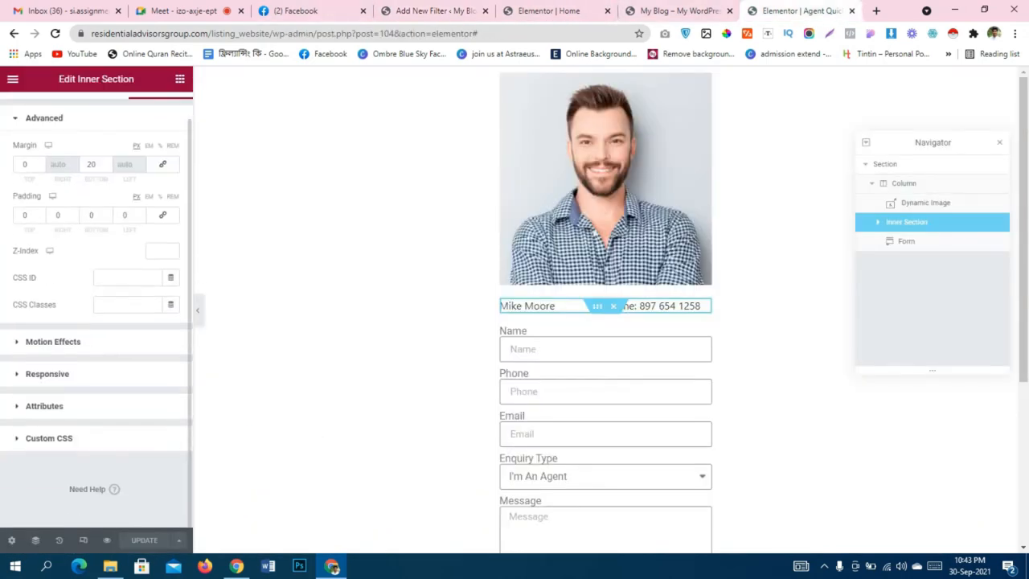
click(680, 11)
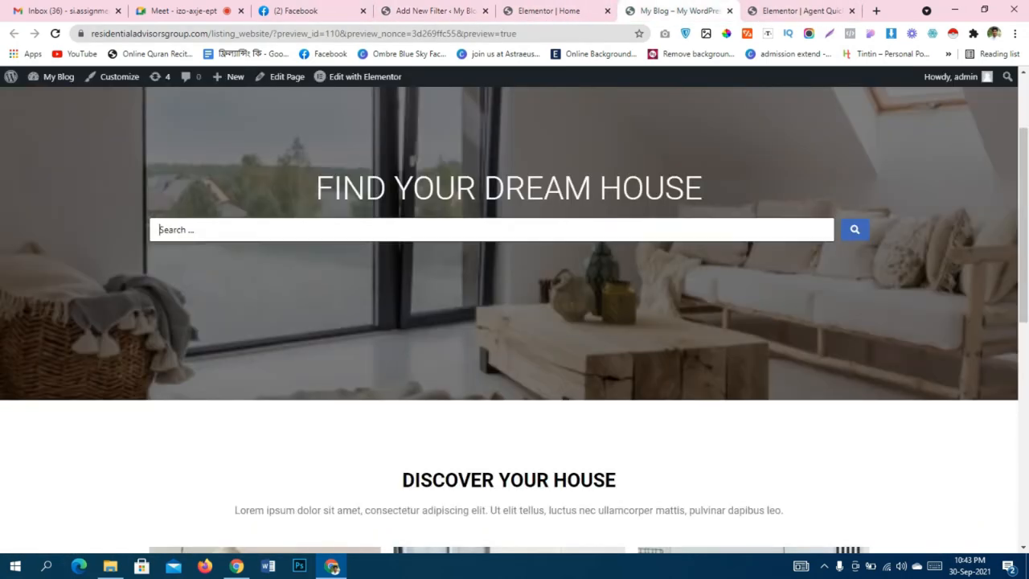
mouse_move(57, 77)
click(801, 10)
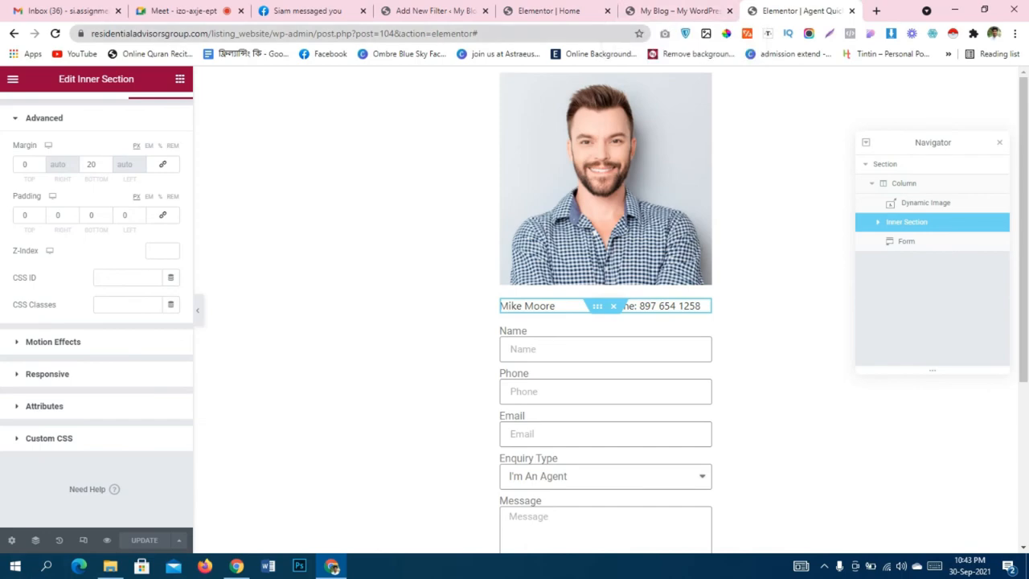
drag(317, 34, 499, 34)
key(BackSpace)
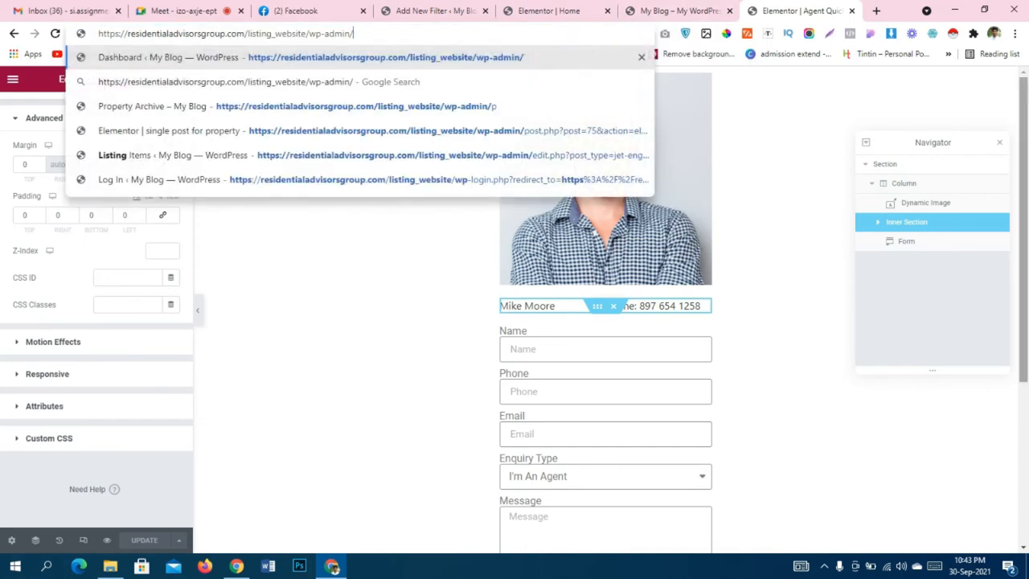
key(Return)
Open the Property custom post type for editing in JetEngine.
scroll(515, 313, down, 5)
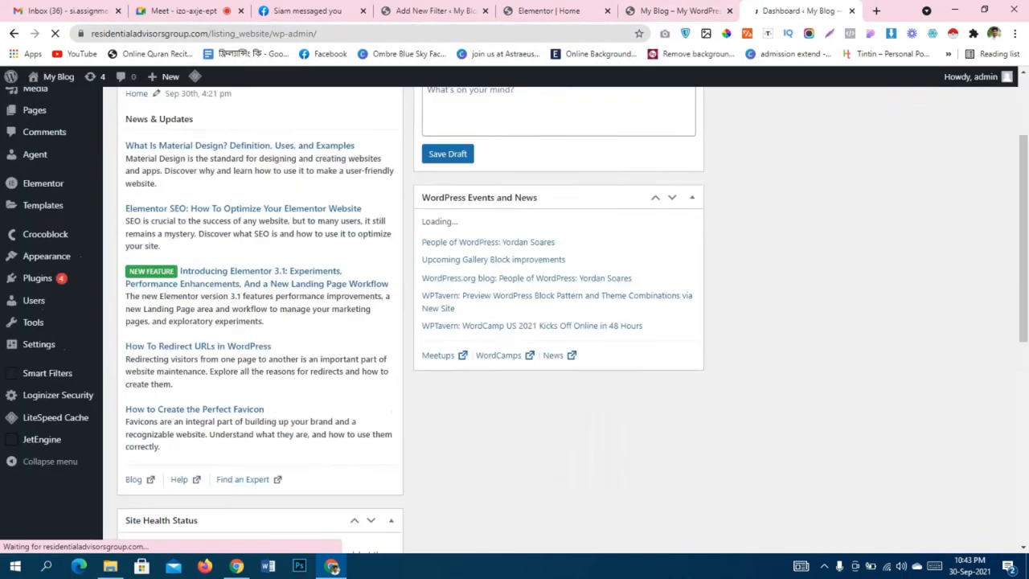
scroll(56, 479, down, 3)
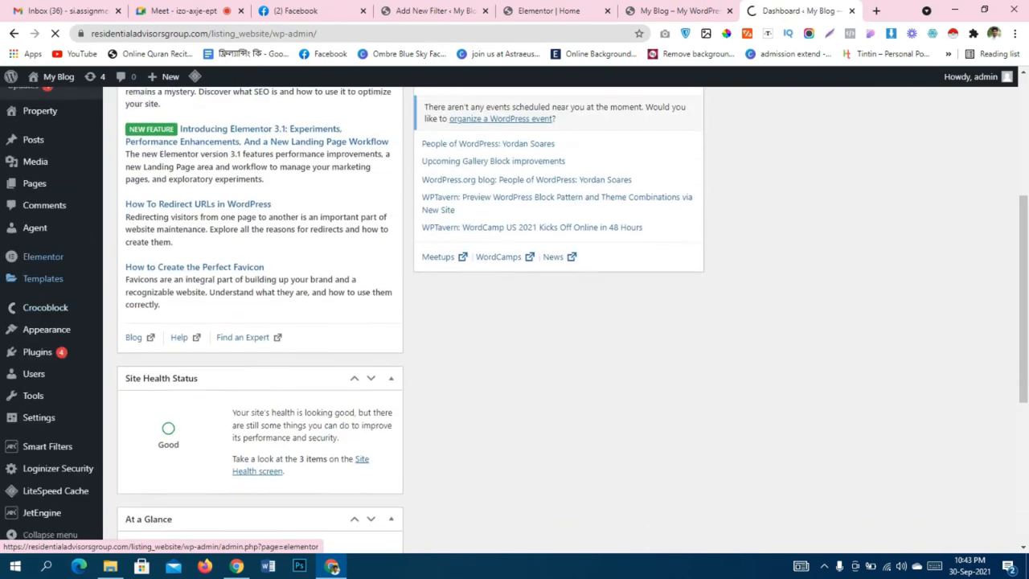
mouse_move(42, 512)
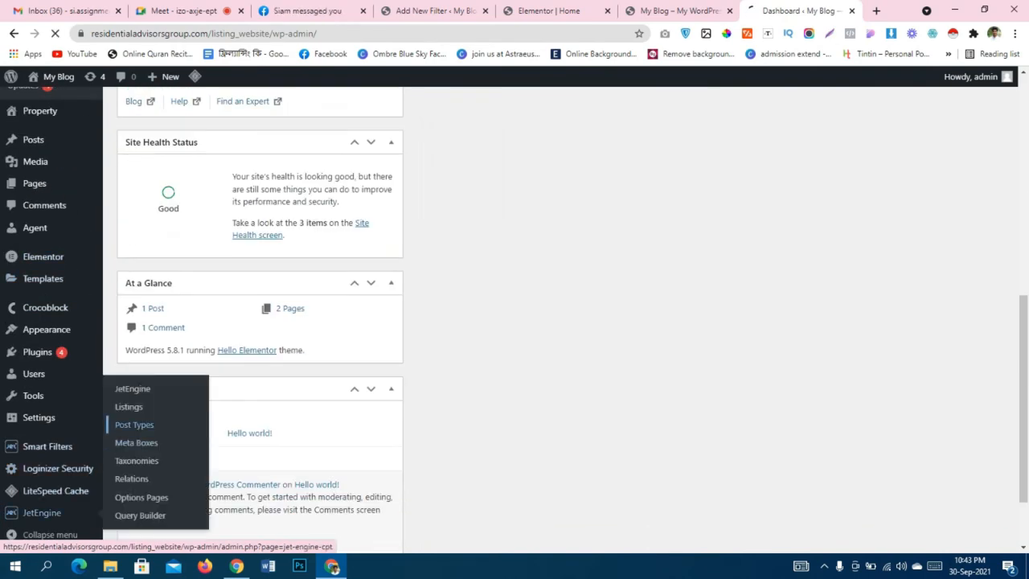
click(134, 425)
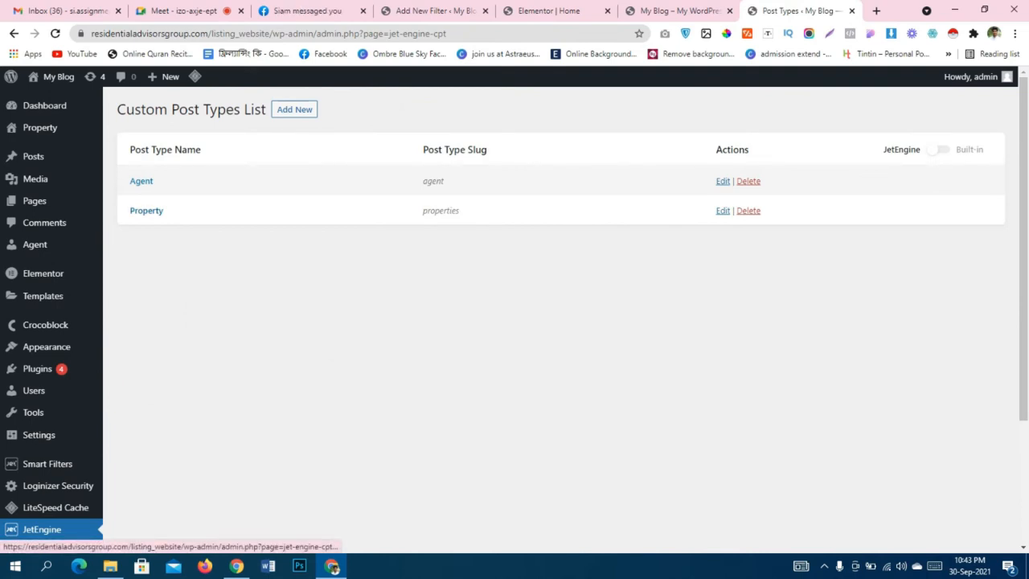
click(723, 211)
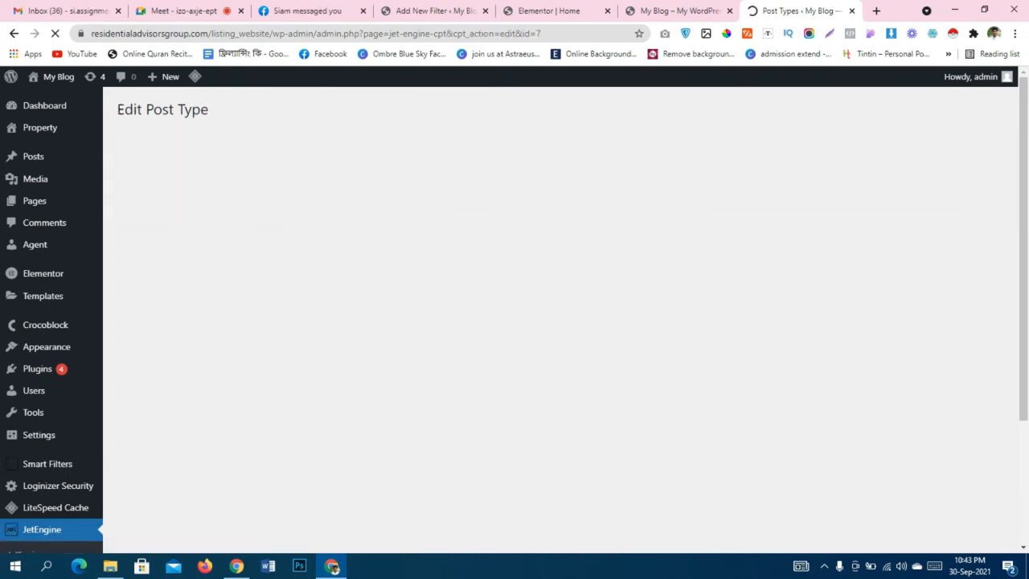
Expand the Price meta field of the Property post type and copy its Name/ID.
scroll(514, 322, down, 3)
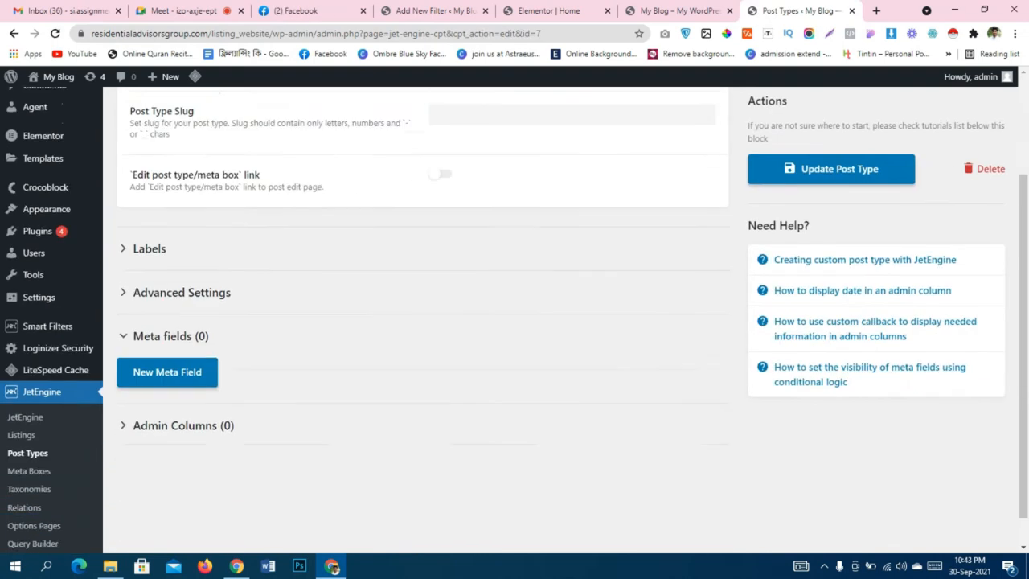
scroll(515, 322, down, 1)
scroll(422, 321, down, 10)
scroll(422, 321, up, 4)
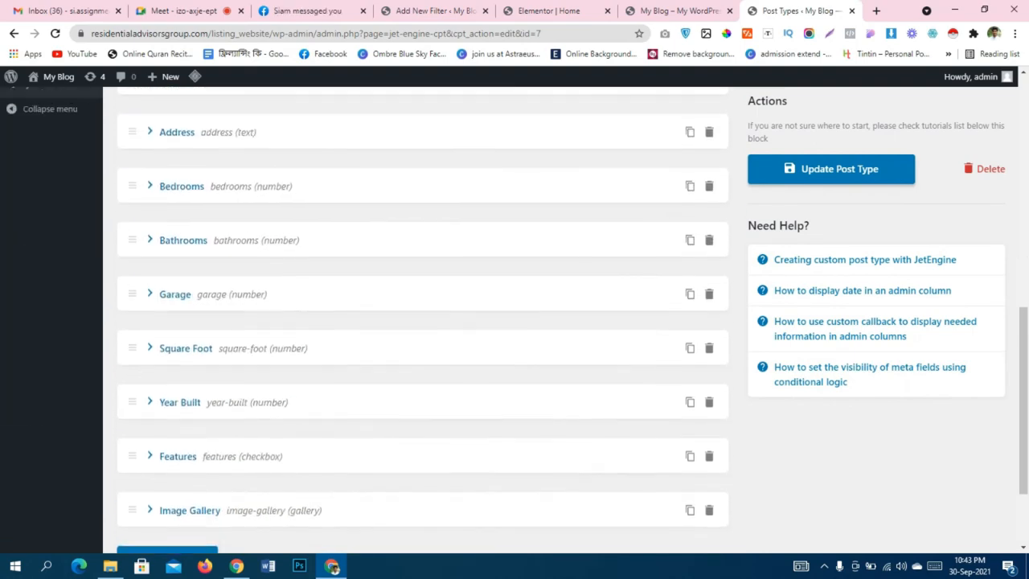
scroll(422, 322, up, 2)
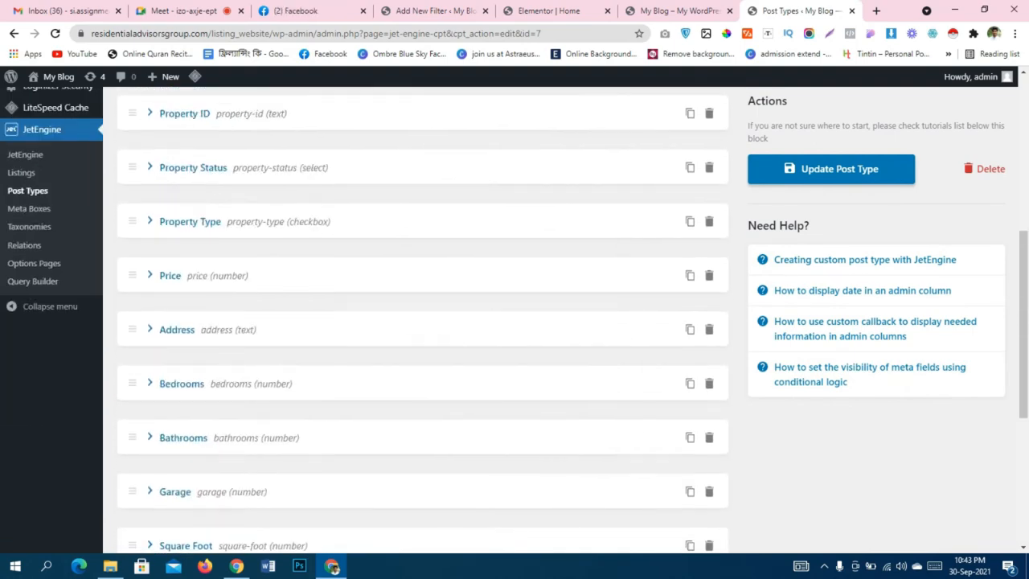
click(170, 276)
scroll(422, 322, down, 3)
double_click(446, 175)
key(ctrl+c)
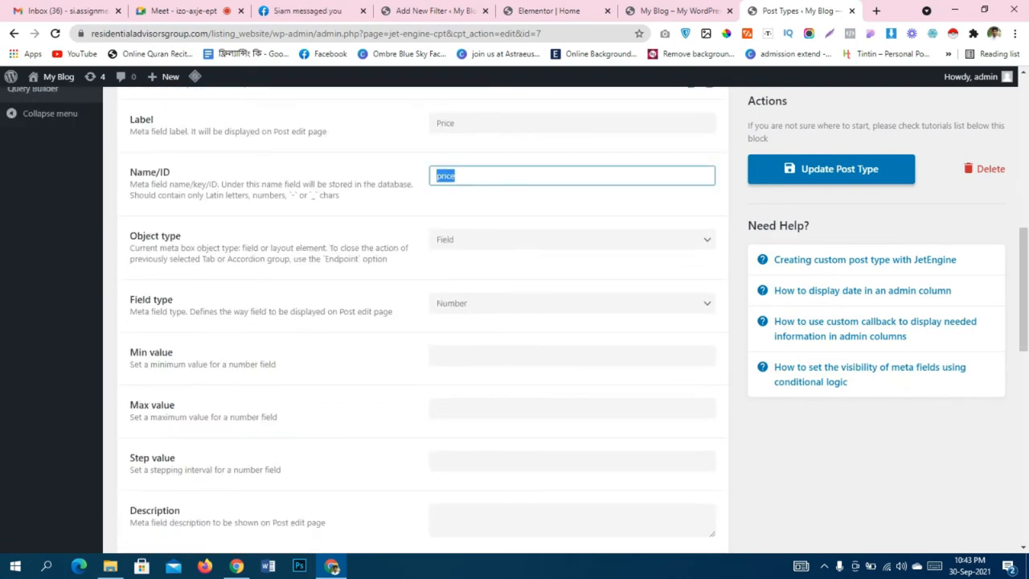
Return to the new filter and set its query variable to the copied key, price.
click(434, 10)
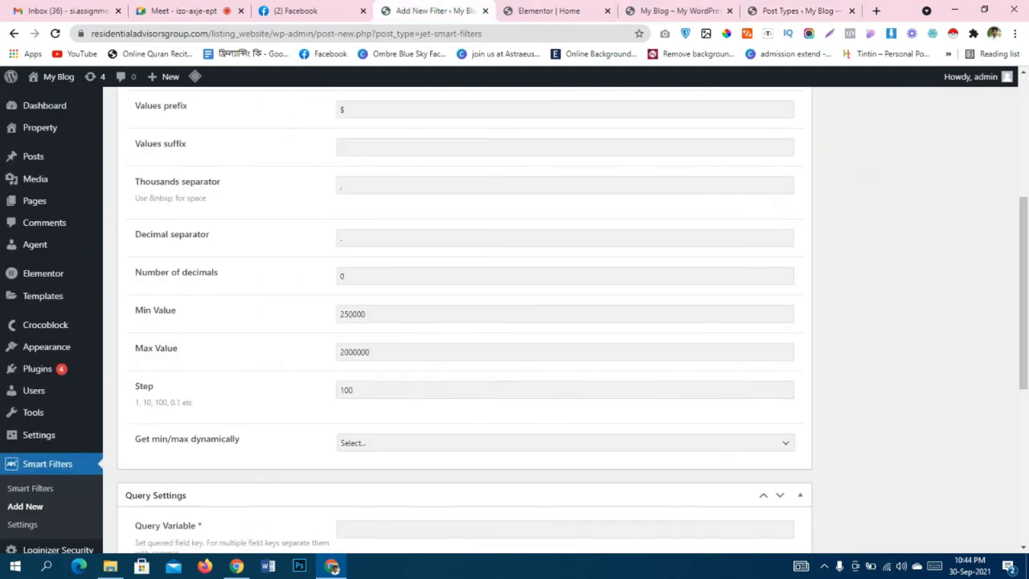
scroll(434, 438, down, 5)
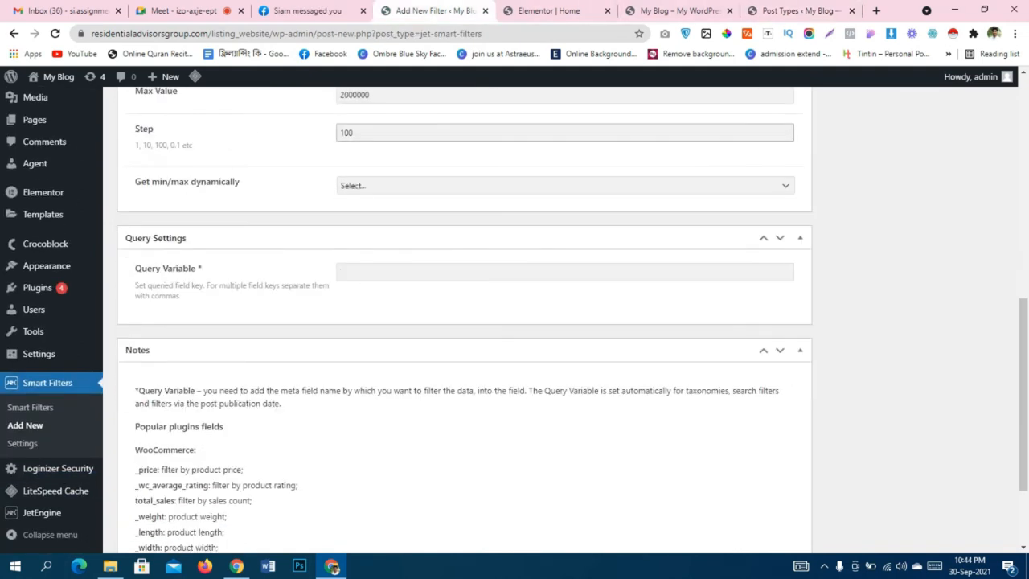
click(427, 272)
key(ctrl+v)
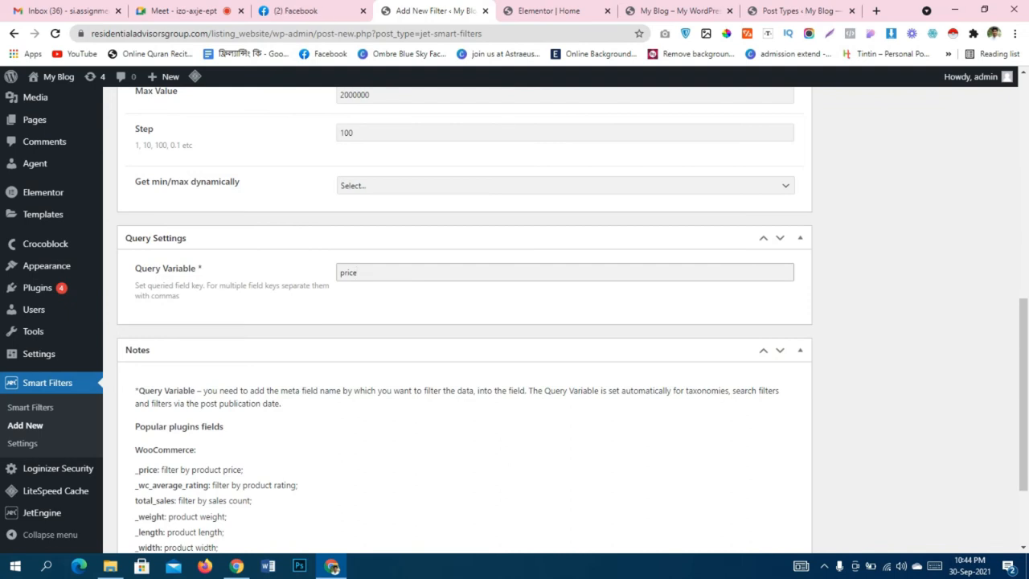
Publish the Property Price filter.
scroll(515, 321, down, 2)
scroll(514, 321, up, 2)
scroll(515, 322, up, 10)
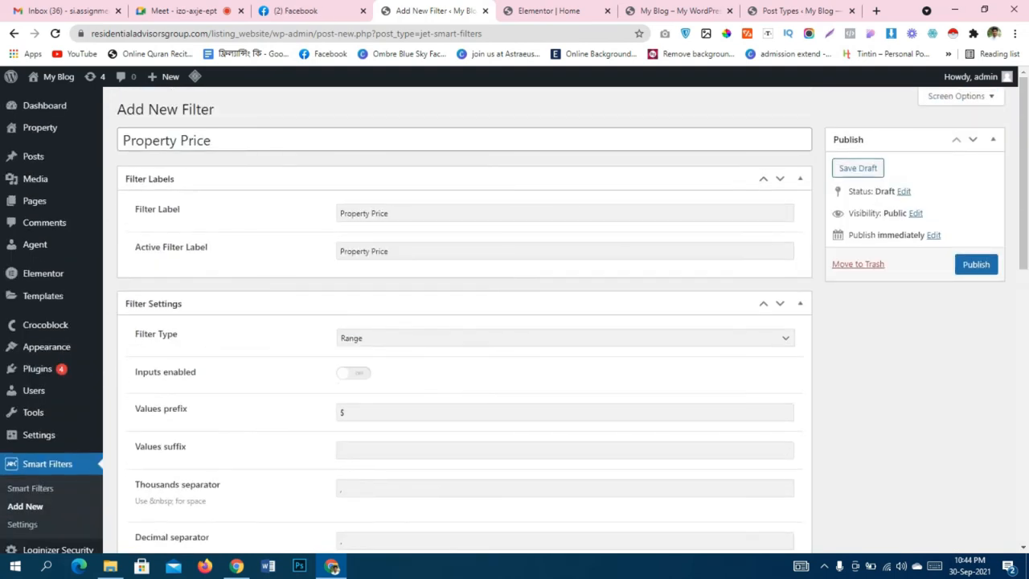
click(976, 264)
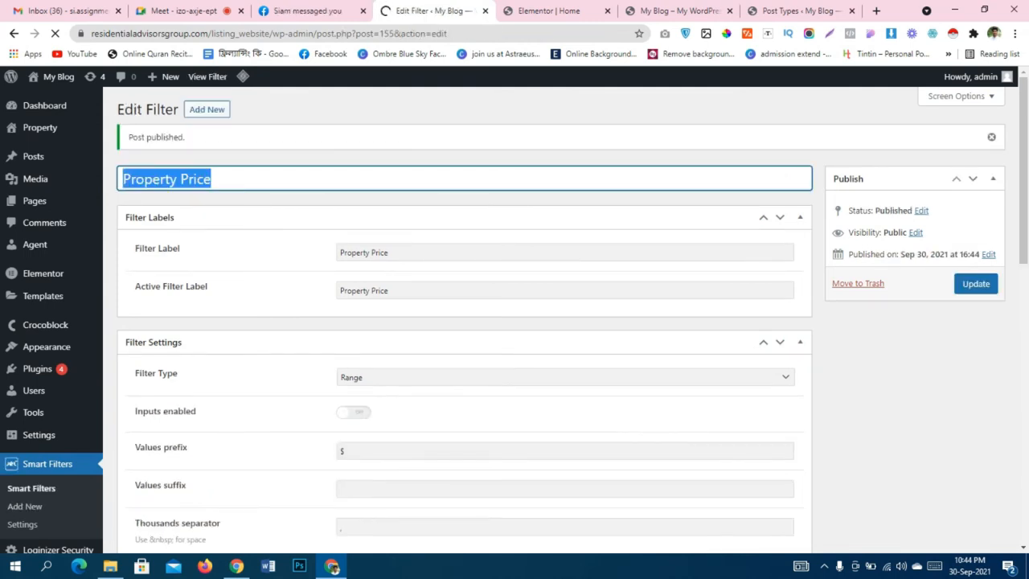
Start another new filter and enter Bedrooms as its title, filter label and active filter label.
click(207, 109)
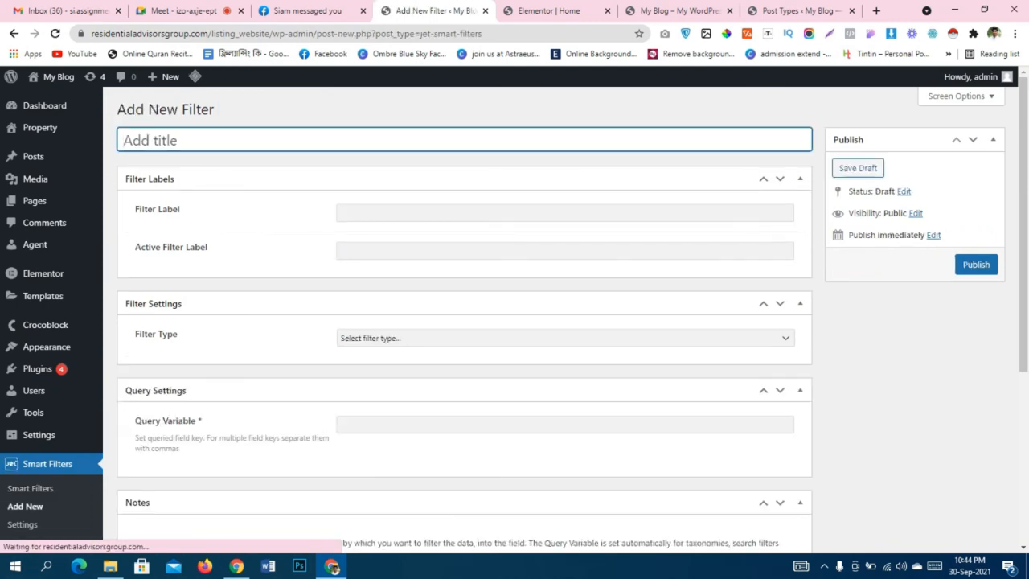
text(B)
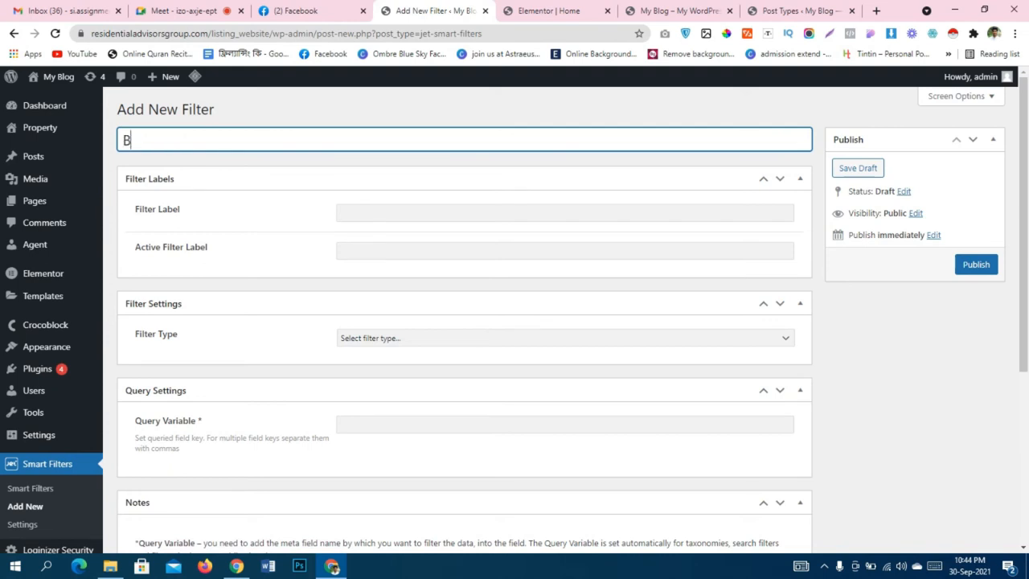
text(edrooms)
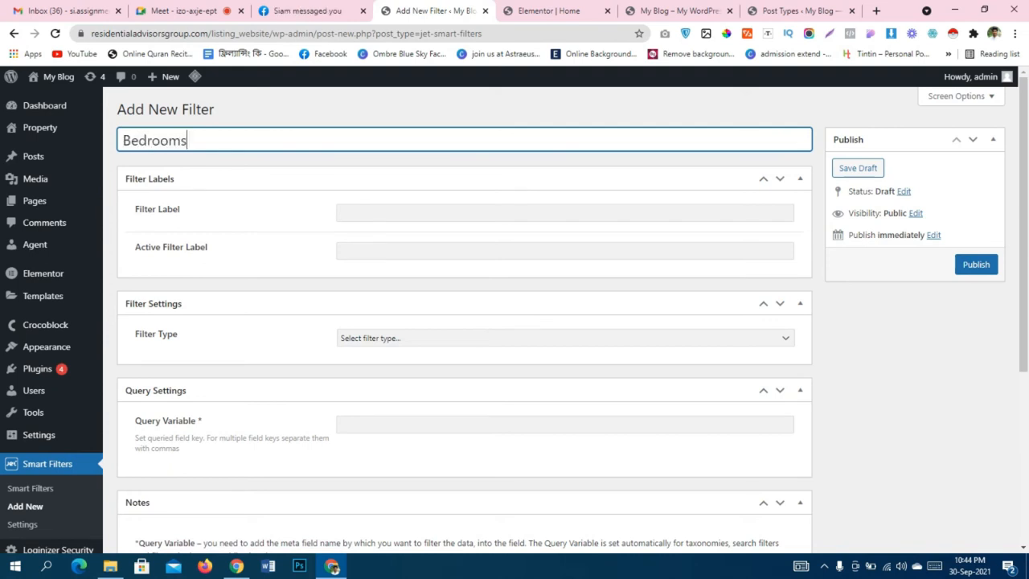
key(ctrl+a)
key(ctrl+c)
key(Tab)
key(ctrl+v)
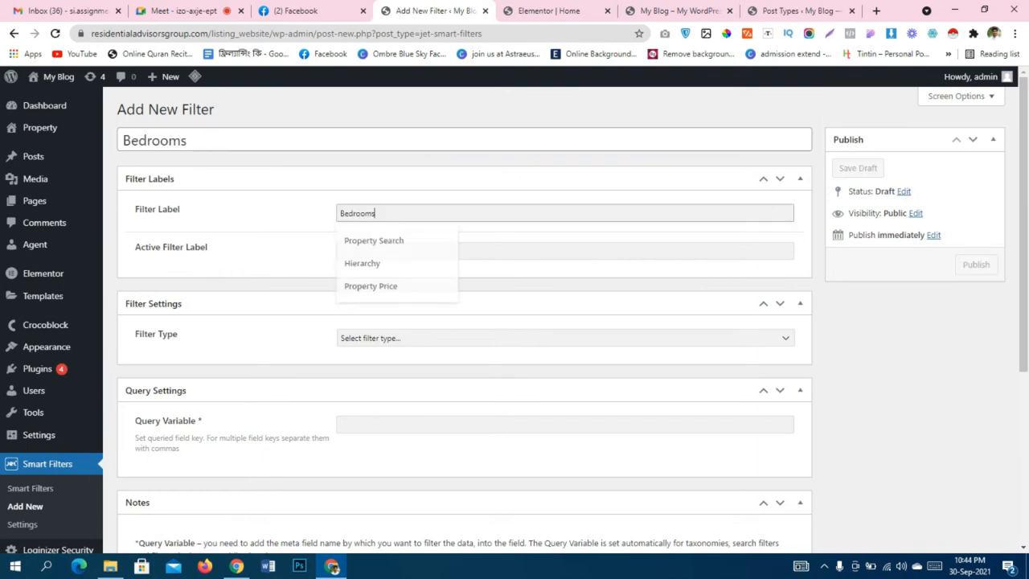
key(Tab)
key(ctrl+v)
scroll(514, 316, down, 2)
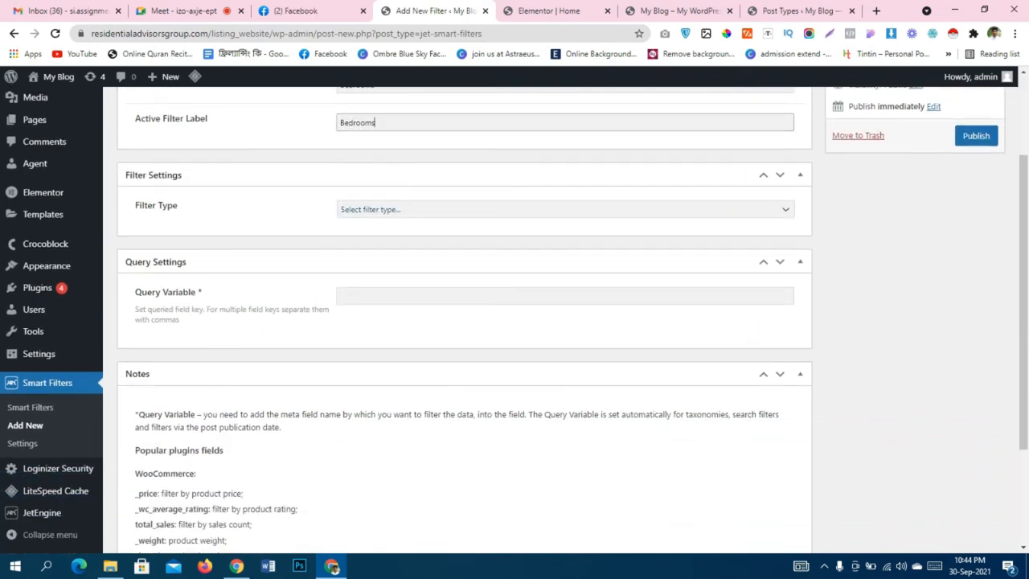
Set the Bedrooms filter's type to Range.
click(482, 210)
click(482, 257)
scroll(482, 265, down, 1)
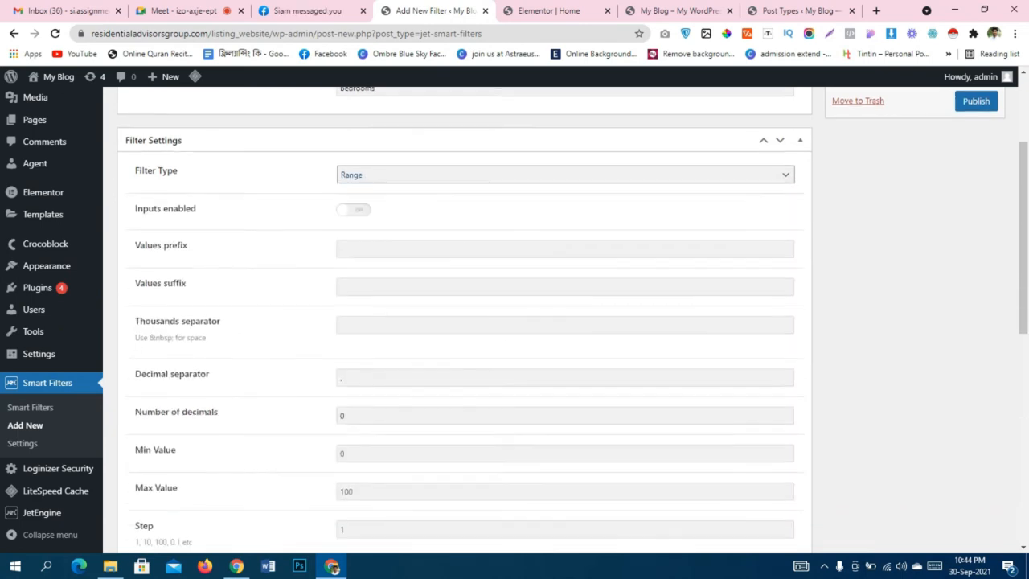
scroll(515, 322, down, 1)
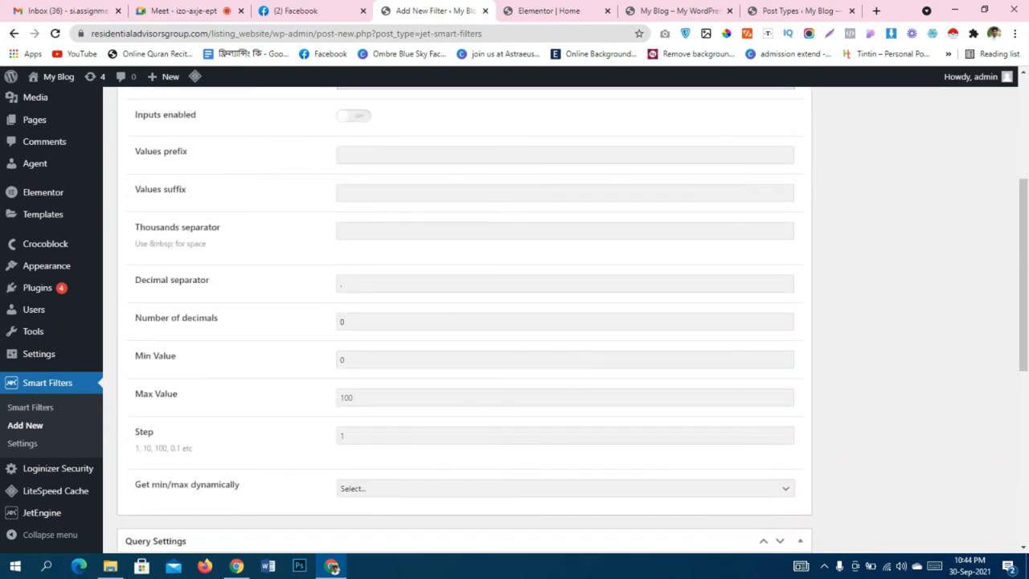
scroll(465, 322, down, 2)
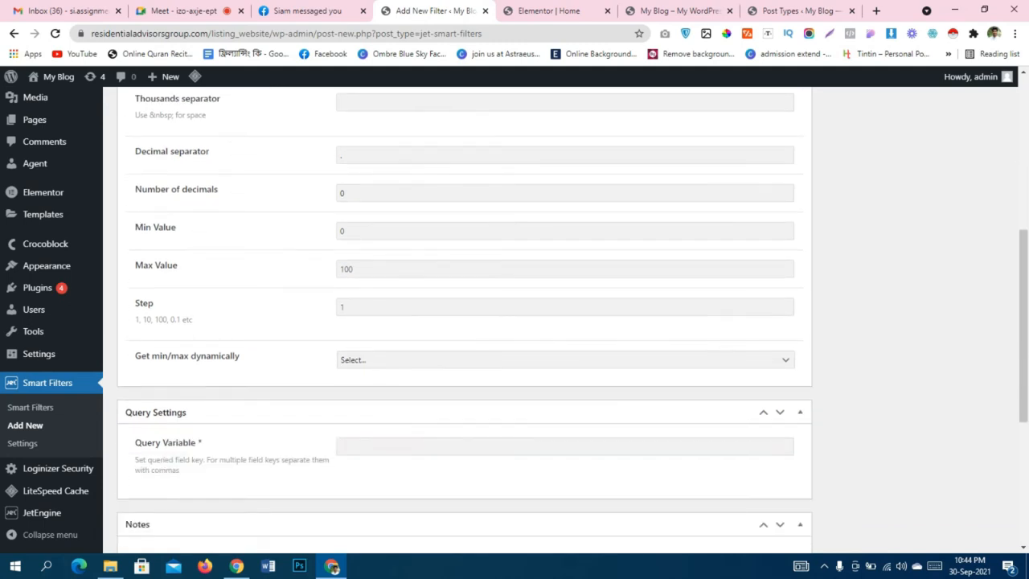
Set the Bedrooms range filter's minimum value to 1 and maximum value to 10.
click(346, 268)
click(346, 231)
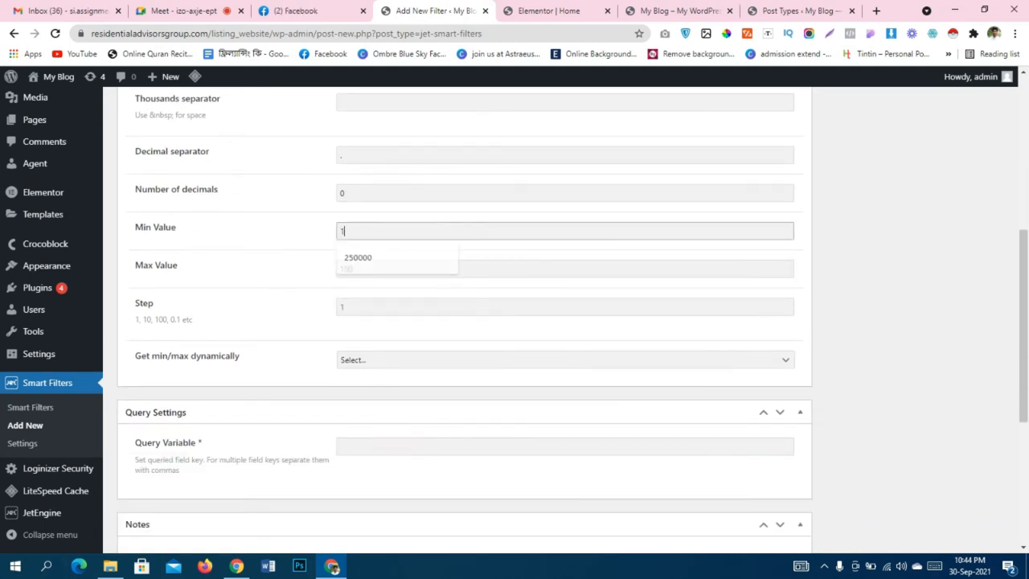
key(BackSpace)
text(1)
scroll(465, 321, up, 5)
scroll(465, 322, down, 4)
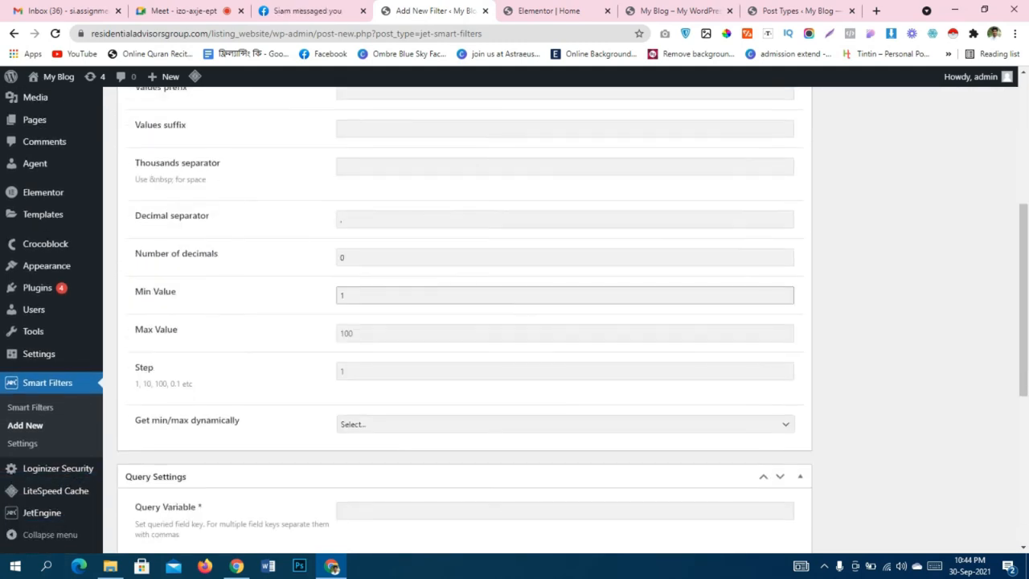
key(Tab)
text(10)
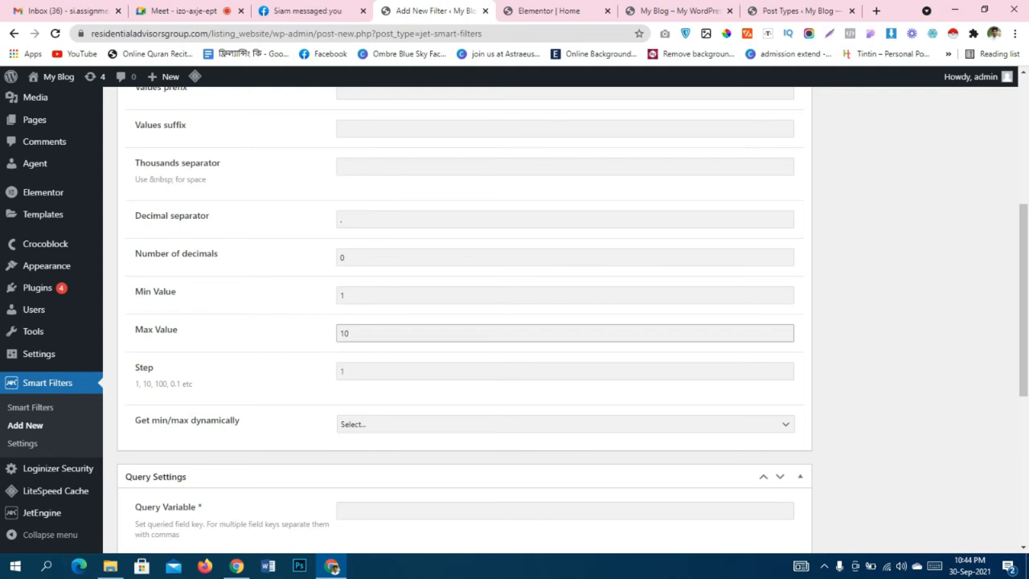
scroll(514, 322, down, 1)
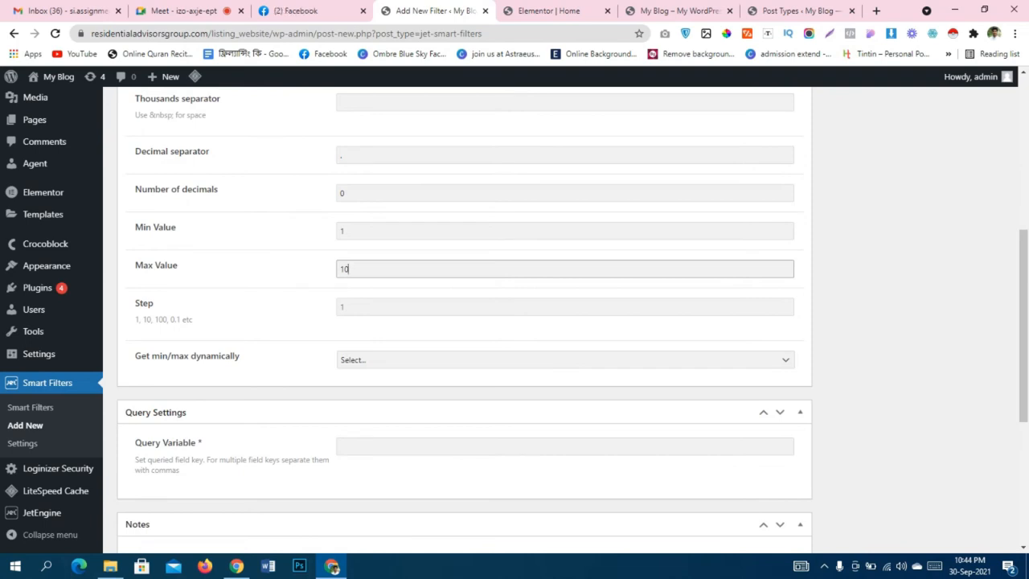
In the Property post type's meta fields, collapse Price, expand Bedrooms and copy its Name/ID.
scroll(515, 317, down, 2)
click(515, 316)
scroll(514, 317, up, 5)
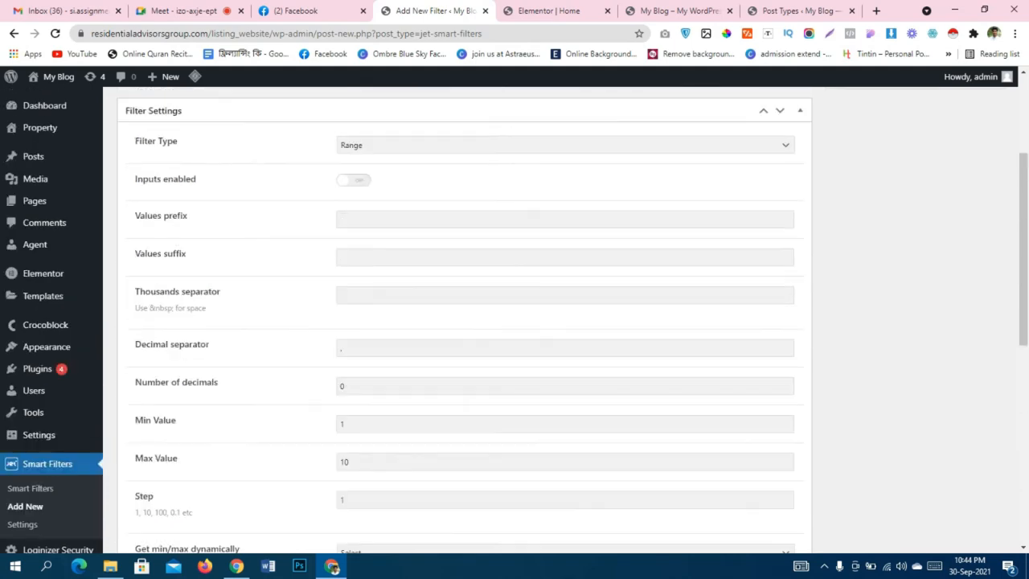
scroll(515, 317, up, 3)
click(796, 11)
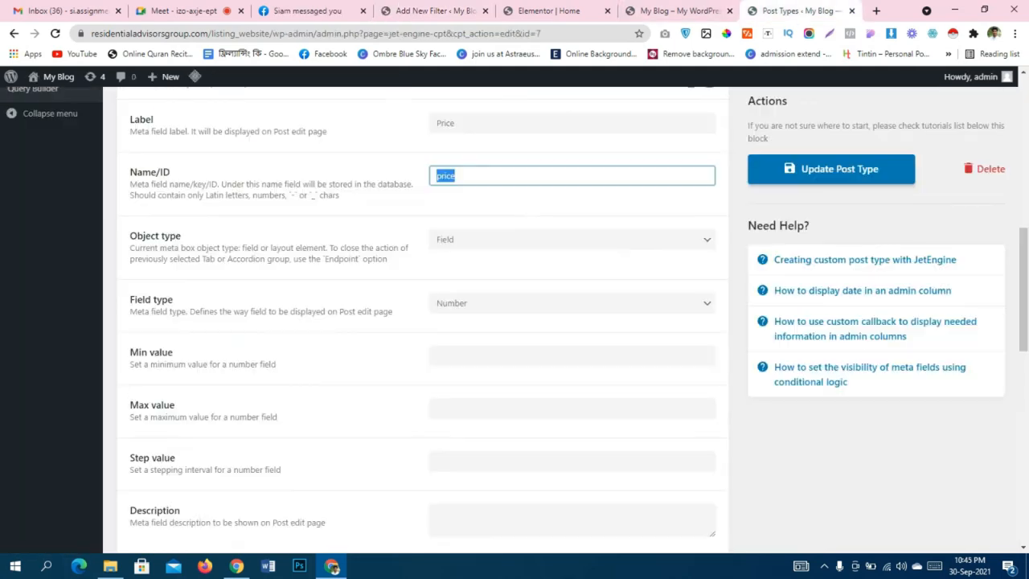
scroll(514, 317, down, 1)
scroll(423, 317, up, 3)
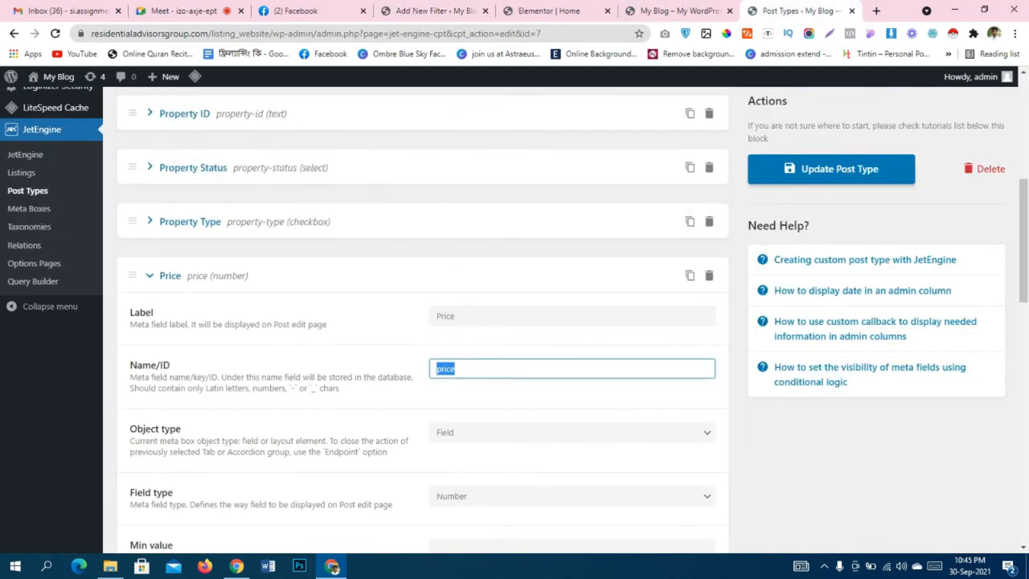
click(152, 275)
scroll(423, 317, down, 3)
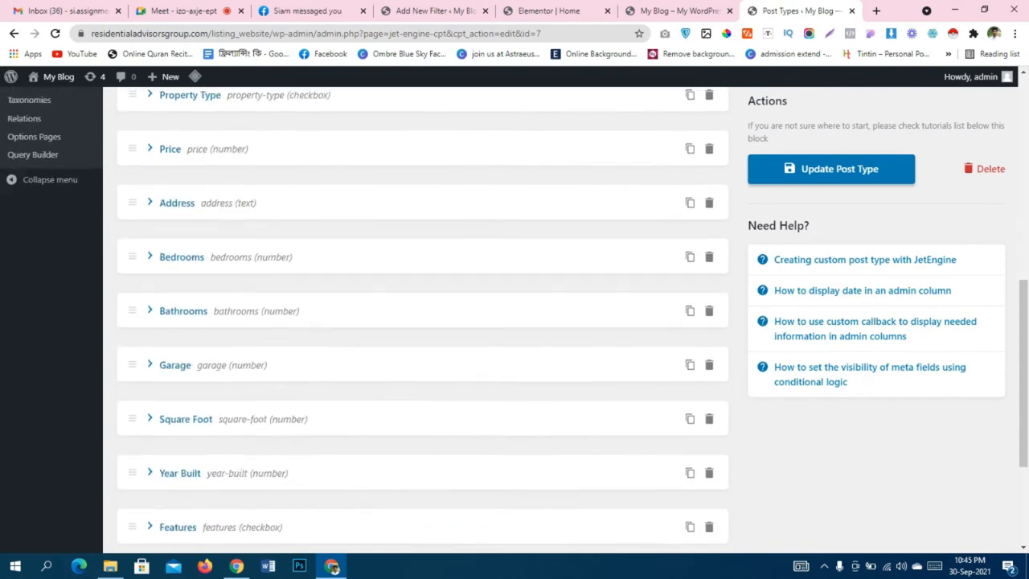
click(150, 190)
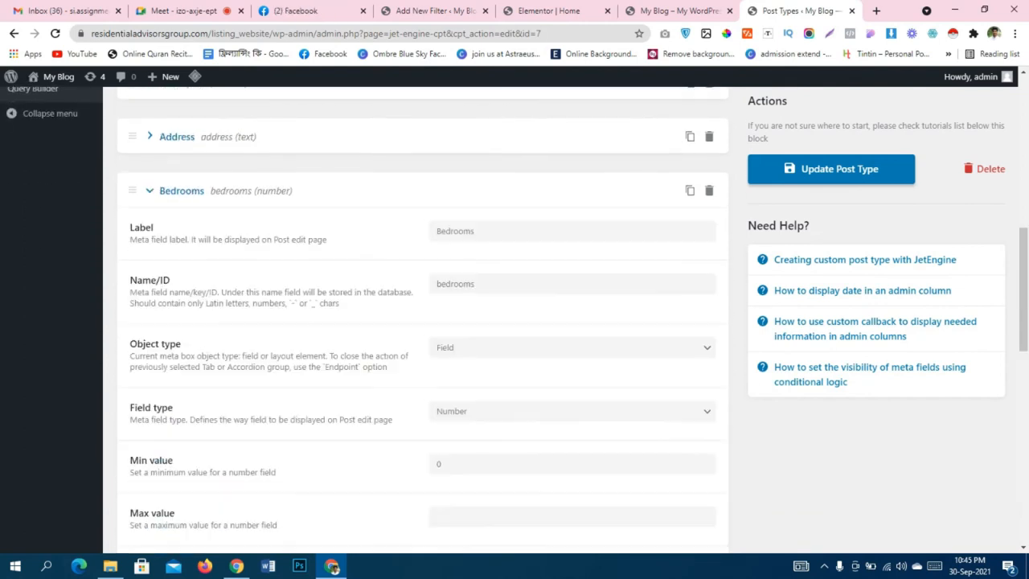
double_click(455, 284)
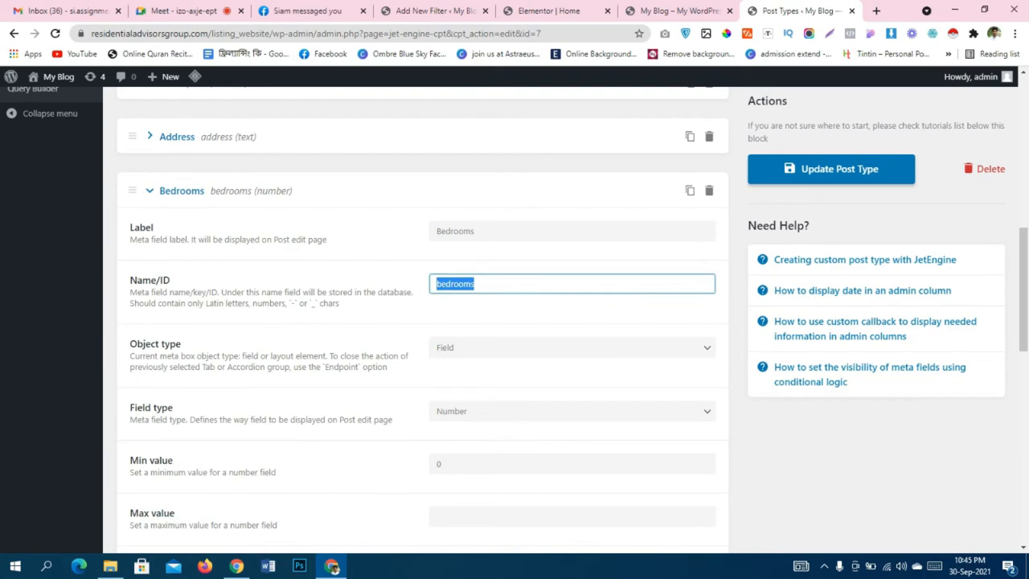
Return to the new Bedrooms filter and set its query variable to the copied key, bedrooms.
click(548, 12)
click(679, 11)
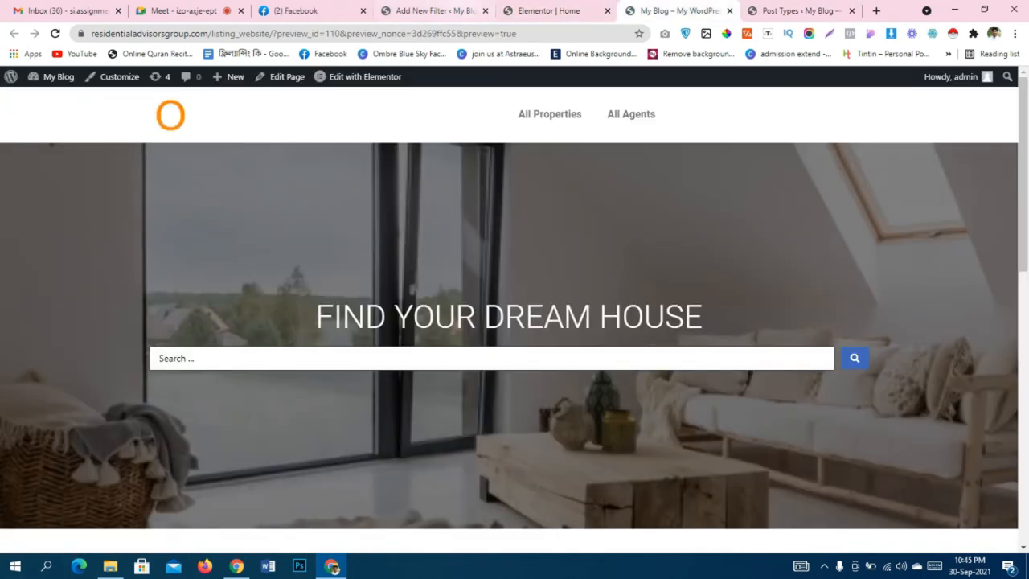
click(435, 11)
scroll(515, 321, down, 7)
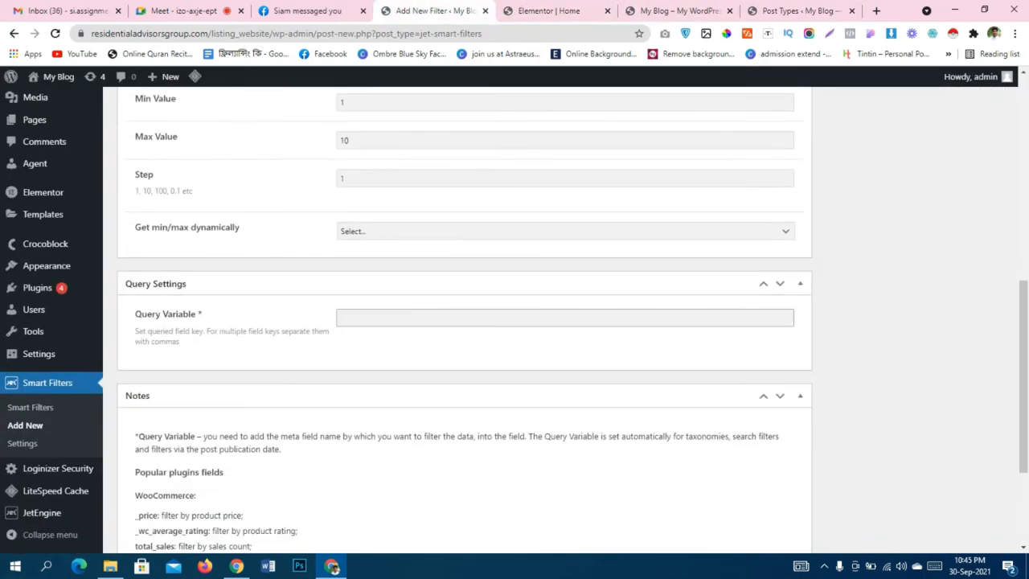
key(ctrl+v)
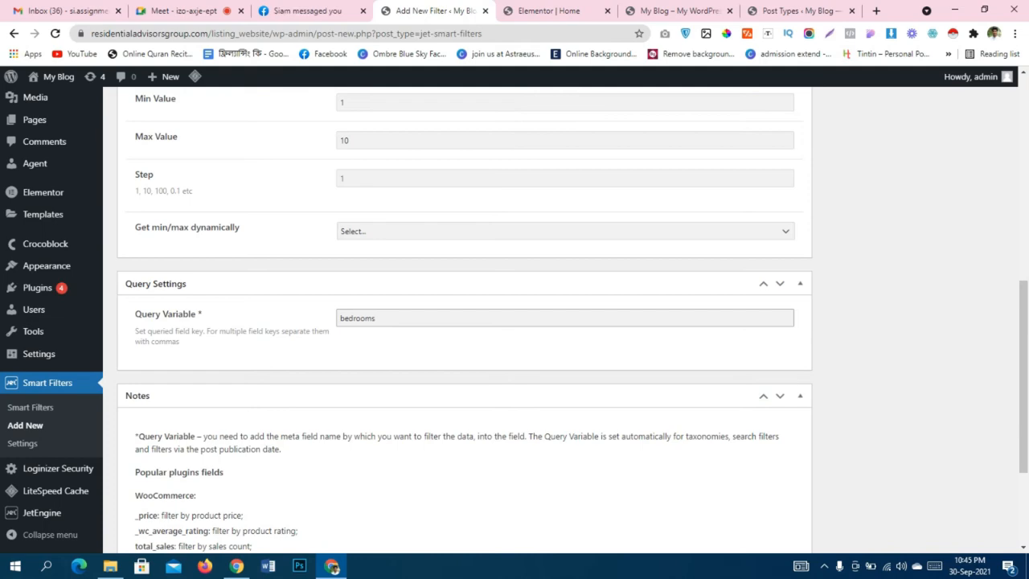
Publish the Bedrooms filter.
scroll(515, 321, down, 3)
scroll(515, 321, up, 5)
scroll(515, 322, up, 4)
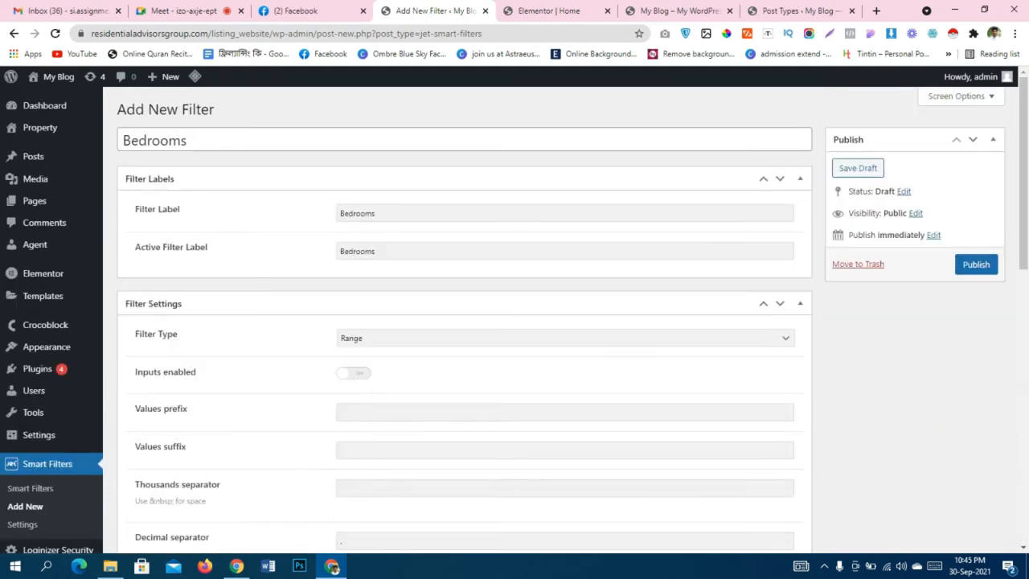
click(976, 264)
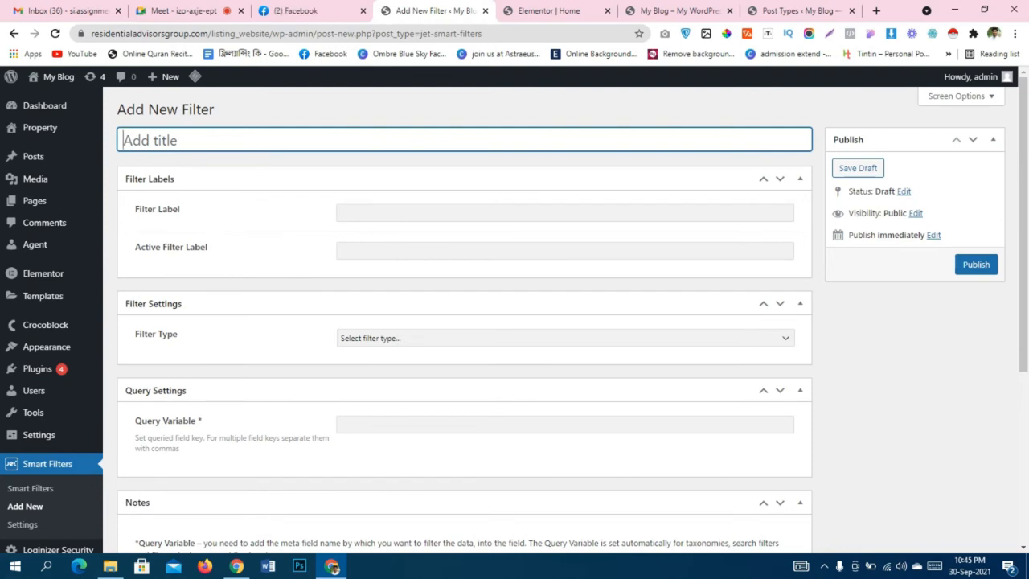
Title the new filter Square Foot (Area).
text(Squa)
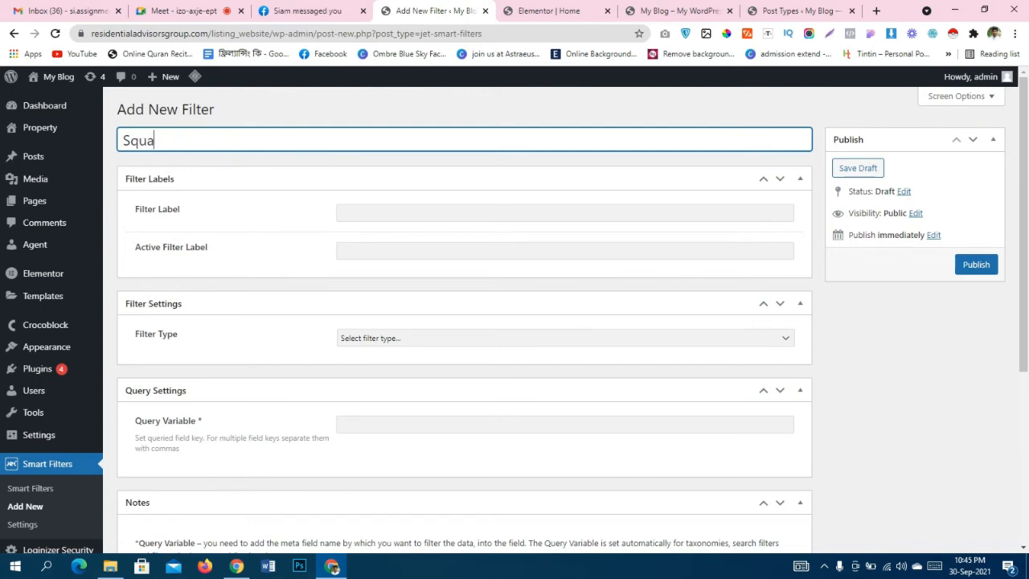
text(re Foot)
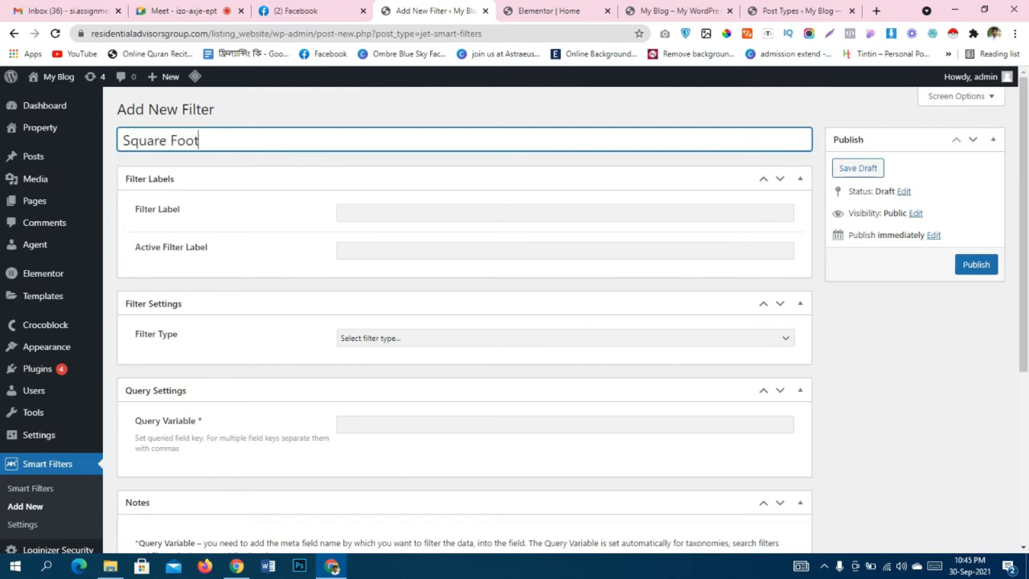
text( (Area))
Copy the title Square Foot (Area) into both the filter label and the active filter label.
click(378, 213)
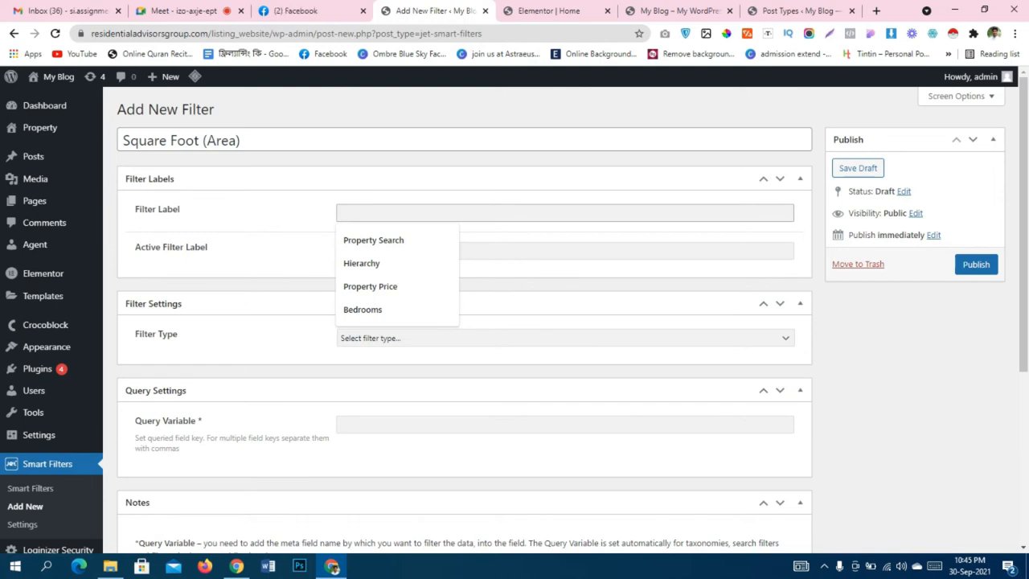
click(242, 141)
key(ctrl+a)
key(ctrl+c)
click(378, 214)
key(ctrl+v)
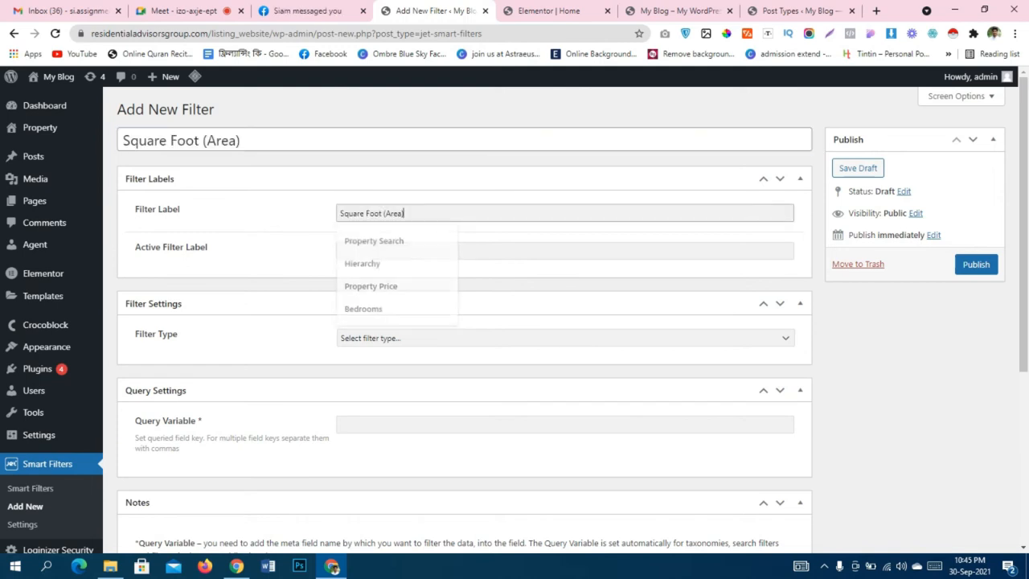
click(378, 251)
key(ctrl+v)
Set the Square Foot (Area) filter's type to Range.
scroll(386, 278, down, 1)
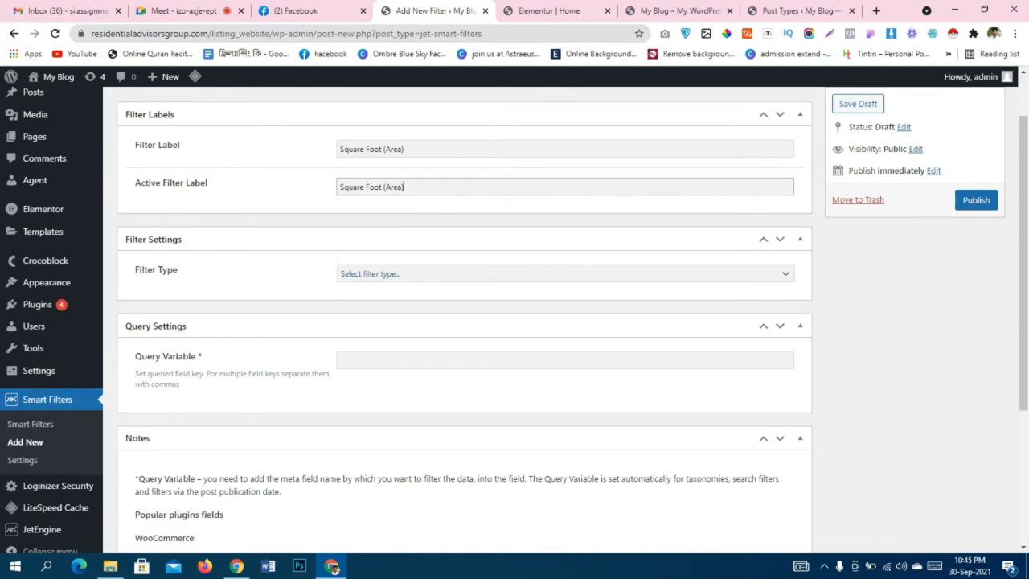
click(563, 273)
click(386, 321)
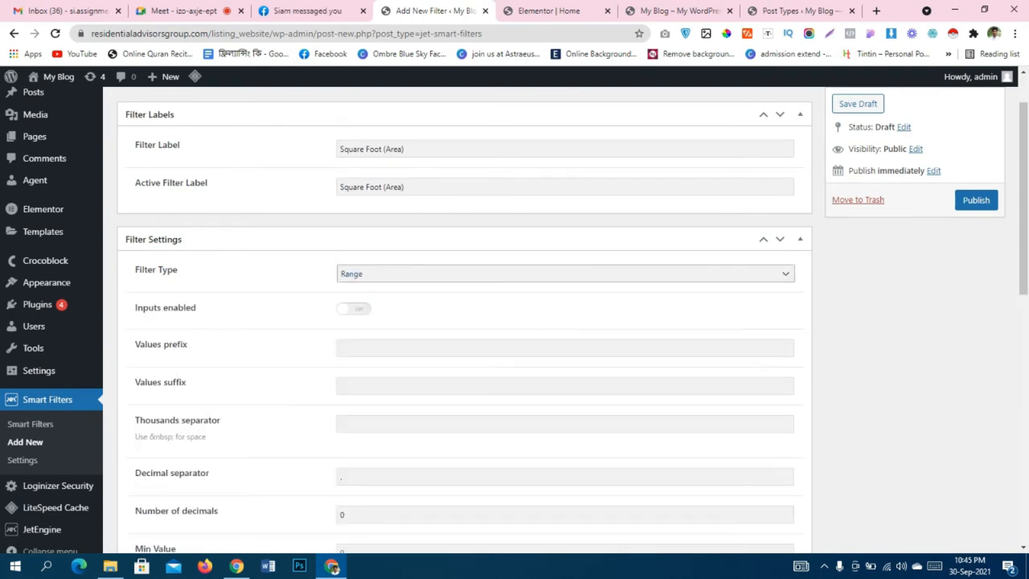
scroll(386, 322, down, 2)
scroll(386, 322, down, 1)
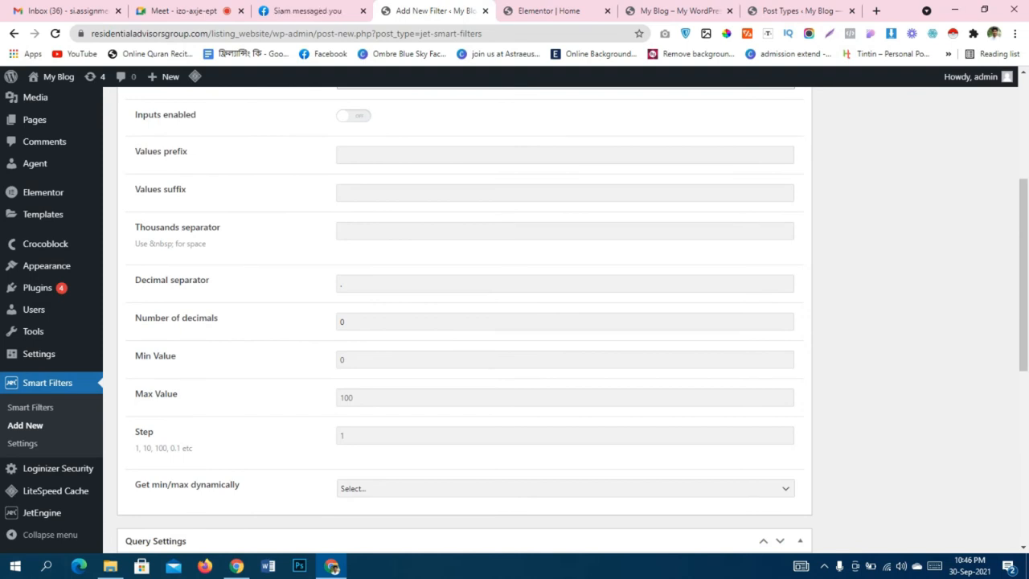
Set the Square Foot (Area) filter's minimum value to 1000 and maximum value to 20000.
scroll(464, 322, down, 1)
click(370, 295)
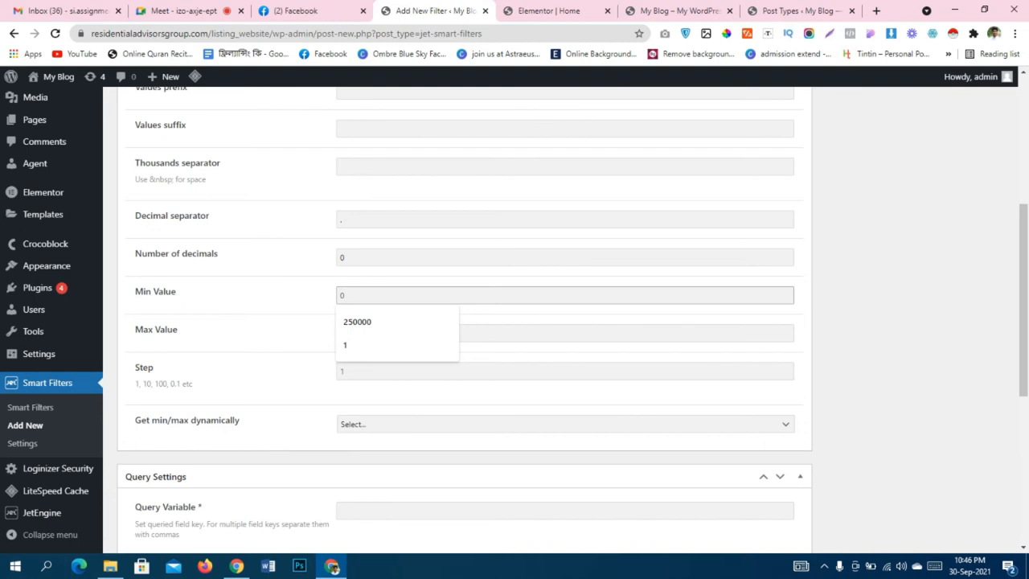
text(1000)
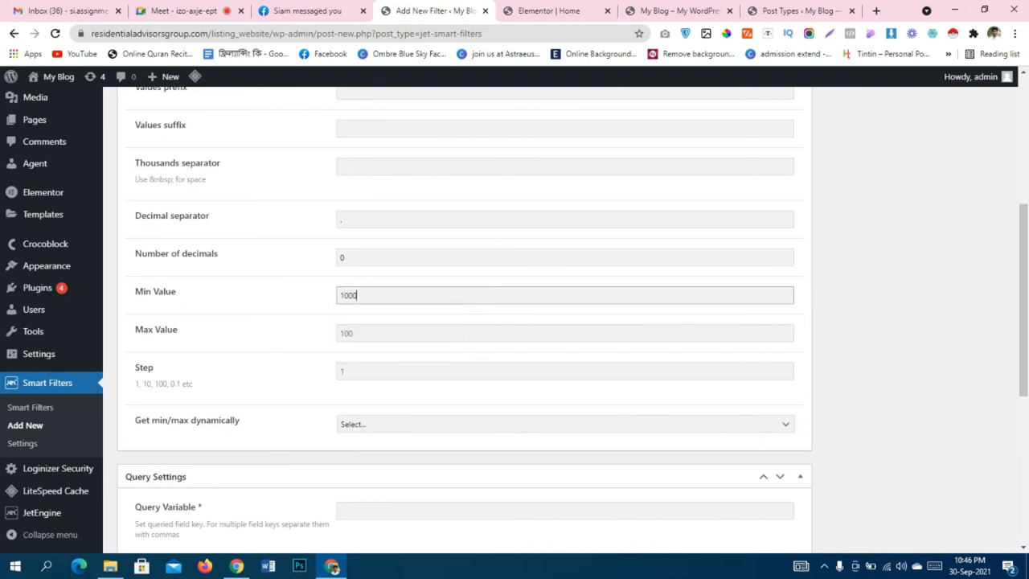
click(402, 333)
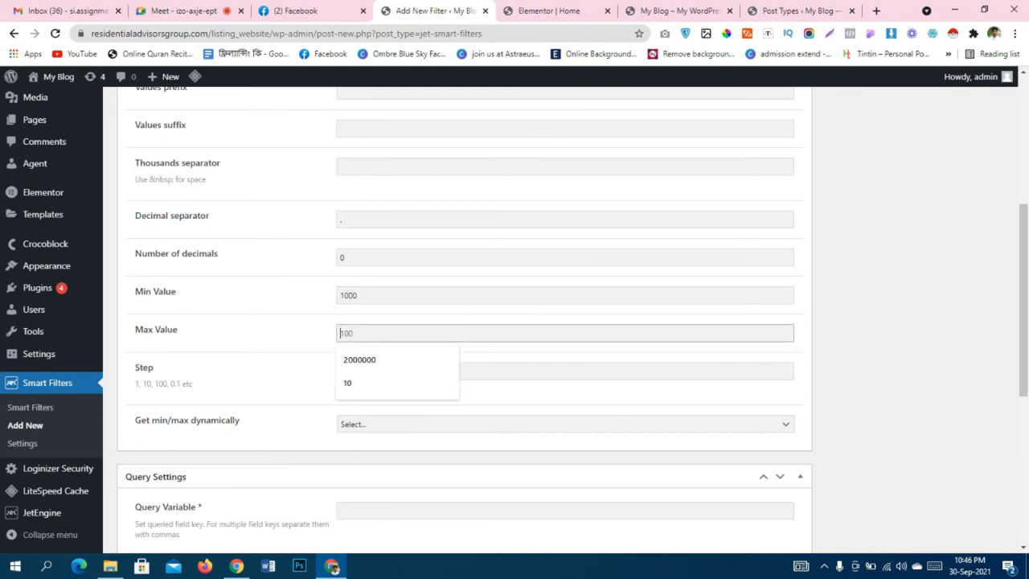
key(Down)
key(Return)
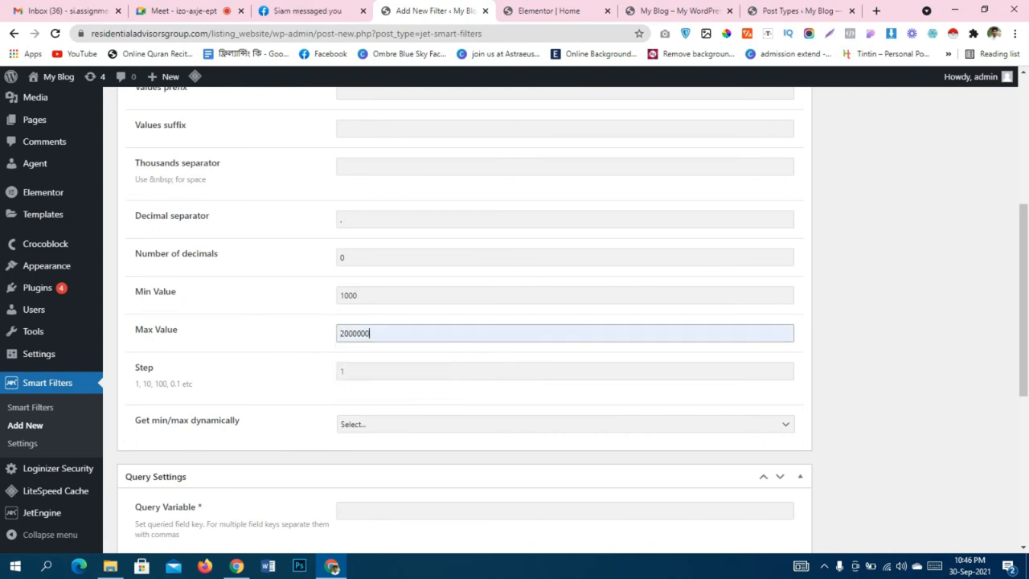
drag(356, 332, 370, 332)
key(BackSpace)
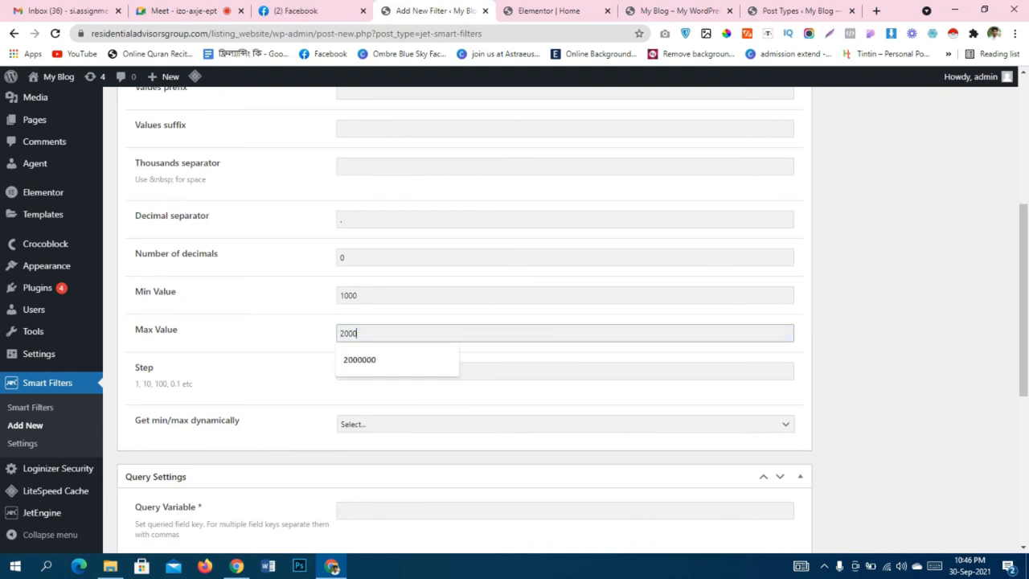
text(0)
click(873, 330)
Copy the Name/ID of the Square Foot meta field from the property post type's settings.
scroll(515, 322, down, 3)
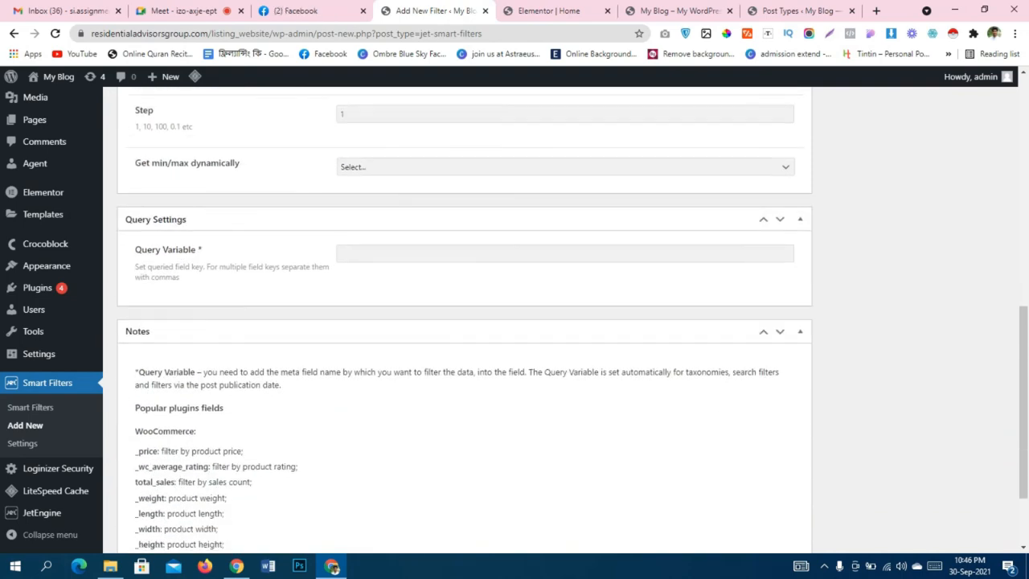
click(800, 10)
scroll(423, 321, down, 3)
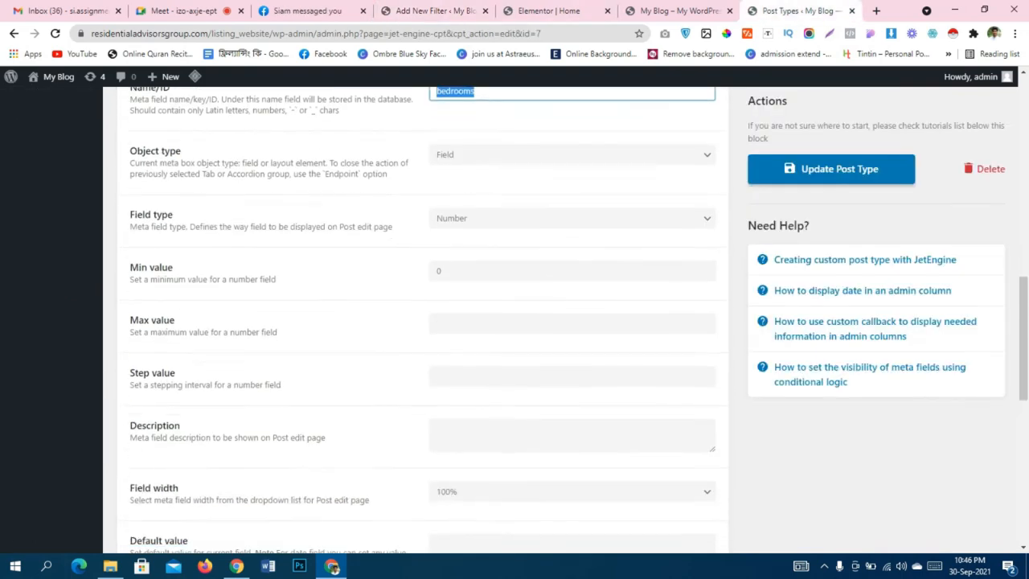
scroll(423, 322, up, 5)
click(182, 319)
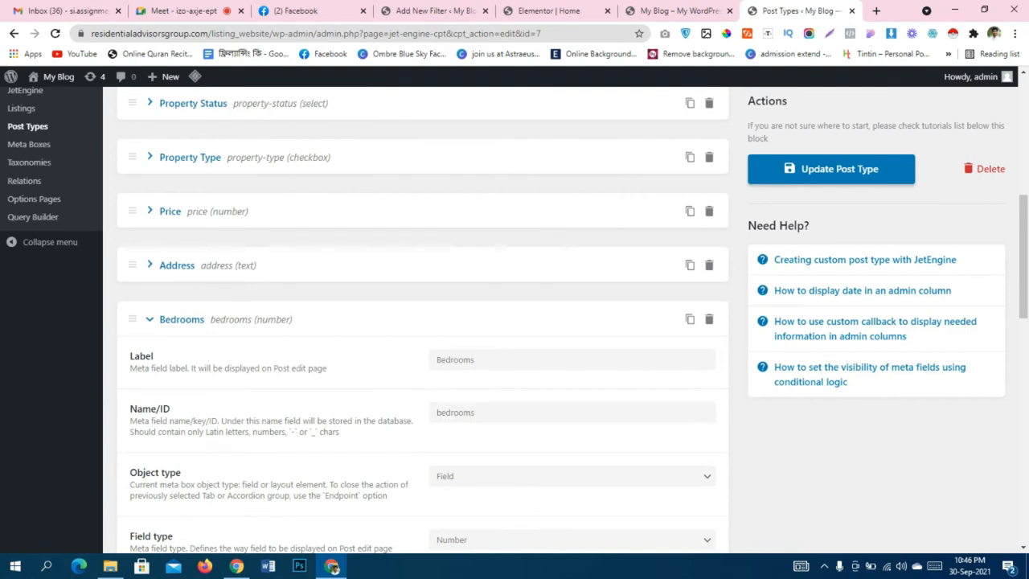
scroll(182, 319, down, 4)
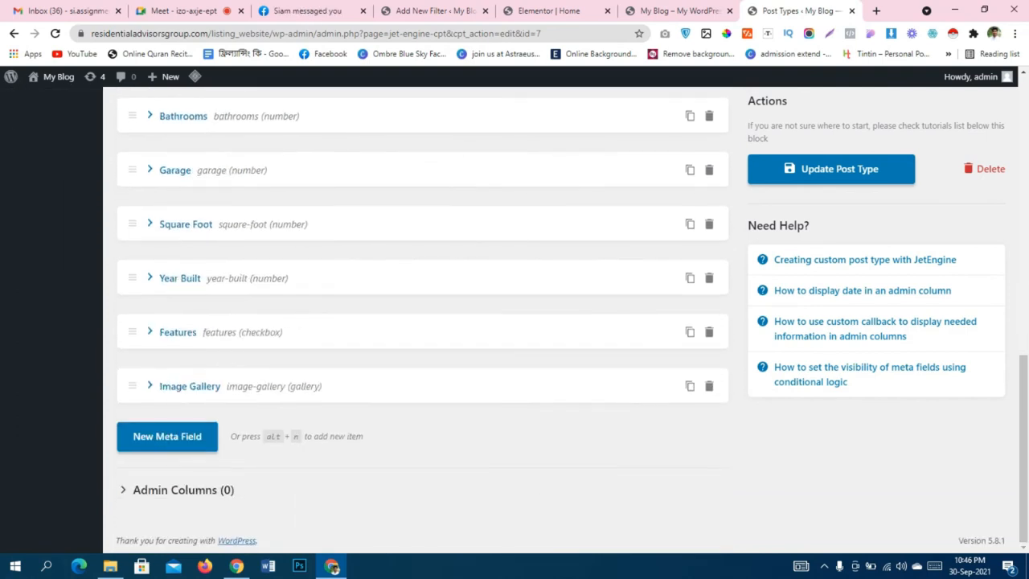
scroll(185, 353, up, 2)
click(185, 353)
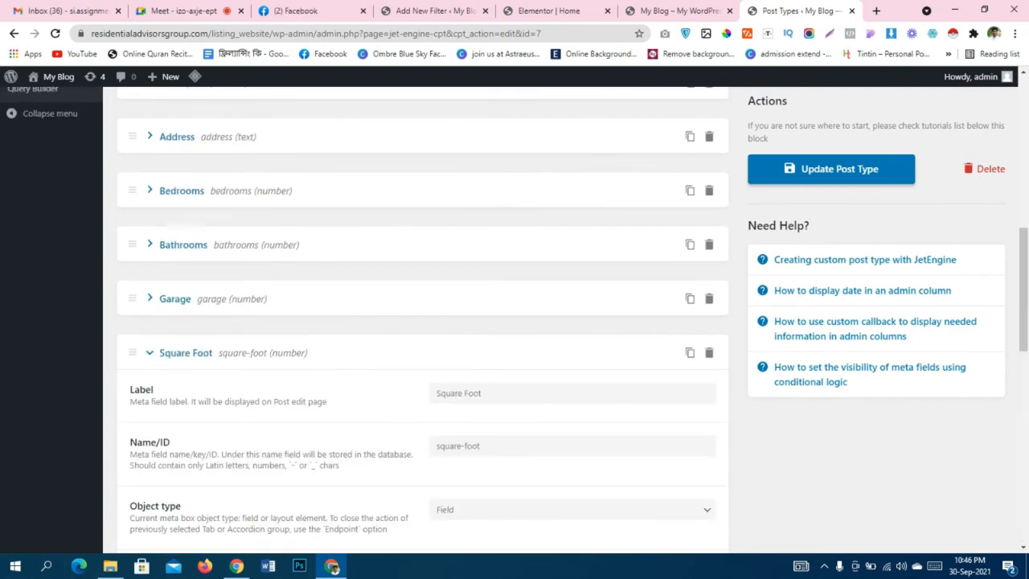
scroll(459, 402, down, 1)
triple_click(458, 381)
key(ctrl+c)
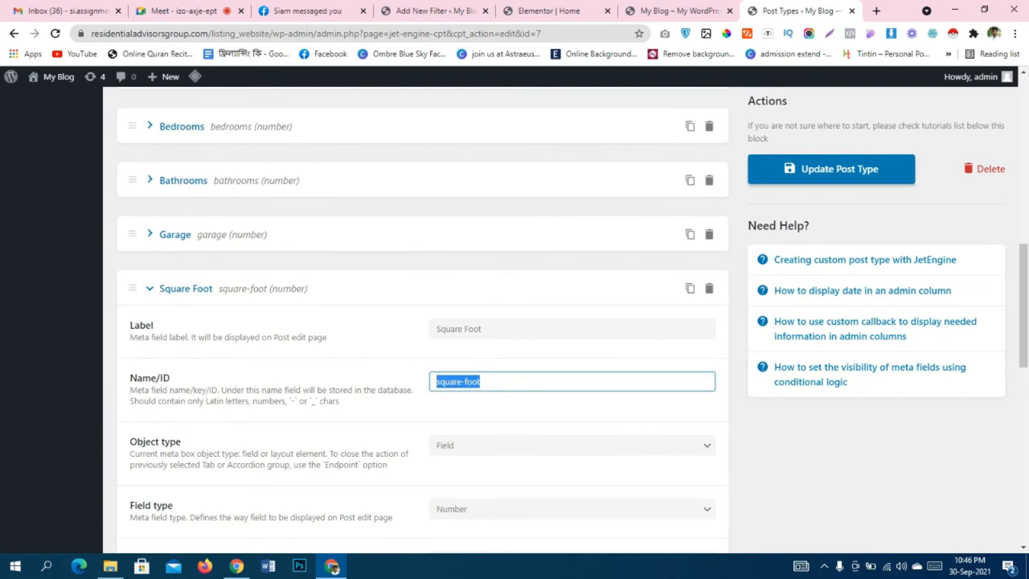
Fill the new filter's query variable with the copied field key square-foot.
click(548, 11)
click(679, 11)
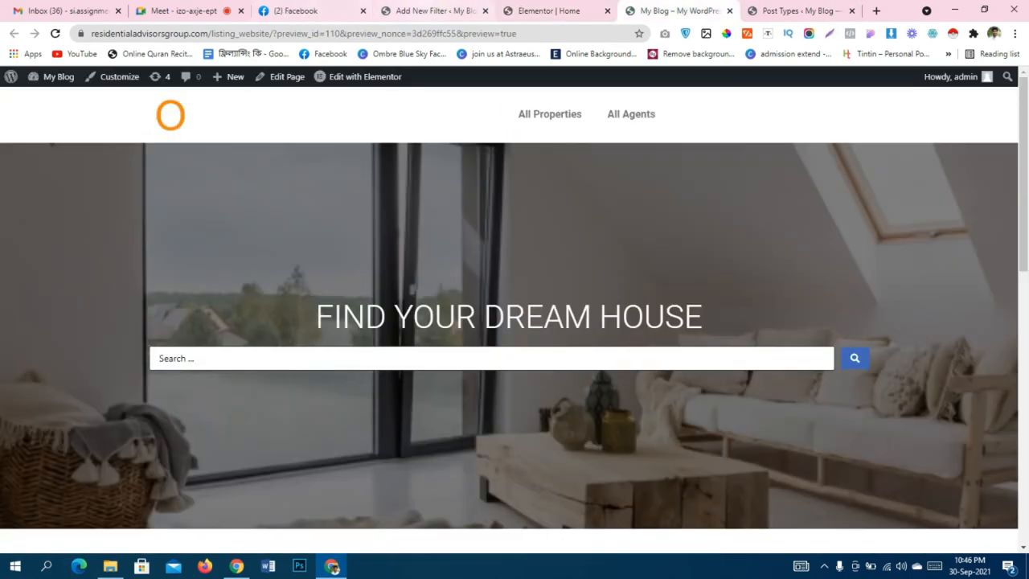
click(435, 10)
click(451, 253)
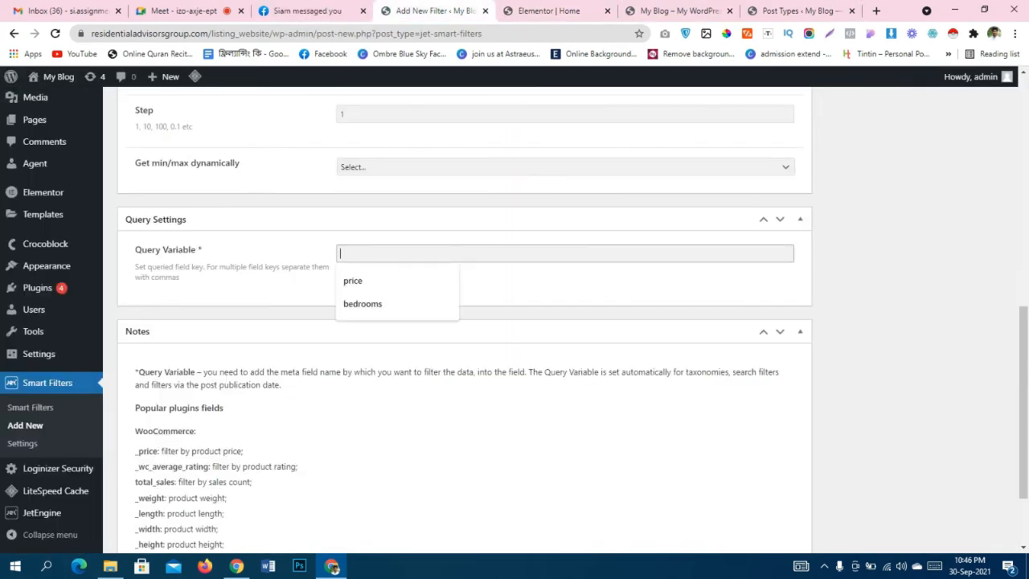
key(ctrl+v)
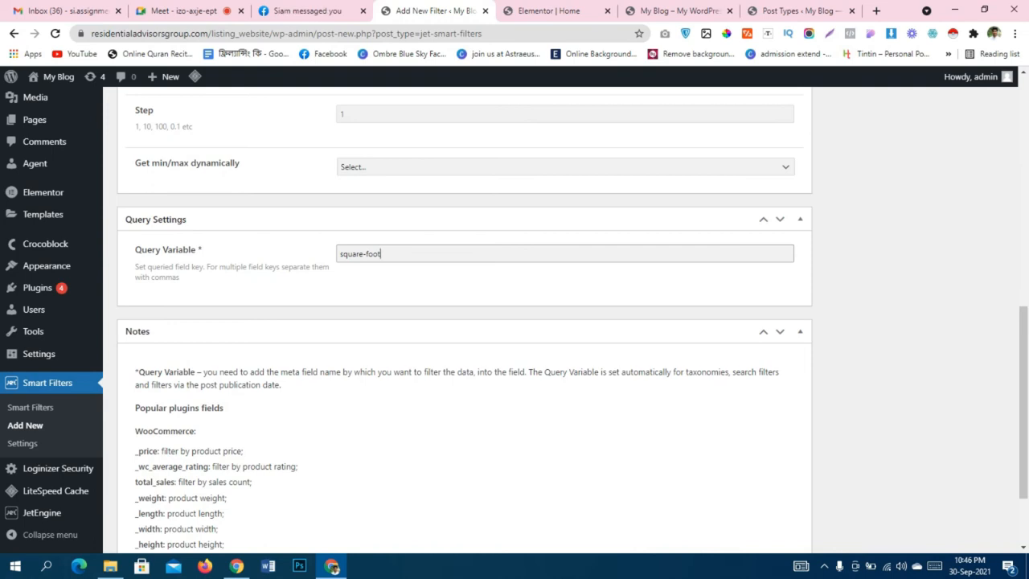
Publish the Square Foot (Area) filter.
scroll(465, 321, down, 3)
scroll(465, 321, up, 10)
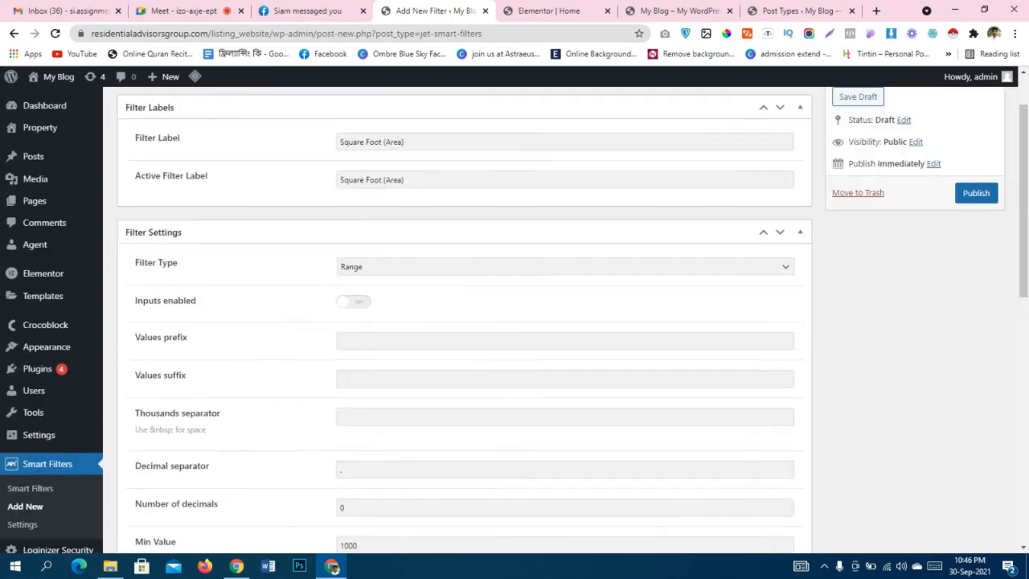
click(976, 263)
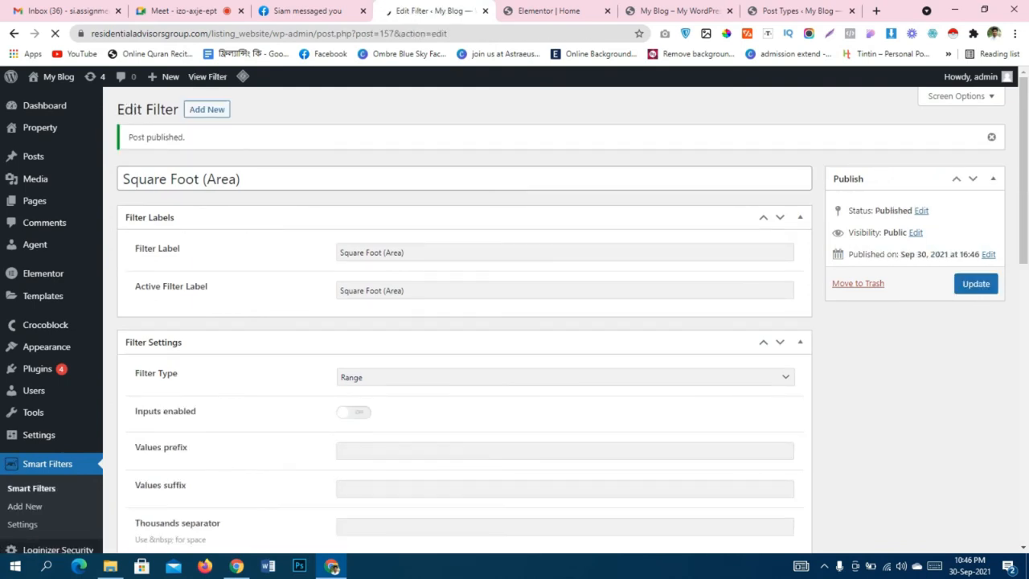
Reload the Home page in the Elementor editor and add a single-column section above Discover Your House.
key(ctrl+Tab)
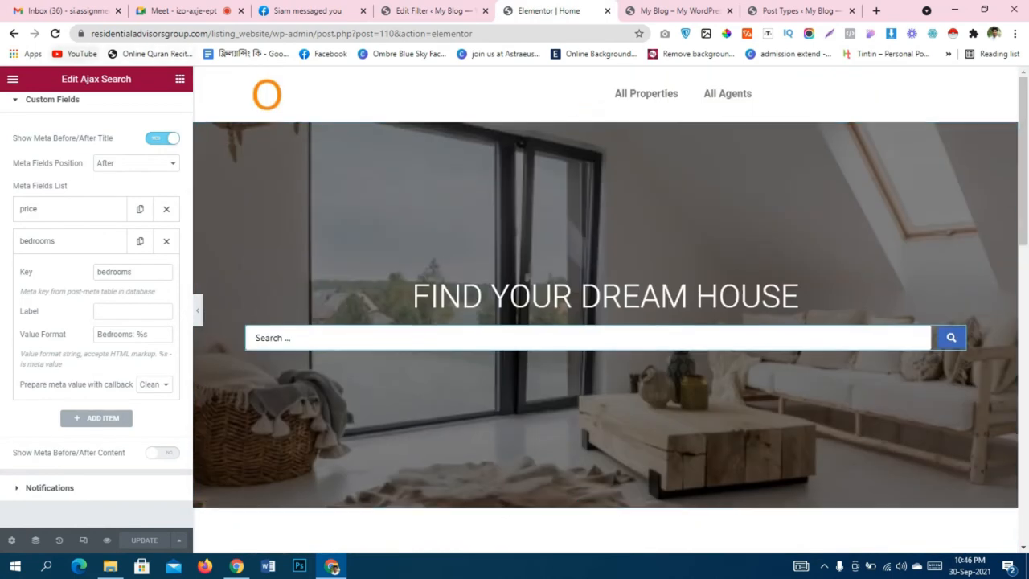
key(F5)
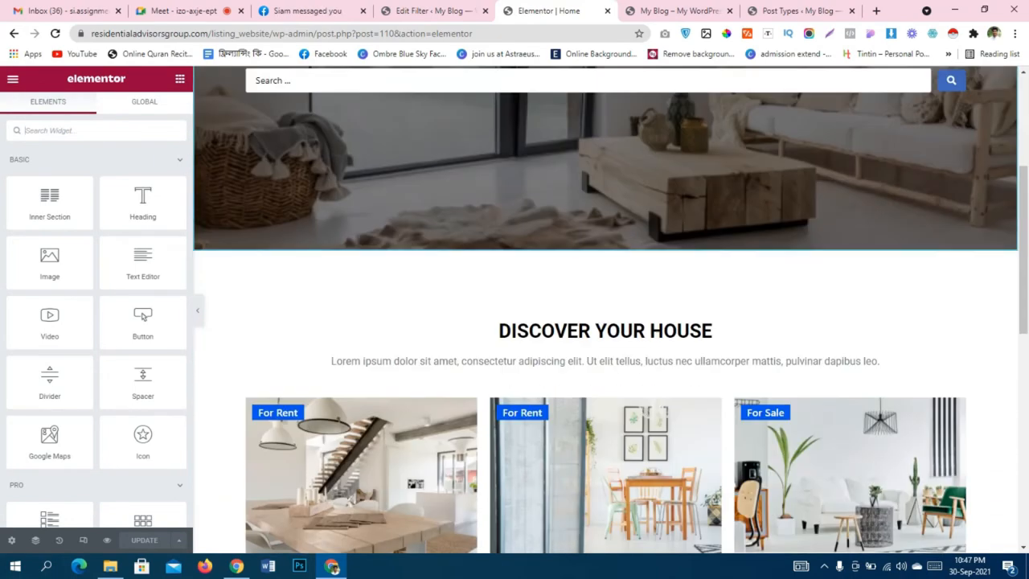
scroll(605, 322, down, 3)
click(589, 243)
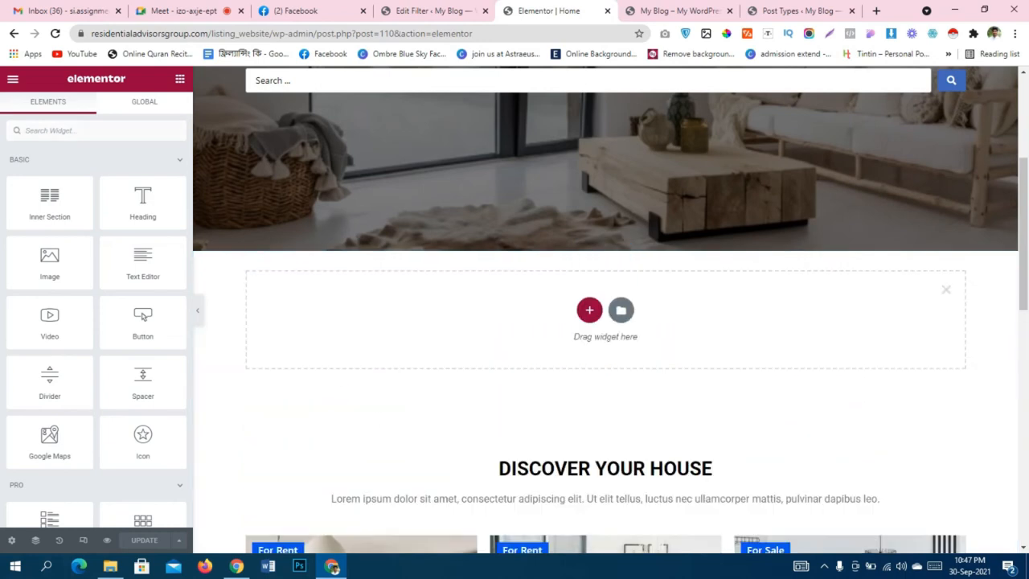
click(589, 309)
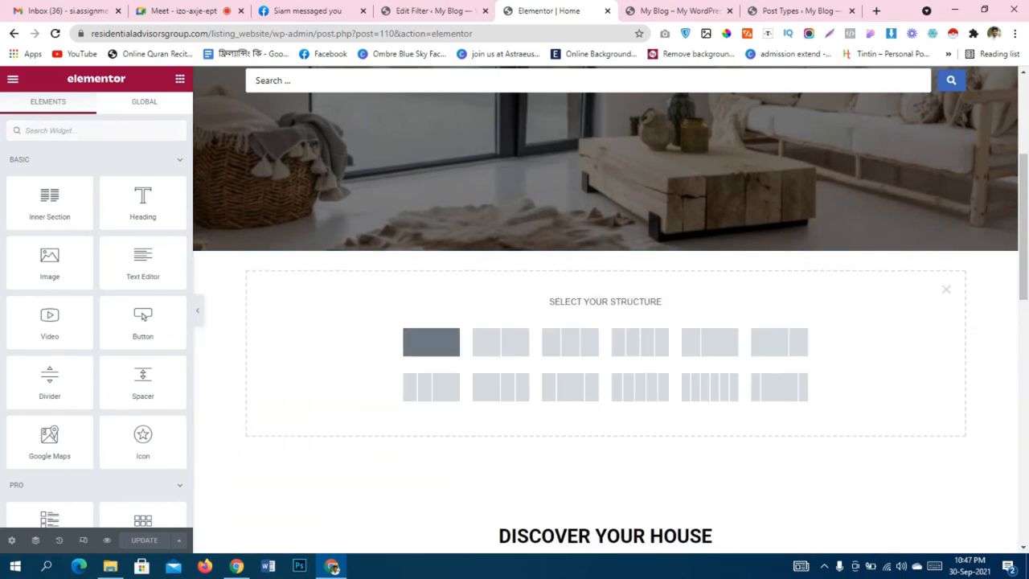
click(431, 343)
Place a Select Filter widget in the new section and assign it the Property Hierarchy filter.
click(606, 266)
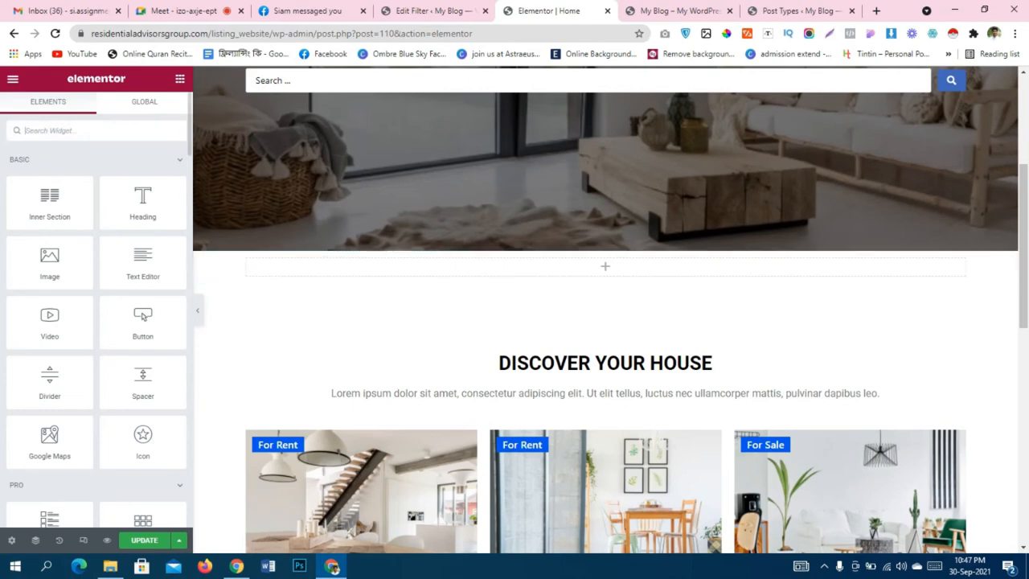
text(sel)
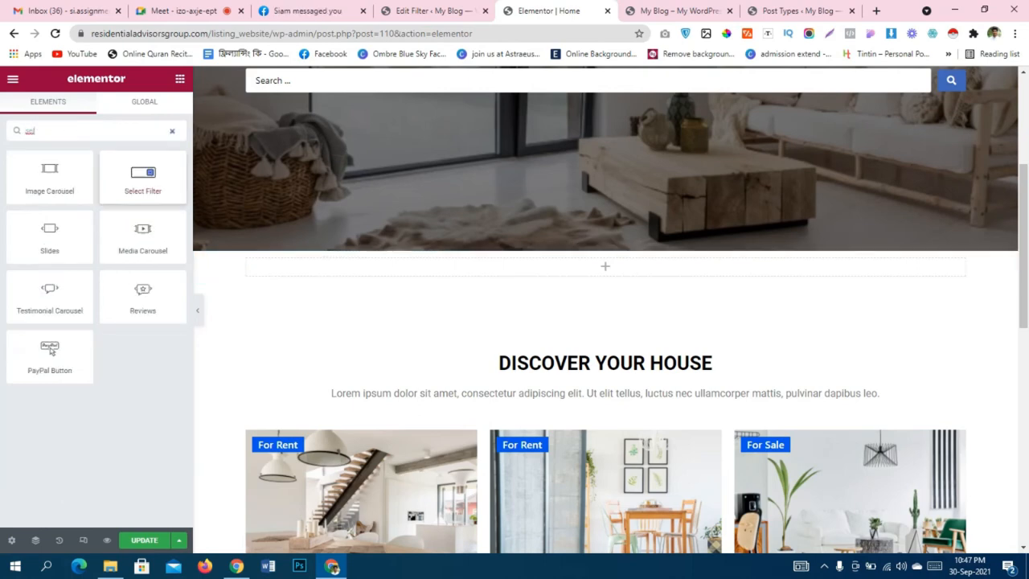
drag(143, 176, 321, 265)
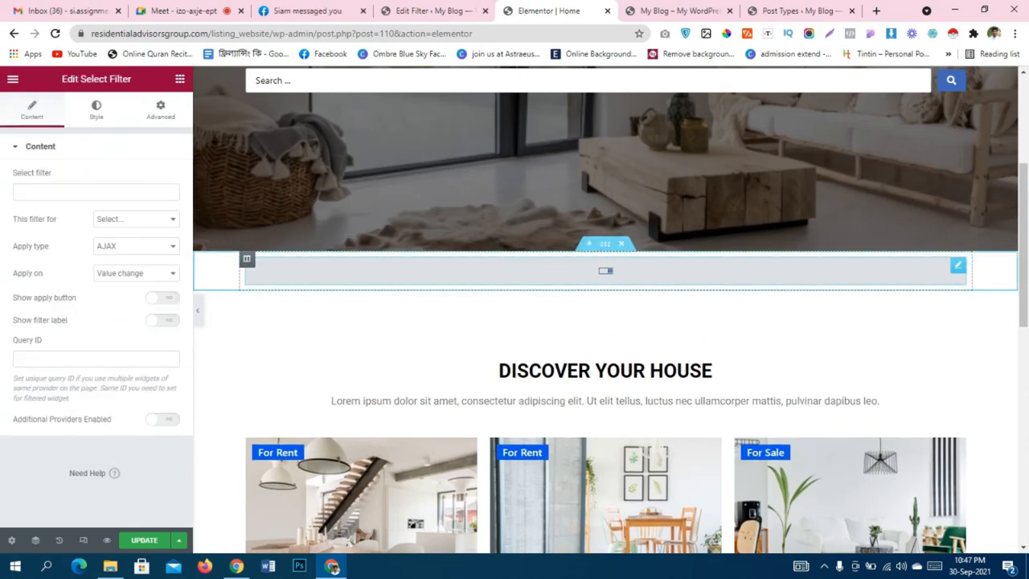
click(96, 193)
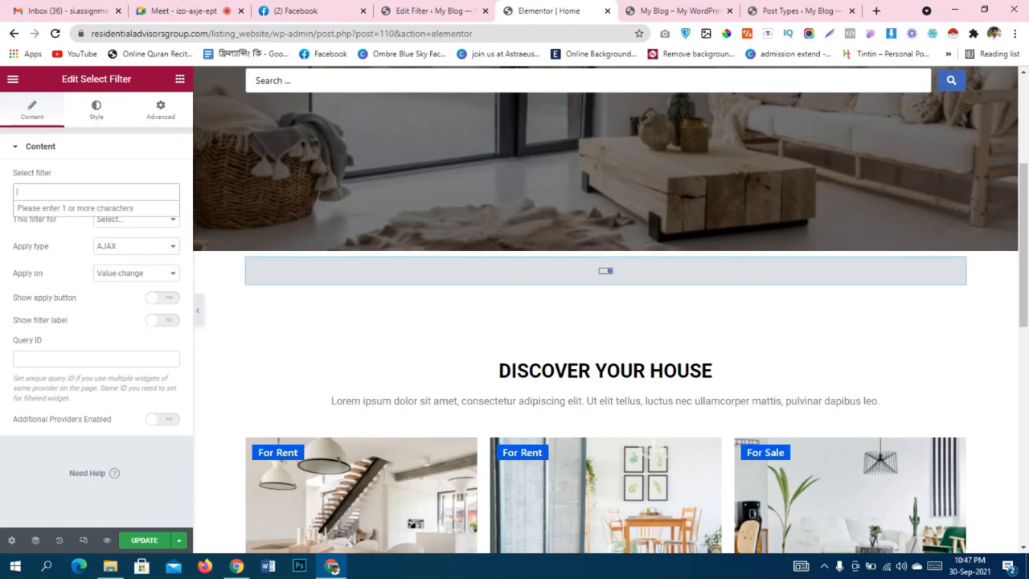
text(pro)
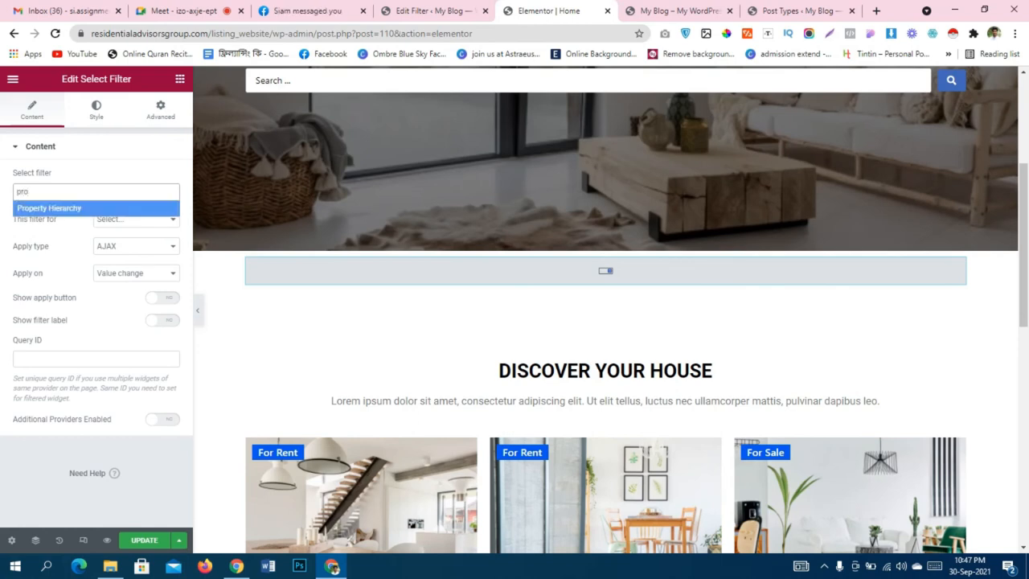
key(Return)
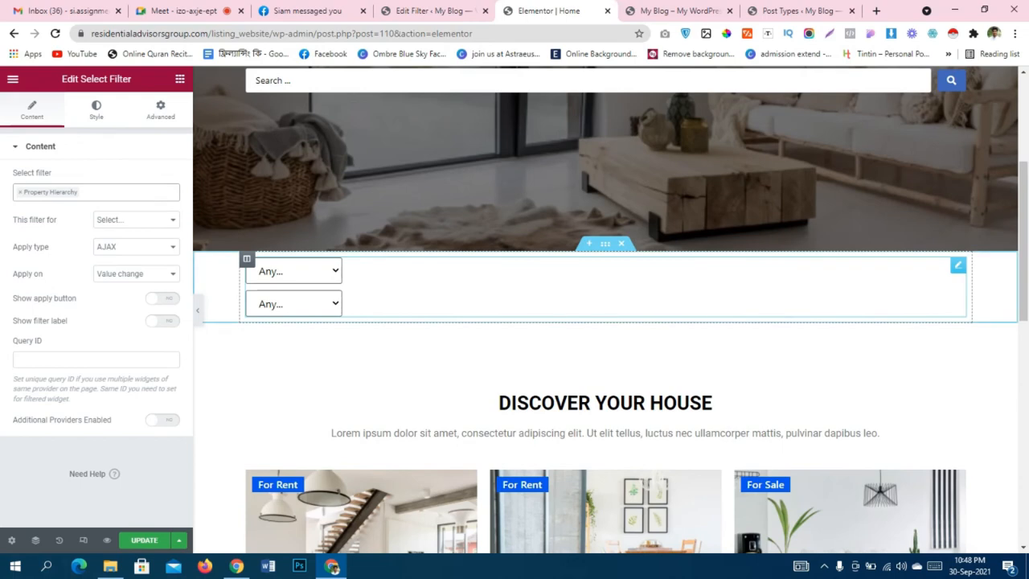
Try the apply button and the filter label on the Property Hierarchy widget, and check its first dropdown.
click(294, 271)
click(295, 271)
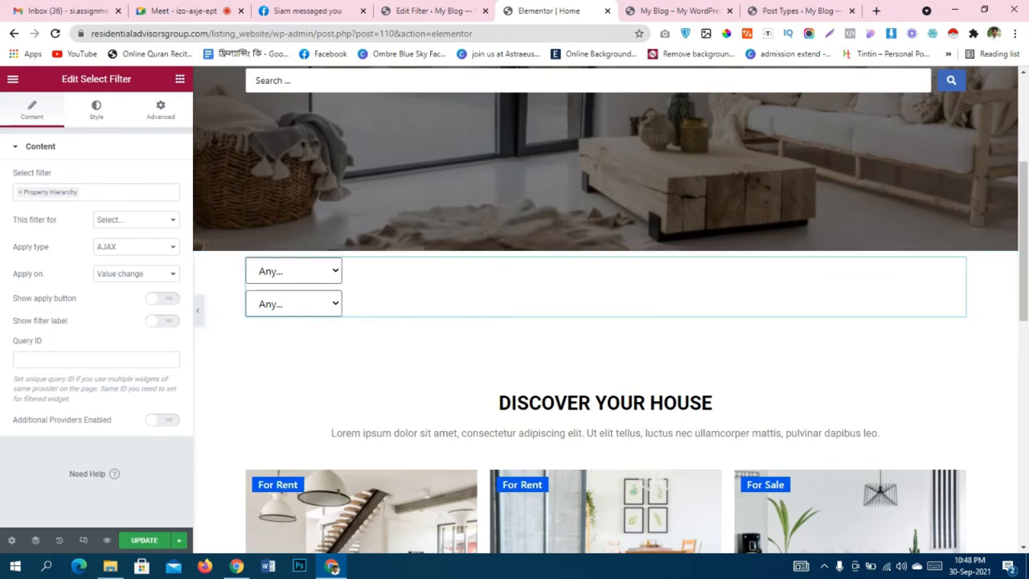
click(163, 298)
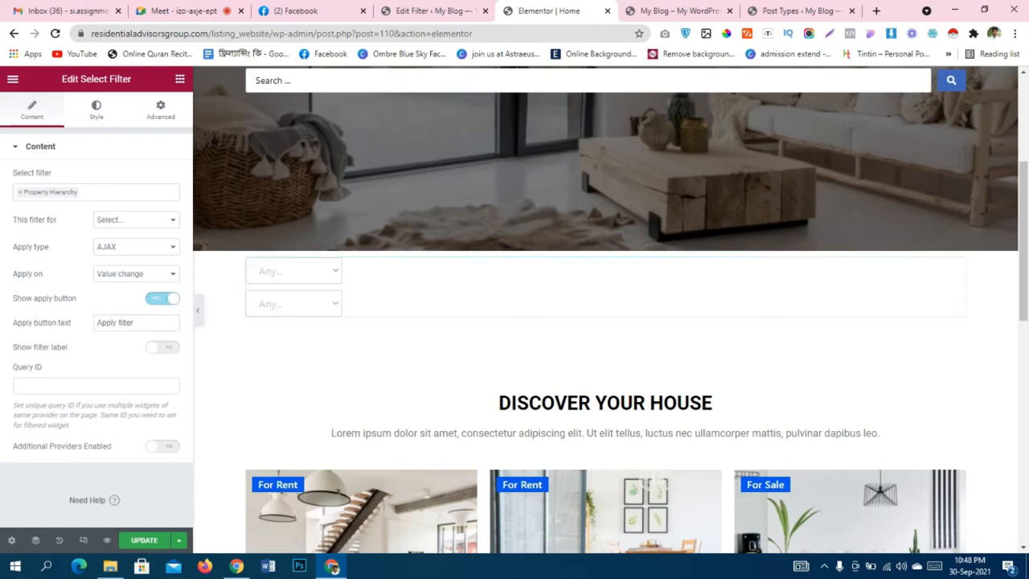
click(162, 298)
click(162, 320)
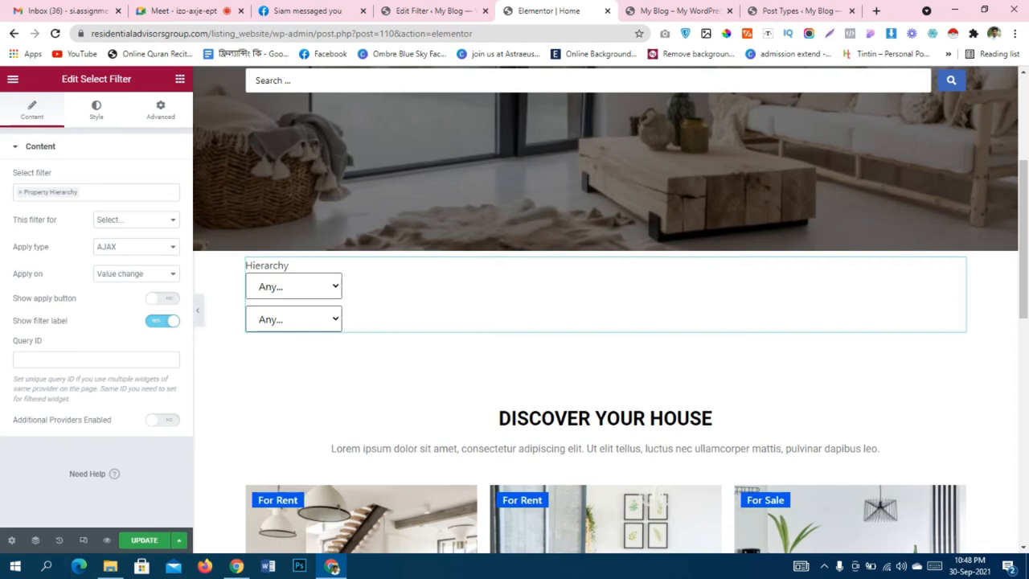
click(294, 287)
click(294, 286)
Set the Property Hierarchy widget to filter for JetEngine.
click(135, 219)
click(136, 220)
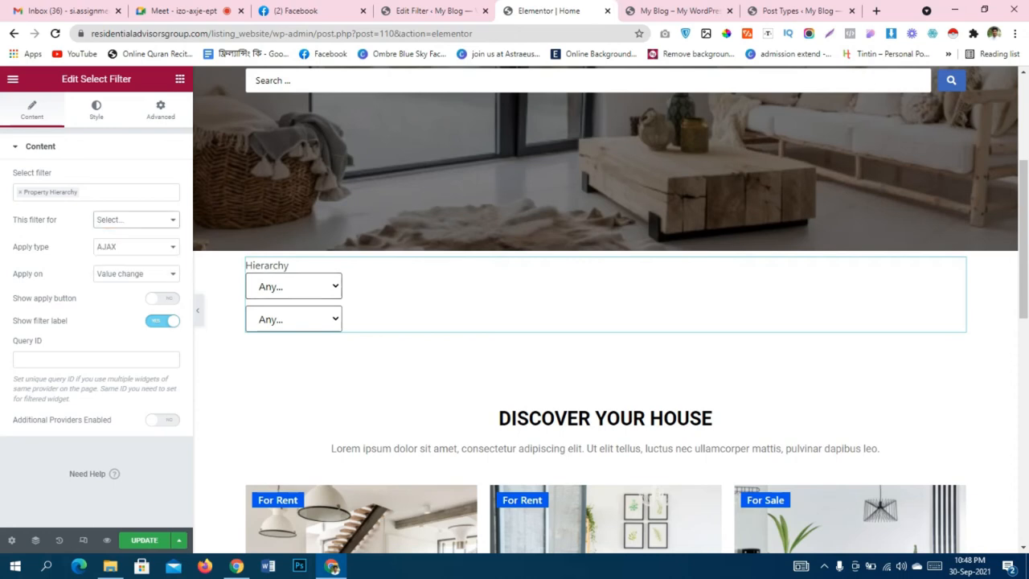
click(135, 219)
click(129, 242)
Try the apply button on the widget again and turn off its filter label.
click(163, 298)
click(163, 298)
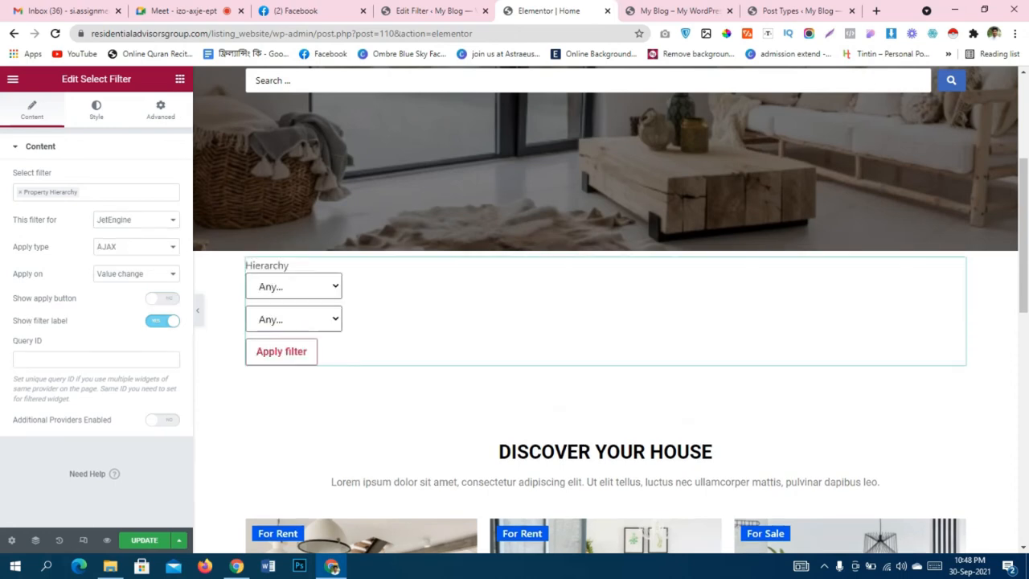
click(163, 320)
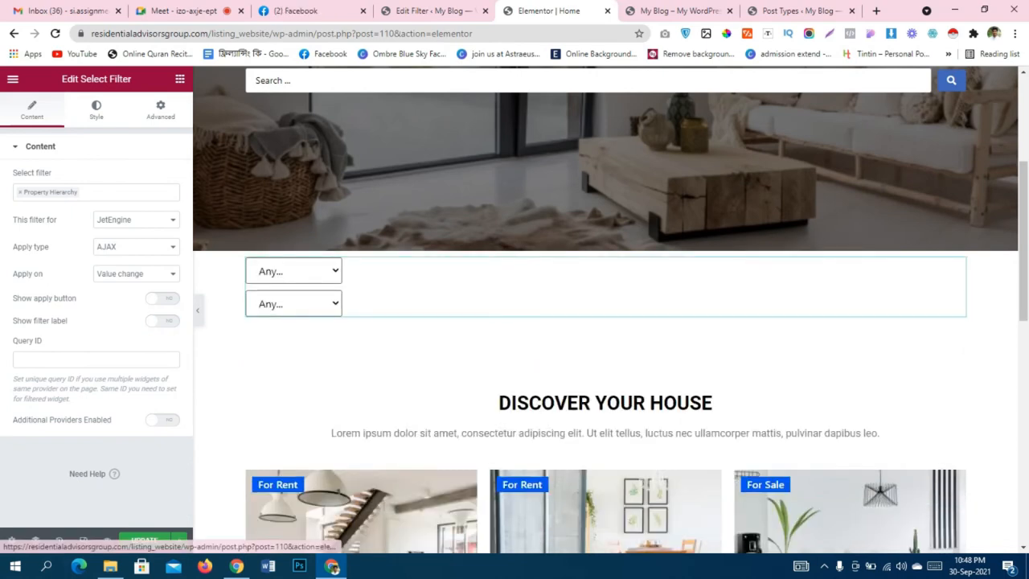
Set the position of the widget's grouped filters to Line in its style settings.
click(95, 111)
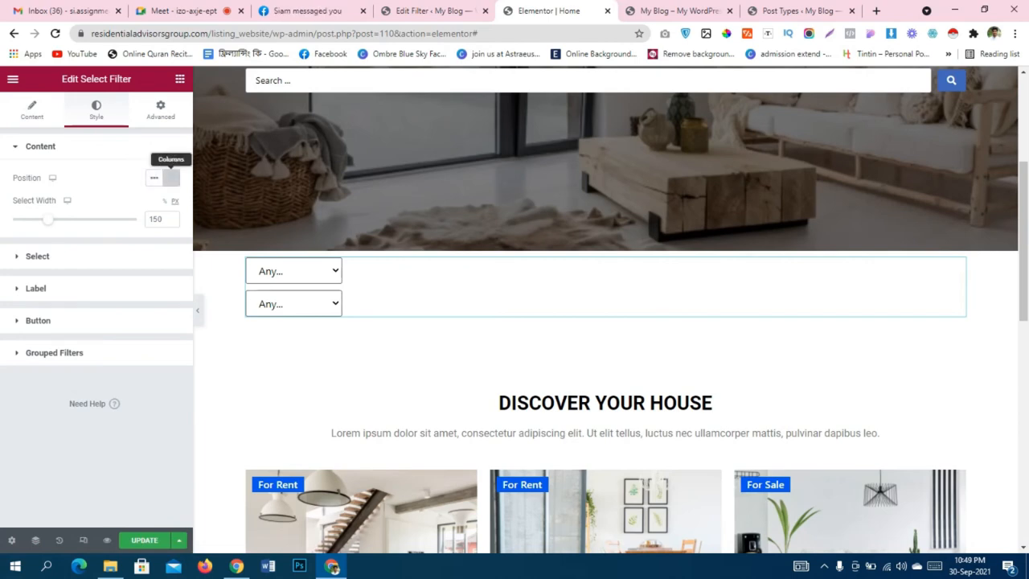
click(154, 178)
click(171, 178)
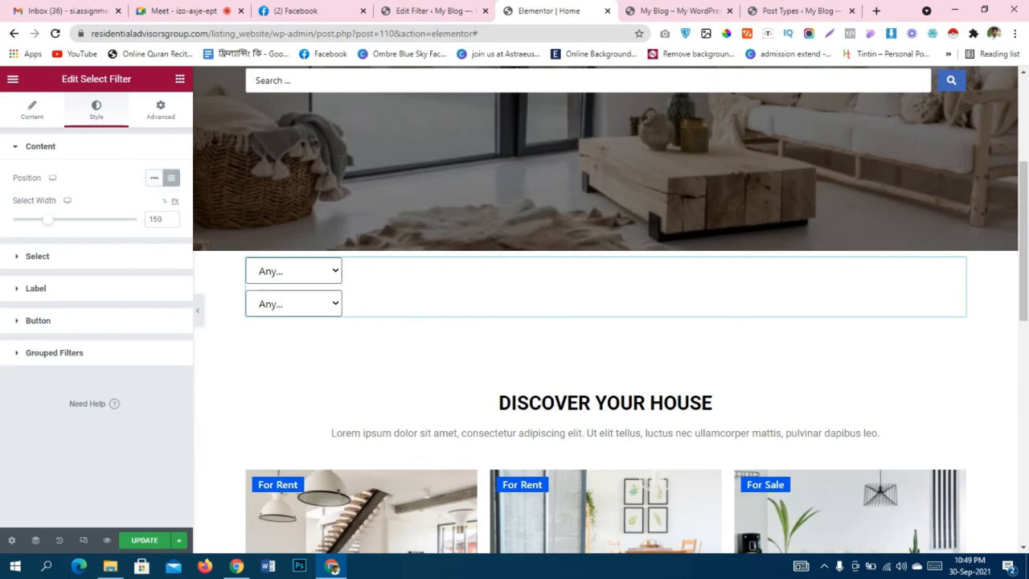
click(38, 257)
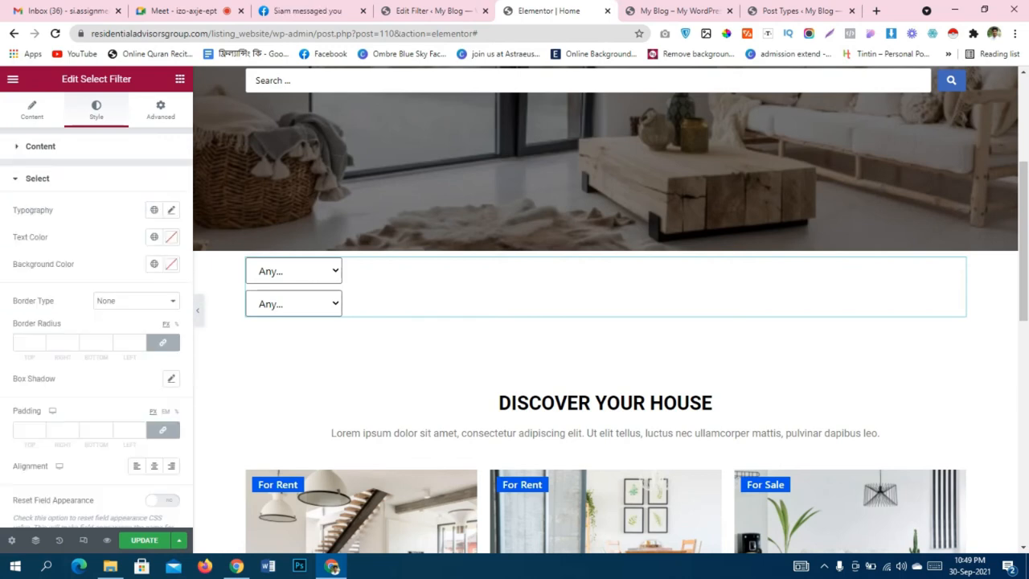
scroll(96, 322, down, 3)
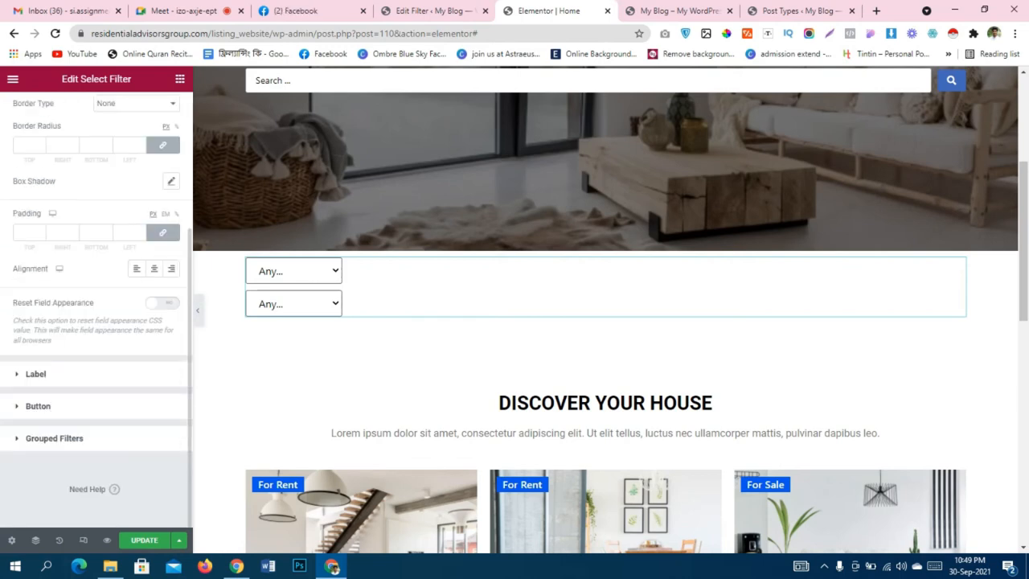
click(48, 374)
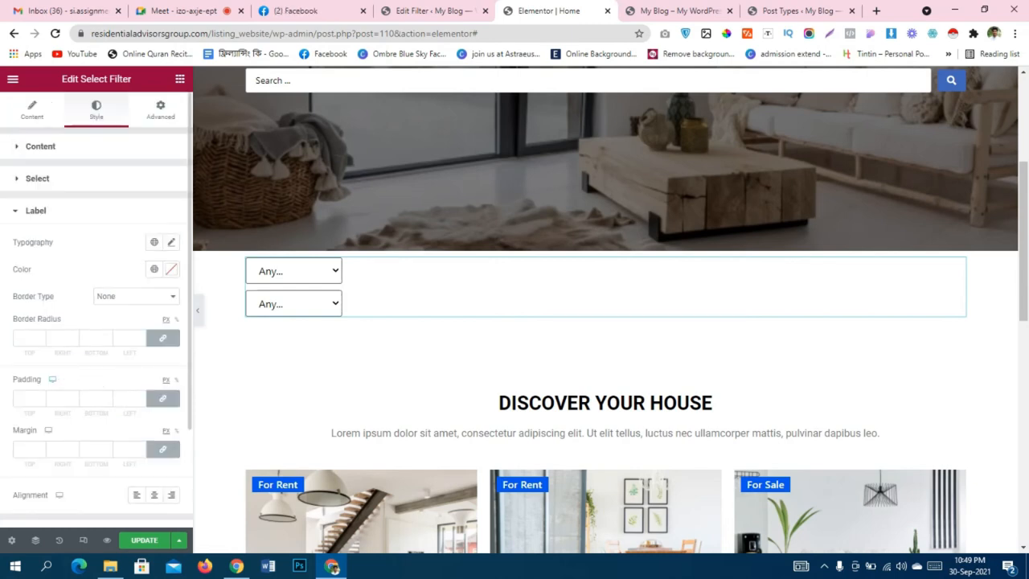
scroll(96, 322, down, 2)
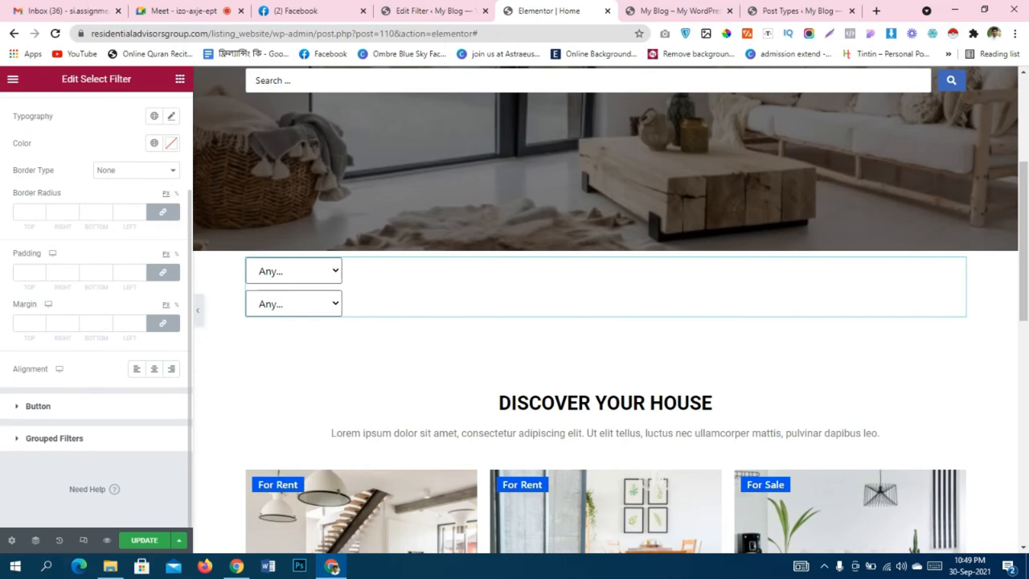
click(54, 438)
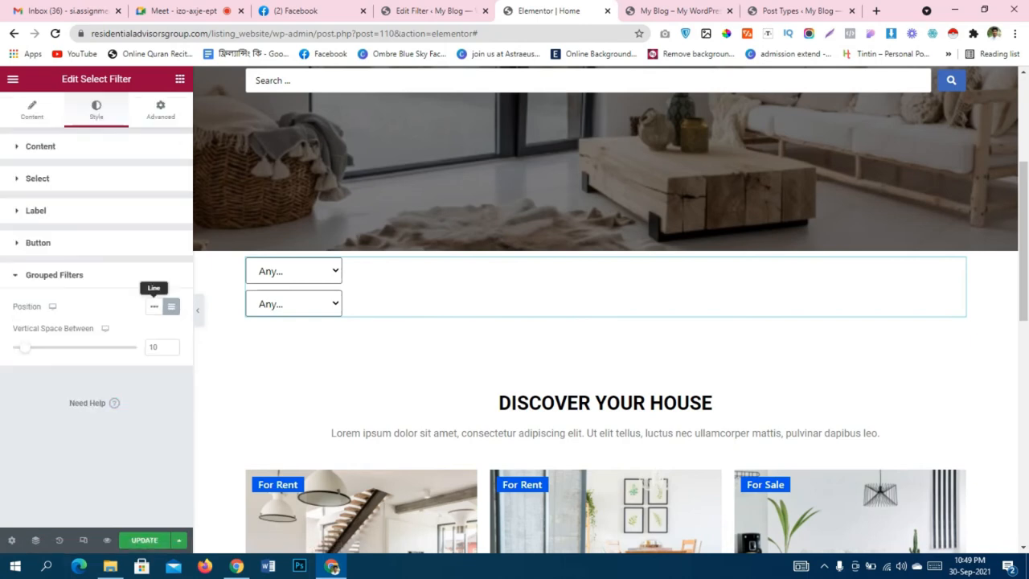
click(153, 306)
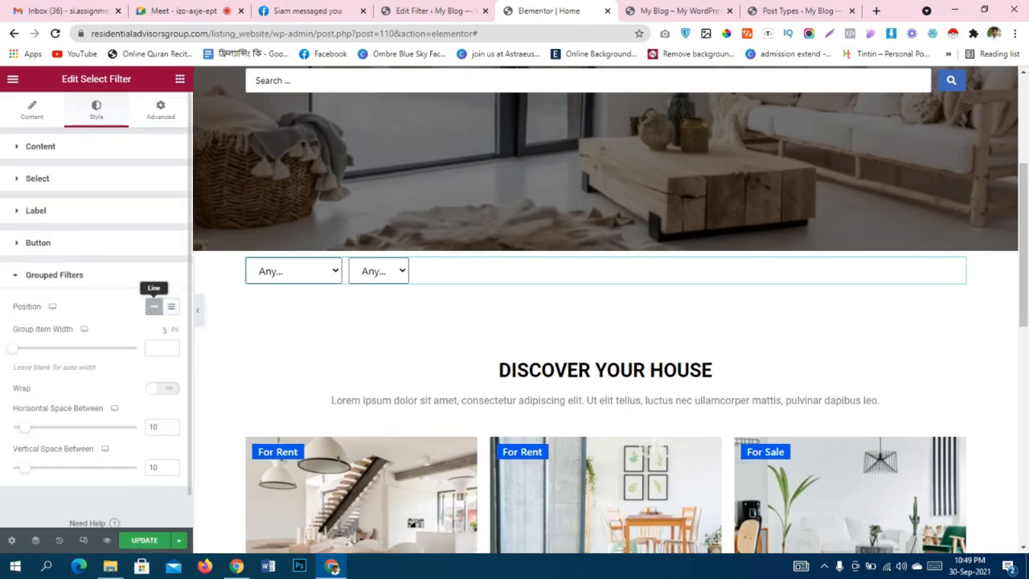
Set the Property Hierarchy widget's group item width to 41% and its select width to 350 px.
drag(12, 347, 54, 348)
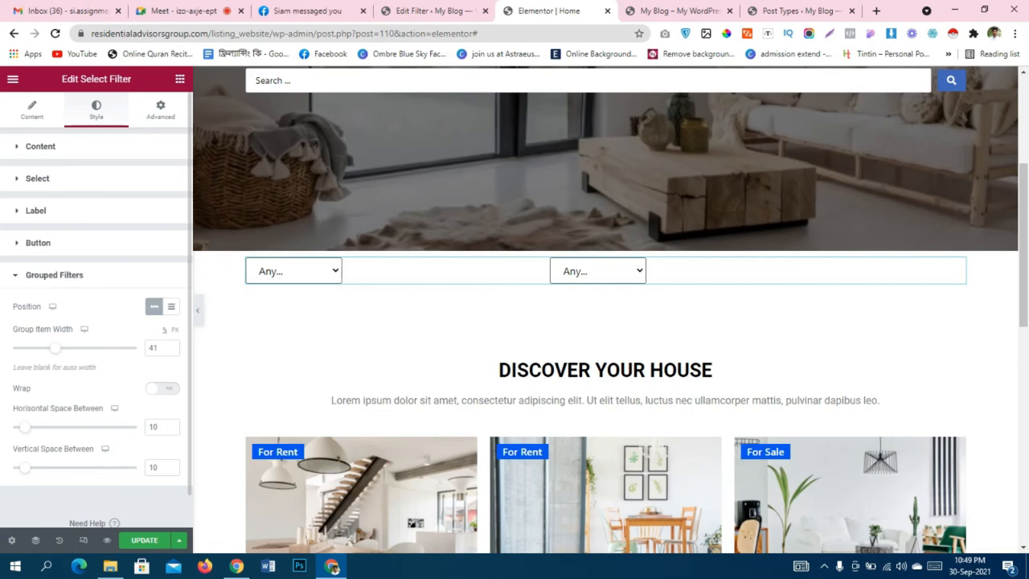
click(41, 147)
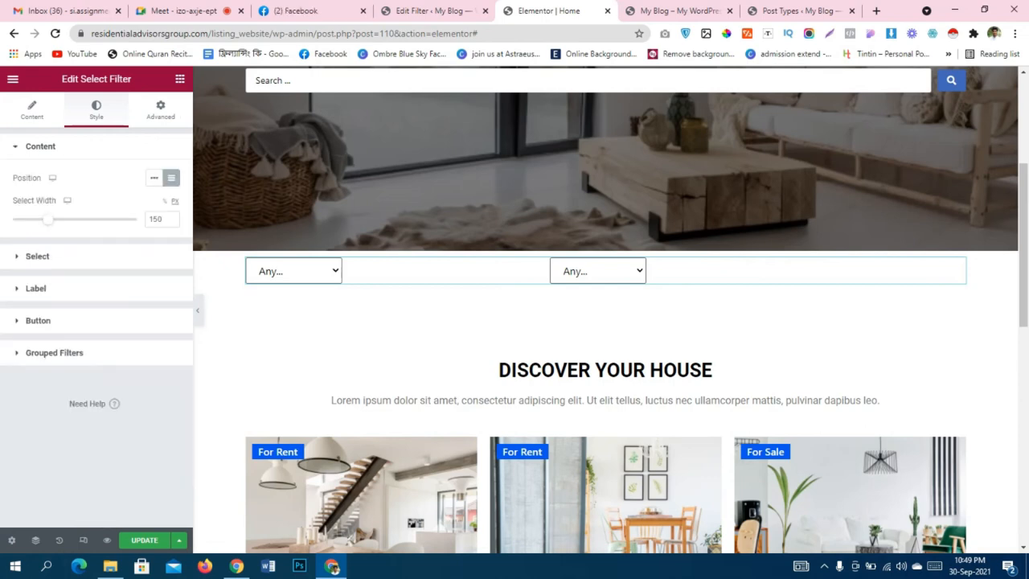
drag(49, 219, 124, 219)
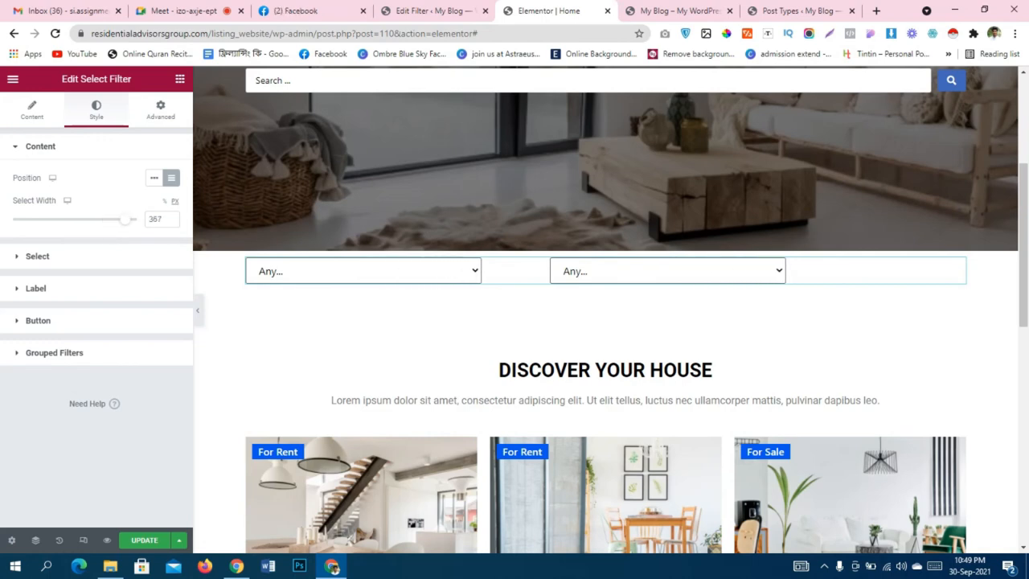
double_click(156, 219)
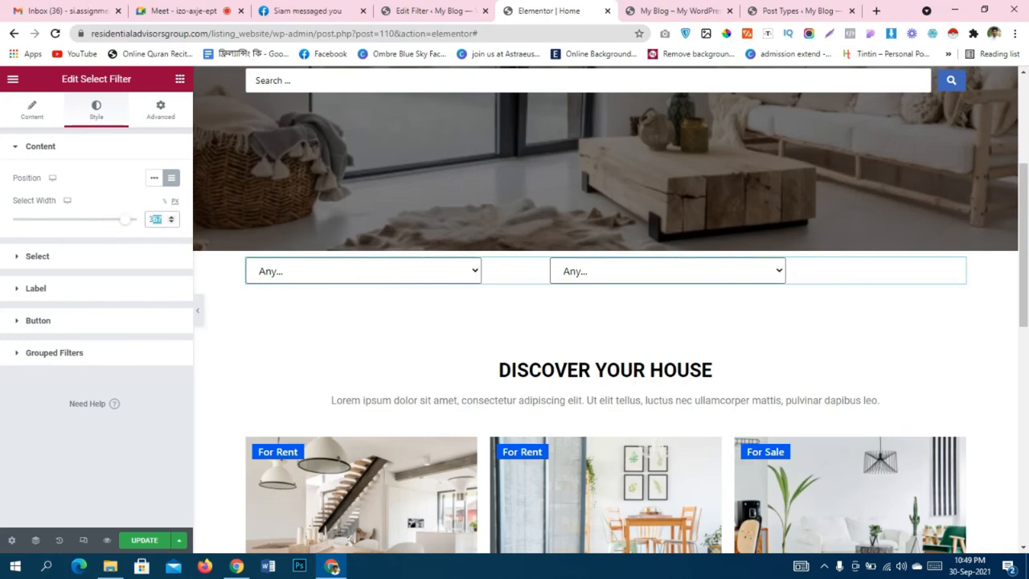
text(350)
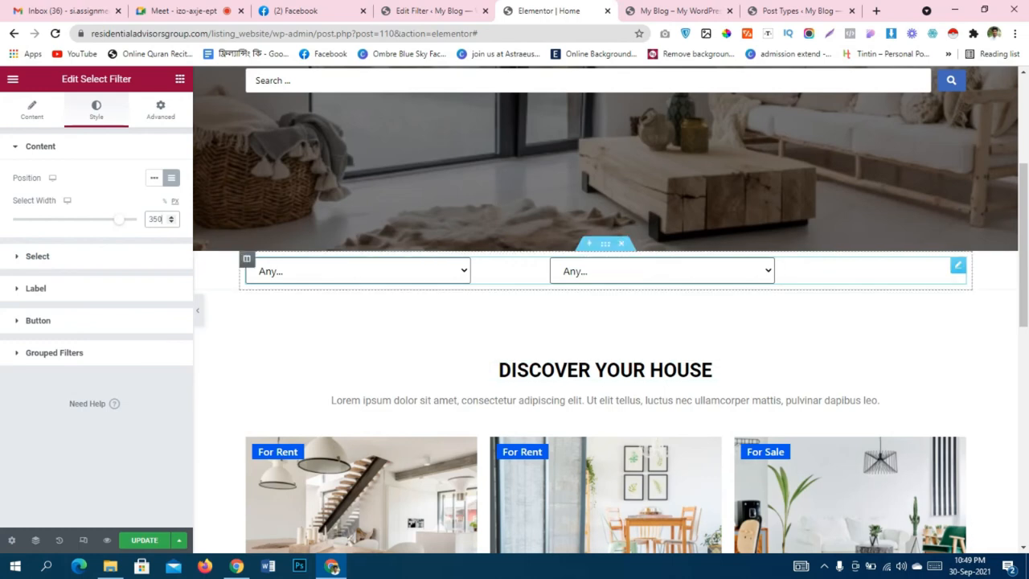
click(662, 271)
click(663, 271)
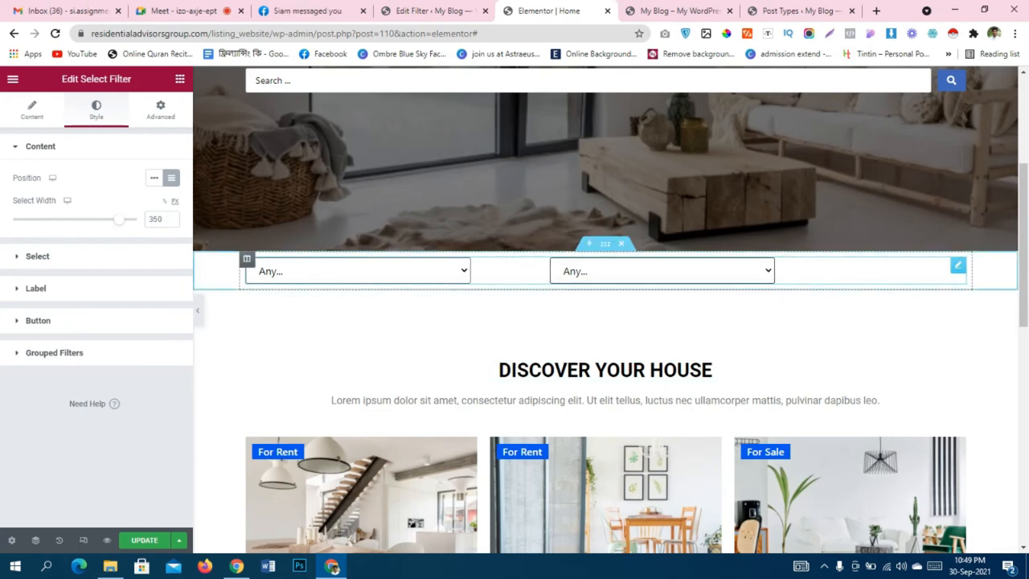
click(358, 271)
click(358, 271)
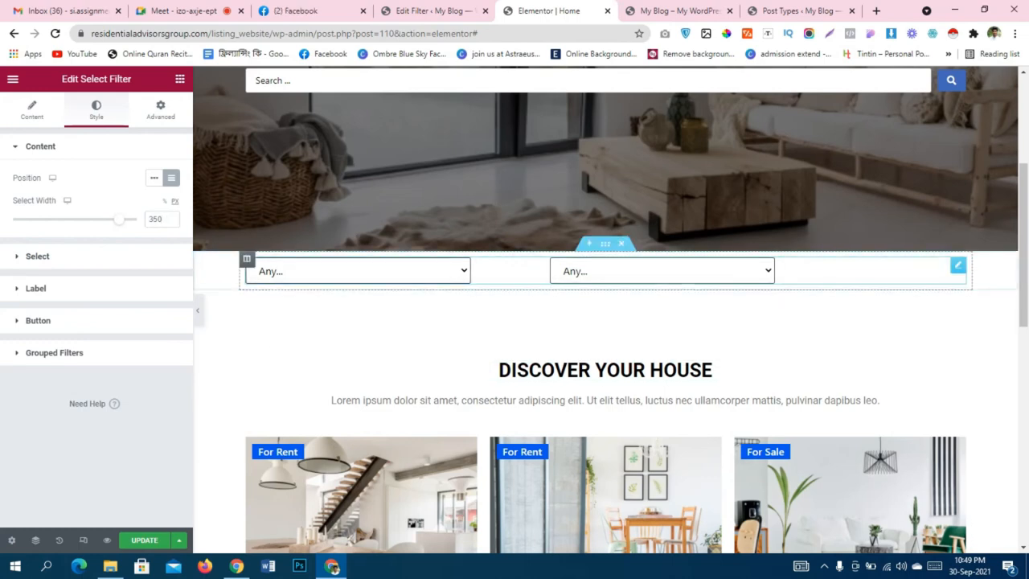
click(32, 110)
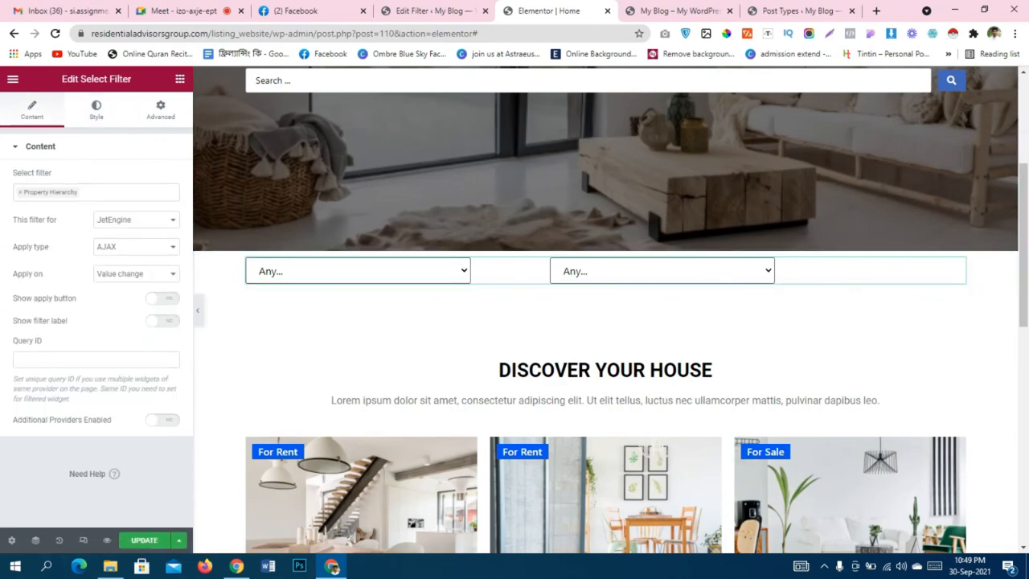
click(163, 420)
scroll(163, 420, down, 1)
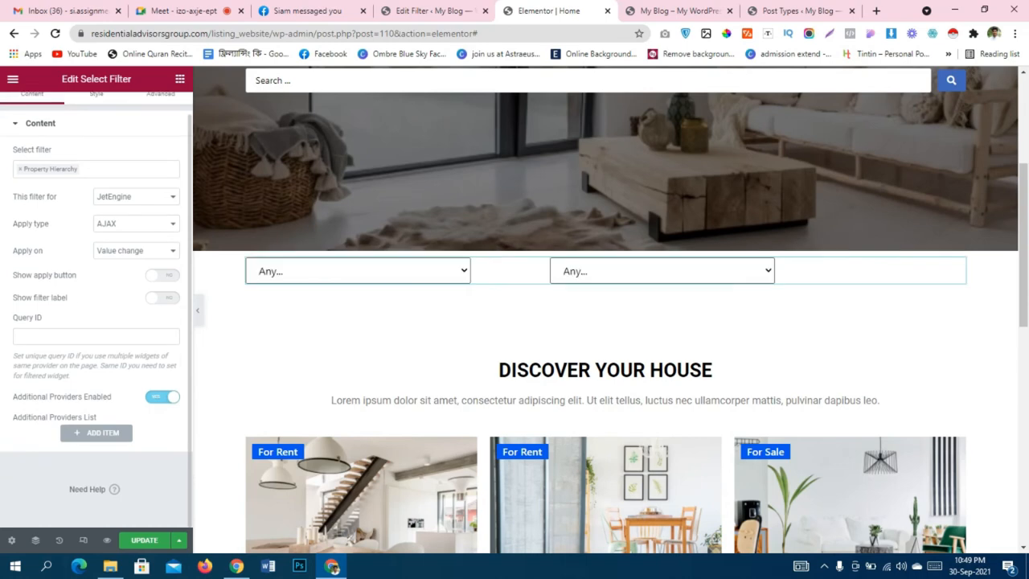
click(162, 397)
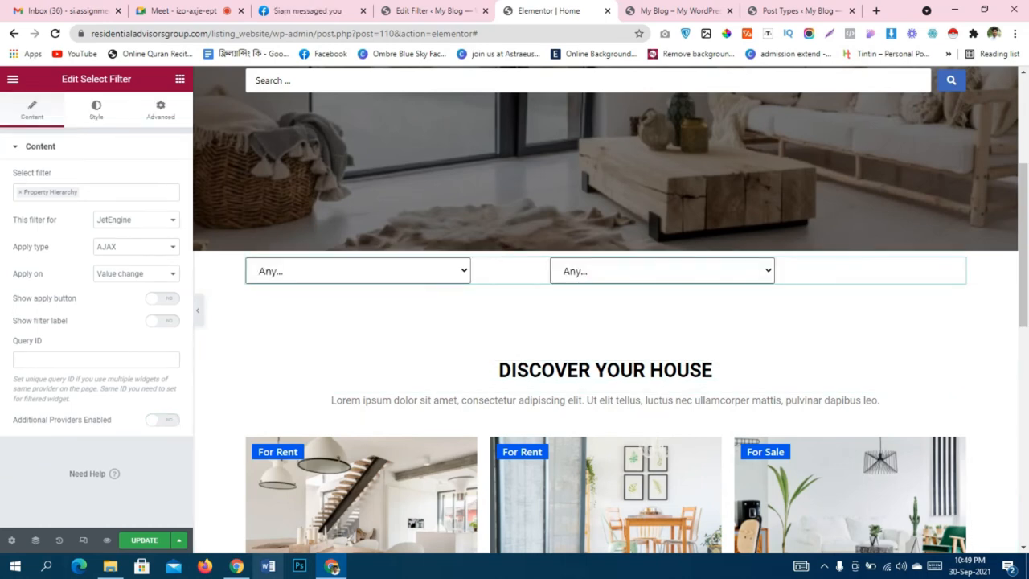
Update the home page and open the list of Smart Filters in the WordPress dashboard.
click(145, 541)
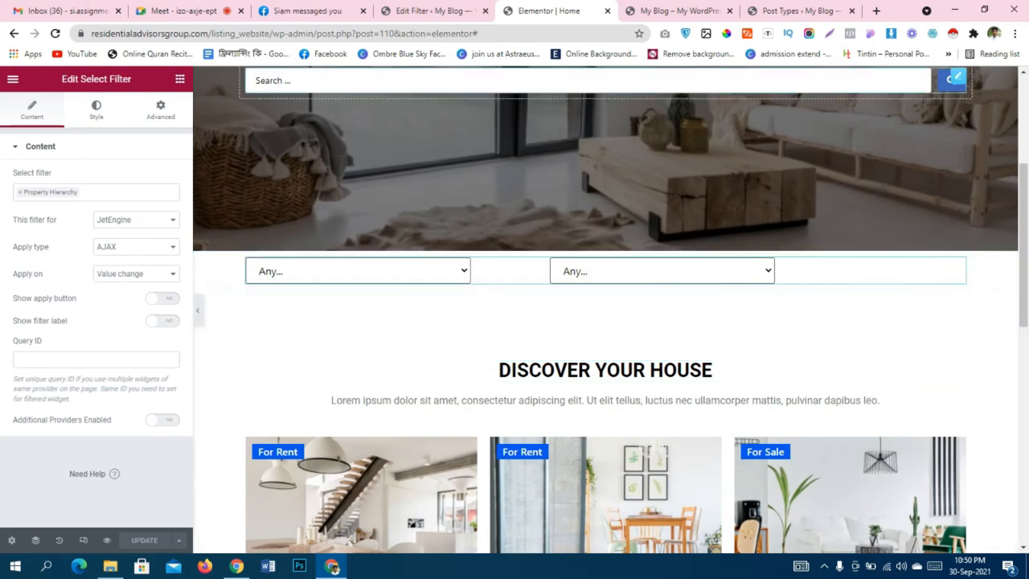
click(438, 11)
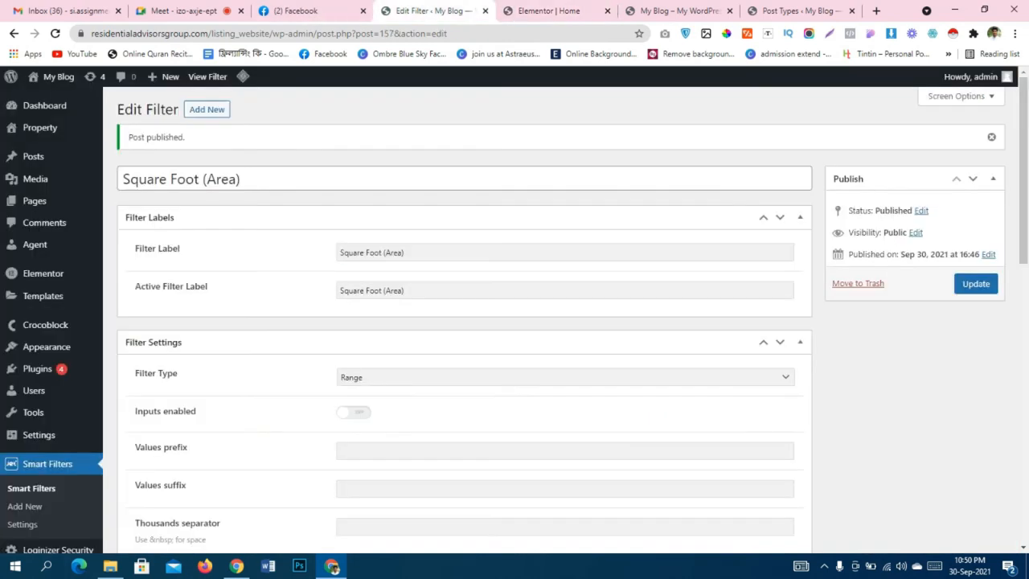
scroll(47, 354, down, 2)
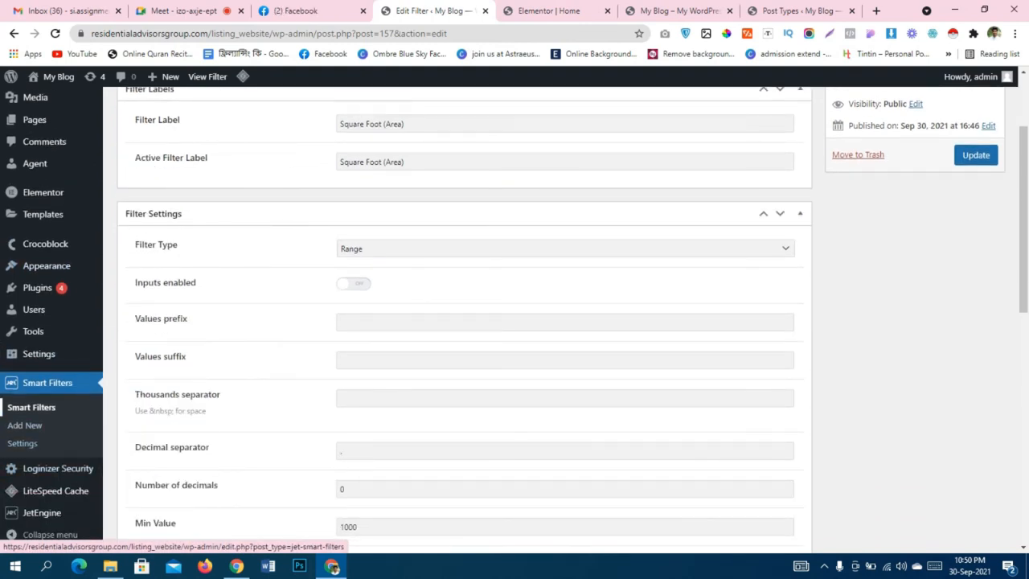
click(25, 425)
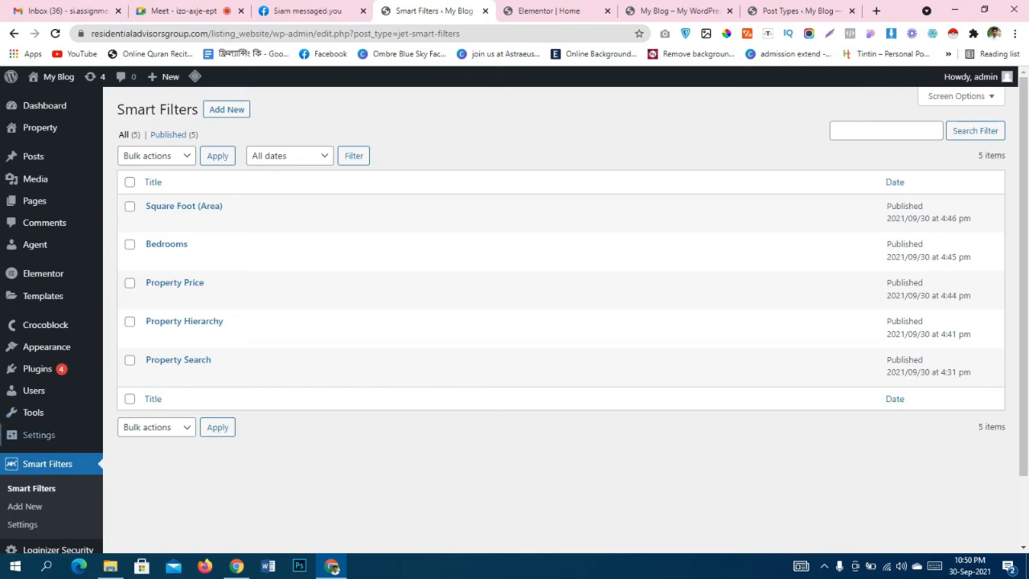
key(ctrl+Tab)
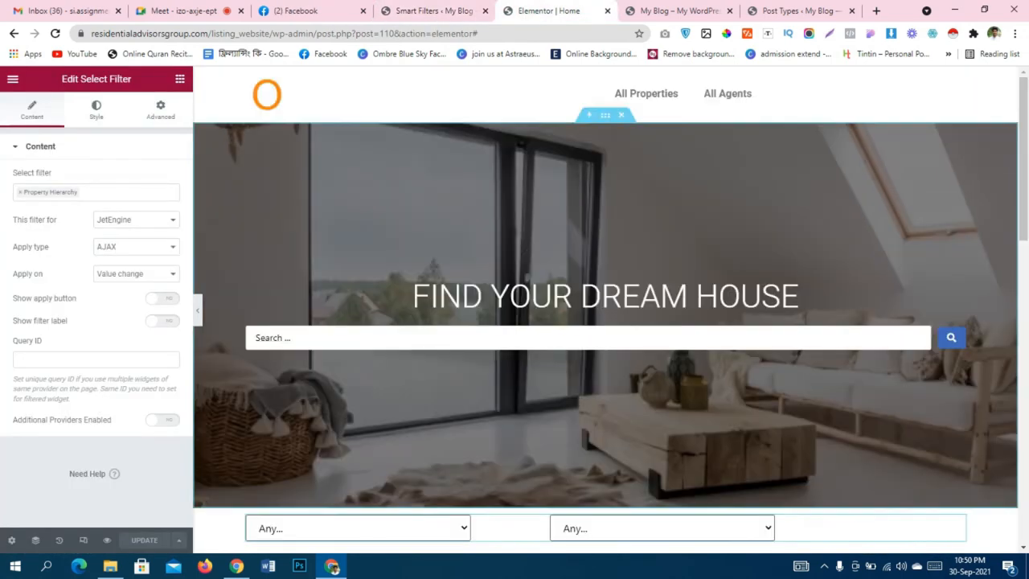
key(ctrl+shift+Tab)
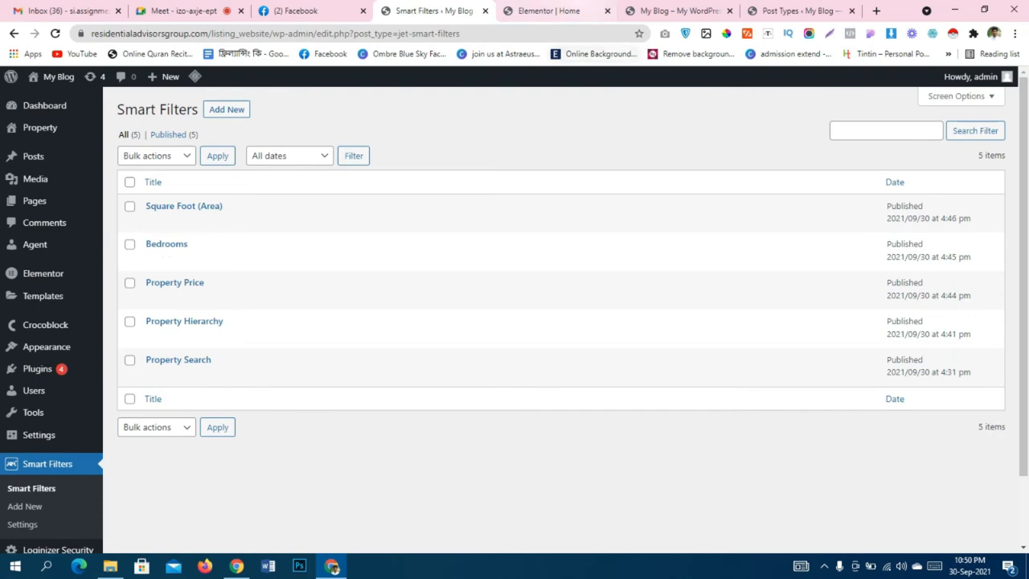
click(550, 11)
scroll(605, 338, down, 6)
scroll(605, 338, up, 5)
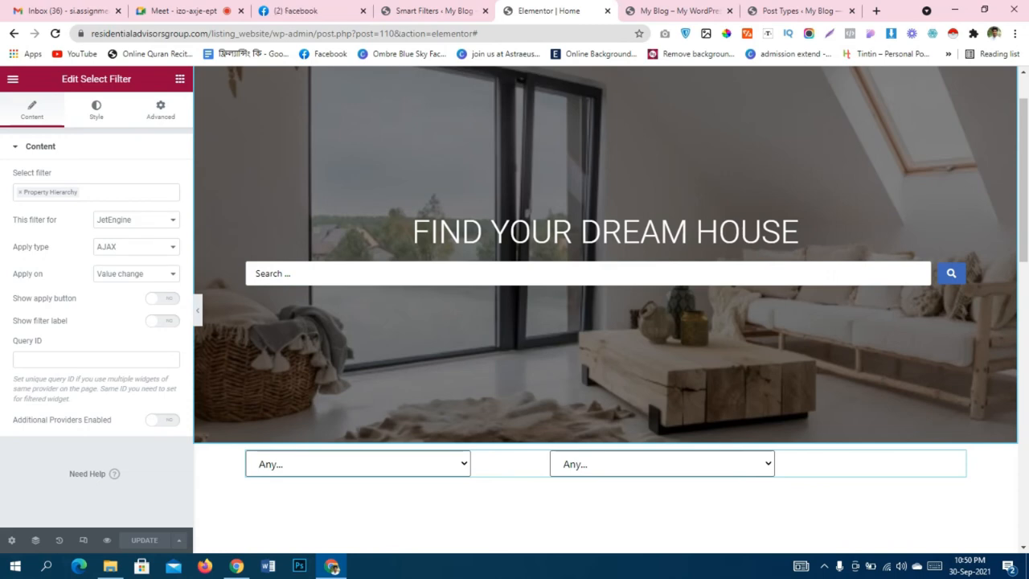
scroll(604, 310, down, 3)
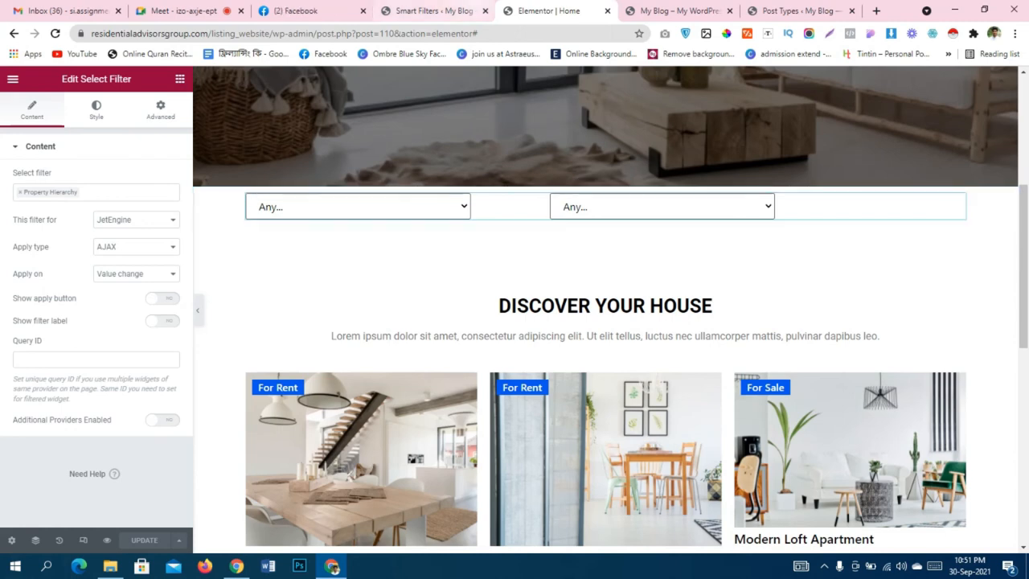
Open the Property Hierarchy filter for editing and review its labels and filter hierarchy settings.
click(434, 11)
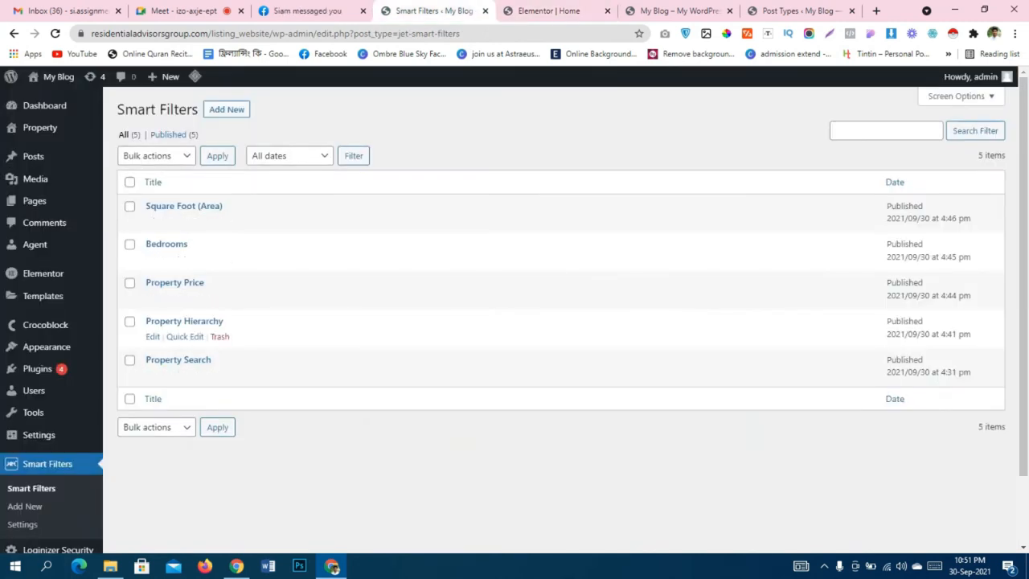
click(153, 336)
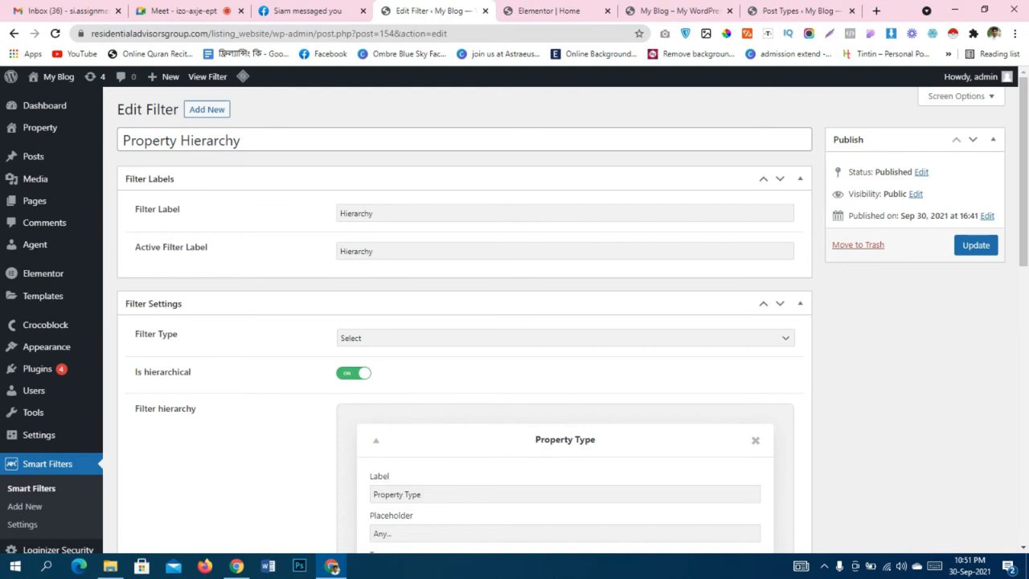
scroll(514, 322, down, 2)
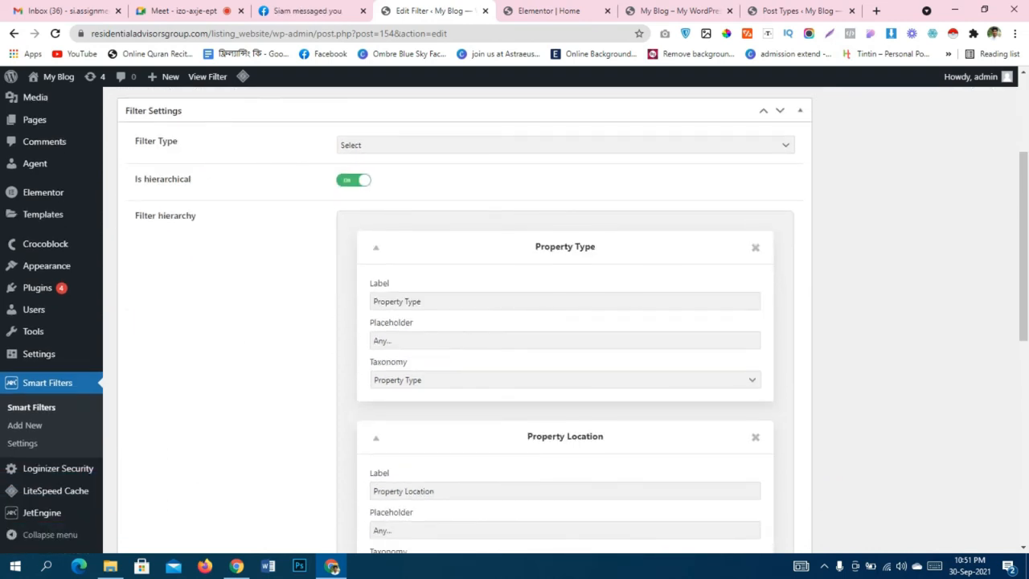
scroll(515, 322, up, 2)
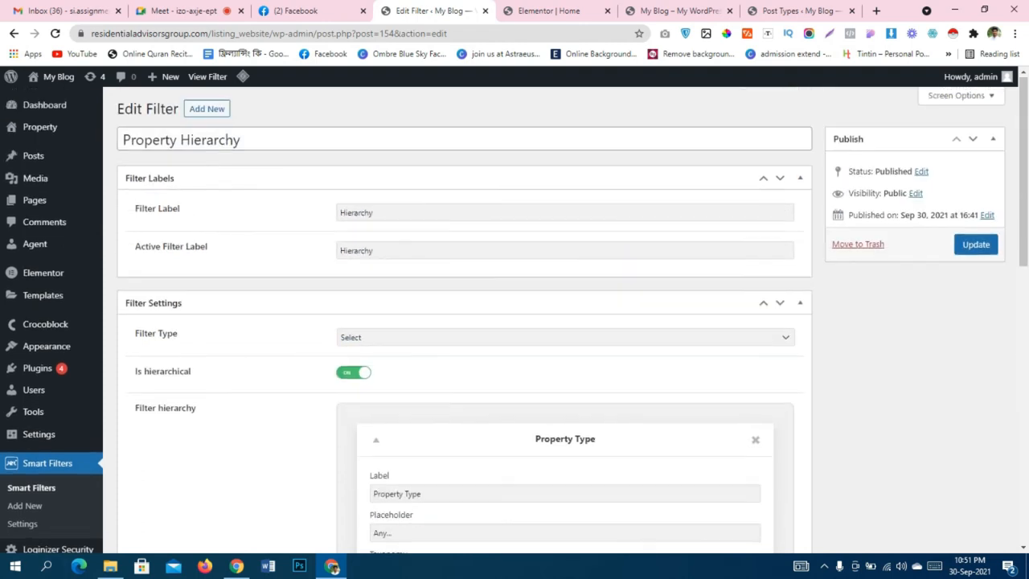
scroll(515, 322, down, 2)
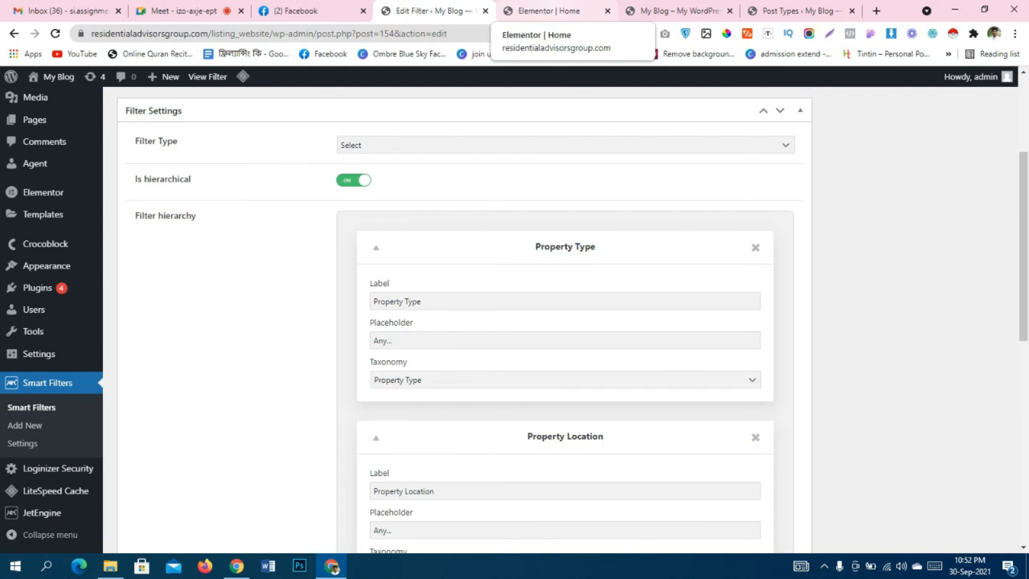
Turn on the filter label of the Property Hierarchy widget on the home page, and return to the filter's edit page.
click(543, 11)
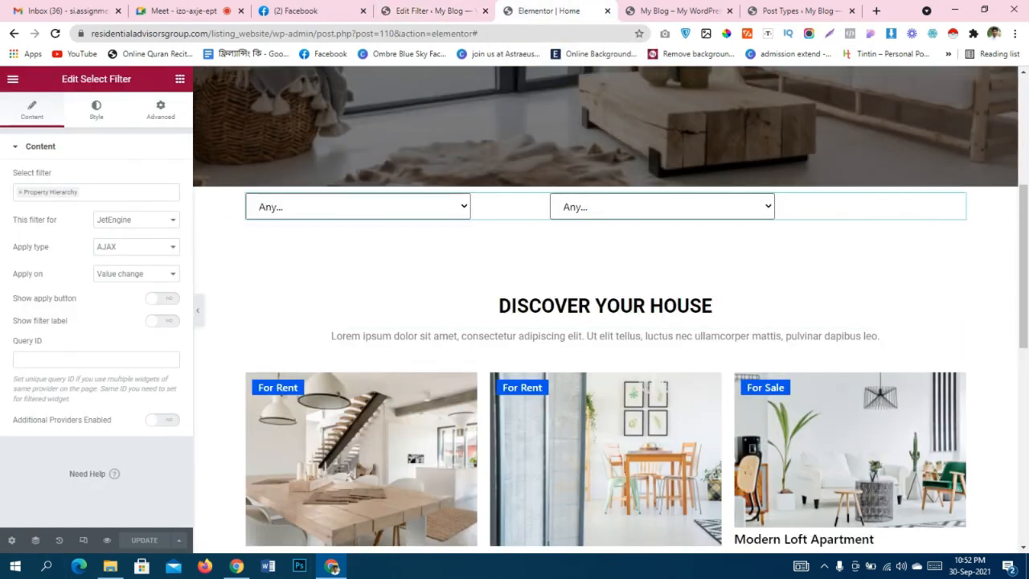
click(162, 321)
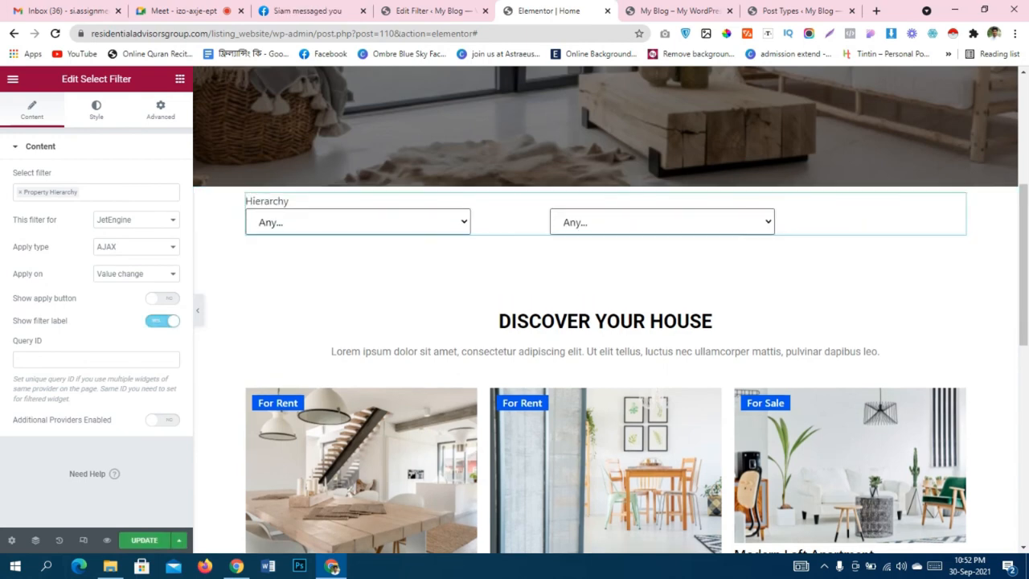
click(428, 11)
scroll(464, 313, up, 3)
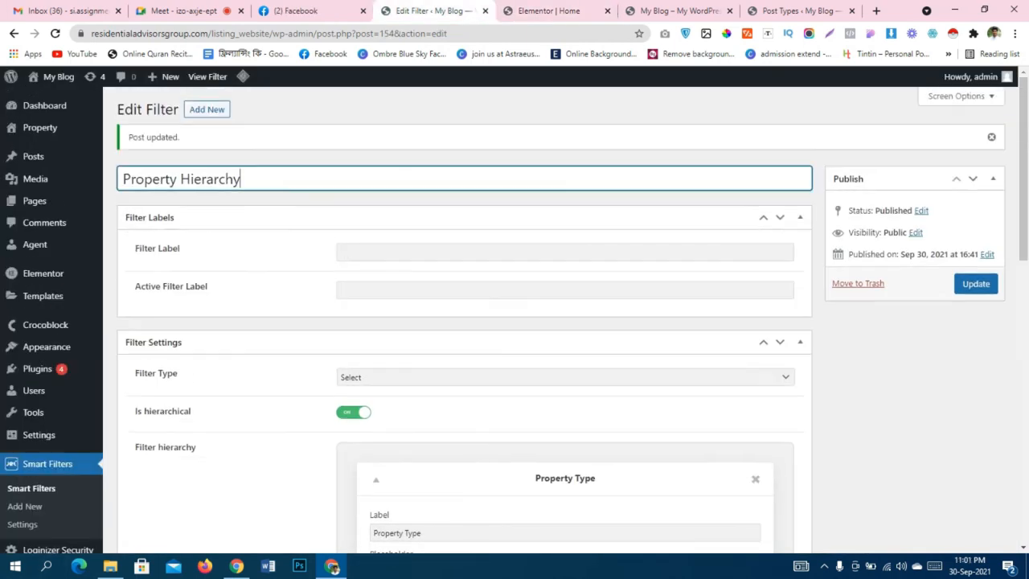
Set the top margin of the home page section holding the Property Hierarchy widget to -13 px.
key(ctrl+Tab)
scroll(606, 394, up, 3)
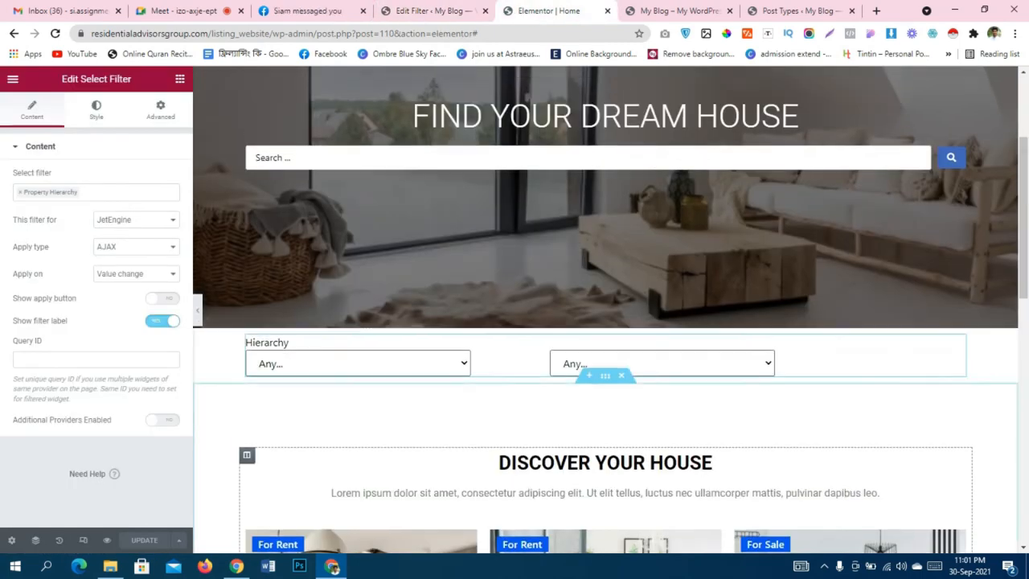
scroll(606, 333, down, 4)
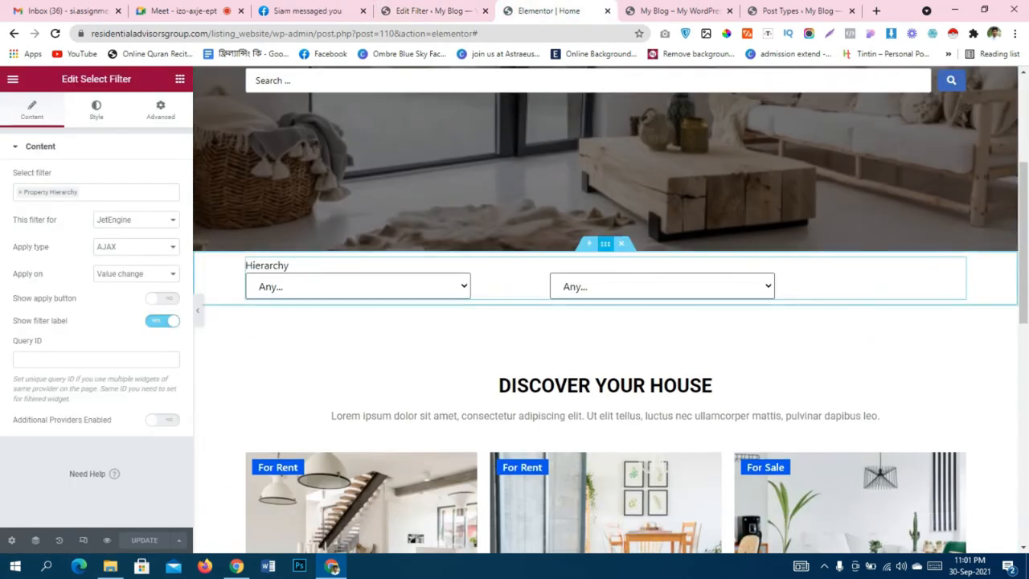
click(605, 244)
click(161, 111)
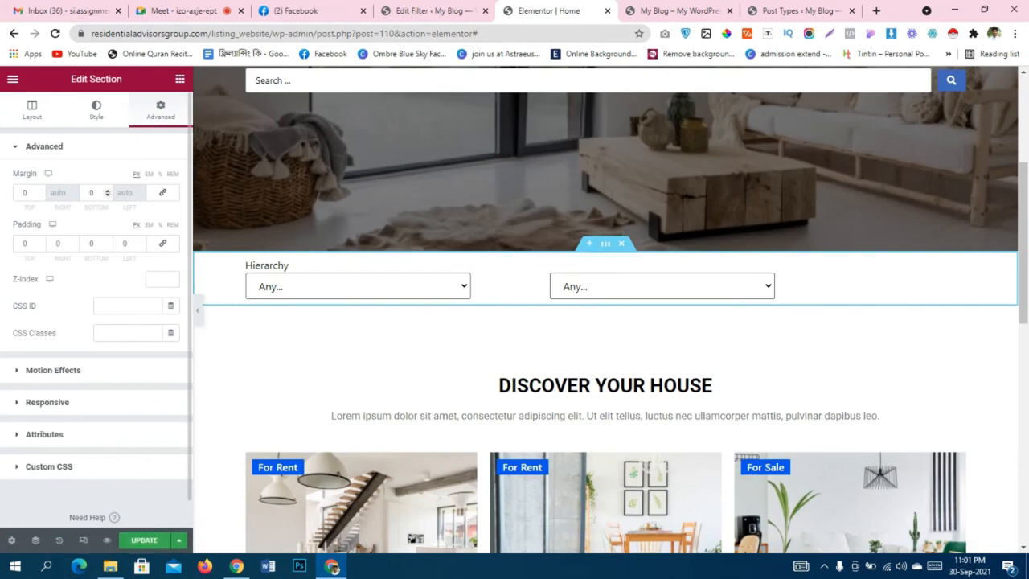
scroll(603, 297, up, 3)
scroll(606, 309, down, 3)
click(40, 195)
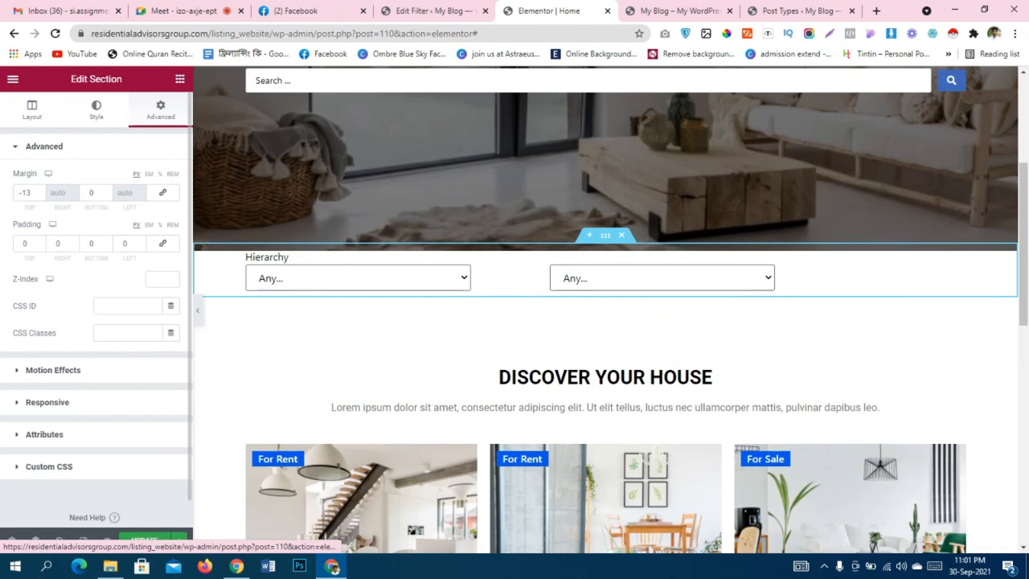
Give the filter section a classic background with the color #000000.
click(96, 110)
click(119, 205)
click(170, 232)
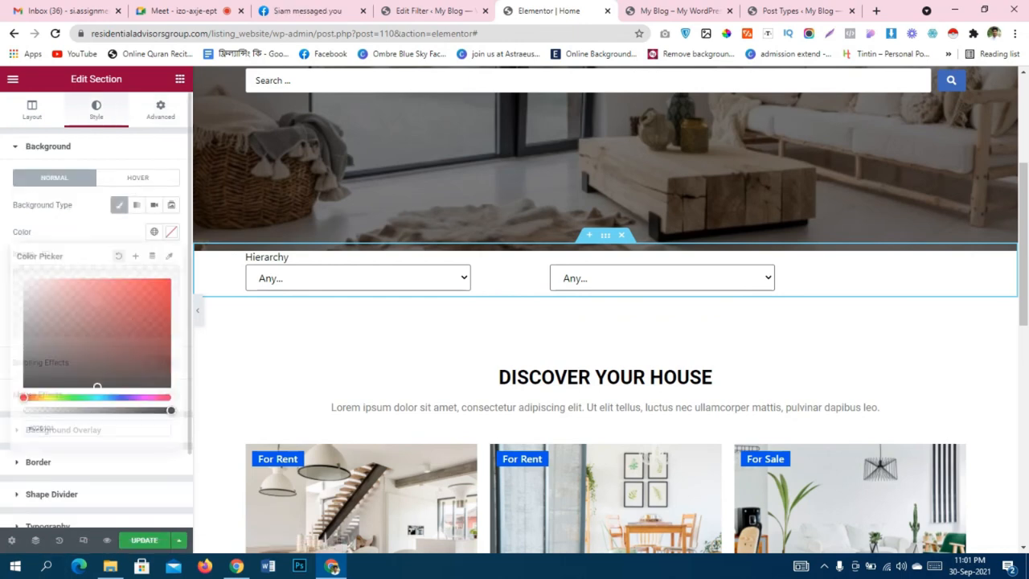
drag(58, 302, 23, 388)
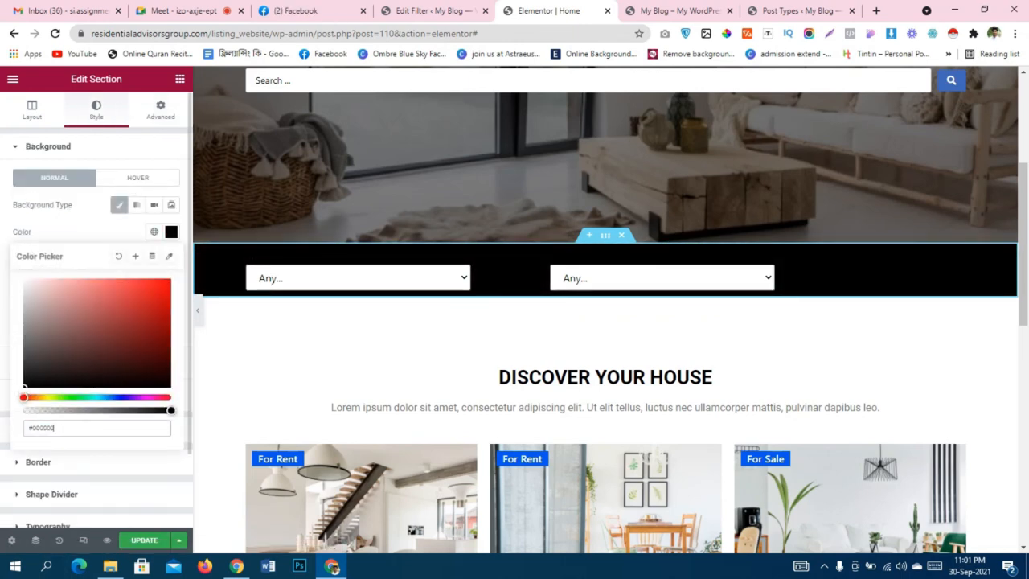
click(957, 258)
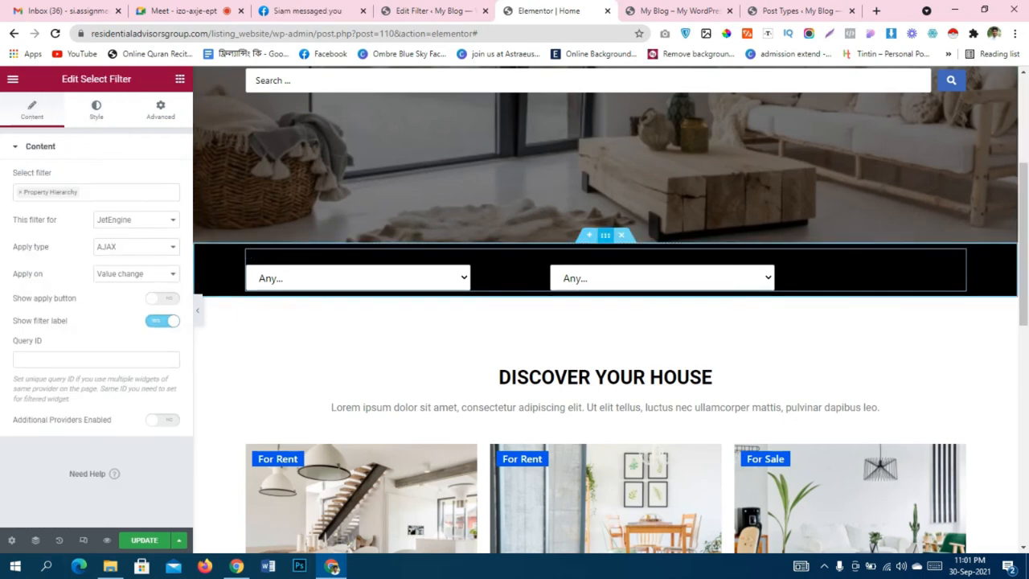
Set the top margin of the black filter section to -120 px so it overlaps the hero image.
click(606, 236)
click(161, 111)
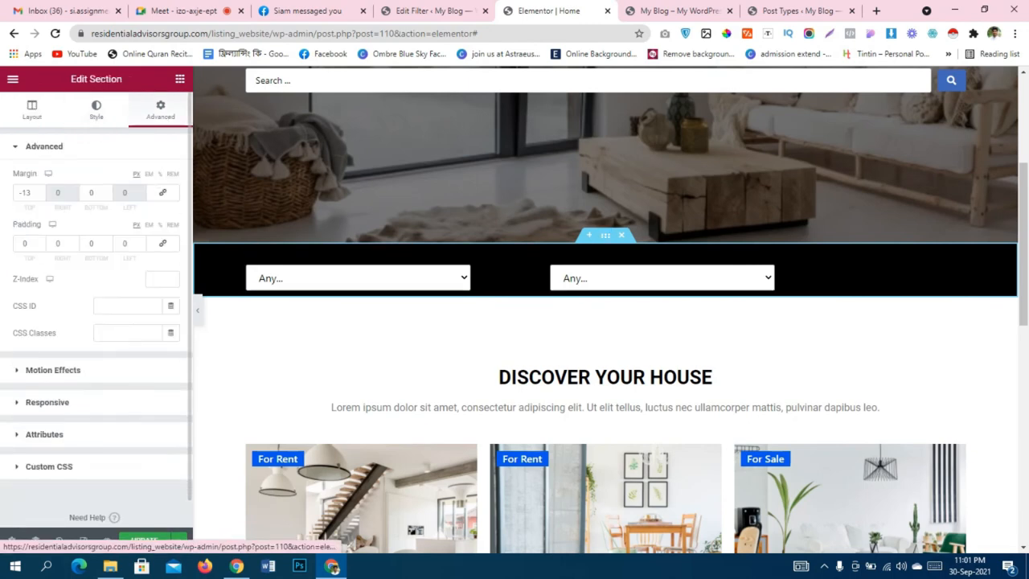
click(30, 193)
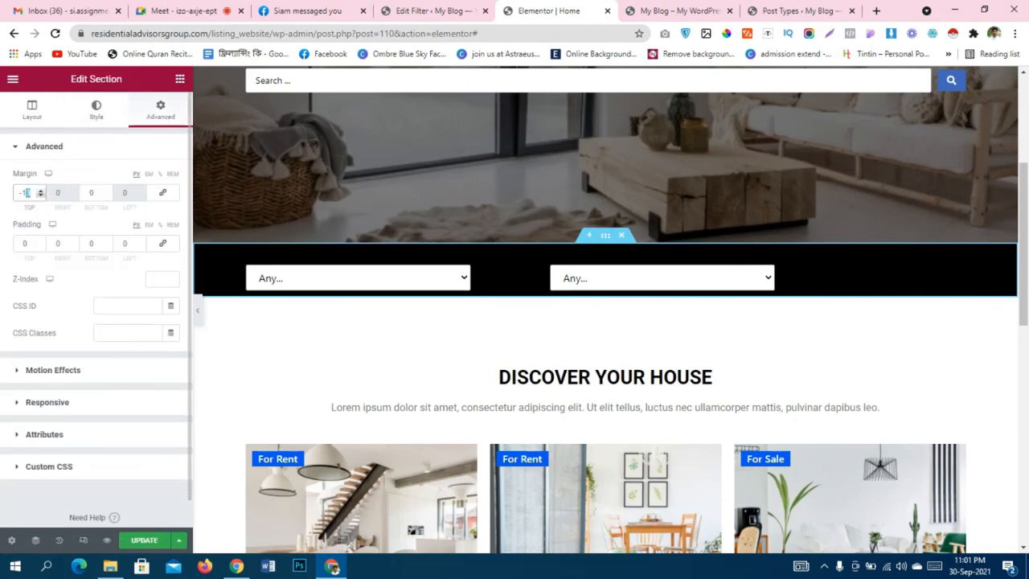
key(BackSpace)
text(20)
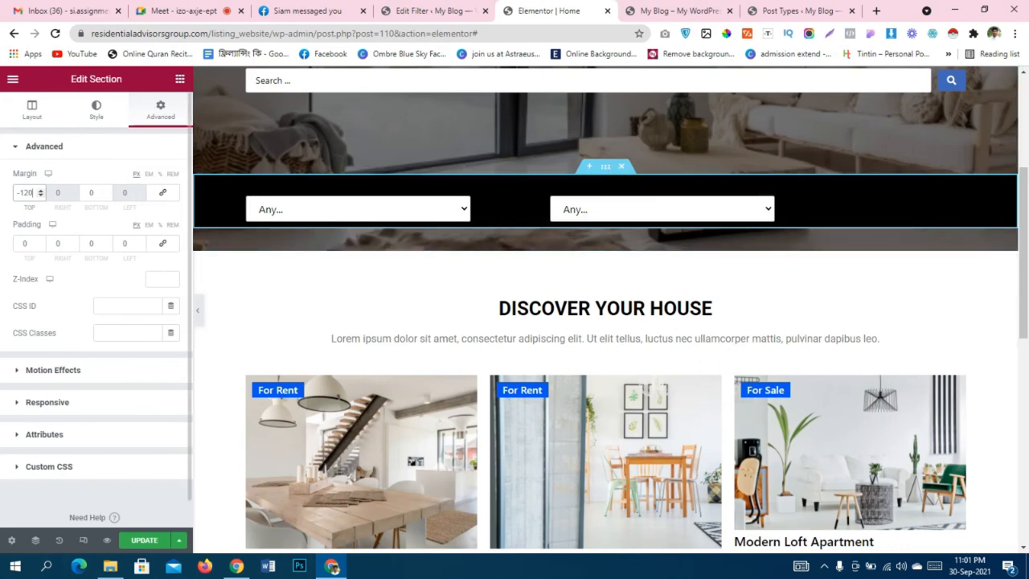
Add a Heading widget above the select filters and set its title to "Property Location".
click(180, 79)
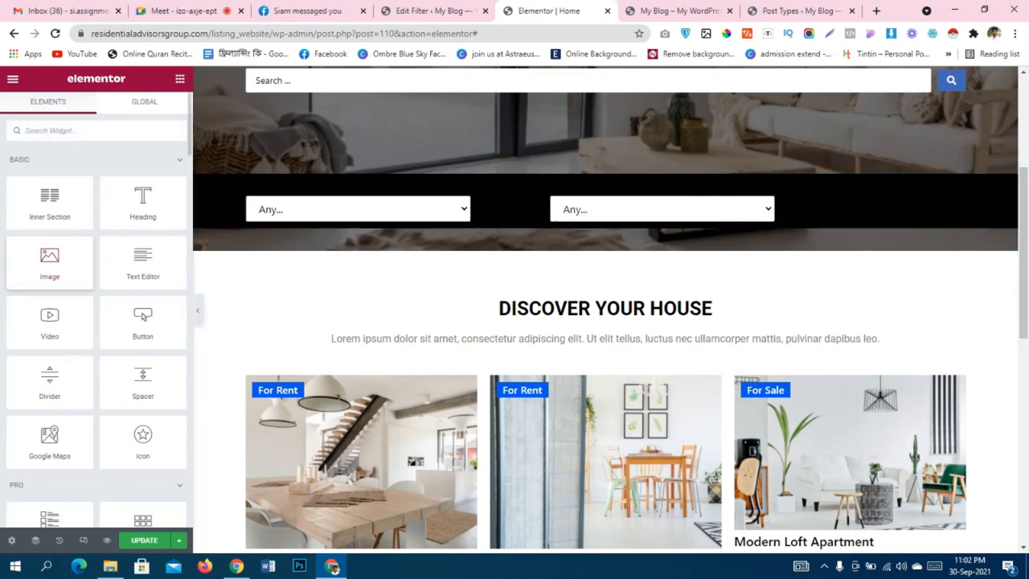
drag(143, 201, 346, 186)
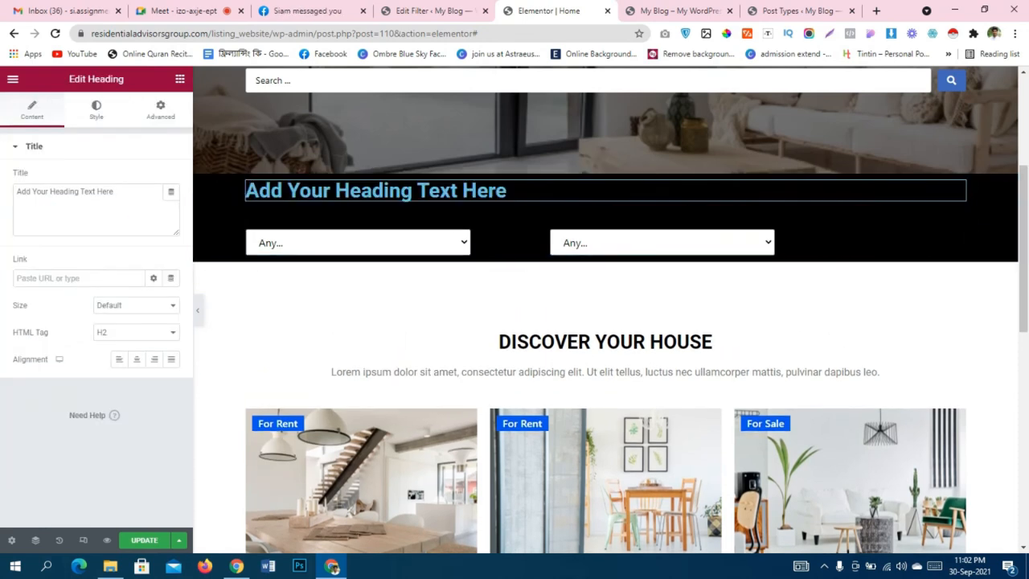
triple_click(81, 192)
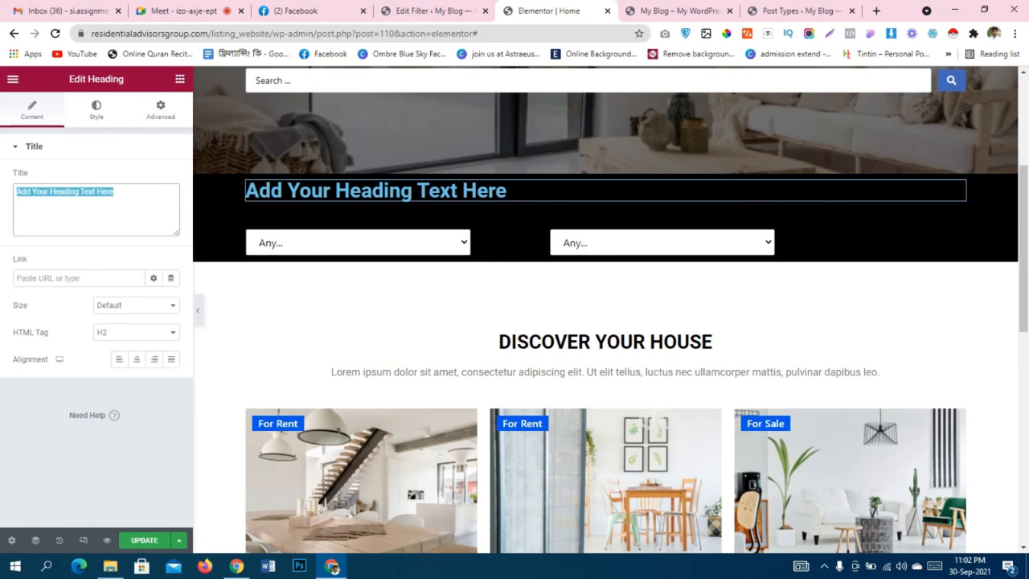
text(Pro)
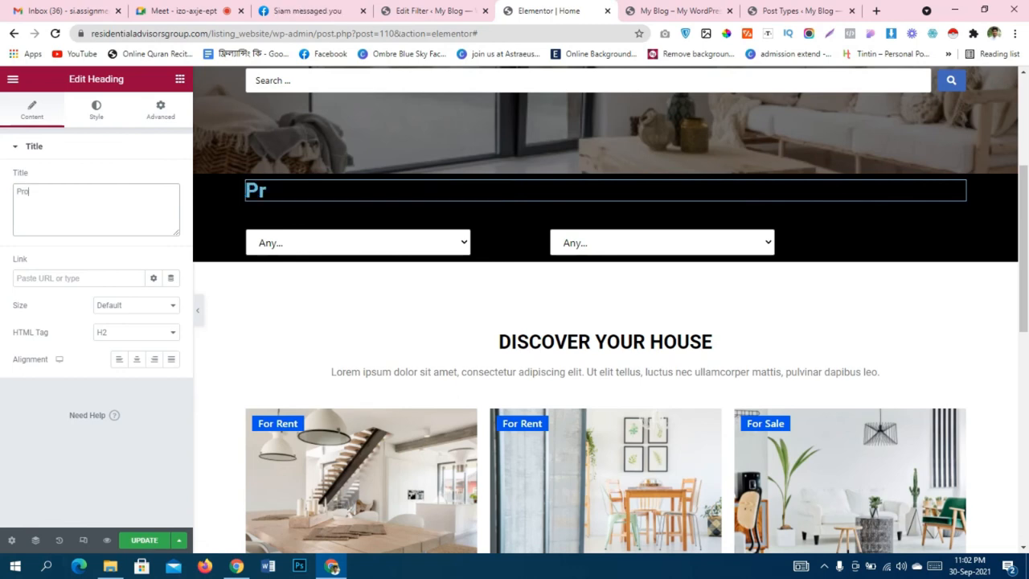
text(perty)
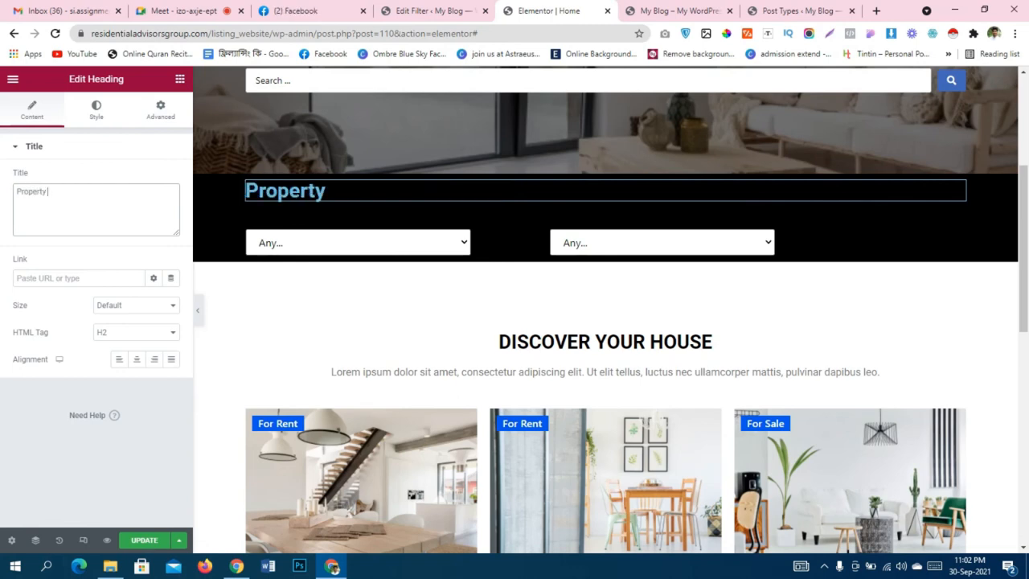
text( Location)
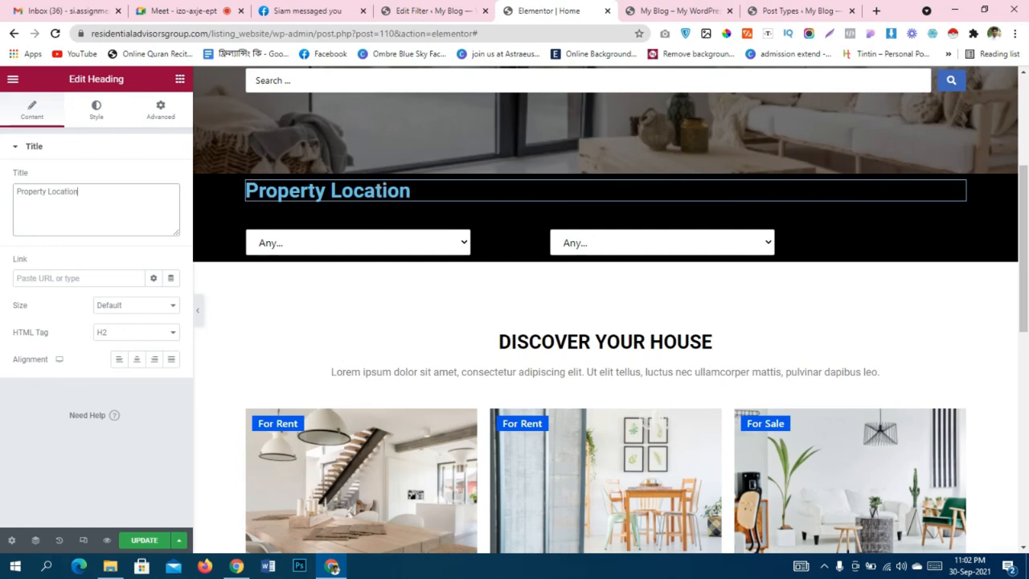
Set the text color of the Property Location heading to #FFFFFF.
click(96, 110)
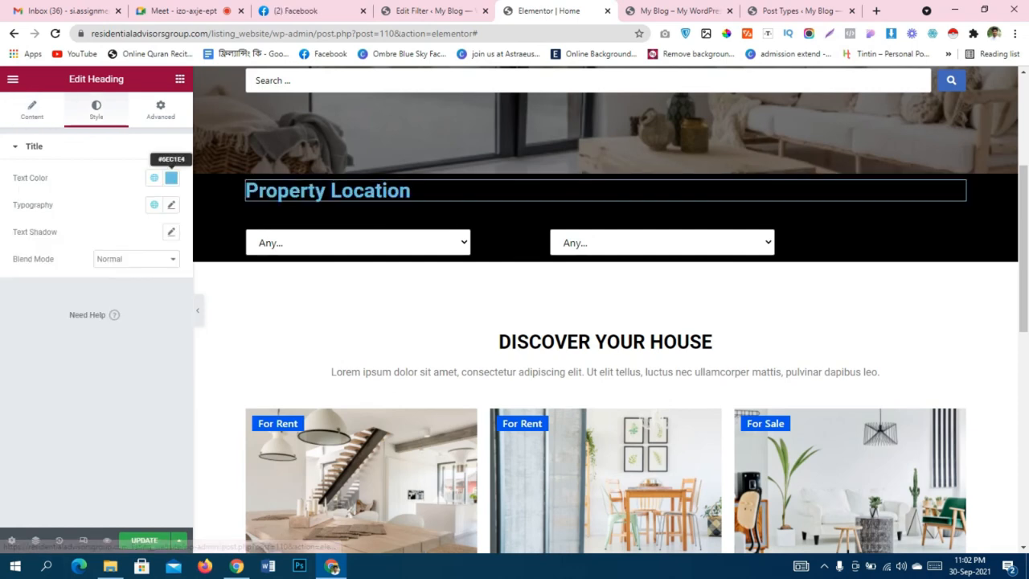
click(171, 178)
text(#FFFFFF)
click(172, 177)
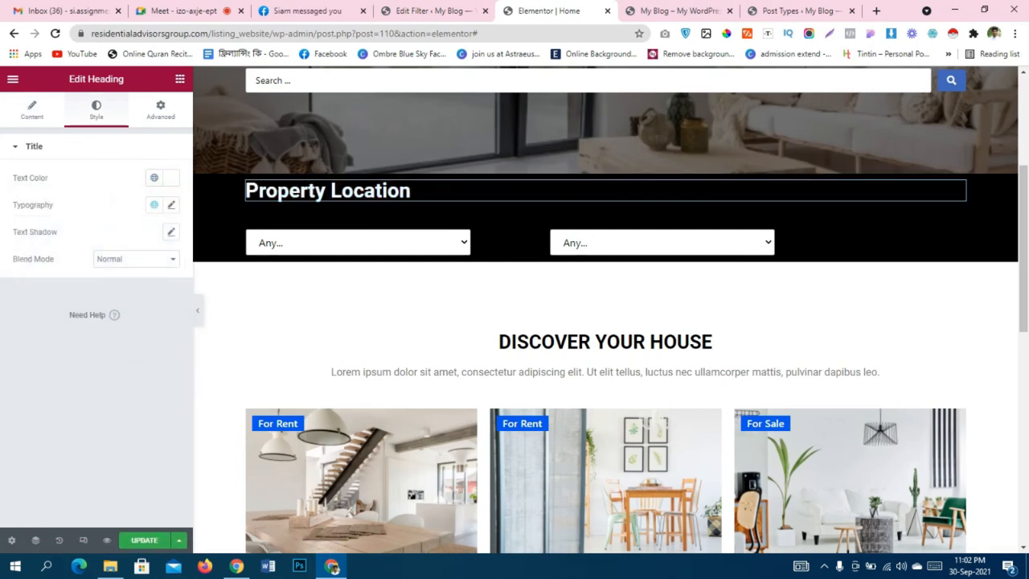
Set the Property Location heading's typography to weight 400 and size 18 px.
click(172, 205)
click(132, 264)
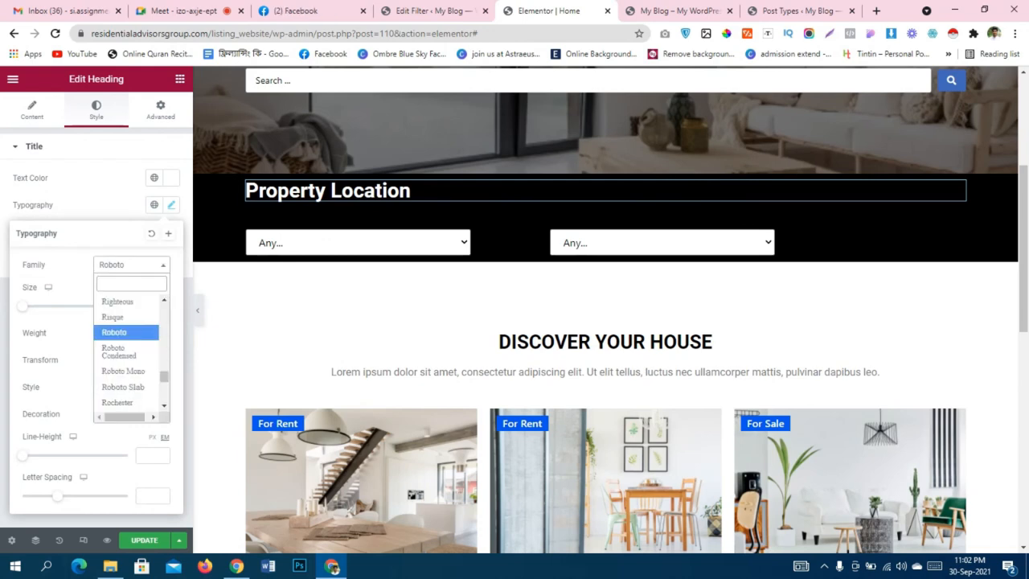
click(171, 205)
click(171, 205)
click(131, 333)
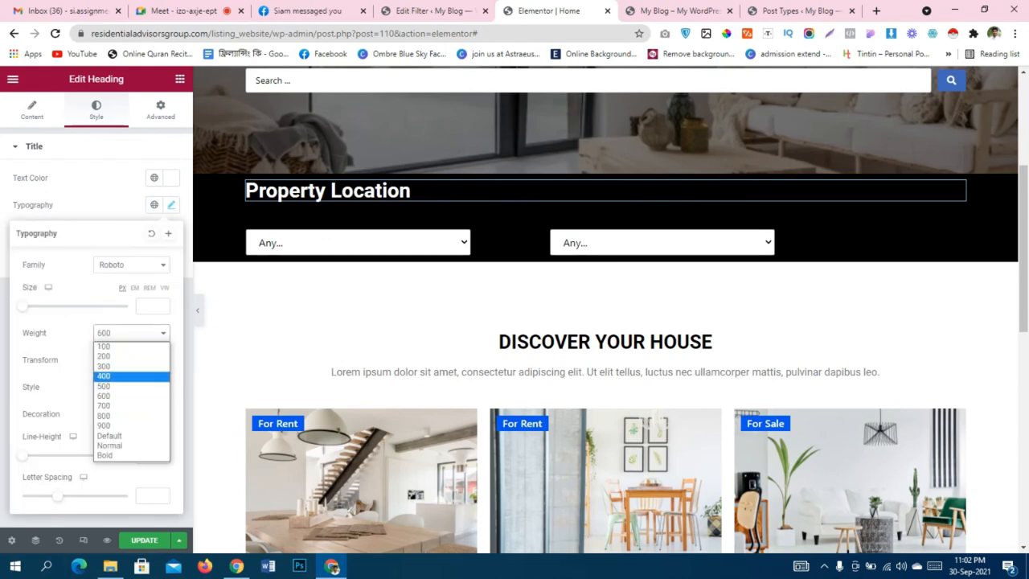
click(131, 377)
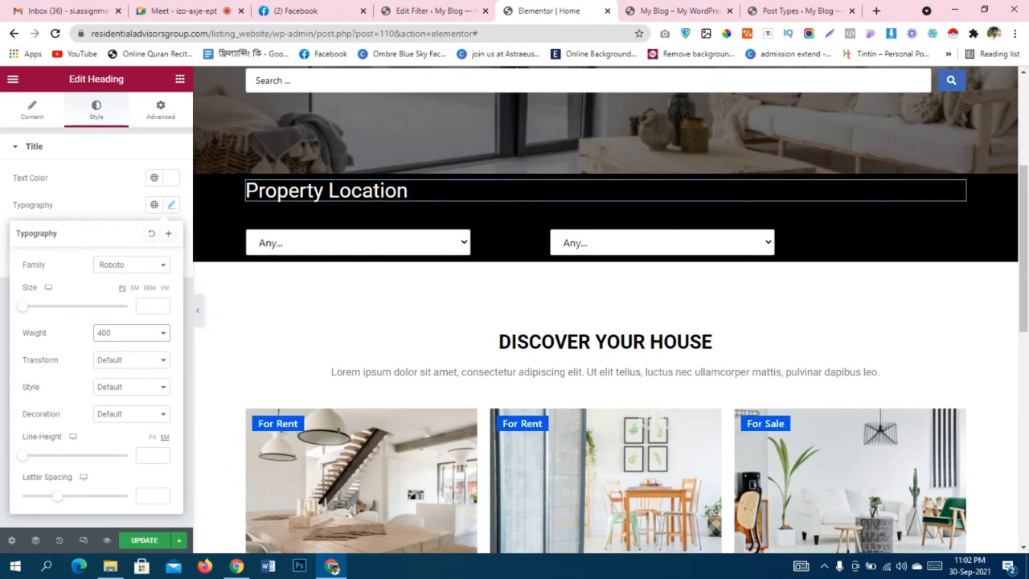
drag(23, 307, 32, 306)
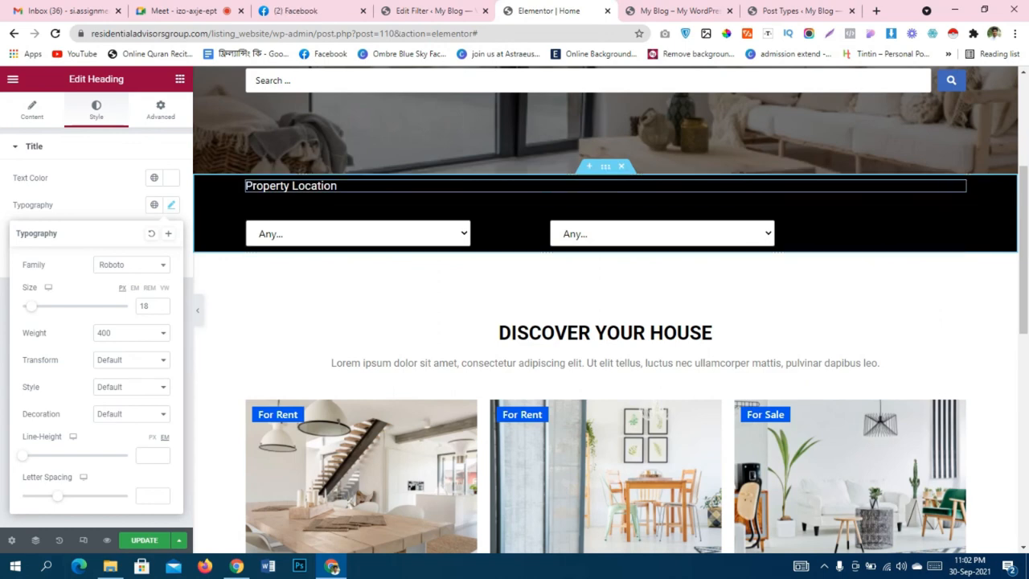
Add a two-column inner section above the Property Location heading and duplicate it.
click(179, 79)
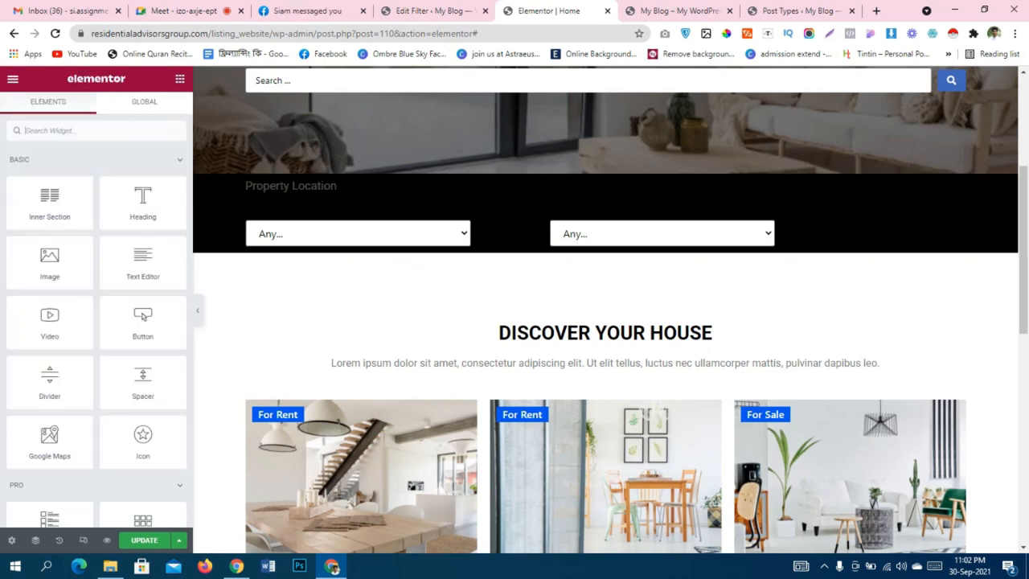
drag(50, 201, 459, 189)
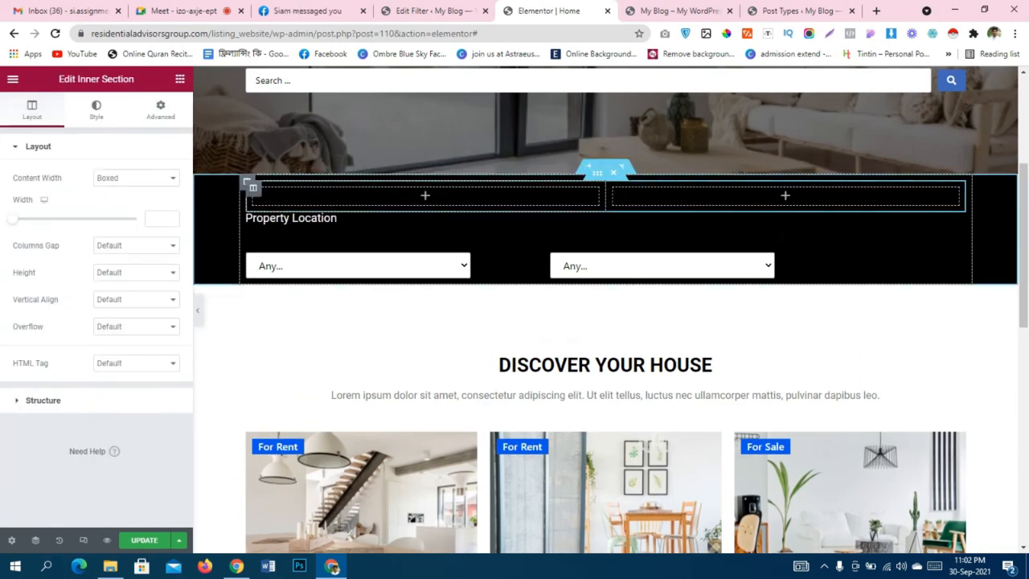
right_click(598, 173)
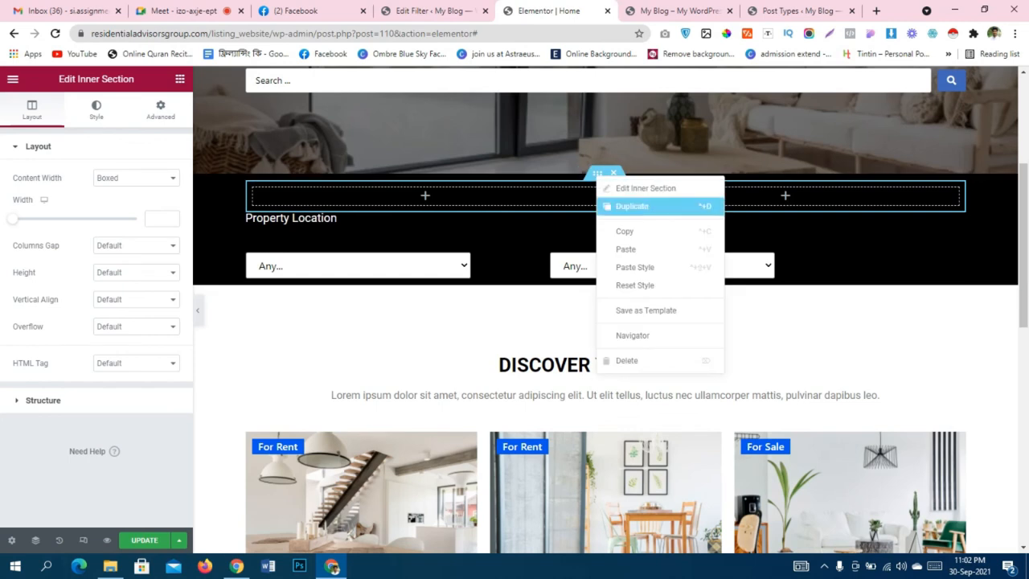
click(632, 206)
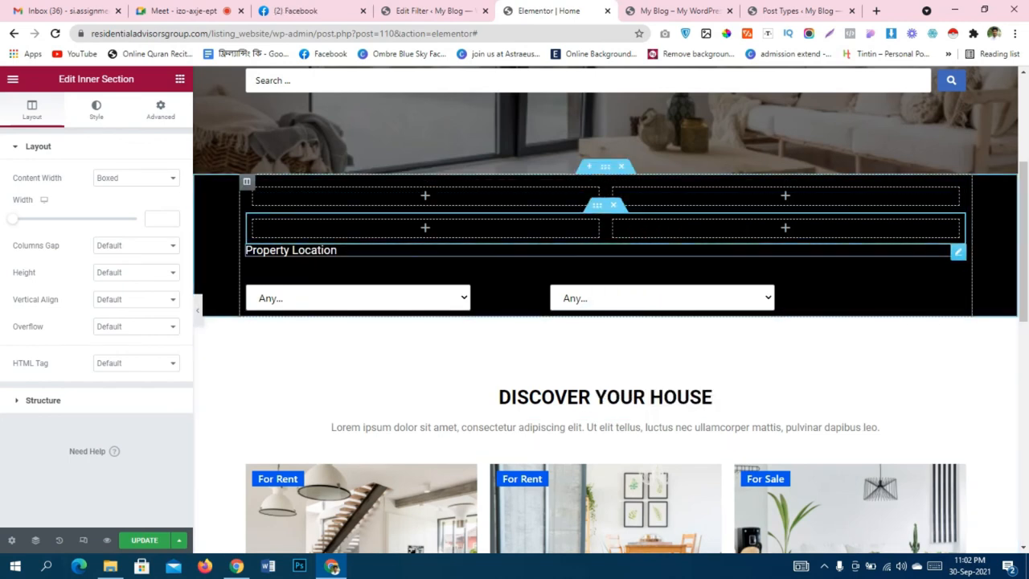
Move the Property Location heading into the upper inner section's first column, and the empty inner section below the Select Filter.
drag(466, 251, 384, 208)
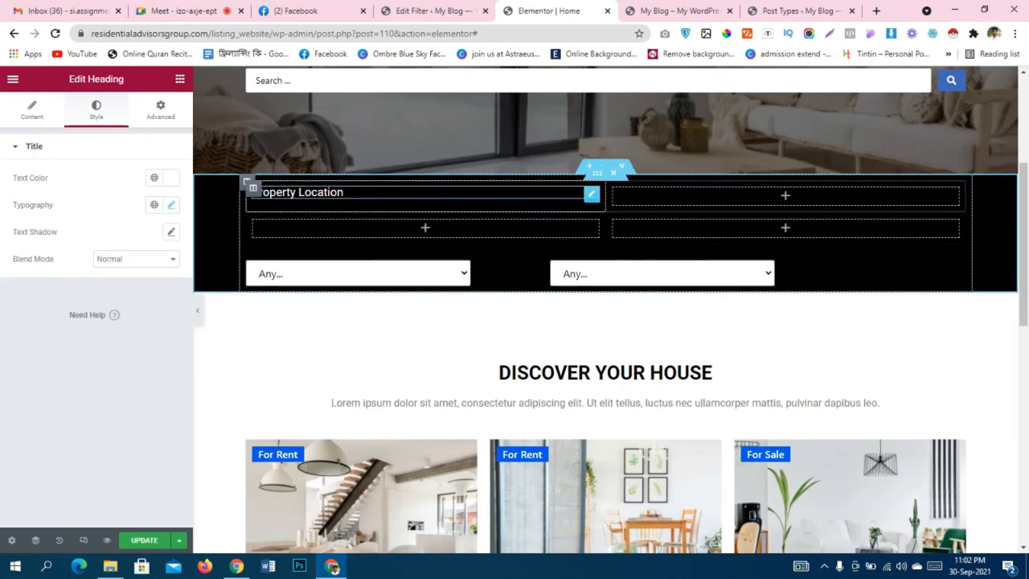
click(384, 206)
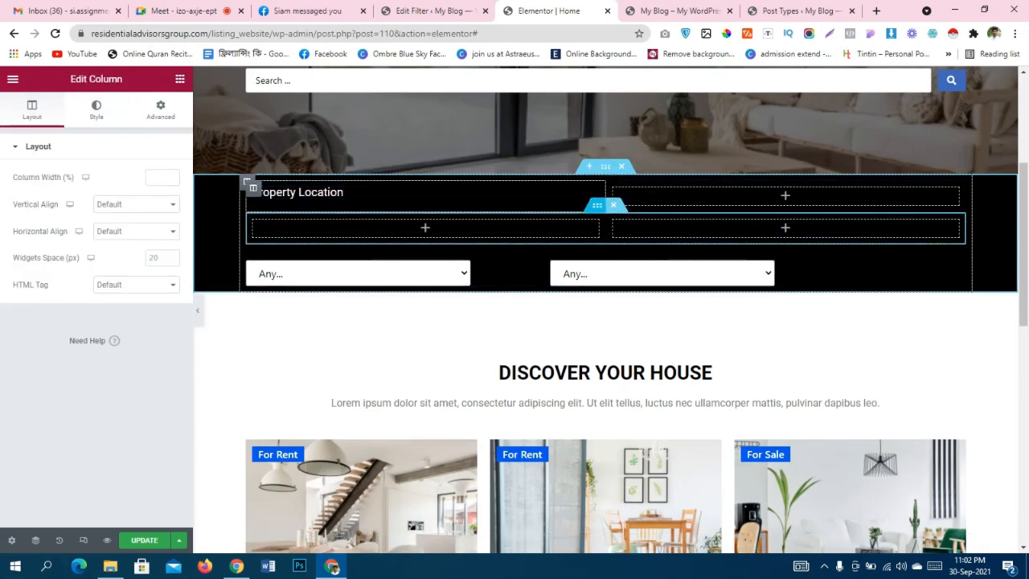
right_click(668, 242)
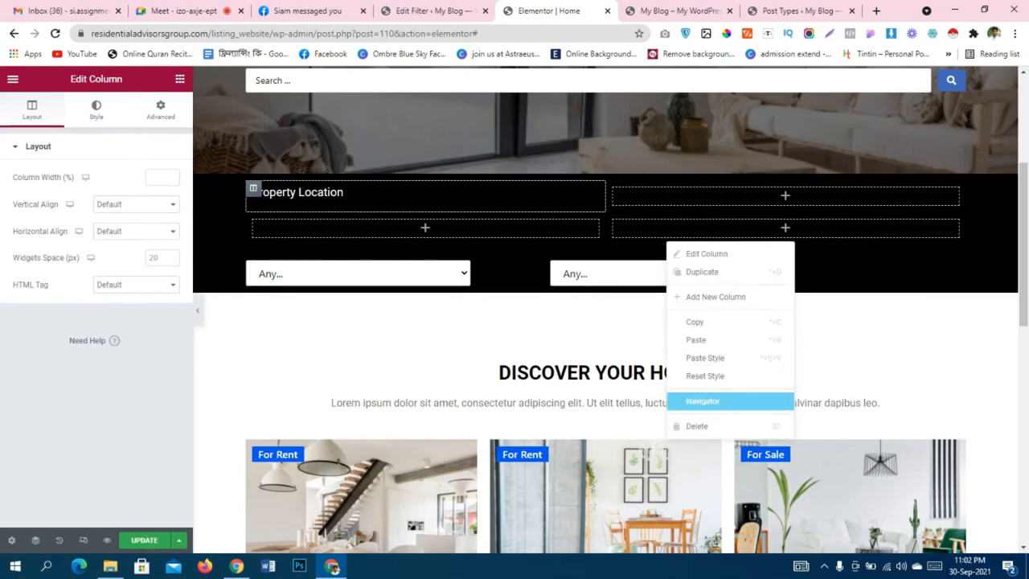
click(703, 400)
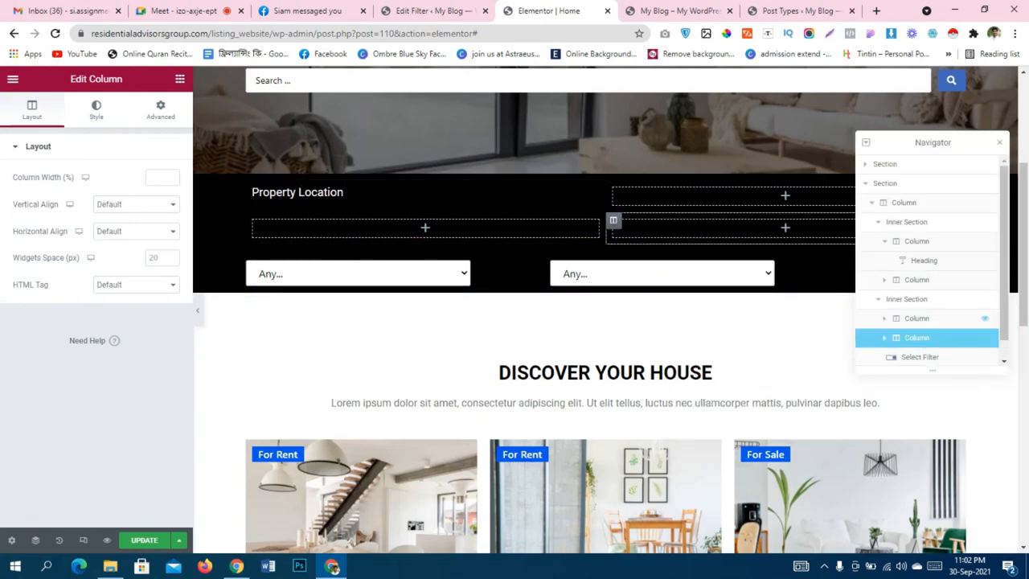
click(907, 300)
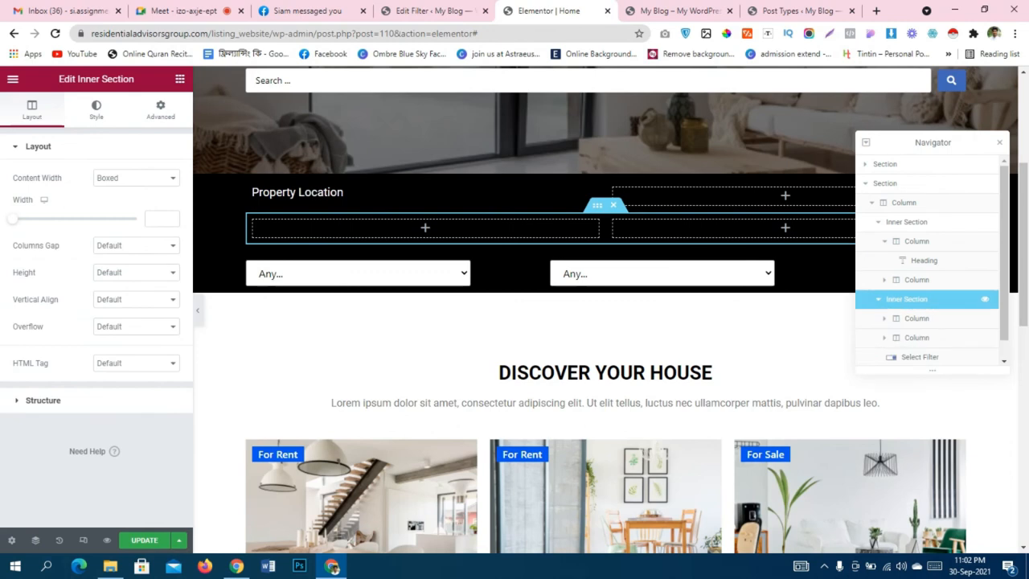
click(879, 222)
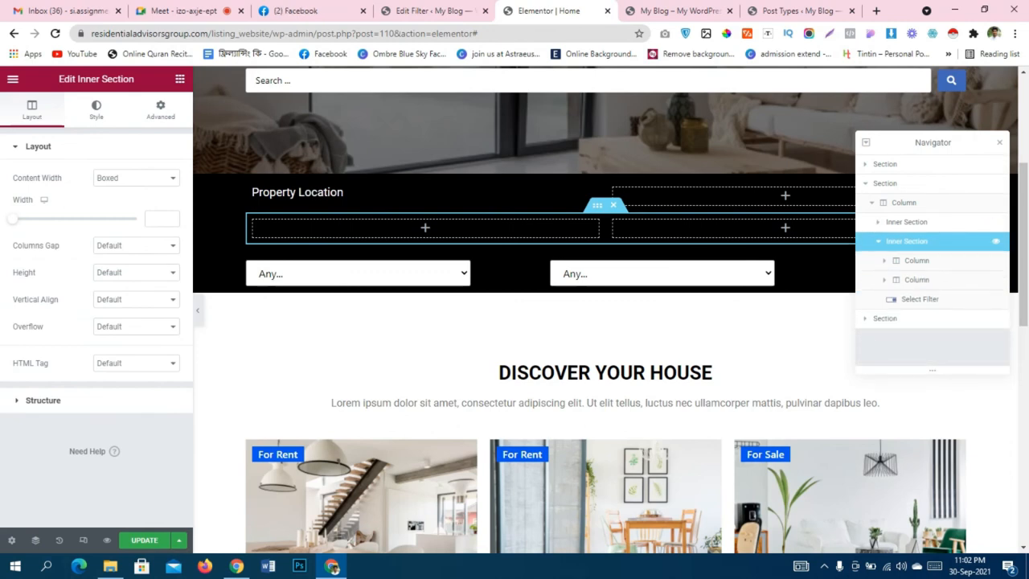
mouse_move(908, 241)
mouse_down()
mouse_move(909, 302)
mouse_move(909, 260)
mouse_up()
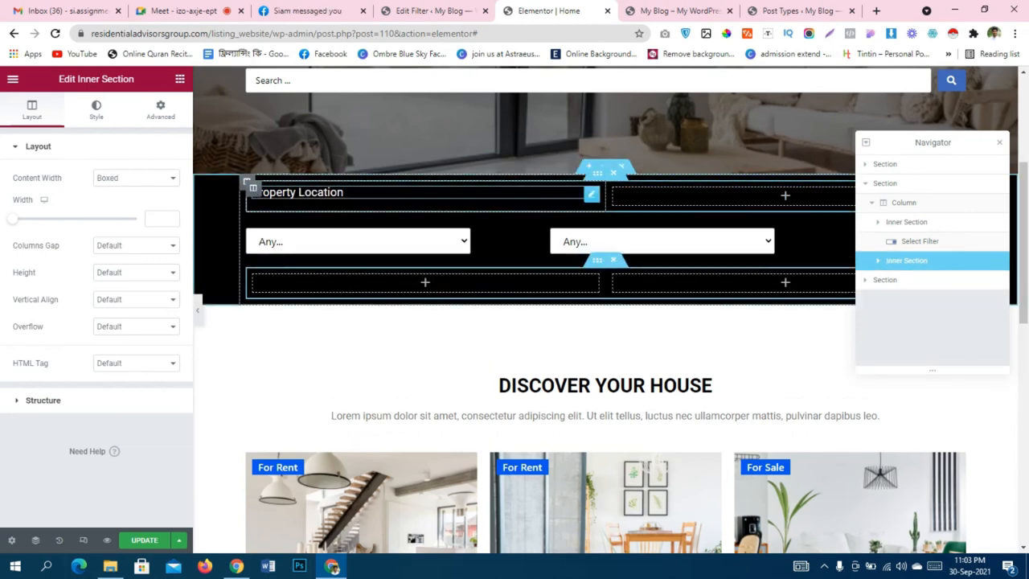
Set all margins and paddings of the column holding the Property Location heading to 0.
click(253, 188)
click(161, 110)
click(163, 193)
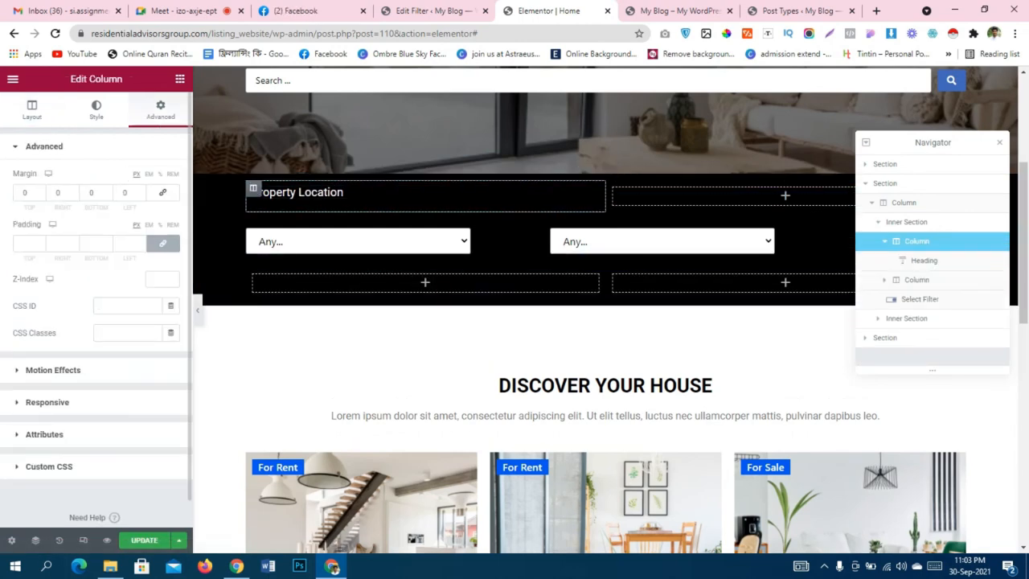
click(162, 243)
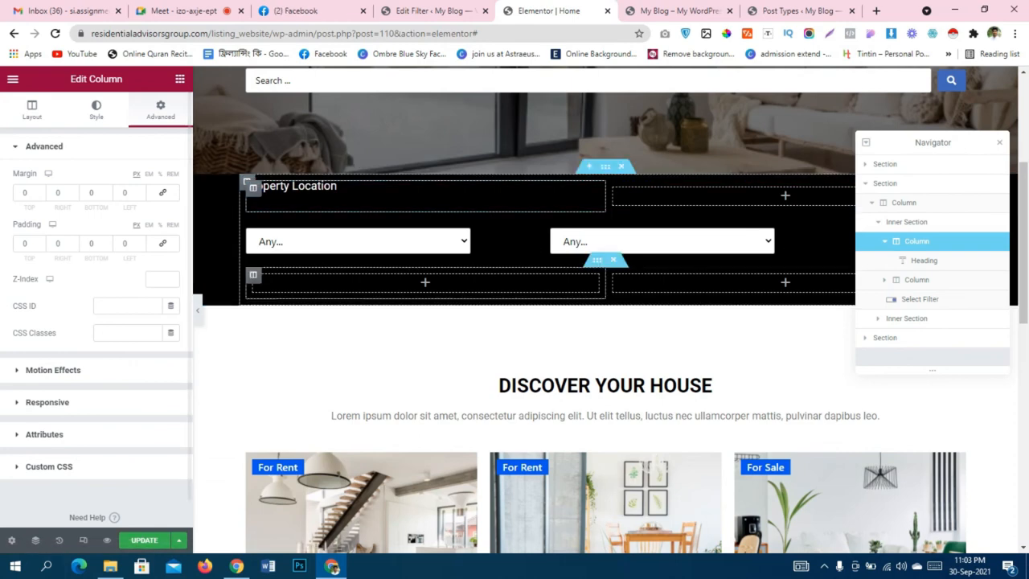
Set all margins and paddings of the empty column beside the Property Location heading to 0.
click(614, 188)
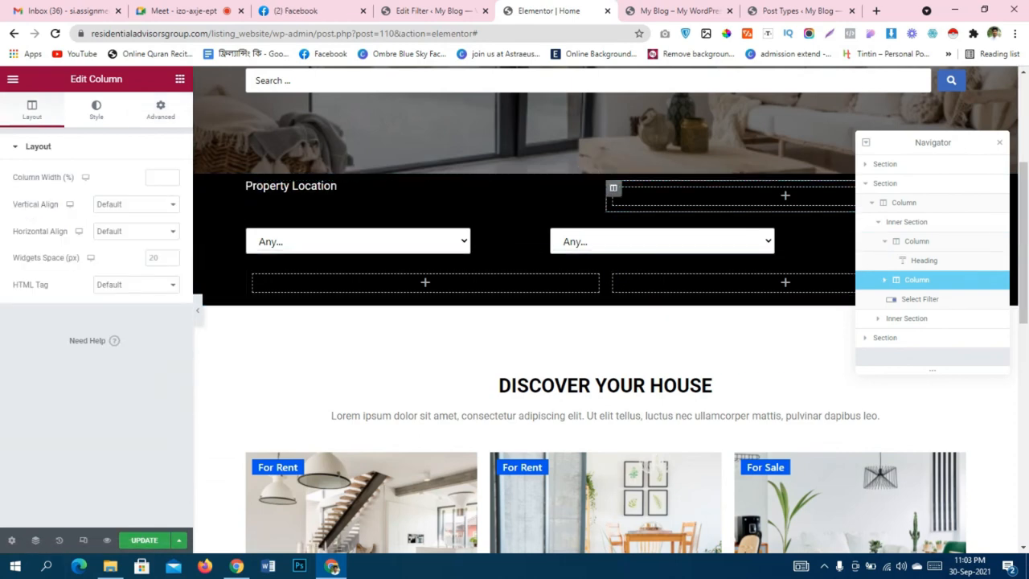
click(161, 110)
click(162, 193)
click(162, 243)
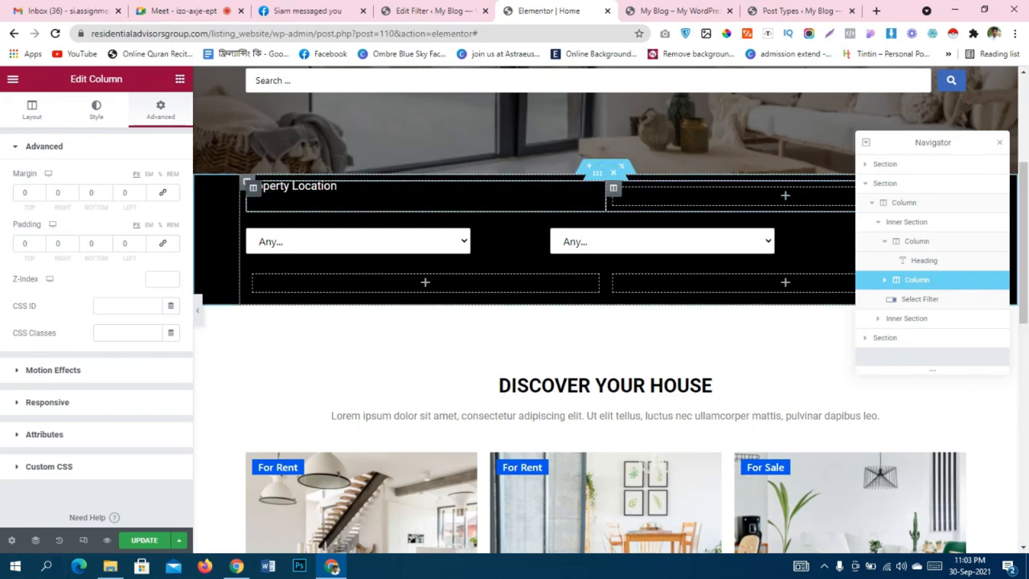
click(916, 241)
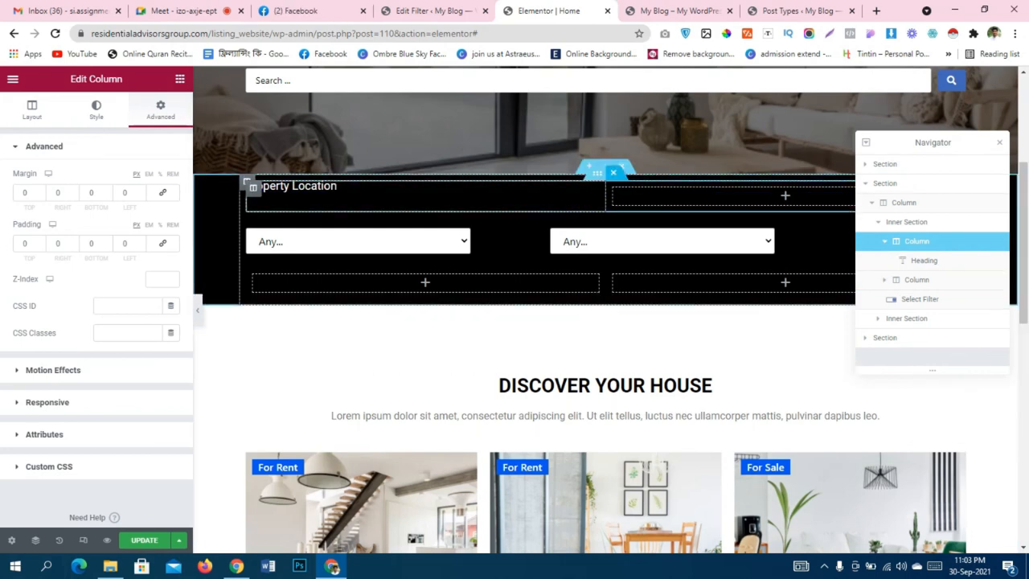
Set the vertical alignment of the inner section holding the Property Location heading to Bottom.
click(597, 172)
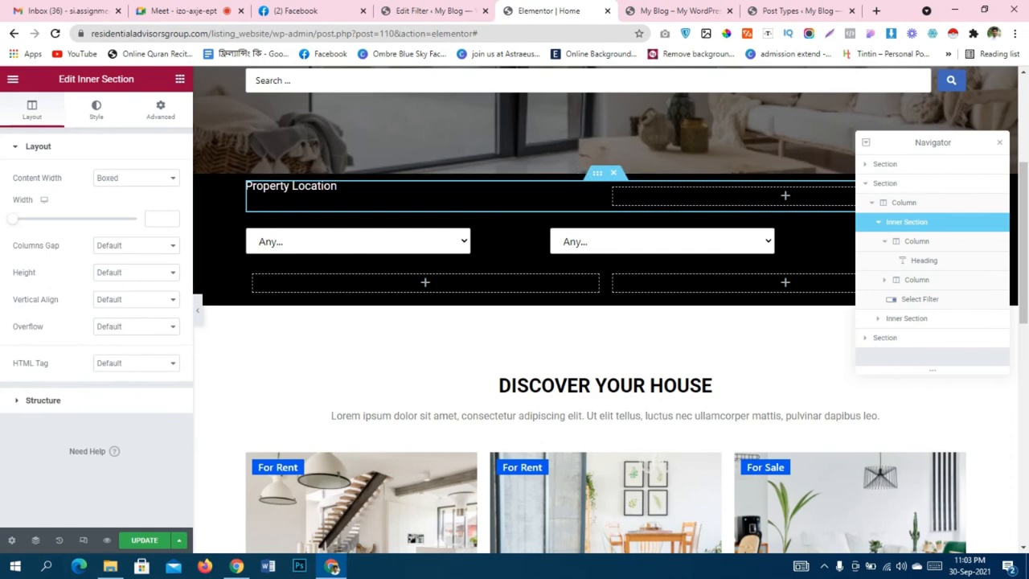
click(136, 272)
click(112, 287)
click(136, 299)
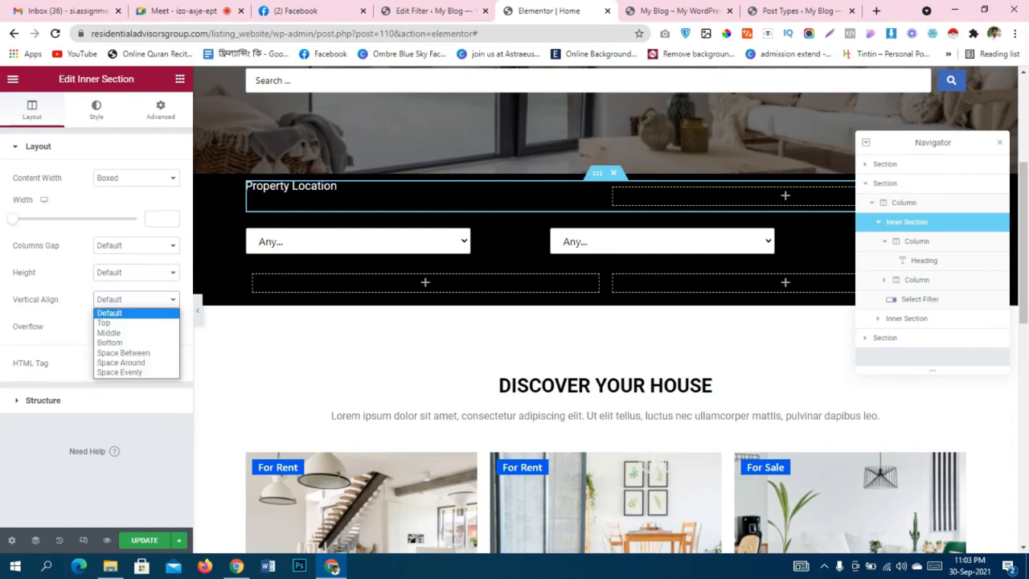
click(111, 342)
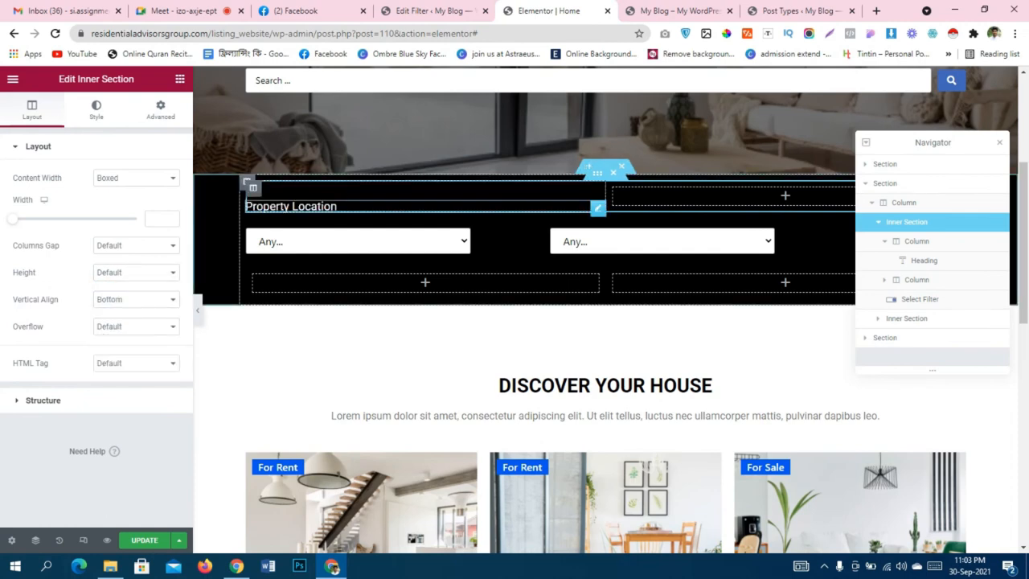
Copy the Property Location heading into the empty column beside it and align that column with the second dropdown.
click(957, 416)
right_click(319, 207)
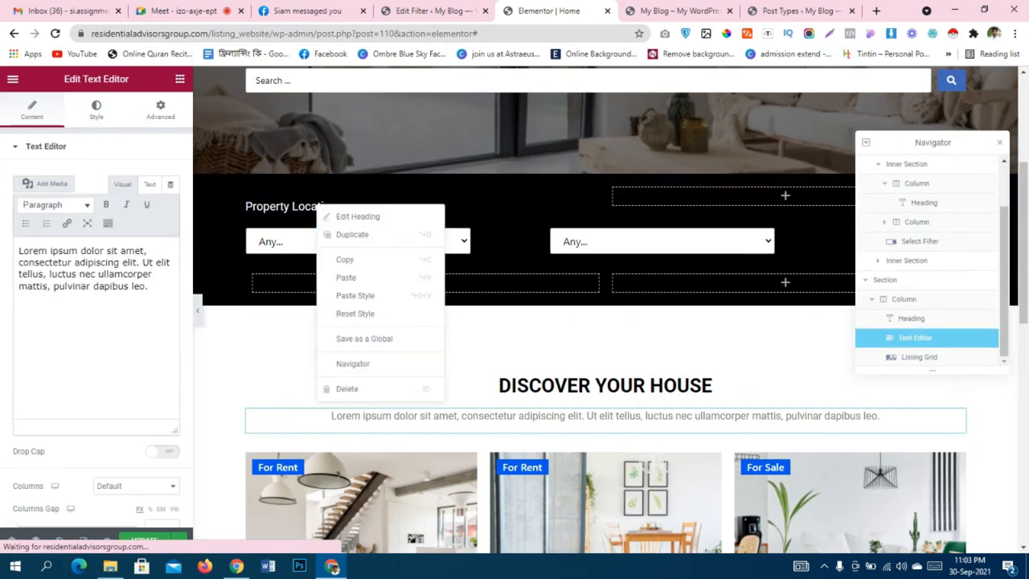
click(346, 259)
right_click(674, 198)
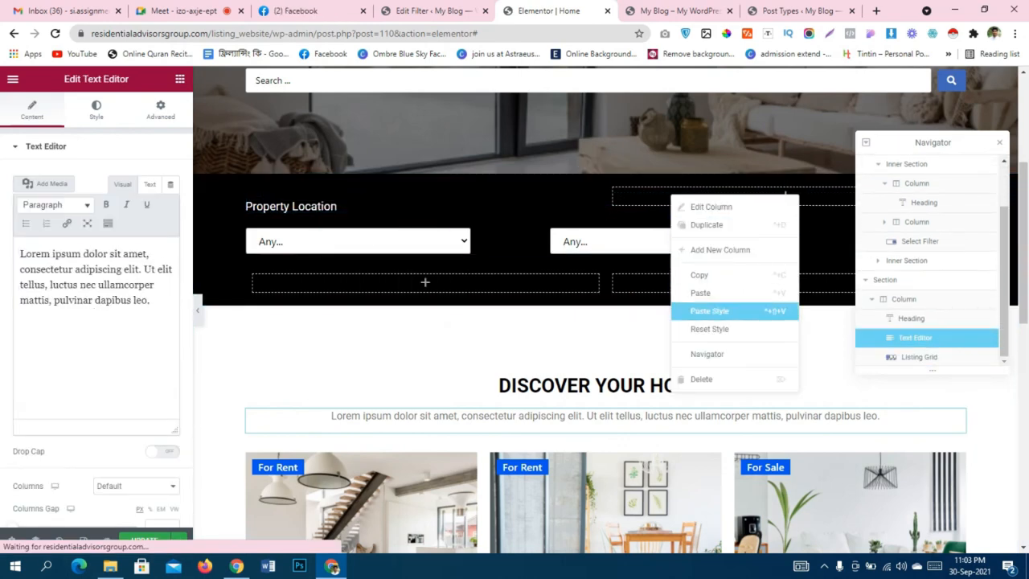
click(700, 293)
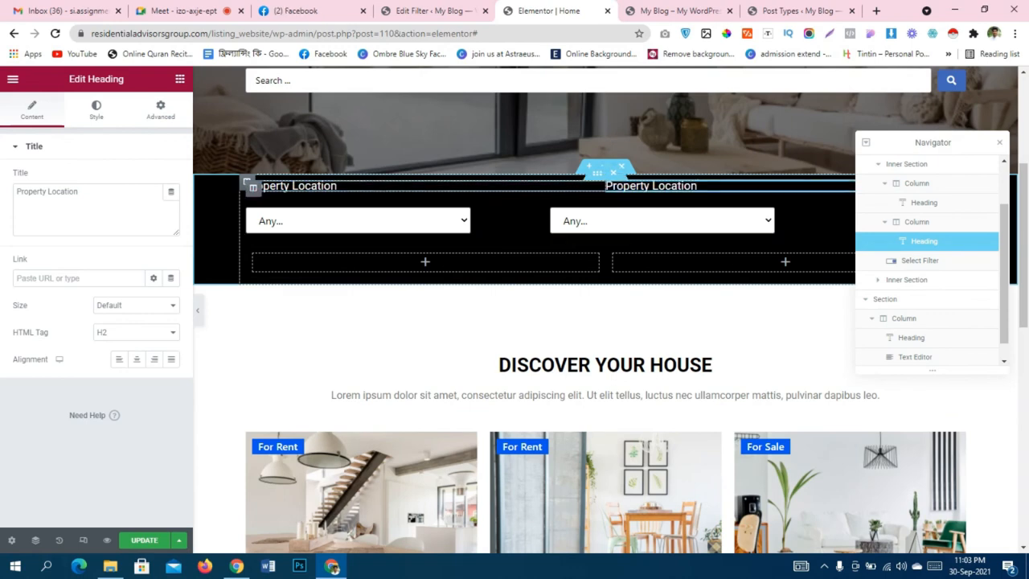
drag(606, 186, 550, 186)
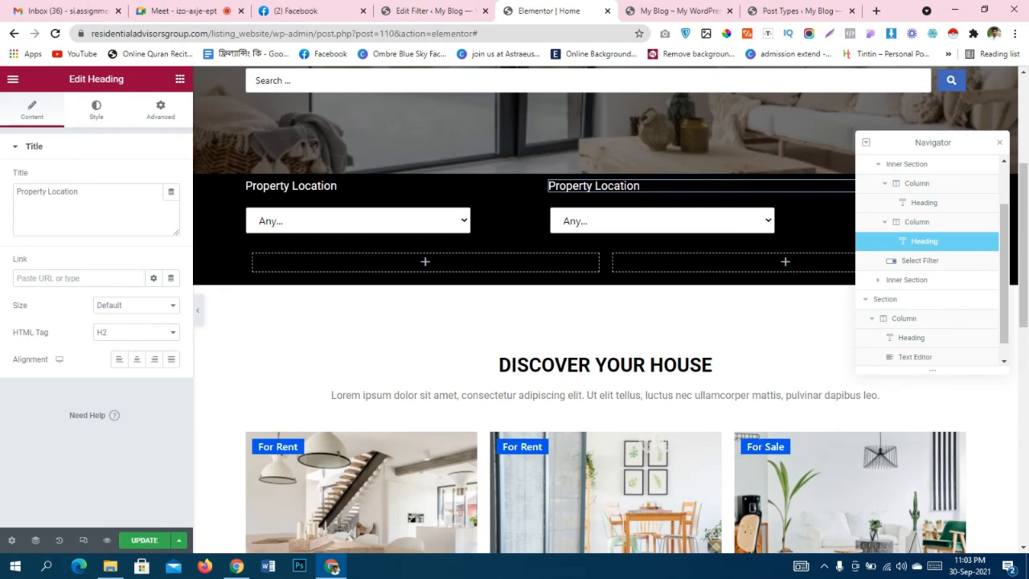
Change the title of the heading above the first dropdown to Property Type.
click(362, 221)
click(362, 221)
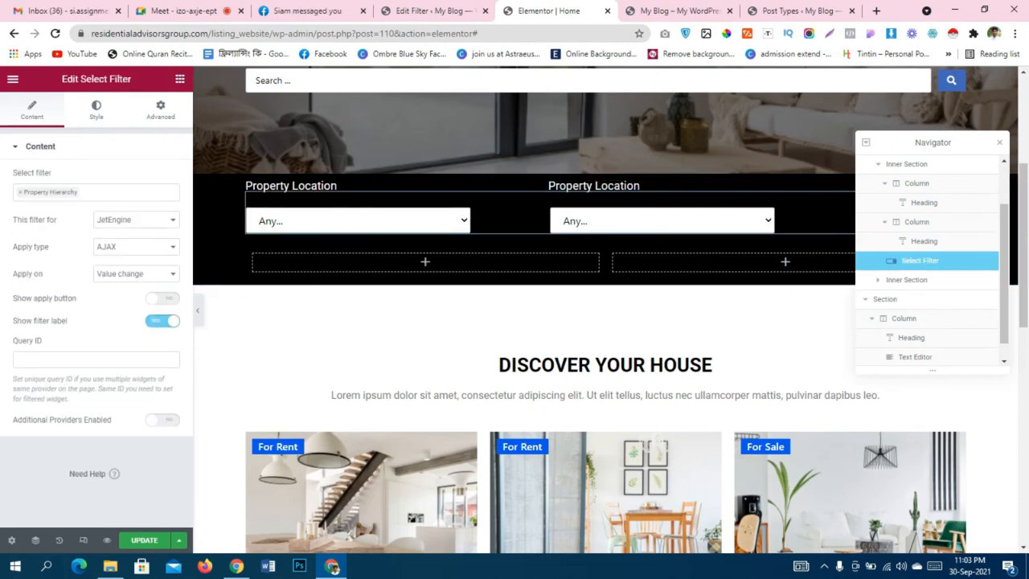
click(338, 186)
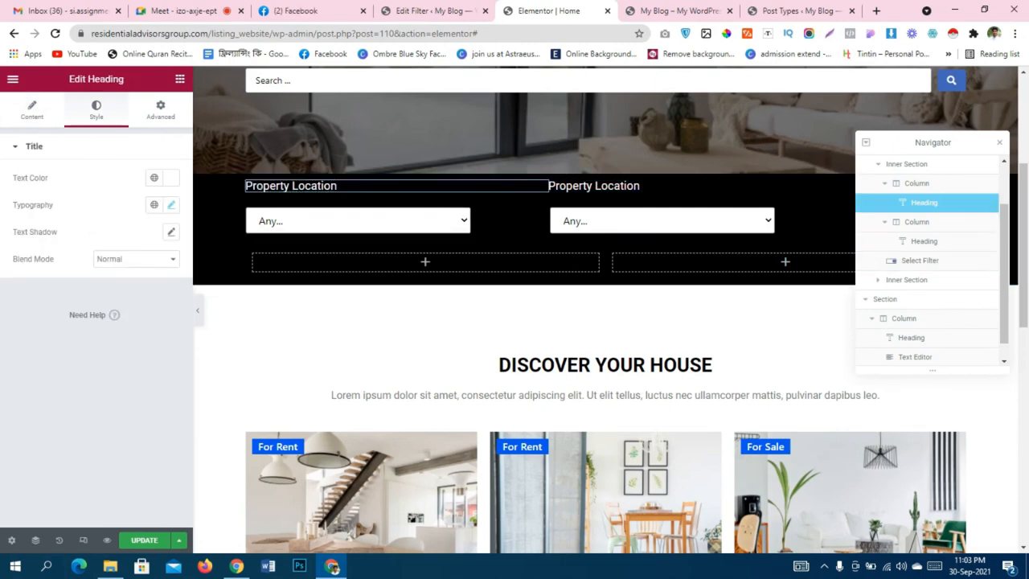
click(32, 110)
double_click(66, 192)
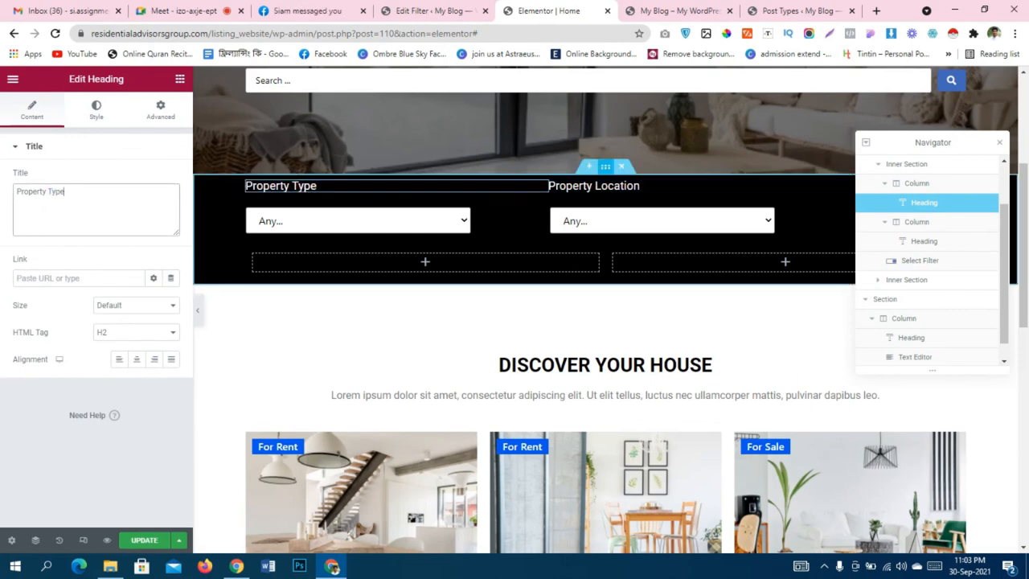
Set the top and bottom padding of the black filter section to 50 px.
click(606, 167)
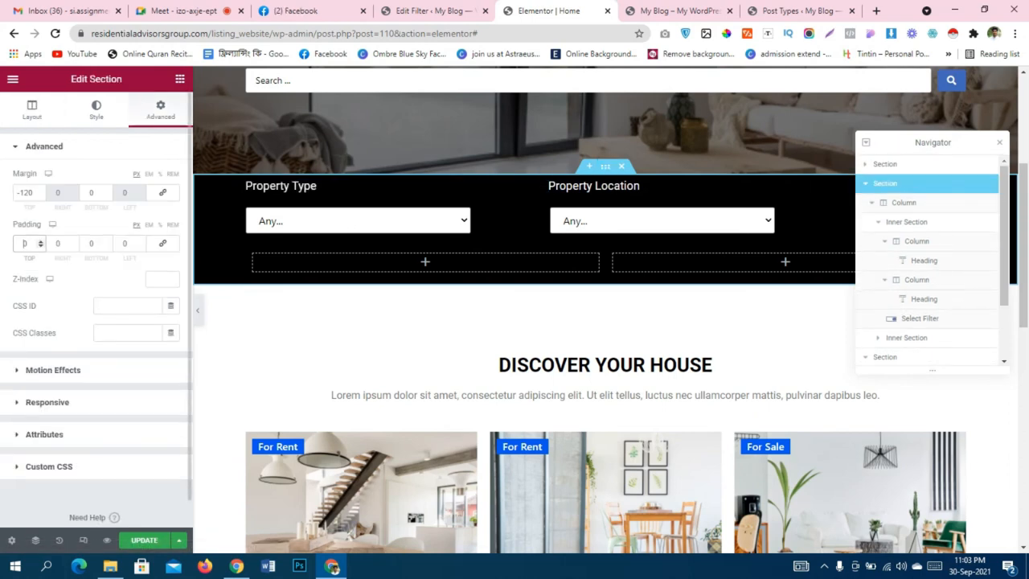
text(5)
text(5)
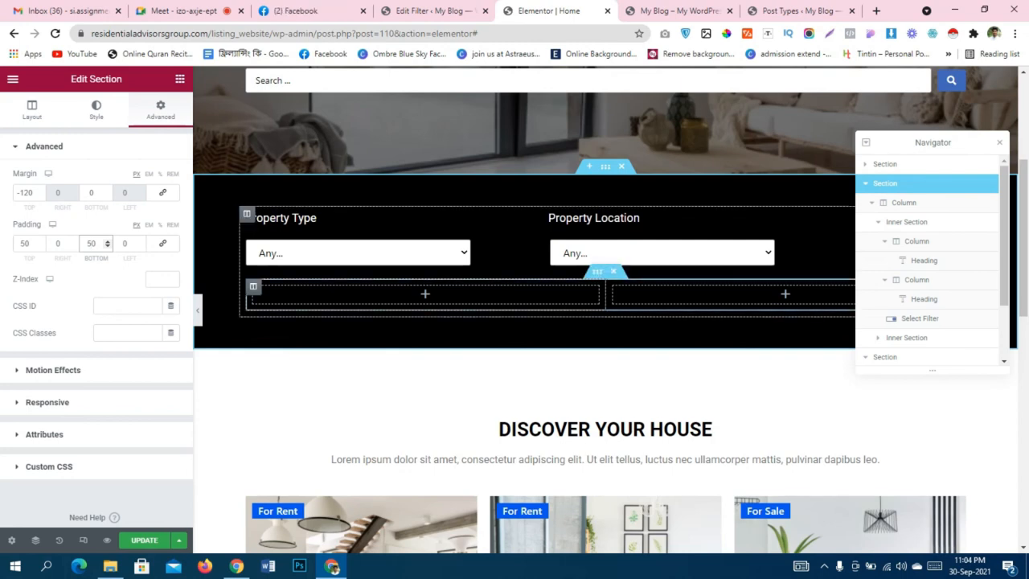
Add a Range Filter widget to the first column of the empty inner section below the dropdowns.
click(180, 79)
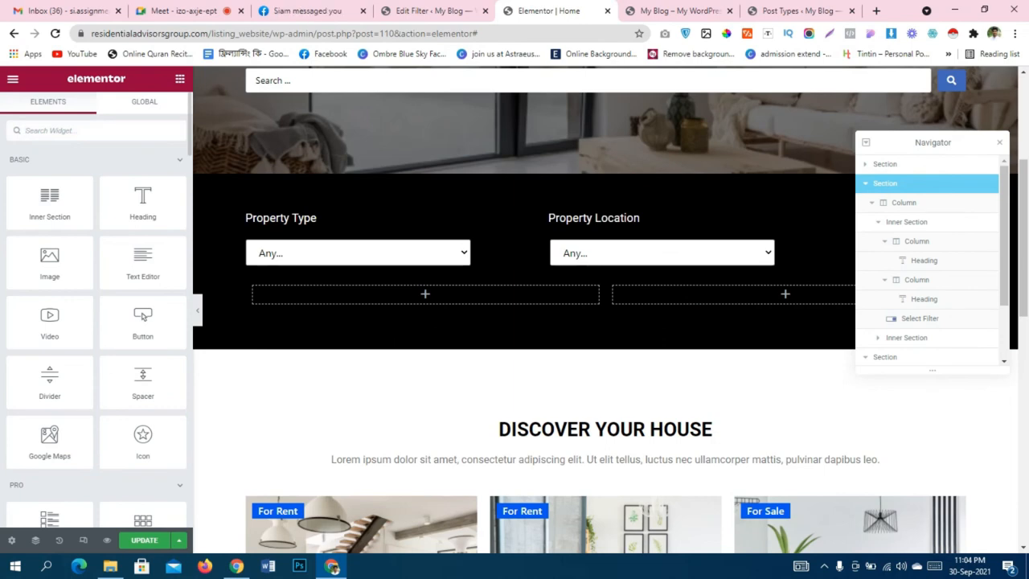
text(ran)
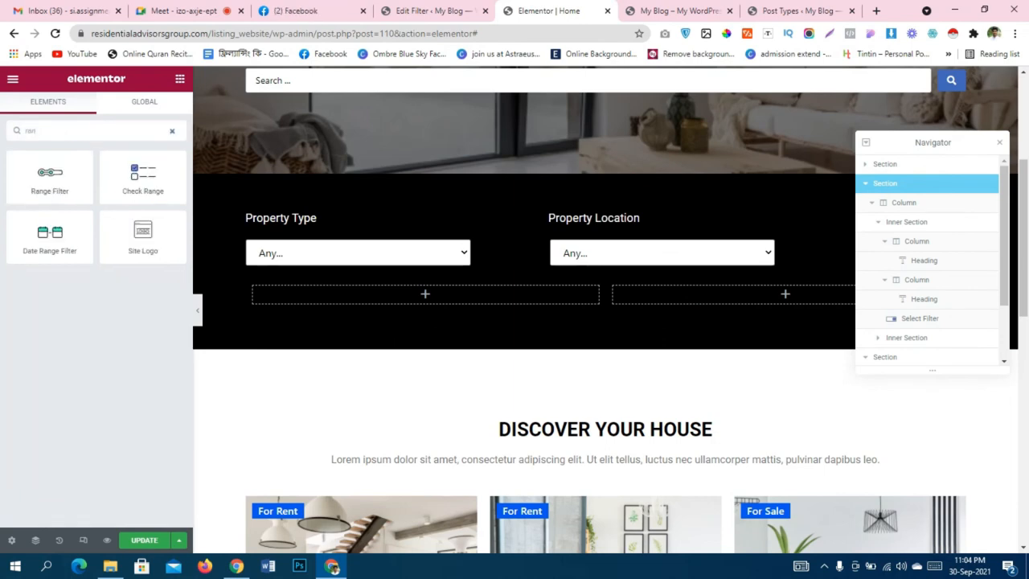
drag(49, 177, 346, 298)
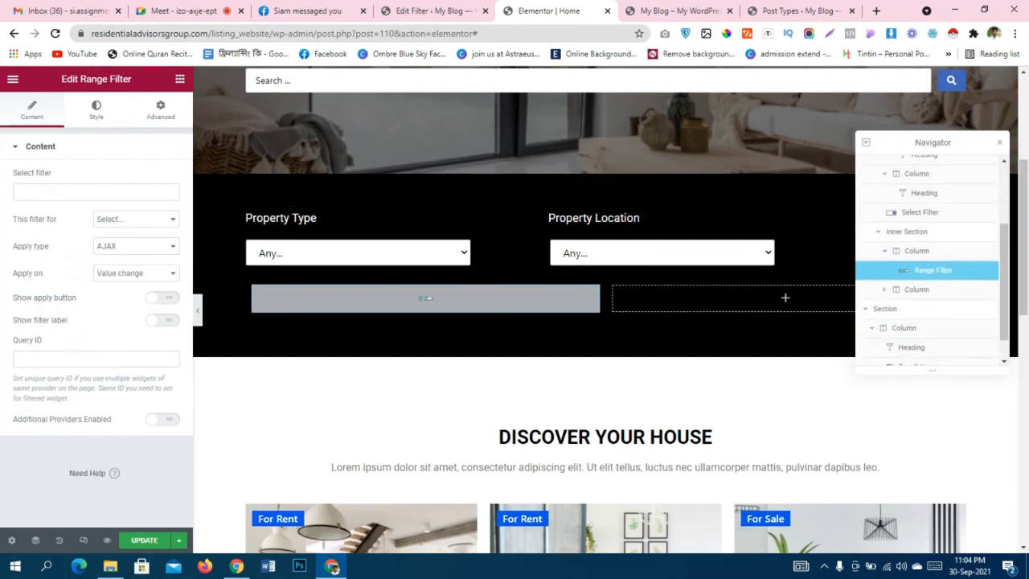
Assign the Property Price filter to the Range Filter and show its filter label.
click(97, 192)
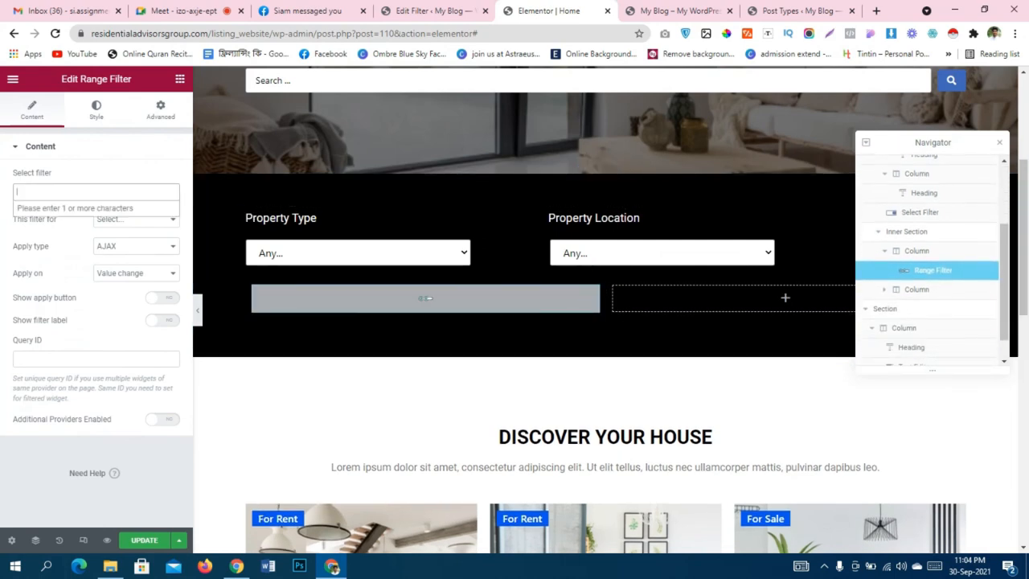
text(pri)
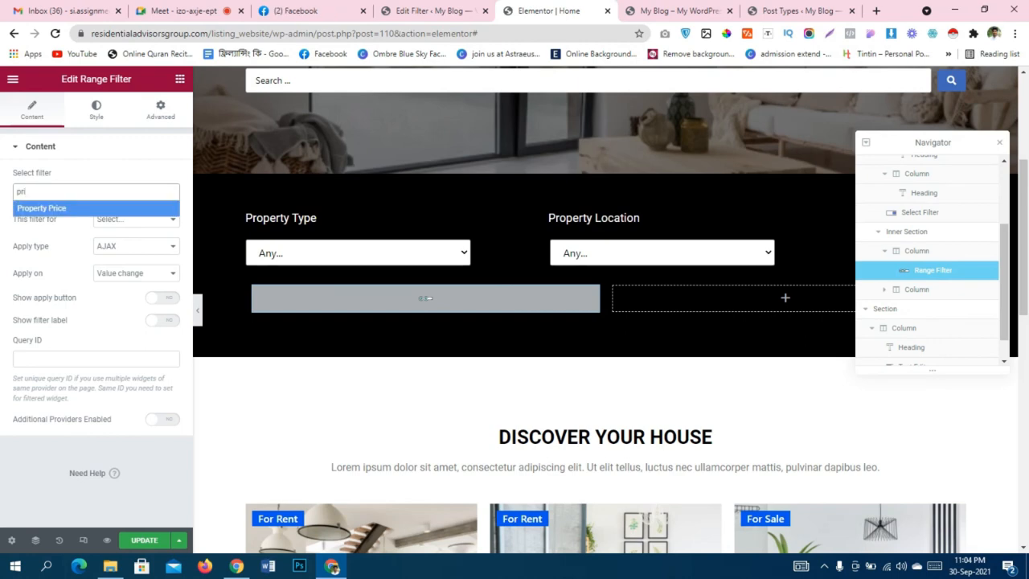
key(Return)
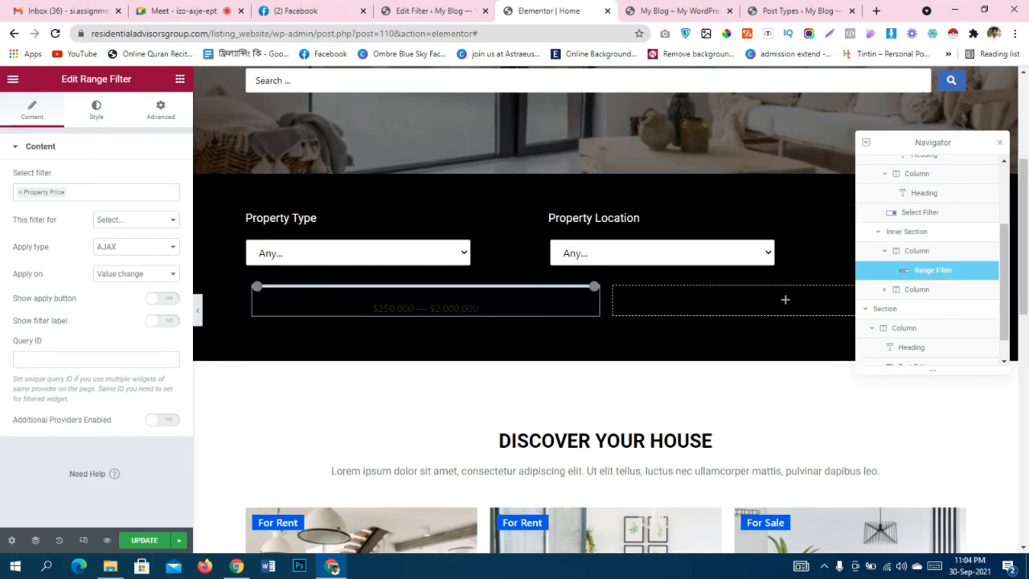
click(162, 320)
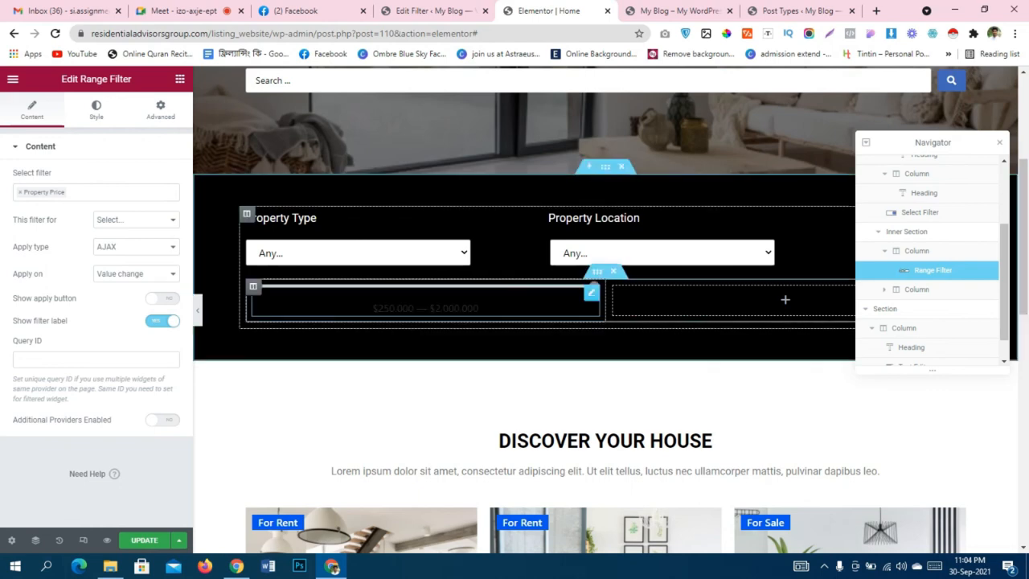
Set the default slider color of the Property Price range filter to white.
click(96, 110)
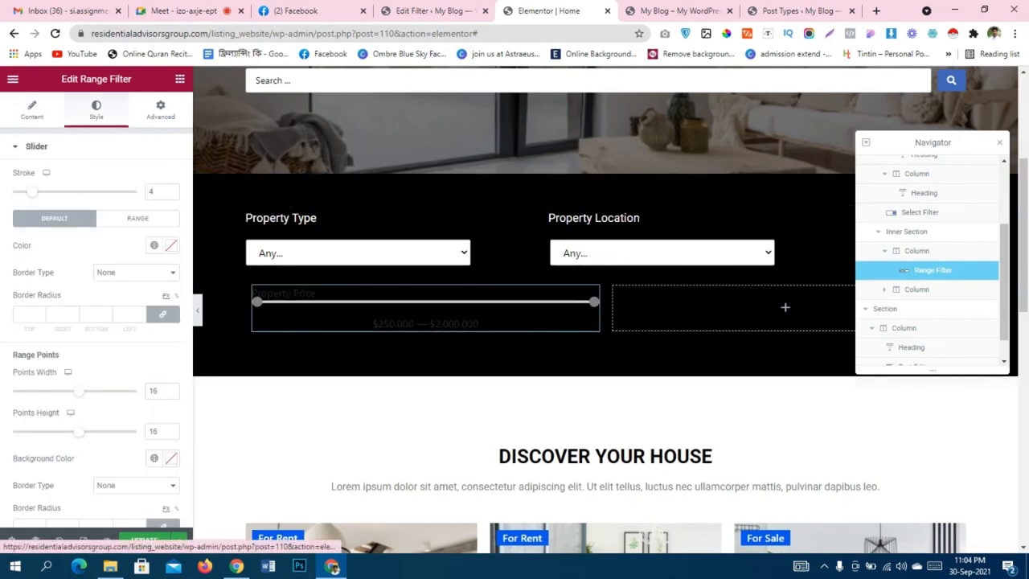
scroll(96, 322, down, 3)
scroll(97, 321, up, 3)
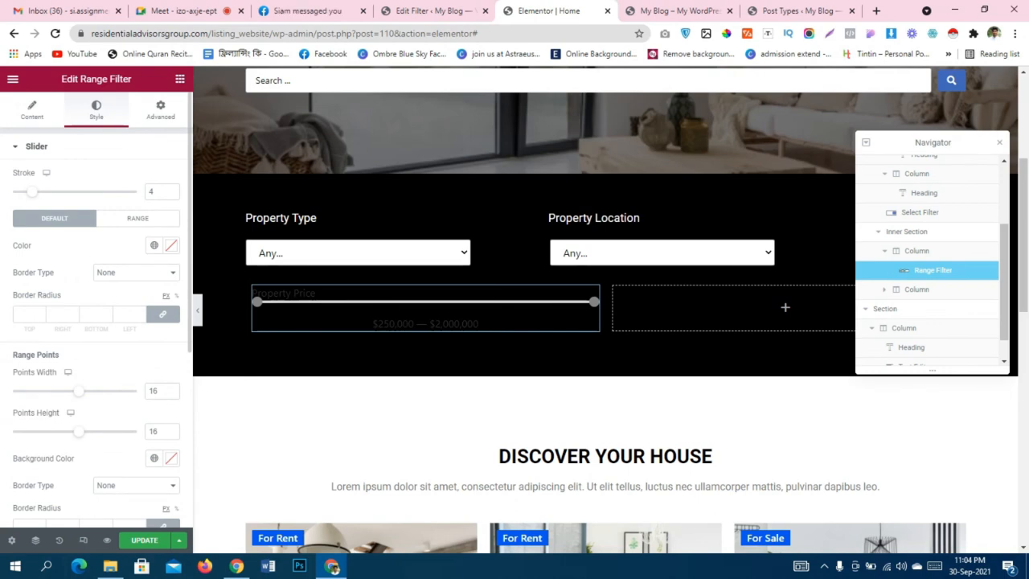
click(170, 245)
click(59, 313)
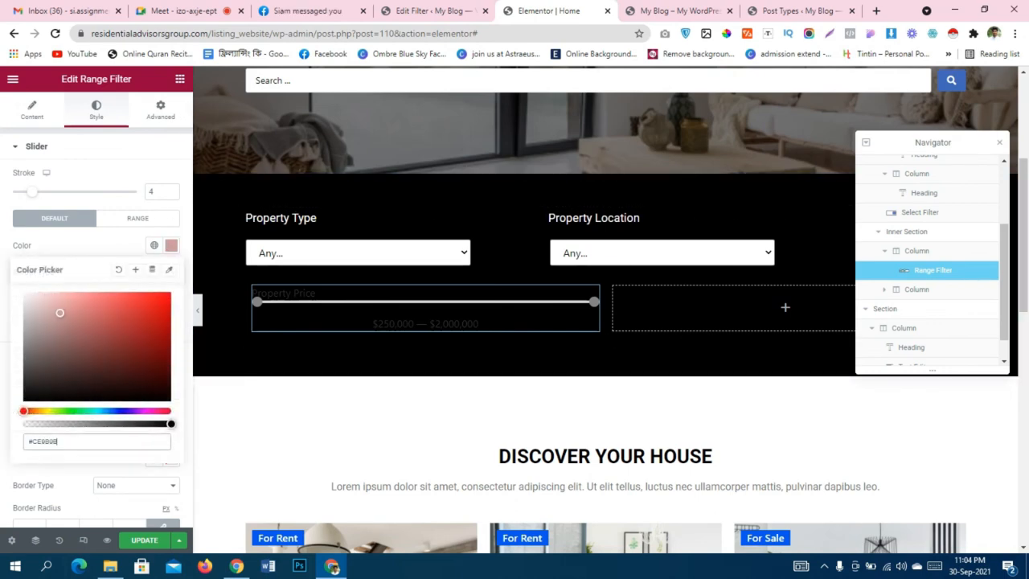
drag(59, 313, 9, 283)
click(81, 245)
Set the label color of the Property Price range filter to white.
scroll(81, 246, down, 2)
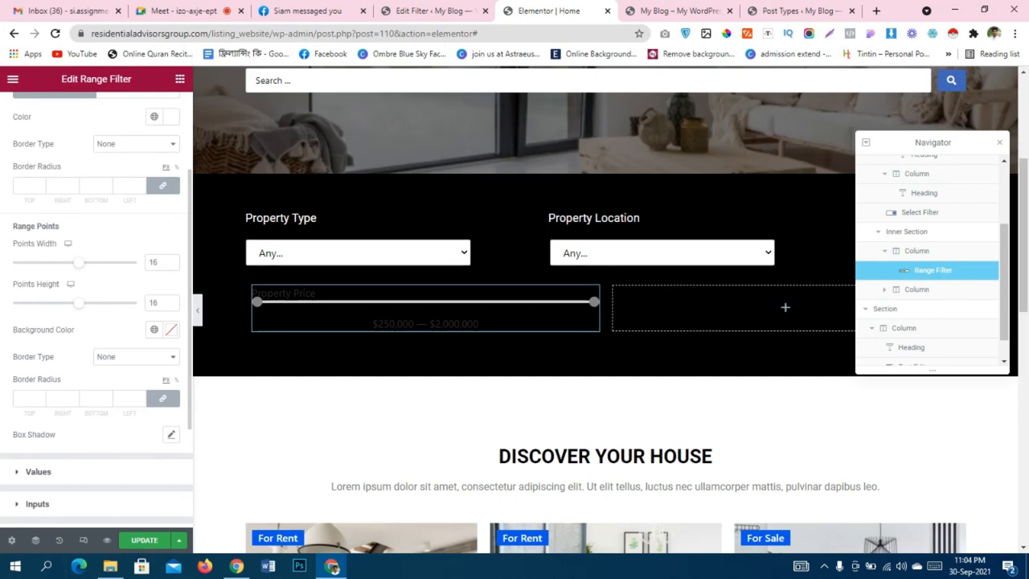
scroll(96, 322, down, 2)
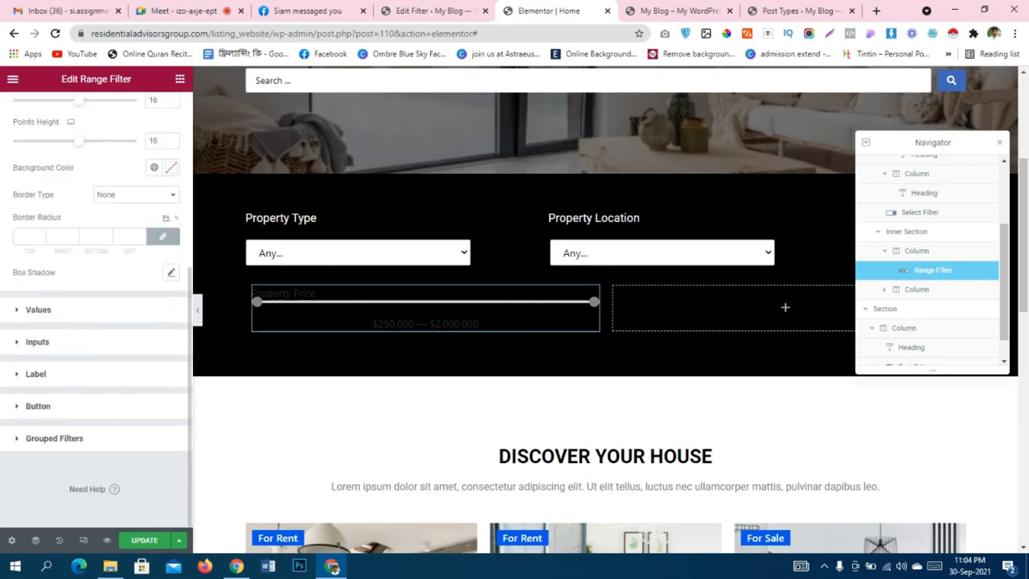
click(36, 374)
click(171, 301)
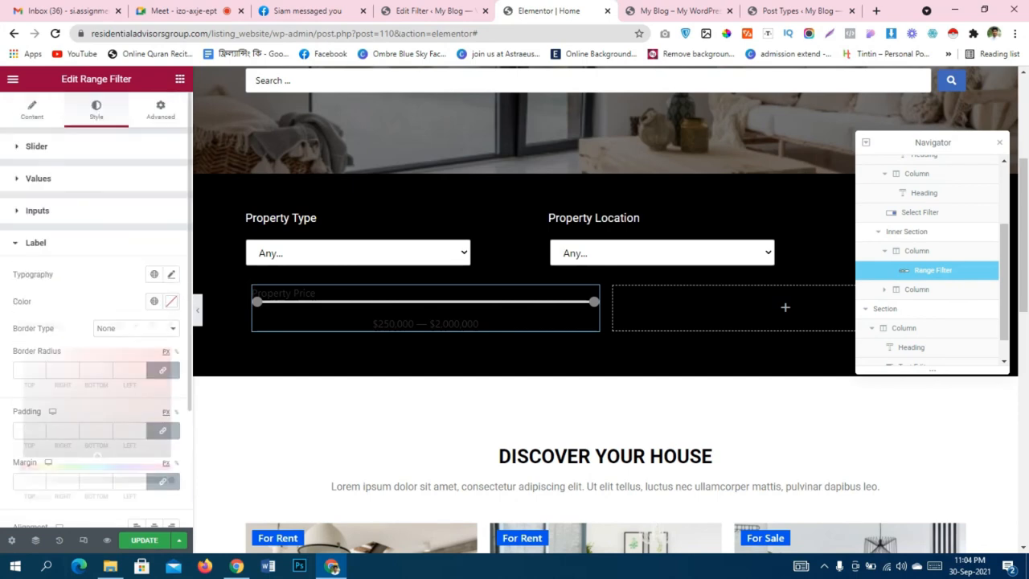
drag(59, 372, 11, 341)
click(96, 288)
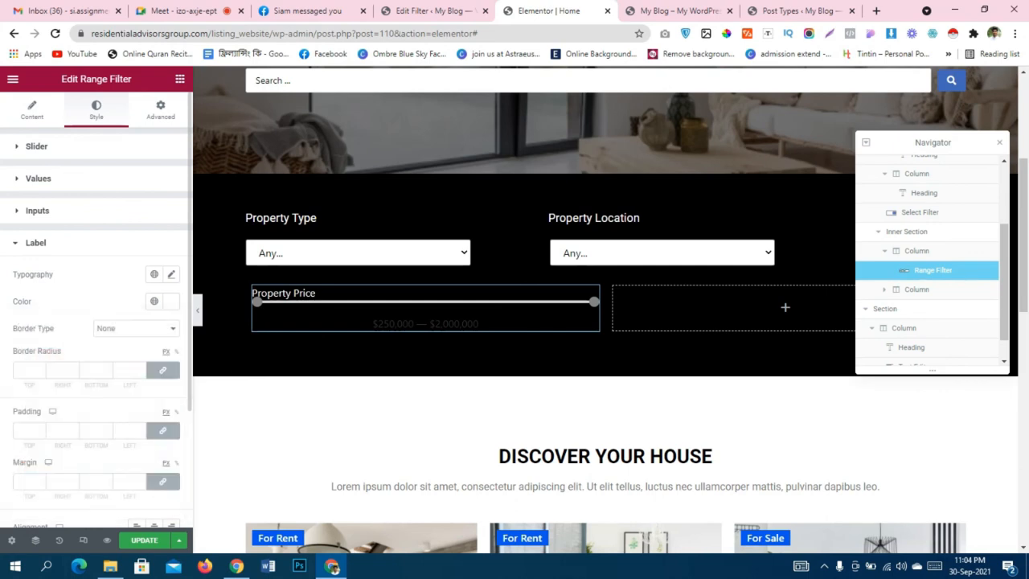
Set the Property Price label's typography to a line height of 3.3 em and a weight of 600.
scroll(133, 364, down, 2)
scroll(107, 340, up, 2)
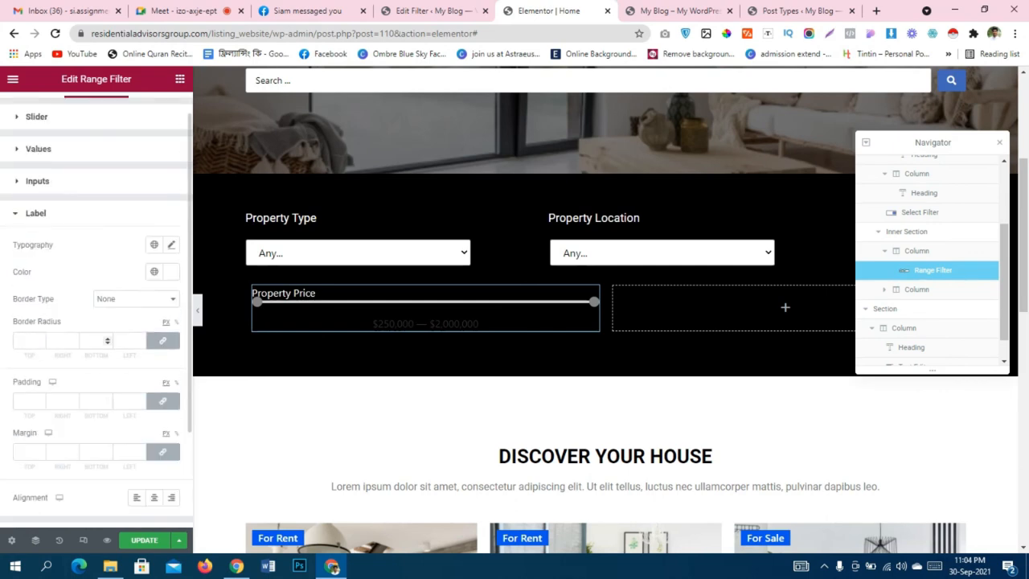
click(171, 245)
scroll(121, 321, down, 2)
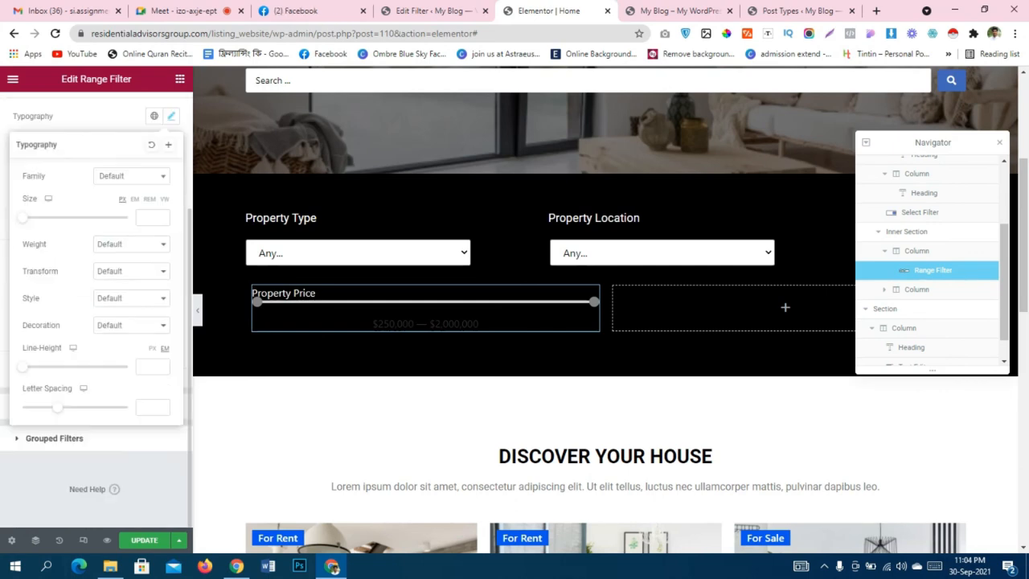
drag(23, 367, 55, 367)
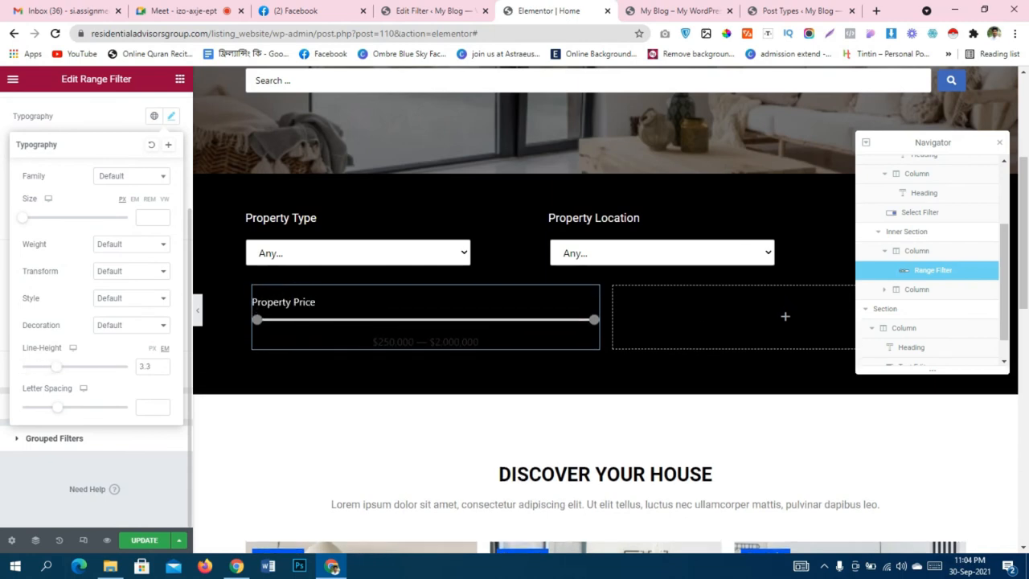
click(131, 244)
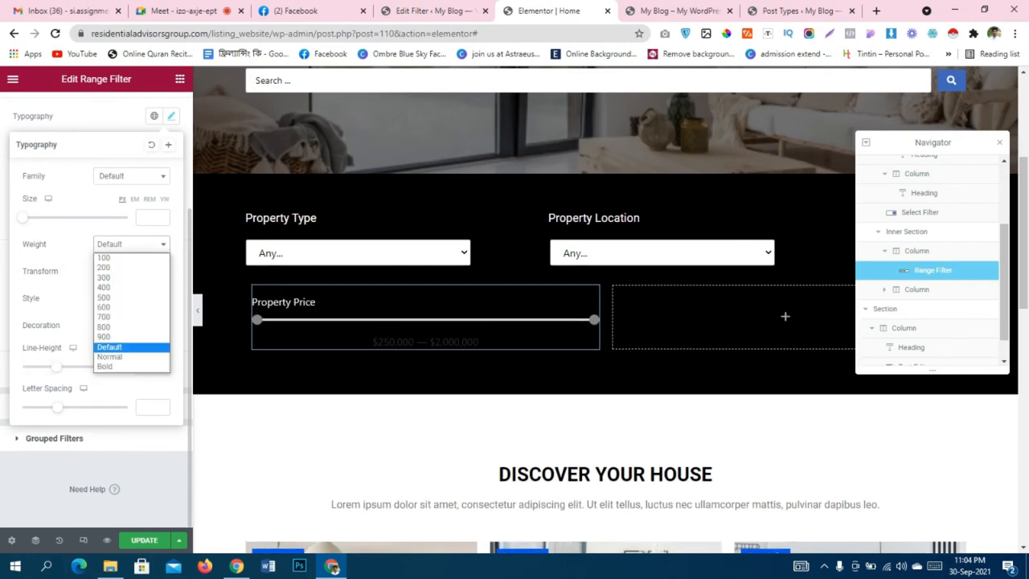
click(121, 308)
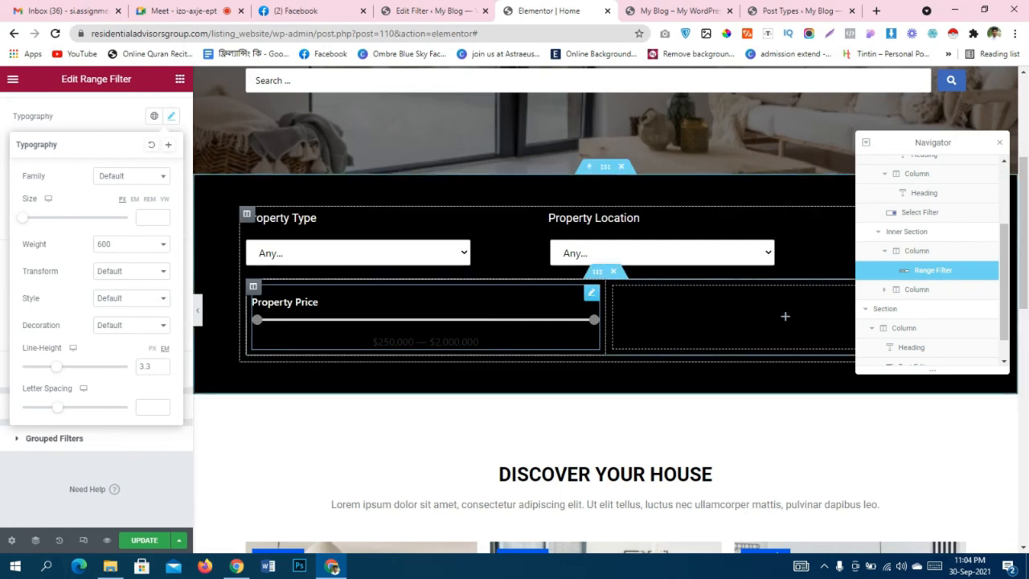
click(362, 306)
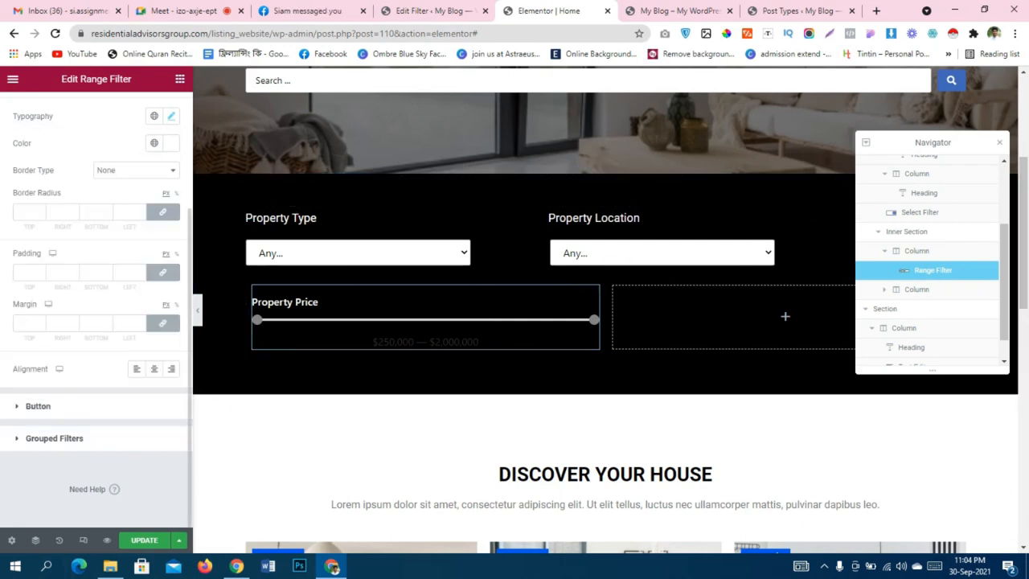
Style the price values below the range slider with white color and a font weight of 600.
scroll(97, 322, up, 3)
click(39, 149)
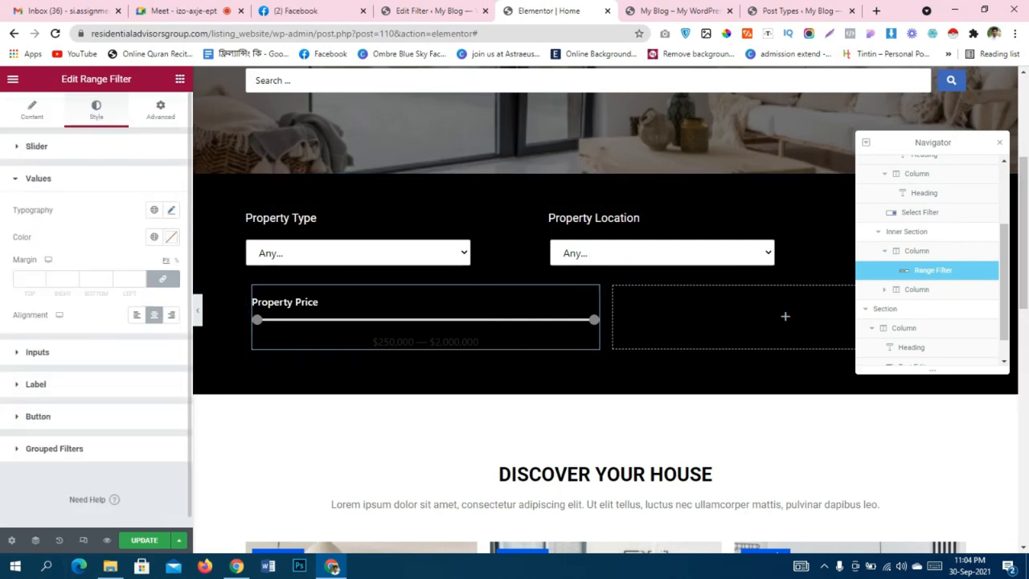
click(171, 237)
drag(88, 324, 23, 284)
click(171, 237)
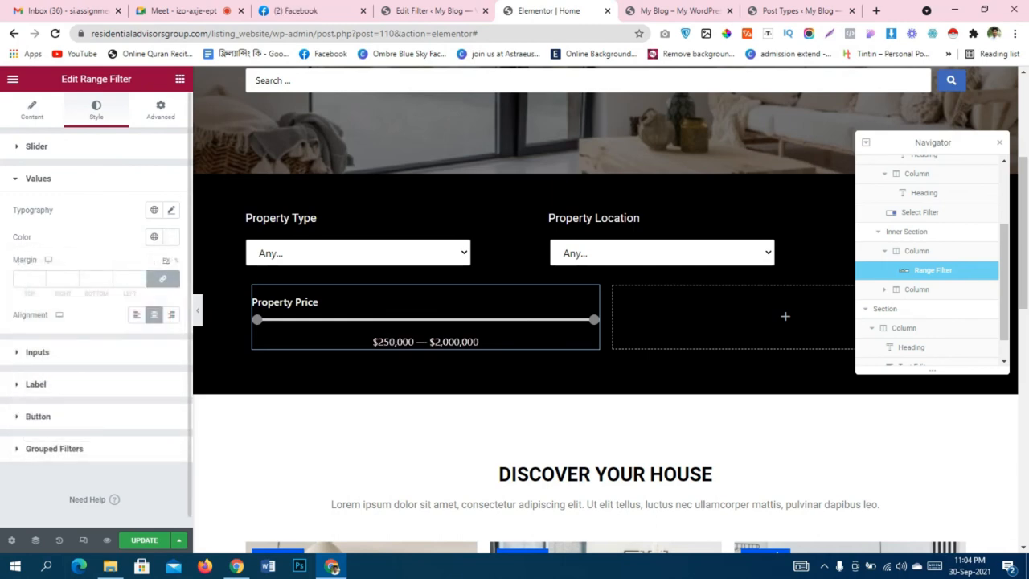
click(172, 210)
click(132, 337)
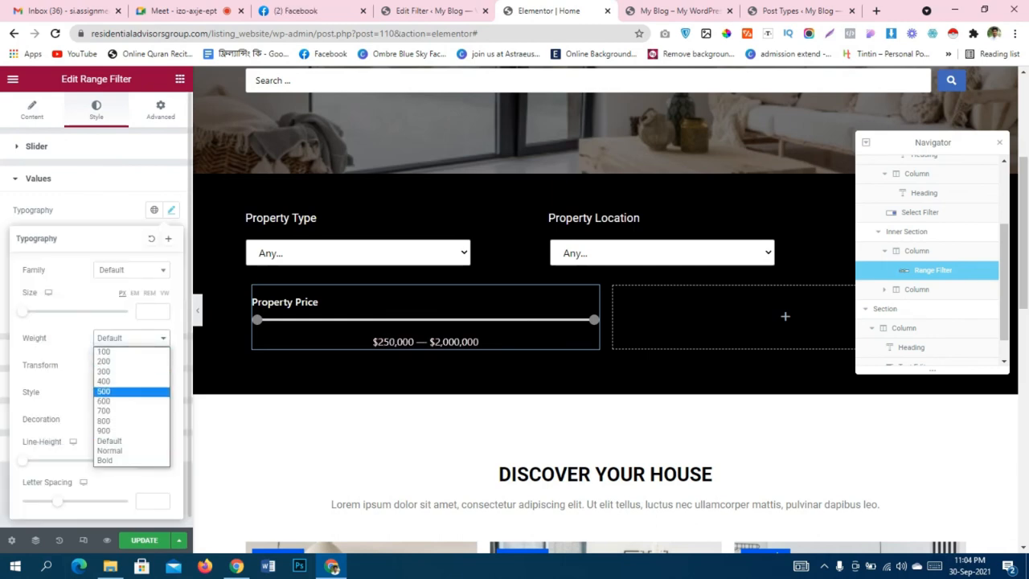
click(109, 400)
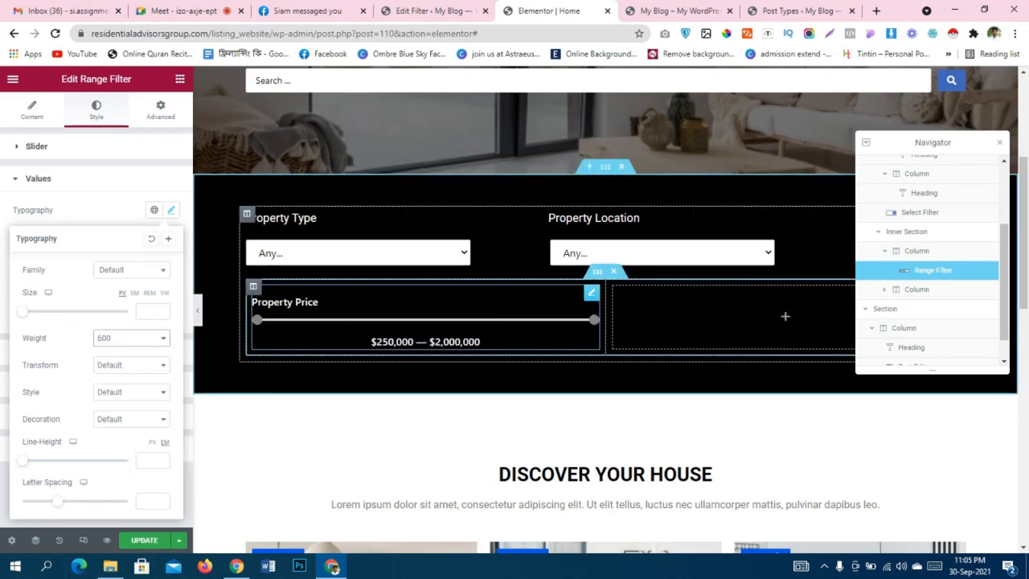
Duplicate the Property Price column twice and delete the empty column at the end of the inner section.
right_click(258, 293)
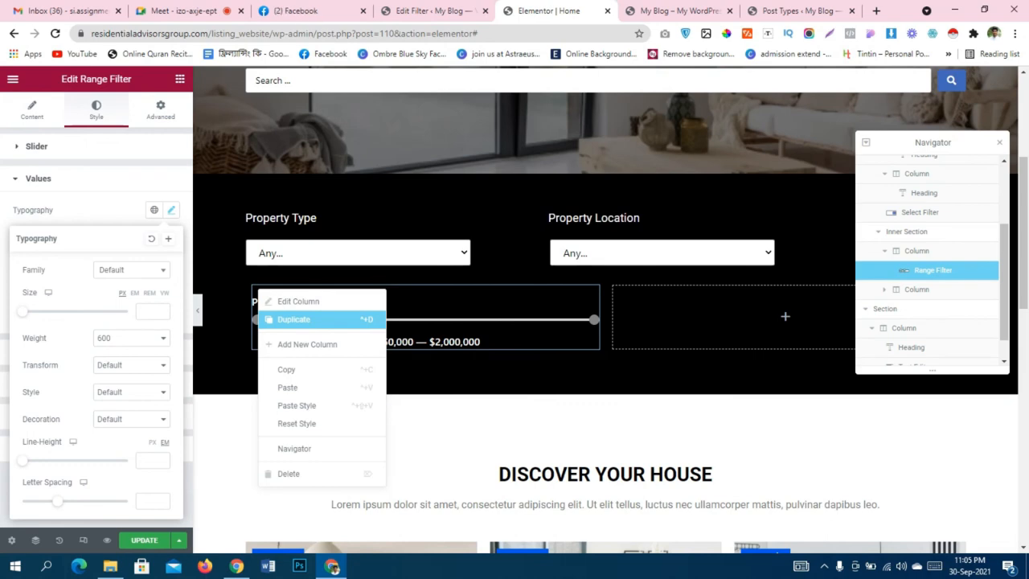
click(294, 319)
right_click(495, 290)
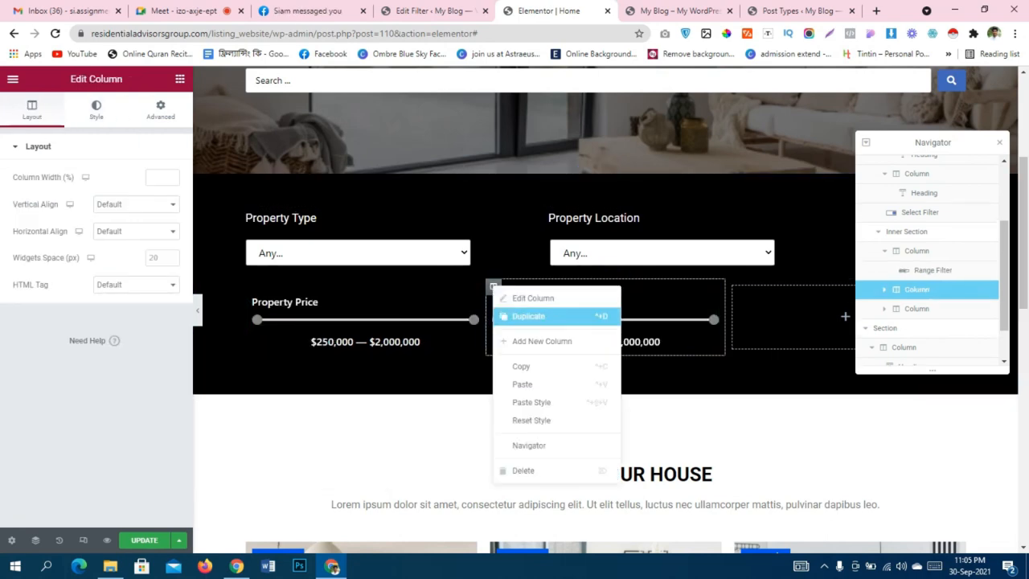
click(528, 316)
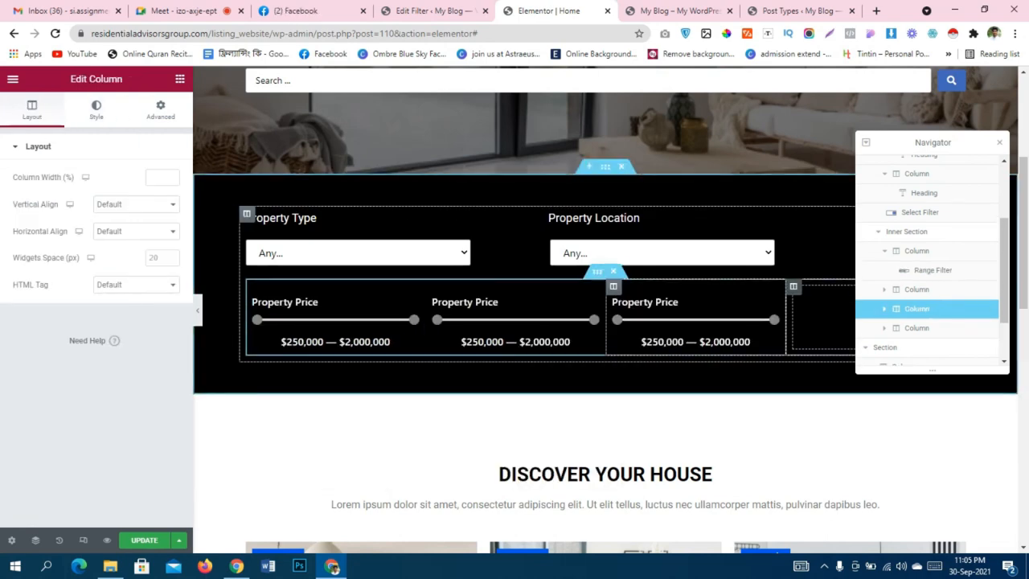
right_click(801, 291)
click(828, 472)
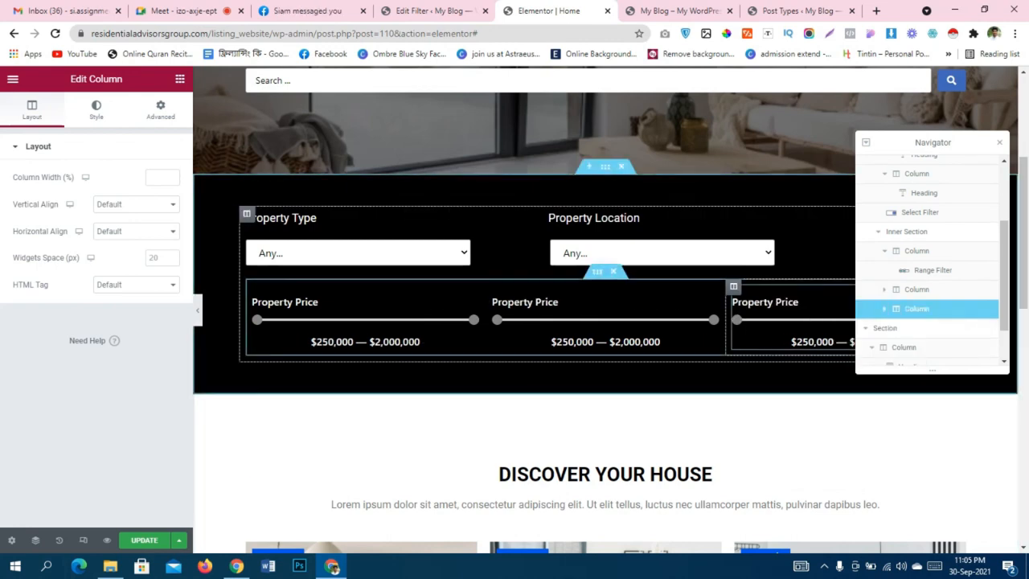
Set the first Property Price range filter to filter for JetEngine.
click(932, 328)
drag(257, 319, 331, 319)
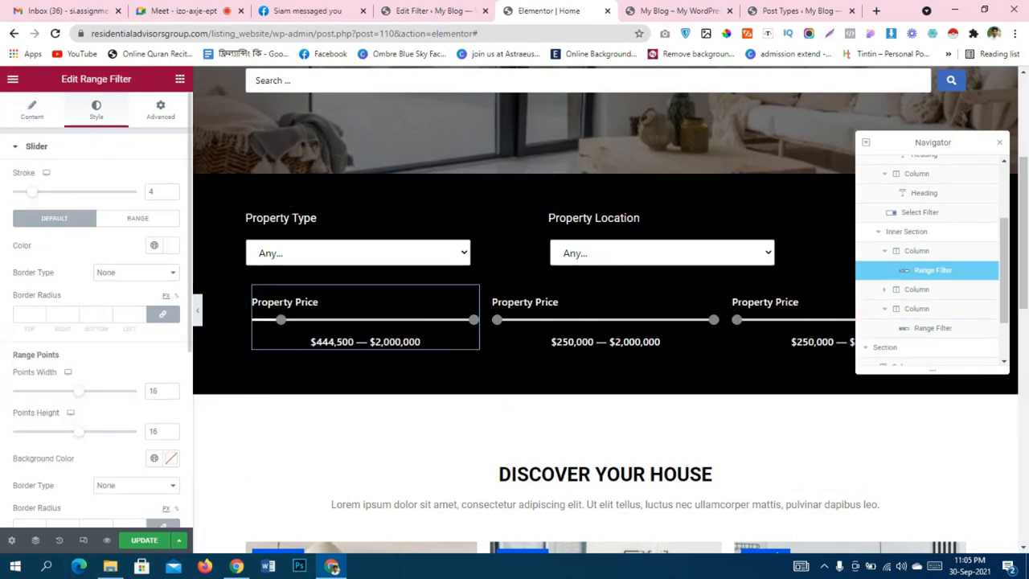
click(32, 110)
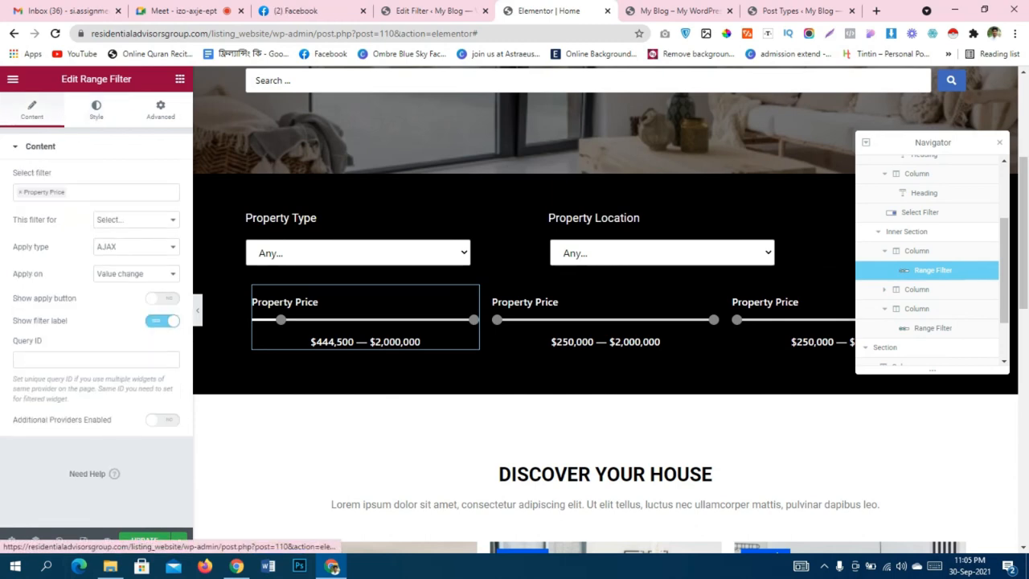
click(96, 111)
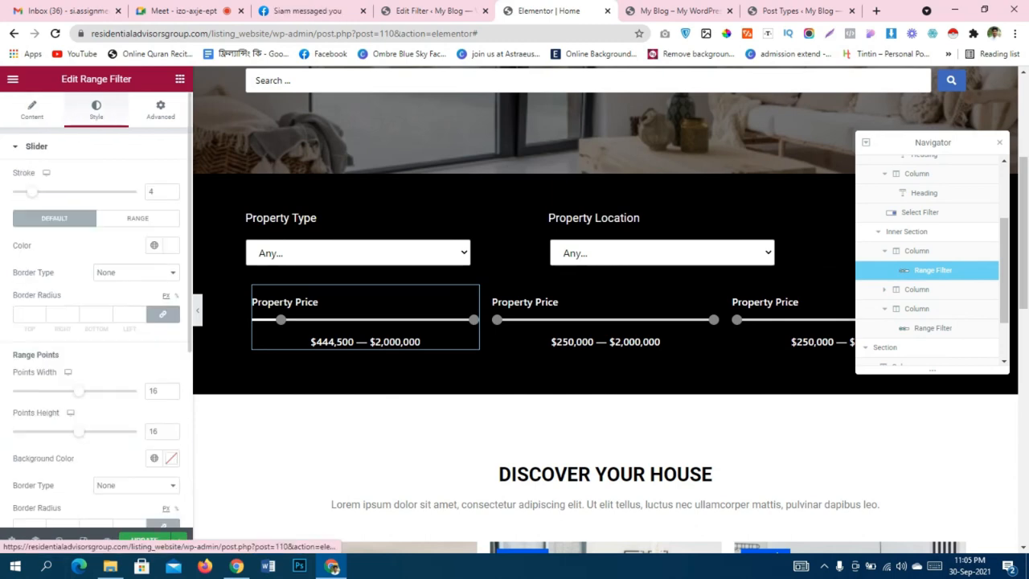
click(32, 111)
click(135, 220)
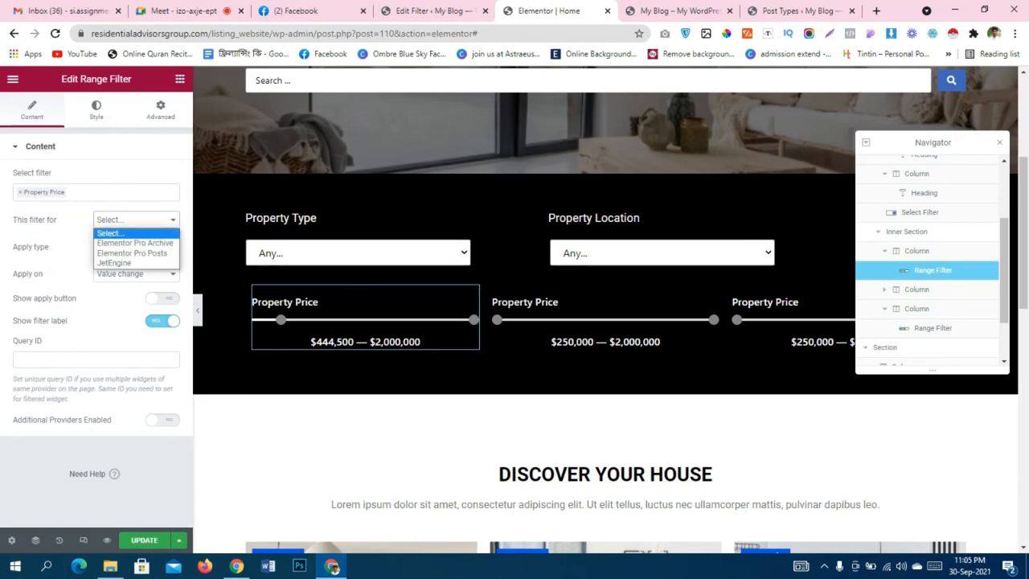
click(113, 263)
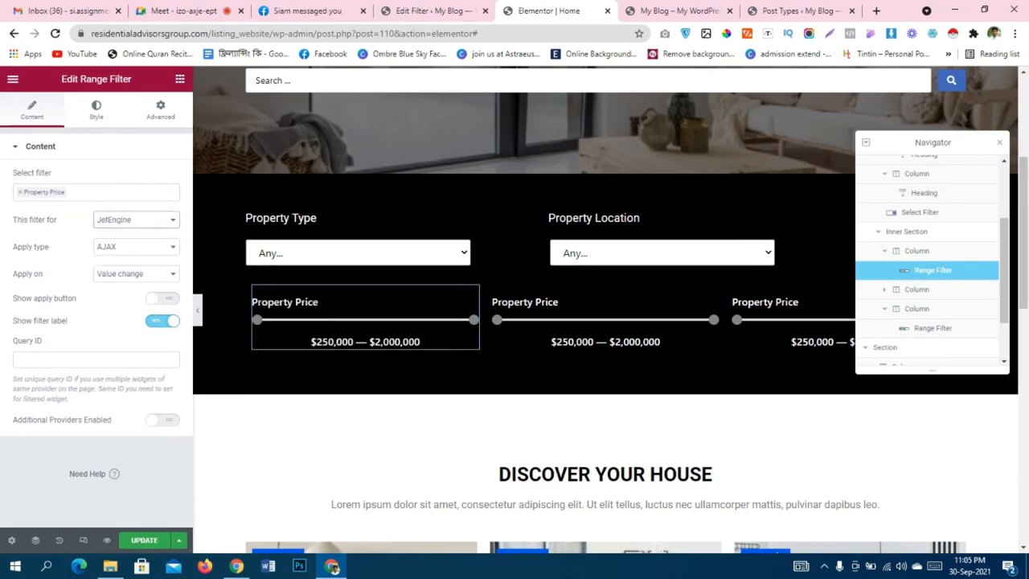
Align the values of the first Property Price range filter to the left.
click(96, 111)
scroll(97, 322, down, 4)
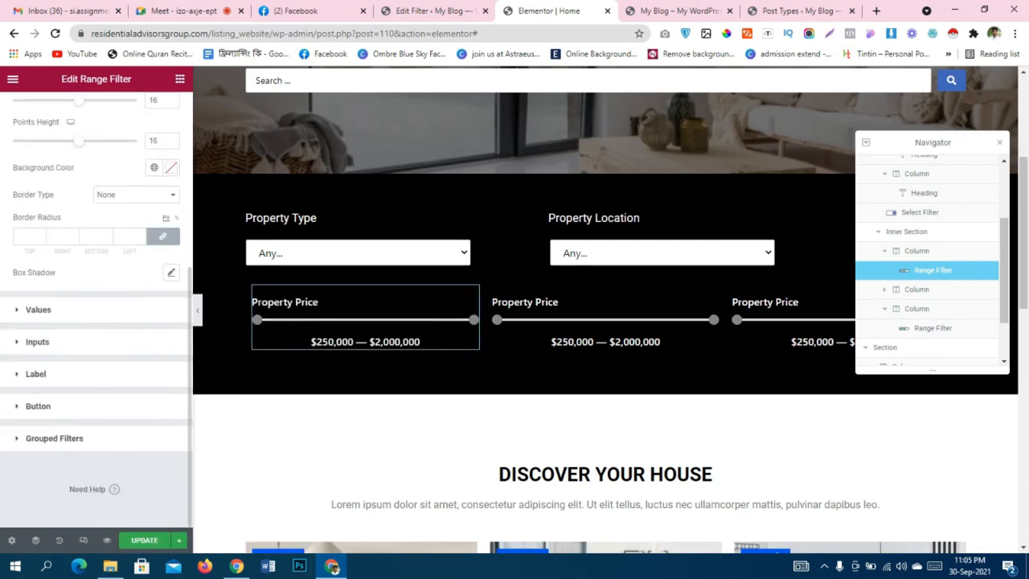
click(39, 310)
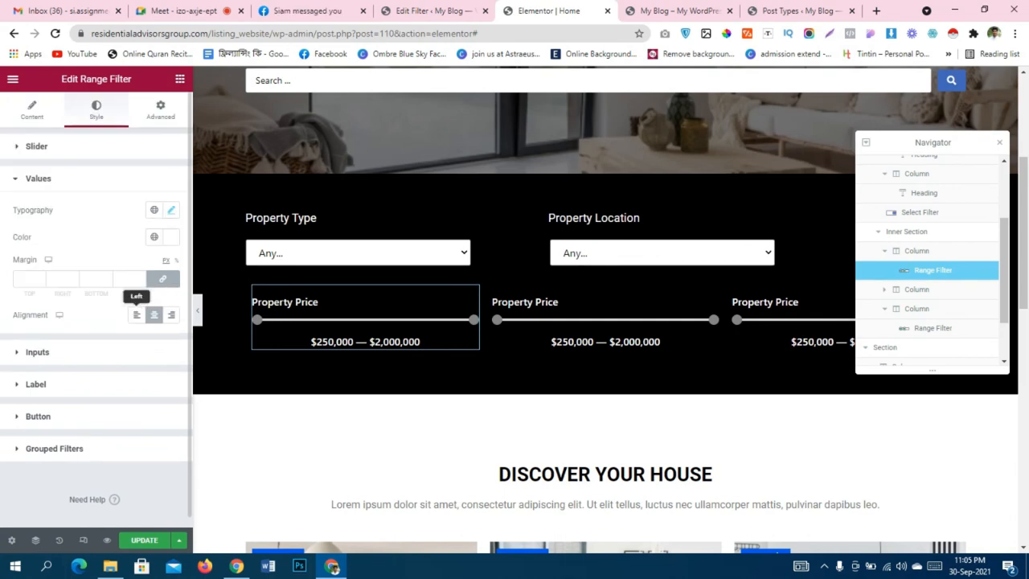
click(137, 315)
Copy the first range filter and paste its style onto the other two range filters.
right_click(315, 324)
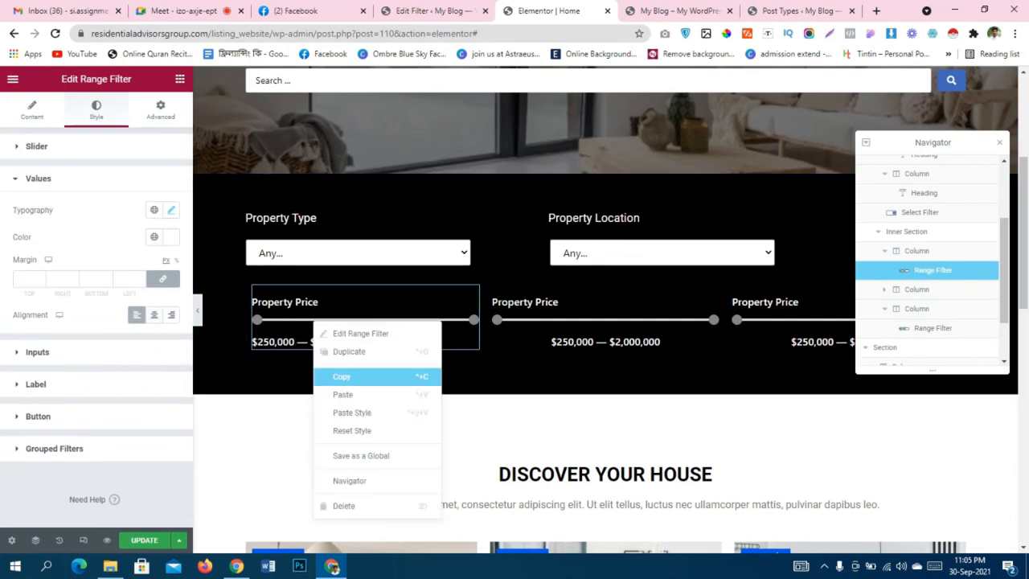
click(341, 376)
right_click(537, 311)
click(562, 399)
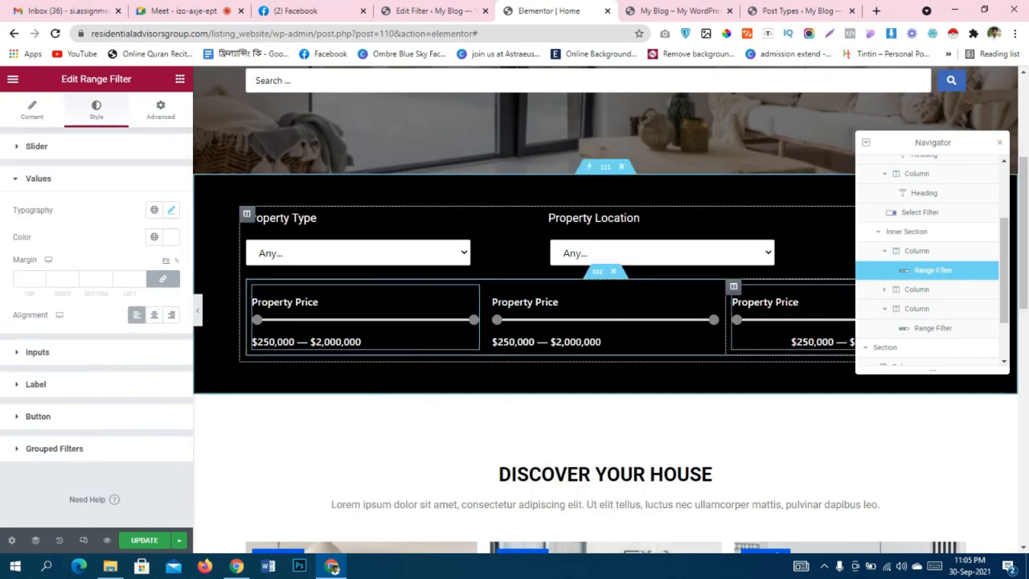
right_click(761, 312)
click(789, 401)
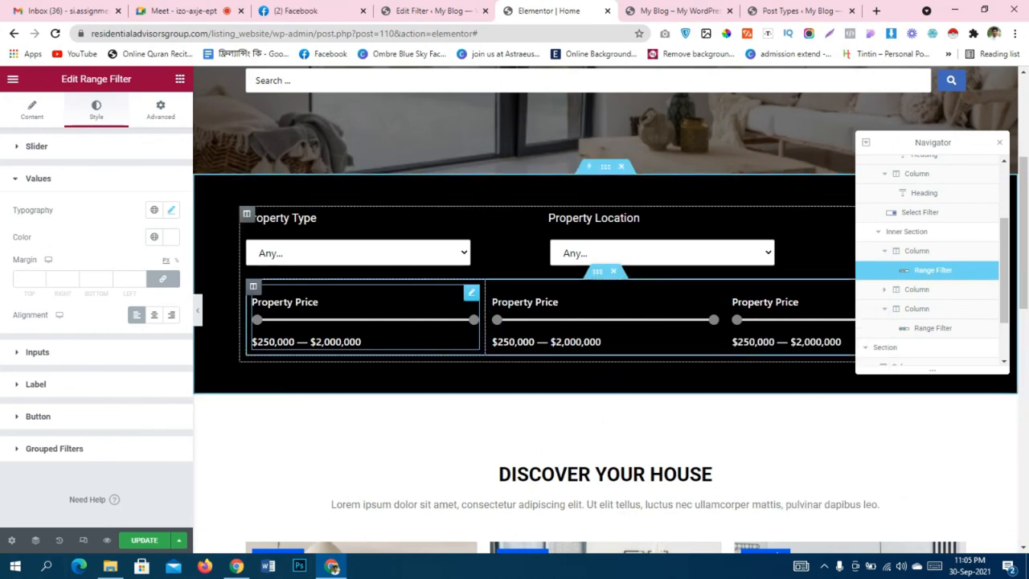
Replace the filter in the middle range widget with Bedrooms.
click(547, 309)
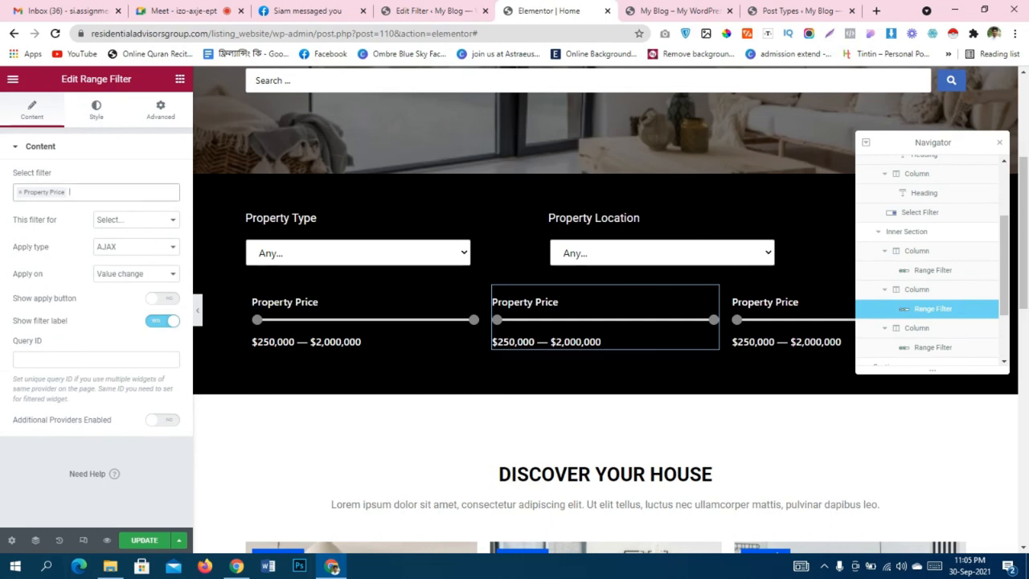
click(69, 191)
key(BackSpace)
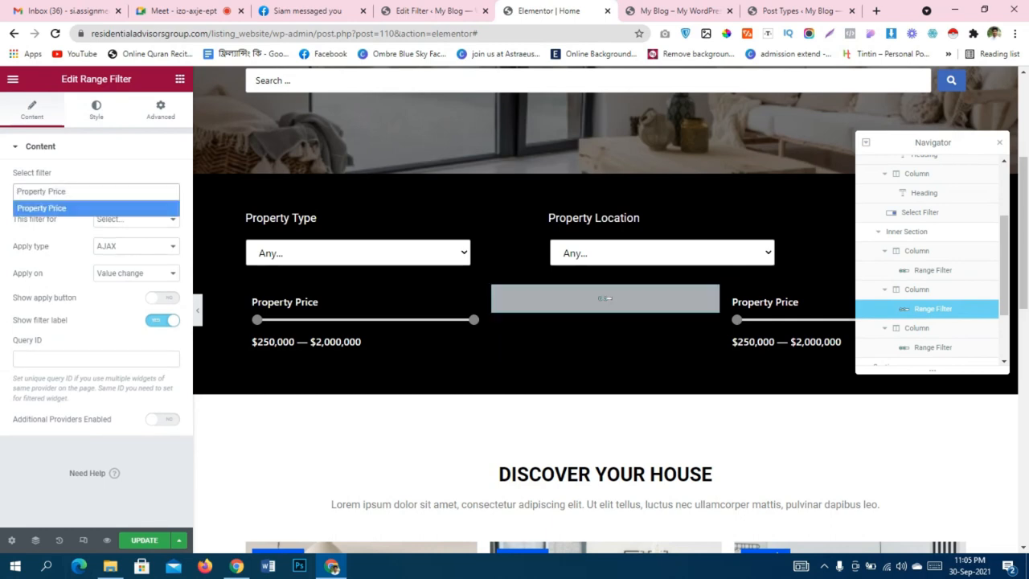
key(Escape)
click(69, 191)
key(Return)
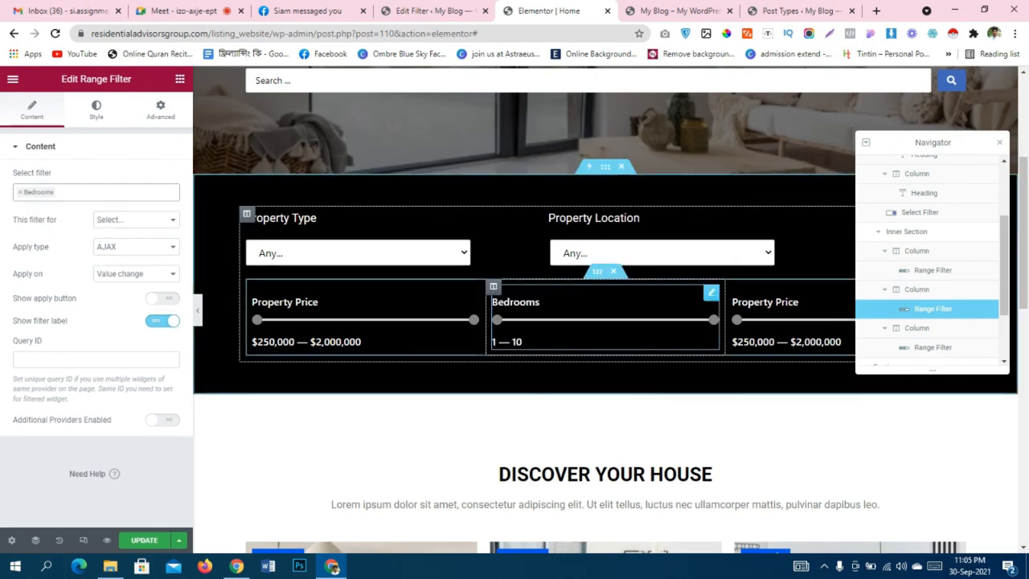
Replace the filter in the third range widget with Square Foot (Area).
click(788, 324)
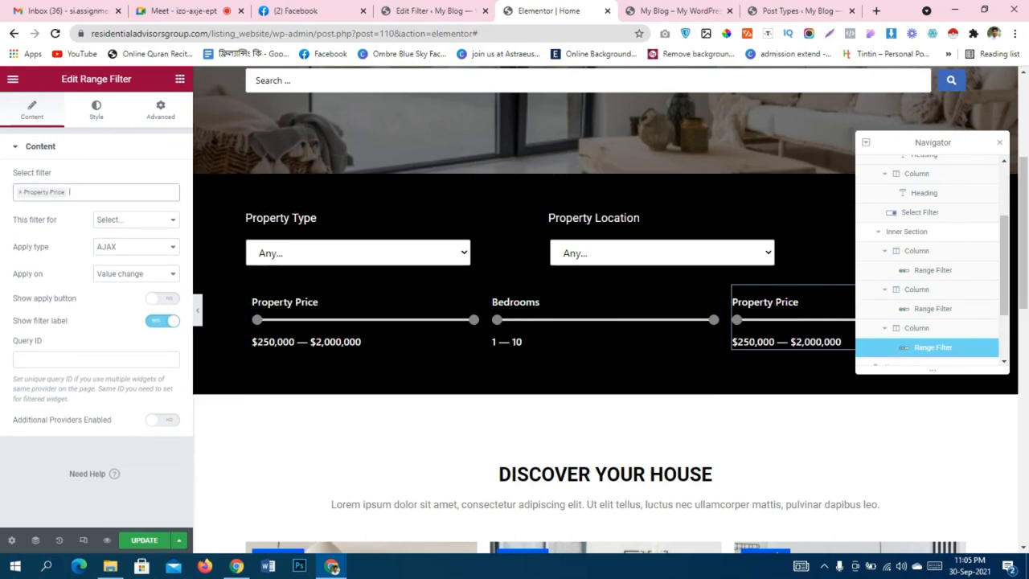
key(BackSpace)
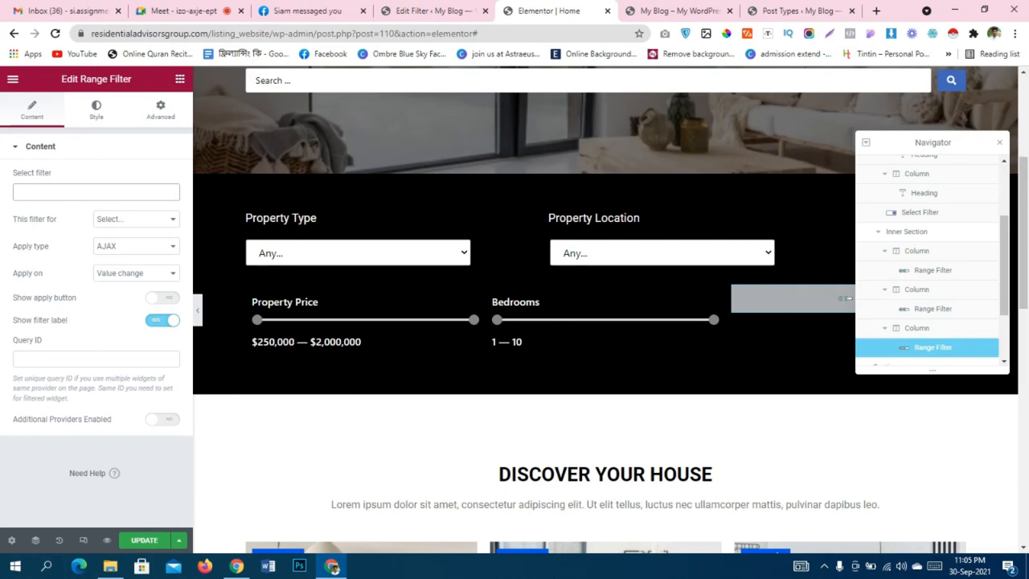
click(96, 192)
text(s)
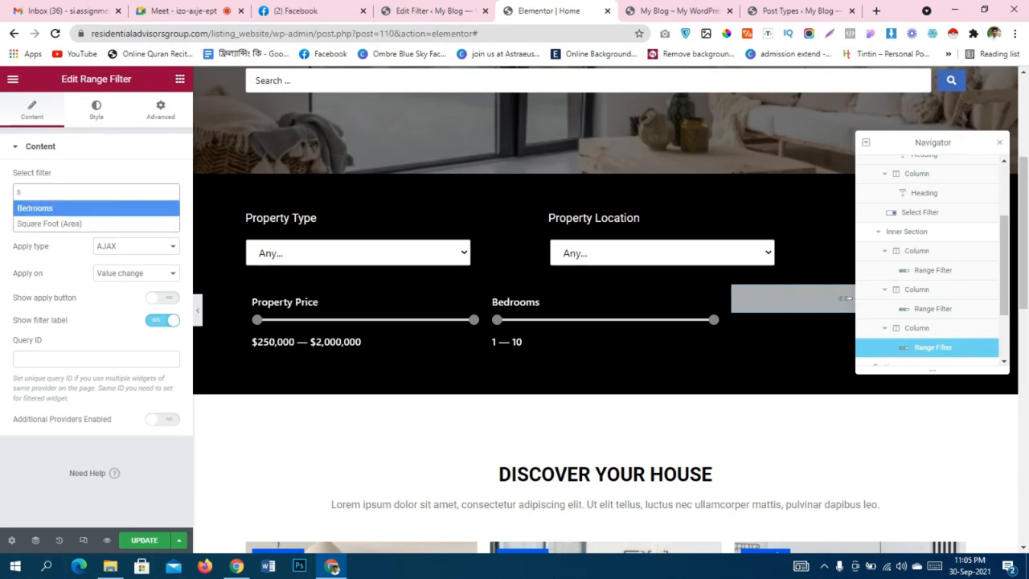
key(Down)
key(Return)
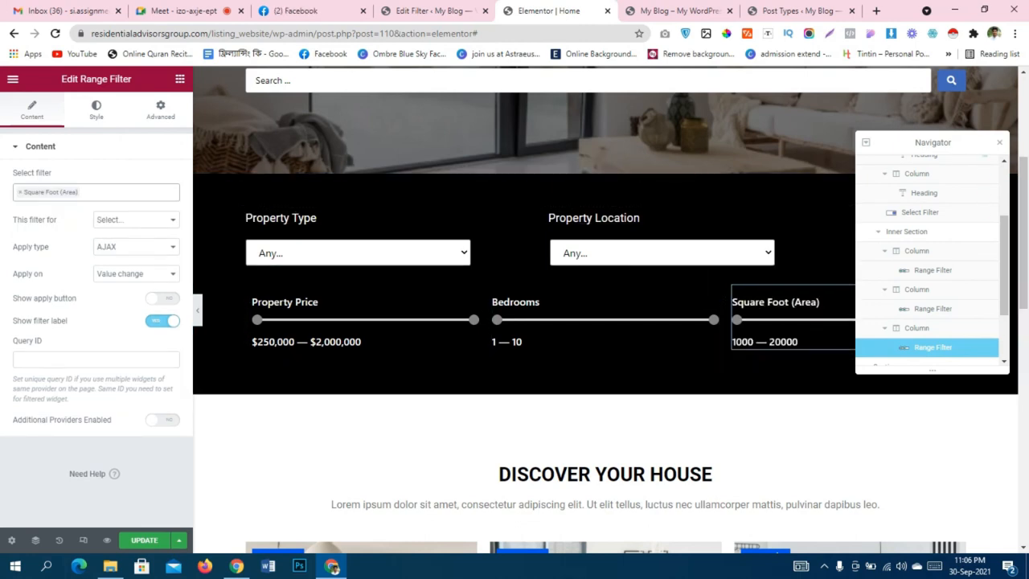
Close the Navigator, update the home page, and check the filter section in the page preview.
click(999, 142)
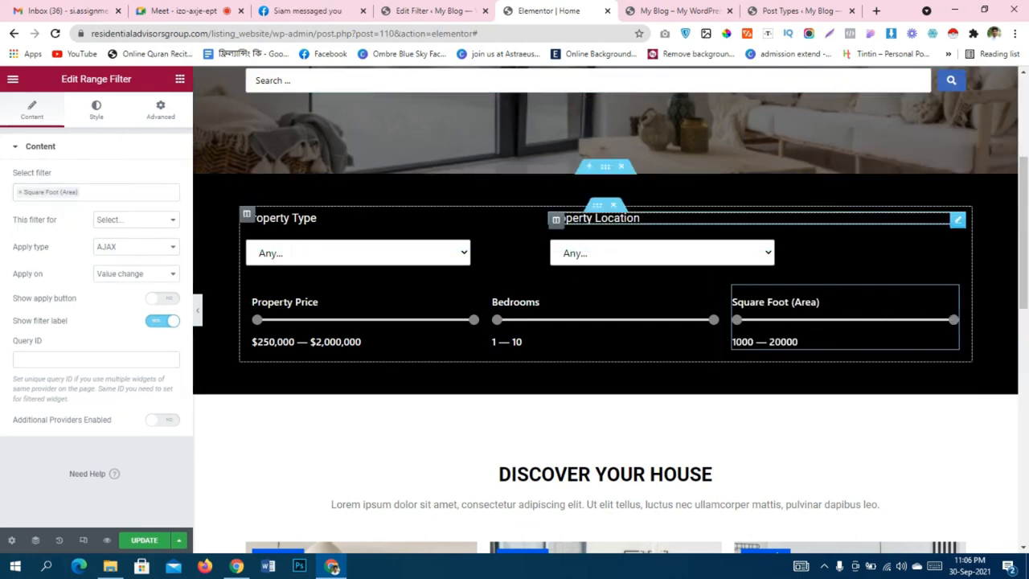
scroll(606, 310, down, 1)
scroll(606, 310, up, 2)
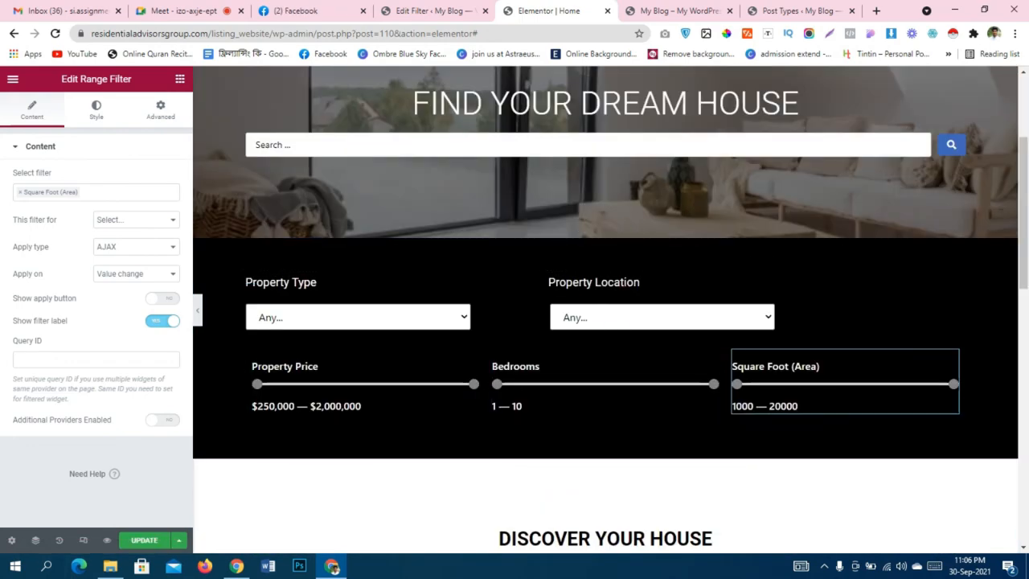
click(145, 540)
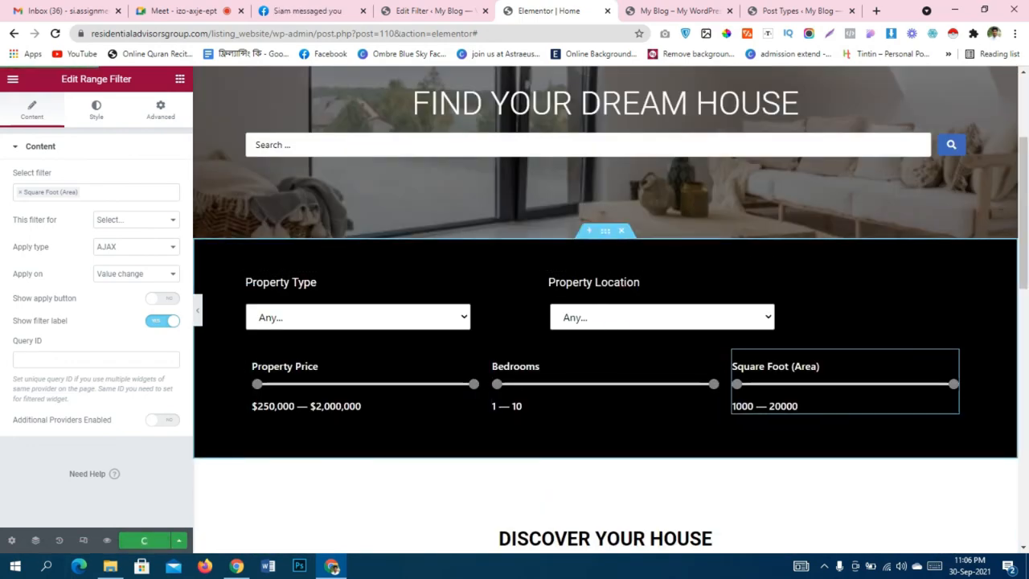
click(681, 11)
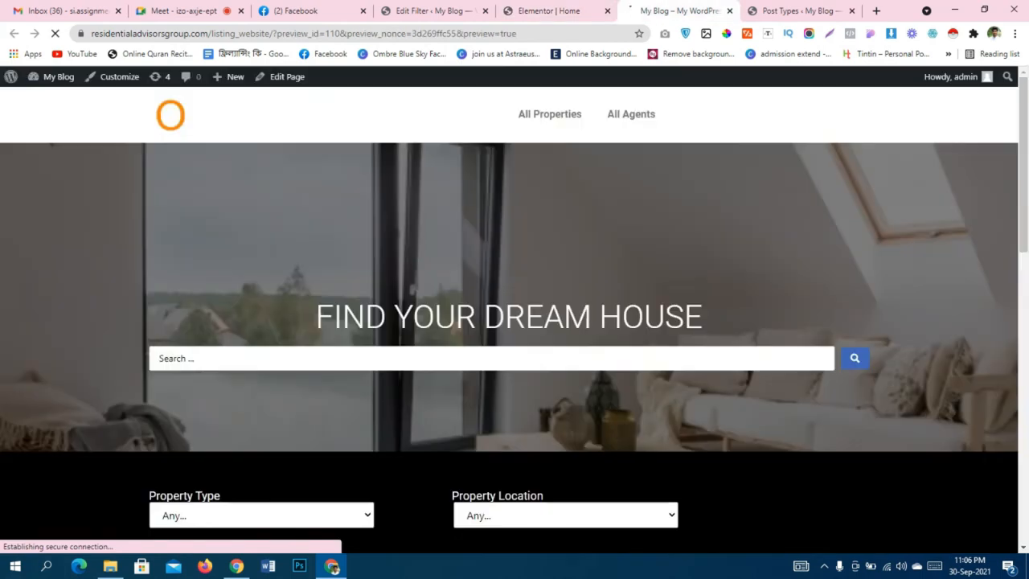
scroll(515, 314, down, 4)
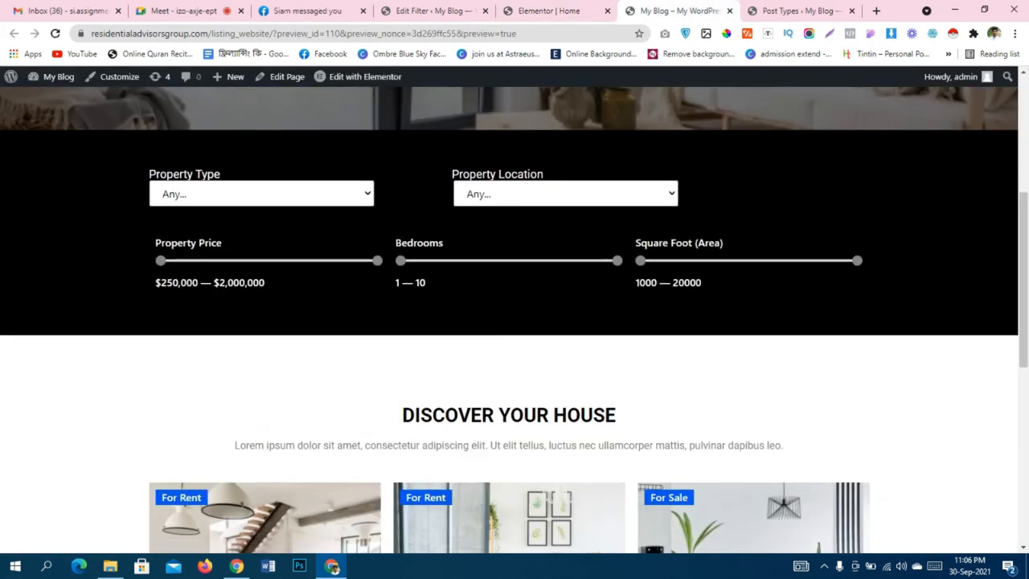
Back in the Elementor editor, unlink the Property Location heading's margin and padding values and set its bottom padding to 20 px.
click(550, 12)
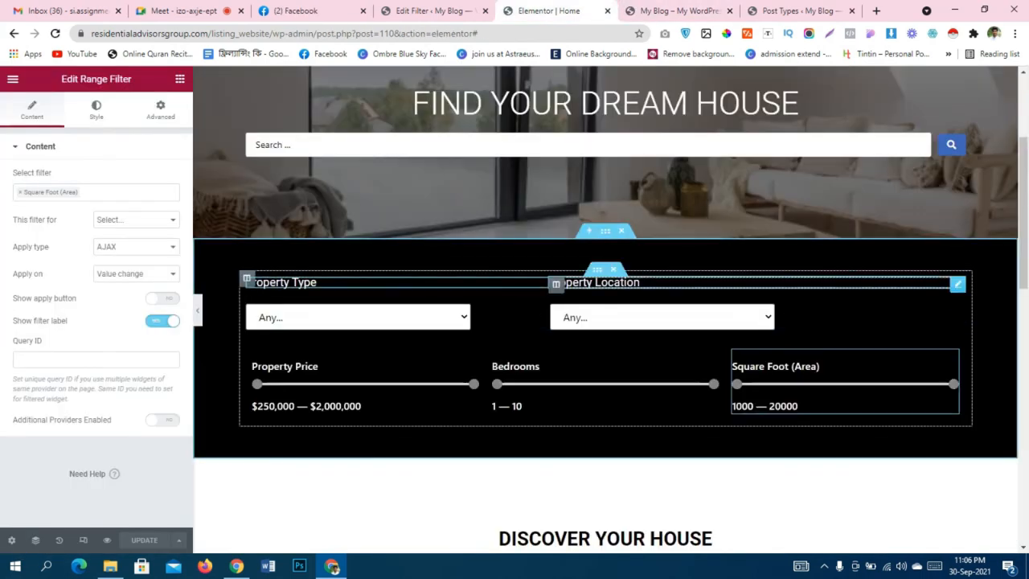
click(599, 283)
click(160, 110)
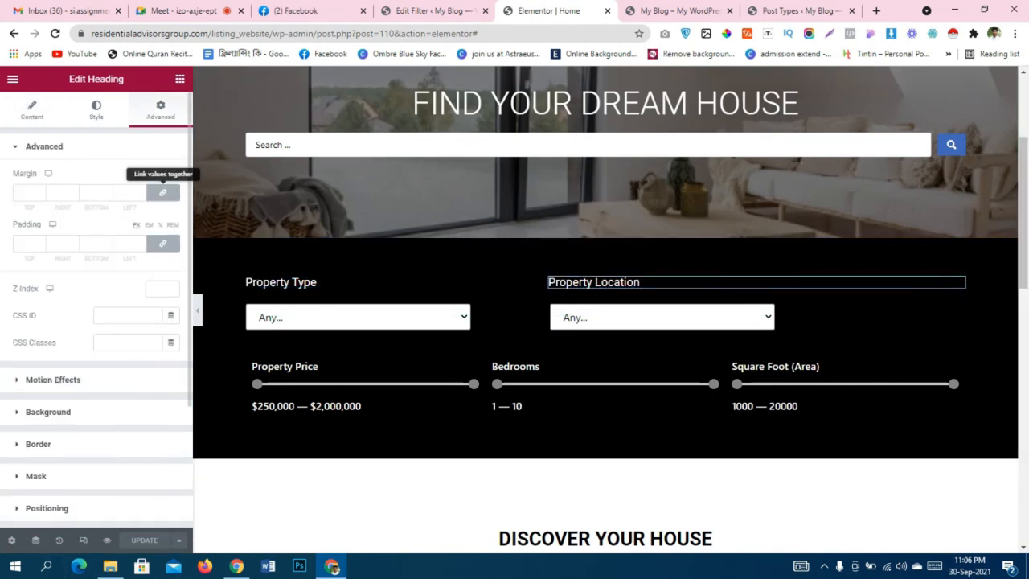
click(163, 192)
click(162, 243)
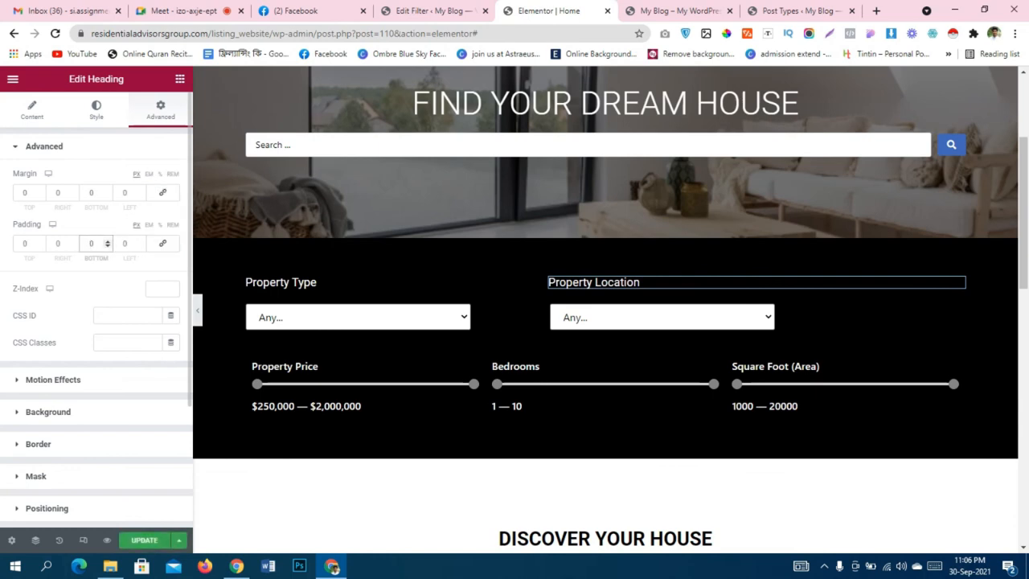
click(91, 243)
text(20)
Copy the Property Location heading and paste its style onto the Property Type heading.
right_click(601, 291)
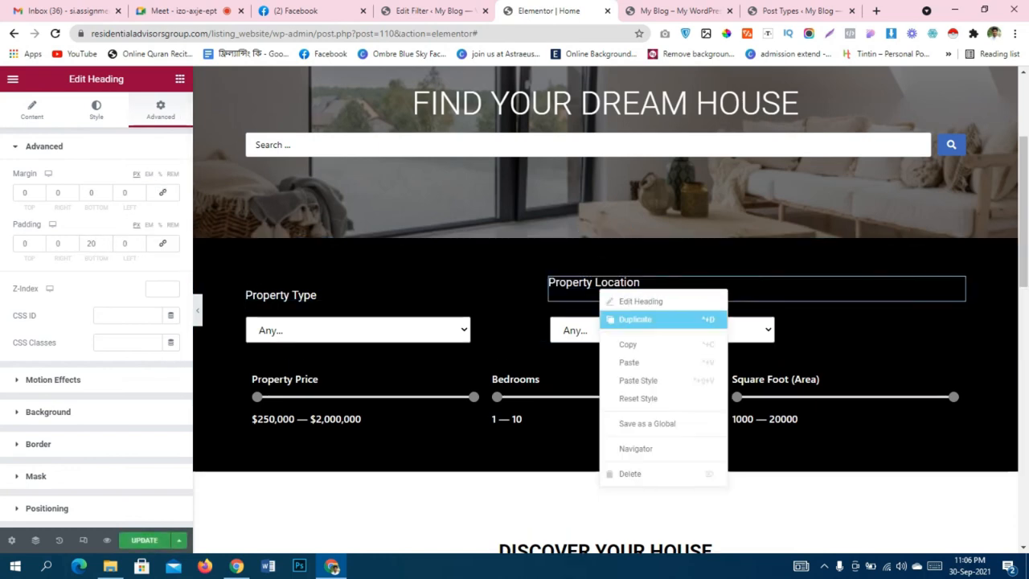
click(628, 345)
right_click(306, 294)
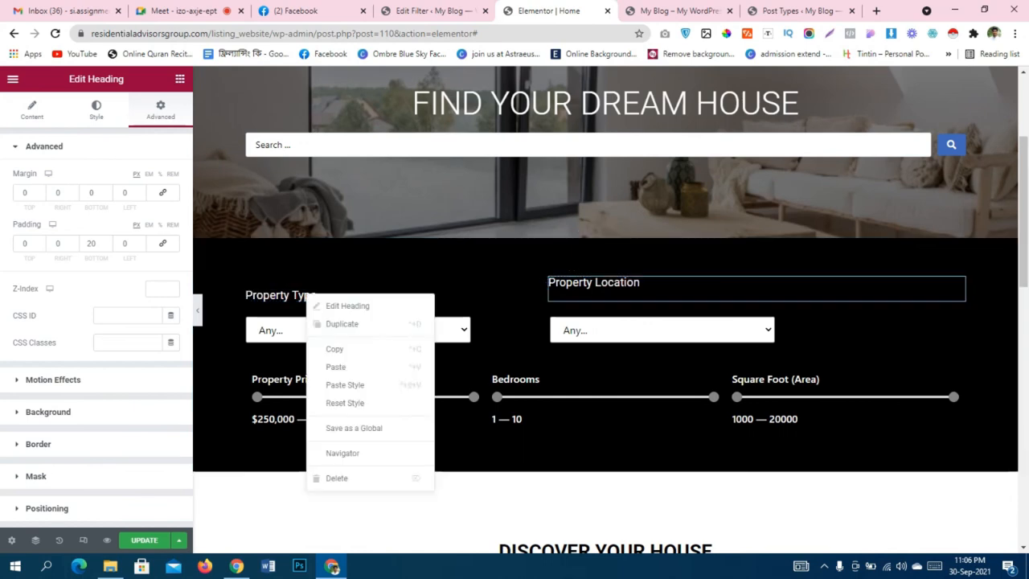
click(345, 384)
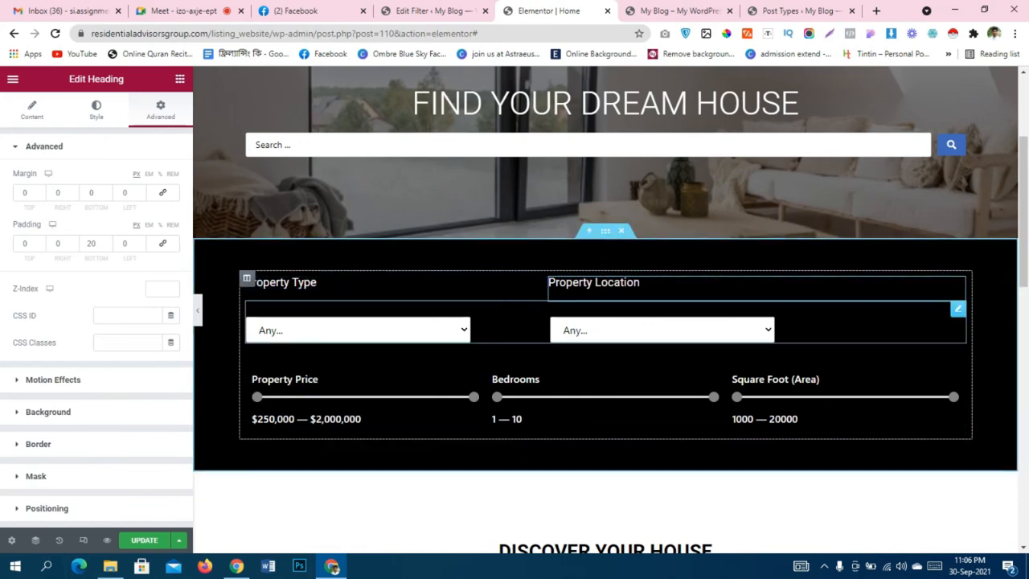
Update the home page and reload the preview to check the spacing of the filter headings.
click(145, 541)
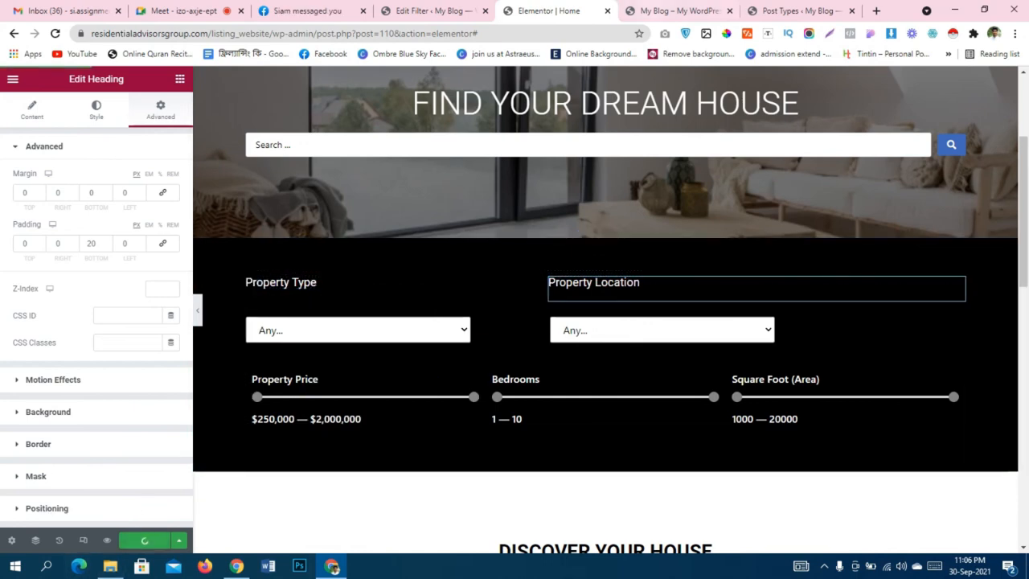
click(680, 11)
key(ctrl+r)
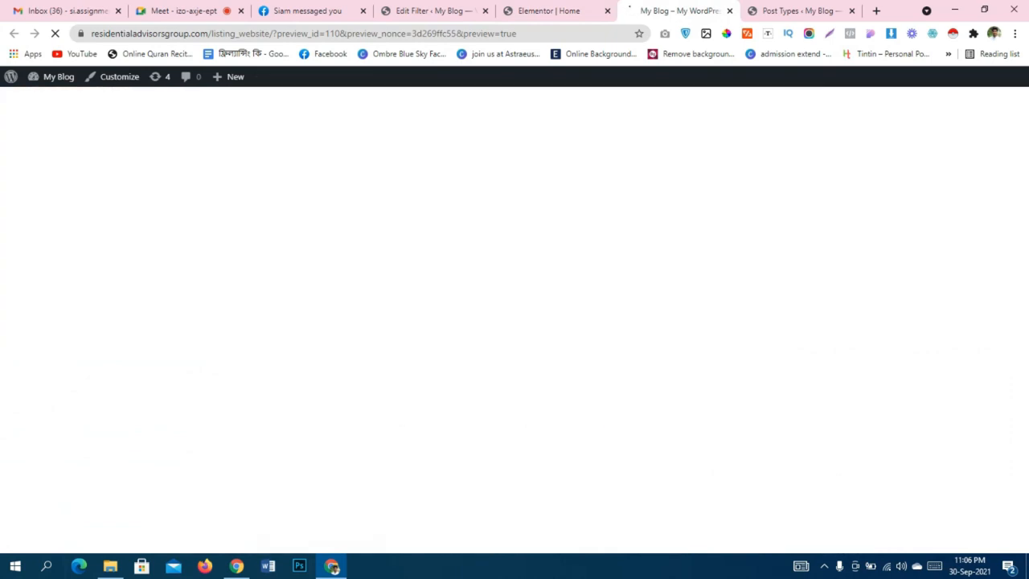
scroll(514, 322, down, 4)
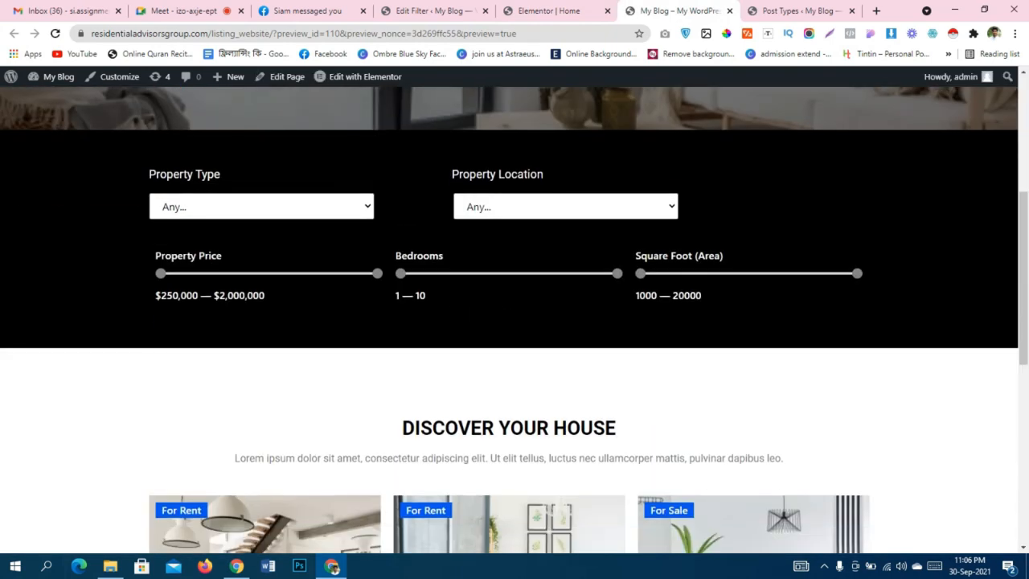
Filter the previewed listings by property type Apartment and a minimum price of $512,000, and check the resulting properties.
click(261, 207)
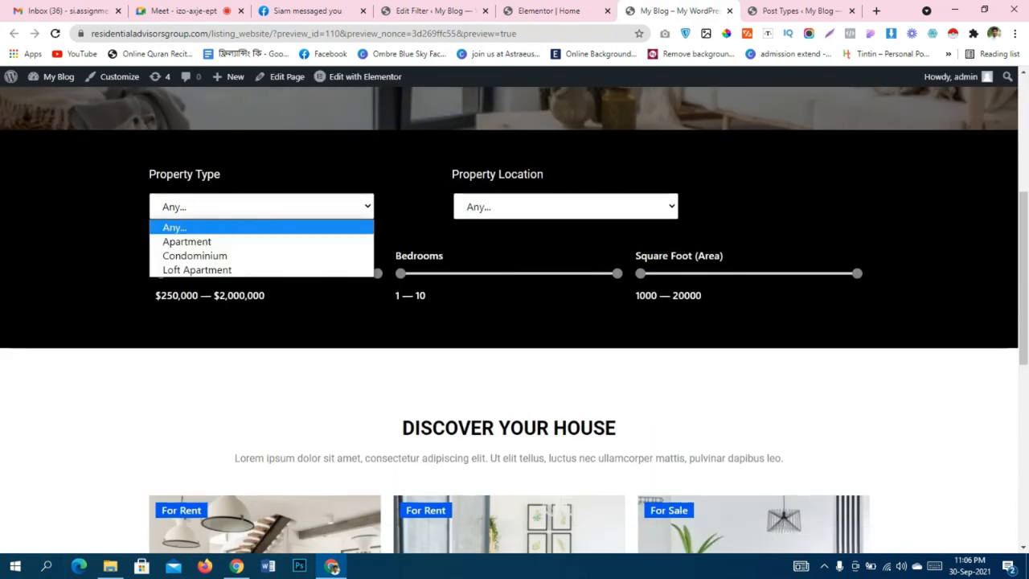
click(196, 239)
scroll(515, 322, down, 1)
scroll(515, 321, down, 3)
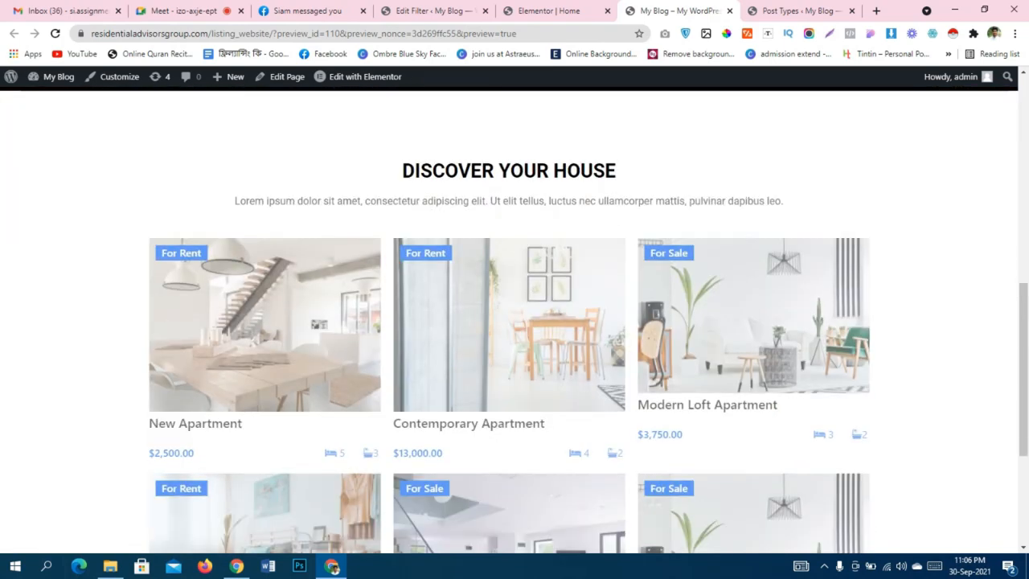
scroll(515, 321, down, 3)
scroll(515, 322, up, 7)
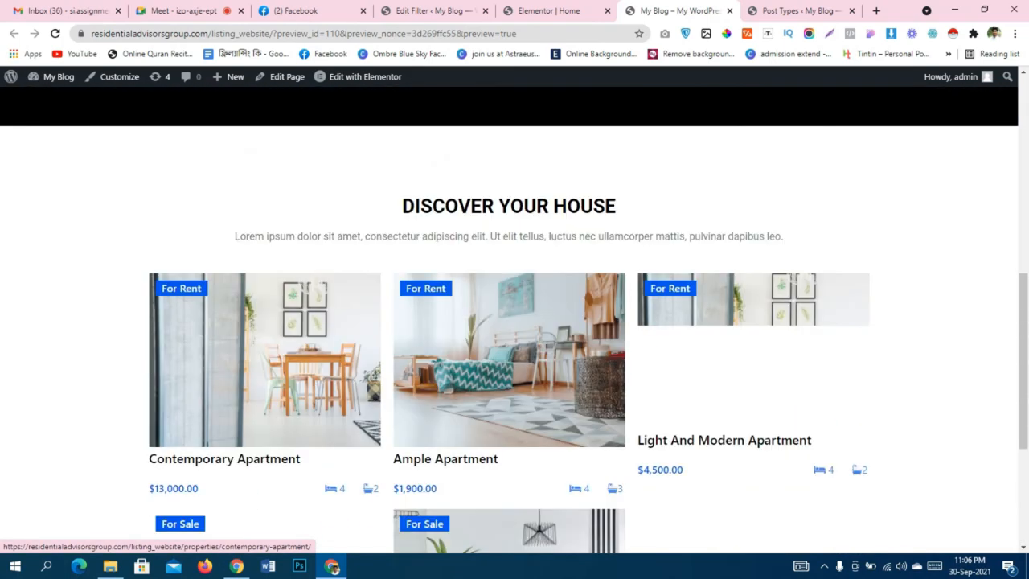
scroll(515, 322, down, 2)
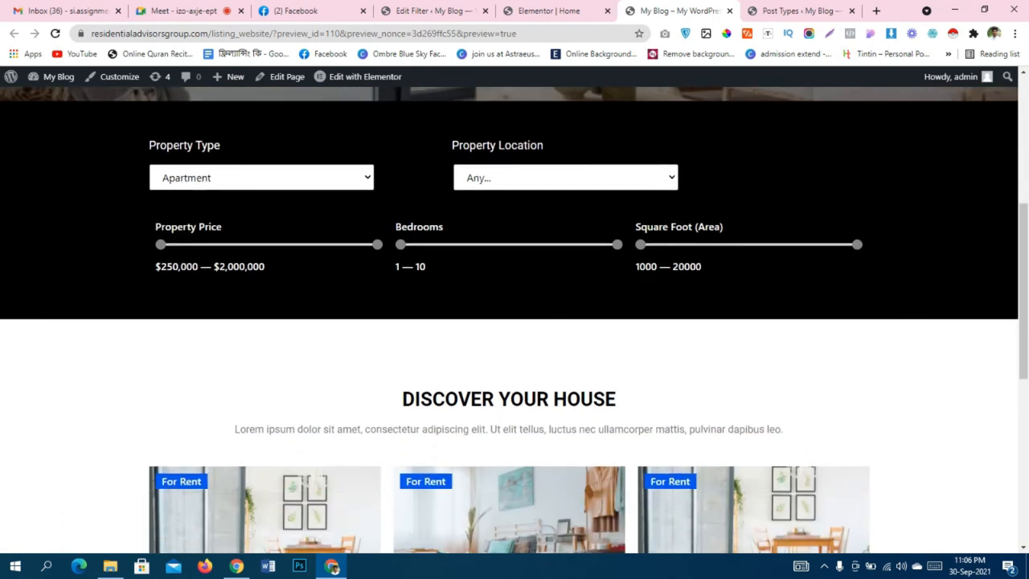
scroll(515, 321, down, 3)
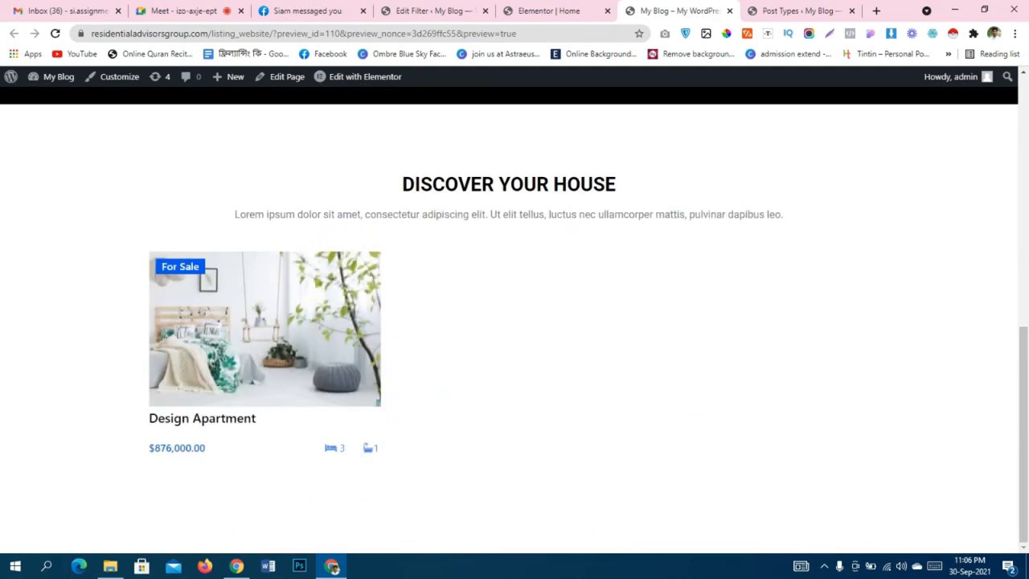
scroll(515, 322, up, 4)
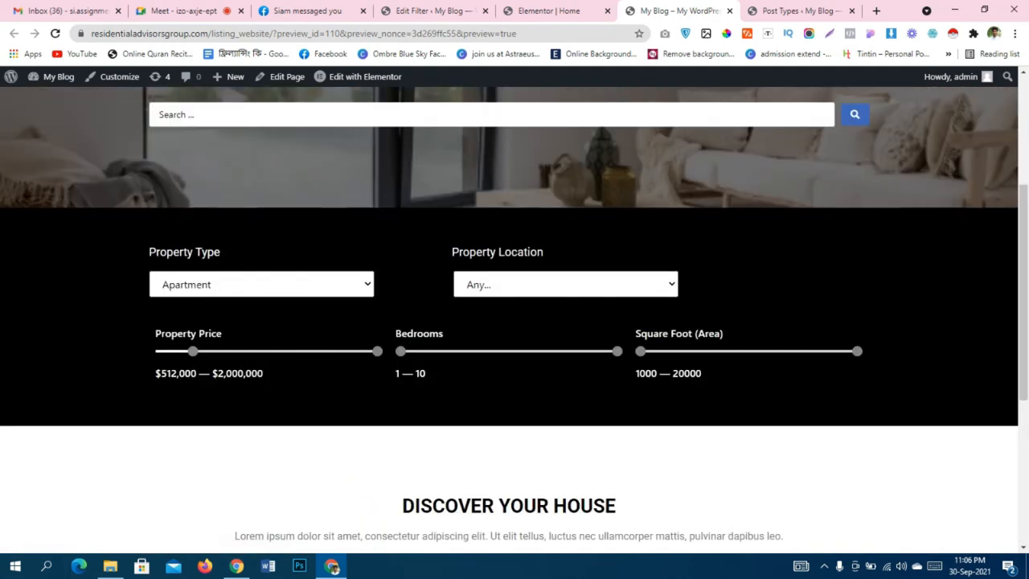
Test the Property Location filter with Los Angeles, Chicago, Miami Beach and New York, checking the listings for each.
click(566, 284)
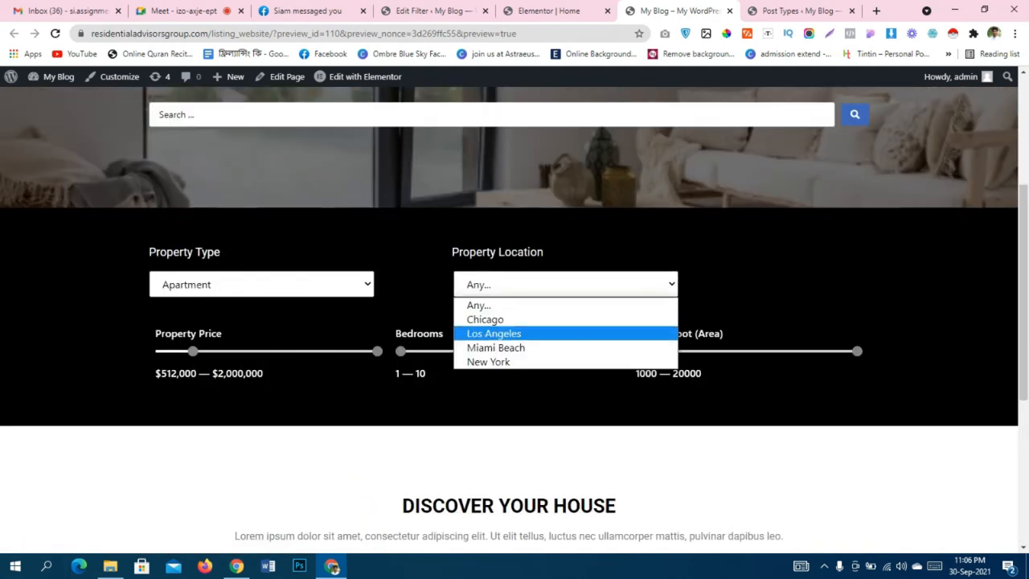
click(494, 330)
scroll(514, 322, down, 2)
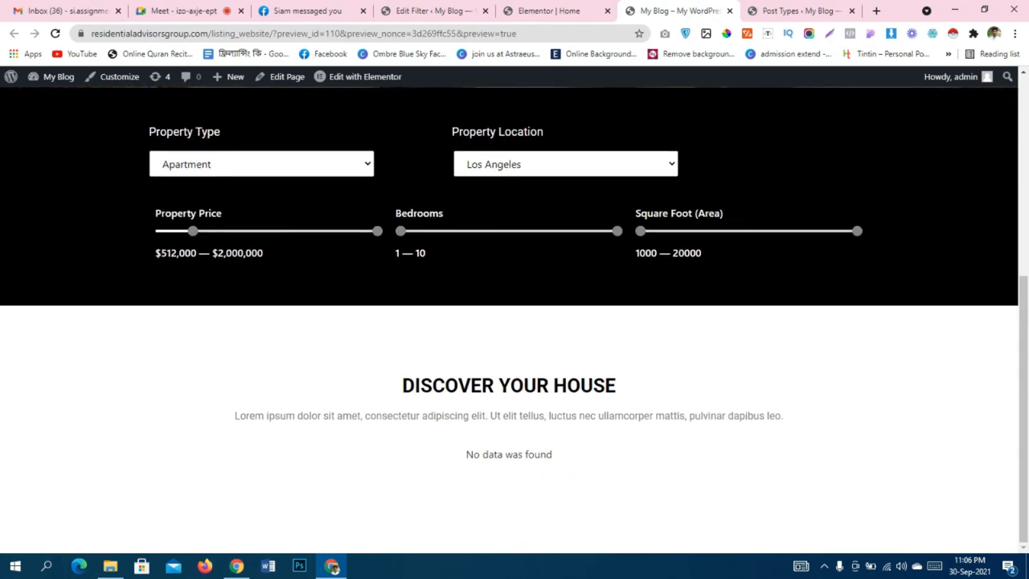
click(565, 164)
click(483, 198)
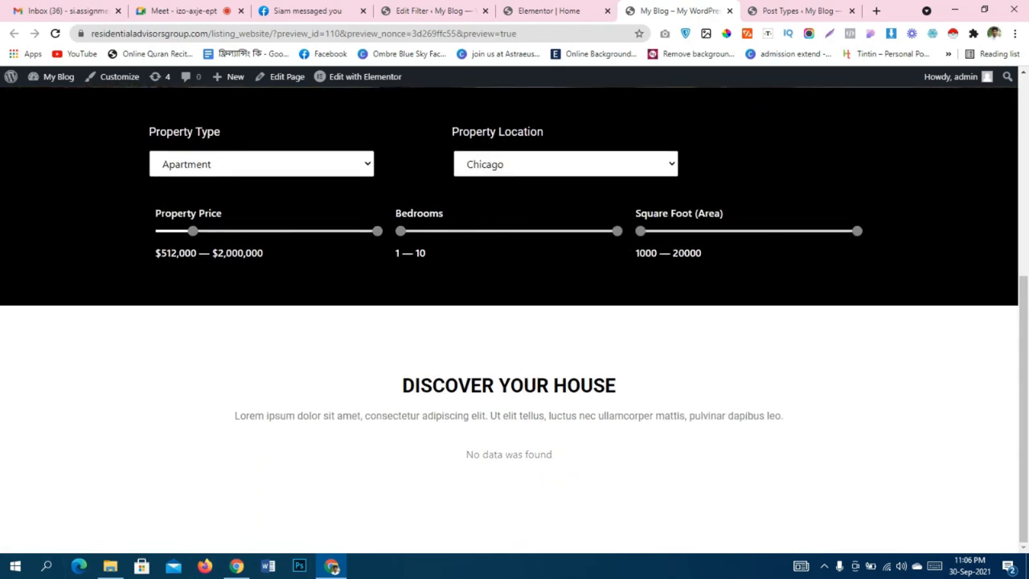
click(566, 164)
click(483, 226)
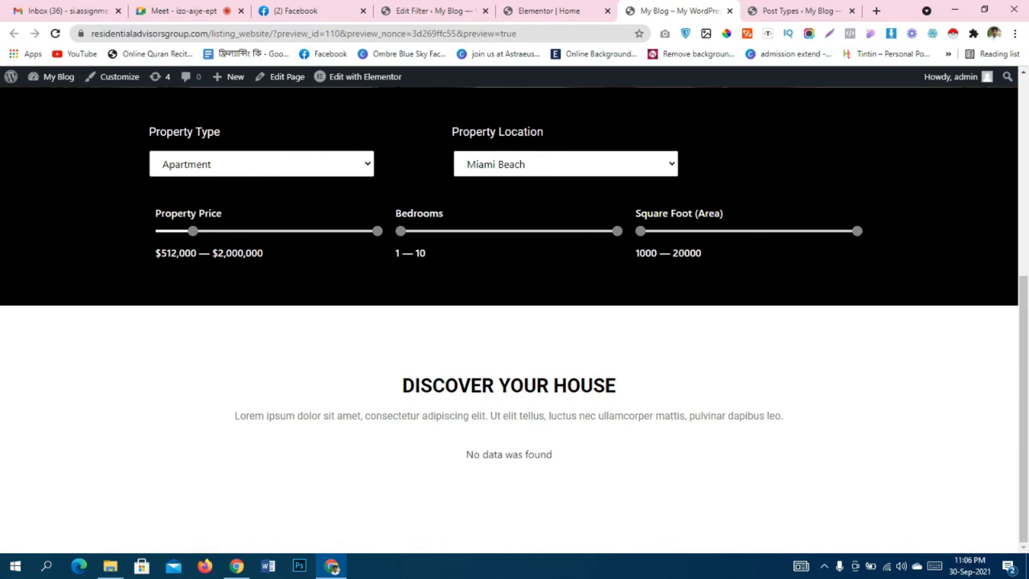
click(565, 164)
click(482, 240)
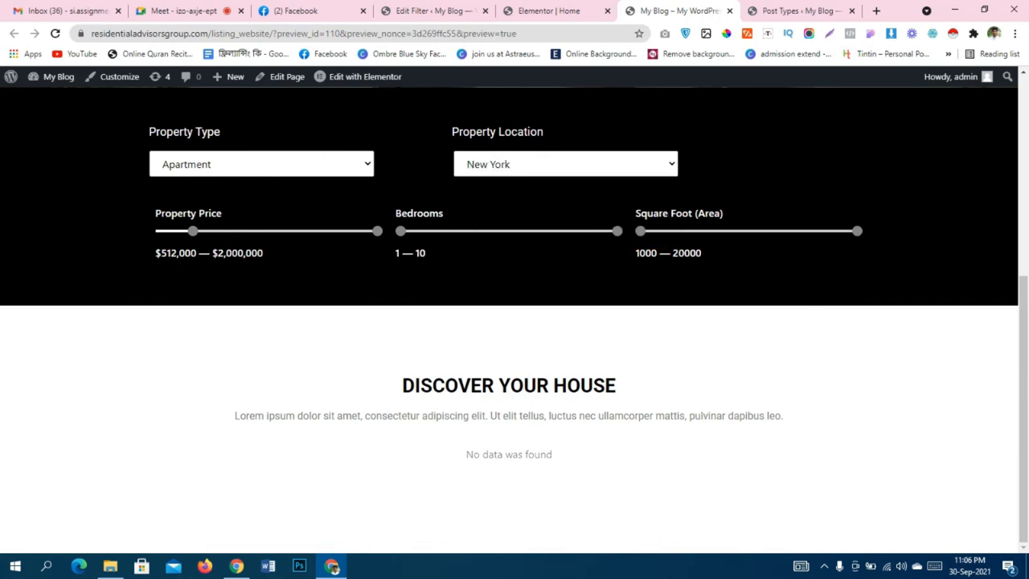
scroll(514, 322, down, 3)
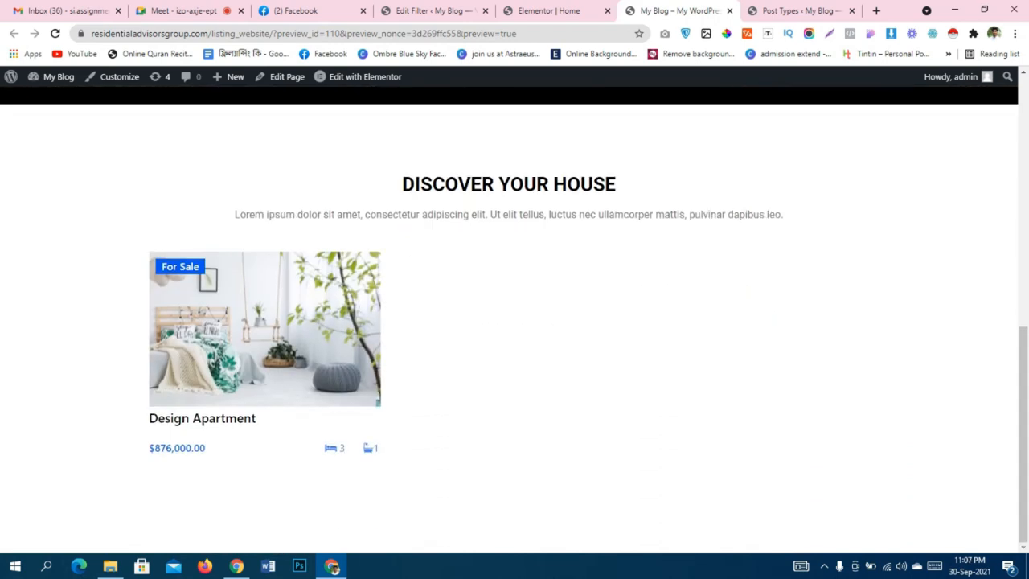
Open the All Properties page from the site header, and return to the home page by shortening the address to listing_website/.
scroll(515, 321, up, 7)
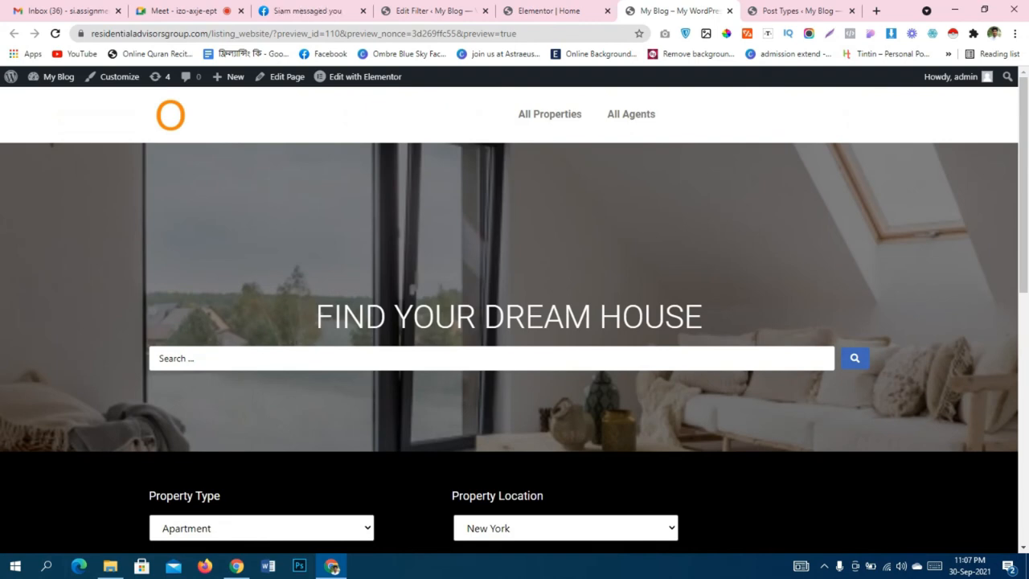
scroll(515, 321, down, 6)
scroll(515, 322, up, 5)
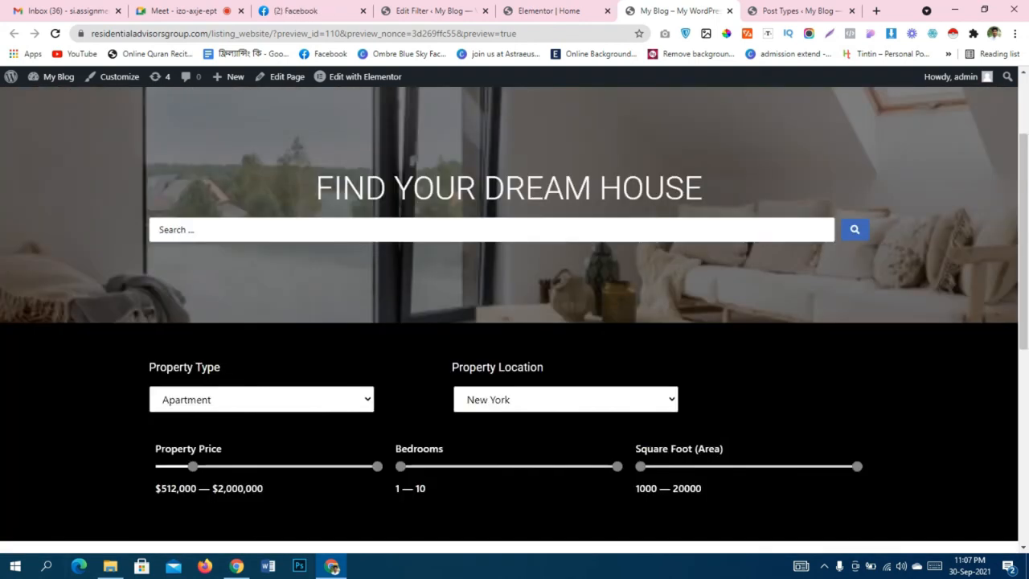
scroll(514, 322, up, 2)
click(550, 114)
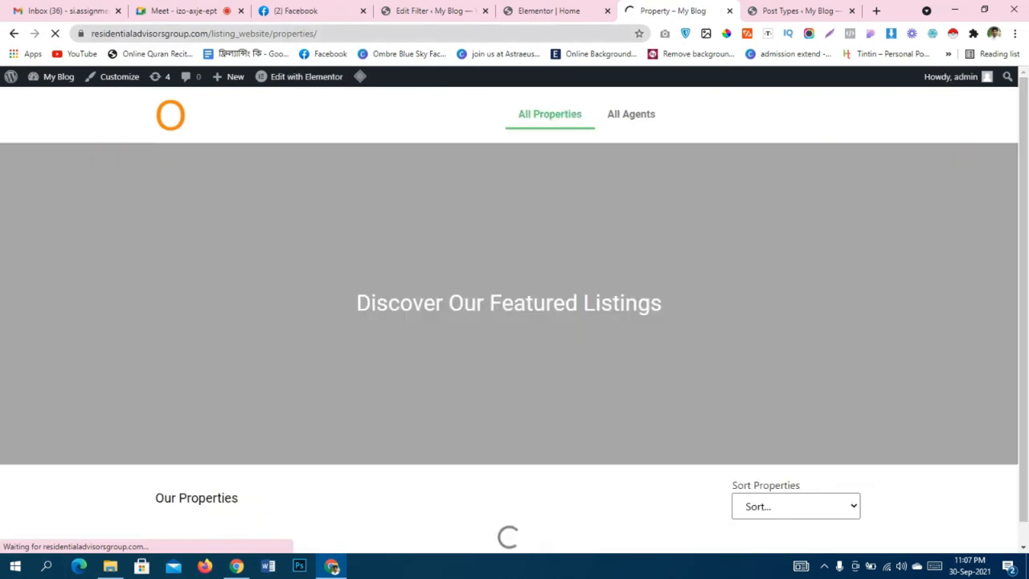
drag(270, 34, 953, 76)
key(BackSpace)
key(Return)
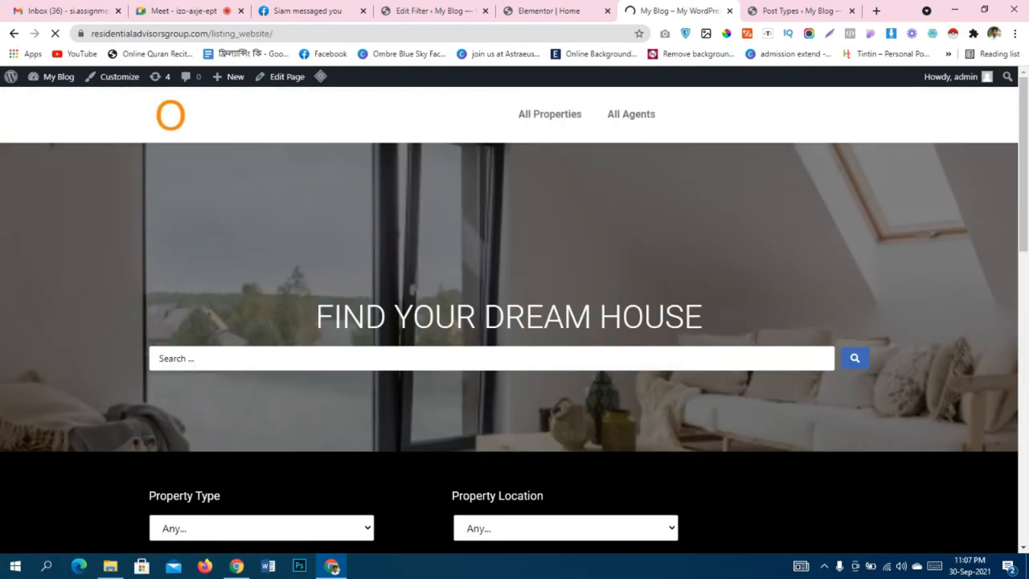
Review the live home page from the hero search and filter section down to the Discover Your House listings.
scroll(514, 320, down, 4)
scroll(509, 338, down, 3)
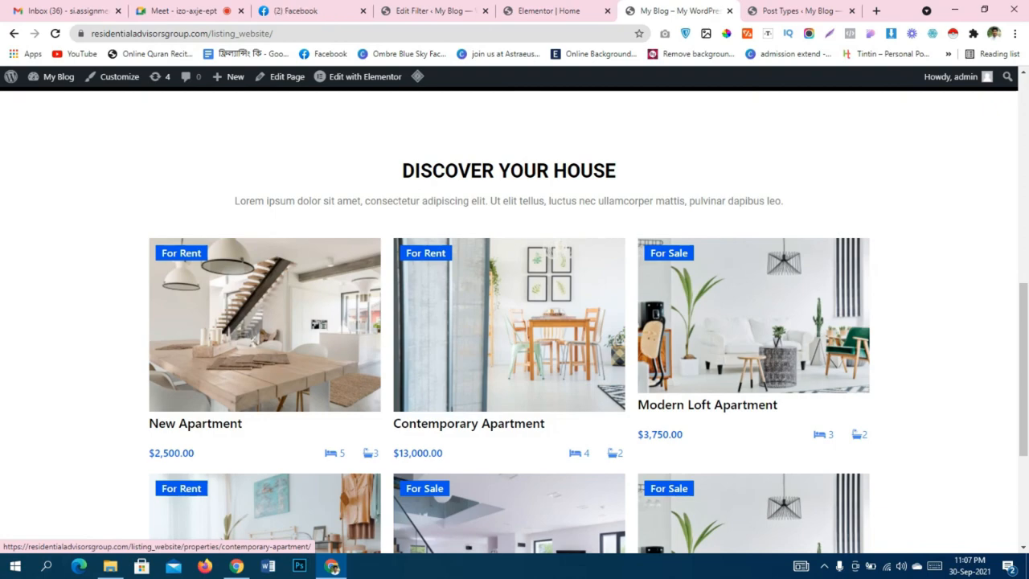
scroll(509, 338, down, 1)
scroll(509, 337, down, 2)
scroll(509, 338, up, 3)
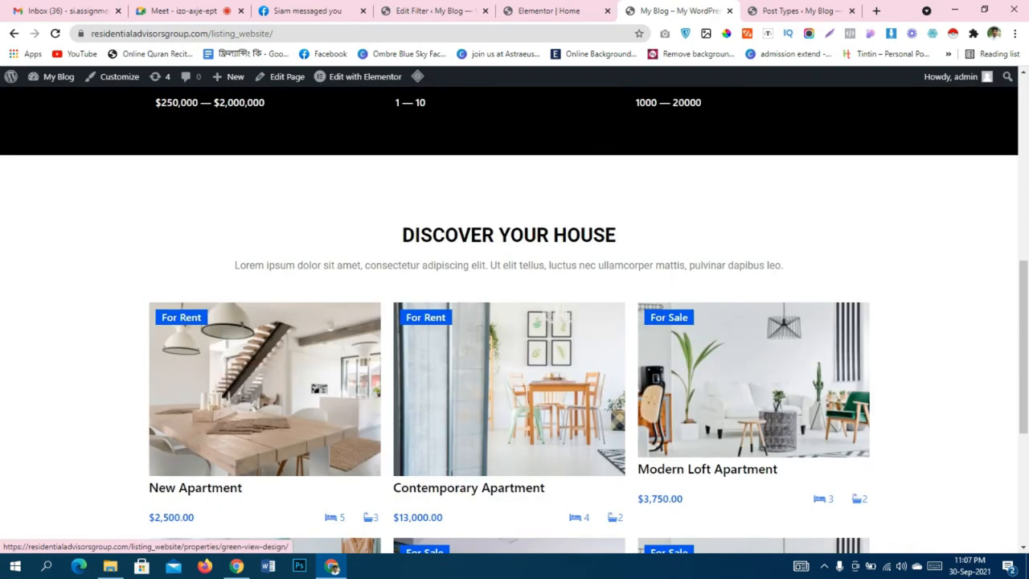
scroll(509, 337, up, 4)
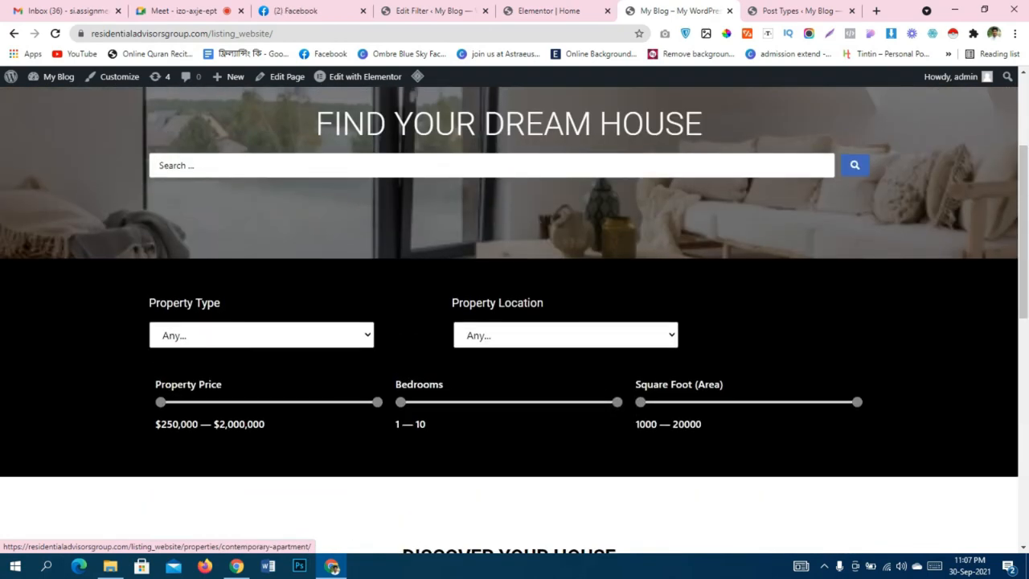
scroll(509, 338, down, 5)
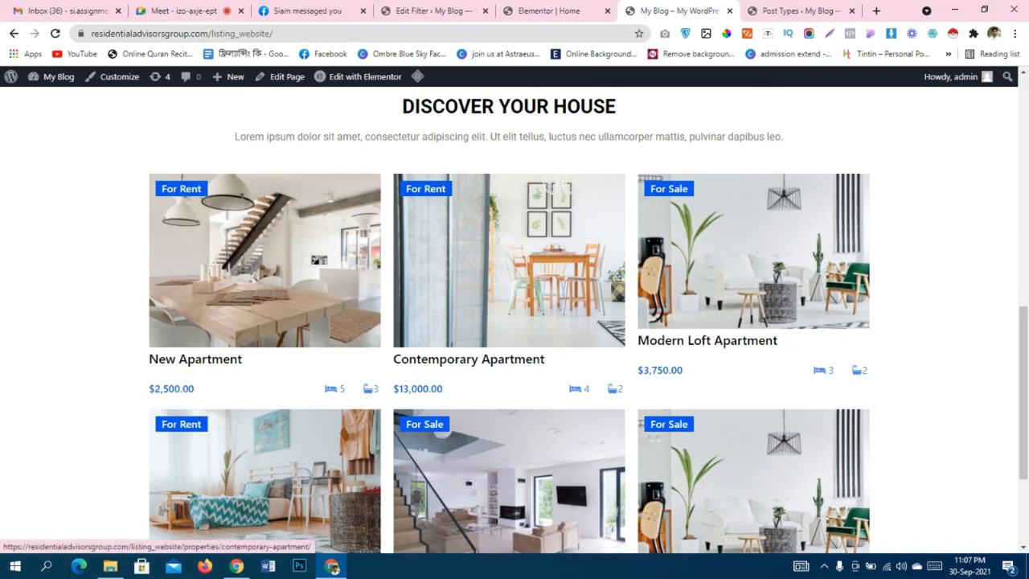
scroll(509, 320, up, 8)
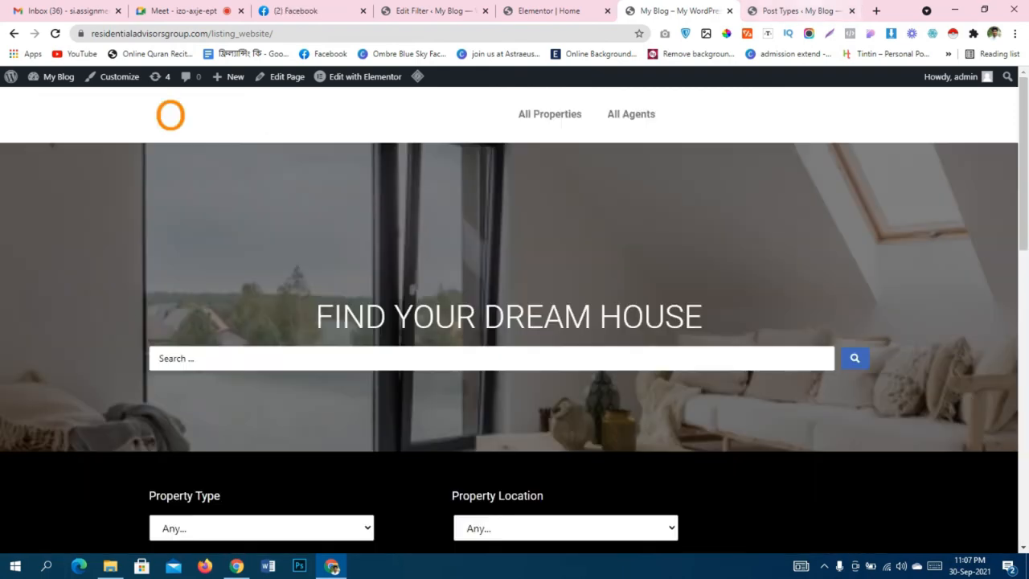
scroll(266, 322, down, 10)
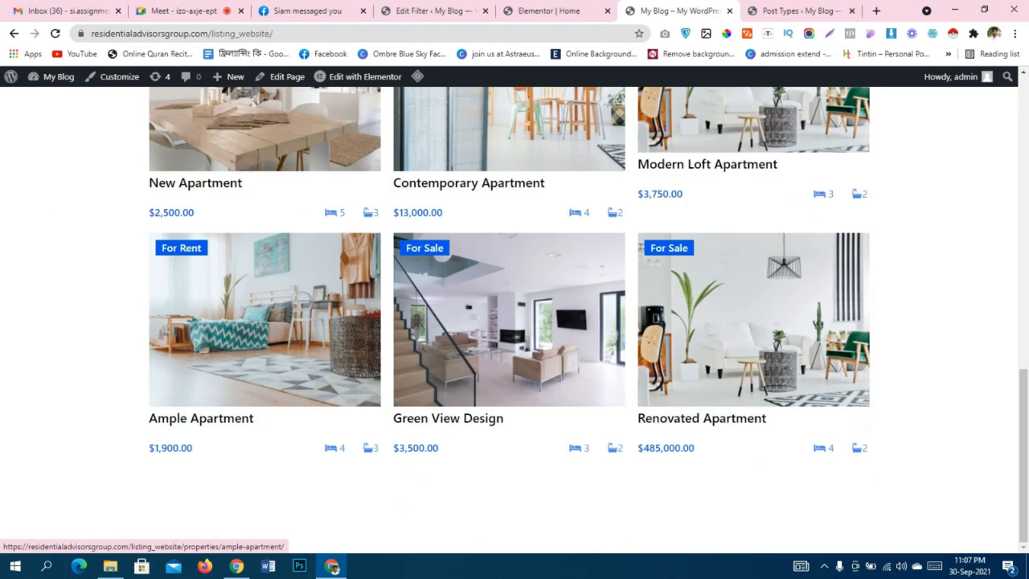
Open the New Apartment listing and examine its gallery, agent enquiry form, overview, description and features.
click(265, 321)
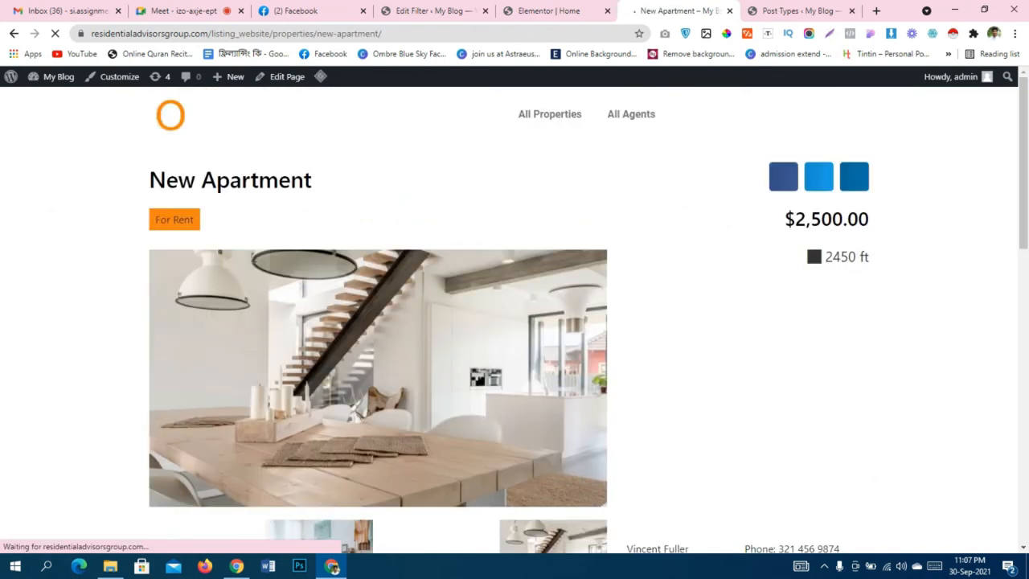
scroll(509, 319, down, 1)
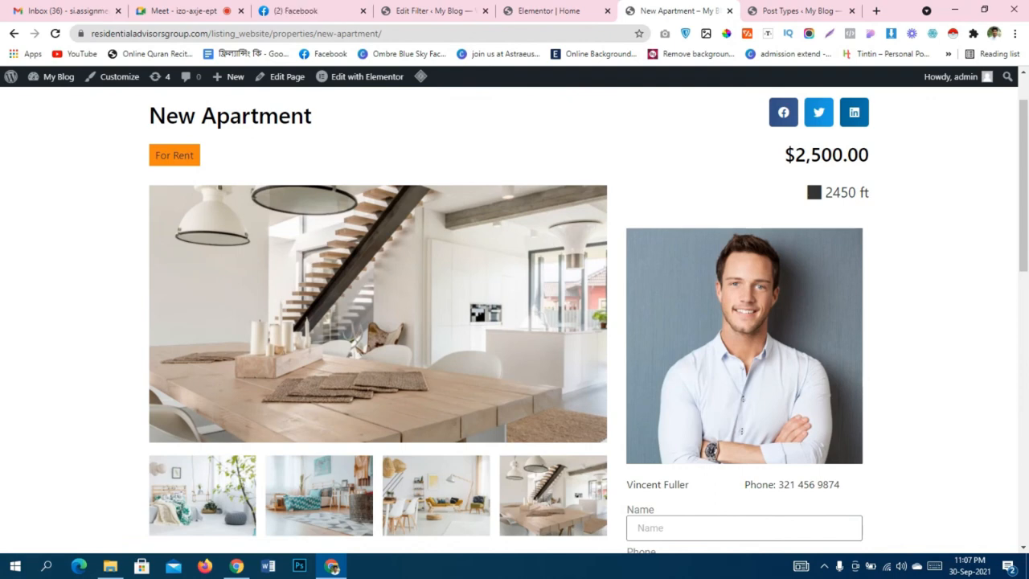
scroll(515, 321, down, 3)
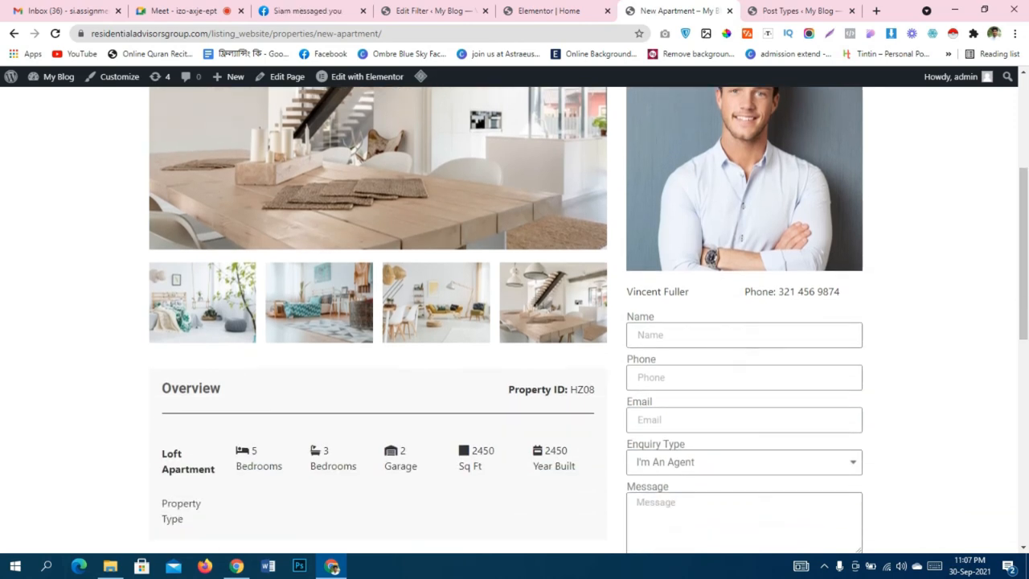
scroll(515, 321, up, 4)
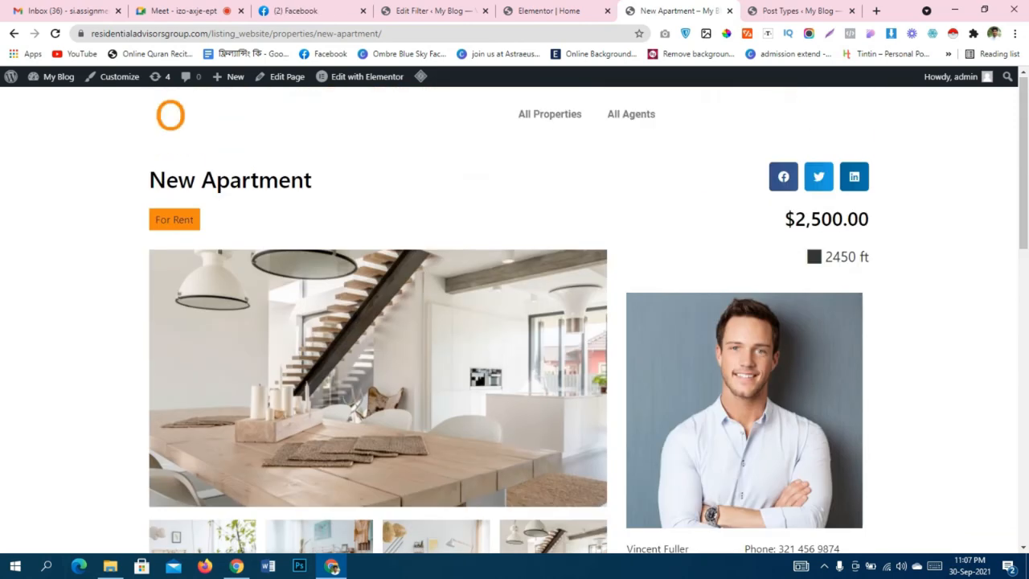
scroll(515, 322, down, 6)
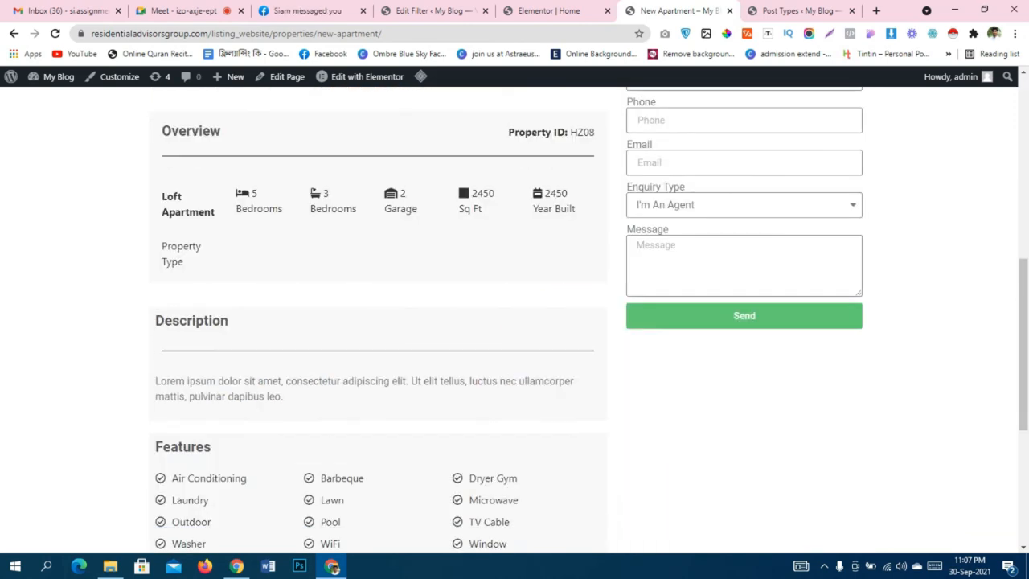
scroll(514, 322, up, 6)
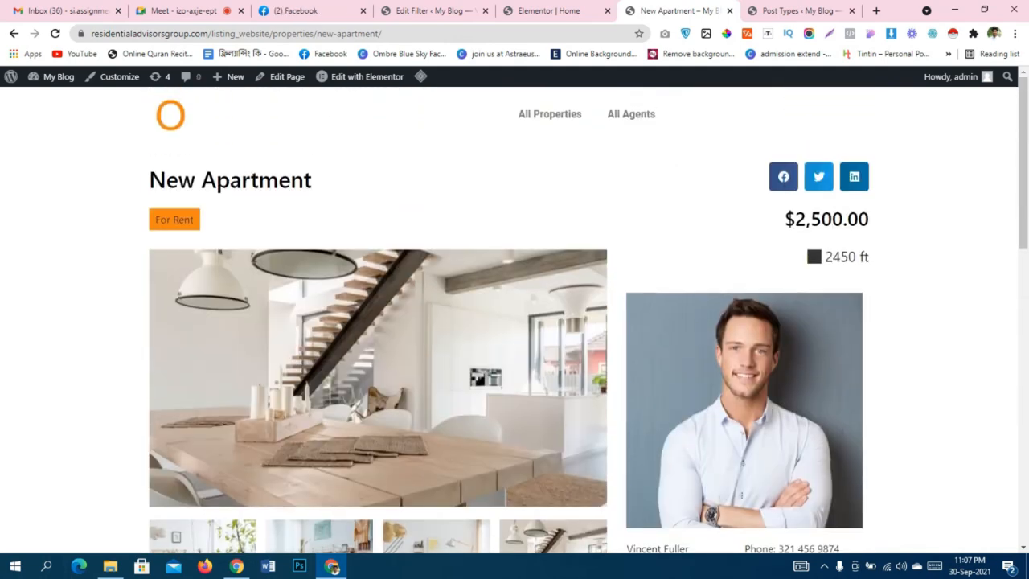
click(550, 11)
click(432, 11)
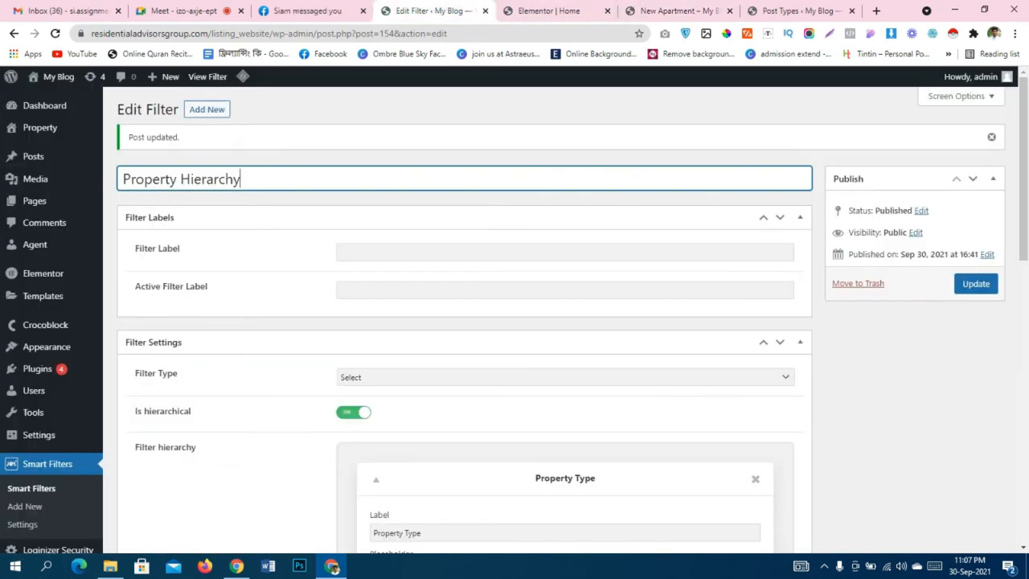
click(678, 11)
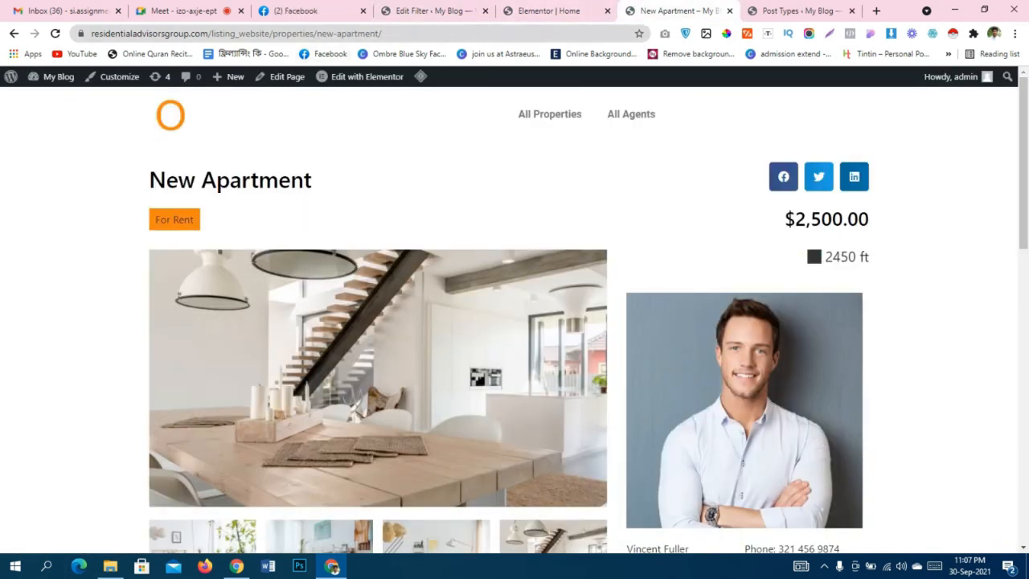
Shorten the listing's address to listing_website/properties/ and review the Our Properties archive page.
drag(383, 34, 317, 34)
key(BackSpace)
key(Return)
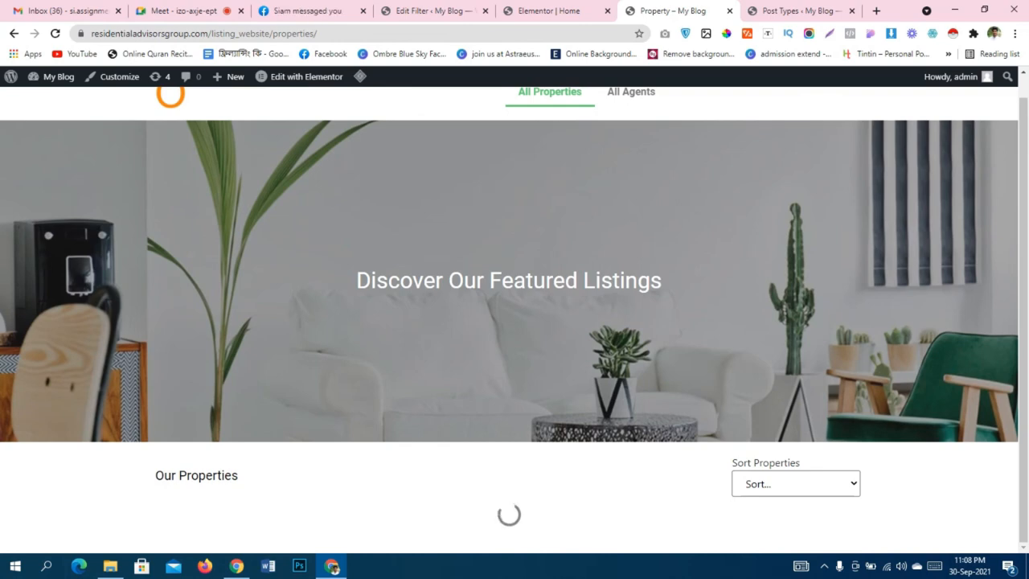
scroll(753, 322, down, 4)
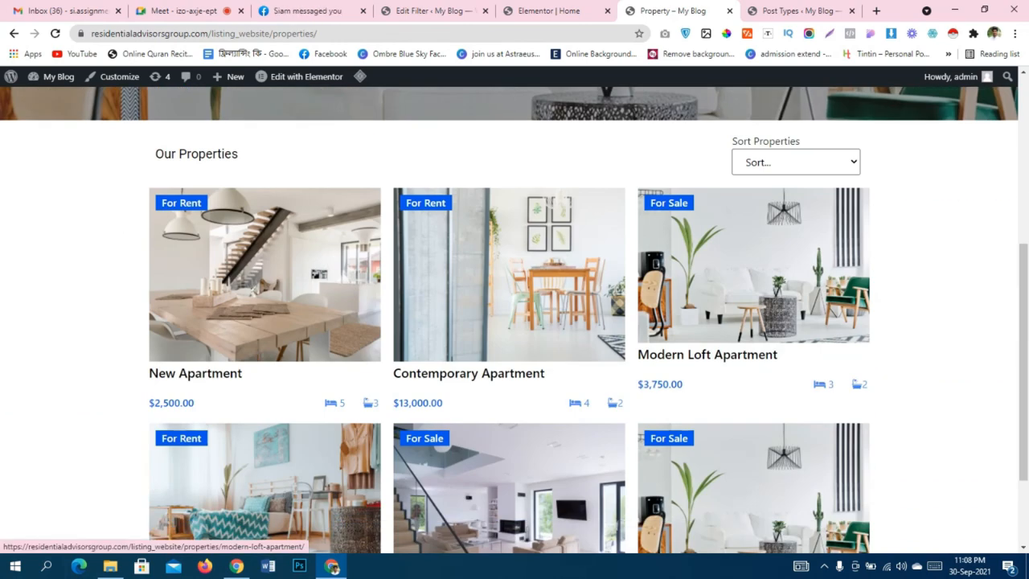
scroll(753, 322, up, 3)
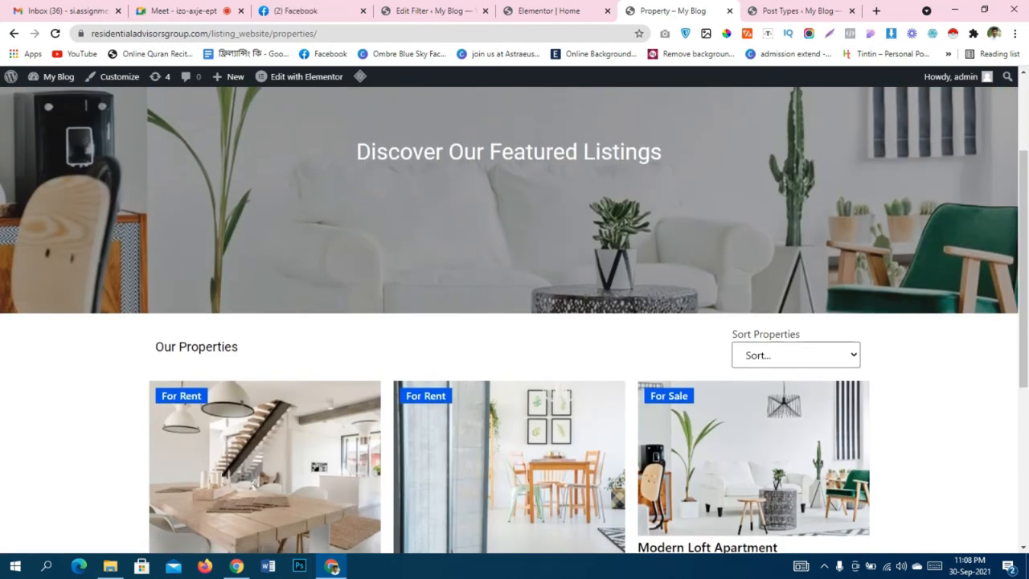
scroll(515, 320, up, 2)
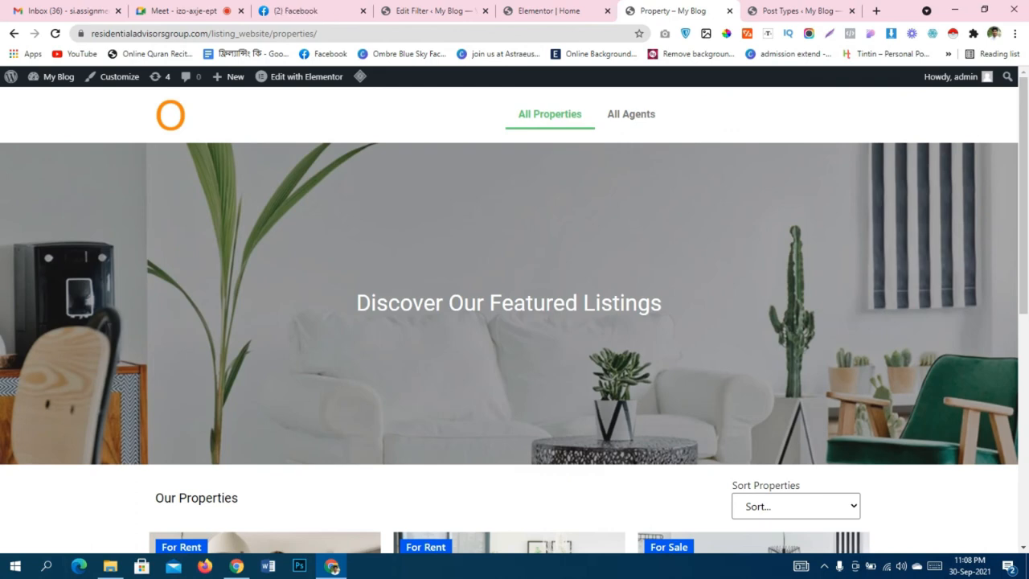
Return to the home page by shortening the address to listing_website/ and bring its property filter section into view.
drag(319, 34, 274, 34)
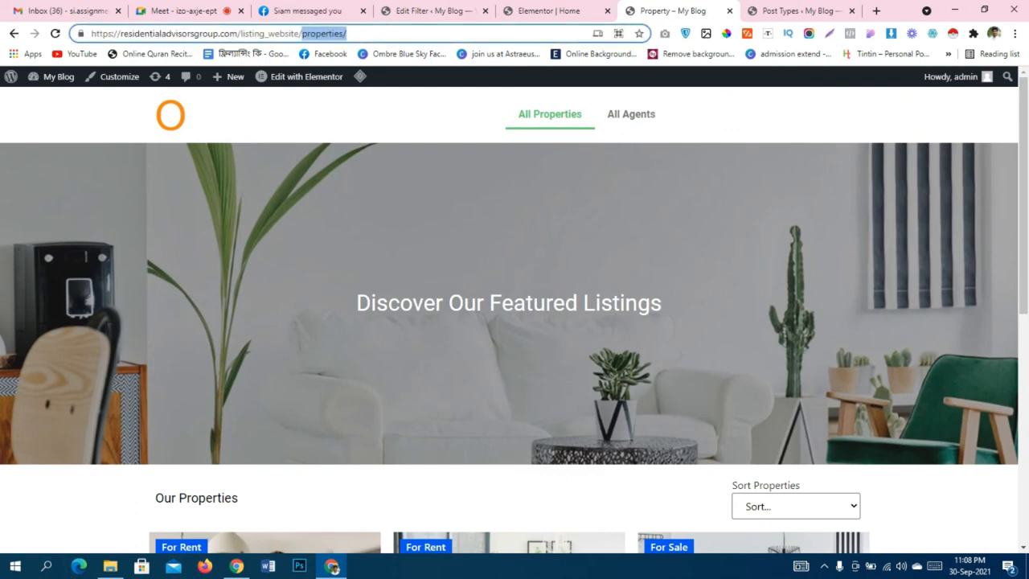
key(BackSpace)
key(Return)
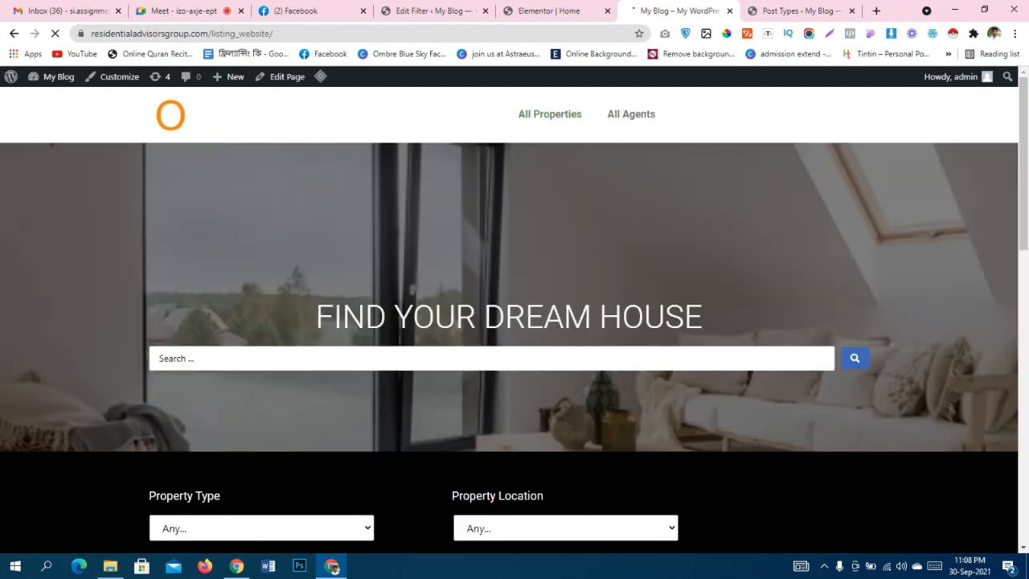
scroll(515, 321, down, 3)
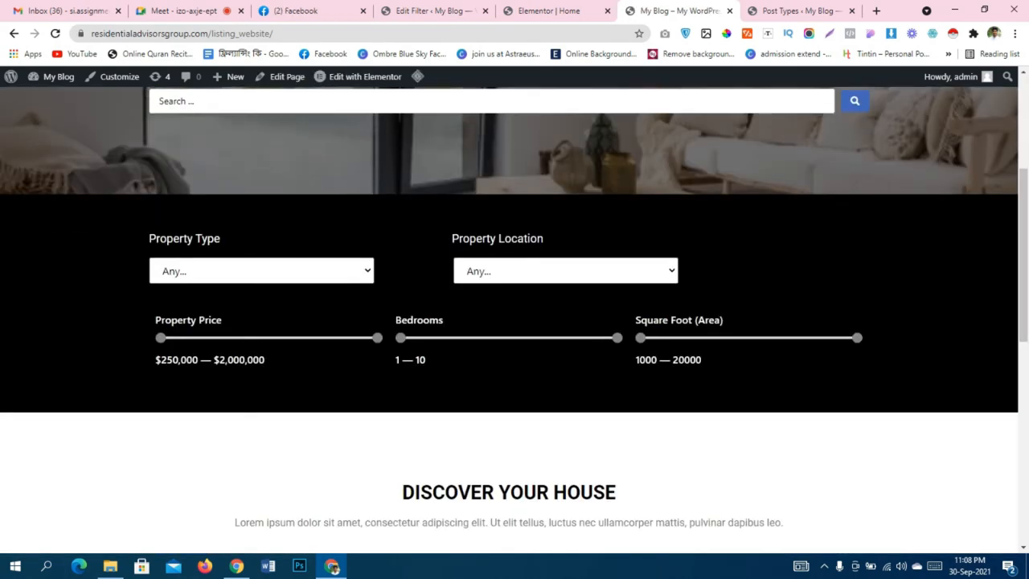
scroll(515, 322, up, 2)
scroll(514, 322, down, 3)
scroll(514, 322, up, 2)
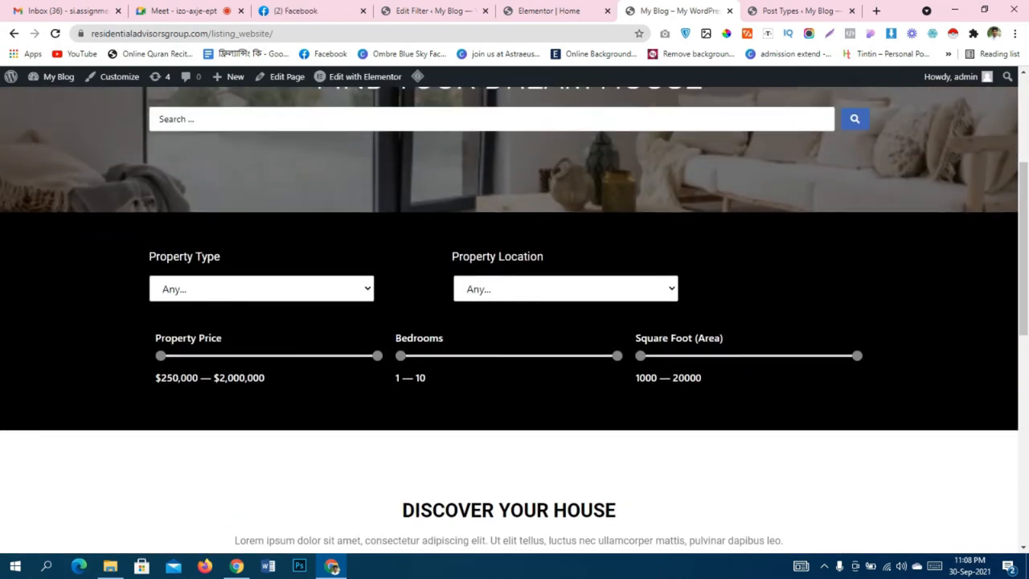
Examine the choices offered by the Property Type filter without selecting any of them.
click(261, 336)
click(261, 335)
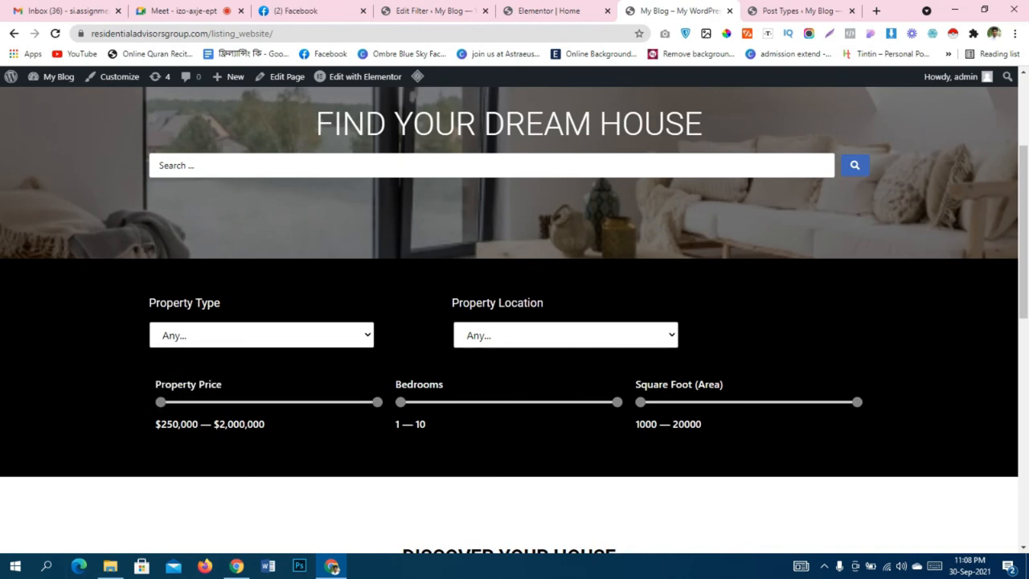
click(262, 335)
click(261, 336)
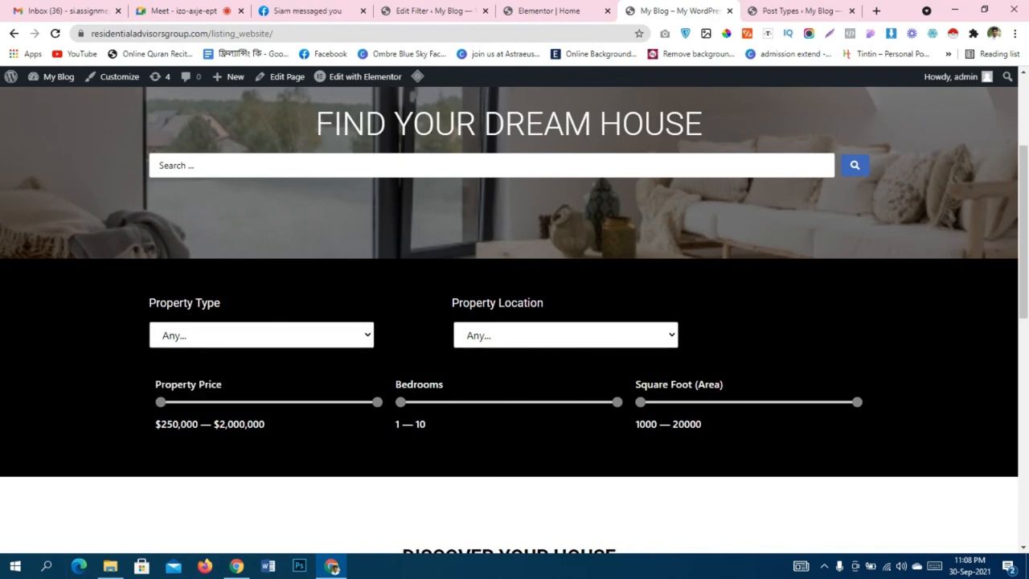
scroll(509, 362, down, 4)
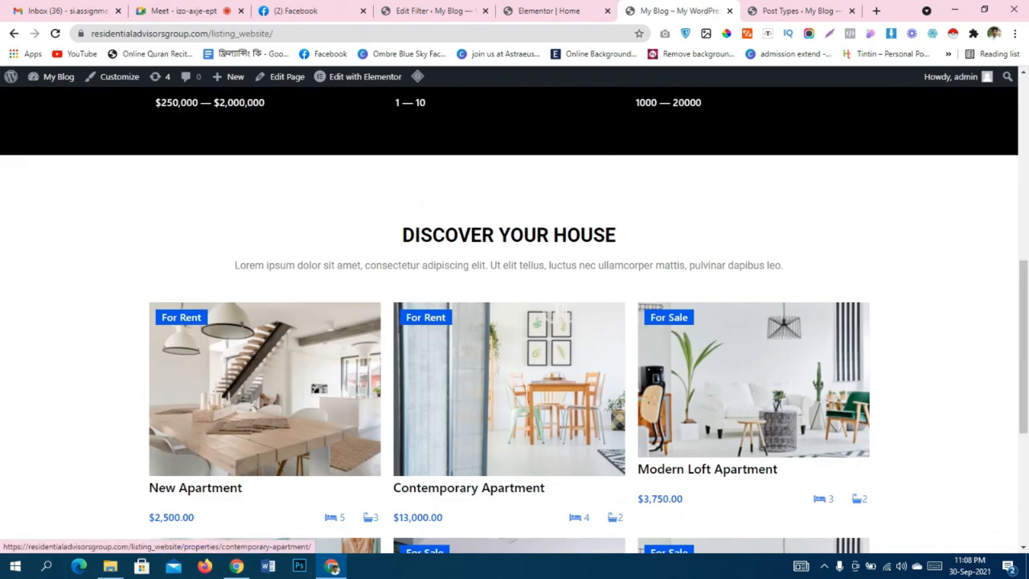
scroll(509, 362, up, 4)
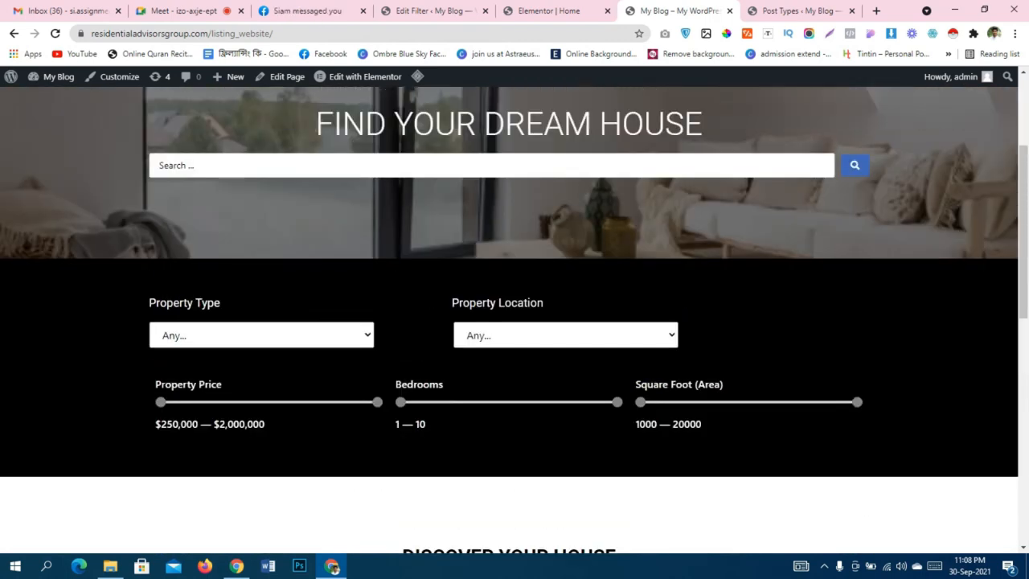
click(262, 335)
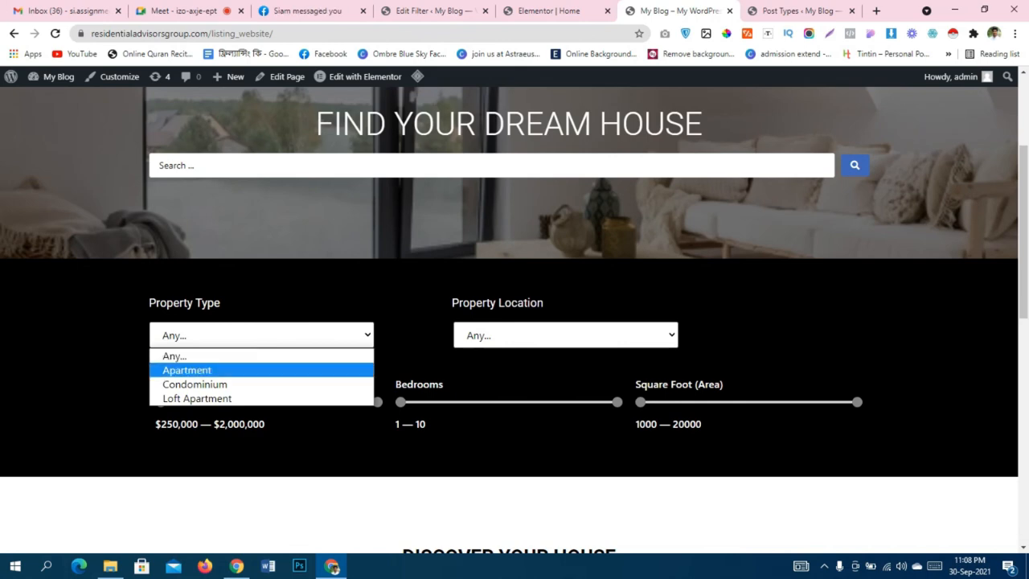
key(Escape)
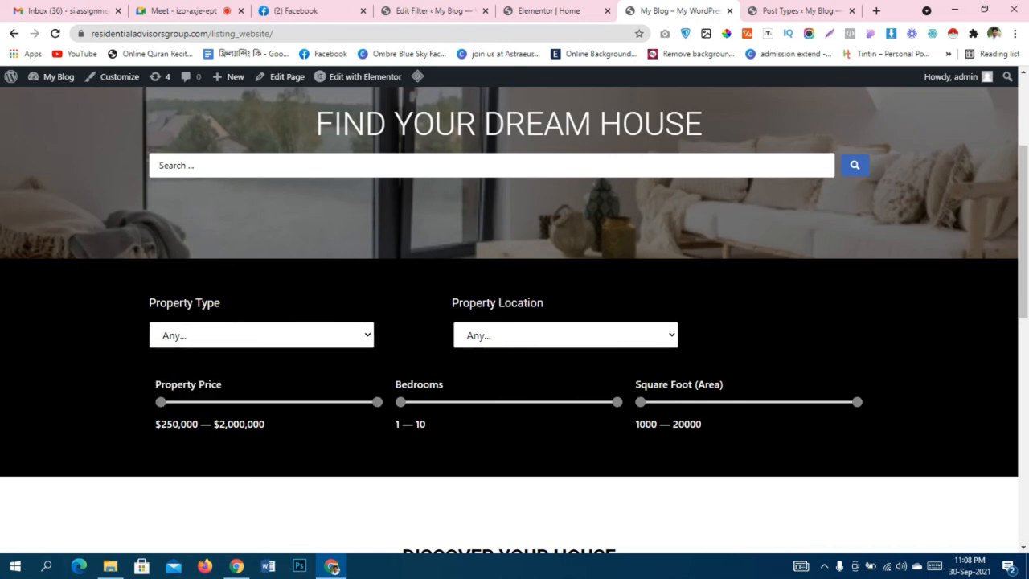
drag(221, 303, 149, 303)
click(261, 336)
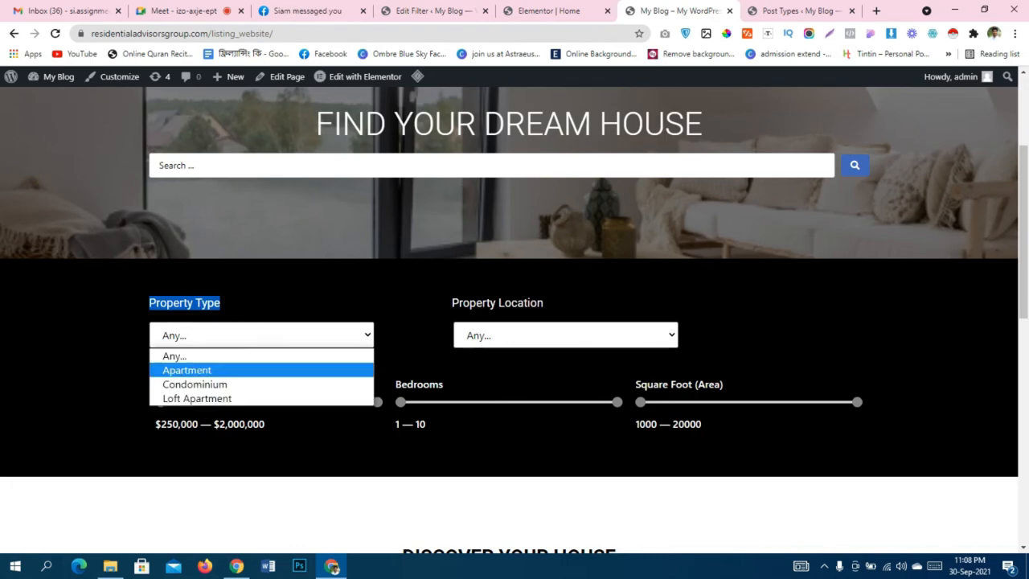
click(414, 354)
Review the Discover Your House listing cards together with the filter section and hero search above them.
scroll(509, 354, down, 5)
scroll(509, 354, up, 4)
scroll(509, 354, down, 4)
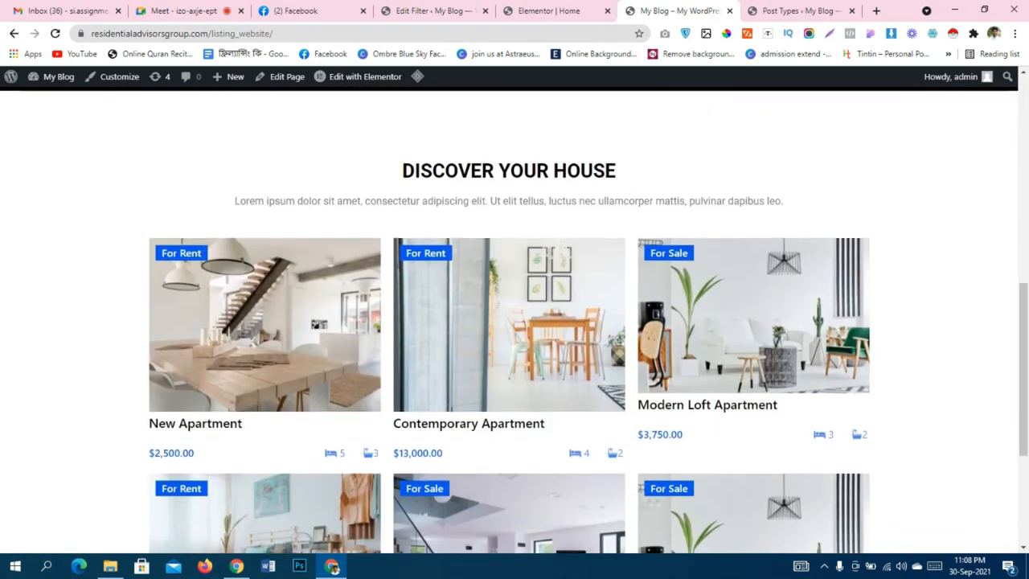
scroll(509, 354, down, 3)
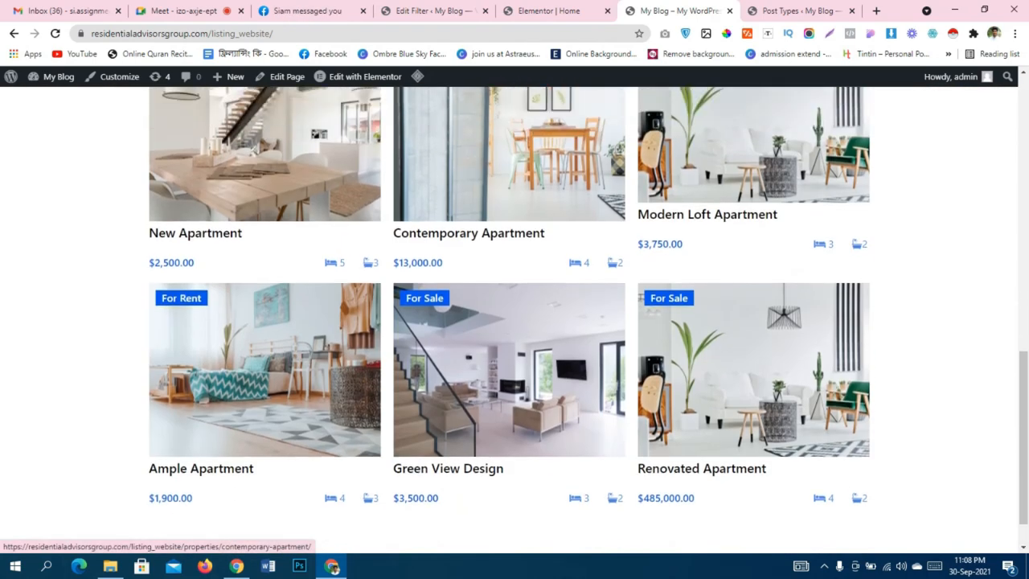
scroll(510, 354, up, 4)
scroll(515, 321, up, 5)
scroll(514, 322, down, 8)
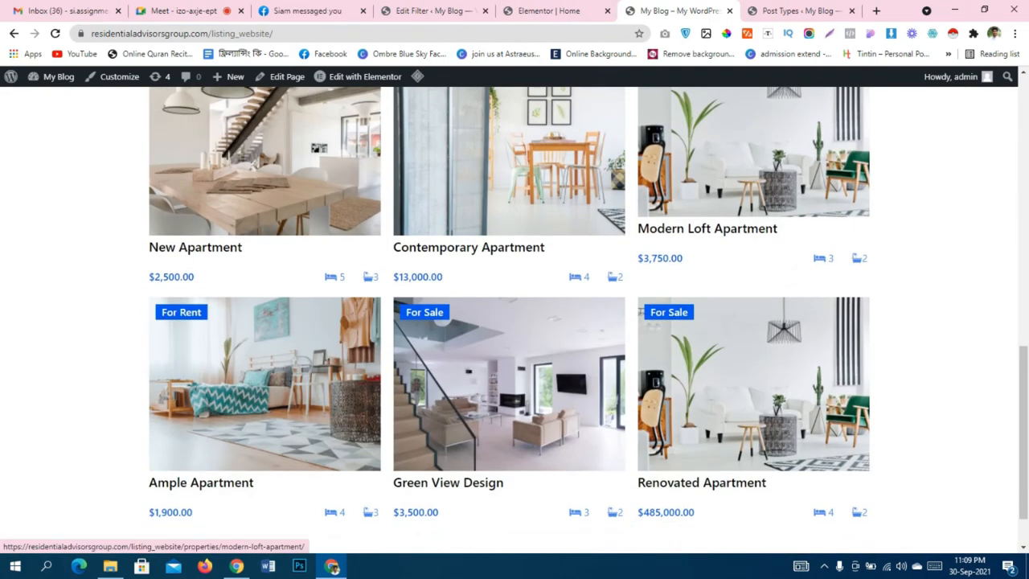
scroll(754, 201, up, 1)
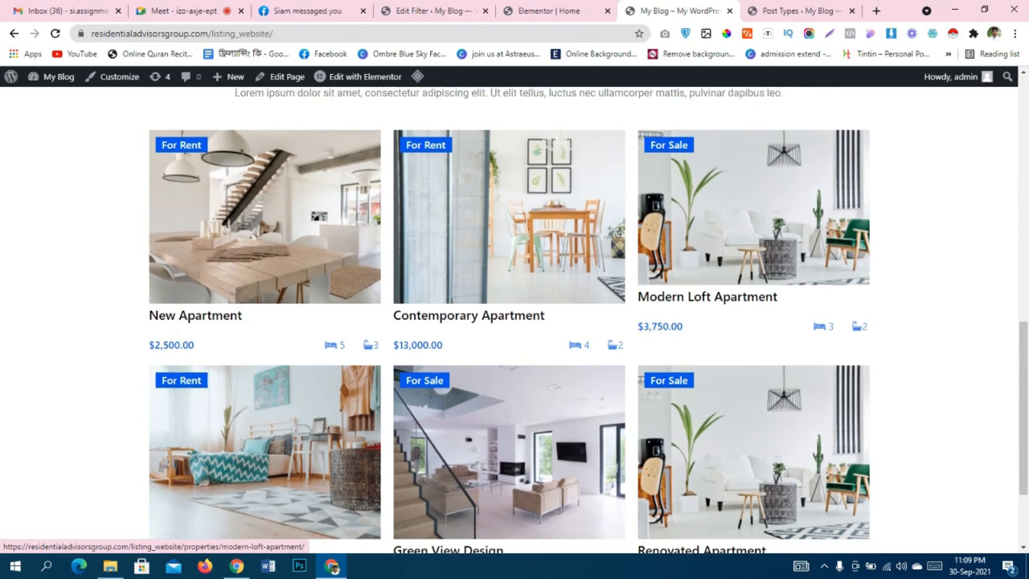
scroll(754, 201, up, 4)
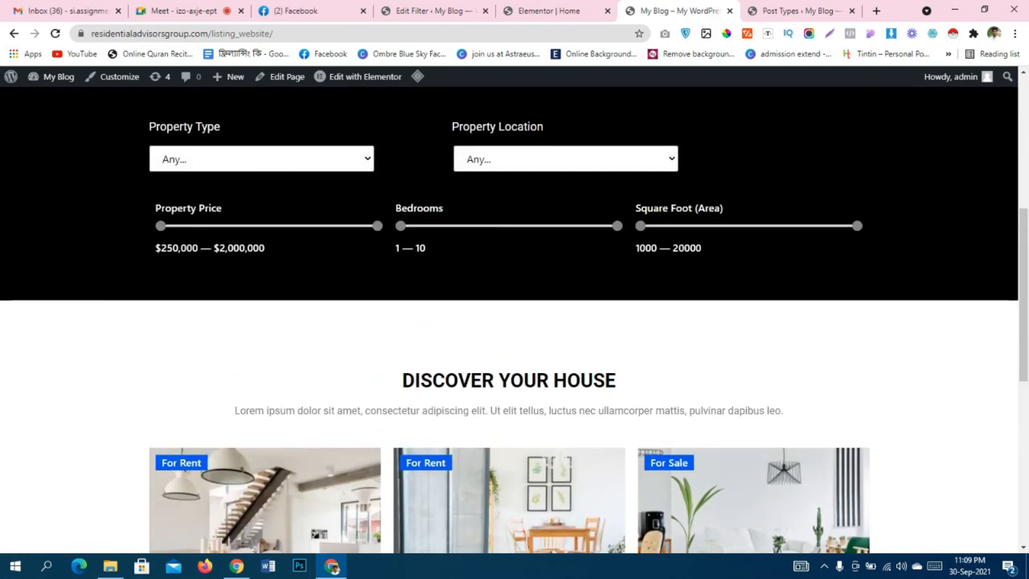
scroll(515, 320, up, 5)
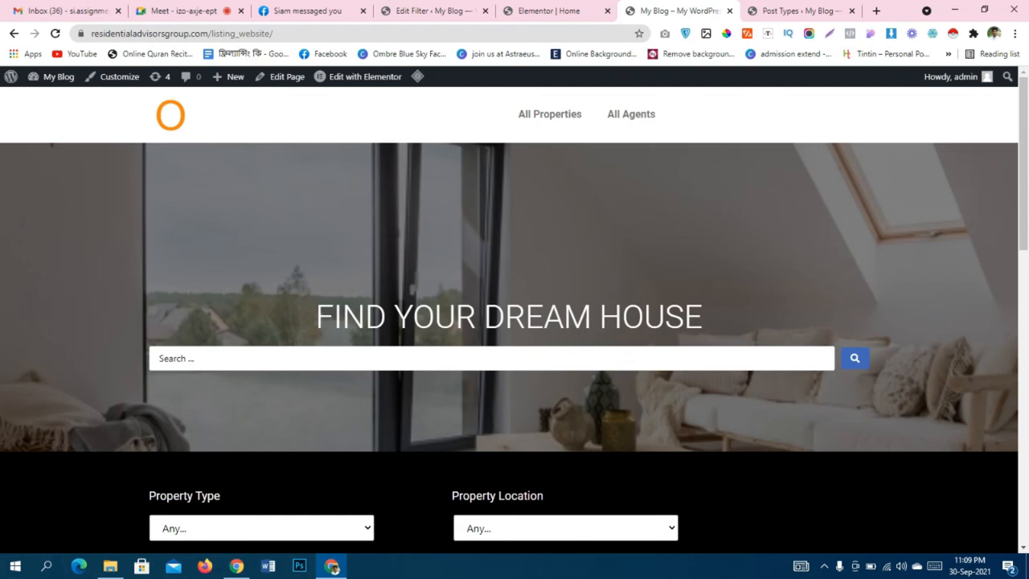
scroll(515, 321, down, 5)
scroll(515, 322, down, 2)
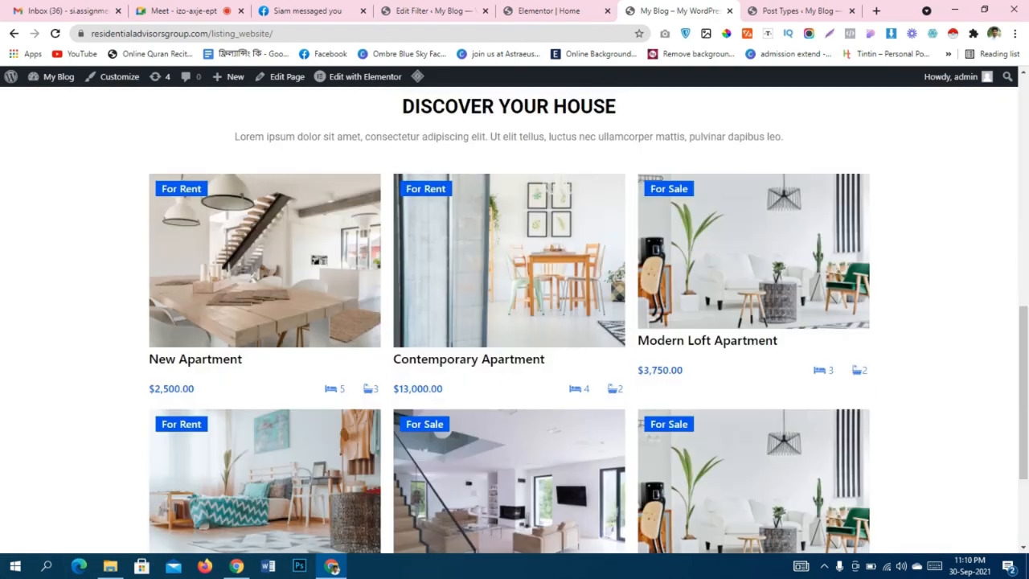
scroll(514, 322, up, 3)
scroll(515, 321, up, 3)
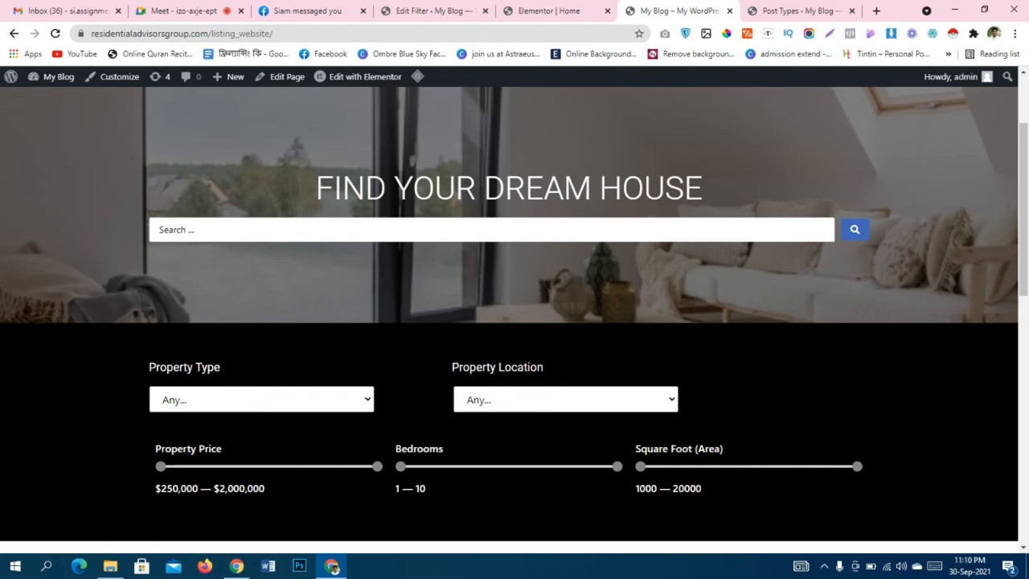
scroll(515, 322, down, 2)
scroll(515, 322, down, 4)
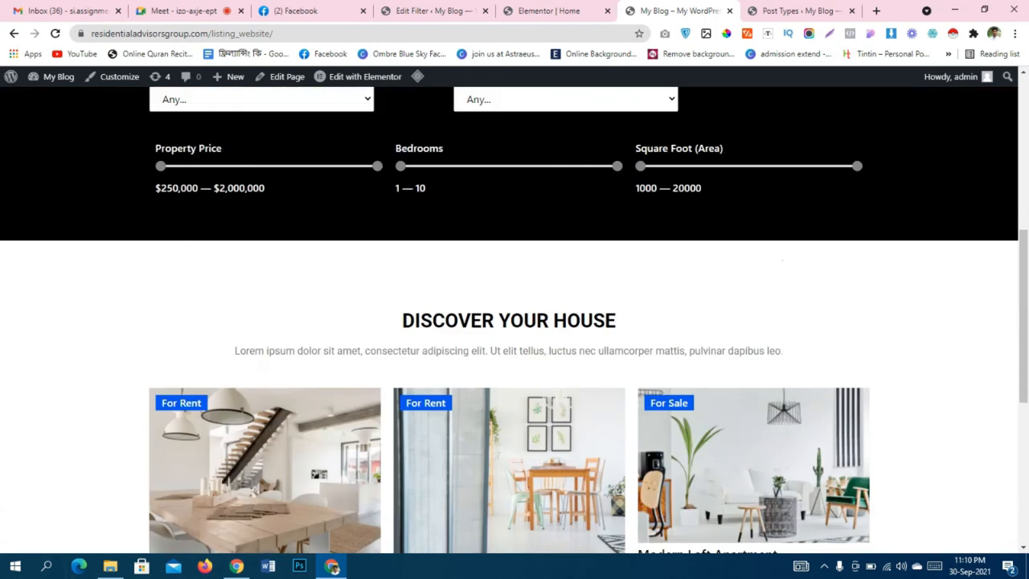
scroll(514, 322, up, 5)
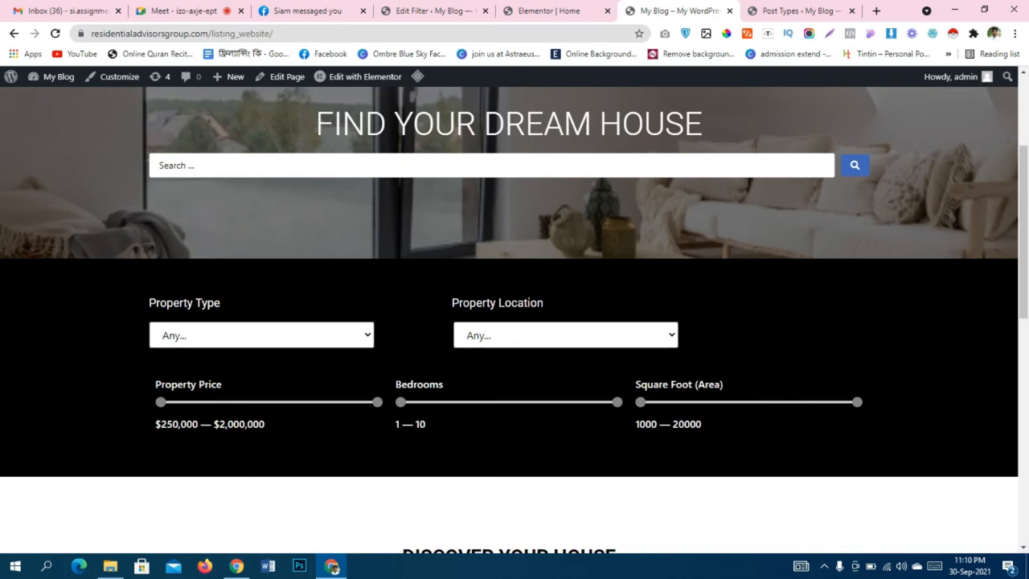
scroll(514, 321, up, 3)
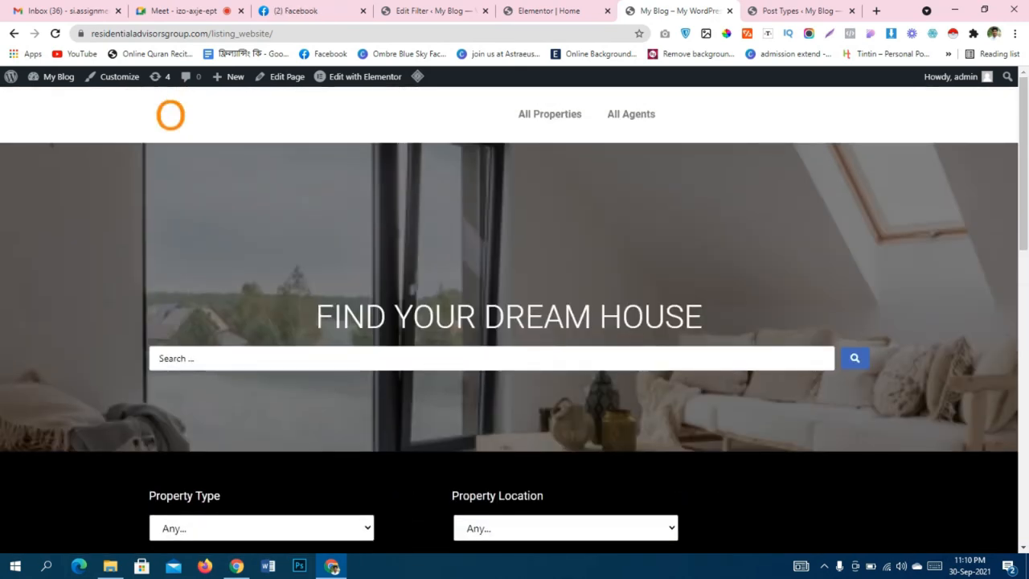
scroll(515, 322, down, 3)
scroll(514, 321, down, 3)
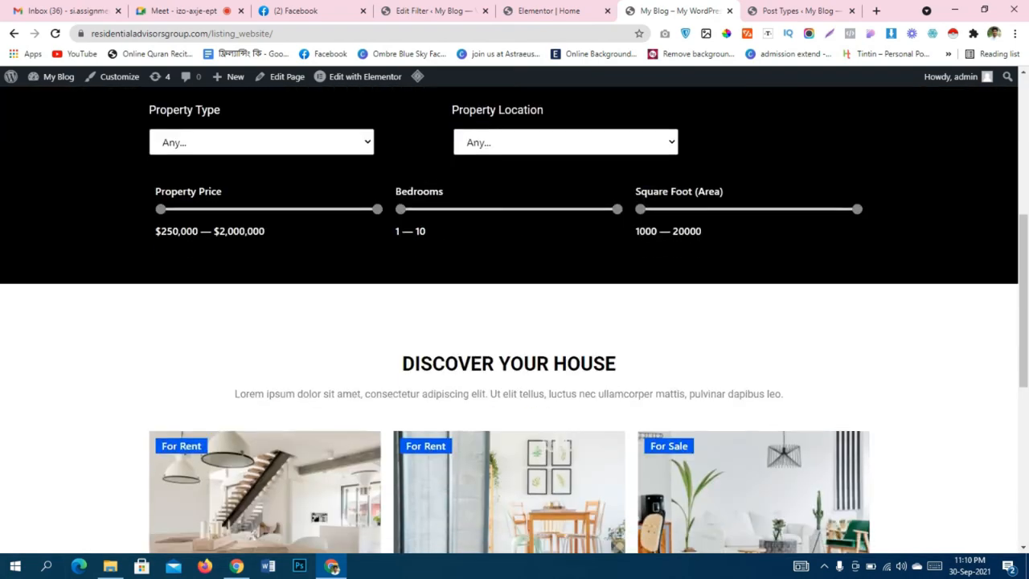
scroll(754, 322, down, 4)
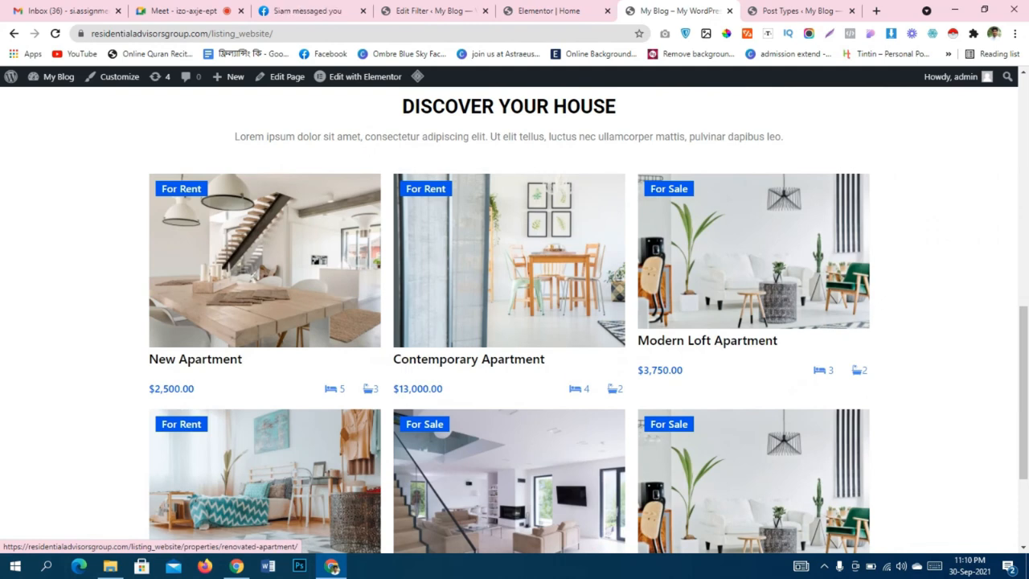
scroll(266, 482, up, 5)
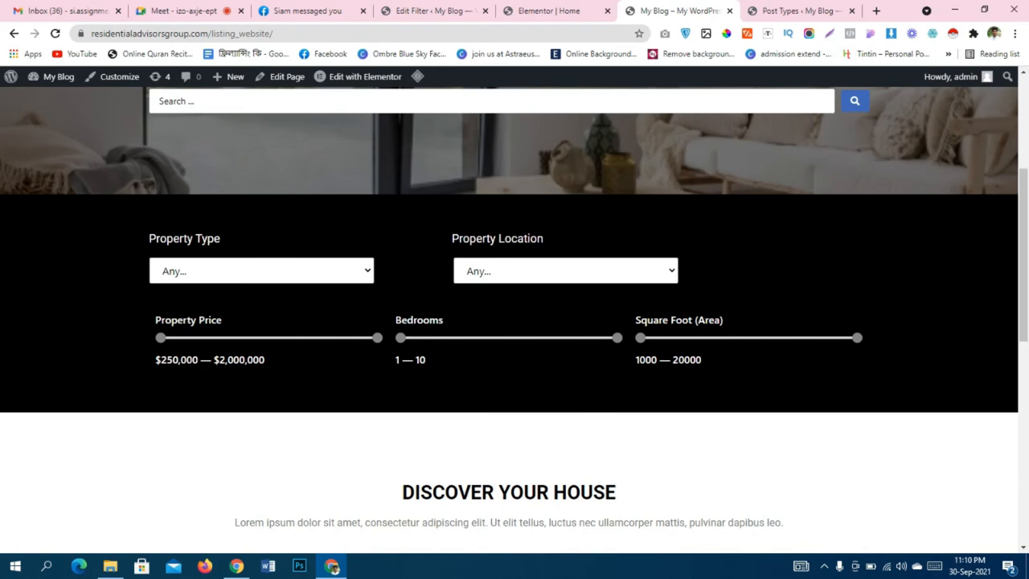
scroll(515, 314, up, 3)
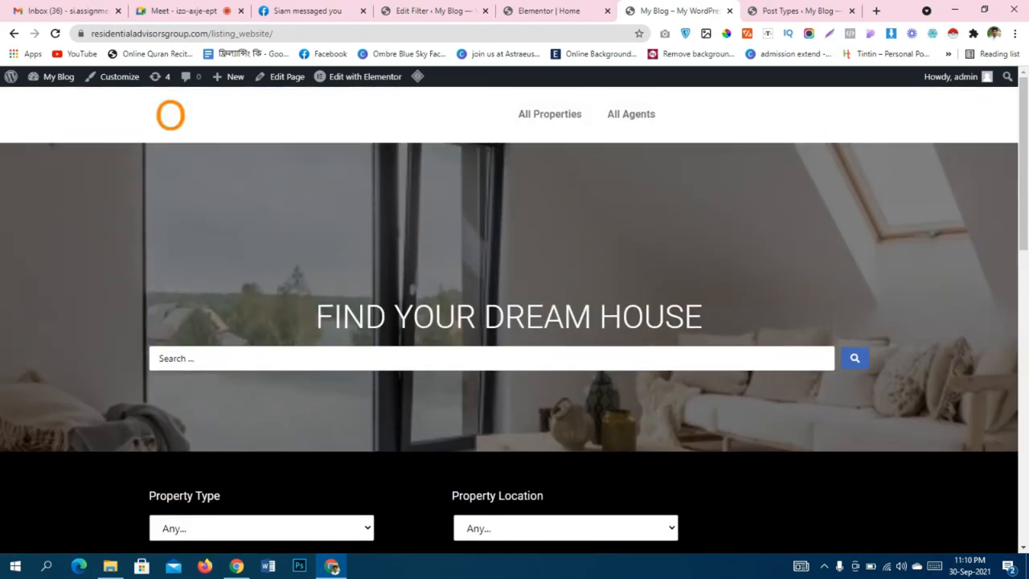
scroll(514, 314, down, 5)
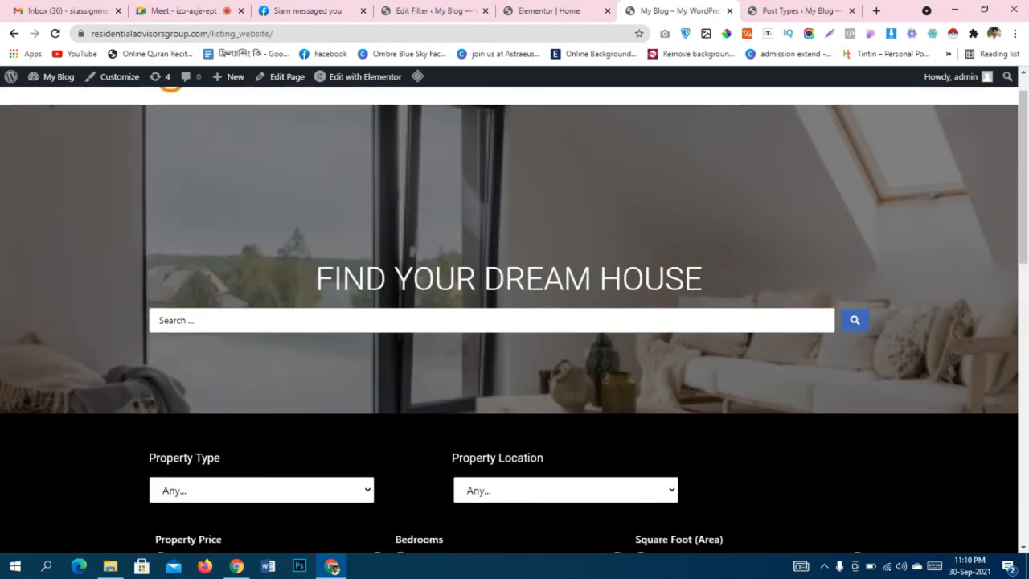
scroll(514, 314, up, 5)
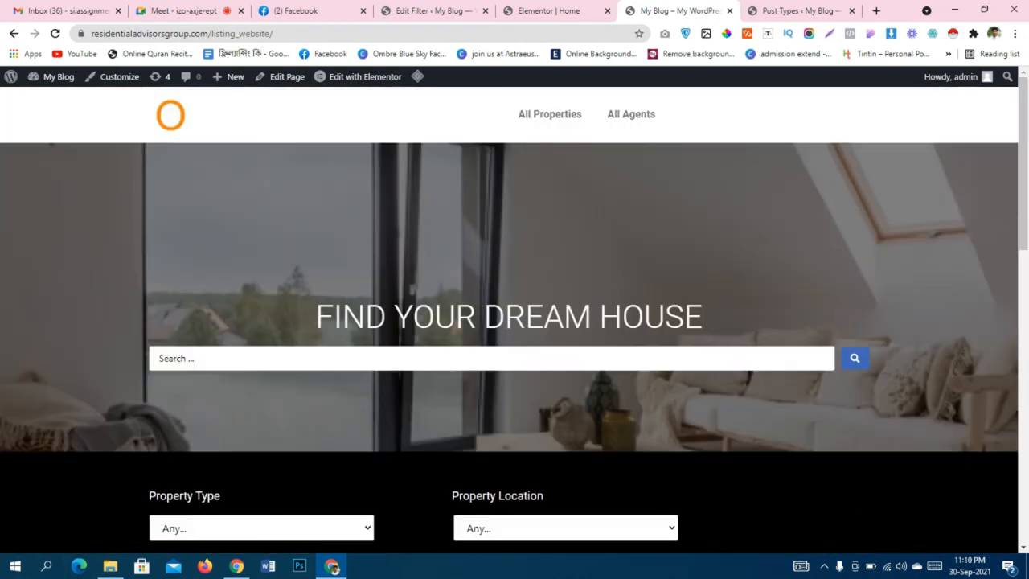
scroll(514, 314, down, 4)
scroll(515, 313, up, 2)
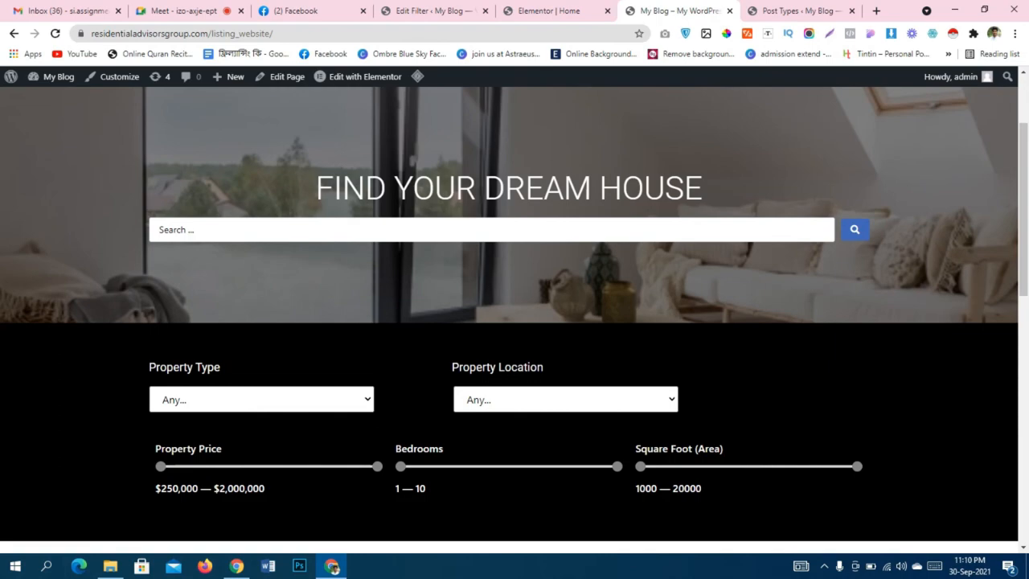
scroll(515, 313, down, 2)
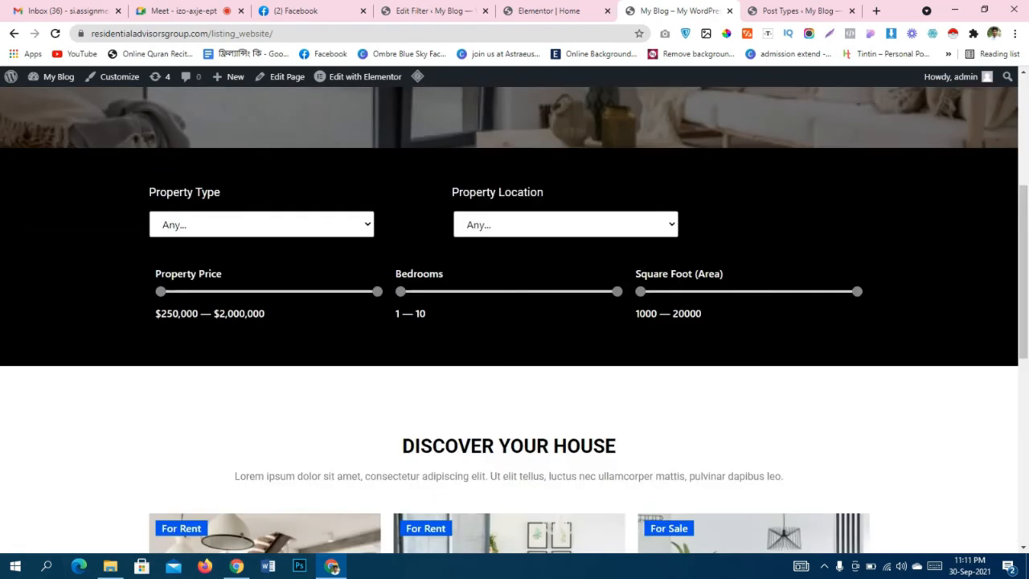
scroll(515, 314, up, 2)
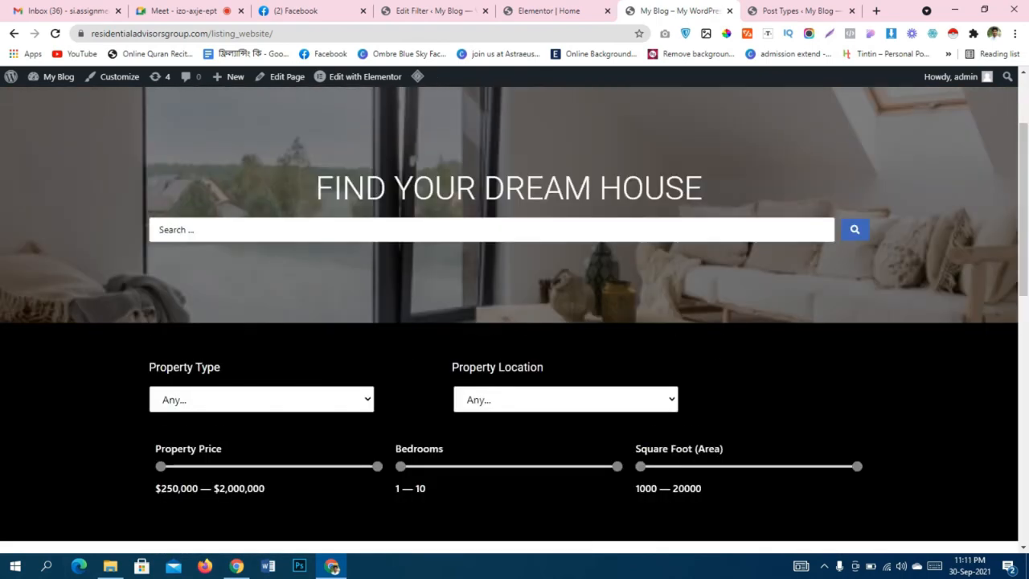
scroll(515, 314, down, 5)
scroll(514, 314, up, 4)
scroll(515, 320, down, 5)
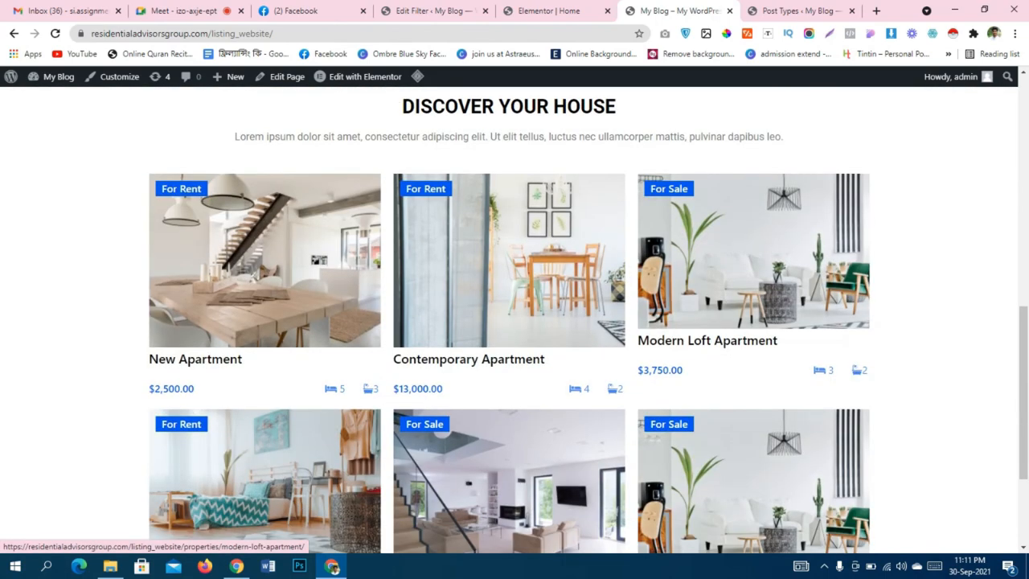
scroll(754, 321, down, 2)
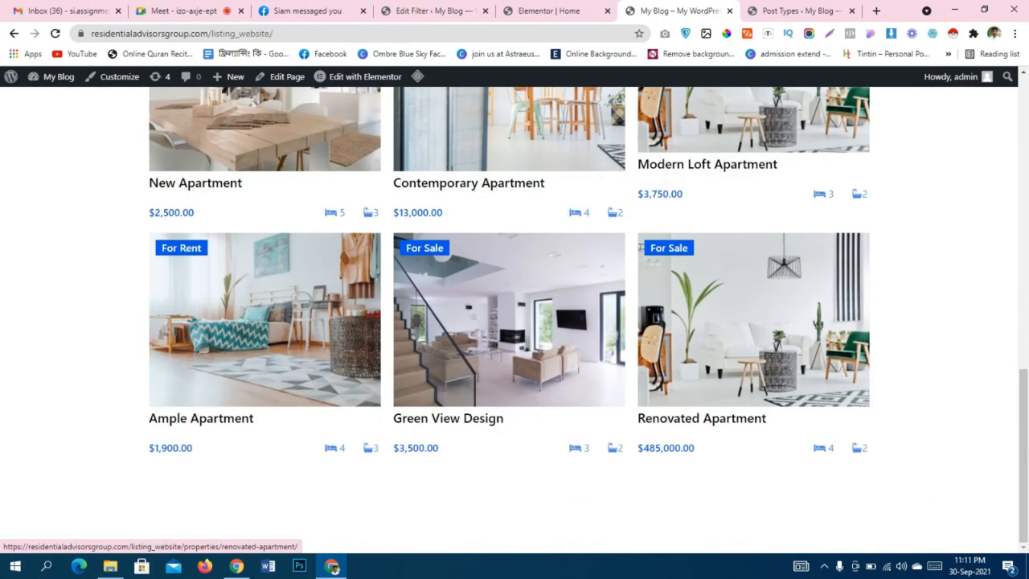
scroll(754, 322, up, 10)
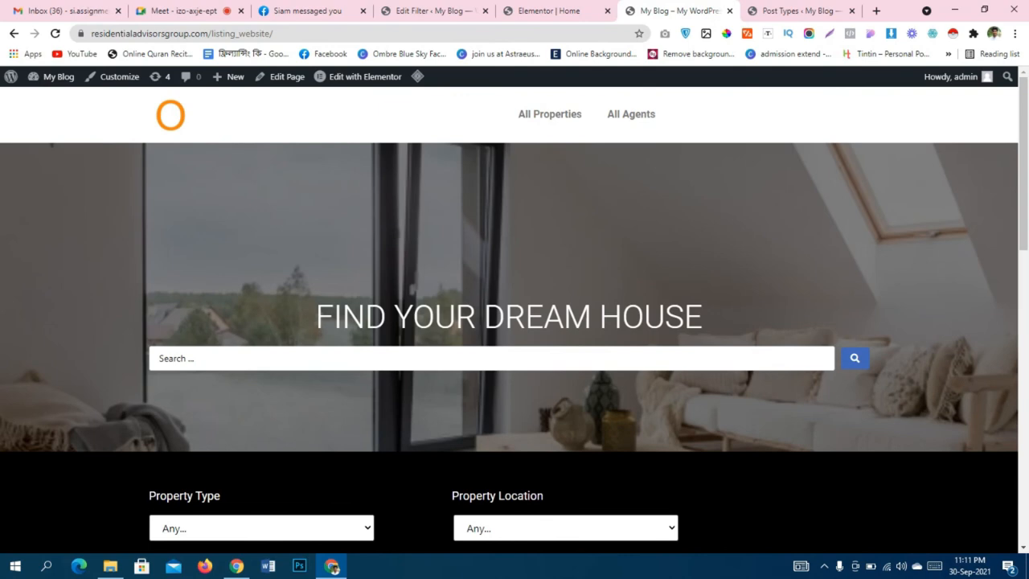
scroll(754, 321, down, 8)
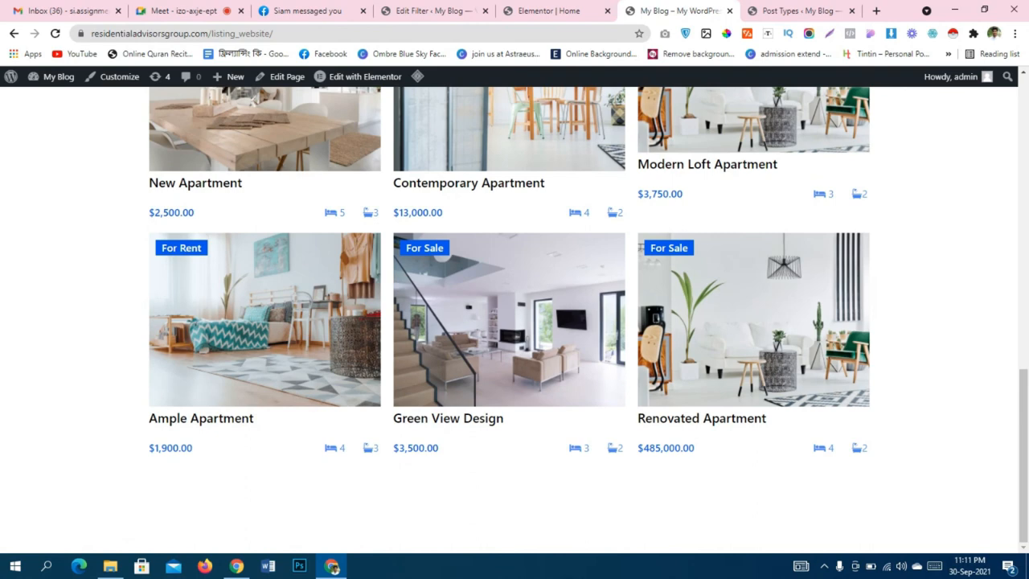
scroll(514, 321, up, 10)
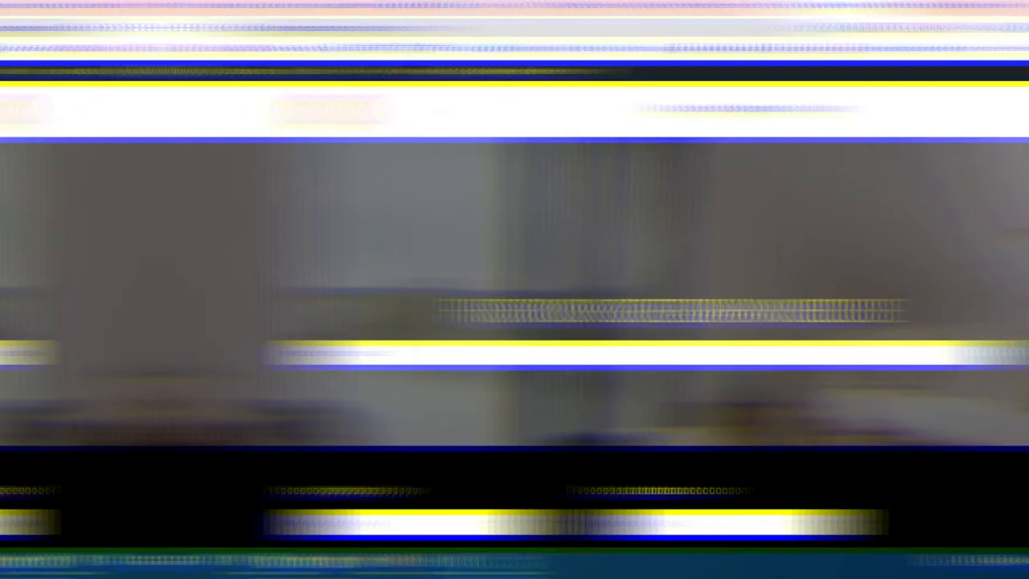